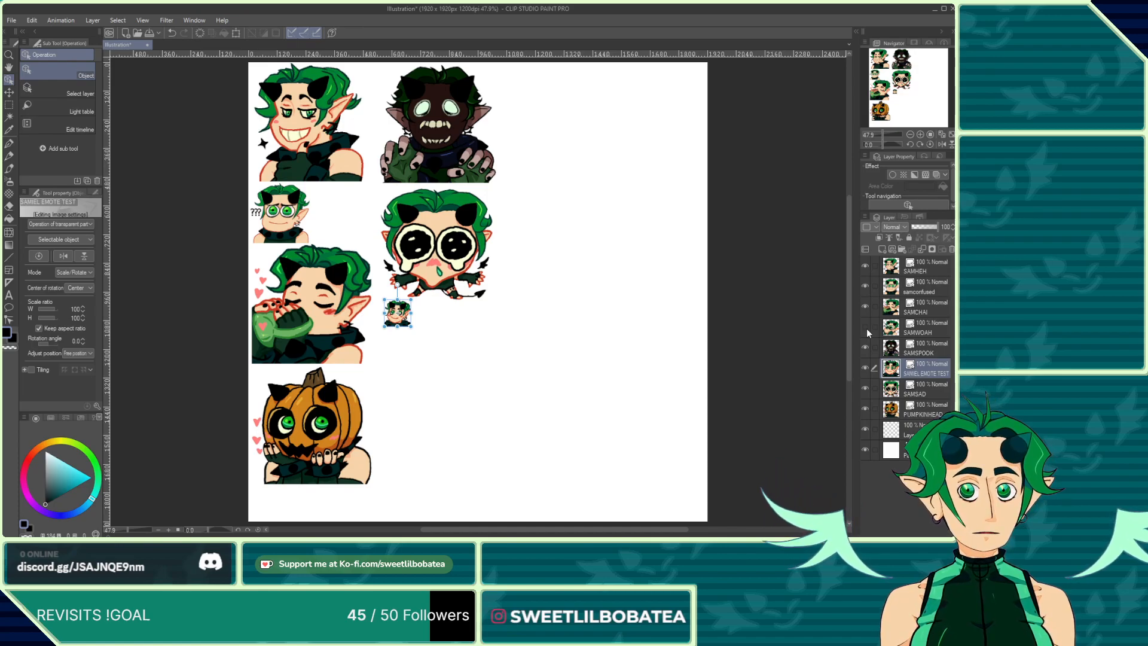
Step: Make the SAMWOAH layer visible and select it as the active layer
left_click(866, 327)
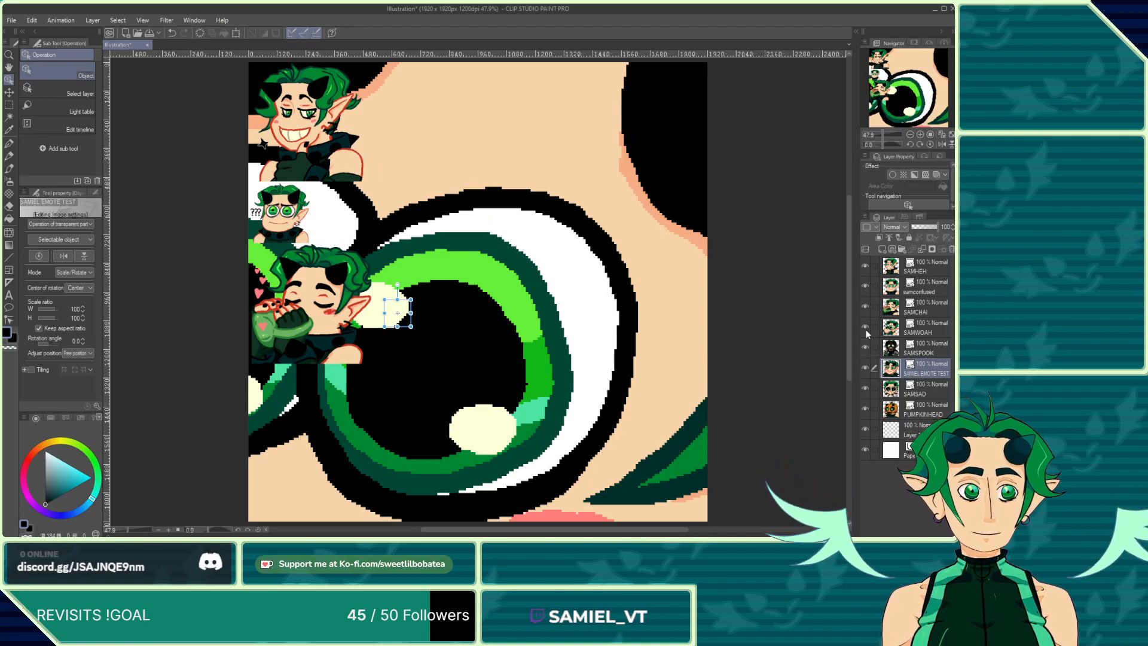
left_click(865, 327)
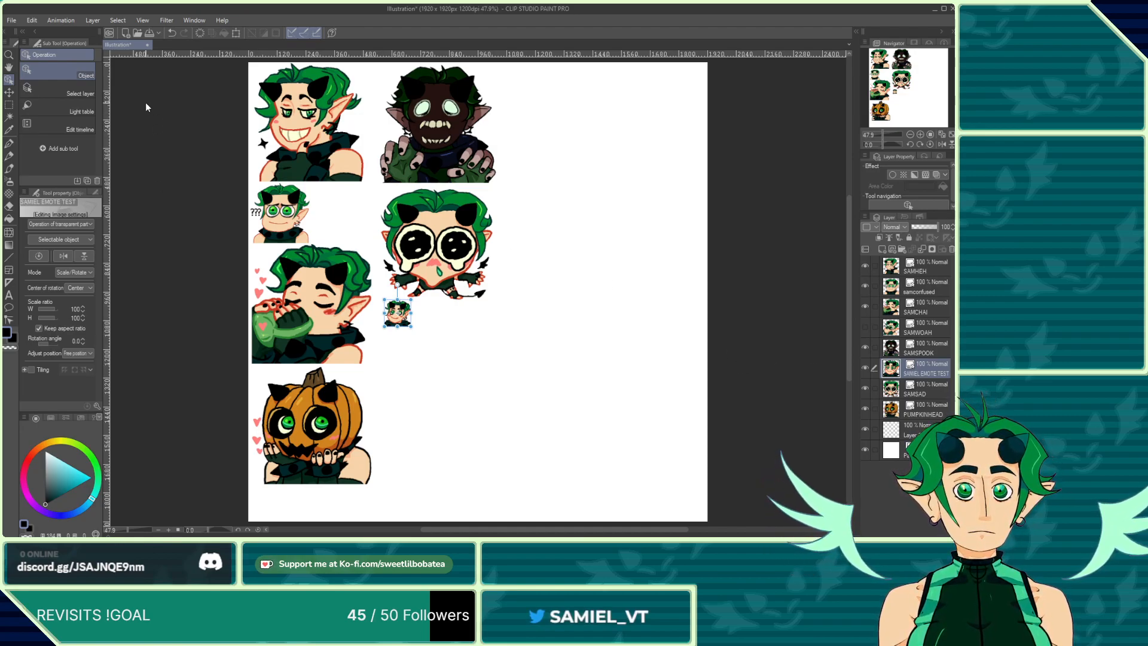
left_click(865, 327)
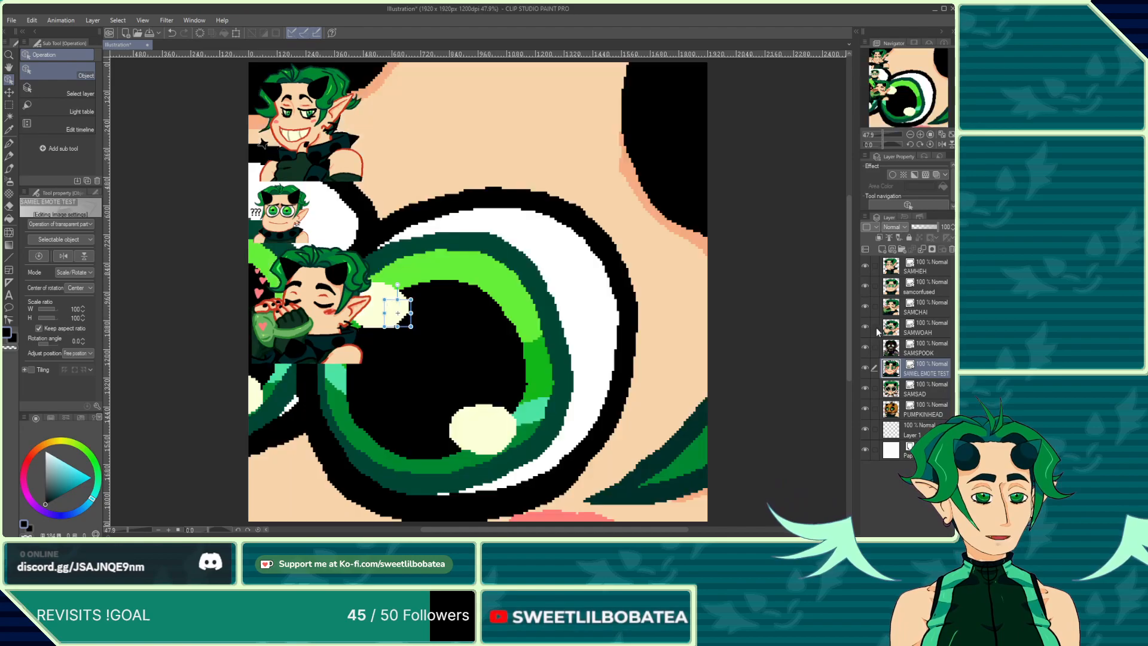
left_click(908, 324)
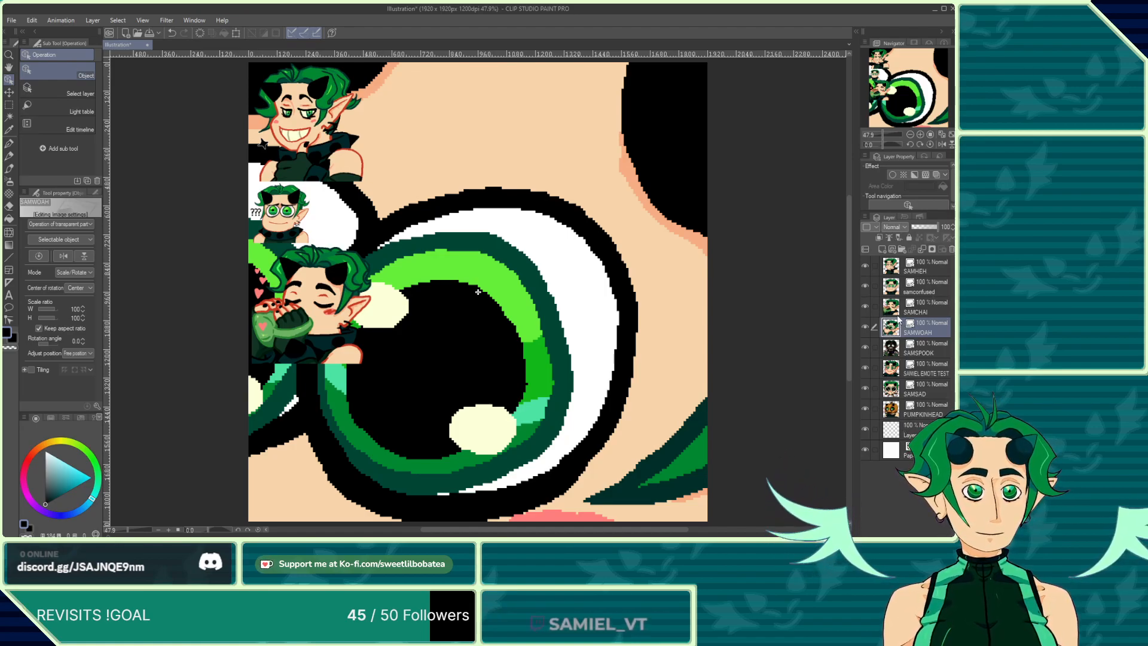
Step: Scale the oversized SAMWOAH image down to about 12 percent of its size
scroll(387, 254, "down", 2)
scroll(388, 254, "down", 4)
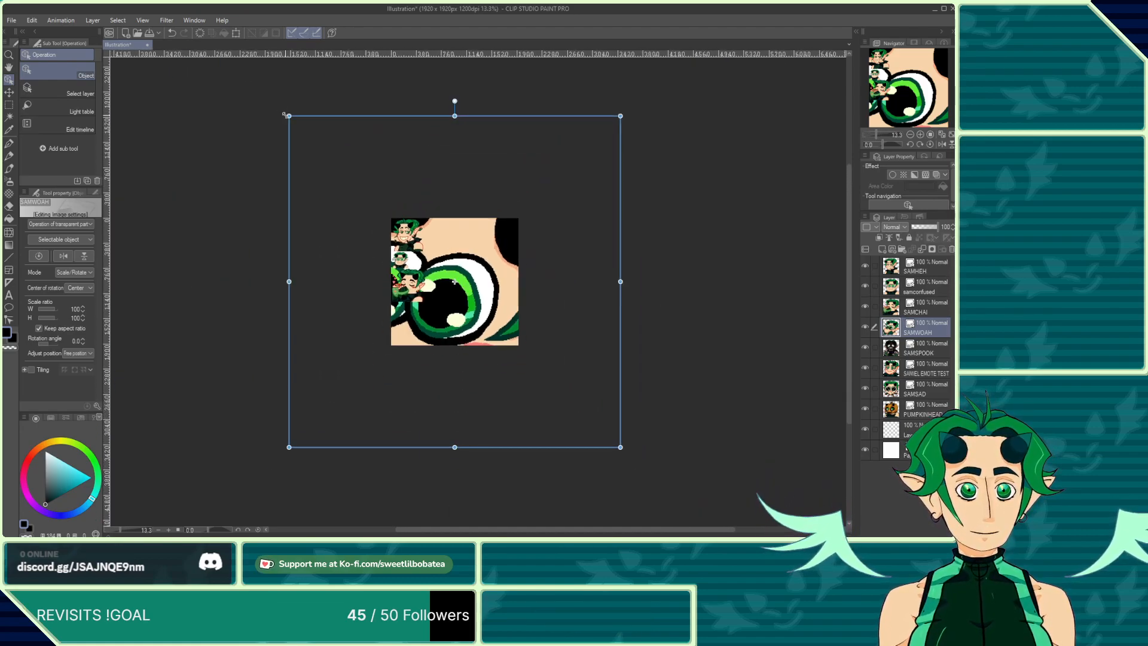
left_click_drag(288, 115, 520, 347)
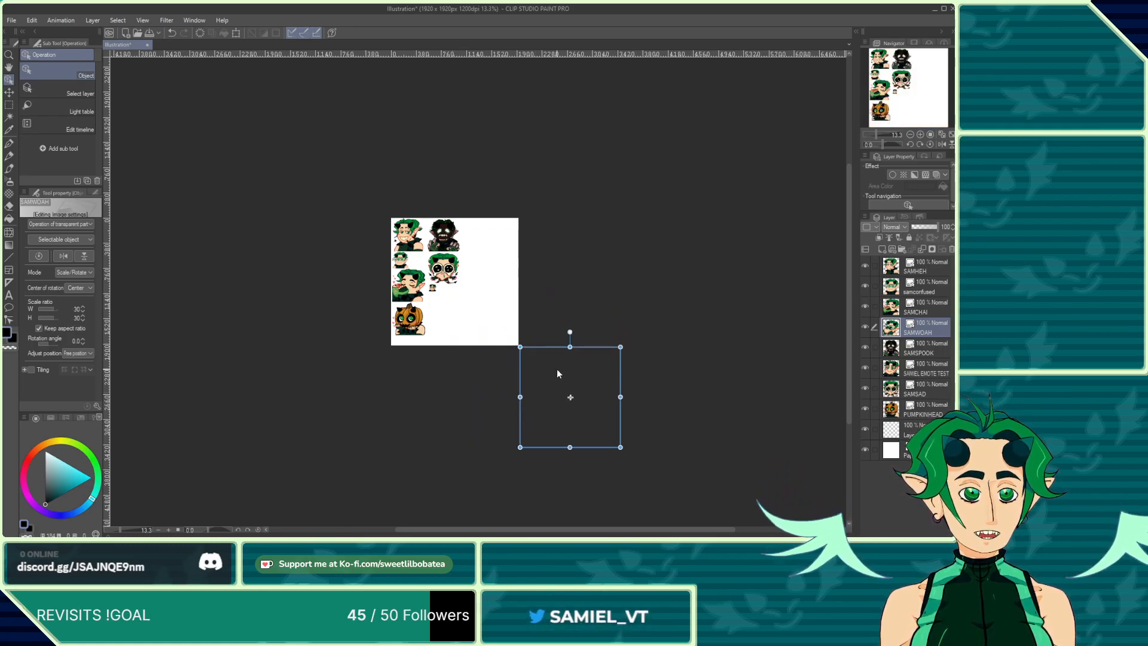
left_click_drag(521, 347, 573, 401)
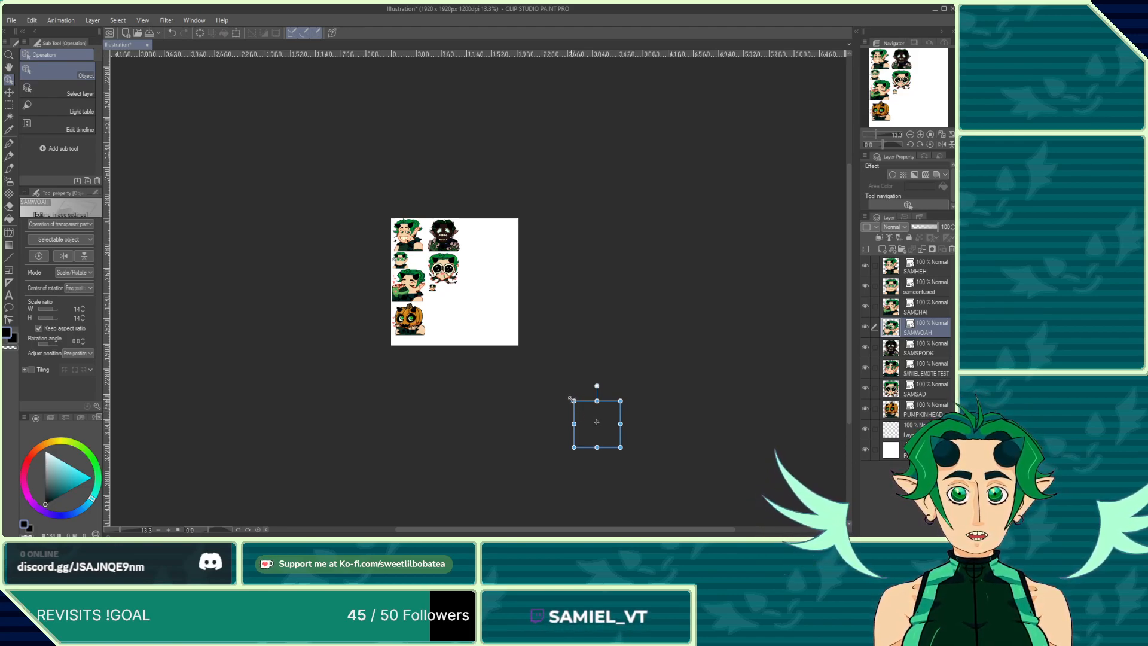
left_click_drag(573, 400, 575, 408)
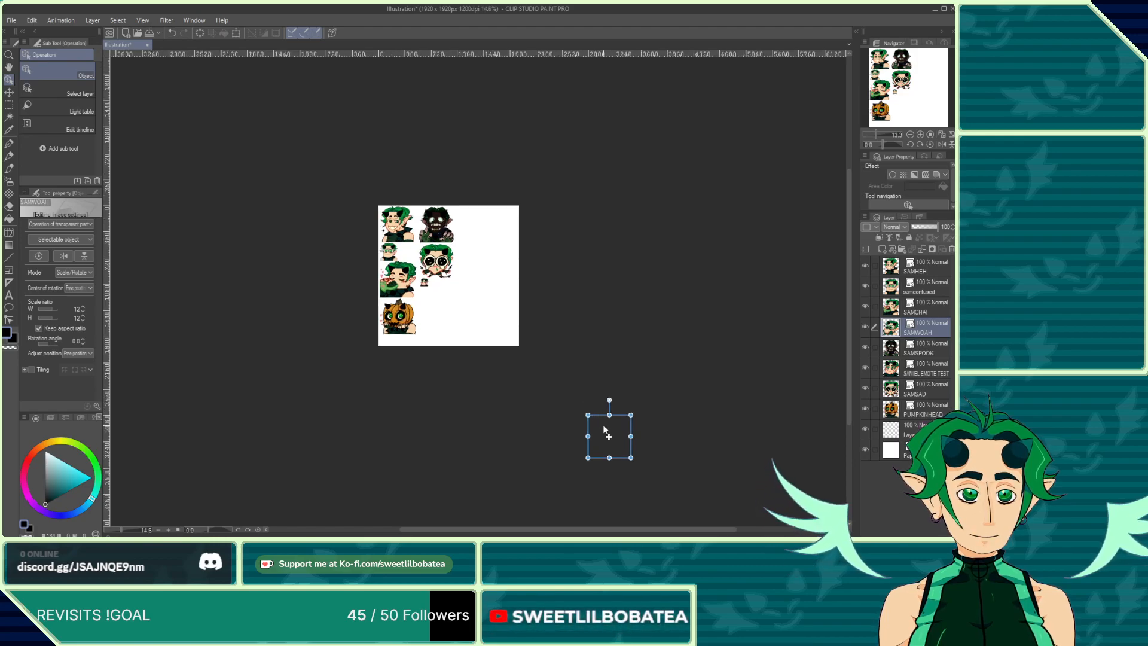
Step: Move the shrunken SAMWOAH emote onto the canvas beside the other emotes
scroll(587, 419, "up", 2)
left_click(9, 93)
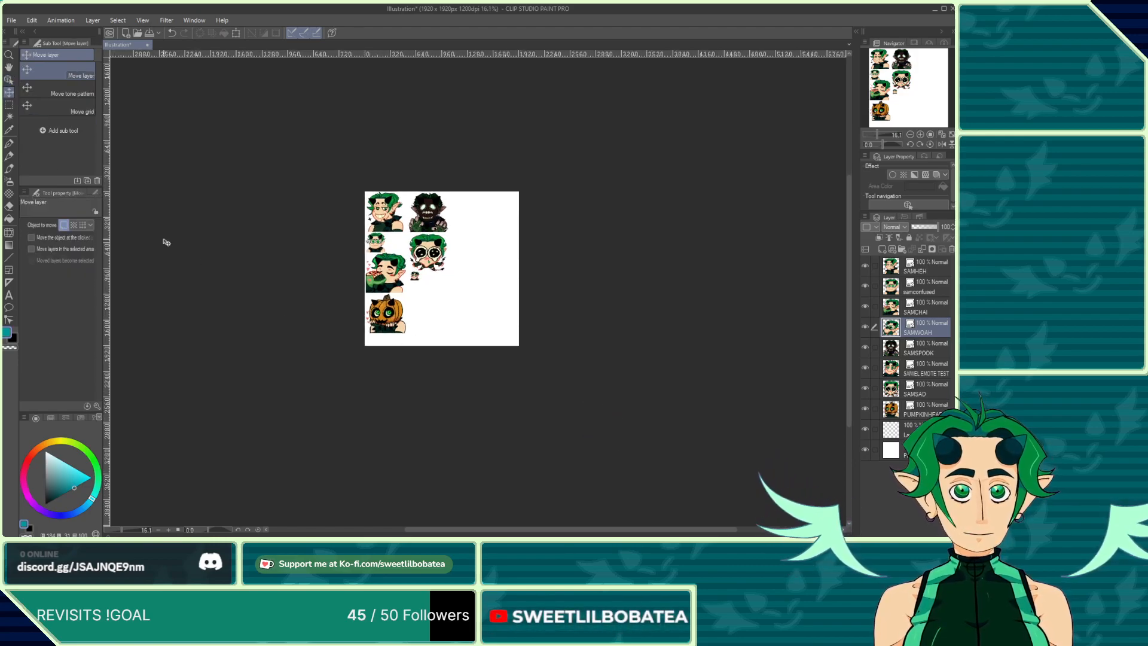
left_click_drag(600, 454, 432, 306)
Step: Resize and position the SAMWOAH emote in the empty slot below the crying emote, at about 9 percent scale
scroll(434, 305, "up", 10)
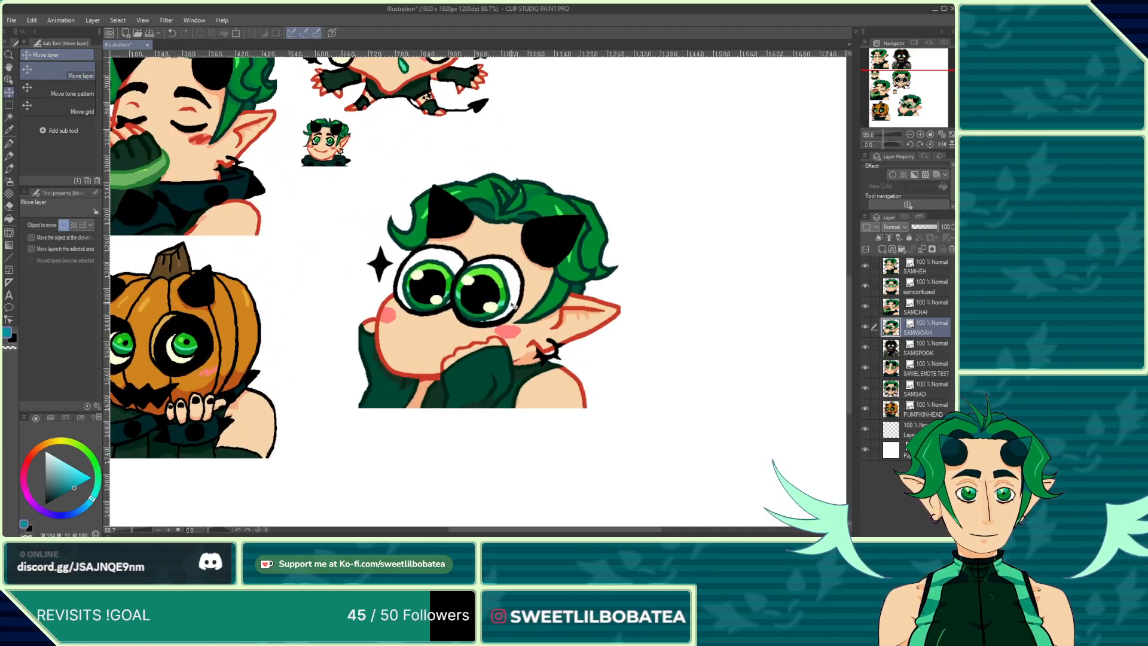
scroll(499, 307, "down", 5)
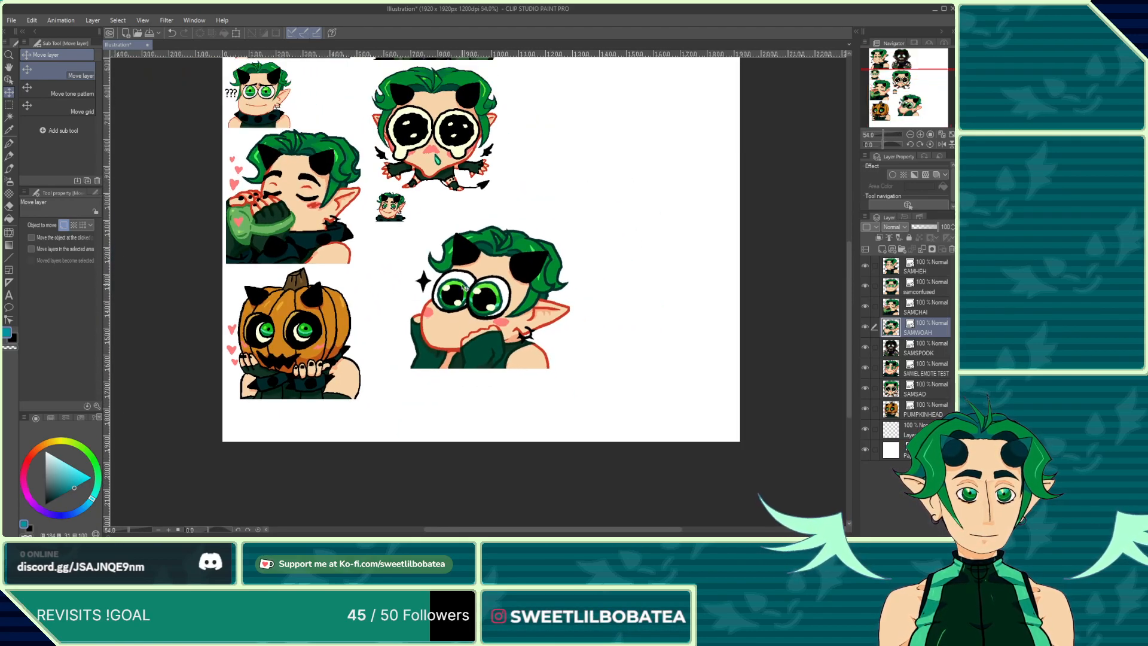
left_click(9, 104)
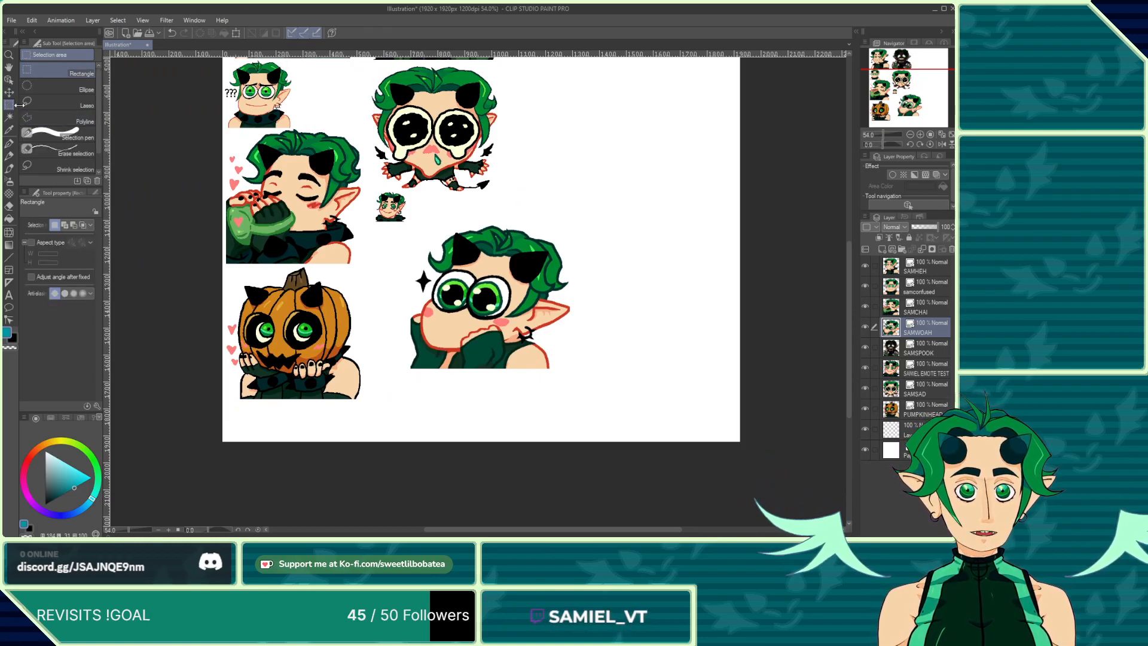
left_click(9, 80)
scroll(568, 451, "down", 3)
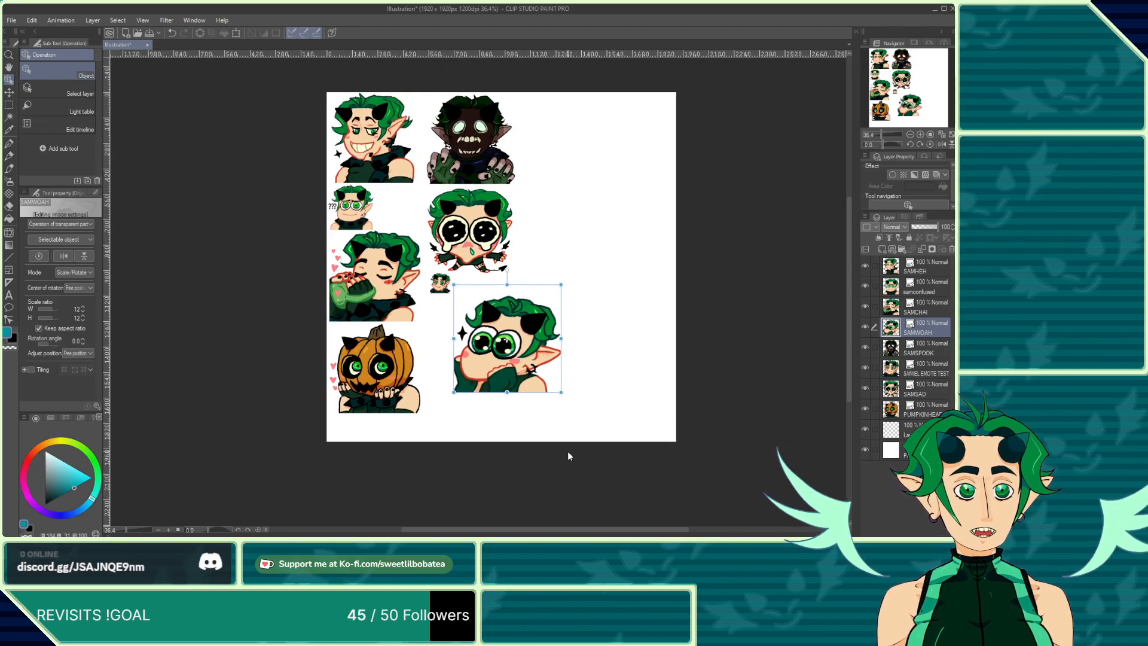
left_click_drag(515, 357, 486, 365)
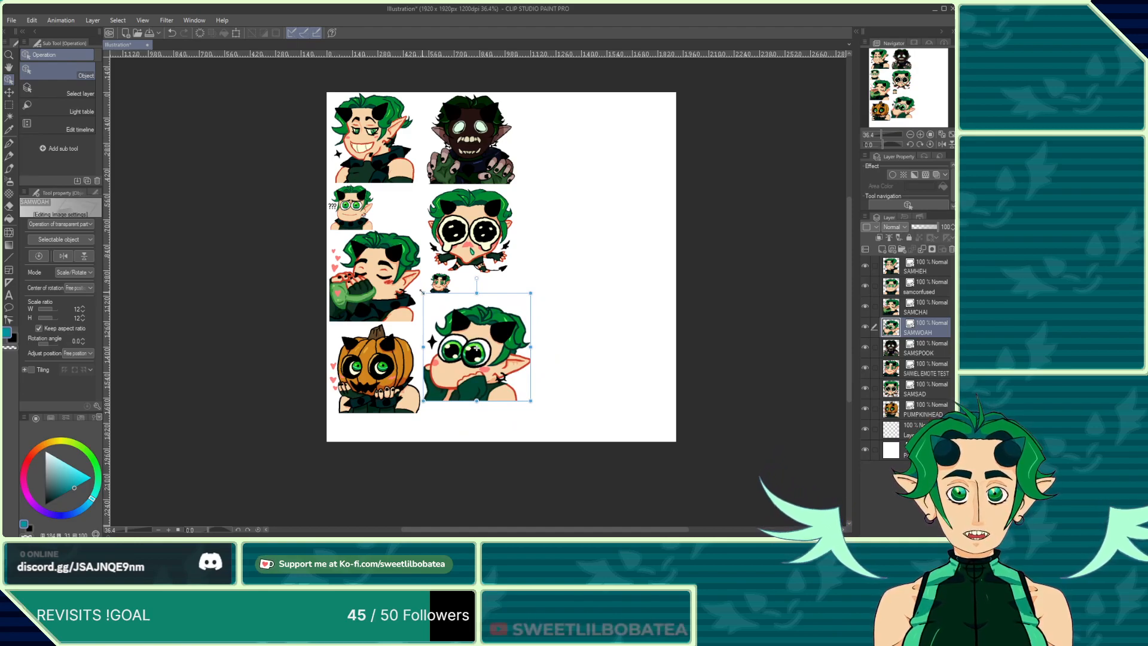
left_click_drag(422, 292, 428, 304)
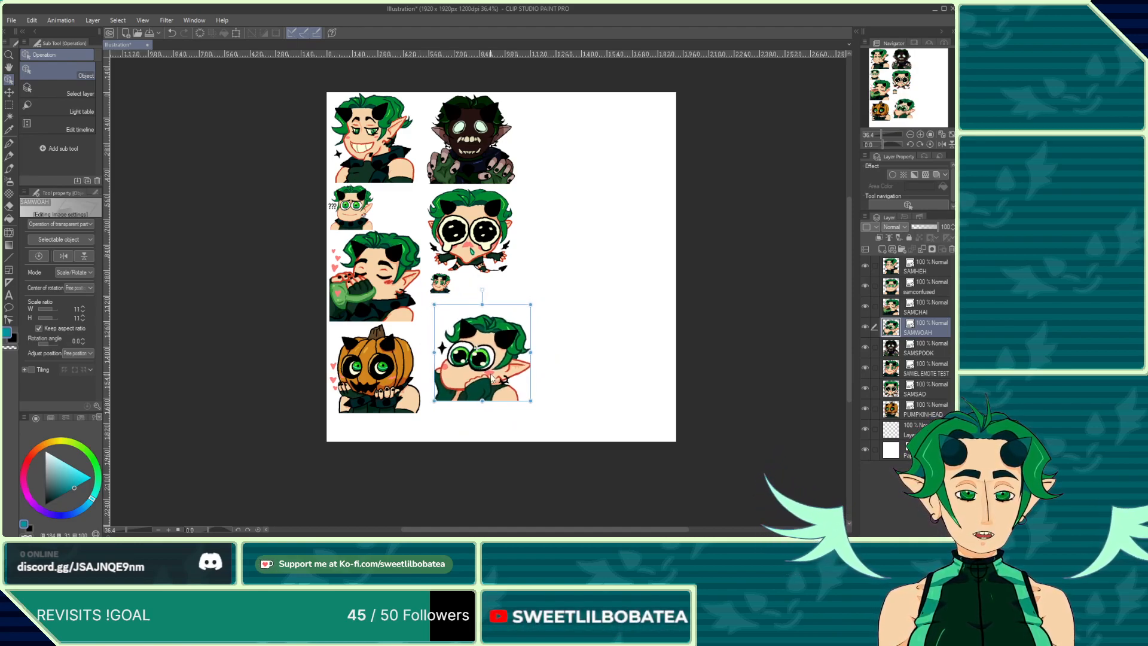
left_click_drag(492, 377, 484, 367)
left_click_drag(426, 295, 443, 311)
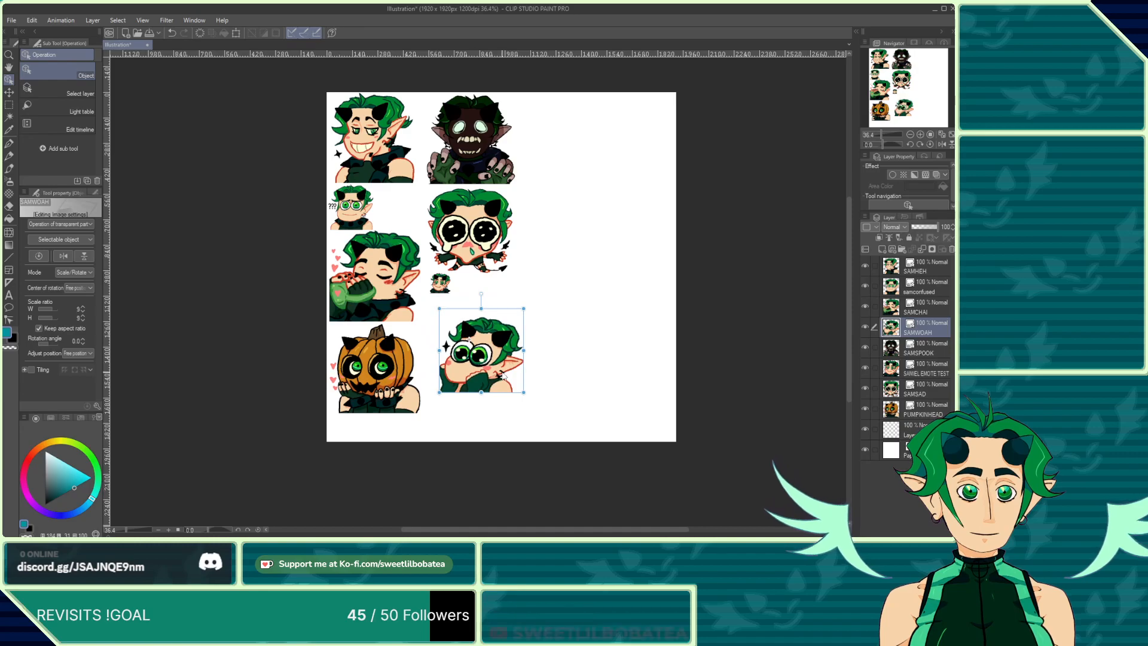
left_click_drag(496, 386, 483, 370)
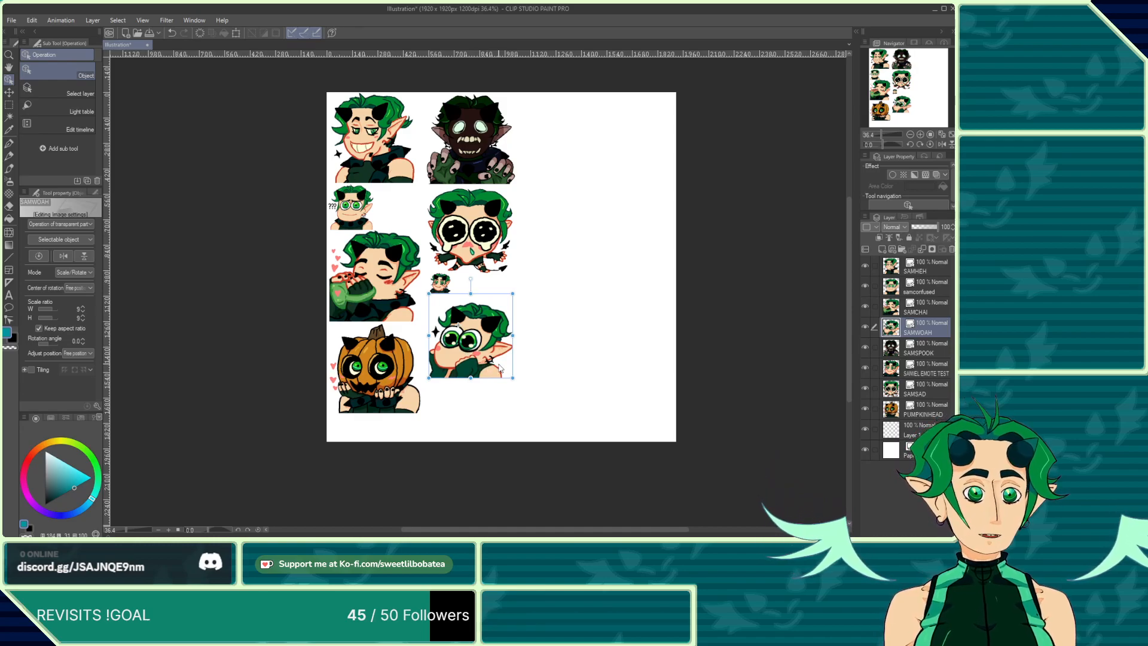
Step: Zoom in and out to inspect the arrangement and detail of the emotes on the sheet
scroll(471, 354, "up", 2)
scroll(470, 355, "up", 1)
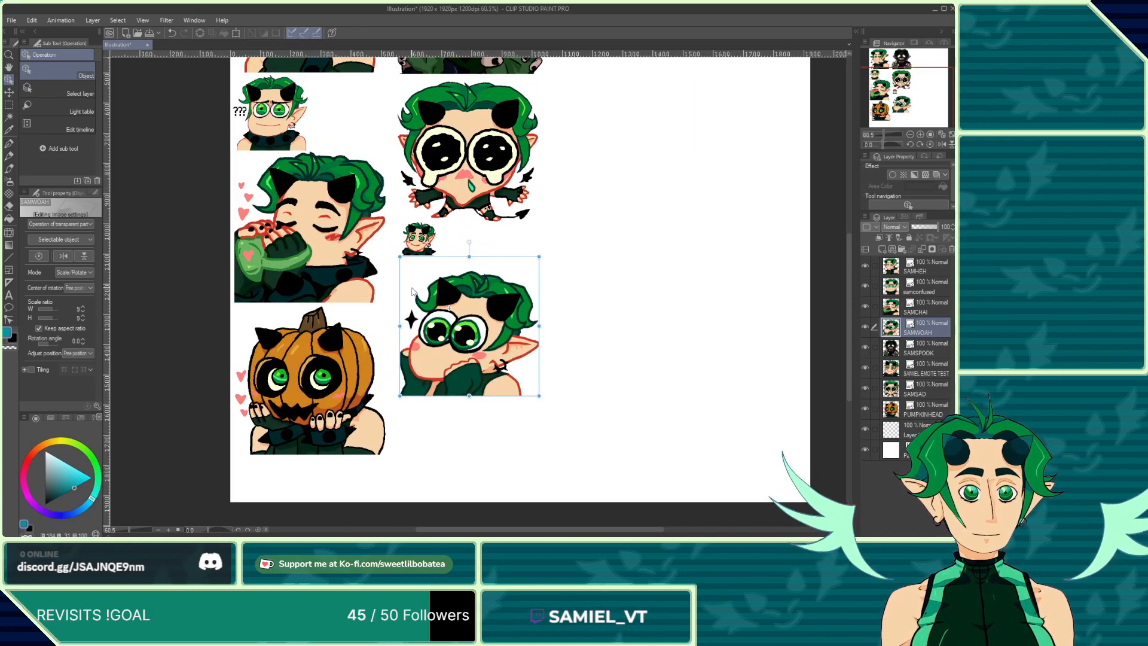
scroll(410, 246, "up", 7)
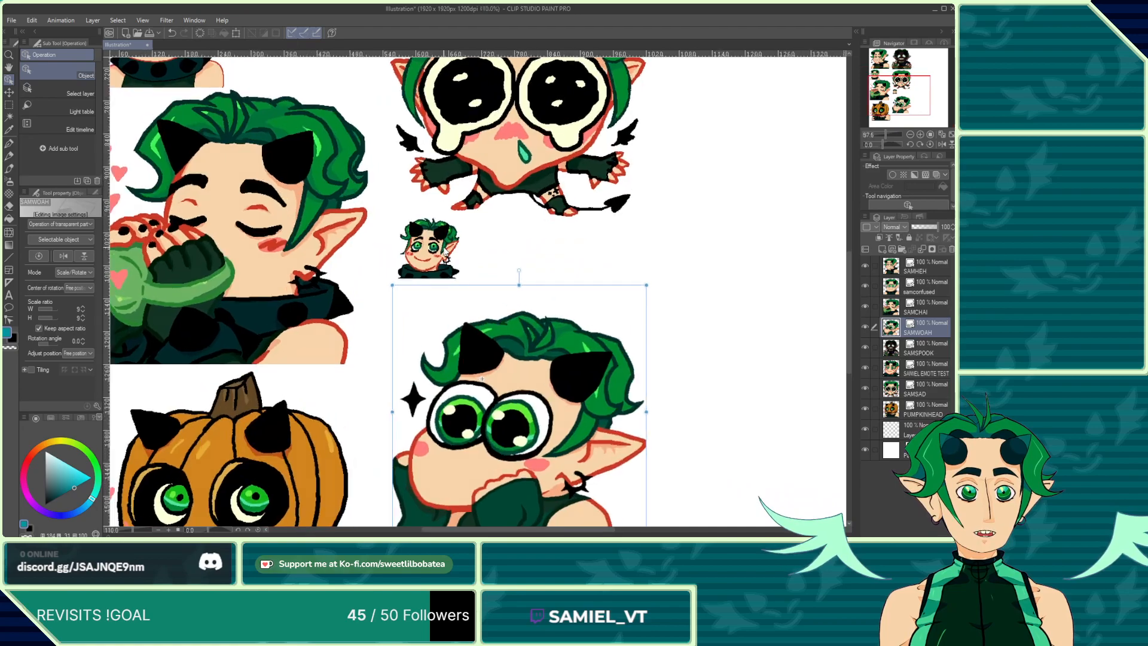
scroll(409, 257, "up", 1)
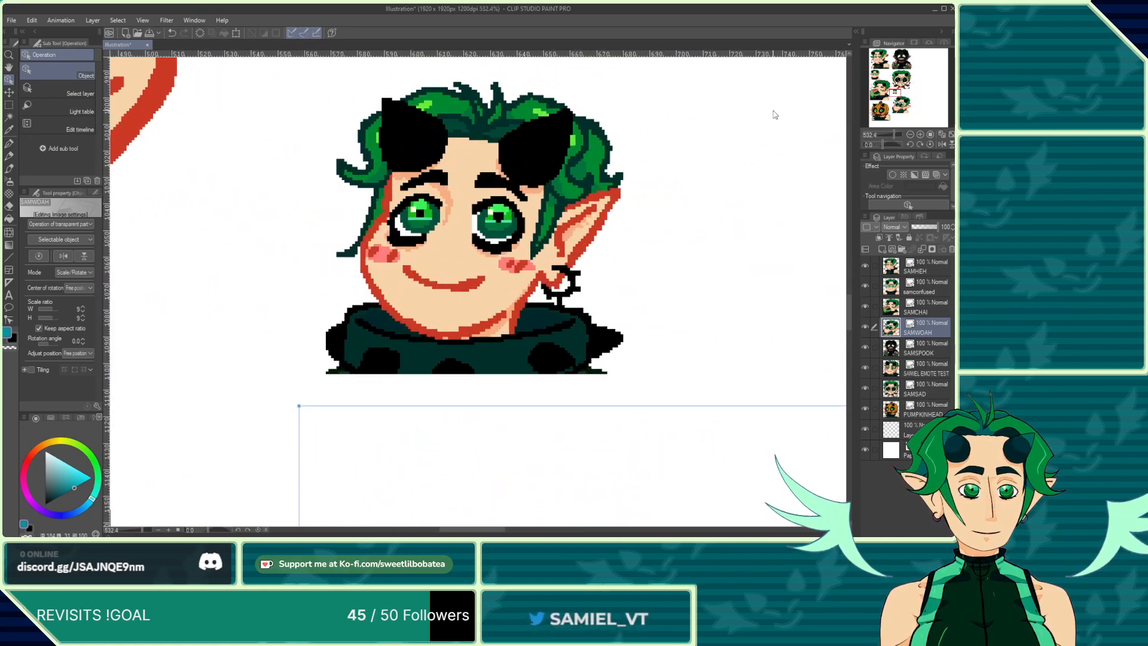
scroll(459, 309, "down", 2)
scroll(459, 309, "down", 10)
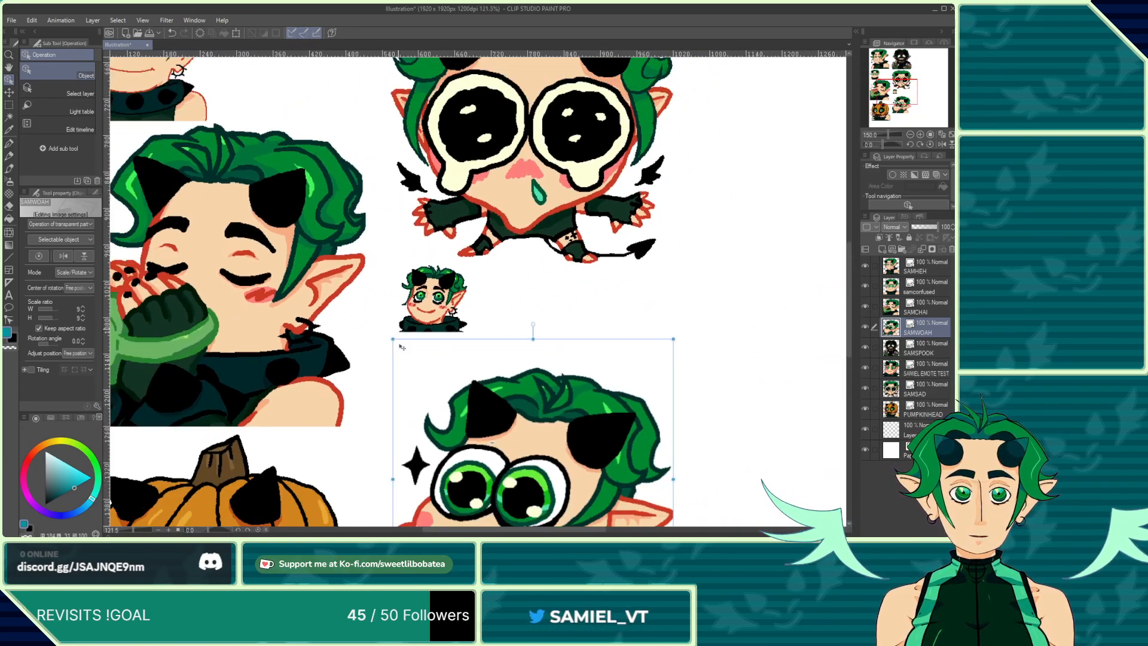
scroll(466, 375, "down", 1)
scroll(466, 375, "up", 2)
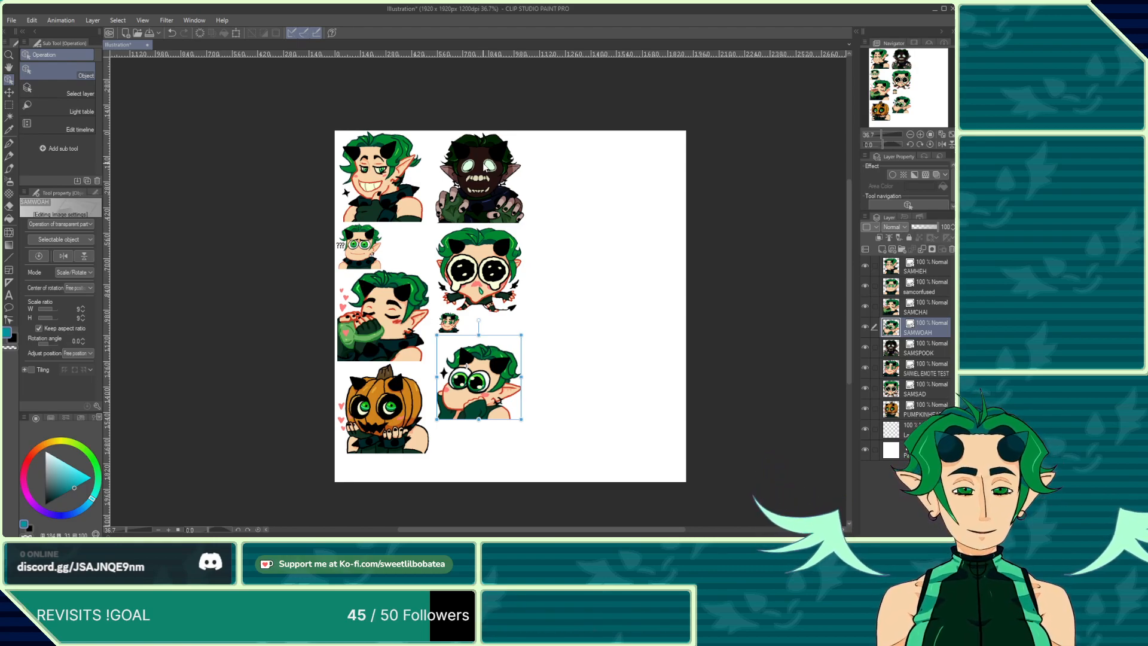
scroll(441, 441, "up", 3)
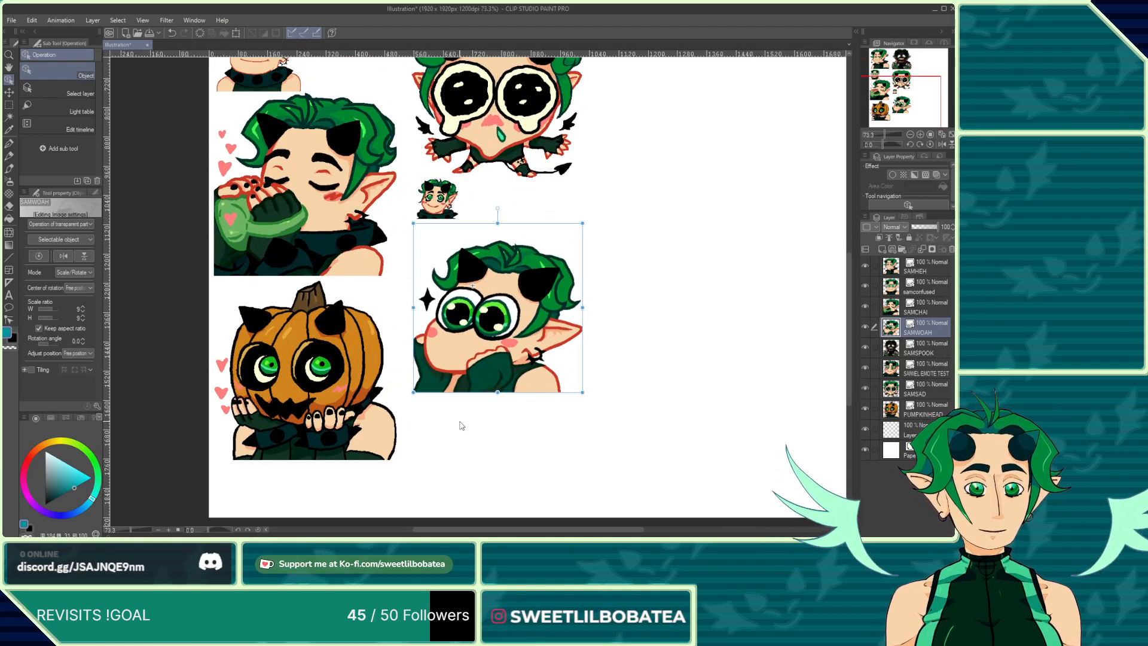
scroll(508, 436, "down", 1)
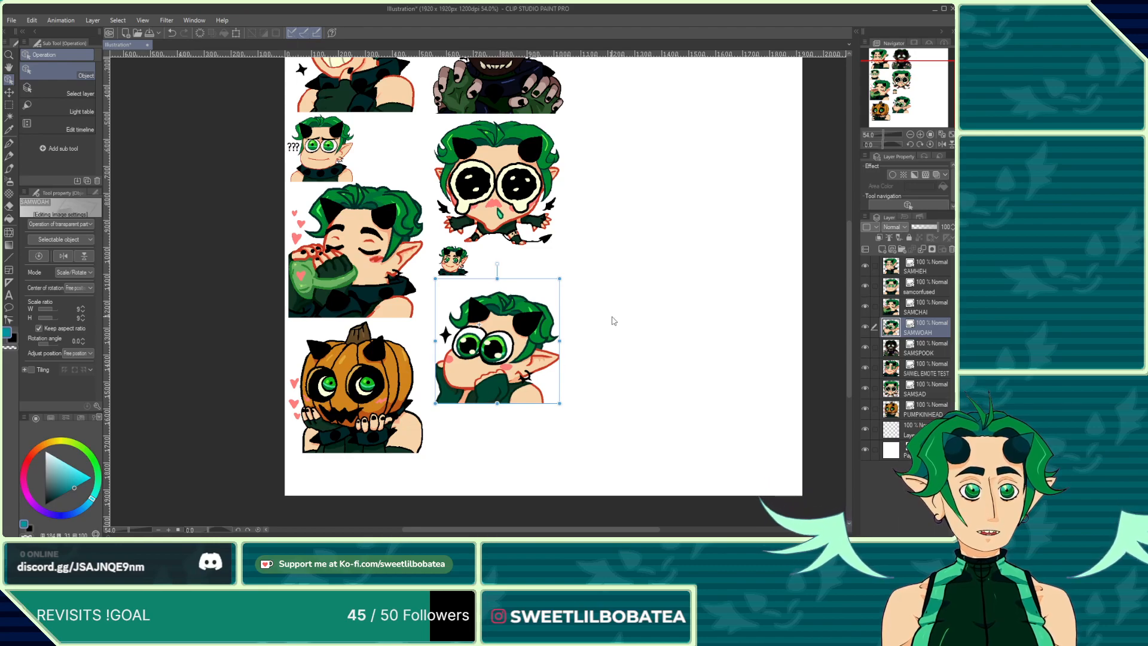
scroll(462, 491, "down", 2)
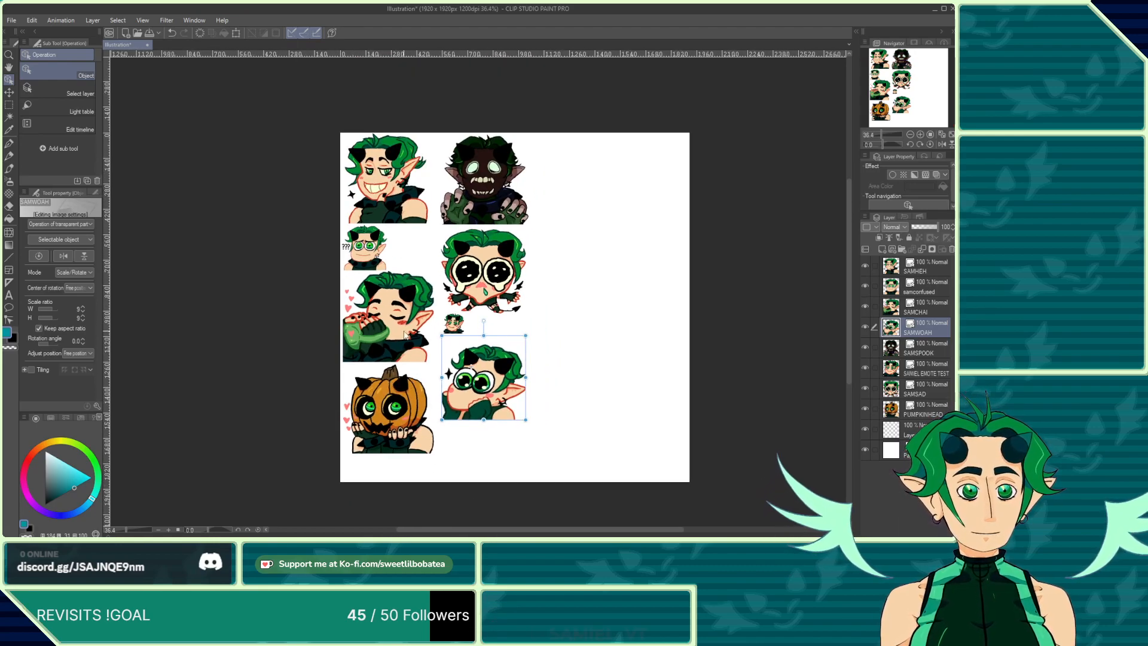
scroll(404, 333, "up", 1)
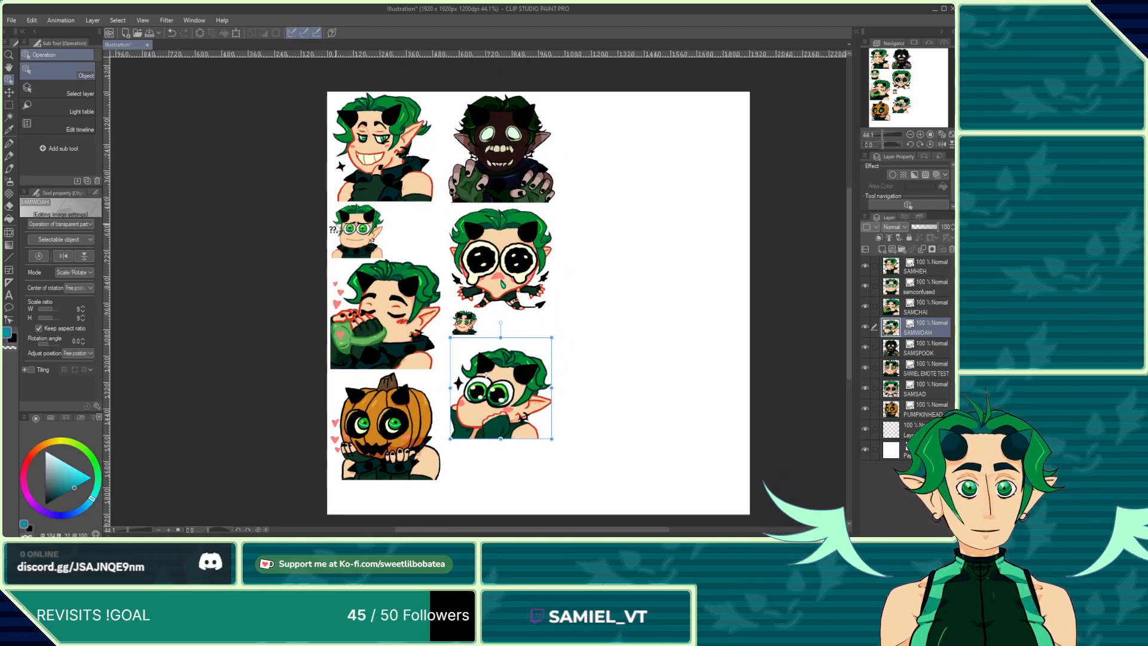
scroll(355, 245, "up", 6)
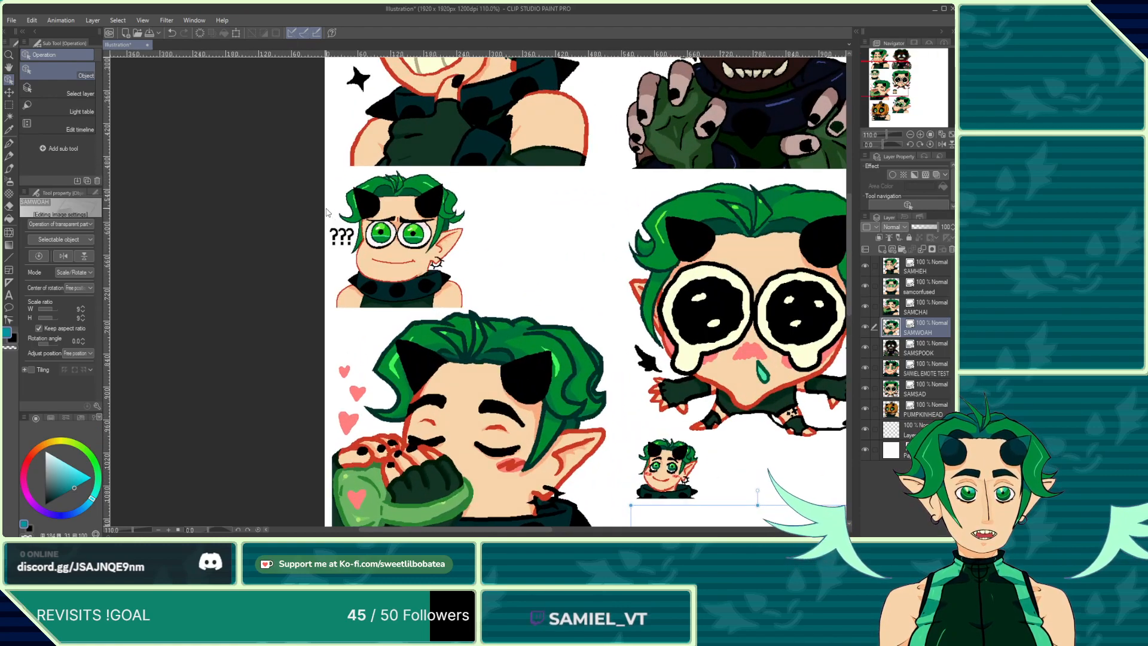
scroll(452, 283, "down", 7)
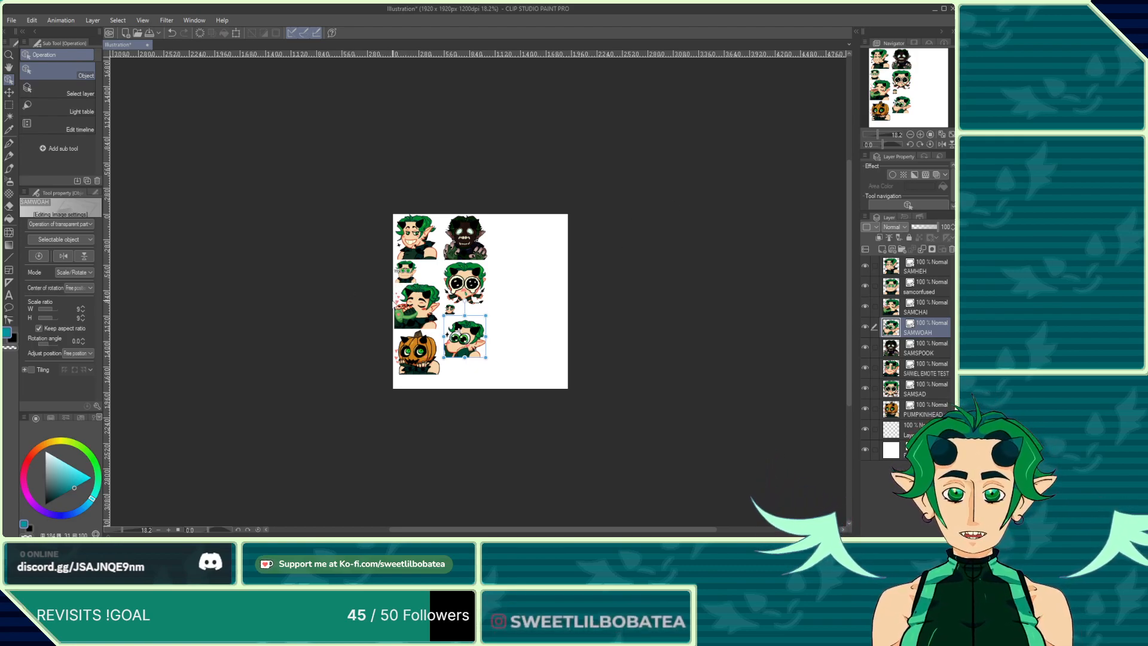
scroll(438, 275, "up", 2)
scroll(468, 359, "up", 3)
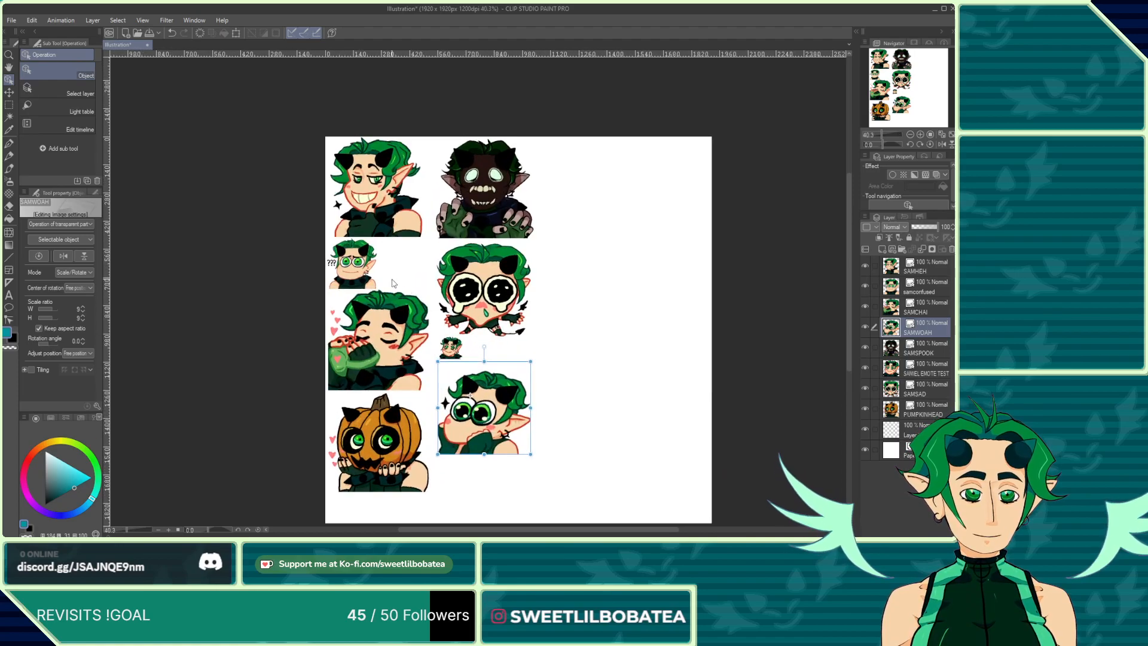
scroll(467, 360, "down", 1)
scroll(468, 359, "up", 2)
scroll(441, 223, "down", 1)
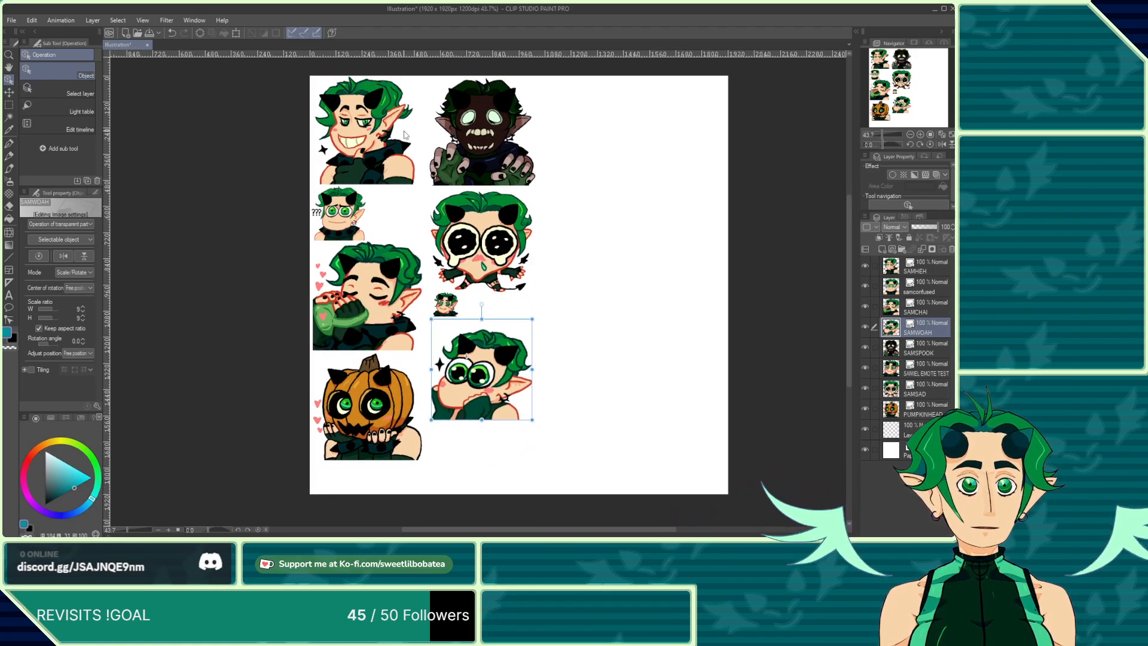
scroll(251, 162, "up", 1)
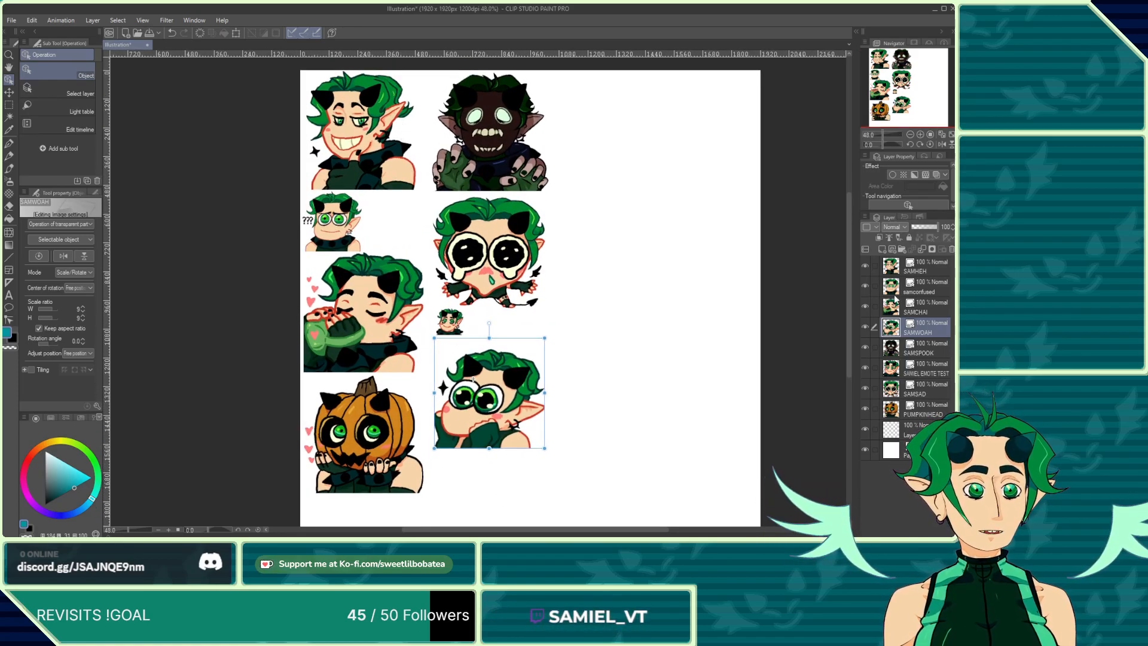
Step: Merge all the emote layers down into a single layer
left_click(898, 271, "shift")
left_click(920, 249)
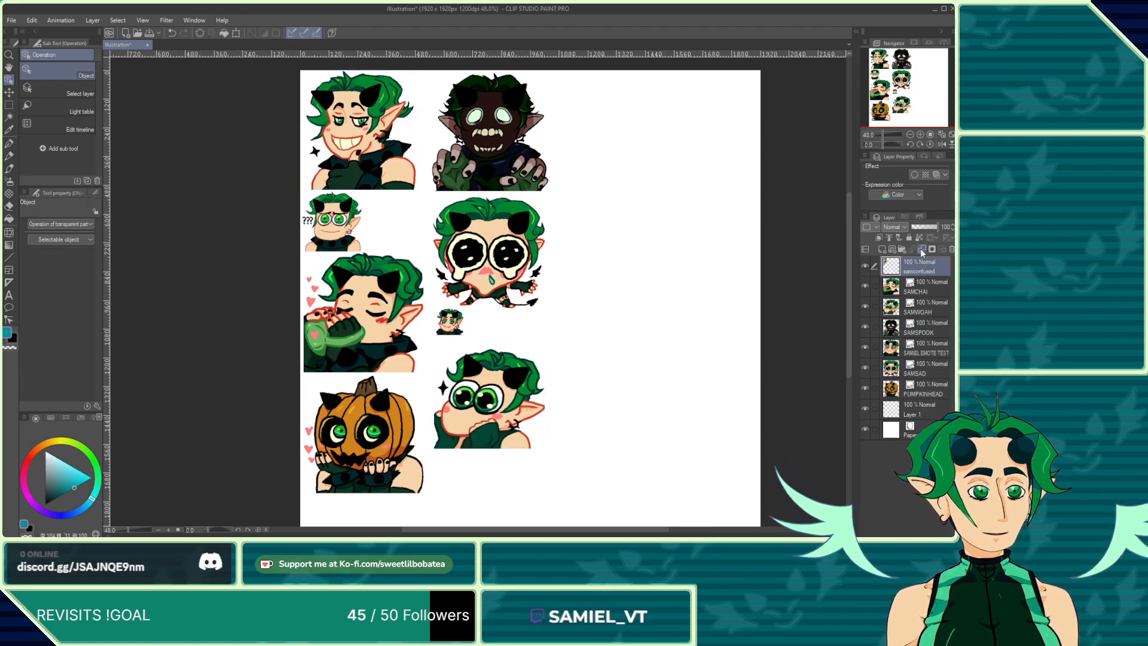
left_click(920, 249)
left_click(920, 249)
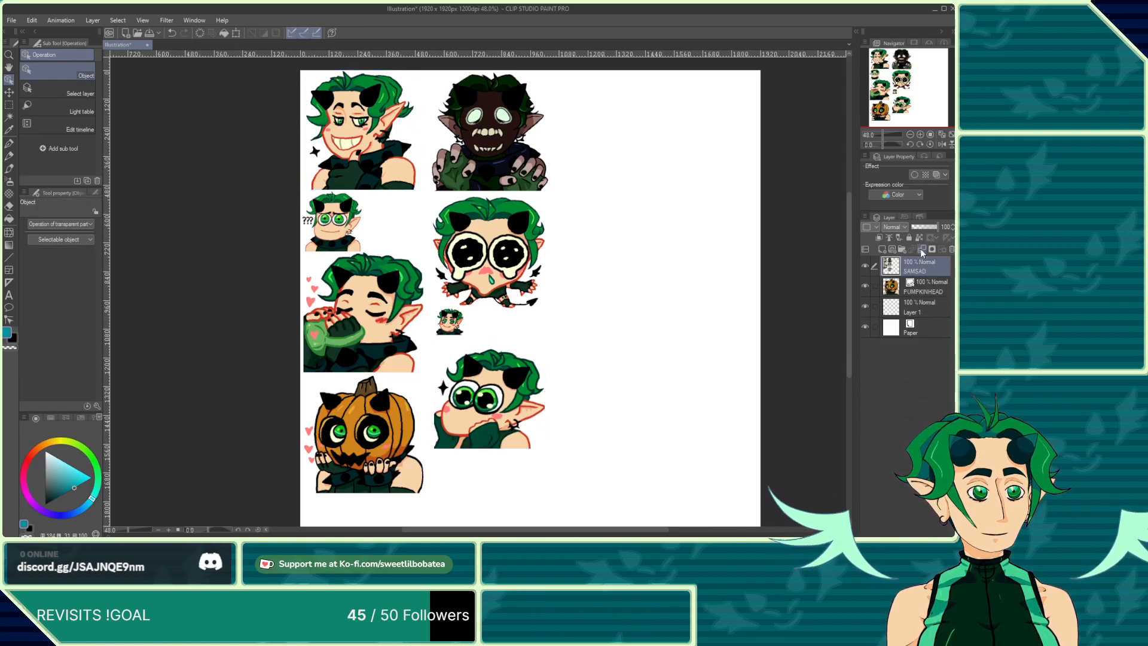
left_click(920, 249)
left_click(920, 249)
Step: Lower the merged layer's opacity to 40%
left_click(930, 227)
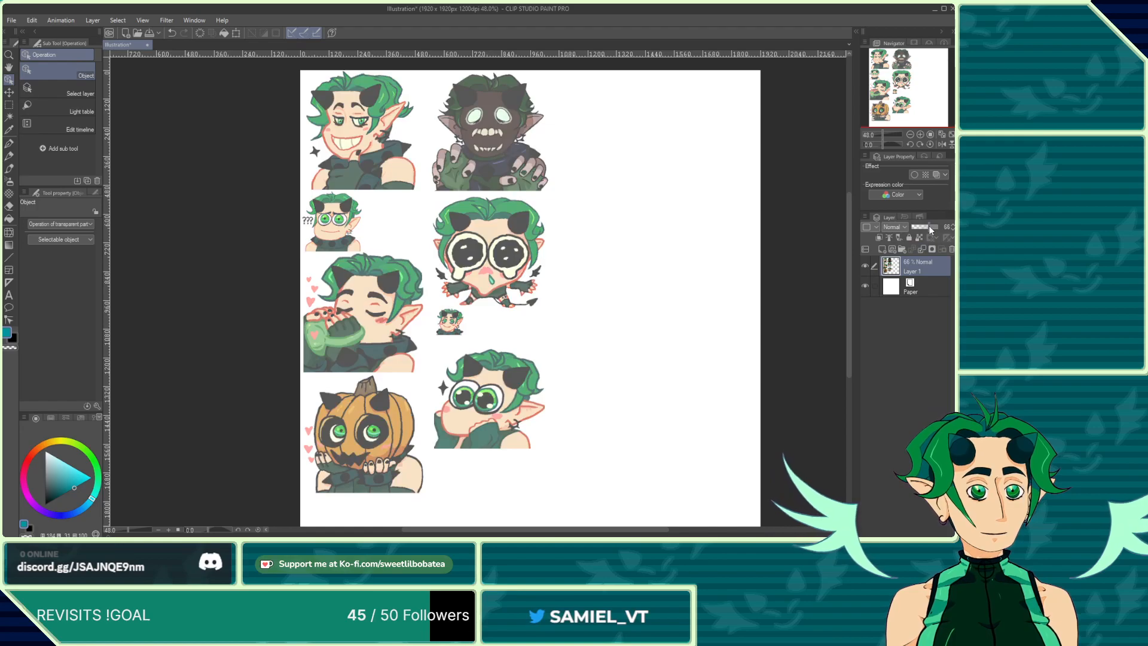
left_click(921, 227)
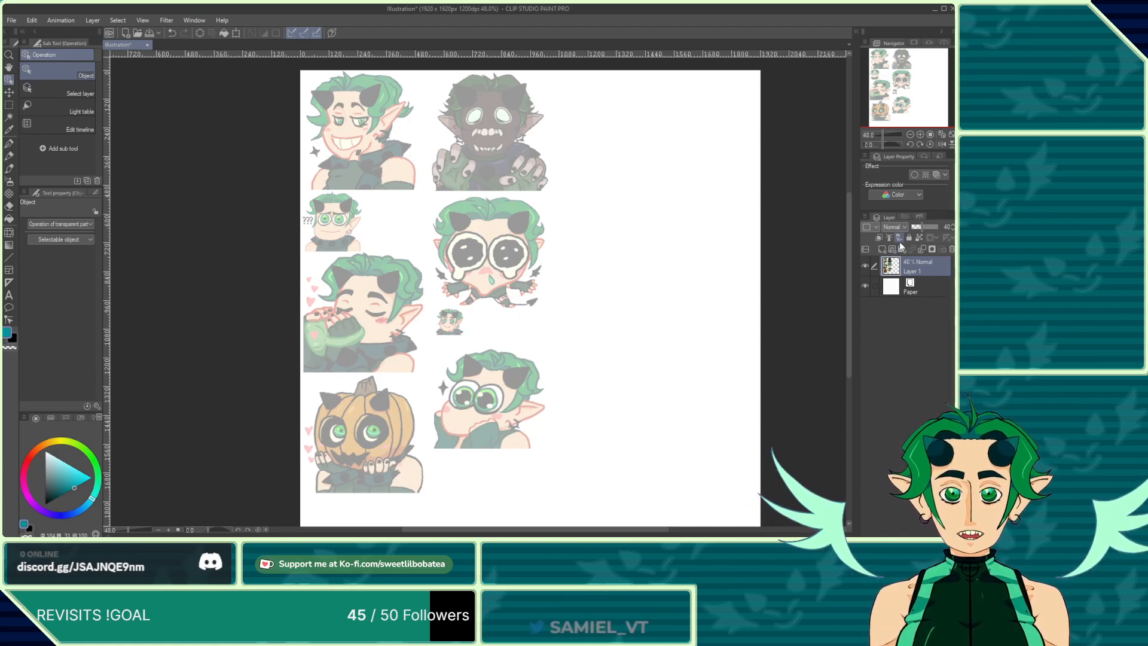
Step: Select the India ink brush and add a new layer above the faded emote sheet
left_click(8, 169)
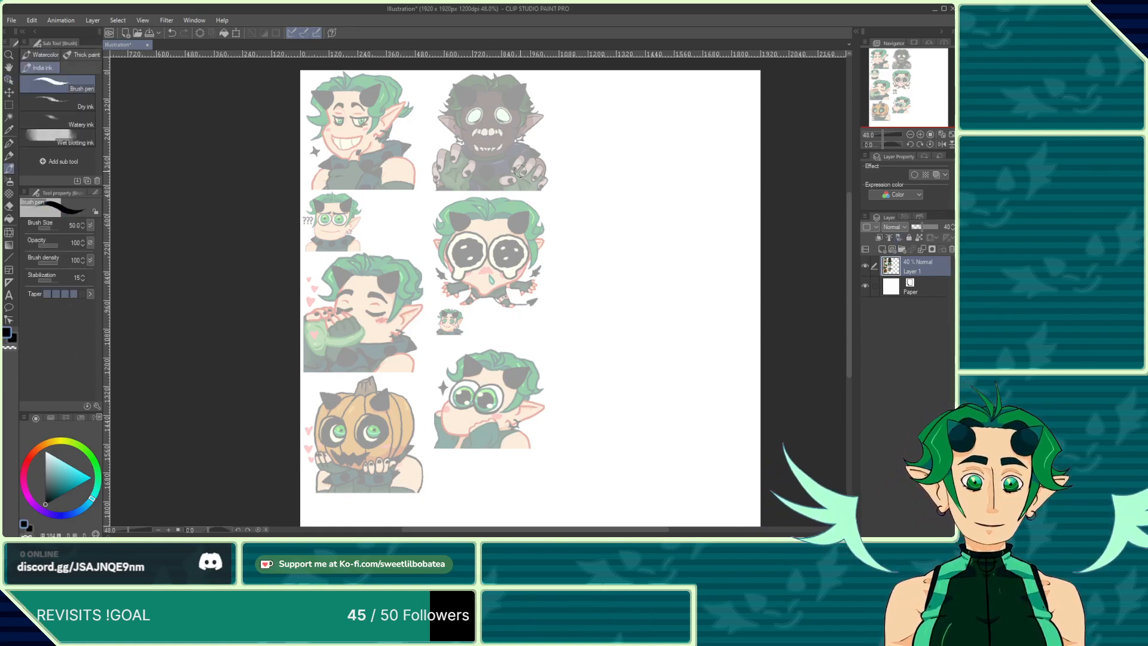
left_click(881, 249)
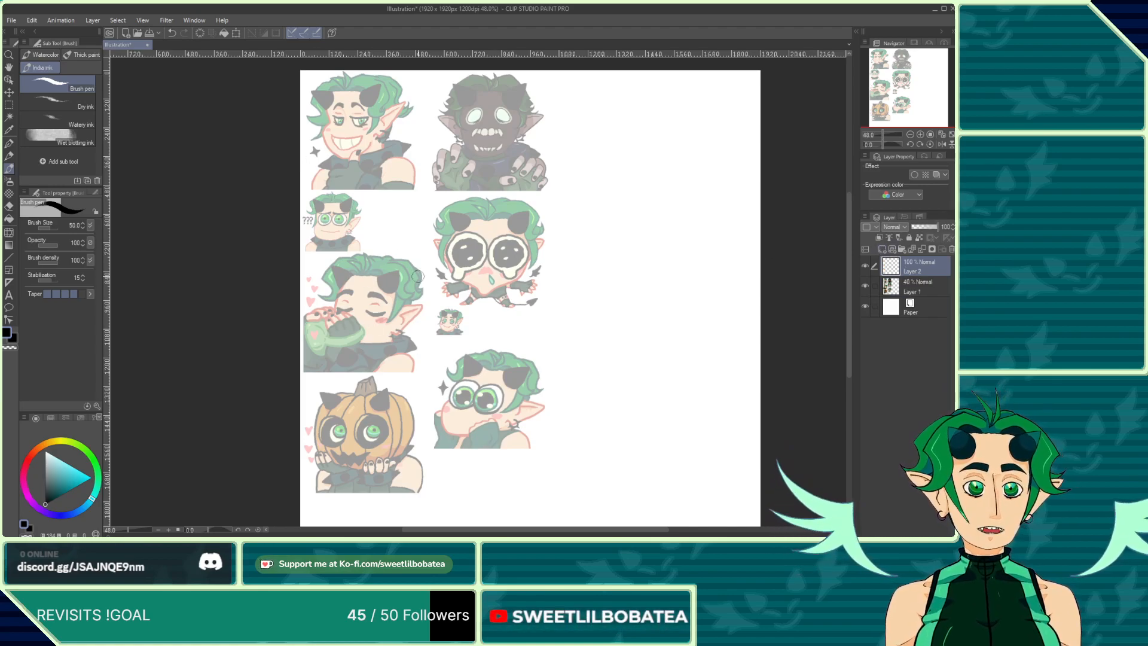
Step: Sketch the face and jaw outline over the top-left grinning emote on the new layer
scroll(417, 276, "down", 5)
scroll(343, 182, "up", 5)
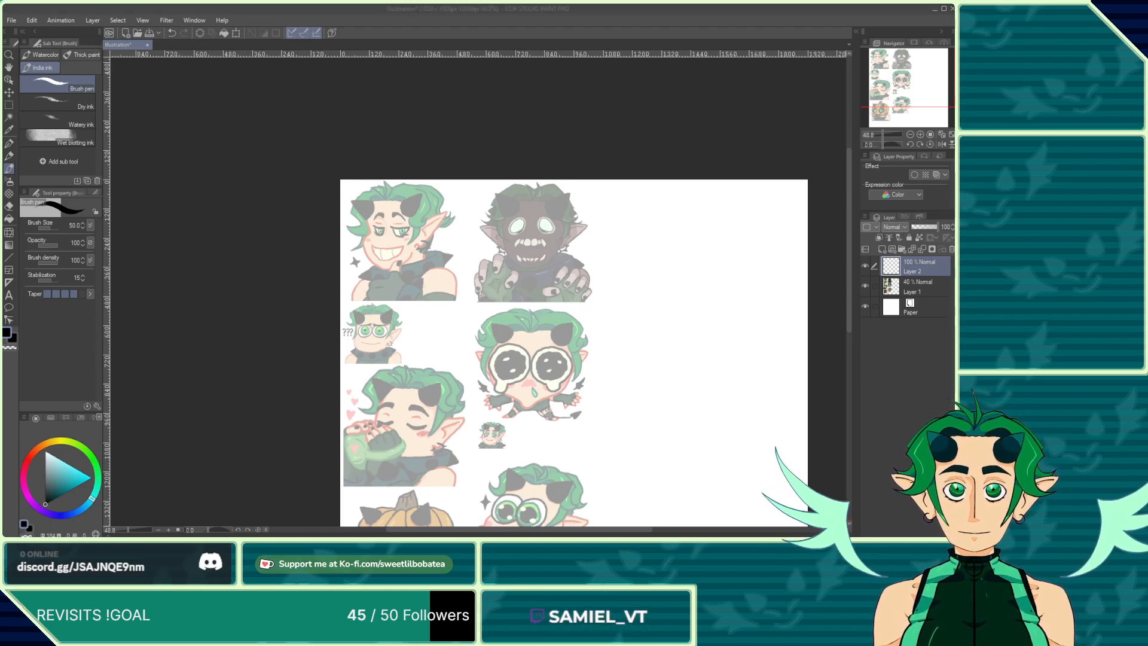
left_click(59, 367)
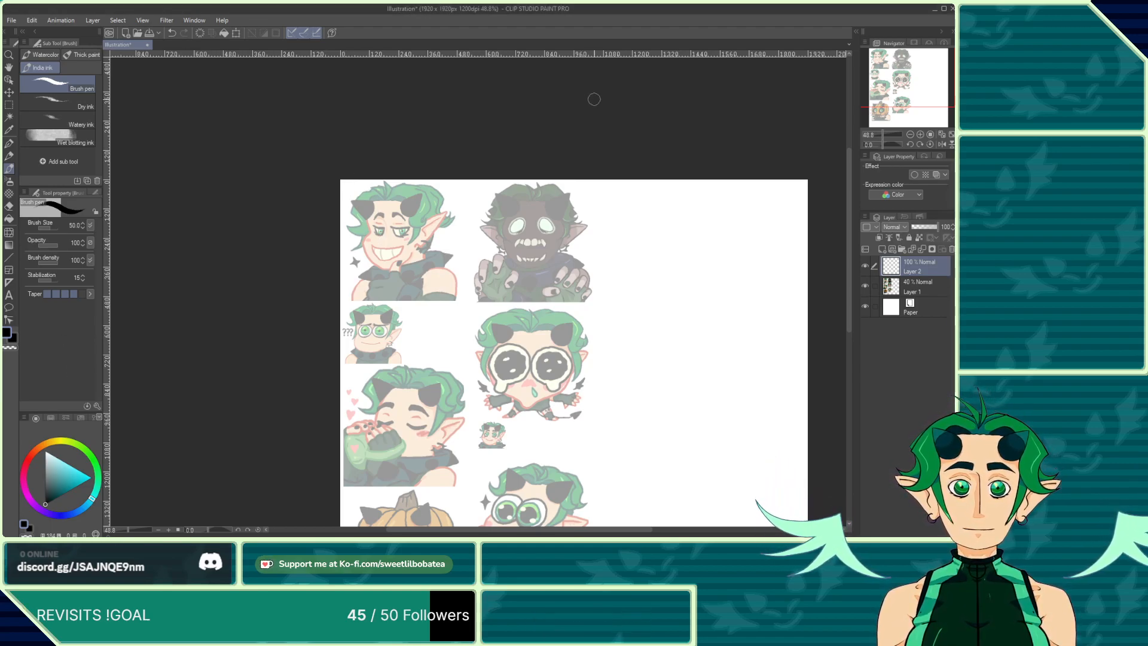
scroll(365, 207, "up", 7)
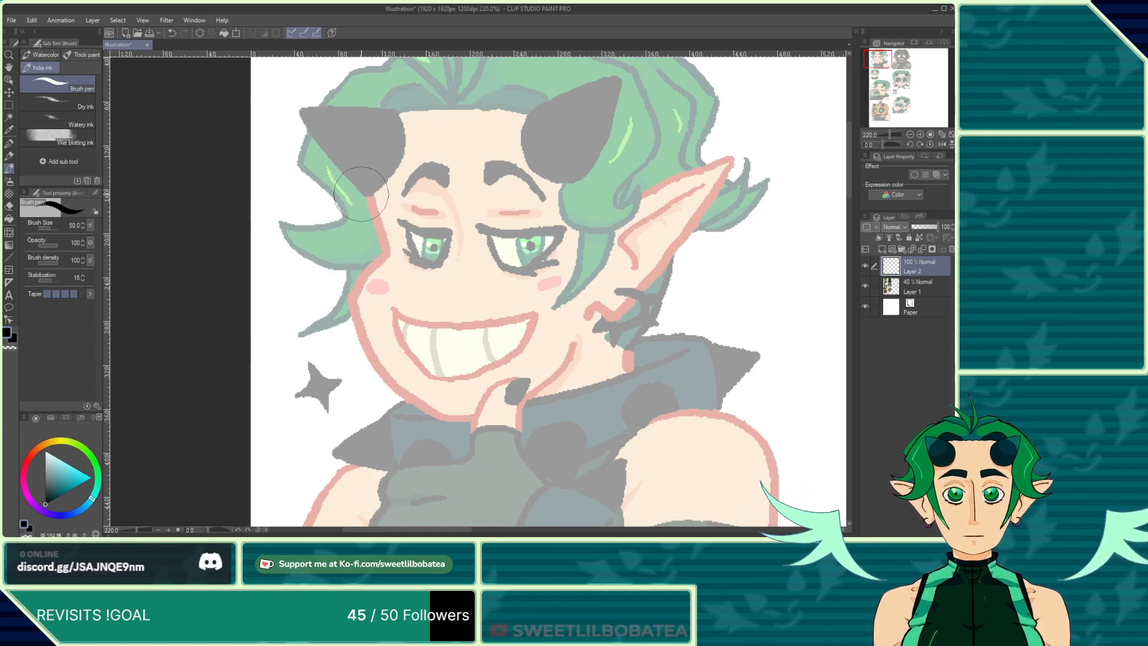
mouse_move(378, 233)
left_mouse_down()
mouse_move(375, 195)
mouse_move(380, 242)
mouse_move(359, 323)
mouse_move(394, 377)
mouse_move(431, 402)
mouse_move(491, 411)
mouse_move(545, 382)
mouse_move(572, 349)
left_mouse_up()
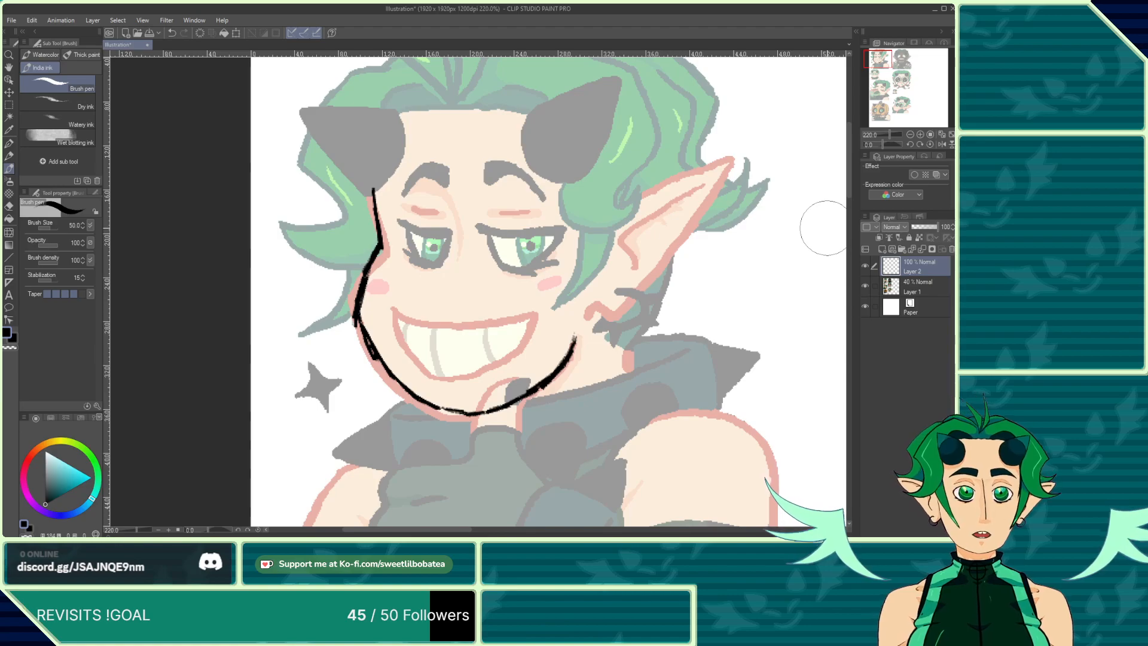
key("p")
mouse_move(458, 244)
left_mouse_down()
mouse_move(473, 312)
mouse_move(414, 367)
mouse_move(456, 312)
mouse_move(449, 267)
mouse_move(465, 204)
left_mouse_up()
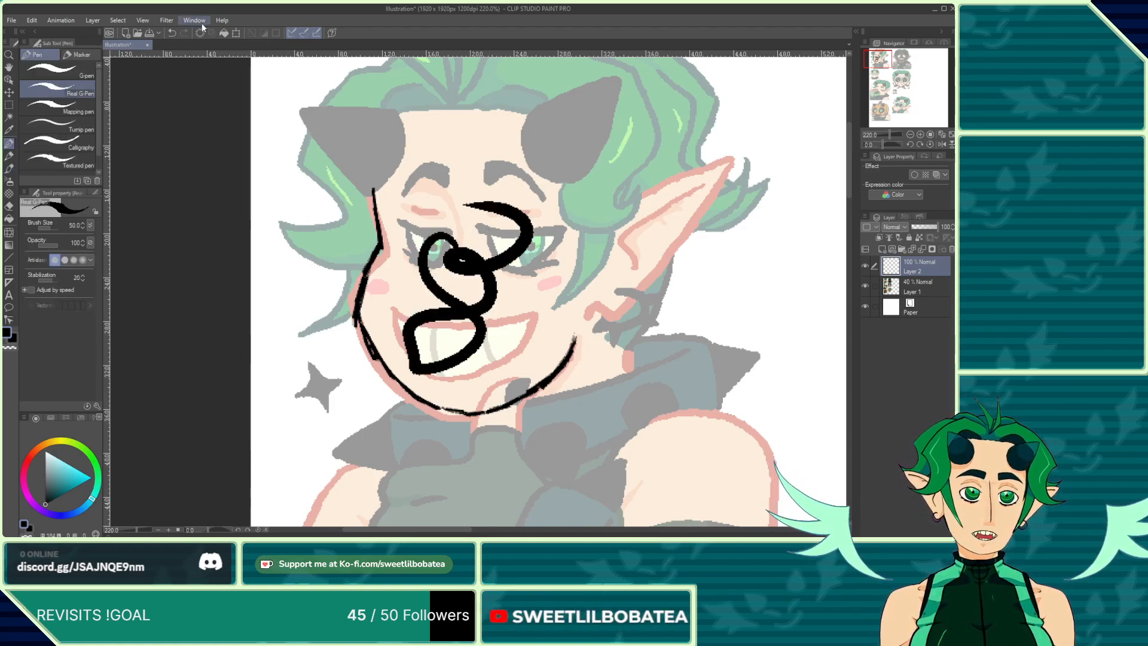
left_click(172, 33)
left_click(172, 33)
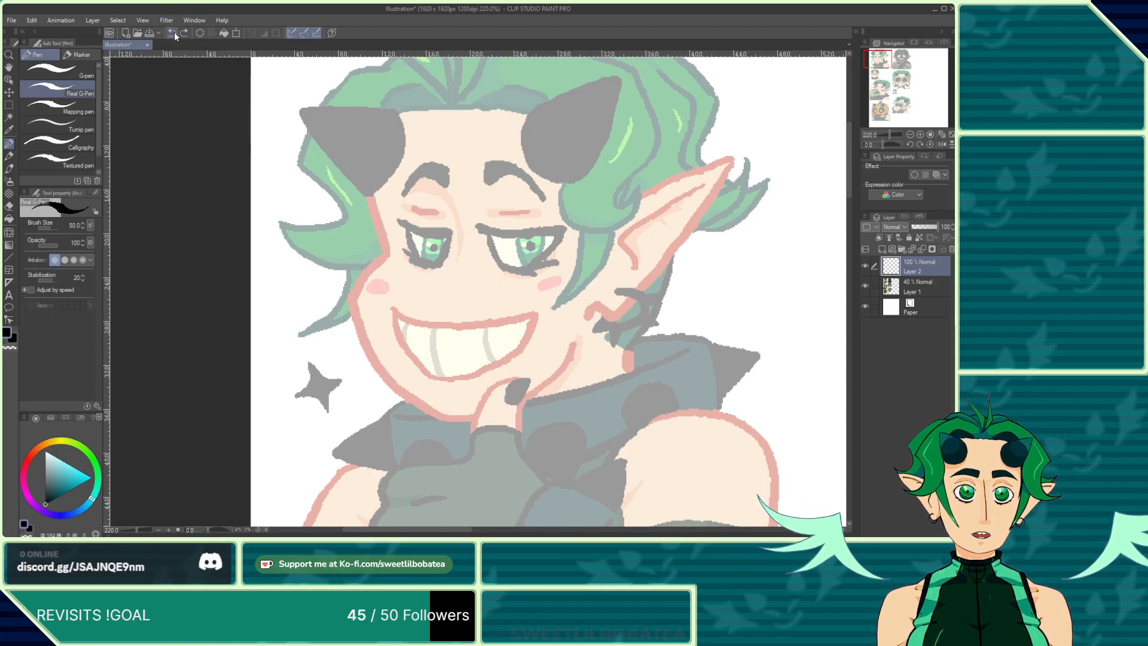
left_click(184, 33)
left_click(14, 169)
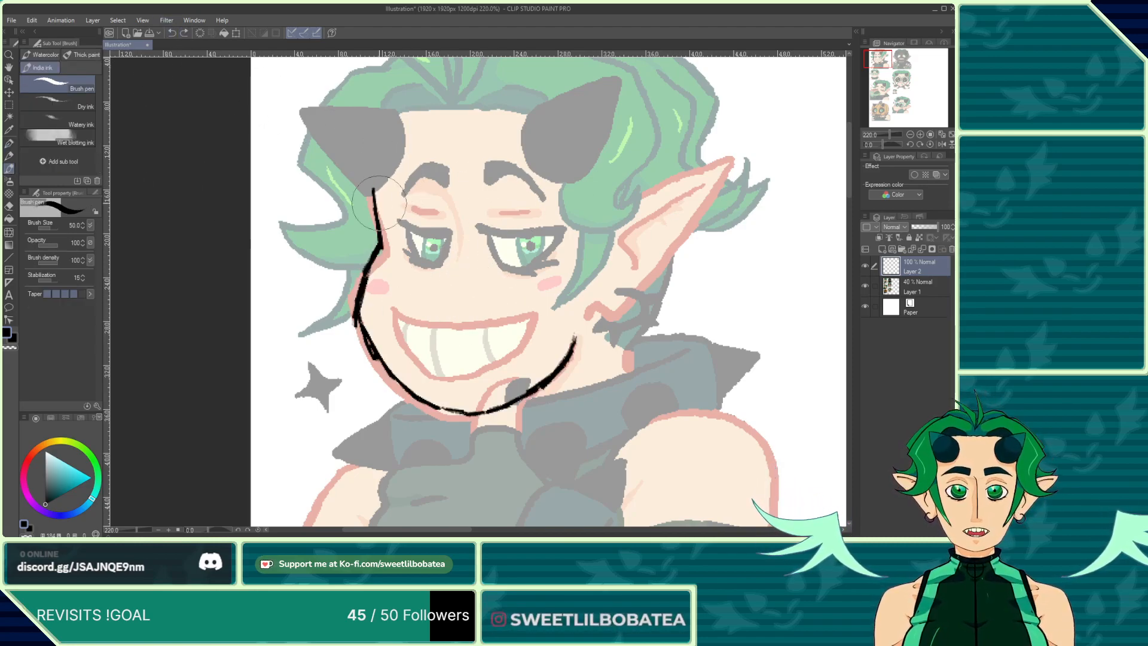
Step: Lower the emote sheet layer's opacity to 32% and return to the new drawing layer
left_click(897, 280)
left_click(919, 228)
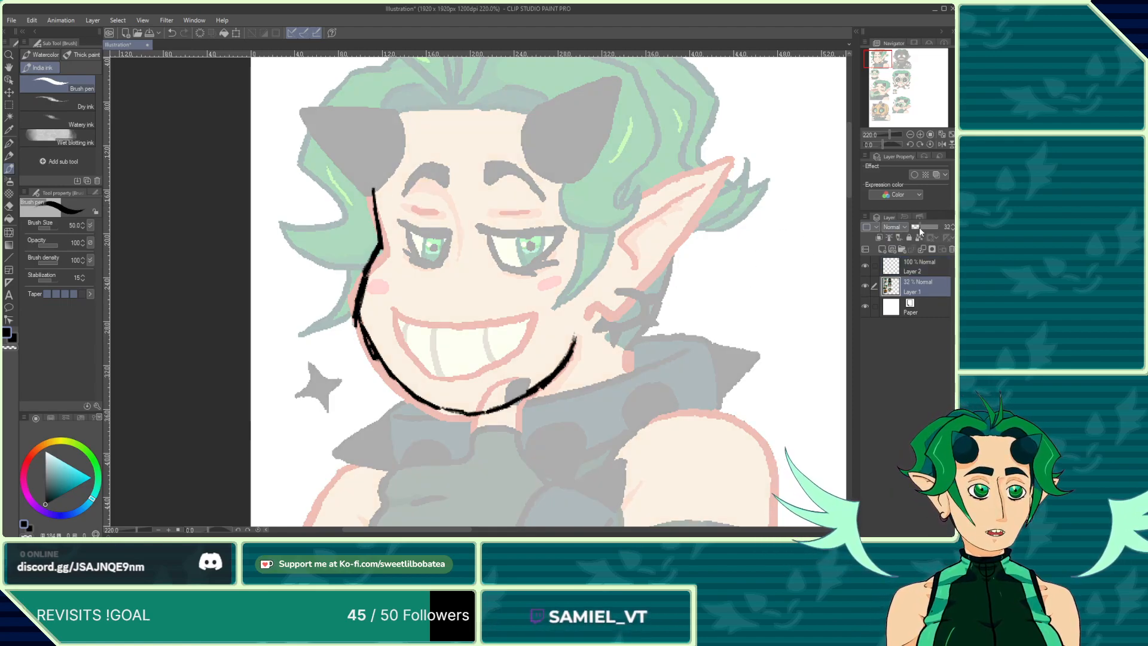
left_click(906, 266)
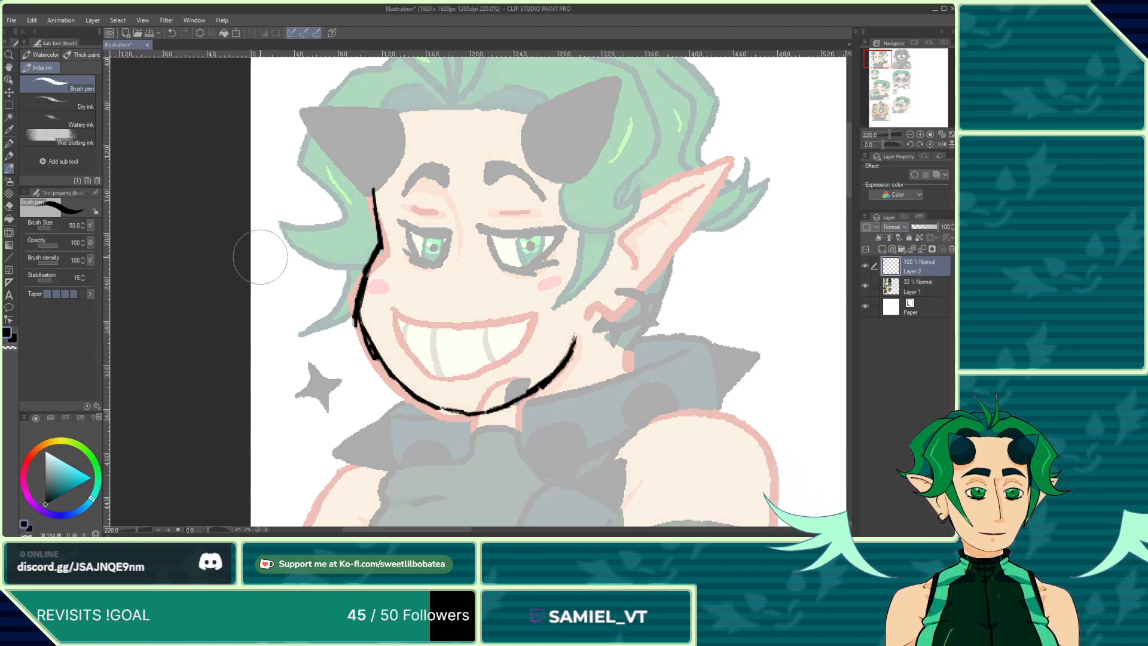
Step: Ink both eyebrows of the top-left emote
scroll(346, 324, "down", 5)
scroll(427, 355, "up", 3)
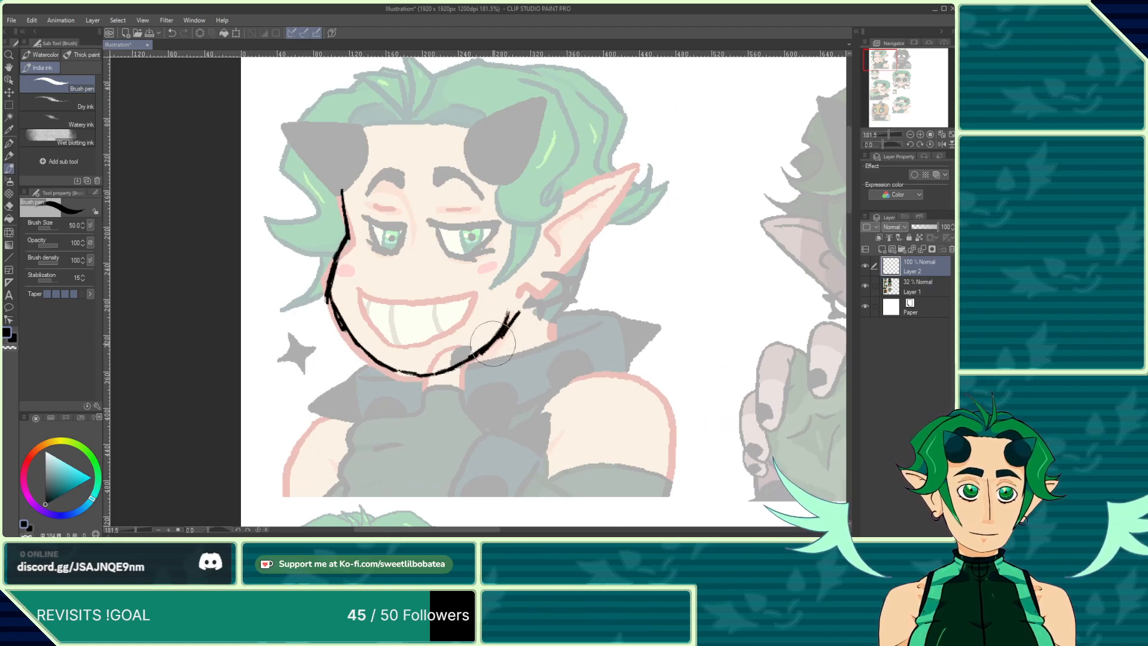
scroll(369, 188, "up", 1)
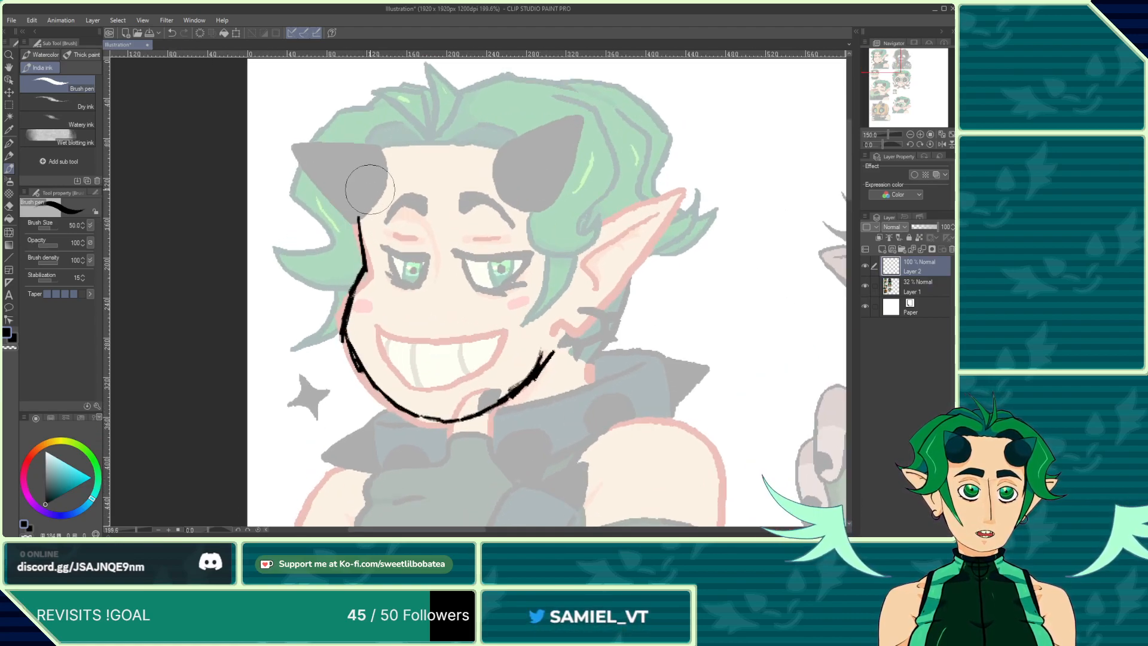
scroll(369, 188, "up", 3)
mouse_move(373, 229)
left_mouse_down()
mouse_move(408, 205)
mouse_move(436, 223)
mouse_move(429, 188)
mouse_move(403, 192)
mouse_move(379, 222)
mouse_move(403, 190)
left_mouse_up()
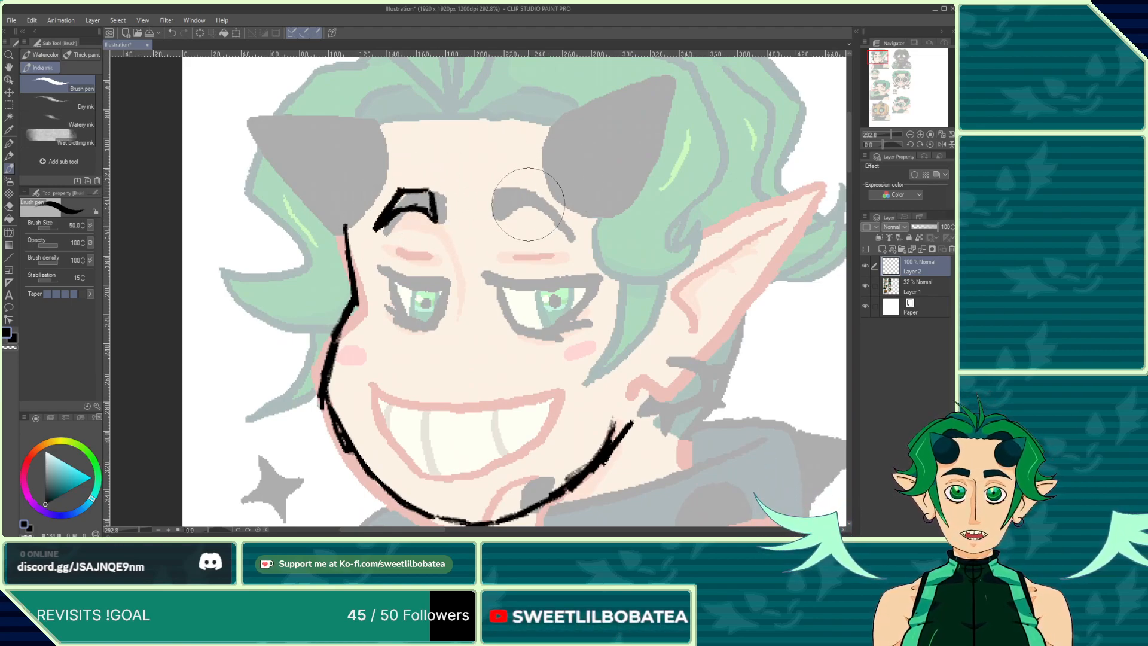
mouse_move(492, 217)
left_mouse_down()
mouse_move(529, 206)
mouse_move(558, 233)
left_mouse_up()
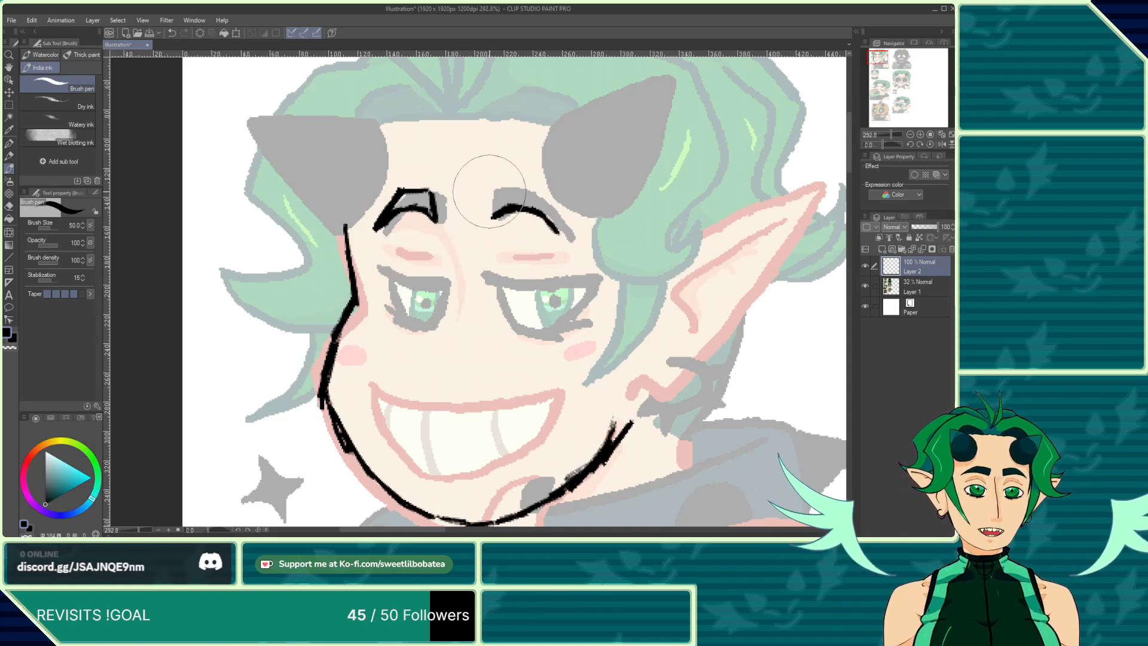
mouse_move(489, 189)
left_mouse_down()
mouse_move(522, 193)
mouse_move(557, 231)
left_mouse_up()
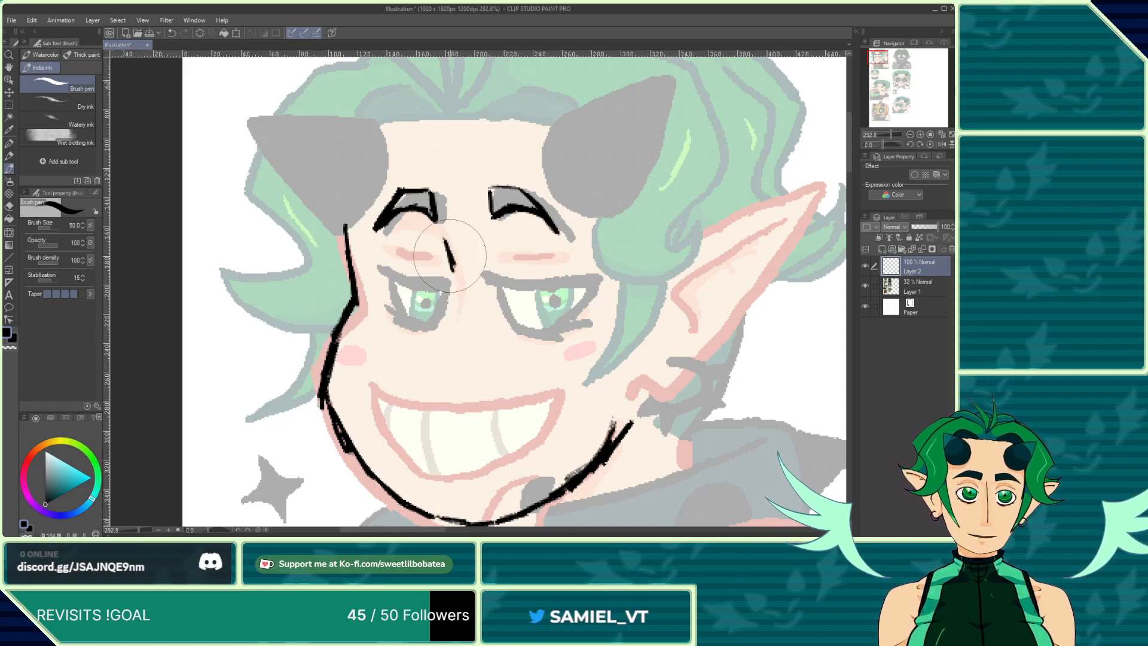
Step: Ink the nose line down the face, drawing and undoing a lid stroke
mouse_move(444, 239)
left_mouse_down()
mouse_move(454, 278)
mouse_move(453, 268)
mouse_move(430, 357)
left_mouse_up()
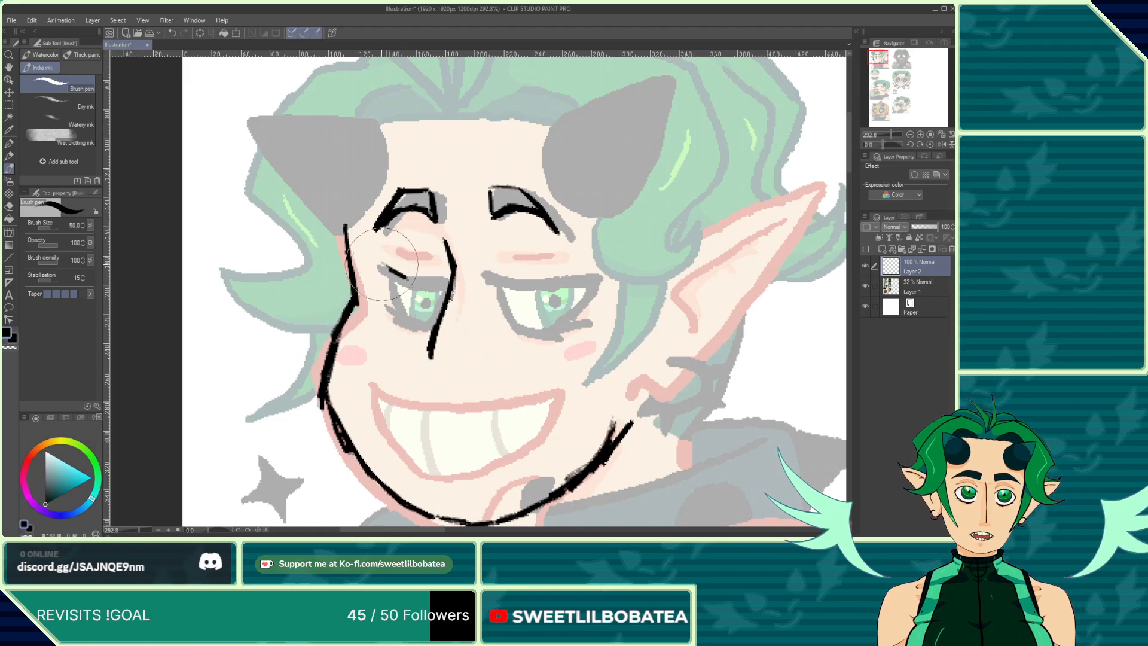
left_click_drag(381, 265, 444, 279)
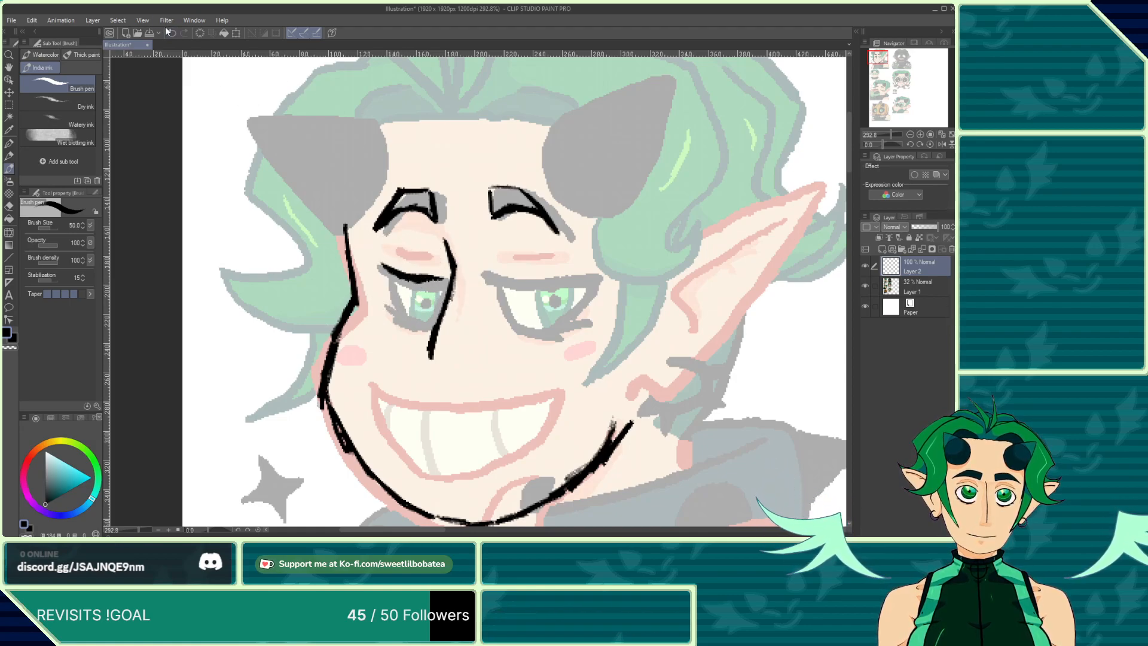
key("ctrl+z")
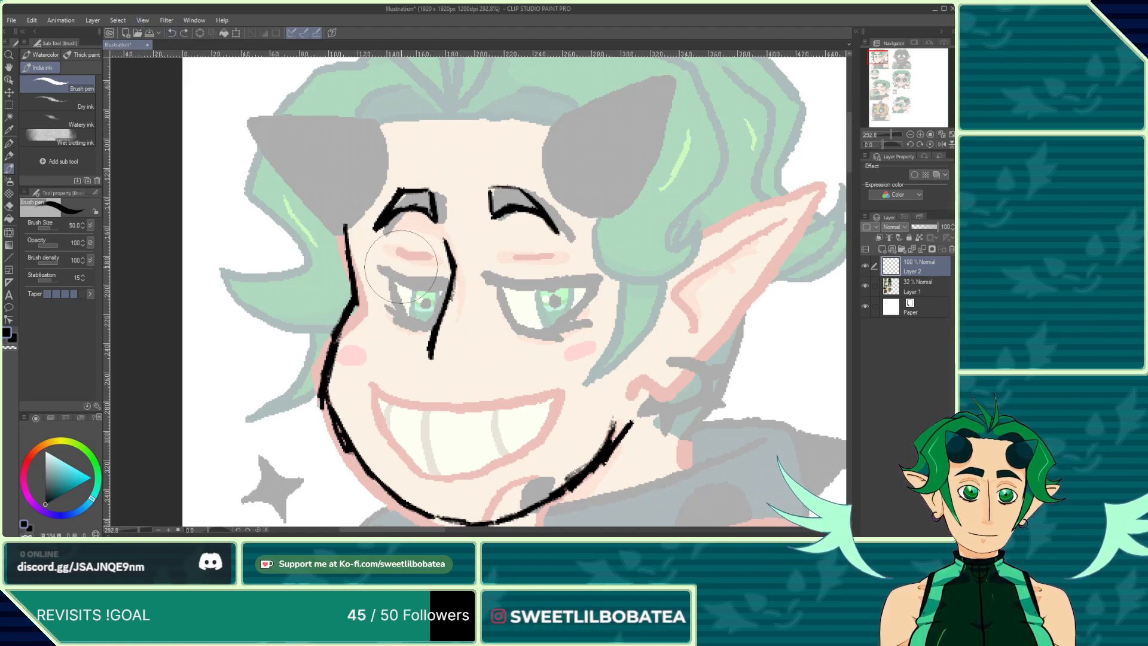
Step: Ink the upper lids of both eyes and a slit pupil in each eye
mouse_move(389, 272)
left_mouse_down()
mouse_move(442, 276)
mouse_move(380, 272)
mouse_move(382, 260)
mouse_move(389, 314)
mouse_move(432, 324)
left_mouse_up()
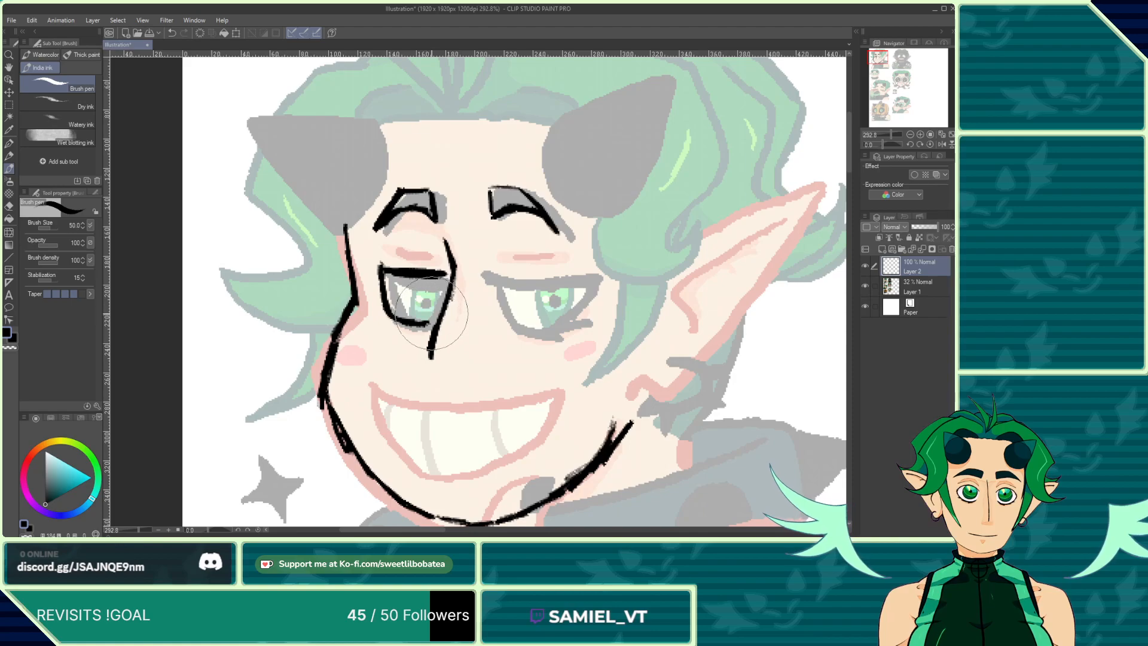
mouse_move(497, 279)
left_mouse_down()
mouse_move(570, 280)
mouse_move(544, 327)
mouse_move(504, 318)
left_mouse_up()
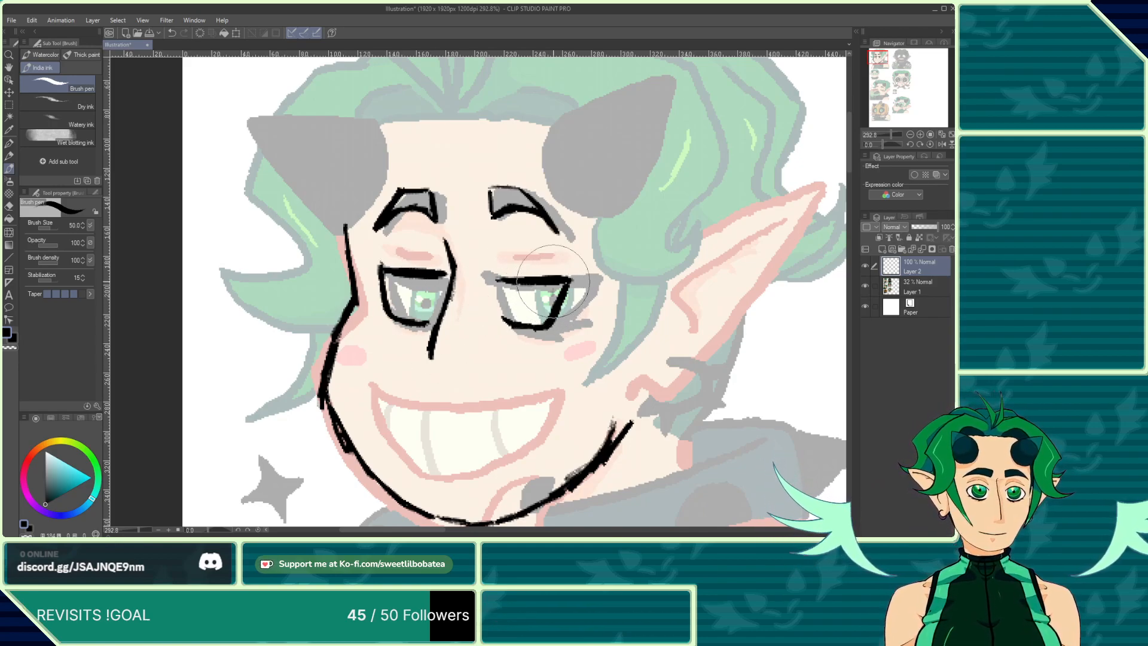
left_click_drag(552, 285, 535, 316)
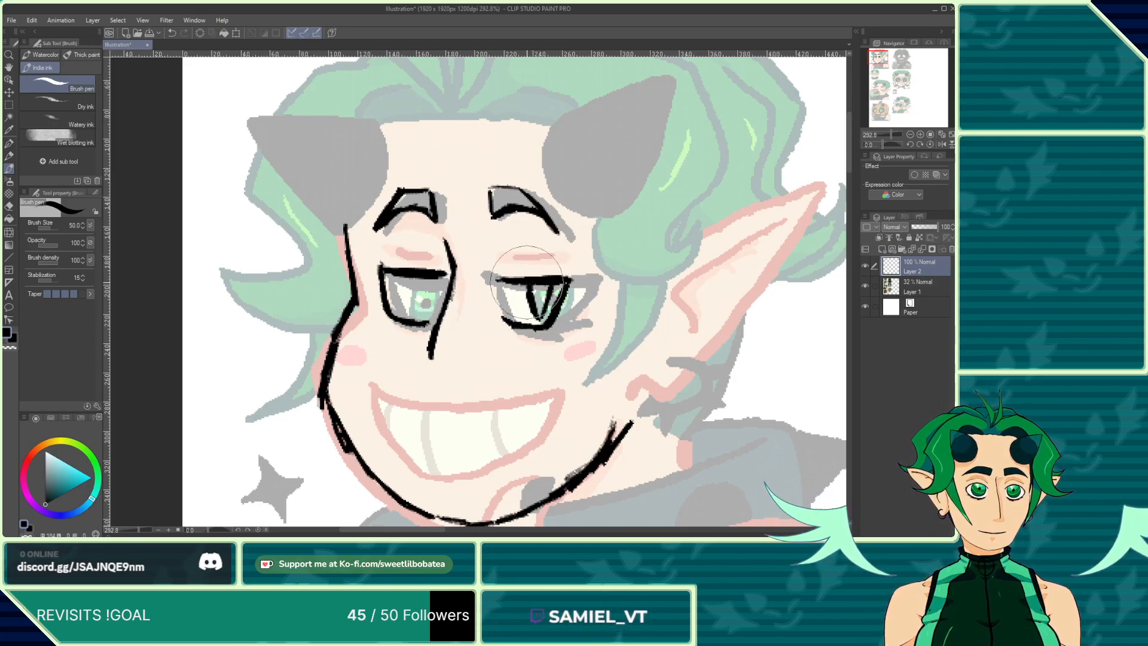
left_click_drag(417, 279, 423, 314)
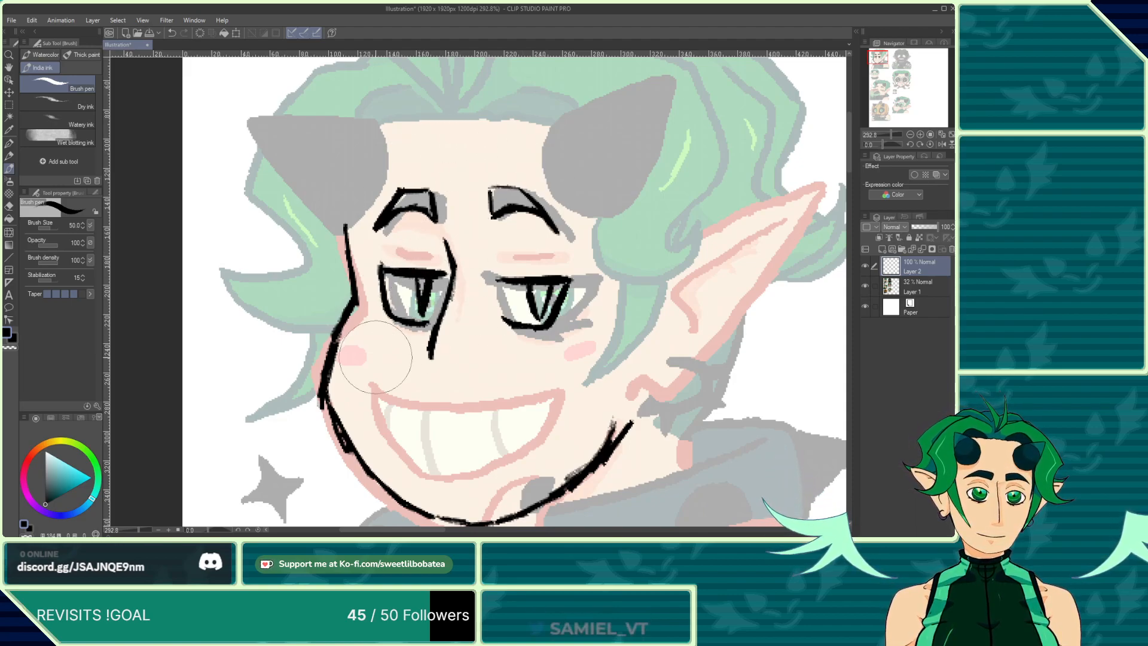
Step: Ink the wide grinning mouth outline
mouse_move(386, 396)
left_mouse_down()
mouse_move(544, 408)
mouse_move(486, 470)
left_mouse_up()
mouse_move(392, 409)
left_mouse_down()
mouse_move(416, 454)
mouse_move(488, 469)
left_mouse_up()
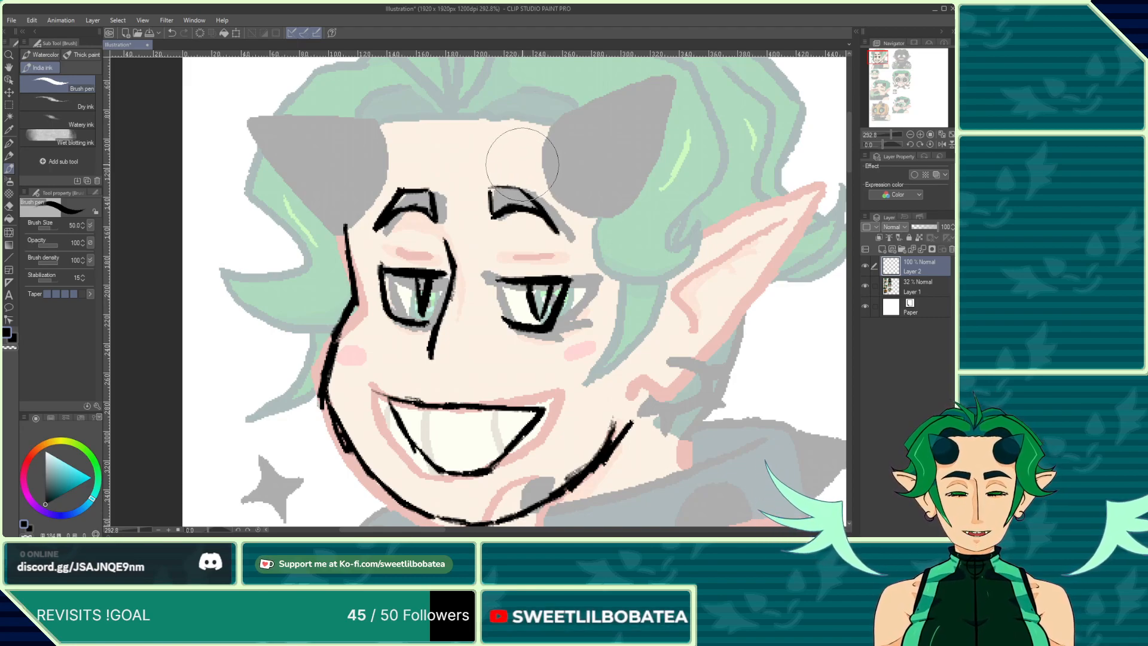
Step: Ink both horns as pointed shapes with a spiral inside each
mouse_move(554, 126)
left_mouse_down()
mouse_move(534, 138)
mouse_move(533, 162)
mouse_move(567, 196)
mouse_move(586, 196)
mouse_move(616, 110)
left_mouse_up()
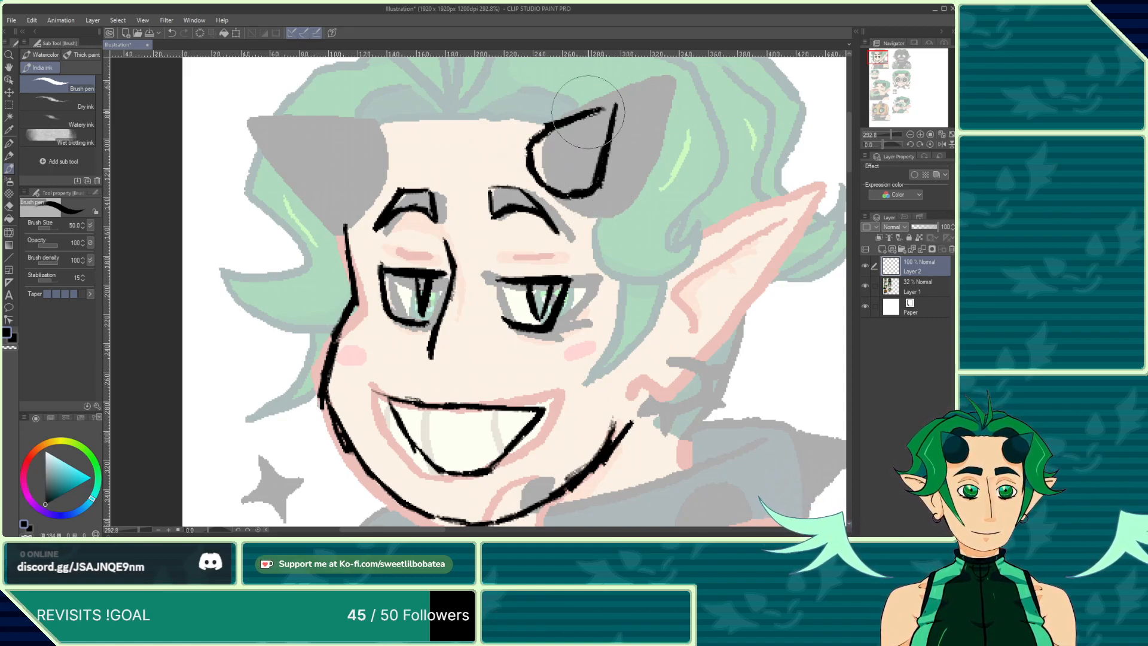
mouse_move(616, 106)
left_mouse_down()
mouse_move(568, 108)
mouse_move(562, 130)
left_mouse_up()
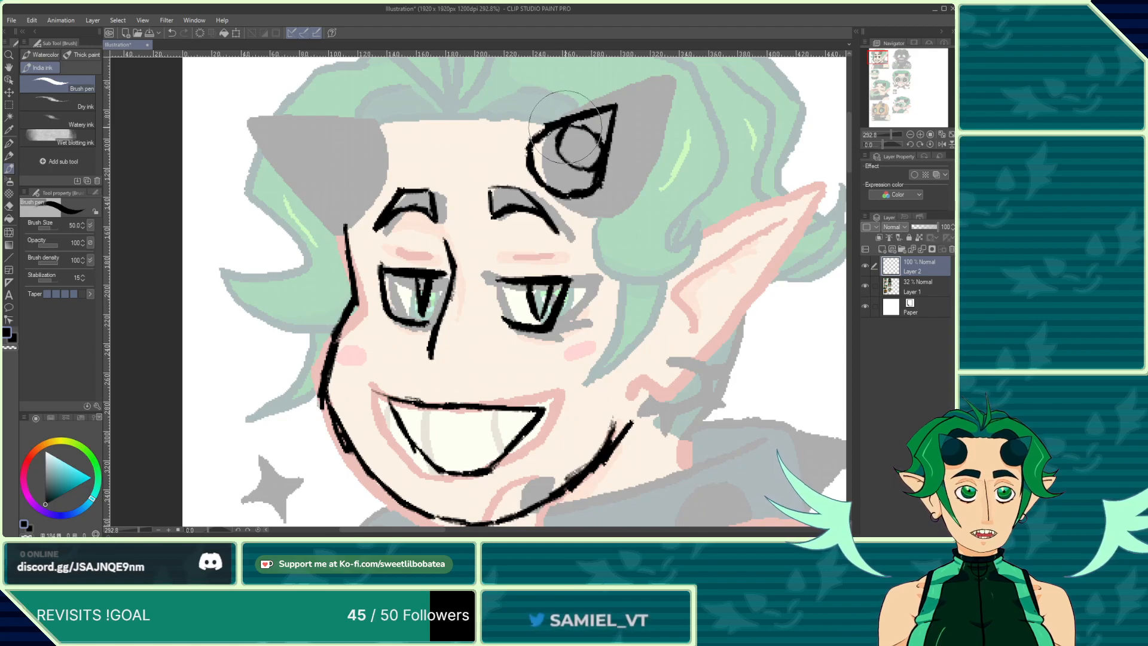
mouse_move(562, 127)
left_mouse_down()
mouse_move(589, 129)
mouse_move(596, 159)
left_mouse_up()
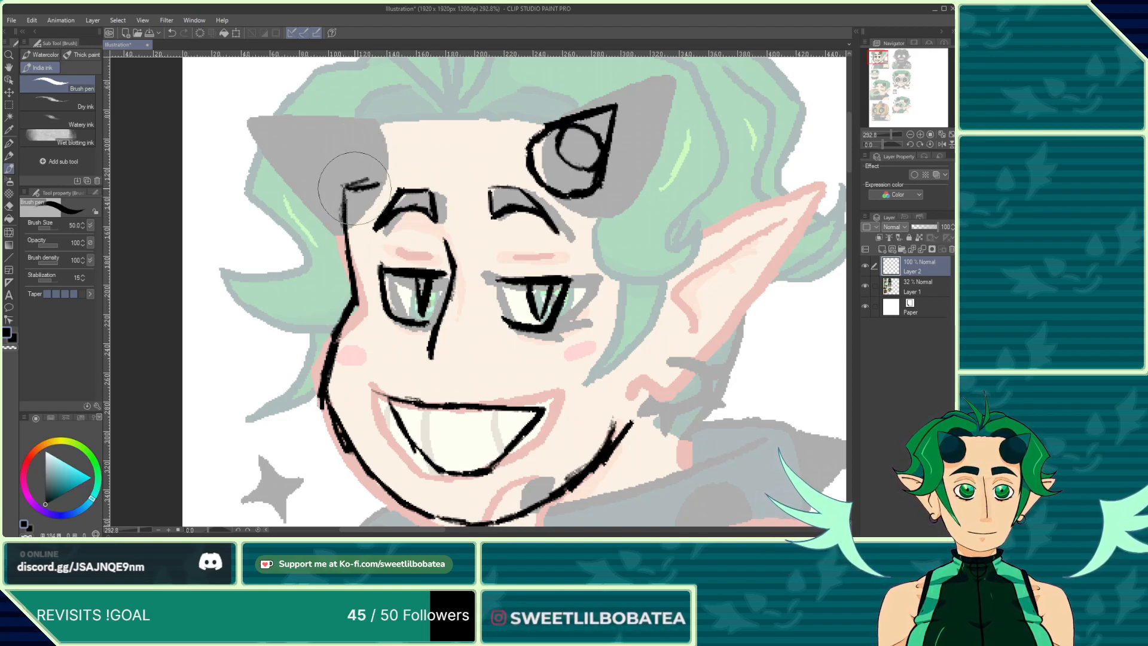
mouse_move(347, 187)
left_mouse_down()
mouse_move(388, 179)
mouse_move(386, 132)
mouse_move(391, 141)
left_mouse_up()
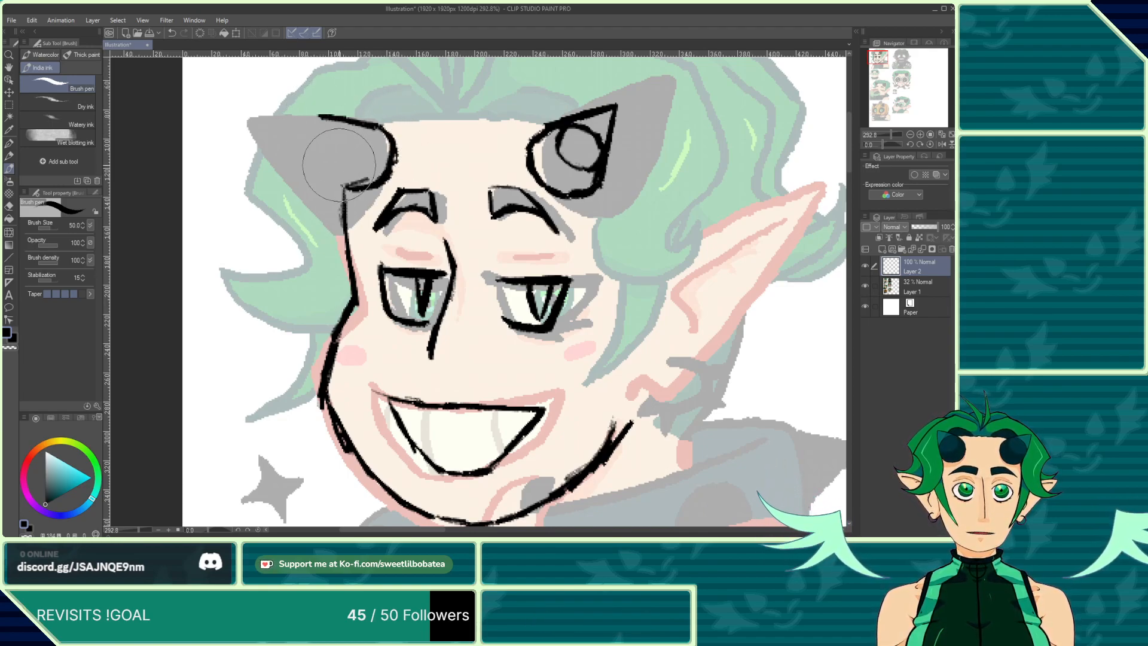
left_click_drag(341, 185, 318, 118)
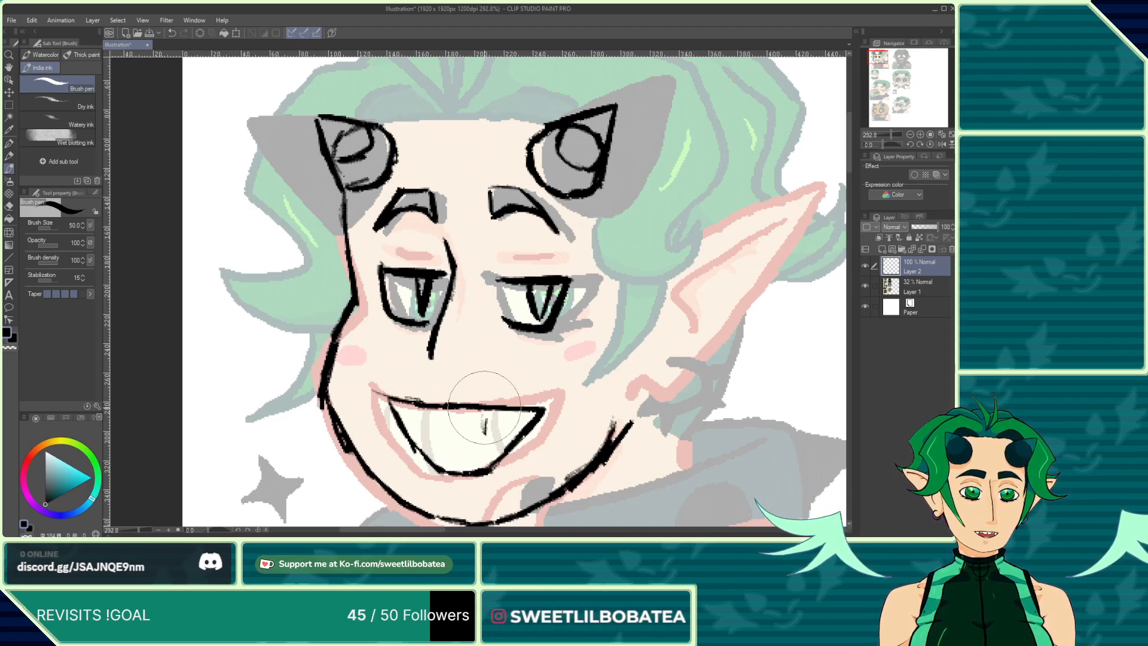
Step: Ink the individual teeth lines inside the grin
left_click_drag(480, 410, 488, 466)
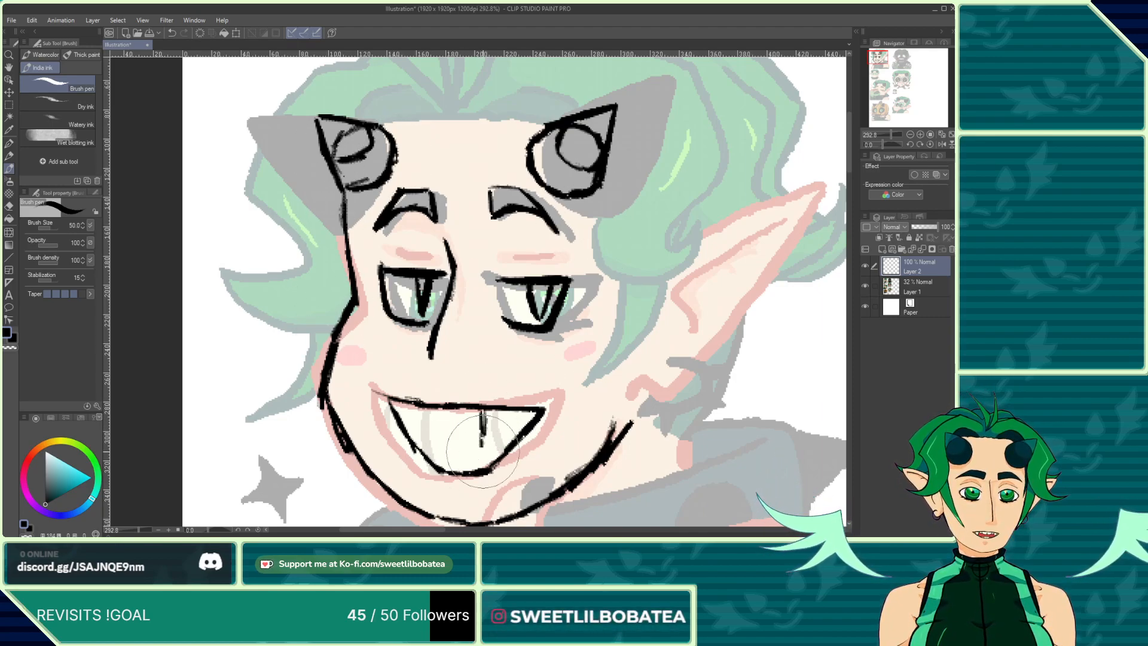
left_click(172, 33)
left_click_drag(454, 408, 452, 472)
left_click_drag(507, 442, 509, 409)
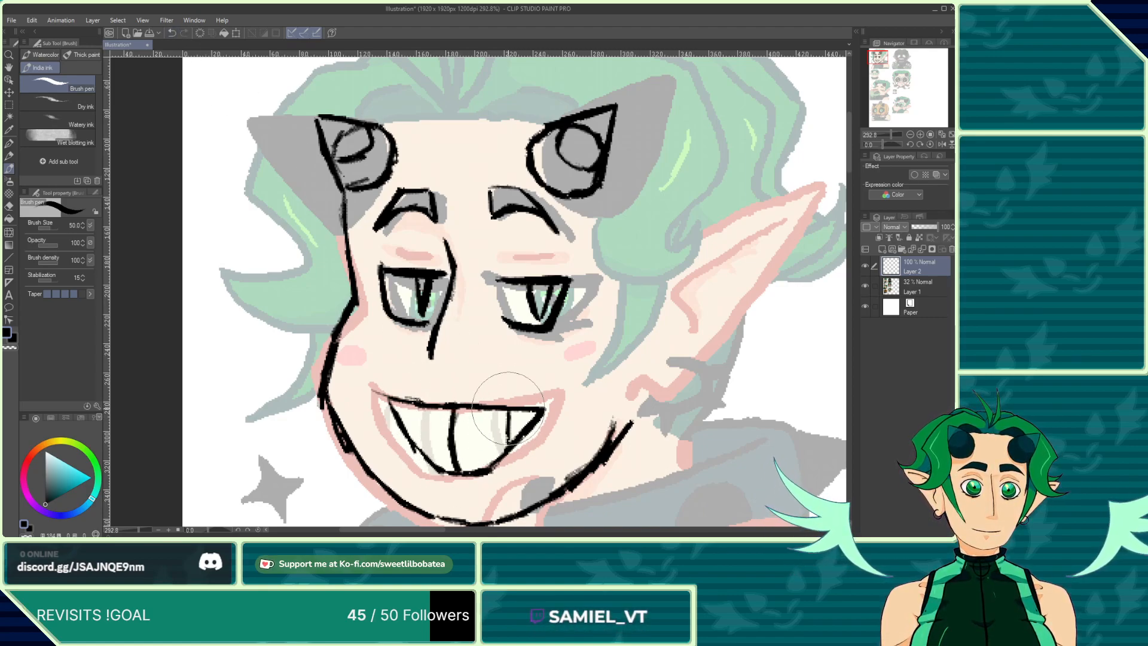
left_click_drag(422, 401, 413, 441)
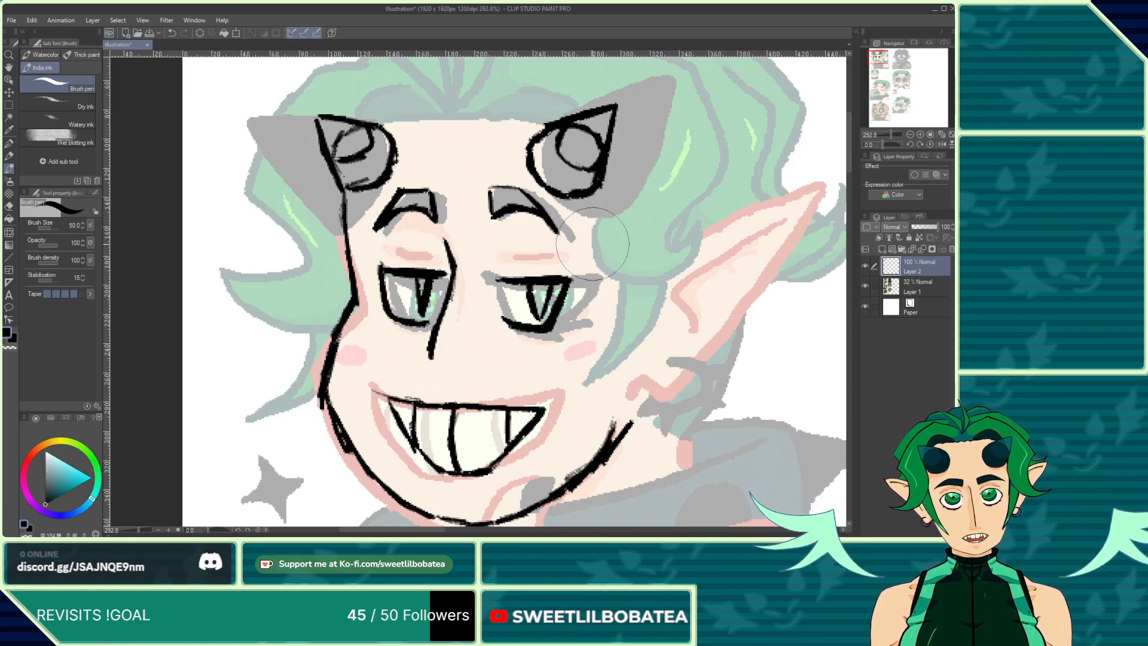
Step: Ink the hair outline with spiky tufts on top and curling locks on both sides of the head
scroll(442, 323, "down", 3)
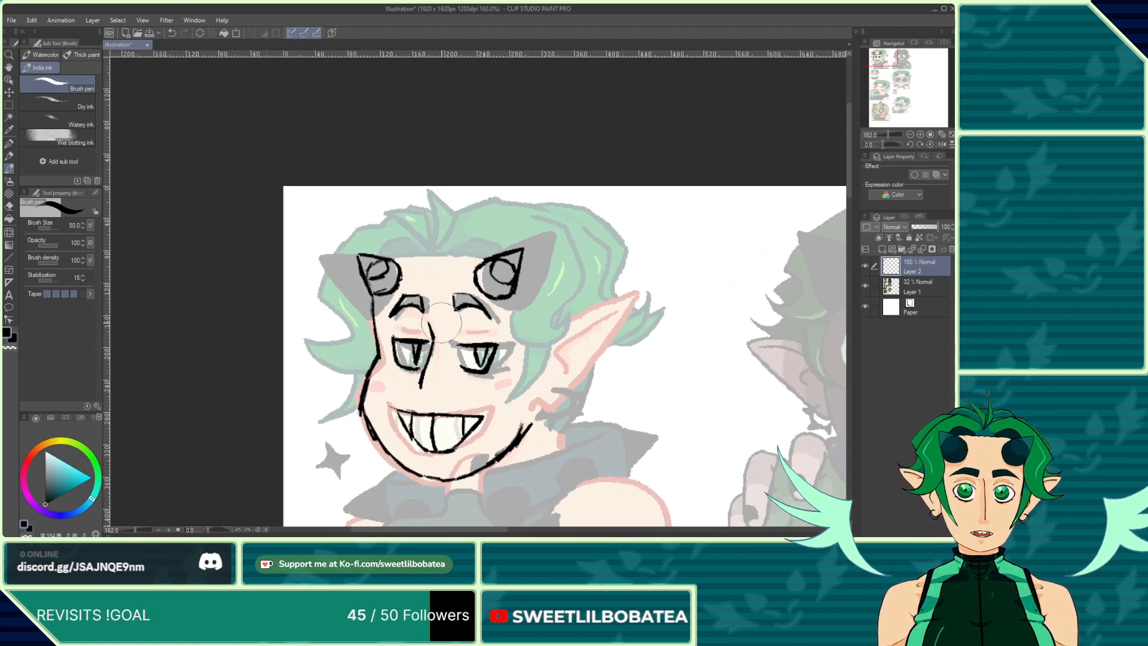
scroll(442, 323, "up", 2)
mouse_move(428, 249)
left_mouse_down()
mouse_move(346, 177)
mouse_move(417, 206)
mouse_move(429, 248)
left_mouse_up()
mouse_move(399, 168)
left_mouse_down()
mouse_move(431, 222)
mouse_move(428, 209)
mouse_move(502, 246)
left_mouse_up()
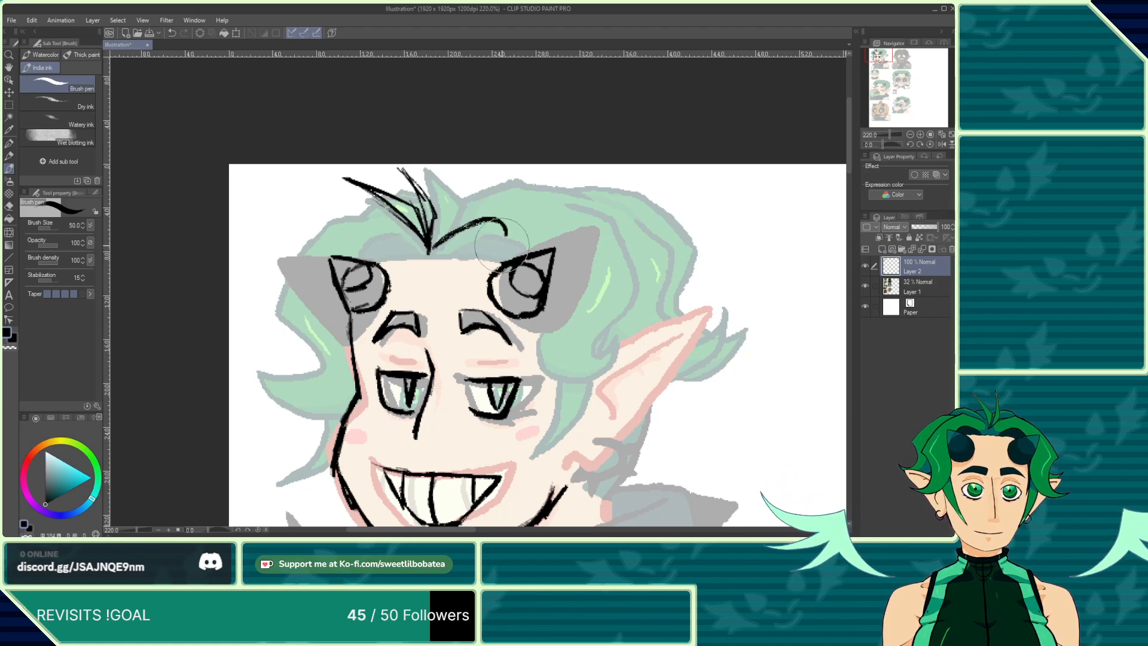
left_click_drag(428, 242, 350, 252)
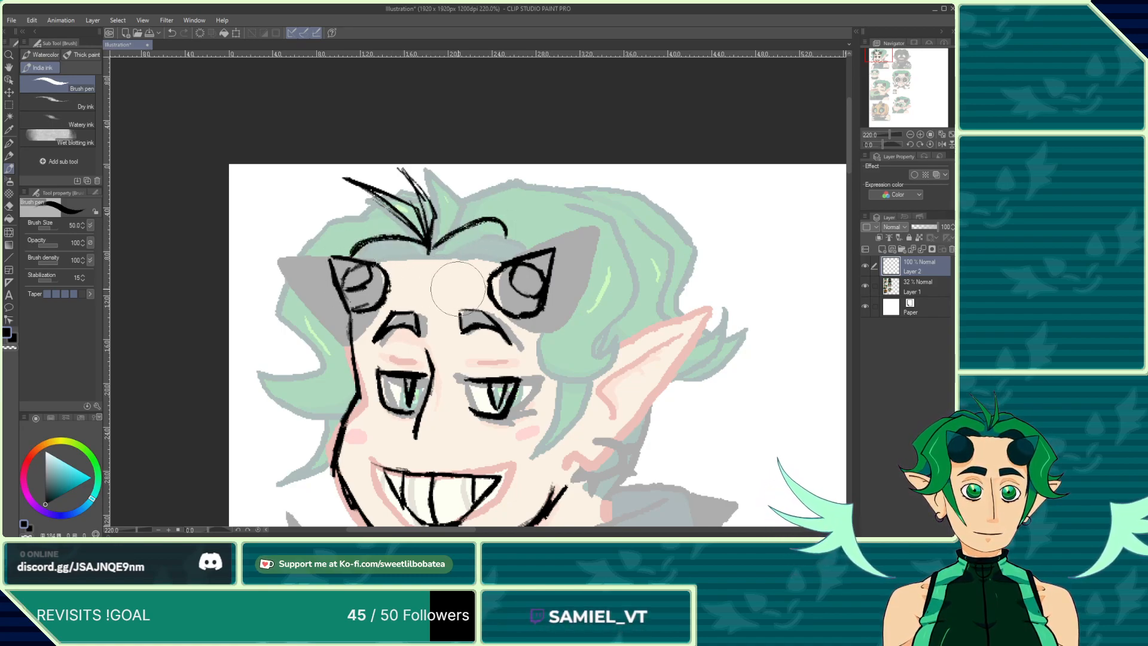
mouse_move(544, 322)
left_mouse_down()
mouse_move(647, 317)
mouse_move(616, 313)
mouse_move(639, 316)
mouse_move(618, 287)
mouse_move(648, 268)
mouse_move(576, 195)
mouse_move(550, 206)
left_mouse_up()
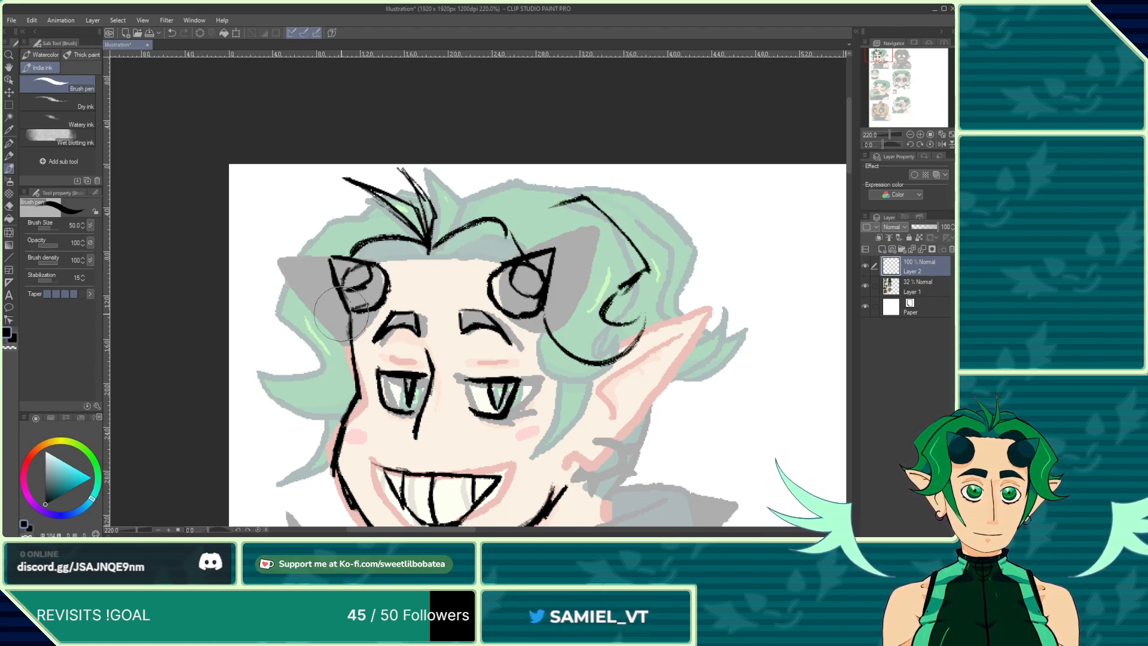
left_click_drag(350, 372, 269, 356)
left_click_drag(307, 310, 258, 341)
mouse_move(286, 292)
left_mouse_down()
mouse_move(336, 202)
mouse_move(371, 202)
left_mouse_up()
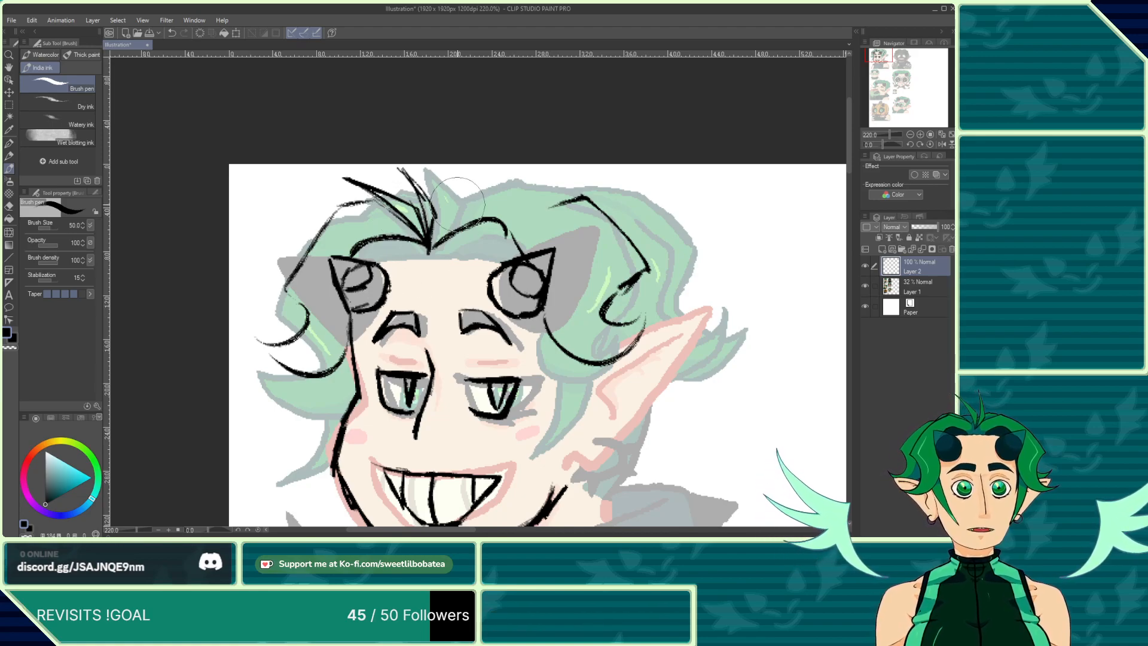
left_click_drag(457, 204, 513, 192)
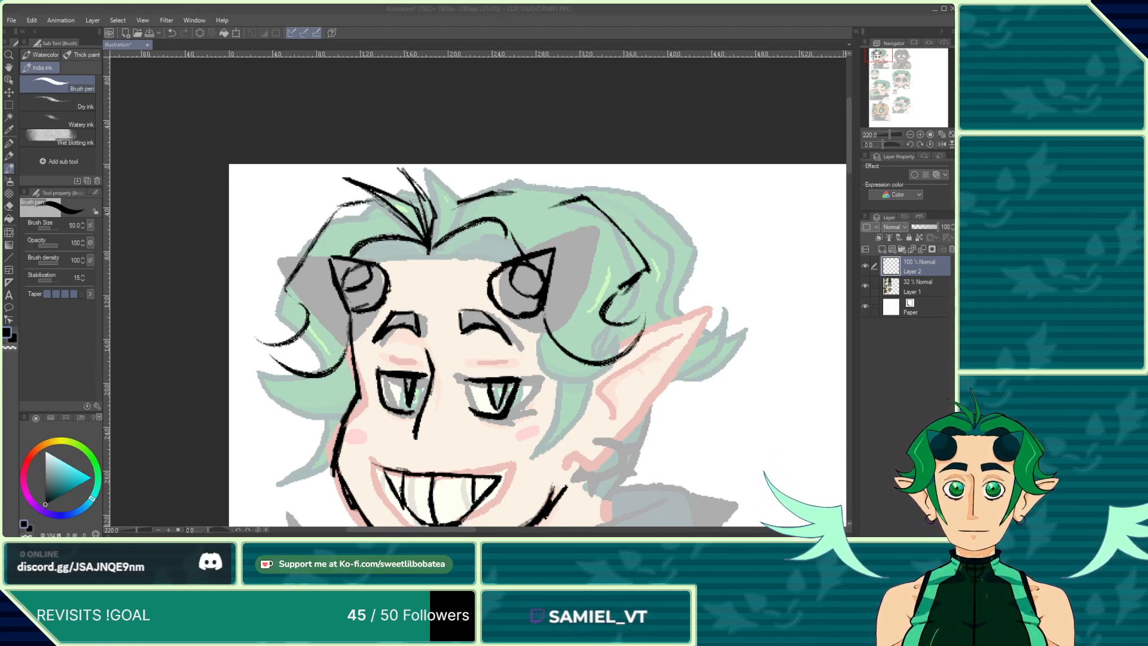
left_click(177, 396)
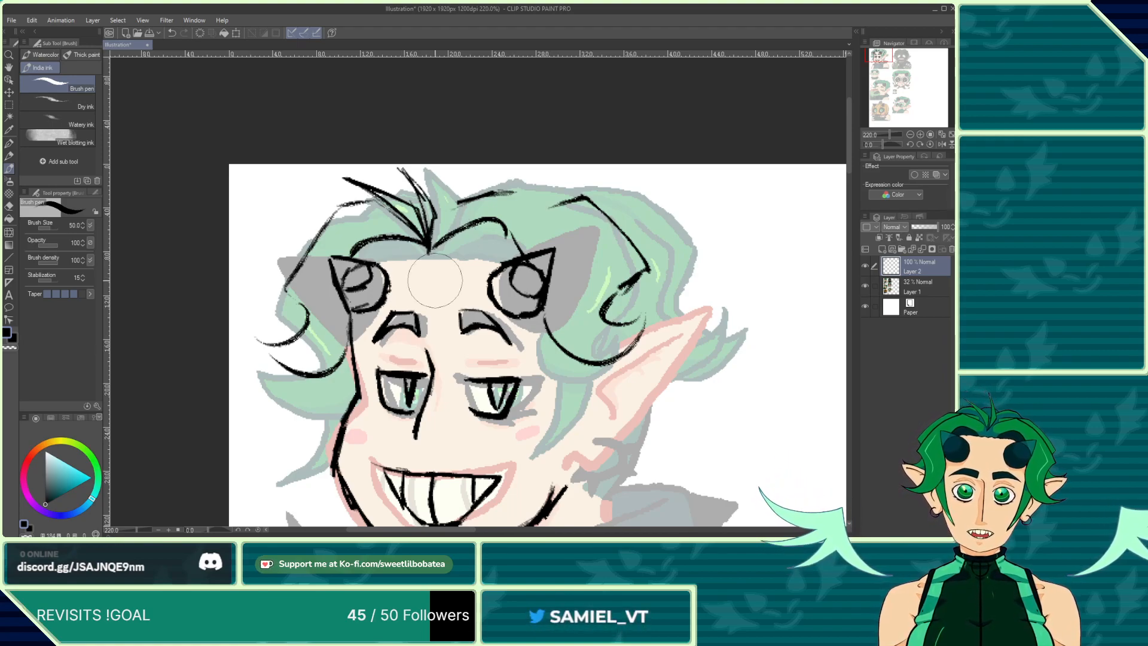
Step: Ink a line from below the ear to the jaw, erasing and redrawing the jaw line's lower end
scroll(409, 407, "down", 1)
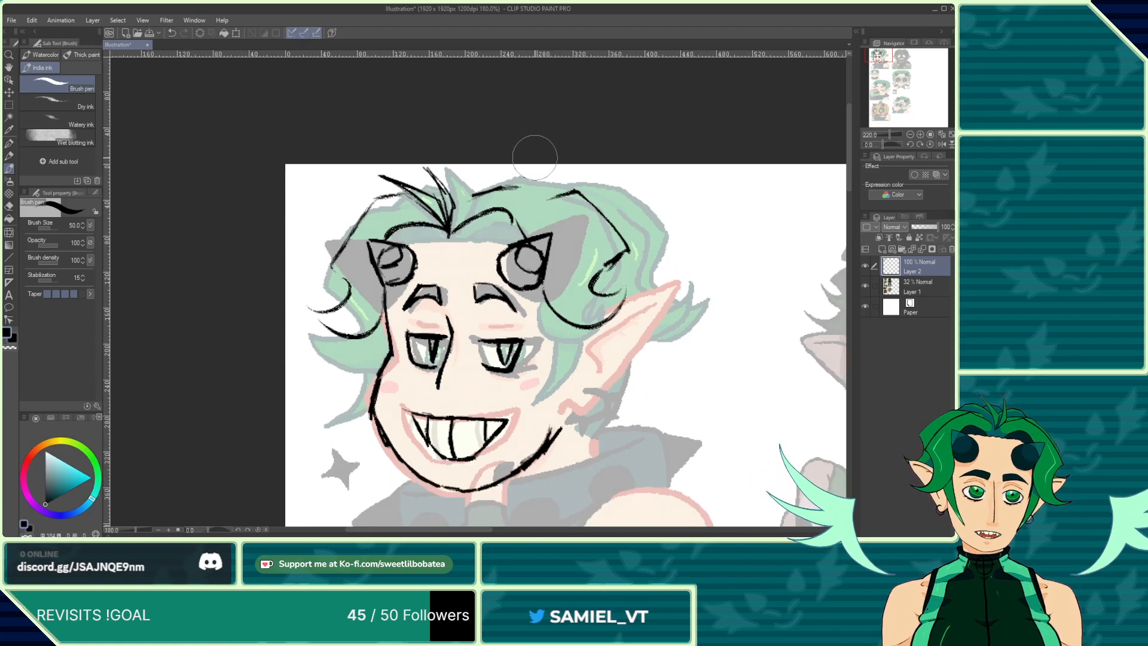
scroll(526, 152, "down", 3)
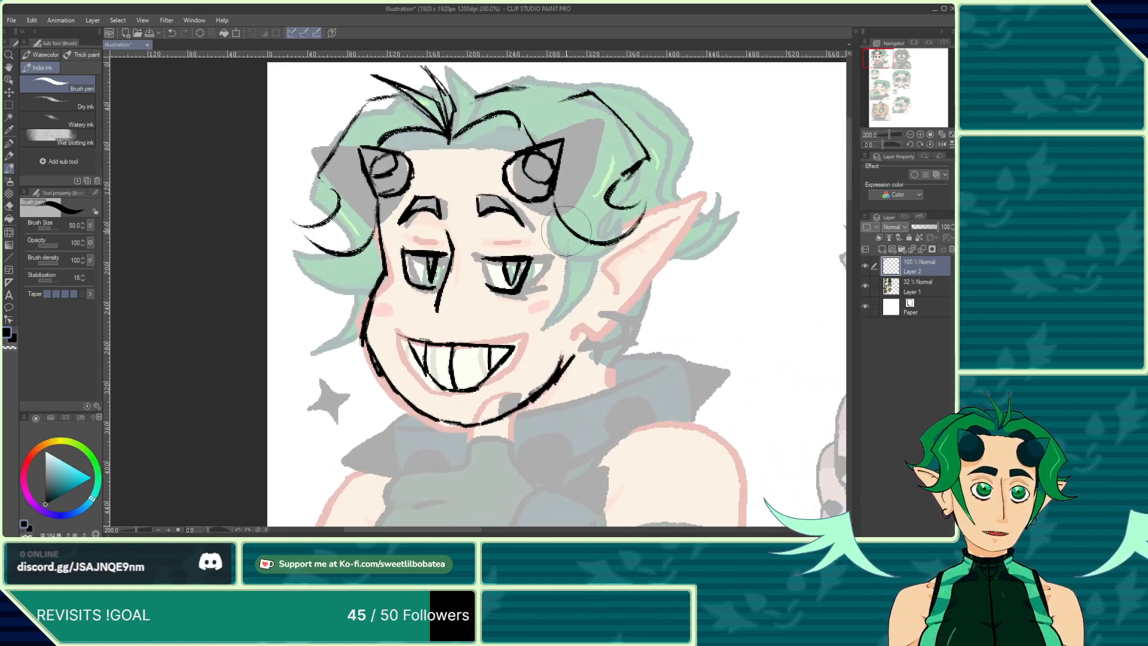
mouse_move(566, 231)
left_mouse_down()
mouse_move(538, 350)
mouse_move(622, 230)
left_mouse_up()
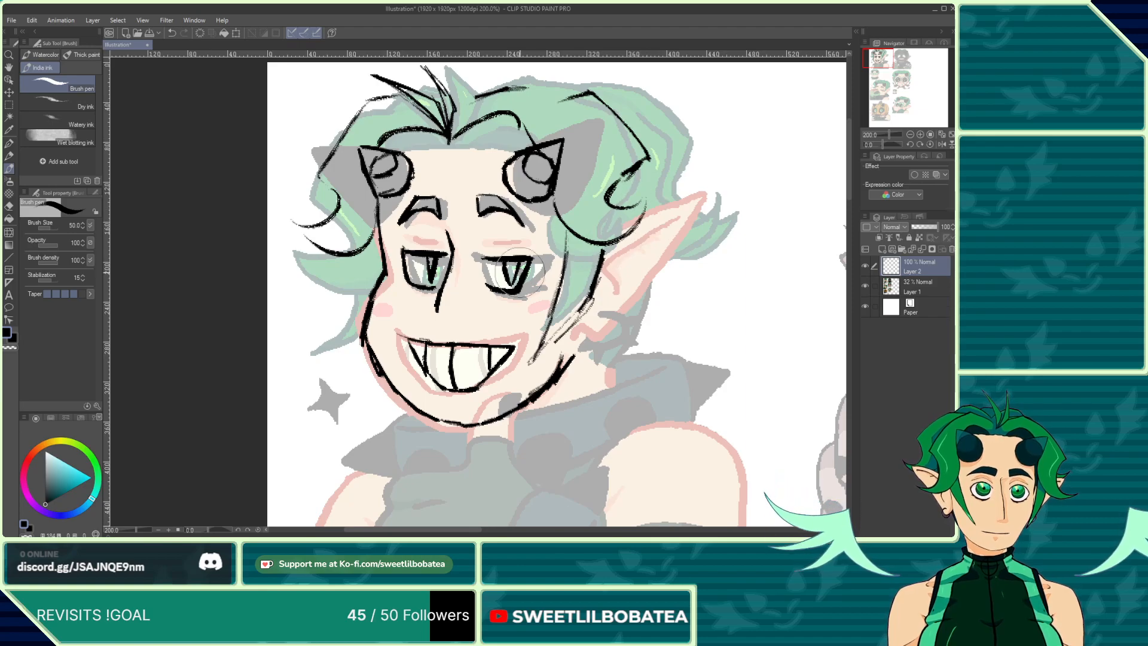
scroll(521, 272, "down", 2)
key("e")
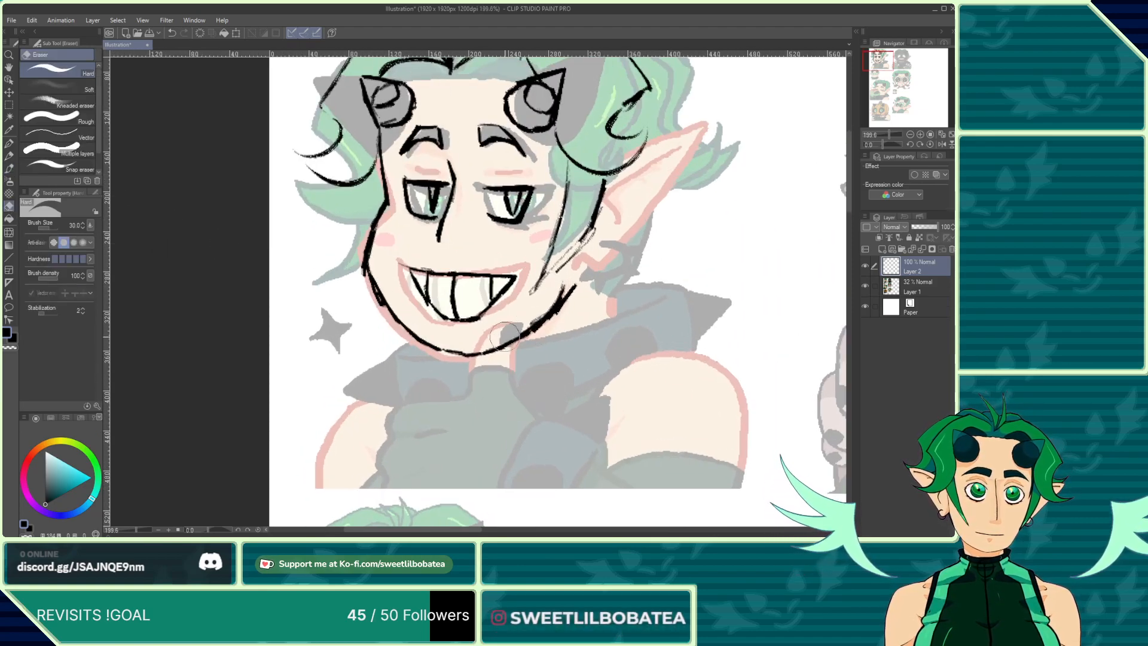
left_click_drag(504, 336, 518, 333)
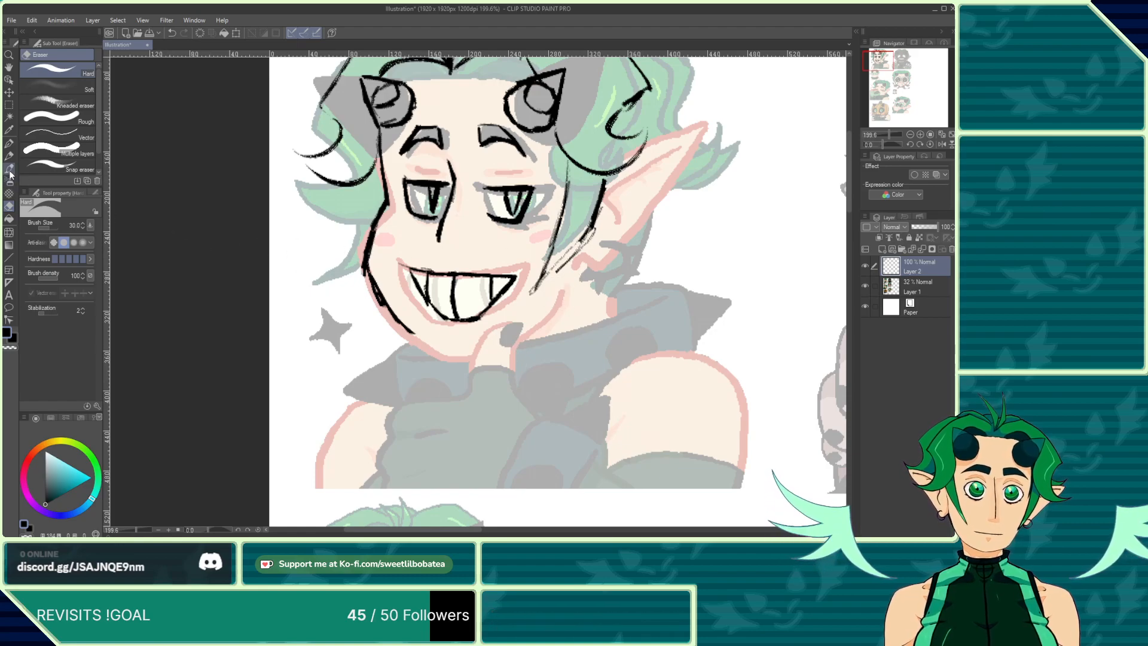
key("b")
mouse_move(413, 330)
left_mouse_down()
mouse_move(470, 344)
mouse_move(546, 308)
left_mouse_up()
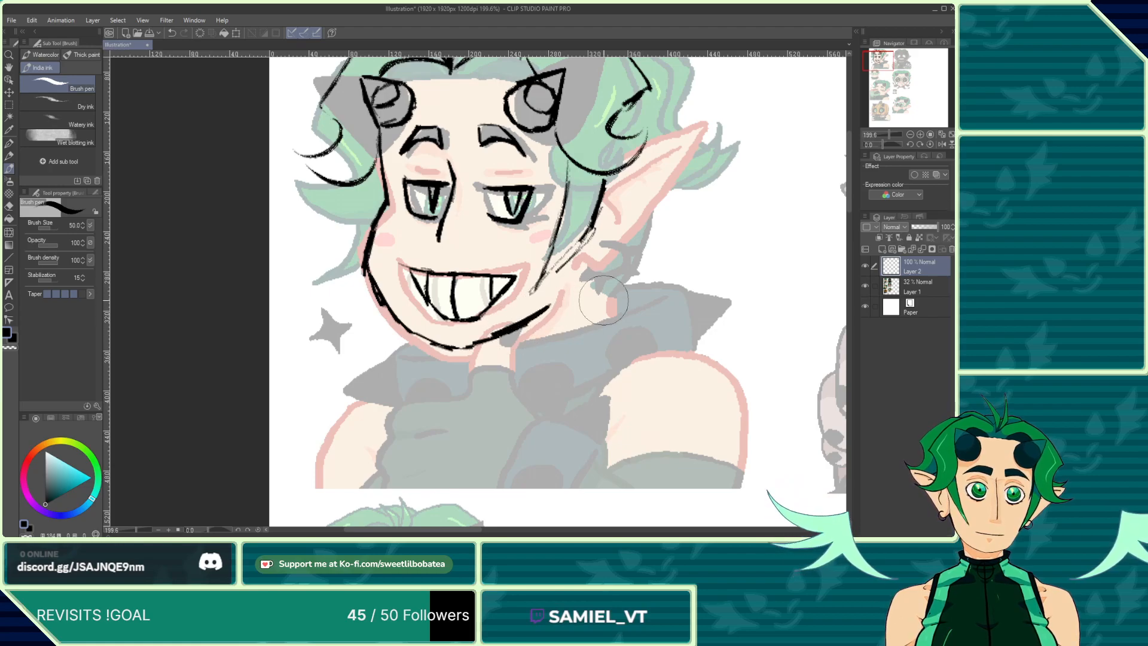
Step: Ink the right side of the neck and a line from the ear down toward the collar
left_click_drag(601, 277, 594, 340)
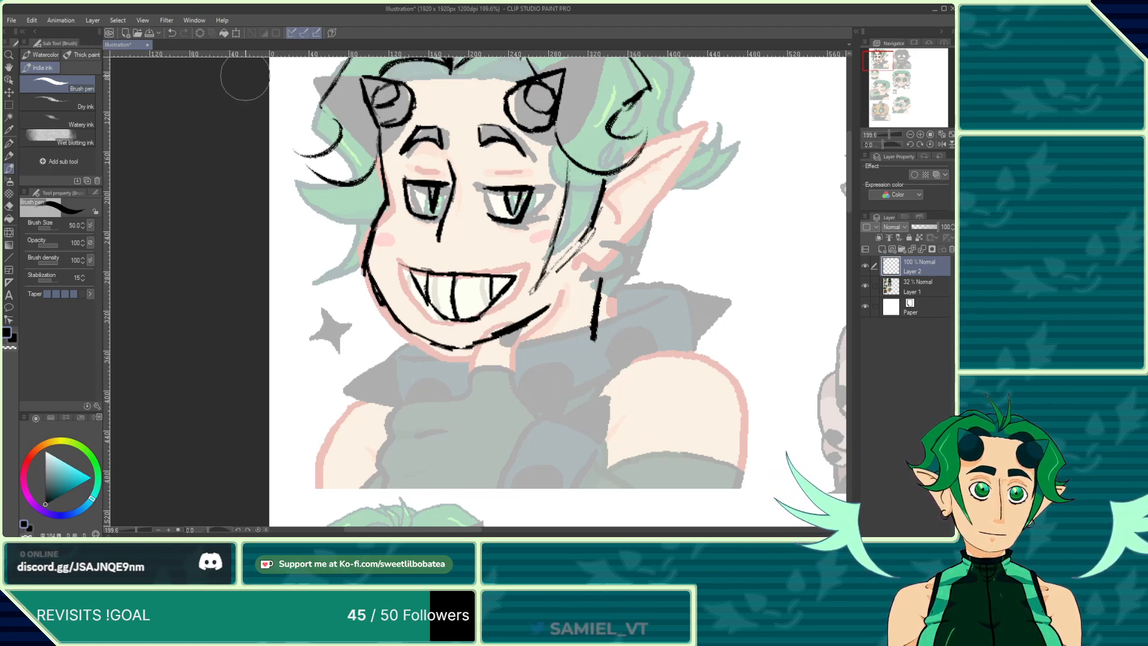
left_click(171, 32)
left_click_drag(586, 276, 584, 337)
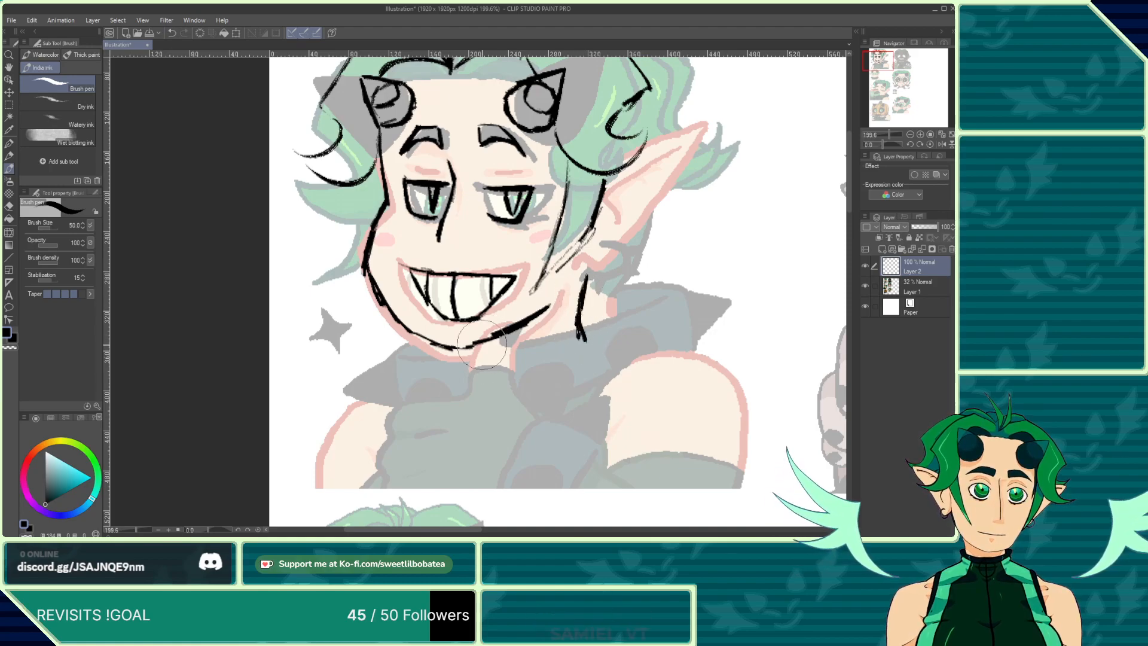
scroll(477, 347, "down", 4)
scroll(552, 242, "up", 4)
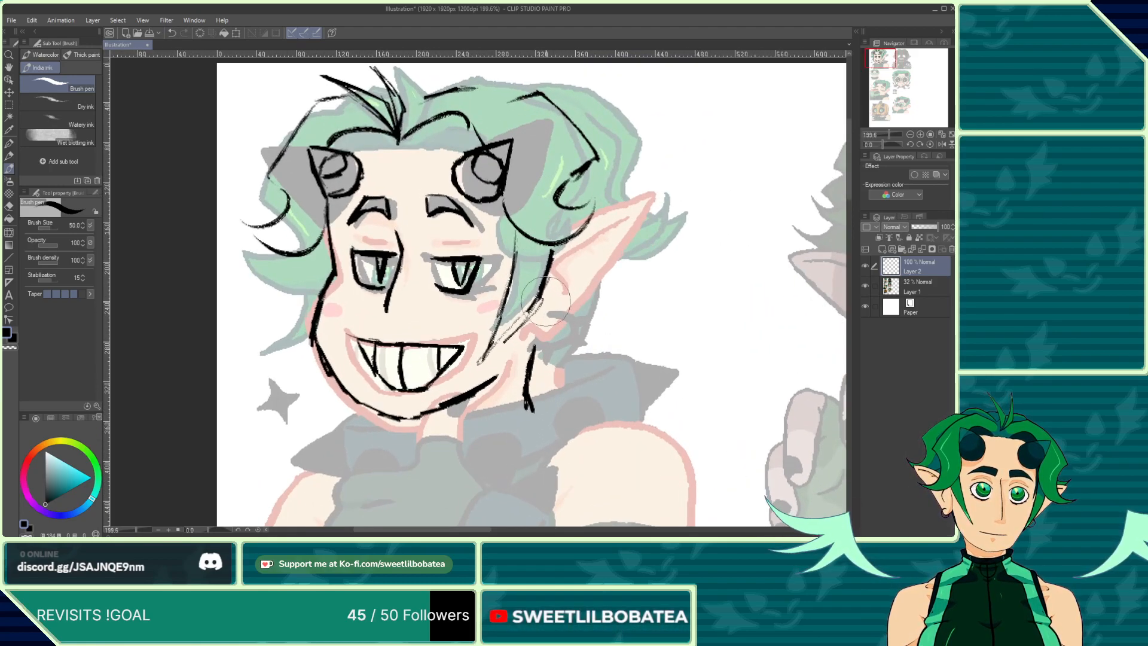
mouse_move(588, 222)
left_mouse_down()
mouse_move(653, 210)
mouse_move(552, 329)
mouse_move(541, 319)
mouse_move(522, 336)
left_mouse_up()
Step: Ink extra hair strands along the right side of the head
scroll(577, 209, "down", 1)
scroll(600, 144, "up", 1)
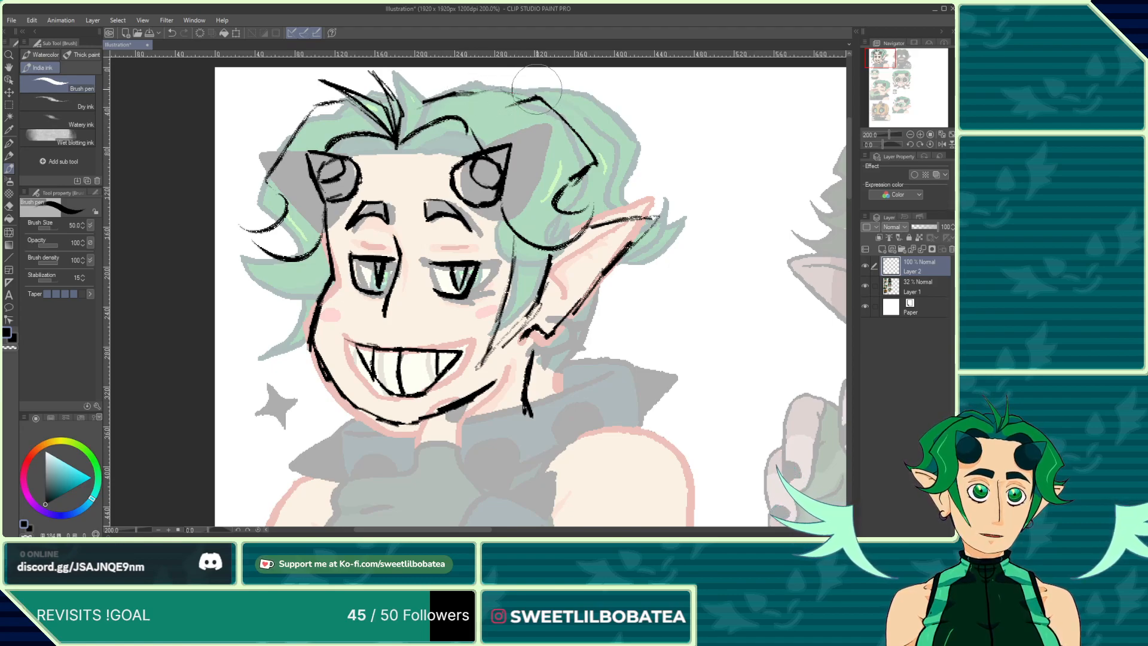
mouse_move(520, 101)
left_mouse_down()
mouse_move(471, 100)
mouse_move(563, 98)
mouse_move(622, 161)
mouse_move(601, 203)
mouse_move(640, 197)
mouse_move(605, 232)
left_mouse_up()
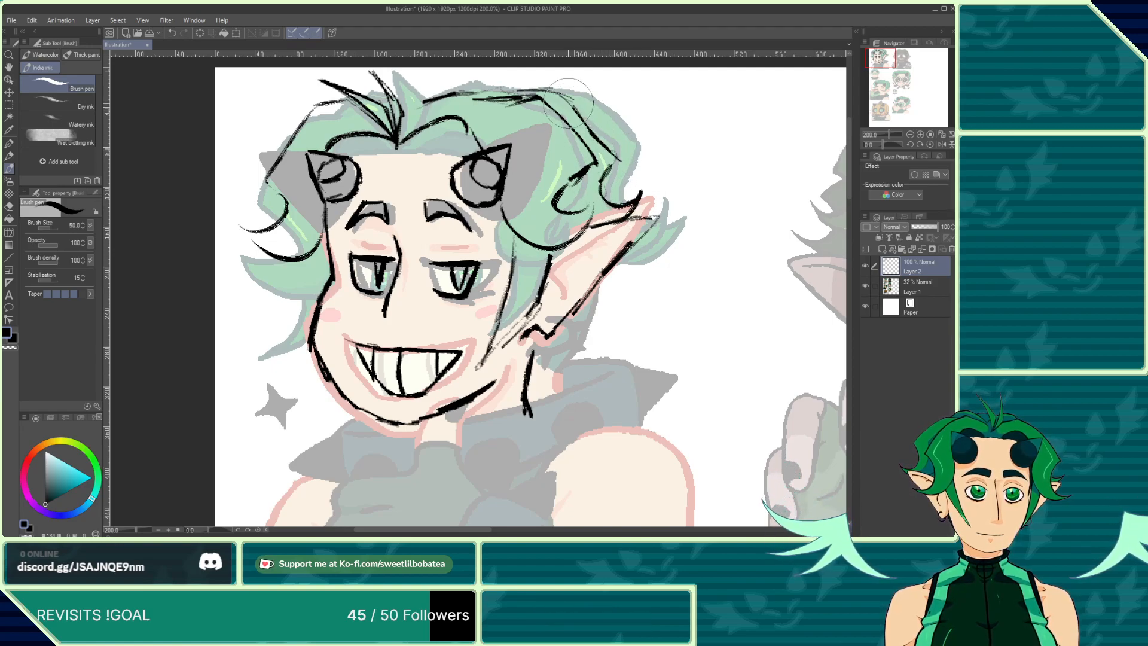
mouse_move(568, 101)
left_mouse_down()
mouse_move(645, 150)
mouse_move(632, 176)
mouse_move(666, 172)
mouse_move(667, 186)
mouse_move(636, 208)
left_mouse_up()
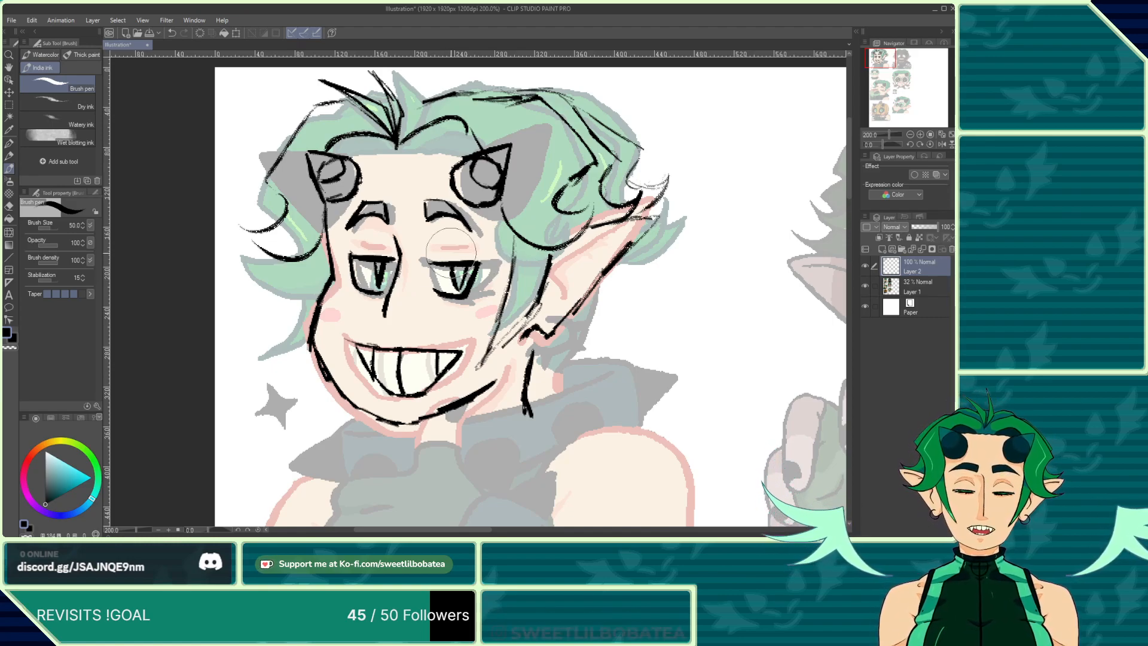
Step: Ink a hoop earring on the ear and the ear's inner edge line
mouse_move(548, 317)
left_mouse_down()
mouse_move(583, 332)
mouse_move(541, 341)
left_mouse_up()
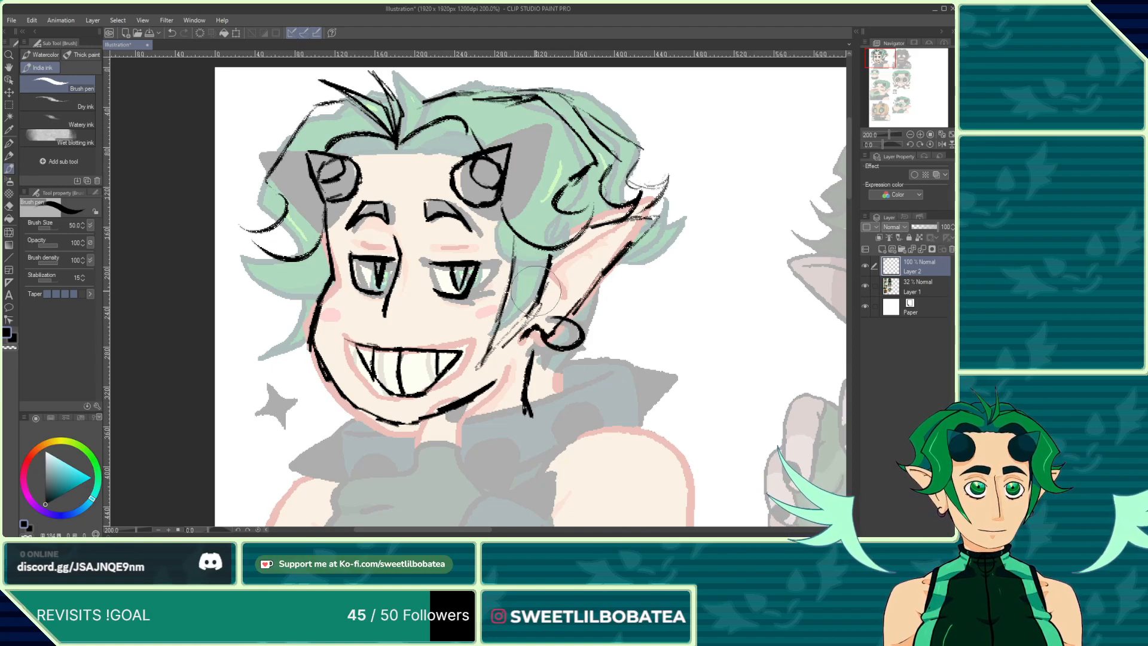
mouse_move(619, 237)
left_mouse_down()
mouse_move(560, 265)
mouse_move(565, 293)
left_mouse_up()
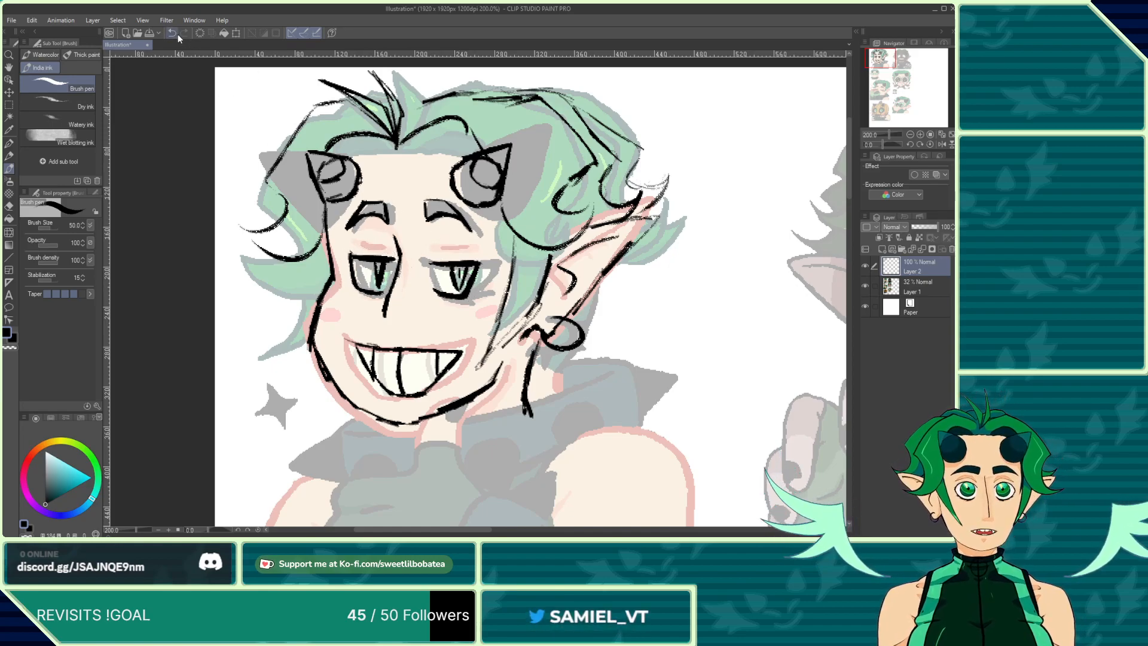
Step: Ink the shoulder line running from the neck down the right arm
scroll(368, 191, "down", 2)
scroll(431, 227, "down", 2)
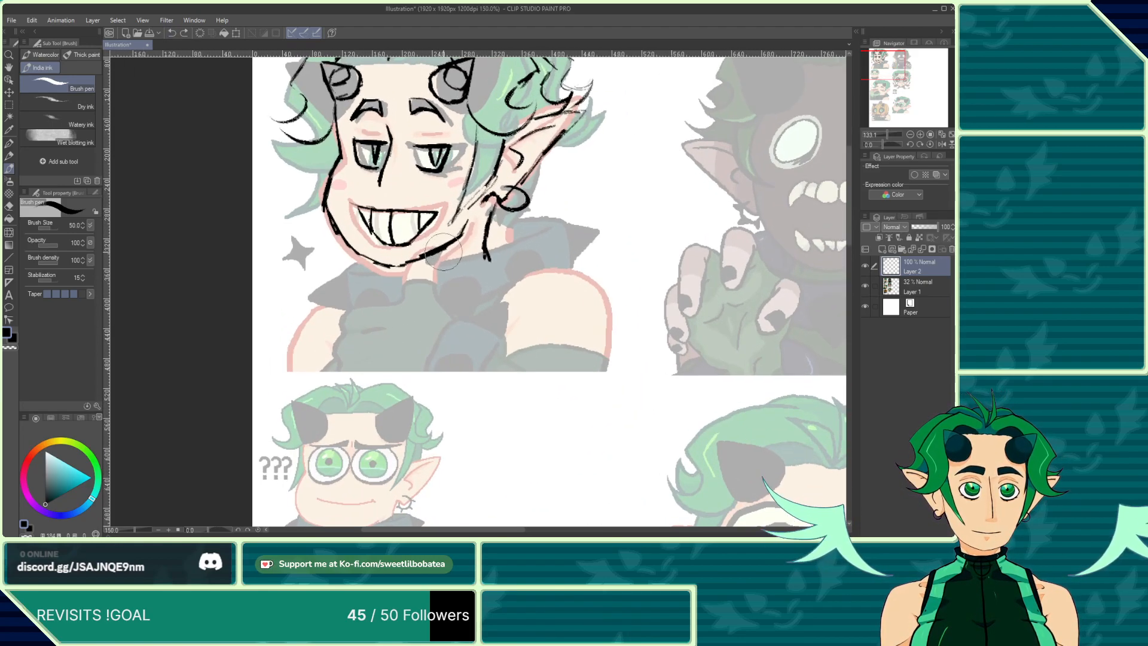
mouse_move(494, 261)
left_mouse_down()
mouse_move(583, 279)
mouse_move(602, 330)
mouse_move(606, 361)
left_mouse_up()
Step: Review the inked emote in the context of the whole reference sheet
scroll(347, 125, "down", 3)
scroll(347, 125, "down", 3)
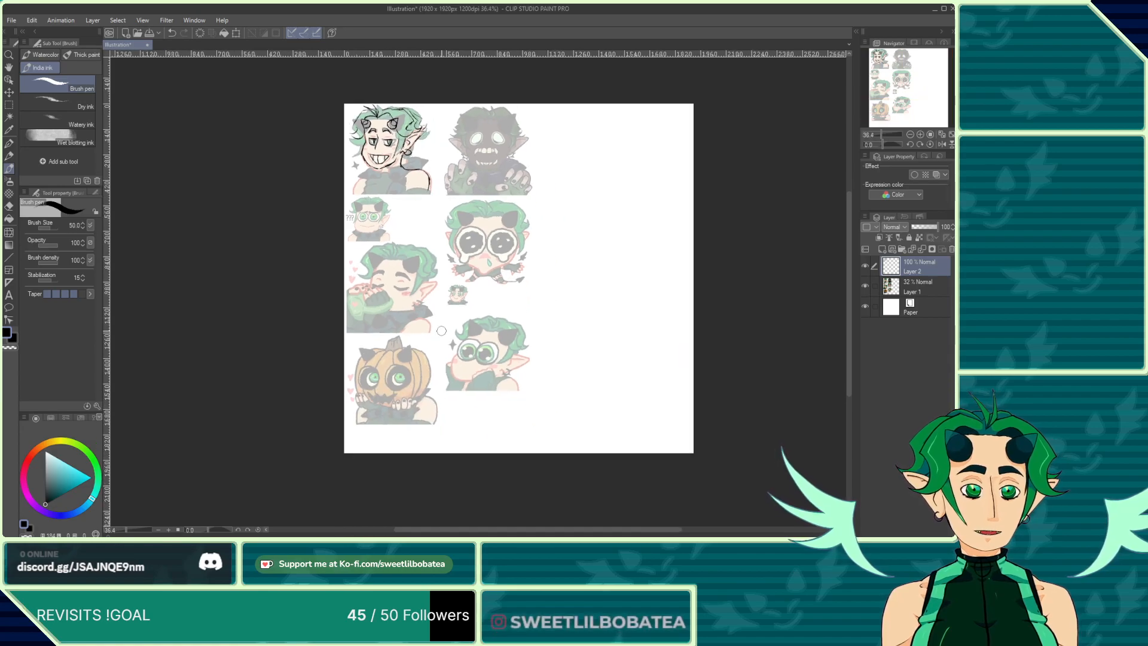
scroll(371, 191, "up", 5)
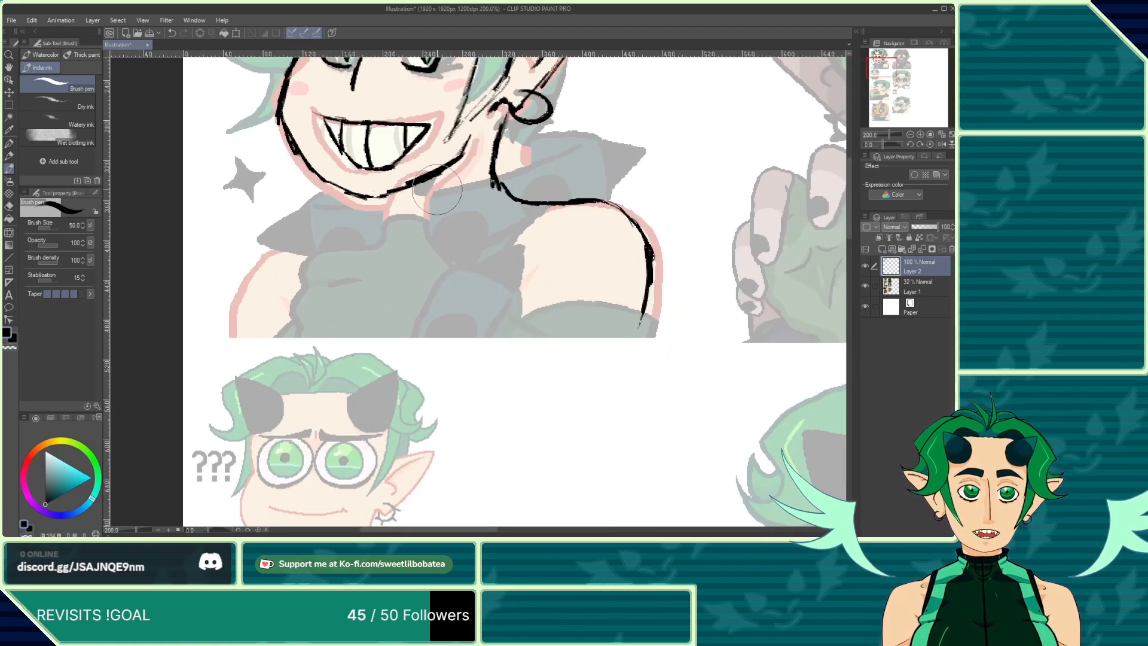
scroll(426, 202, "down", 5)
scroll(436, 205, "down", 3)
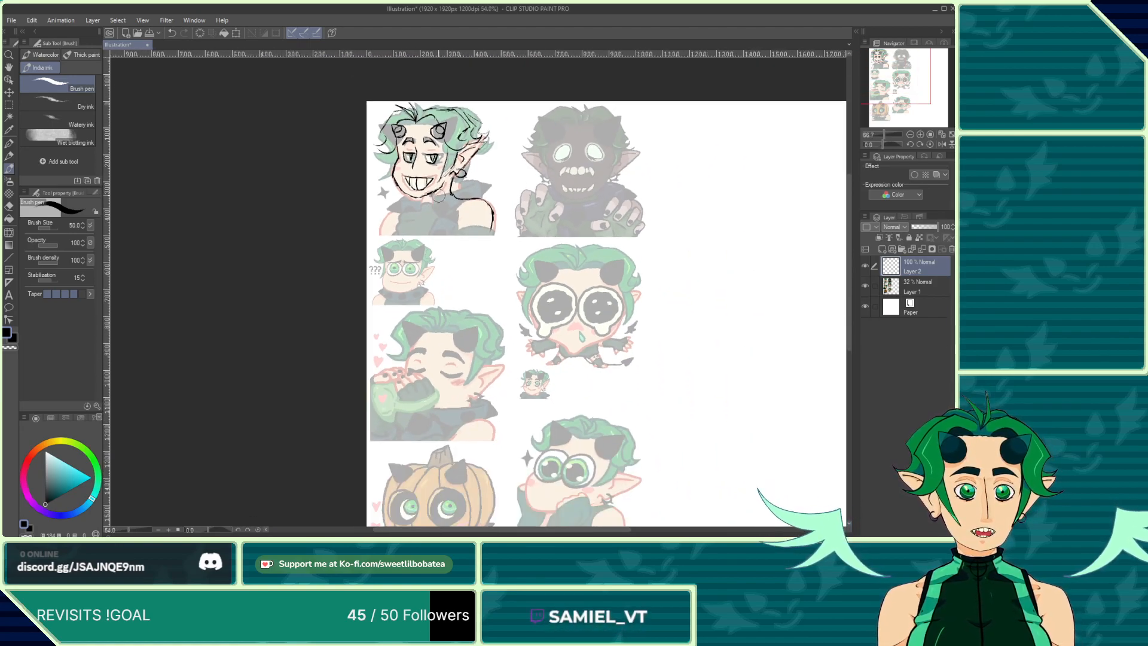
scroll(445, 205, "up", 3)
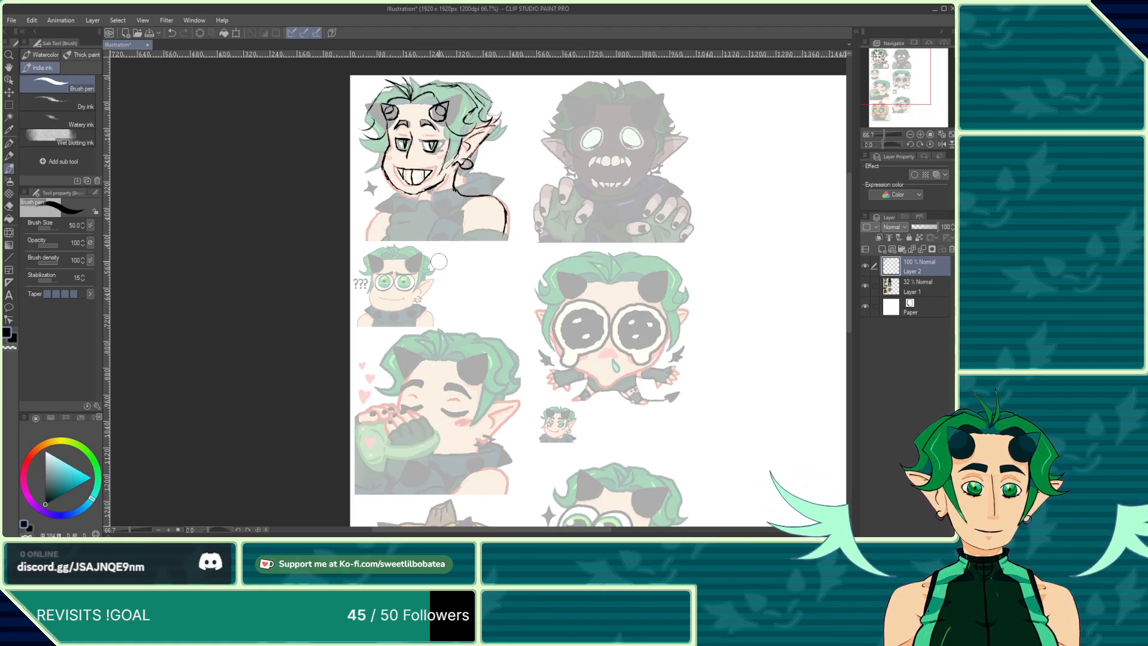
scroll(439, 261, "up", 4)
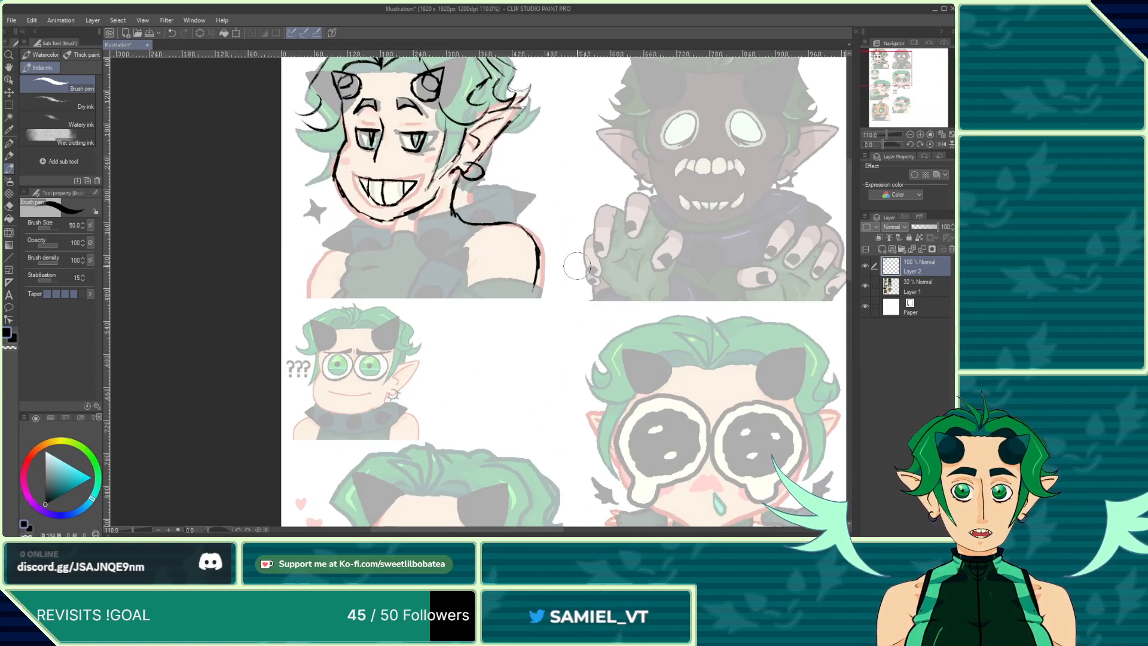
scroll(505, 273, "up", 4)
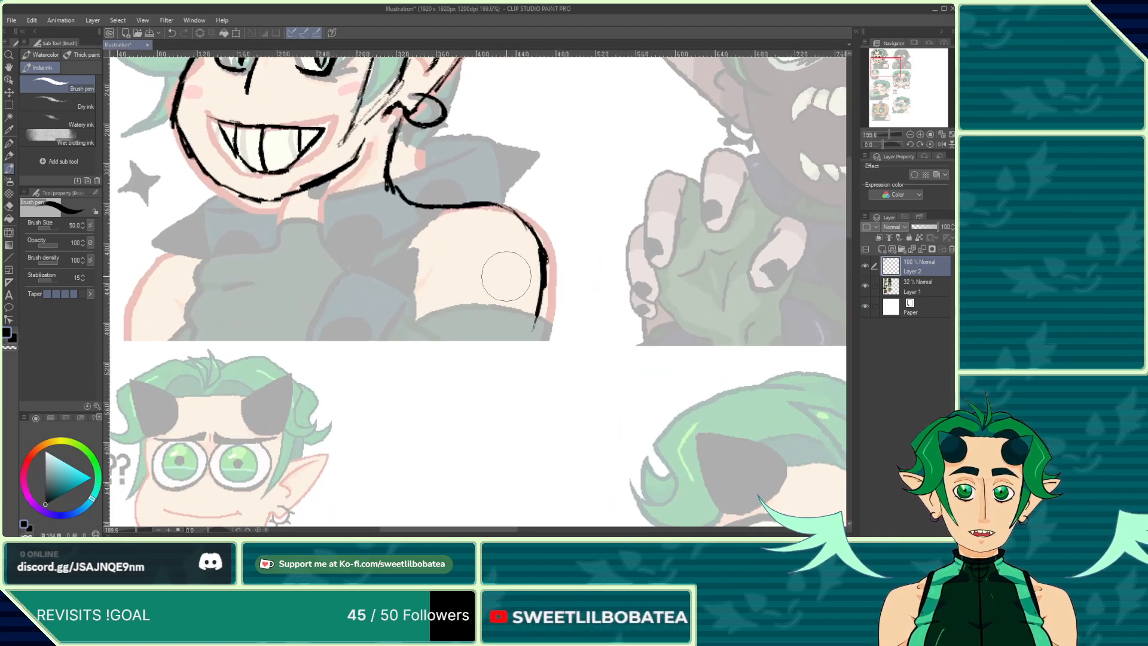
Step: Extend the right arm's outline down past the bottom of the emote frame
left_click_drag(536, 243, 513, 359)
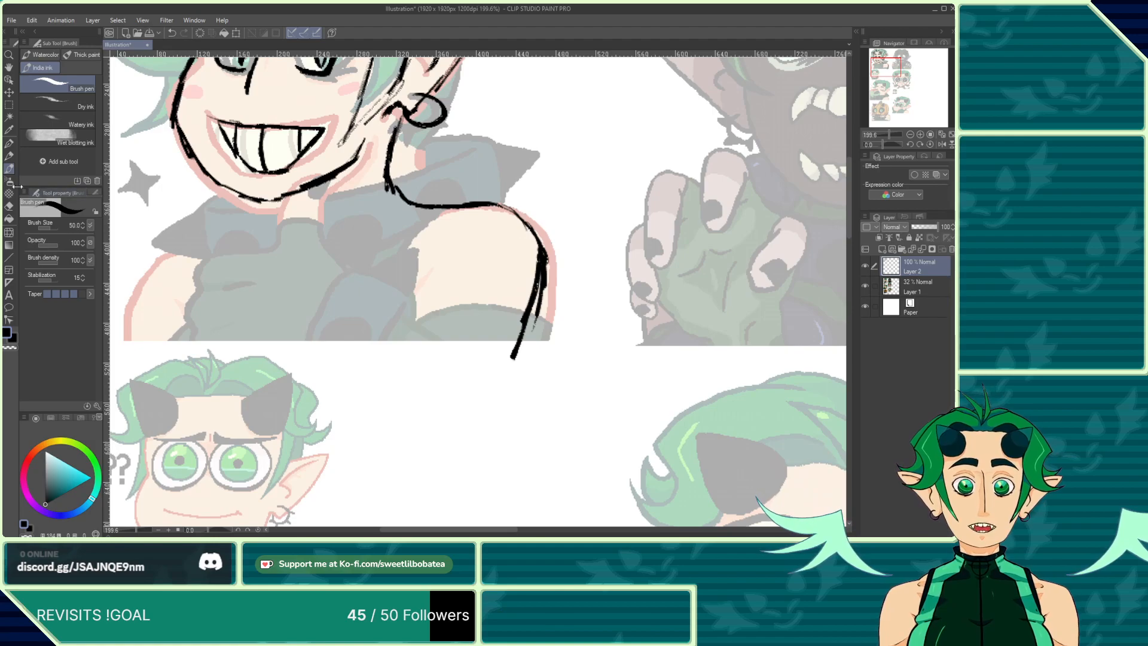
left_click(9, 205)
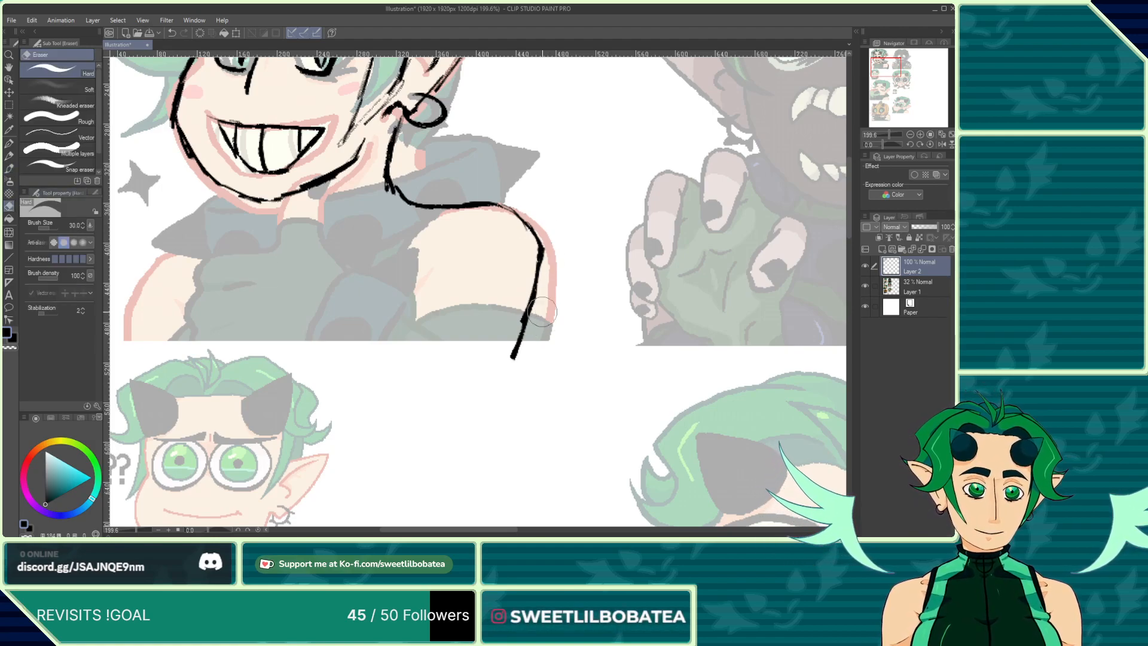
left_click(9, 168)
Step: Ink the left shoulder line sweeping down the left arm
scroll(439, 320, "down", 3)
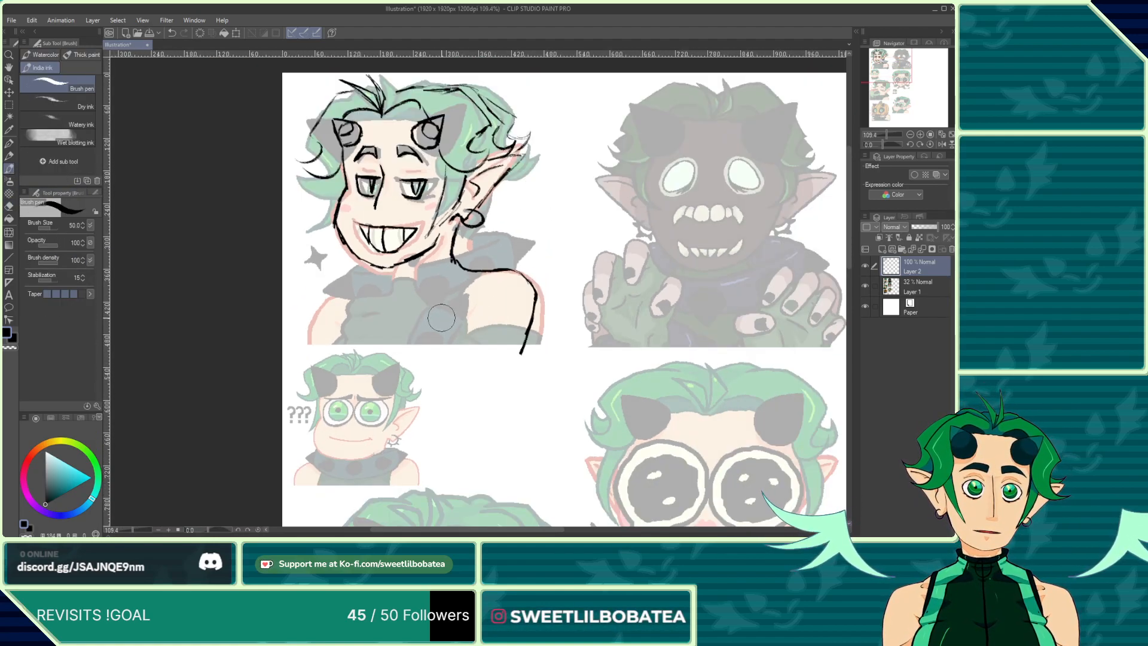
scroll(442, 318, "up", 4)
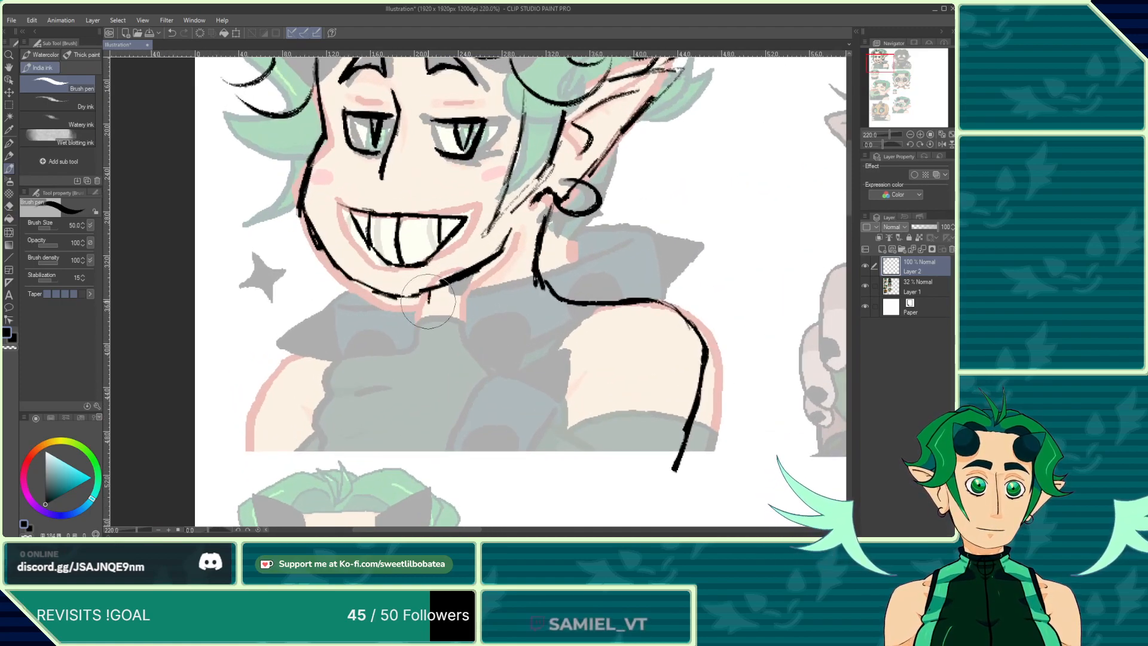
mouse_move(426, 302)
left_mouse_down()
mouse_move(318, 308)
mouse_move(289, 327)
mouse_move(258, 439)
left_mouse_up()
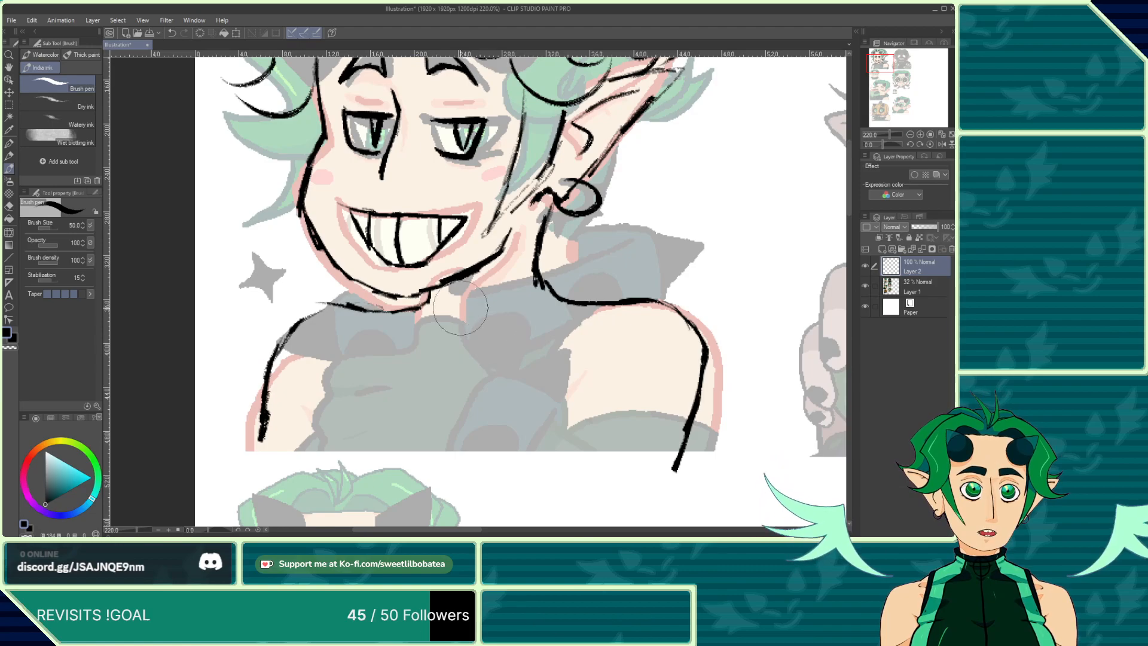
scroll(460, 308, "down", 3)
scroll(456, 312, "up", 2)
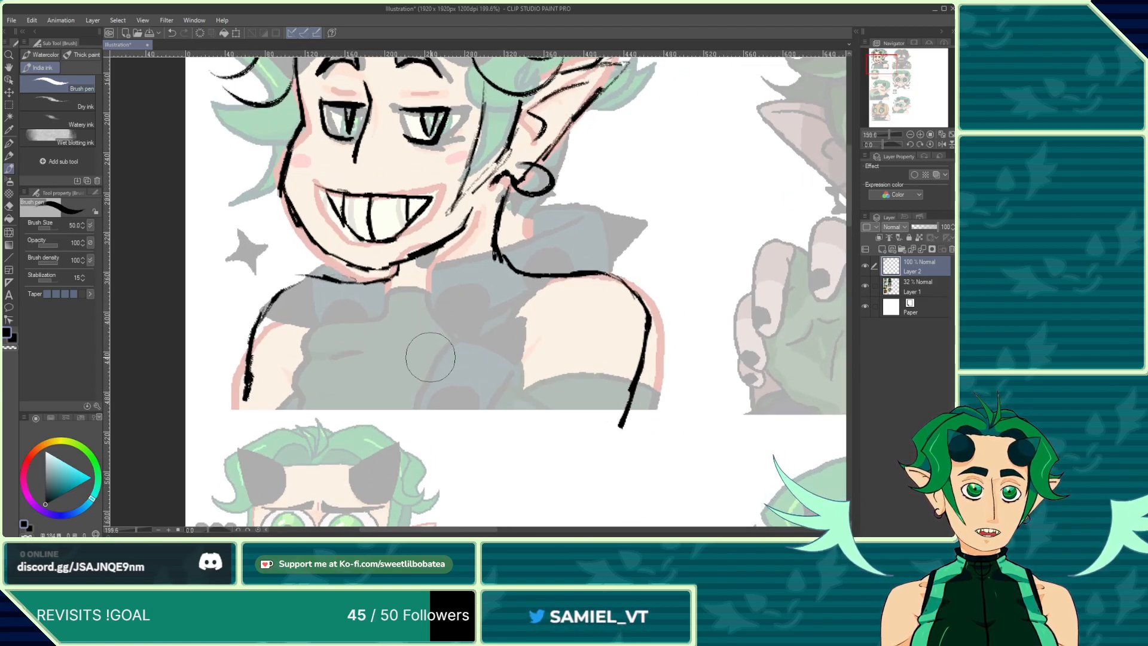
scroll(430, 357, "down", 3)
scroll(430, 350, "up", 3)
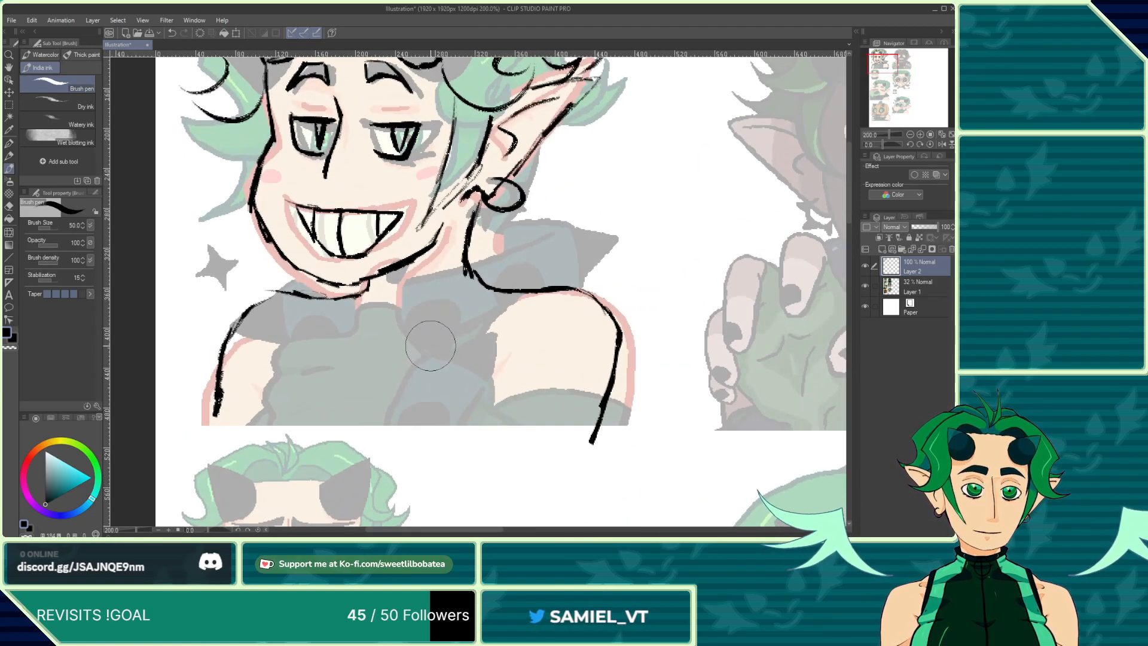
Step: Ink the collar and front fold lines of the shirt below the neck
mouse_move(427, 339)
left_mouse_down()
mouse_move(435, 289)
mouse_move(410, 294)
mouse_move(411, 280)
left_mouse_up()
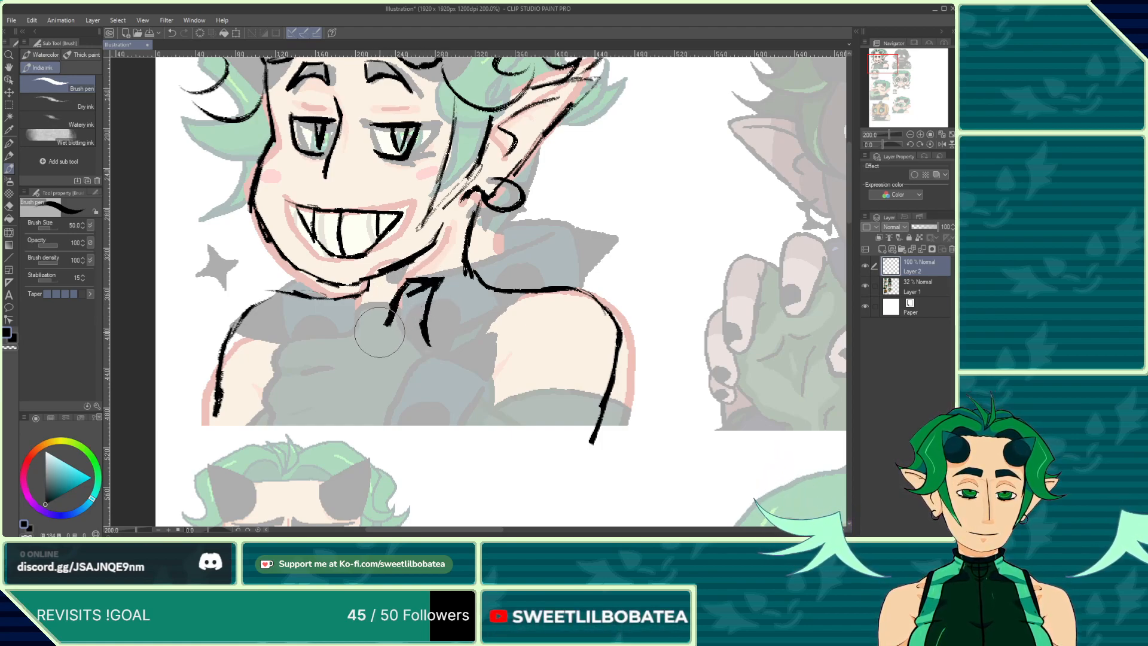
left_click_drag(319, 383, 315, 413)
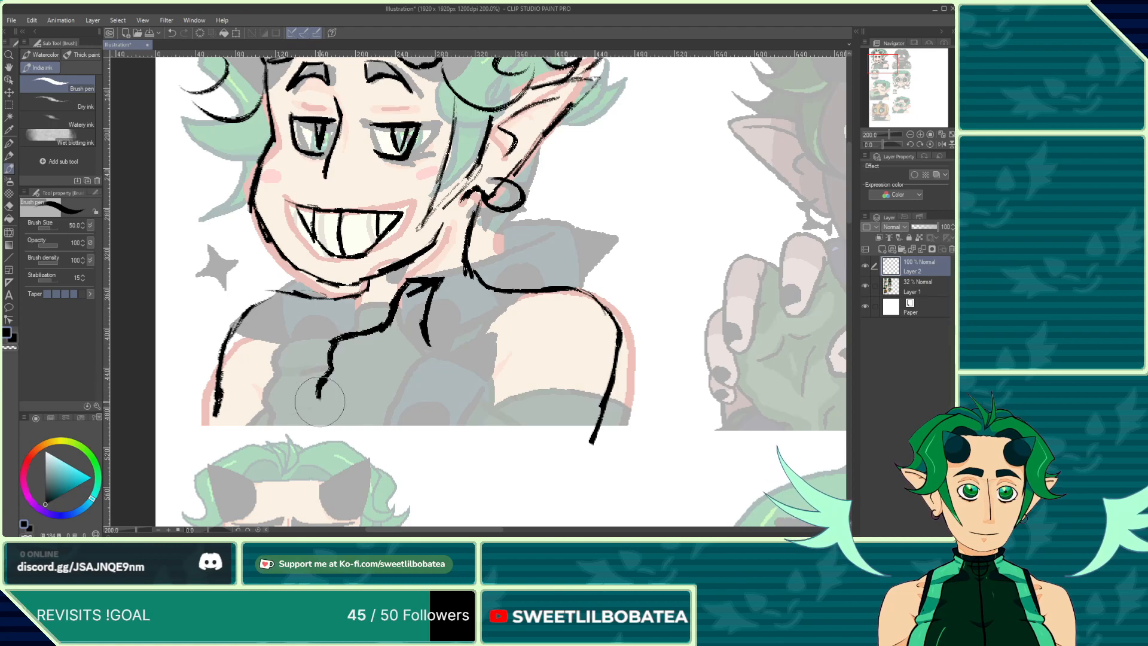
left_click_drag(423, 326, 504, 427)
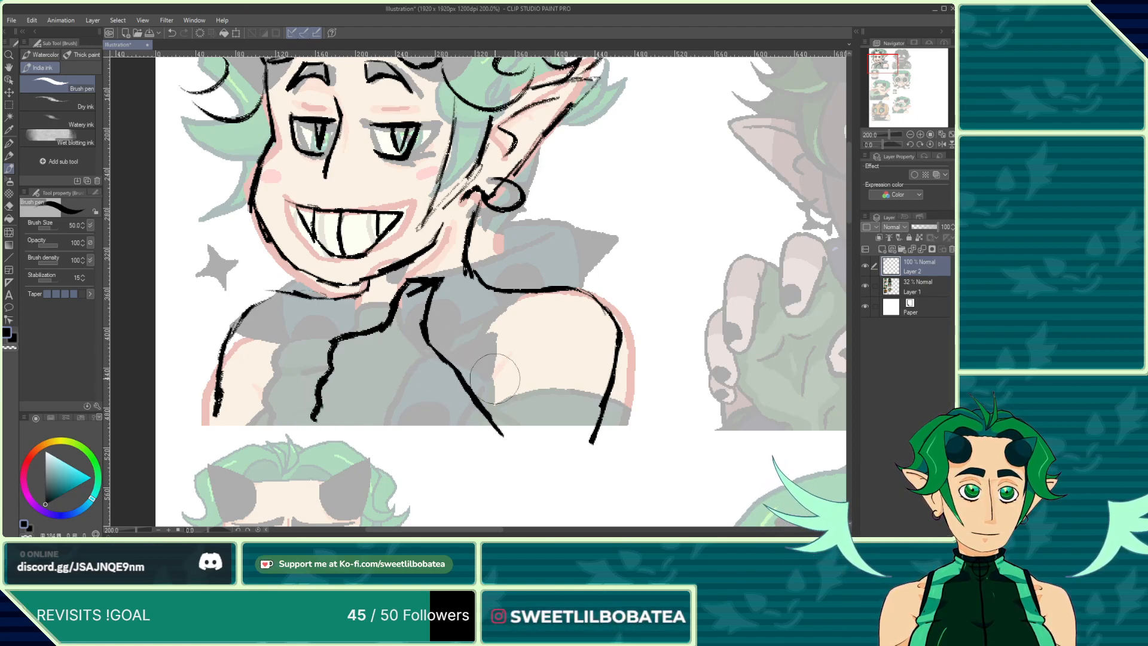
left_click_drag(515, 357, 493, 406)
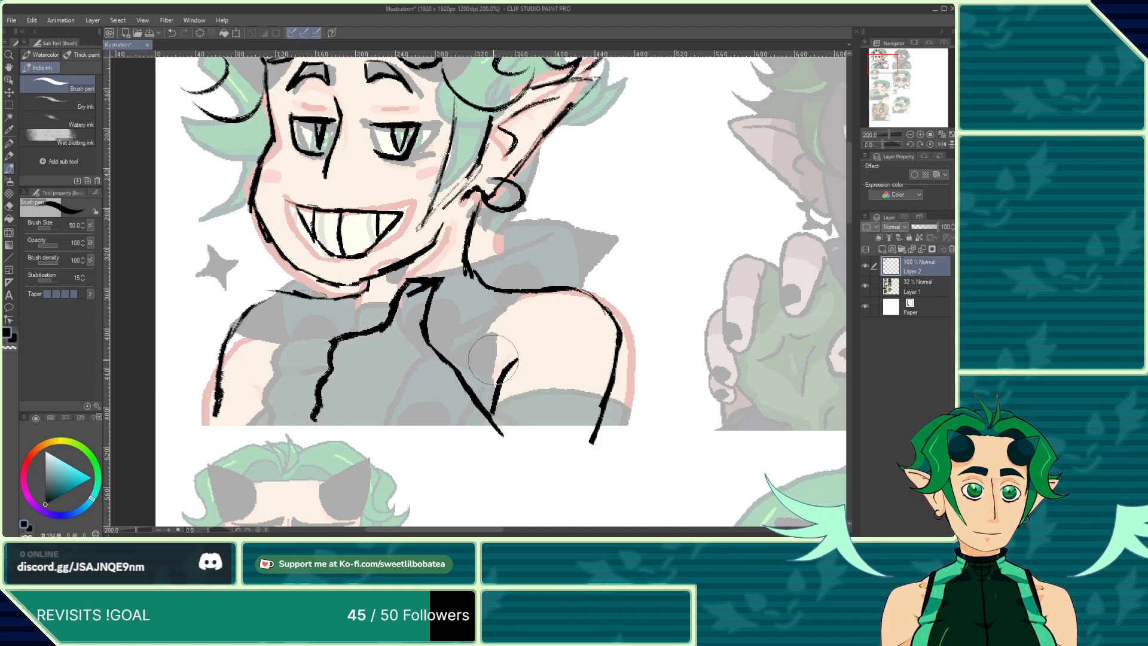
Step: Ink the shirt's left side edge and the inner line of the right arm
scroll(365, 314, "down", 1)
scroll(311, 328, "up", 2)
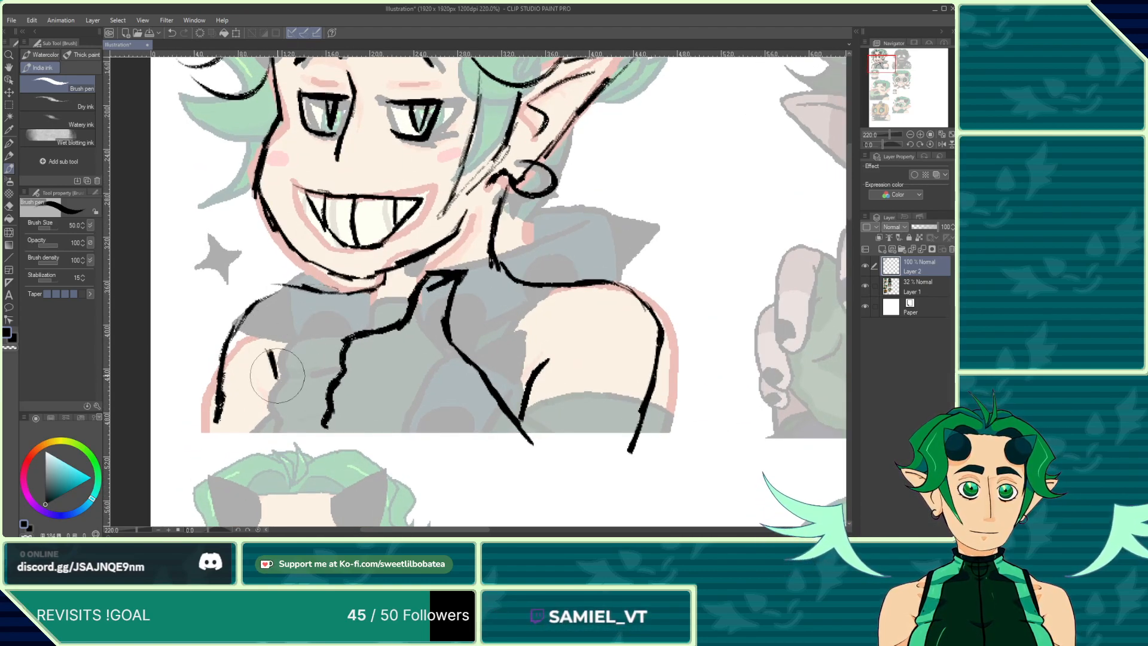
left_click_drag(277, 375, 241, 418)
left_click_drag(281, 362, 339, 297)
mouse_move(522, 386)
left_mouse_down()
mouse_move(529, 323)
mouse_move(548, 289)
left_mouse_up()
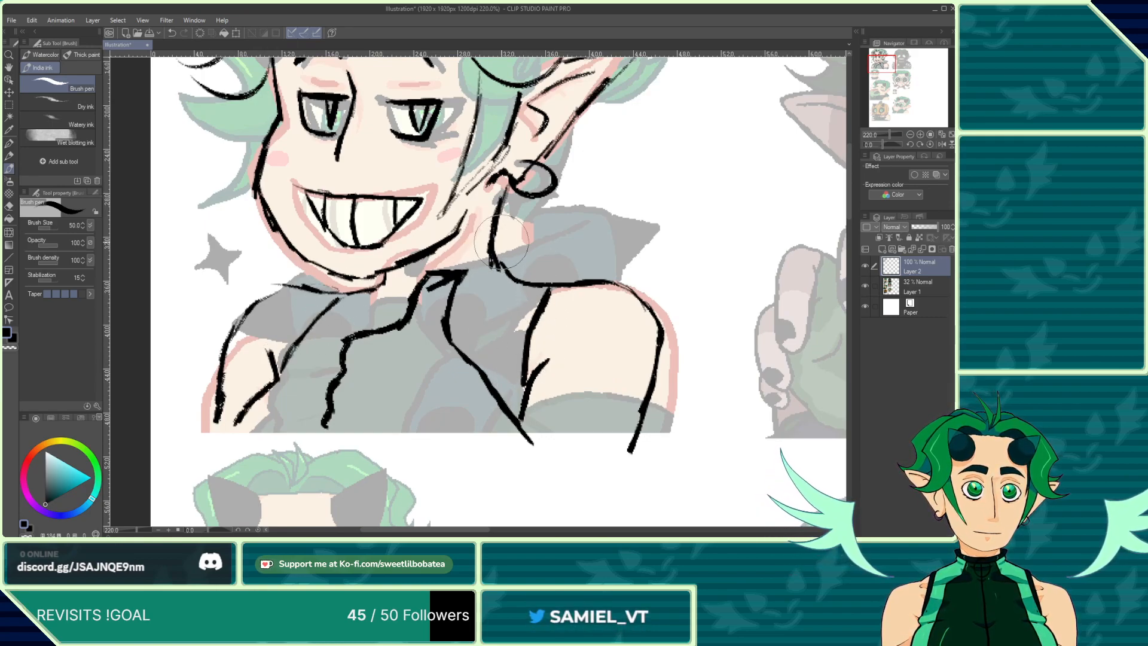
Step: Ink the choker with its ring at the neck and the shirt's bottom hem
mouse_move(501, 246)
left_mouse_down()
mouse_move(429, 276)
mouse_move(374, 276)
left_mouse_up()
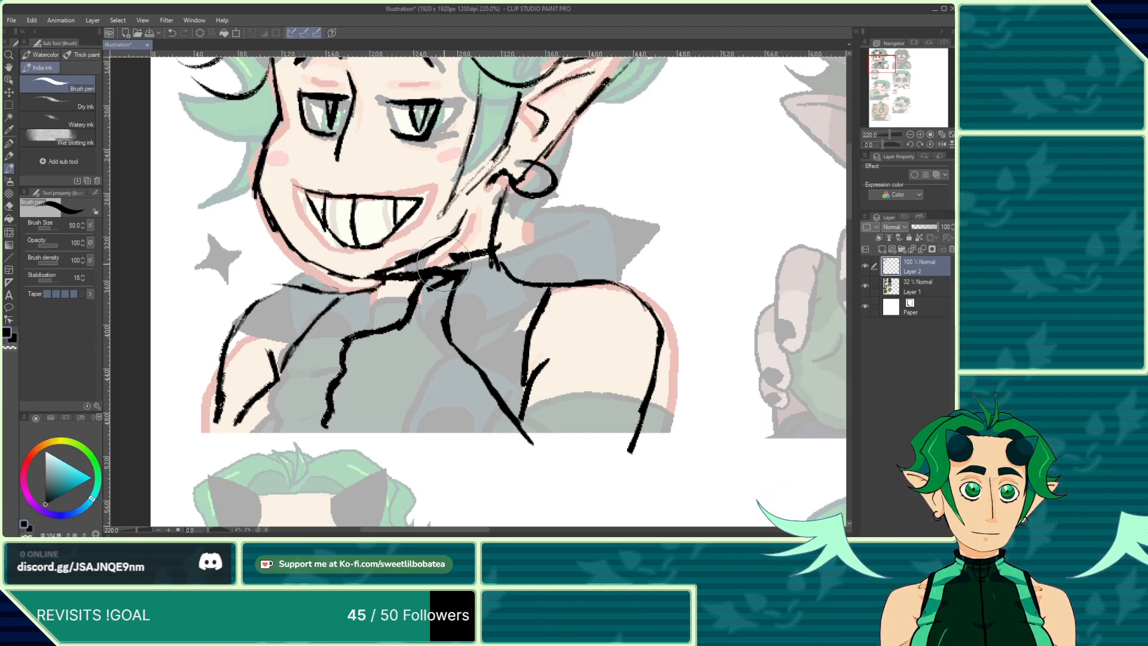
mouse_move(497, 247)
left_mouse_down()
mouse_move(519, 240)
mouse_move(554, 278)
left_mouse_up()
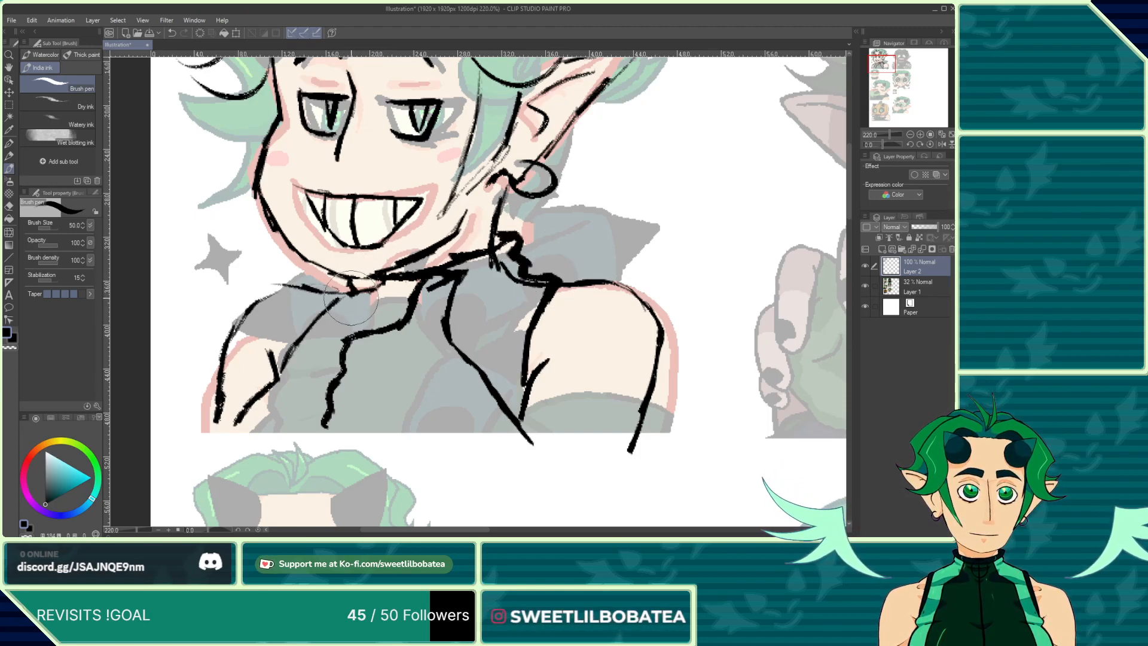
left_click_drag(460, 314, 495, 300)
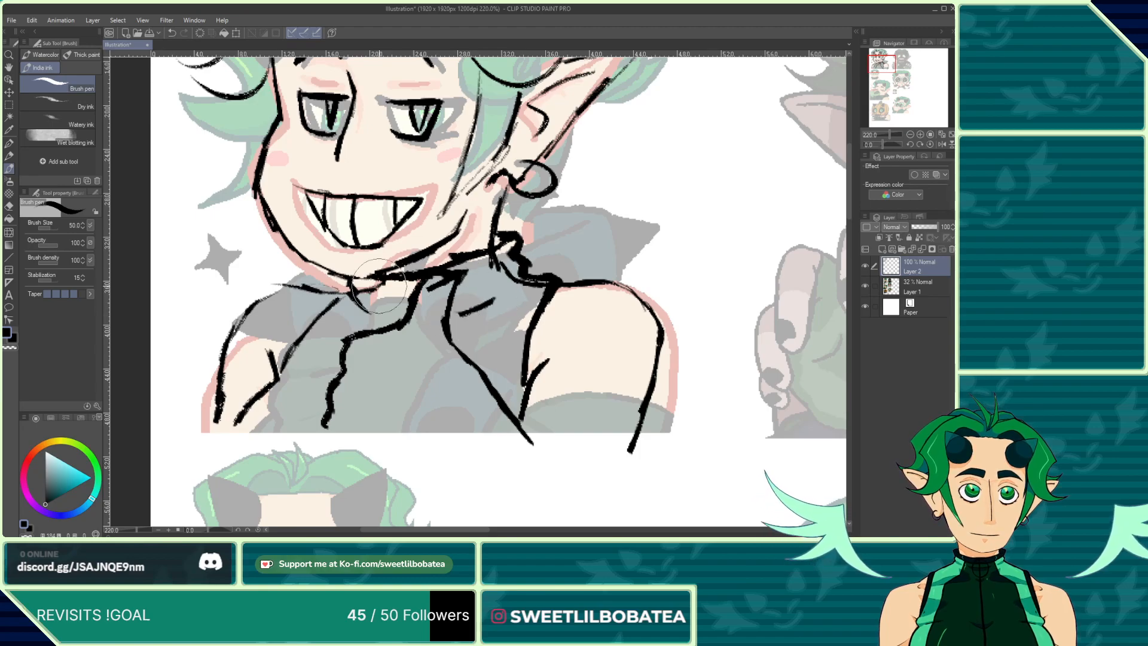
mouse_move(375, 291)
left_mouse_down()
mouse_move(412, 291)
mouse_move(386, 277)
mouse_move(371, 314)
mouse_move(393, 297)
left_mouse_up()
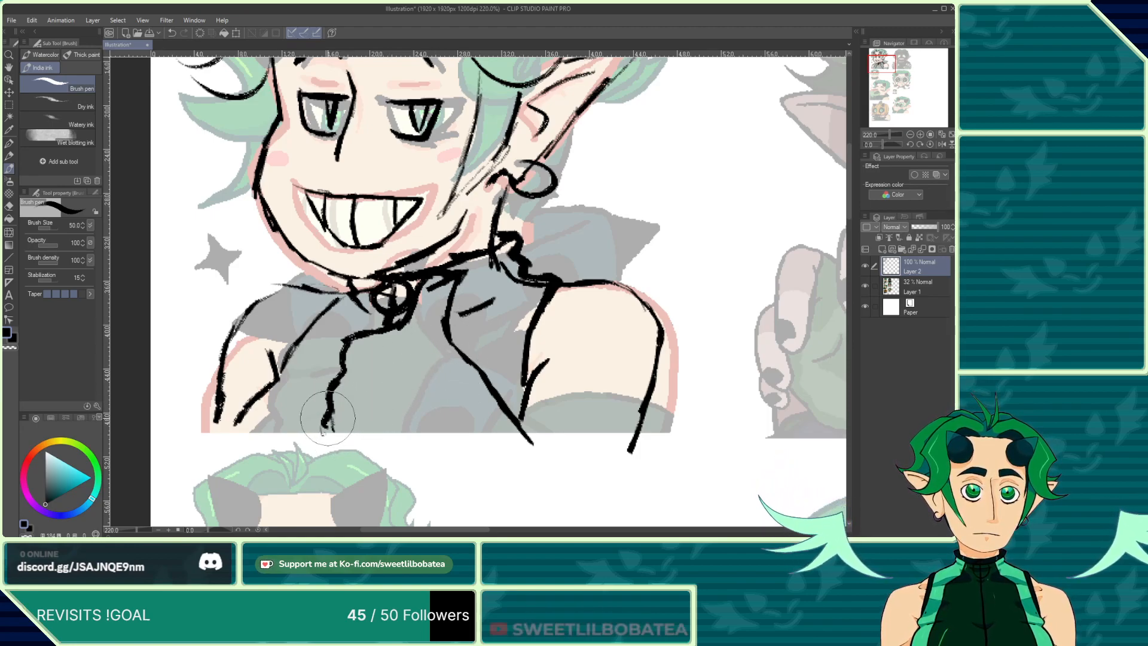
mouse_move(324, 418)
left_mouse_down()
mouse_move(396, 441)
mouse_move(436, 437)
left_mouse_up()
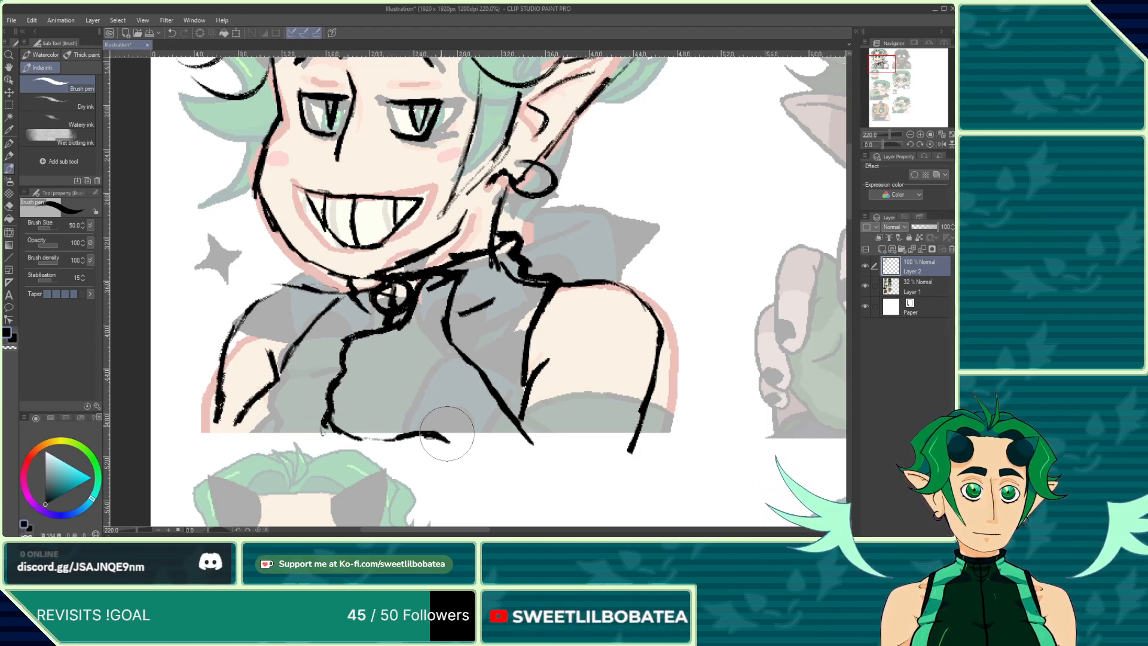
Step: Fill in the dark bow shape at the collar
scroll(405, 274, "down", 2)
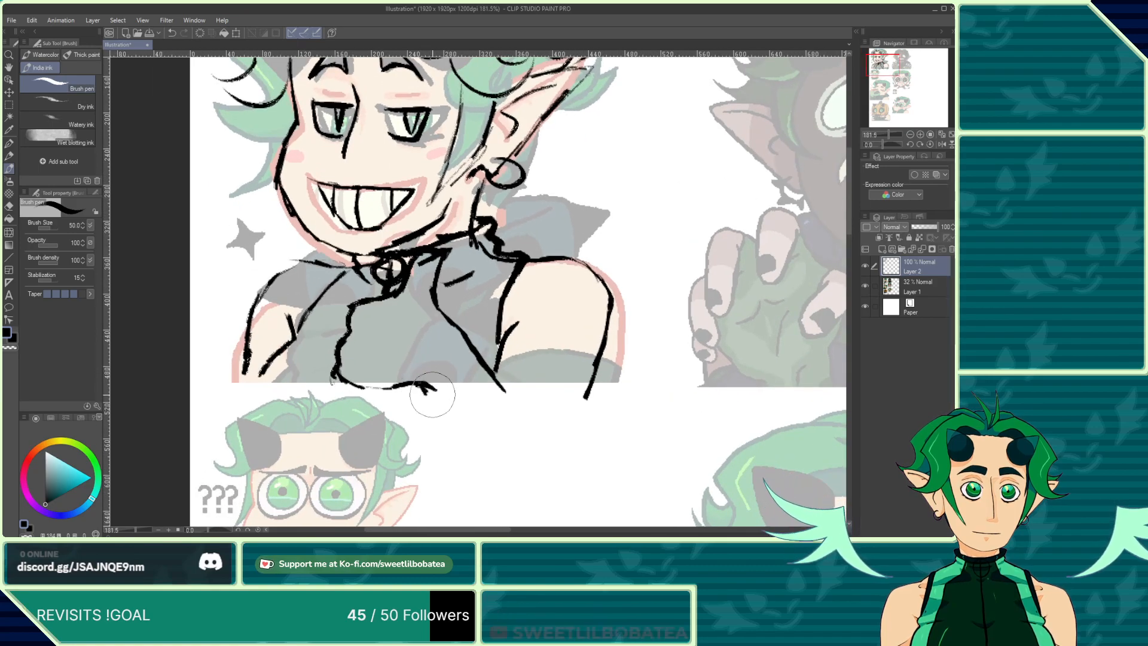
scroll(409, 335, "down", 3)
scroll(430, 326, "up", 5)
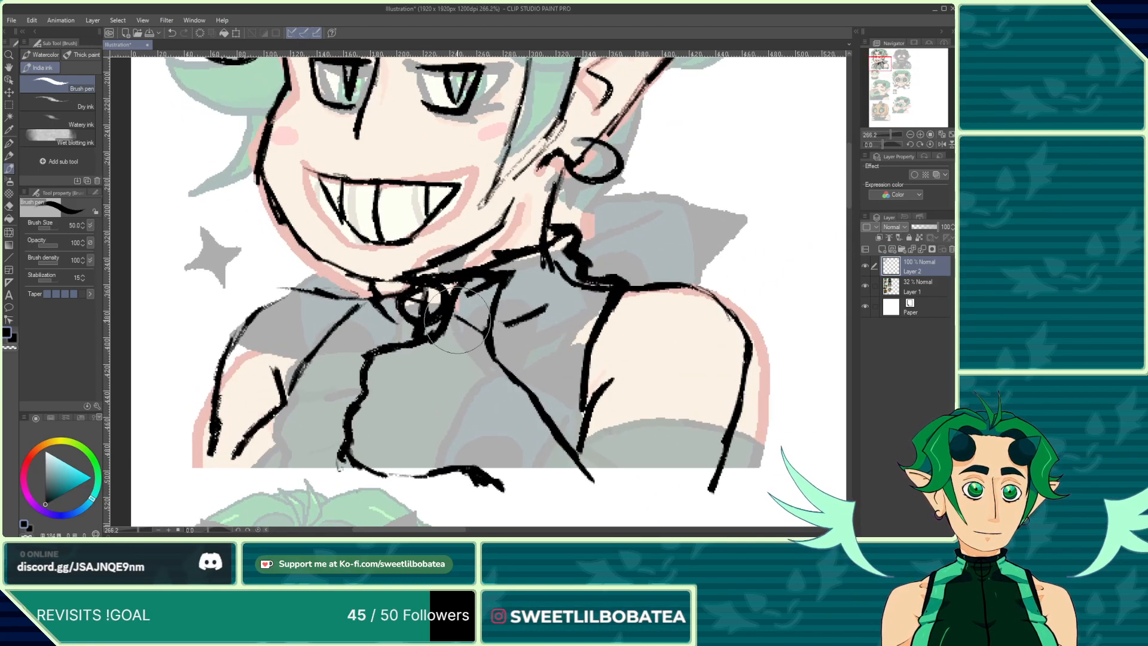
left_click_drag(457, 323, 489, 285)
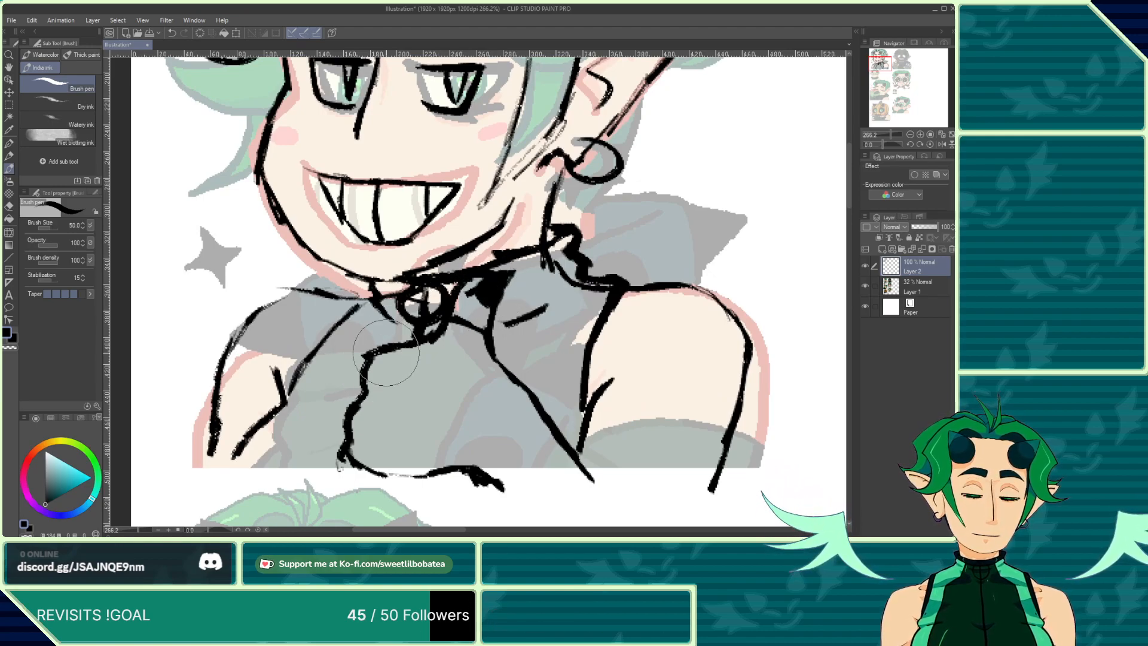
Step: Add fold lines to the shirt front below the collar
scroll(377, 383, "down", 5)
scroll(379, 389, "down", 1)
scroll(395, 377, "up", 3)
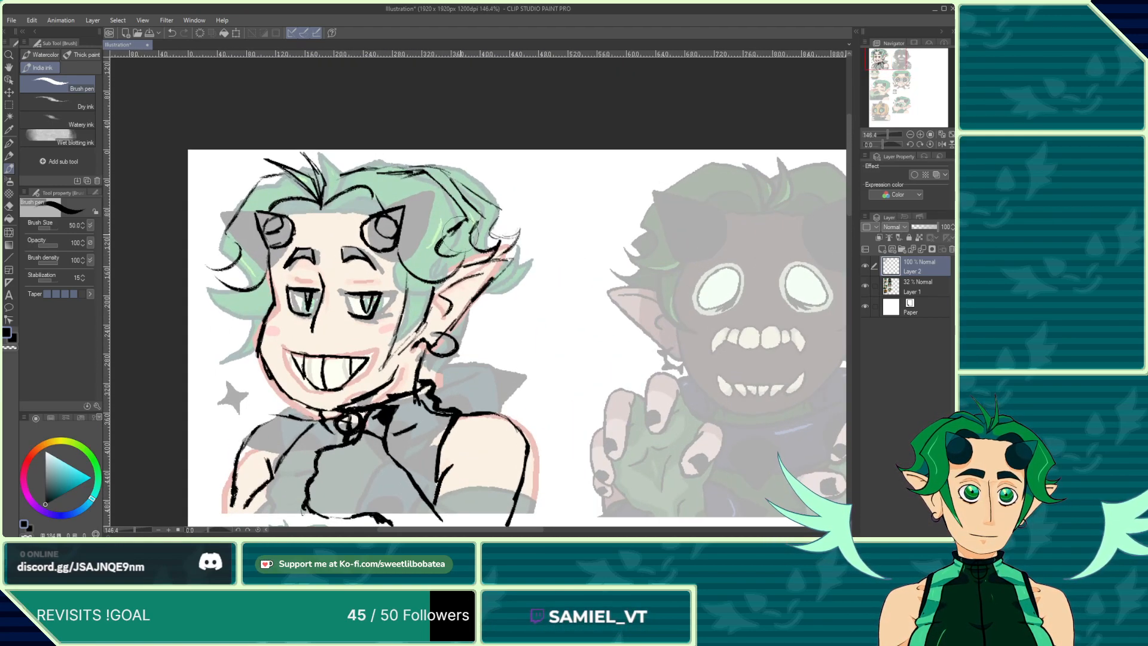
scroll(413, 367, "down", 3)
scroll(439, 354, "up", 2)
scroll(440, 354, "up", 3)
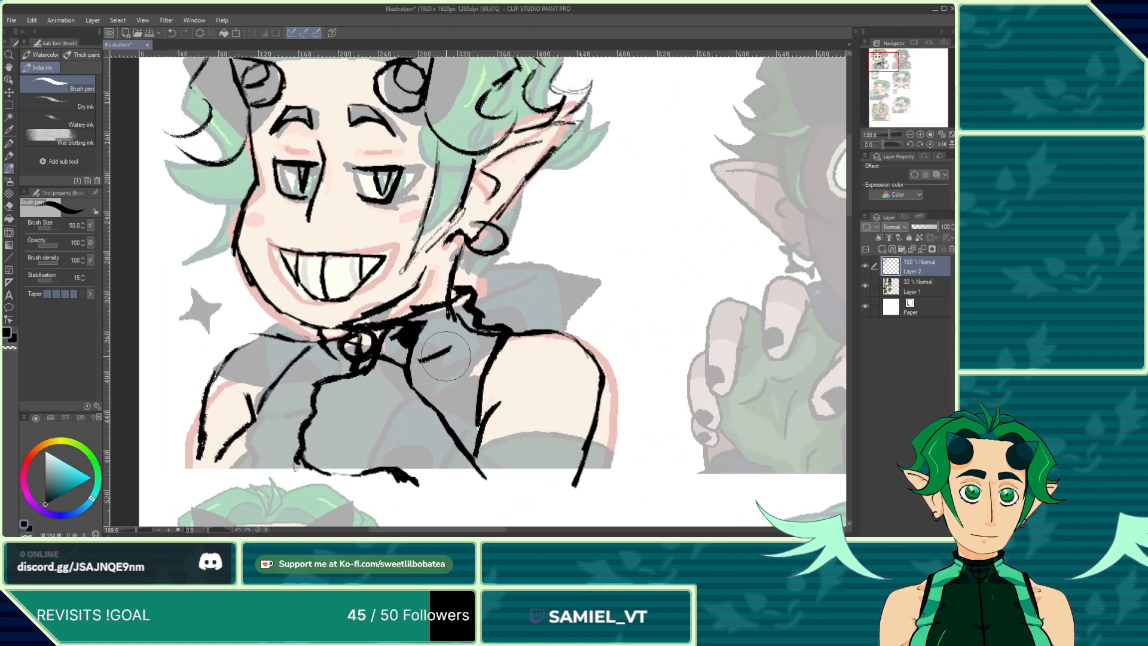
mouse_move(420, 360)
left_mouse_down()
mouse_move(447, 341)
mouse_move(453, 358)
mouse_move(436, 407)
left_mouse_up()
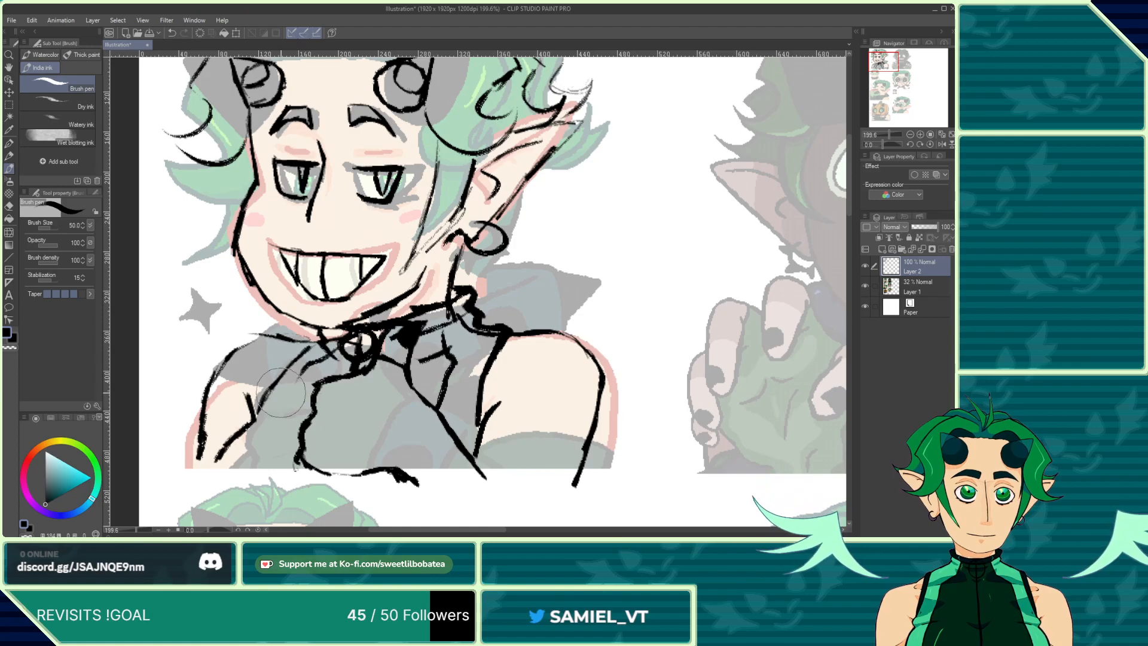
left_click_drag(326, 353, 260, 432)
Step: Hide the ink layer to compare the faded reference sheet, then show it again
scroll(247, 439, "down", 3)
scroll(308, 243, "up", 3)
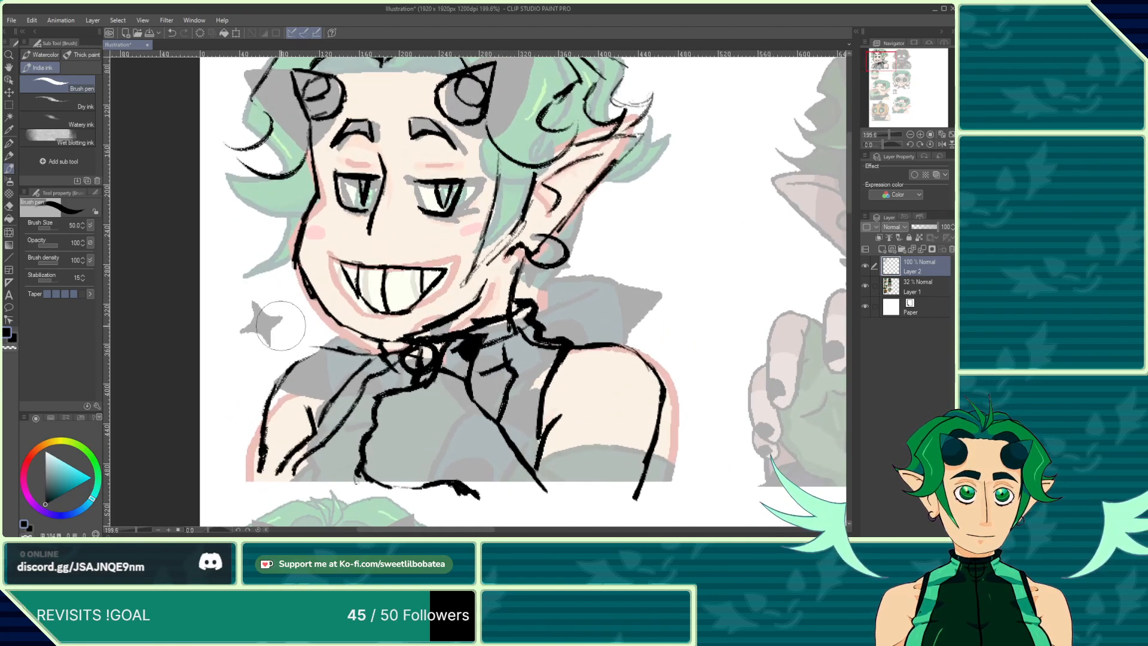
scroll(308, 242, "down", 1)
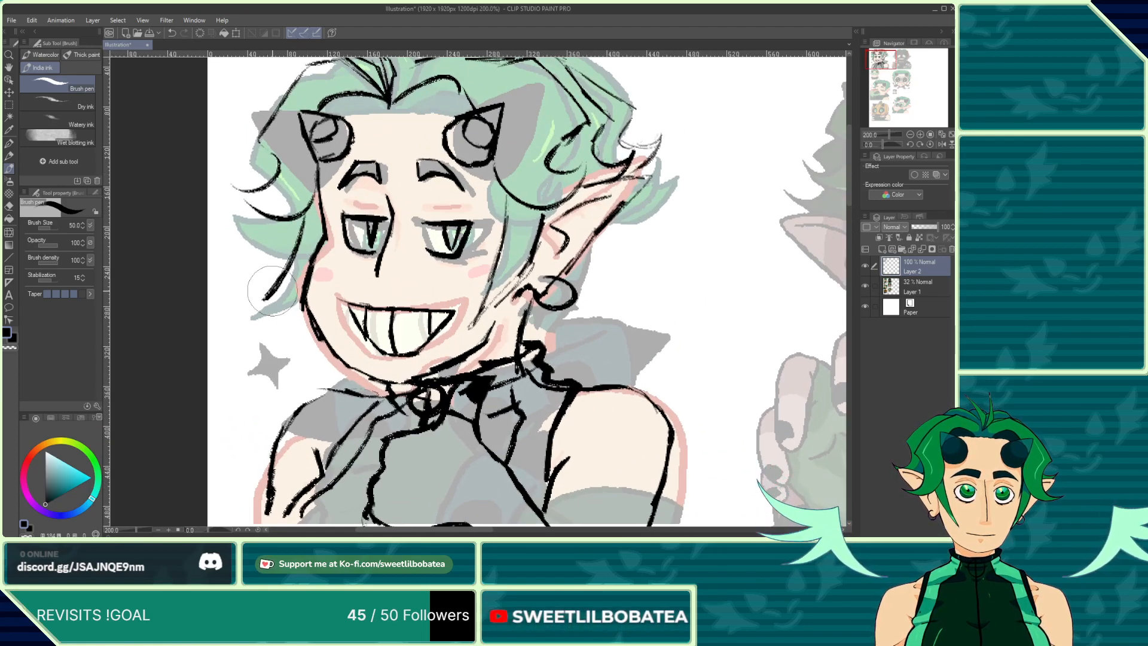
scroll(253, 352, "down", 1)
scroll(253, 353, "up", 2)
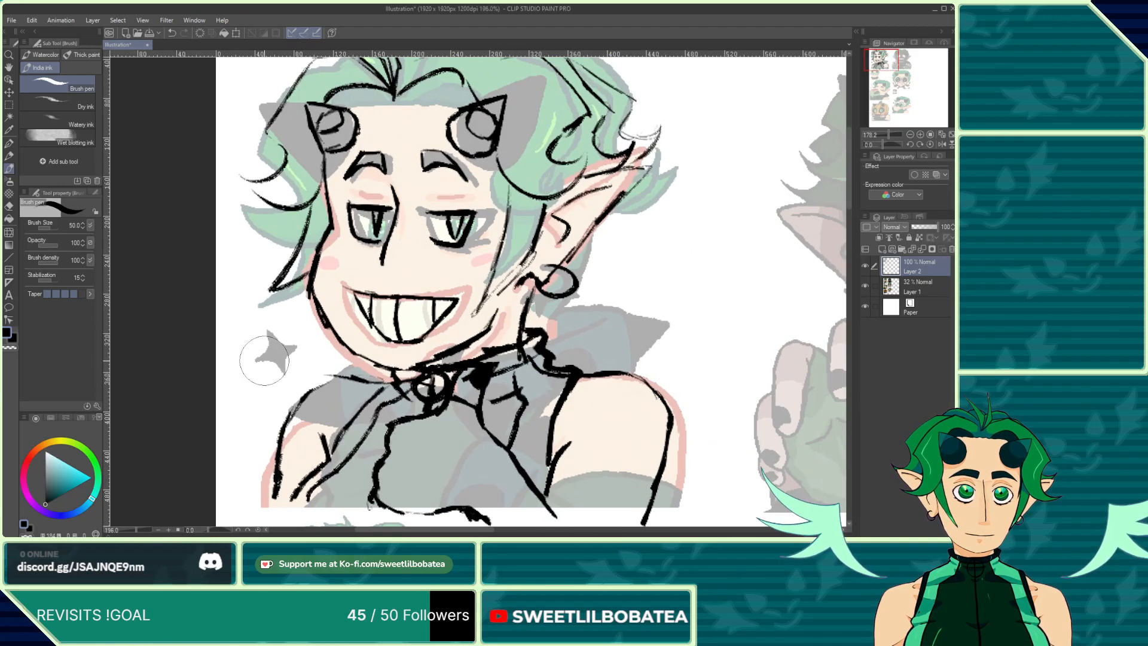
scroll(272, 358, "up", 2)
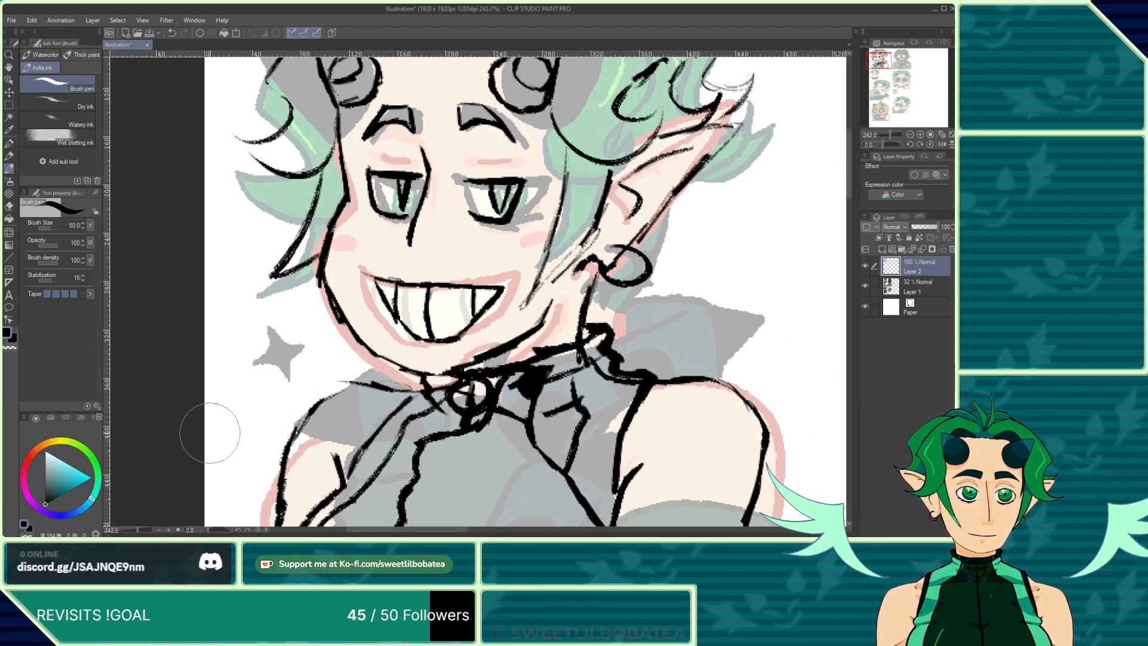
left_click(865, 269)
scroll(394, 225, "down", 10)
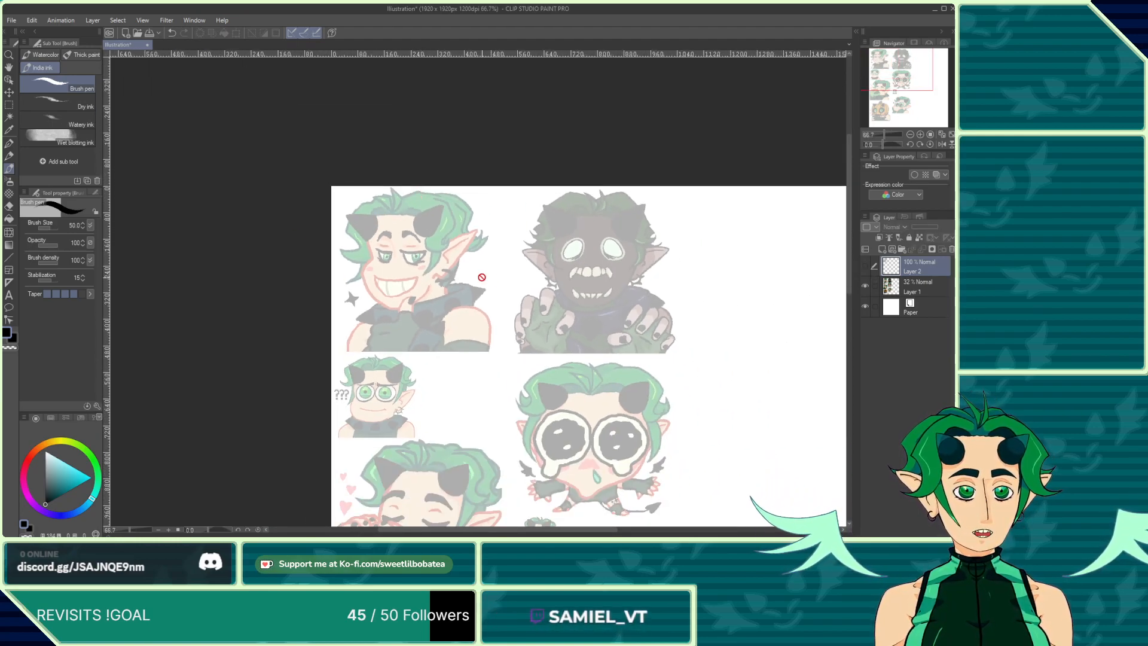
scroll(449, 247, "down", 4)
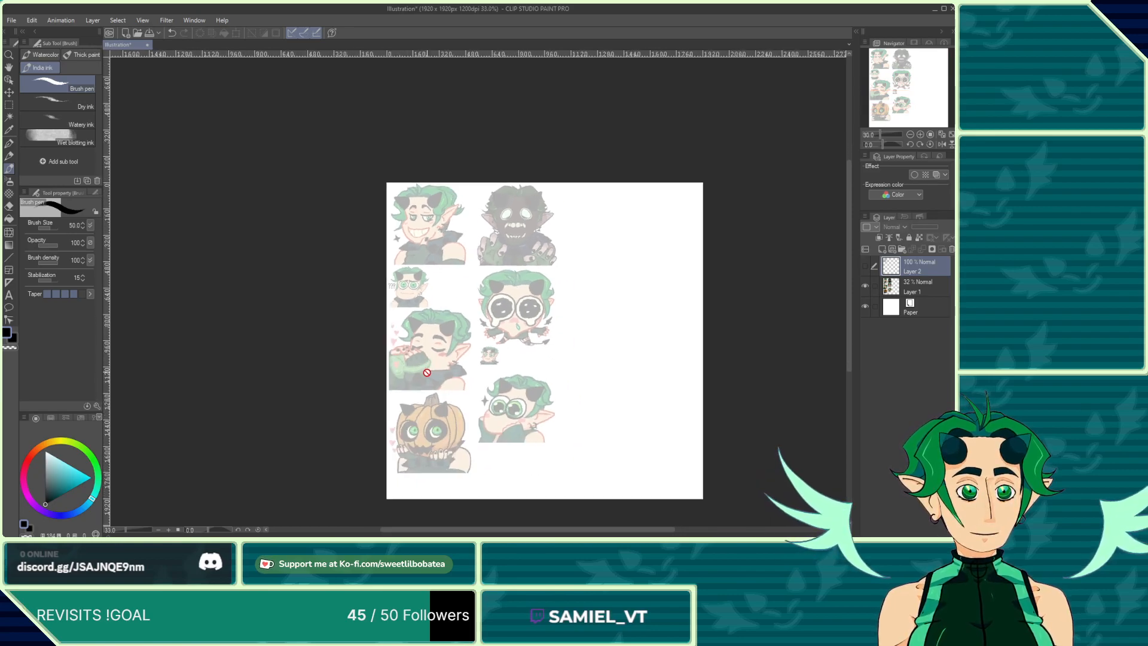
scroll(466, 429, "up", 3)
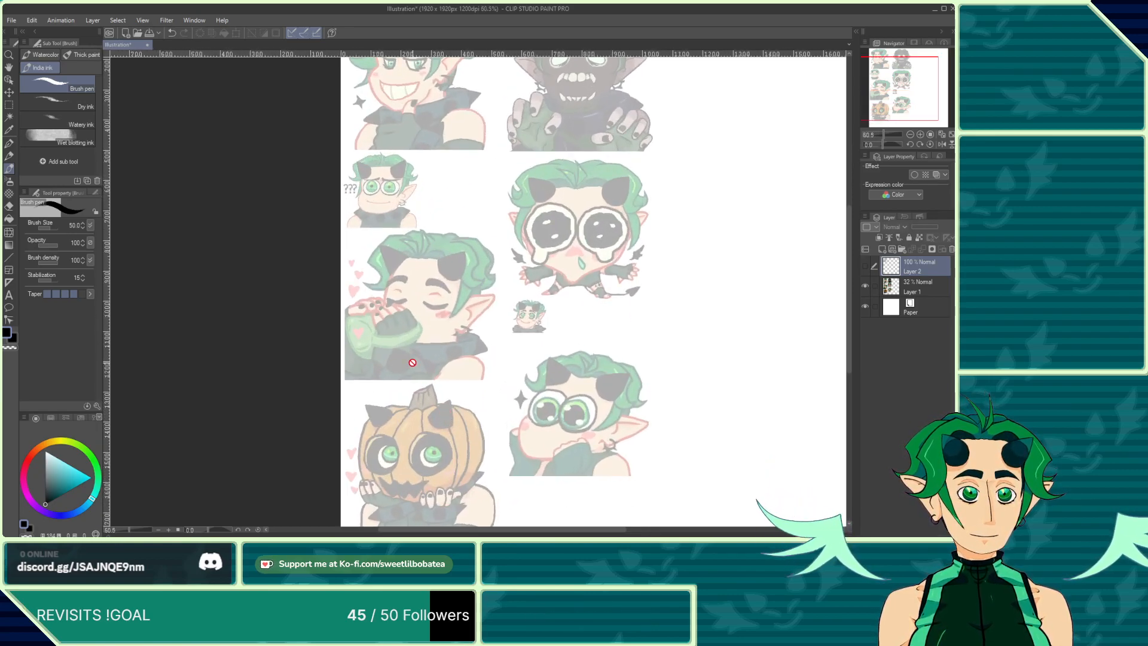
scroll(412, 362, "up", 1)
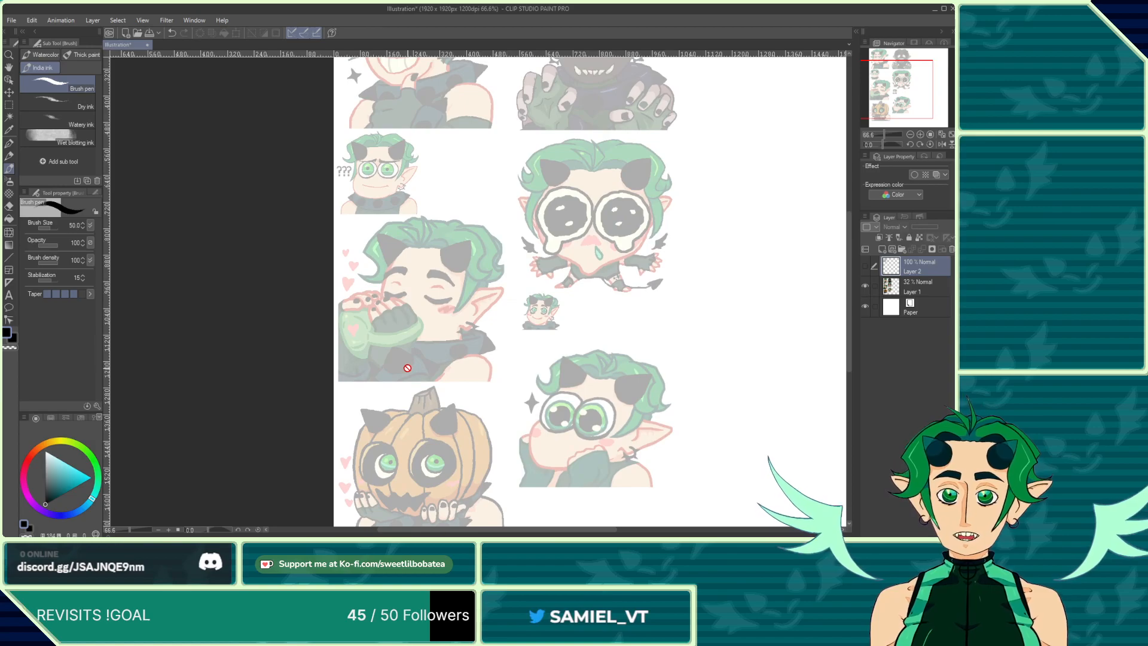
scroll(407, 370, "down", 3)
scroll(528, 341, "up", 3)
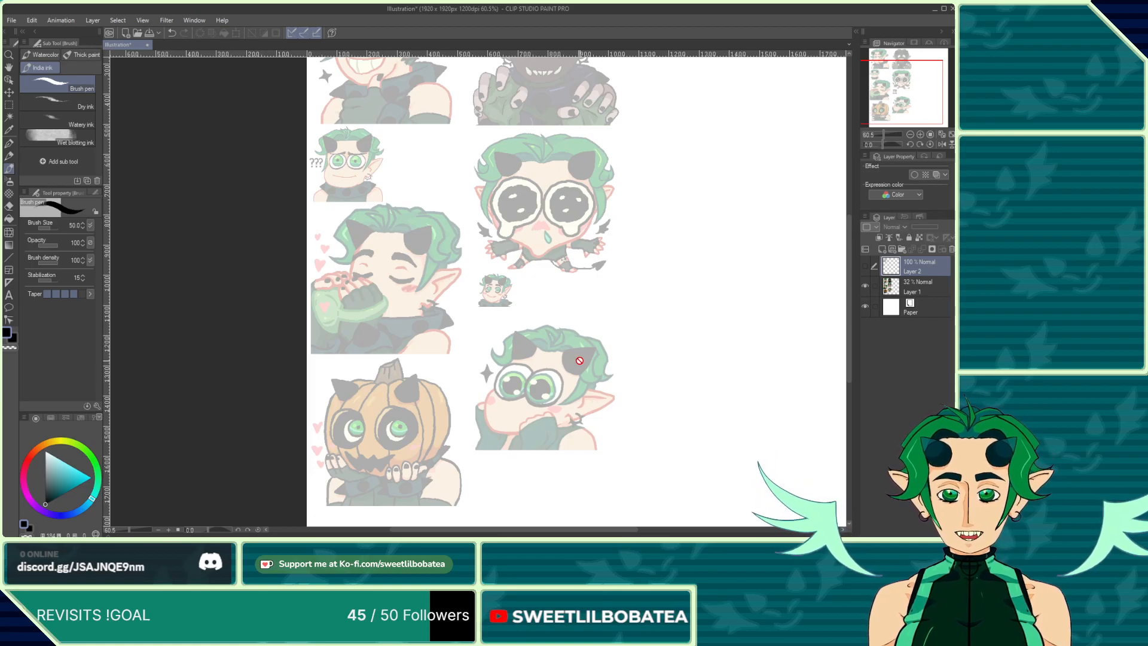
scroll(333, 166, "down", 3)
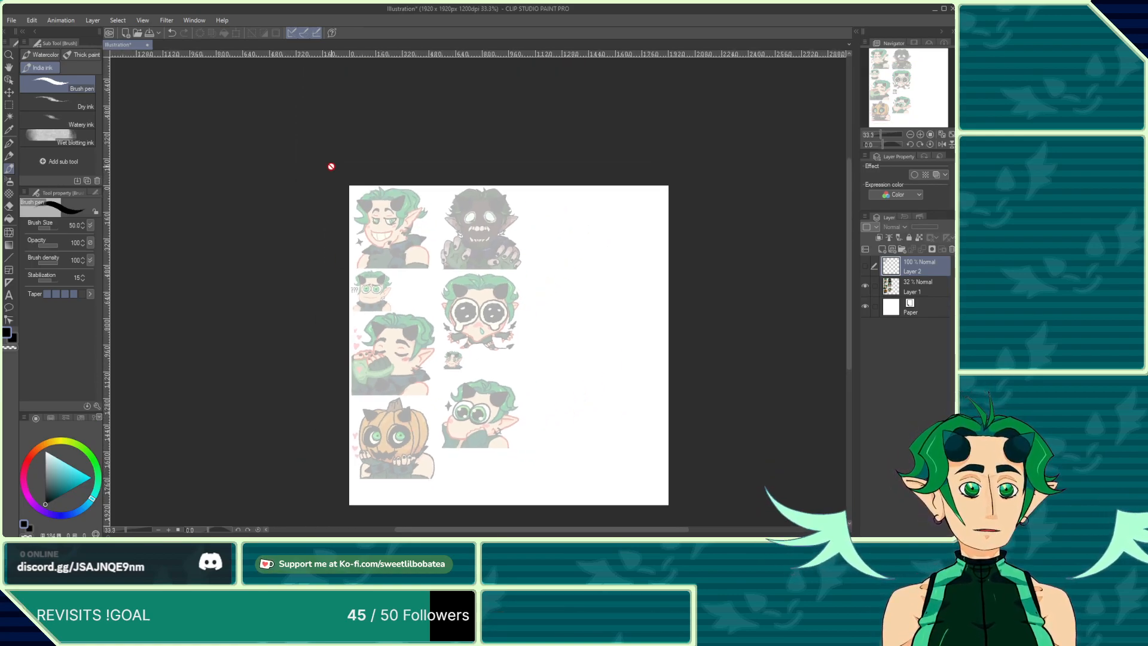
scroll(486, 278, "up", 2)
scroll(486, 278, "up", 1)
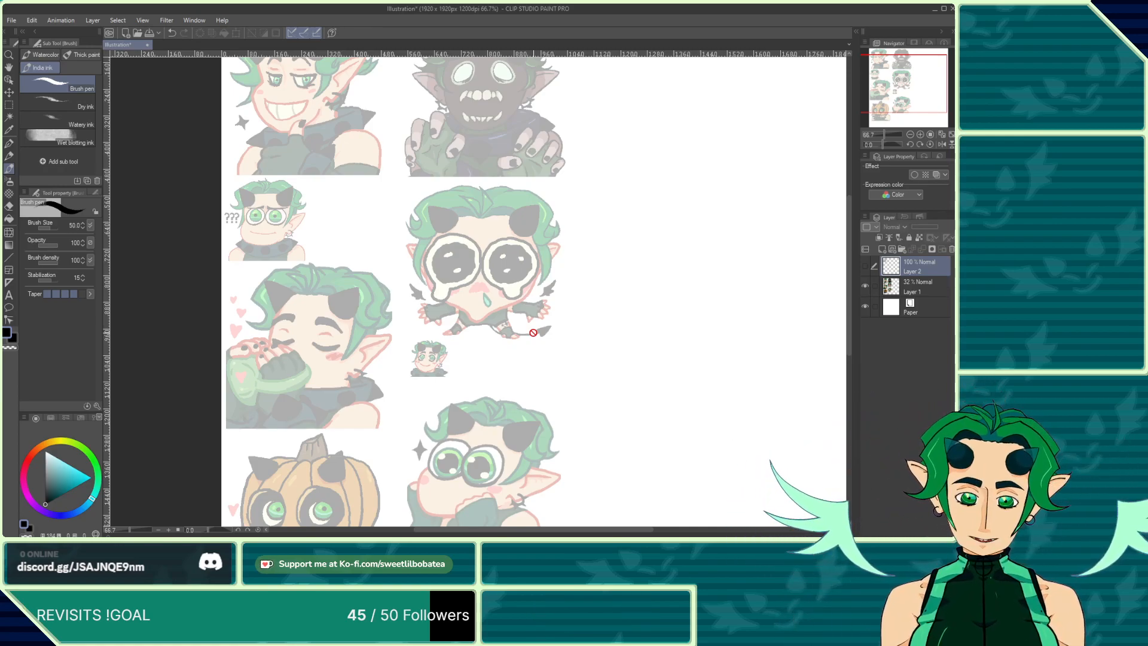
scroll(413, 293, "down", 3)
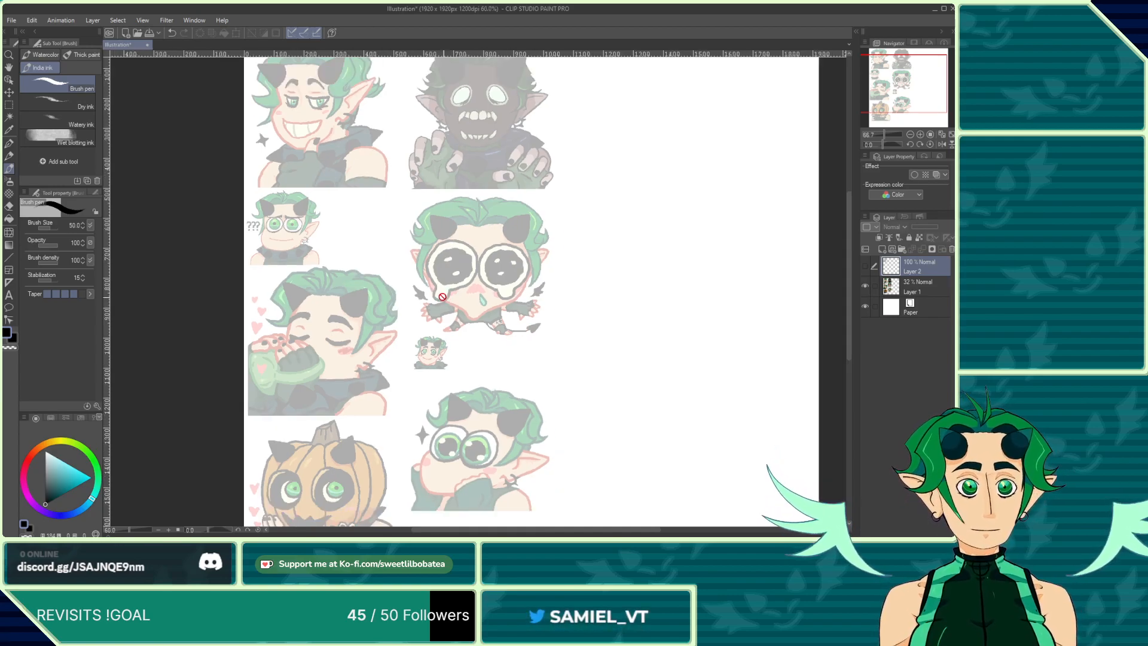
scroll(333, 200, "up", 1)
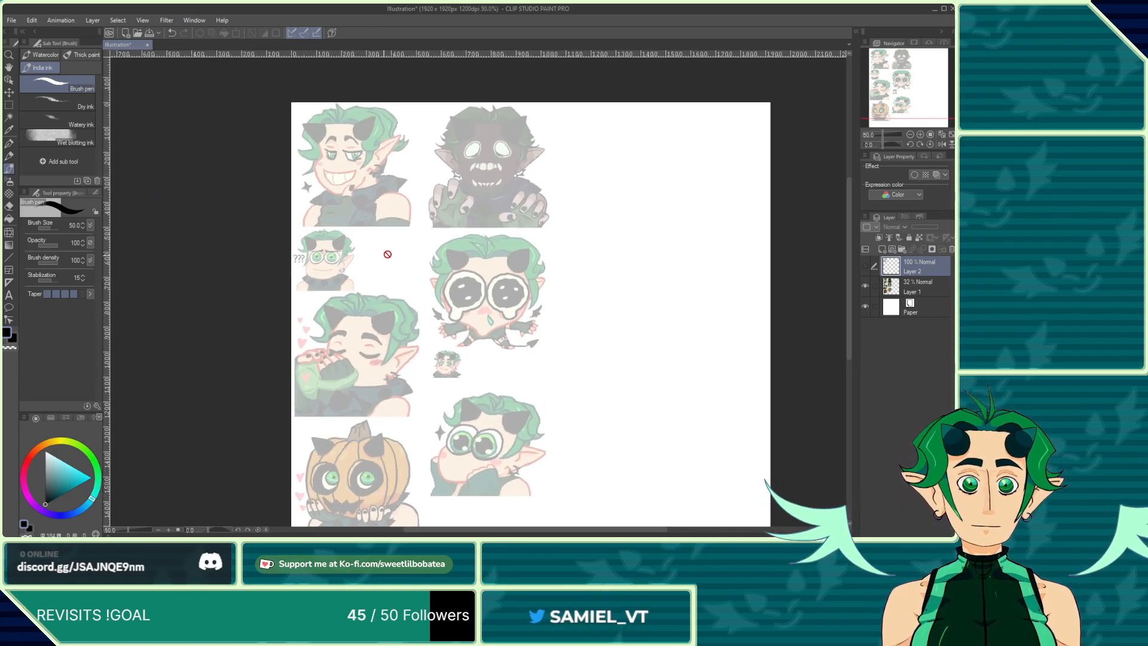
scroll(387, 254, "up", 1)
left_click(865, 266)
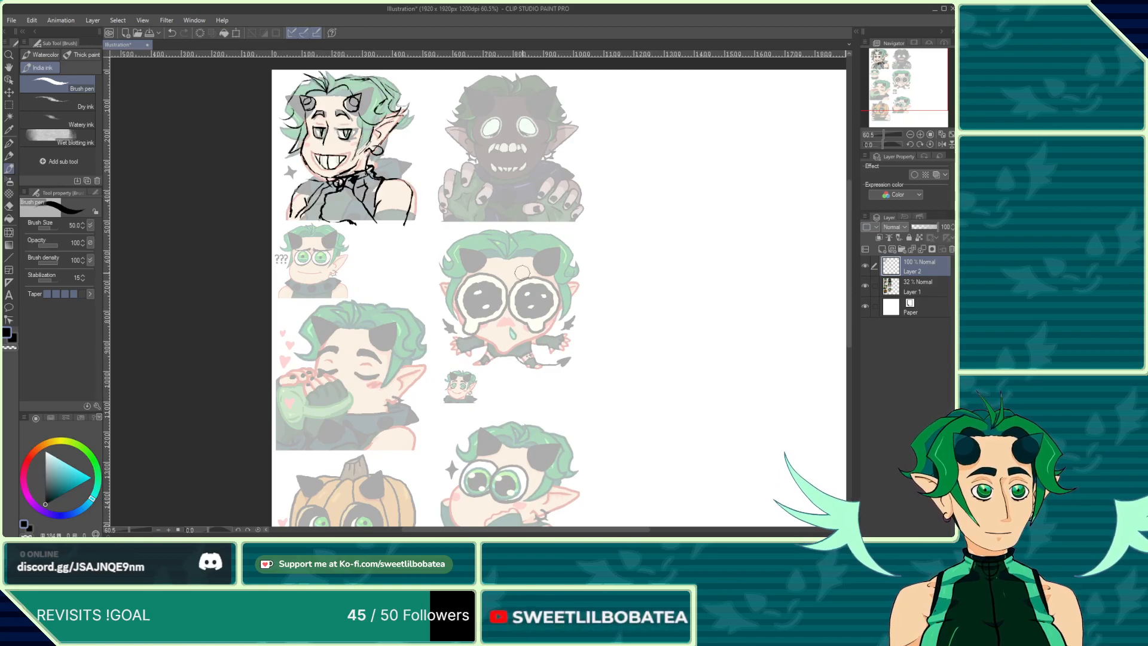
Step: Hide the inked layer and add a new layer for inking the next emote
scroll(542, 406, "down", 2)
scroll(375, 187, "up", 2)
scroll(437, 285, "up", 4)
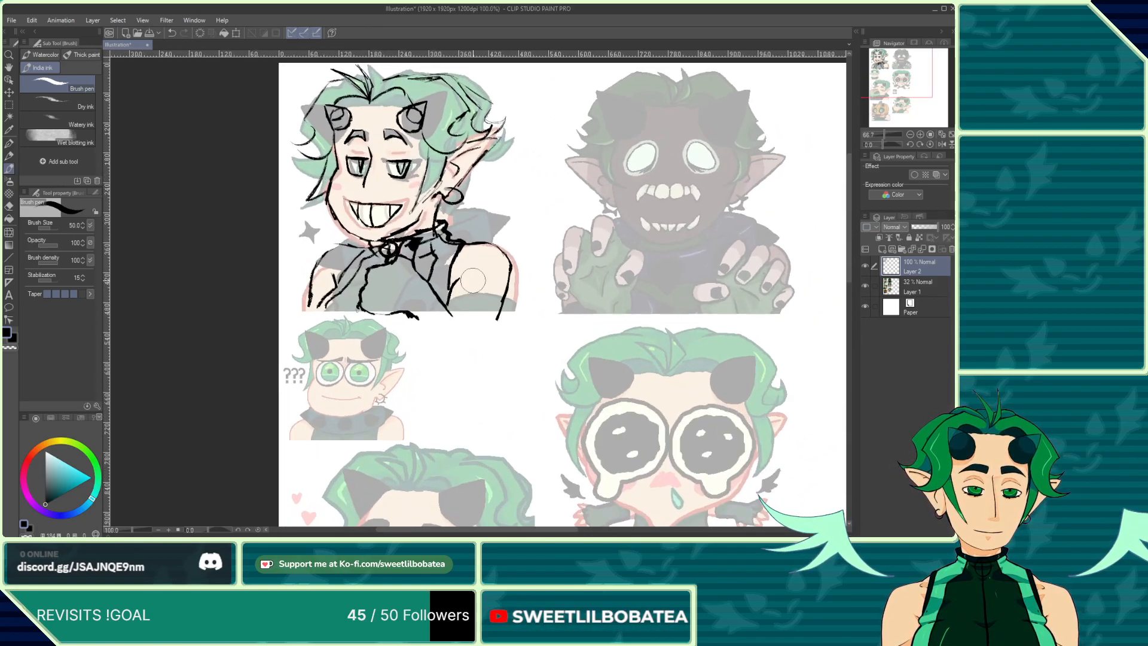
scroll(518, 318, "down", 4)
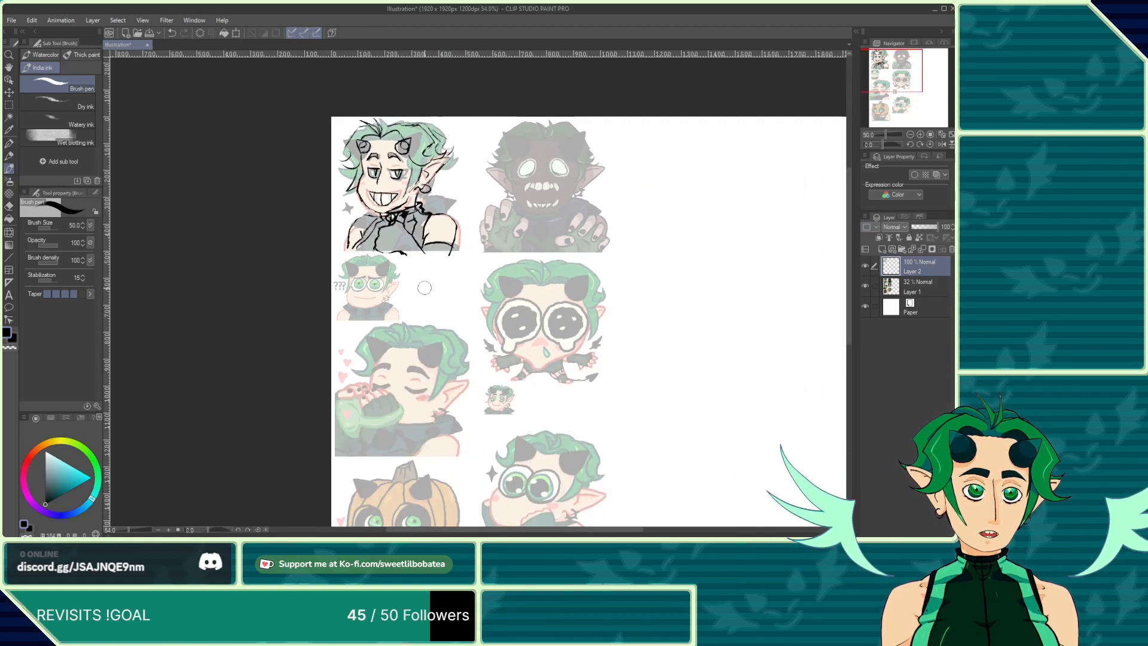
scroll(404, 281, "down", 1)
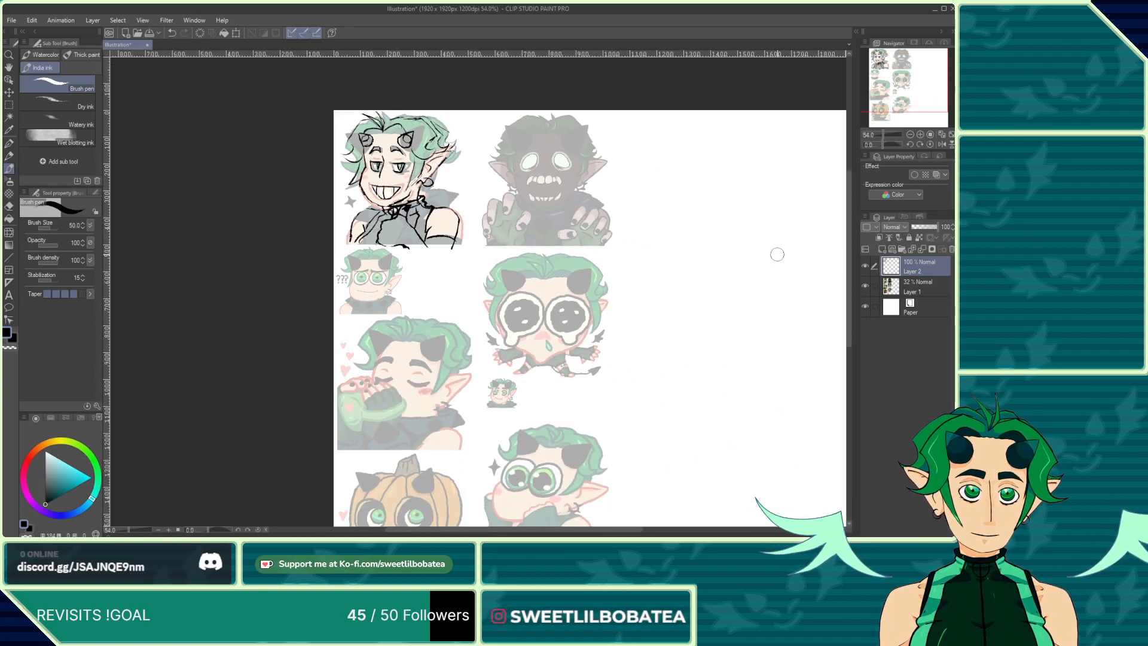
left_click(865, 265)
left_click(881, 250)
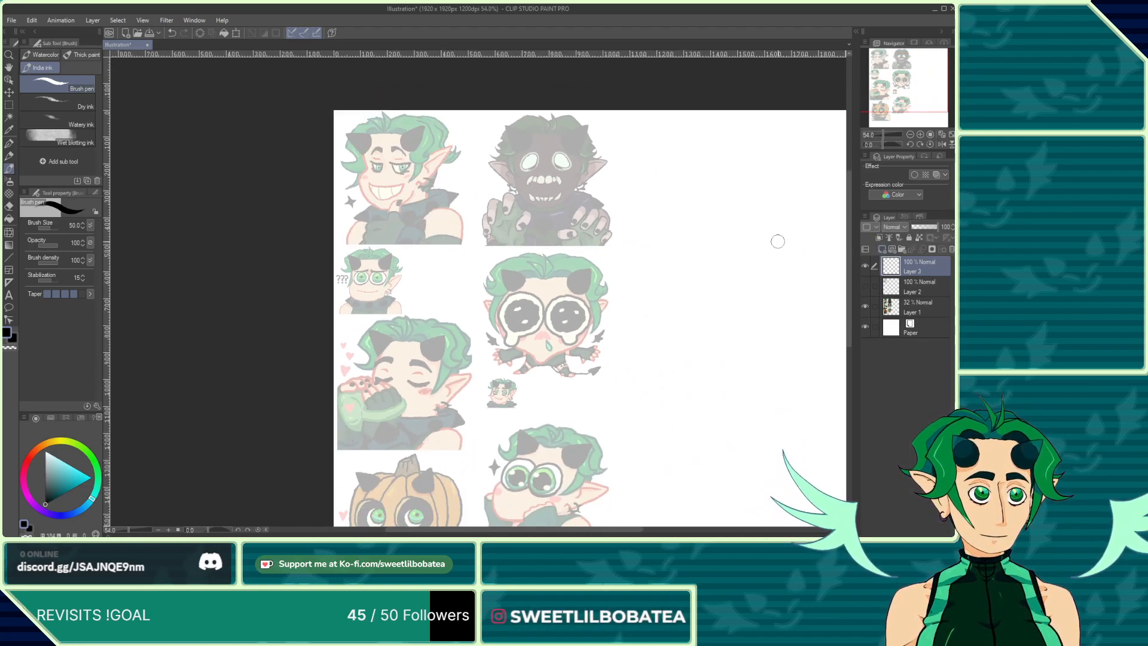
Step: Ink the first emote's jaw outline and the side of the neck below the ear with the pen
scroll(368, 131, "up", 4)
left_click(9, 144)
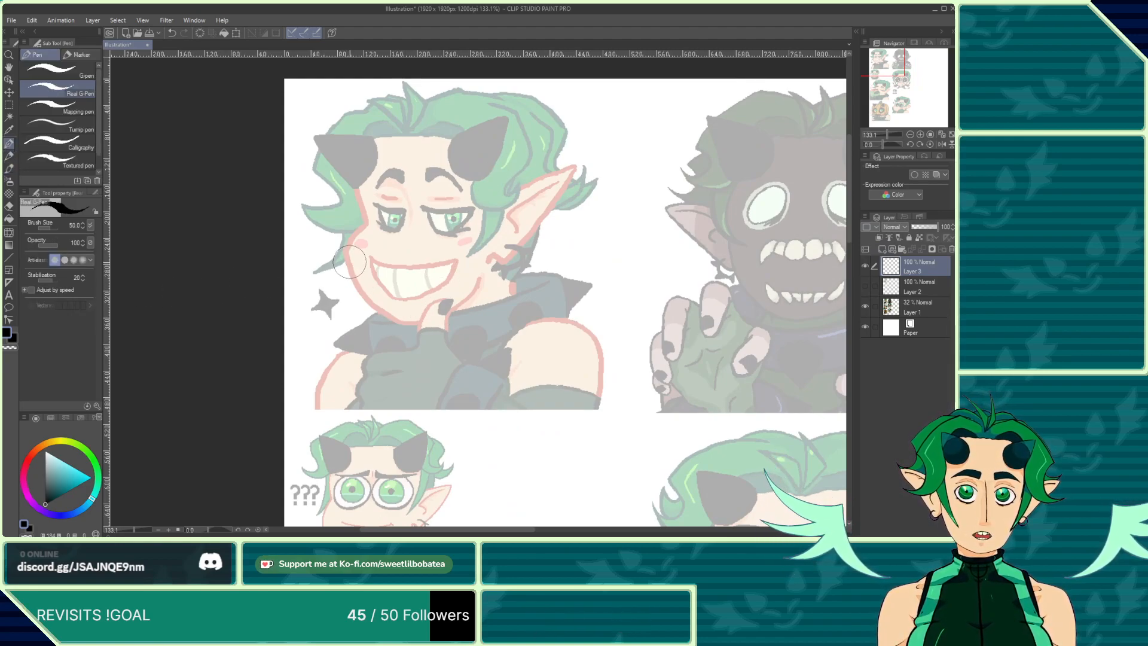
scroll(368, 204, "up", 2)
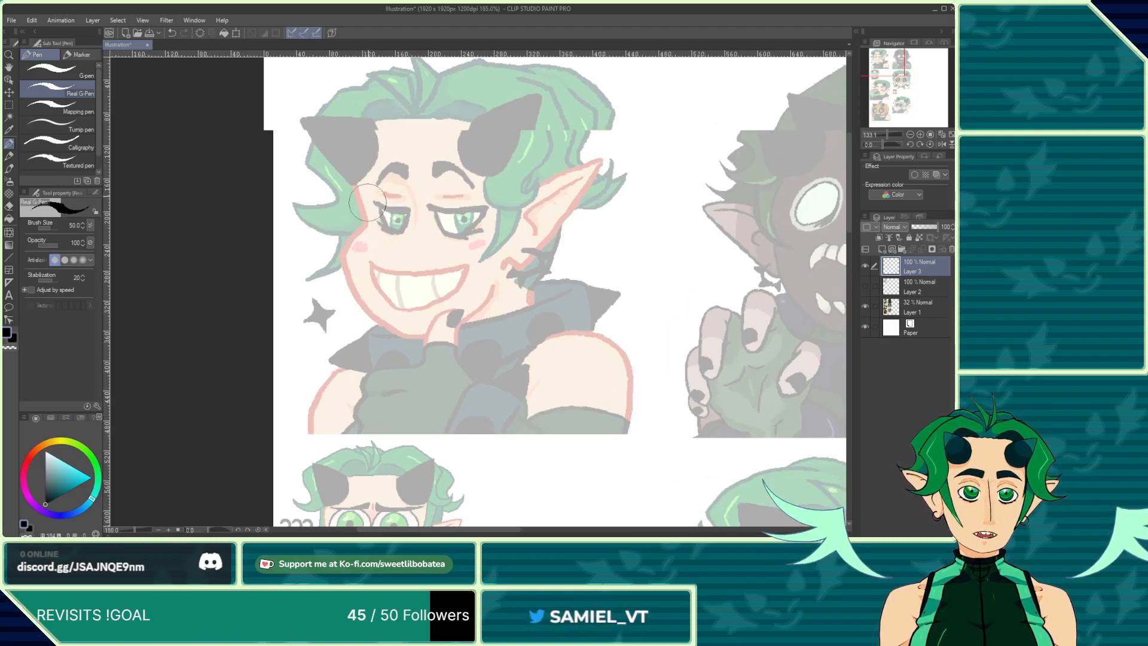
mouse_move(358, 204)
left_mouse_down()
mouse_move(357, 172)
mouse_move(362, 227)
mouse_move(366, 215)
mouse_move(355, 261)
mouse_move(369, 238)
mouse_move(324, 305)
mouse_move(345, 364)
mouse_move(391, 412)
mouse_move(453, 440)
mouse_move(498, 435)
mouse_move(547, 406)
mouse_move(586, 351)
mouse_move(645, 327)
mouse_move(633, 369)
mouse_move(638, 410)
left_mouse_up()
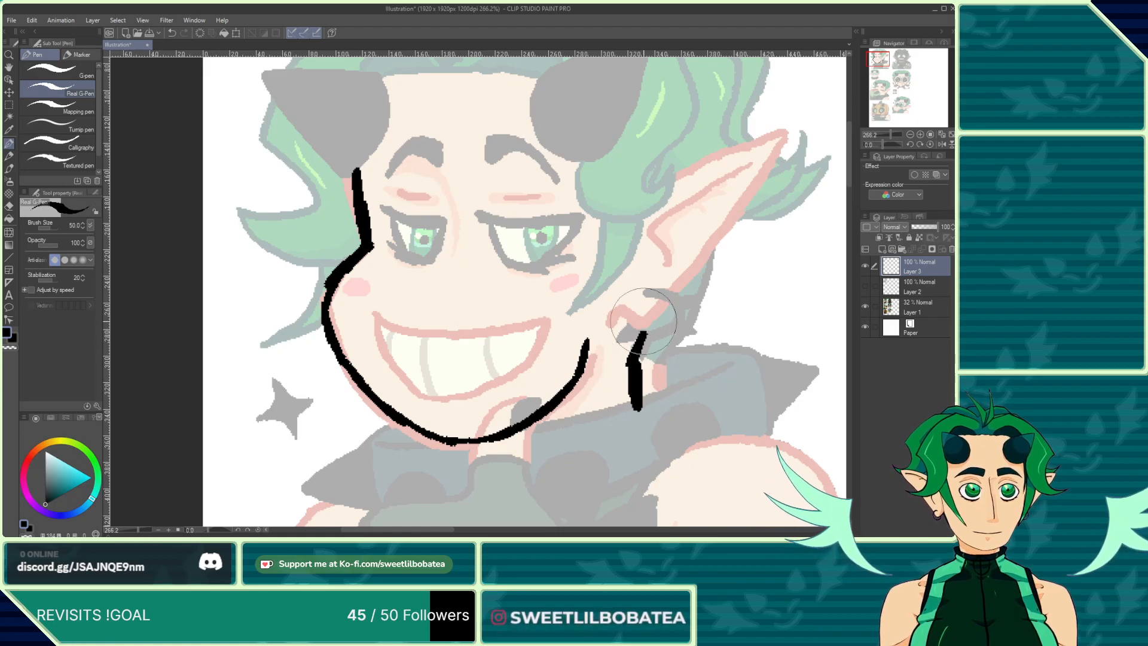
left_click_drag(651, 323, 629, 362)
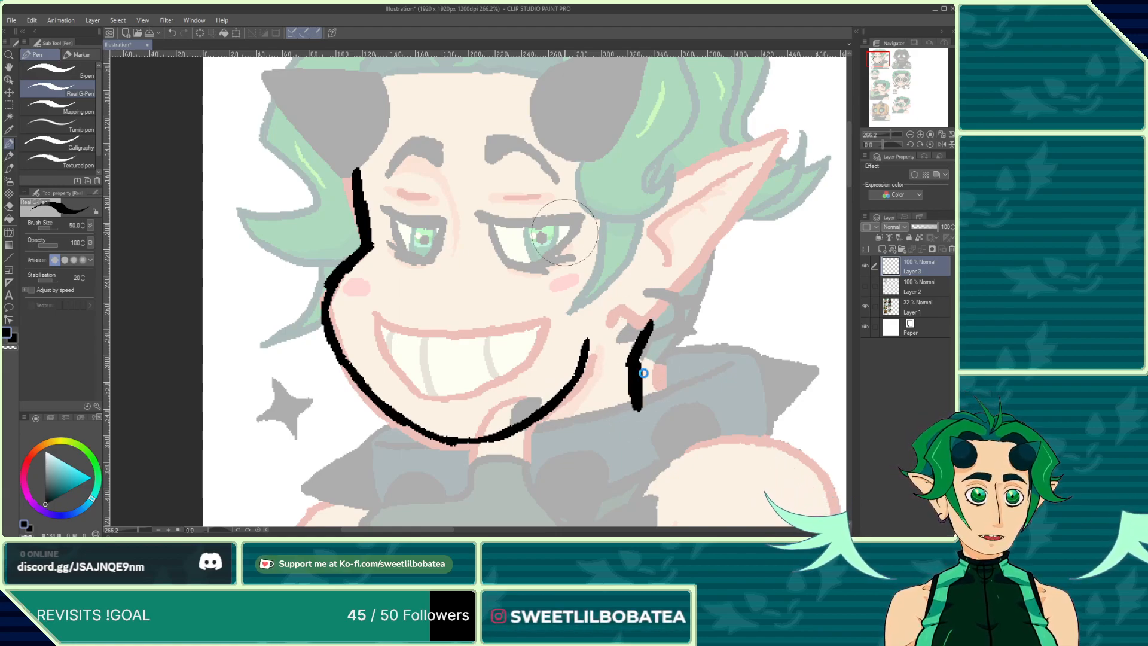
left_click_drag(637, 350, 663, 305)
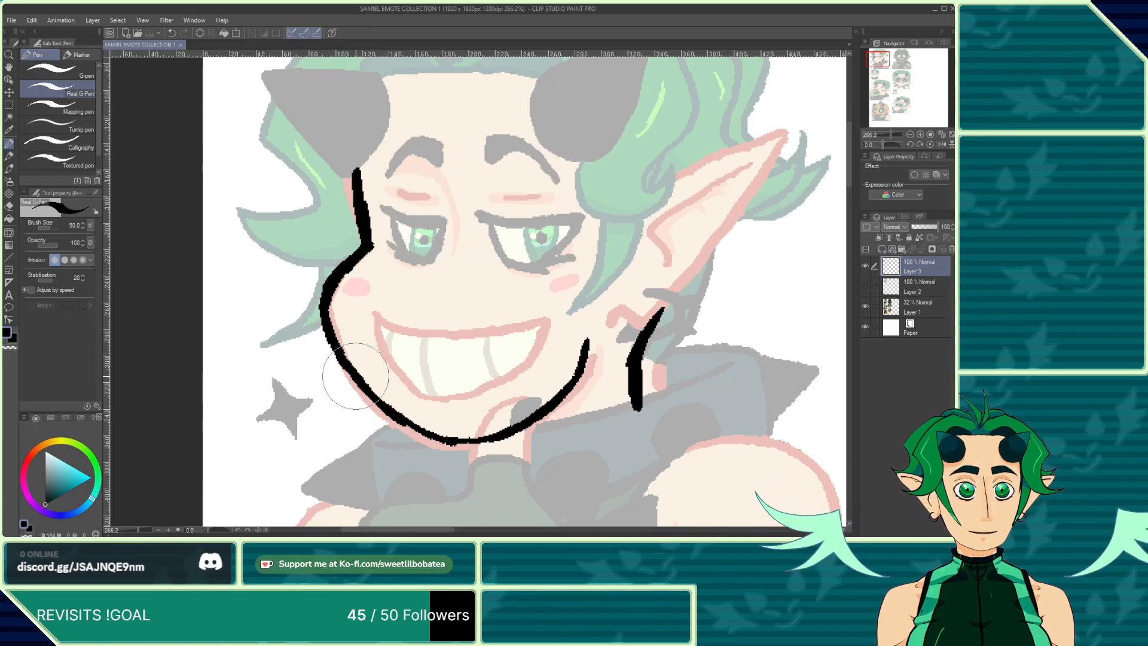
Step: Extend the neck line down to the shoulder and draw the collar line across the chest
scroll(337, 344, "down", 7)
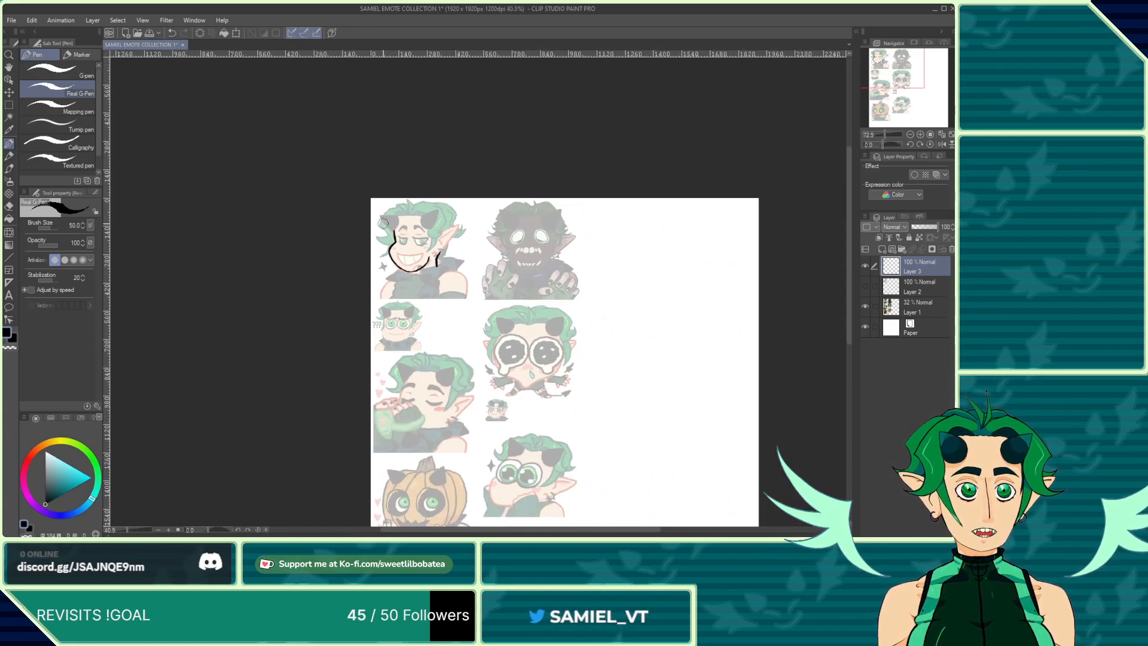
scroll(390, 261, "up", 5)
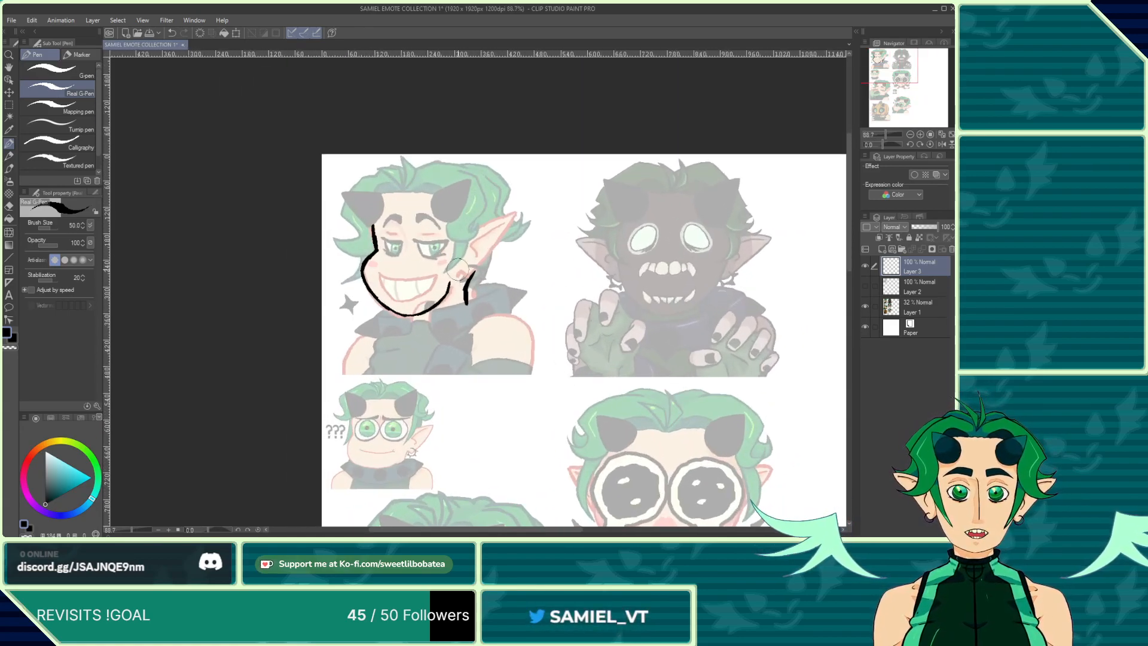
scroll(478, 326, "up", 5)
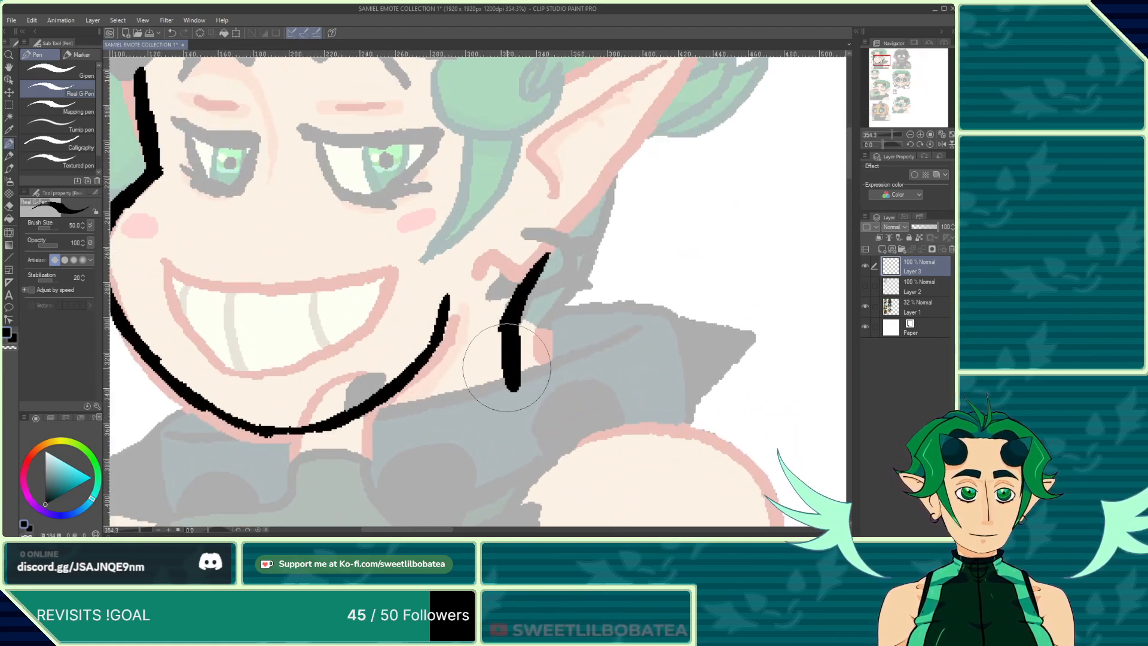
left_click_drag(512, 390, 552, 430)
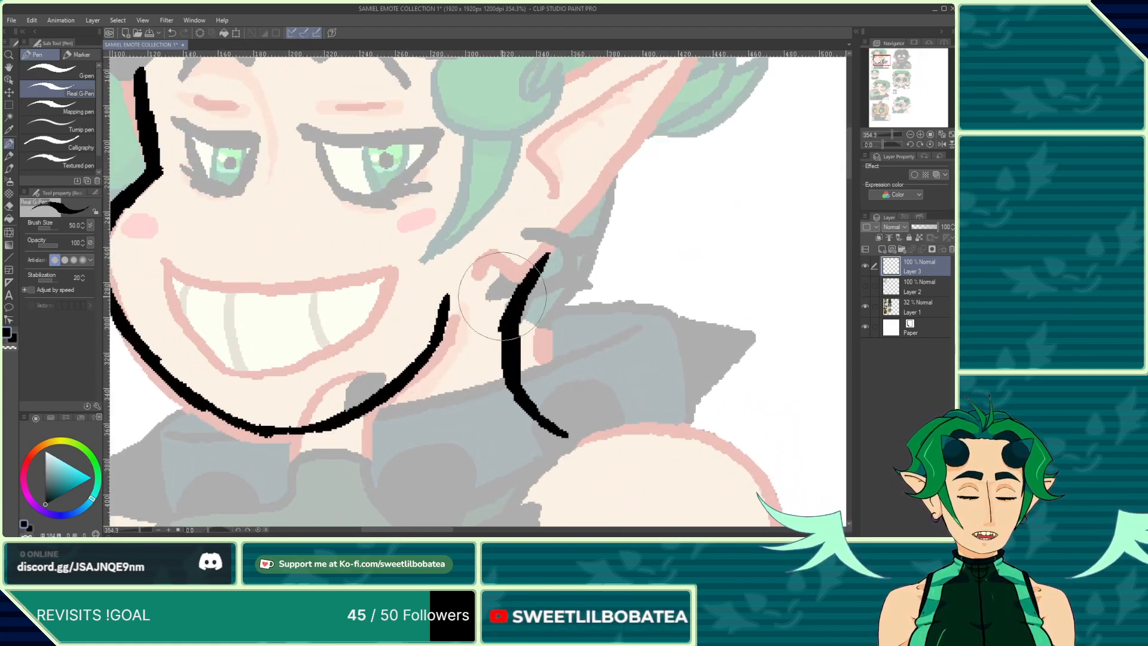
scroll(510, 275, "down", 5)
scroll(534, 344, "up", 3)
mouse_move(527, 339)
left_mouse_down()
mouse_move(568, 327)
mouse_move(641, 345)
mouse_move(660, 413)
left_mouse_up()
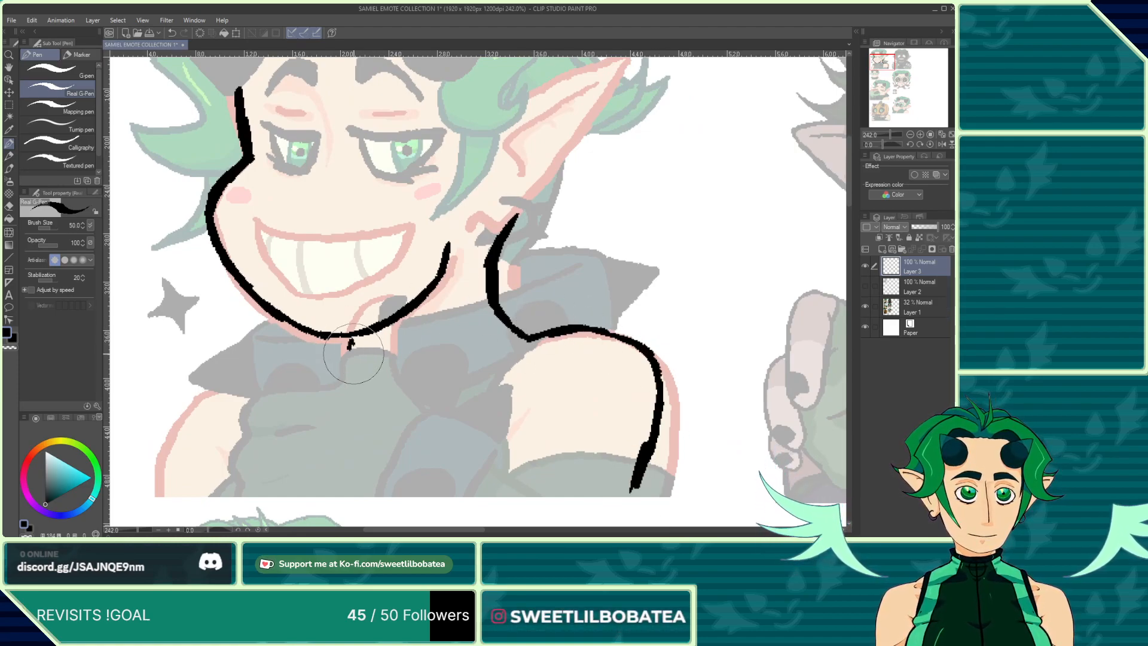
mouse_move(325, 365)
left_mouse_down()
mouse_move(260, 366)
mouse_move(200, 418)
mouse_move(183, 490)
left_mouse_up()
scroll(361, 372, "down", 1)
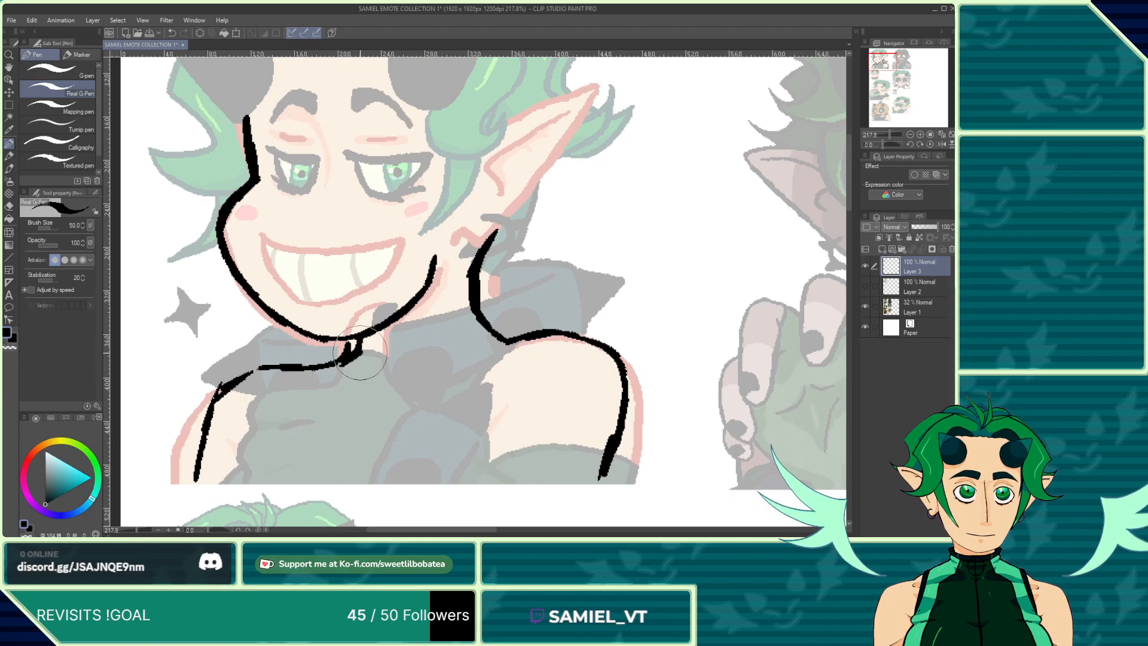
Step: Erase stray ink where the collar line meets the neck using the Snap eraser
left_click(13, 208)
scroll(350, 360, "up", 2)
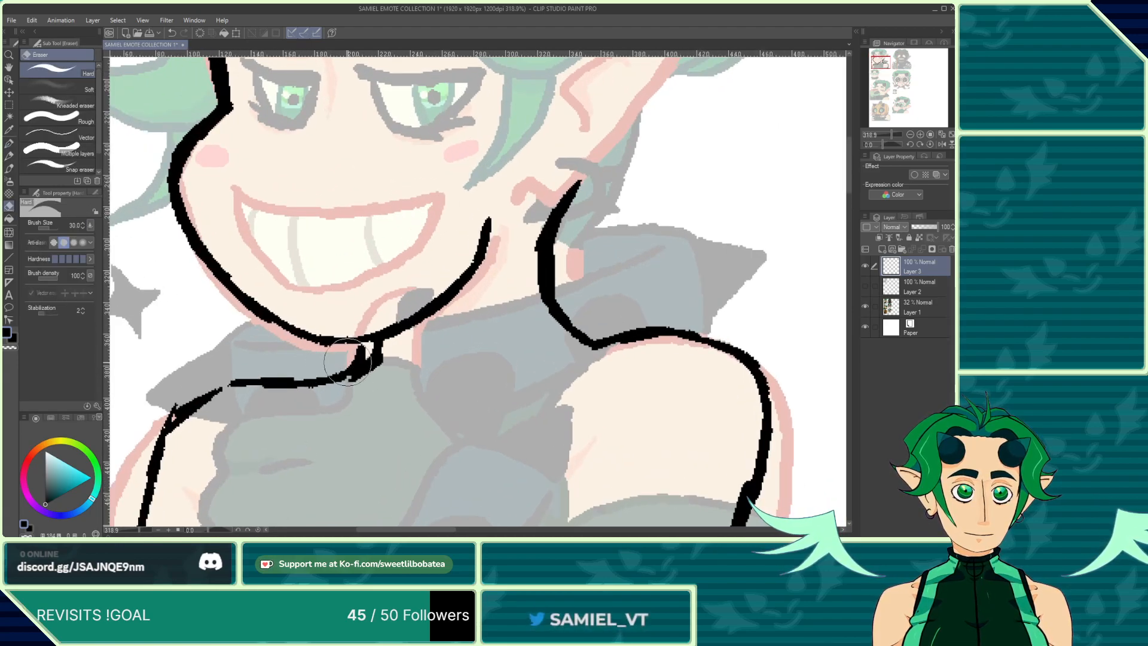
left_click_drag(347, 361, 351, 358)
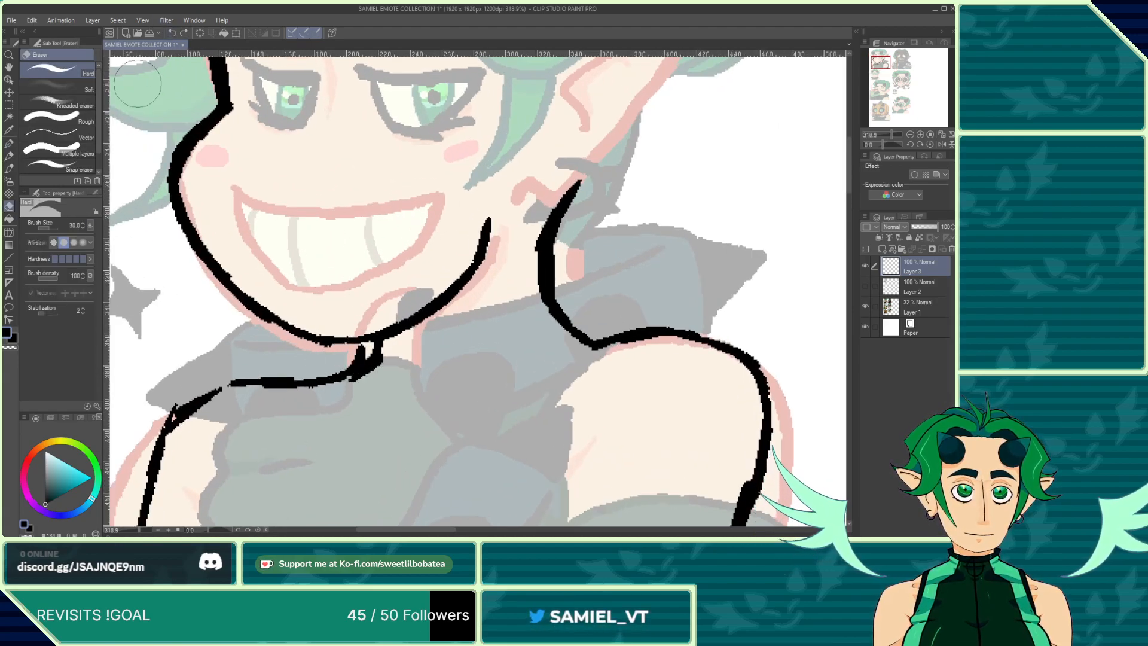
scroll(52, 151, "down", 2)
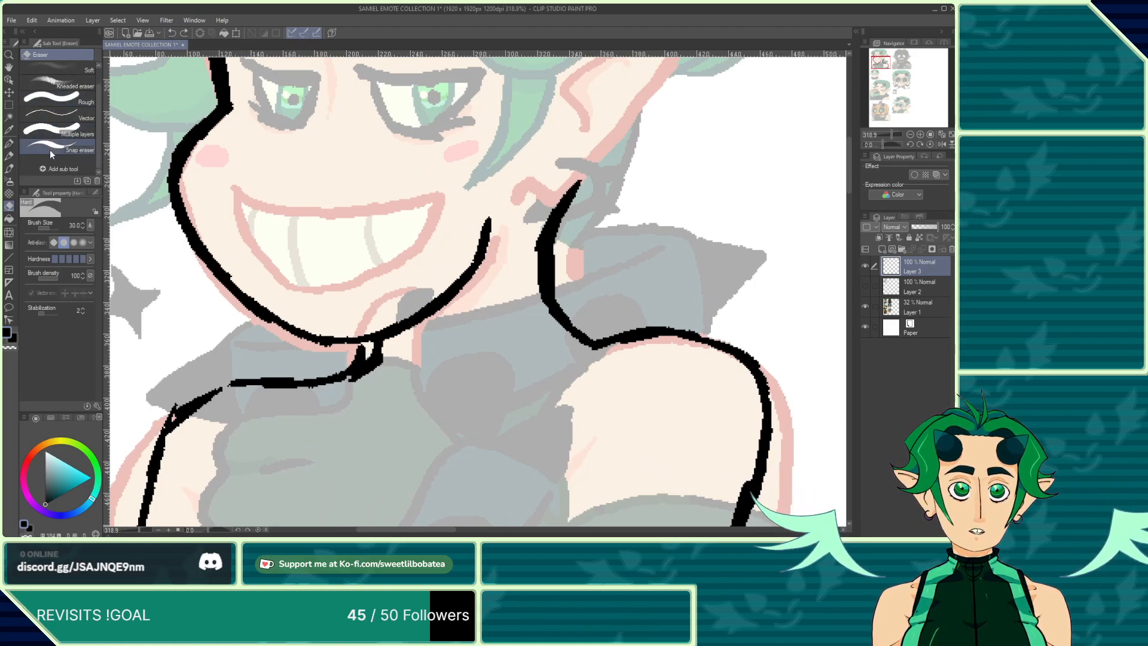
left_click(51, 148)
scroll(53, 134, "up", 2)
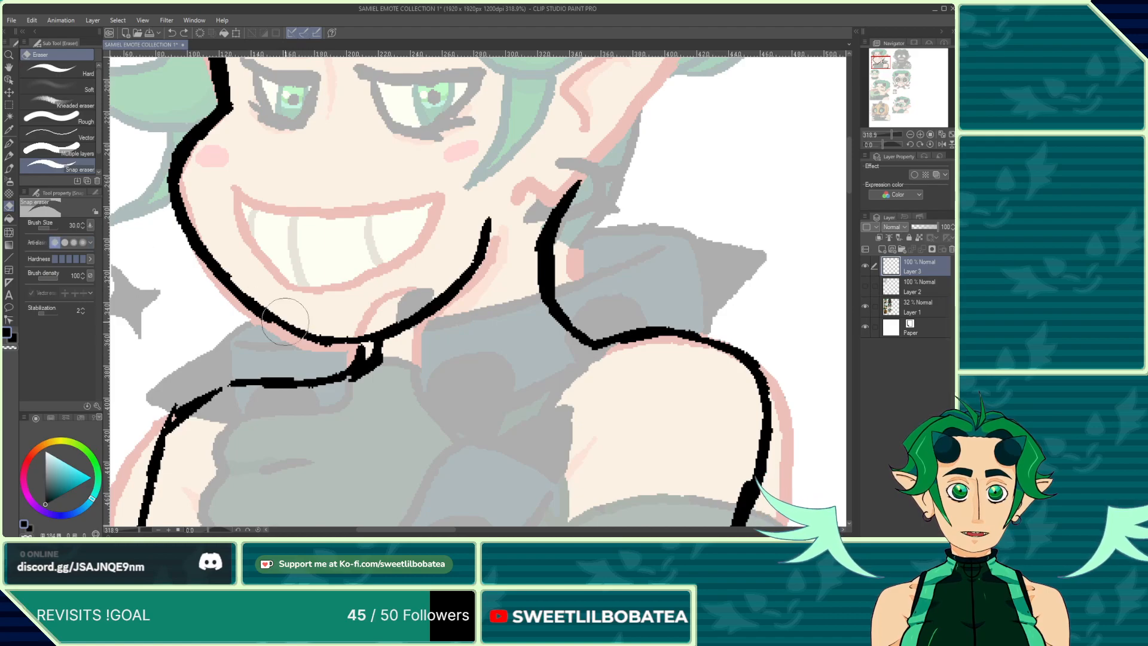
left_click_drag(339, 365, 366, 342)
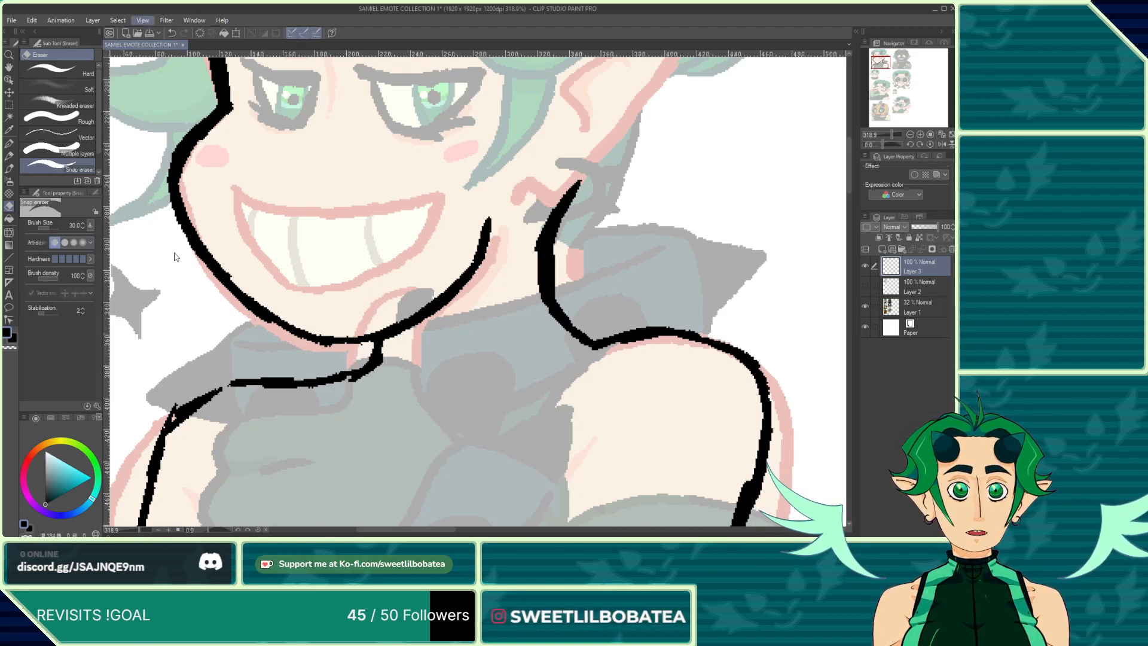
left_click_drag(212, 390, 203, 396)
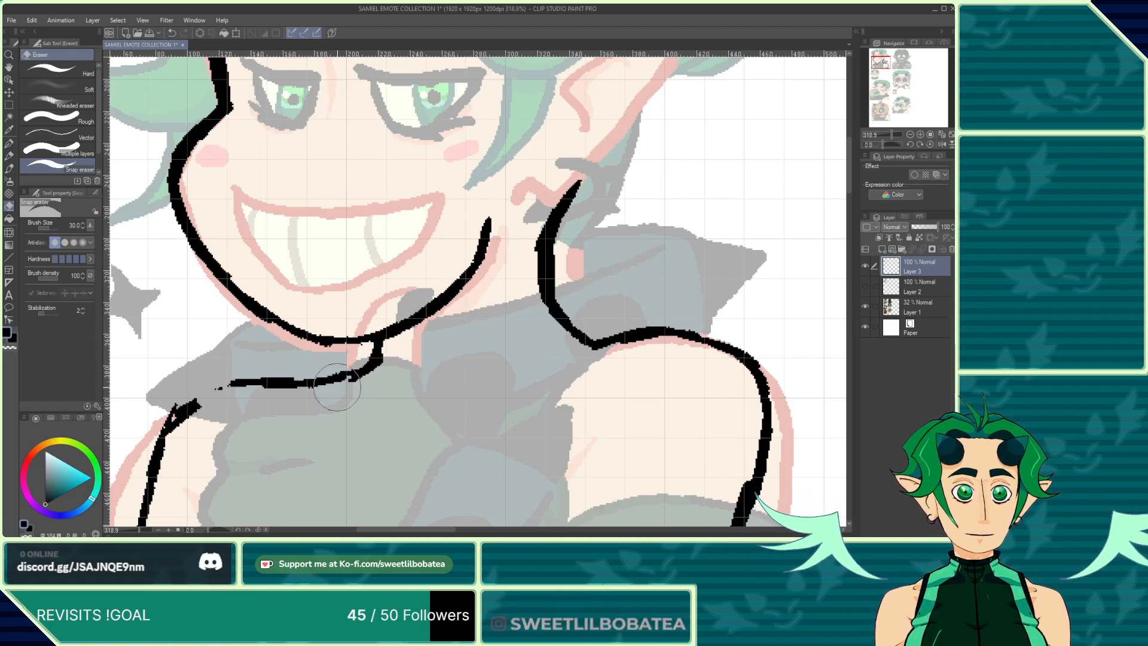
Step: Hide the grid and erase a small stray mark near the top of the neck line
left_click(171, 32)
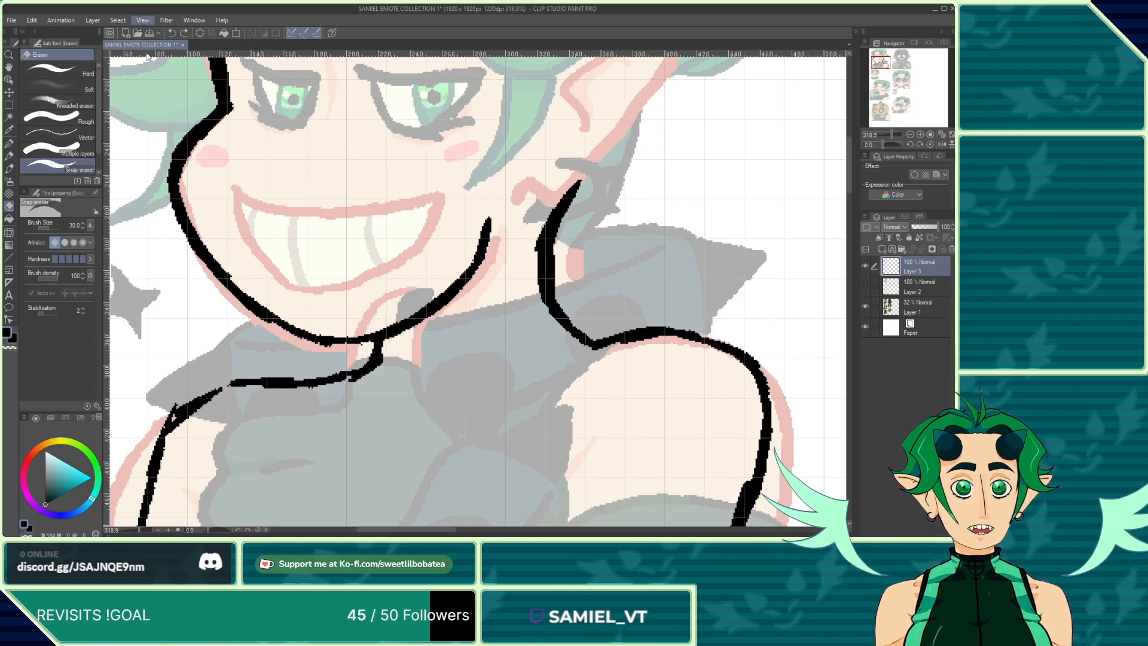
left_click(176, 231)
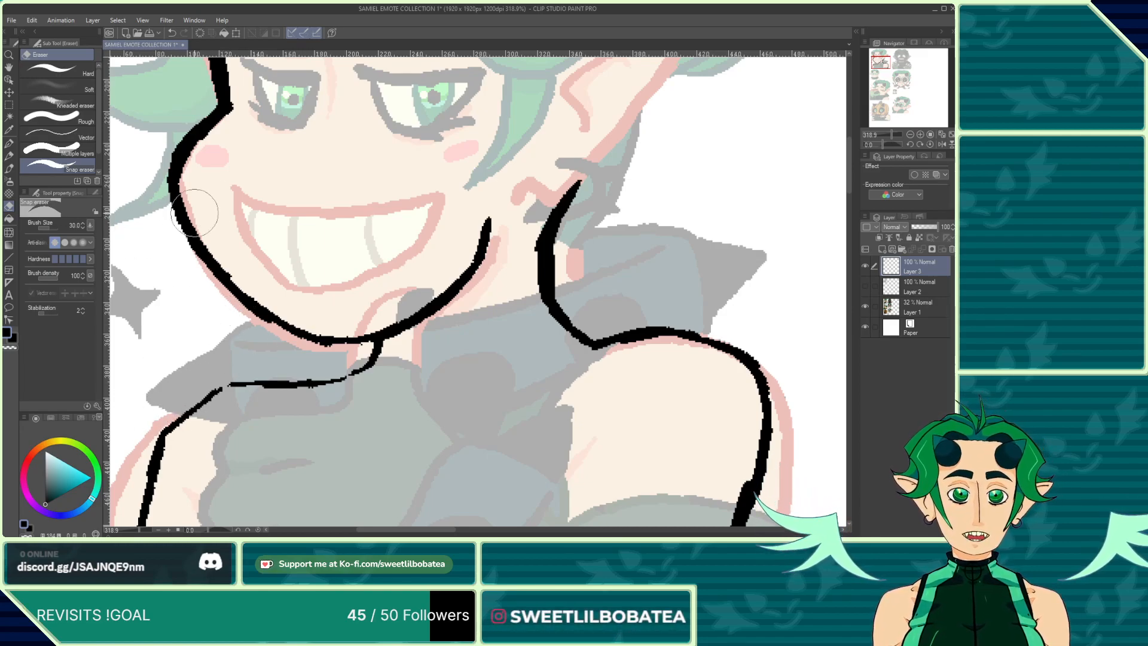
scroll(317, 269, "down", 1)
scroll(318, 268, "down", 5)
scroll(408, 305, "up", 4)
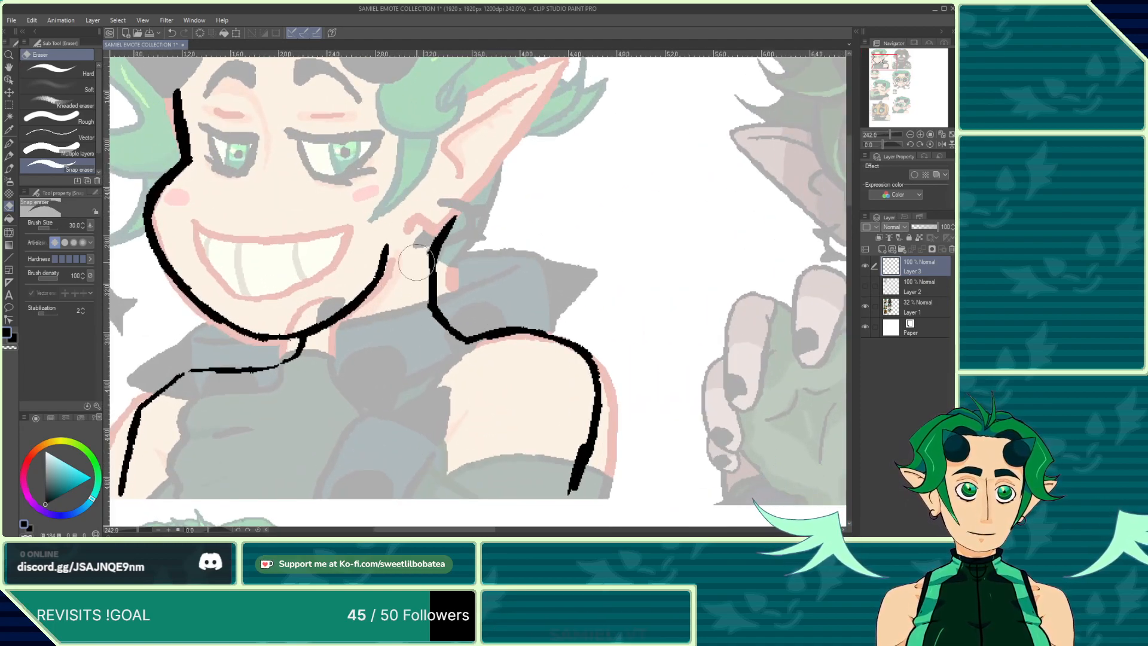
left_click_drag(416, 263, 414, 274)
scroll(397, 359, "down", 3)
scroll(245, 318, "up", 4)
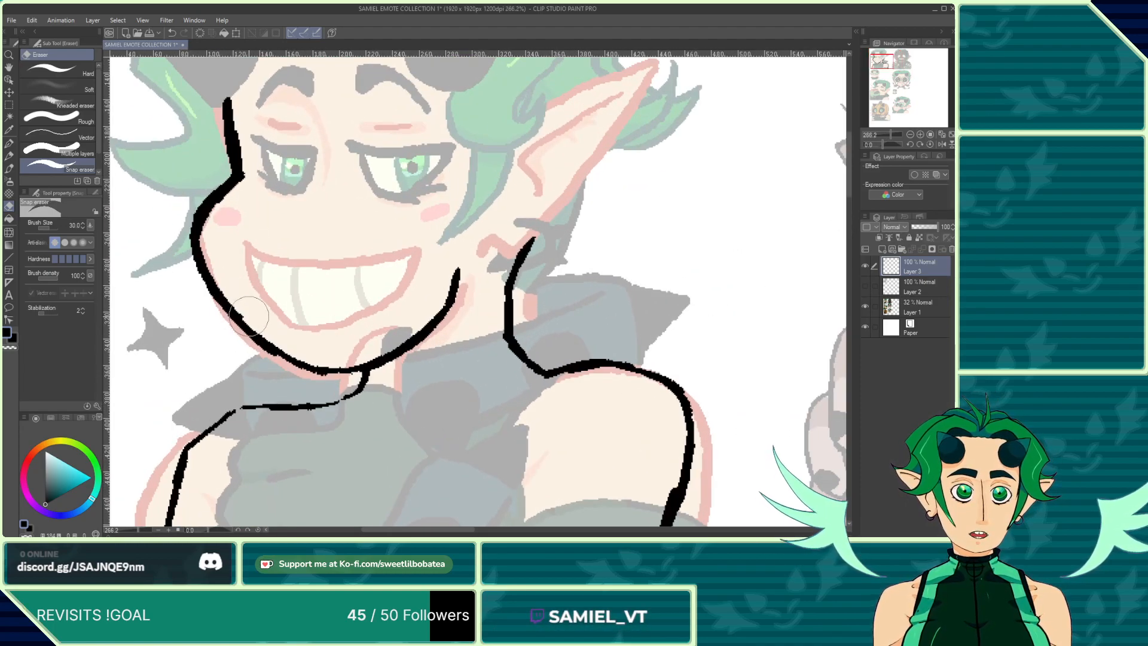
Step: Switch back to the pen and ink both horn outlines plus the ring inside the right horn
left_click(9, 143)
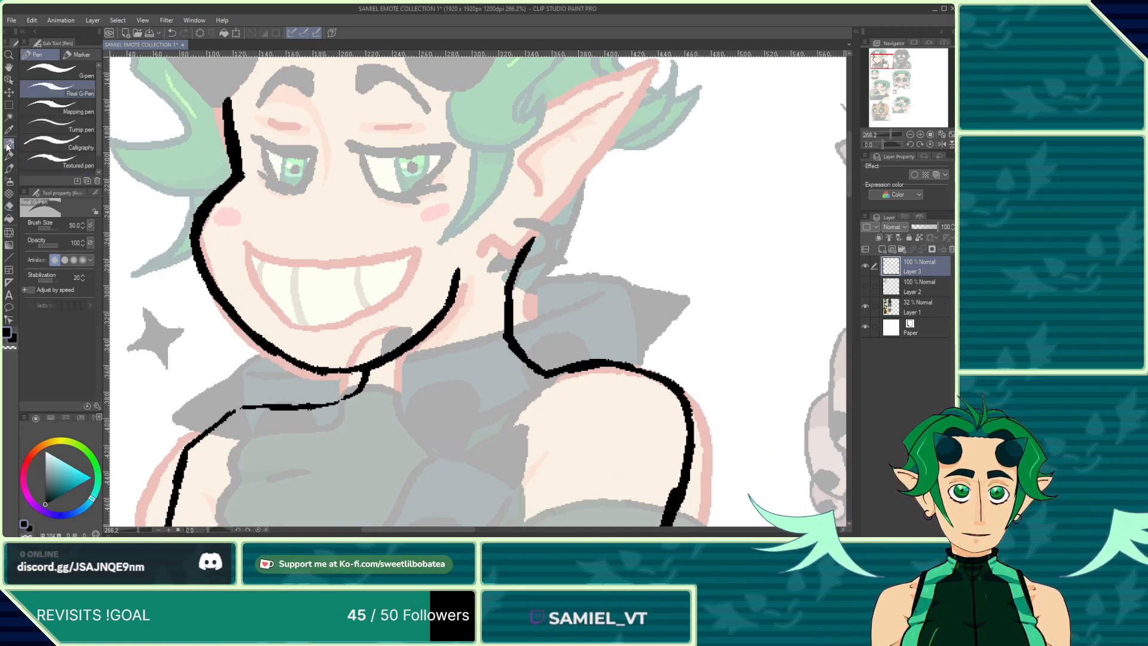
scroll(322, 251, "down", 4)
scroll(318, 226, "up", 3)
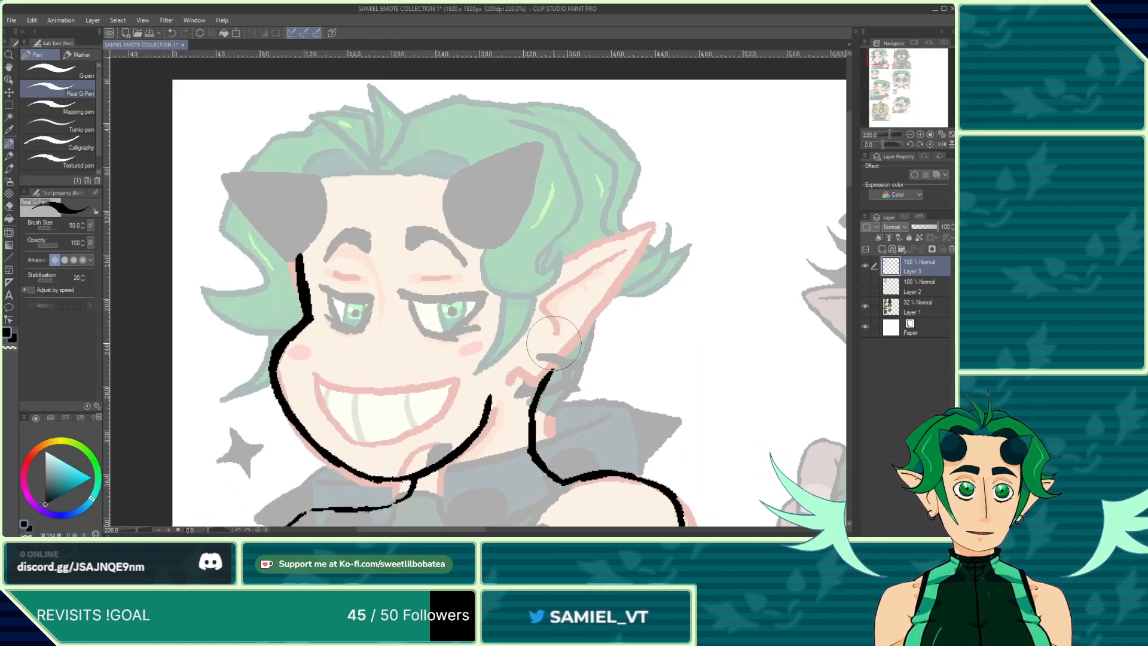
scroll(516, 266, "up", 4)
scroll(463, 326, "down", 5)
scroll(281, 207, "up", 5)
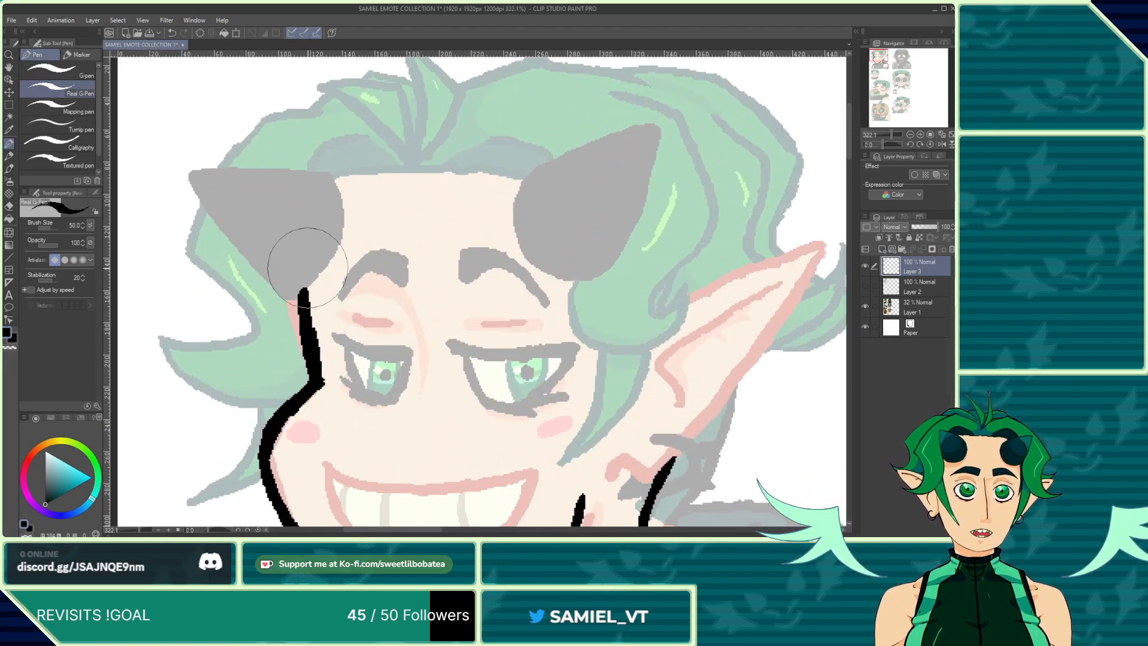
mouse_move(301, 279)
left_mouse_down()
mouse_move(351, 253)
mouse_move(348, 186)
mouse_move(315, 173)
mouse_move(332, 172)
mouse_move(279, 179)
mouse_move(273, 243)
mouse_move(239, 181)
left_mouse_up()
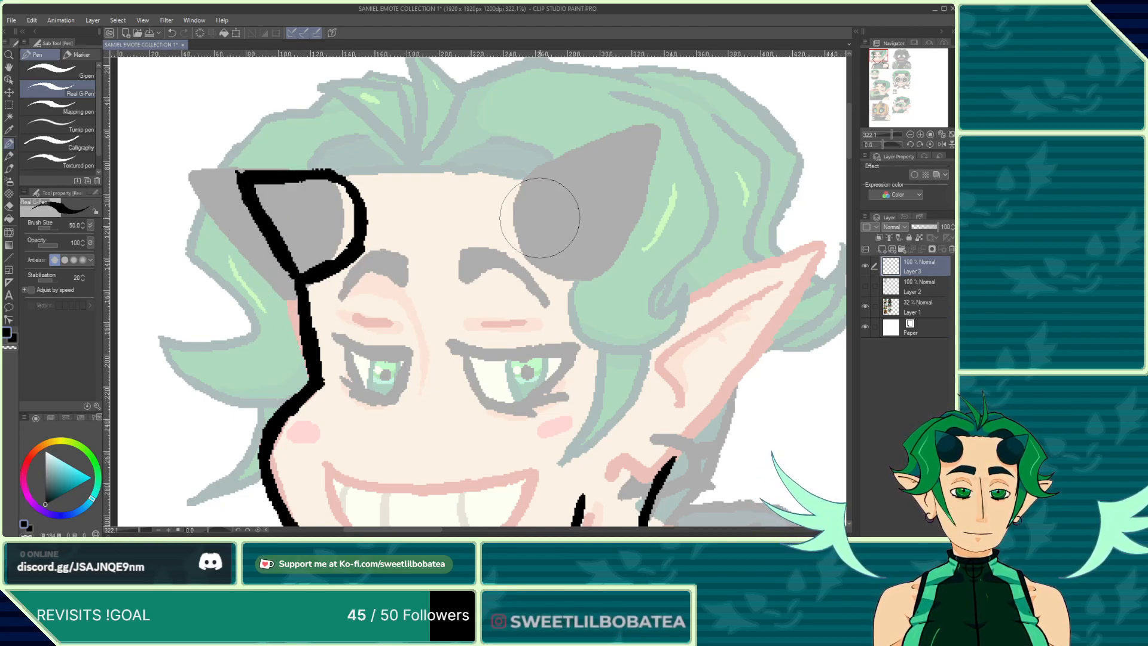
mouse_move(551, 181)
left_mouse_down()
mouse_move(521, 236)
mouse_move(544, 266)
mouse_move(587, 262)
mouse_move(620, 210)
mouse_move(603, 249)
mouse_move(637, 164)
left_mouse_up()
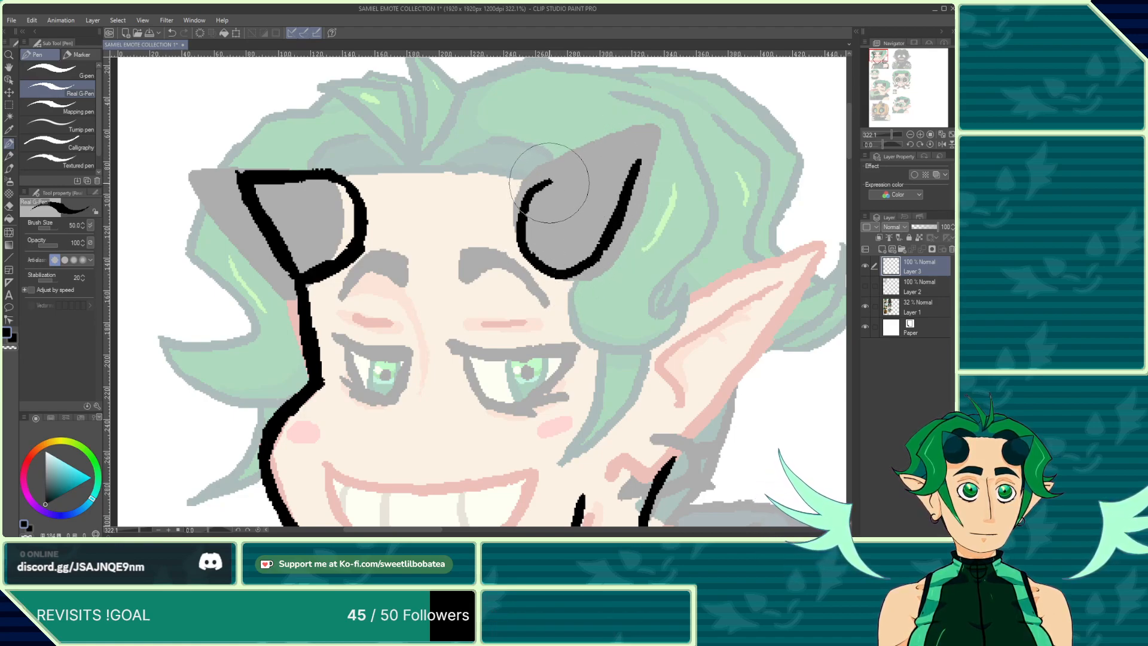
mouse_move(541, 185)
left_mouse_down()
mouse_move(626, 164)
mouse_move(597, 169)
mouse_move(552, 223)
mouse_move(601, 236)
mouse_move(579, 181)
left_mouse_up()
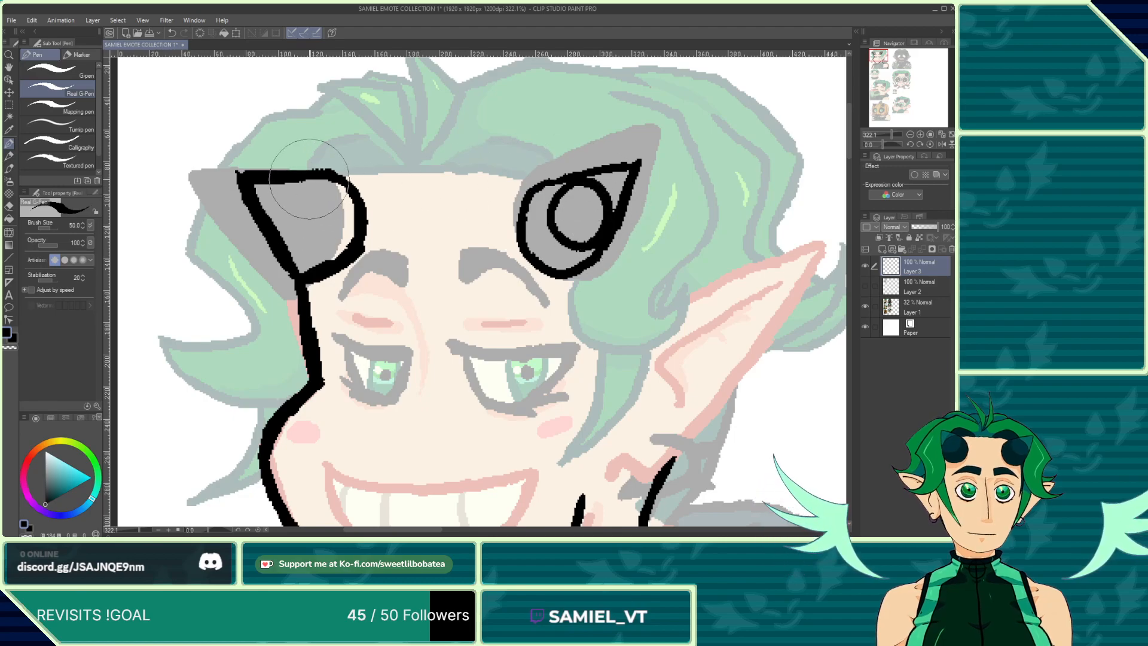
Step: Draw the ring inside the left horn, undoing and redrawing the first attempt
mouse_move(310, 179)
left_mouse_down()
mouse_move(326, 198)
mouse_move(283, 239)
mouse_move(275, 204)
mouse_move(306, 184)
mouse_move(289, 195)
mouse_move(281, 239)
left_mouse_up()
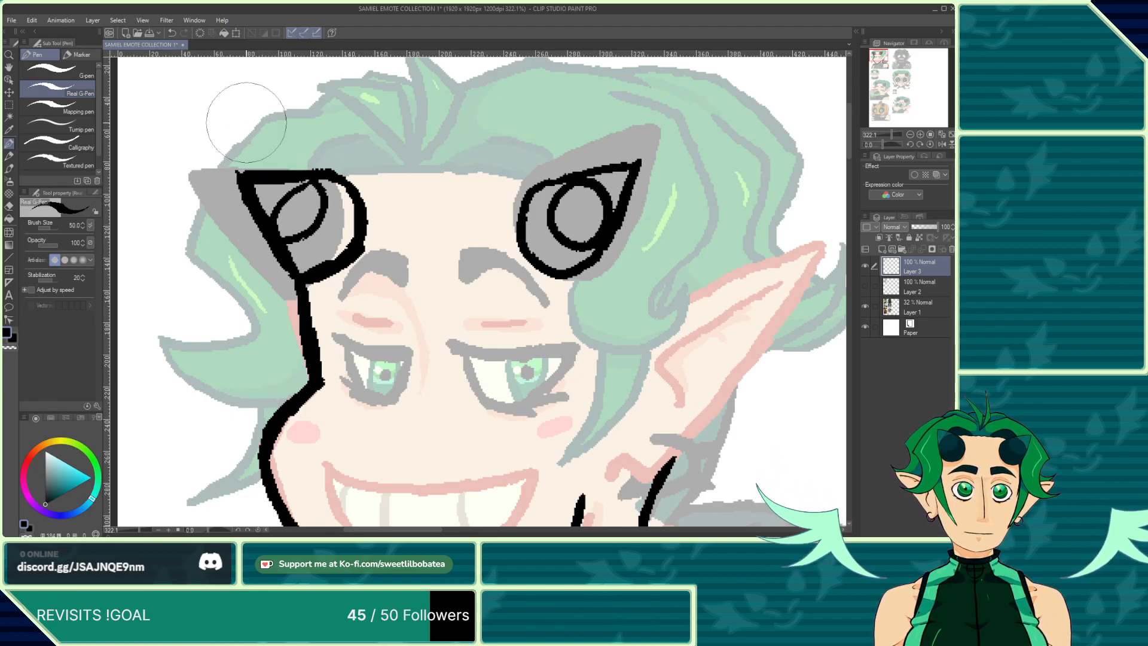
key("ctrl+z")
mouse_move(293, 182)
left_mouse_down()
mouse_move(277, 208)
mouse_move(282, 239)
left_mouse_up()
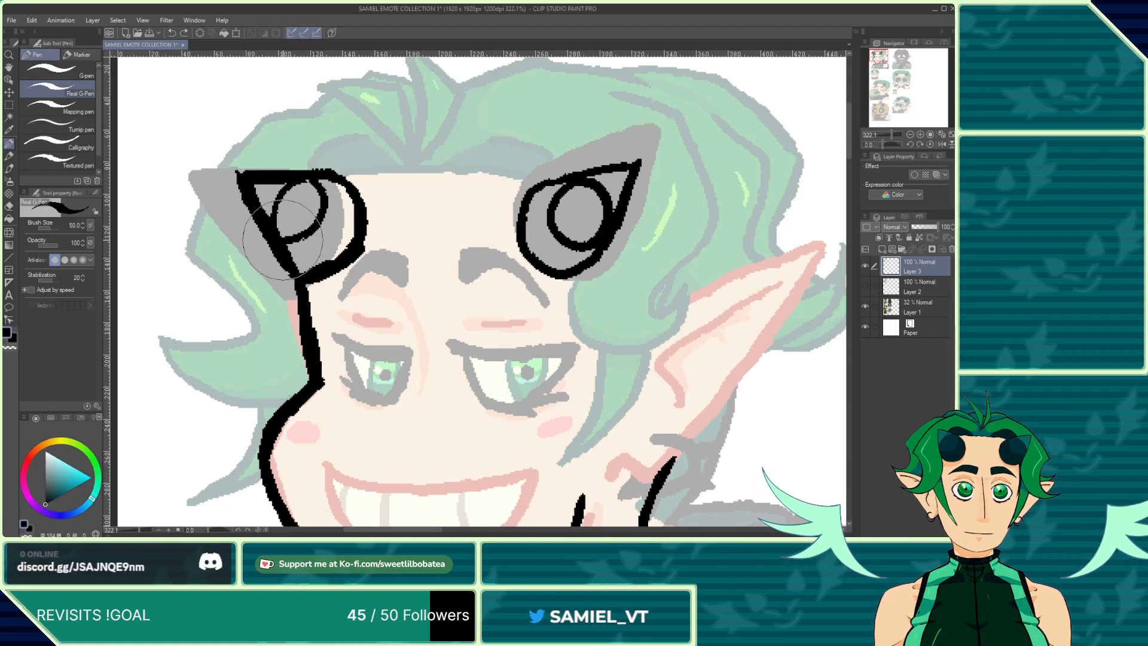
Step: Erase the stray ink at the left horn's outer tip and return to the pen
scroll(303, 169, "down", 4)
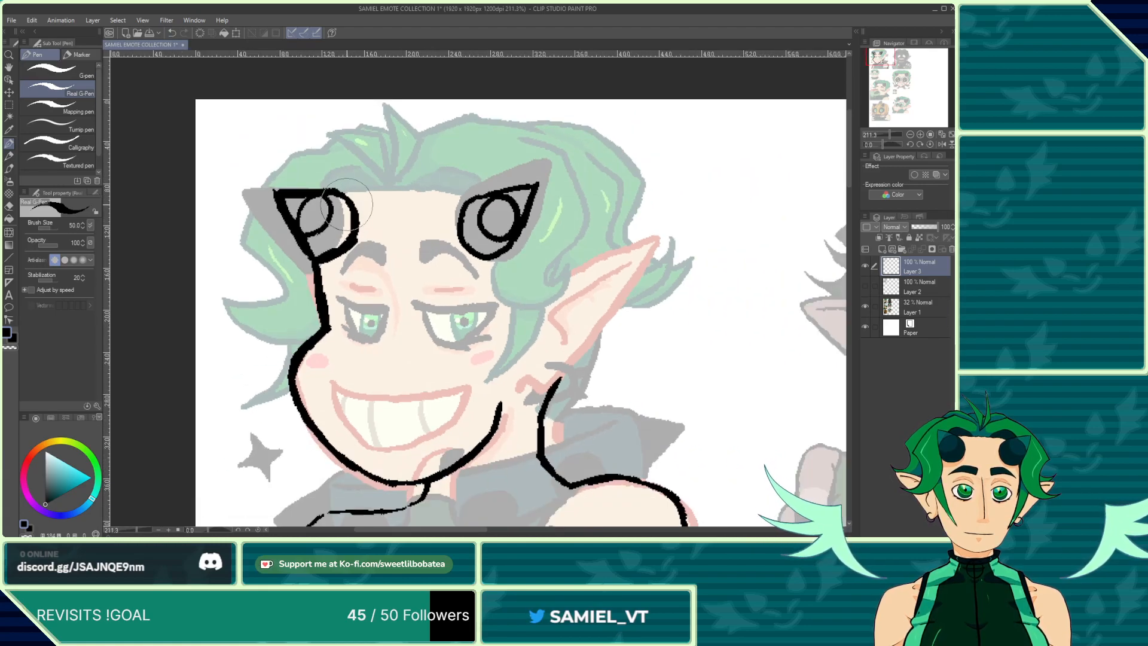
scroll(377, 170, "up", 2)
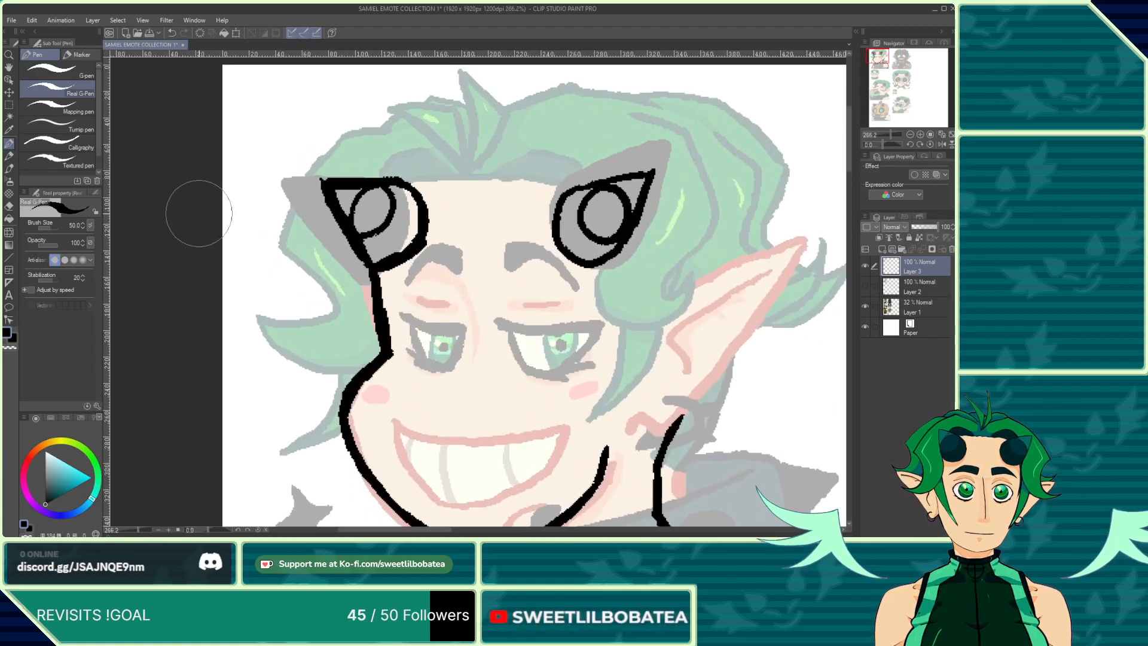
key("e")
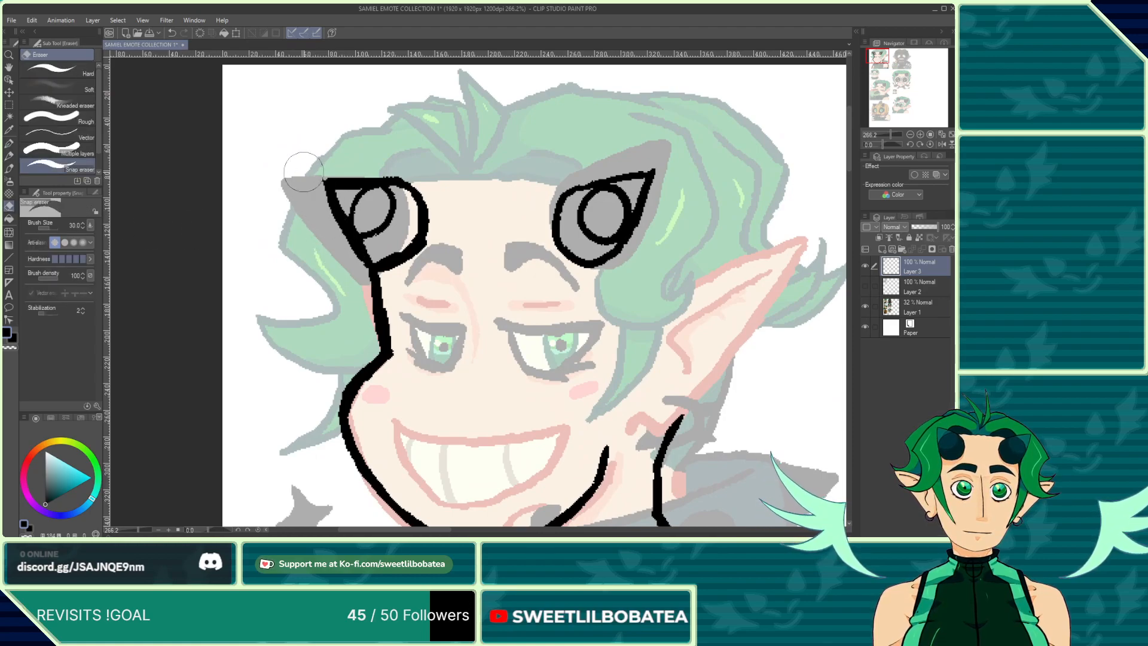
left_click_drag(312, 180, 341, 242)
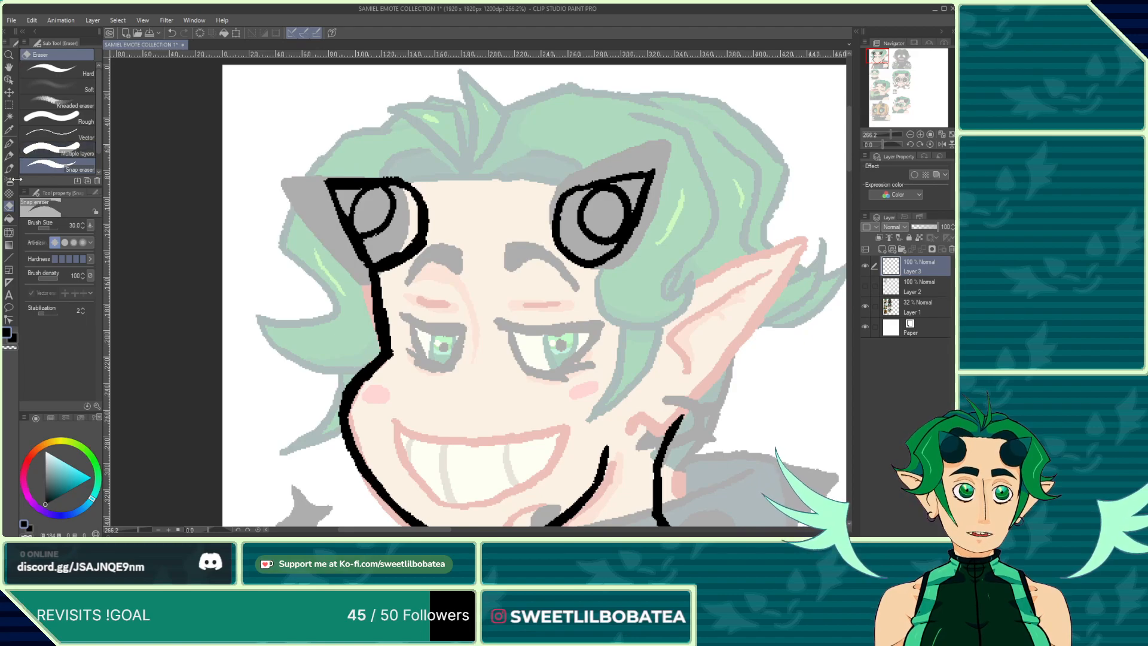
left_click(10, 148)
scroll(488, 192, "down", 4)
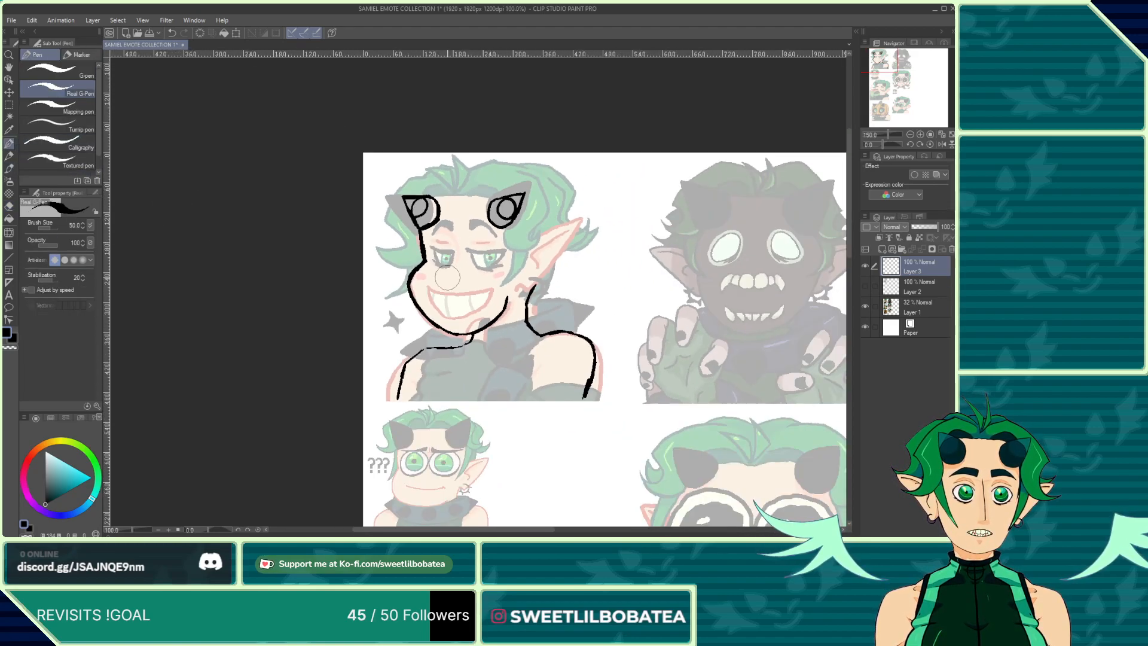
scroll(486, 230, "up", 2)
scroll(486, 229, "up", 2)
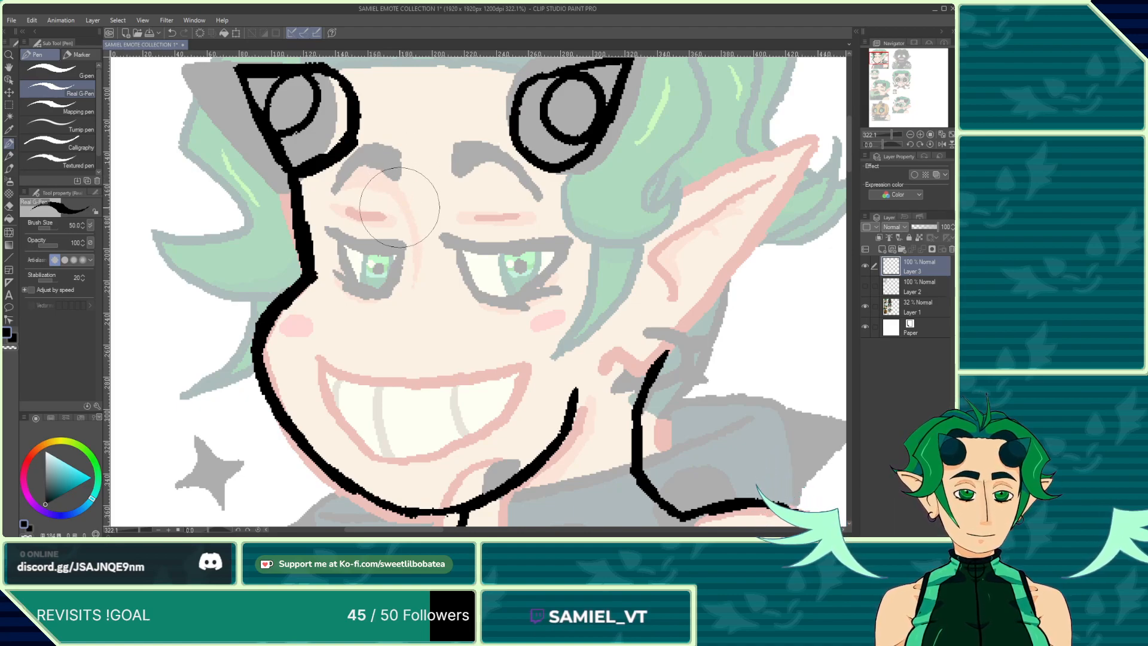
Step: Ink the long nose line running down between the eyes
left_click_drag(414, 228, 399, 189)
left_click_drag(418, 236, 390, 320)
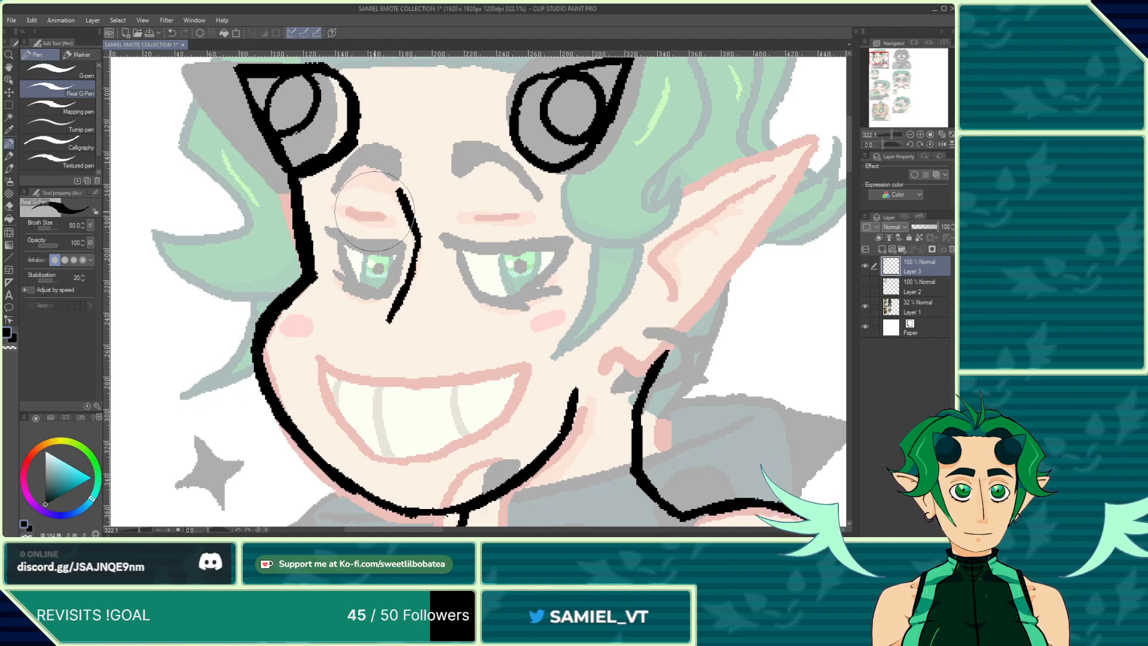
scroll(371, 179, "down", 2)
scroll(424, 308, "up", 1)
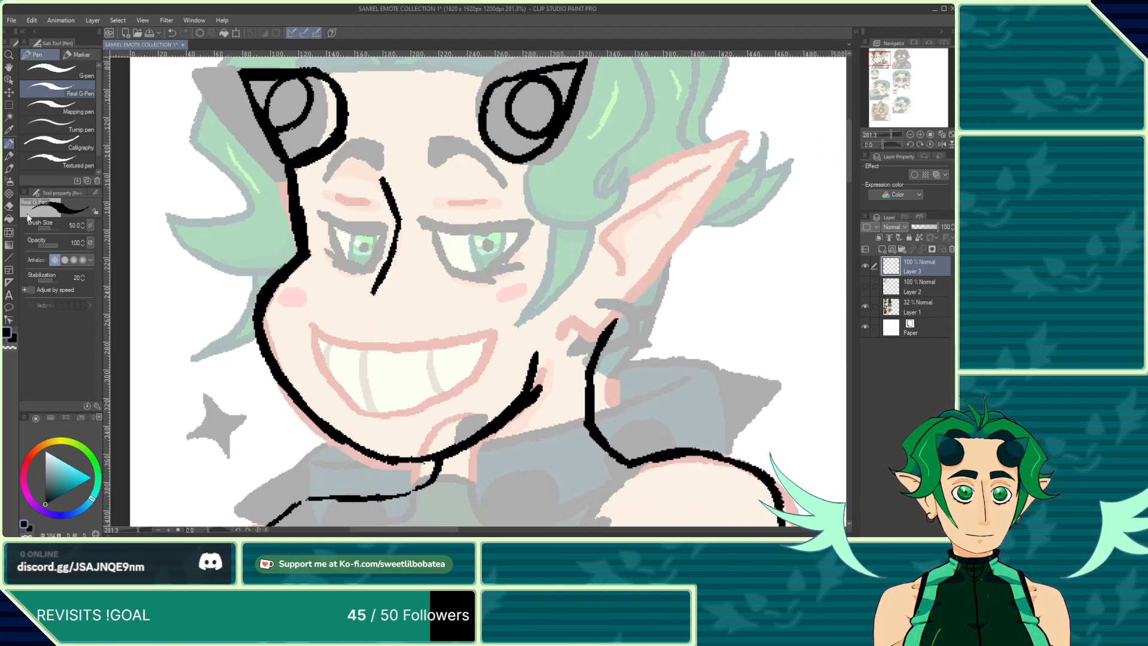
key("e")
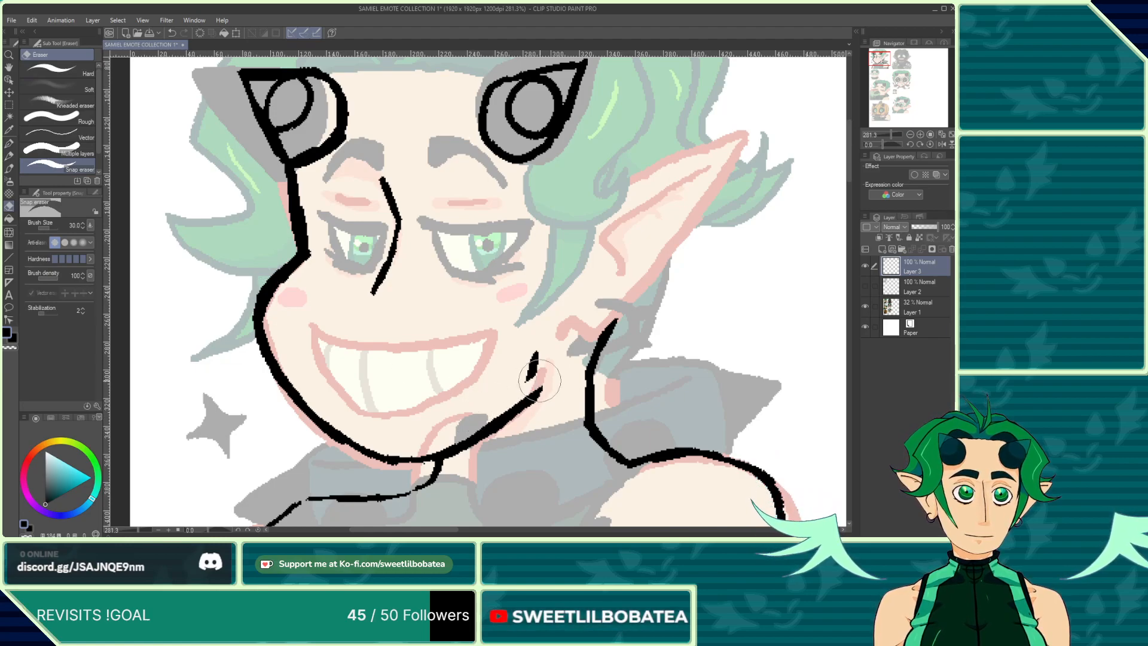
left_click(8, 174)
scroll(335, 317, "up", 3)
mouse_move(288, 333)
left_mouse_down()
mouse_move(414, 346)
mouse_move(535, 331)
left_mouse_up()
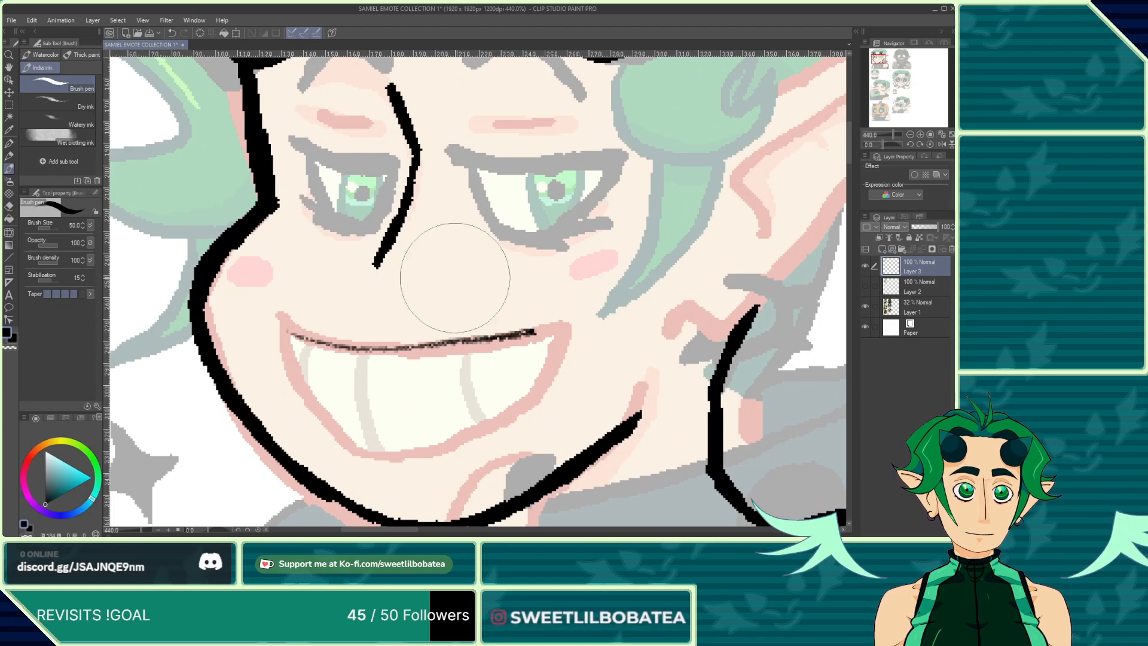
left_click(172, 33)
left_click(9, 144)
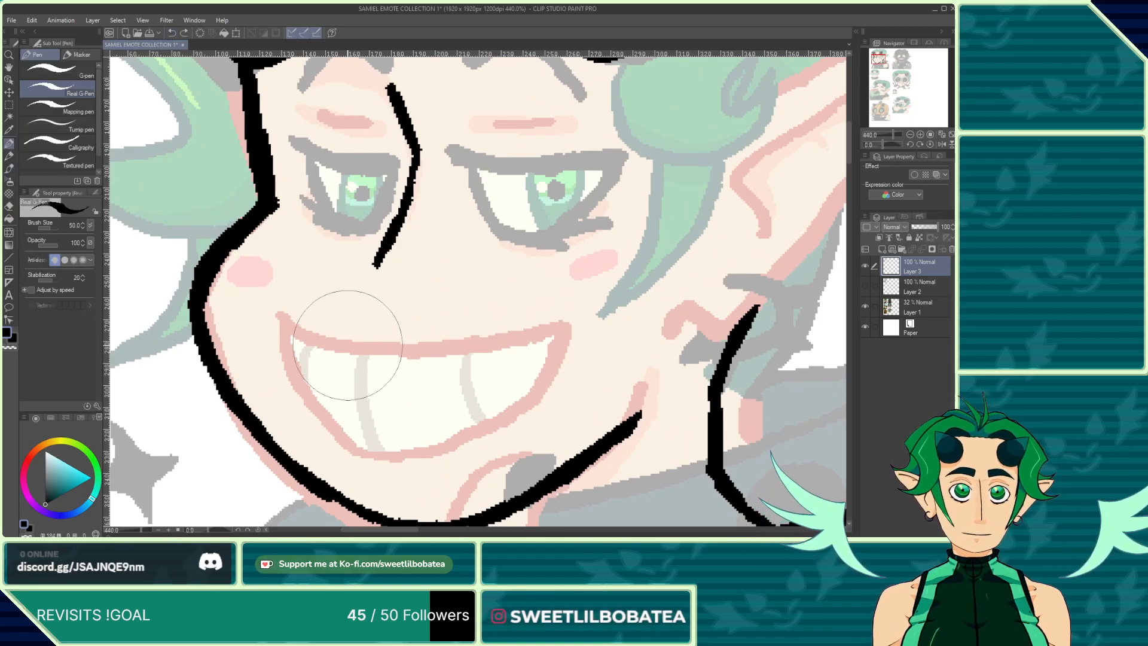
Step: Ink the open grin's outline and two tooth lines, undoing and redrawing the lower lip curve
mouse_move(290, 335)
left_mouse_down()
mouse_move(445, 338)
mouse_move(507, 335)
mouse_move(542, 316)
mouse_move(489, 404)
mouse_move(430, 442)
left_mouse_up()
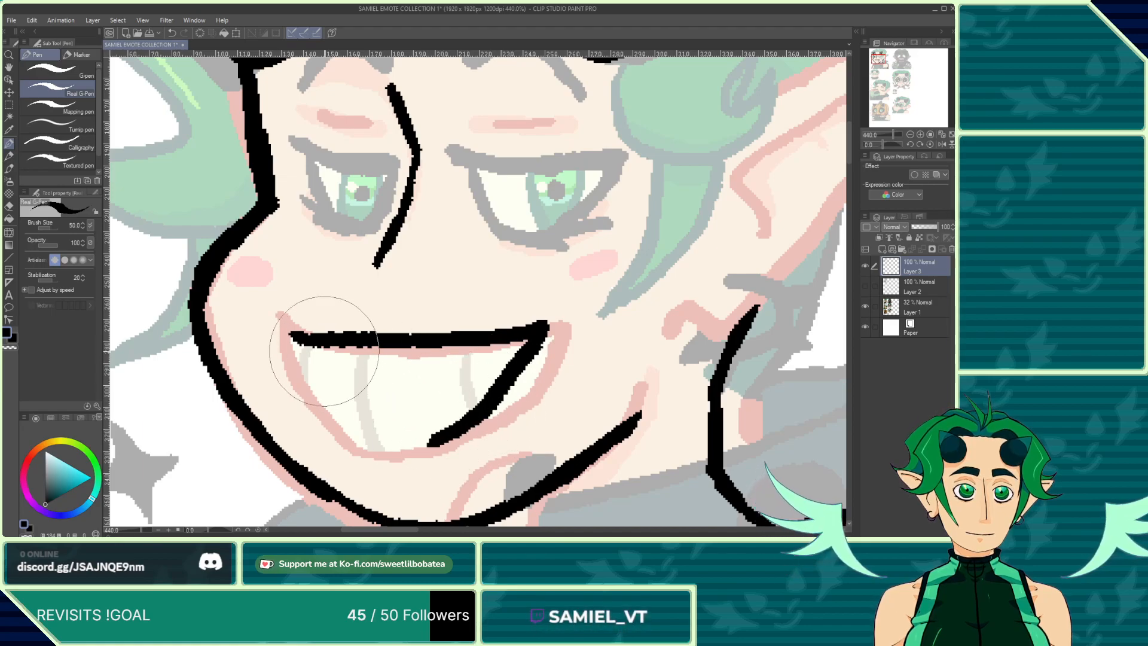
mouse_move(293, 337)
left_mouse_down()
mouse_move(334, 378)
mouse_move(421, 458)
left_mouse_up()
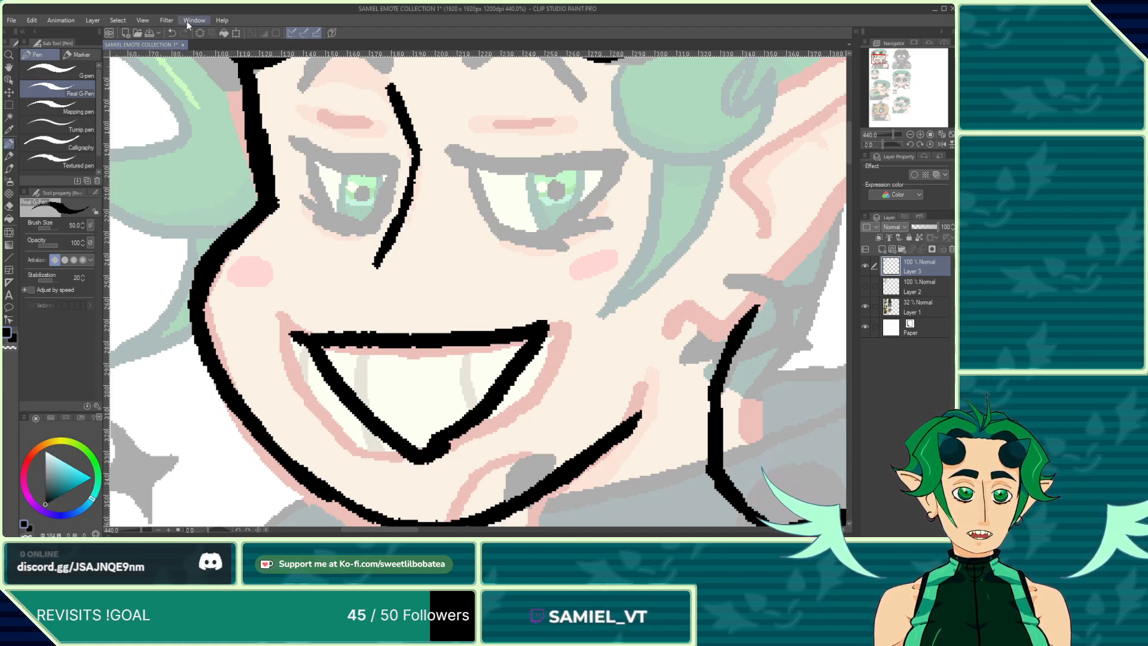
left_click(171, 33)
left_click(171, 33)
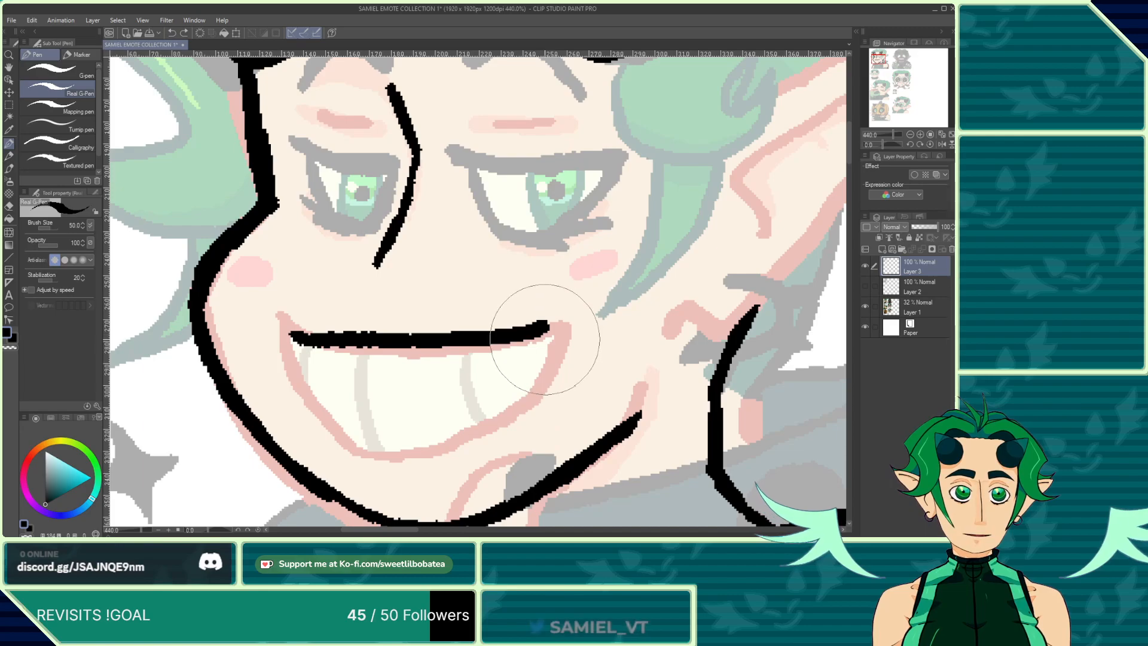
mouse_move(547, 326)
left_mouse_down()
mouse_move(518, 405)
mouse_move(439, 448)
mouse_move(380, 448)
mouse_move(329, 345)
left_mouse_up()
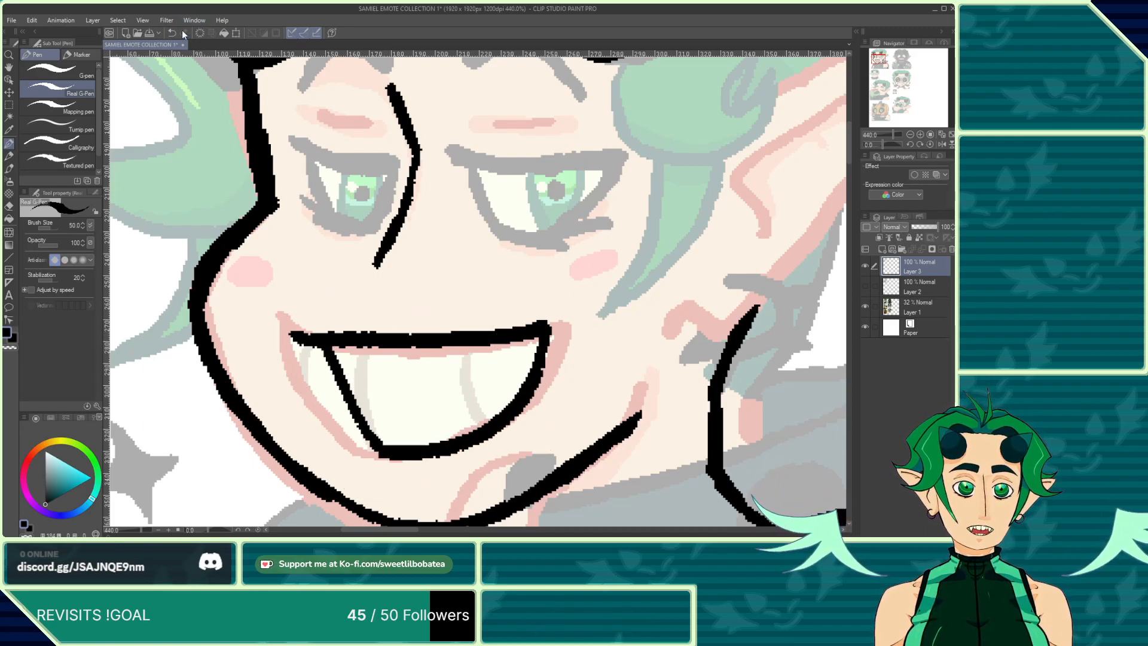
left_click_drag(408, 350, 425, 454)
left_click_drag(496, 342, 507, 407)
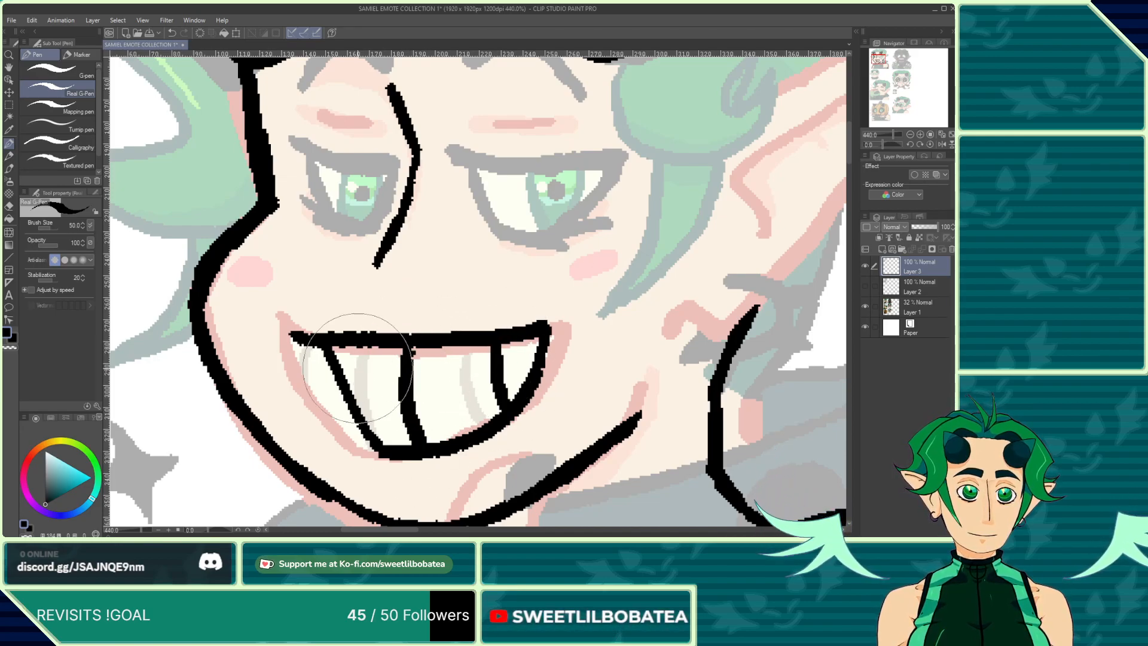
Step: Ink the right eye's upper and lower lids, iris outline and pupil dot
scroll(356, 346, "down", 4)
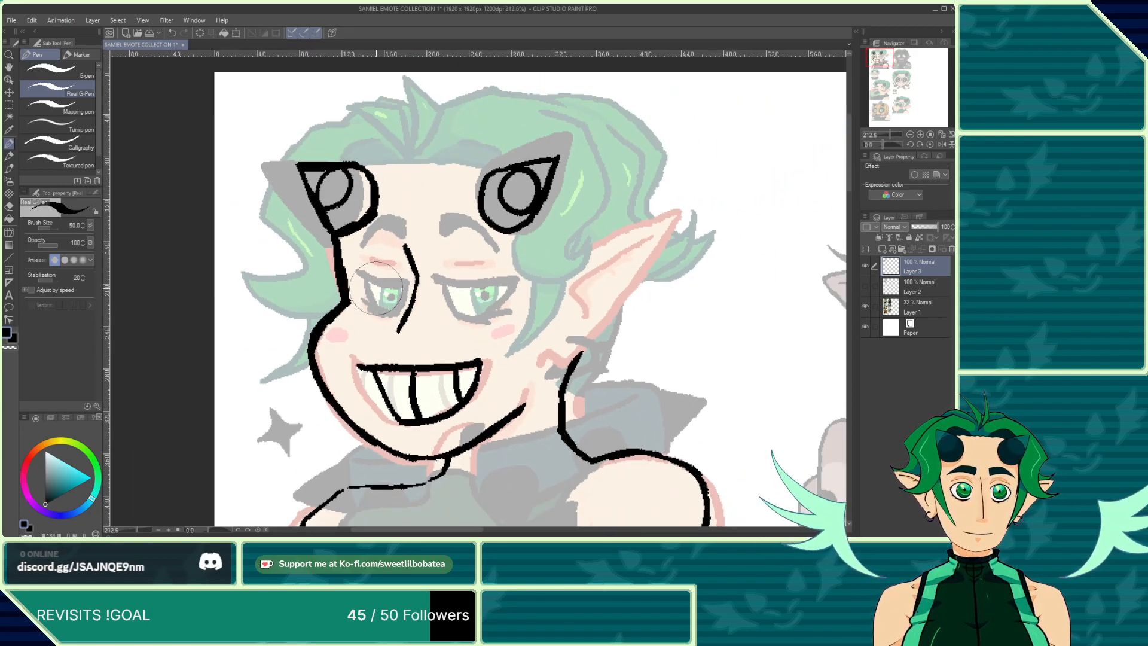
scroll(378, 288, "up", 4)
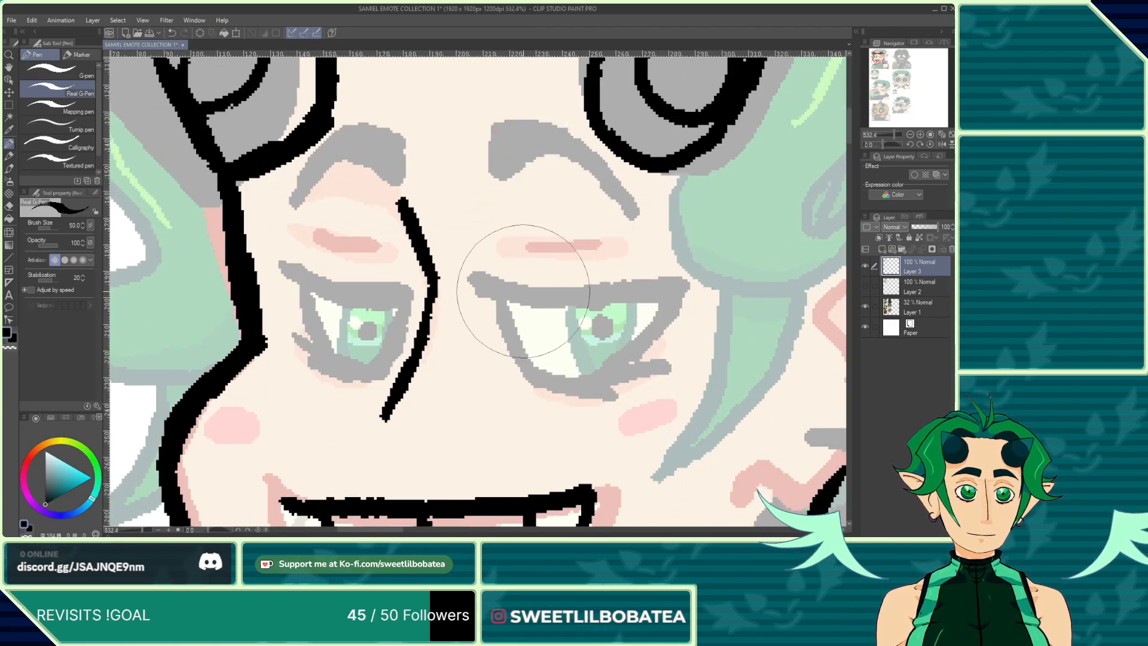
left_click_drag(494, 296, 664, 291)
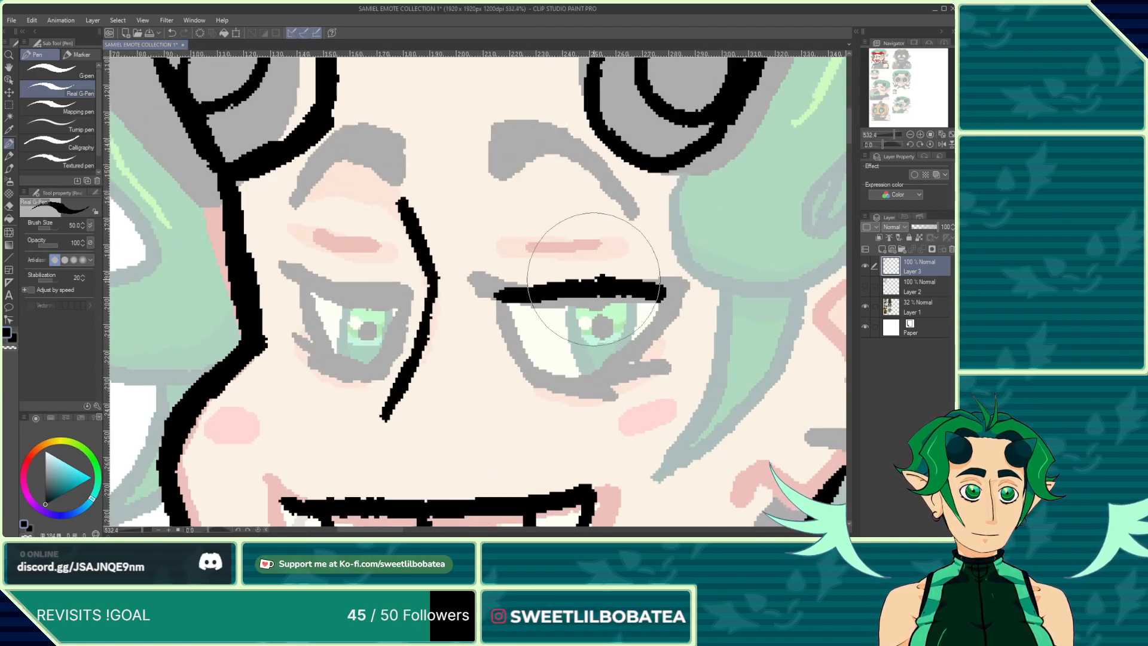
mouse_move(593, 280)
left_mouse_down()
mouse_move(494, 299)
mouse_move(542, 282)
mouse_move(665, 292)
mouse_move(612, 372)
mouse_move(588, 381)
mouse_move(527, 364)
mouse_move(620, 363)
left_mouse_up()
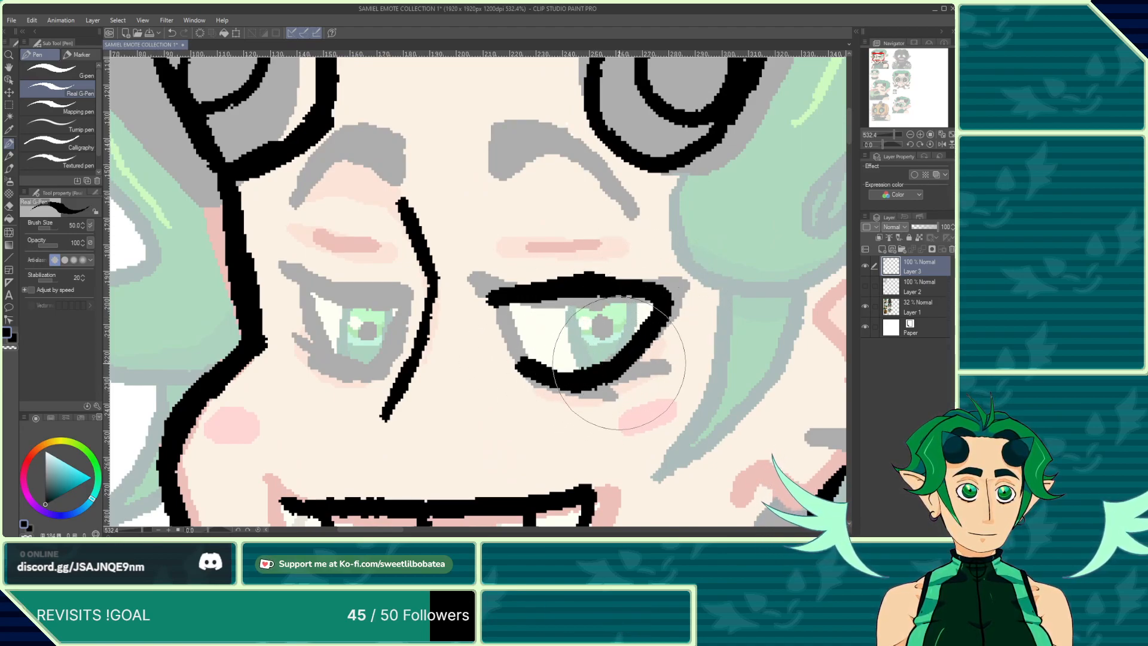
left_click_drag(565, 296, 571, 382)
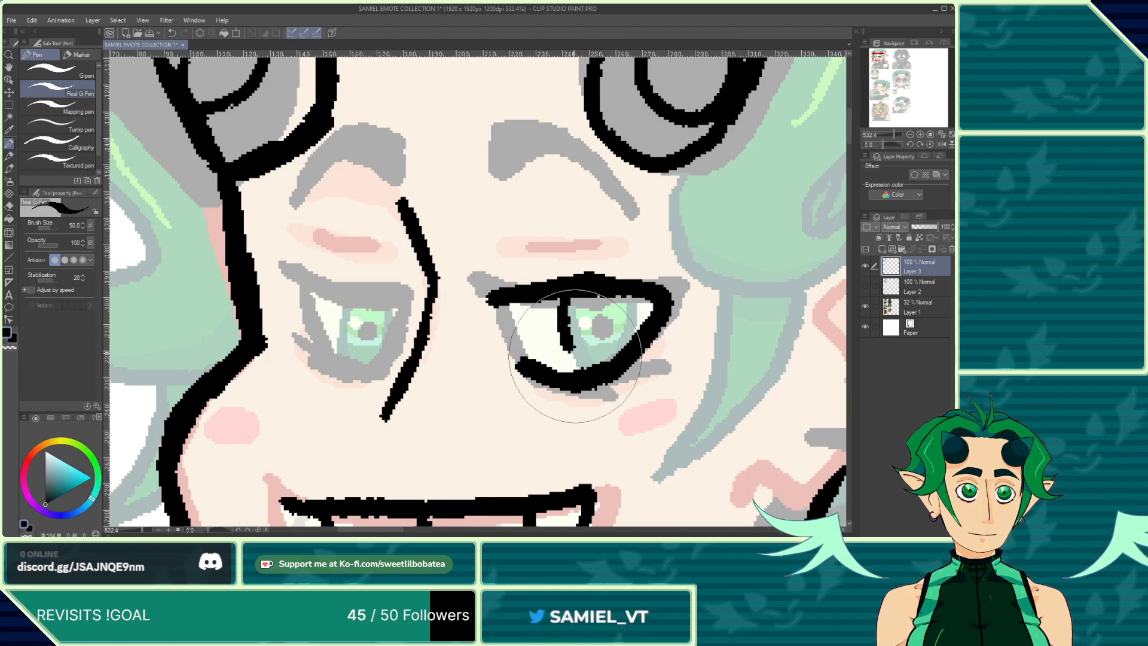
left_click_drag(625, 299, 628, 342)
left_click(601, 322)
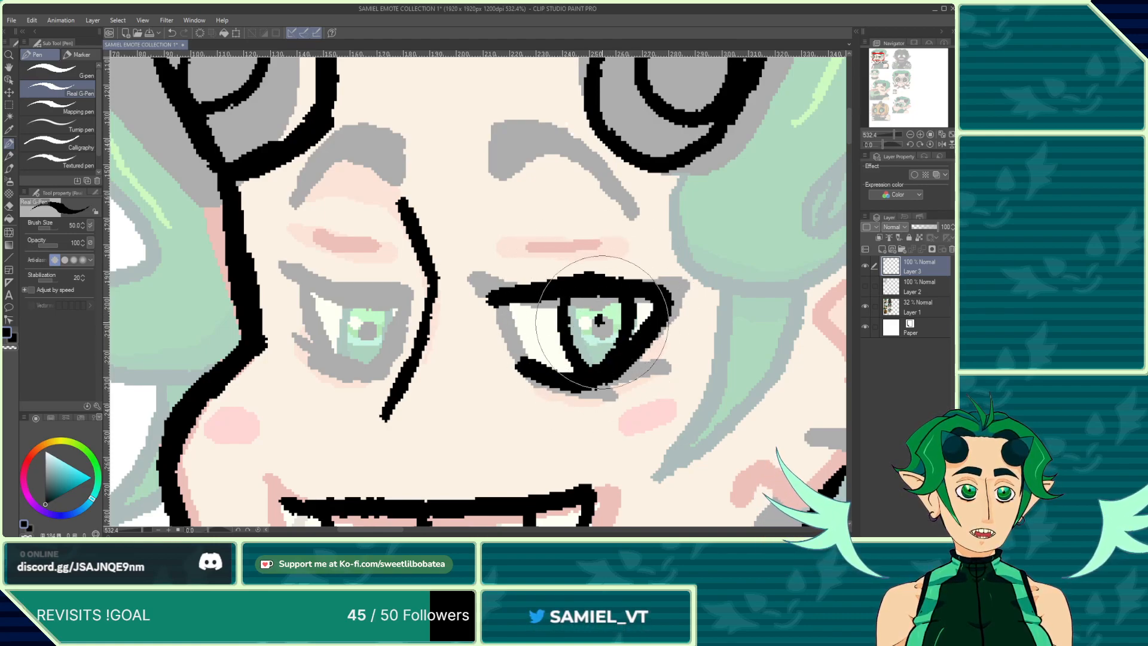
Step: Zoom out and review the partly inked emote within the reference sheet
scroll(461, 128, "down", 3)
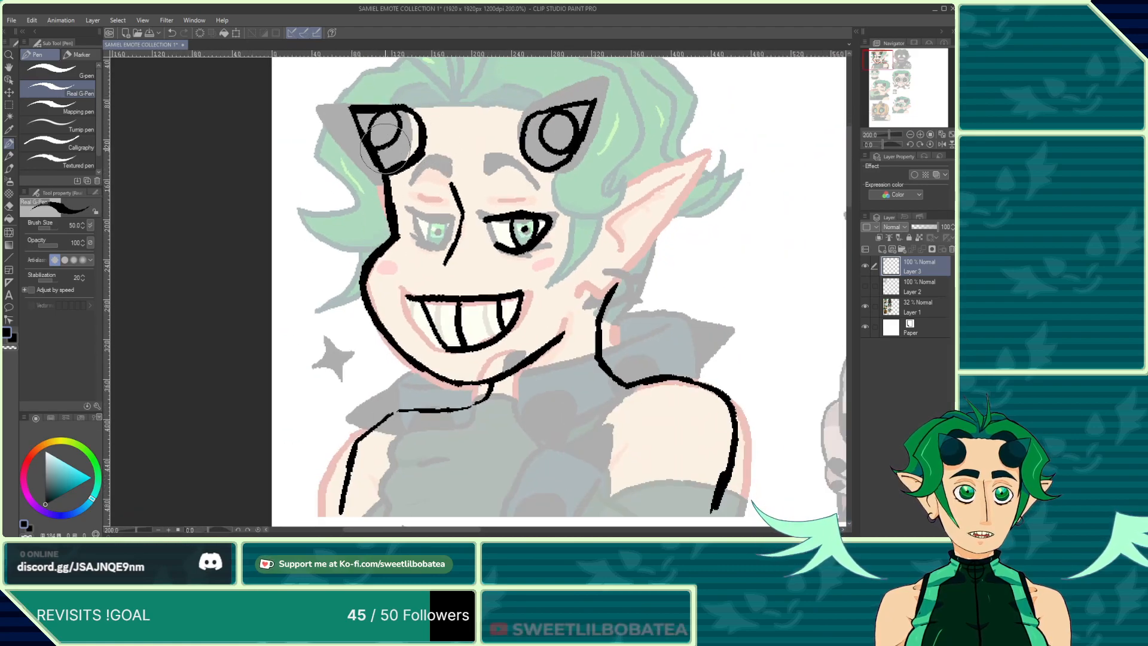
scroll(385, 147, "down", 2)
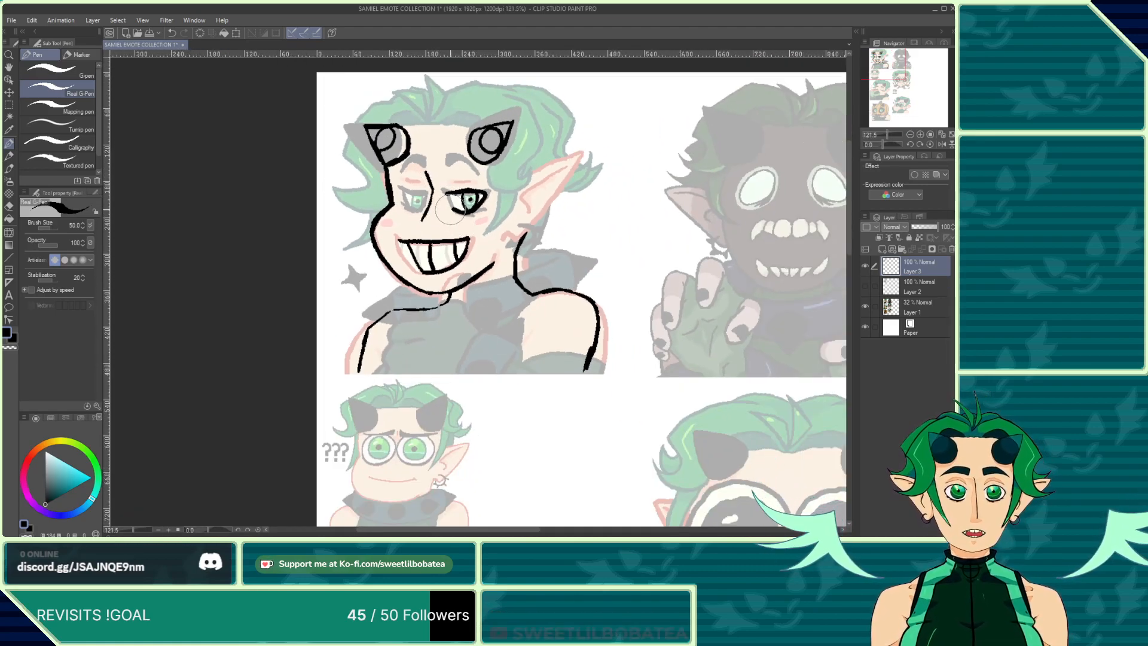
scroll(439, 276, "up", 4)
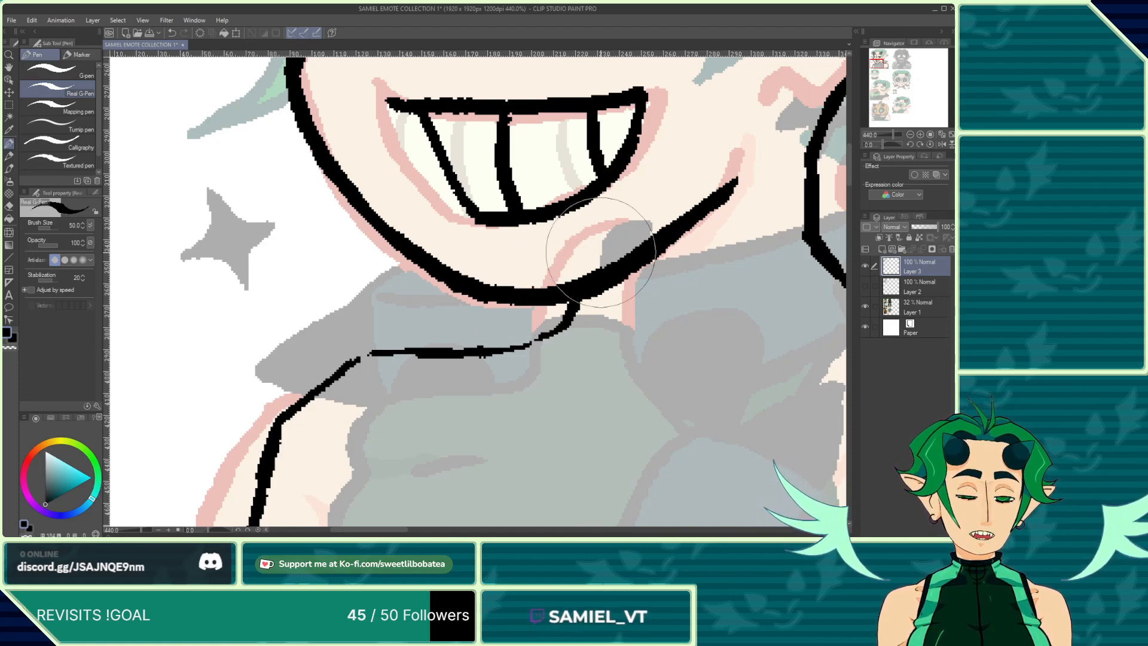
scroll(616, 243, "down", 4)
scroll(341, 281, "down", 5)
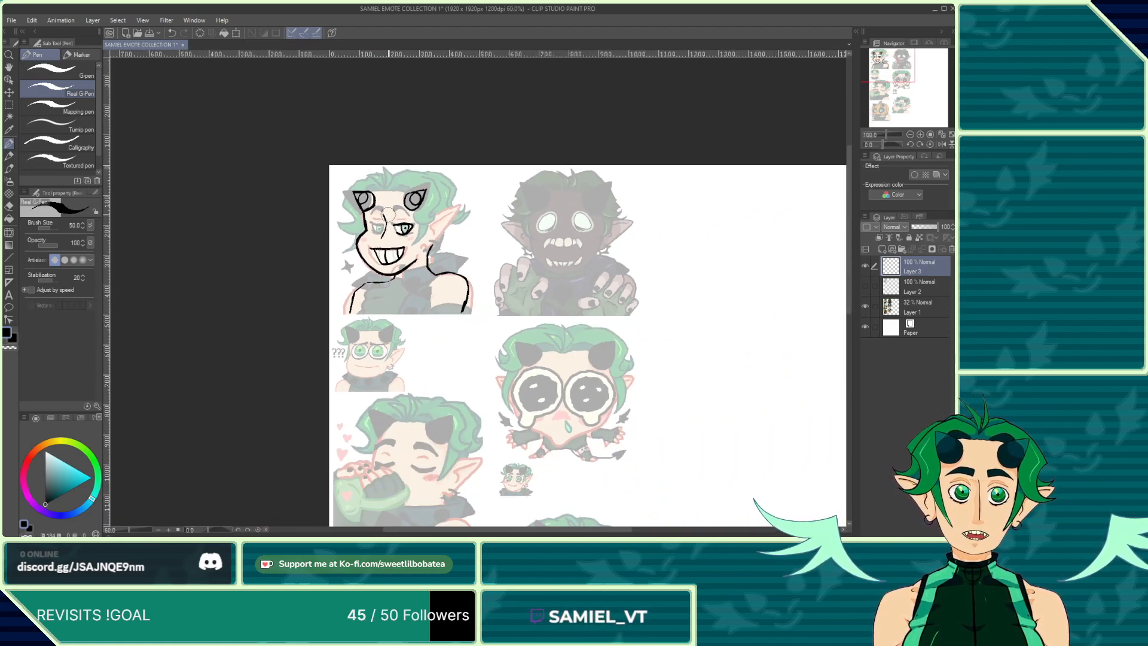
scroll(381, 174, "up", 5)
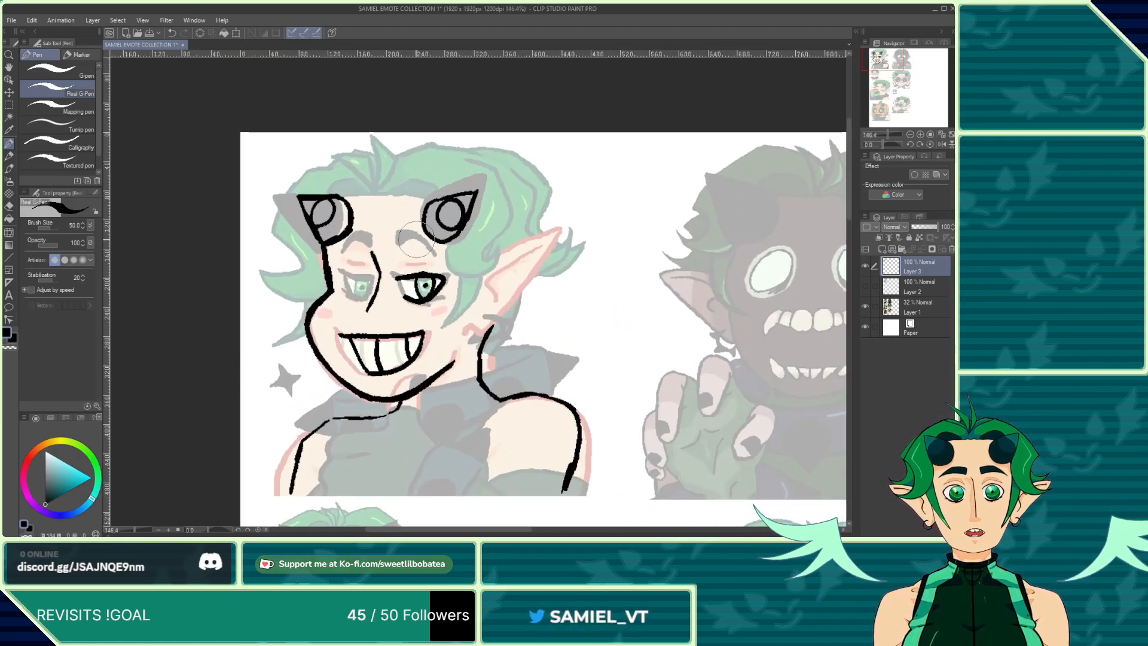
scroll(360, 353, "up", 6)
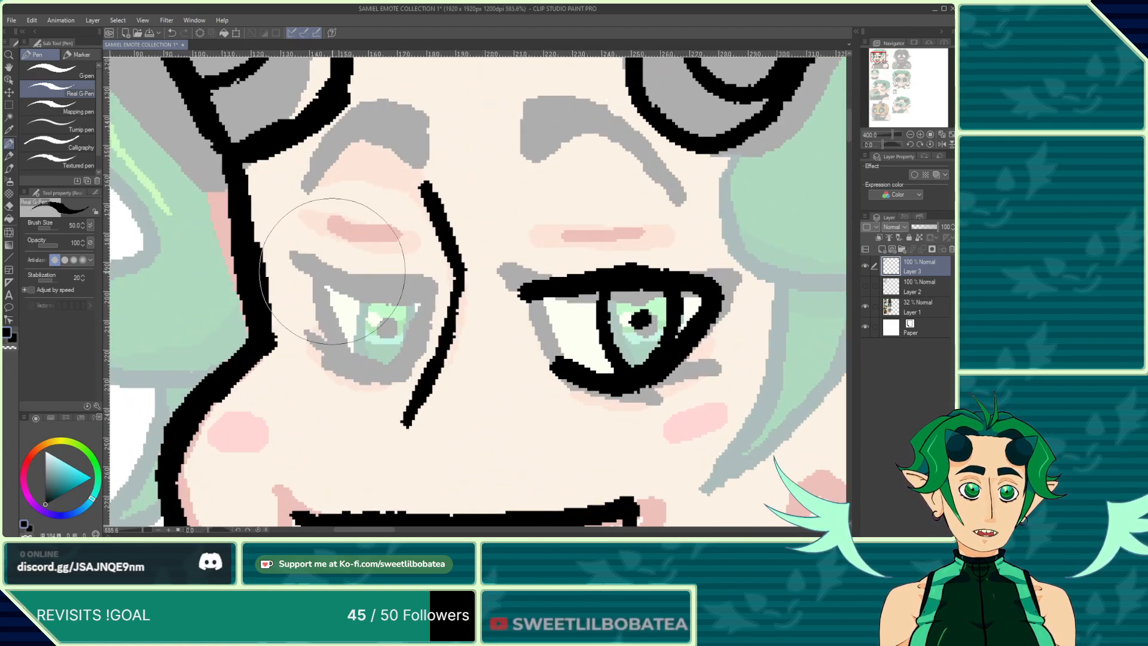
scroll(332, 272, "up", 1)
Step: Ink the left eye's lids and iris, undoing and redrawing one iris stroke
mouse_move(319, 285)
left_mouse_down()
mouse_move(399, 285)
mouse_move(369, 281)
mouse_move(390, 278)
mouse_move(428, 293)
left_mouse_up()
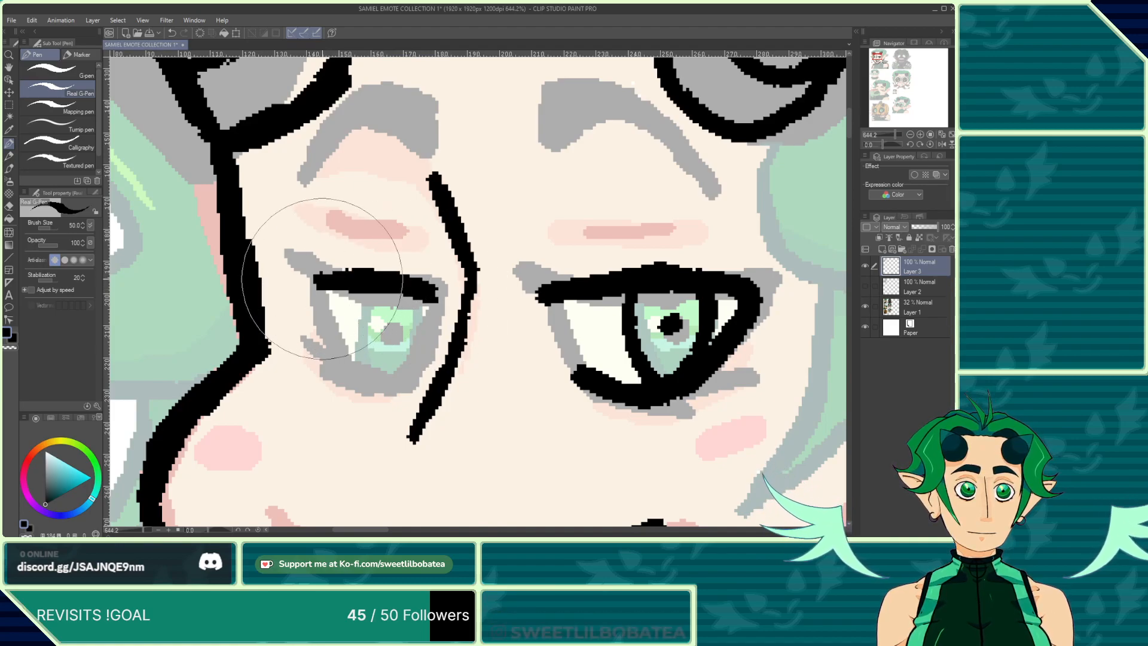
left_click_drag(312, 284, 344, 277)
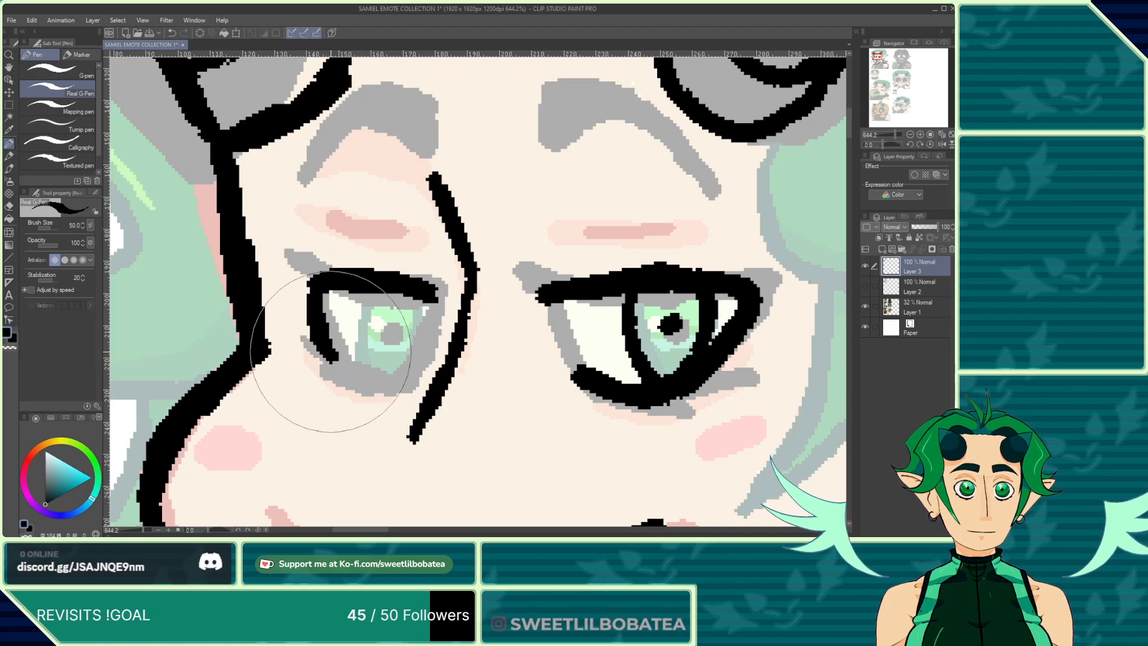
left_click_drag(323, 338, 344, 363)
left_click_drag(352, 370, 372, 378)
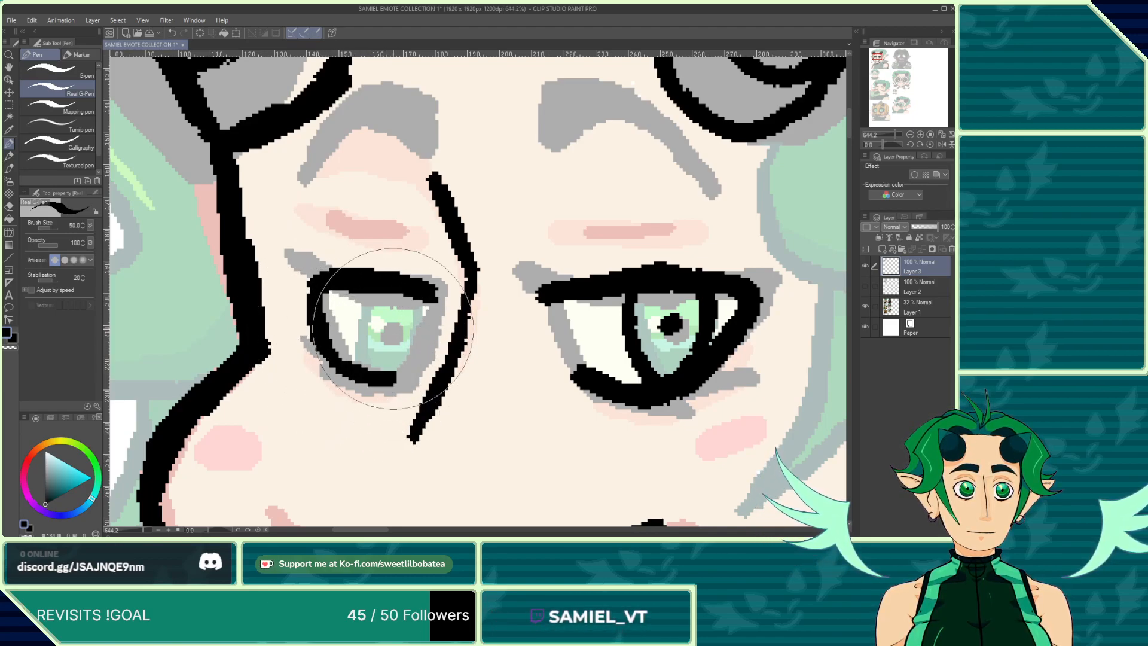
mouse_move(408, 344)
left_mouse_down()
mouse_move(417, 315)
mouse_move(392, 371)
left_mouse_up()
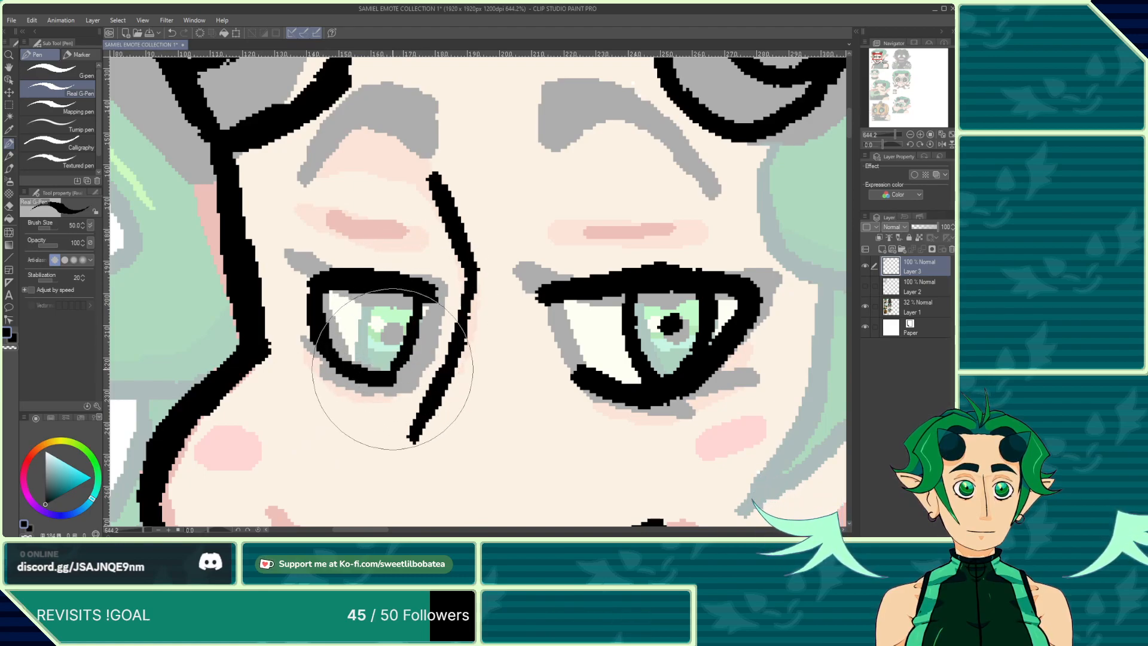
left_click_drag(364, 318, 369, 363)
key("ctrl+z")
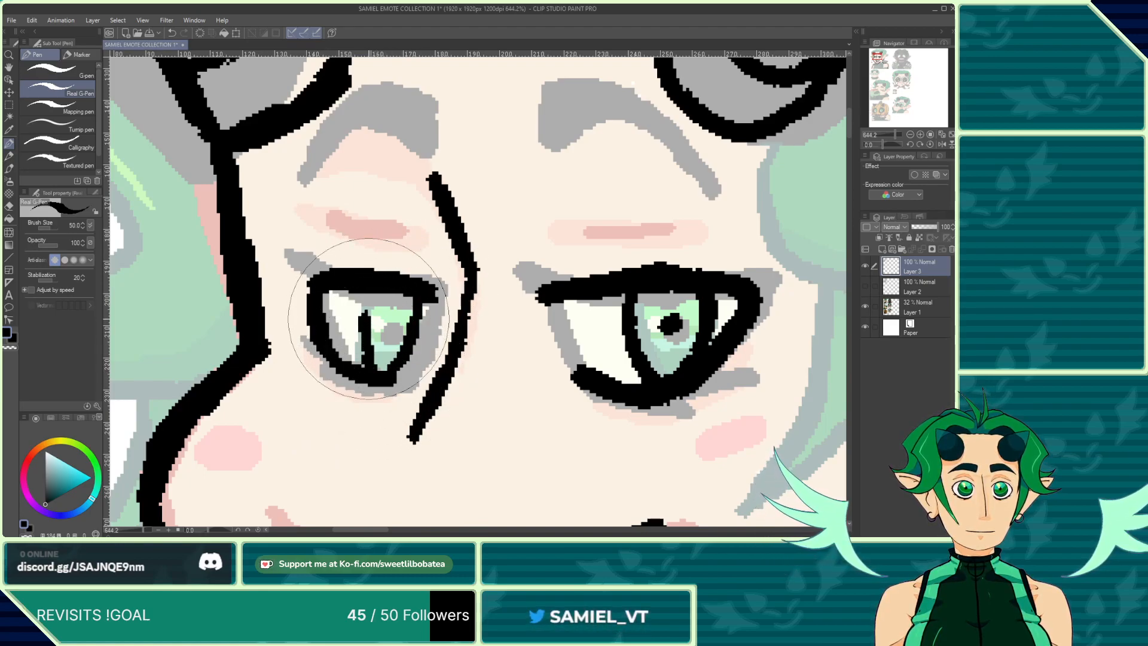
mouse_move(368, 293)
left_mouse_down()
mouse_move(366, 316)
mouse_move(388, 333)
left_mouse_up()
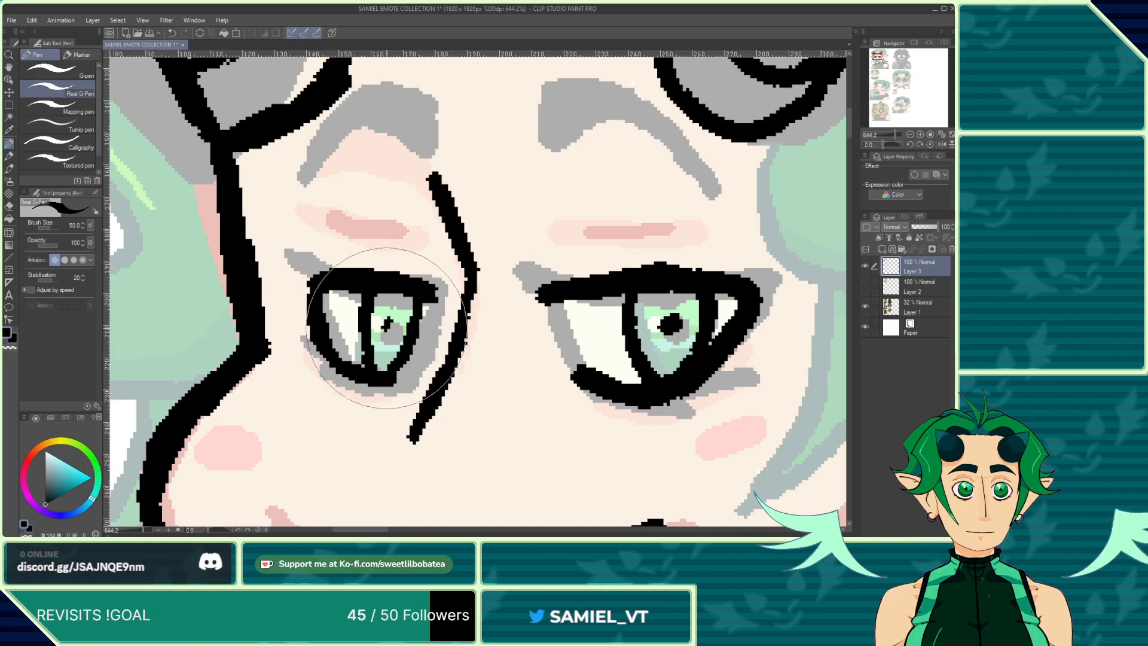
Step: Draw thin crease lines above both eyes
scroll(386, 321, "down", 5)
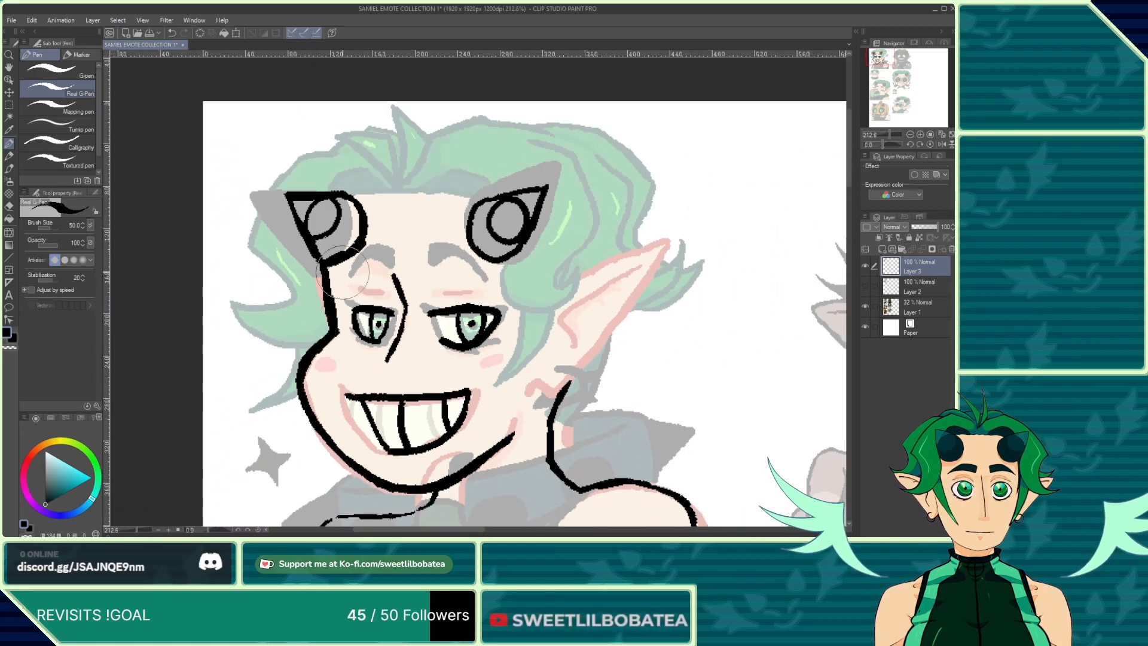
scroll(392, 303, "up", 2)
scroll(391, 305, "up", 3)
left_click_drag(358, 303, 408, 304)
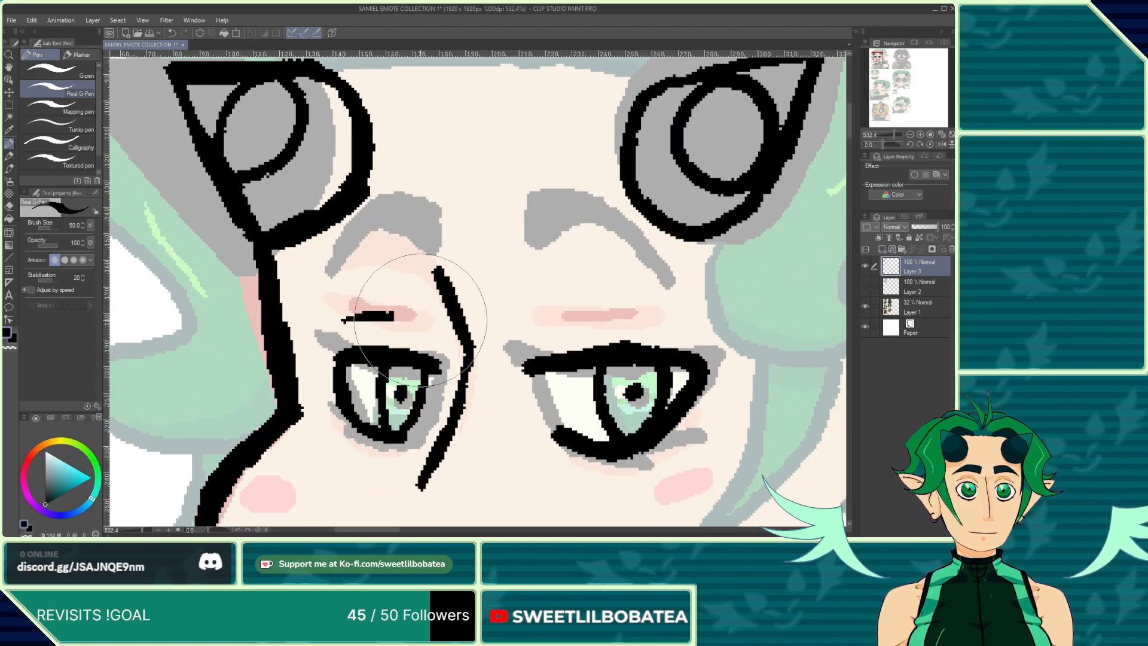
left_click_drag(546, 317, 680, 325)
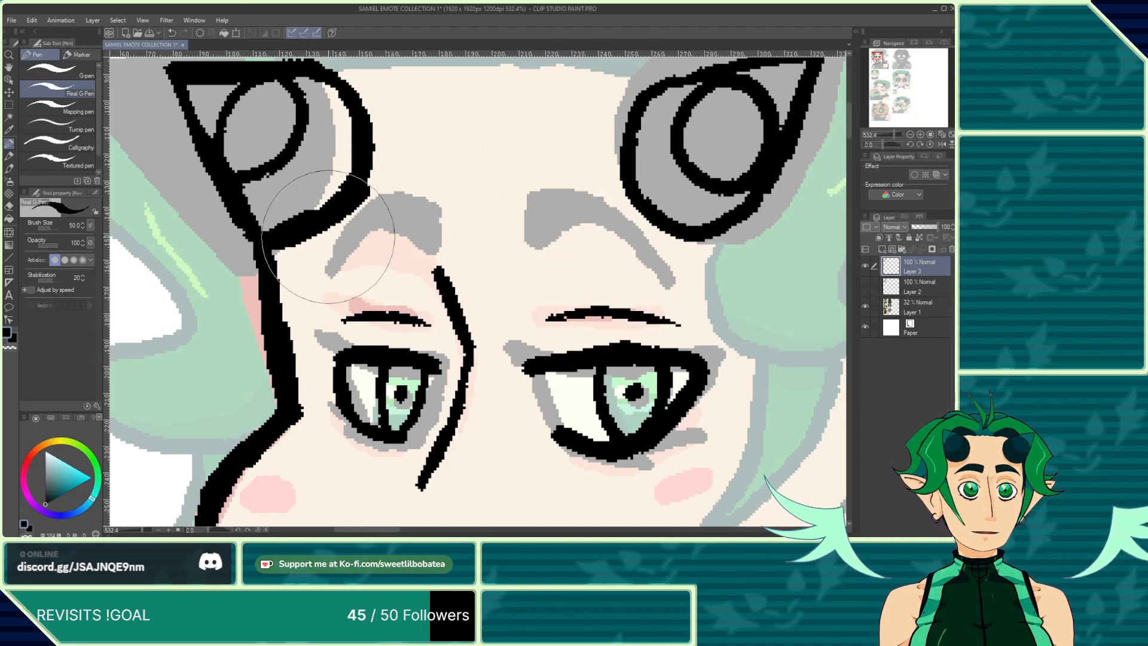
Step: Ink both thick, arched eyebrows
mouse_move(331, 265)
left_mouse_down()
mouse_move(364, 239)
mouse_move(428, 250)
mouse_move(427, 211)
mouse_move(389, 211)
mouse_move(329, 263)
left_mouse_up()
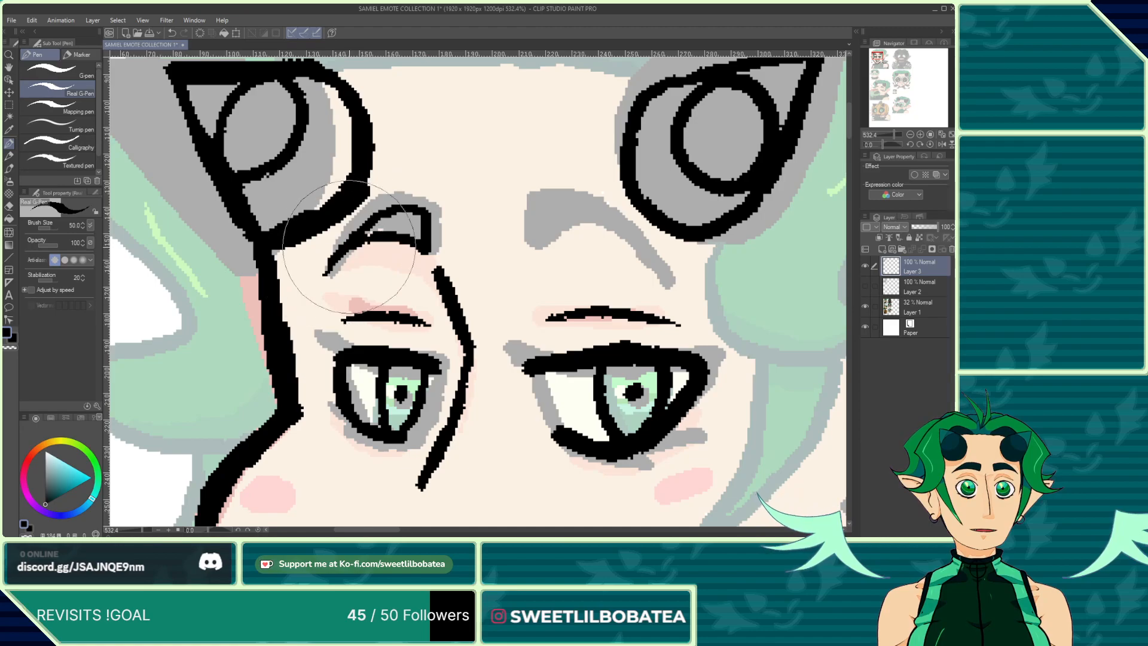
mouse_move(391, 228)
left_mouse_down()
mouse_move(370, 229)
mouse_move(413, 226)
left_mouse_up()
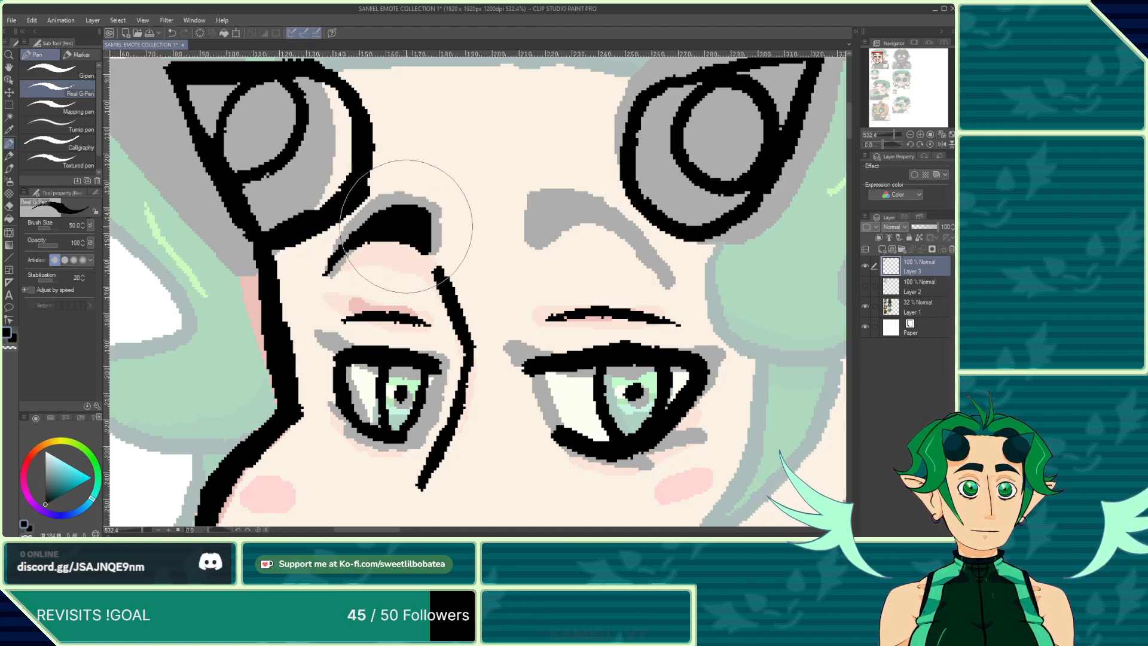
mouse_move(659, 283)
left_mouse_down()
mouse_move(600, 234)
mouse_move(551, 223)
mouse_move(504, 238)
mouse_move(502, 211)
mouse_move(571, 210)
mouse_move(617, 238)
left_mouse_up()
mouse_move(510, 219)
left_mouse_down()
mouse_move(546, 215)
mouse_move(522, 219)
left_mouse_up()
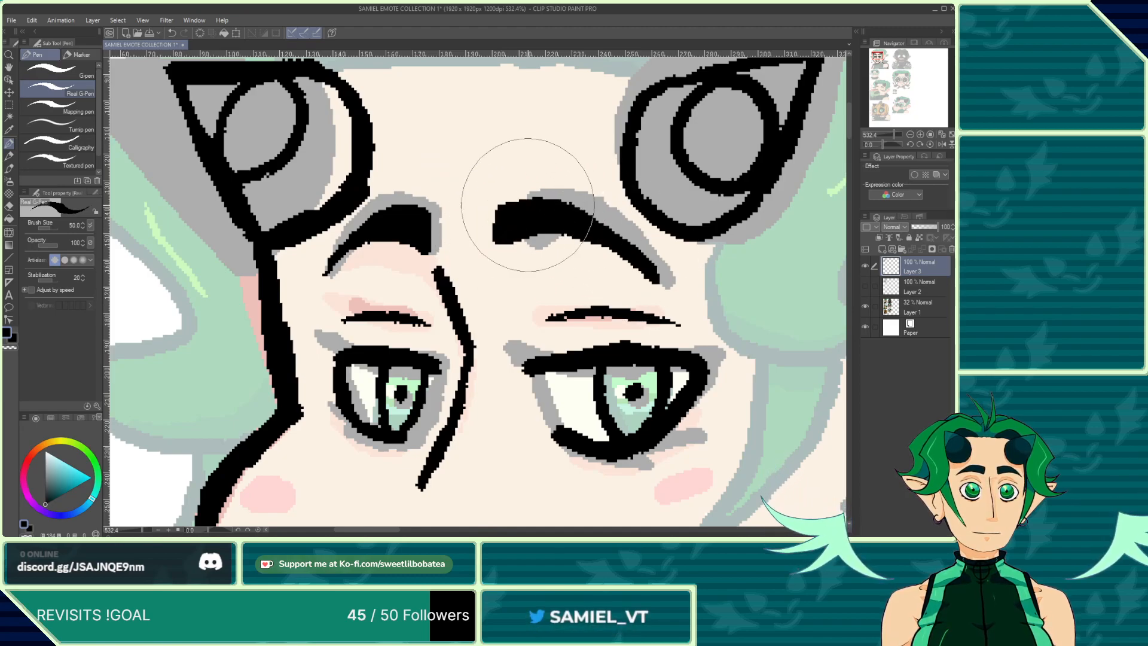
scroll(419, 226, "down", 2)
scroll(476, 230, "up", 2)
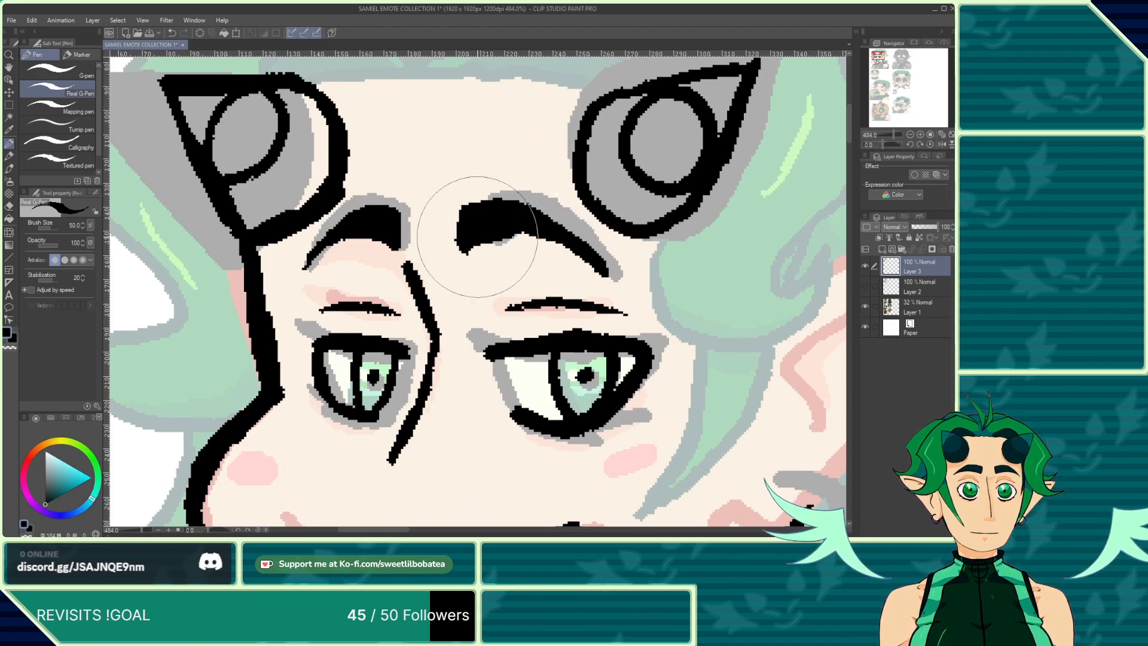
Step: Thicken the right eyebrow with one more ink stroke
mouse_move(461, 241)
left_mouse_down()
mouse_move(541, 223)
mouse_move(518, 227)
left_mouse_up()
scroll(410, 254, "down", 2)
scroll(359, 239, "up", 2)
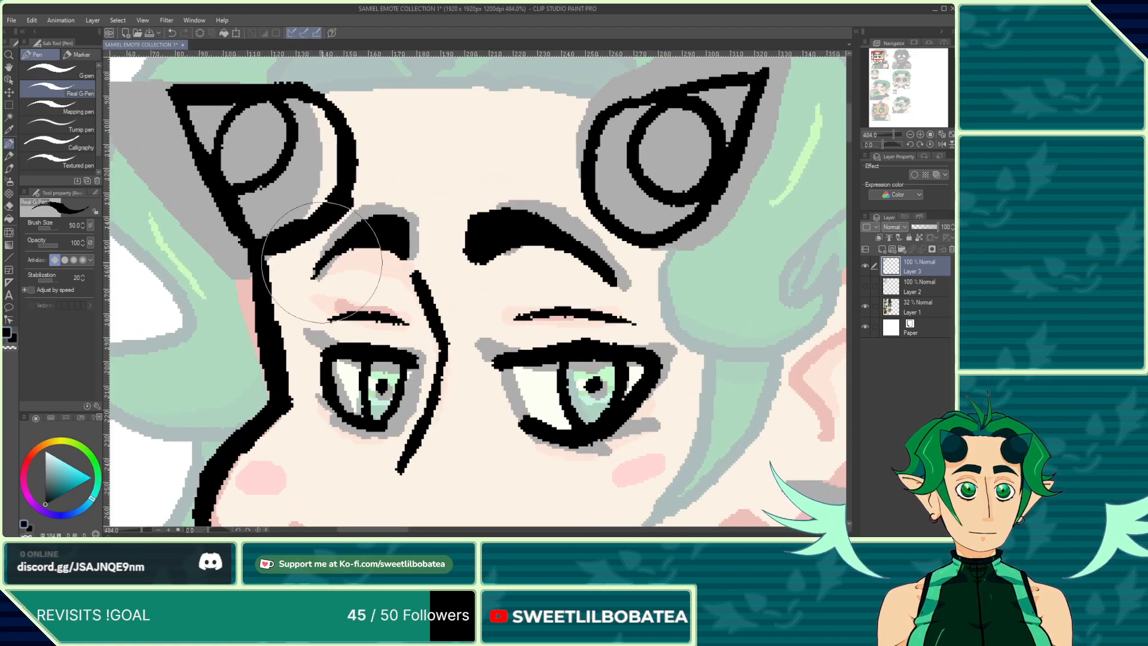
Step: Ink the outline of the thumbs-up fist below the chin, undoing one stray stroke
scroll(355, 242, "down", 4)
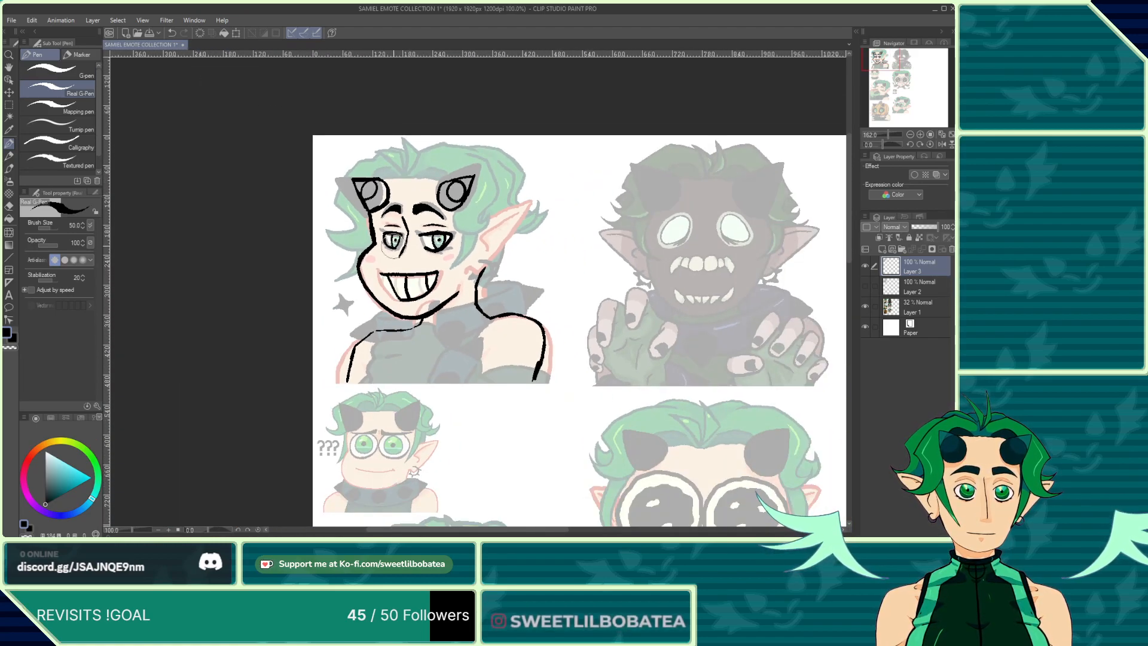
scroll(425, 375, "up", 1)
scroll(449, 338, "up", 1)
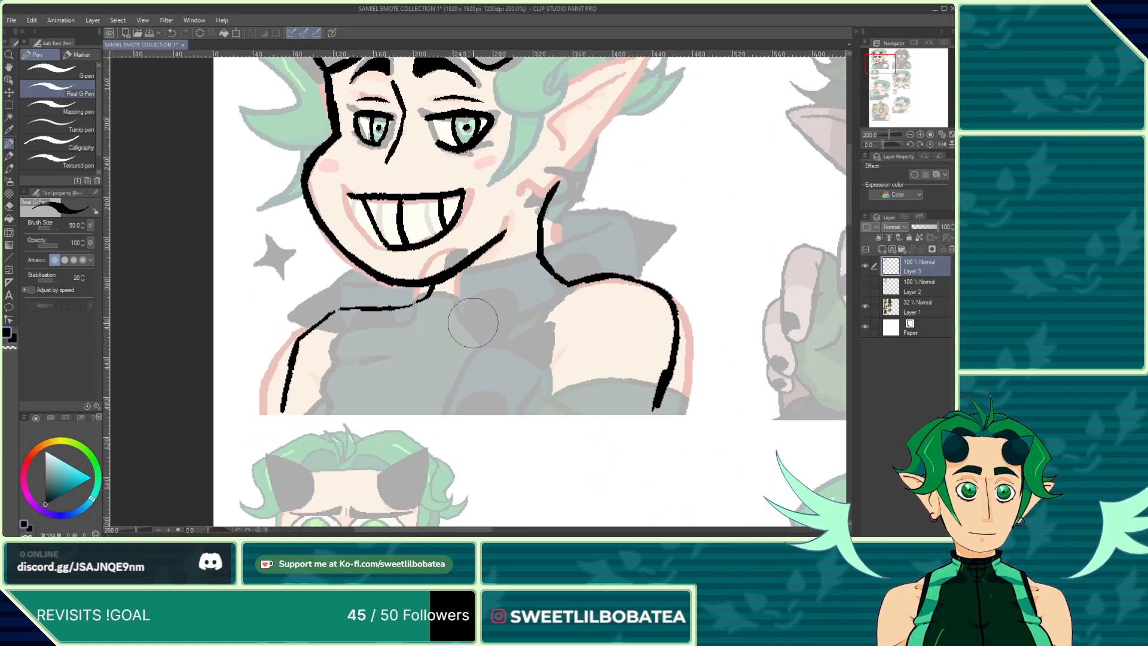
mouse_move(472, 317)
left_mouse_down()
mouse_move(485, 272)
mouse_move(455, 273)
mouse_move(431, 319)
left_mouse_up()
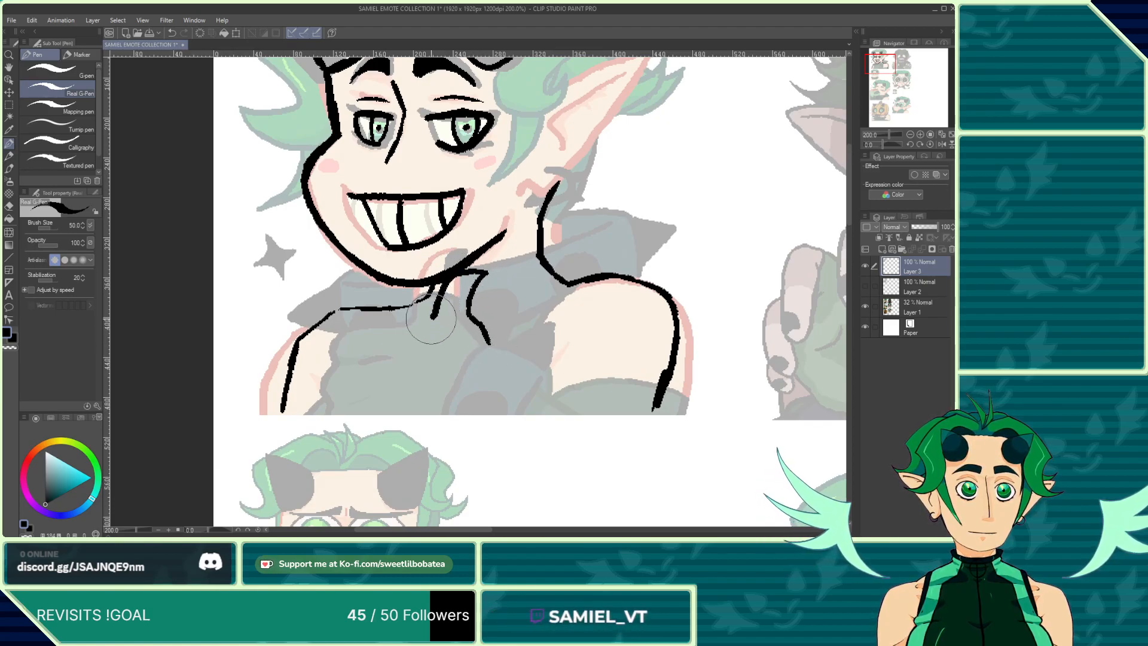
left_click(171, 33)
left_click(170, 34)
scroll(498, 317, "up", 1)
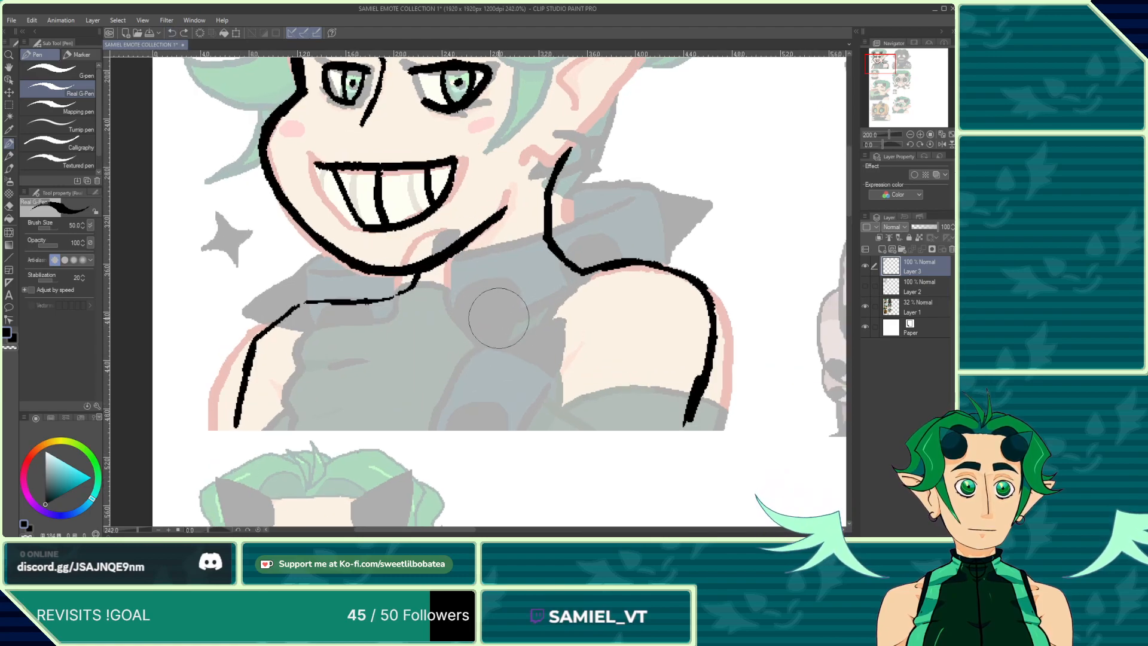
left_click_drag(497, 326, 514, 355)
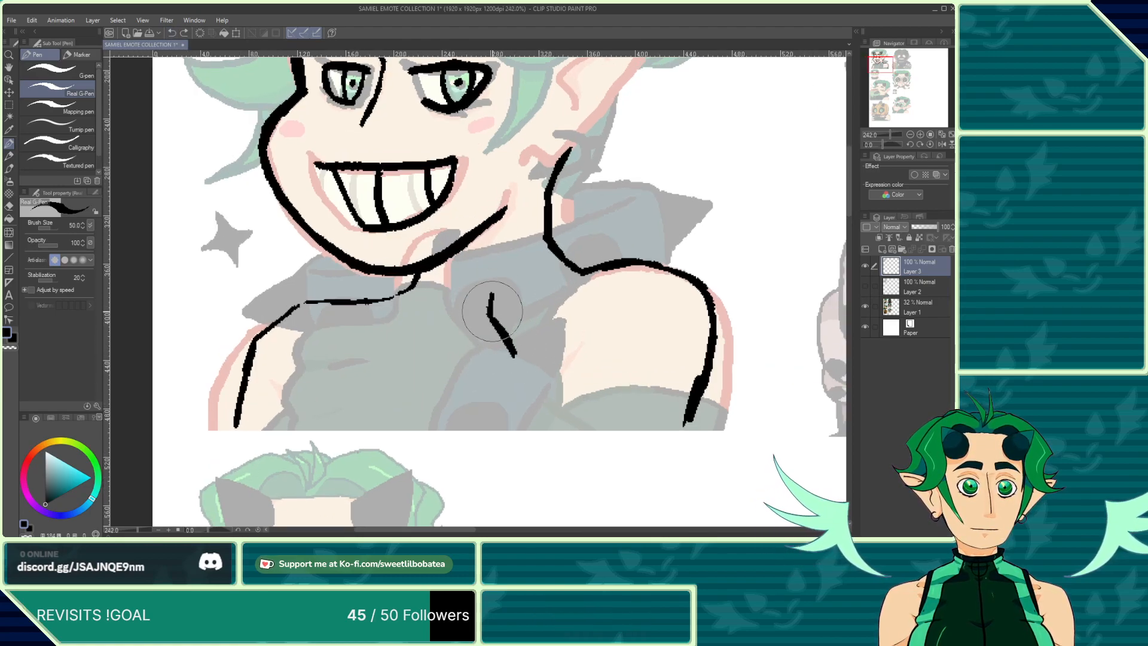
mouse_move(491, 311)
left_mouse_down()
mouse_move(496, 280)
mouse_move(474, 251)
mouse_move(457, 296)
mouse_move(421, 319)
left_mouse_up()
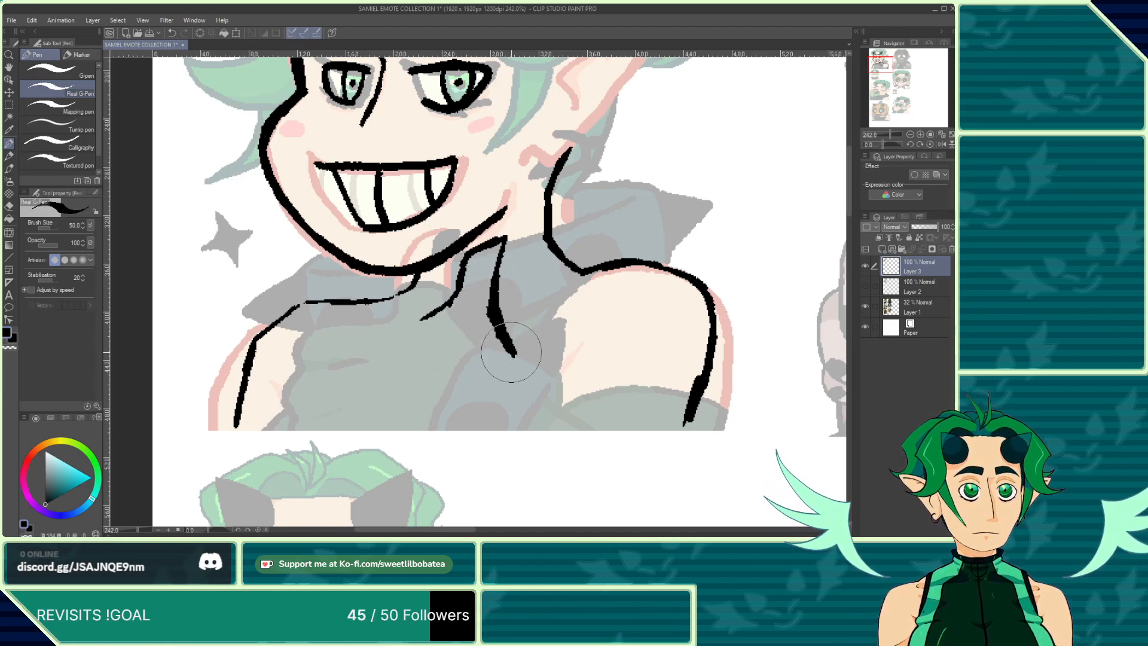
left_click_drag(507, 353, 578, 424)
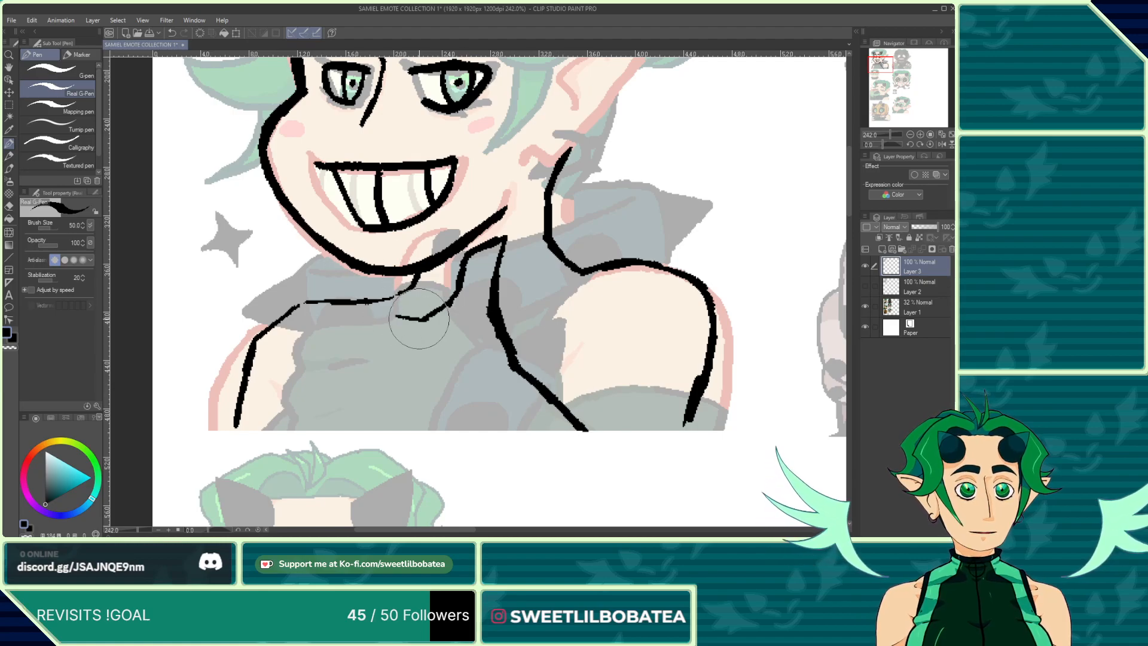
mouse_move(419, 319)
left_mouse_down()
mouse_move(375, 318)
mouse_move(349, 359)
mouse_move(339, 407)
mouse_move(347, 433)
mouse_move(357, 438)
mouse_move(394, 410)
left_mouse_up()
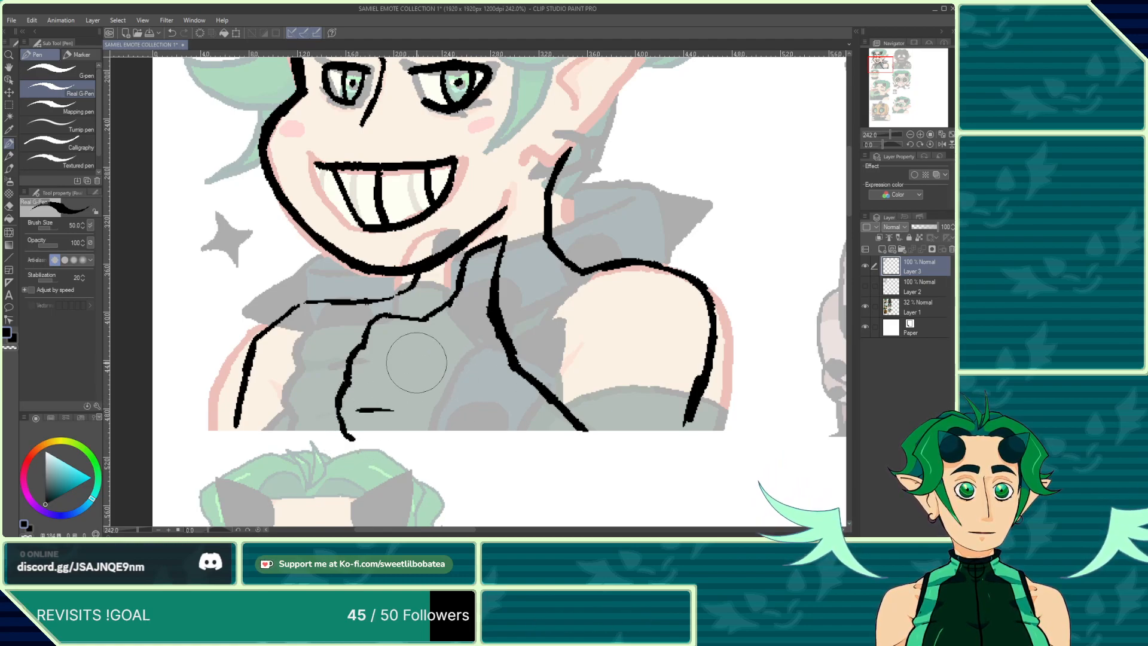
left_click_drag(383, 354, 398, 354)
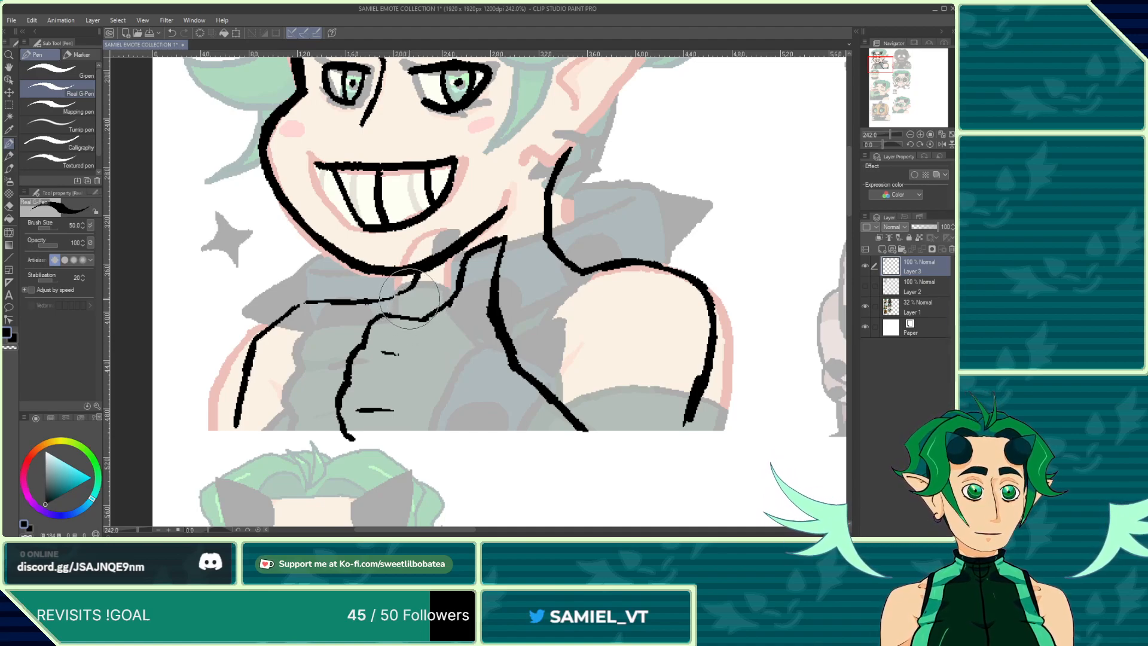
left_click_drag(424, 323, 444, 313)
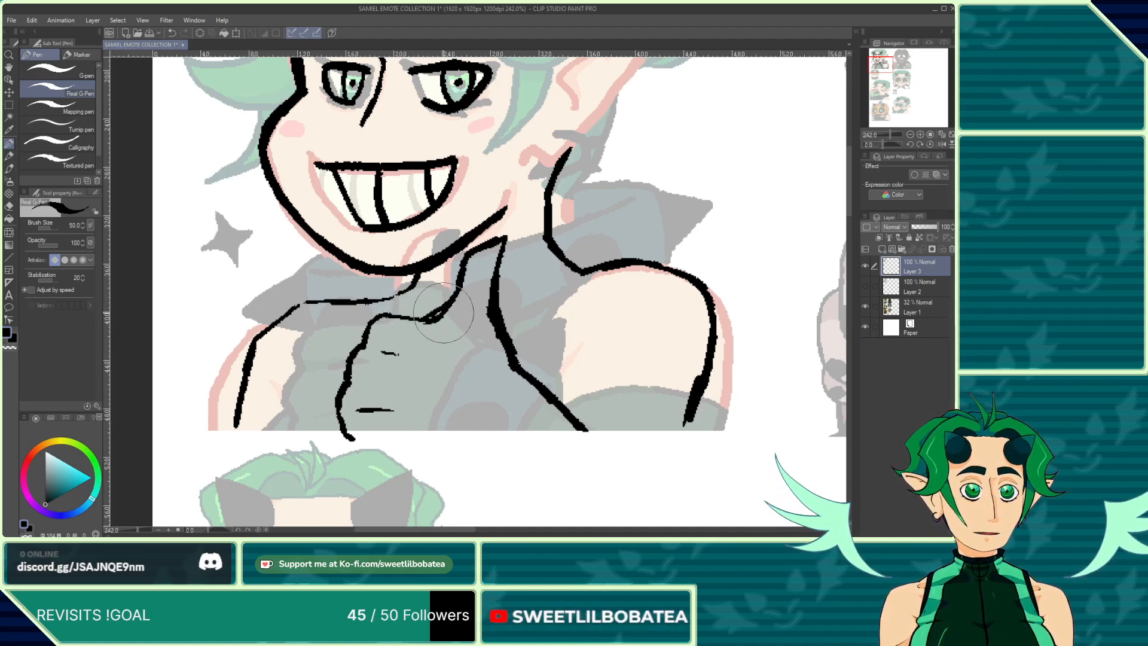
Step: Ink the tip and nail of the raised thumb with the pen
left_click(10, 206)
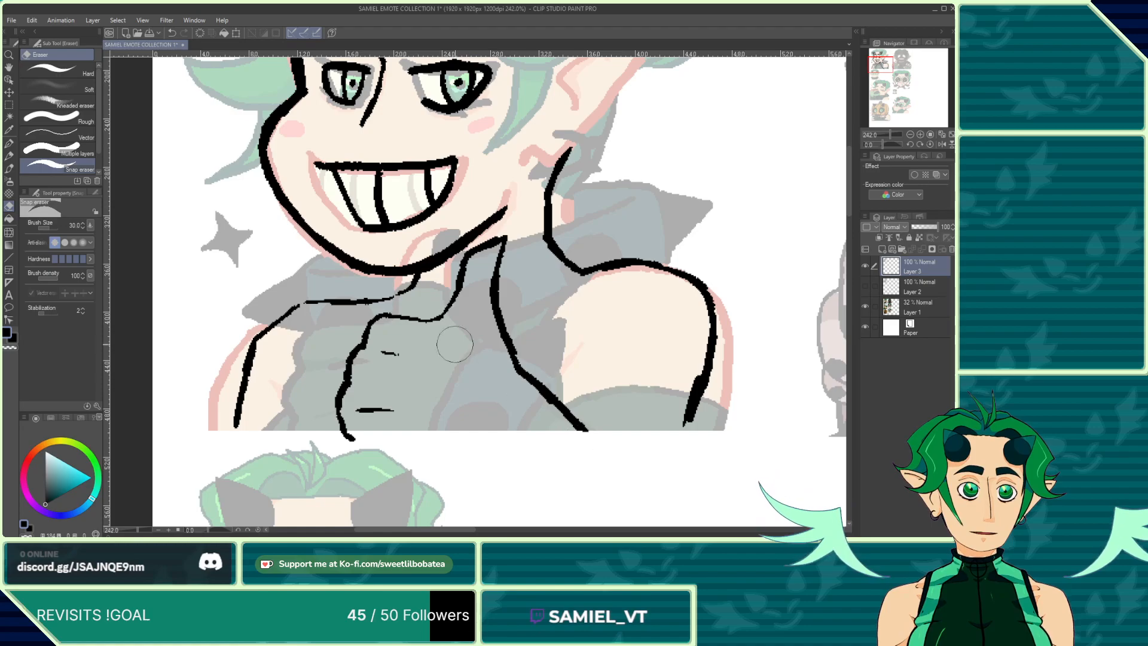
left_click(8, 170)
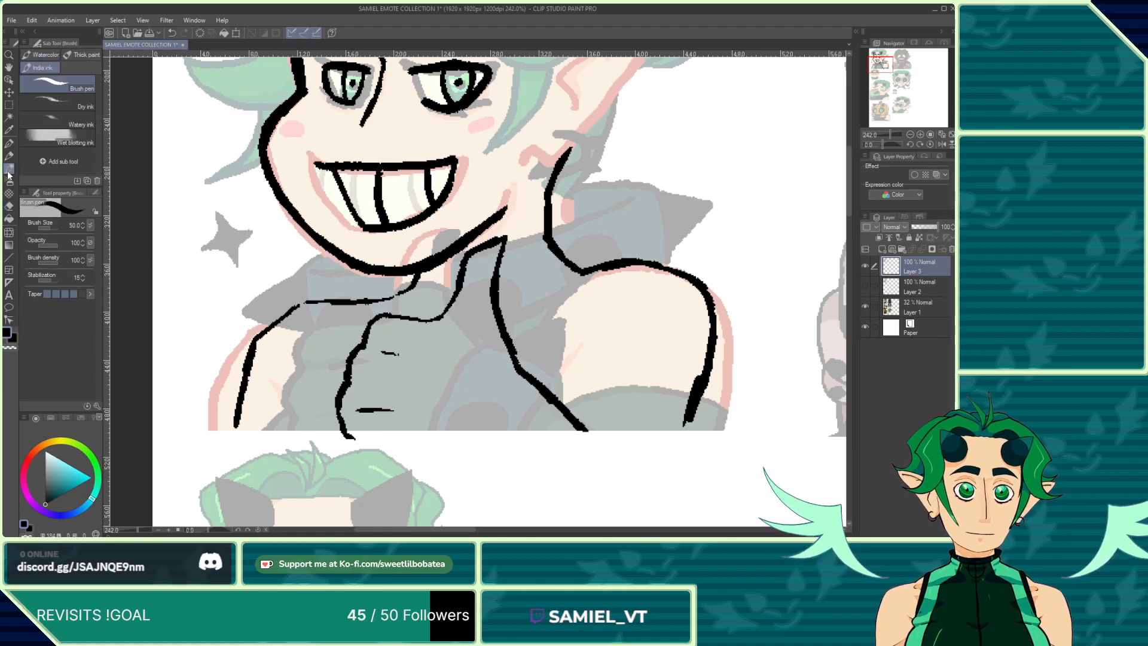
scroll(495, 310, "up", 2)
left_click_drag(455, 288, 502, 296)
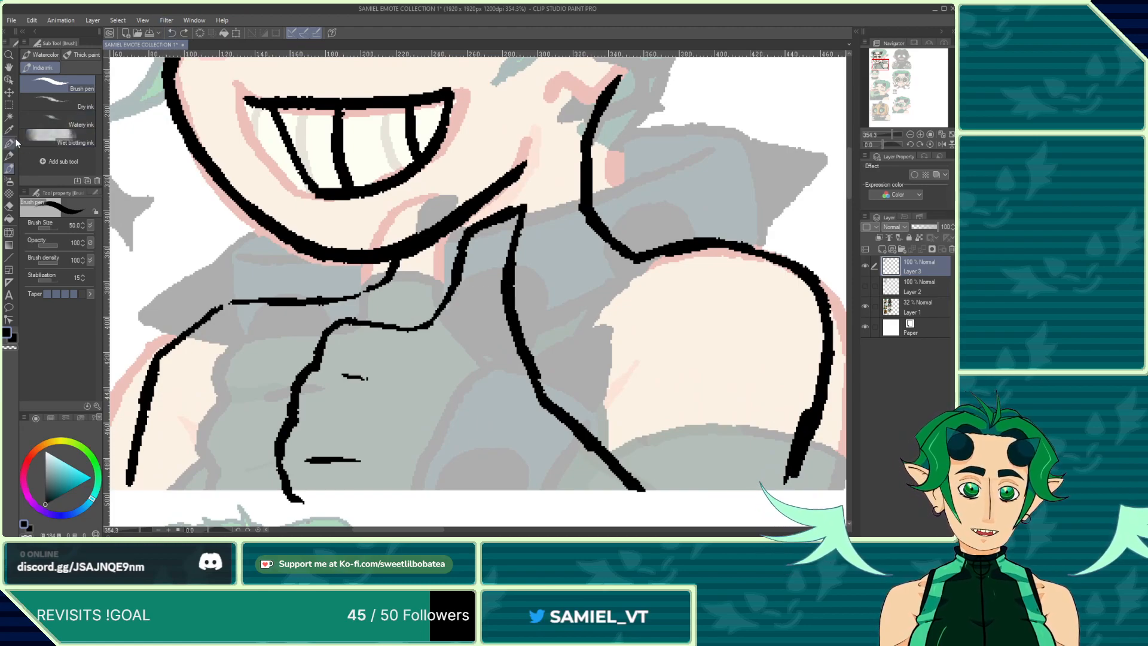
left_click(8, 144)
mouse_move(466, 292)
left_mouse_down()
mouse_move(505, 299)
mouse_move(460, 296)
left_mouse_up()
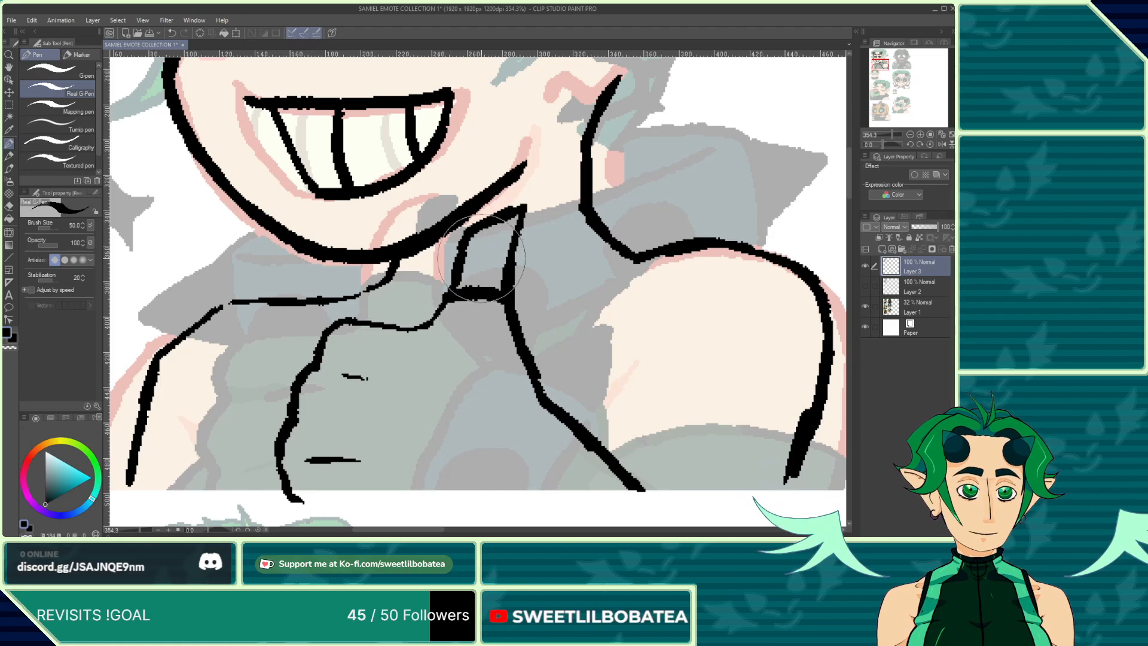
left_click_drag(519, 210, 509, 240)
Step: Add a band line across the thumb and a small crease on the fist
scroll(341, 338, "down", 2)
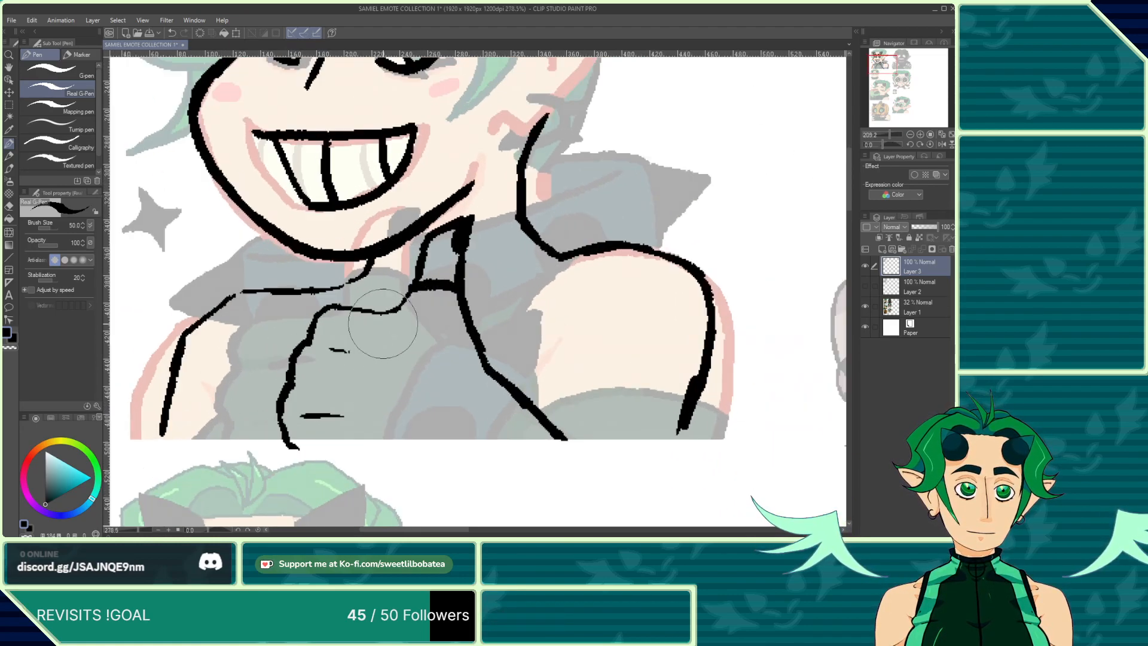
left_click_drag(414, 293, 447, 291)
scroll(481, 303, "down", 5)
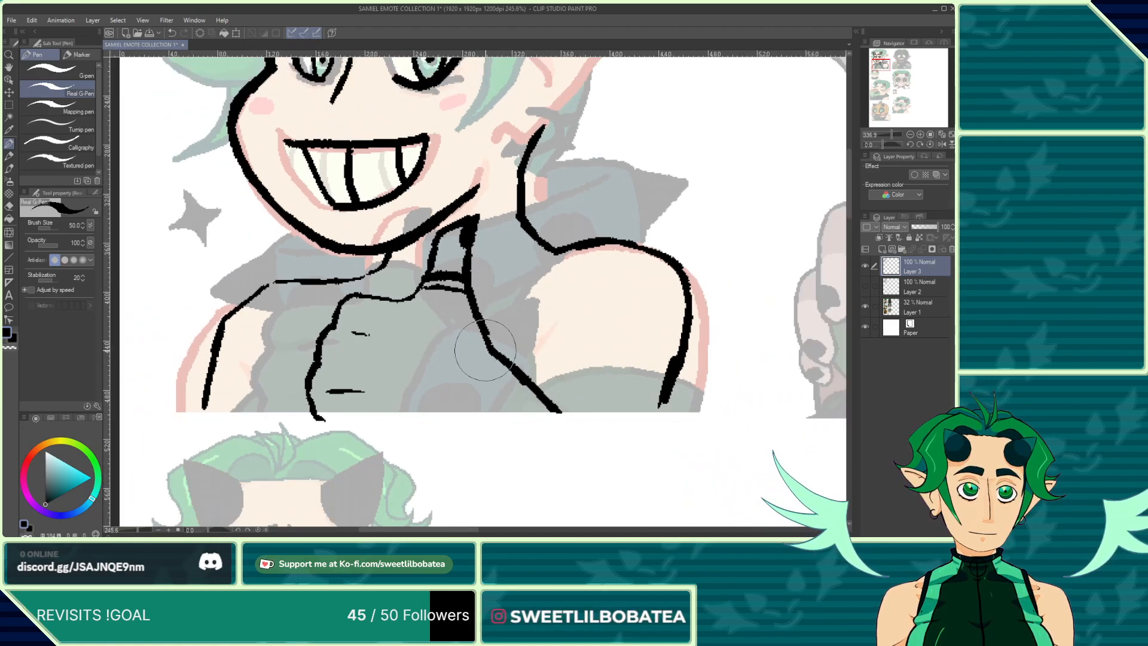
scroll(494, 341, "up", 4)
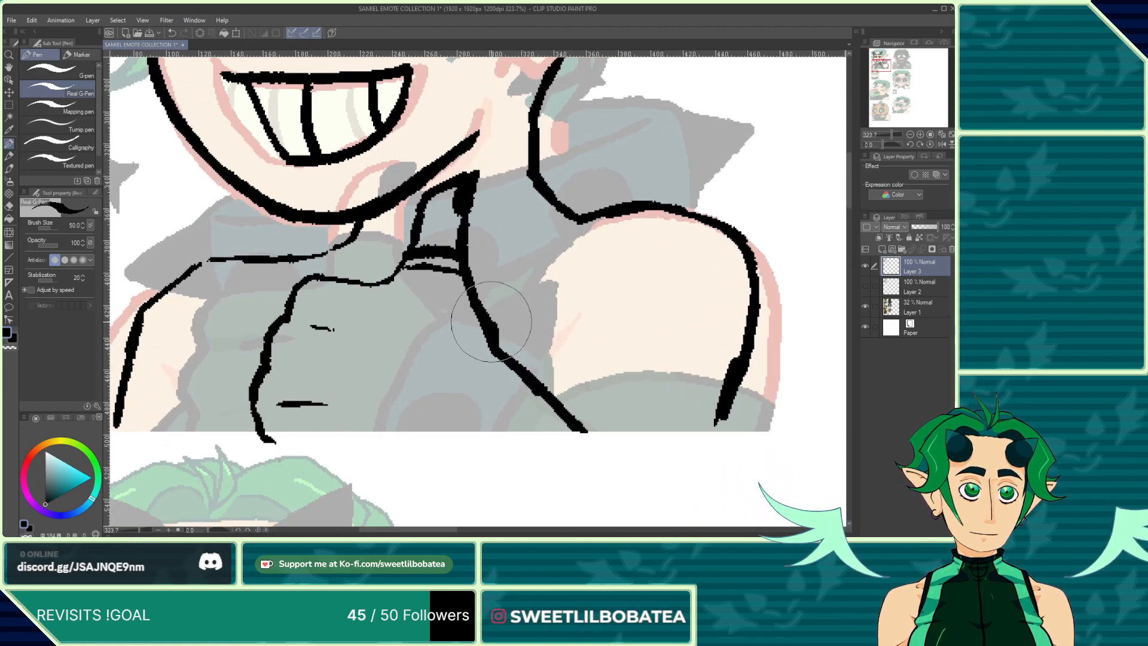
scroll(491, 321, "down", 2)
scroll(487, 312, "up", 1)
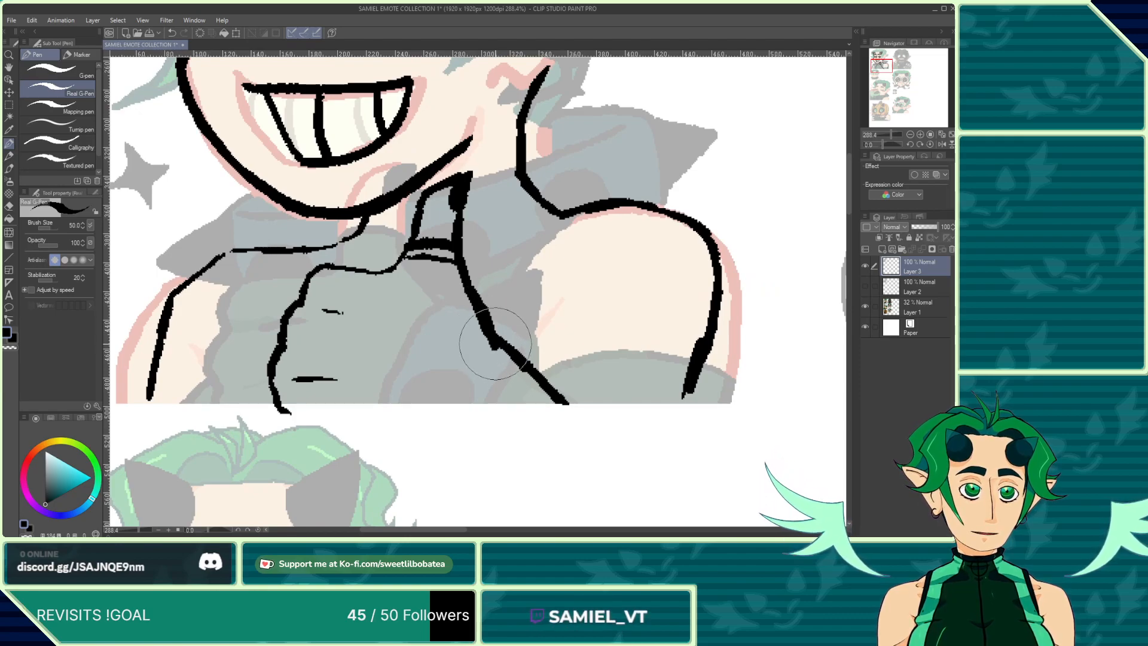
key("e")
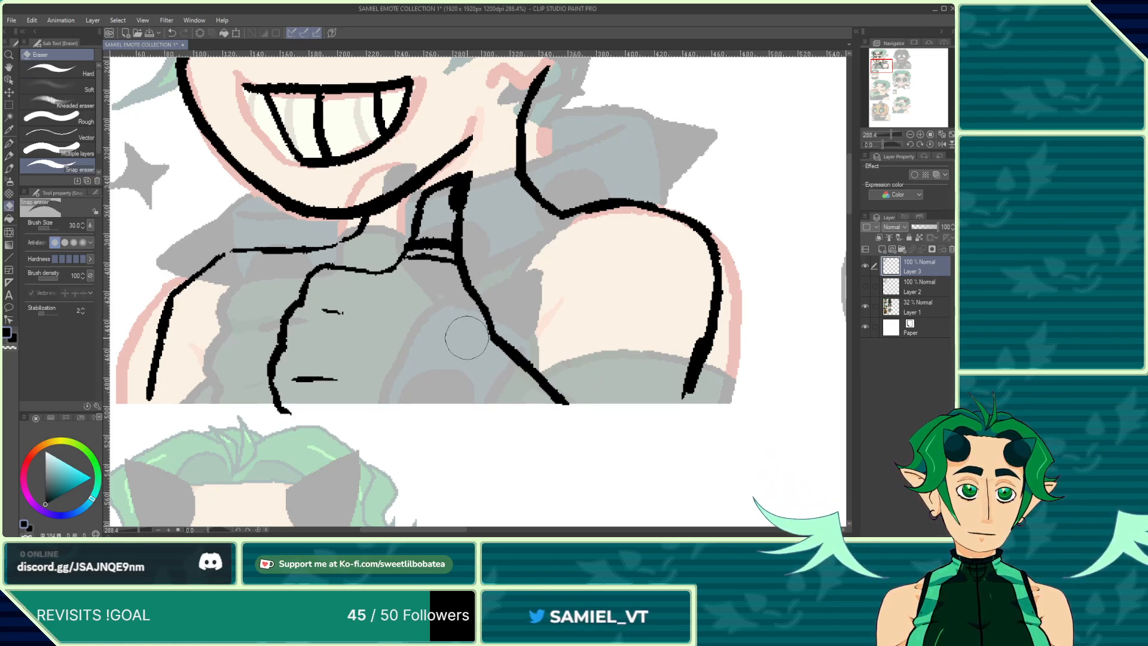
key("b")
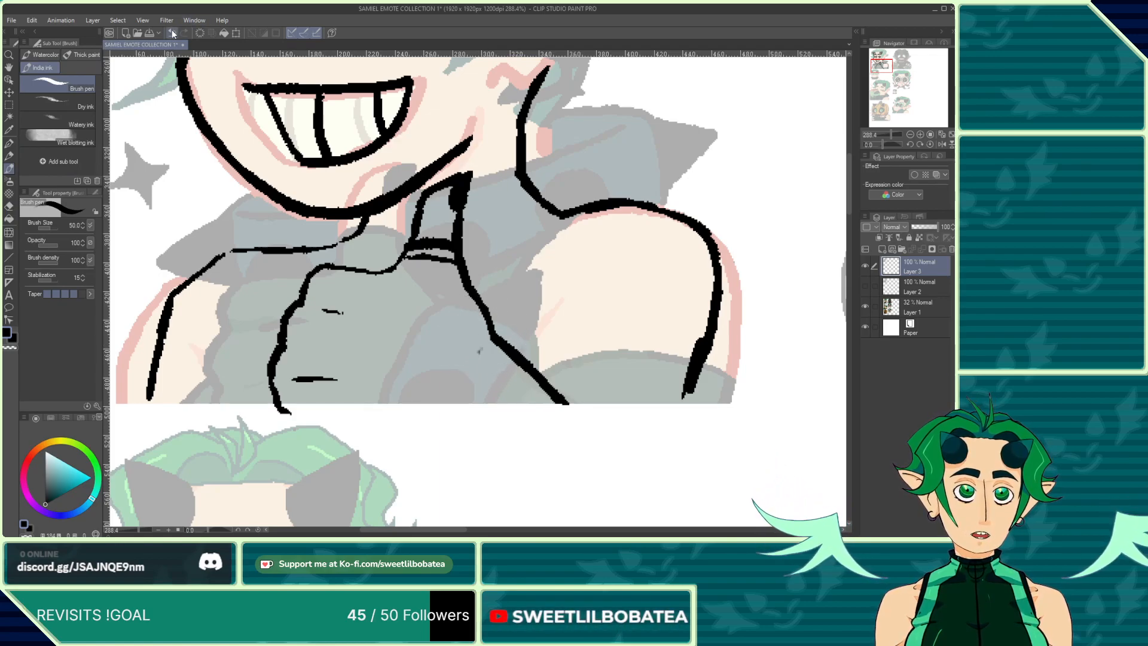
key("p")
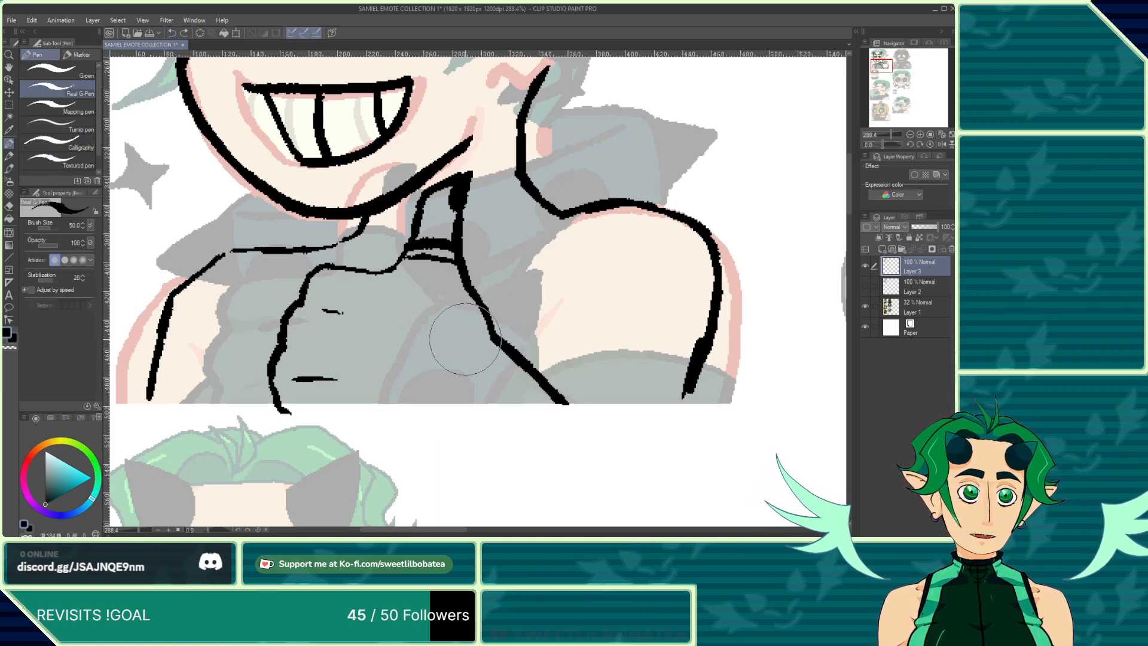
left_click_drag(470, 357, 477, 354)
scroll(519, 310, "down", 1)
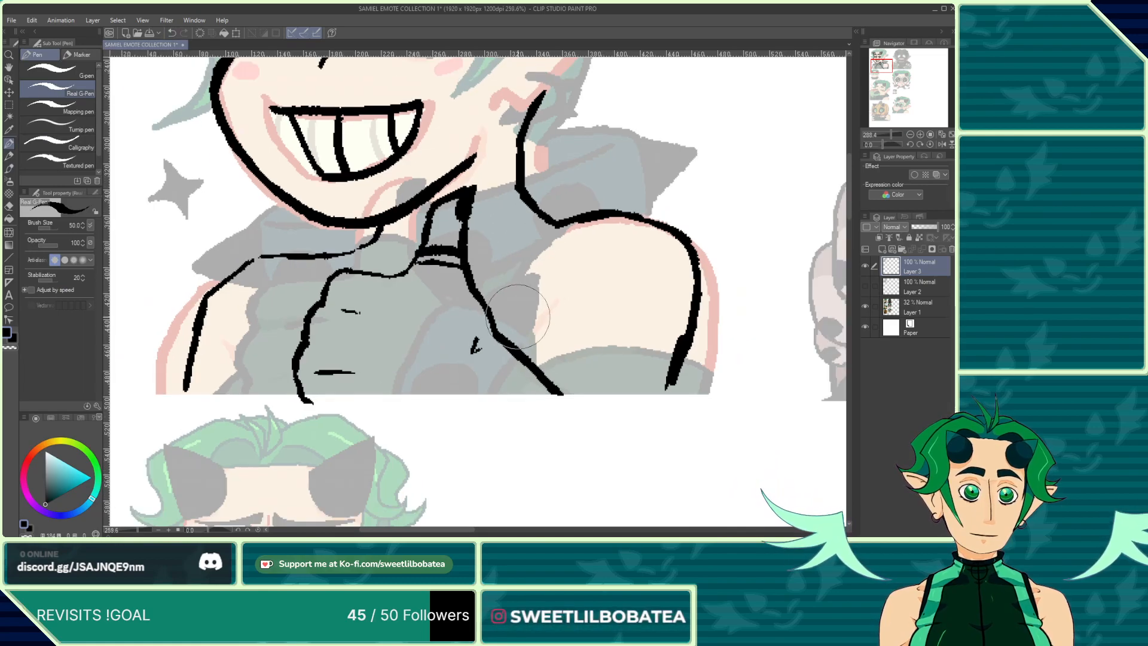
scroll(459, 275, "up", 1)
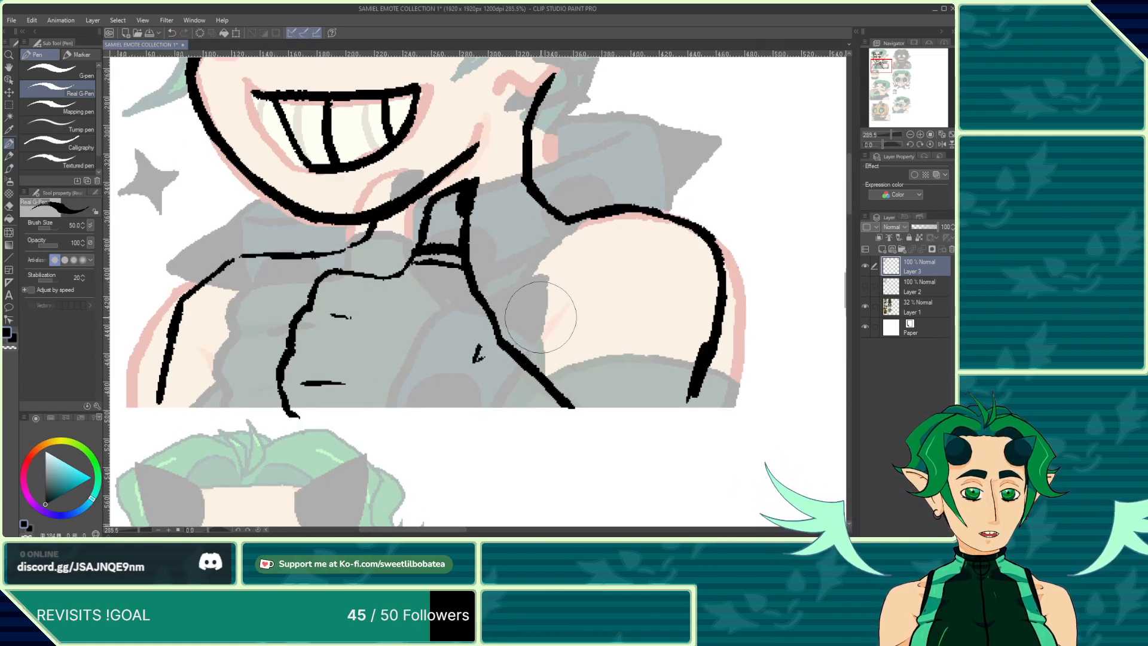
Step: Ink the sleeve edge and the arm's outline on the right, undoing and redrawing one arm stroke
mouse_move(572, 309)
left_mouse_down()
mouse_move(529, 359)
mouse_move(546, 323)
mouse_move(547, 373)
mouse_move(649, 387)
mouse_move(668, 402)
mouse_move(678, 389)
mouse_move(695, 395)
mouse_move(689, 409)
mouse_move(719, 291)
left_mouse_up()
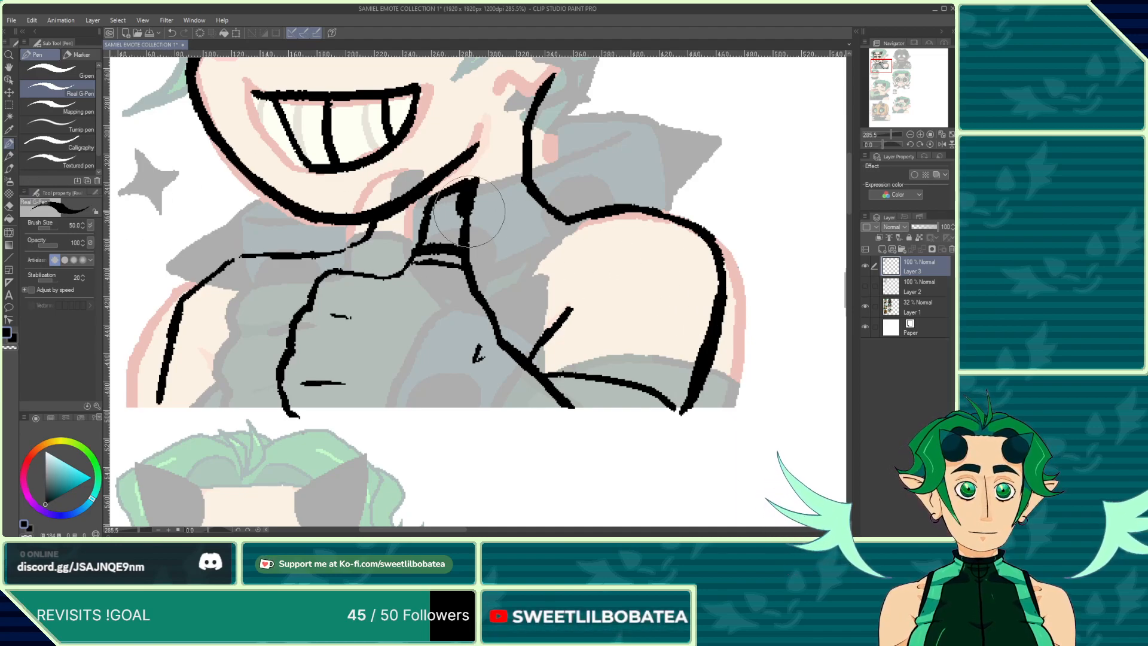
mouse_move(565, 220)
left_mouse_down()
mouse_move(512, 304)
mouse_move(535, 363)
left_mouse_up()
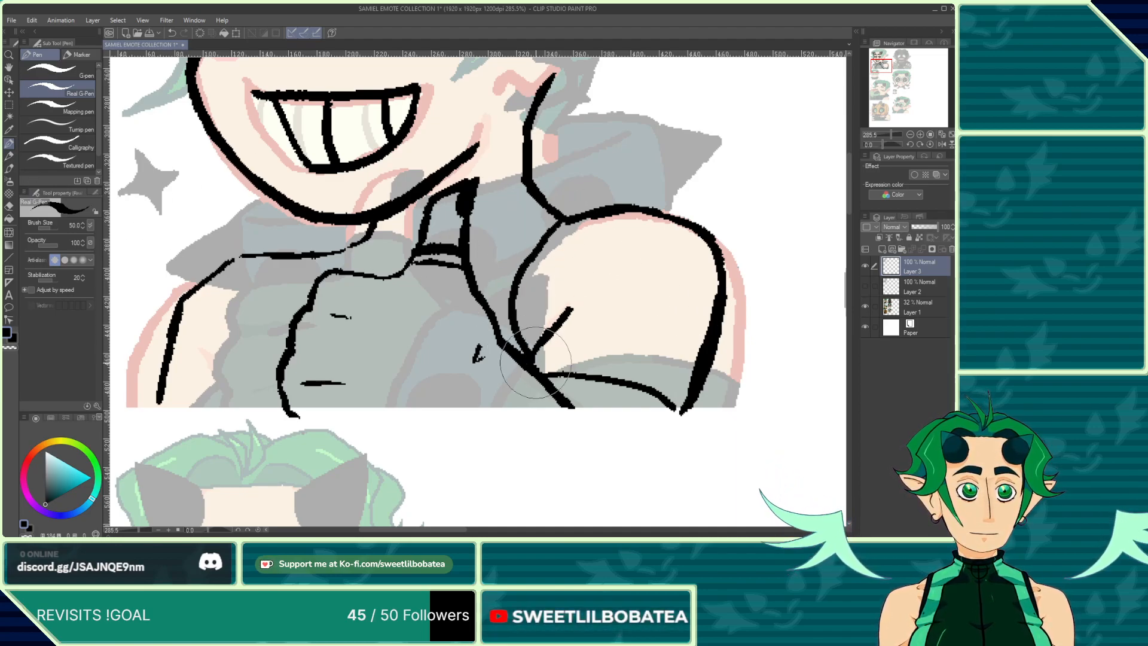
left_click(172, 33)
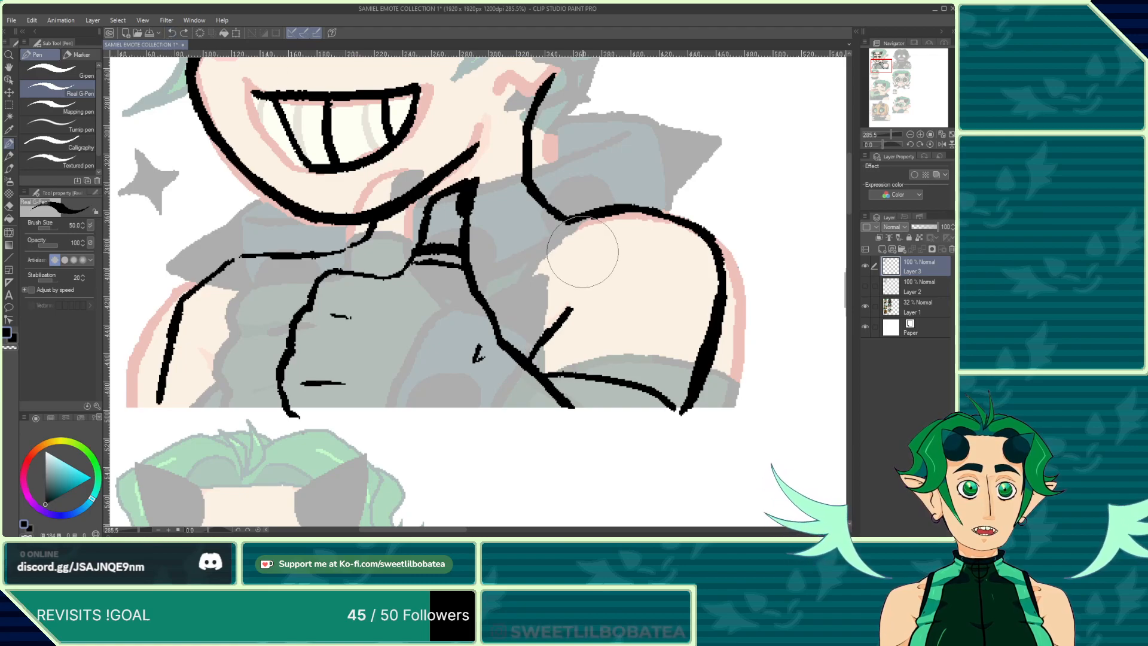
mouse_move(562, 223)
left_mouse_down()
mouse_move(544, 250)
mouse_move(541, 337)
left_mouse_up()
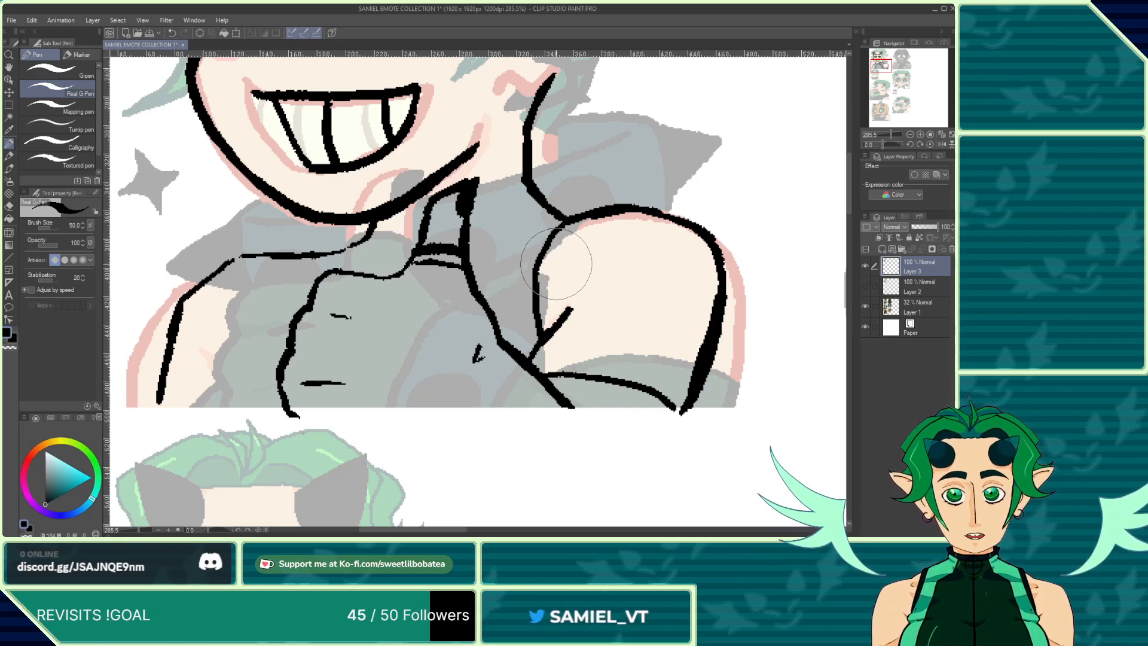
left_click_drag(557, 248, 571, 234)
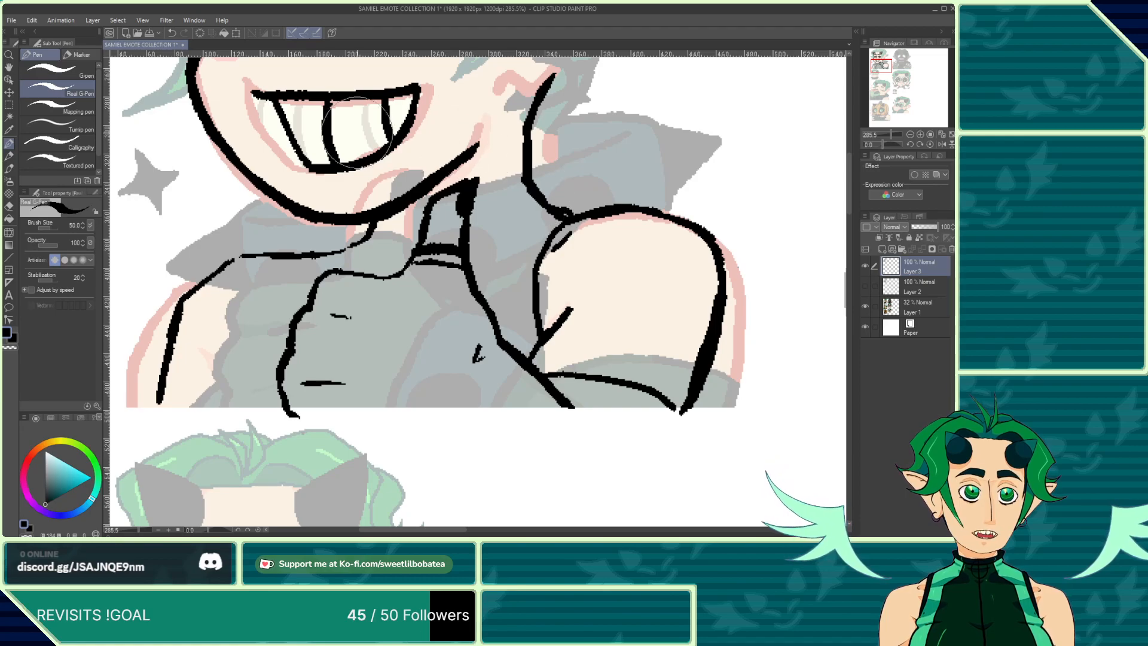
Step: Ink the collar lines where the thumb meets the neck, undoing one stroke first
left_click(8, 205)
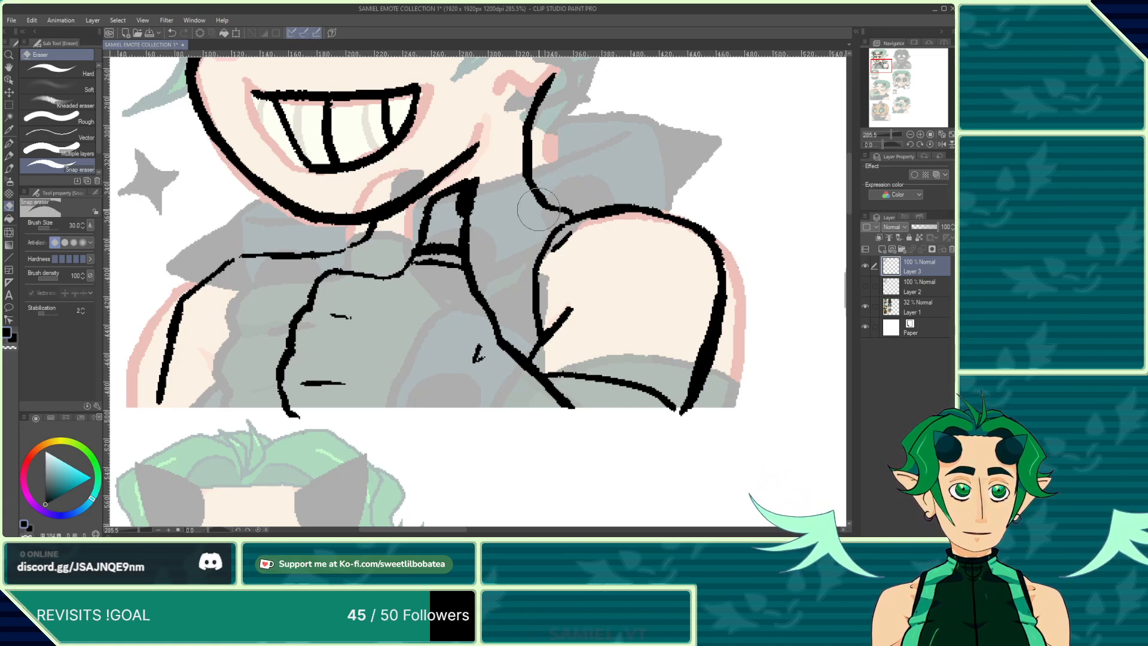
left_click(10, 169)
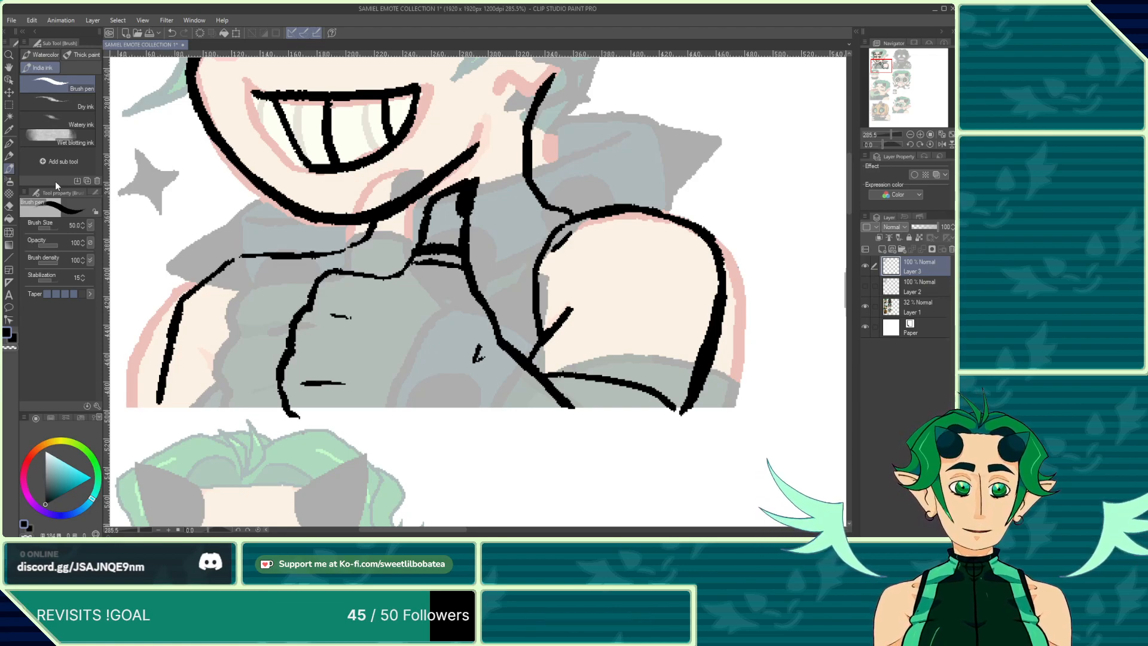
left_click(171, 34)
left_click(8, 145)
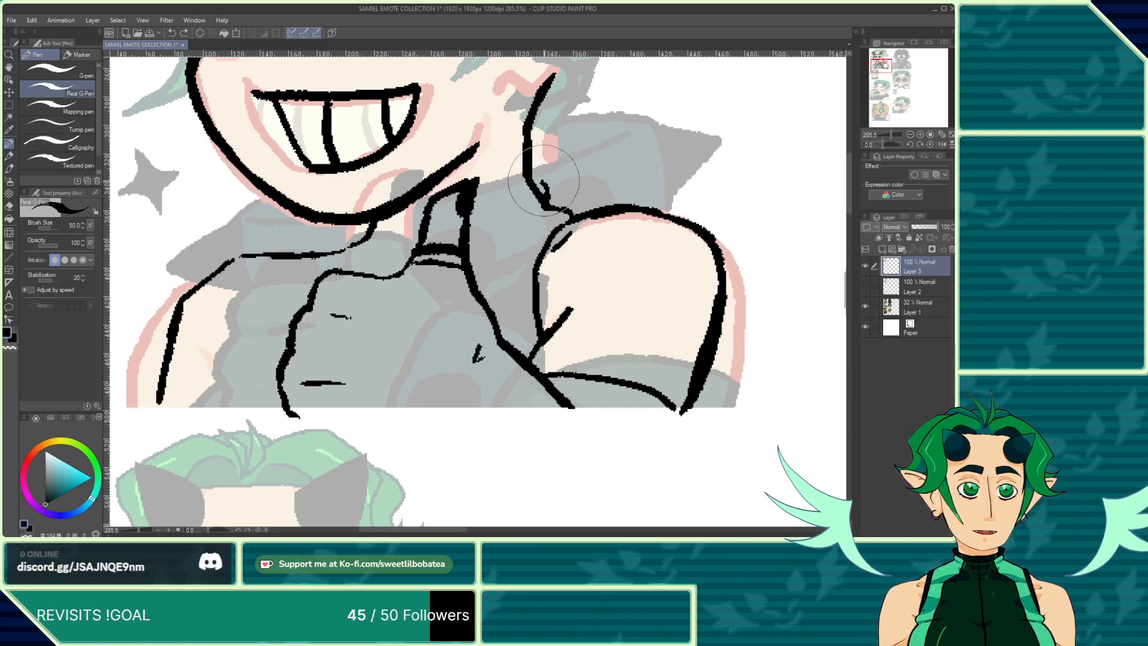
left_click_drag(545, 157, 497, 180)
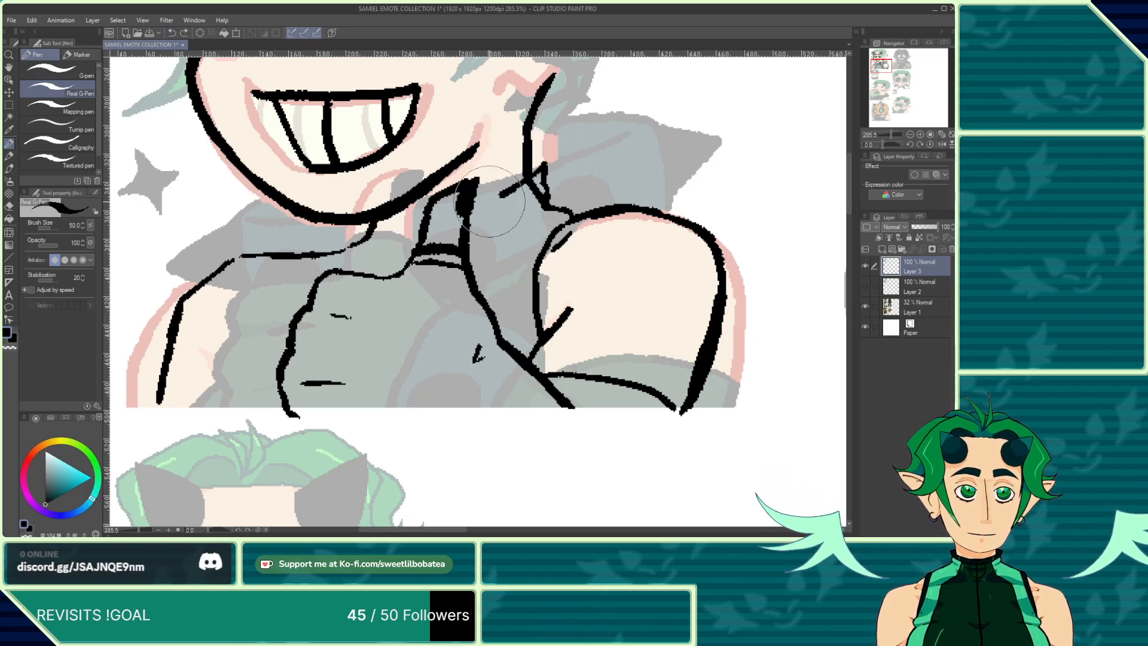
left_click_drag(516, 187, 471, 209)
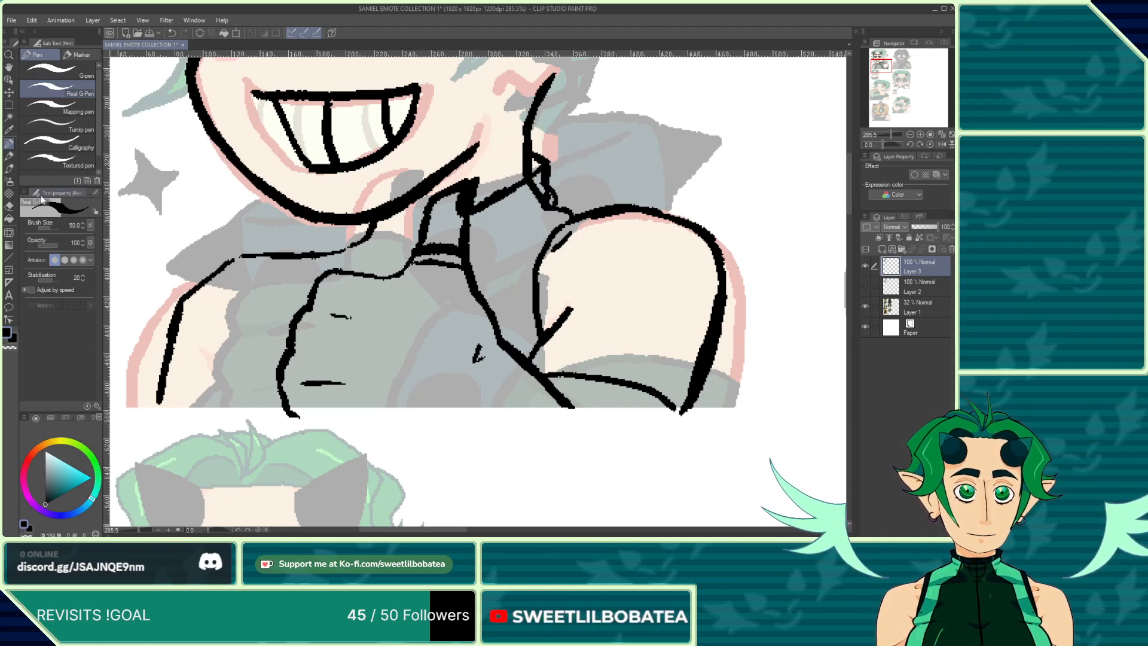
left_click(8, 206)
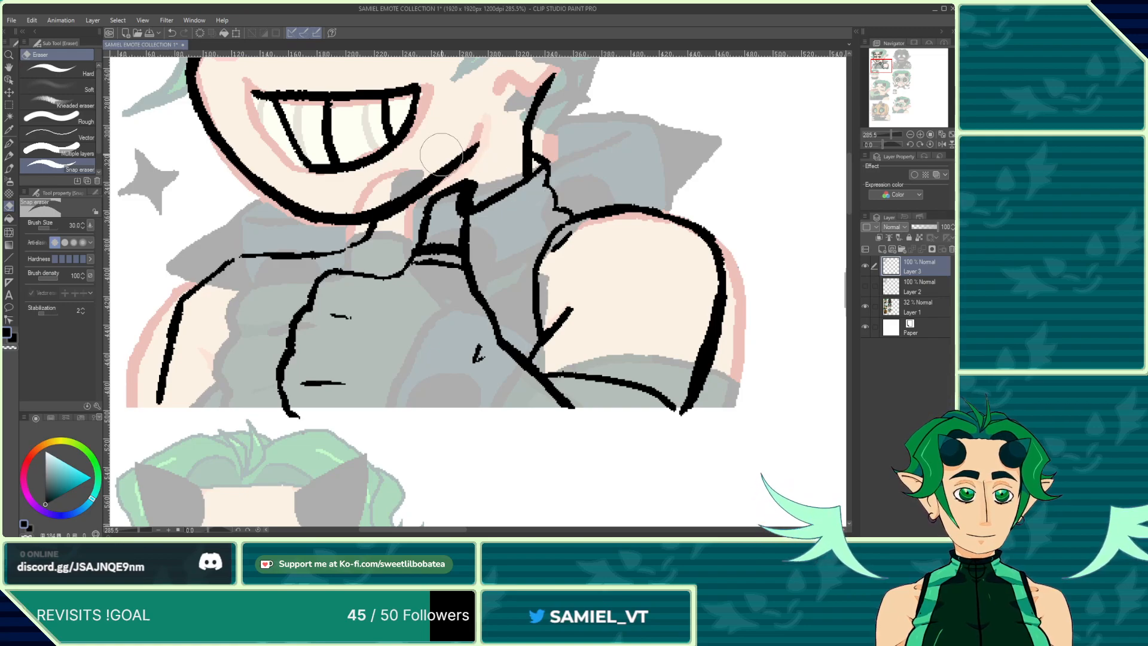
Step: Ink the collar's folded edges and a small ring at the collar's front with the pen
key("p")
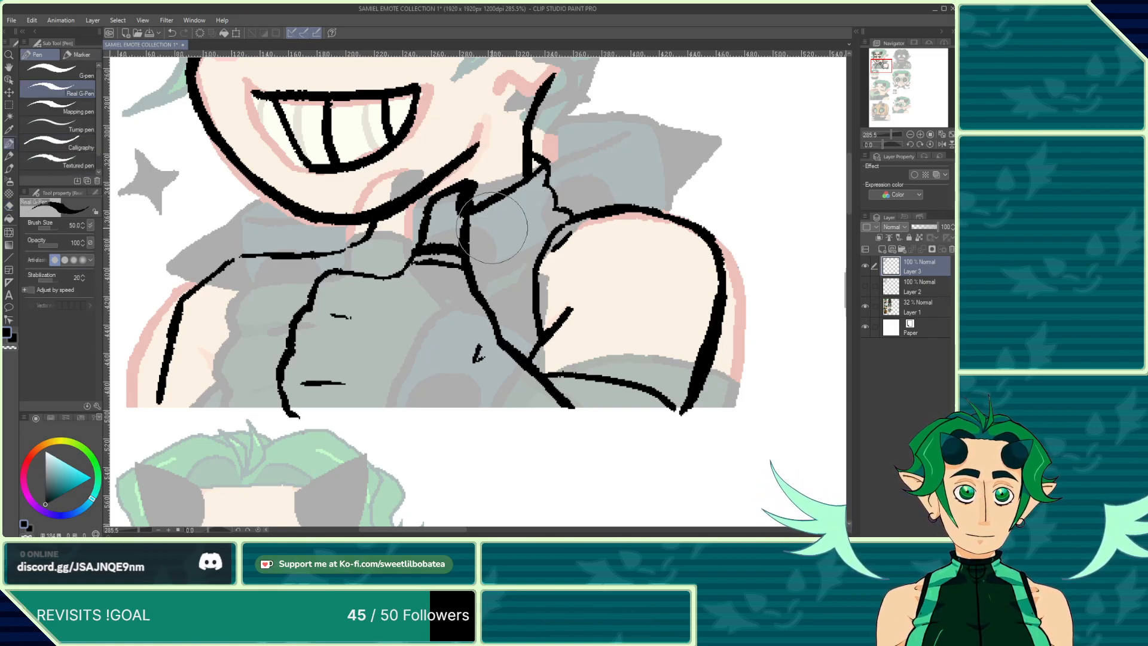
left_click_drag(366, 227, 422, 223)
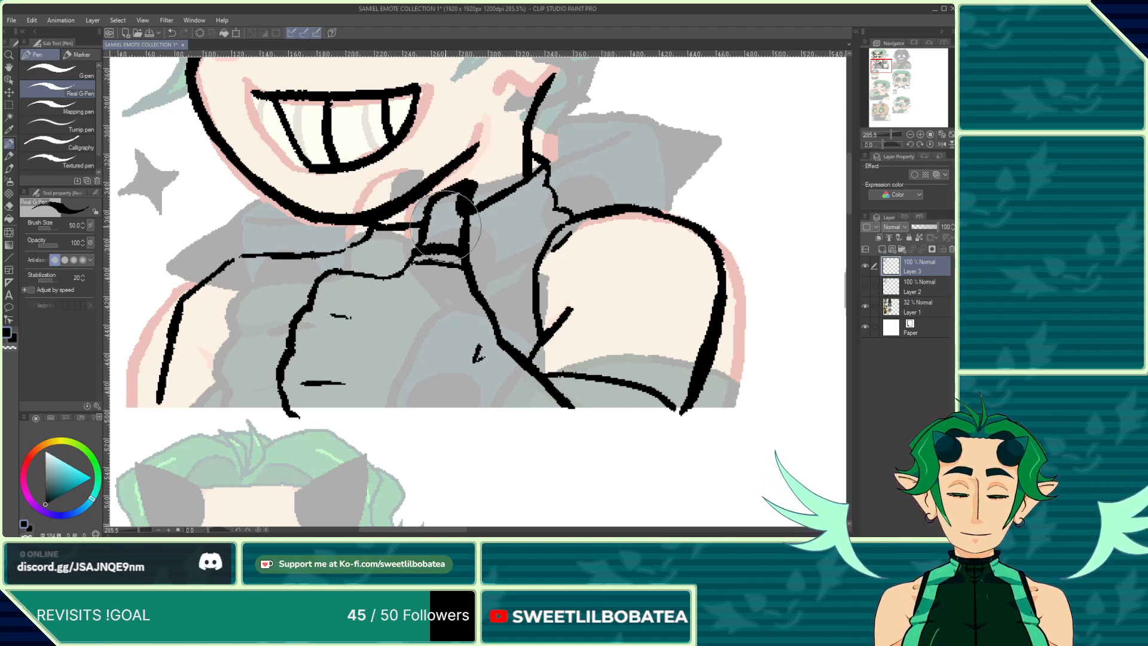
left_click_drag(539, 200, 506, 248)
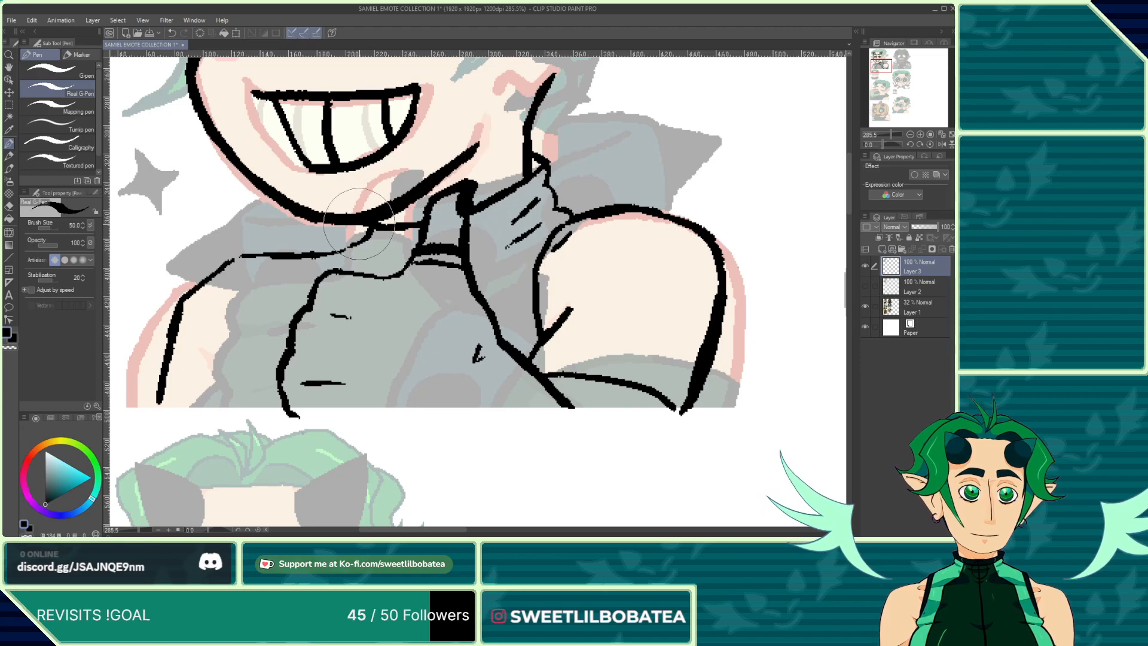
left_click_drag(342, 233, 340, 259)
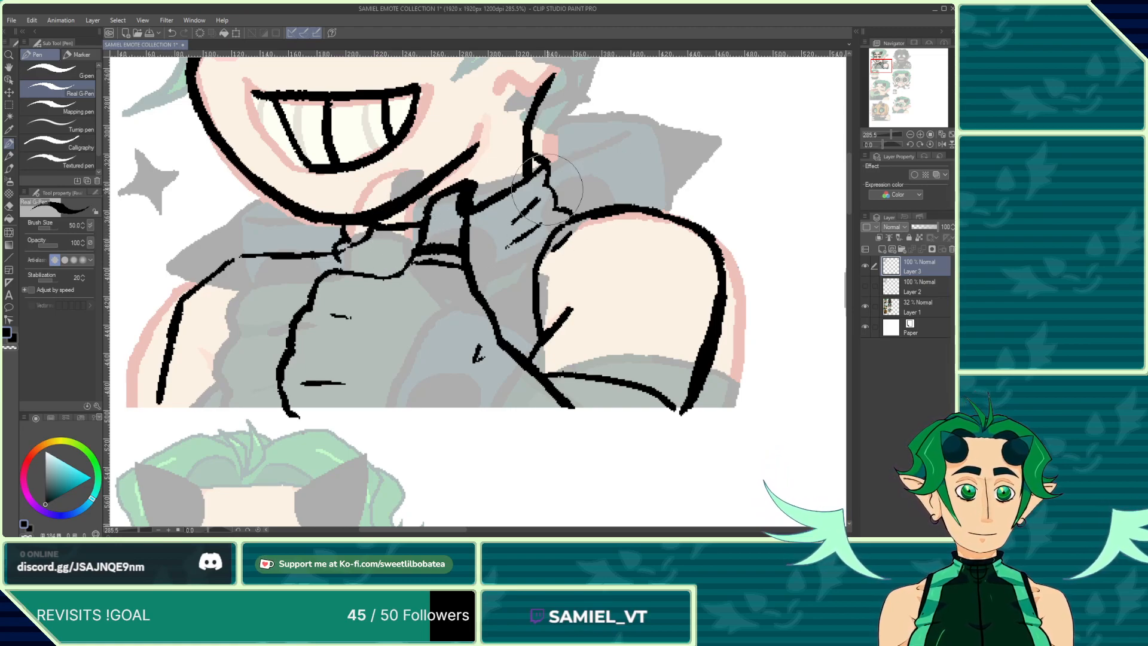
left_click_drag(524, 208, 470, 238)
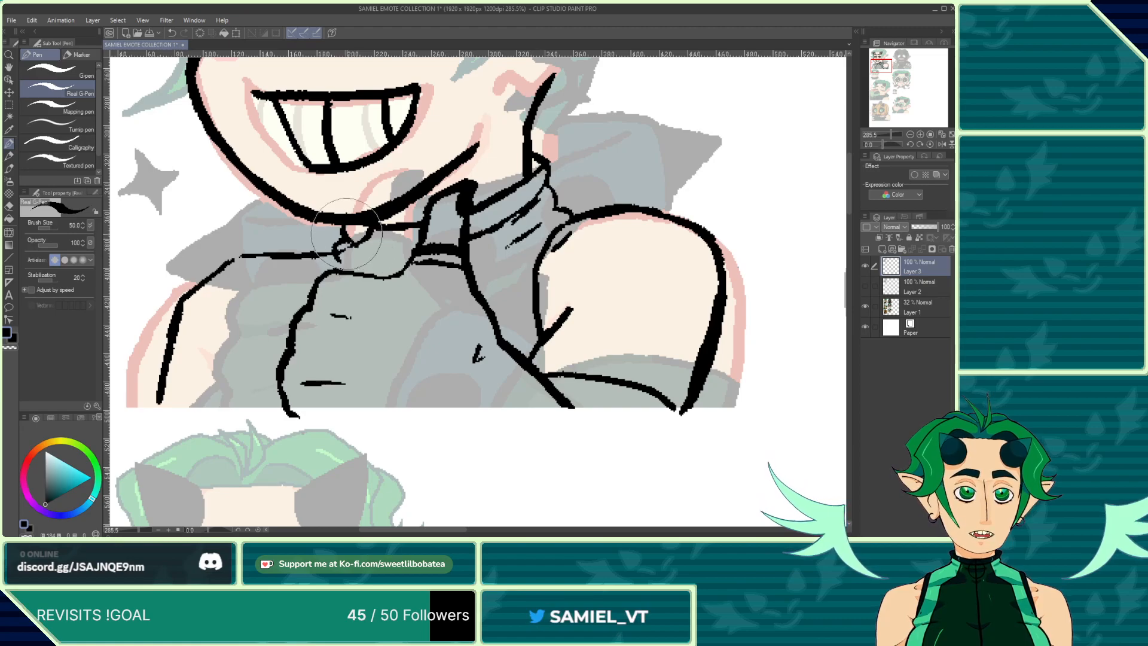
left_click_drag(347, 234, 410, 259)
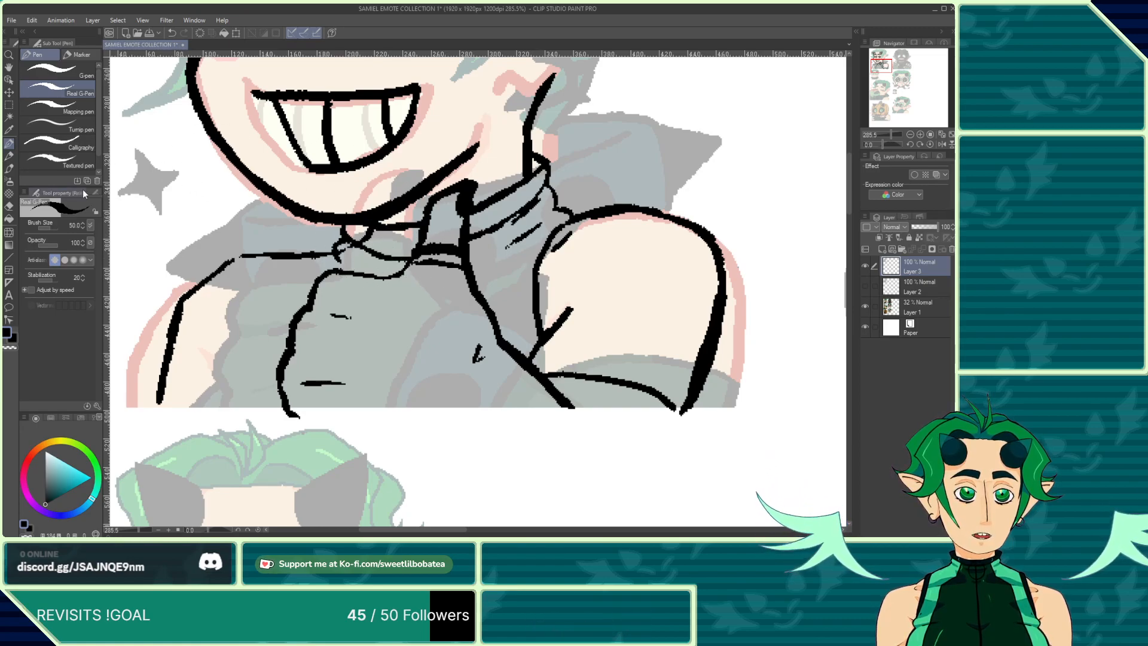
left_click(9, 206)
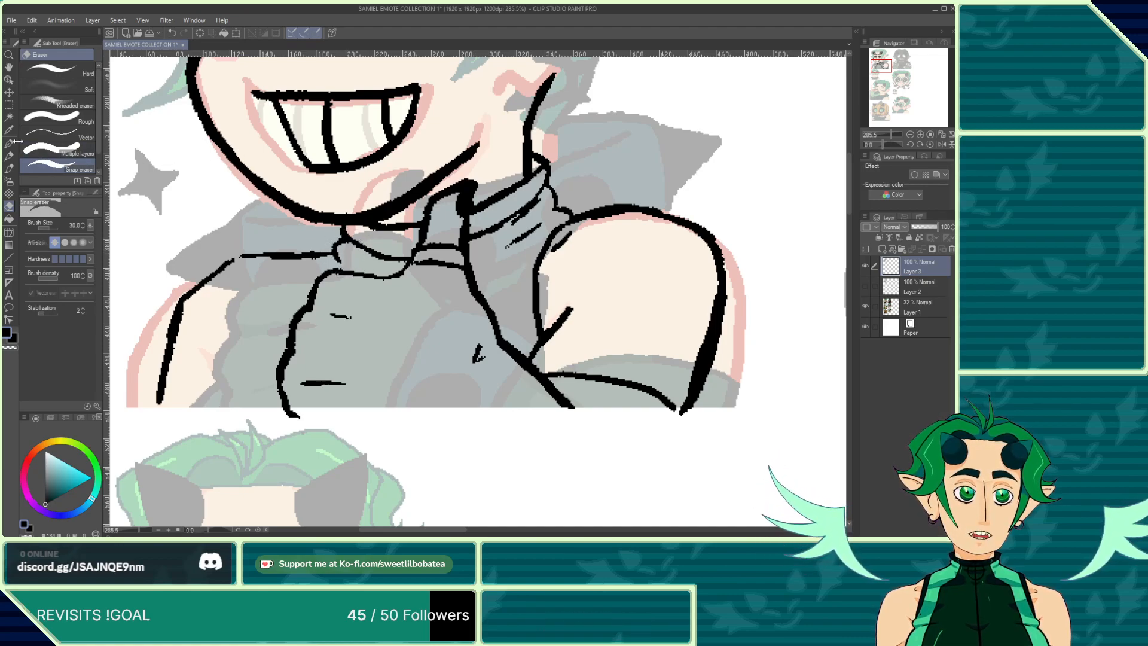
left_click(10, 170)
left_click(9, 143)
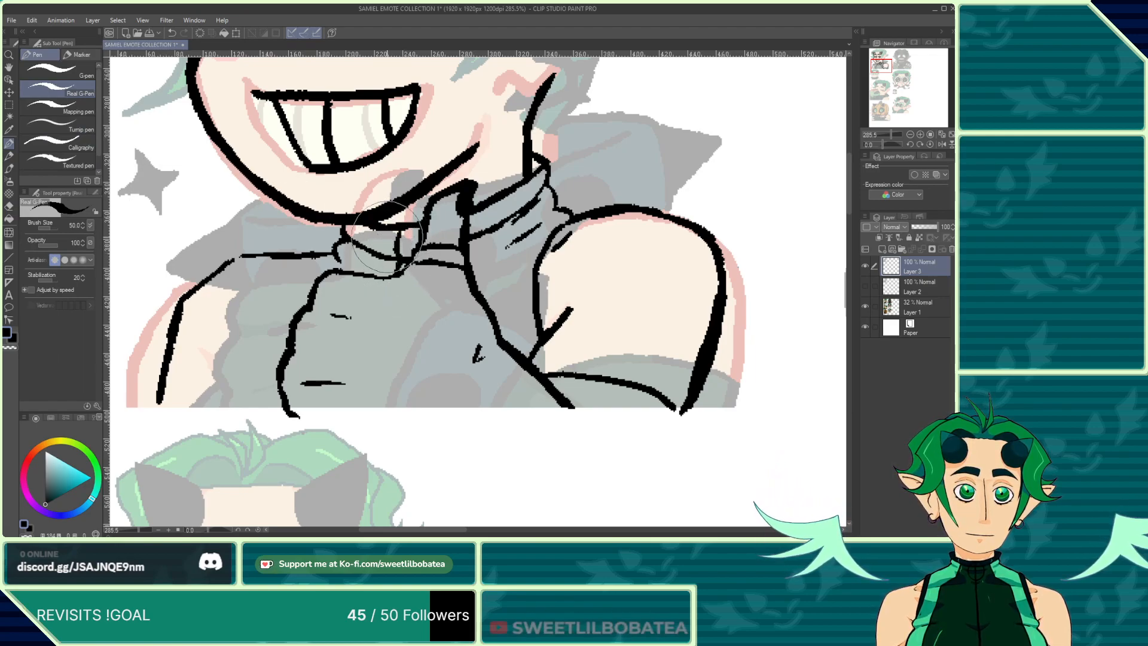
left_click_drag(381, 238, 383, 239)
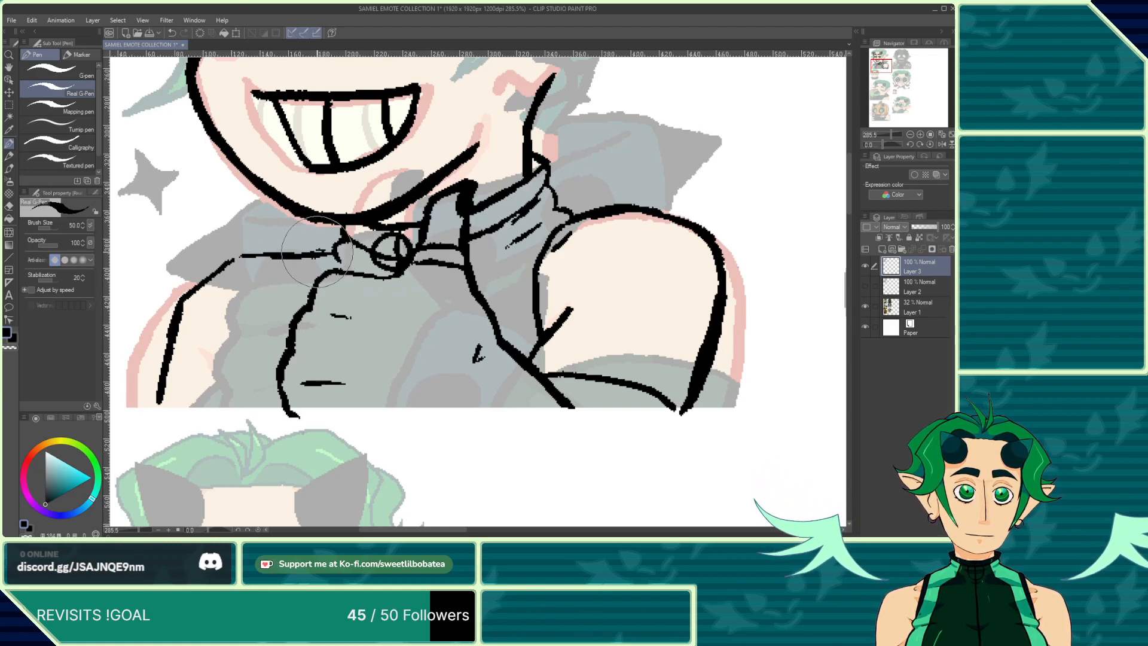
Step: Ink the long fold lines running down the left side of the shirt's chest
mouse_move(290, 258)
left_mouse_down()
mouse_move(236, 372)
mouse_move(247, 360)
mouse_move(202, 410)
left_mouse_up()
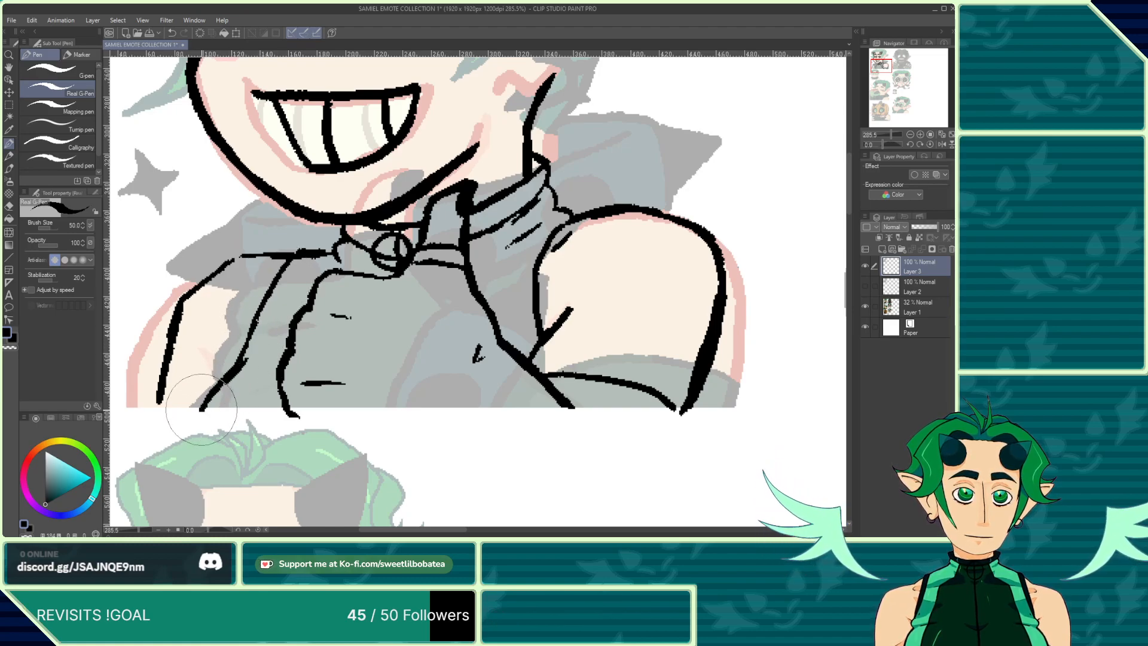
left_click_drag(245, 361, 229, 350)
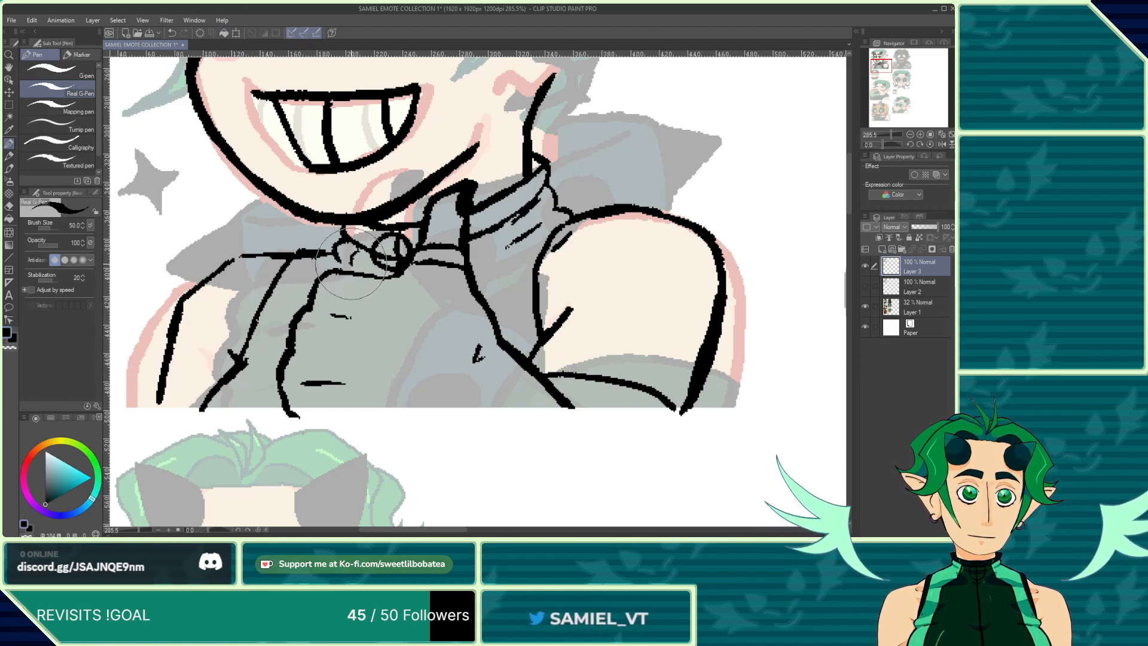
left_click_drag(299, 291, 235, 419)
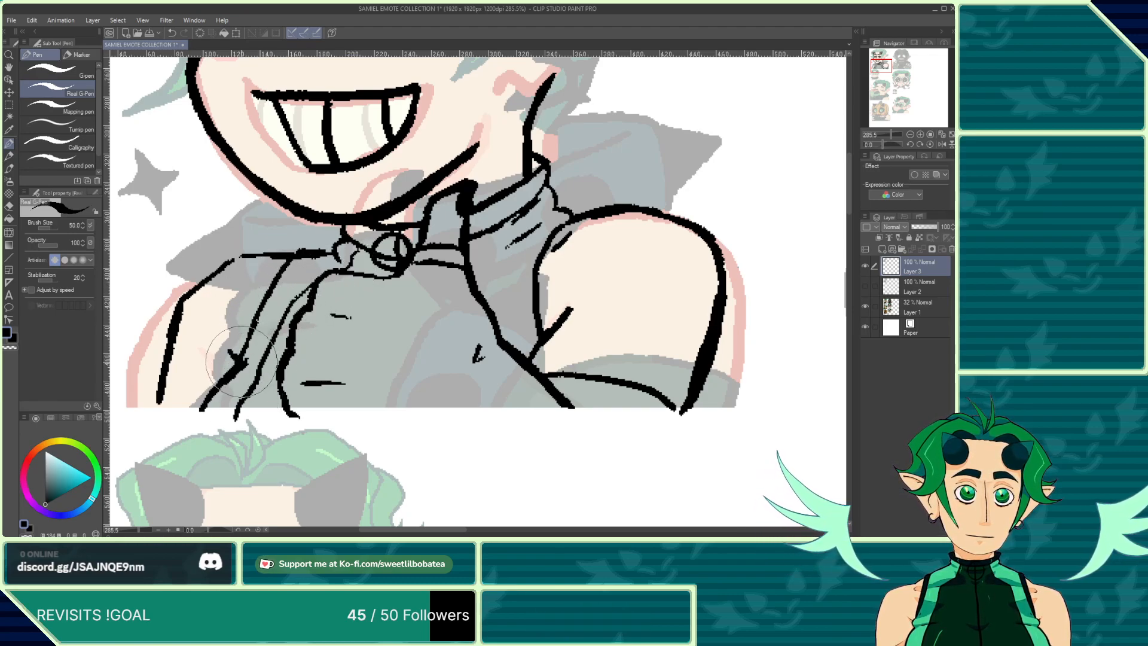
left_click_drag(243, 358, 317, 253)
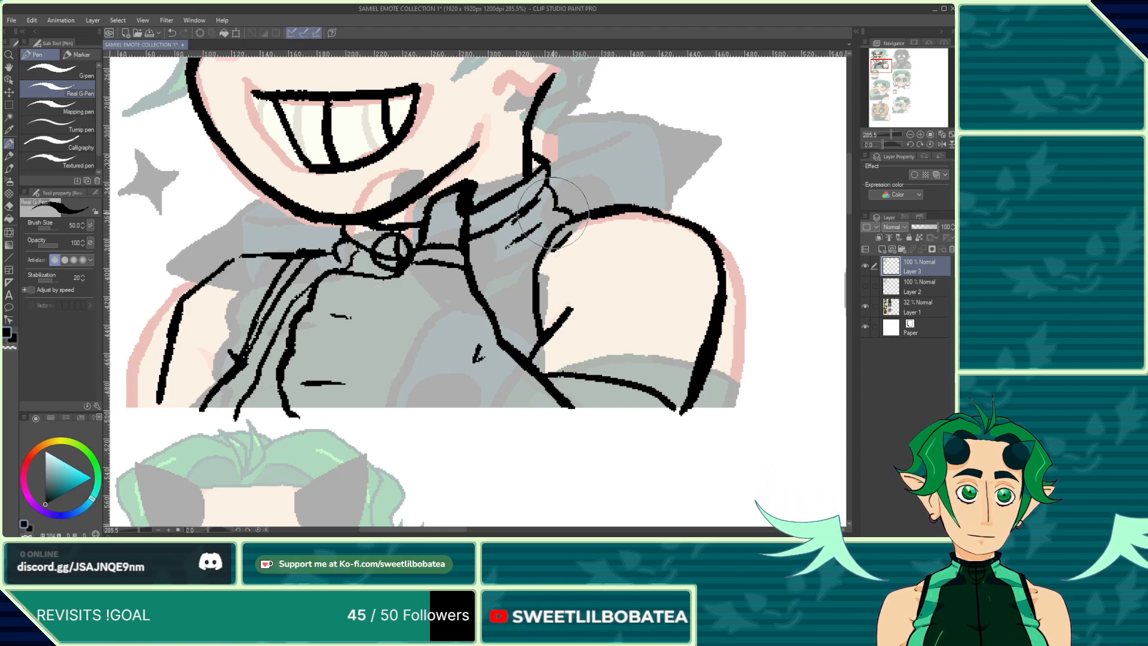
Step: Ink the fold lines on the right side of the shirt below the collar, undoing and redrawing one stroke
mouse_move(559, 209)
left_mouse_down()
mouse_move(509, 270)
mouse_move(506, 303)
mouse_move(541, 347)
left_mouse_up()
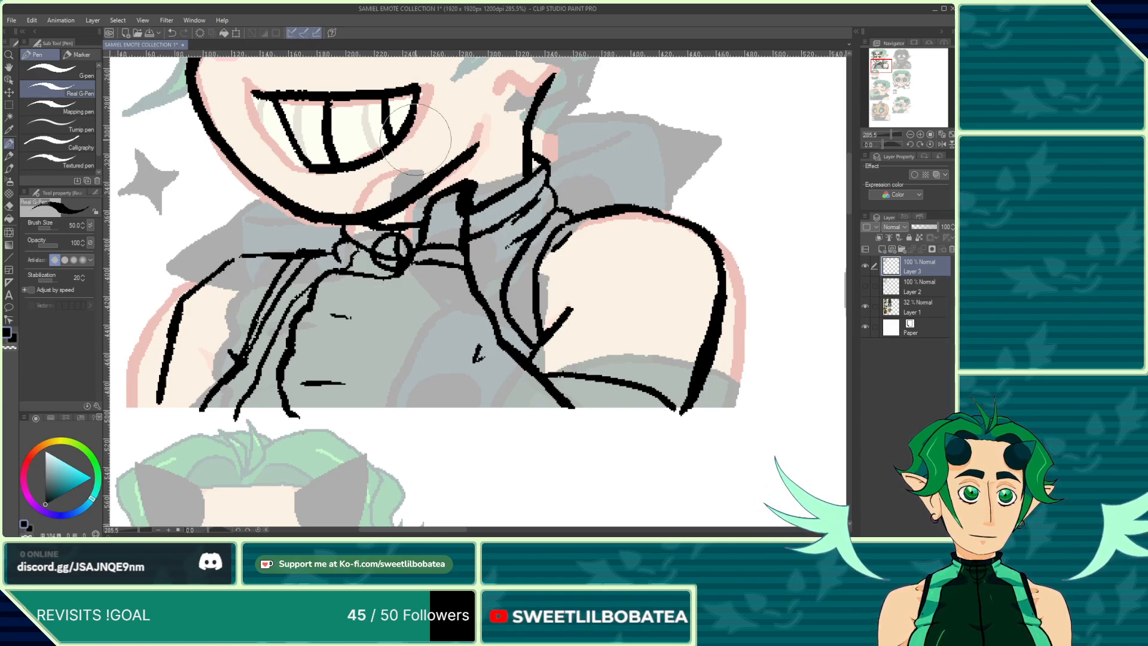
left_click(175, 34)
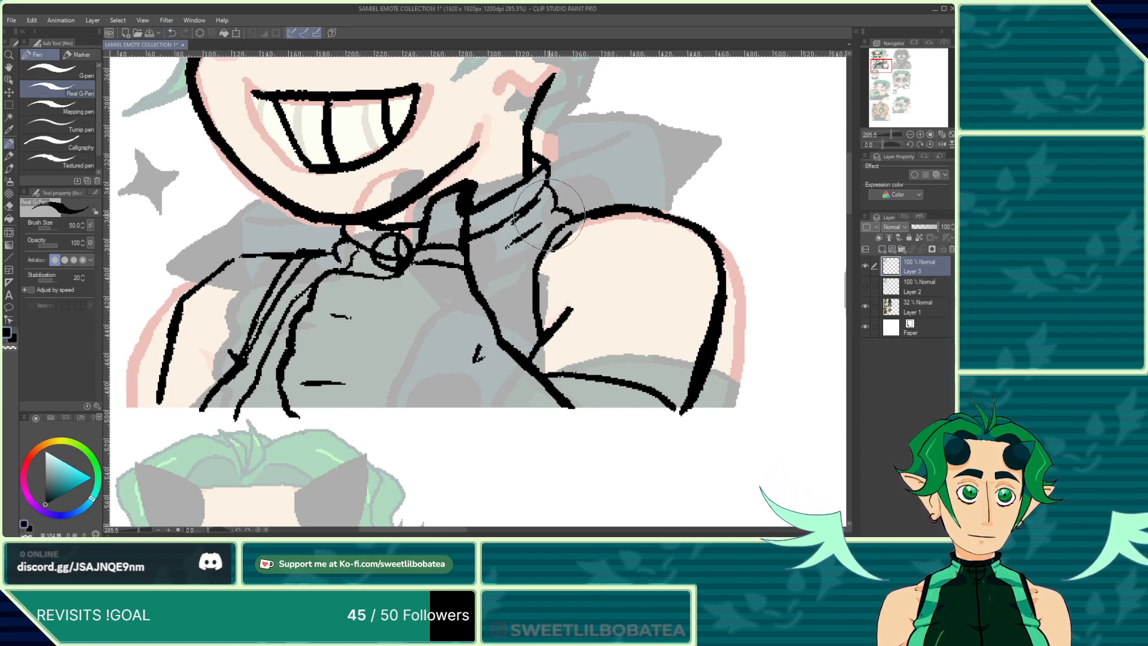
mouse_move(517, 251)
left_mouse_down()
mouse_move(519, 322)
mouse_move(538, 346)
left_mouse_up()
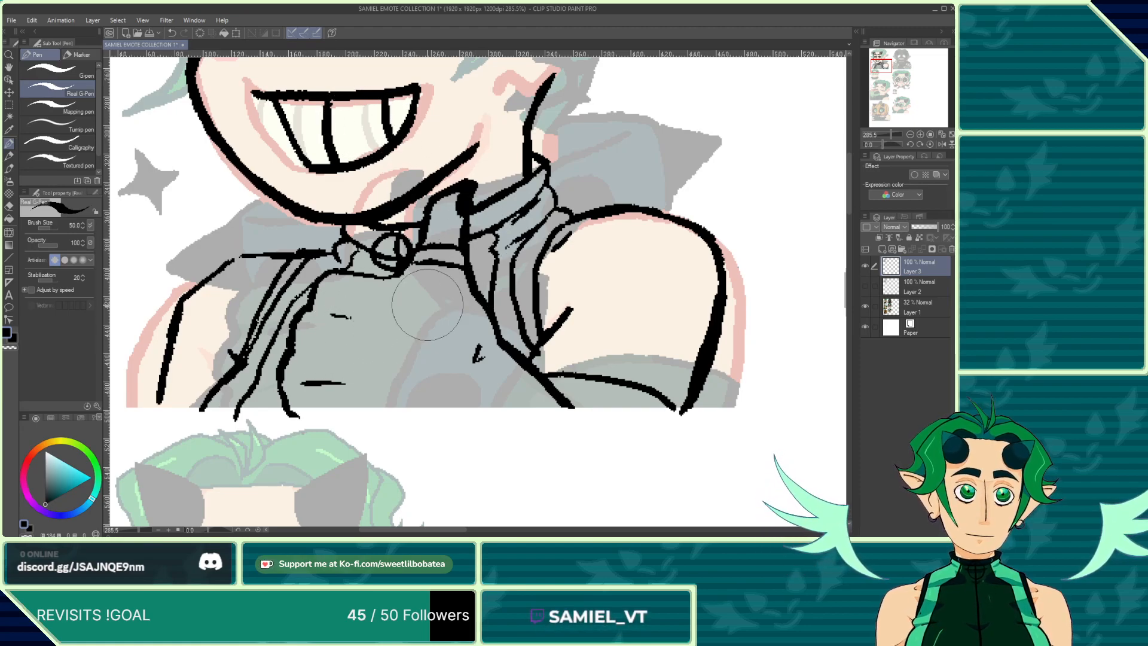
mouse_move(461, 278)
left_mouse_down()
mouse_move(496, 362)
mouse_move(565, 407)
mouse_move(613, 413)
left_mouse_up()
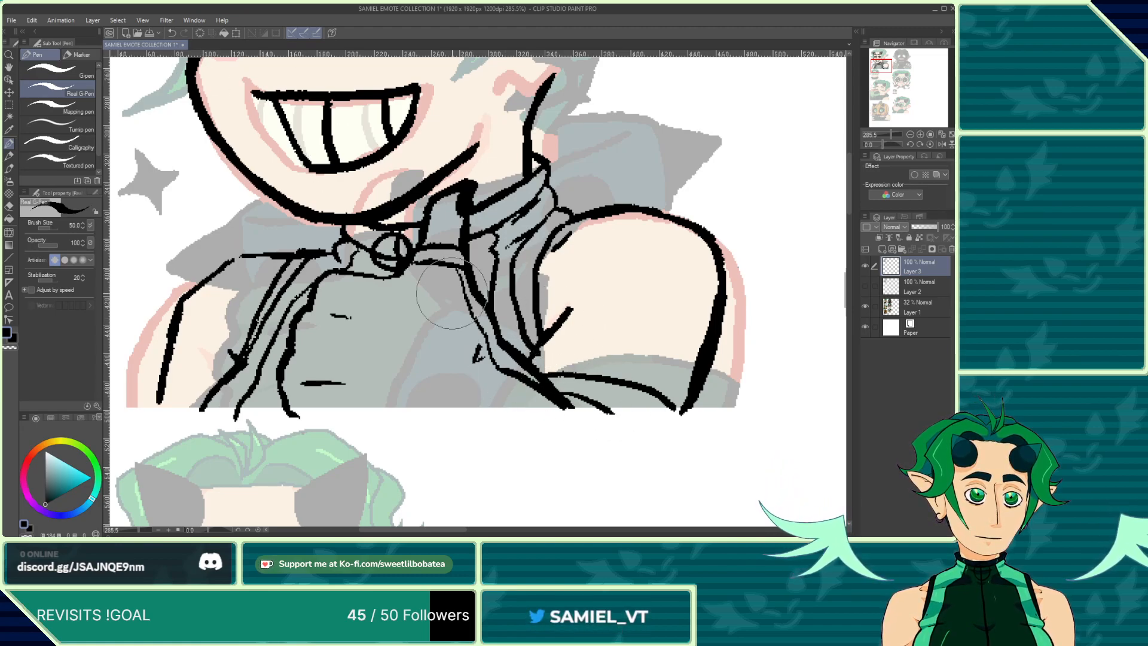
Step: Ink a short line along the left shoulder beside the collar
scroll(452, 400, "down", 5)
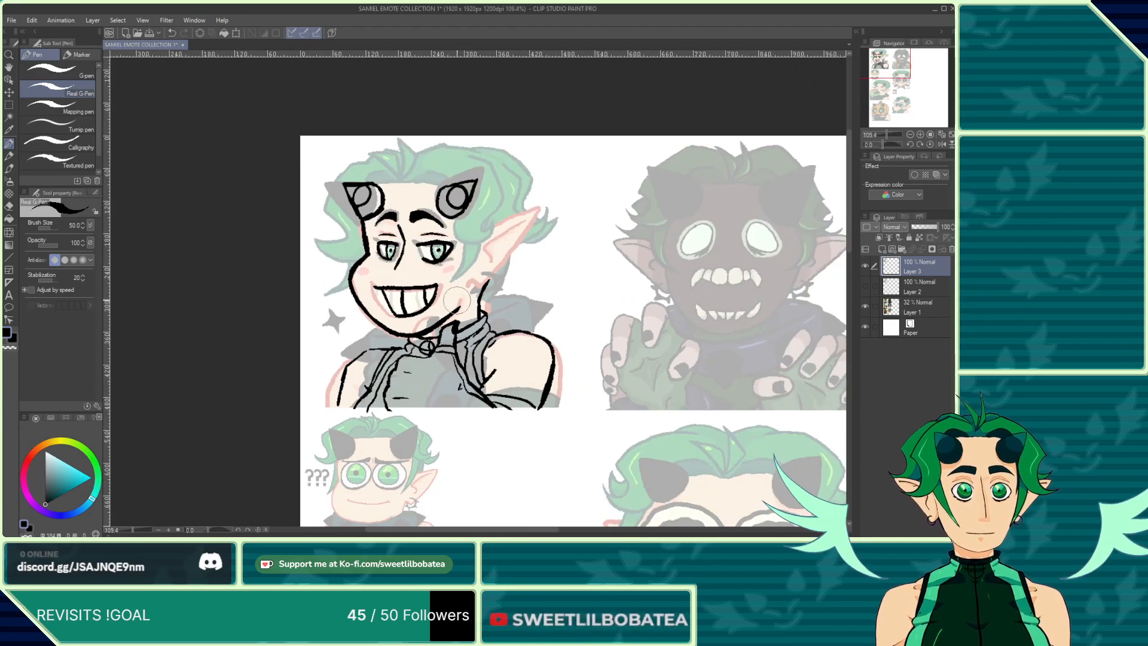
scroll(456, 299, "up", 1)
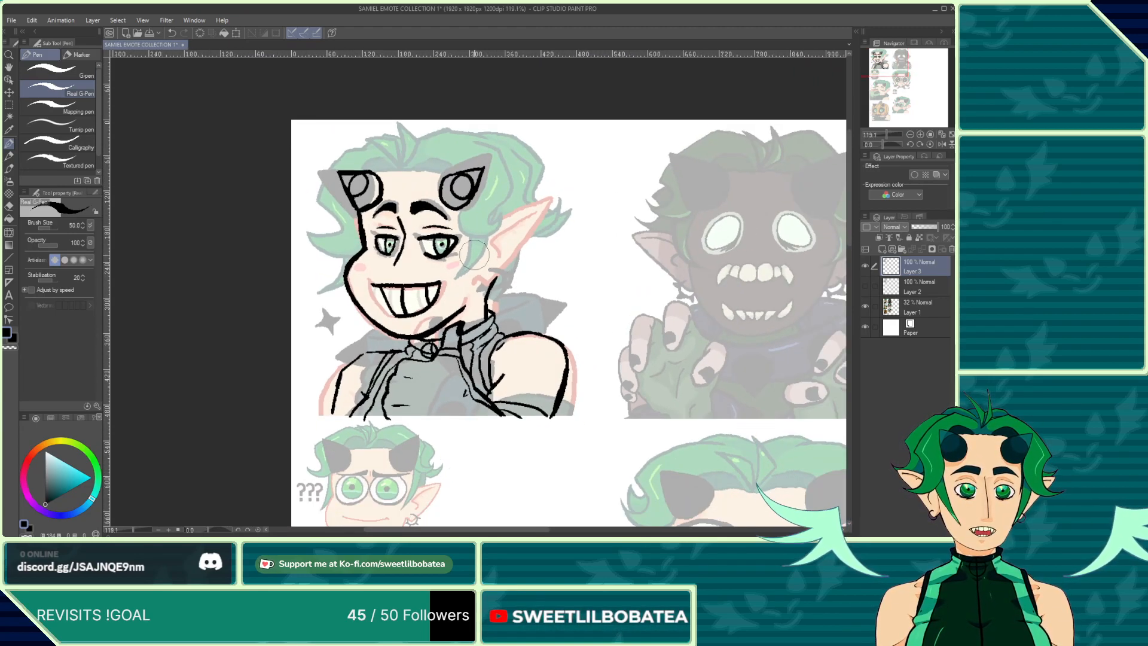
scroll(334, 359, "up", 6)
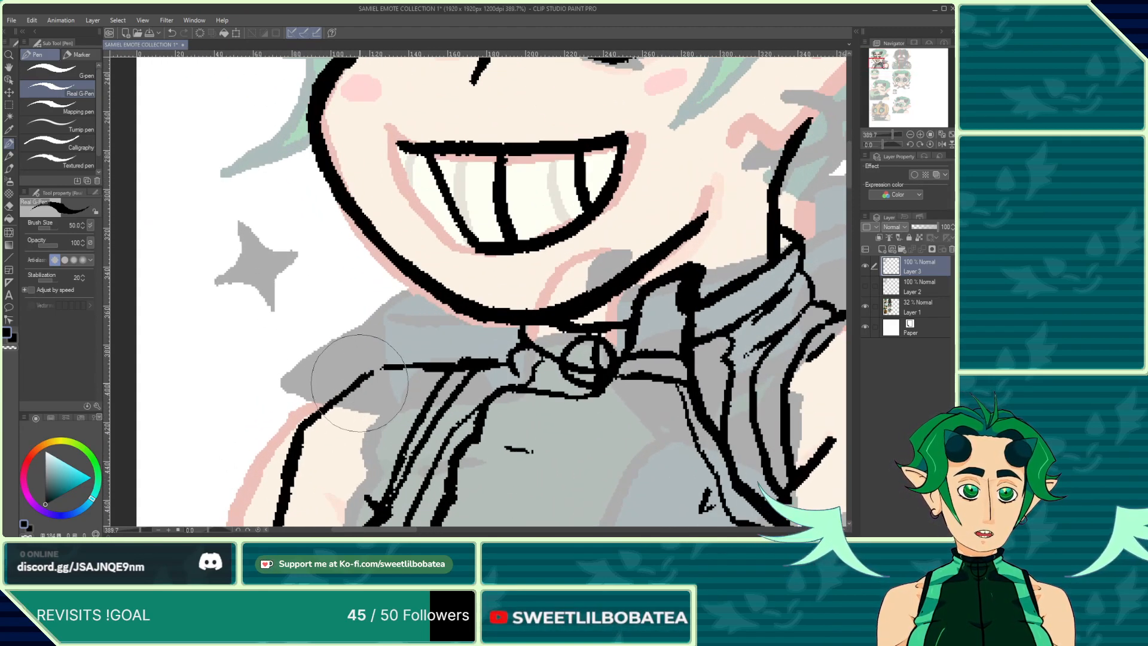
left_click_drag(302, 423, 380, 367)
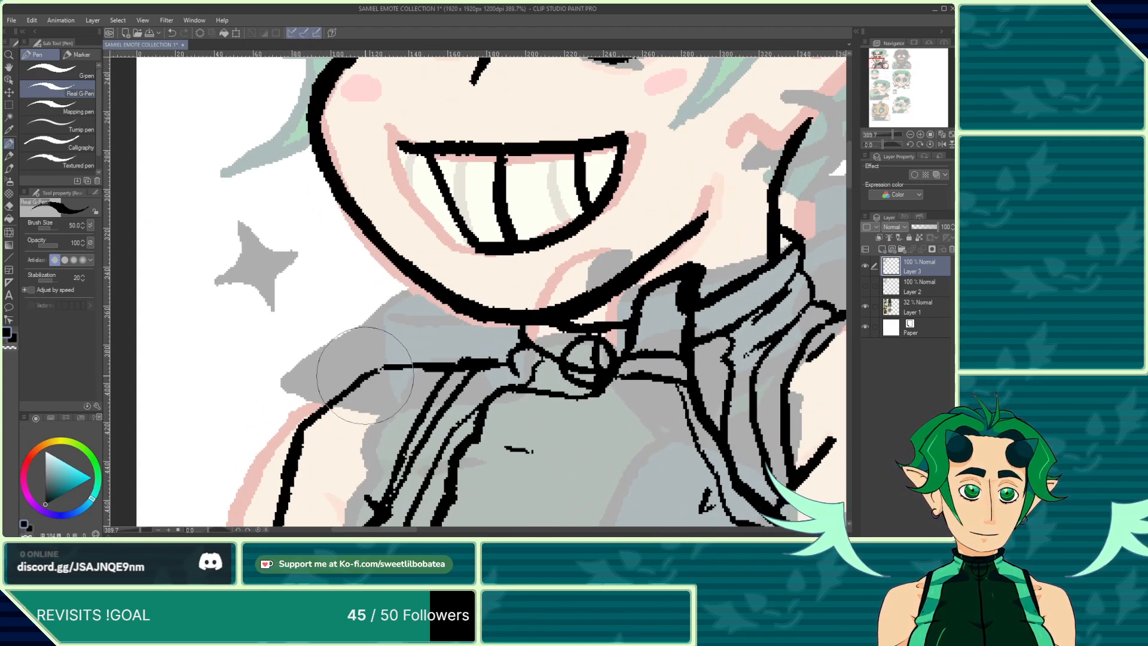
left_click(8, 207)
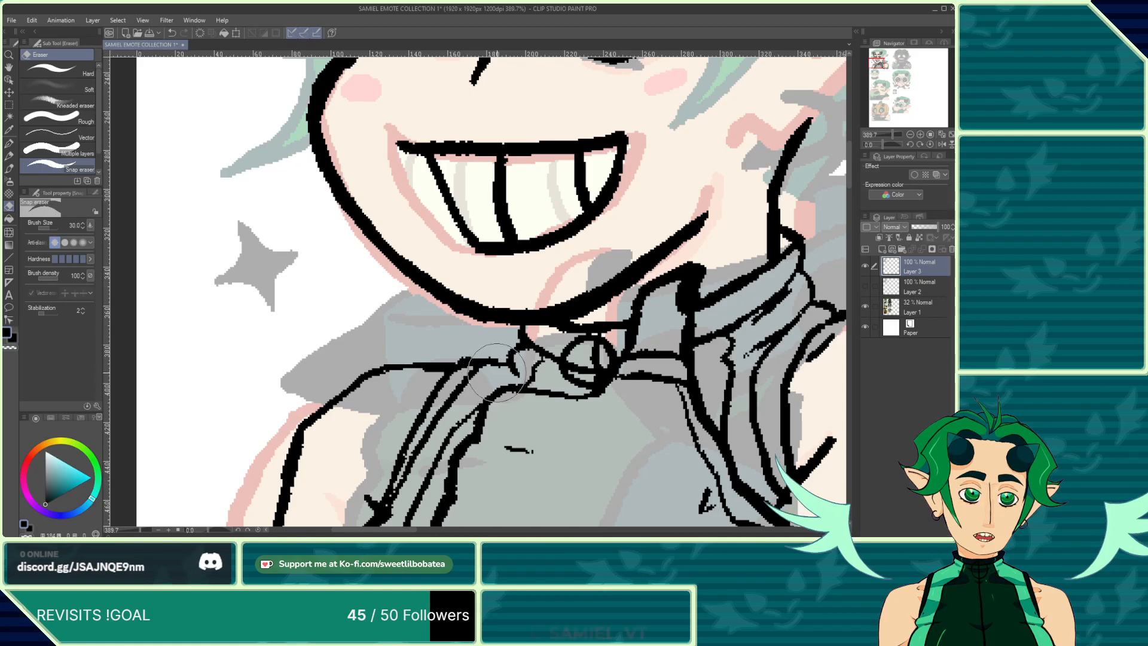
left_click(9, 143)
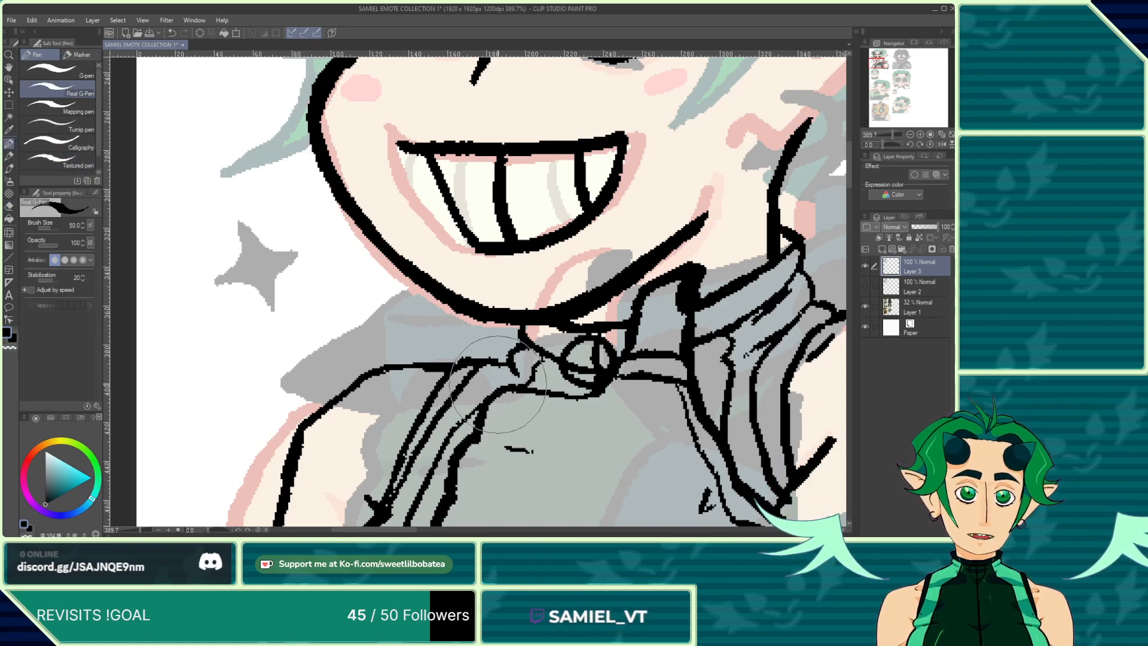
Step: Zoom in and out to review the inked thumbs-up emote against the reference sheet
scroll(333, 379, "down", 5)
scroll(389, 335, "up", 5)
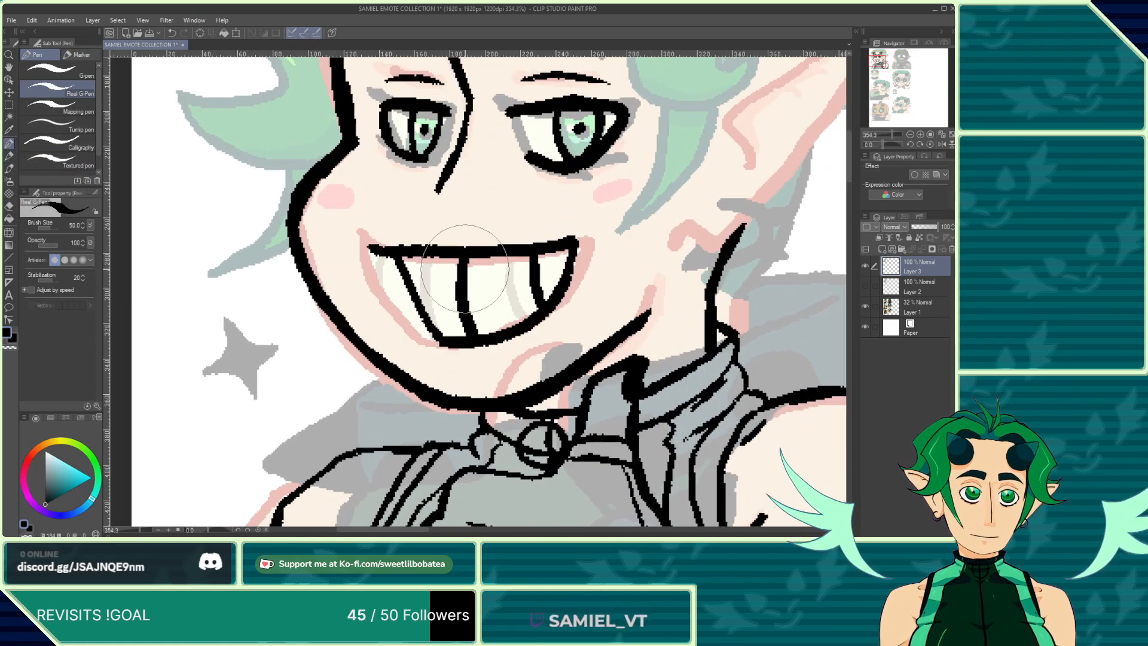
scroll(442, 257, "down", 4)
scroll(428, 248, "down", 5)
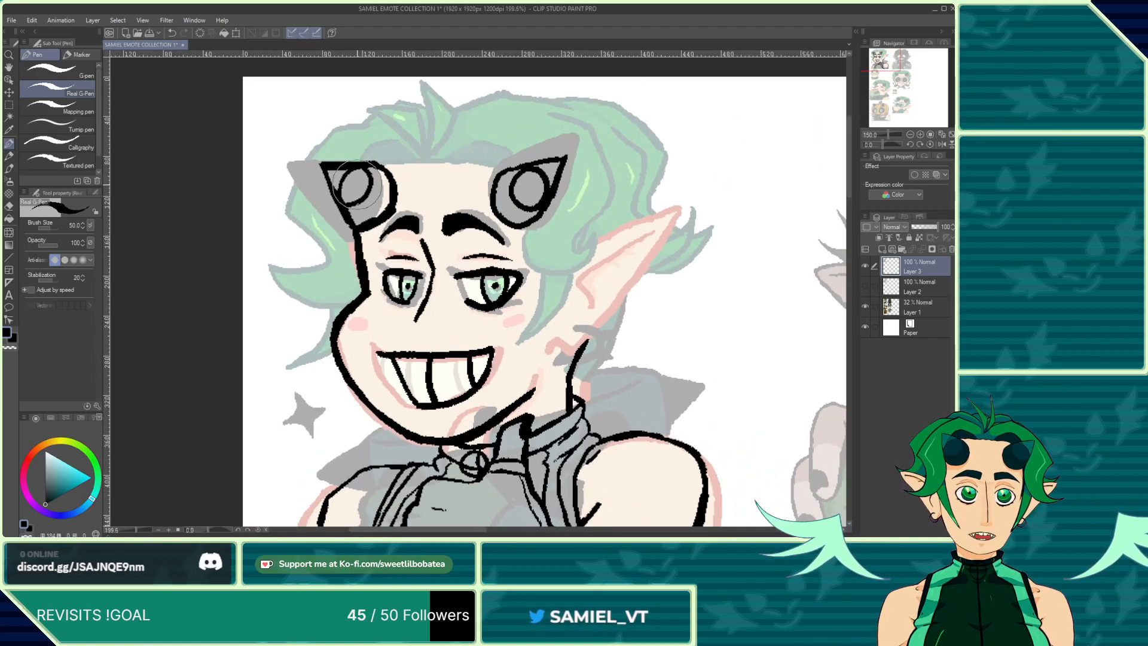
scroll(340, 208, "up", 5)
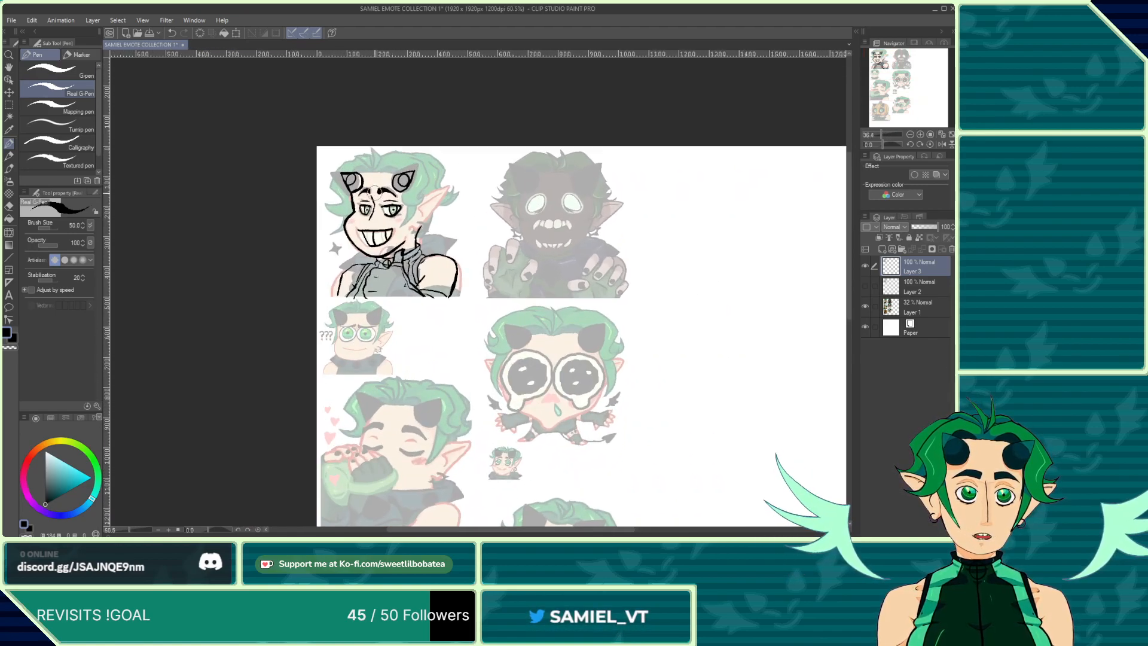
scroll(537, 399, "down", 3)
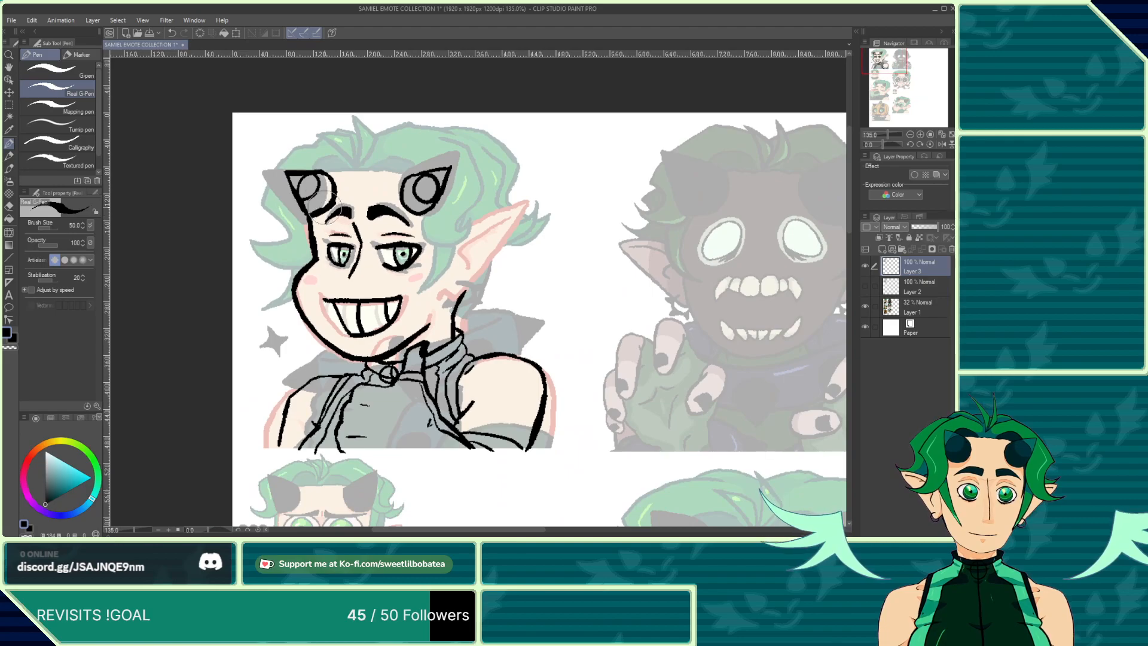
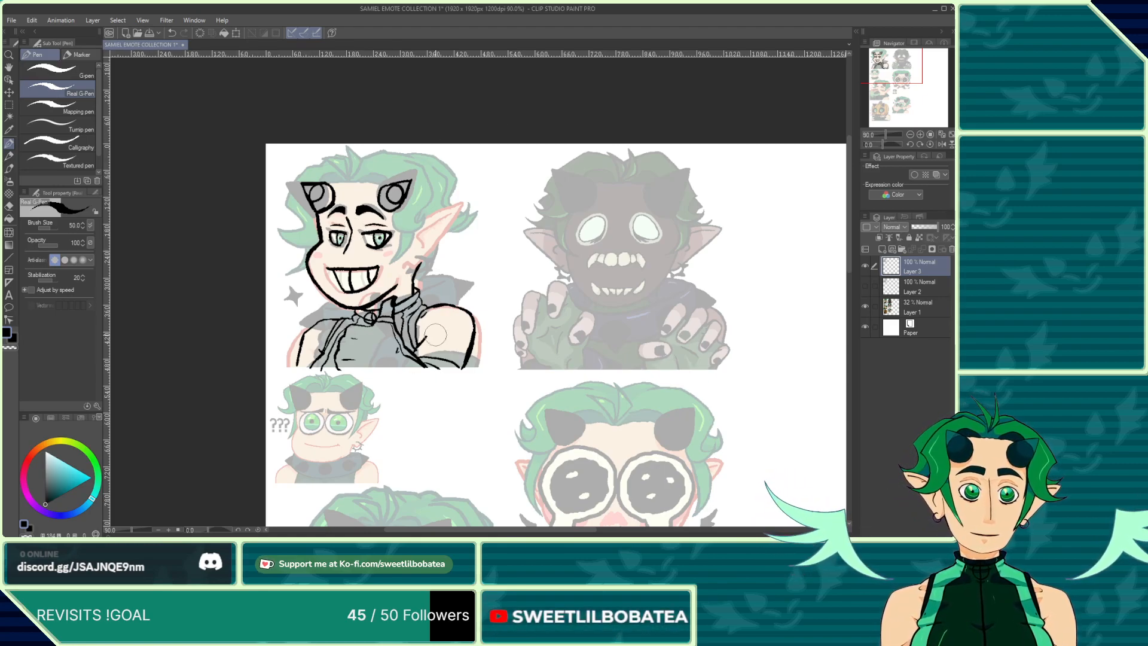
Step: Compare the character reference sheet with the thumbs-up emote, zooming in and out on the emote
left_click(138, 33)
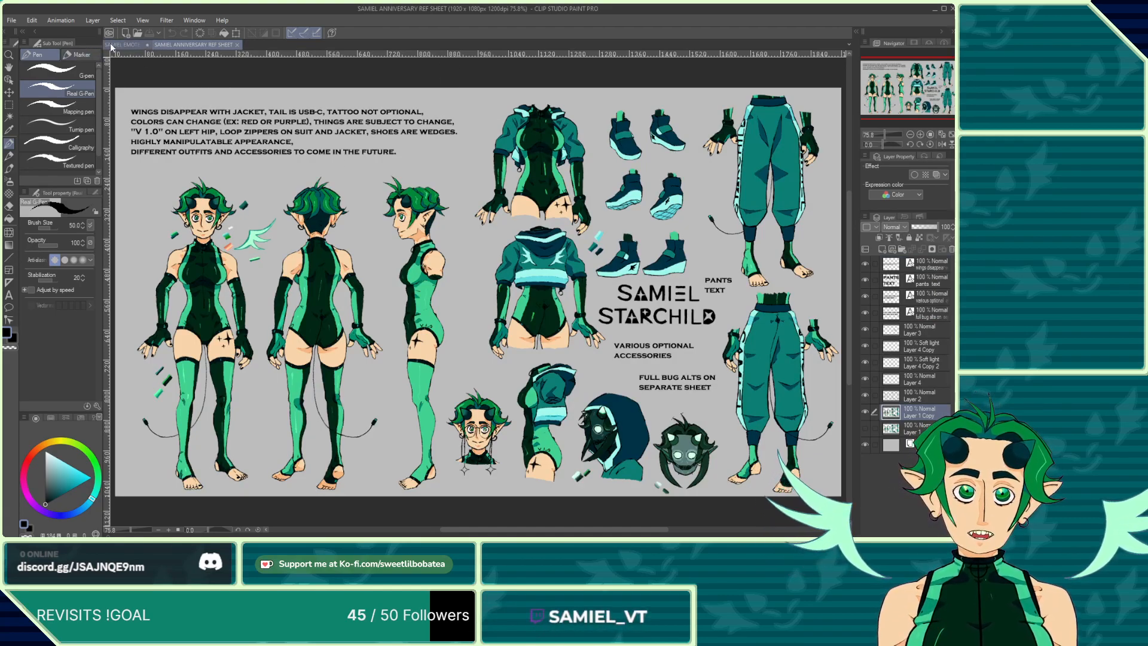
left_click(122, 44)
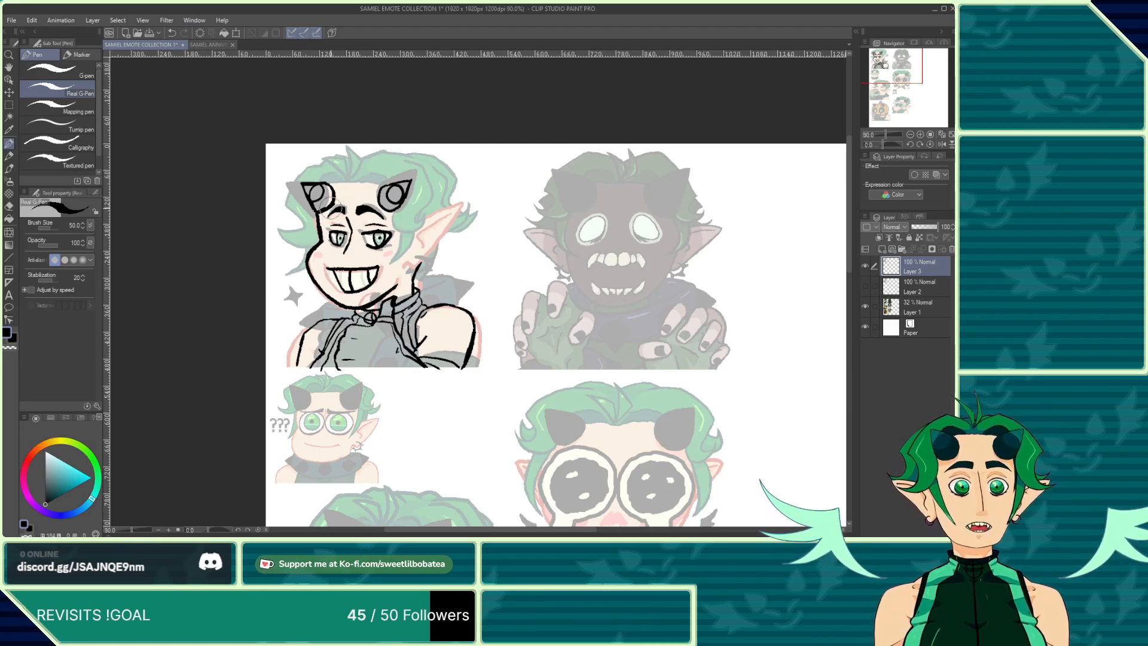
scroll(359, 250, "up", 4)
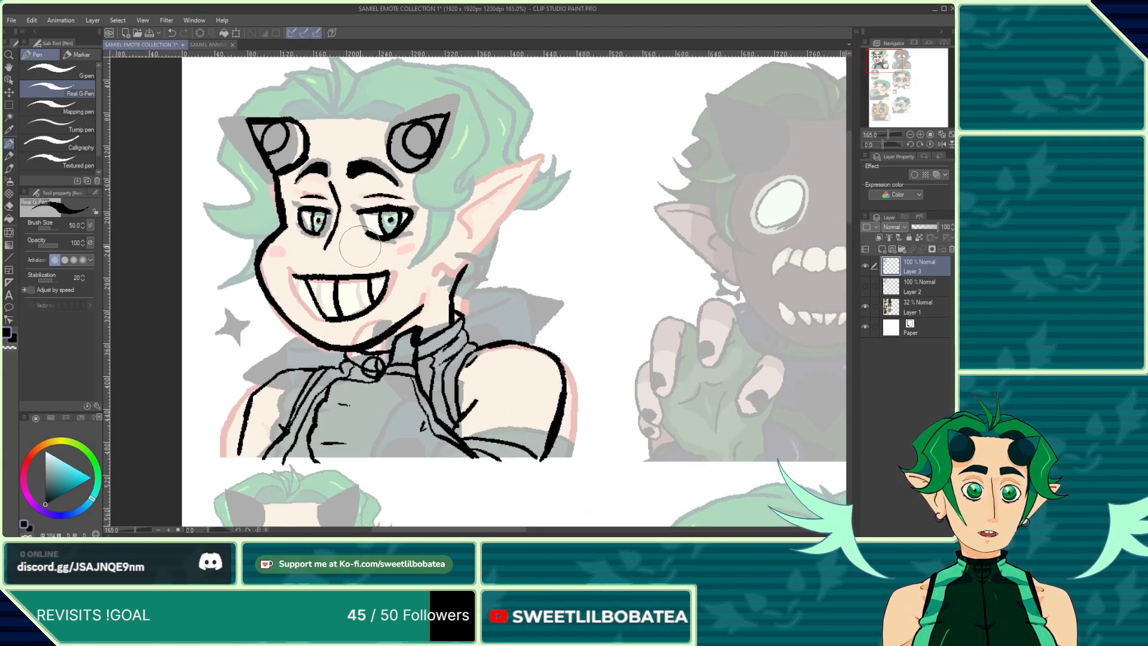
scroll(359, 247, "down", 5)
scroll(353, 227, "up", 2)
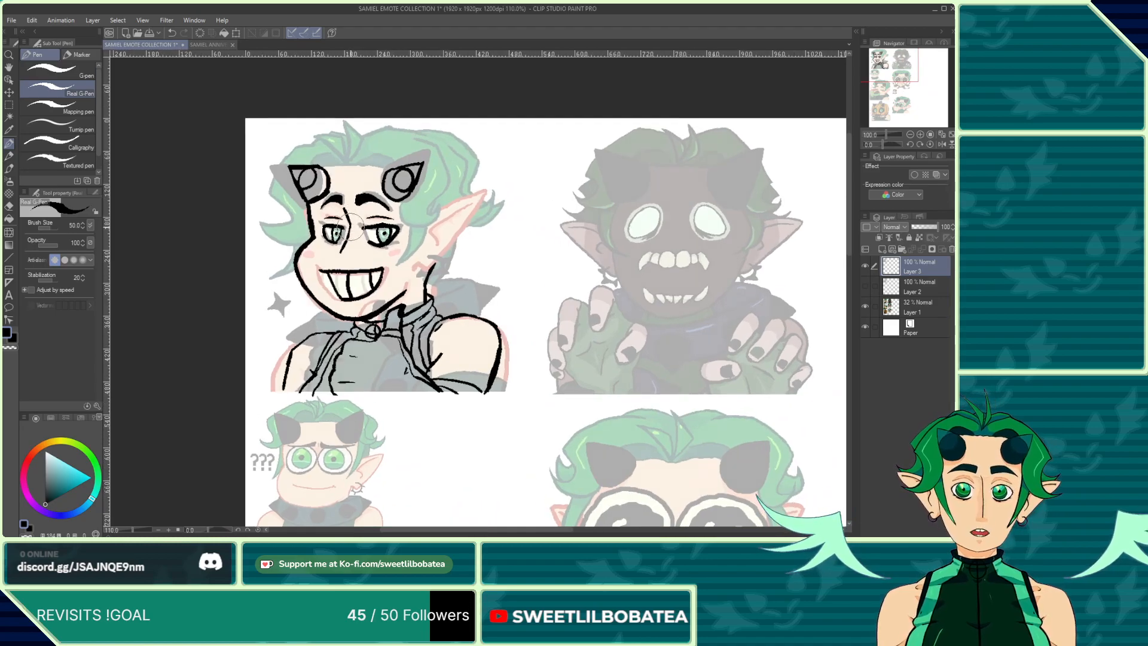
scroll(353, 228, "down", 4)
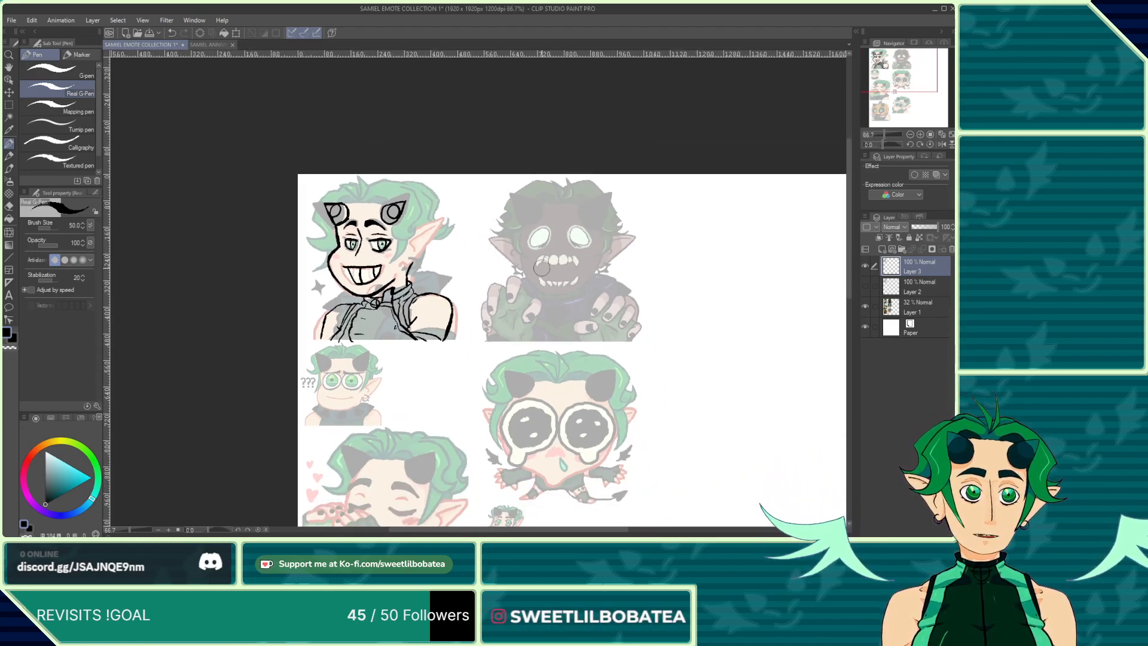
Step: Write the placeholder label "BUG" across the bug emote's face
mouse_move(547, 250)
left_mouse_down()
mouse_move(555, 273)
mouse_move(578, 277)
mouse_move(594, 242)
mouse_move(601, 267)
left_mouse_up()
scroll(371, 310, "up", 2)
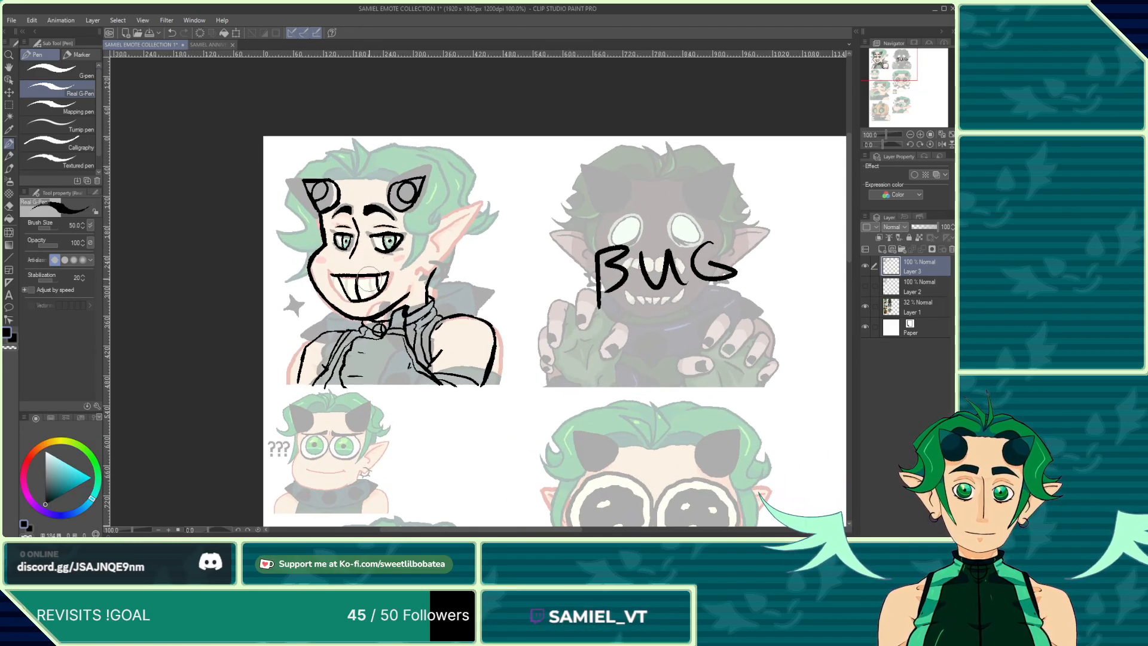
scroll(337, 209, "up", 1)
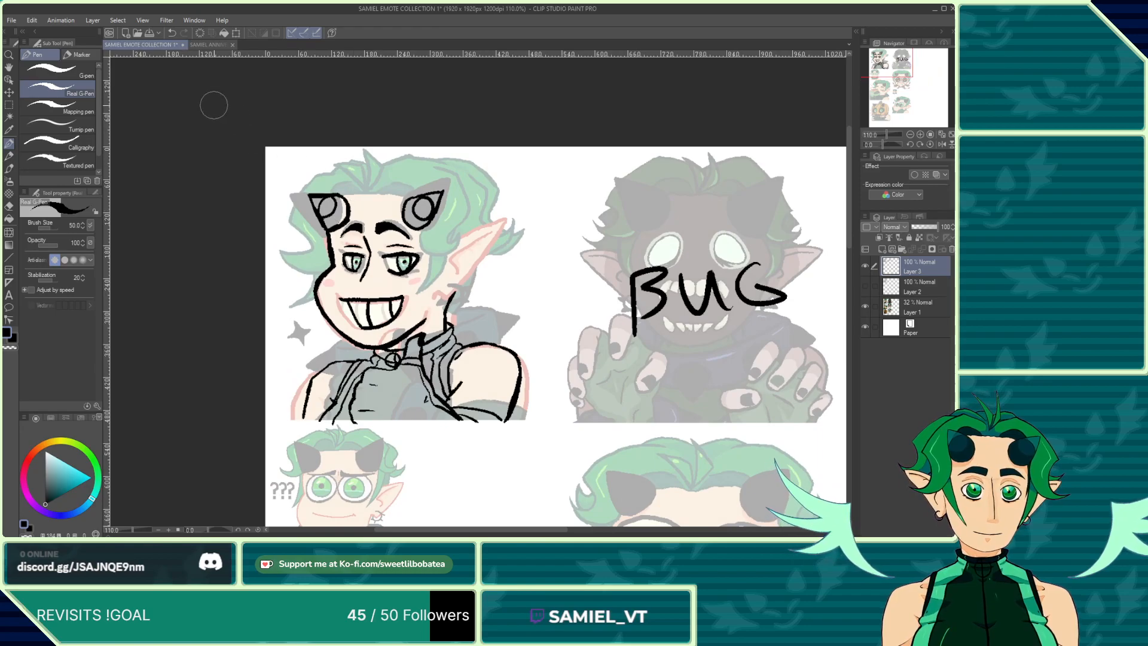
Step: Check the reference sheet again and ink the spiky hair tuft on top of the thumbs-up emote's head
left_click(209, 45)
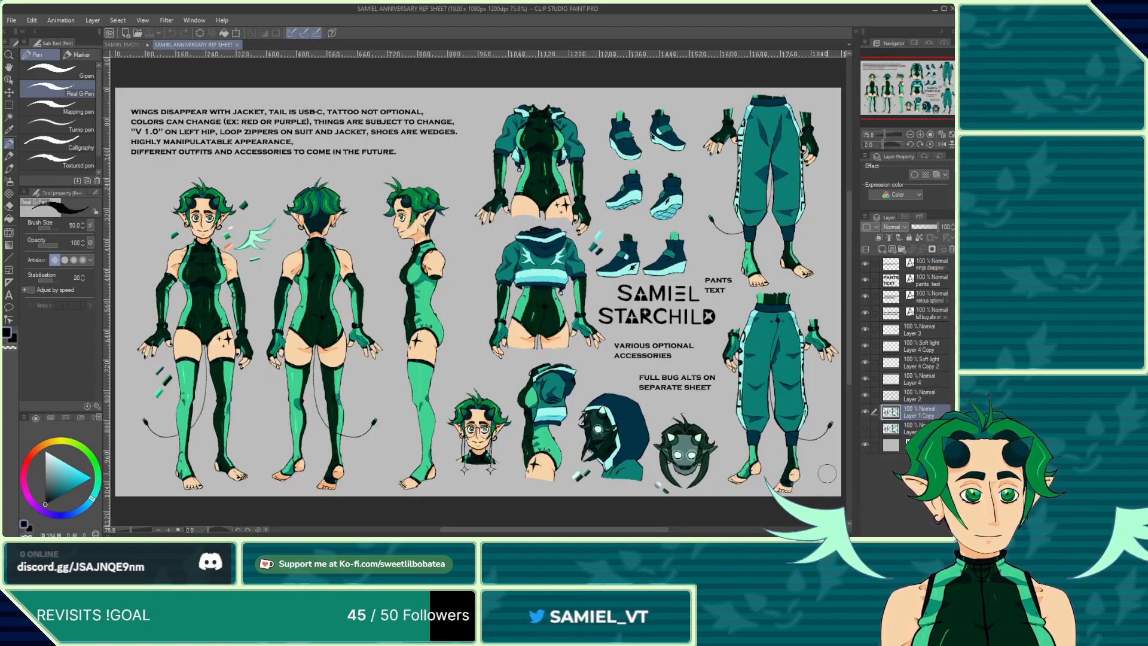
left_click(119, 46)
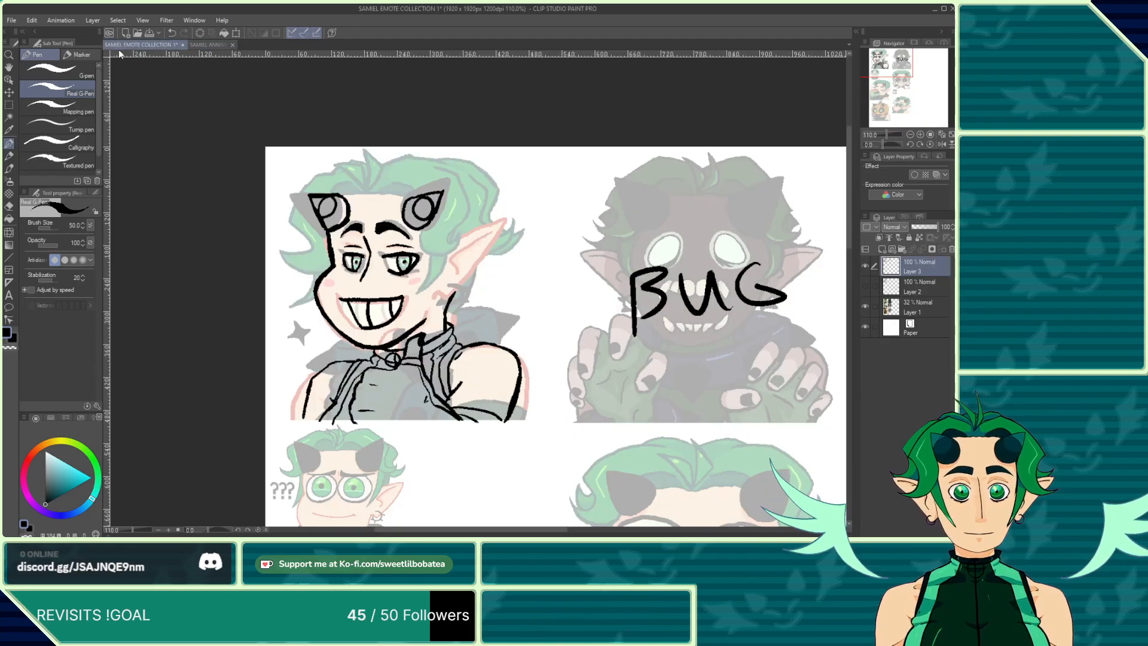
scroll(415, 121, "down", 5)
scroll(357, 244, "up", 8)
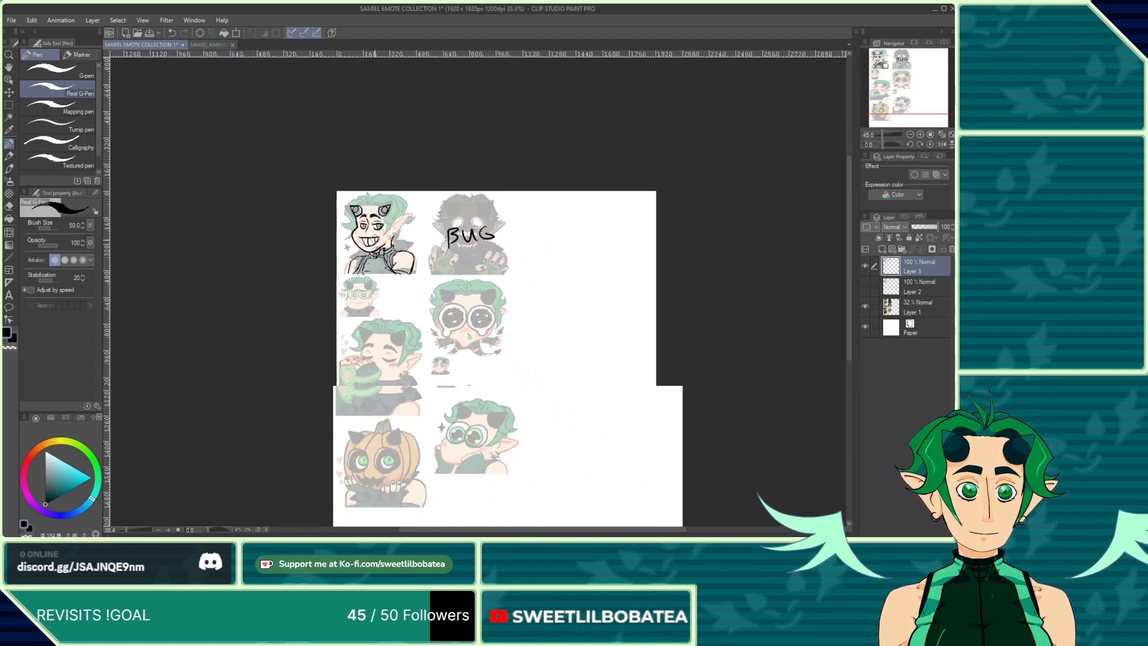
scroll(358, 207, "down", 4)
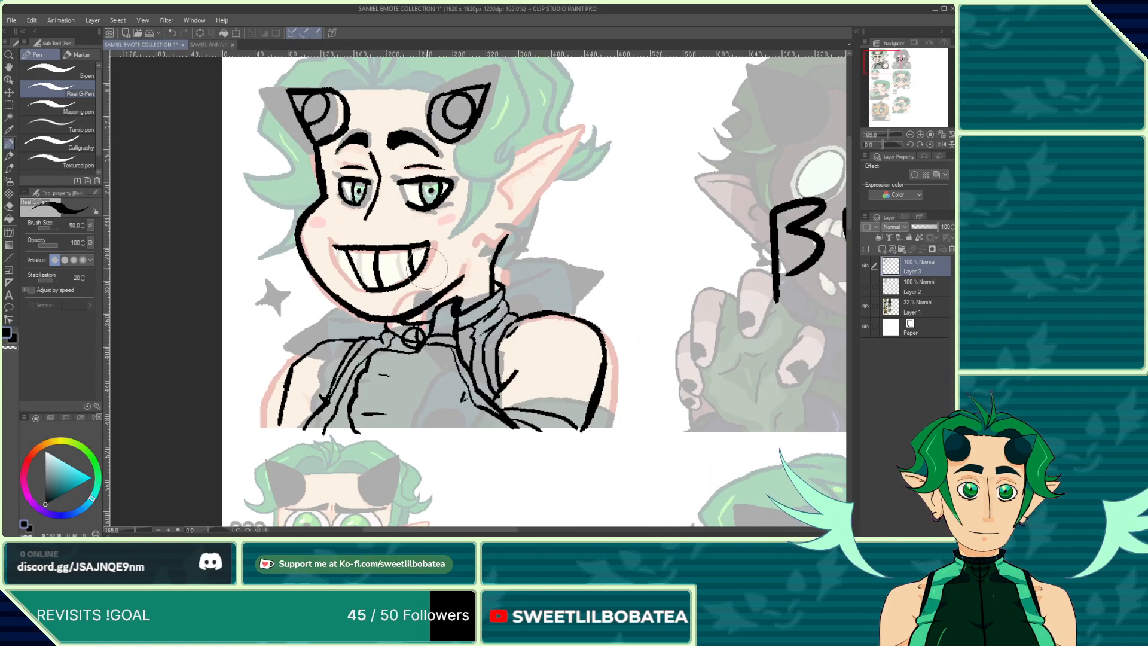
scroll(496, 197, "up", 6)
scroll(495, 198, "up", 1)
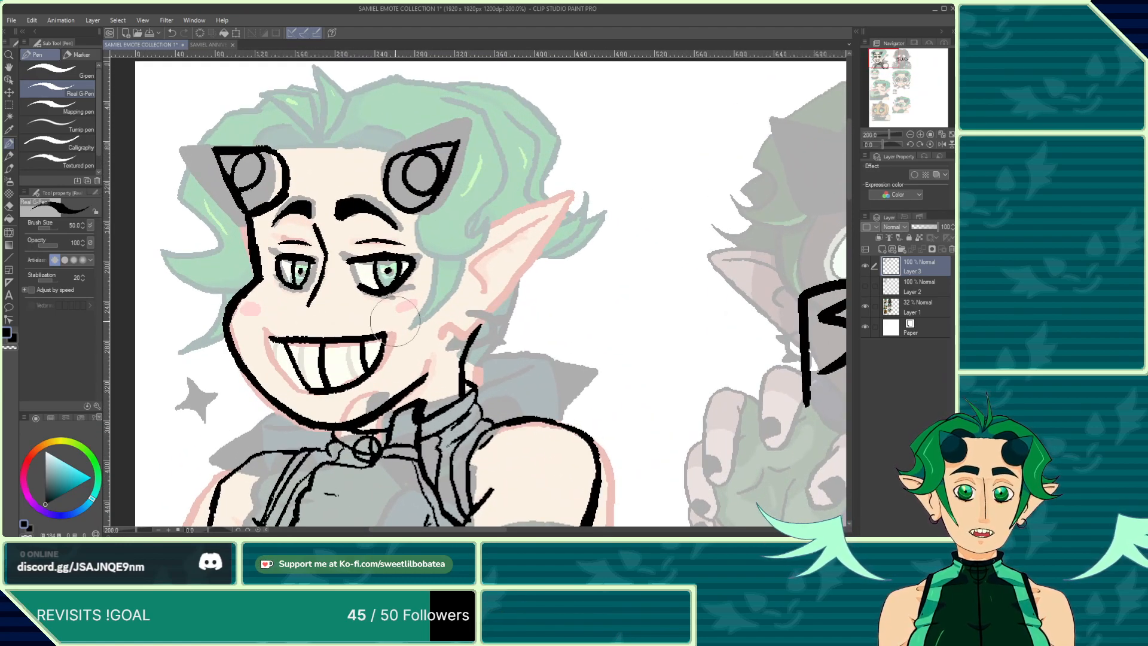
scroll(308, 136, "down", 2)
scroll(308, 136, "up", 3)
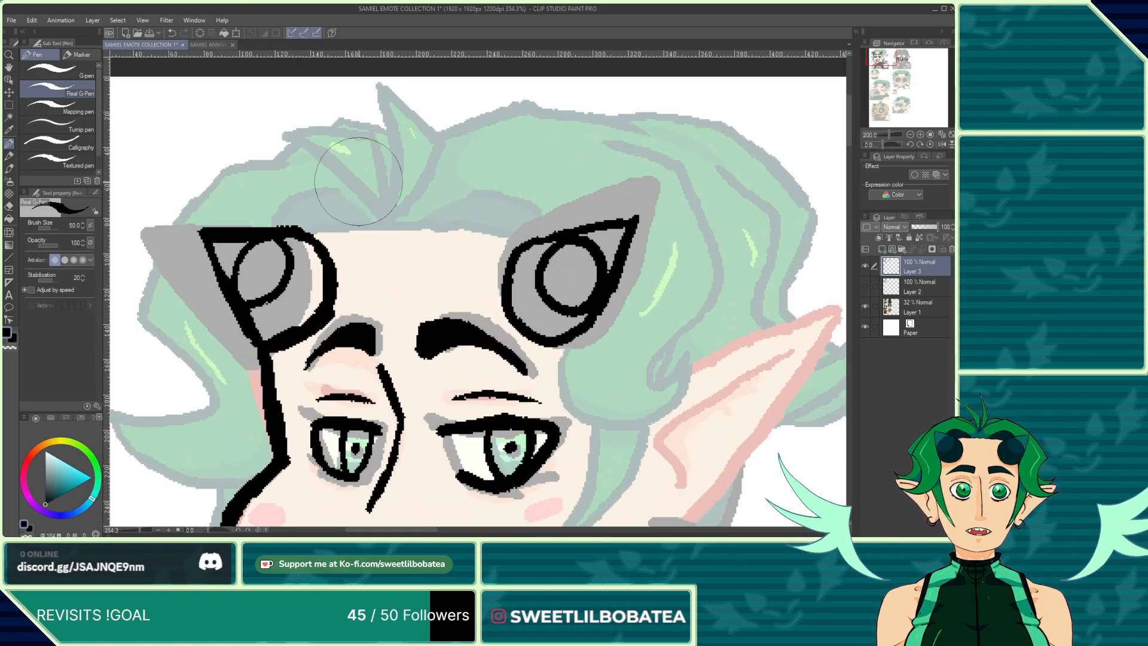
mouse_move(374, 202)
left_mouse_down()
mouse_move(217, 102)
mouse_move(363, 138)
mouse_move(378, 203)
mouse_move(298, 79)
left_mouse_up()
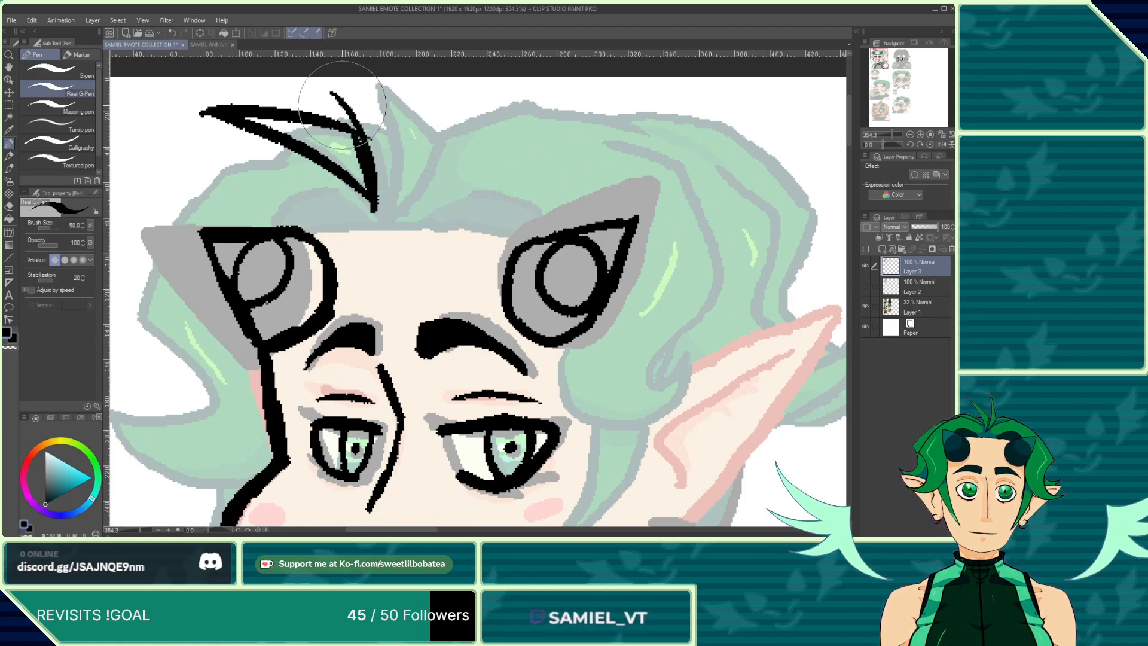
Step: Ink the hair outline running across the top of the head and down the right side
scroll(376, 160, "down", 3)
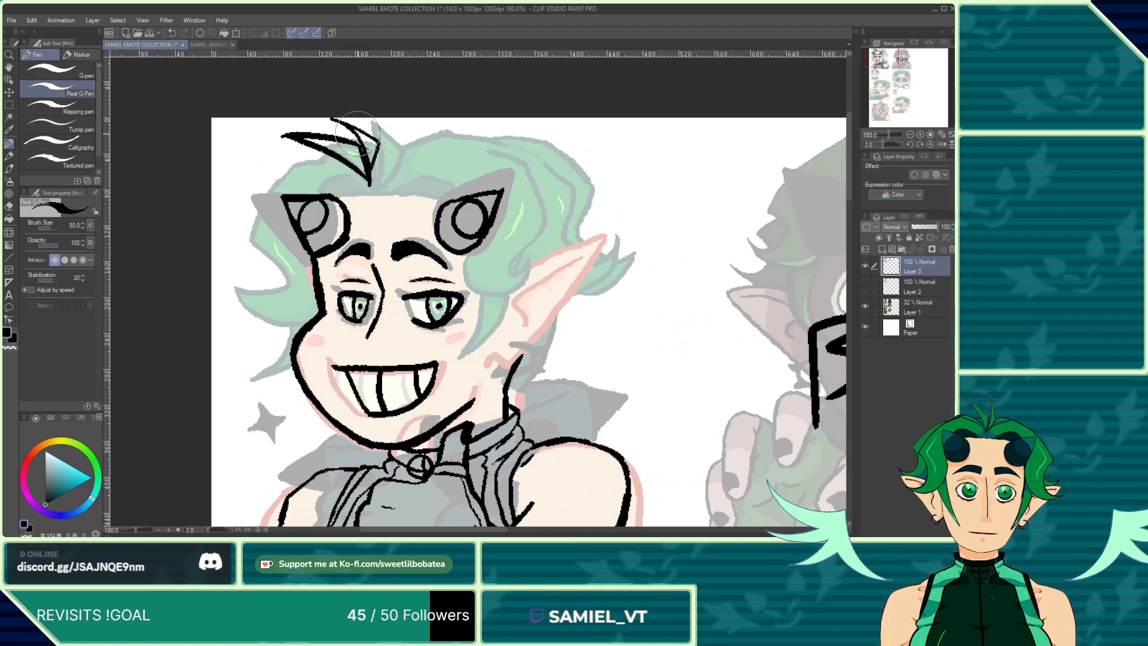
scroll(368, 162, "up", 2)
mouse_move(374, 147)
left_mouse_down()
mouse_move(492, 119)
mouse_move(568, 154)
mouse_move(604, 248)
mouse_move(578, 261)
mouse_move(556, 310)
mouse_move(587, 279)
mouse_move(598, 293)
mouse_move(474, 309)
mouse_move(488, 275)
left_mouse_up()
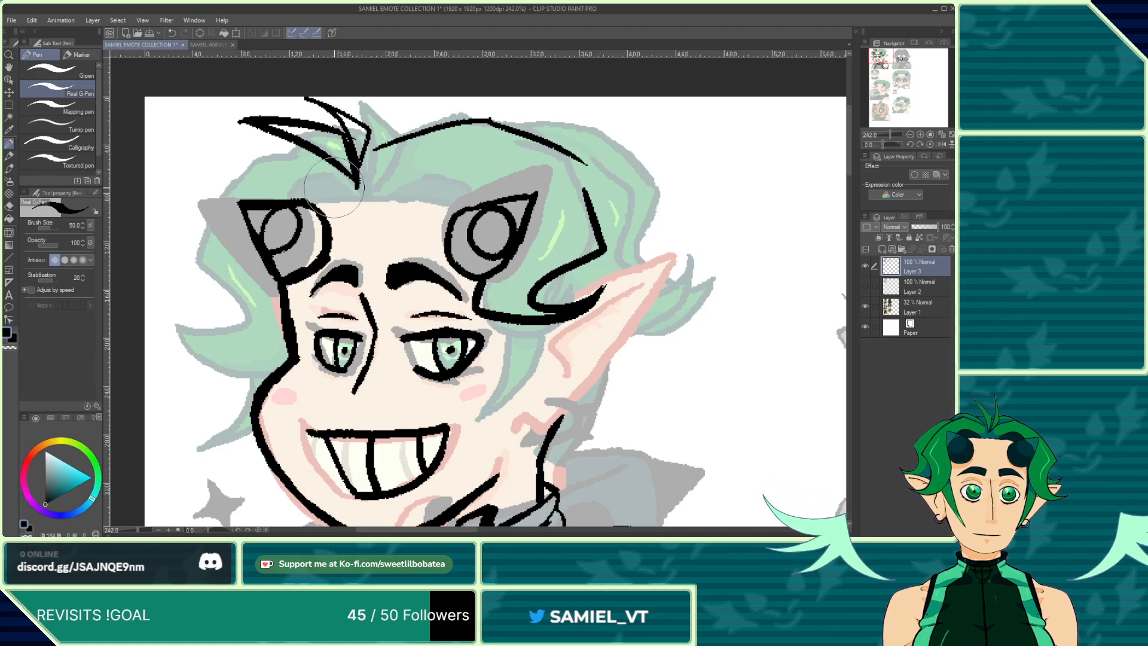
Step: Ink the curled hair outline on the left side of the head, undoing and redrawing one stroke
scroll(334, 187, "down", 1)
mouse_move(323, 163)
left_mouse_down()
mouse_move(221, 164)
mouse_move(191, 243)
mouse_move(260, 300)
mouse_move(232, 294)
left_mouse_up()
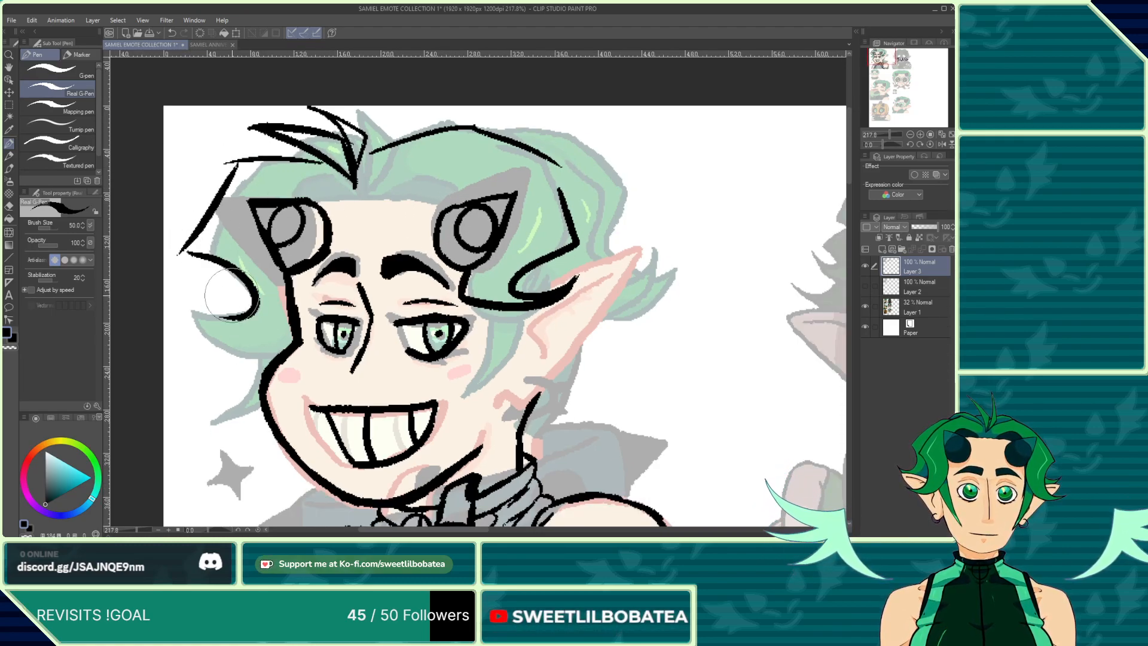
left_click(171, 34)
left_click(172, 34)
left_click(172, 34)
mouse_move(317, 172)
left_mouse_down()
mouse_move(243, 162)
mouse_move(226, 233)
left_mouse_up()
mouse_move(231, 192)
left_mouse_down()
mouse_move(212, 289)
mouse_move(246, 352)
mouse_move(266, 354)
left_mouse_up()
left_click_drag(287, 276, 311, 272)
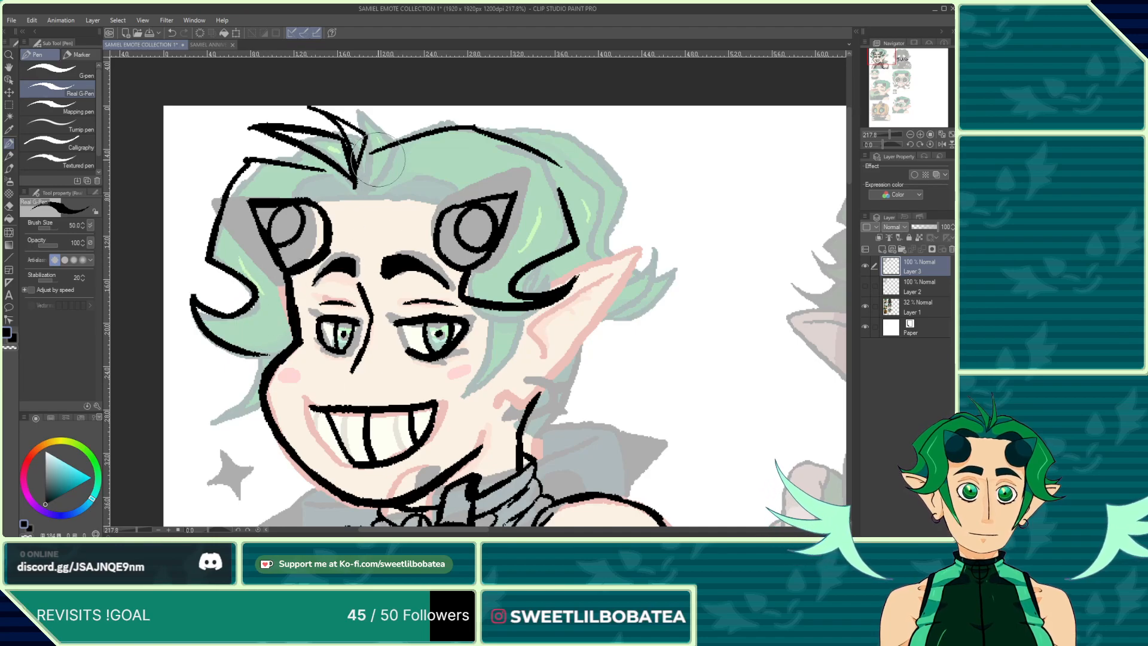
Step: Ink the hairline strands across the forehead above the horns
scroll(381, 166, "up", 2)
left_click_drag(379, 200, 465, 202)
mouse_move(320, 204)
left_mouse_down()
mouse_move(265, 203)
mouse_move(292, 183)
mouse_move(319, 203)
mouse_move(303, 209)
mouse_move(467, 214)
left_mouse_up()
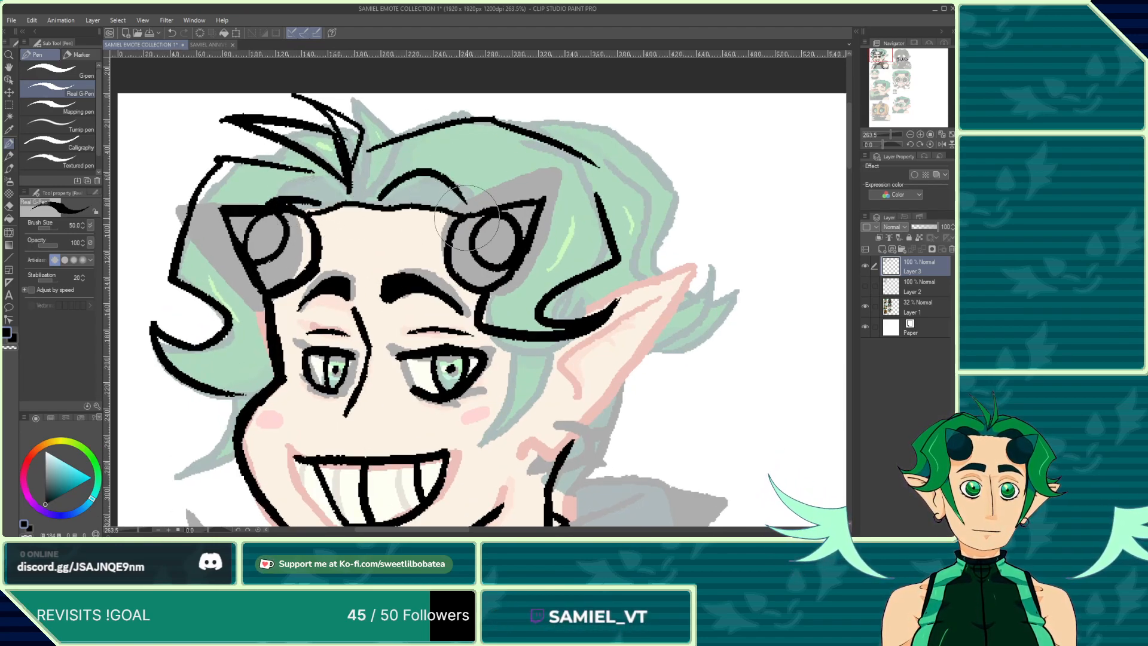
Step: Ink hair strands beside the right horn and the pointed ear outline, undoing and redrawing one stroke
scroll(466, 218, "down", 3)
scroll(517, 161, "up", 3)
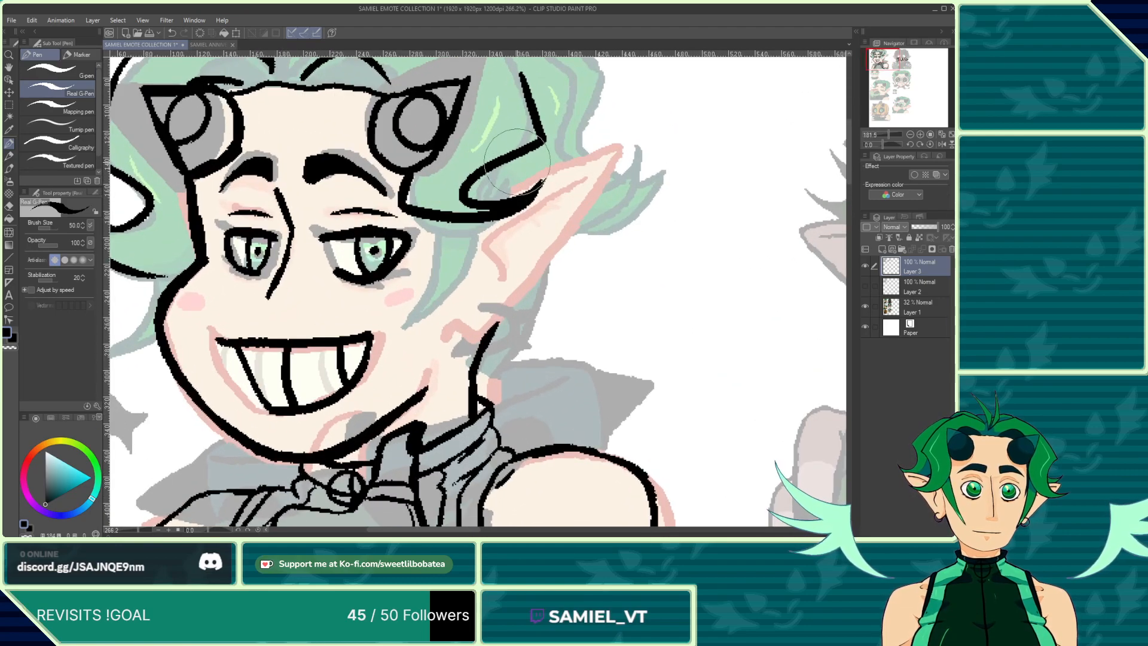
mouse_move(445, 220)
left_mouse_down()
mouse_move(412, 322)
mouse_move(429, 307)
mouse_move(386, 361)
mouse_move(437, 299)
mouse_move(476, 222)
left_mouse_up()
scroll(477, 193, "down", 2)
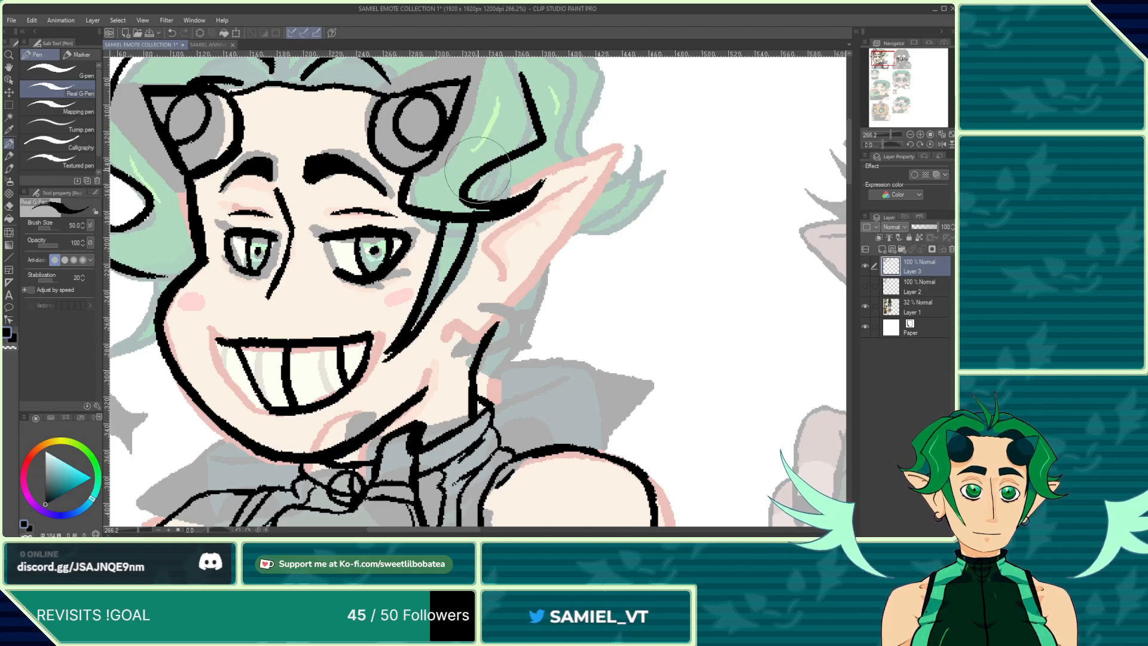
scroll(509, 204, "up", 4)
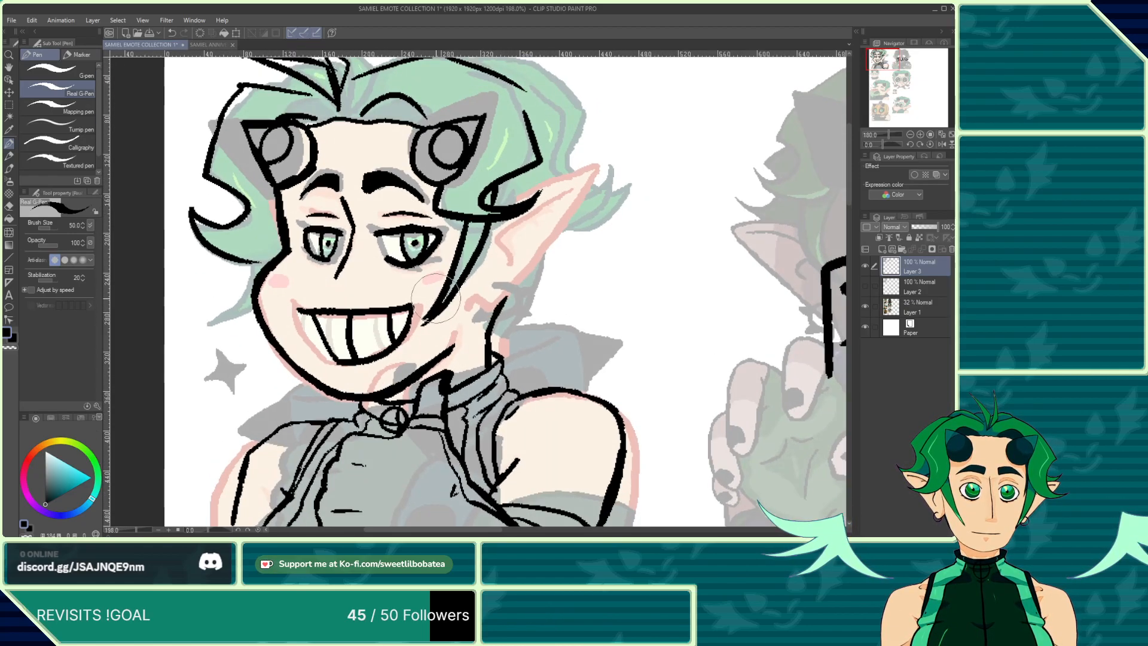
mouse_move(478, 207)
left_mouse_down()
mouse_move(610, 165)
mouse_move(477, 352)
mouse_move(448, 351)
left_mouse_up()
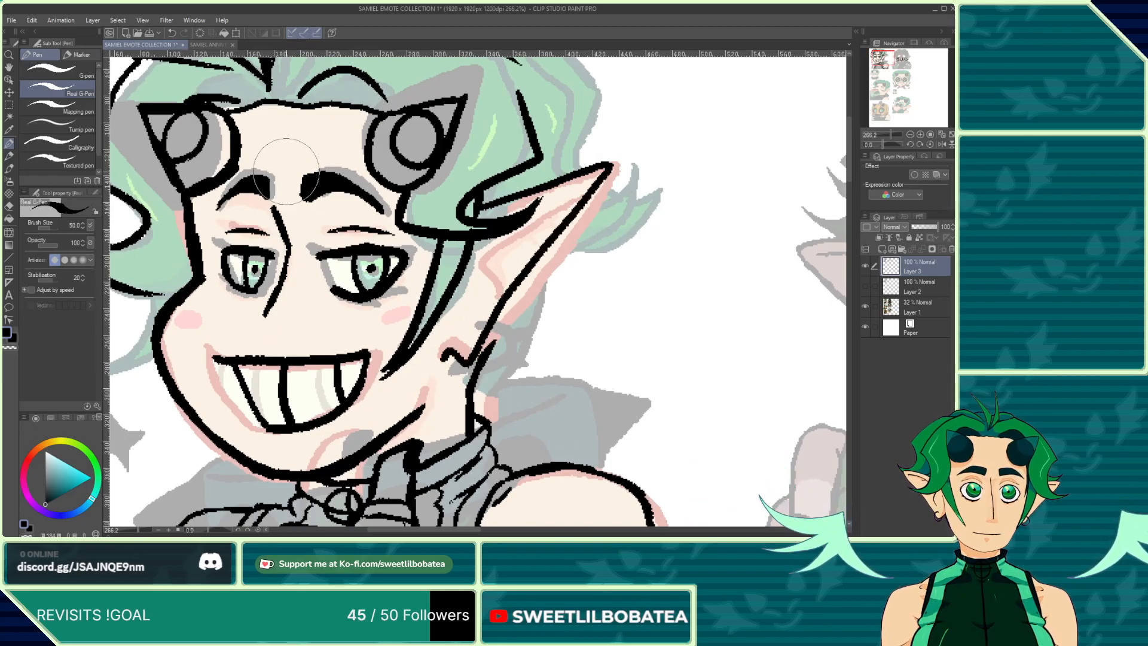
left_click(170, 32)
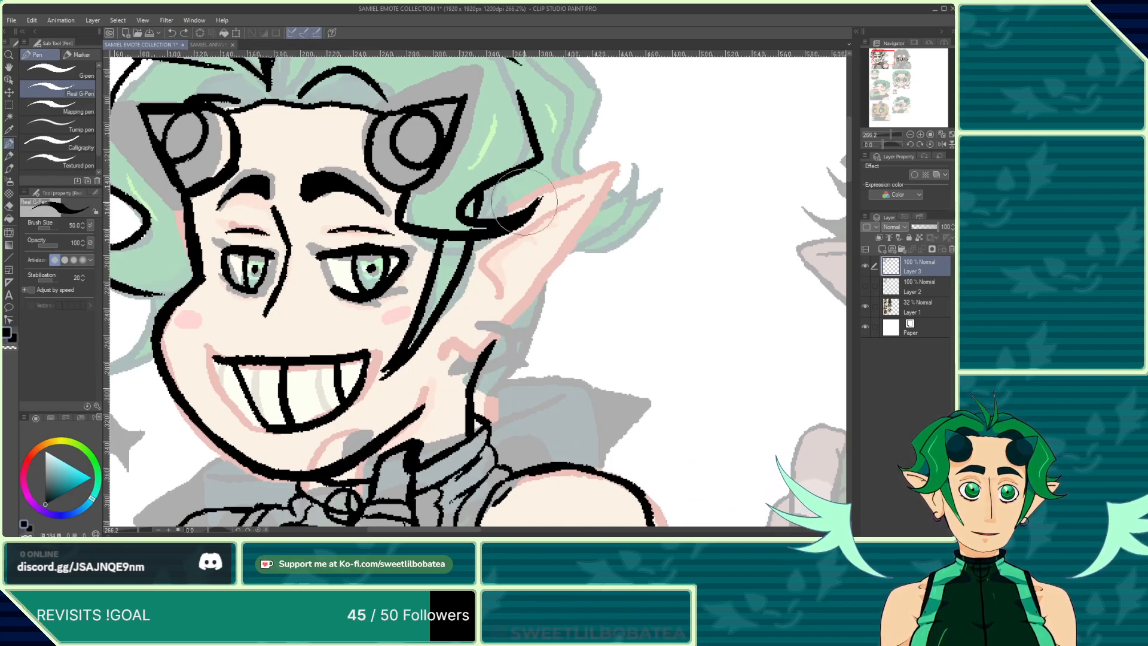
mouse_move(476, 209)
left_mouse_down()
mouse_move(635, 200)
mouse_move(485, 356)
mouse_move(429, 364)
mouse_move(492, 329)
left_mouse_up()
Step: Ink the lower edge of the ear and a hoop earring hanging from it
scroll(442, 272, "down", 2)
scroll(446, 323, "up", 3)
scroll(445, 322, "up", 1)
key("e")
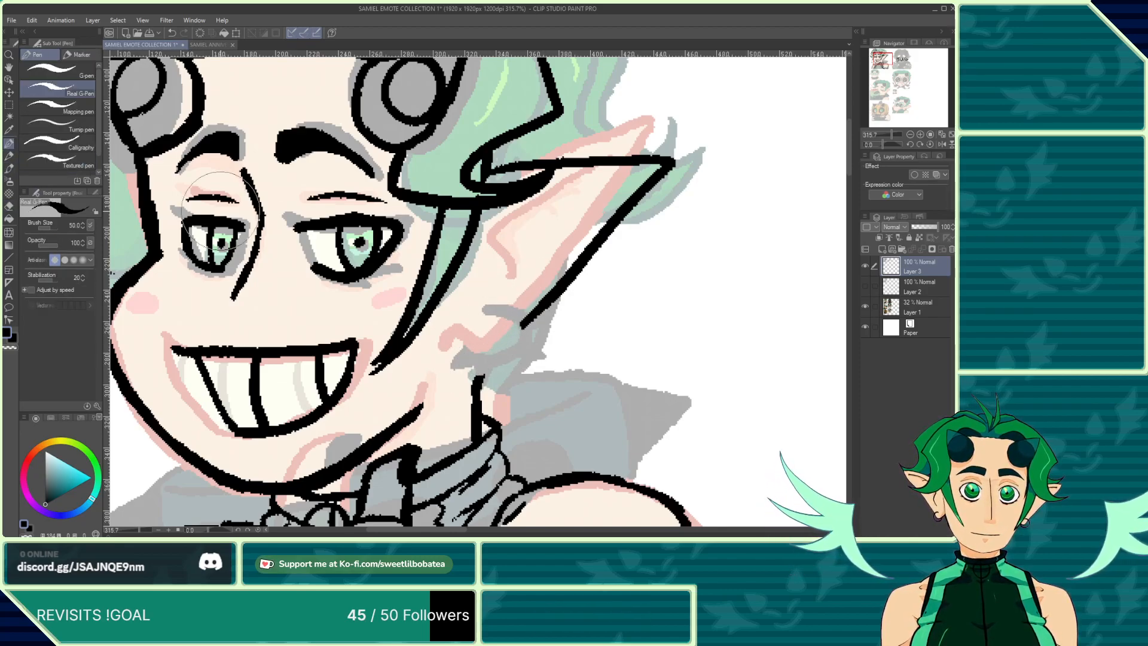
left_click(9, 143)
mouse_move(543, 304)
left_mouse_down()
mouse_move(467, 369)
mouse_move(434, 359)
left_mouse_up()
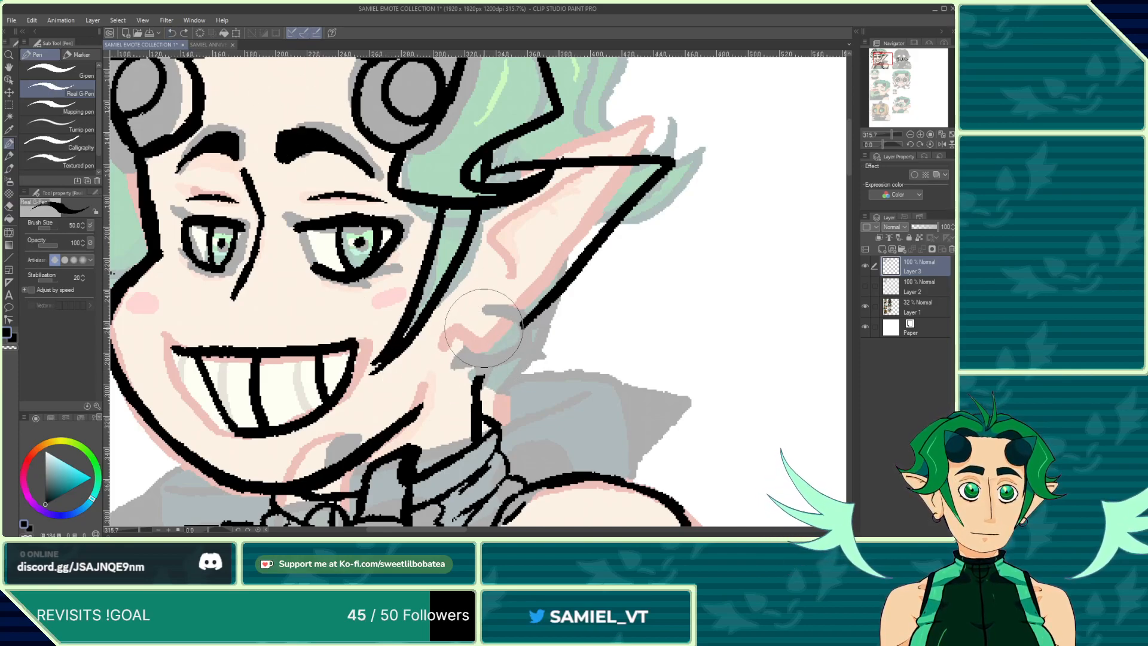
left_click_drag(523, 323, 498, 348)
mouse_move(431, 372)
left_mouse_down()
mouse_move(448, 337)
mouse_move(477, 385)
mouse_move(481, 365)
mouse_move(511, 357)
mouse_move(475, 380)
left_mouse_up()
Step: Touch up the earring and ink the inner fold line of the ear
scroll(456, 333, "down", 3)
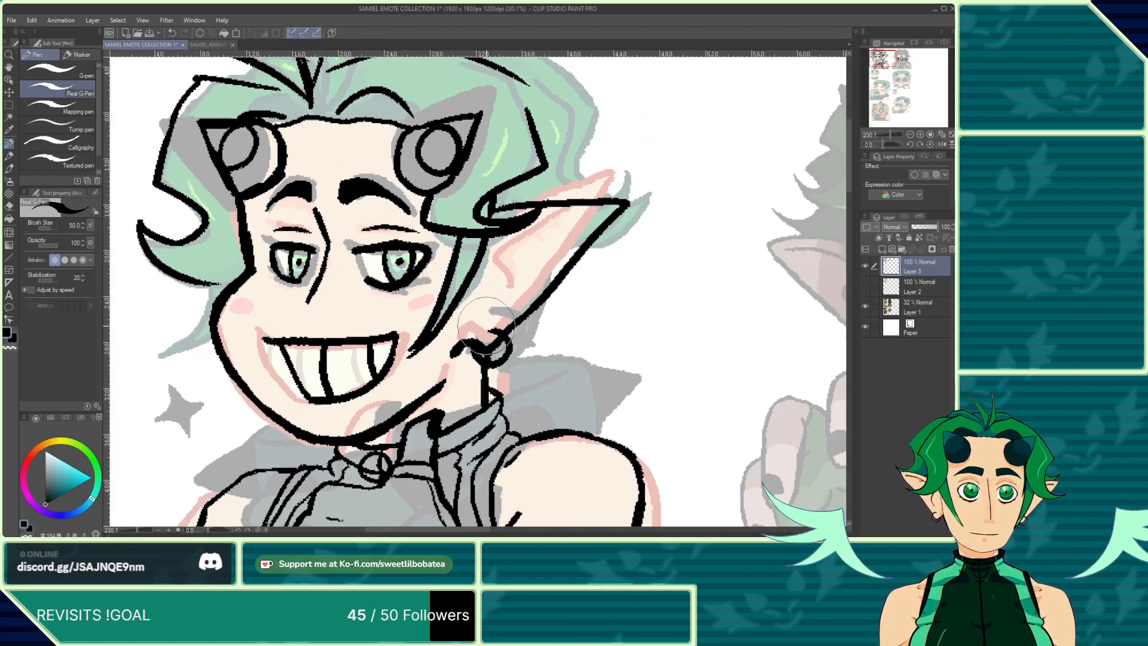
scroll(489, 327, "up", 5)
left_click_drag(501, 327, 482, 337)
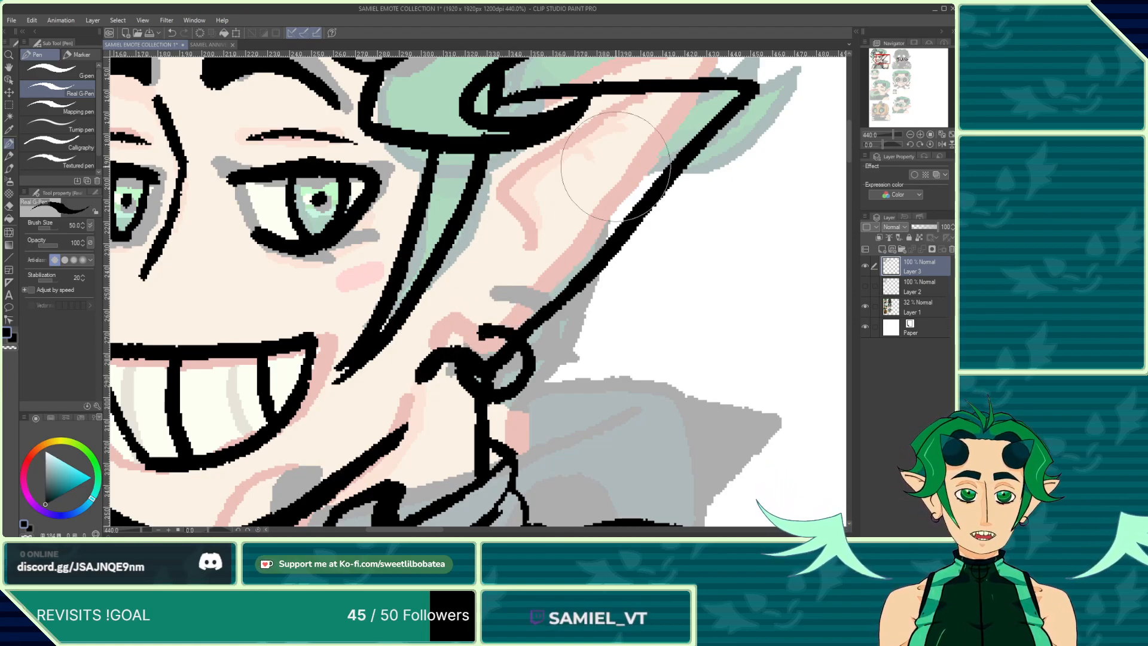
mouse_move(671, 117)
left_mouse_down()
mouse_move(498, 162)
mouse_move(489, 176)
mouse_move(525, 228)
mouse_move(498, 263)
left_mouse_up()
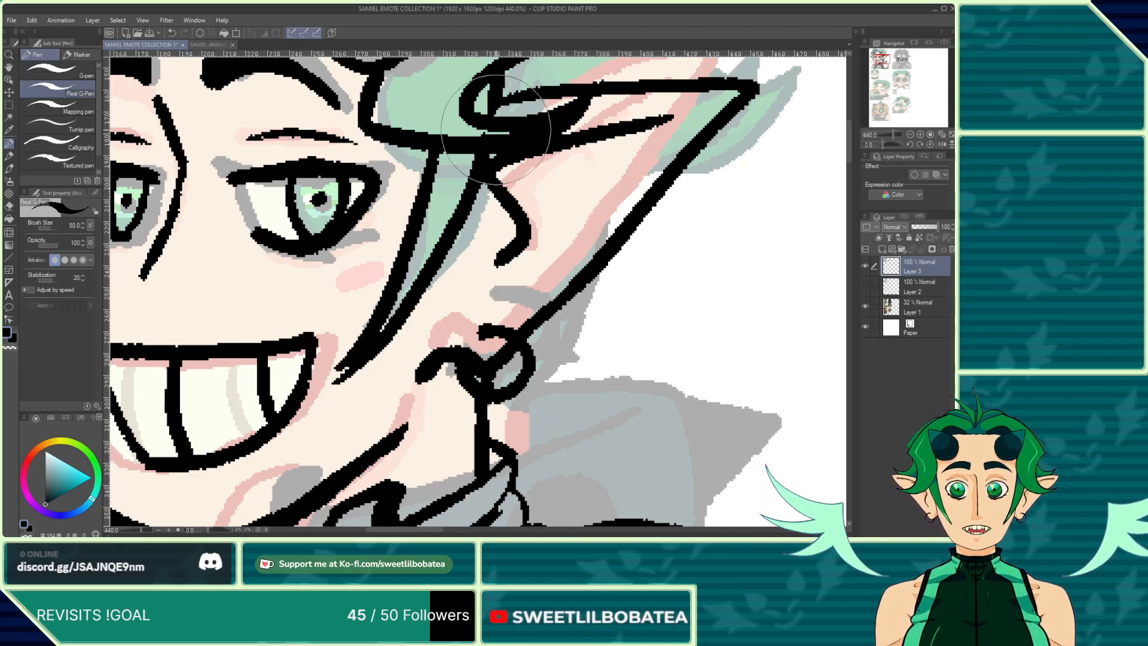
Step: Ink the top hair outline and a strand curving down the right side of the hair
scroll(496, 129, "down", 6)
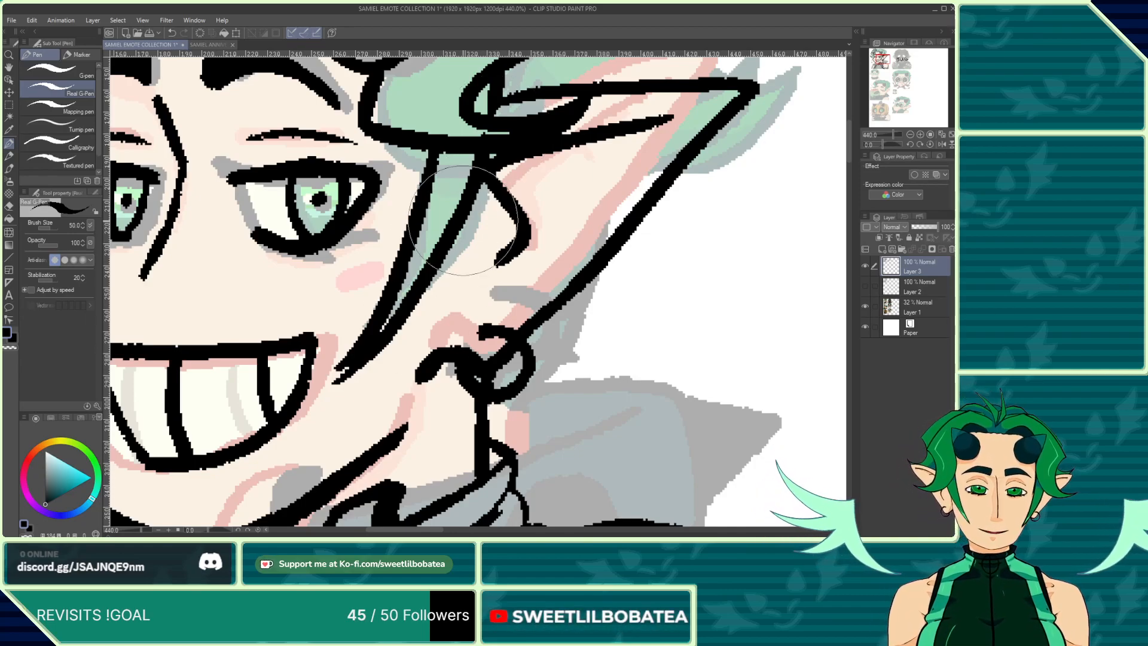
scroll(492, 222, "up", 4)
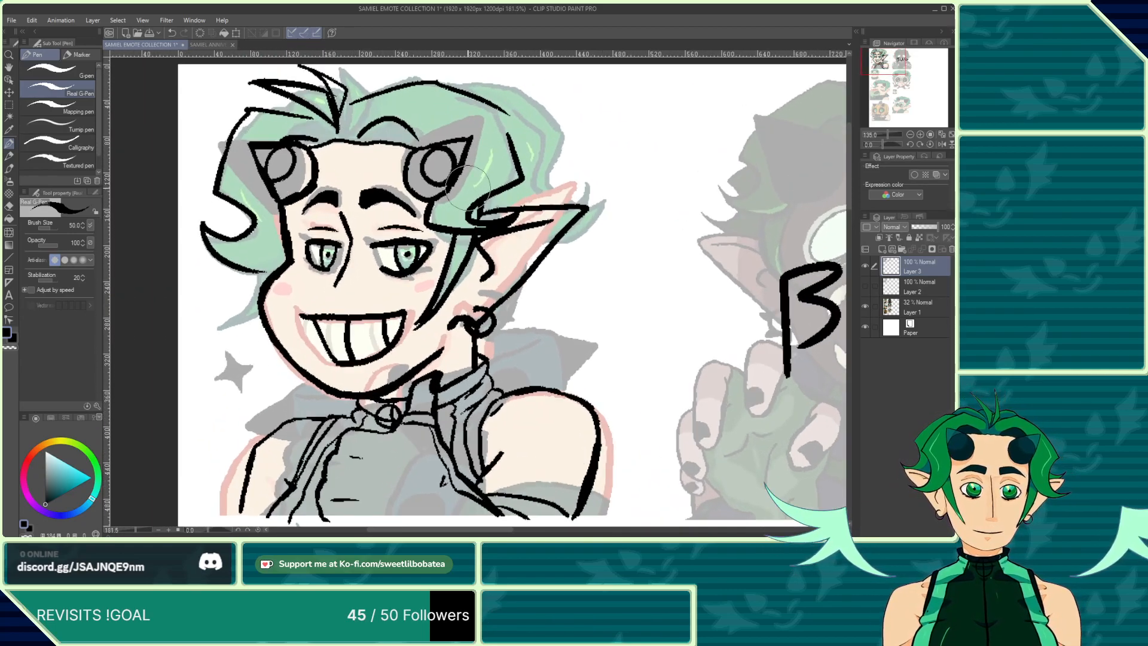
scroll(498, 214, "down", 2)
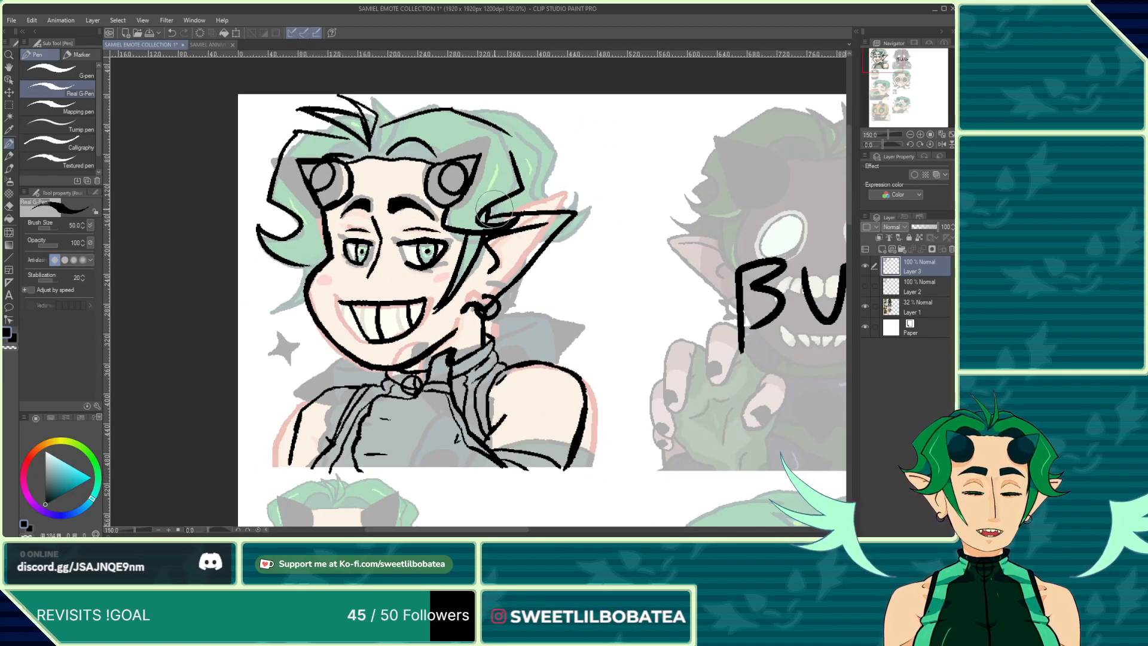
scroll(494, 210, "up", 1)
scroll(513, 103, "up", 5)
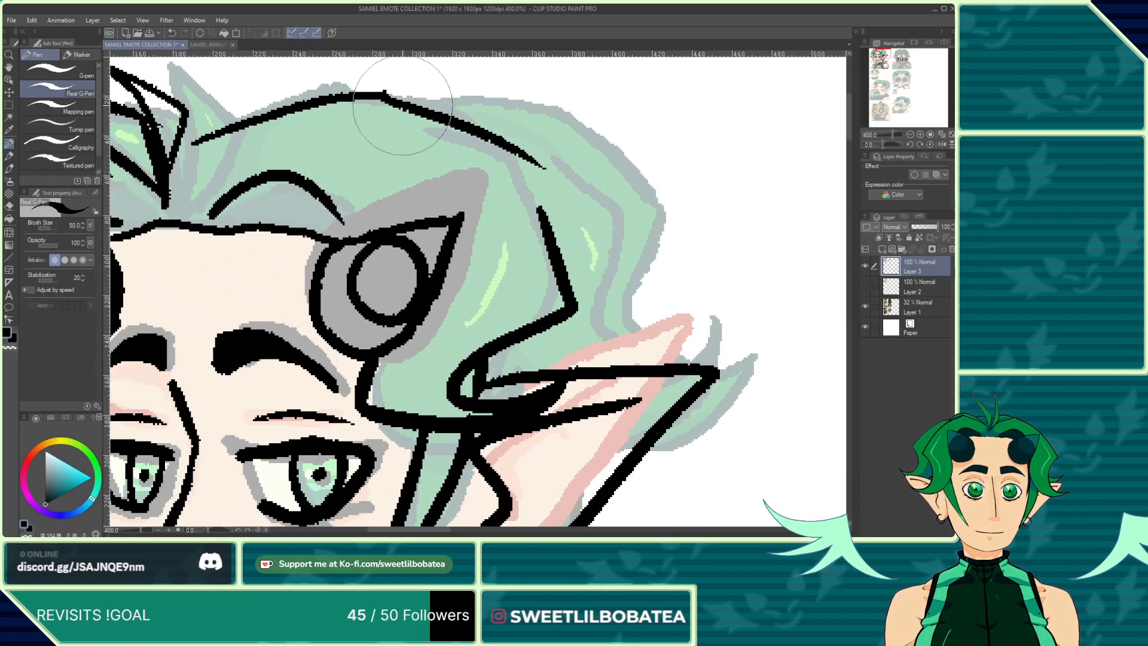
mouse_move(382, 94)
left_mouse_down()
mouse_move(546, 124)
mouse_move(544, 167)
left_mouse_up()
mouse_move(523, 105)
left_mouse_down()
mouse_move(640, 214)
mouse_move(624, 232)
mouse_move(619, 291)
mouse_move(713, 281)
left_mouse_up()
scroll(695, 335, "down", 5)
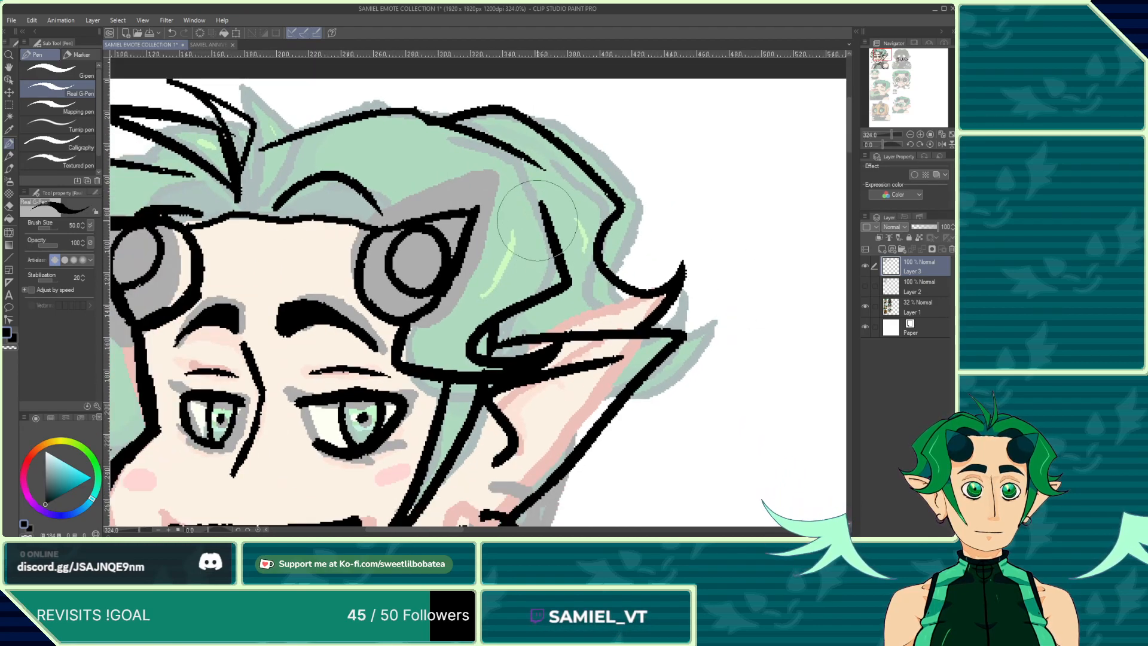
scroll(504, 160, "down", 5)
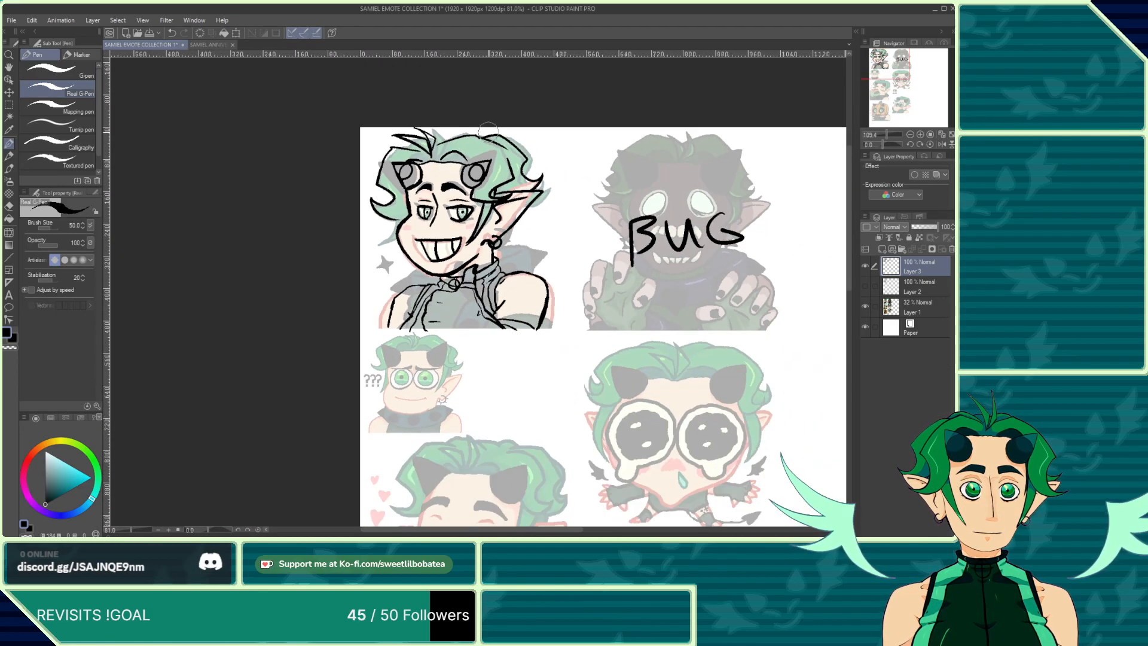
Step: Ink a short stroke below the ear beside the earring on the first emote
scroll(345, 263, "down", 1)
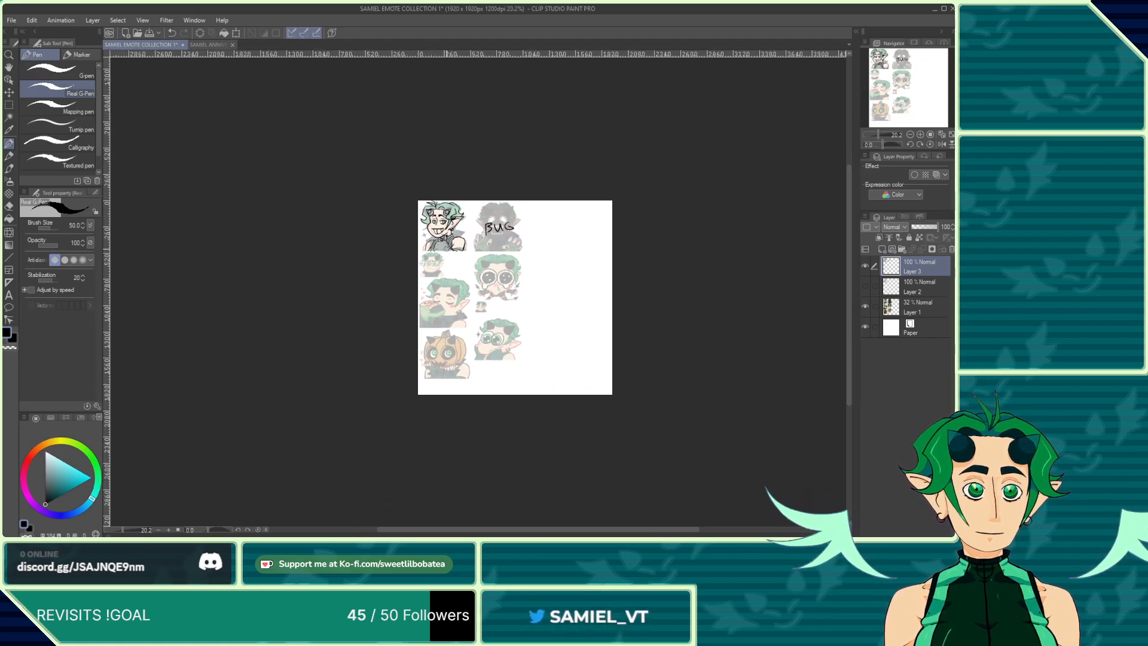
scroll(431, 258, "up", 5)
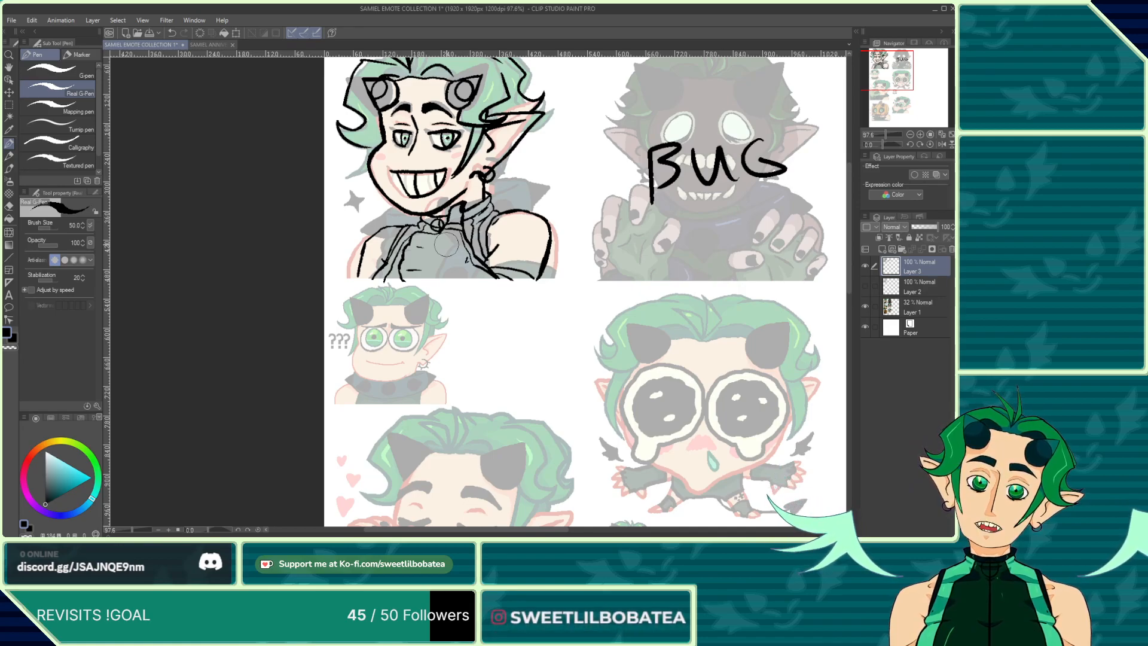
scroll(418, 143, "down", 1)
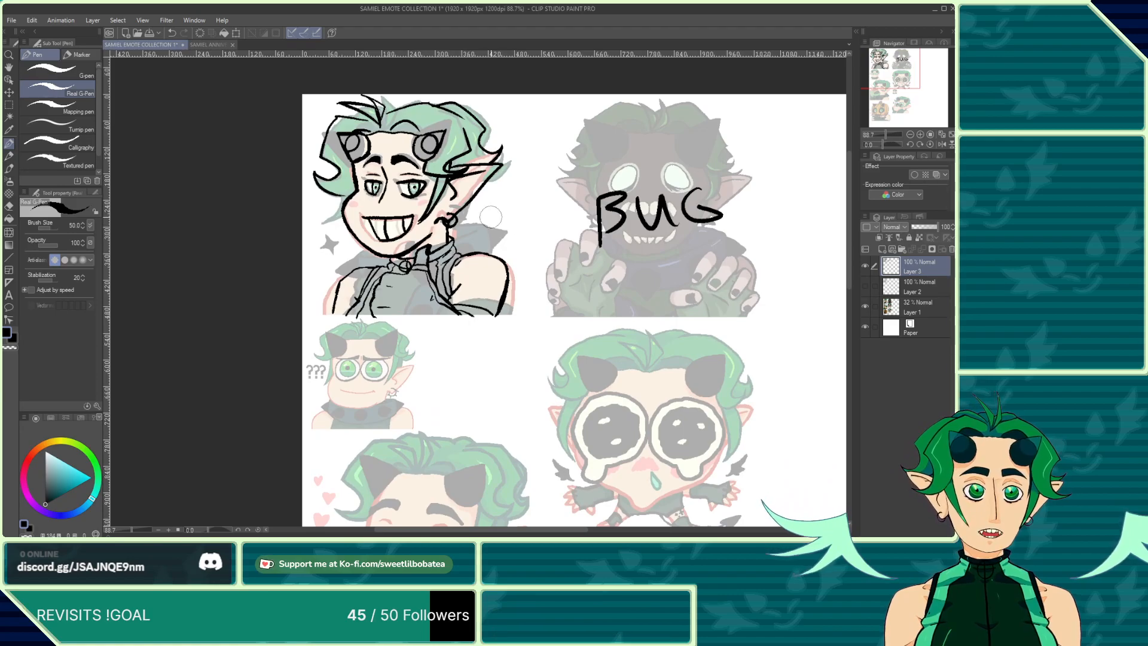
left_click_drag(486, 209, 482, 236)
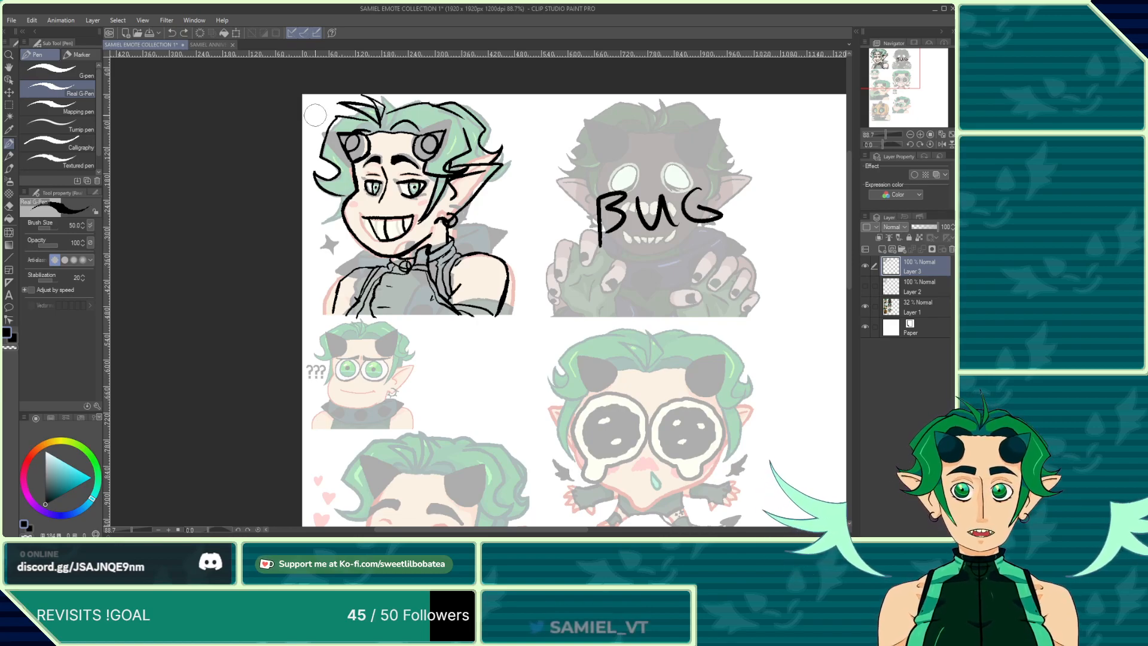
Step: Select the first emote's linework with a rectangle and nudge it right to align with the faded reference, then deselect
scroll(318, 192, "down", 2)
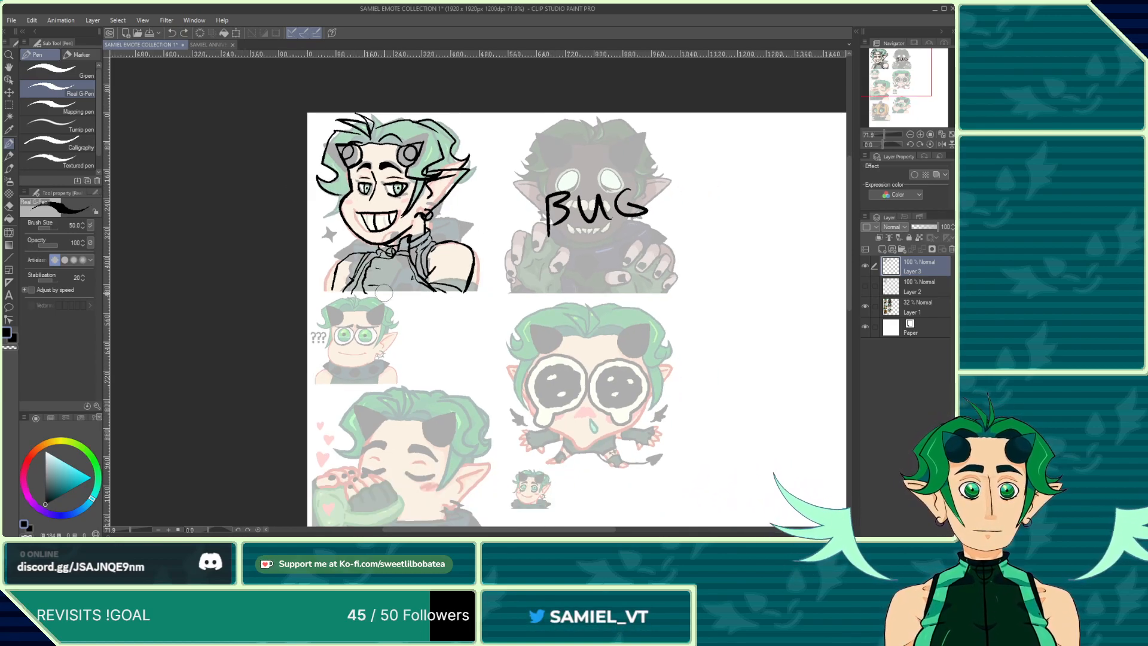
scroll(384, 292, "up", 3)
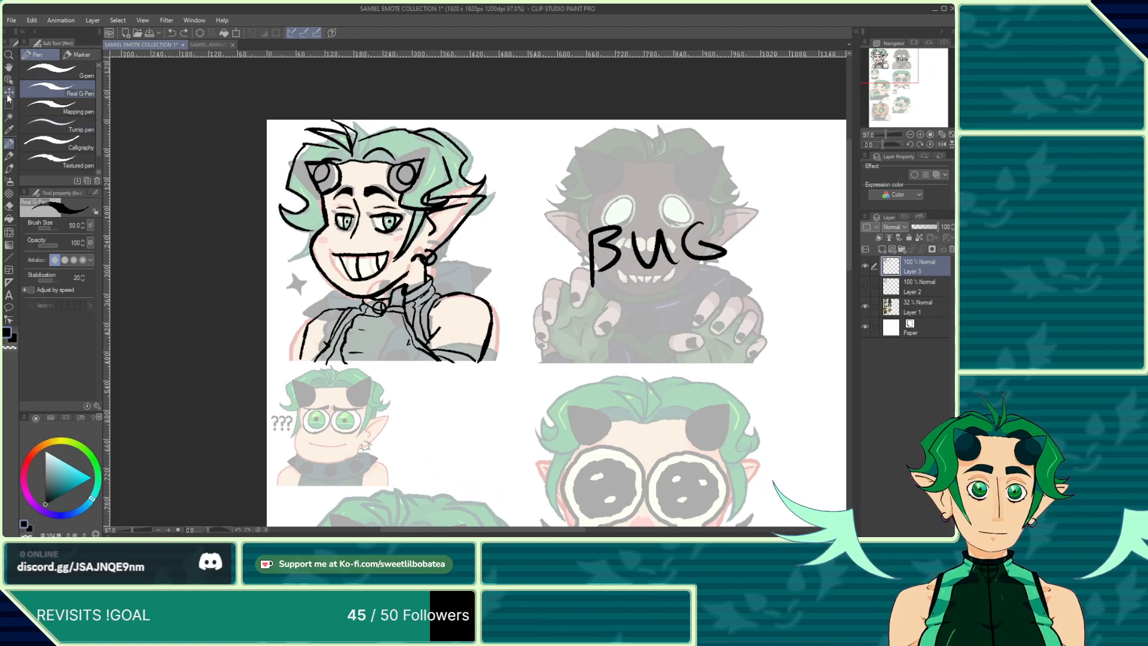
left_click(9, 104)
left_click_drag(256, 114, 550, 377)
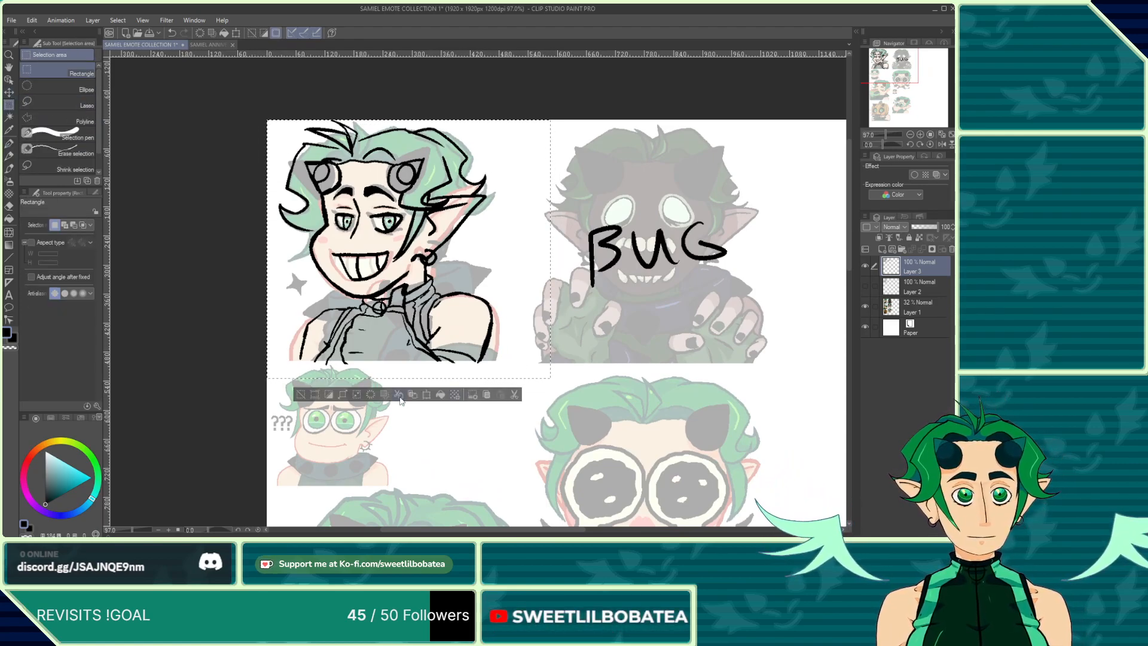
left_click(428, 398)
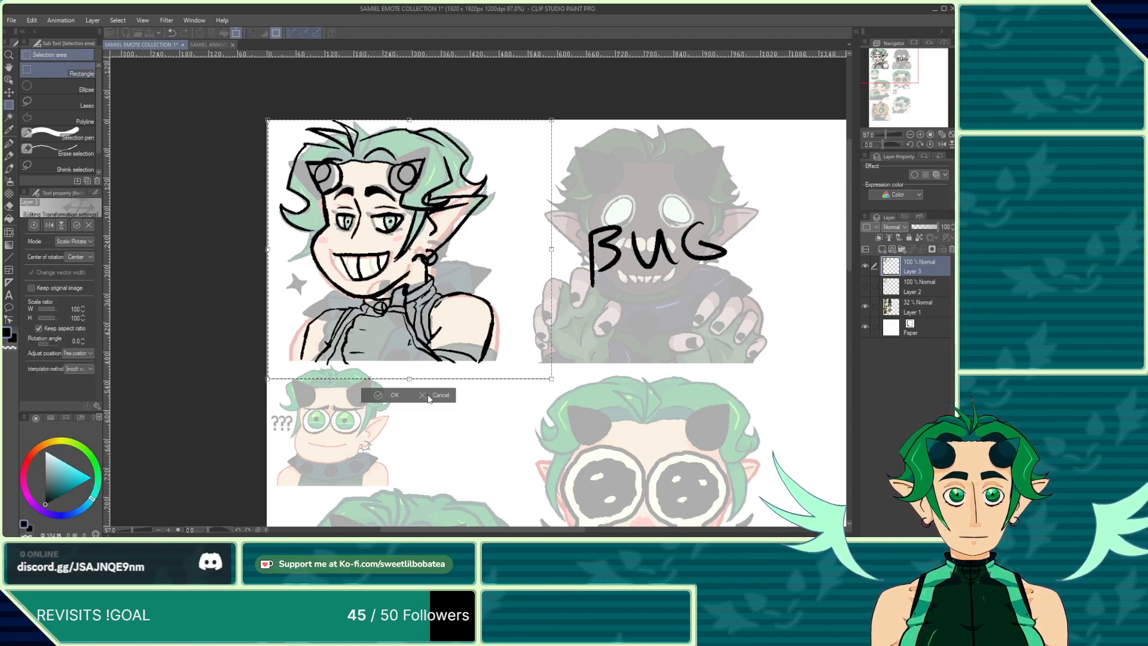
key("Right")
key("Right")
key("Right")
key("Right")
key("Right")
key("Right")
key("Right")
key("Right")
key("Right")
key("Right")
key("Right")
key("Right")
key("Right")
key("Right")
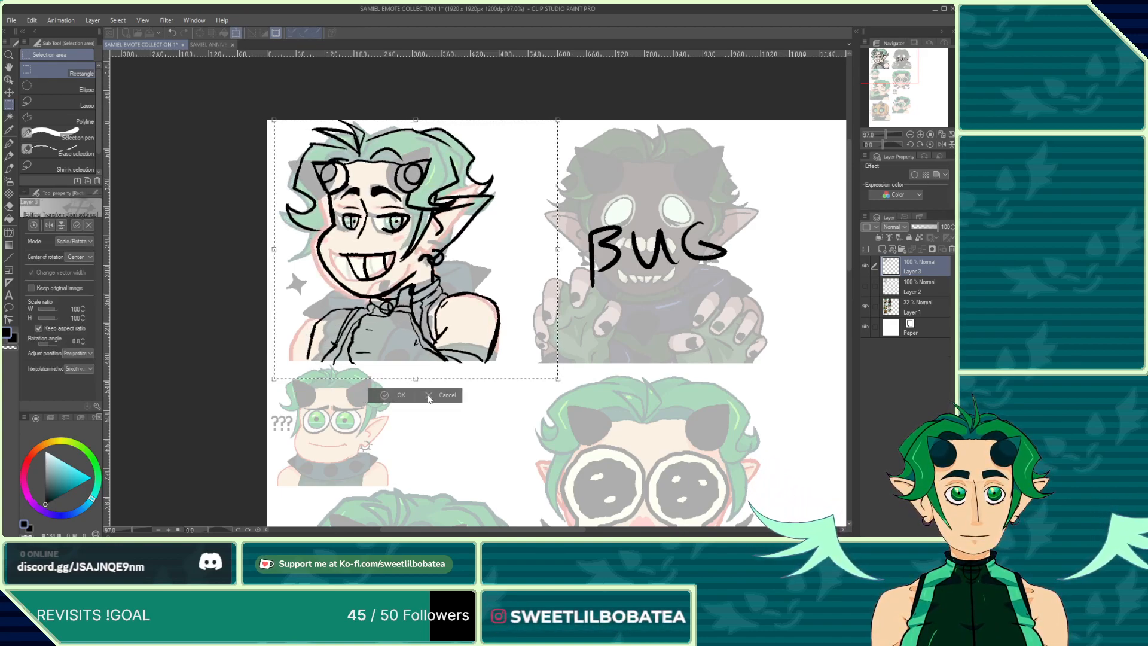
key("Right")
key("Right")
key("Right")
key("Right")
key("Right")
key("Right")
key("Right")
key("Right")
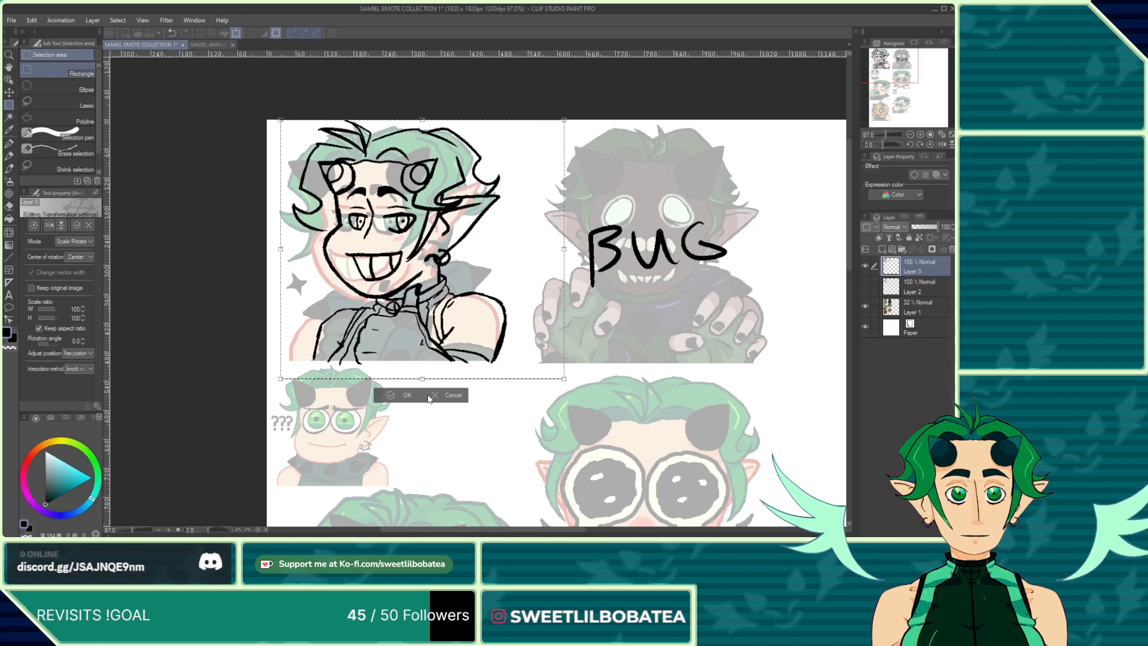
key("Right")
key("Right")
key("Right")
key("Right")
key("Right")
key("Right")
key("Right")
key("Right")
key("Right")
key("Right")
key("Right")
key("Right")
key("Right")
key("Right")
key("Right")
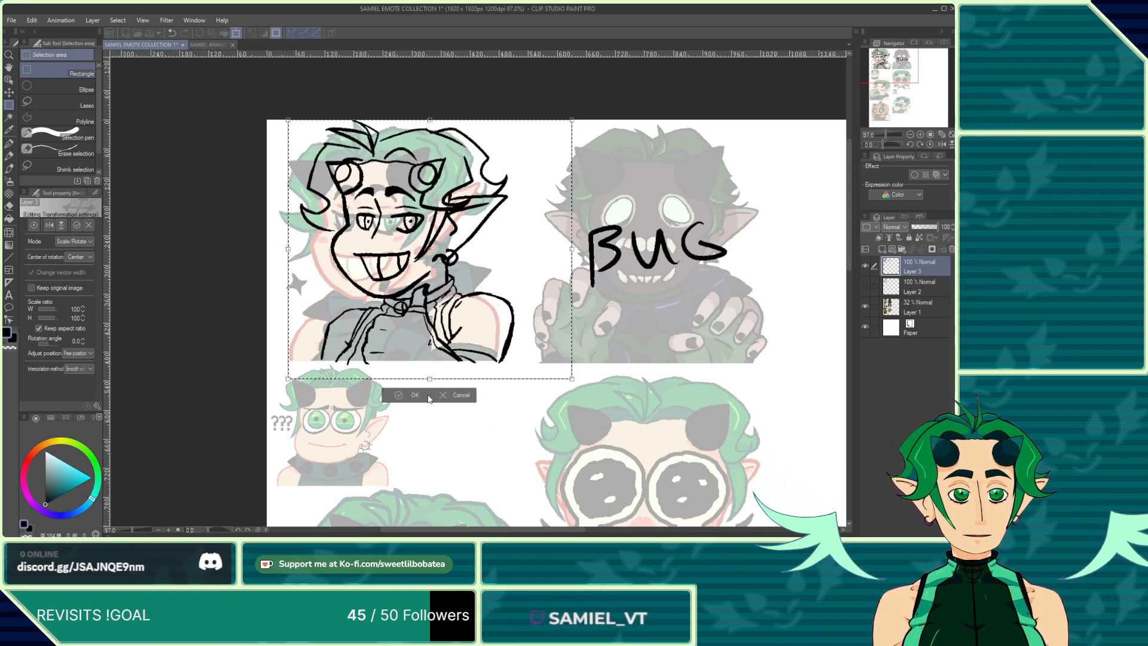
key("Right")
key("Right")
key("Right")
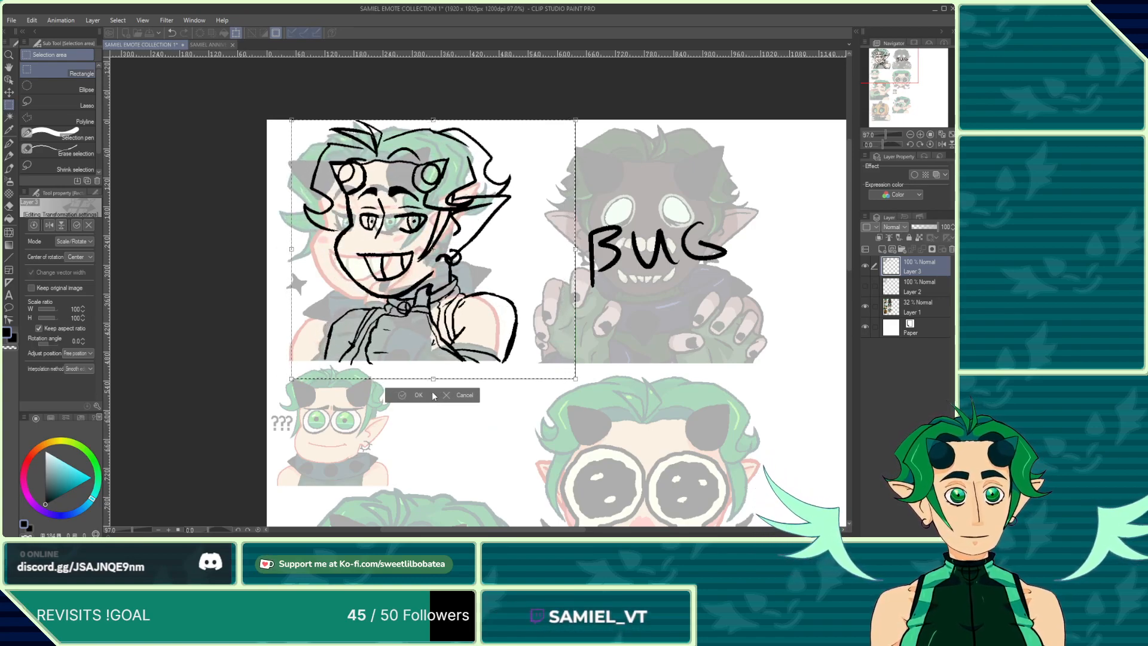
left_click(416, 395)
scroll(348, 305, "up", 1)
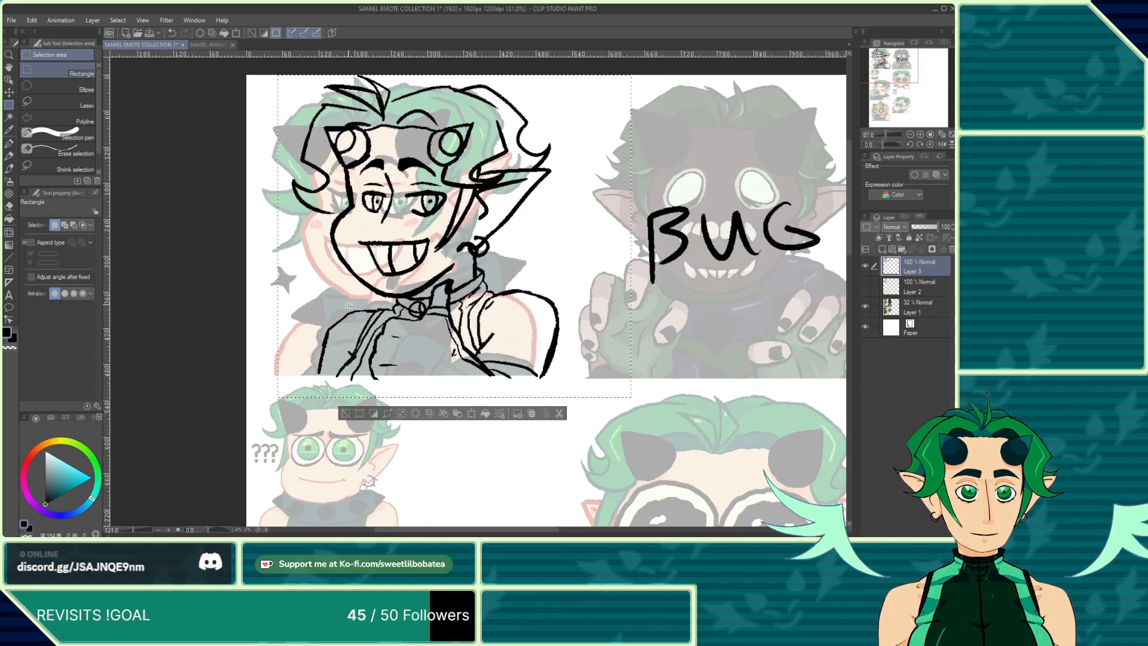
key("ctrl+d")
Step: Ink a hair strand down the left side of the face, undoing and redrawing the stroke
left_click(9, 146)
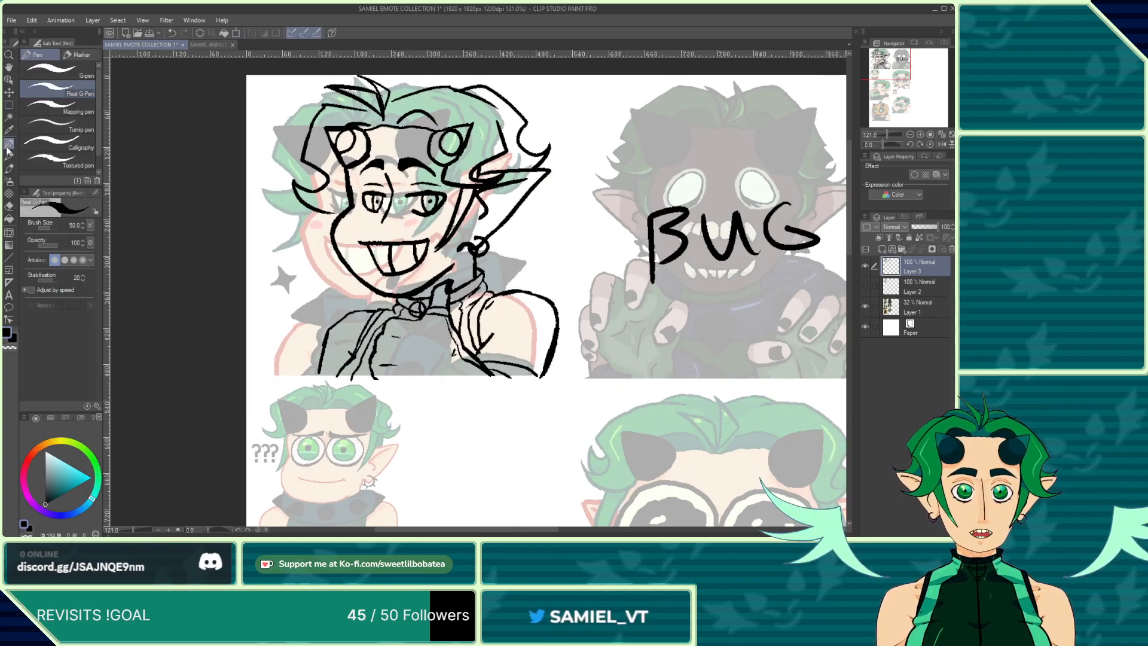
scroll(315, 218, "up", 2)
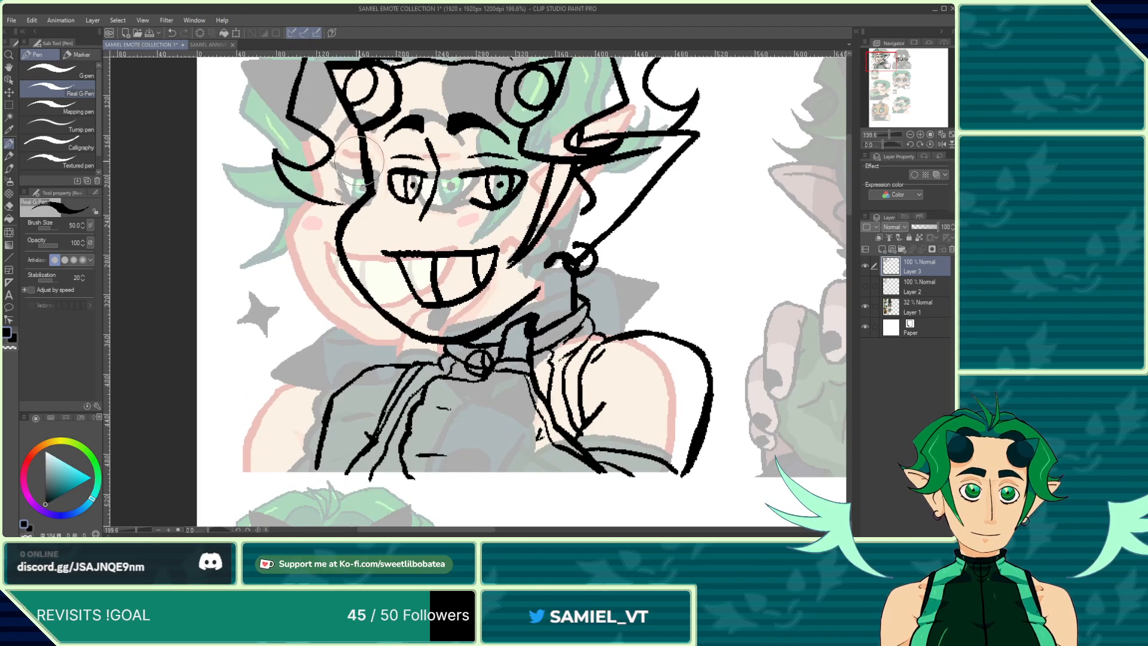
mouse_move(358, 157)
left_mouse_down()
mouse_move(293, 273)
mouse_move(349, 242)
left_mouse_up()
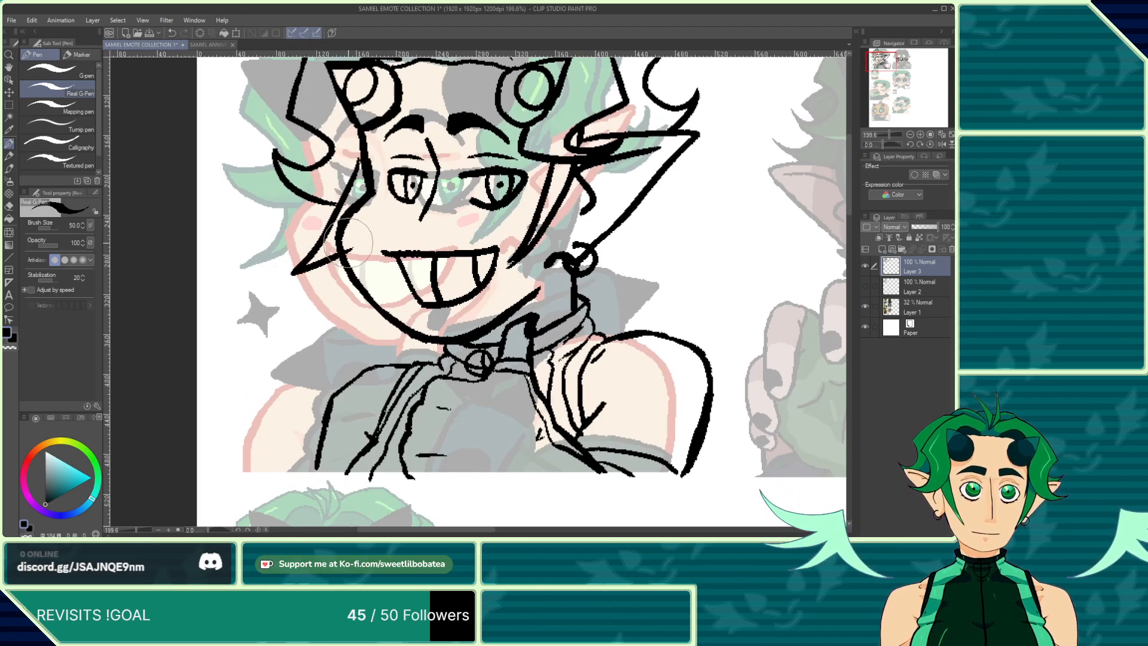
left_click(172, 33)
left_click(172, 33)
left_click_drag(361, 162, 300, 261)
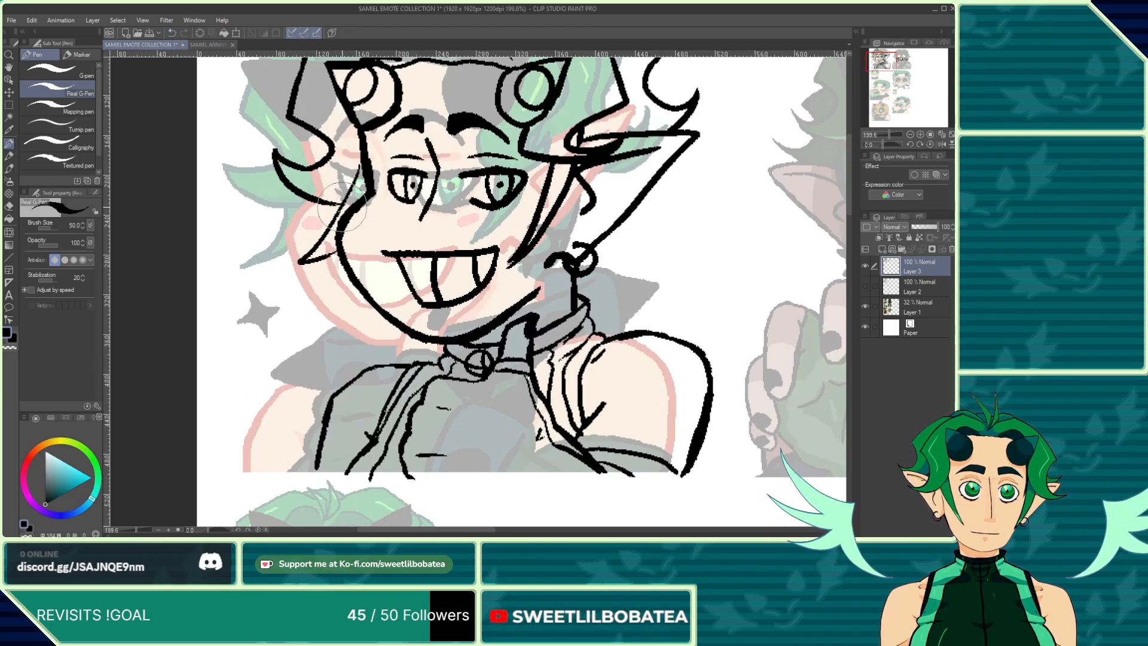
Step: Lasso a selection around the area below the bust linework, tracing along the jacket's lower edge
scroll(342, 206, "down", 3)
scroll(402, 156, "up", 2)
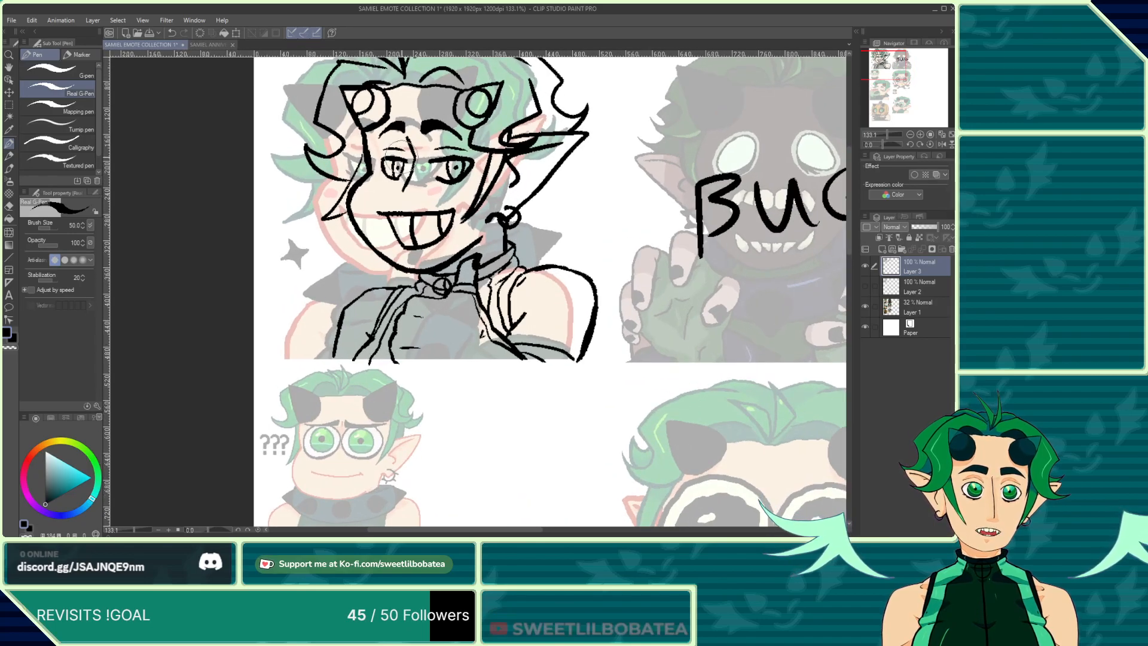
scroll(440, 334, "up", 4)
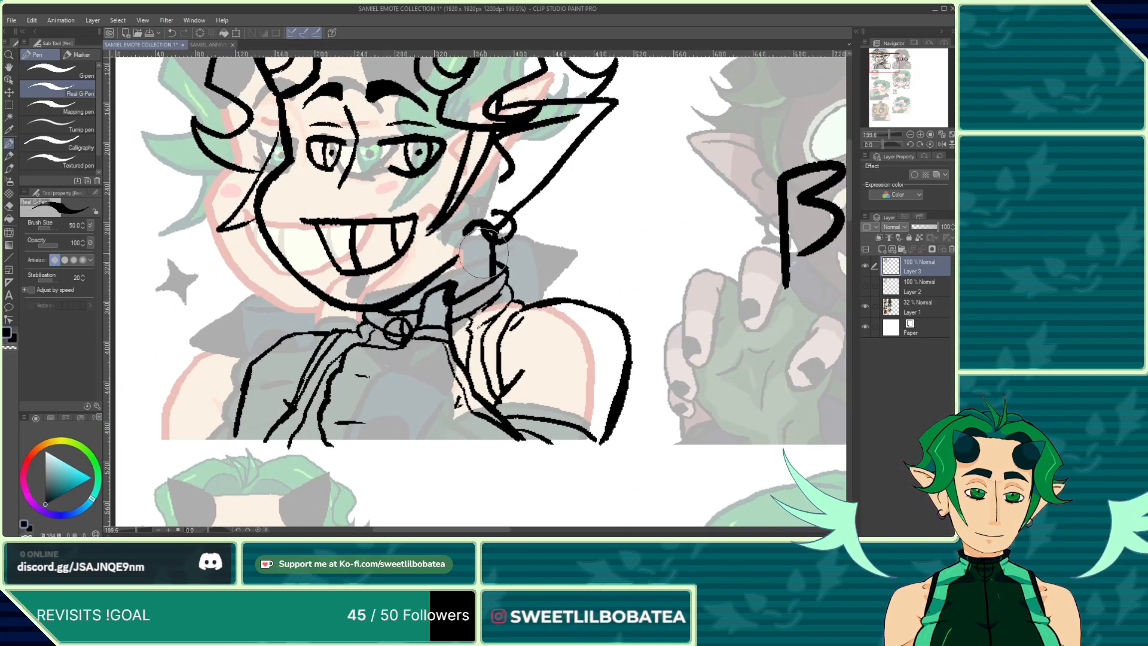
scroll(449, 299, "down", 2)
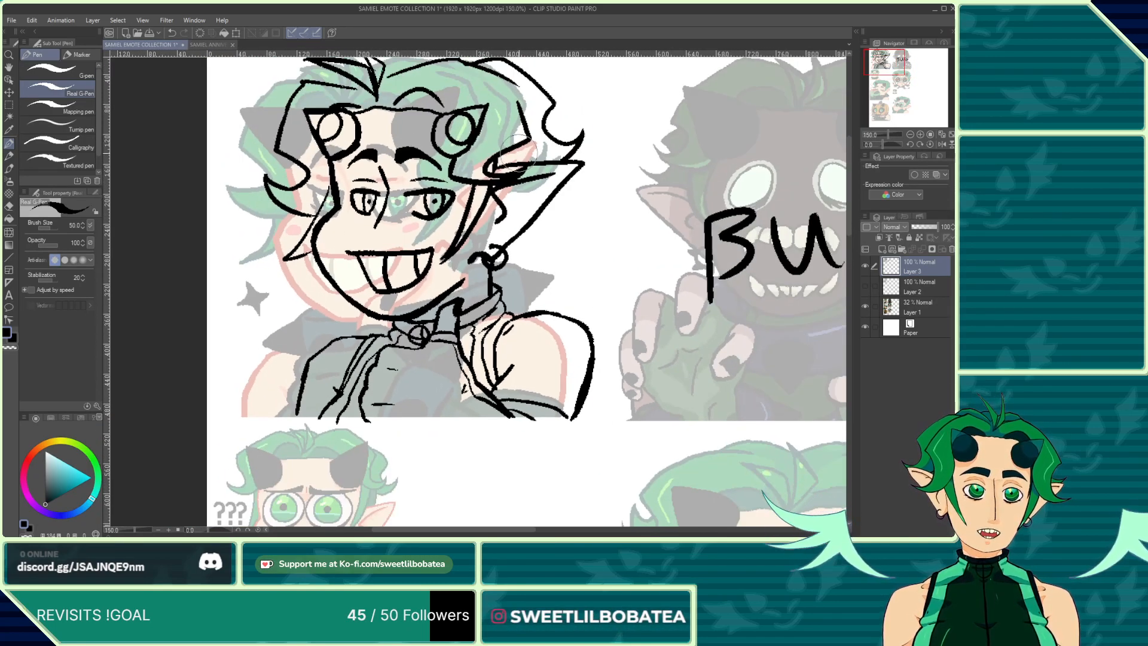
scroll(516, 153, "up", 2)
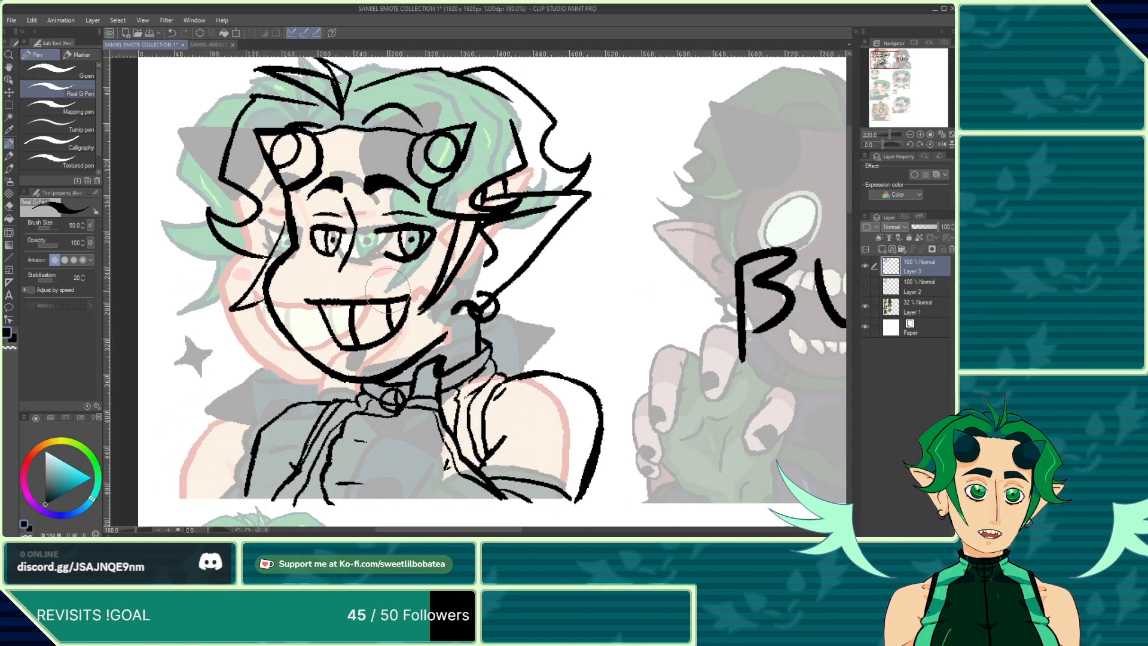
scroll(388, 293, "down", 3)
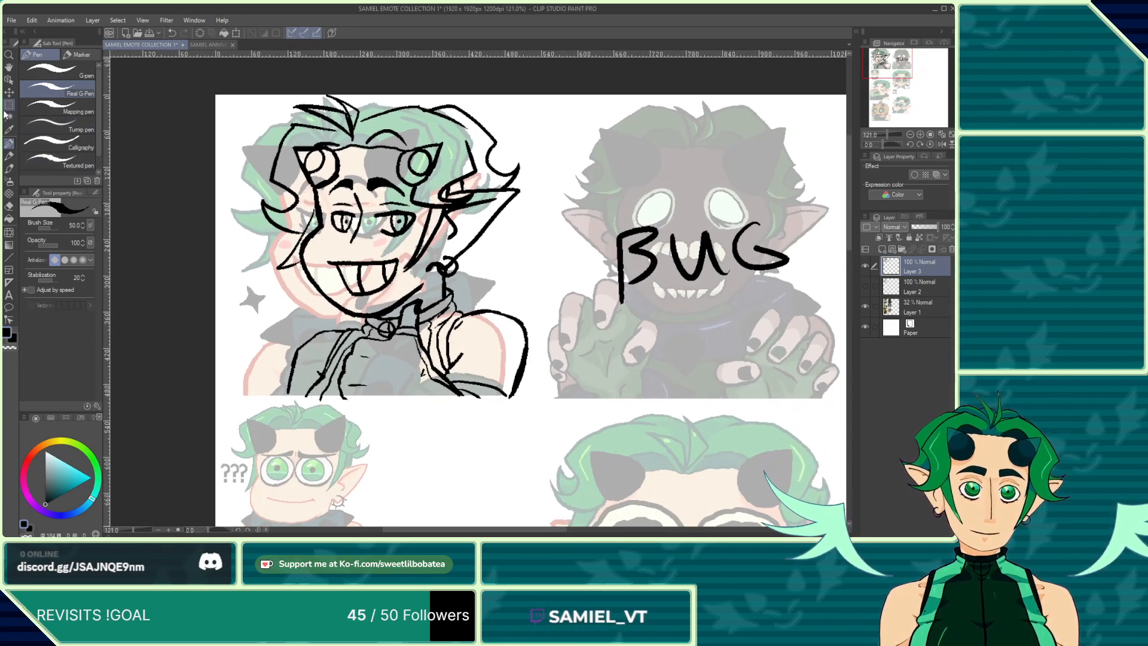
left_click(9, 104)
left_click(60, 103)
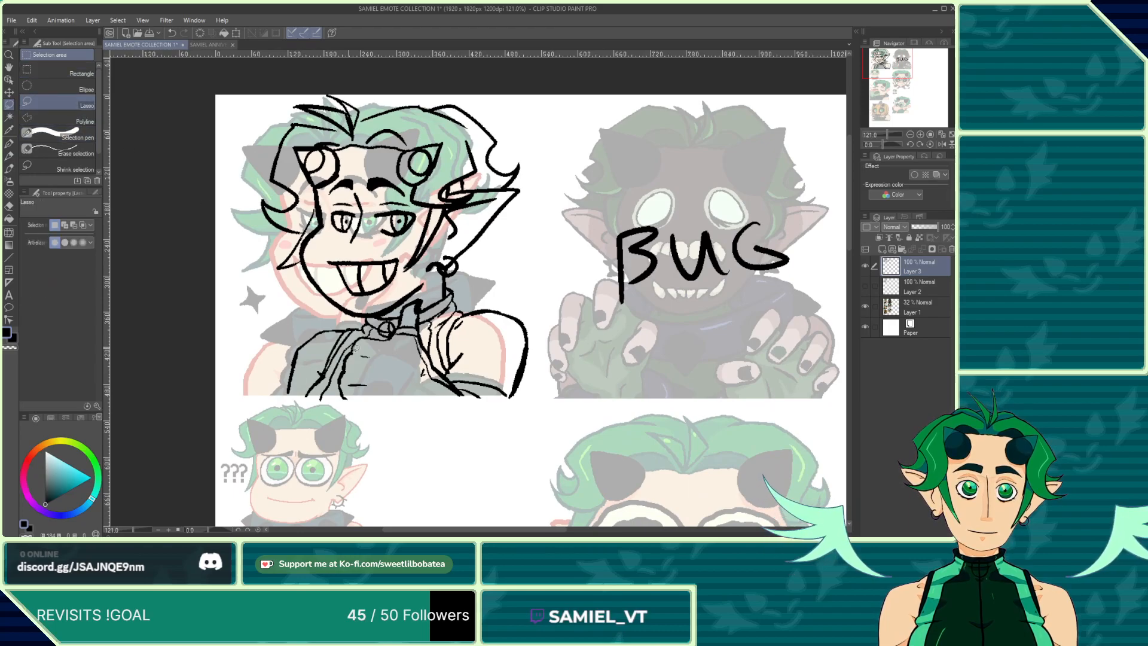
scroll(355, 348, "up", 5)
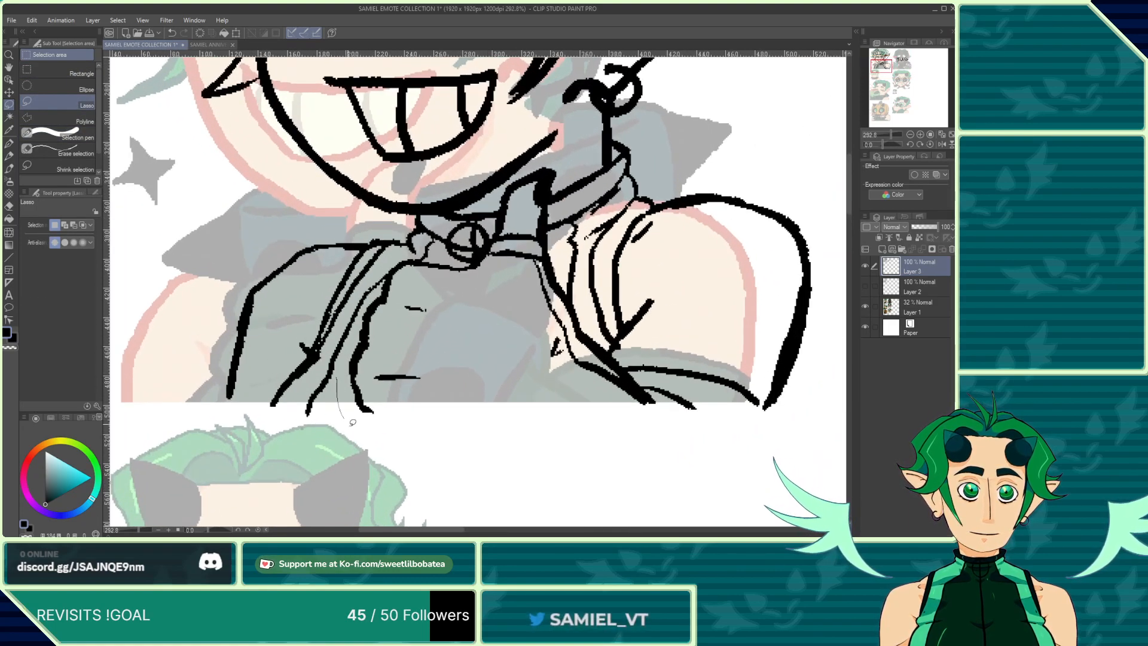
mouse_move(353, 422)
left_mouse_down()
mouse_move(536, 452)
mouse_move(643, 443)
left_mouse_up()
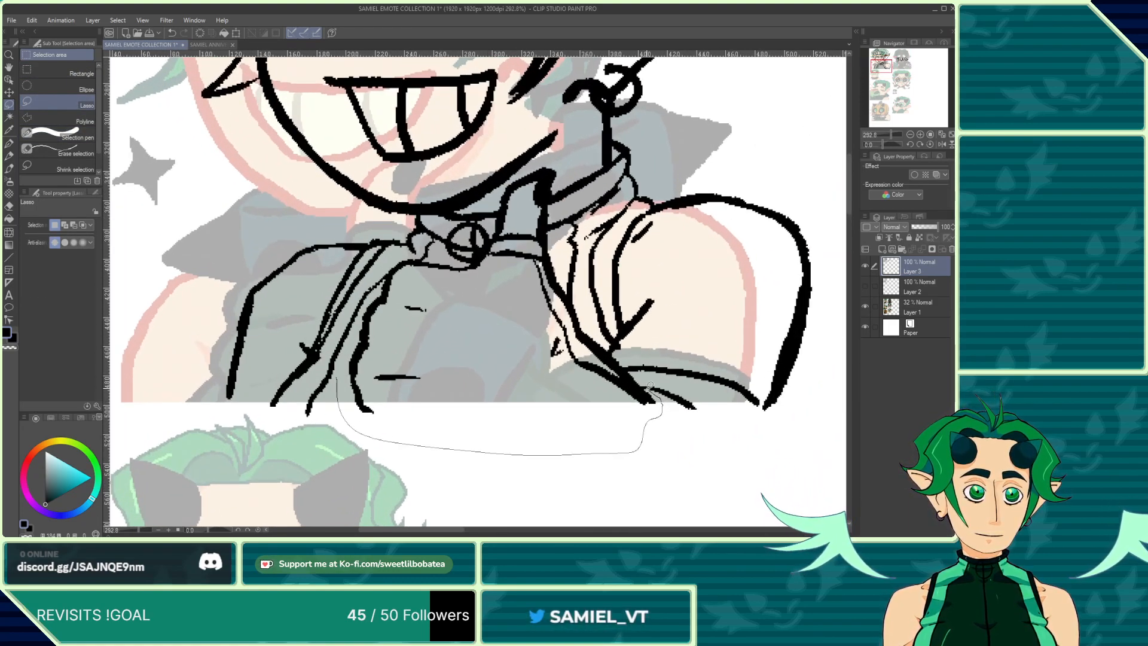
left_click_drag(617, 354, 578, 301)
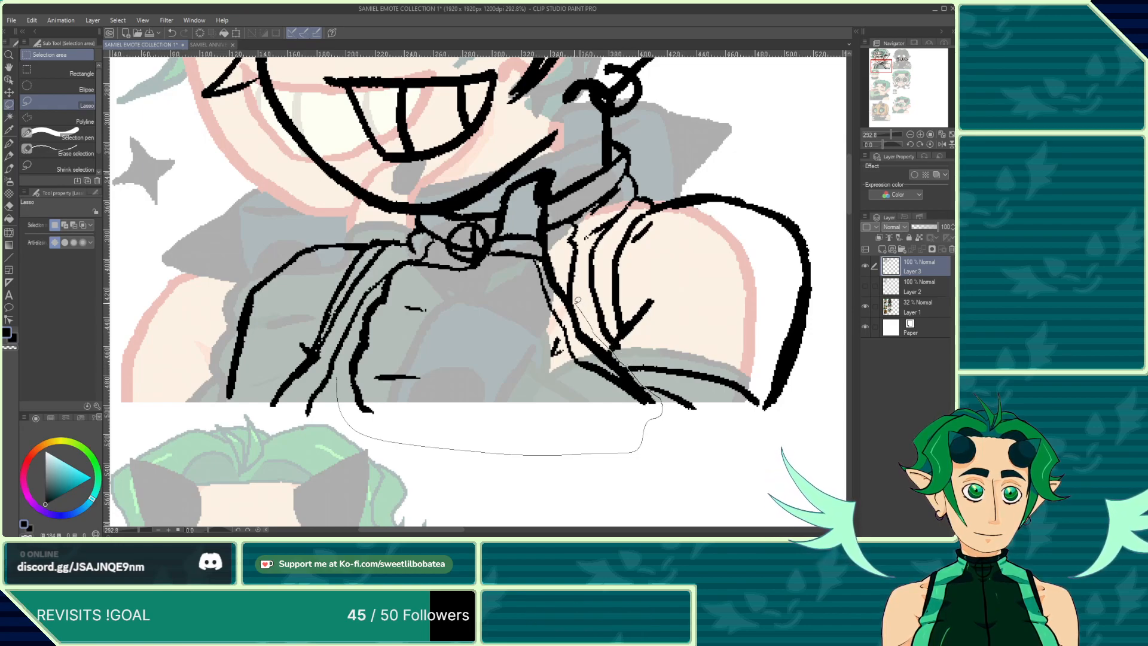
left_click_drag(558, 250, 557, 187)
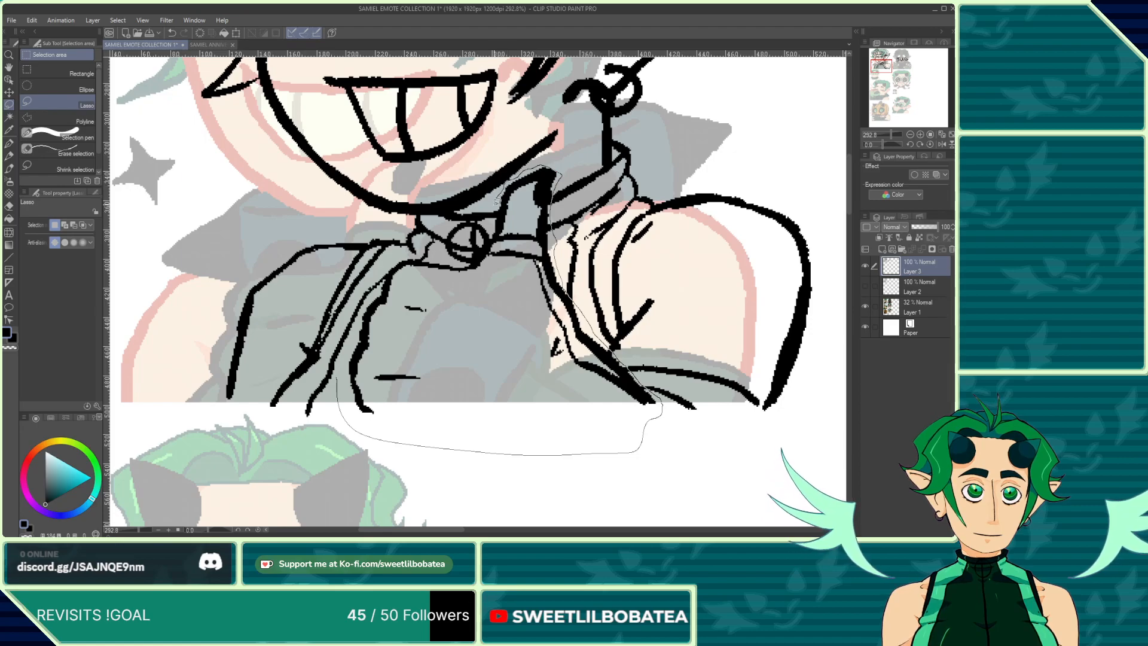
mouse_move(500, 214)
left_mouse_down()
mouse_move(494, 235)
mouse_move(451, 265)
mouse_move(425, 254)
left_mouse_up()
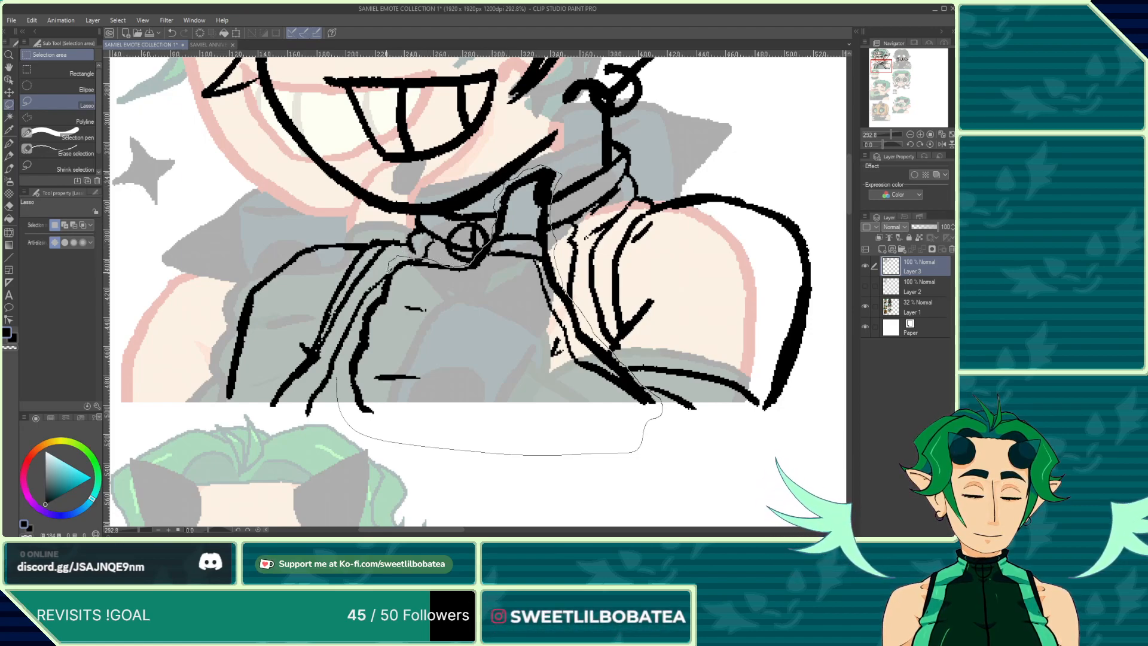
left_click_drag(357, 348, 351, 382)
Step: Refine the selection around the first emote's lower jacket linework with the selection pen, adding and erasing areas
left_click(45, 134)
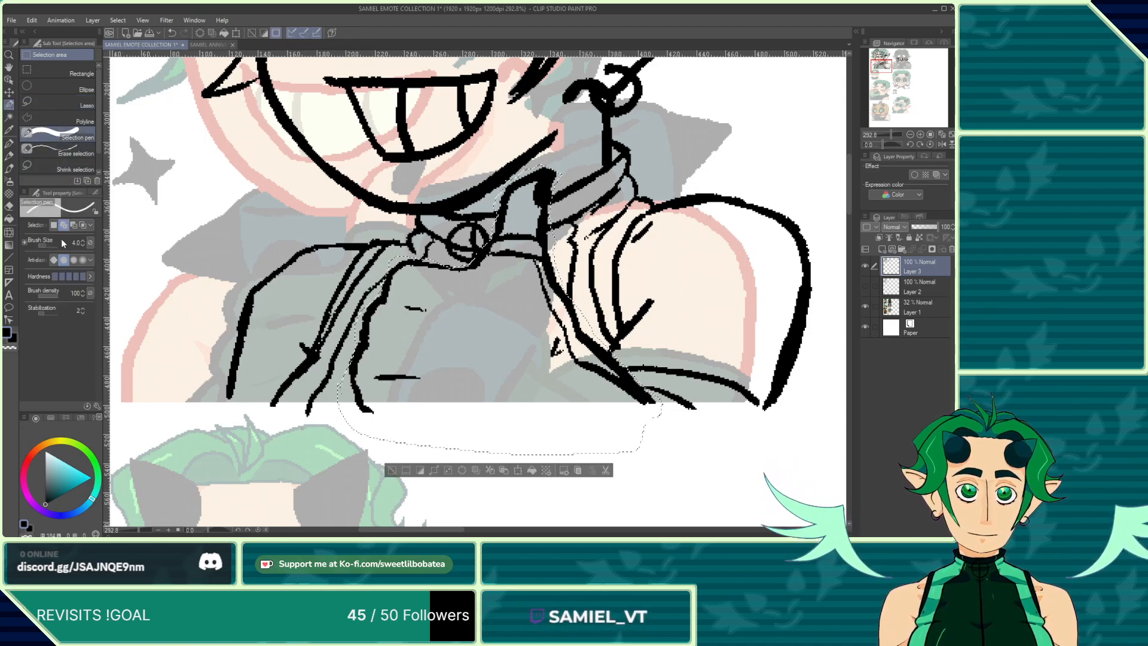
left_click(41, 247)
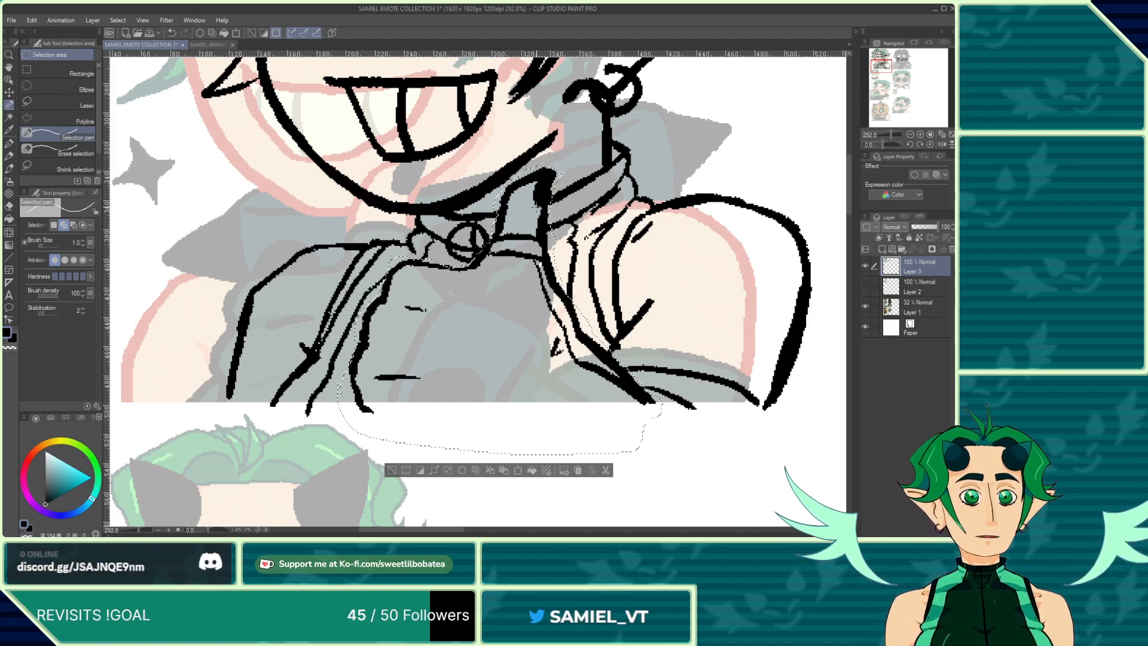
scroll(480, 233, "up", 4)
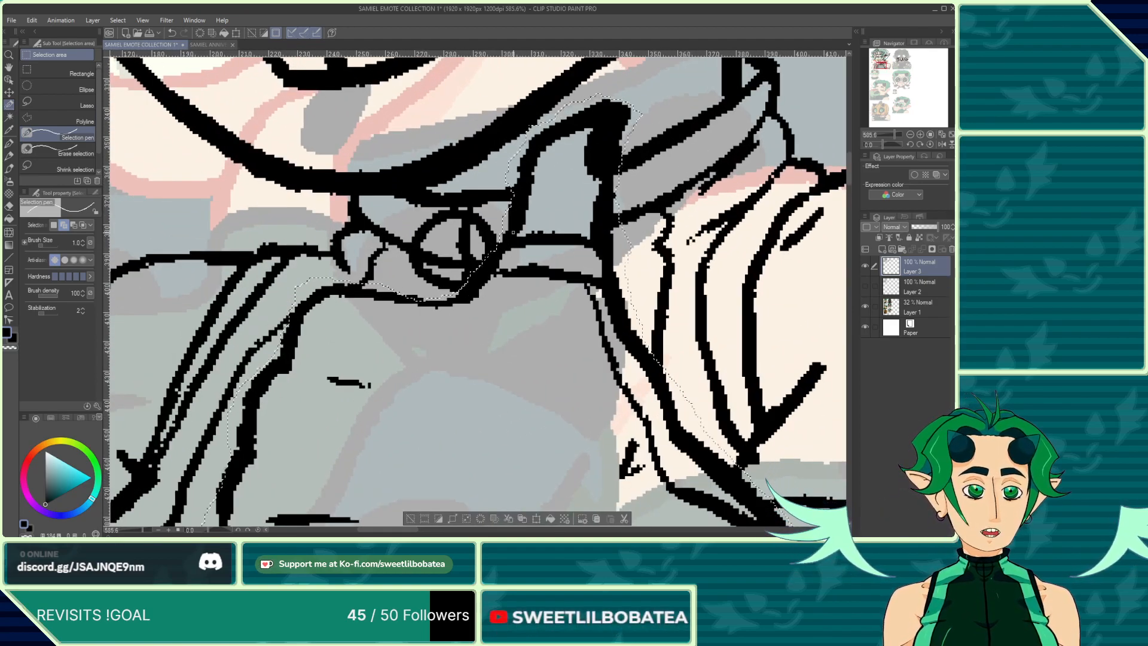
scroll(513, 232, "down", 6)
scroll(637, 383, "up", 7)
scroll(595, 293, "down", 5)
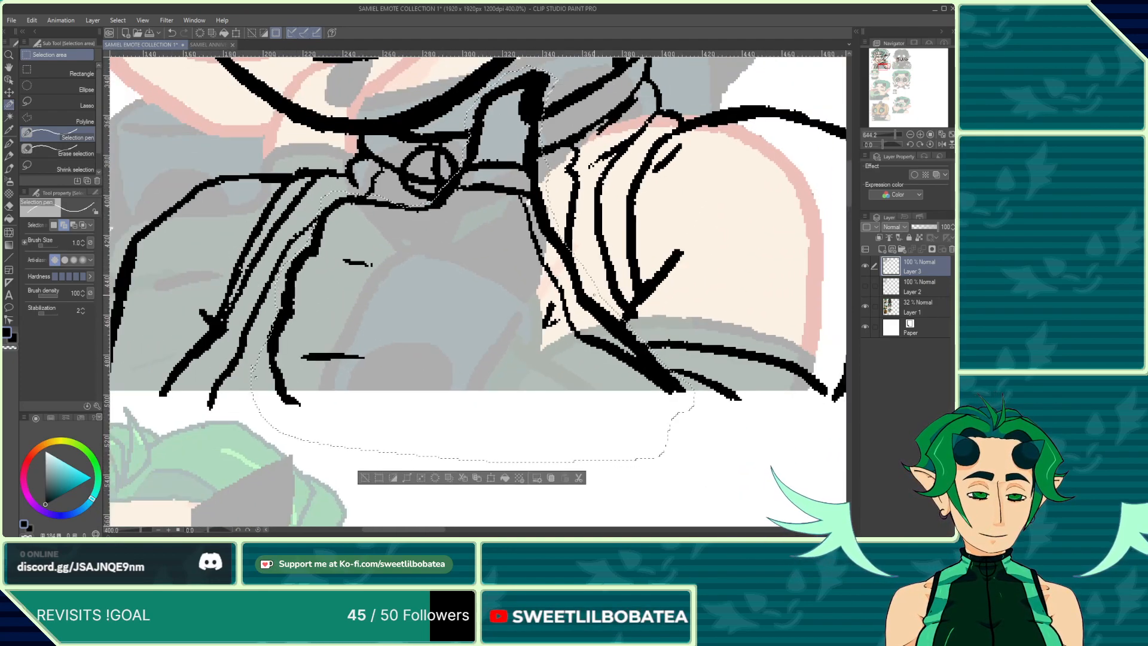
scroll(693, 357, "up", 2)
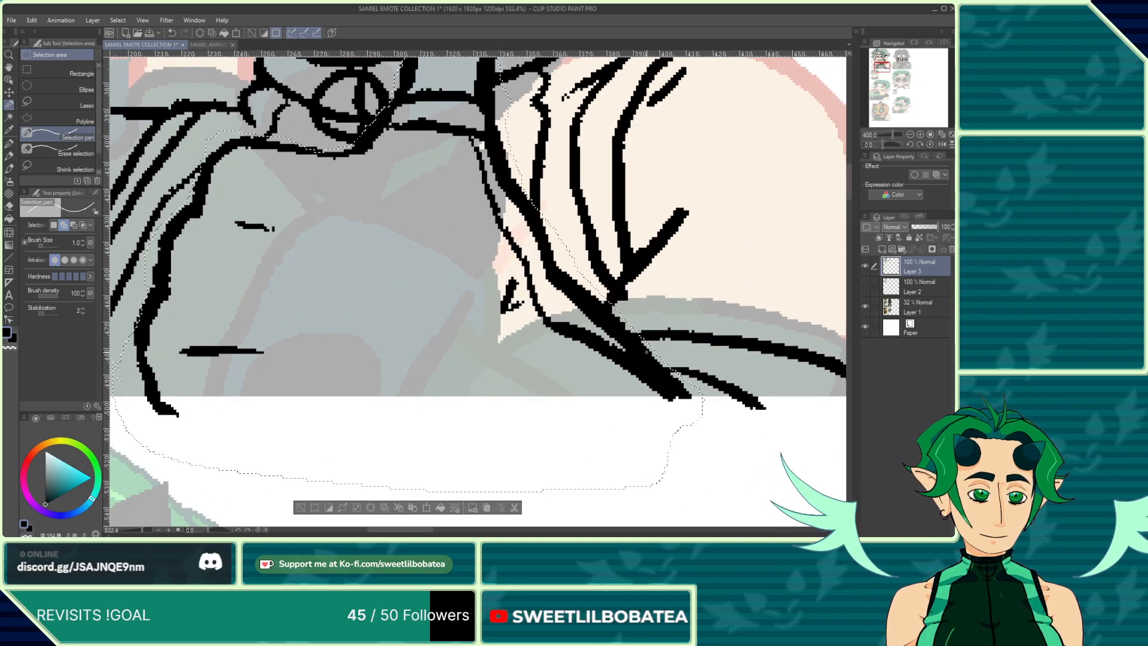
left_click(51, 153)
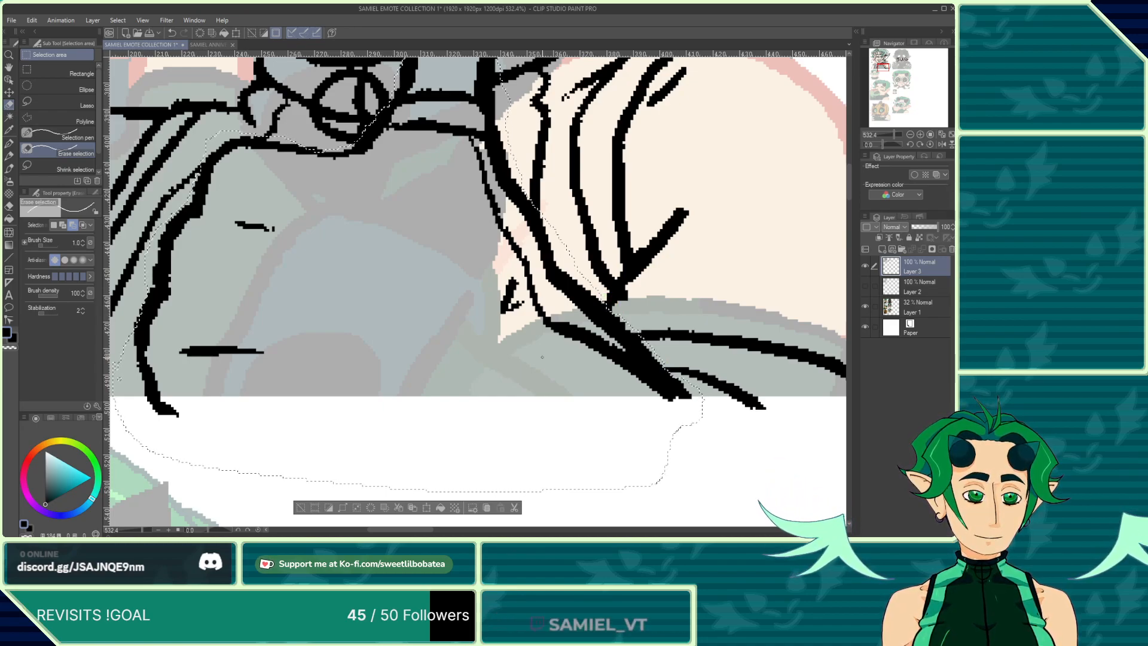
scroll(624, 294, "down", 3)
scroll(319, 347, "up", 9)
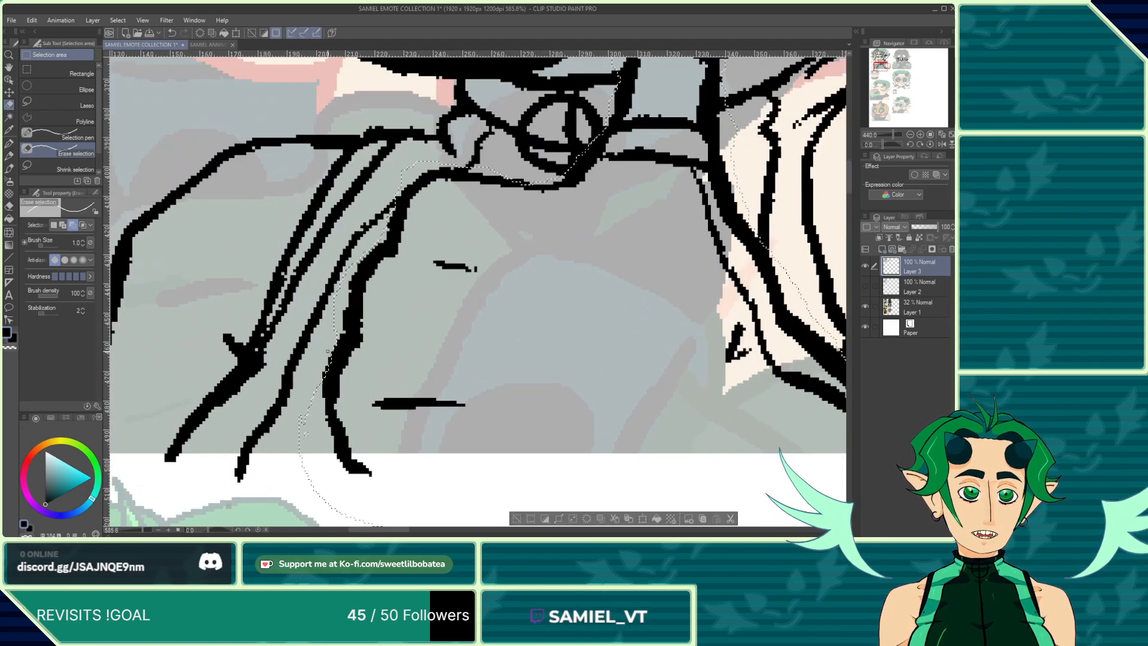
left_click(42, 139)
left_click_drag(327, 375, 337, 346)
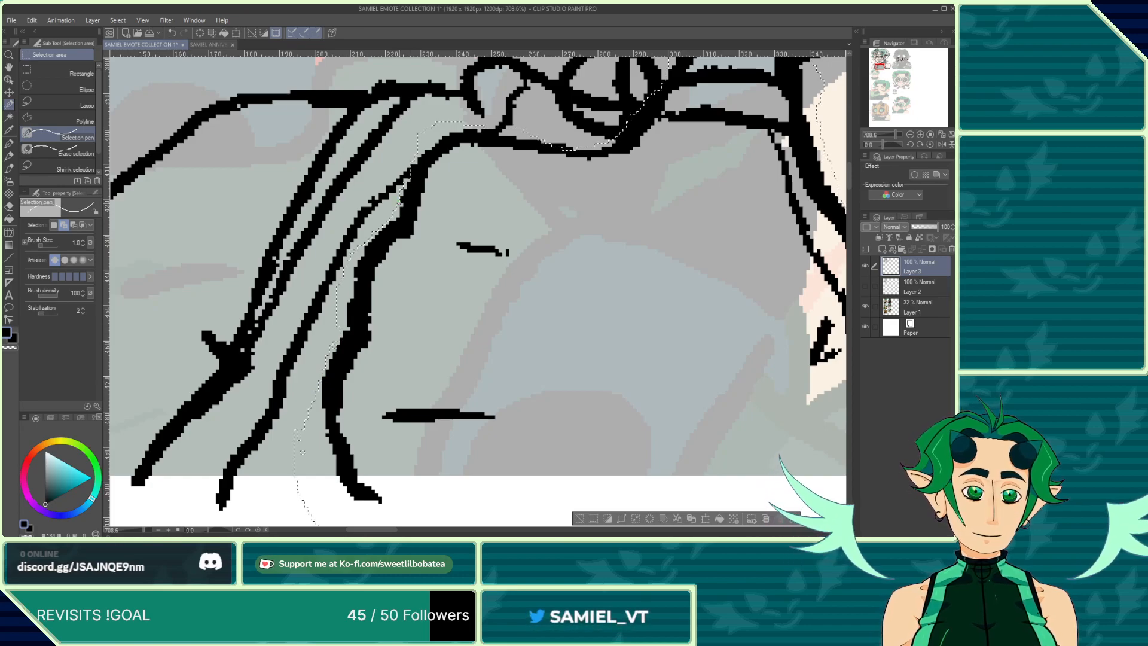
left_click_drag(406, 187, 400, 204)
scroll(396, 320, "down", 7)
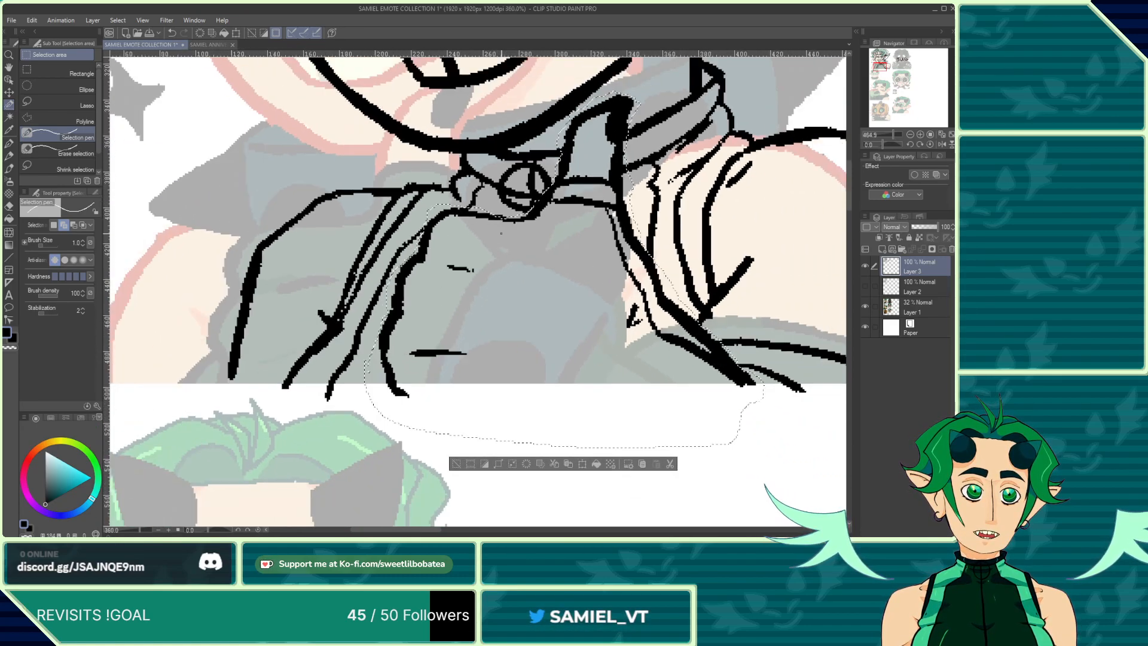
scroll(502, 222, "up", 5)
scroll(502, 222, "up", 2)
left_click_drag(495, 221, 452, 213)
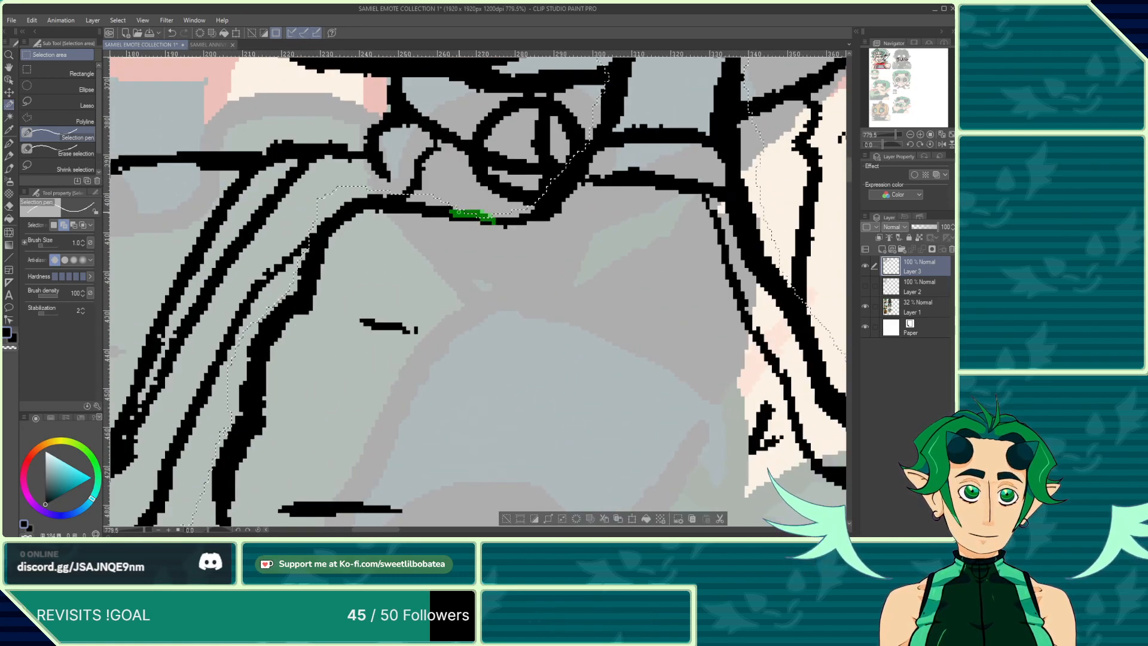
scroll(497, 270, "down", 4)
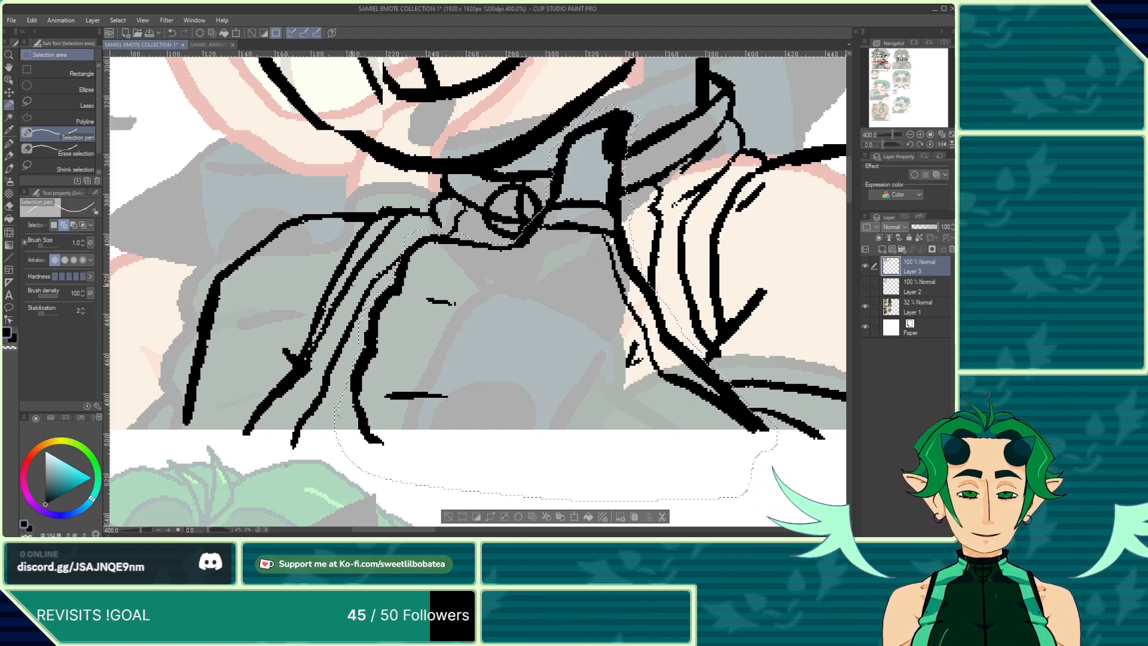
scroll(309, 317, "down", 1)
scroll(458, 236, "up", 4)
scroll(486, 247, "down", 8)
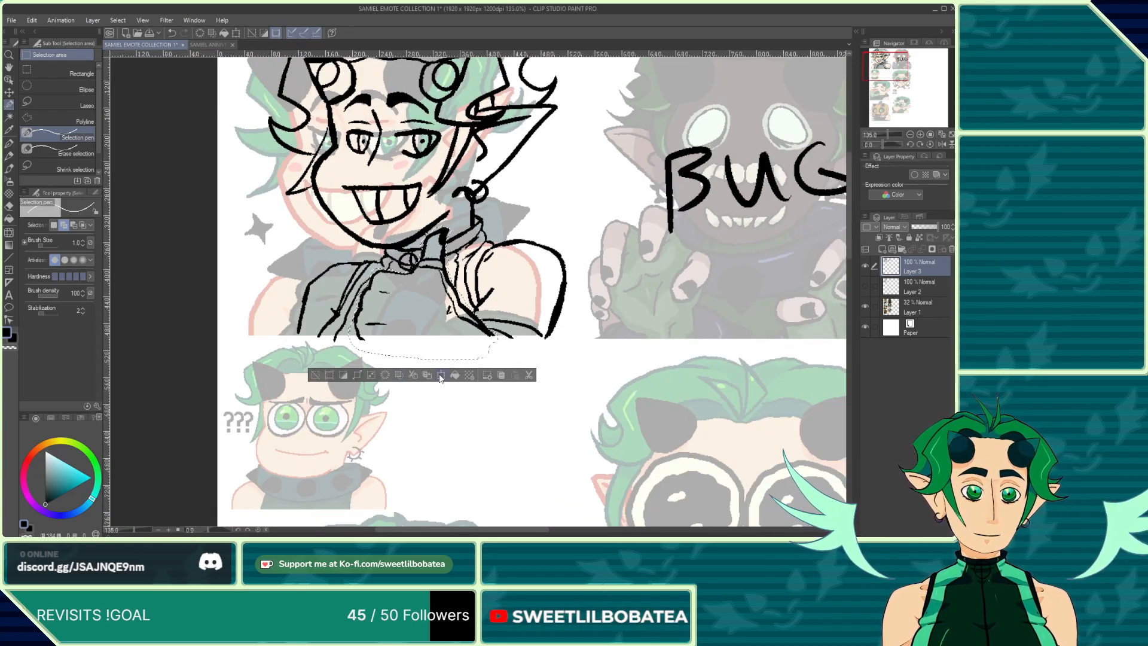
Step: Transform the selected jacket linework, nudging it left to line up with the faded reference, and confirm
left_click(440, 375)
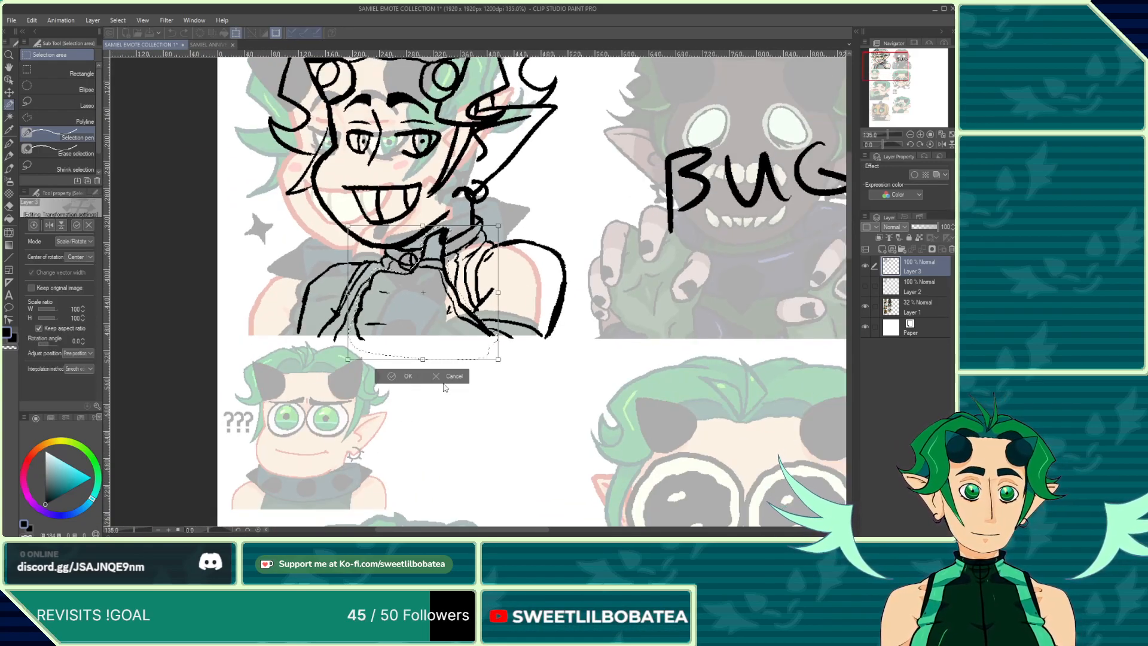
key("Left")
key("Left")
key("Left")
key("Left")
key("Left")
key("Left")
key("Left")
key("Left")
key("Left")
key("Left")
key("Left")
key("Left")
key("Left")
key("Left")
key("Left")
key("Left")
key("Left")
key("Left")
key("Left")
key("Left")
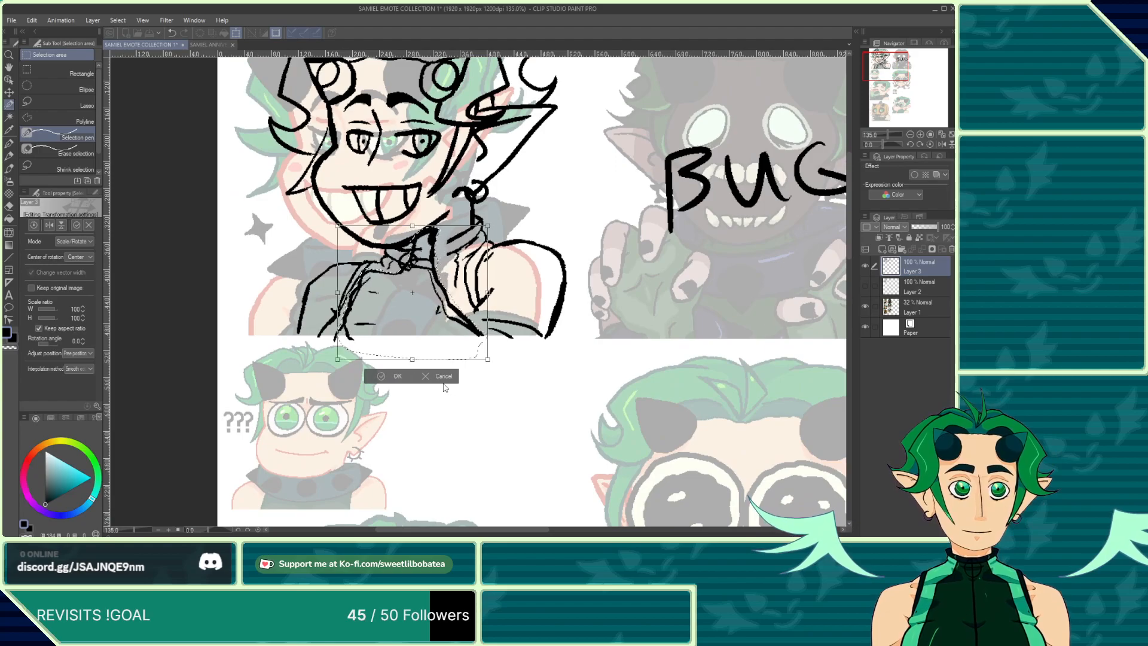
key("Left")
key("Left")
key("Left")
key("Left")
key("Left")
key("Left")
key("Left")
key("Left")
key("Left")
key("Left")
key("Left")
key("Left")
key("Left")
key("Left")
key("Left")
key("Left")
key("Left")
key("Left")
key("Left")
key("Left")
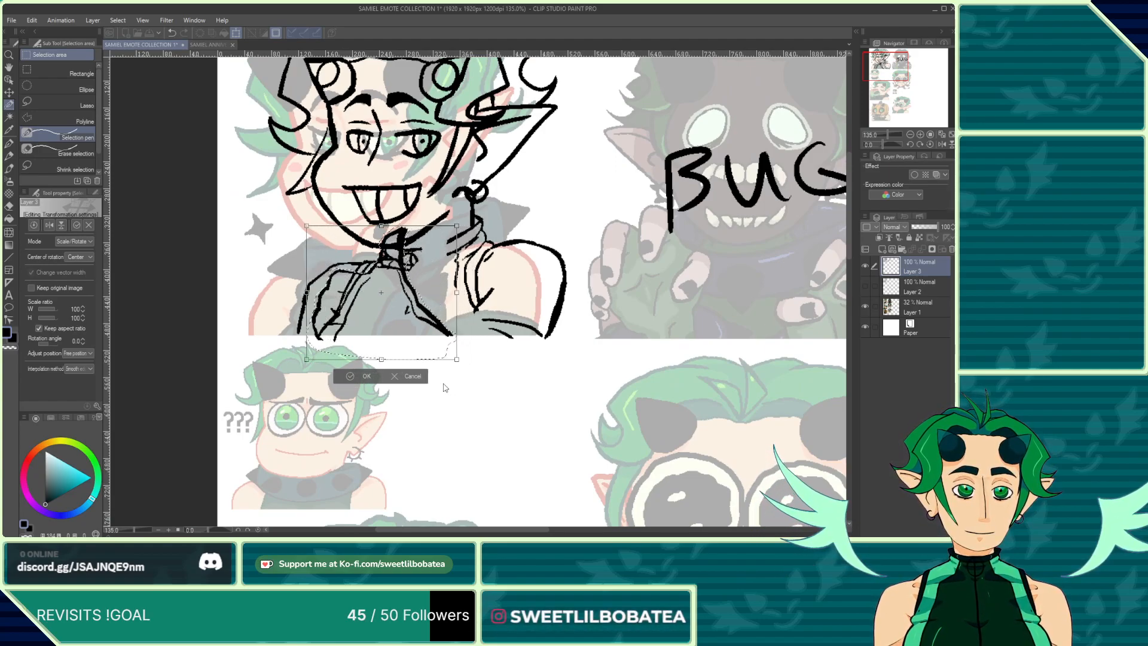
key("Left")
key("Left")
key("Left")
key("Left")
key("Left")
key("Left")
key("Left")
key("Left")
key("Left")
key("Left")
key("Left")
key("Left")
key("Left")
key("Left")
key("Left")
key("Left")
key("Left")
key("Left")
key("Left")
key("Left")
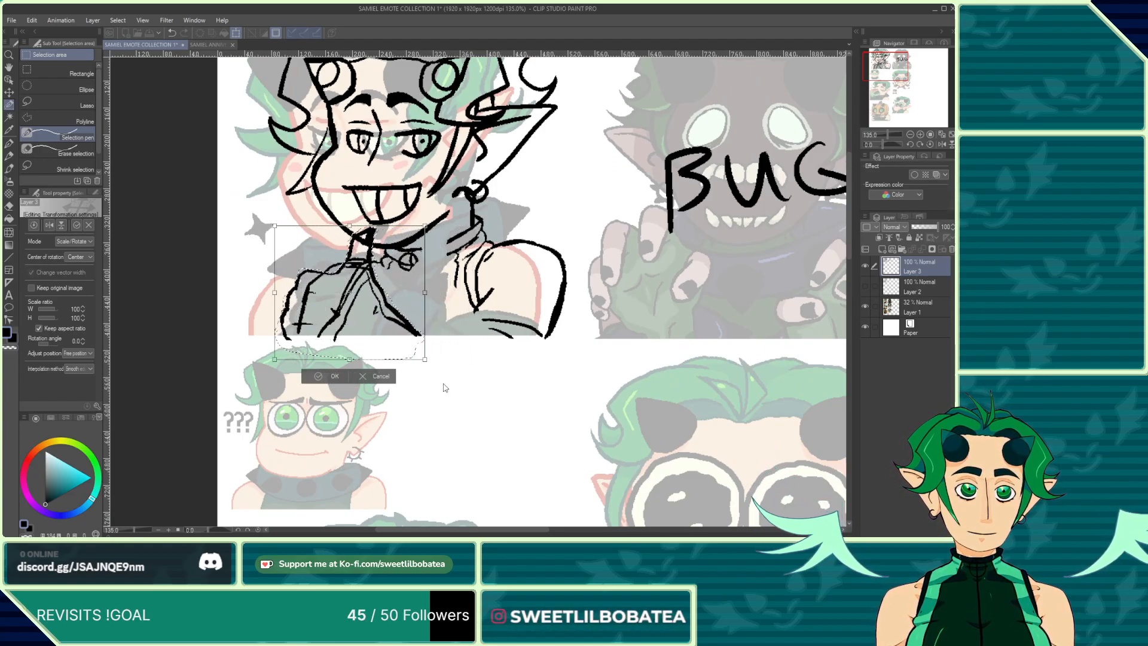
key("Left")
key("Left")
key("Left")
key("Left")
key("Left")
key("Left")
key("Left")
key("Left")
key("Left")
key("Left")
key("Left")
key("Left")
key("Left")
key("Left")
key("Left")
key("Left")
key("Left")
key("Left")
key("Left")
key("Left")
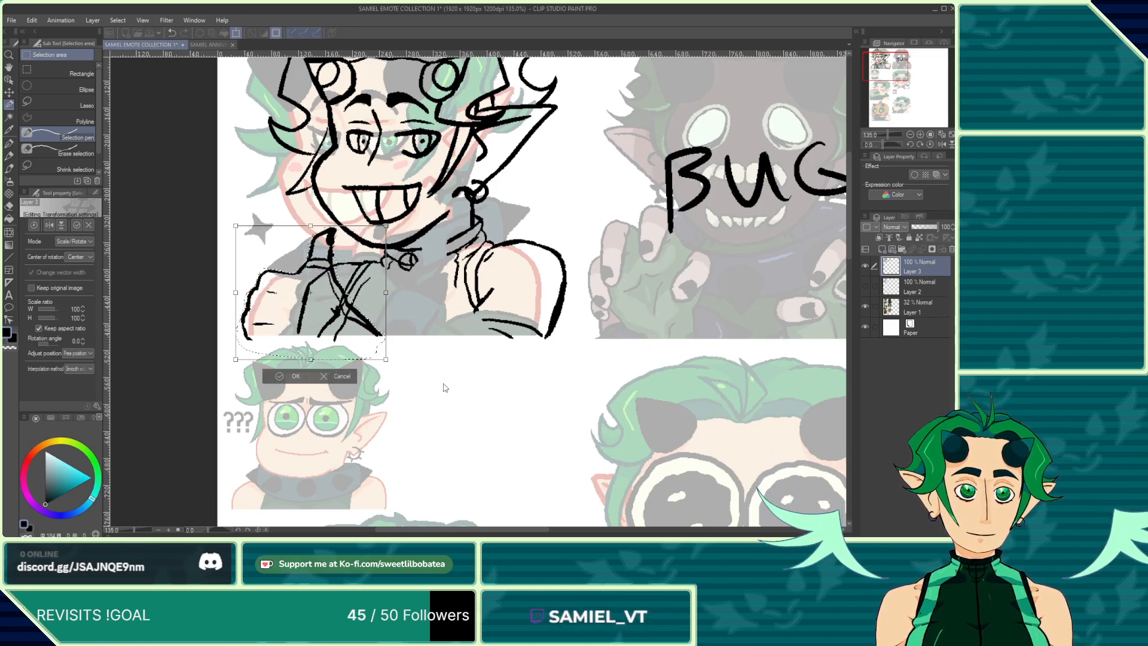
scroll(464, 362, "down", 5)
scroll(464, 362, "up", 2)
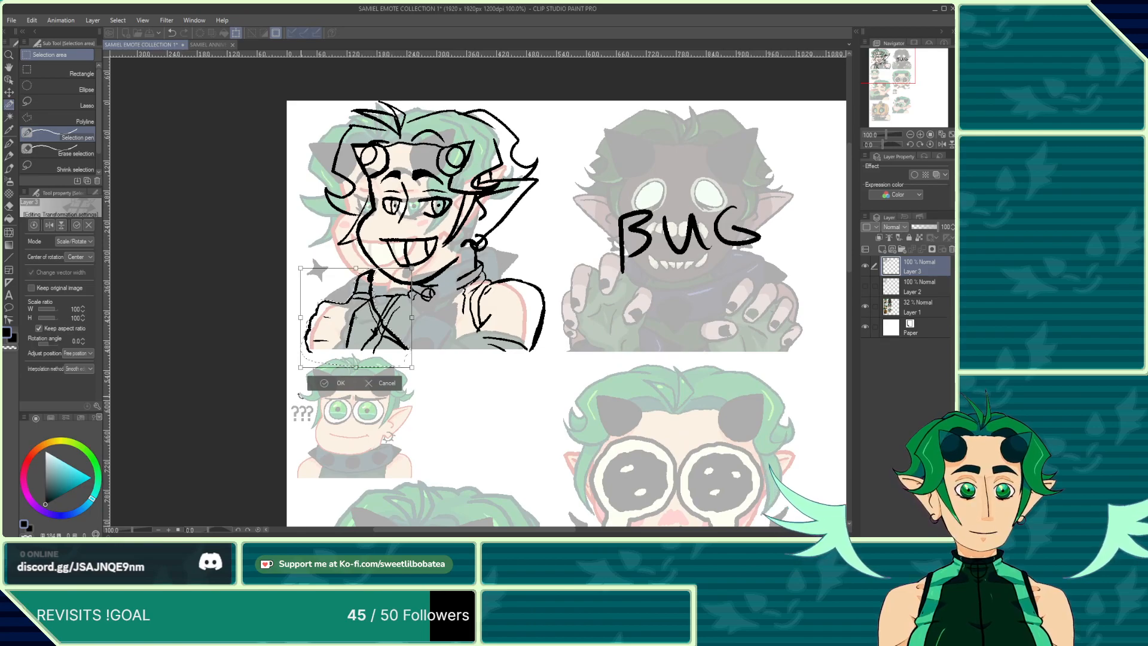
left_click(329, 387)
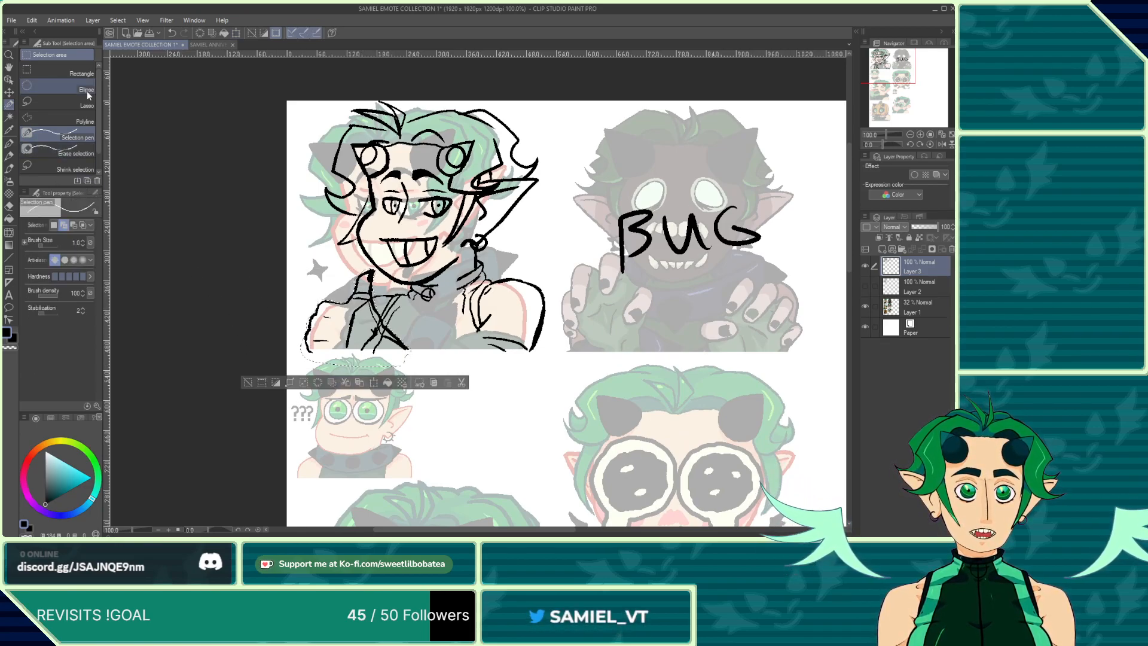
left_click(77, 106)
key("ctrl+d")
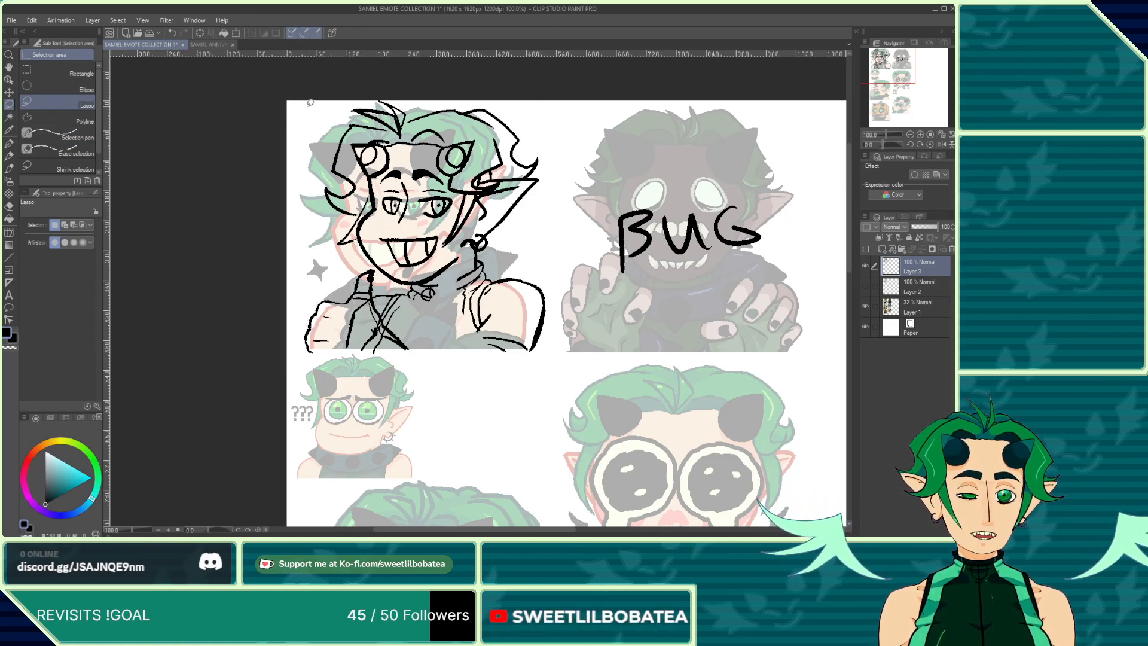
mouse_move(269, 101)
left_mouse_down()
mouse_move(267, 282)
mouse_move(335, 414)
mouse_move(621, 342)
mouse_move(559, 96)
mouse_move(413, 90)
mouse_move(259, 106)
left_mouse_up()
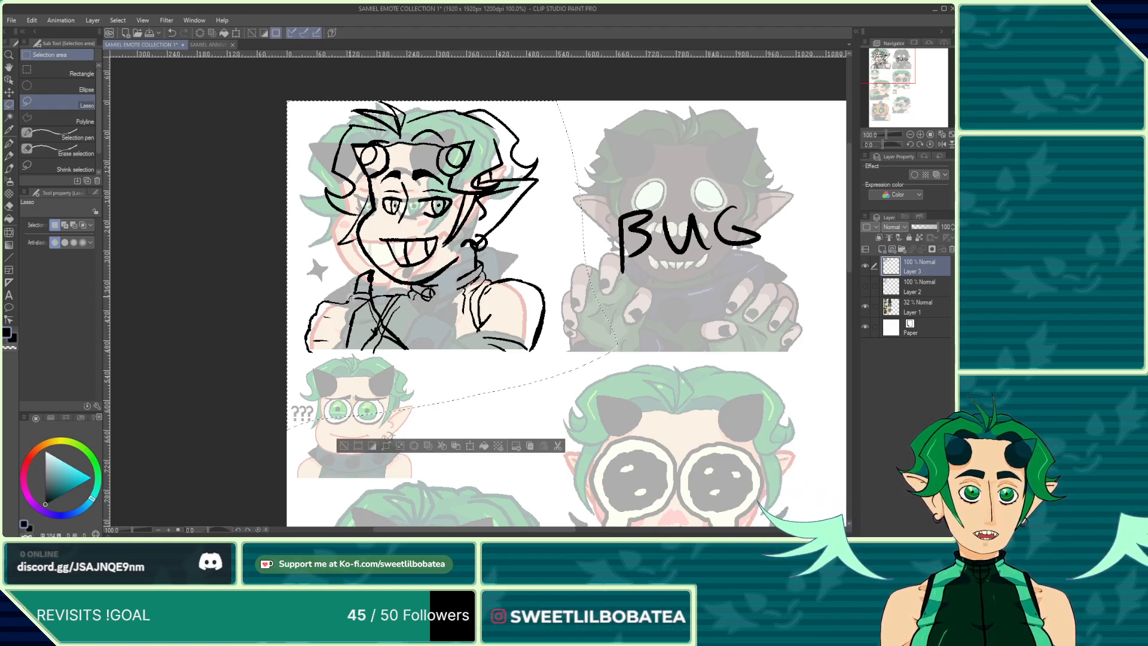
key("ctrl+d")
left_click(7, 93)
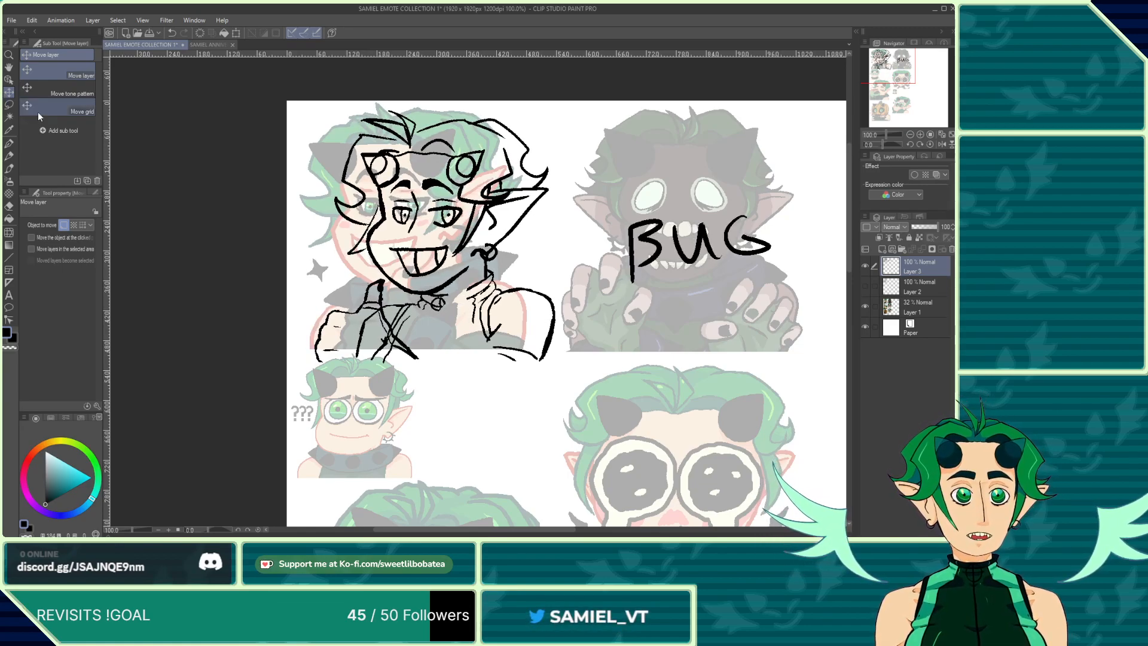
Step: Zoom out and look over the whole emote sheet and the first emote's linework
scroll(344, 422, "up", 5)
scroll(262, 357, "up", 1)
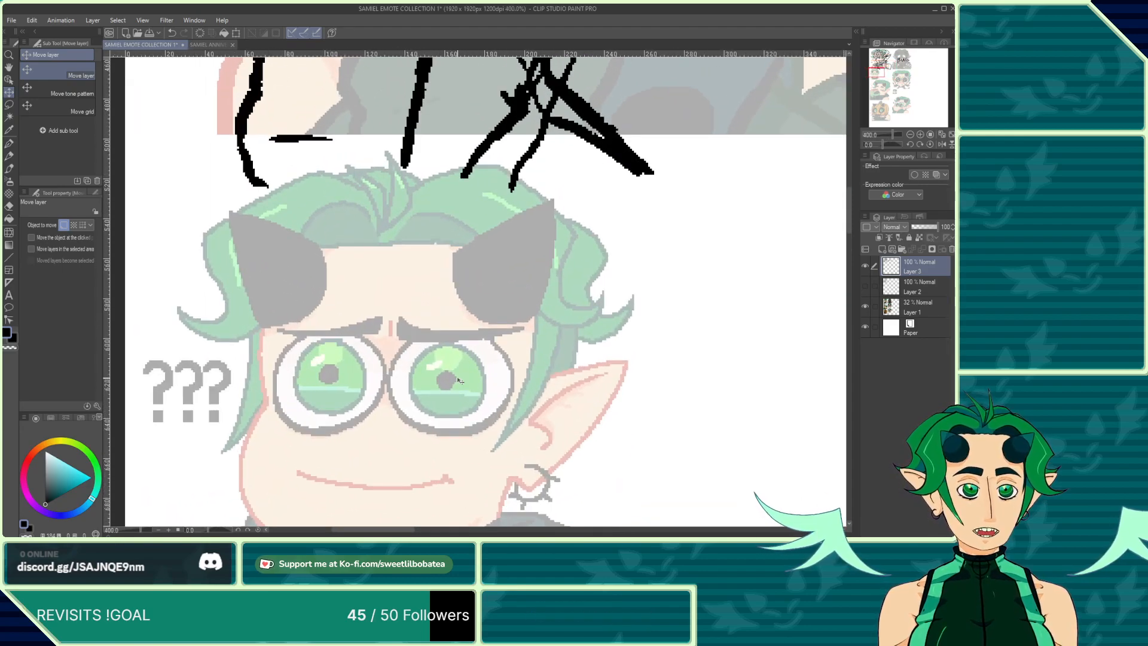
scroll(492, 364, "down", 7)
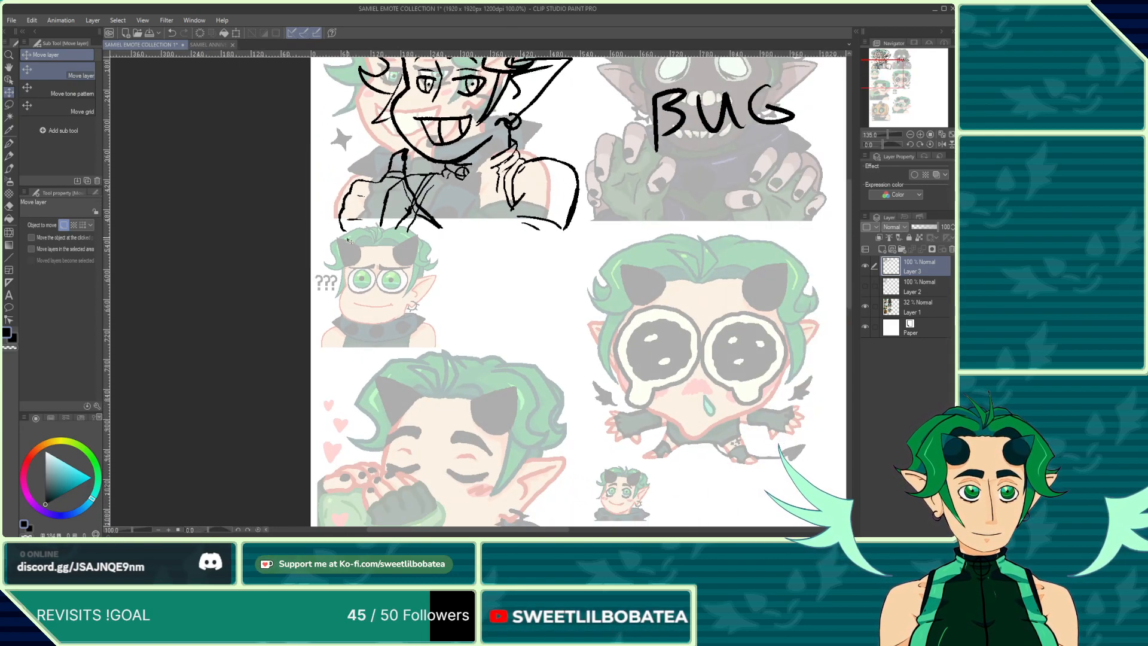
scroll(556, 502, "up", 4)
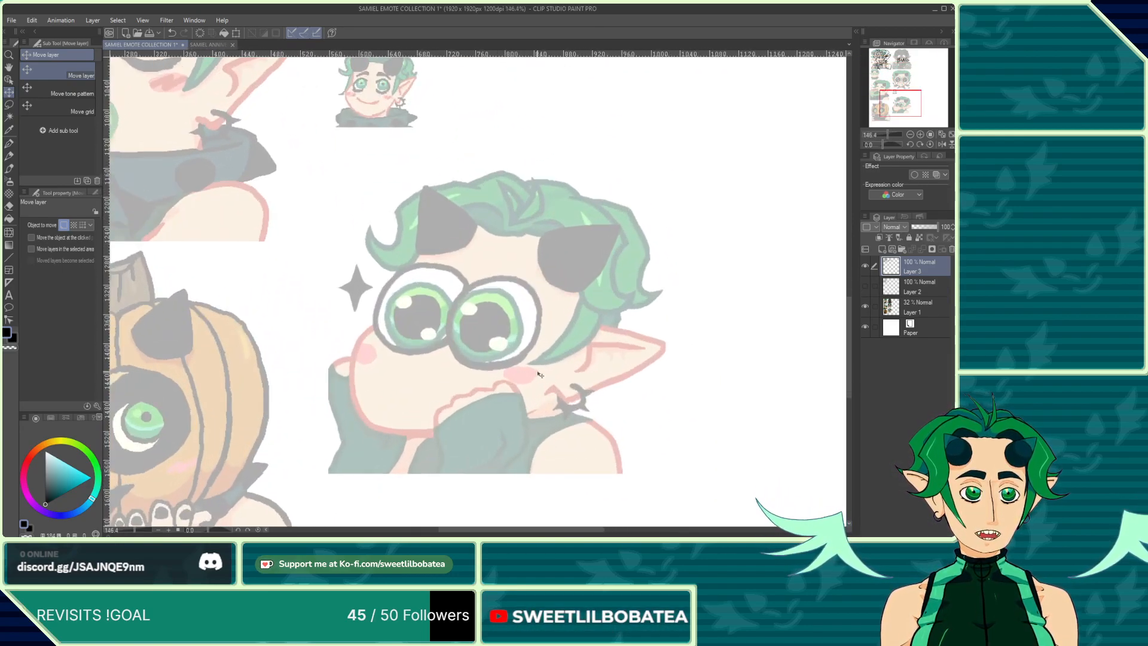
scroll(538, 339, "down", 5)
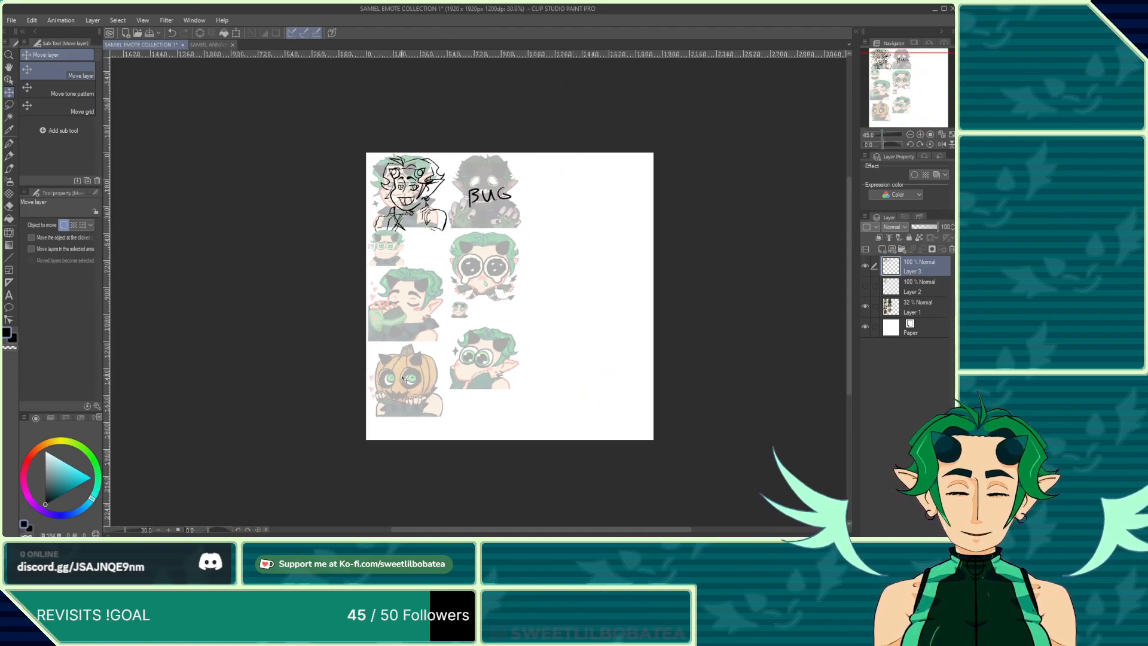
scroll(495, 252, "up", 4)
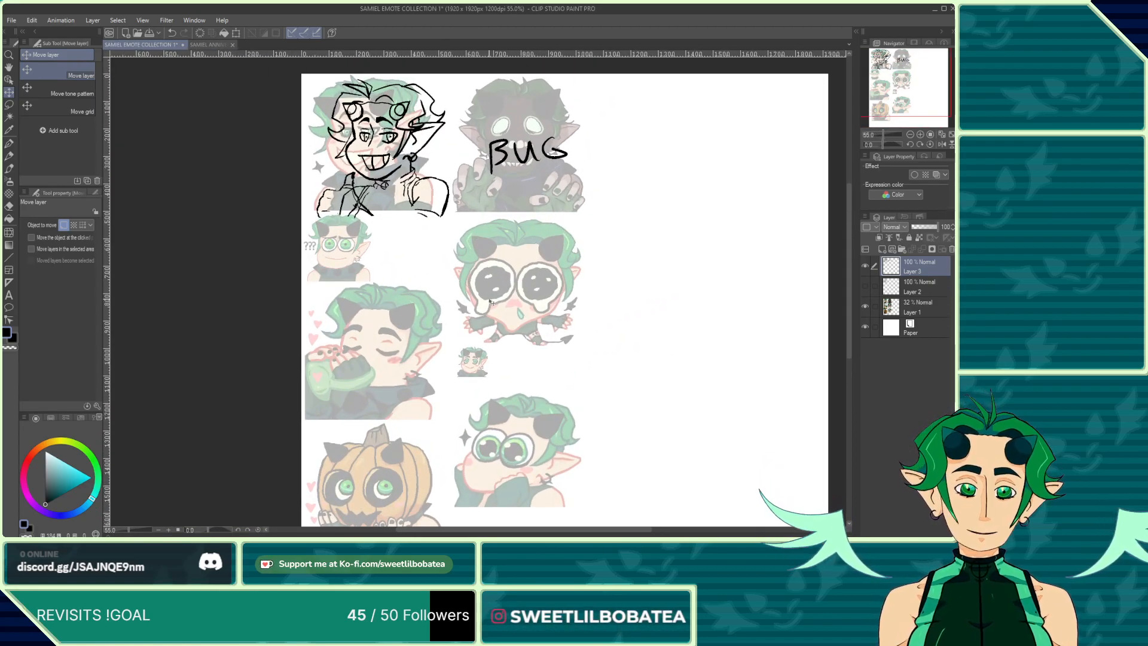
scroll(552, 515, "down", 3)
scroll(390, 227, "up", 4)
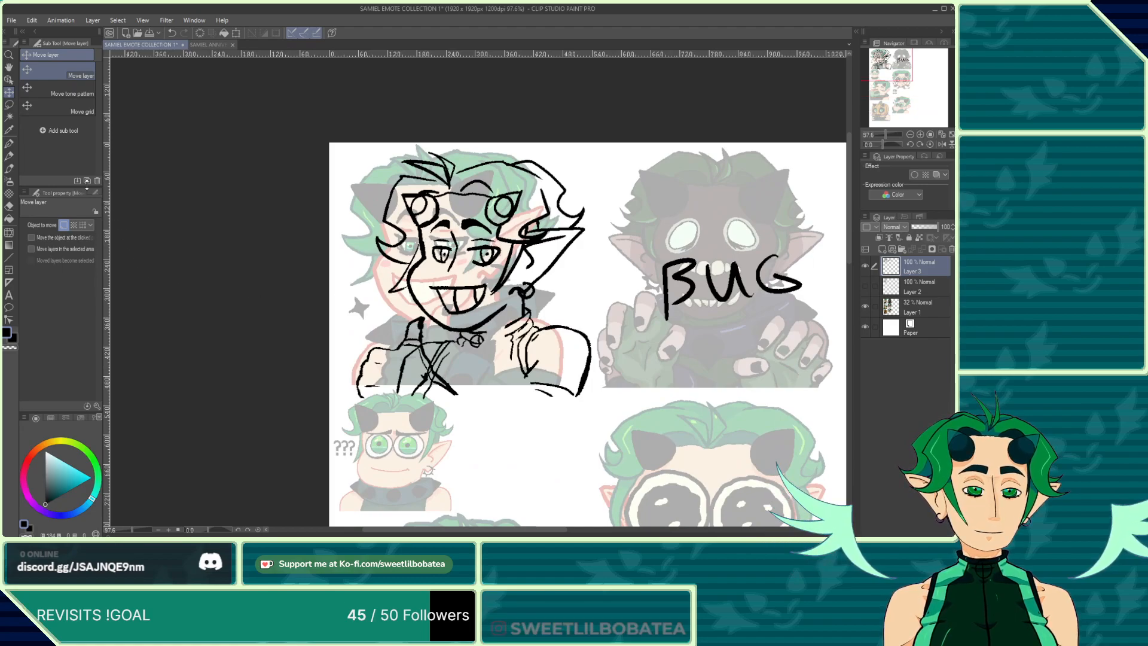
Step: Ink fold lines across the jacket's chest on the first emote with the Real G-pen, undoing one stroke
left_click(8, 144)
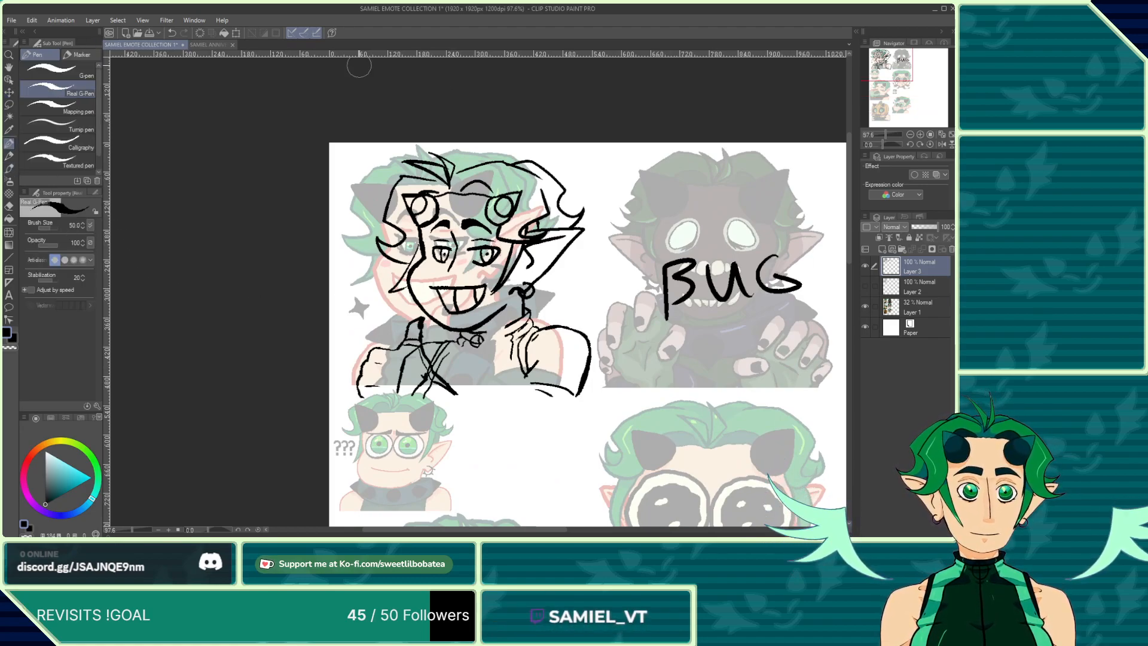
scroll(350, 326, "up", 2)
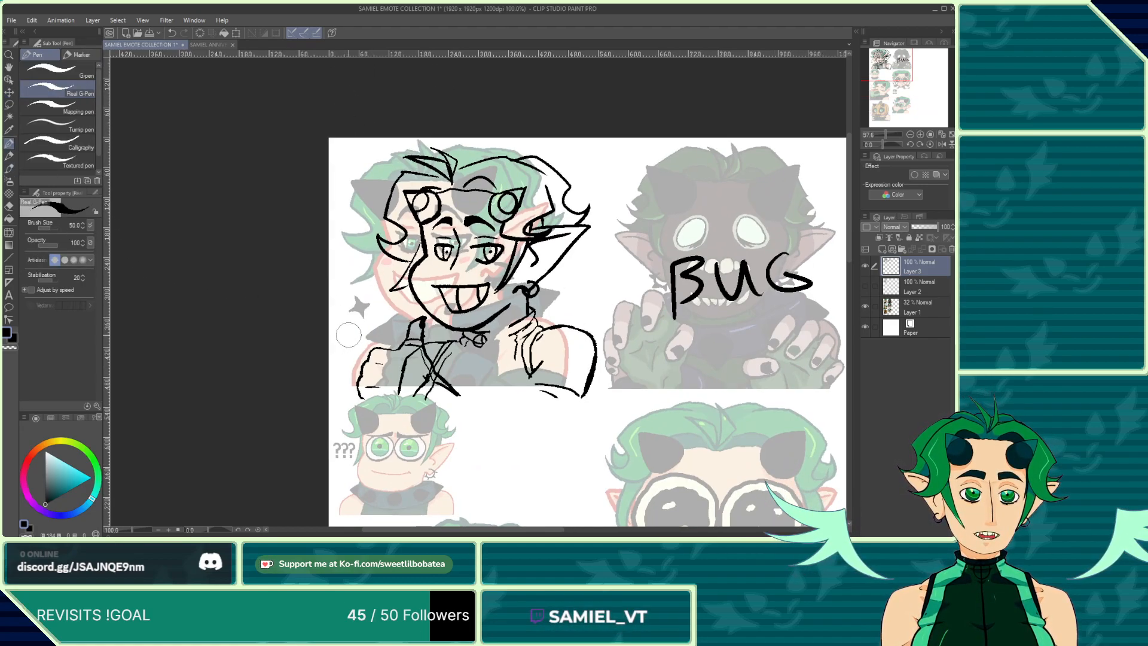
scroll(518, 436, "up", 1)
left_click_drag(577, 433, 508, 370)
scroll(494, 353, "up", 1)
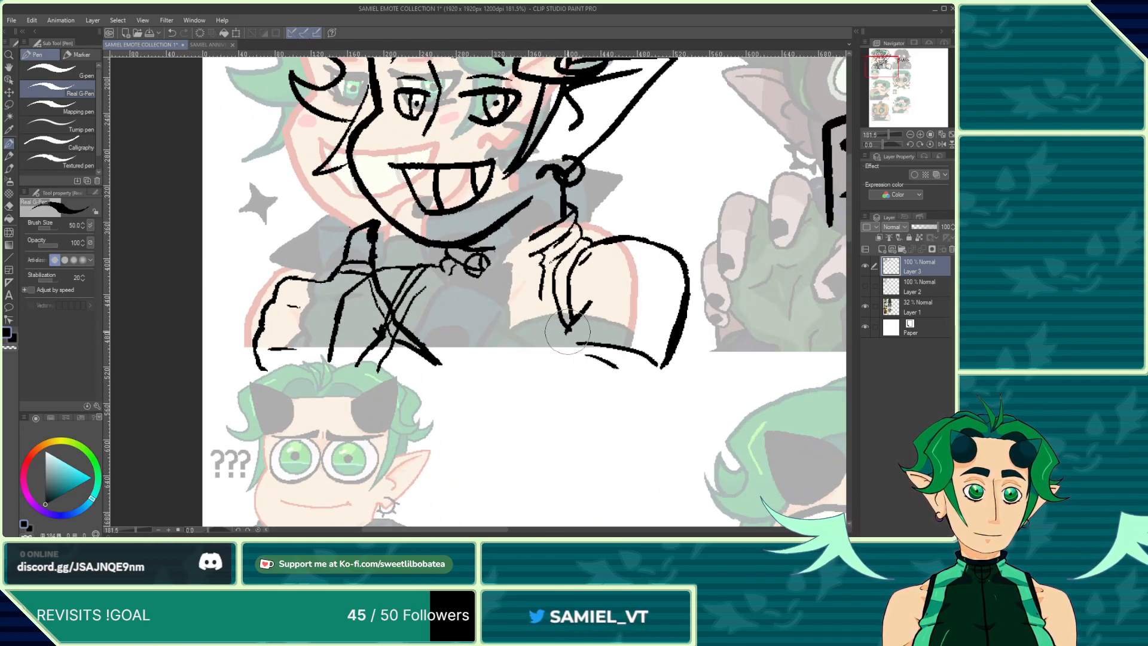
left_click_drag(568, 334, 541, 368)
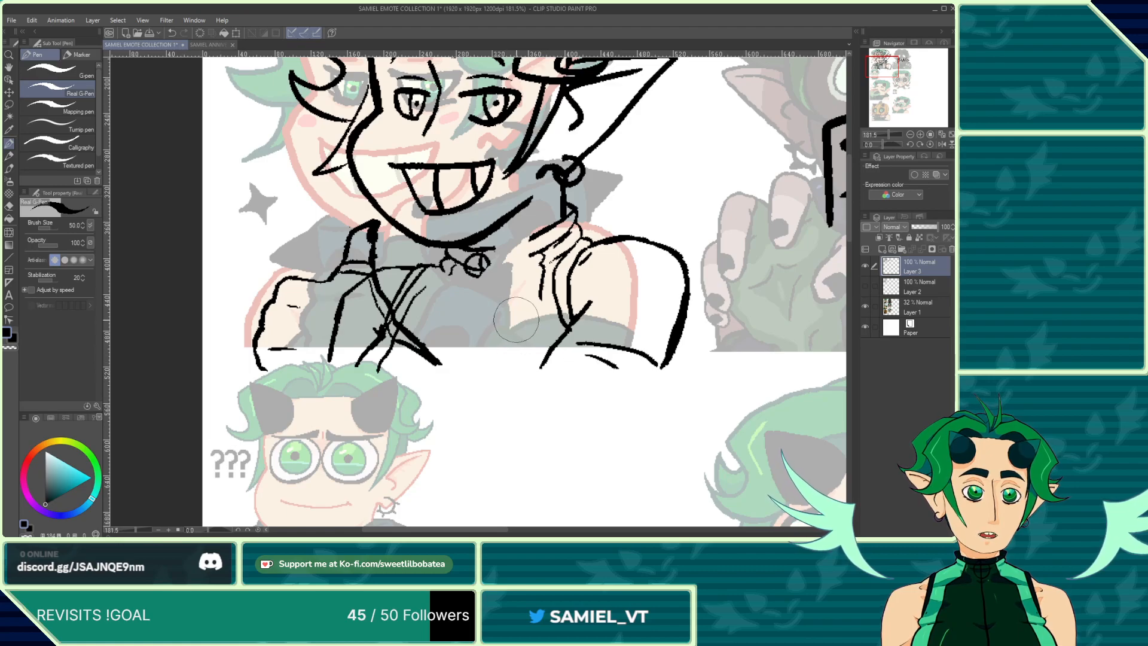
left_click_drag(537, 323, 521, 364)
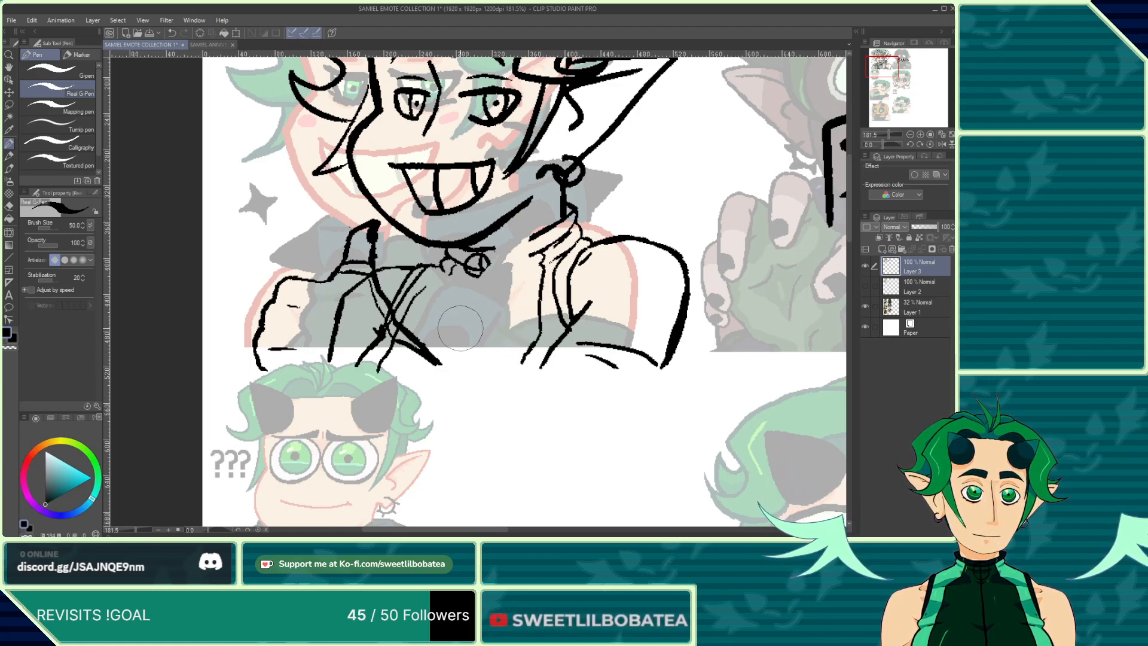
left_click(172, 33)
left_click_drag(480, 276, 452, 351)
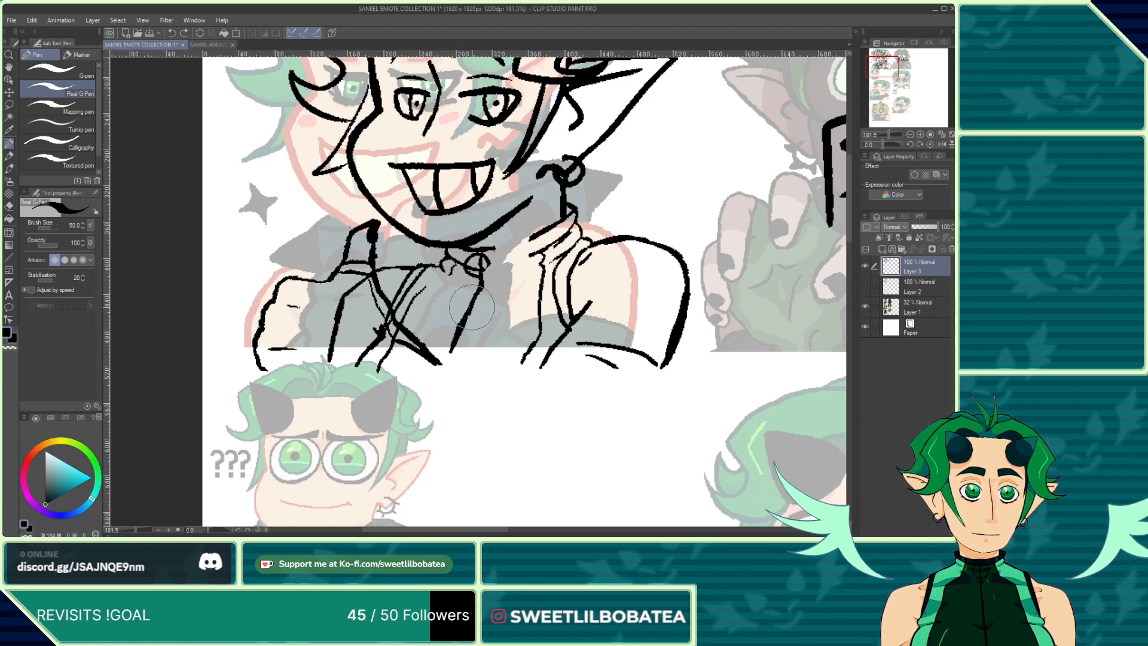
scroll(497, 257, "up", 4)
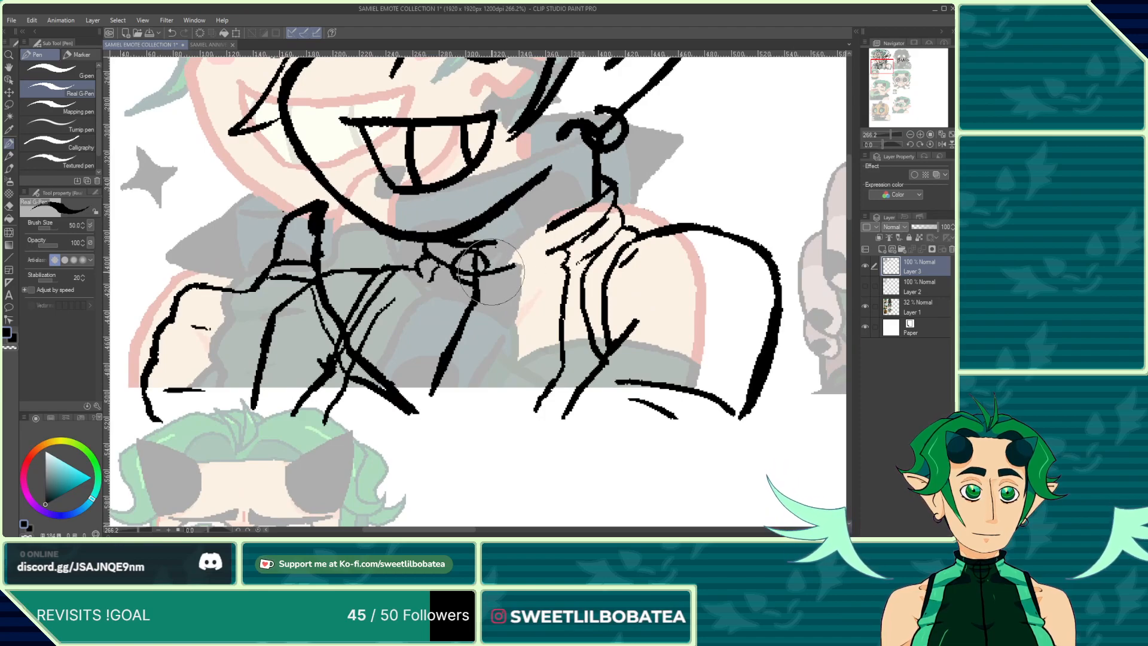
Step: Ink the collar ring and neck fold lines on the first emote with the pen
mouse_move(486, 274)
left_mouse_down()
mouse_move(549, 252)
mouse_move(521, 267)
mouse_move(511, 233)
mouse_move(498, 233)
mouse_move(518, 237)
mouse_move(496, 245)
mouse_move(548, 229)
left_mouse_up()
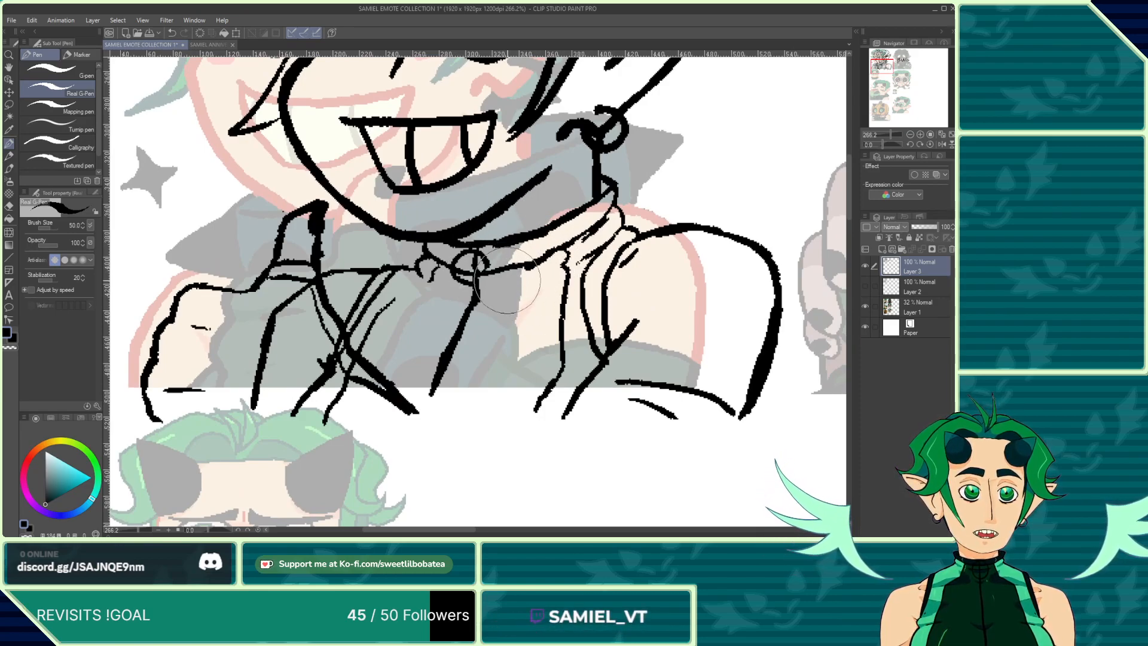
mouse_move(506, 293)
left_mouse_down()
mouse_move(536, 284)
mouse_move(497, 297)
left_mouse_up()
mouse_move(433, 280)
left_mouse_down()
mouse_move(451, 294)
mouse_move(412, 299)
mouse_move(450, 293)
left_mouse_up()
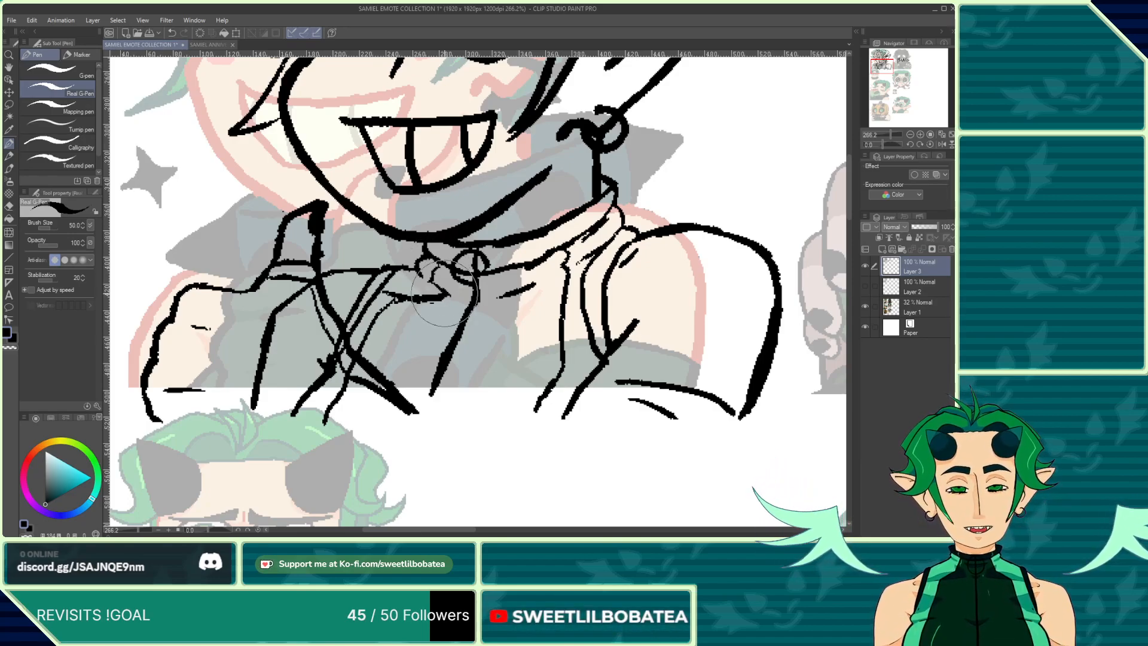
Step: Erase the stray crossing lines on the jacket's left side with the eraser, then return to the pen
left_click(9, 206)
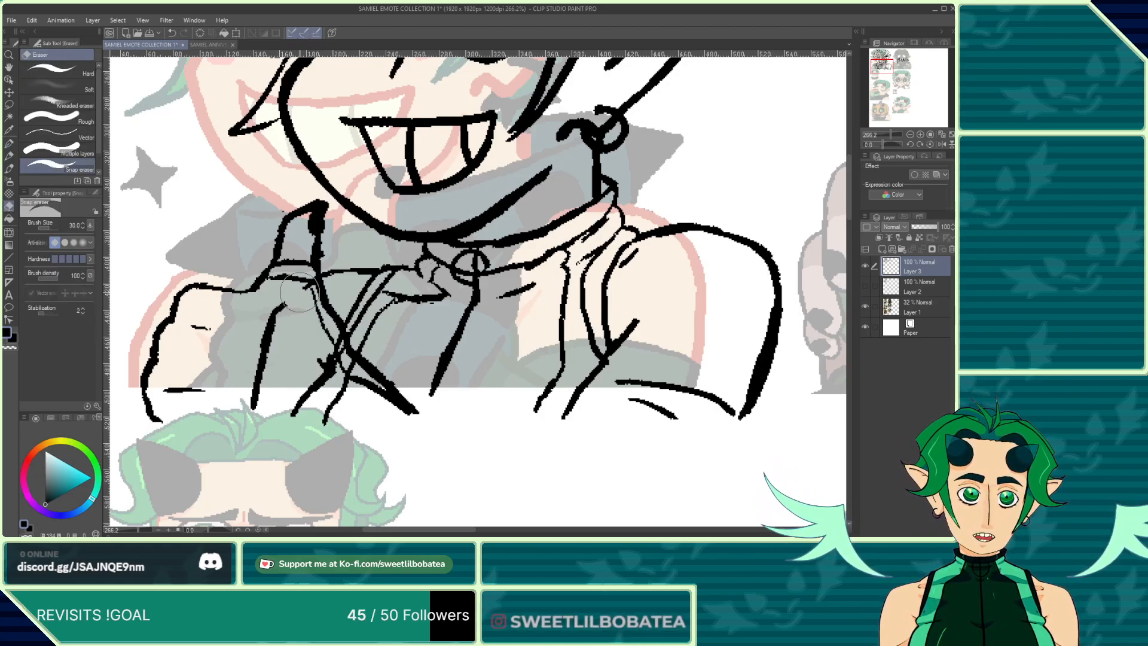
mouse_move(275, 311)
left_mouse_down()
mouse_move(252, 392)
mouse_move(299, 420)
mouse_move(320, 417)
mouse_move(288, 380)
mouse_move(331, 390)
left_mouse_up()
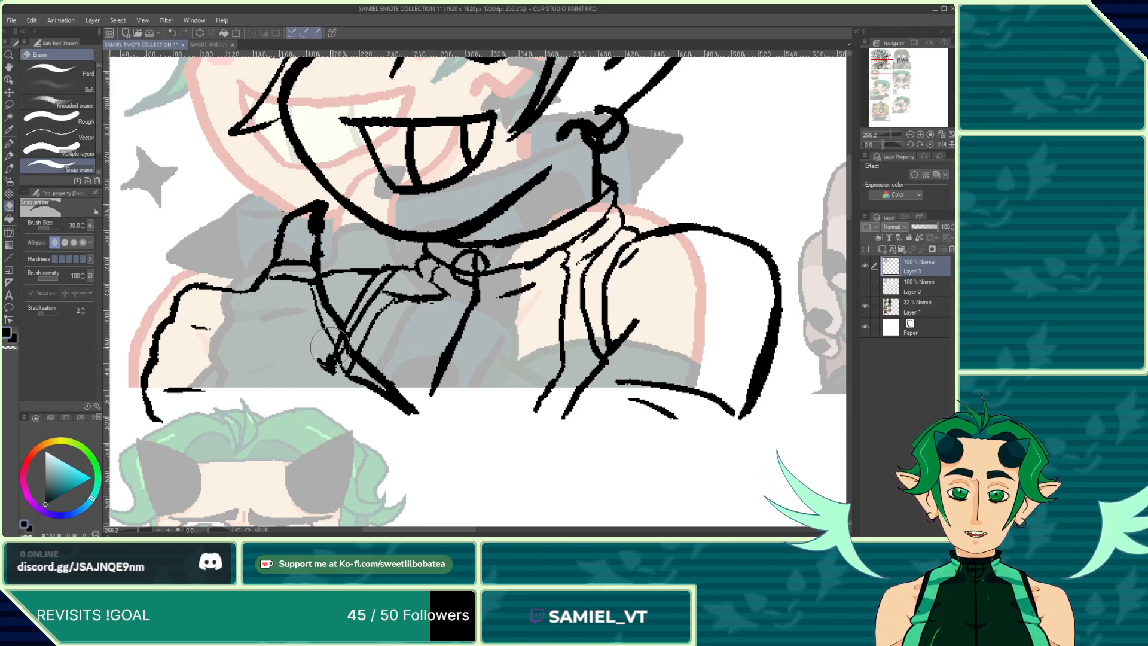
mouse_move(326, 347)
left_mouse_down()
mouse_move(355, 341)
mouse_move(356, 370)
mouse_move(337, 331)
mouse_move(336, 364)
left_mouse_up()
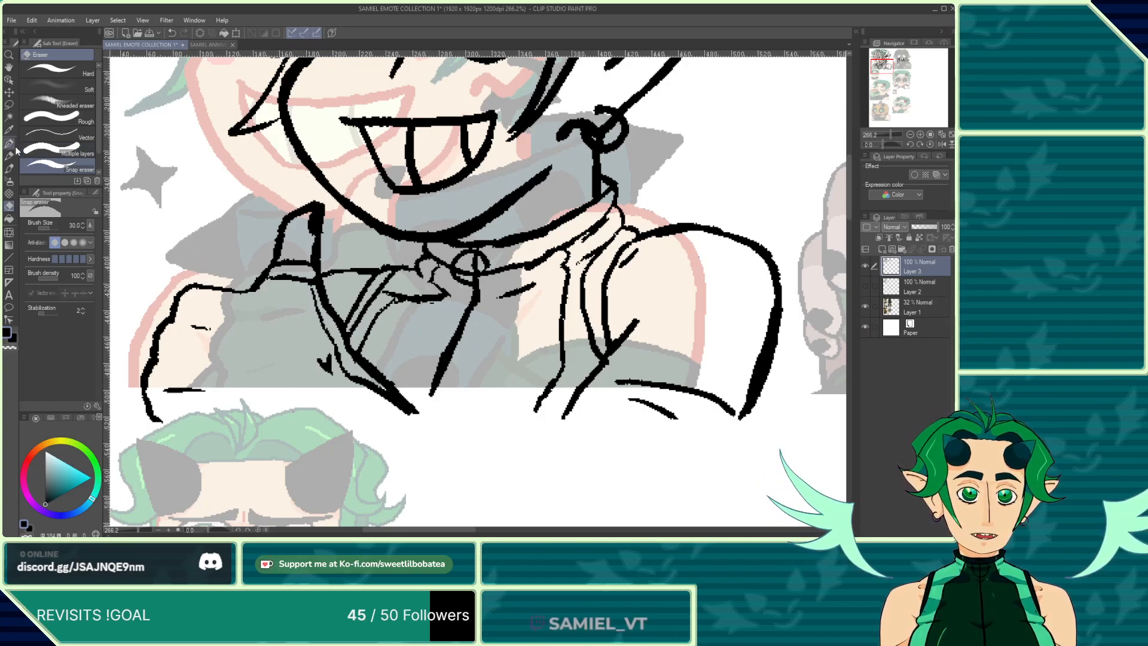
key("p")
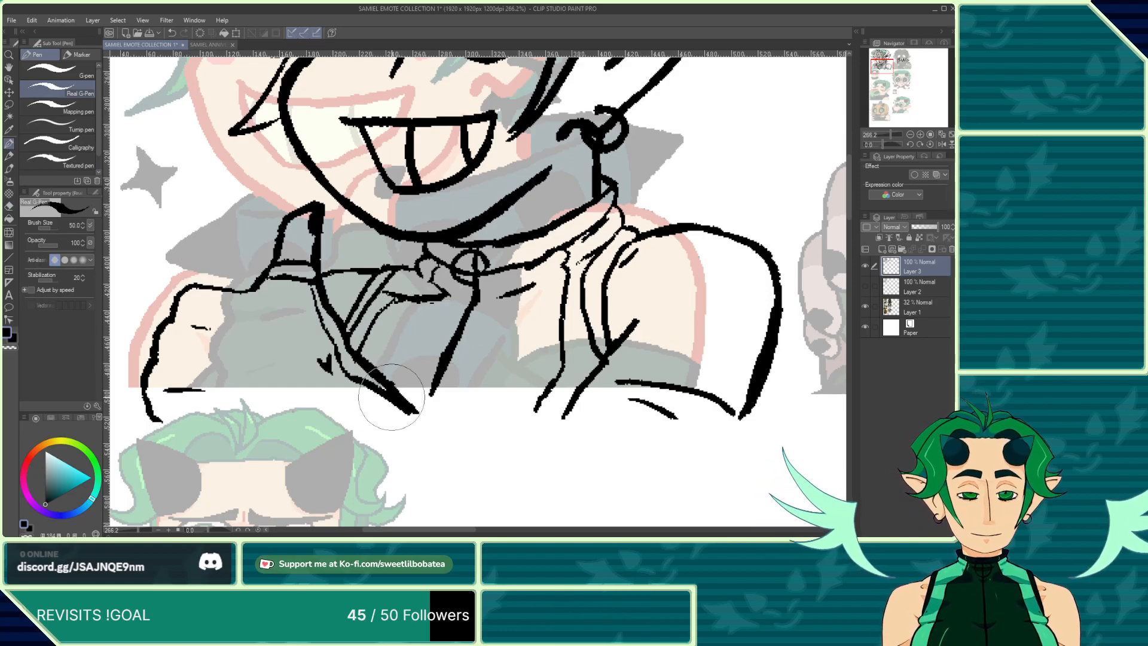
Step: Undo the last two strokes and ink a four-pointed sparkle over the reference star beside the face
scroll(392, 397, "down", 5)
scroll(359, 329, "up", 2)
scroll(309, 257, "down", 2)
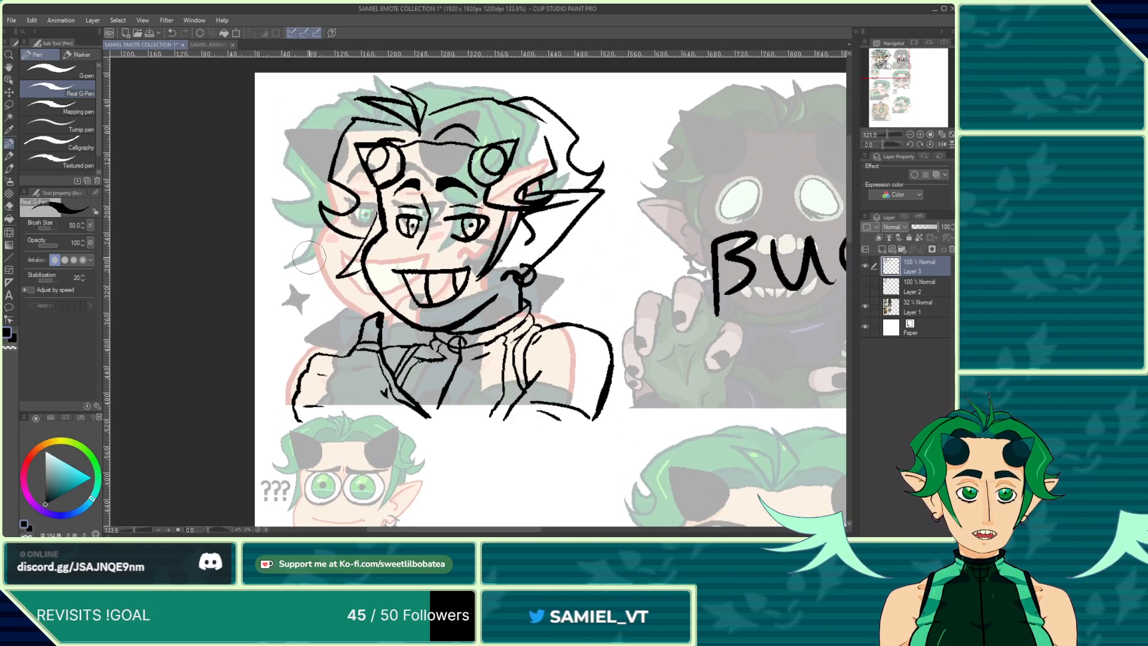
scroll(309, 257, "up", 3)
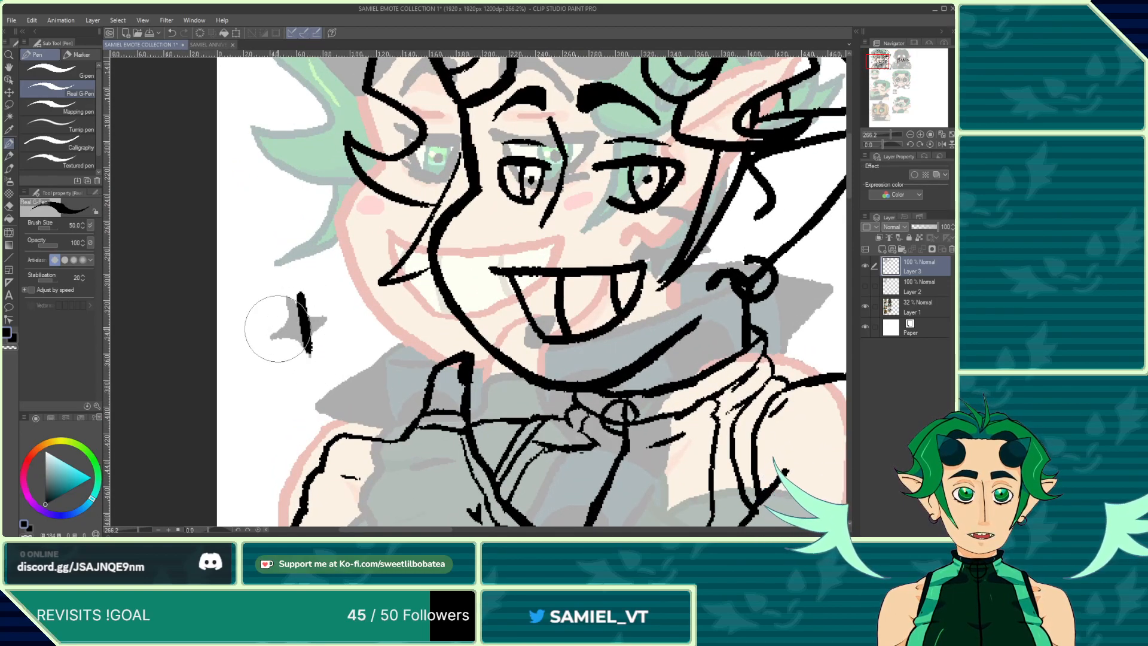
key("ctrl+z")
key("ctrl+z")
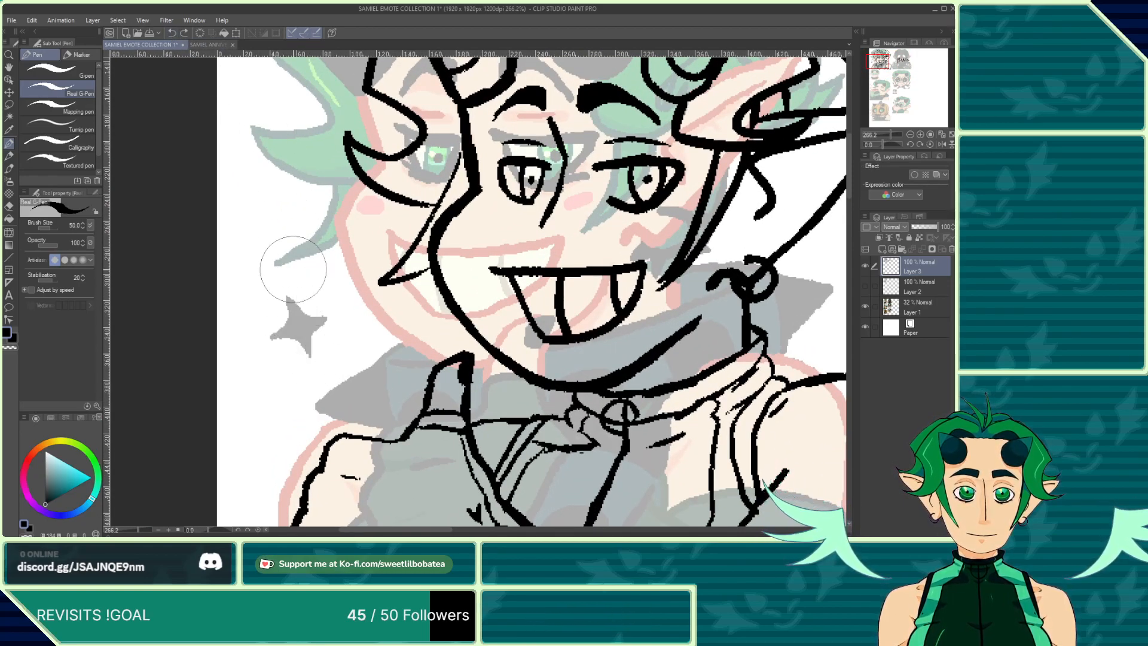
left_click_drag(307, 355, 285, 285)
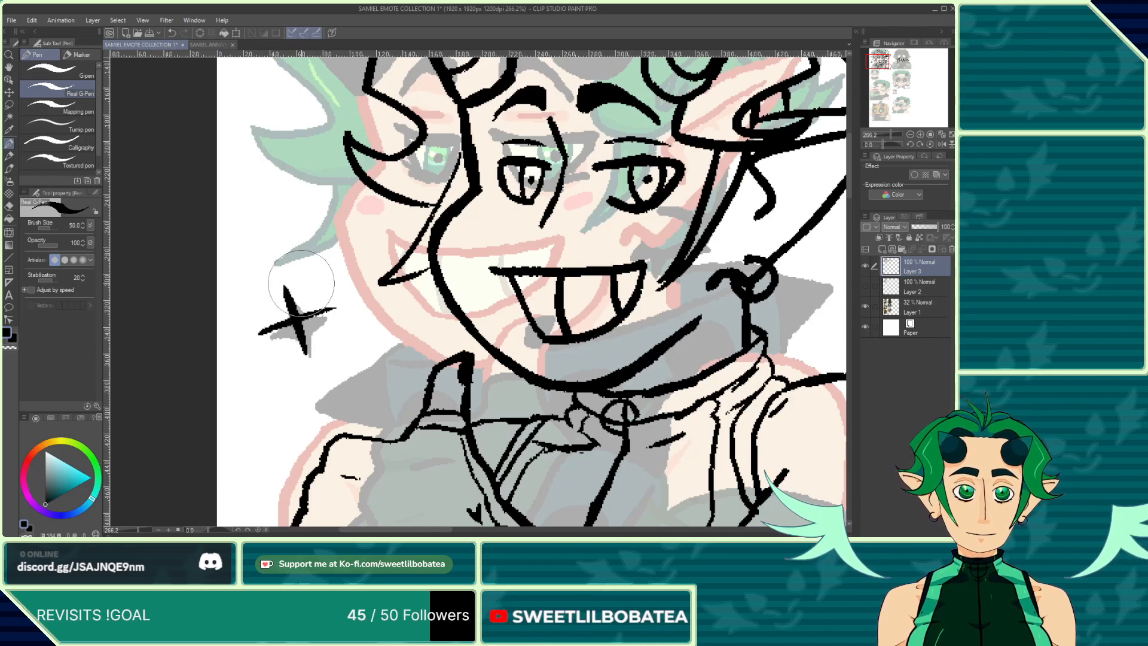
Step: Fill the sparkle star solid black and tidy its edges with the eraser
scroll(282, 266, "up", 3)
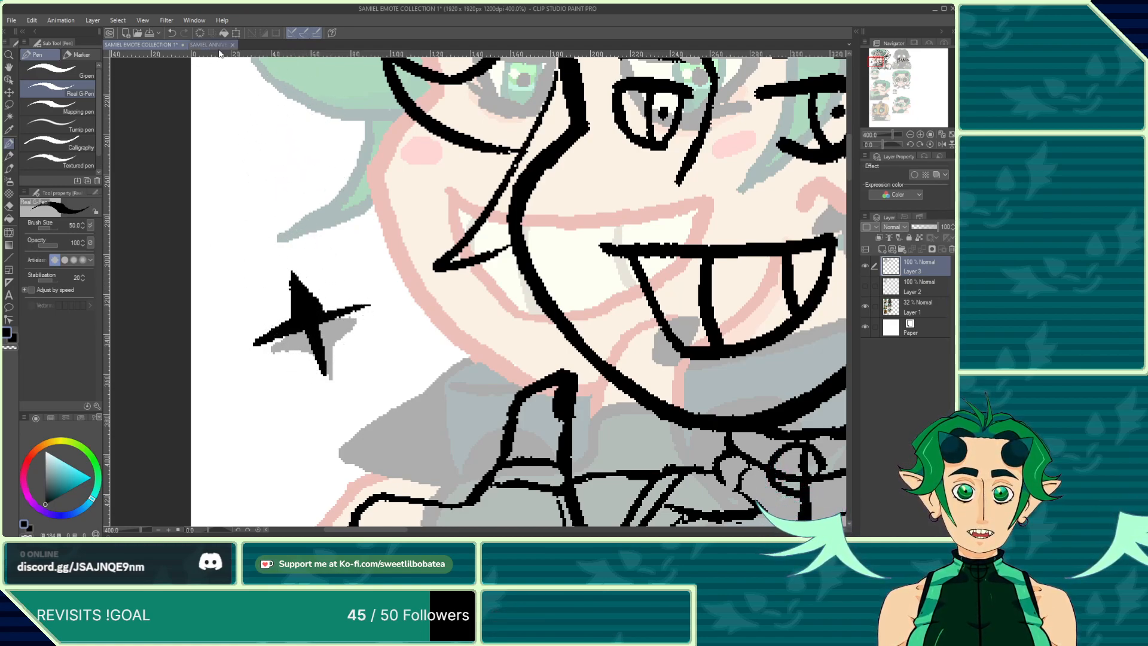
left_click(173, 33)
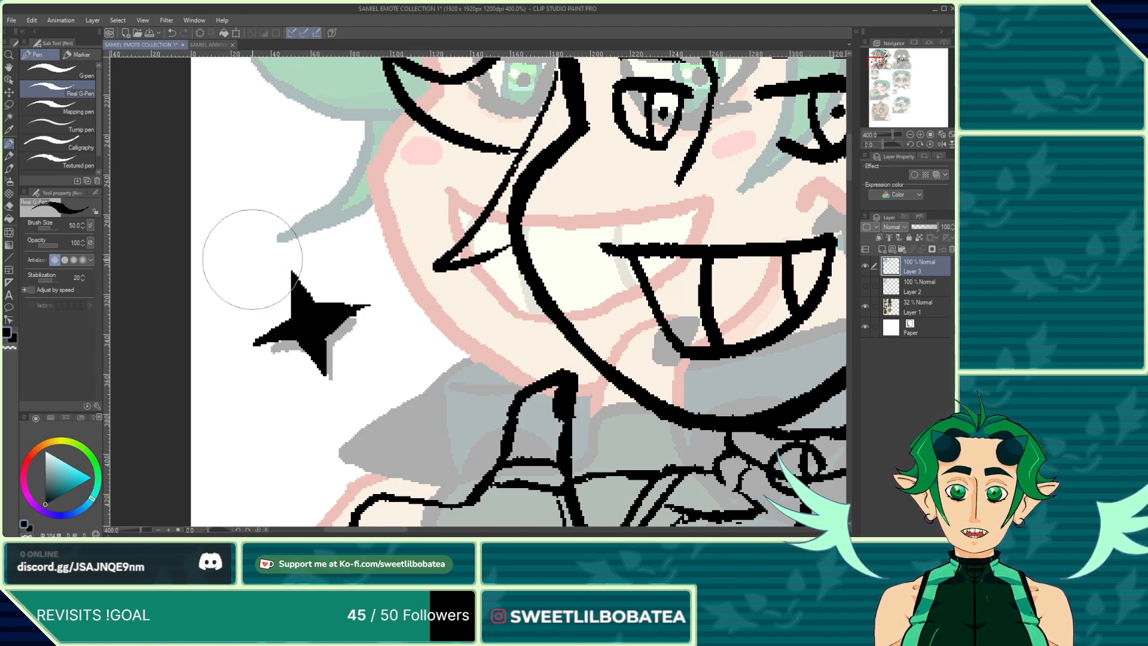
scroll(253, 261, "down", 5)
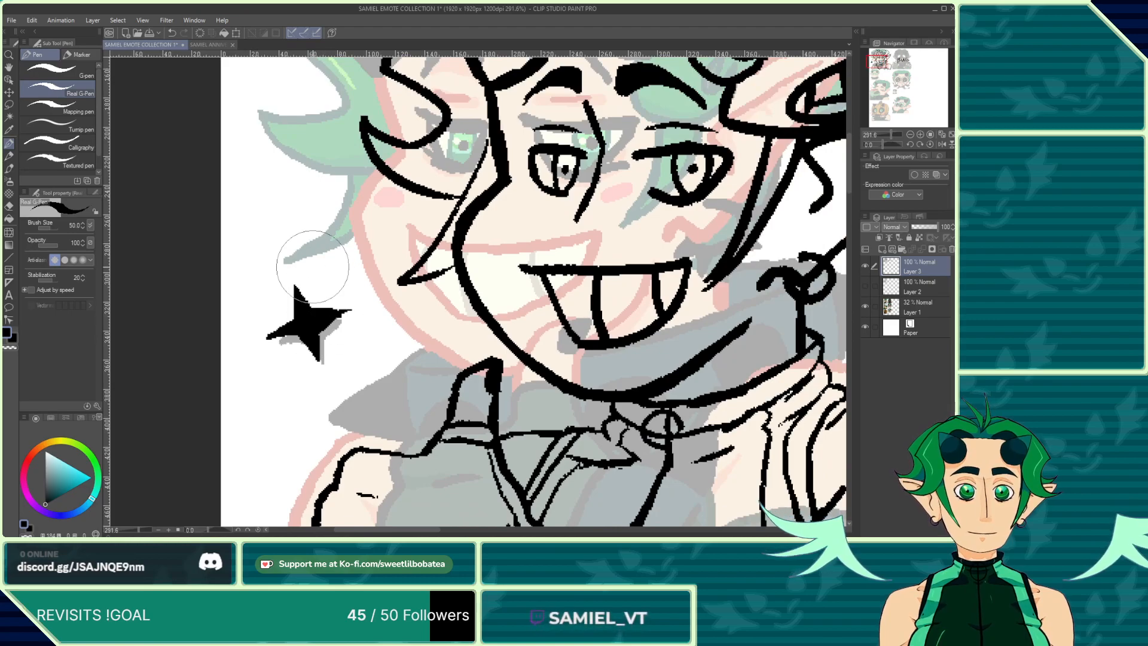
scroll(279, 247, "up", 3)
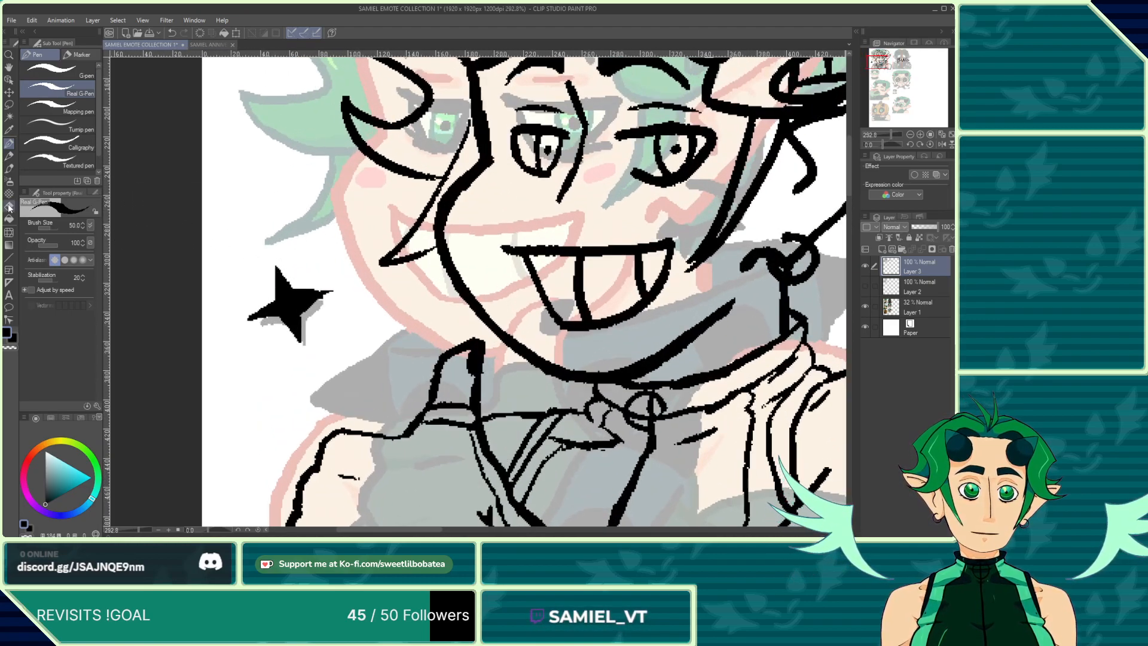
left_click(9, 207)
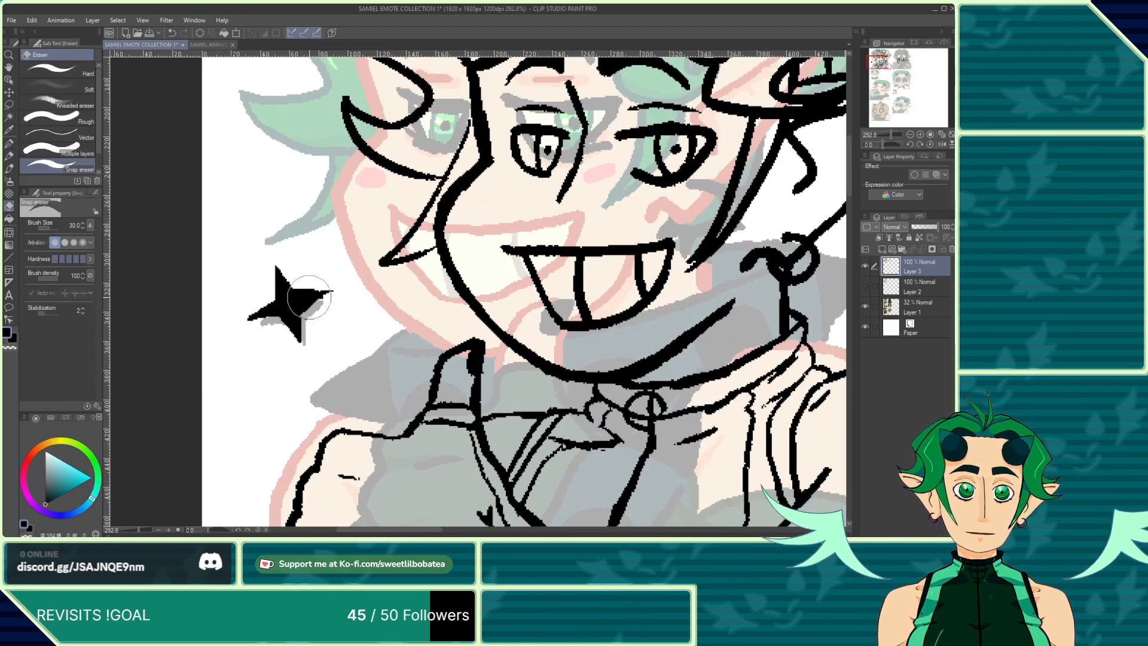
scroll(295, 269, "up", 2)
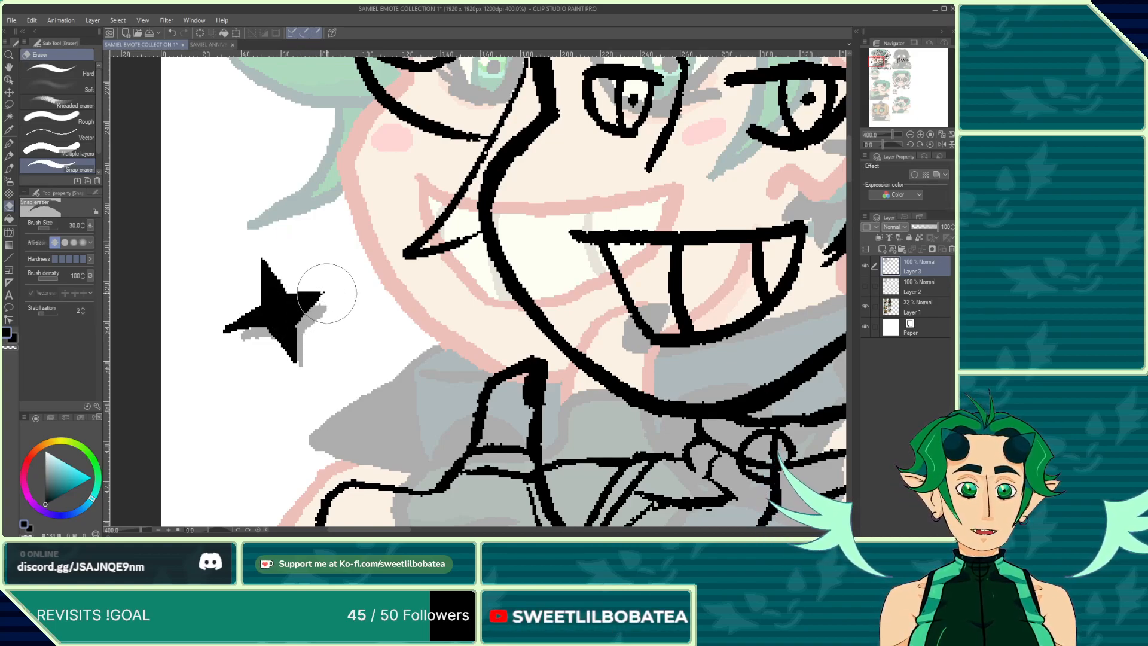
left_click(9, 144)
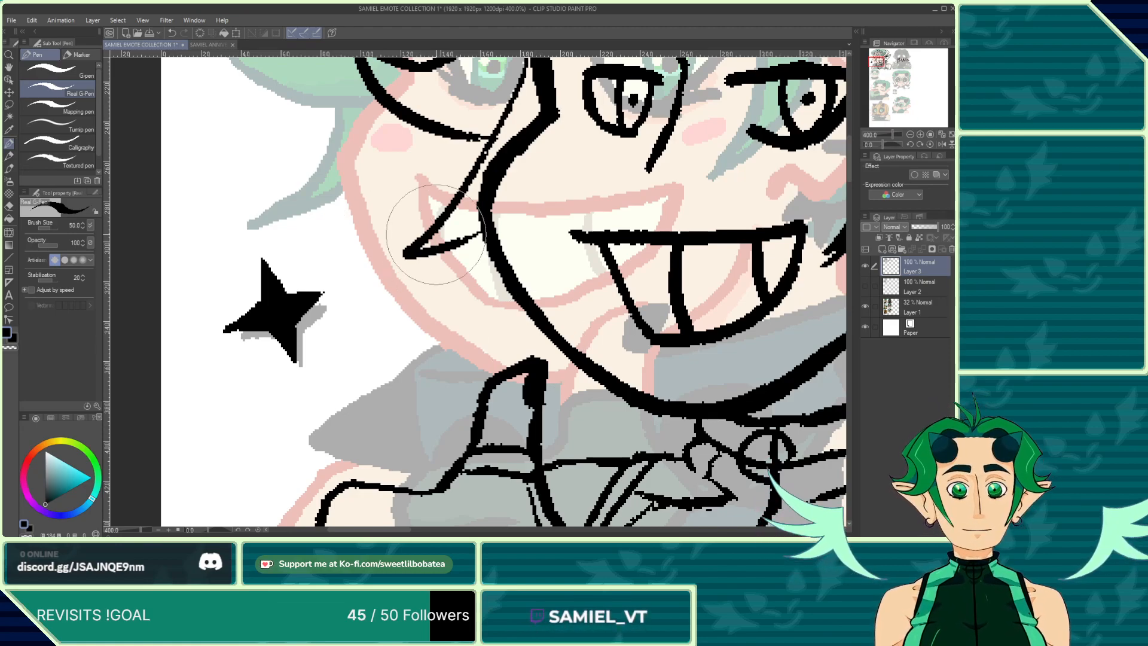
scroll(265, 262, "down", 6)
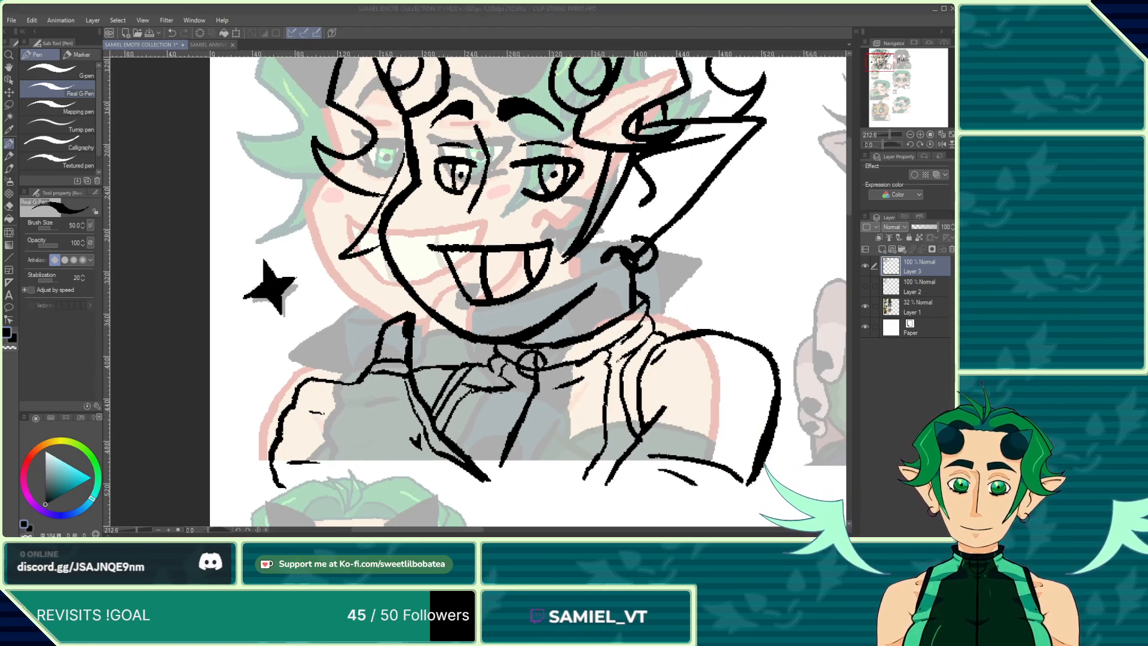
left_click(77, 371)
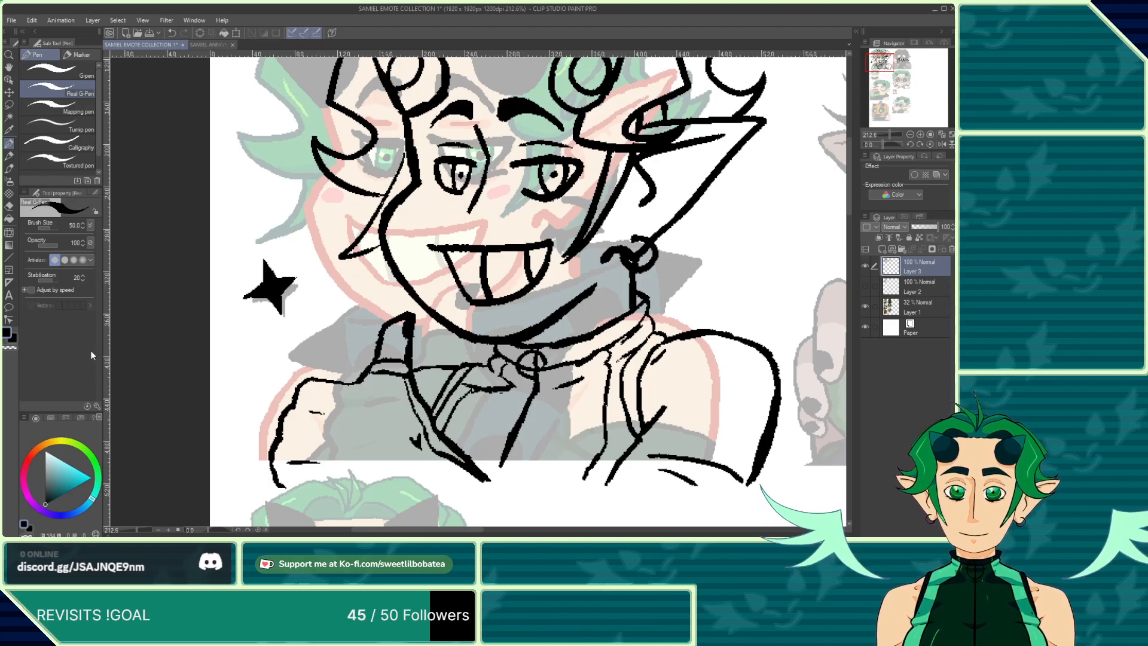
Step: Ink a smaller four-pointed sparkle above the star near the hair
scroll(333, 285, "up", 3)
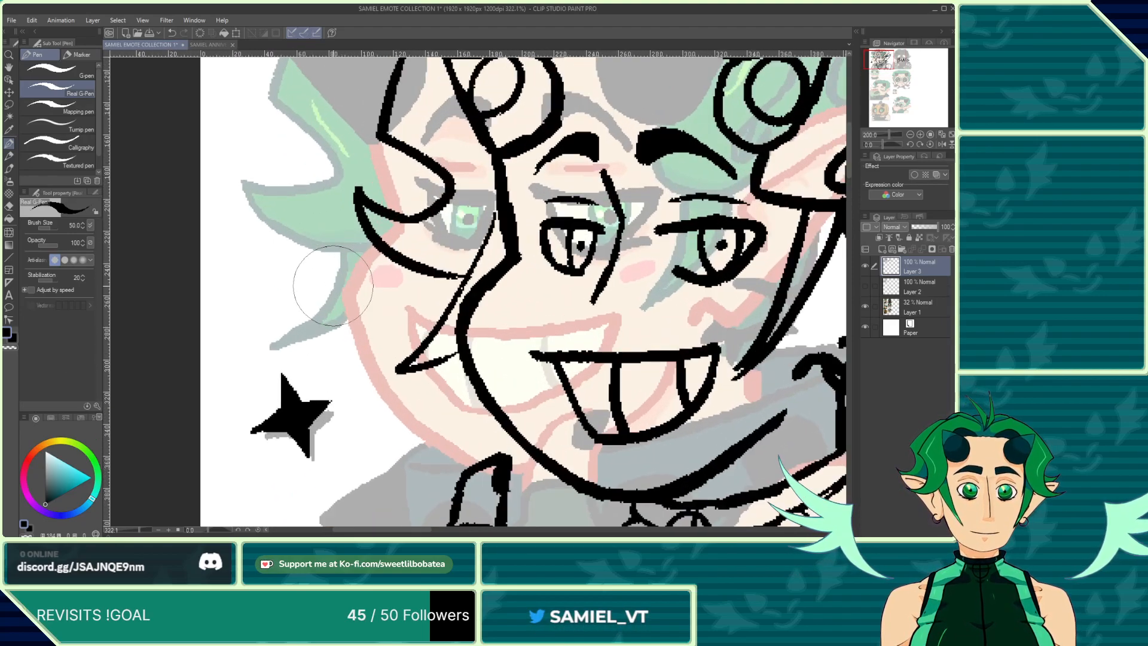
scroll(333, 285, "up", 2)
mouse_move(321, 266)
left_mouse_down()
mouse_move(338, 324)
mouse_move(357, 286)
left_mouse_up()
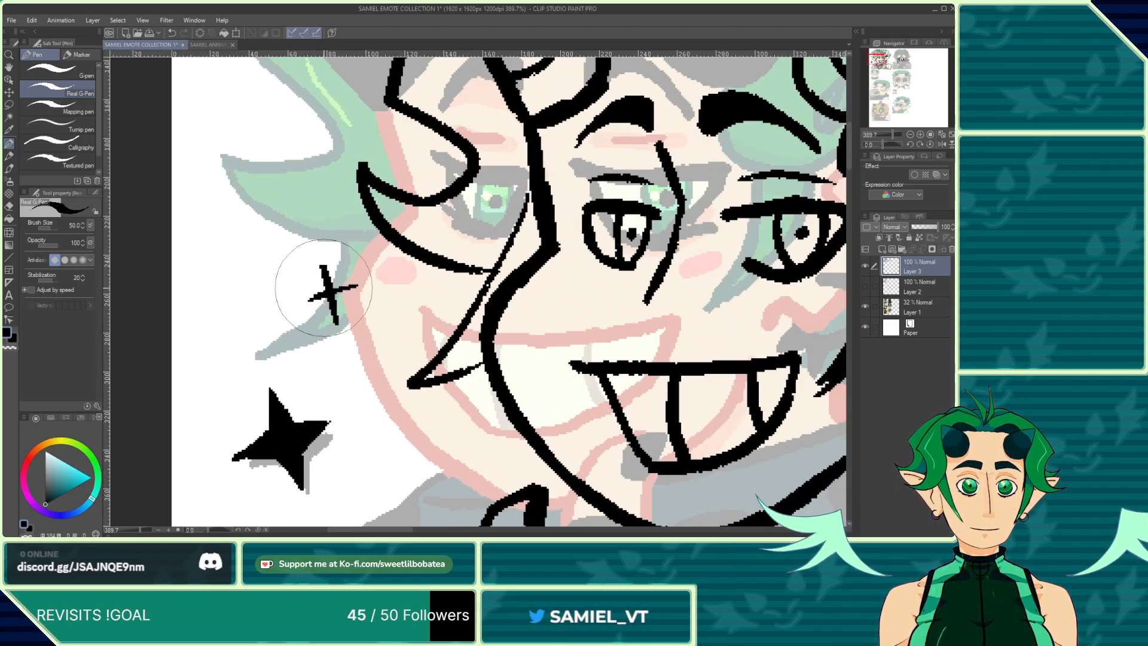
scroll(324, 287, "up", 2)
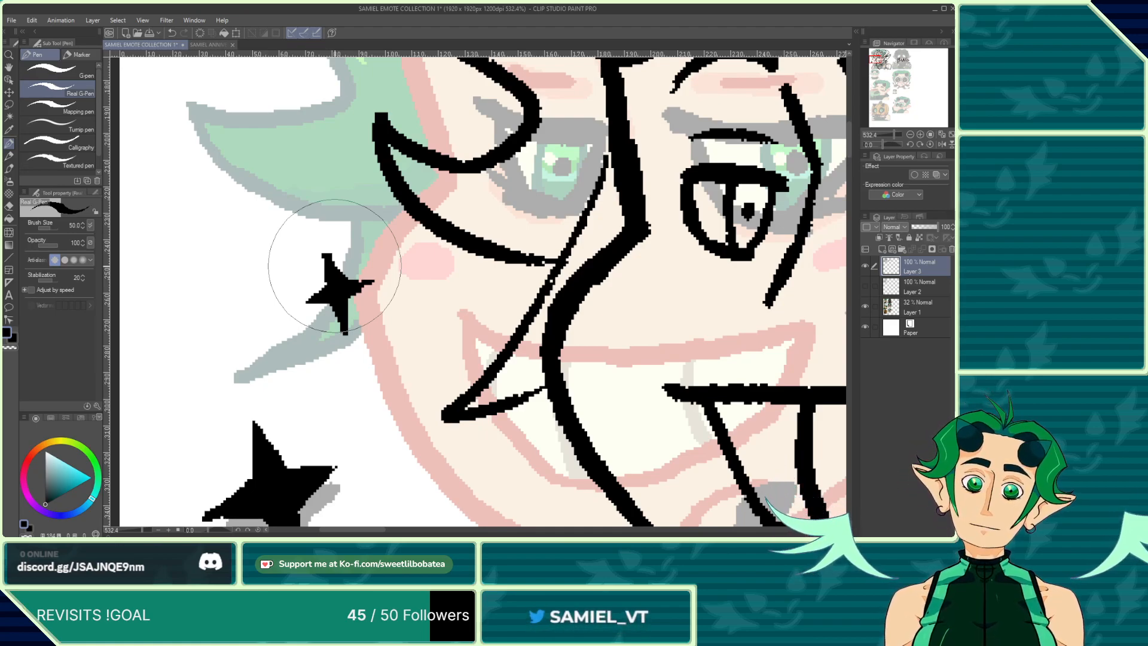
scroll(335, 266, "down", 5)
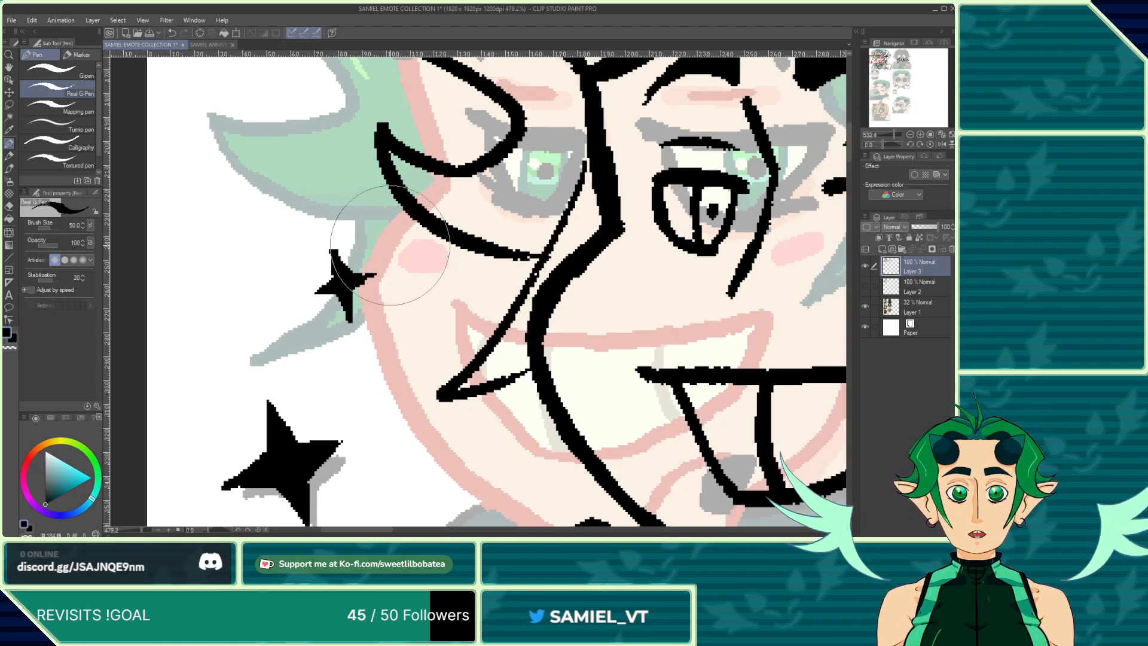
scroll(566, 287, "up", 3)
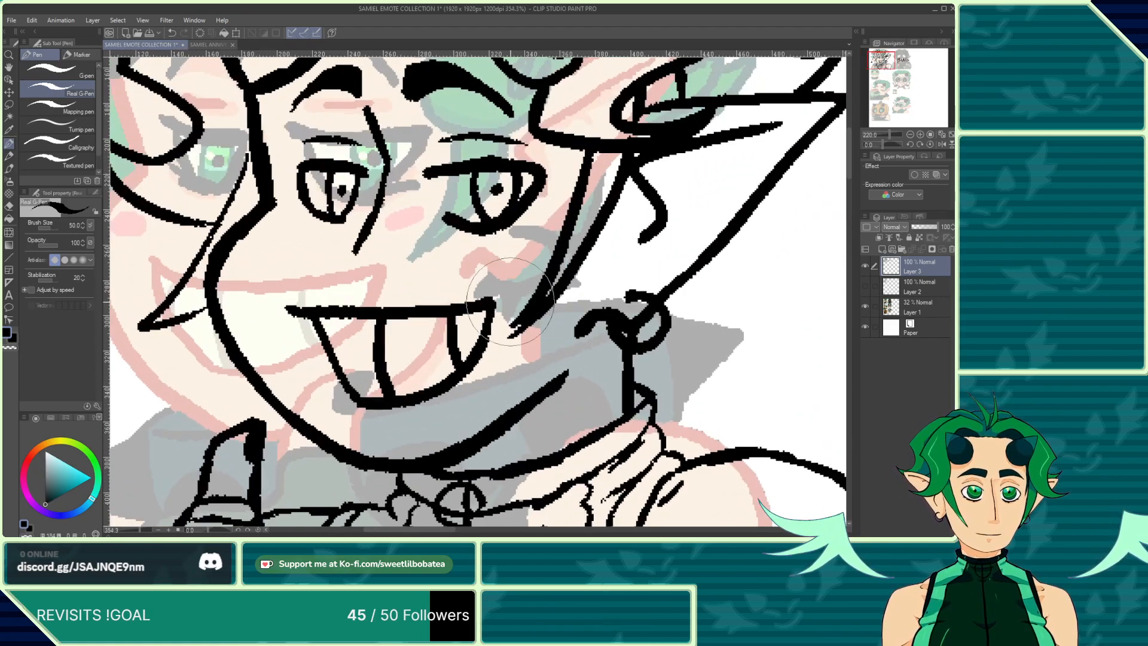
Step: Ink short hatching lines inside the first emote's pointed ear with the pen
left_click(9, 206)
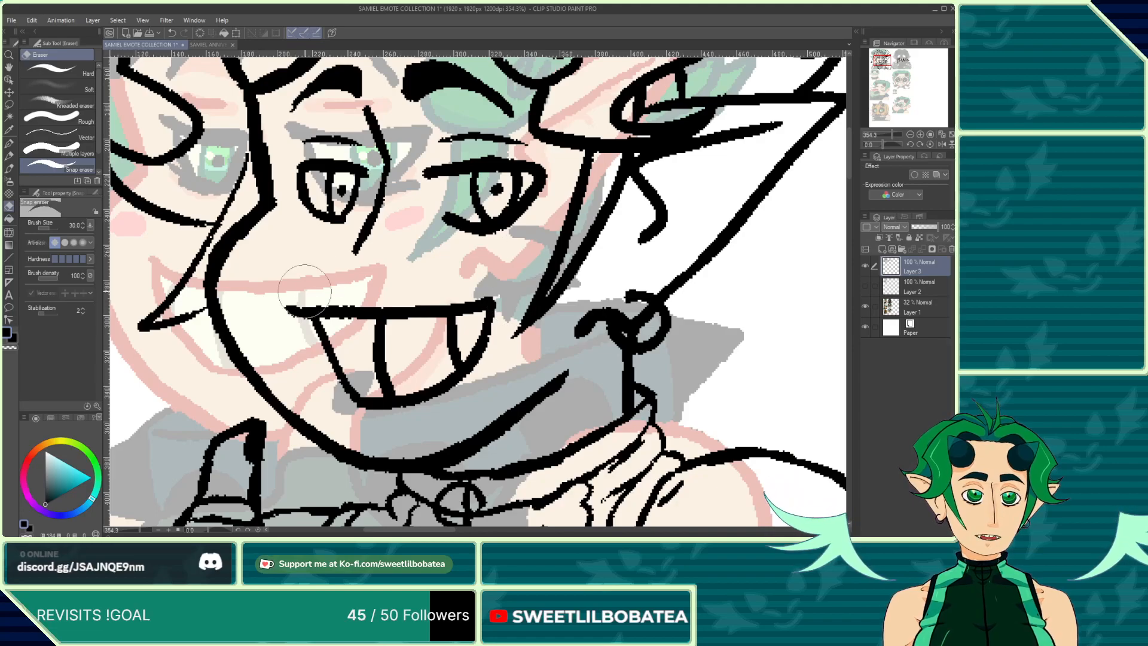
scroll(208, 303, "down", 2)
scroll(208, 303, "up", 3)
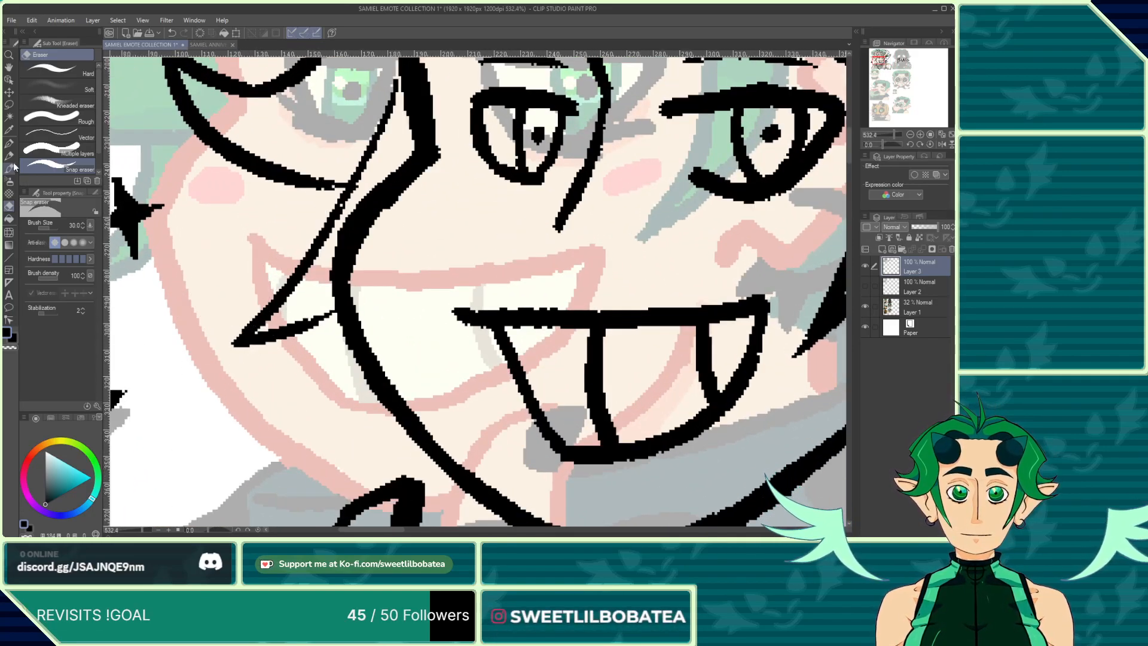
left_click(9, 143)
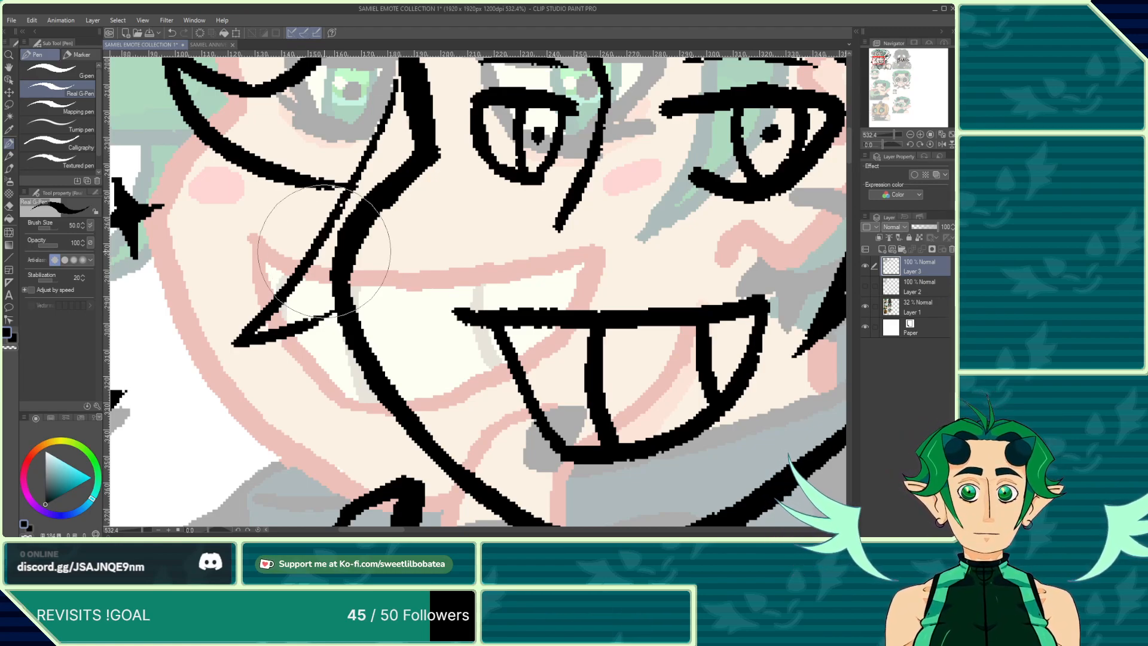
scroll(324, 251, "down", 6)
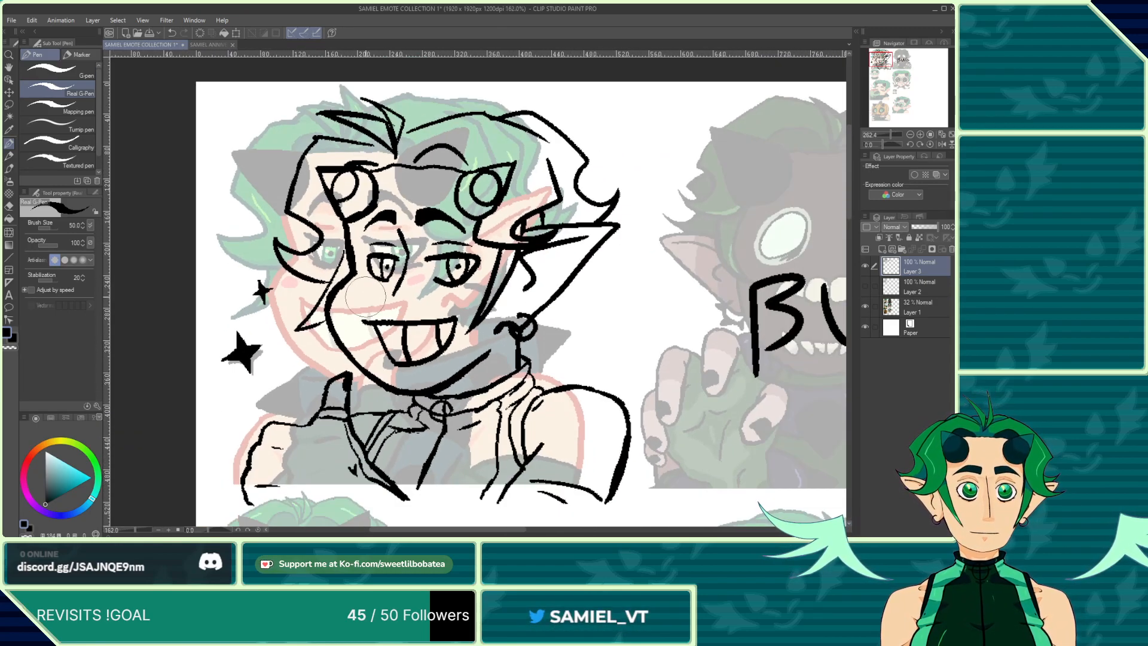
scroll(364, 296, "down", 2)
scroll(476, 244, "up", 5)
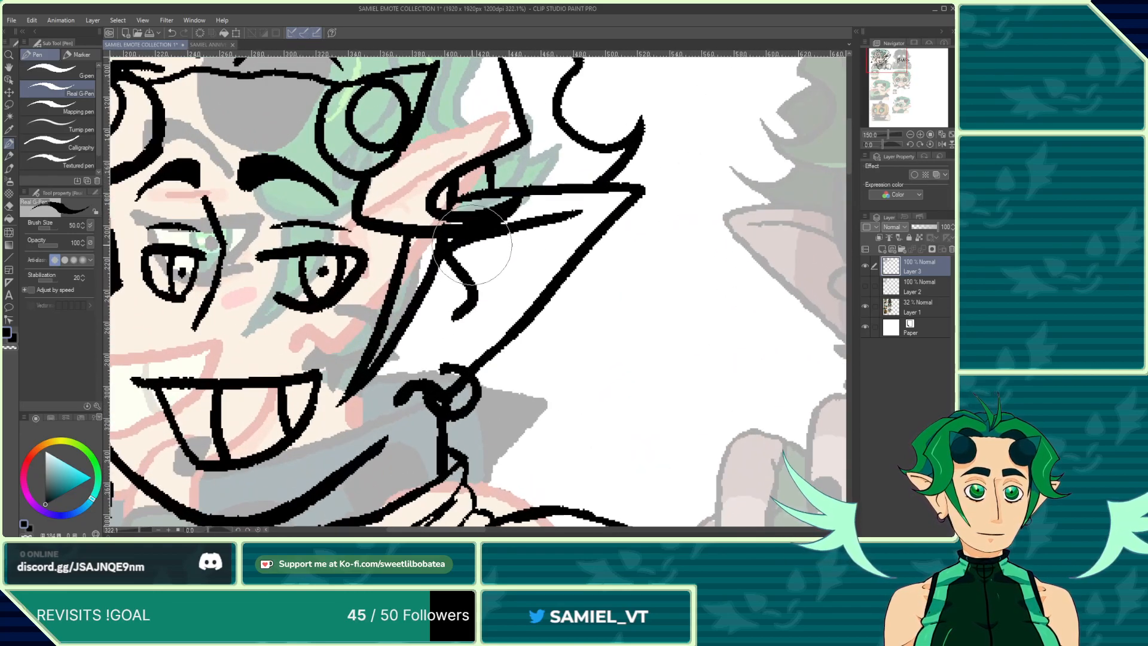
mouse_move(478, 238)
left_mouse_down()
mouse_move(495, 258)
mouse_move(528, 253)
left_mouse_up()
Step: Delete Layer 2 after viewing it alone, and make Layer 3 visible and active again
scroll(418, 235, "down", 9)
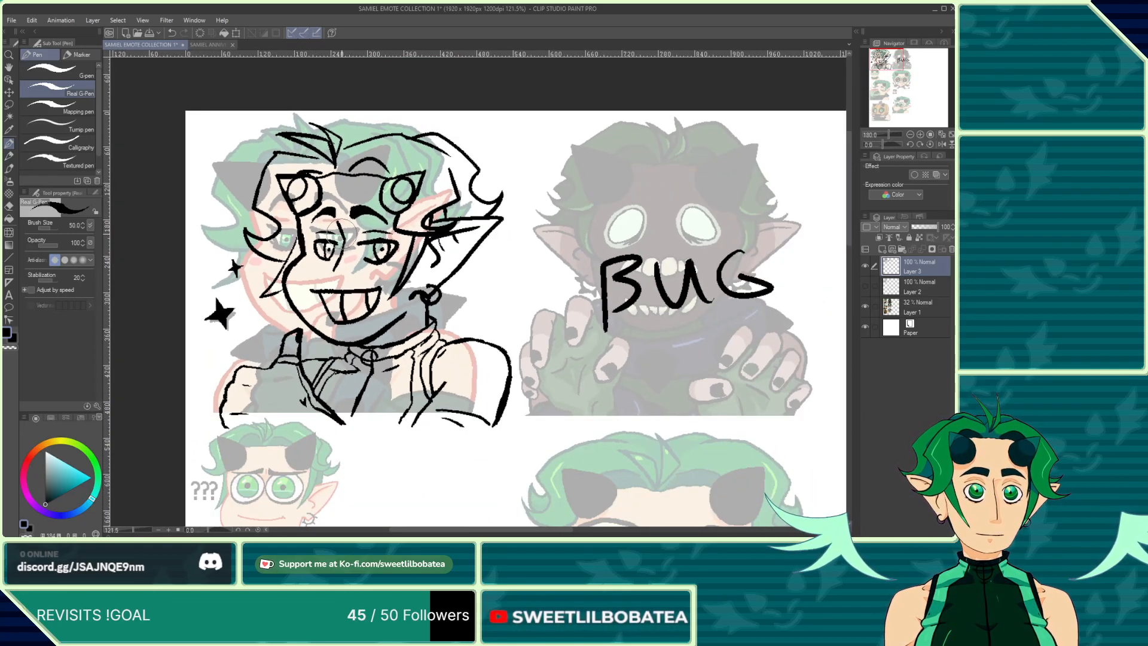
scroll(341, 232, "down", 3)
scroll(450, 197, "up", 5)
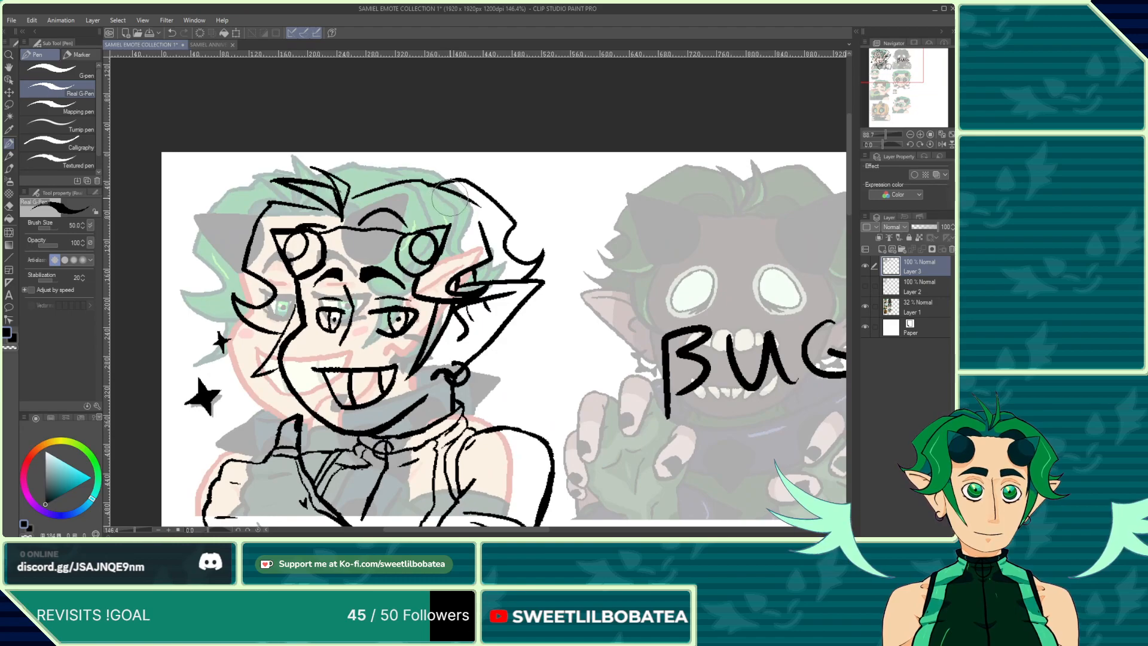
scroll(449, 200, "down", 5)
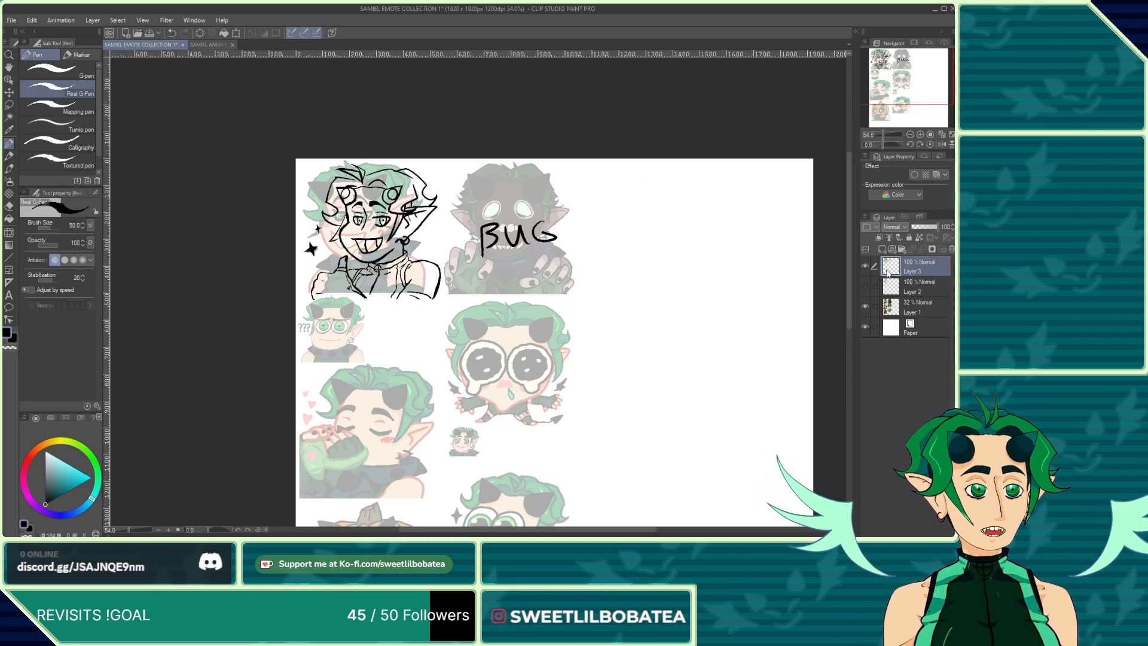
left_click(865, 286)
left_click(864, 267)
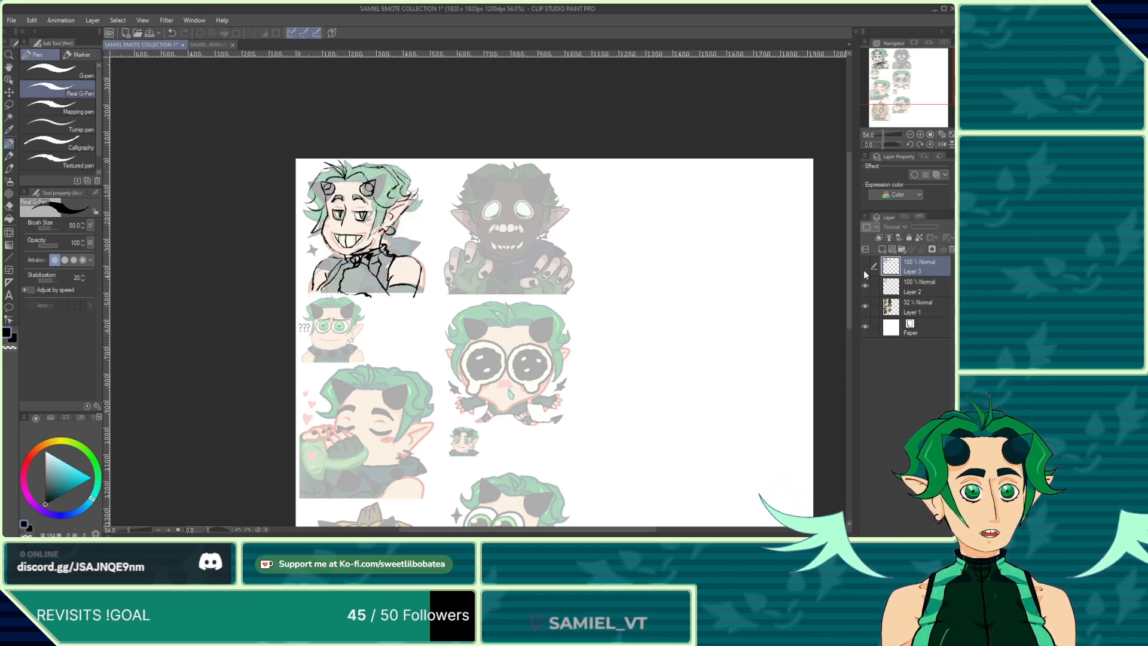
left_click(926, 285)
left_click(952, 249)
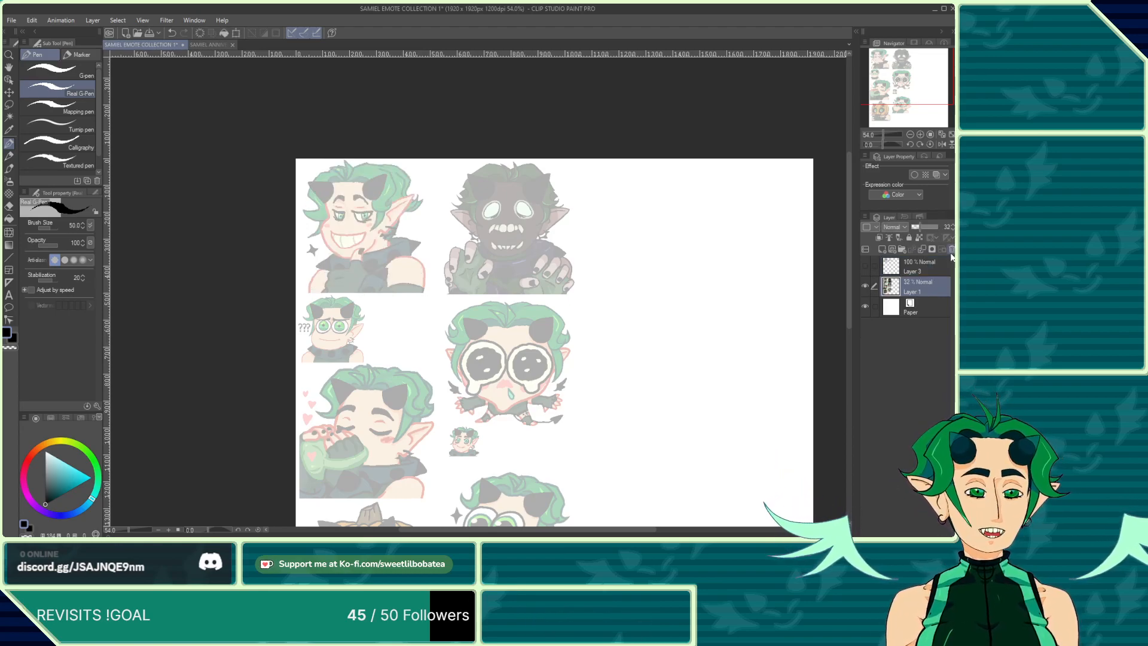
left_click(898, 269)
left_click(865, 266)
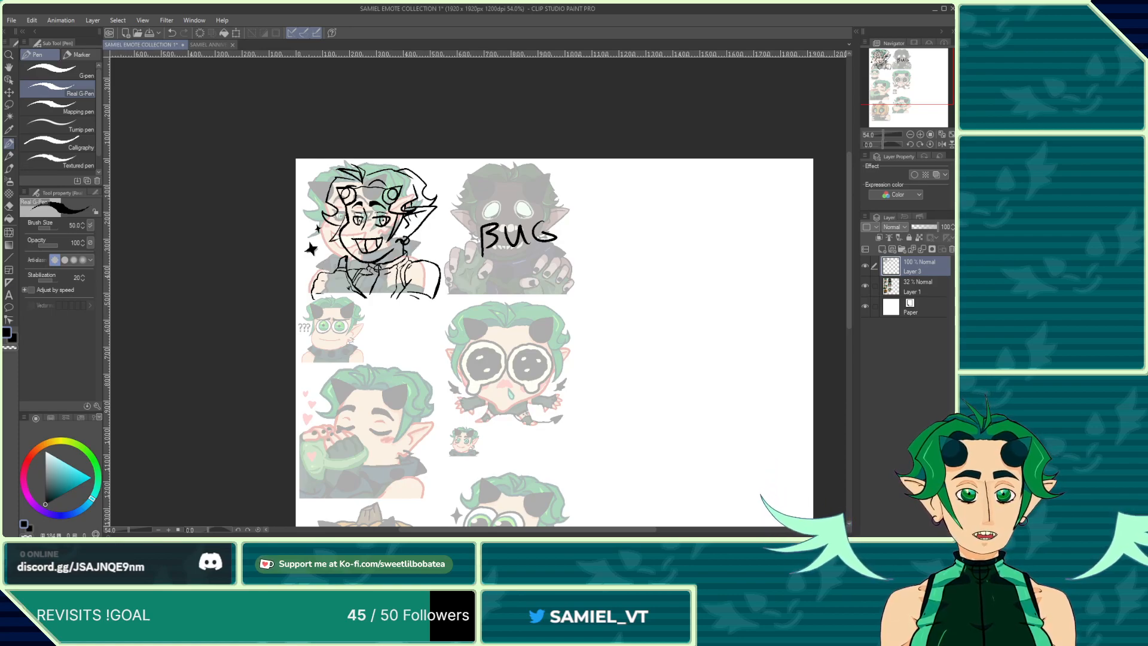
Step: Erase the "BUG" lettering from the second emote with the eraser
key("e")
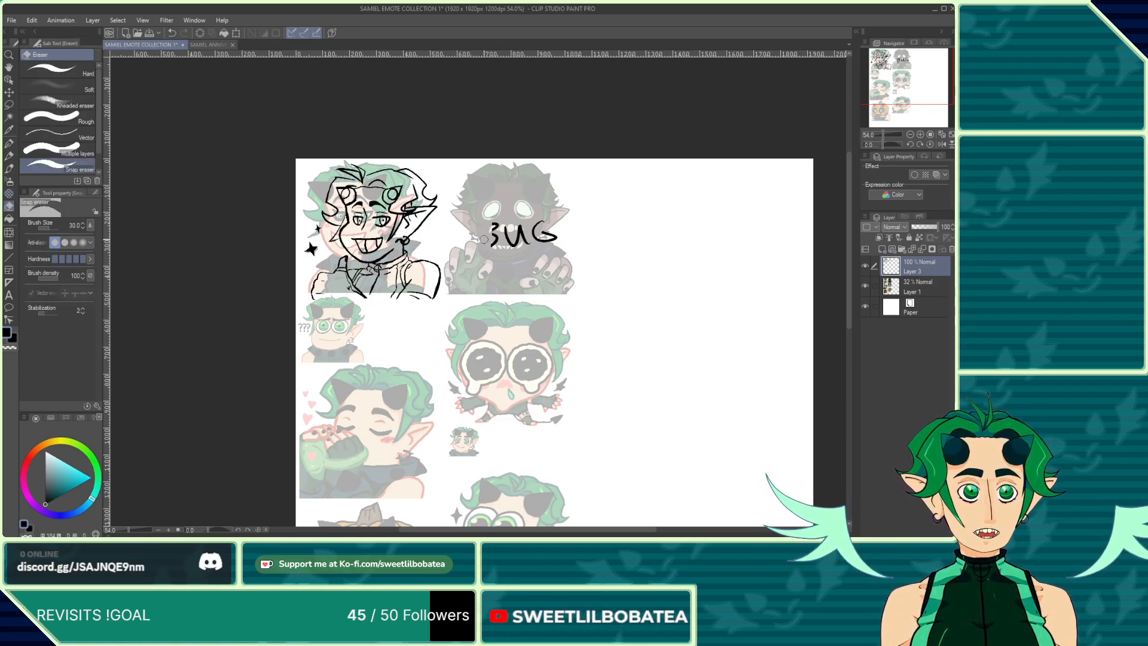
mouse_move(489, 223)
left_mouse_down()
mouse_move(499, 256)
mouse_move(499, 211)
mouse_move(517, 254)
mouse_move(507, 221)
mouse_move(519, 220)
mouse_move(524, 245)
mouse_move(508, 225)
mouse_move(554, 237)
left_mouse_up()
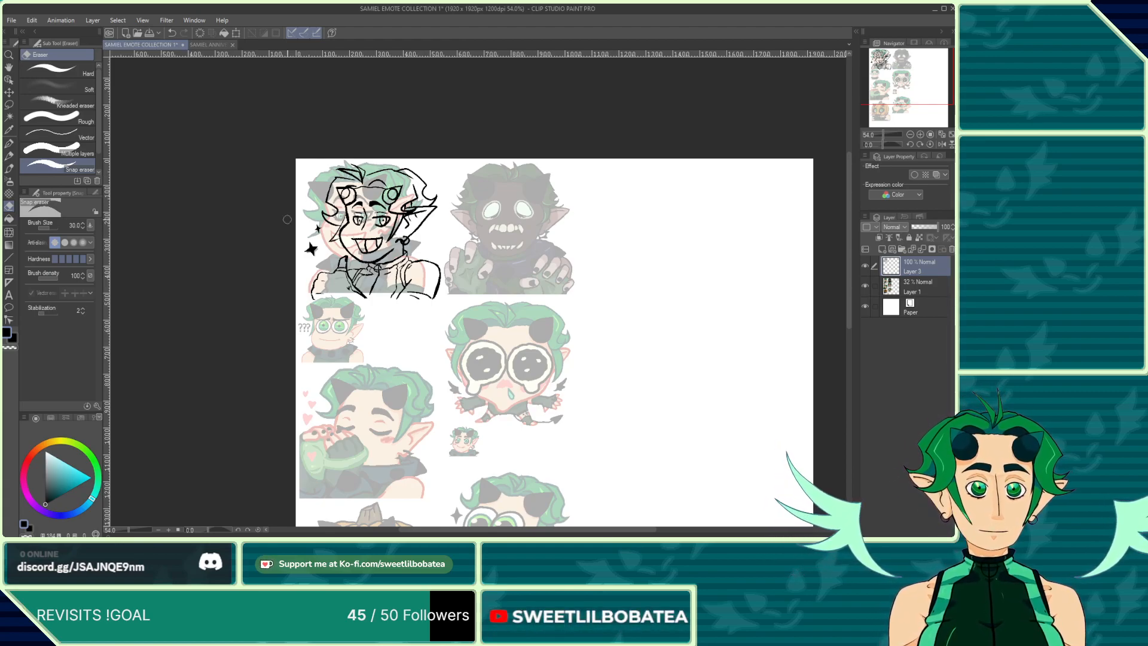
Step: Switch back to the pen and ink the outline of the two upper front teeth on the second emote
left_click(9, 145)
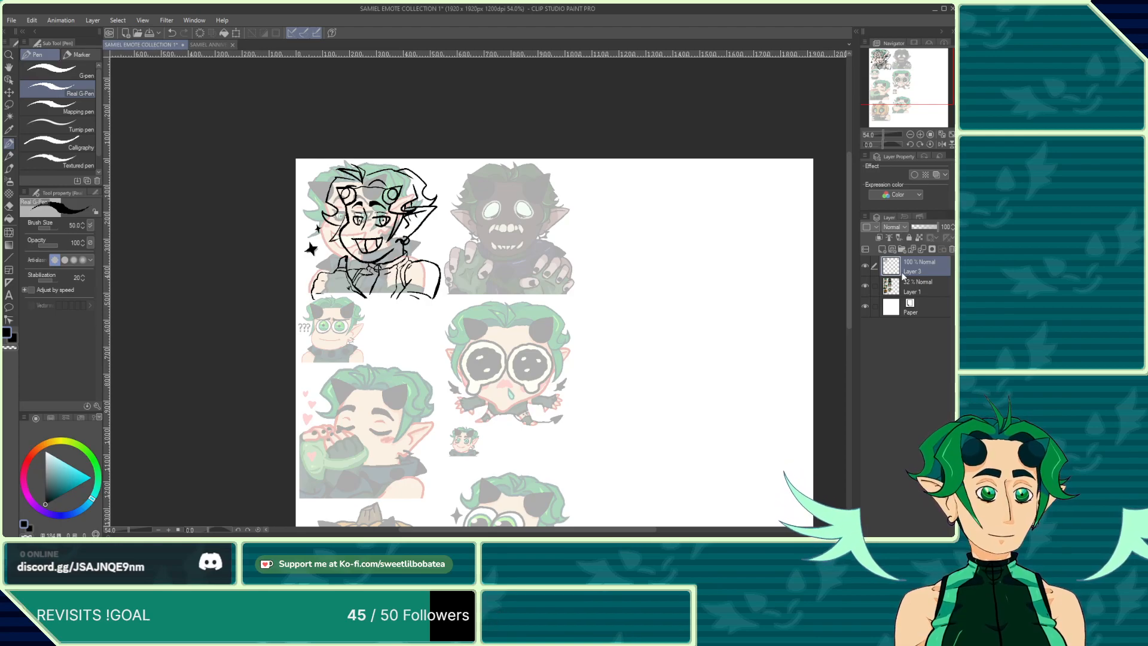
scroll(482, 239, "up", 4)
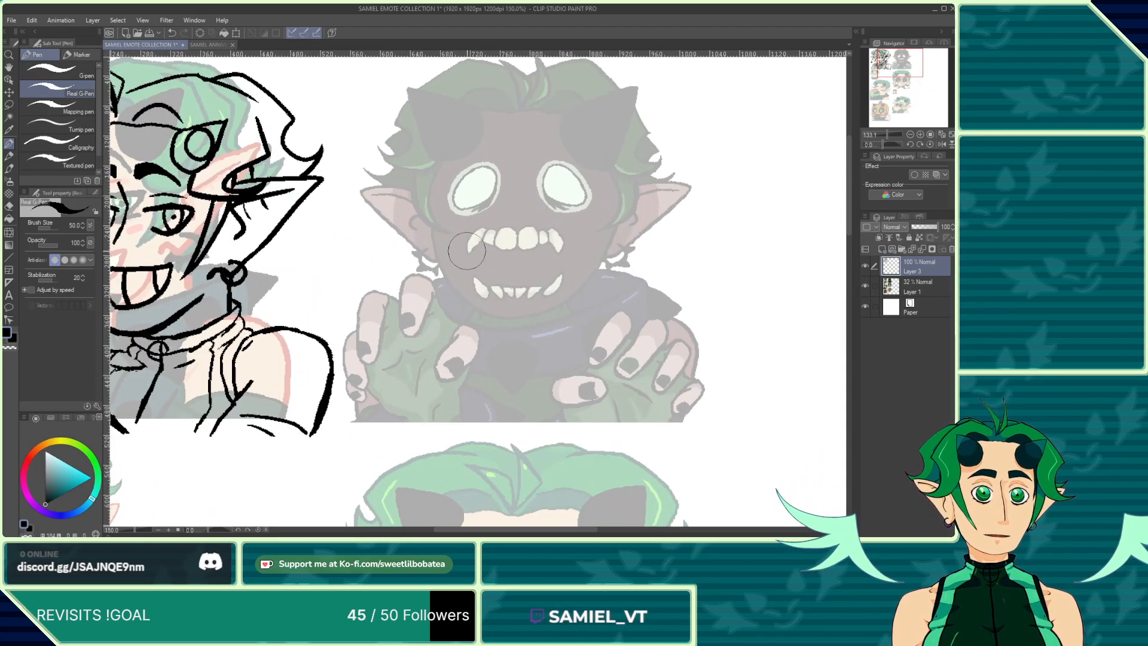
scroll(482, 232, "up", 2)
scroll(413, 239, "down", 6)
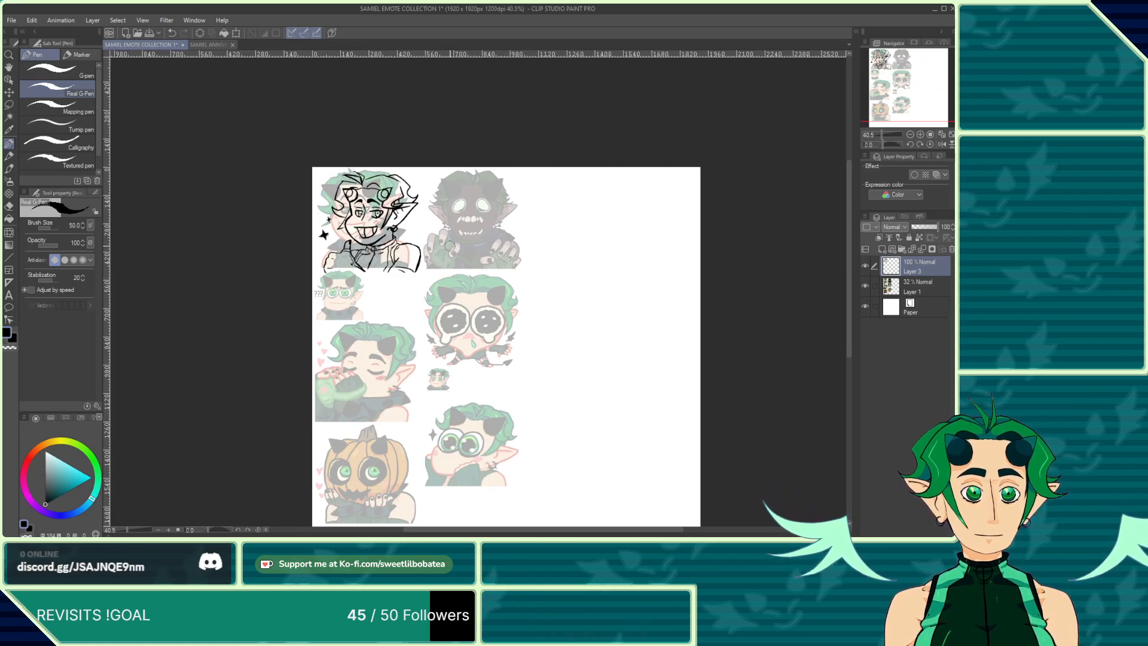
scroll(449, 246, "up", 5)
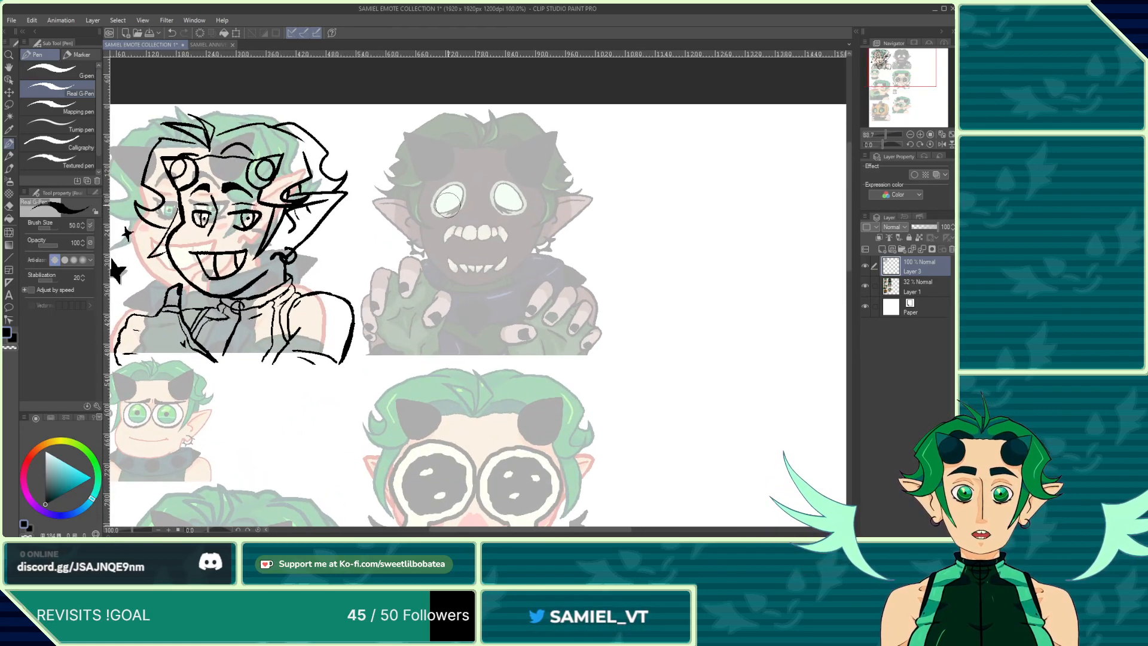
scroll(455, 224, "up", 5)
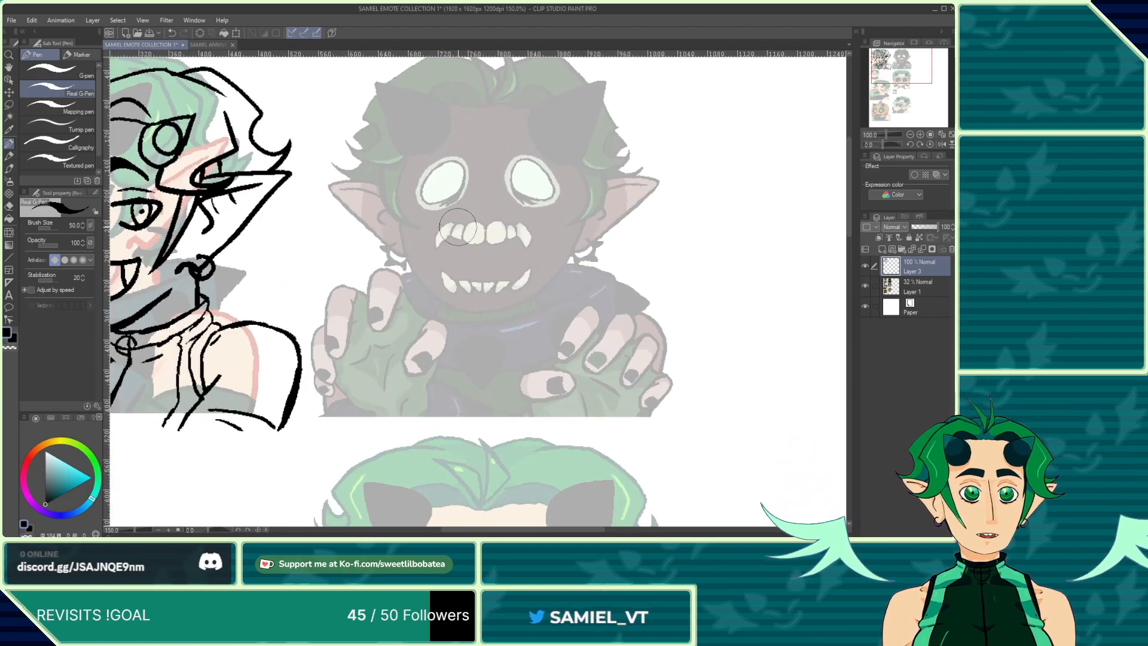
left_click_drag(462, 227, 460, 250)
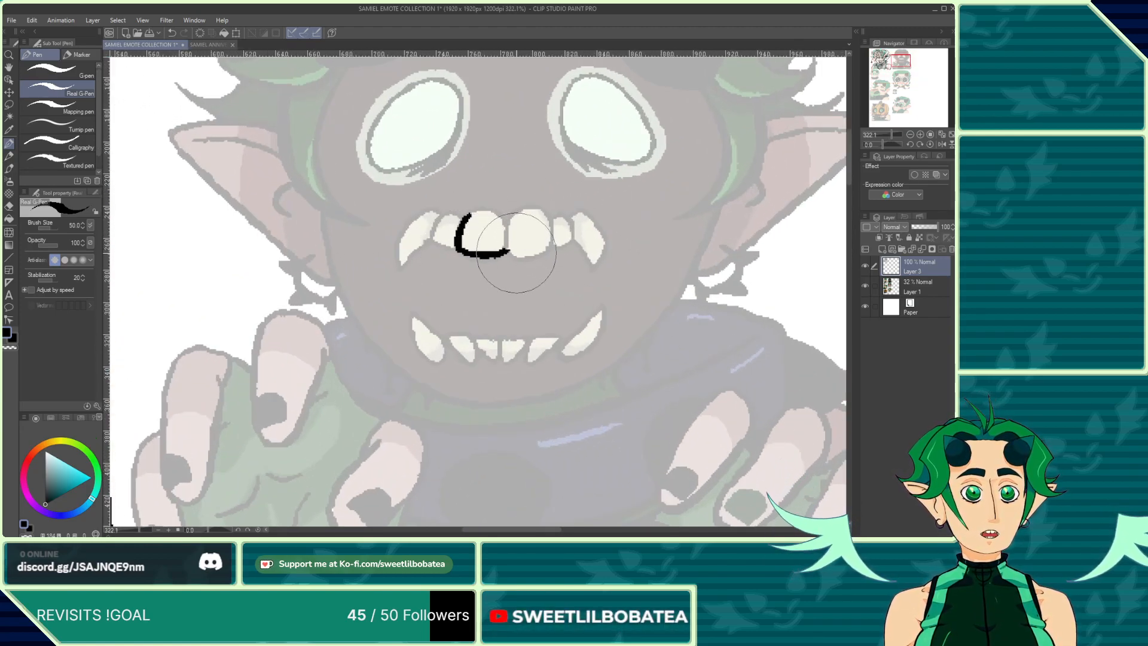
mouse_move(539, 250)
left_mouse_down()
mouse_move(549, 238)
mouse_move(534, 211)
mouse_move(479, 208)
left_mouse_up()
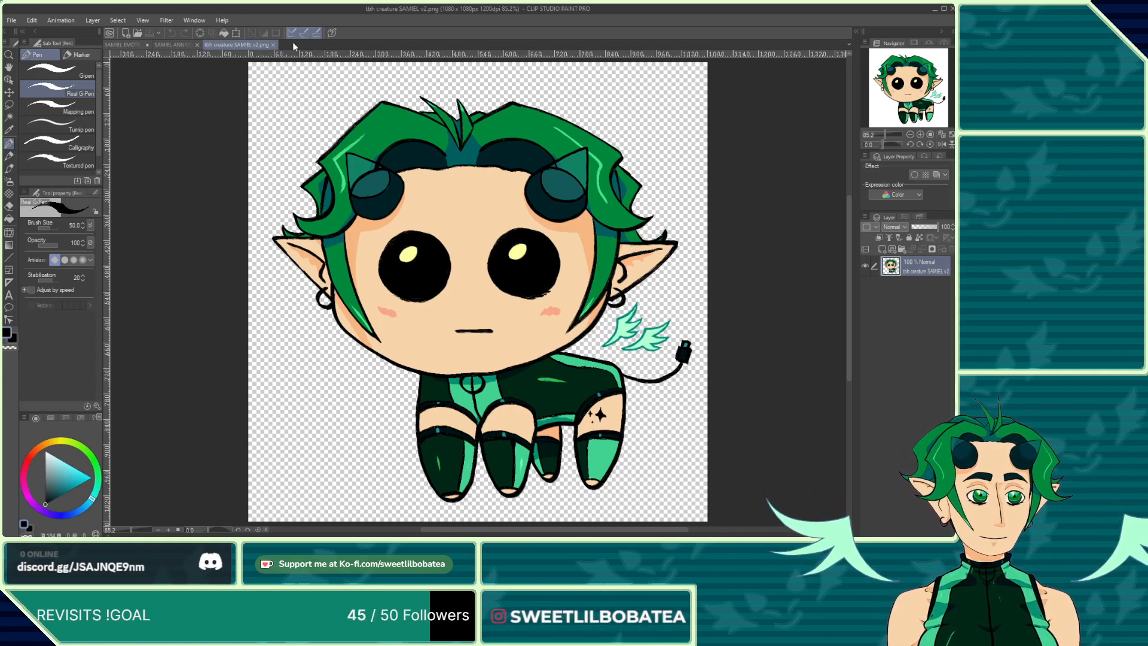
Step: Glance at the chibi creature and anniversary ref sheet files, then return to the emote collection
left_click(274, 45)
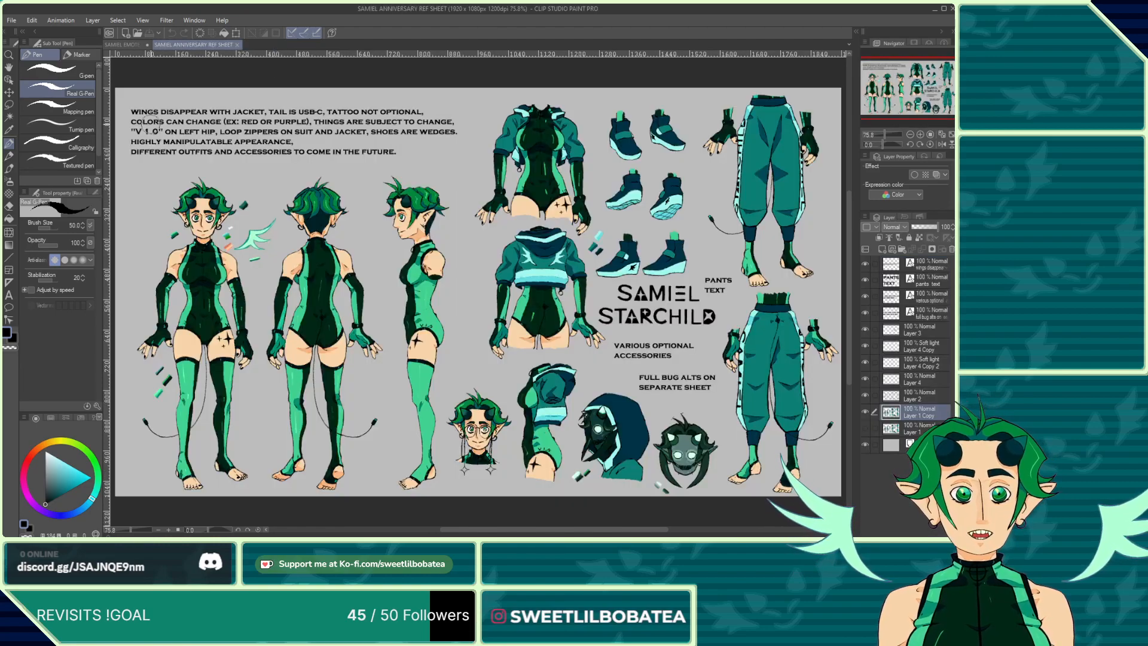
left_click(118, 44)
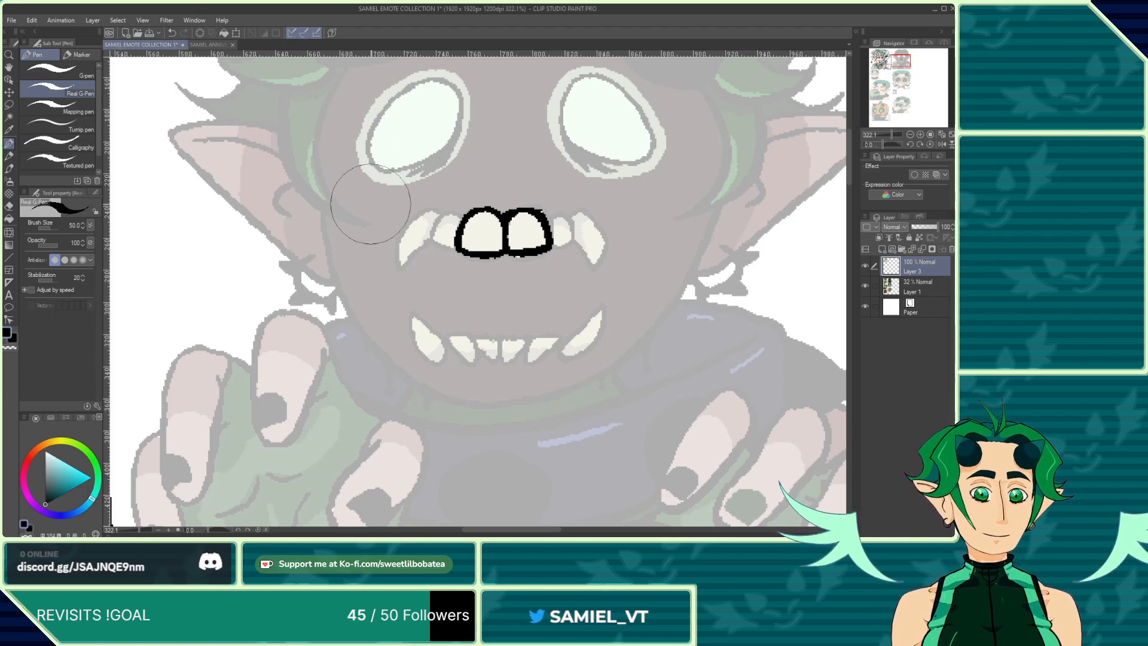
Step: Ink the remaining upper teeth and both upper fangs of the second emote
scroll(413, 233, "down", 2)
scroll(524, 231, "up", 3)
mouse_move(514, 222)
left_mouse_down()
mouse_move(545, 234)
mouse_move(521, 254)
left_mouse_up()
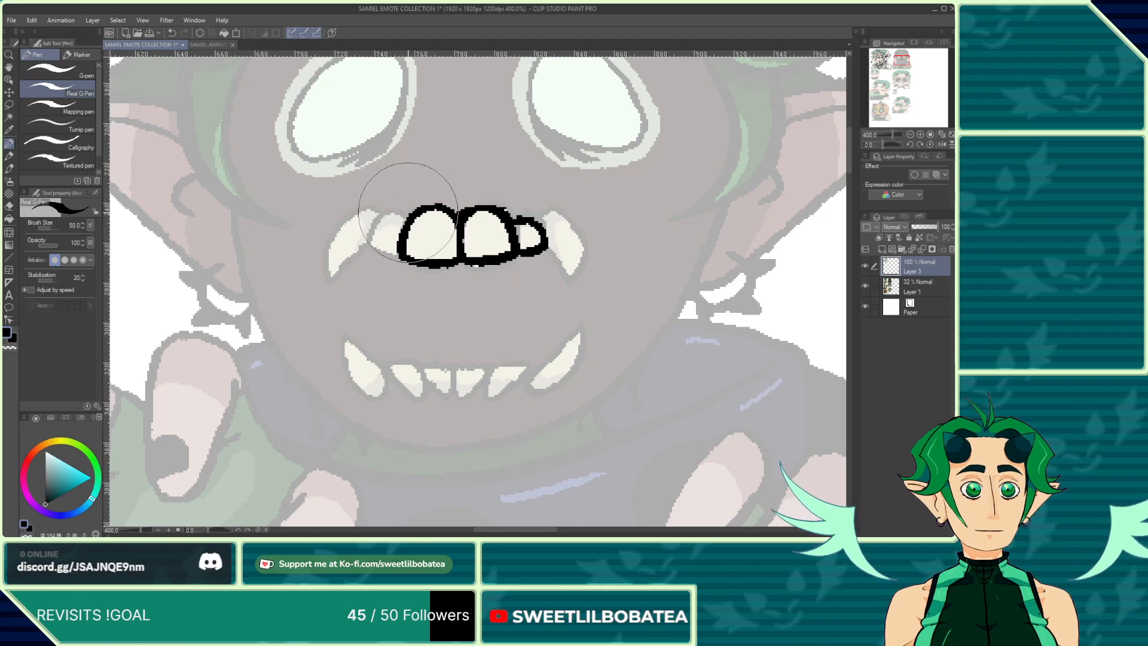
mouse_move(413, 207)
left_mouse_down()
mouse_move(379, 231)
mouse_move(391, 250)
mouse_move(360, 212)
mouse_move(373, 210)
mouse_move(350, 217)
mouse_move(335, 268)
mouse_move(363, 247)
left_mouse_up()
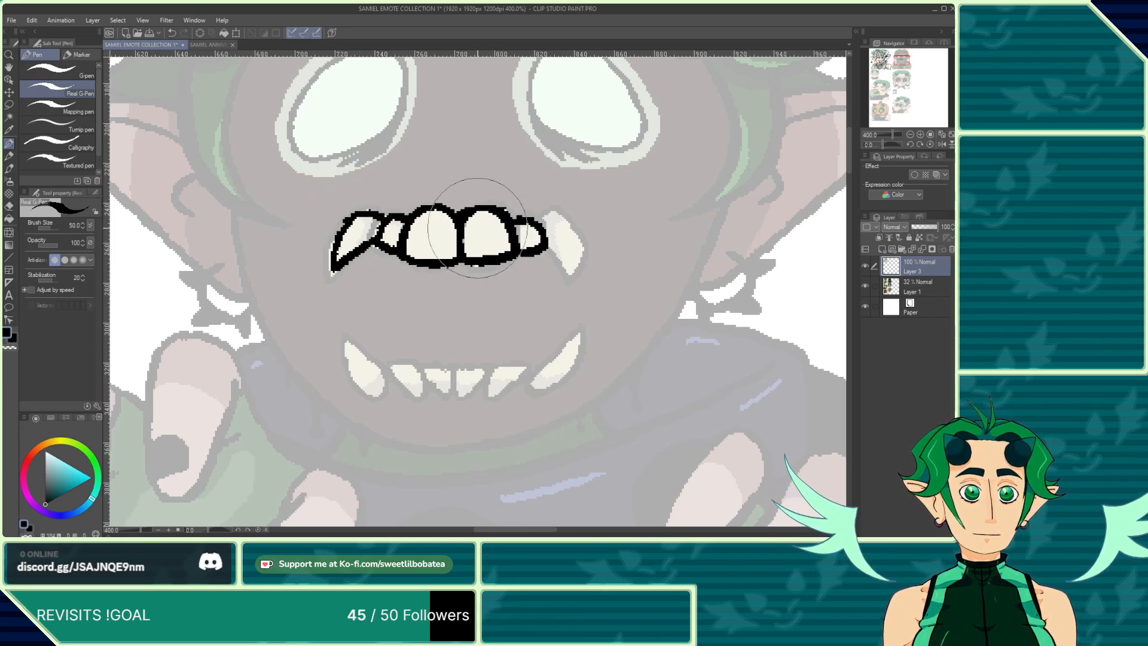
mouse_move(539, 224)
left_mouse_down()
mouse_move(569, 225)
mouse_move(584, 256)
mouse_move(569, 269)
mouse_move(579, 278)
left_mouse_up()
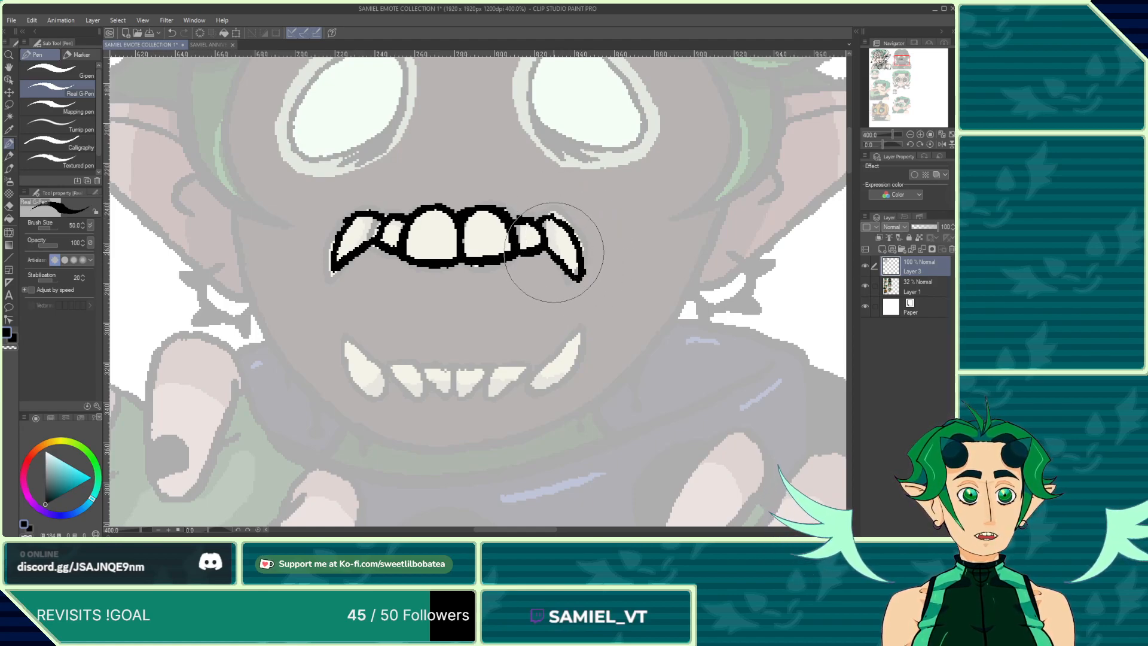
scroll(488, 170, "down", 5)
scroll(550, 202, "up", 3)
mouse_move(528, 209)
left_mouse_down()
mouse_move(543, 214)
mouse_move(539, 230)
left_mouse_up()
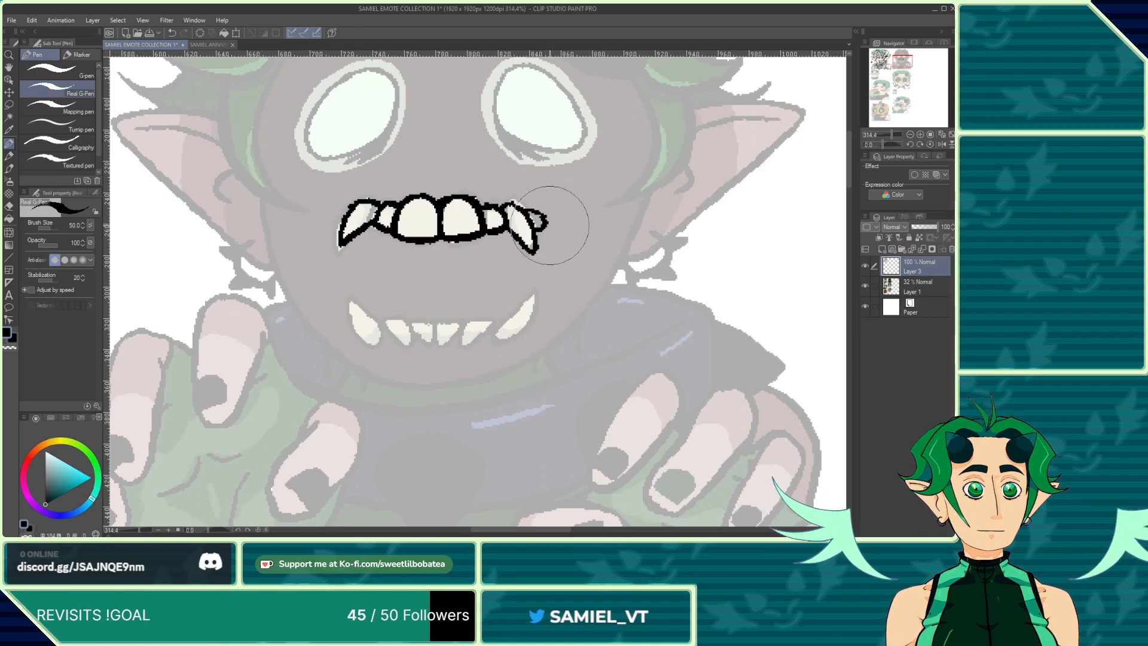
Step: Ink a wide smile line curving from each upper fang up toward the ears, redoing the left side
mouse_move(631, 183)
left_mouse_down()
mouse_move(607, 208)
mouse_move(625, 196)
mouse_move(582, 221)
mouse_move(538, 223)
left_mouse_up()
mouse_move(628, 186)
left_mouse_down()
mouse_move(653, 157)
mouse_move(656, 120)
left_mouse_up()
scroll(570, 189, "down", 2)
scroll(420, 204, "up", 3)
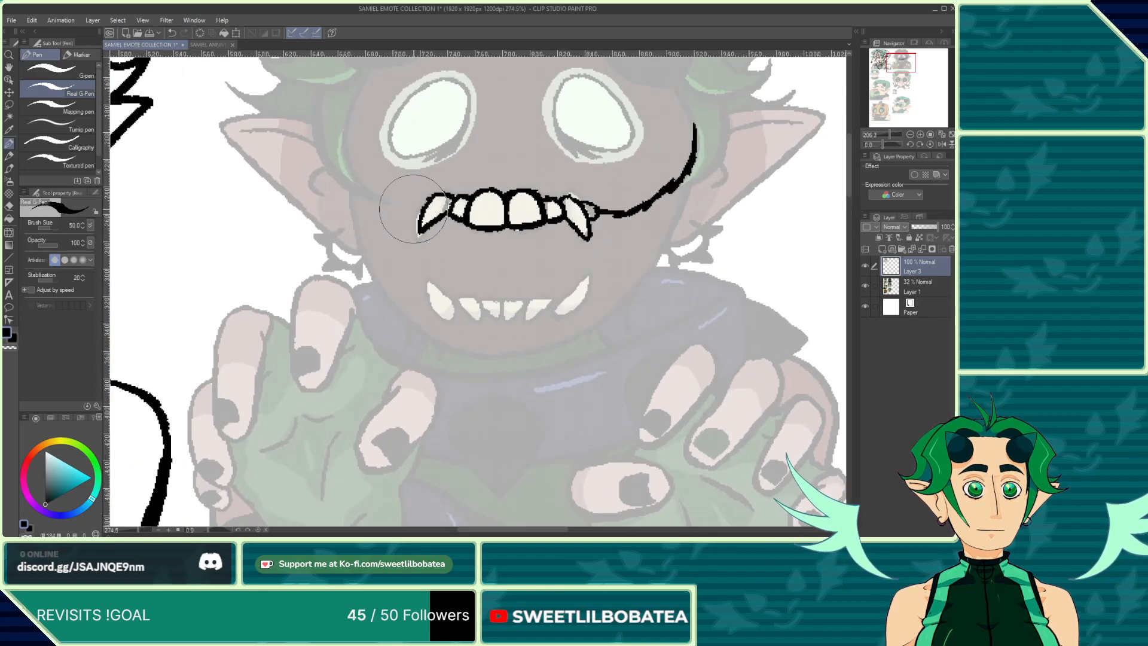
left_click_drag(422, 205, 372, 185)
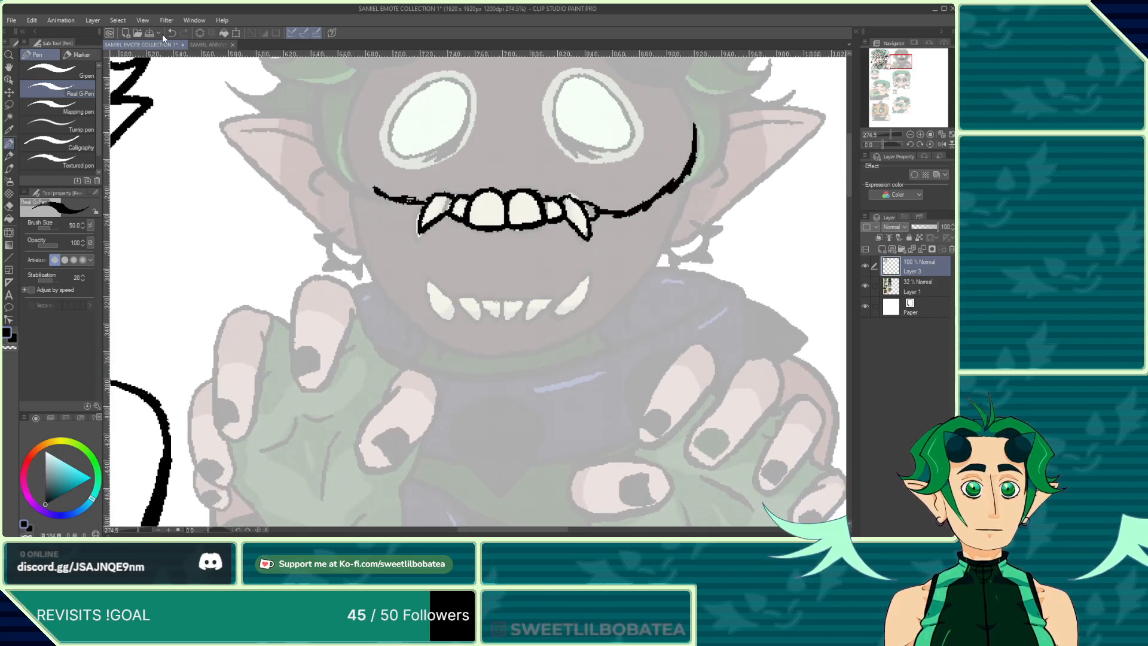
key("ctrl+z")
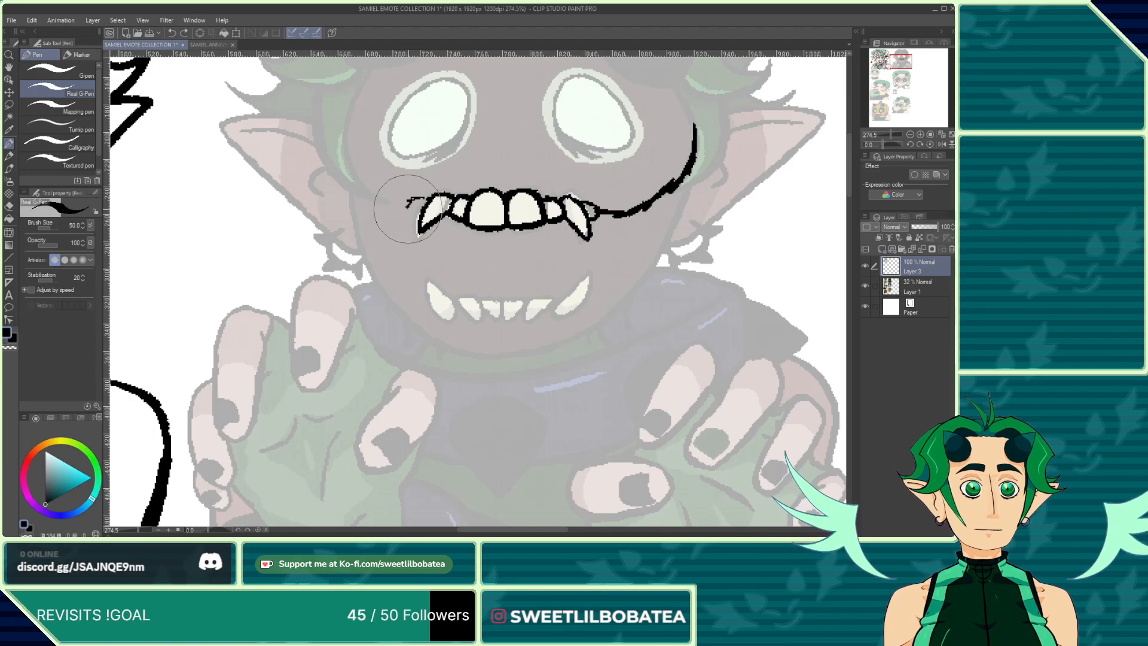
mouse_move(420, 200)
left_mouse_down()
mouse_move(386, 198)
mouse_move(350, 162)
mouse_move(340, 114)
left_mouse_up()
scroll(427, 262, "down", 4)
scroll(428, 261, "up", 5)
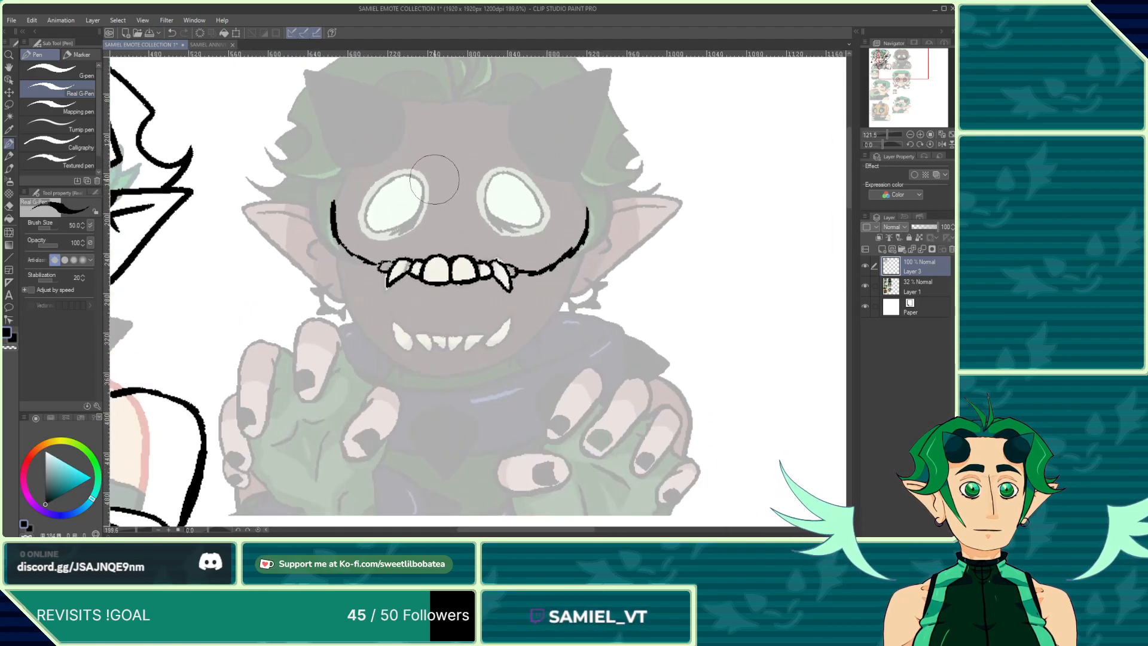
Step: Ink outlines around both of the second emote's eyes
mouse_move(428, 209)
left_mouse_down()
mouse_move(431, 183)
mouse_move(418, 231)
mouse_move(389, 256)
mouse_move(338, 235)
mouse_move(332, 191)
mouse_move(347, 170)
mouse_move(417, 163)
left_mouse_up()
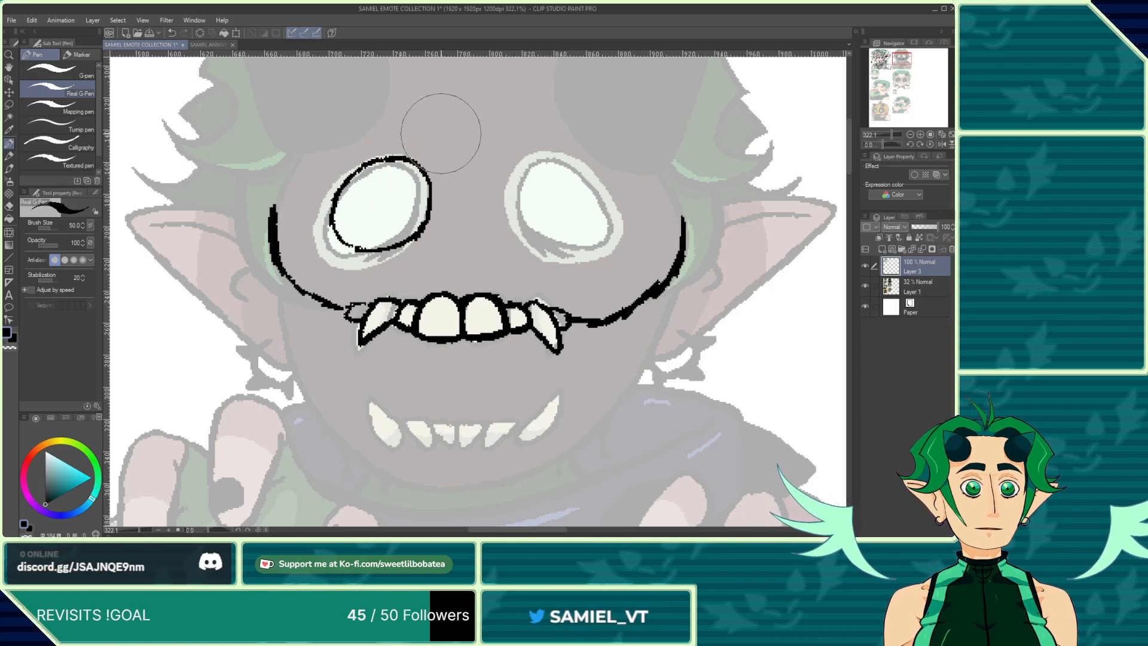
mouse_move(526, 168)
left_mouse_down()
mouse_move(521, 204)
mouse_move(549, 246)
mouse_move(577, 251)
mouse_move(605, 234)
mouse_move(602, 201)
mouse_move(580, 167)
mouse_move(525, 165)
left_mouse_up()
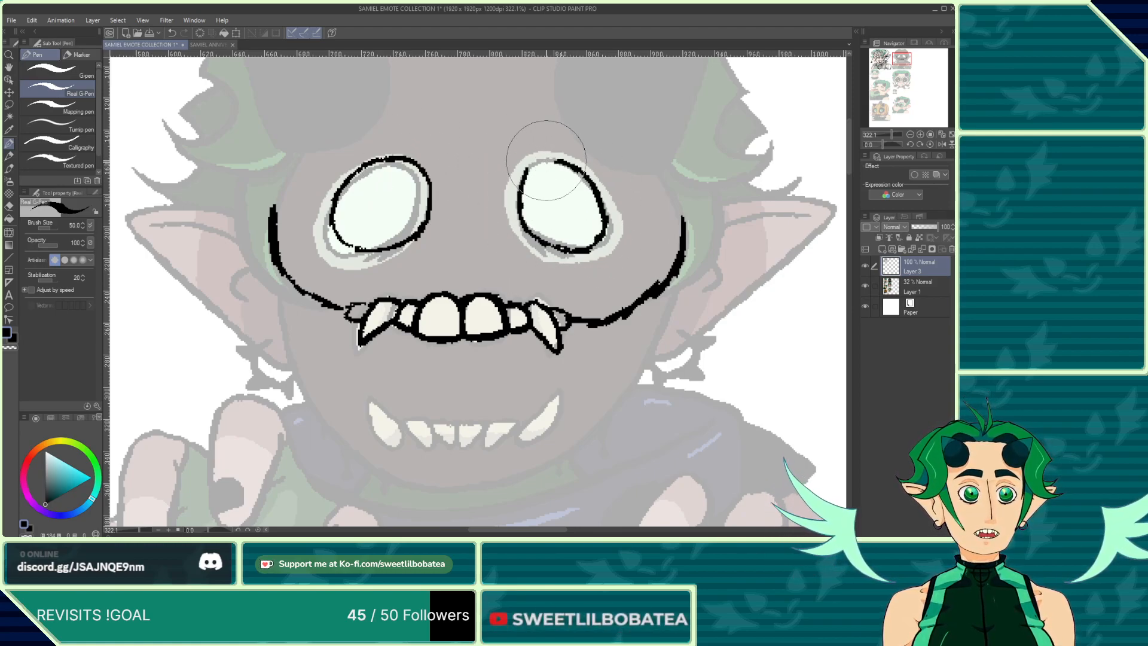
scroll(503, 156, "down", 1)
Step: Examine the bug-form head on the anniversary ref sheet, then return to the emote collection
left_click(203, 45)
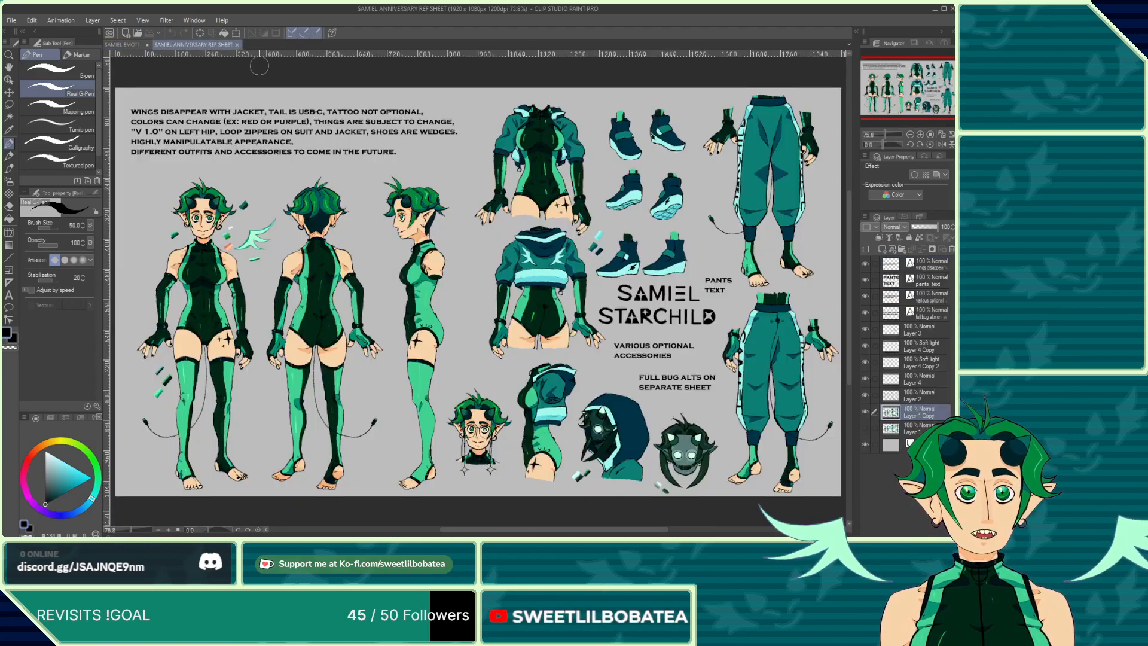
scroll(517, 311, "down", 1)
scroll(518, 311, "up", 3)
scroll(518, 311, "down", 3)
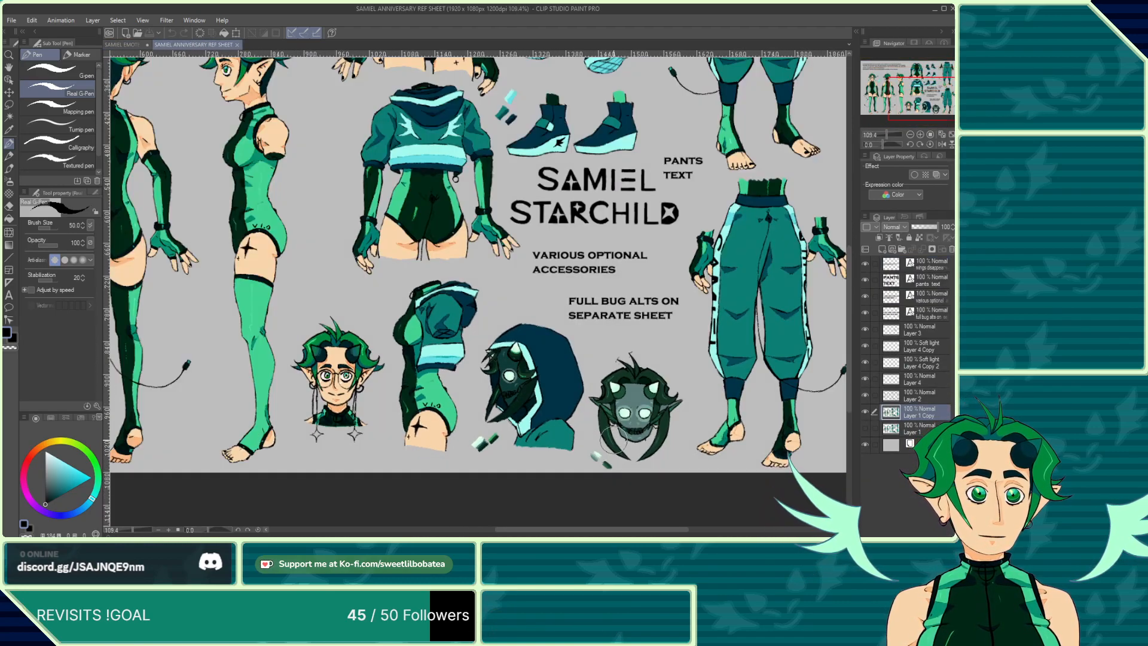
scroll(414, 291, "up", 5)
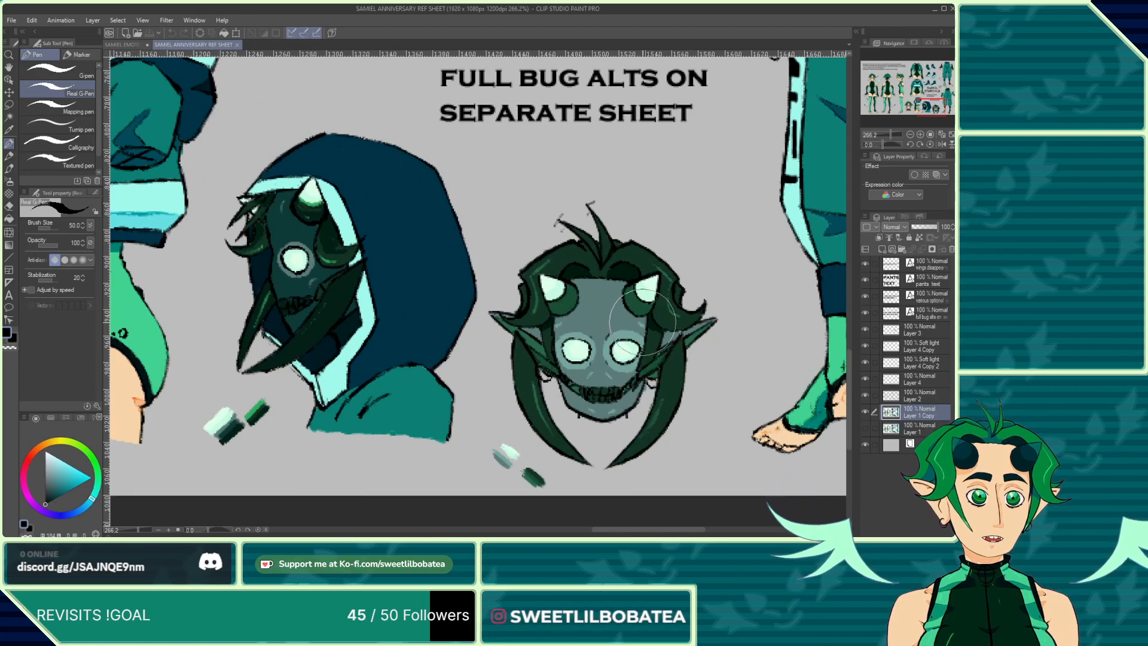
left_click(120, 44)
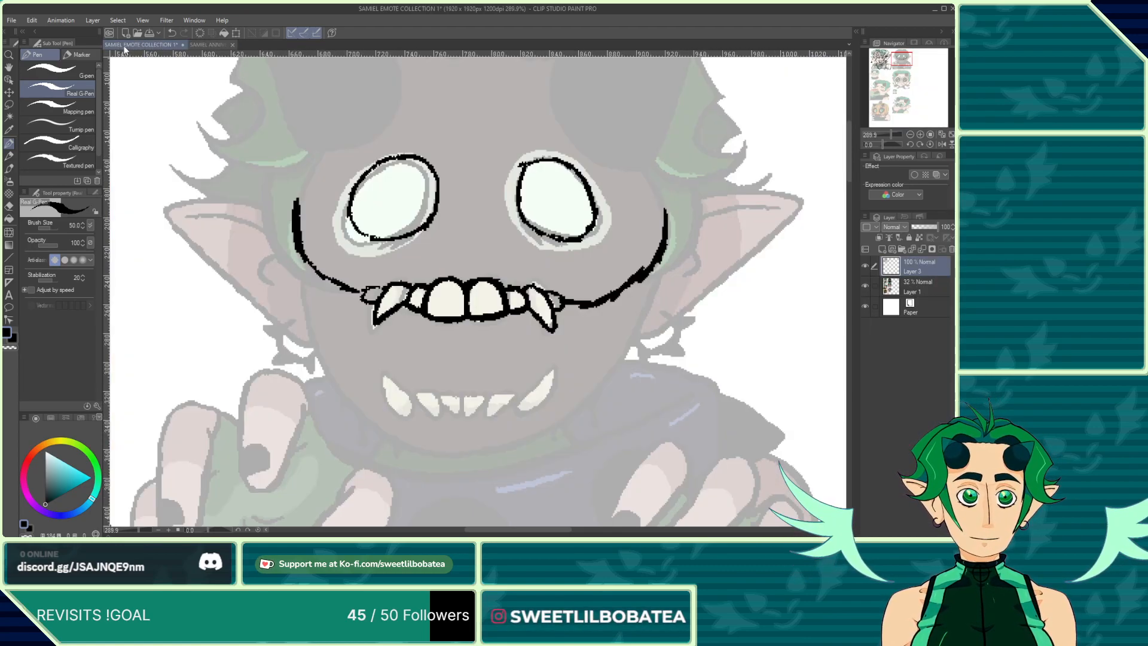
Step: Ink the lower row of small teeth and the two lower fangs of the second emote
scroll(502, 303, "down", 1)
scroll(503, 303, "up", 1)
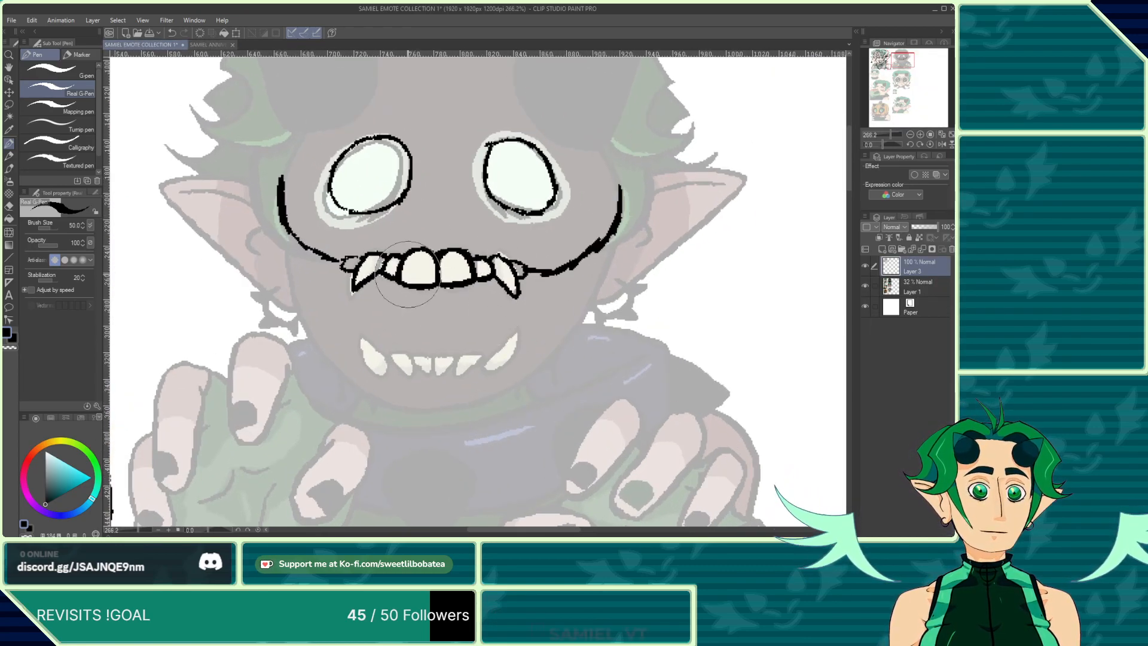
scroll(419, 335, "up", 2)
mouse_move(487, 361)
left_mouse_down()
mouse_move(433, 357)
mouse_move(456, 385)
mouse_move(467, 358)
mouse_move(472, 388)
mouse_move(497, 360)
mouse_move(522, 360)
left_mouse_up()
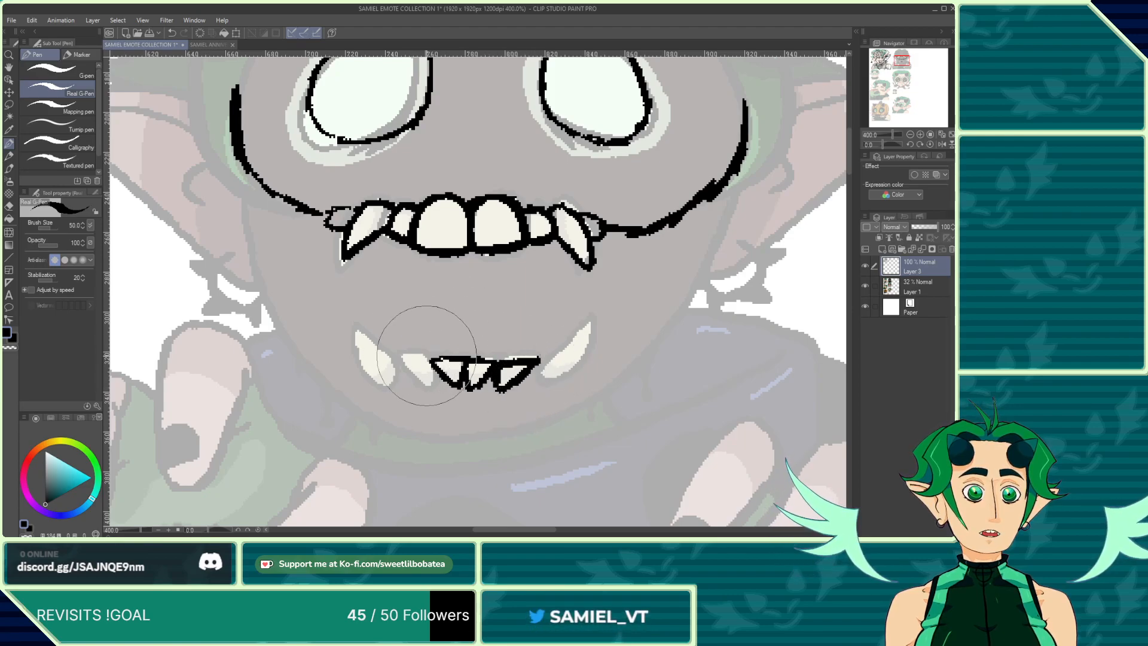
left_click_drag(401, 354, 424, 388)
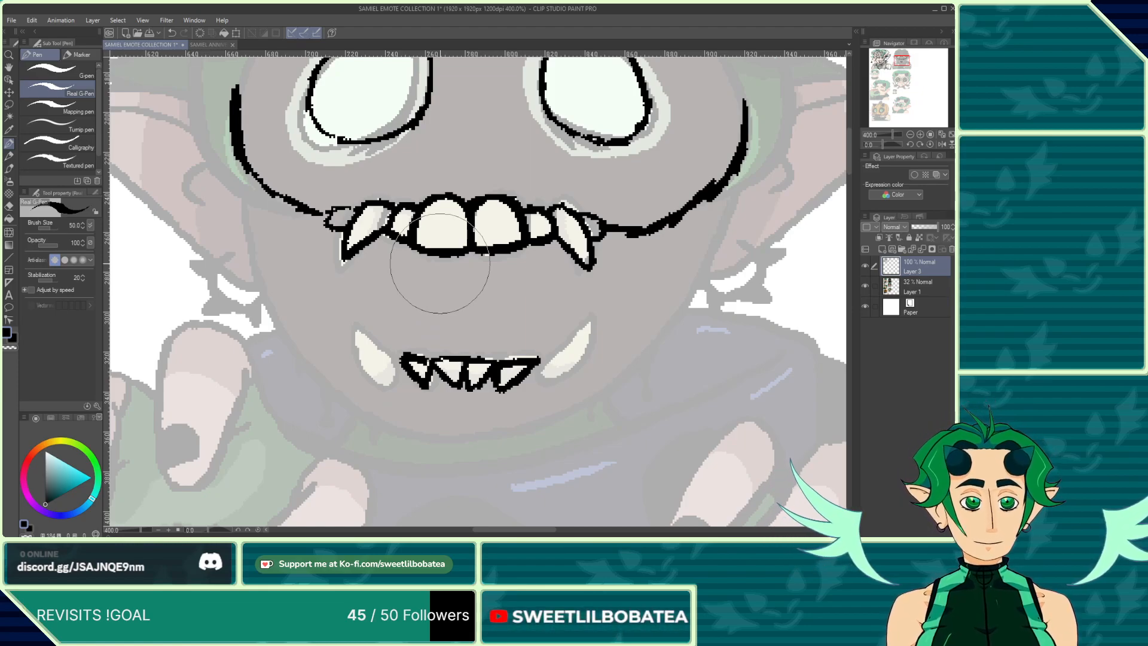
mouse_move(539, 358)
left_mouse_down()
mouse_move(580, 312)
mouse_move(551, 389)
left_mouse_up()
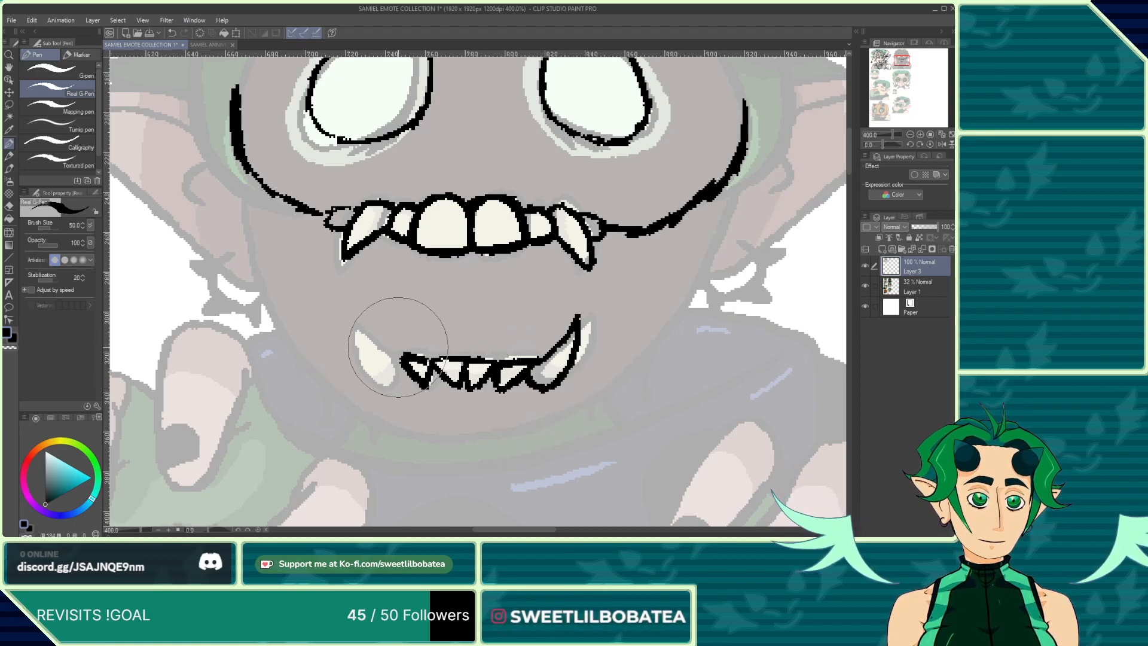
mouse_move(404, 358)
left_mouse_down()
mouse_move(367, 318)
mouse_move(362, 344)
mouse_move(385, 377)
left_mouse_up()
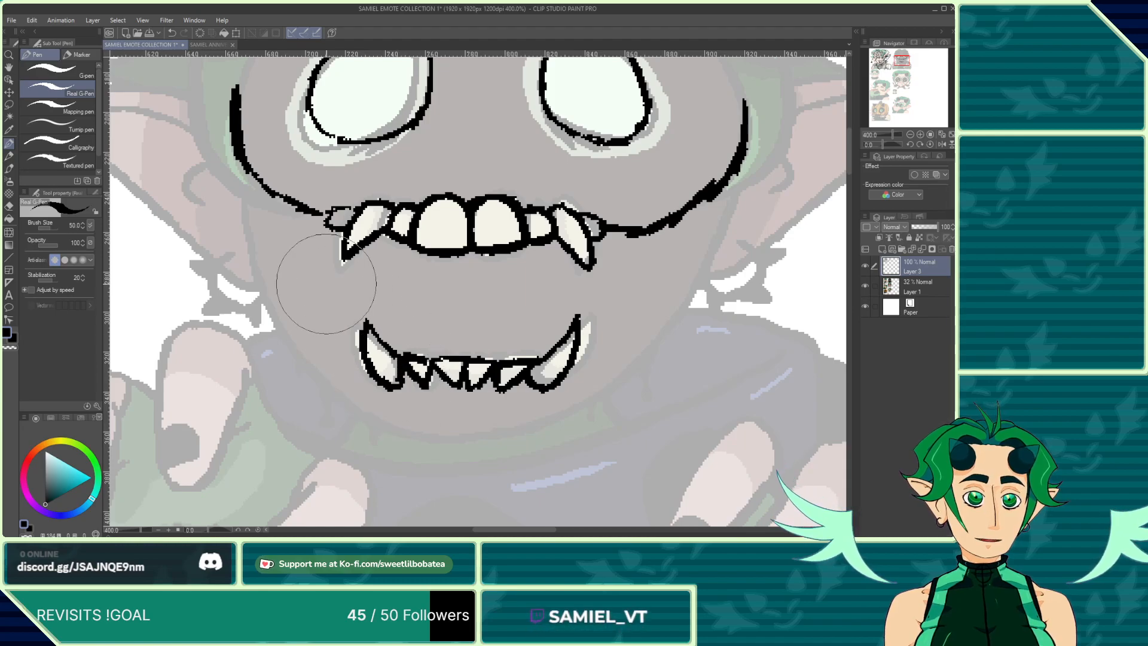
Step: Add small extra tooth shapes beside both lower fangs with the pen
scroll(320, 277, "down", 3)
scroll(518, 311, "up", 3)
scroll(463, 354, "up", 3)
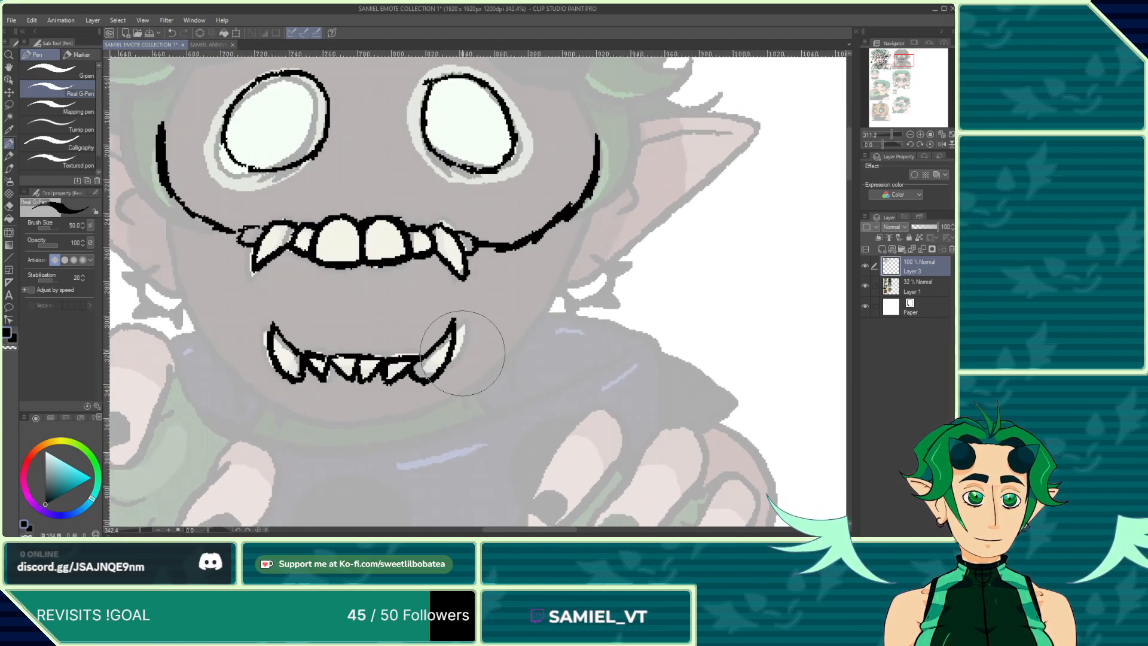
mouse_move(457, 349)
left_mouse_down()
mouse_move(466, 354)
mouse_move(441, 379)
left_mouse_up()
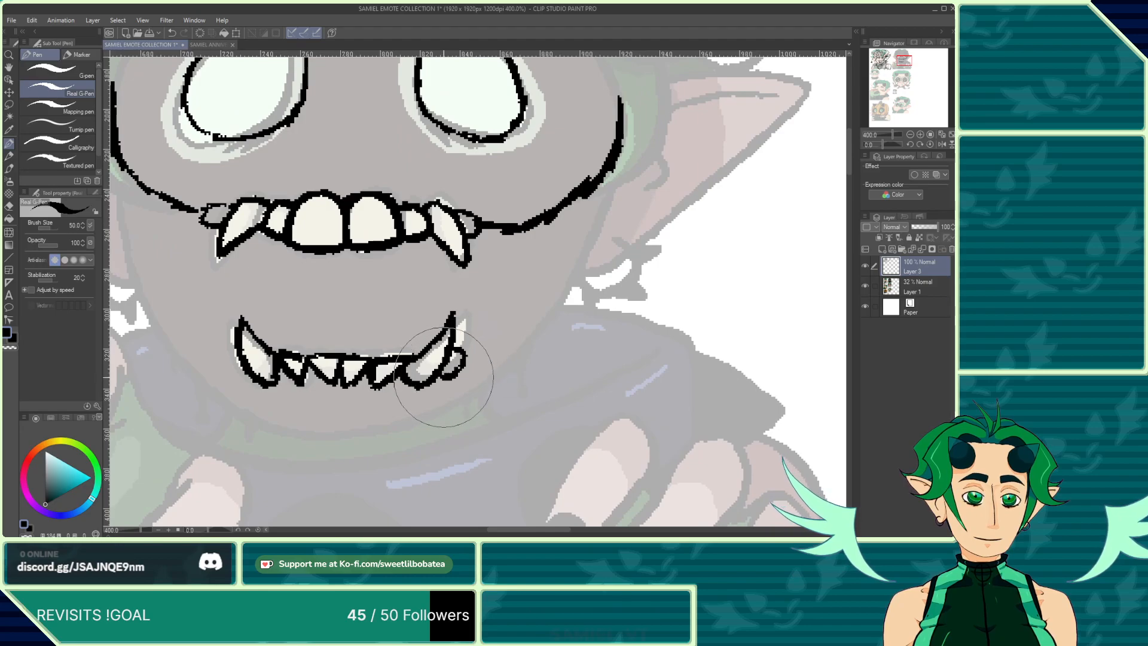
mouse_move(238, 349)
left_mouse_down()
mouse_move(223, 361)
mouse_move(242, 379)
left_mouse_up()
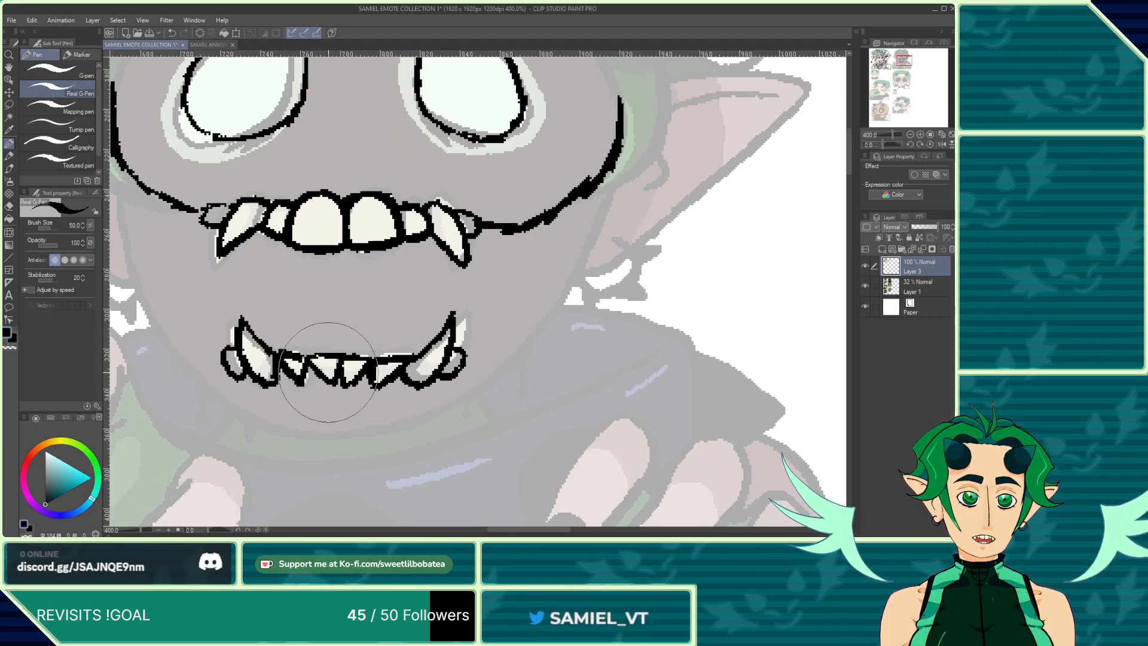
left_click(5, 206)
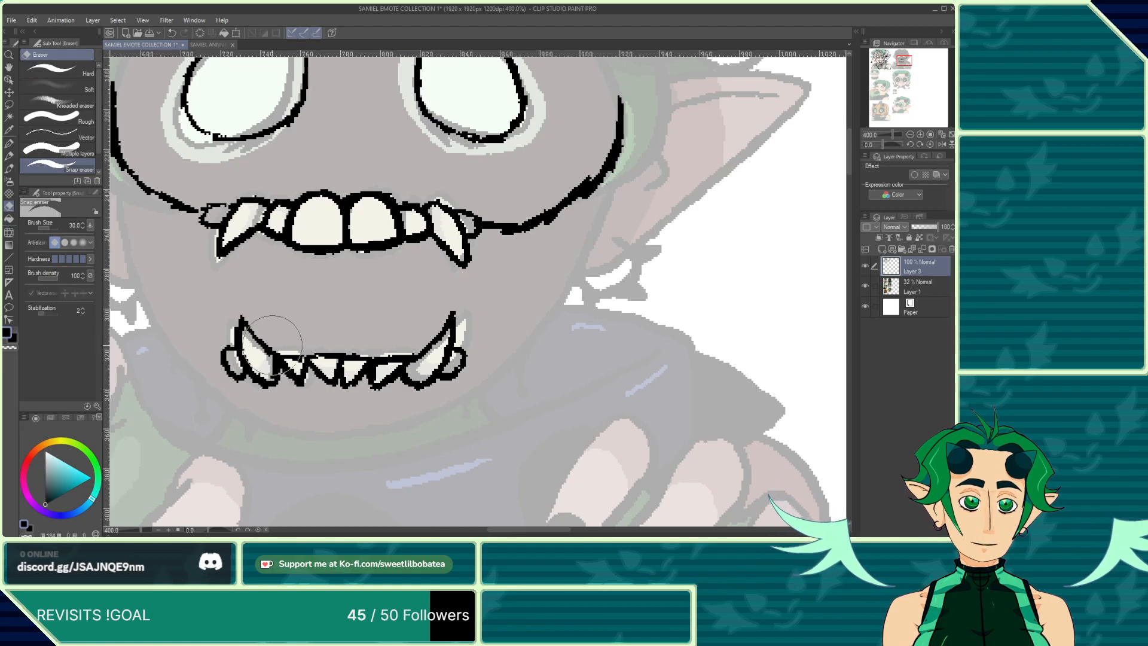
left_click(9, 144)
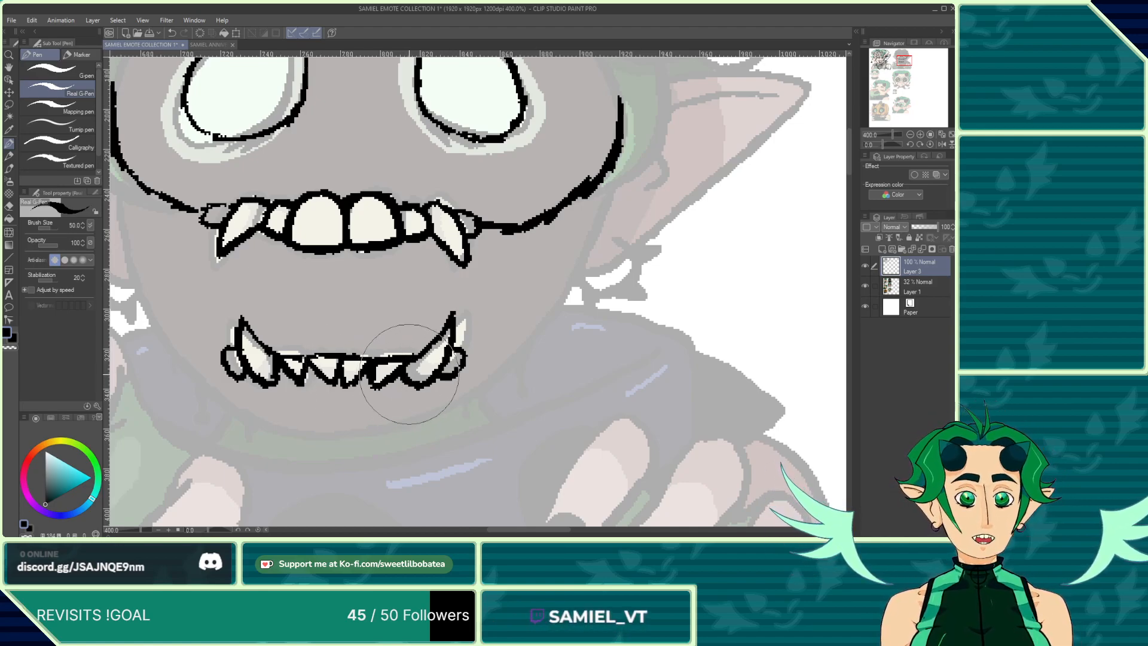
Step: Ink a curved jaw line beneath the second emote's lower row of teeth
scroll(357, 366, "down", 3)
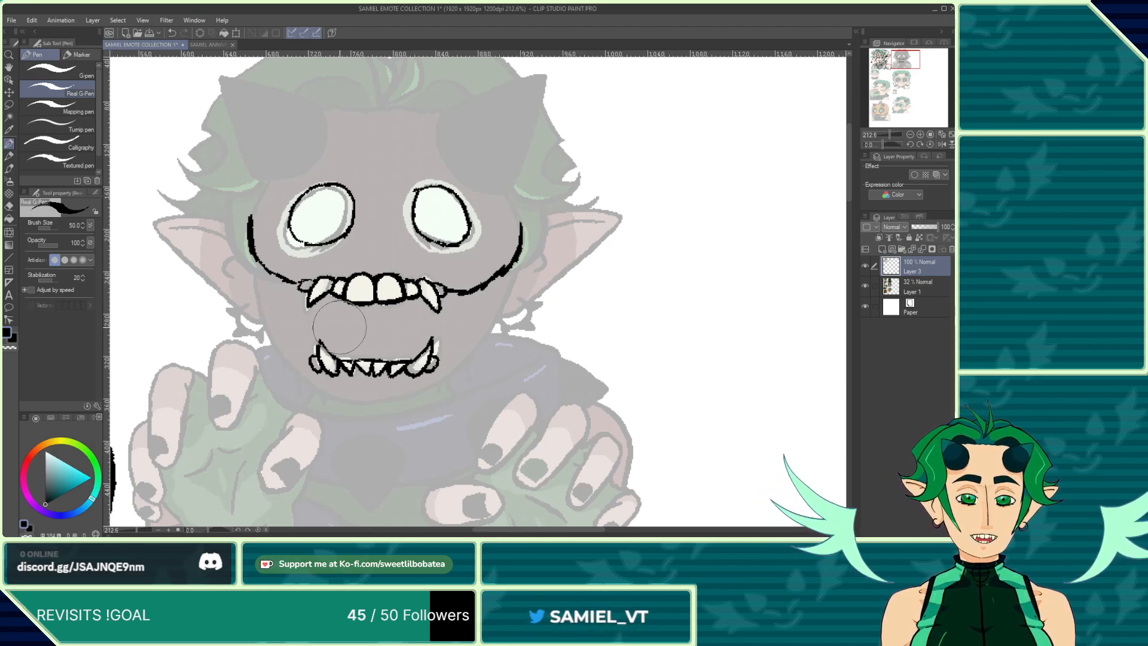
scroll(248, 258, "up", 4)
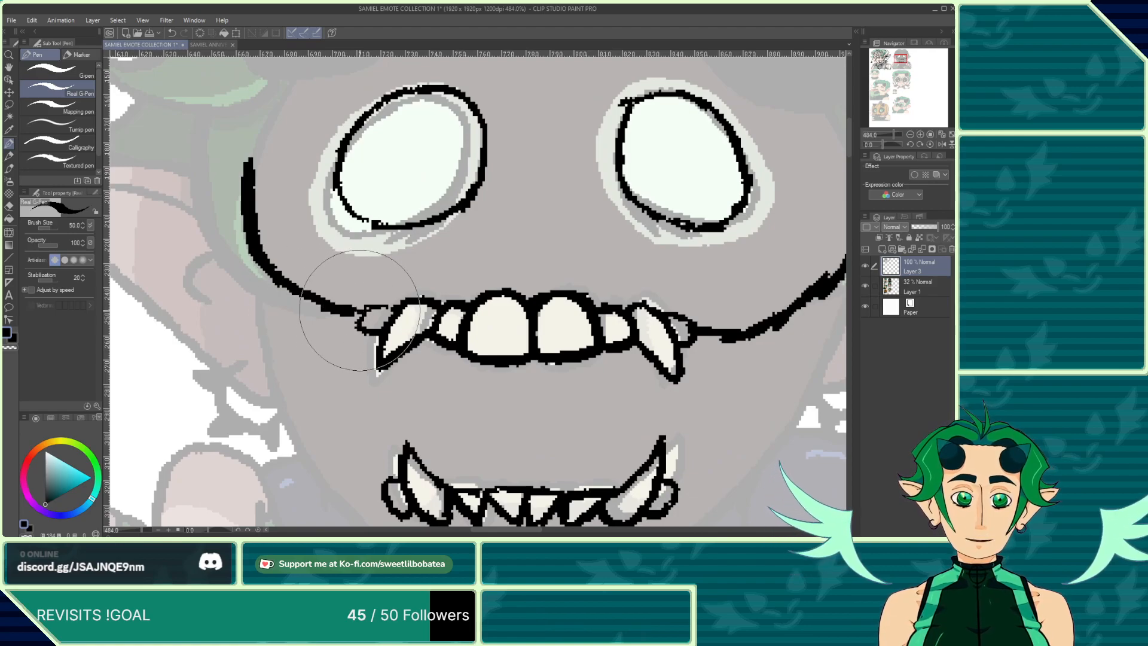
scroll(281, 275, "down", 2)
scroll(506, 314, "up", 1)
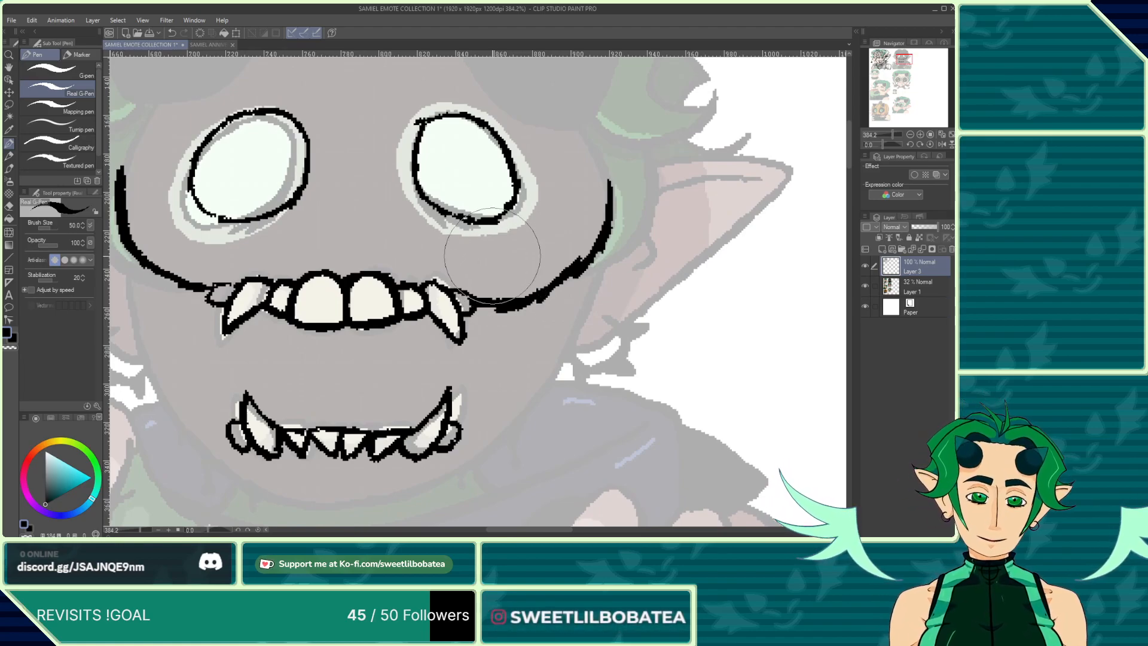
scroll(278, 293, "down", 3)
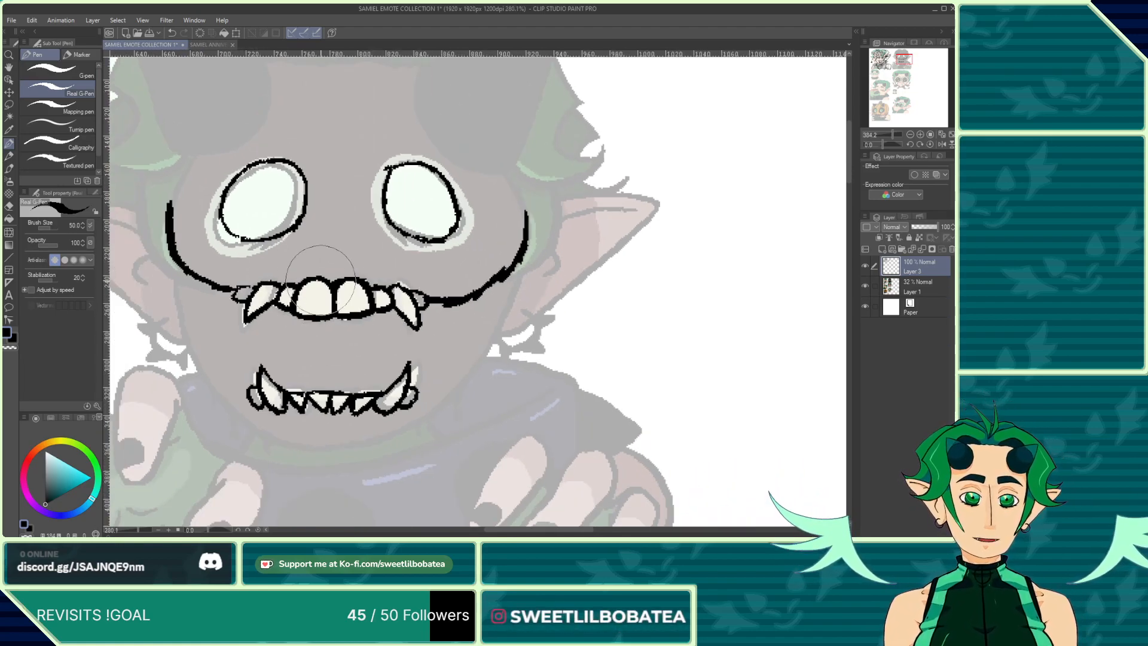
scroll(236, 290, "up", 7)
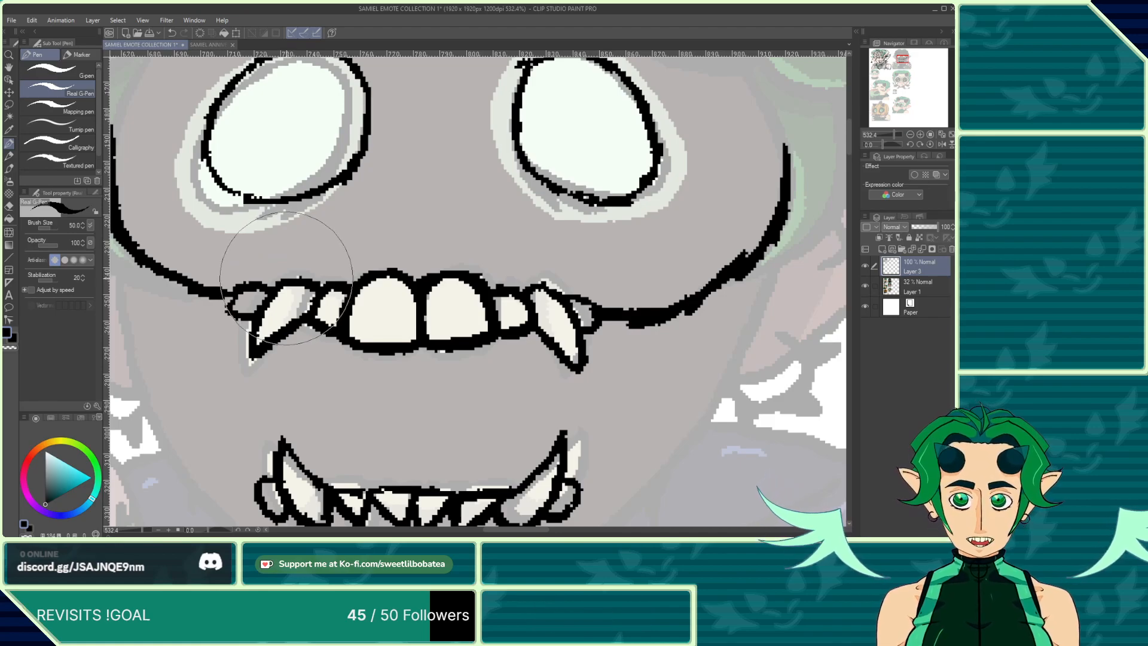
scroll(299, 299, "down", 6)
scroll(340, 341, "down", 4)
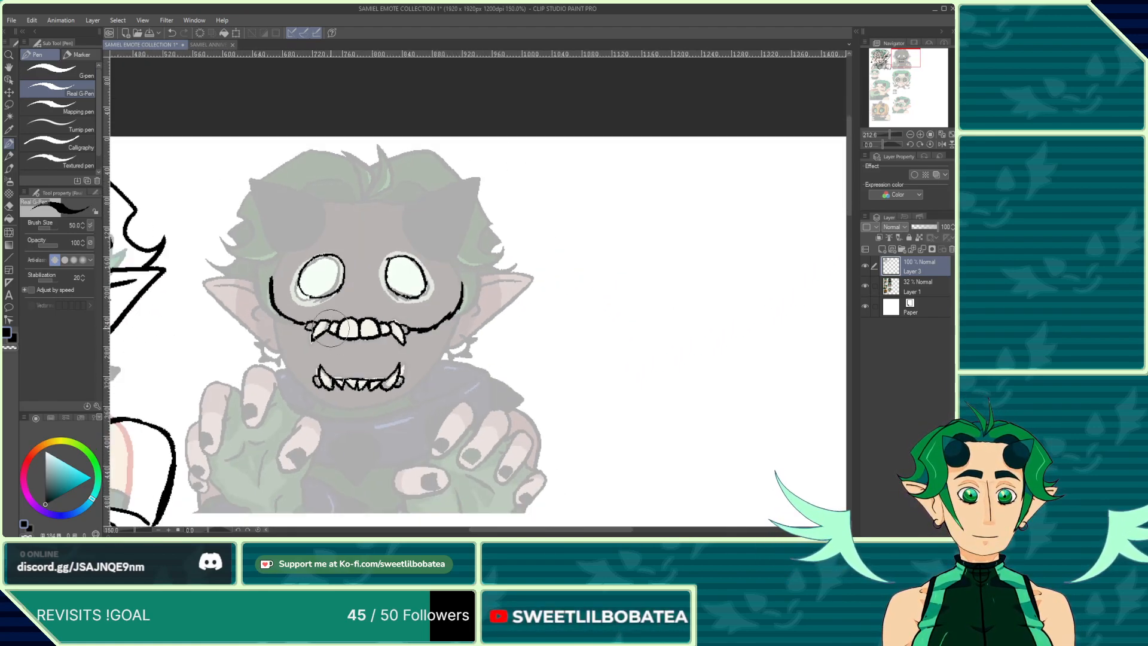
scroll(318, 353, "up", 5)
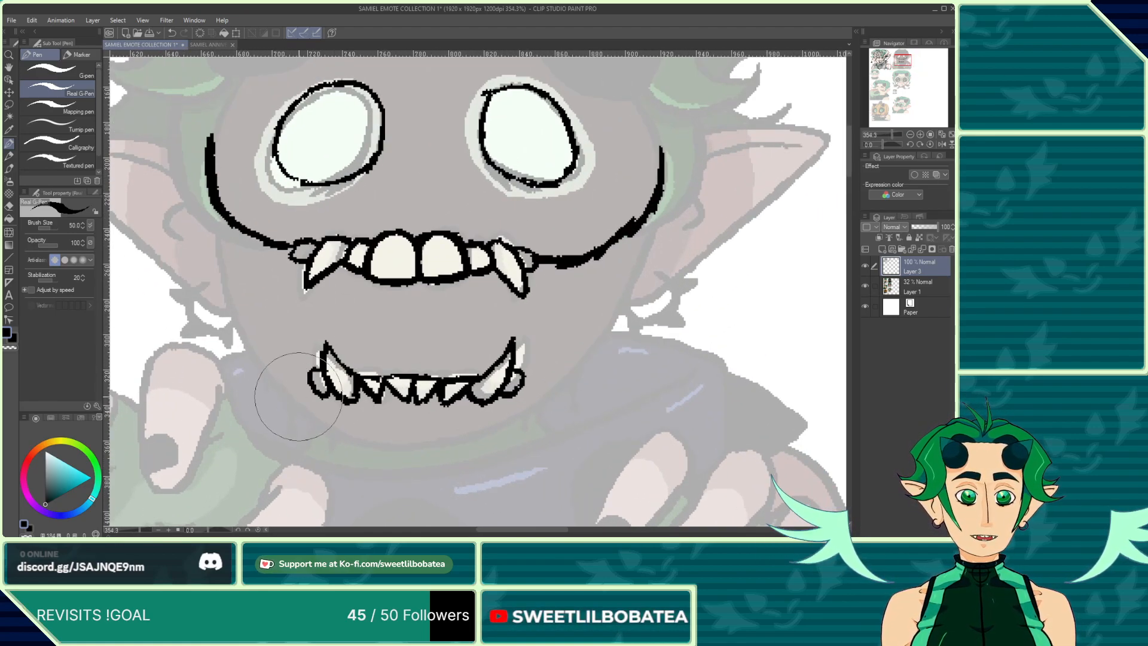
mouse_move(298, 393)
left_mouse_down()
mouse_move(349, 435)
mouse_move(398, 444)
mouse_move(461, 439)
mouse_move(509, 417)
mouse_move(529, 398)
mouse_move(524, 387)
left_mouse_up()
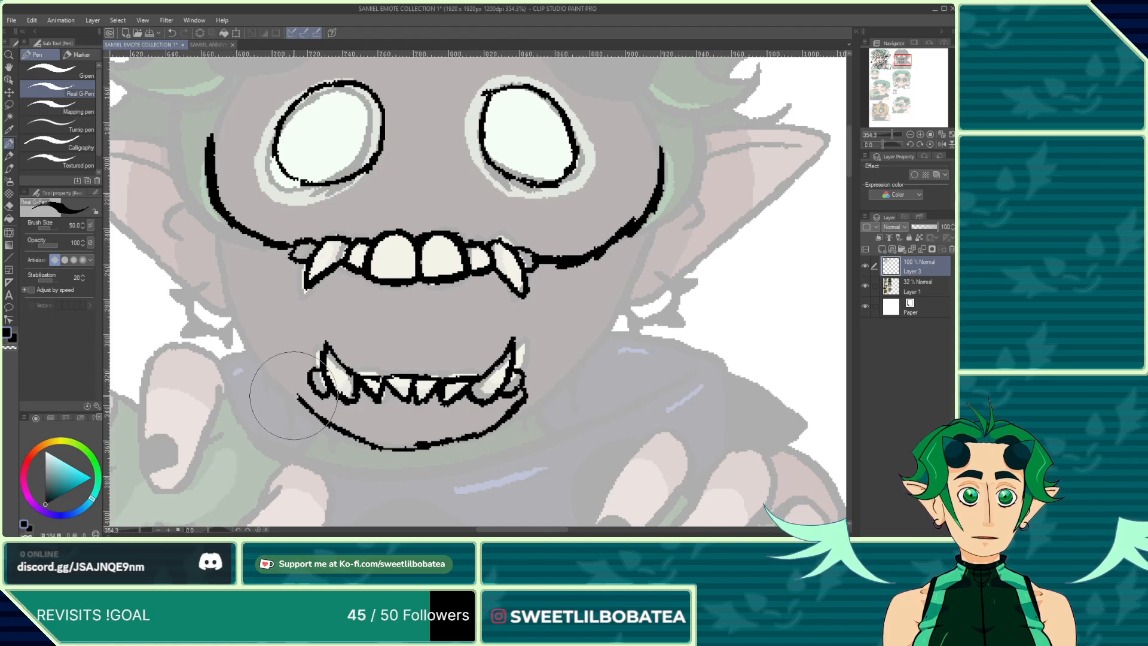
mouse_move(309, 386)
left_mouse_down()
mouse_move(315, 411)
mouse_move(304, 414)
left_mouse_up()
key("e")
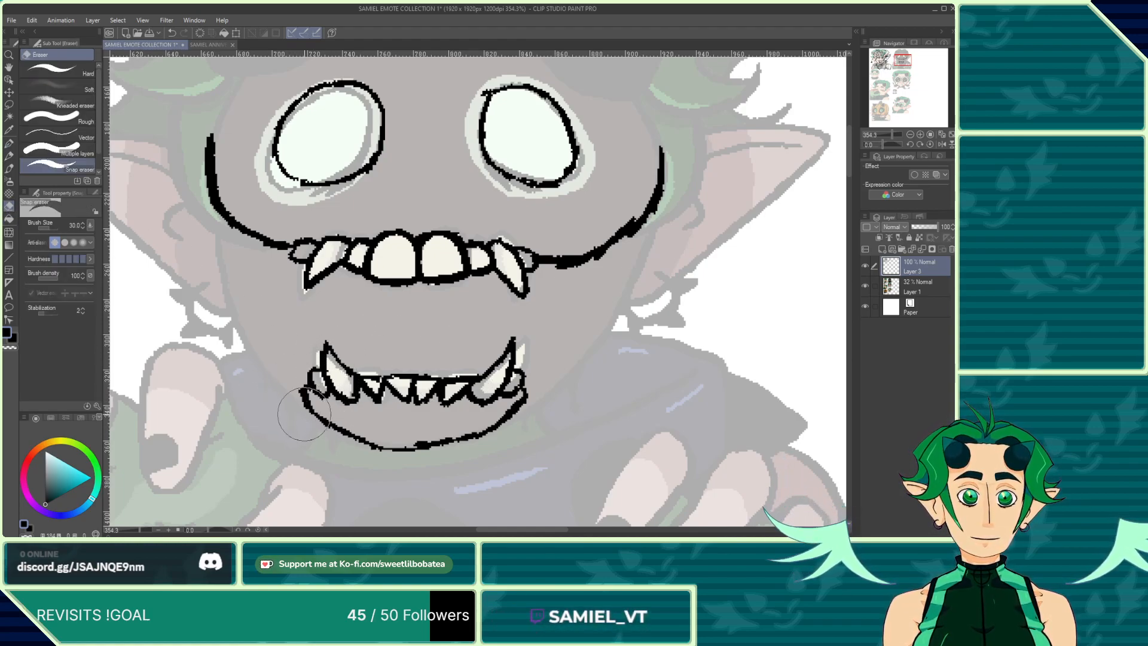
key("p")
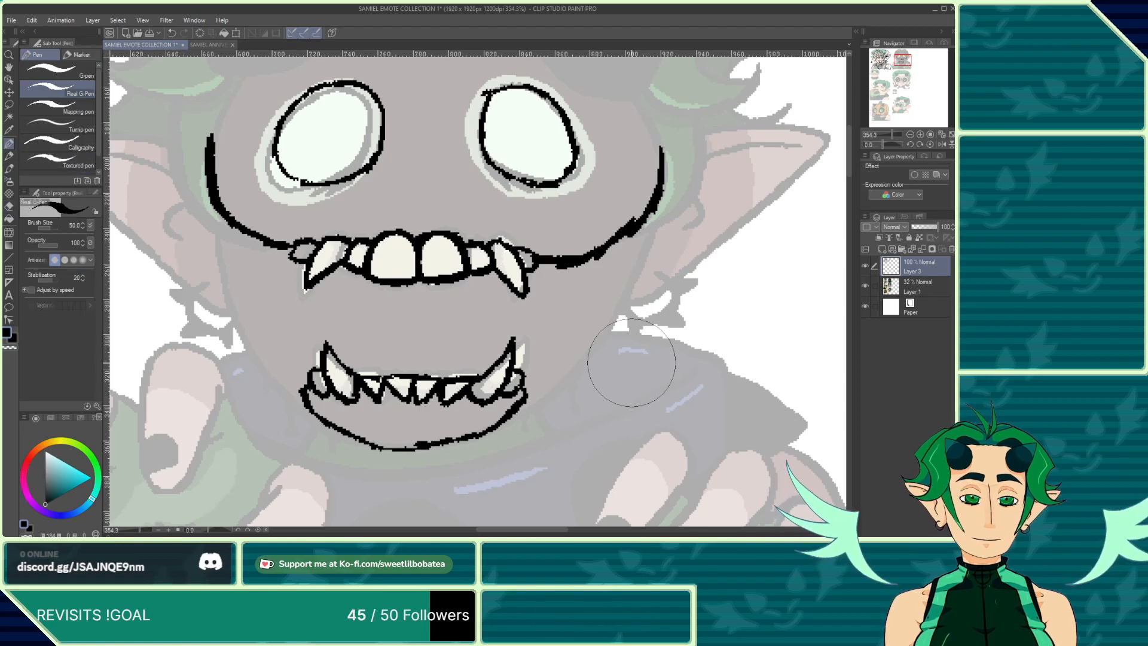
Step: Sketch large curved pincer shapes on both sides of the second emote's face
left_click_drag(628, 236, 690, 285)
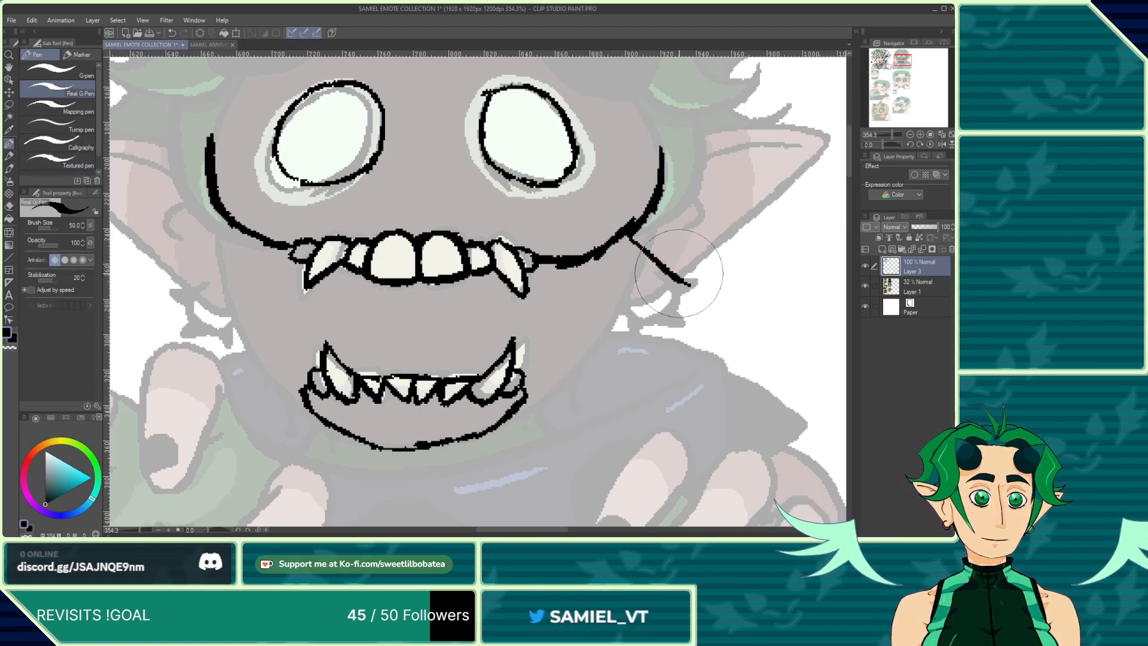
scroll(679, 273, "down", 3)
mouse_move(628, 221)
left_mouse_down()
mouse_move(648, 235)
mouse_move(675, 300)
mouse_move(670, 287)
mouse_move(666, 319)
mouse_move(668, 297)
mouse_move(615, 374)
mouse_move(490, 414)
mouse_move(555, 358)
mouse_move(602, 290)
mouse_move(611, 207)
mouse_move(658, 266)
left_mouse_up()
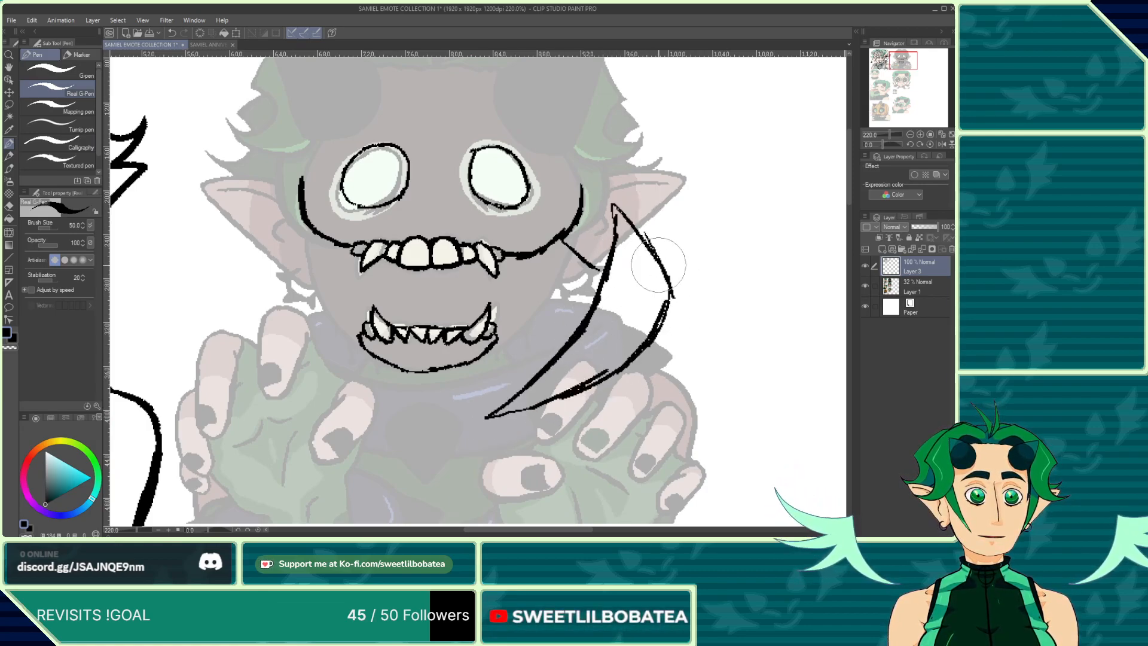
mouse_move(265, 227)
left_mouse_down()
mouse_move(247, 283)
mouse_move(243, 273)
mouse_move(248, 342)
mouse_move(291, 395)
mouse_move(362, 437)
mouse_move(313, 371)
mouse_move(277, 215)
mouse_move(260, 260)
left_mouse_up()
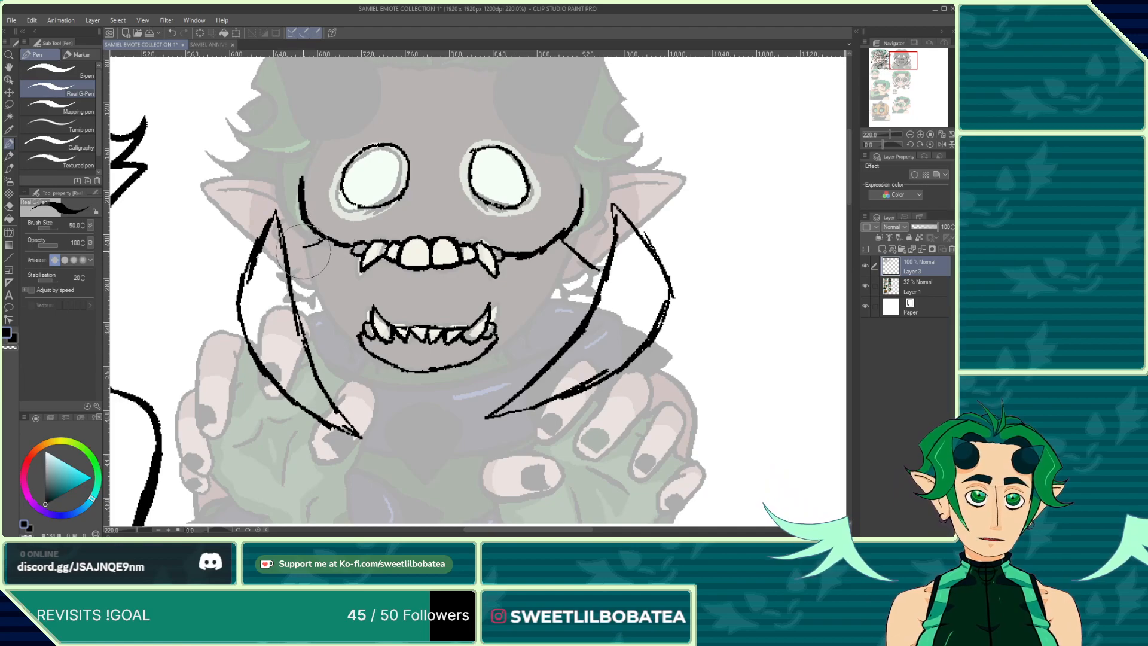
mouse_move(303, 256)
left_mouse_down()
mouse_move(319, 270)
mouse_move(297, 277)
left_mouse_up()
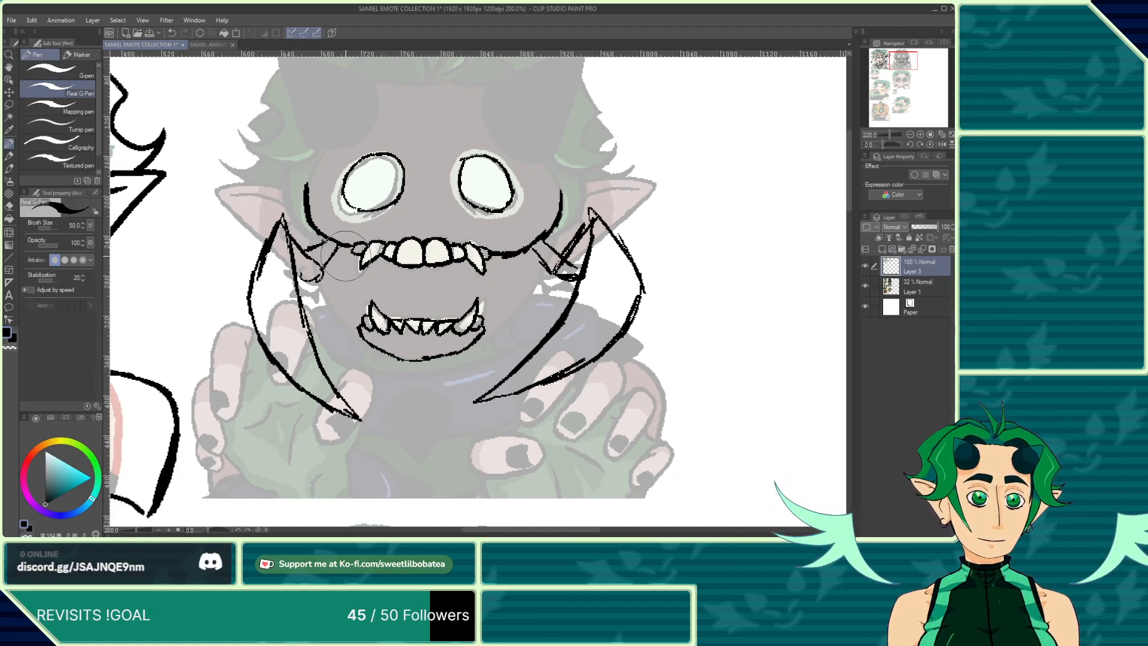
Step: Join the pincers to the jaw and outline a wider open mouth around the lower teeth
scroll(398, 287, "down", 4)
scroll(393, 356, "up", 2)
scroll(365, 305, "up", 2)
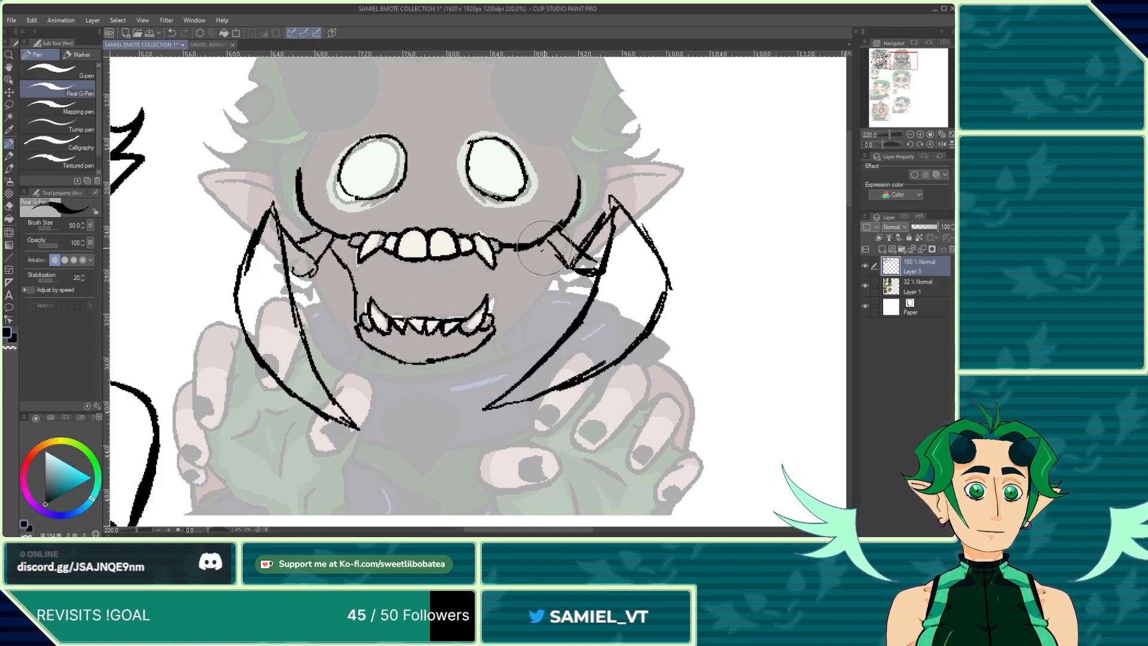
left_click_drag(544, 247, 519, 274)
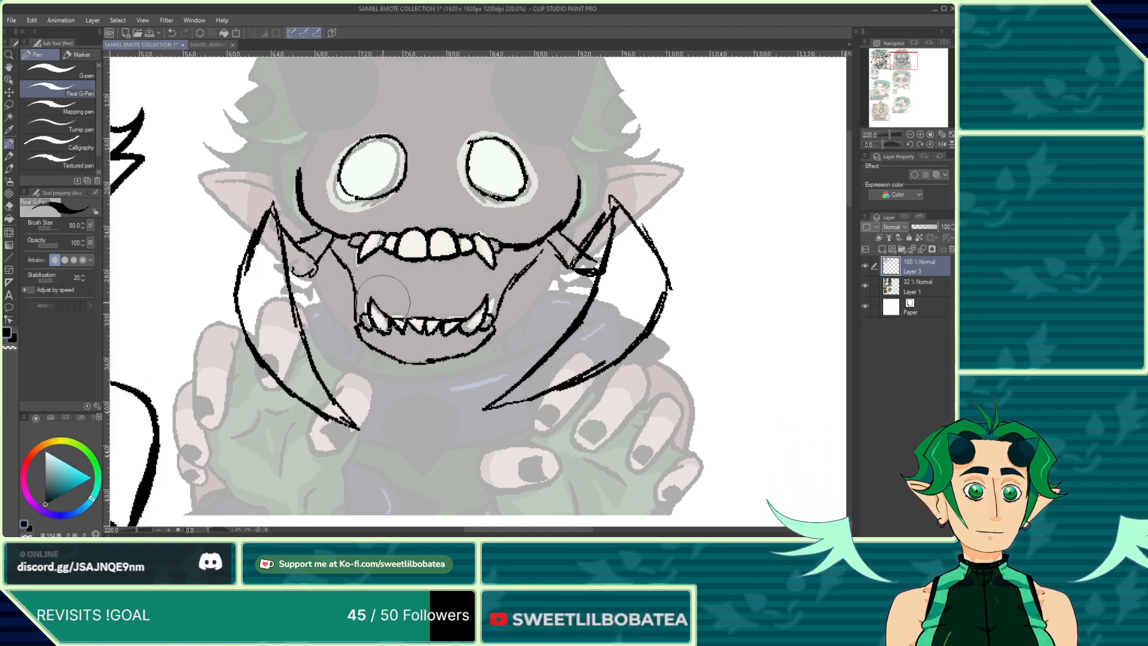
left_click_drag(403, 278, 374, 305)
scroll(371, 437, "down", 5)
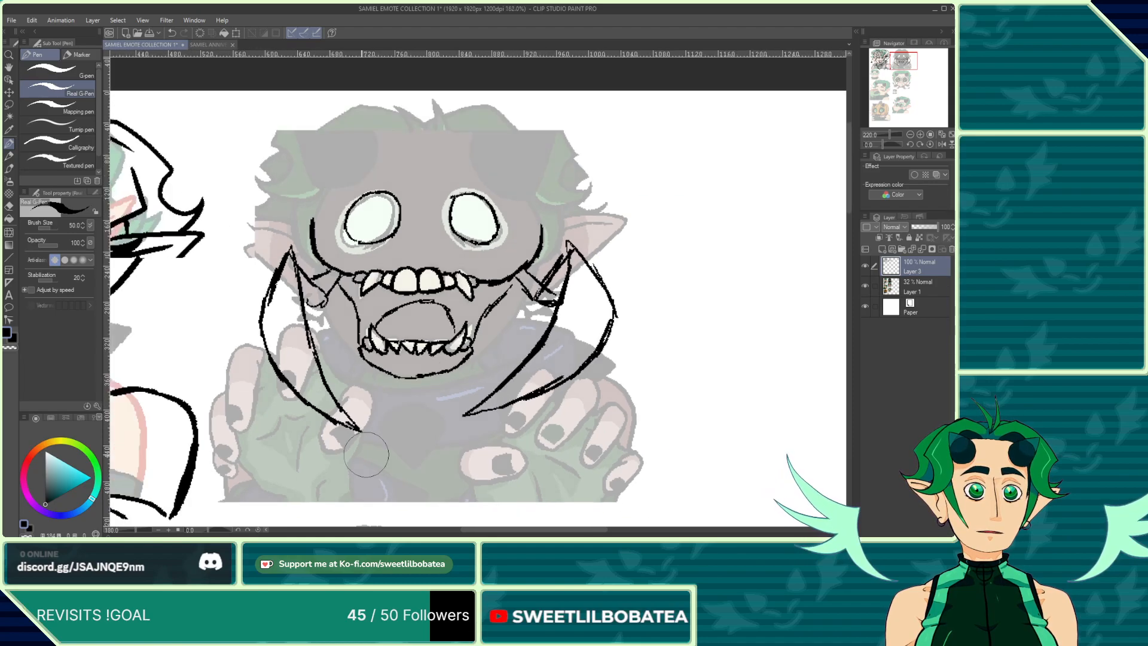
scroll(400, 289, "up", 4)
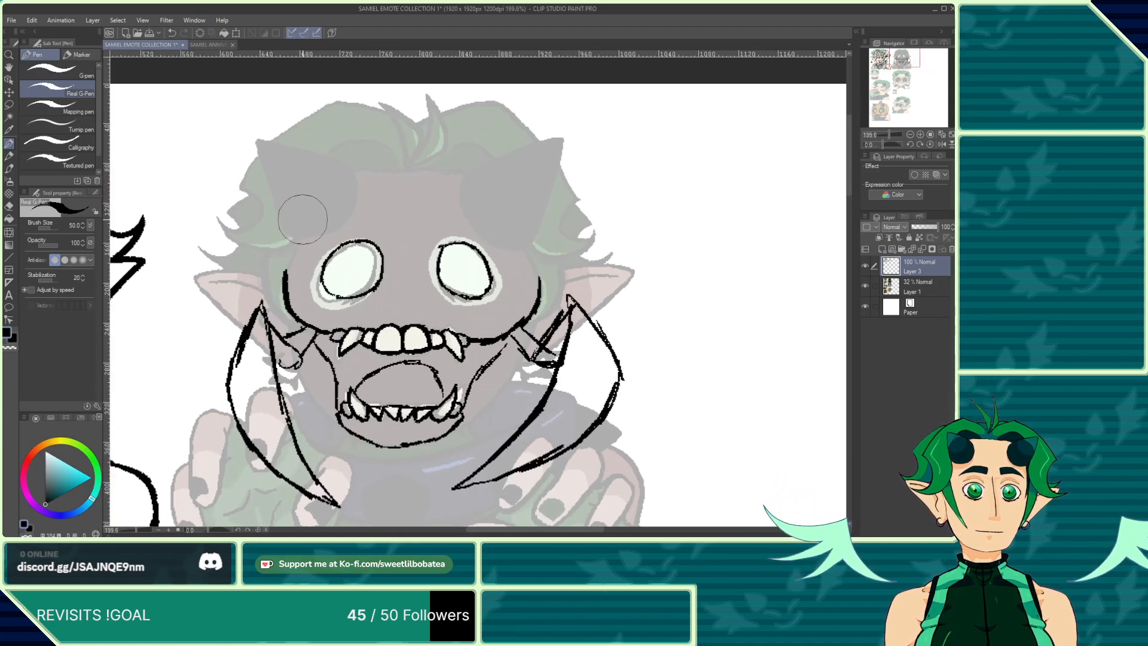
Step: Draw triangular horns with inner circles on top of the second emote's head
mouse_move(329, 212)
left_mouse_down()
mouse_move(357, 185)
mouse_move(339, 160)
left_mouse_up()
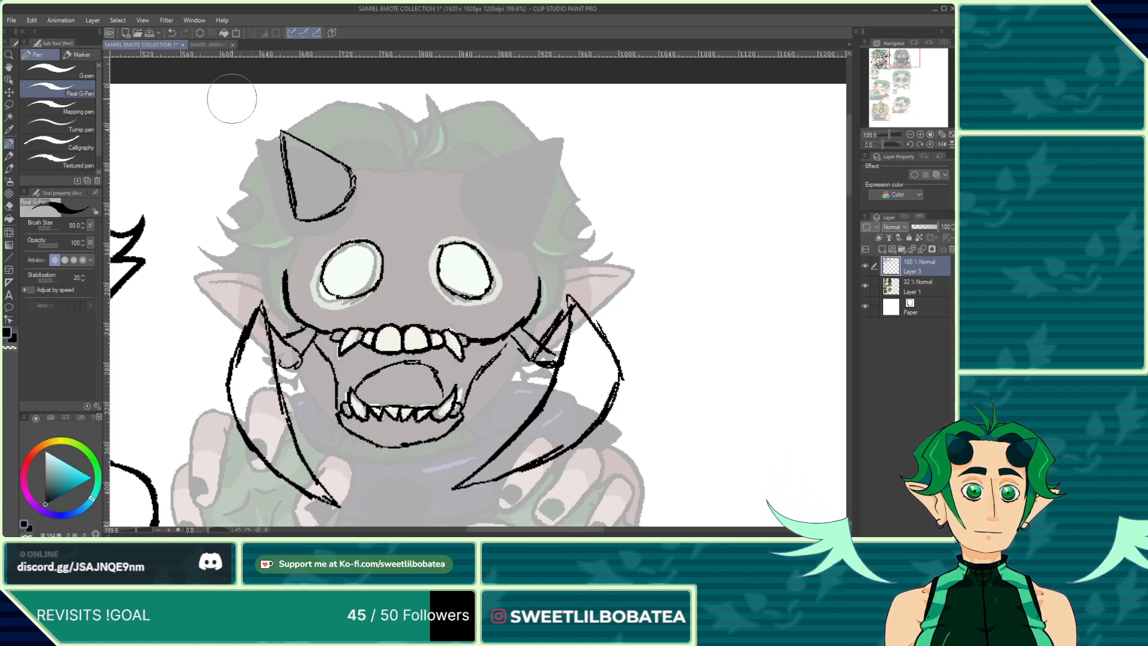
left_click(171, 34)
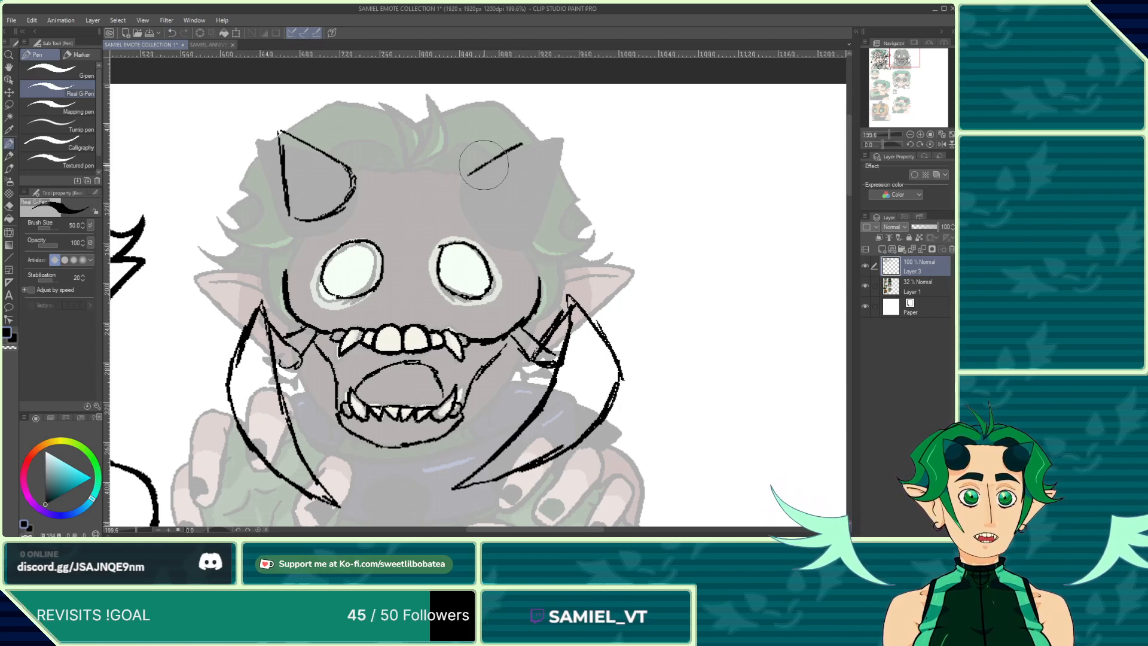
mouse_move(543, 143)
left_mouse_down()
mouse_move(529, 213)
mouse_move(504, 204)
mouse_move(493, 224)
mouse_move(516, 225)
mouse_move(490, 226)
mouse_move(470, 205)
left_mouse_up()
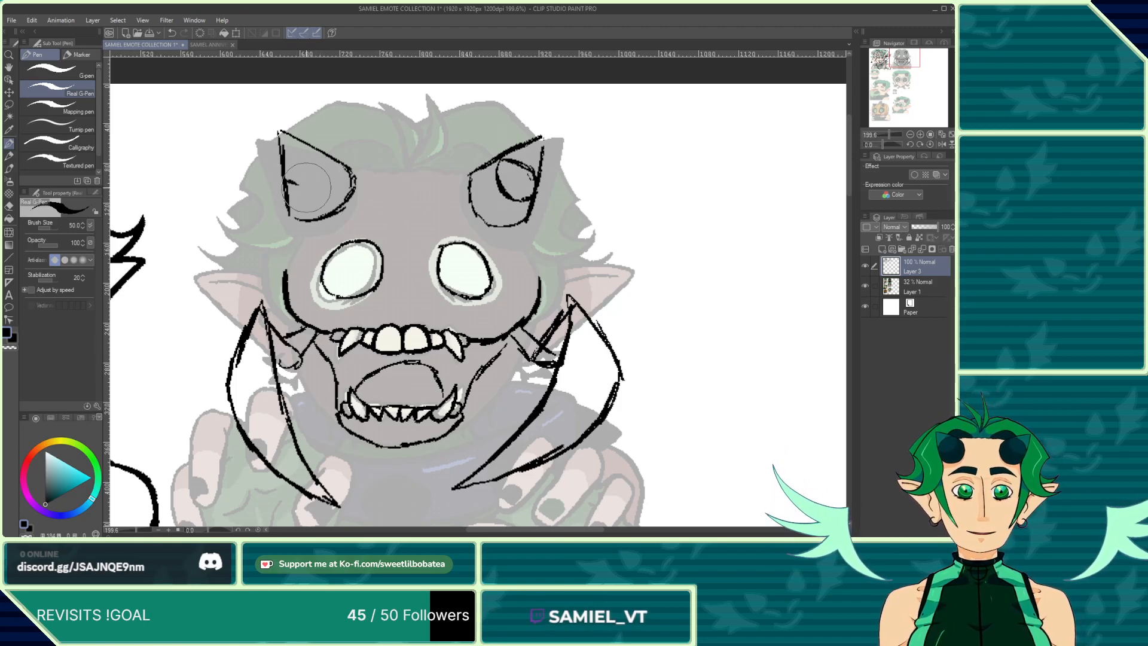
mouse_move(316, 187)
left_mouse_down()
mouse_move(323, 157)
mouse_move(282, 178)
mouse_move(320, 155)
left_mouse_up()
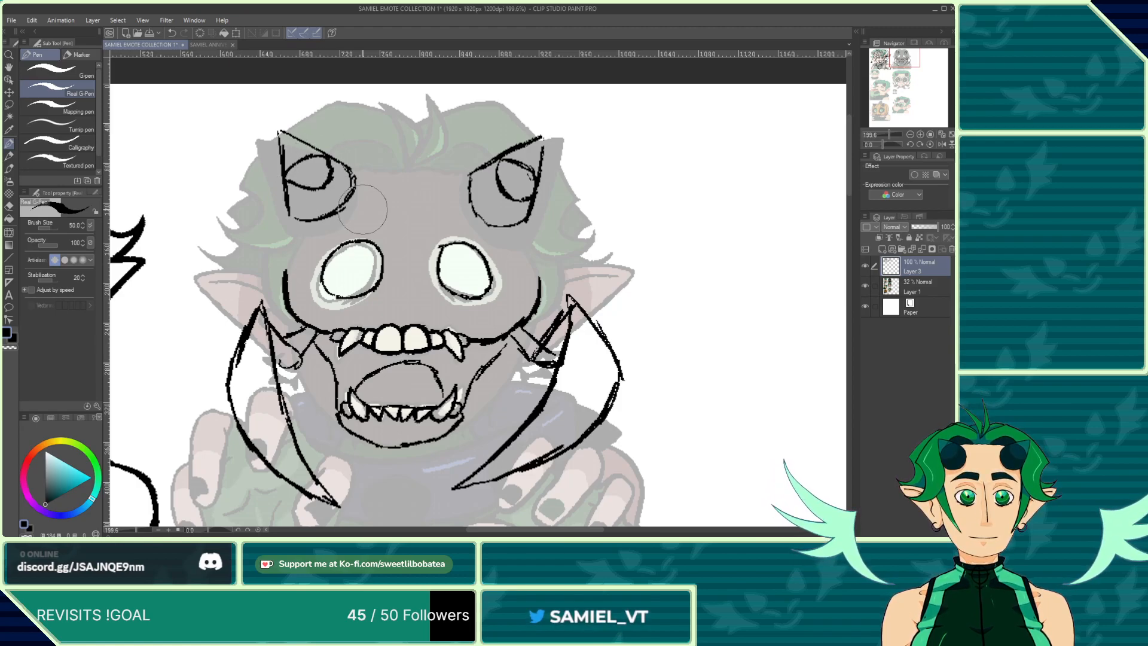
scroll(363, 209, "down", 3)
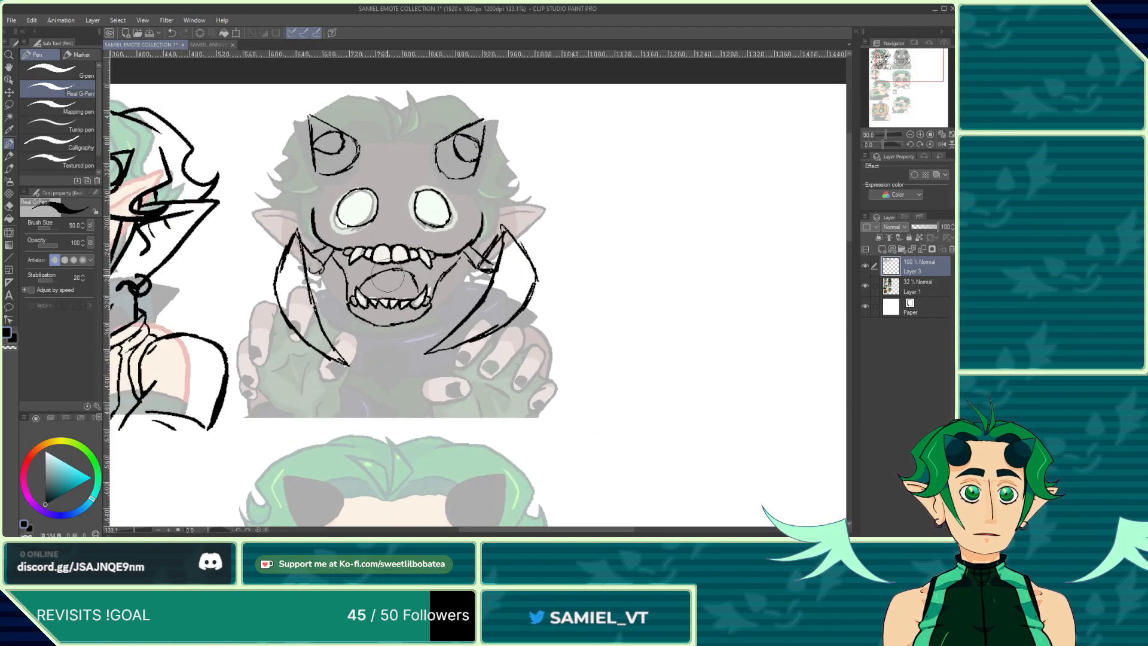
Step: Zoom out to review the second emote's new inking against the whole sheet
scroll(387, 278, "down", 2)
scroll(392, 299, "up", 2)
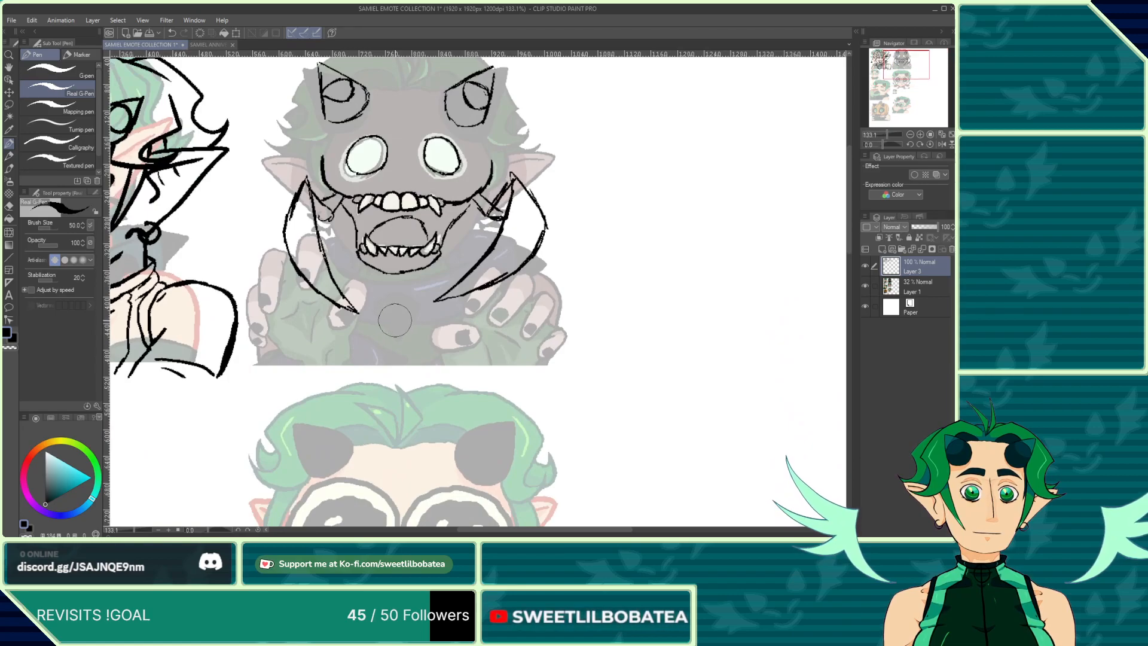
scroll(394, 320, "down", 4)
scroll(375, 321, "up", 2)
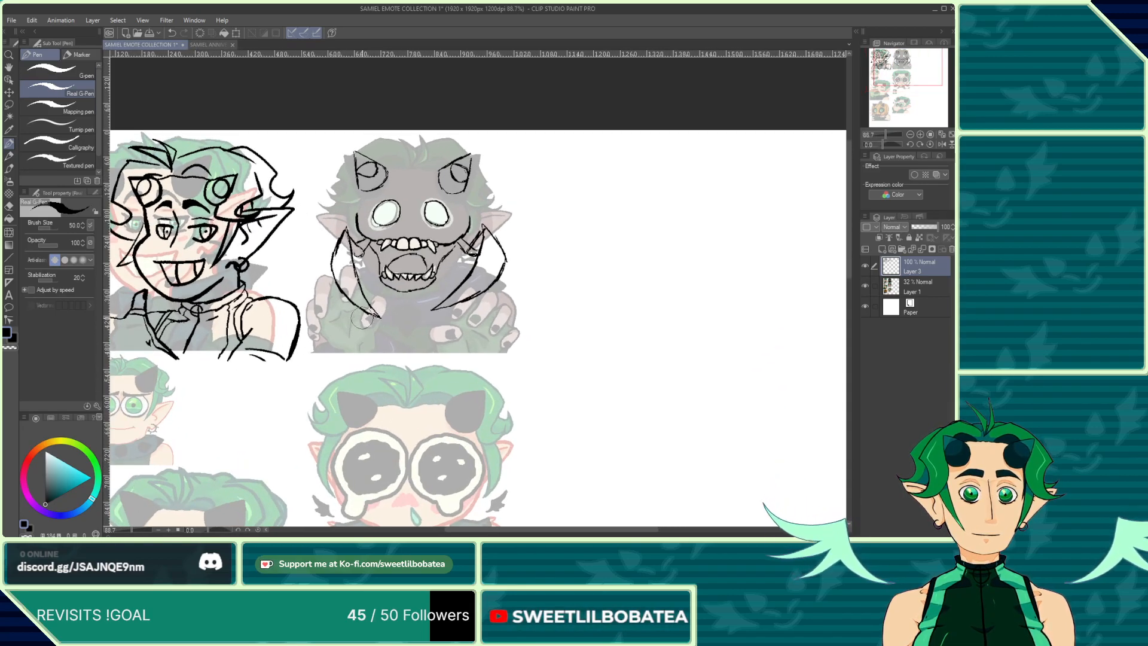
scroll(361, 318, "up", 1)
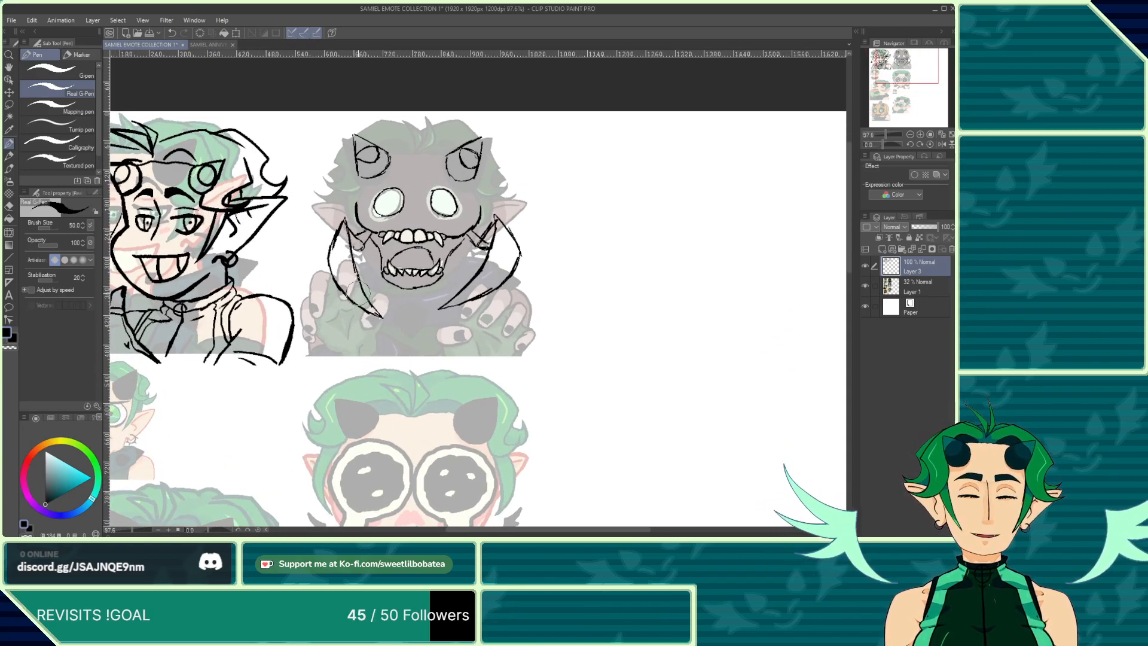
scroll(355, 292, "down", 4)
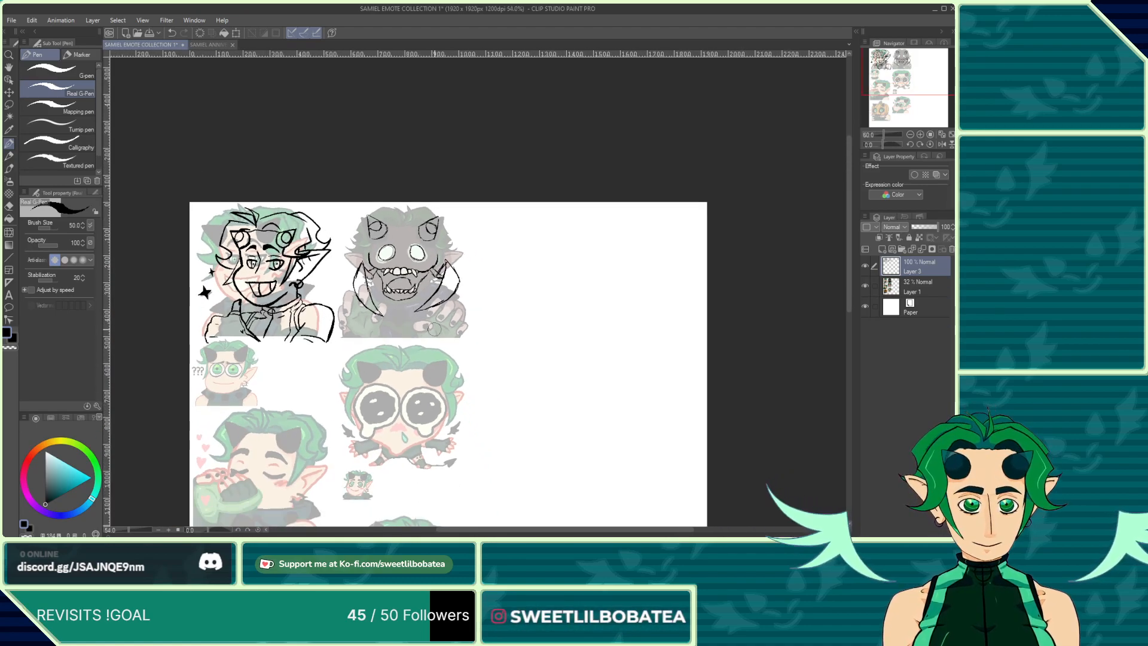
scroll(268, 345, "up", 4)
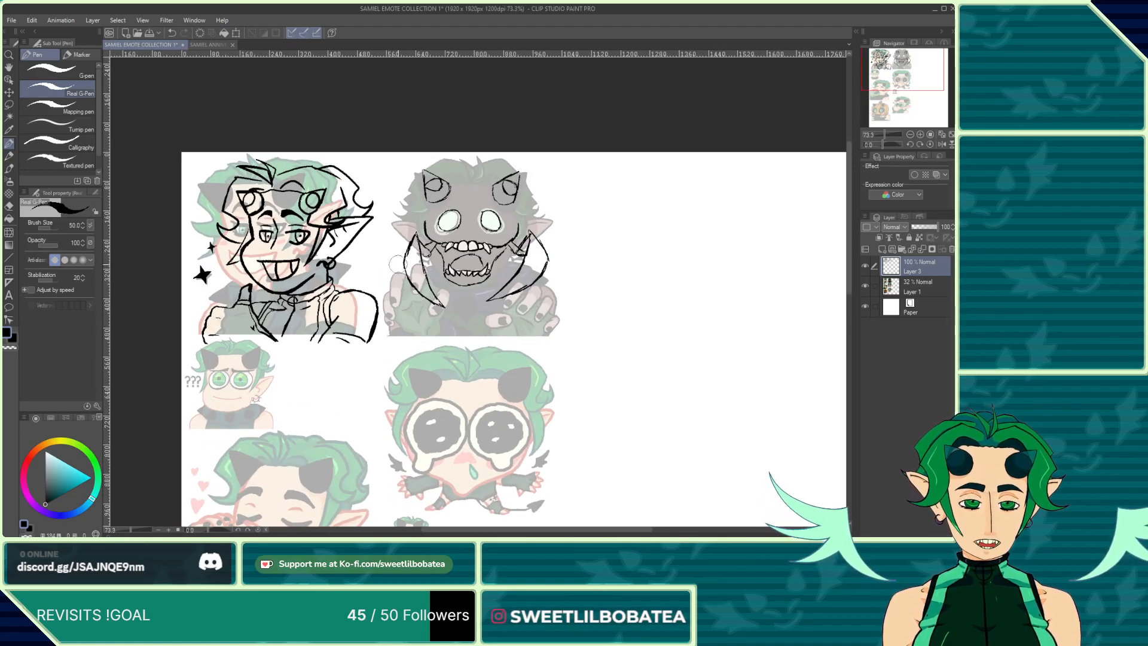
scroll(430, 269, "up", 3)
scroll(464, 275, "down", 2)
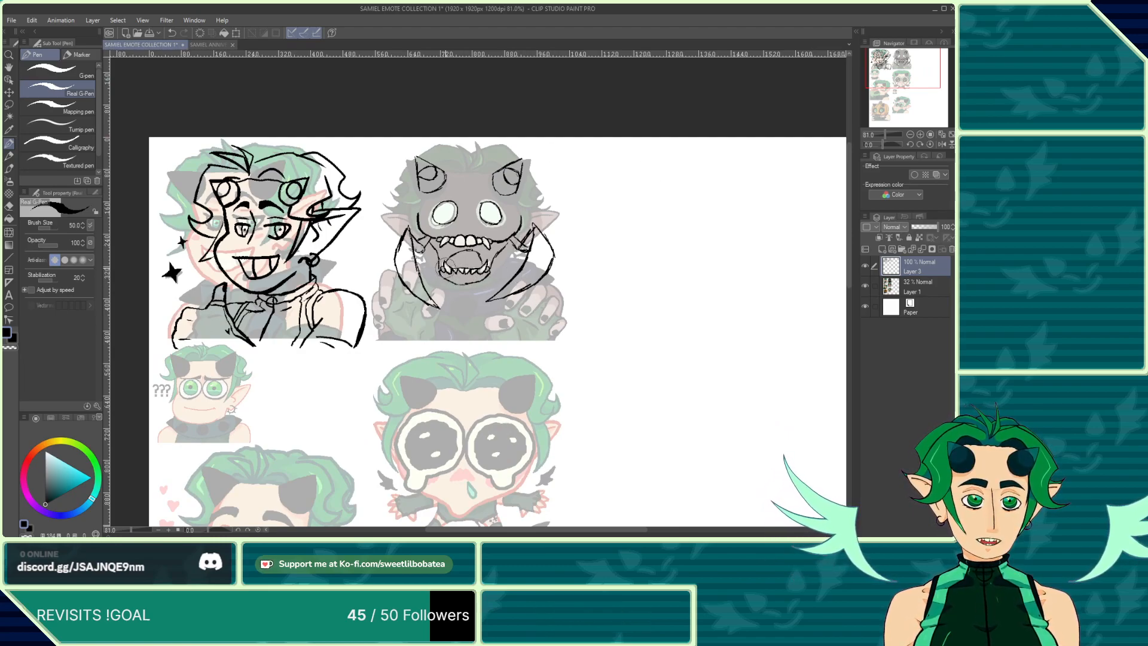
scroll(461, 275, "up", 6)
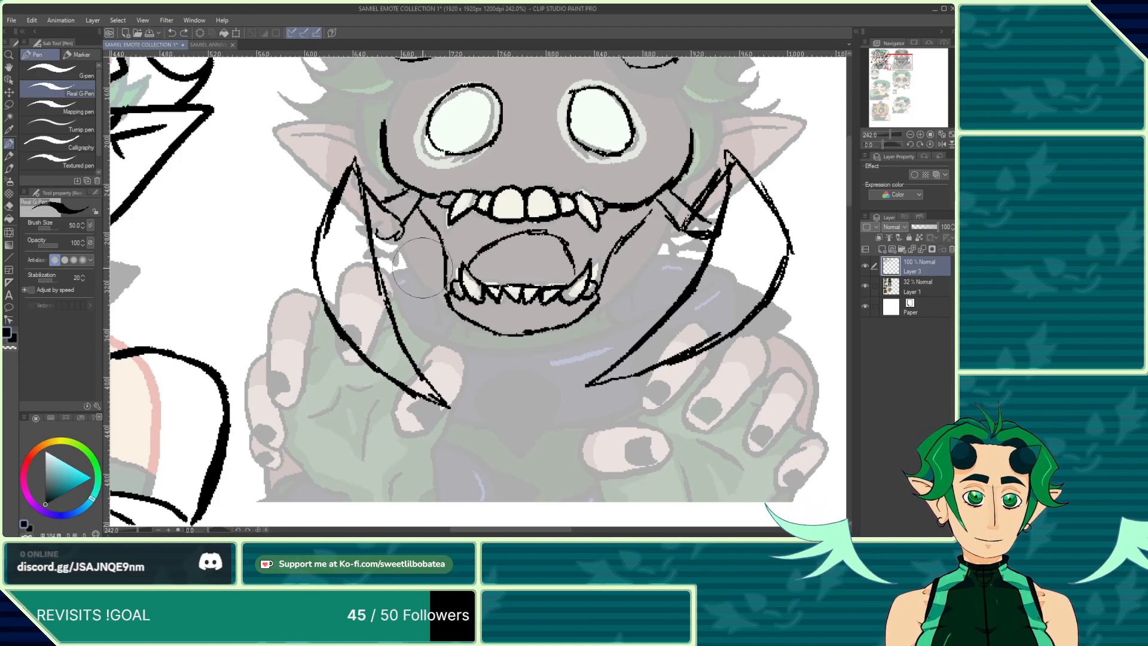
Step: Add a stroke beside the open mouth and a small spike at the right pincer's joint
left_click_drag(433, 307, 440, 257)
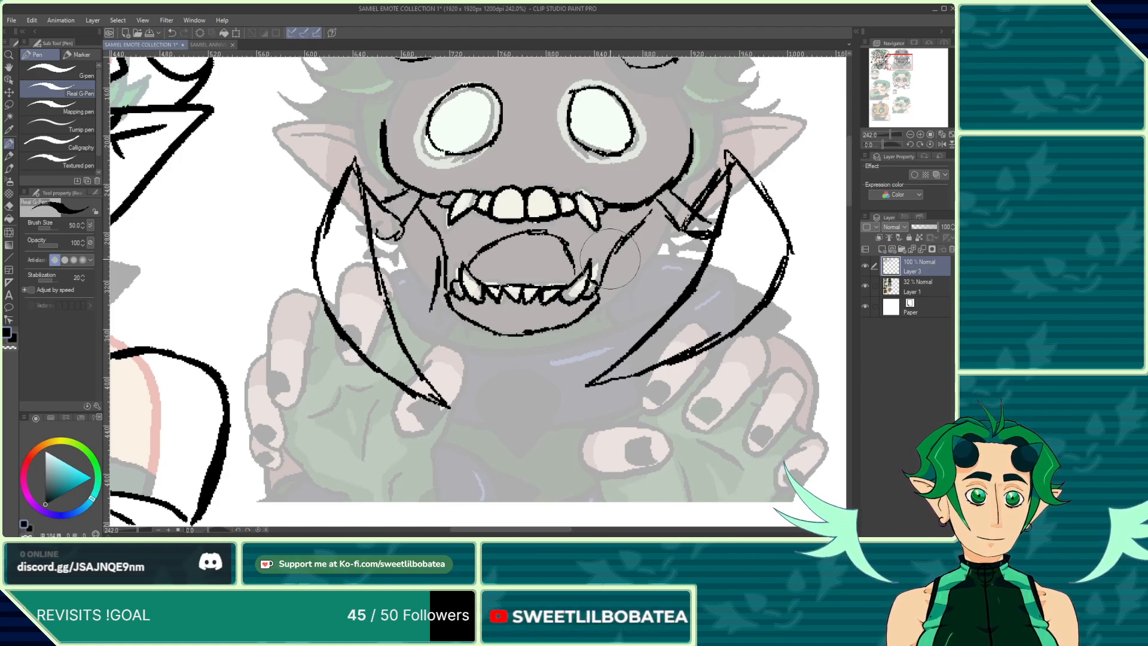
scroll(614, 311, "down", 3)
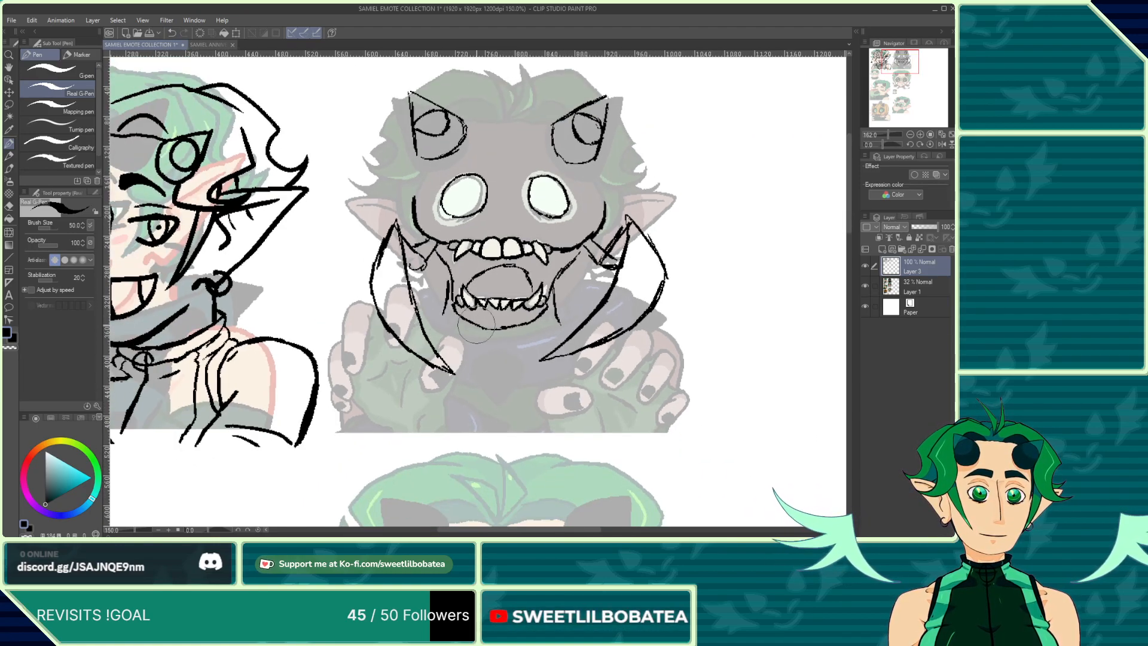
scroll(620, 203, "up", 3)
scroll(620, 203, "down", 3)
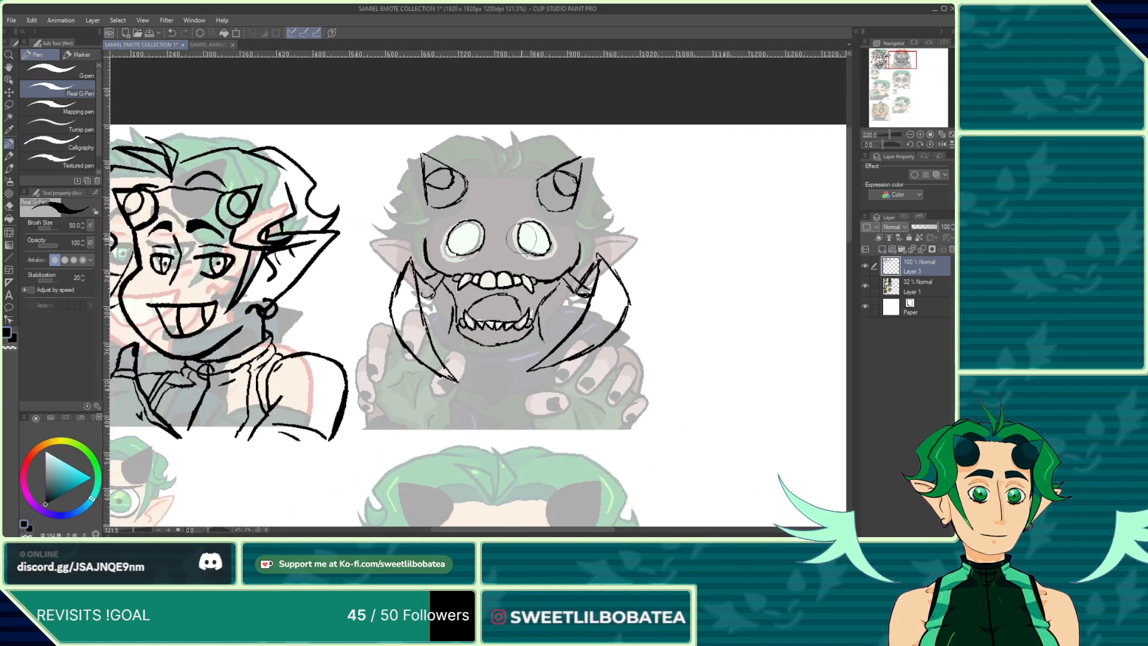
scroll(575, 248, "up", 3)
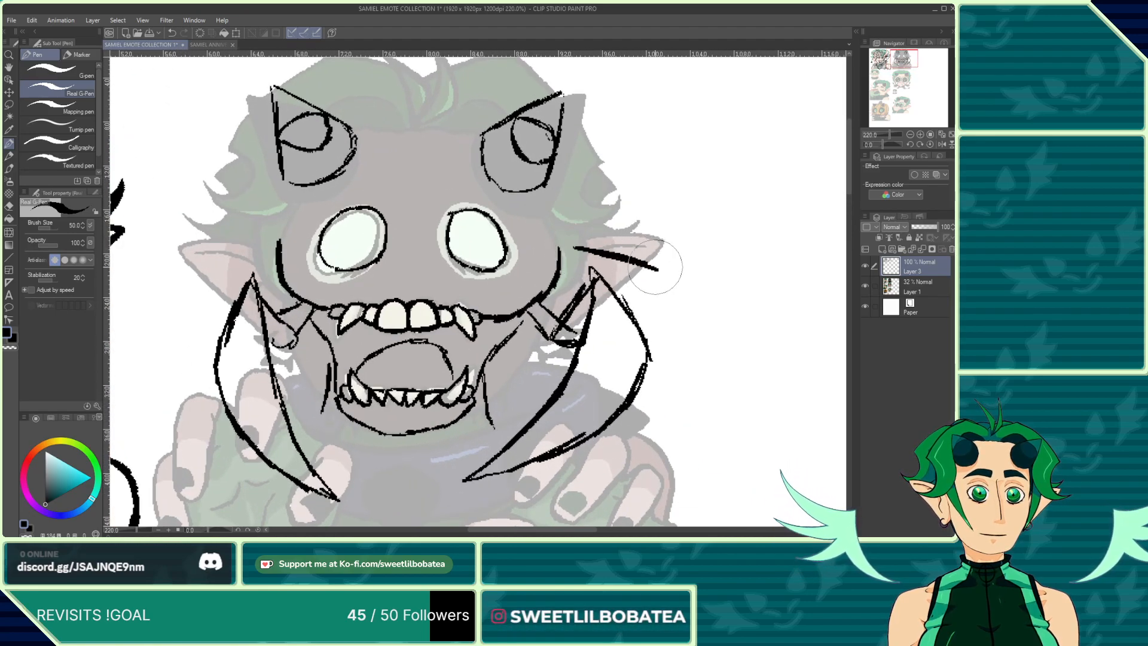
left_click_drag(579, 270, 563, 291)
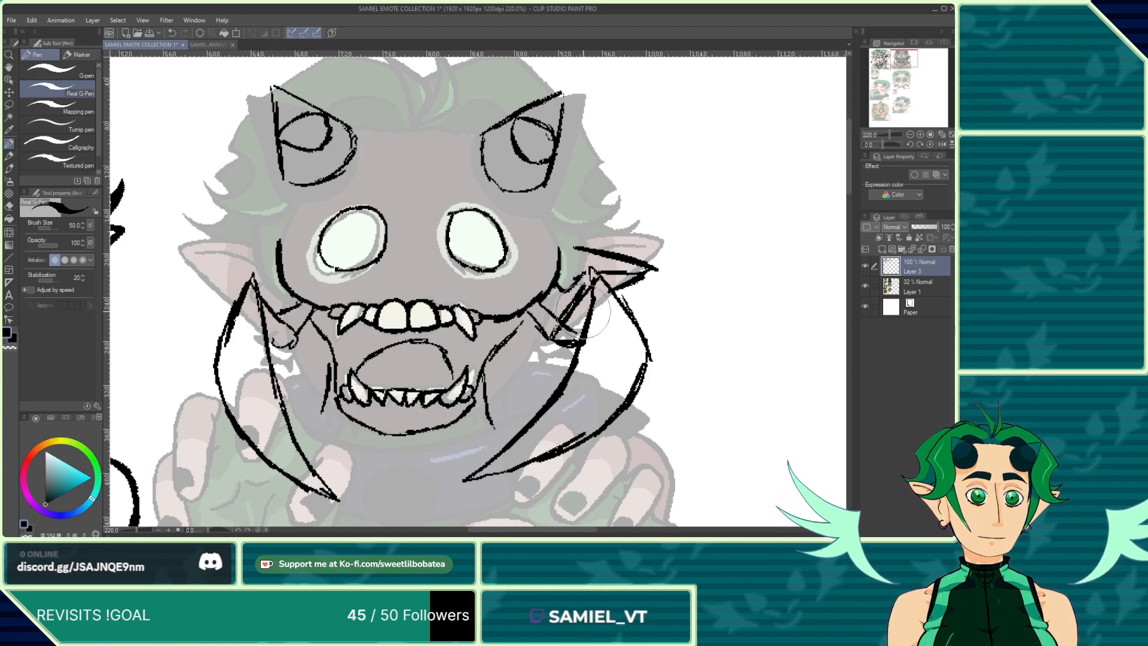
Step: Add a stroke at the left cheek and draw a spiky hair tuft at the top centre of the second emote's head
mouse_move(251, 261)
left_mouse_down()
mouse_move(196, 274)
mouse_move(256, 271)
mouse_move(277, 289)
mouse_move(248, 278)
mouse_move(226, 292)
mouse_move(201, 277)
mouse_move(248, 293)
left_mouse_up()
scroll(436, 321, "down", 3)
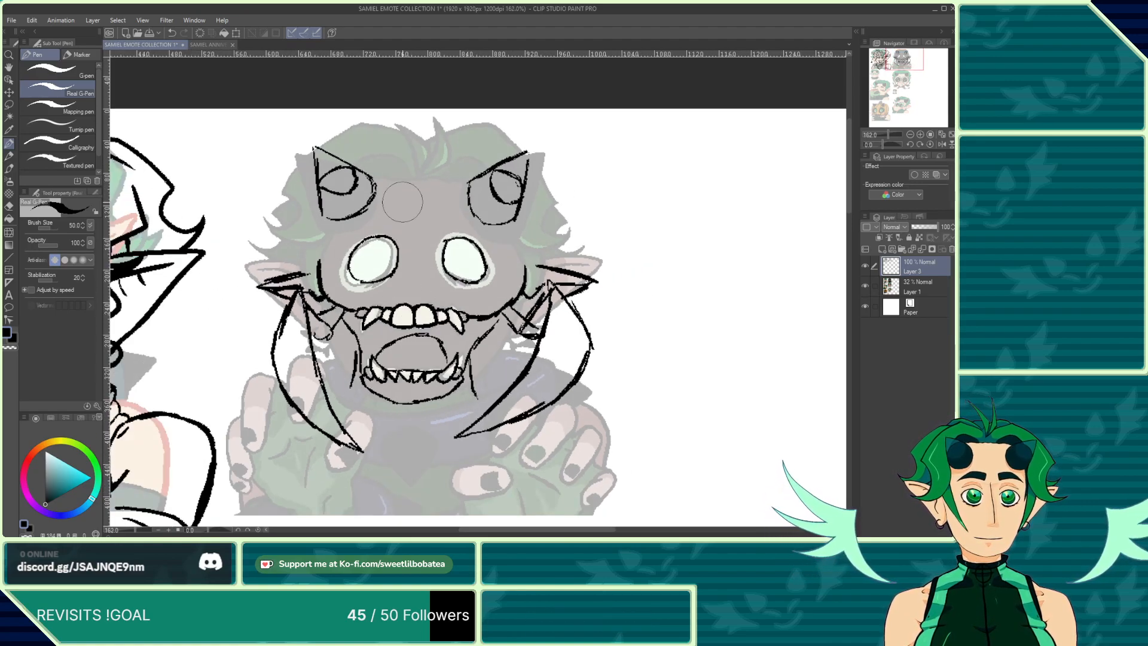
scroll(408, 186, "up", 2)
mouse_move(424, 174)
left_mouse_down()
mouse_move(376, 119)
mouse_move(416, 130)
mouse_move(422, 165)
left_mouse_up()
left_click_drag(424, 172, 420, 106)
mouse_move(421, 106)
left_mouse_down()
mouse_move(435, 159)
mouse_move(425, 177)
left_mouse_up()
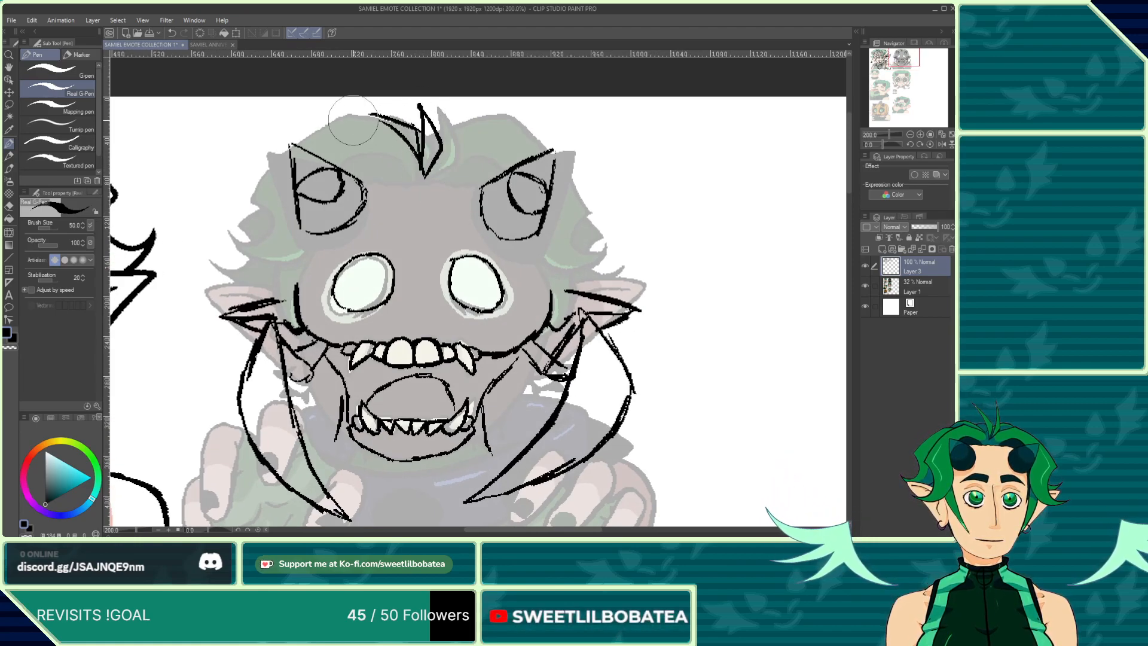
Step: Consult the reference sheet, then draw brow lines and curly hair strands framing the second emote's head
left_click(203, 44)
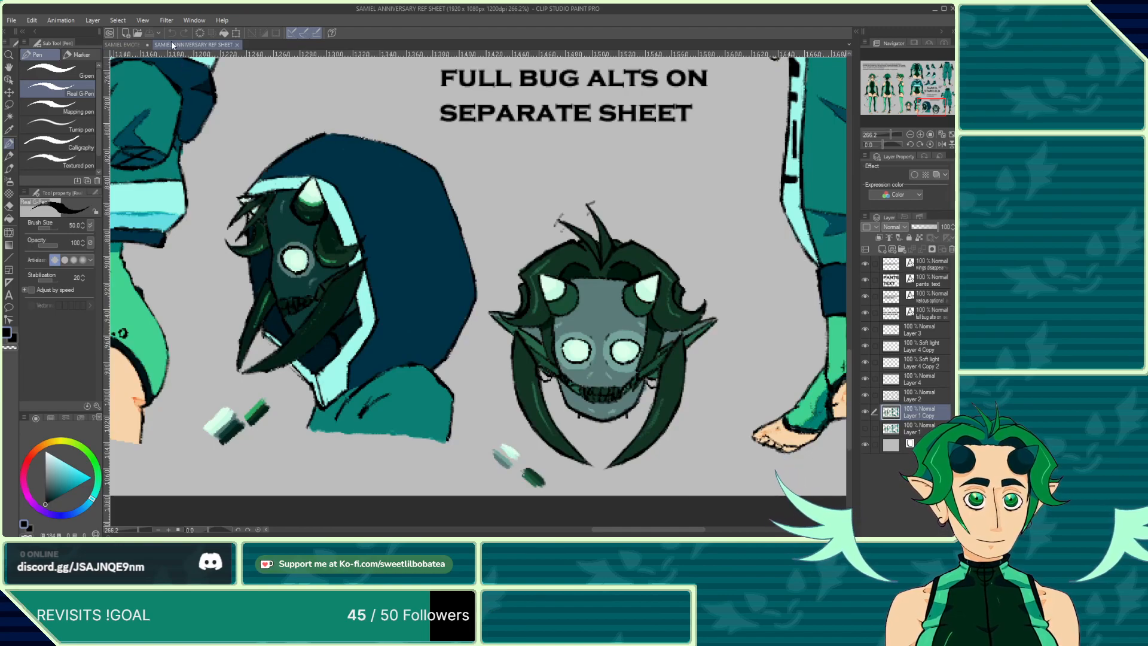
left_click(133, 45)
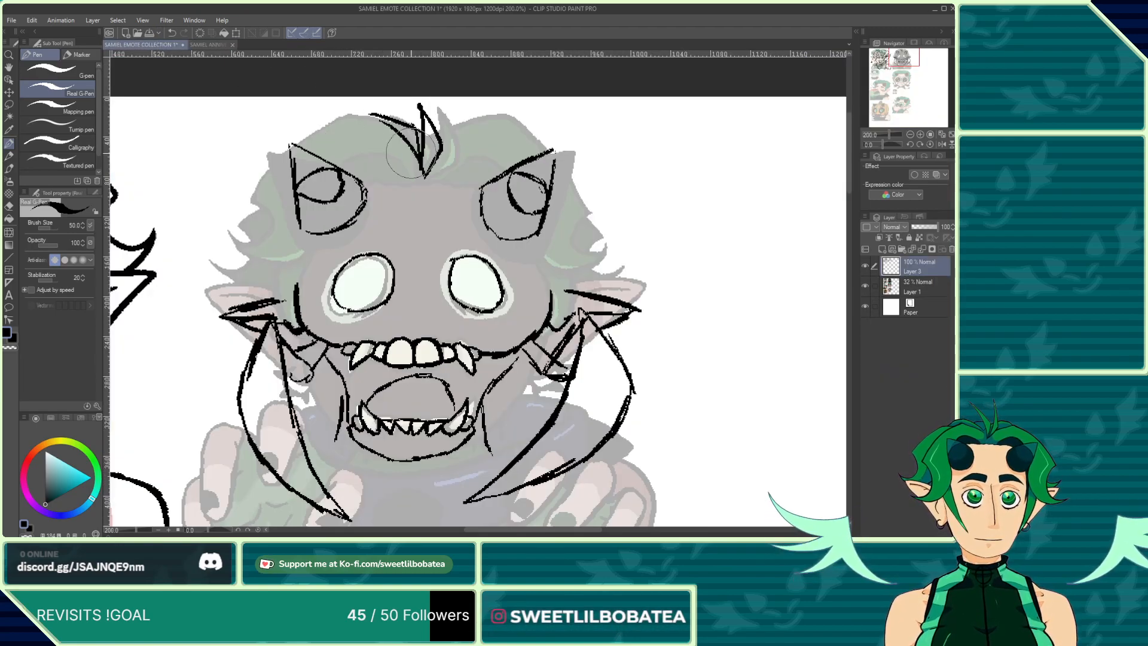
left_click_drag(409, 162, 339, 159)
left_click_drag(446, 163, 507, 159)
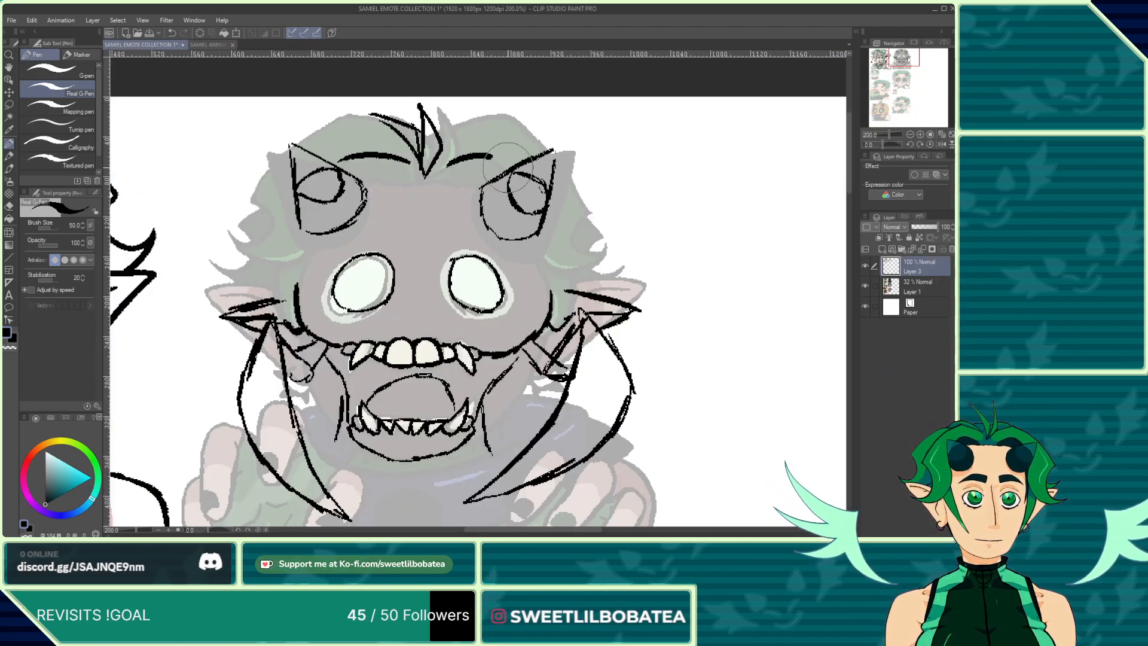
mouse_move(540, 235)
left_mouse_down()
mouse_move(563, 267)
mouse_move(608, 226)
mouse_move(580, 213)
mouse_move(605, 180)
mouse_move(515, 123)
mouse_move(464, 137)
left_mouse_up()
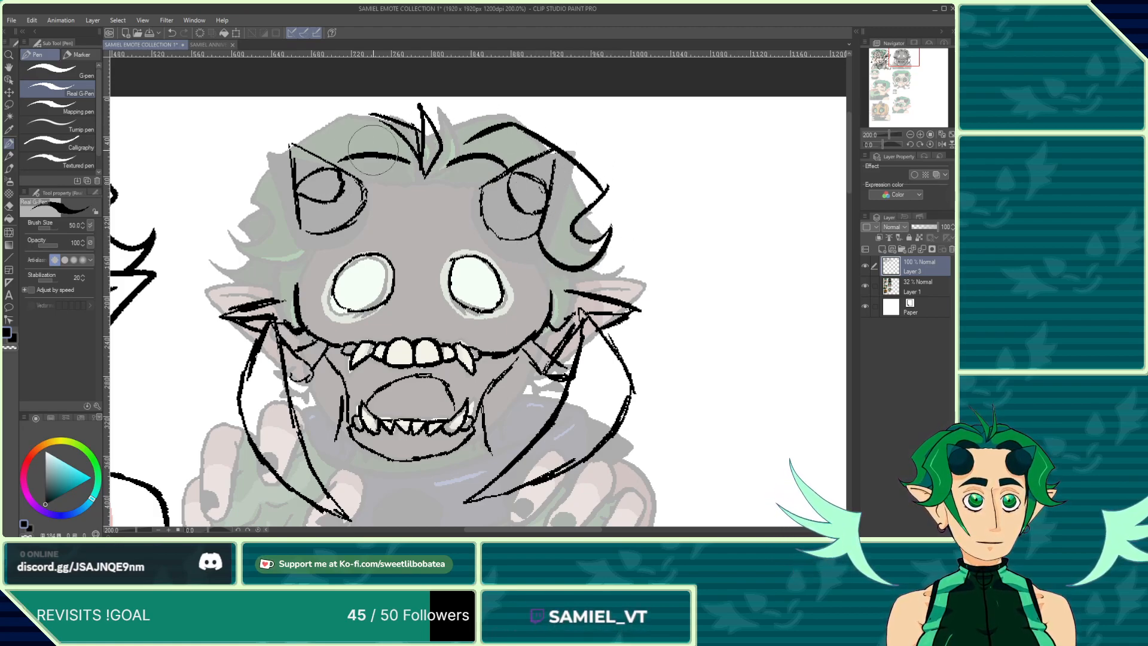
mouse_move(304, 232)
left_mouse_down()
mouse_move(212, 232)
mouse_move(264, 204)
mouse_move(260, 171)
mouse_move(307, 129)
mouse_move(380, 110)
left_mouse_up()
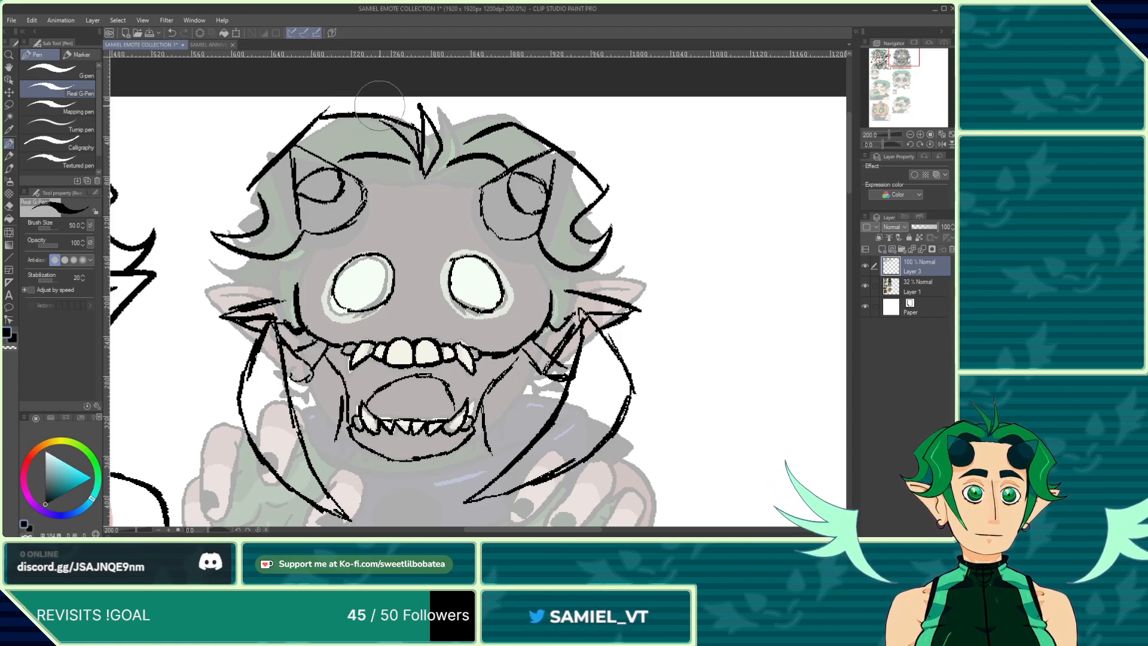
Step: Add short strokes along both cheeks beside the pincers
scroll(385, 175, "down", 2)
scroll(338, 150, "down", 2)
scroll(465, 210, "up", 4)
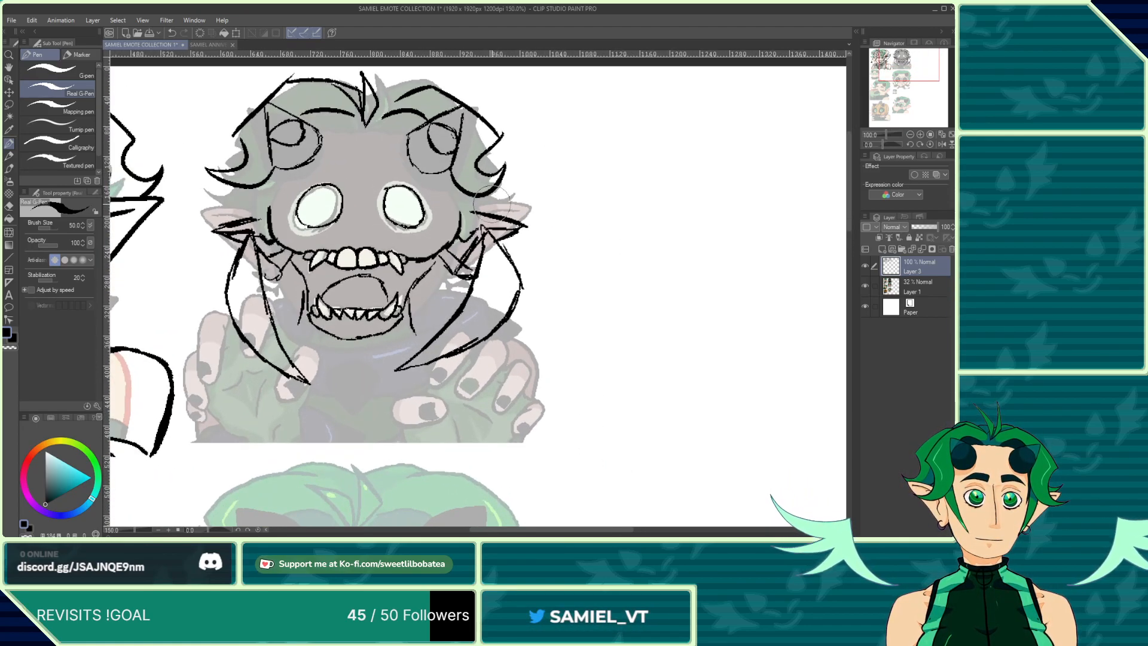
left_click_drag(465, 211, 459, 181)
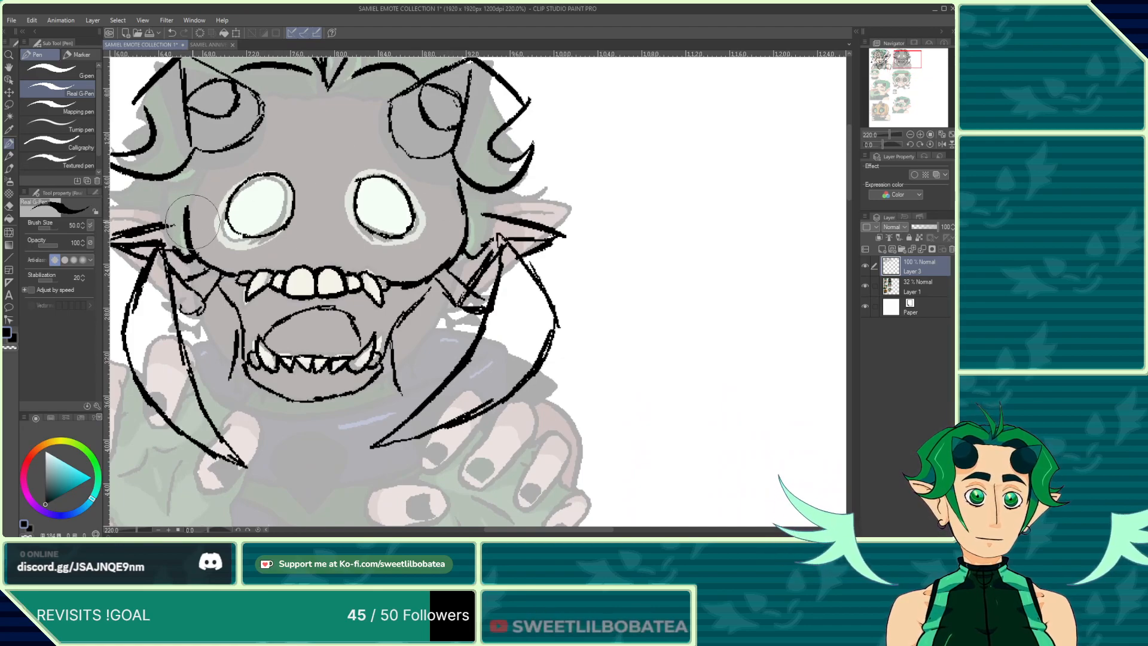
left_click_drag(189, 224, 197, 174)
scroll(463, 227, "down", 3)
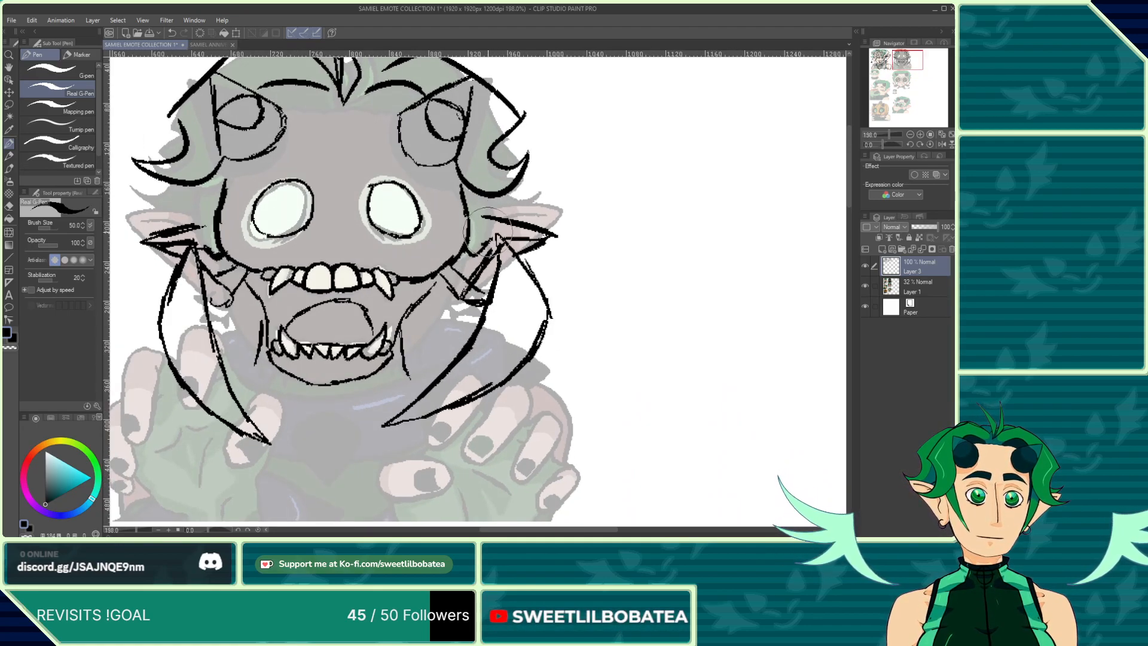
scroll(408, 366, "up", 1)
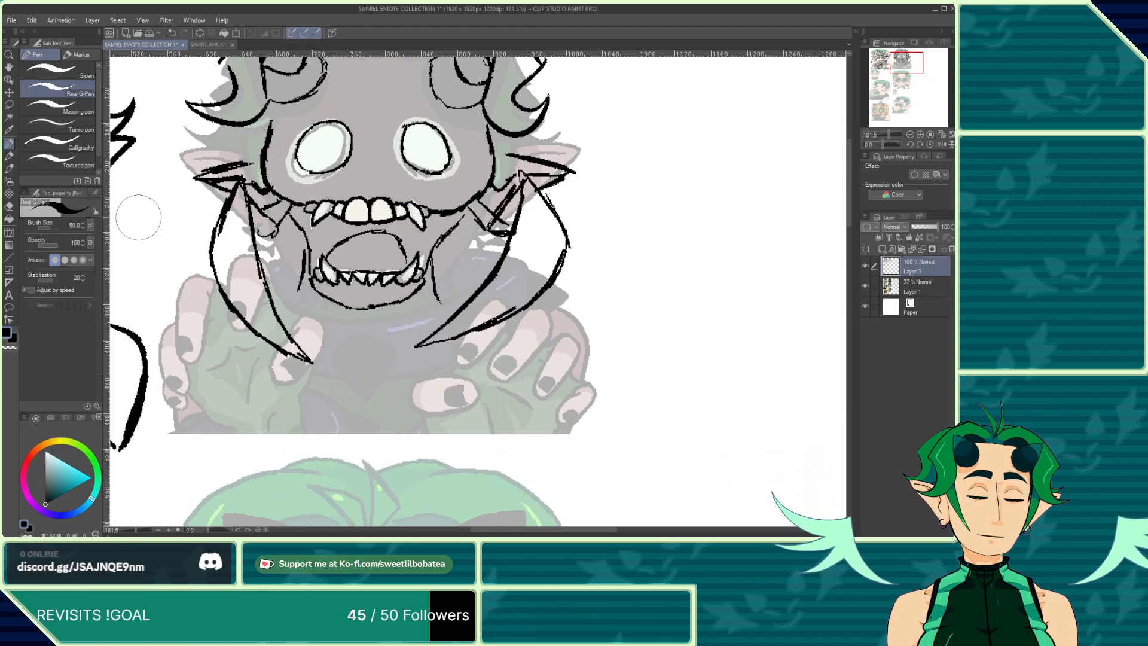
Step: Switch back to the pen and outline both sides of the jaw and the outer edges of the body
left_click(9, 202)
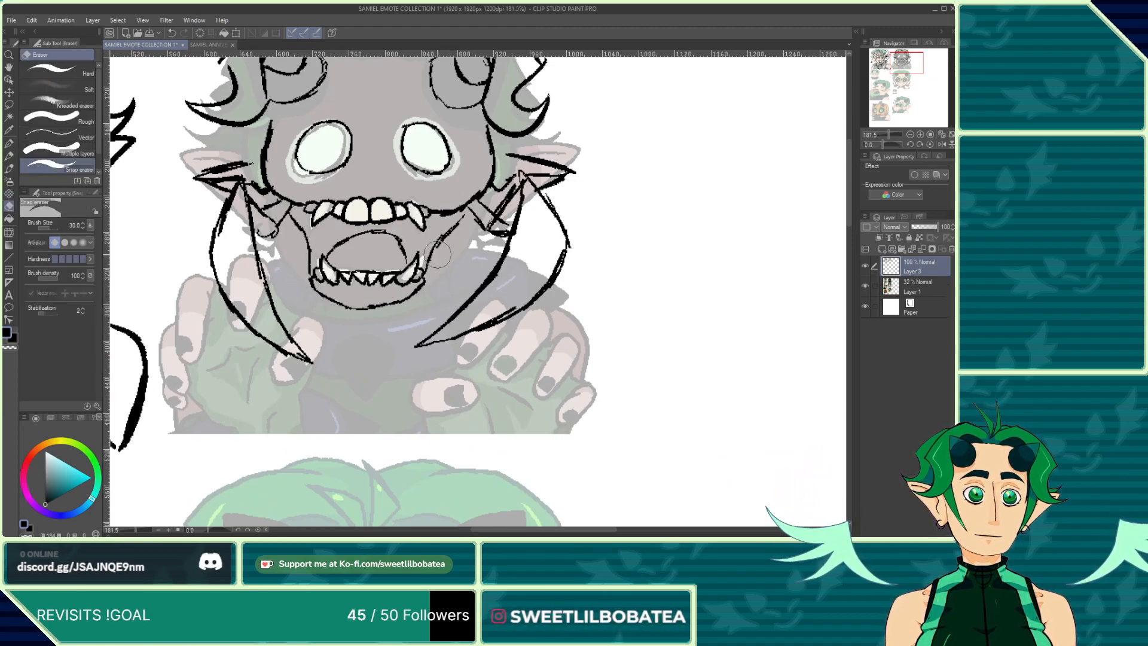
left_click(10, 169)
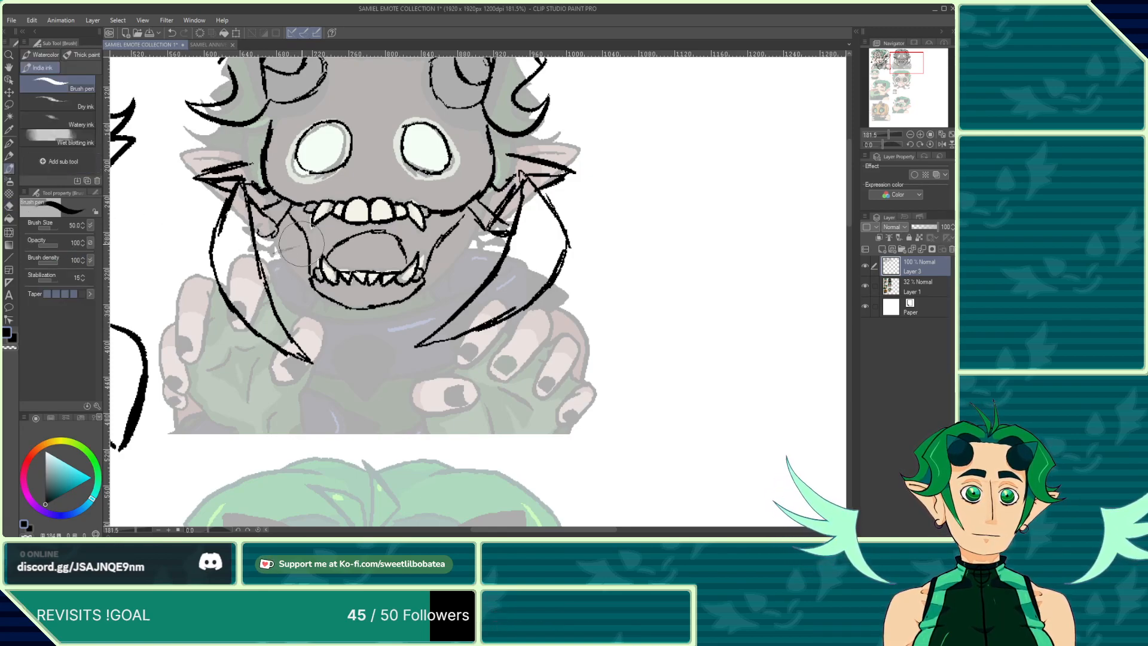
key("p")
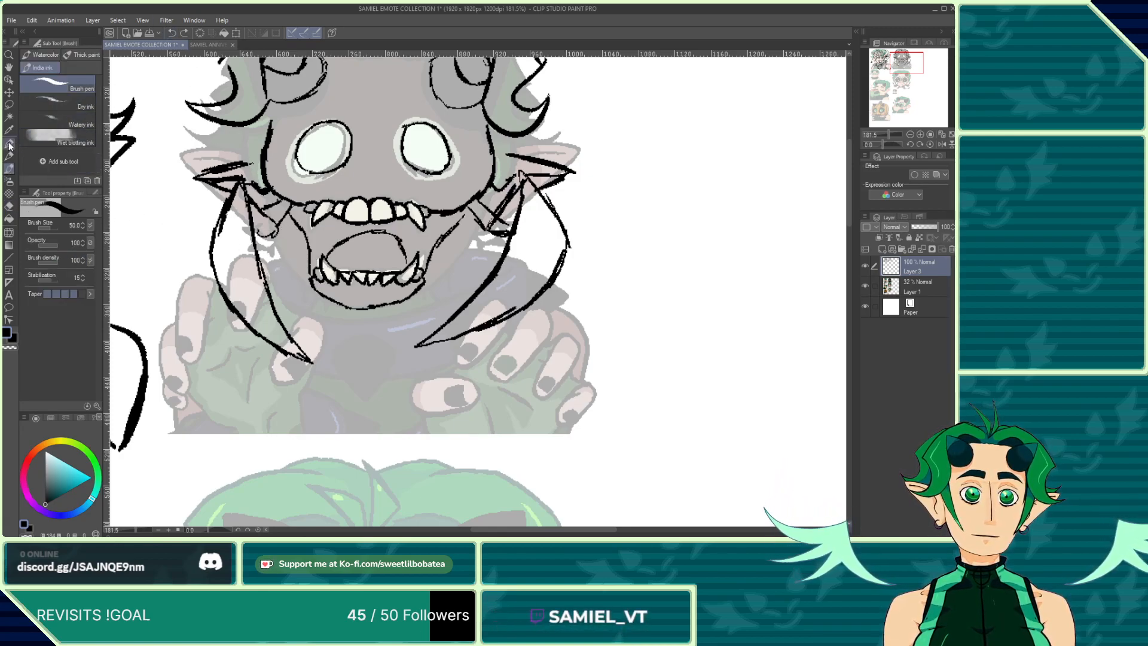
left_click_drag(286, 244, 277, 285)
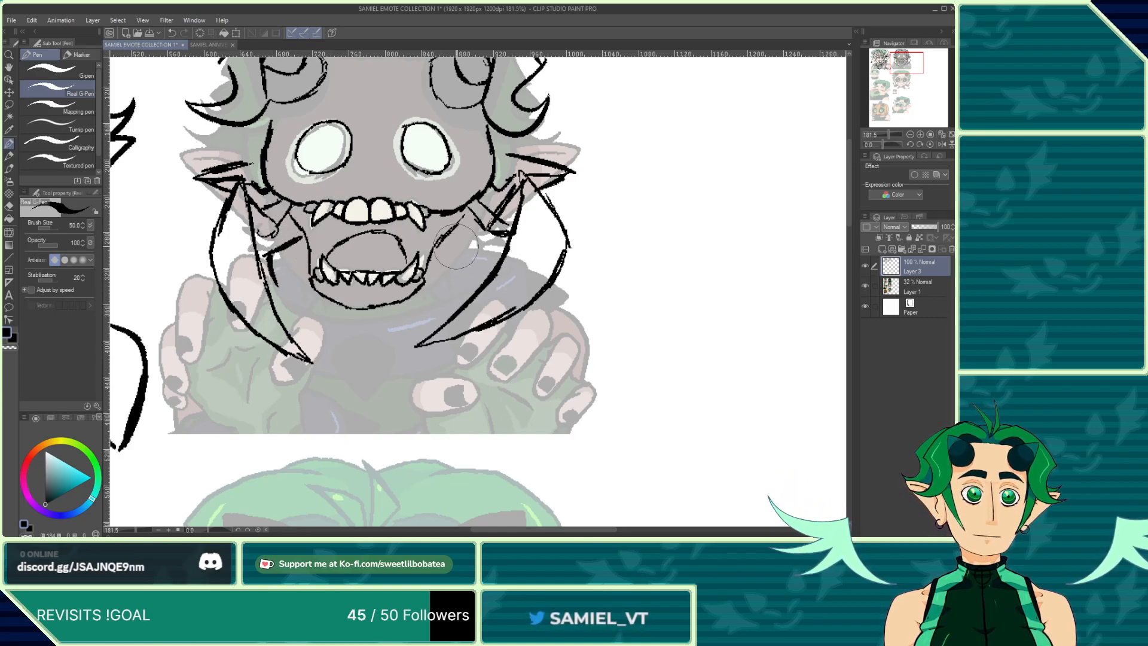
mouse_move(451, 237)
left_mouse_down()
mouse_move(484, 260)
mouse_move(470, 287)
left_mouse_up()
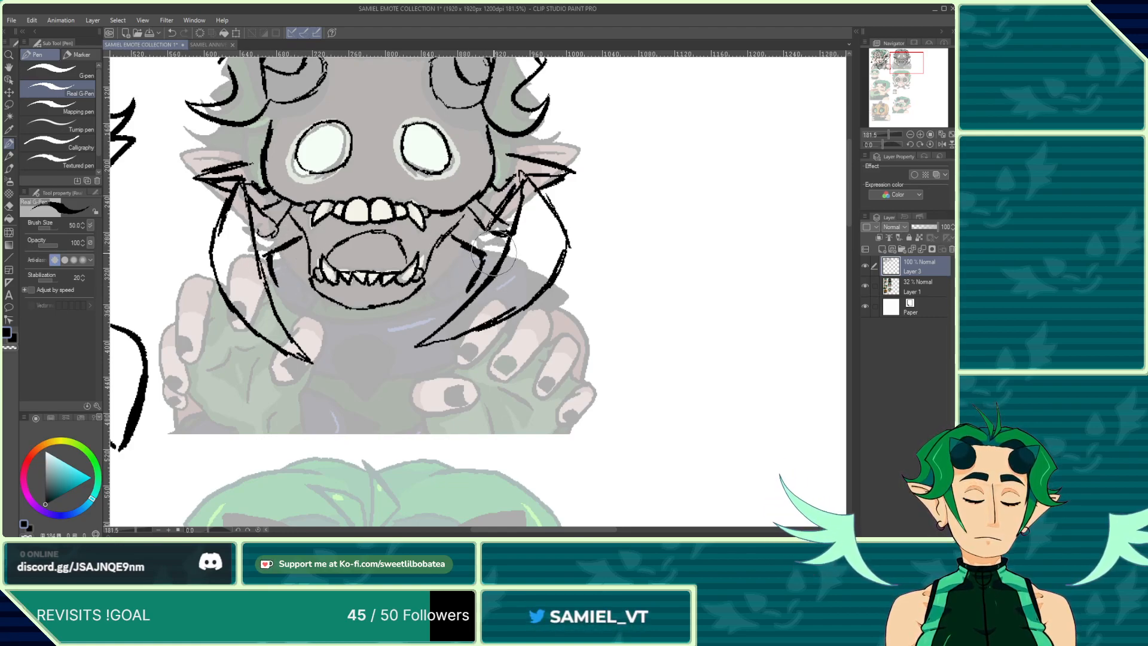
mouse_move(570, 286)
left_mouse_down()
mouse_move(559, 305)
mouse_move(504, 306)
mouse_move(592, 325)
mouse_move(596, 424)
left_mouse_up()
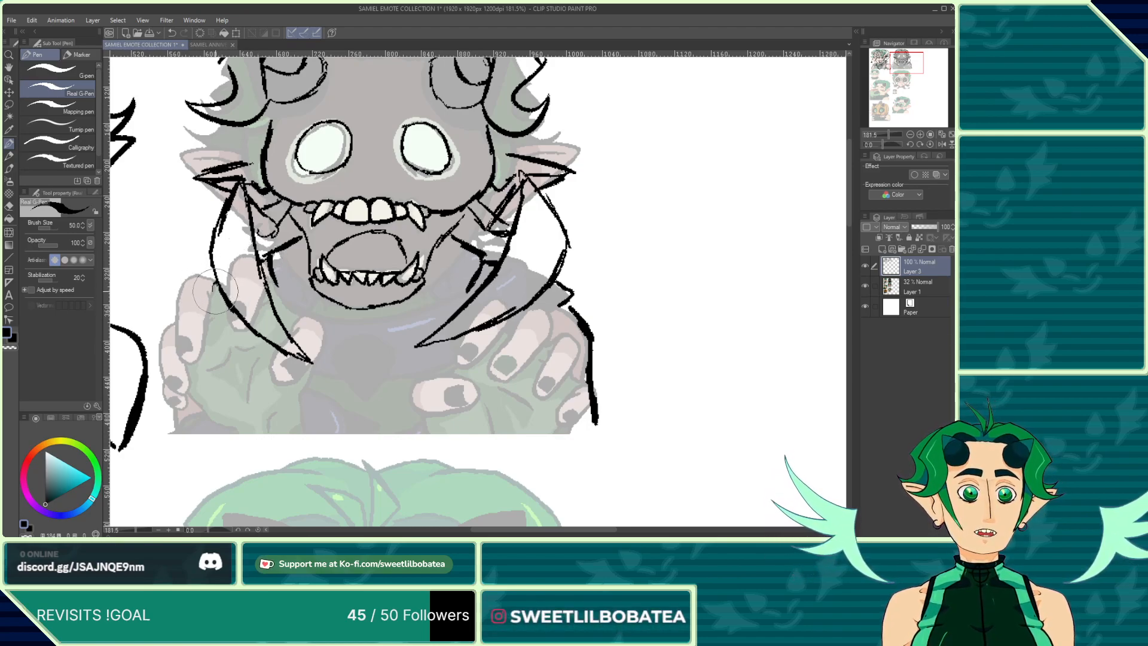
mouse_move(208, 290)
left_mouse_down()
mouse_move(239, 329)
mouse_move(210, 300)
mouse_move(204, 314)
mouse_move(178, 316)
mouse_move(163, 426)
left_mouse_up()
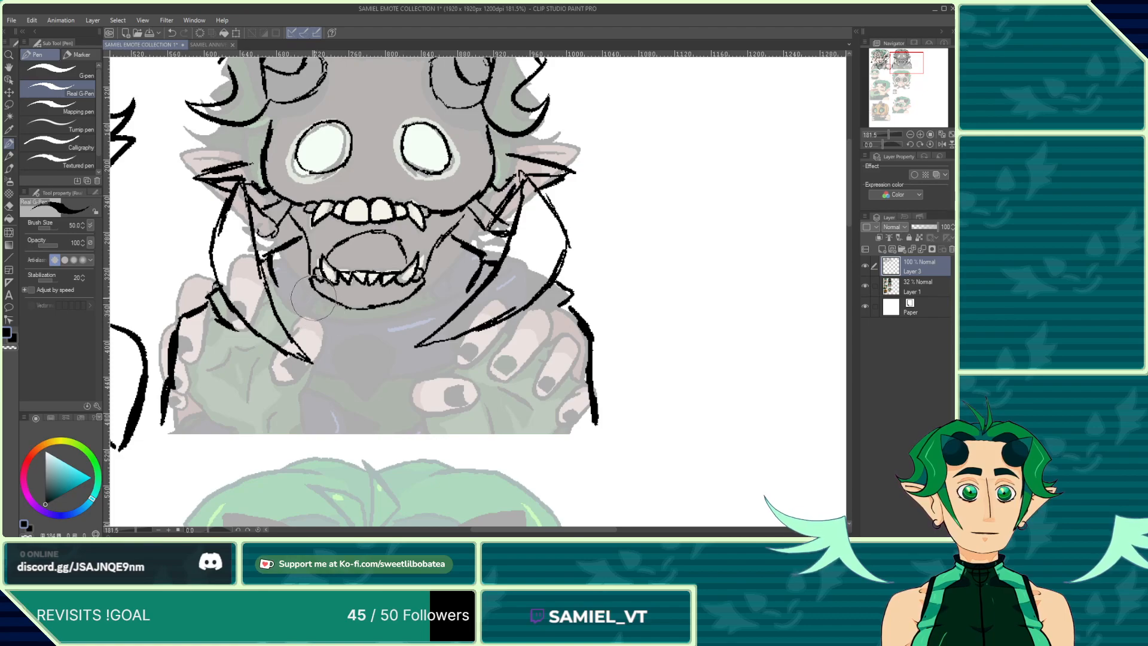
Step: Draw the collar lines and the chin curve beneath the open mouth
mouse_move(321, 312)
left_mouse_down()
mouse_move(343, 338)
mouse_move(324, 395)
left_mouse_up()
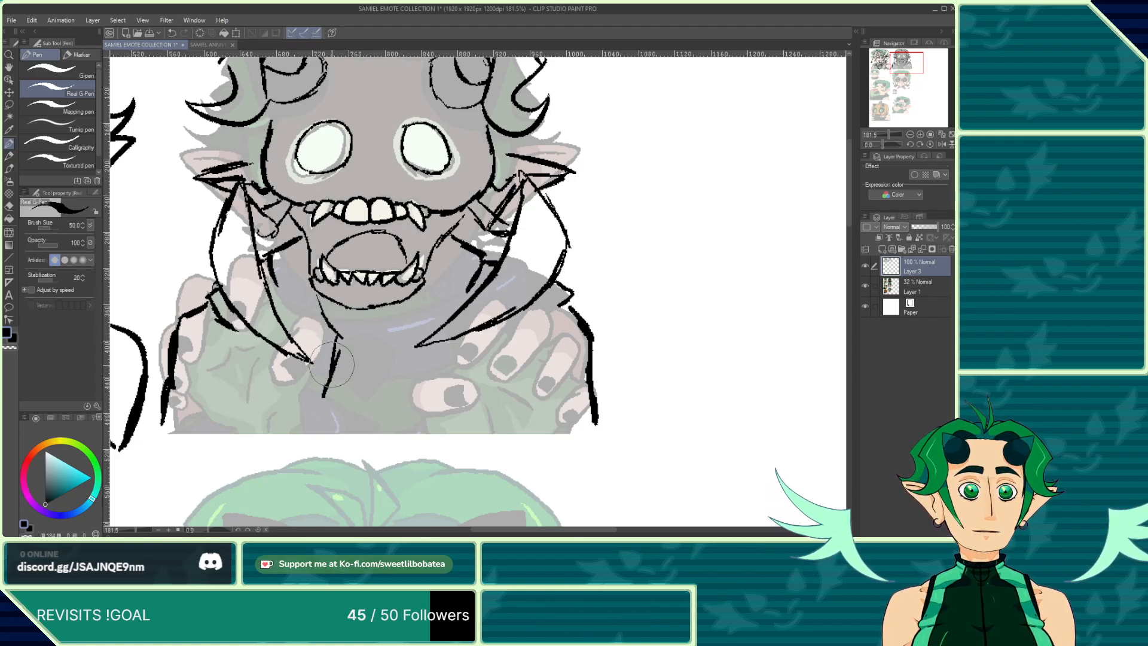
left_click_drag(339, 352, 279, 422)
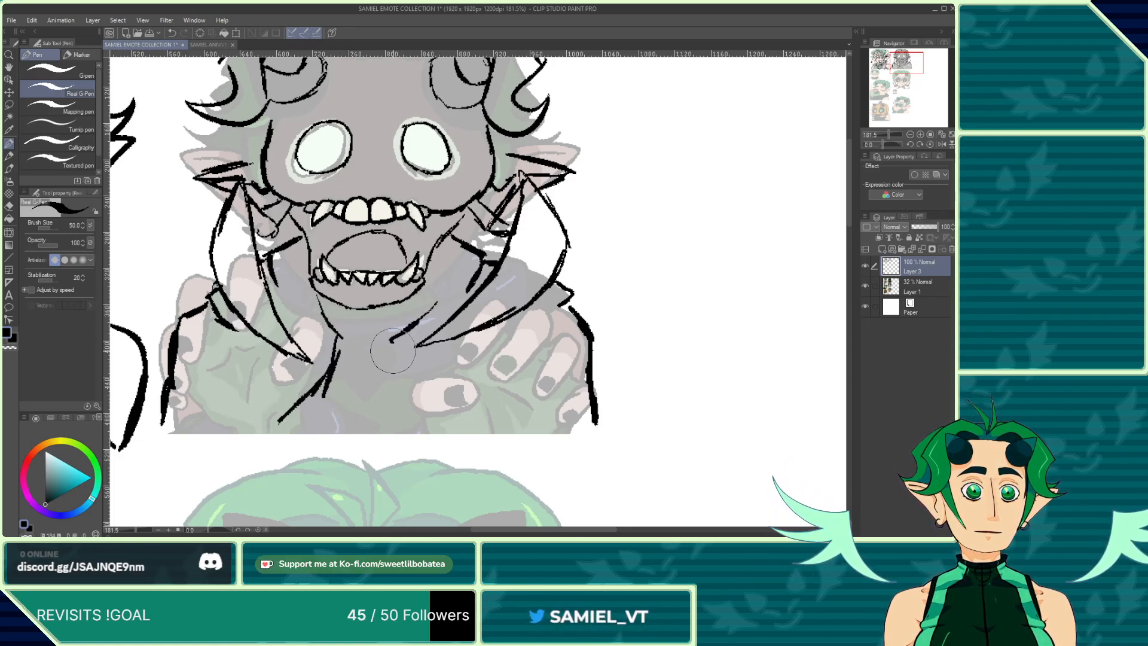
mouse_move(390, 338)
left_mouse_down()
mouse_move(396, 378)
mouse_move(452, 422)
left_mouse_up()
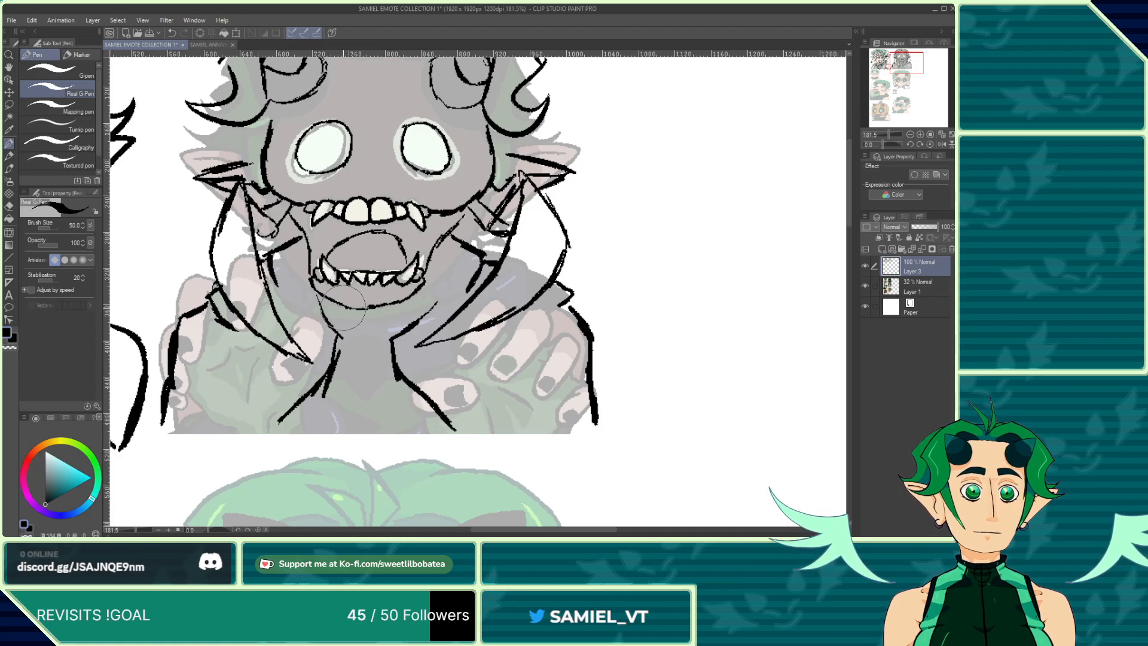
mouse_move(326, 306)
left_mouse_down()
mouse_move(369, 330)
mouse_move(430, 296)
mouse_move(405, 293)
mouse_move(444, 283)
mouse_move(395, 332)
left_mouse_up()
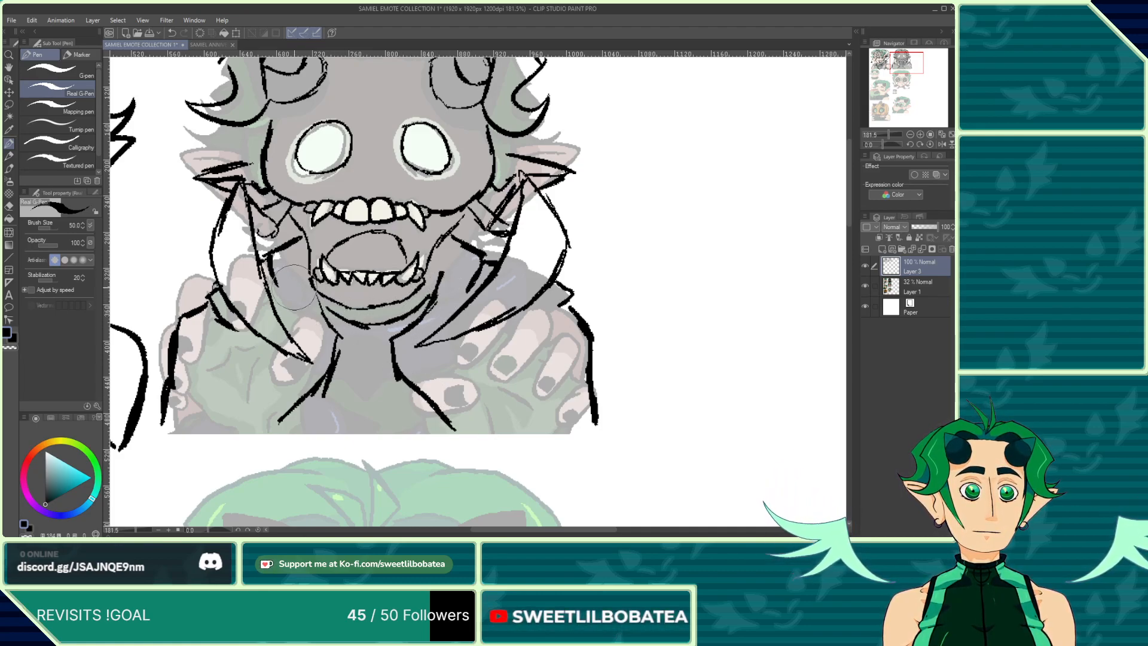
left_click_drag(302, 275, 339, 335)
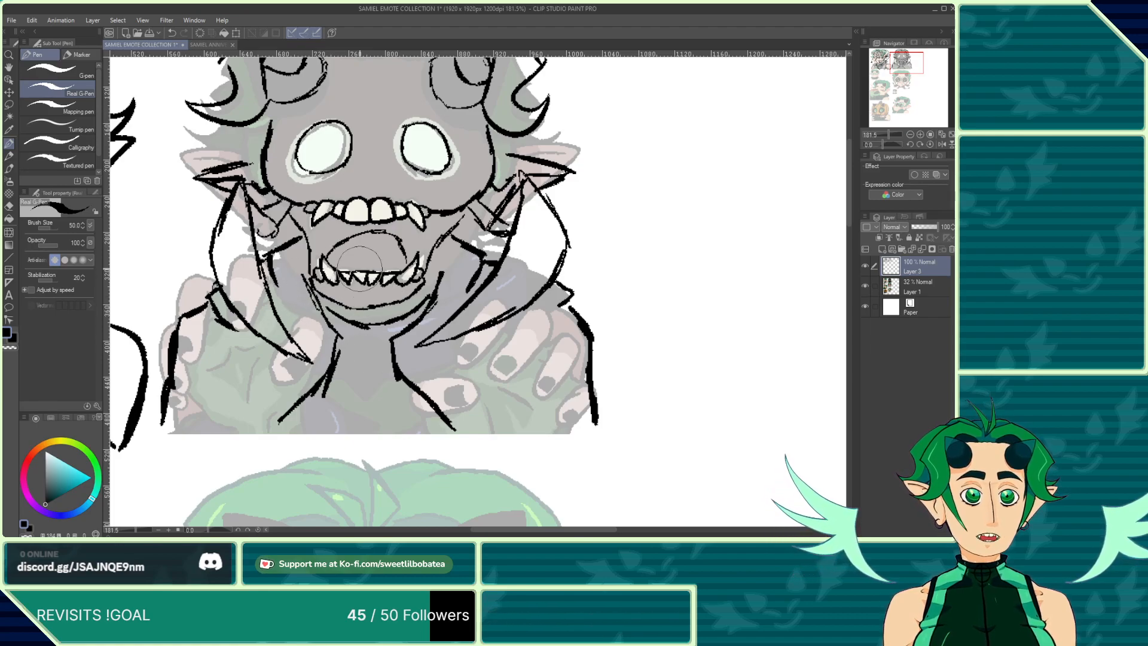
Step: Add small hair strands on both sides of the second emote's head
scroll(364, 282, "down", 1)
scroll(363, 282, "up", 3)
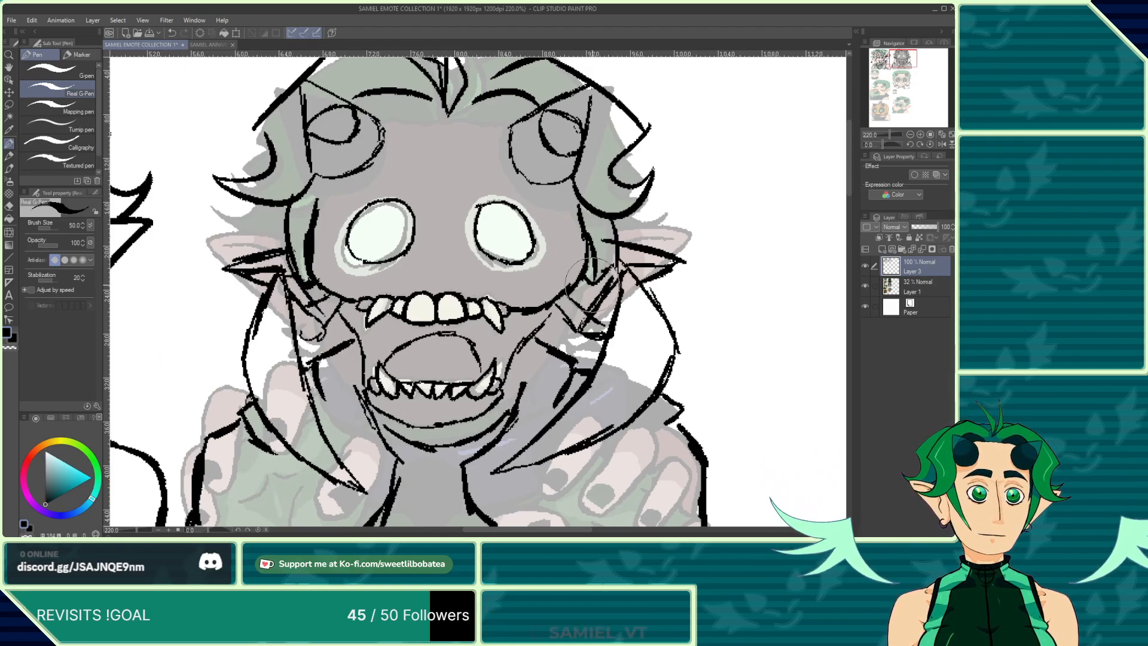
scroll(628, 225, "down", 1)
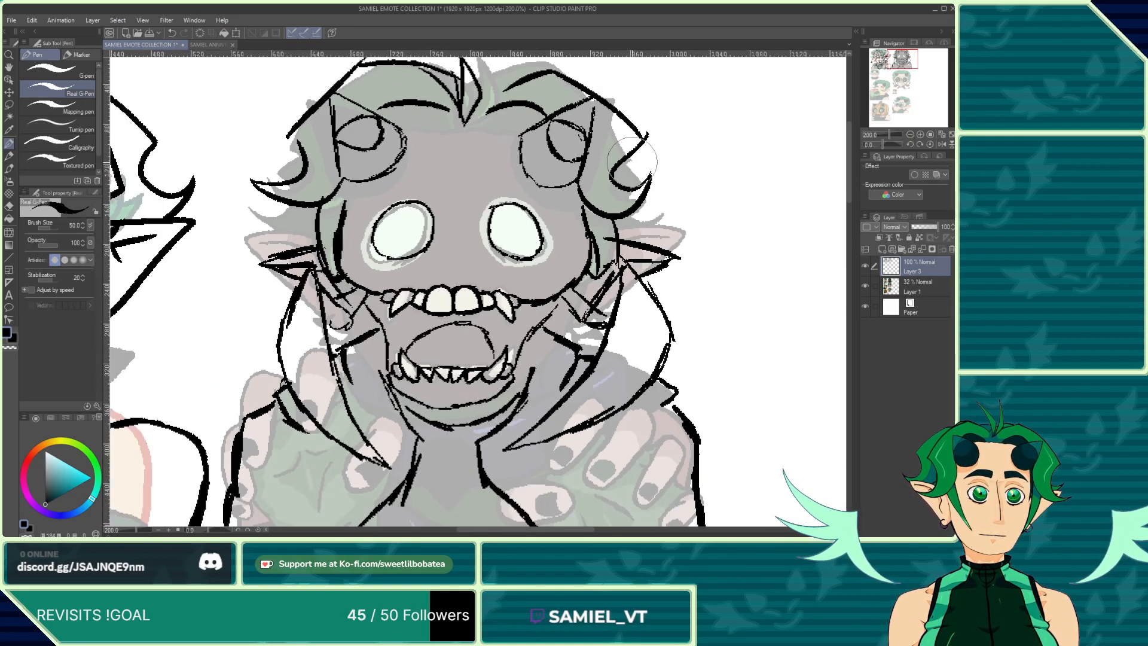
left_click_drag(656, 225, 686, 206)
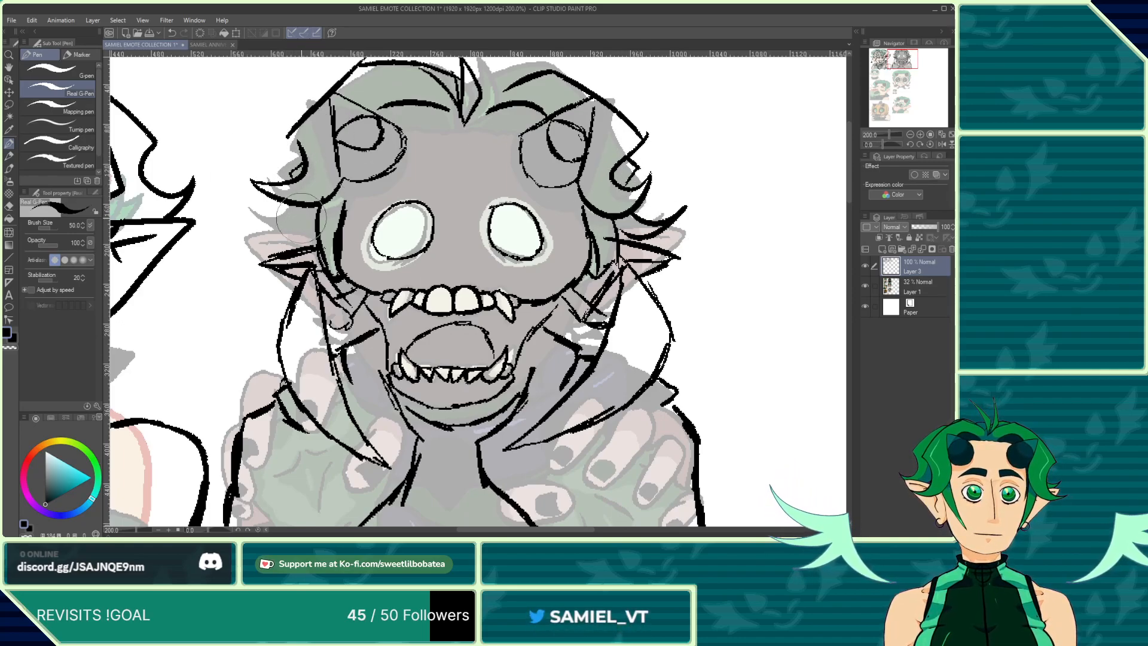
mouse_move(281, 198)
left_mouse_down()
mouse_move(286, 236)
mouse_move(260, 223)
mouse_move(287, 234)
left_mouse_up()
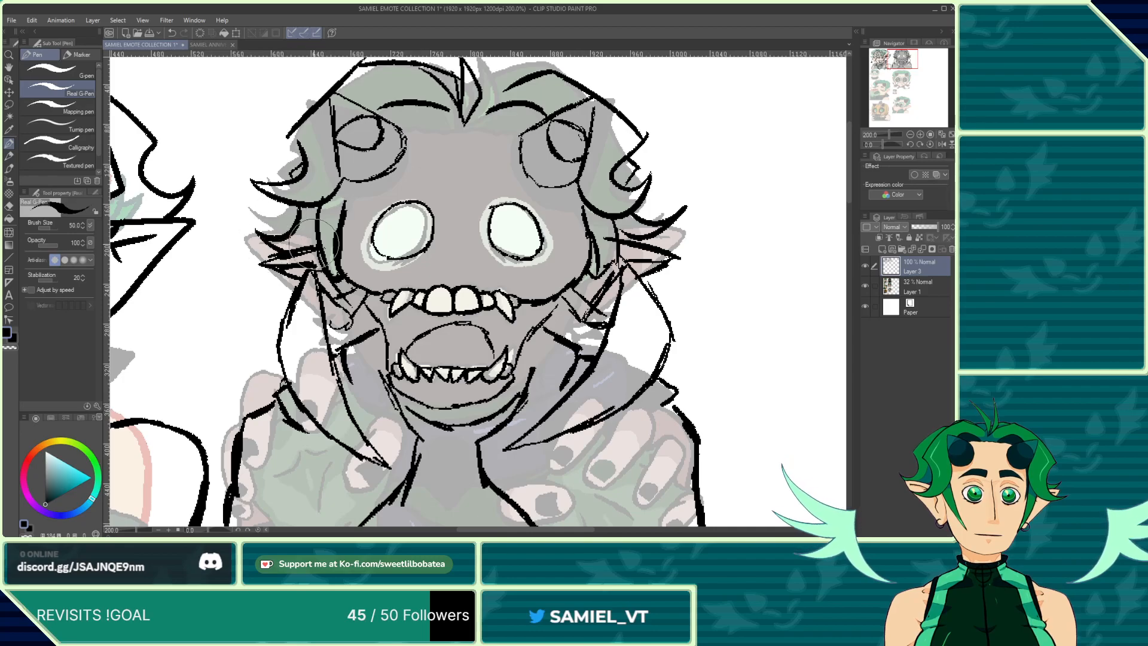
scroll(314, 245, "down", 4)
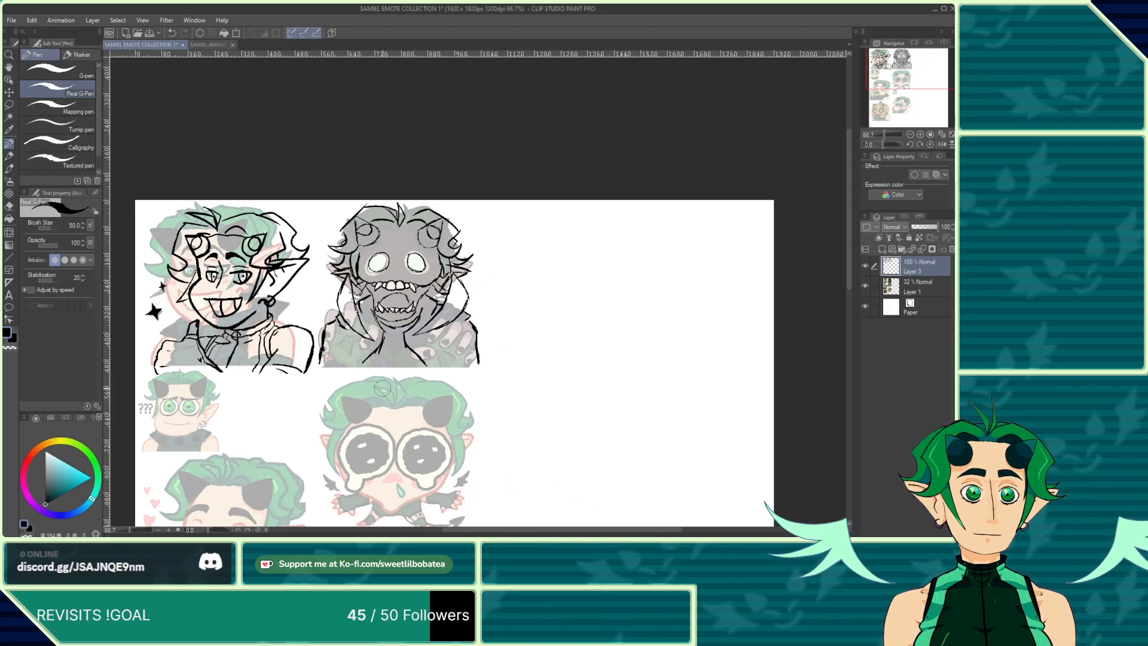
scroll(383, 389, "up", 3)
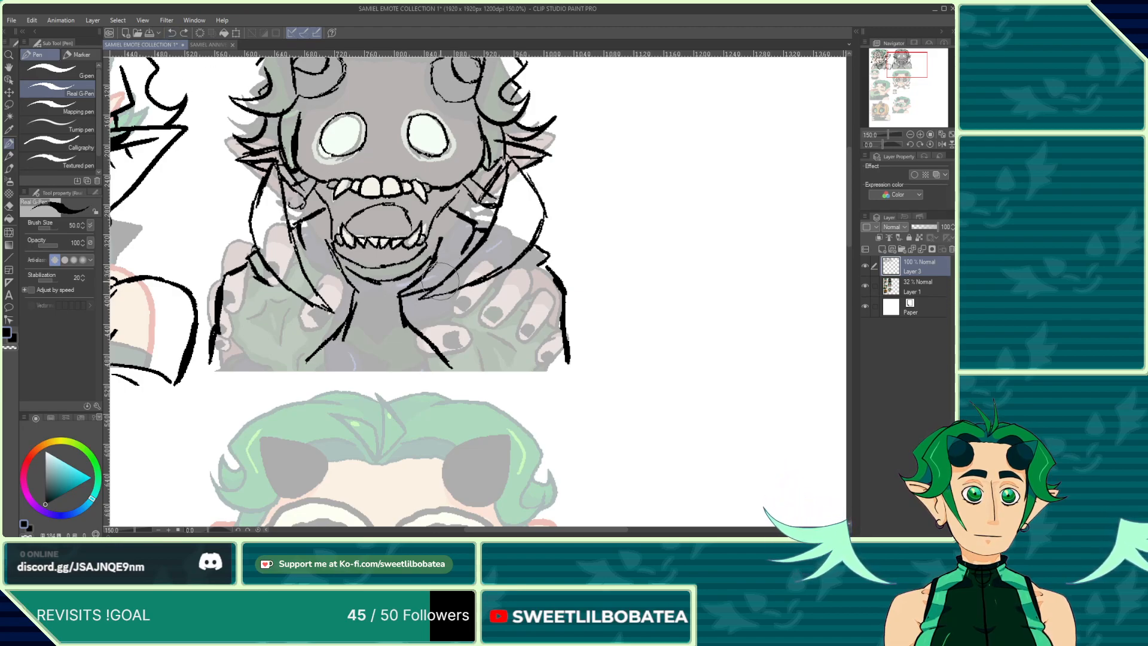
Step: Sketch finger and collar lines over the hands below the jaw
left_click_drag(439, 281, 447, 263)
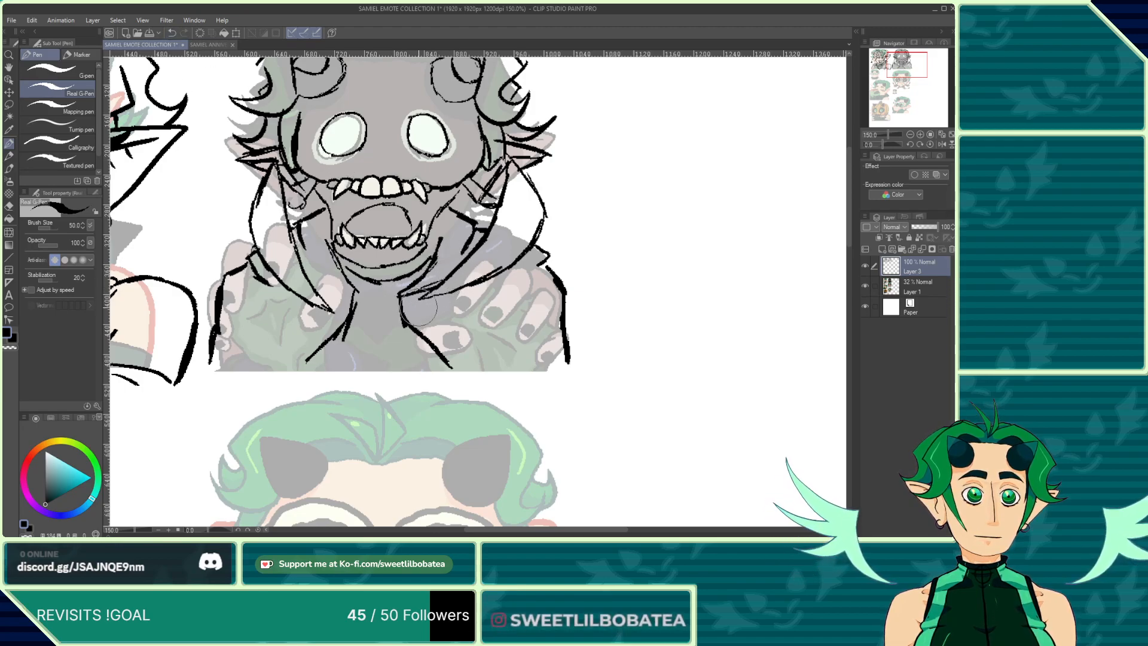
mouse_move(435, 308)
left_mouse_down()
mouse_move(453, 343)
mouse_move(467, 290)
mouse_move(439, 311)
mouse_move(498, 285)
left_mouse_up()
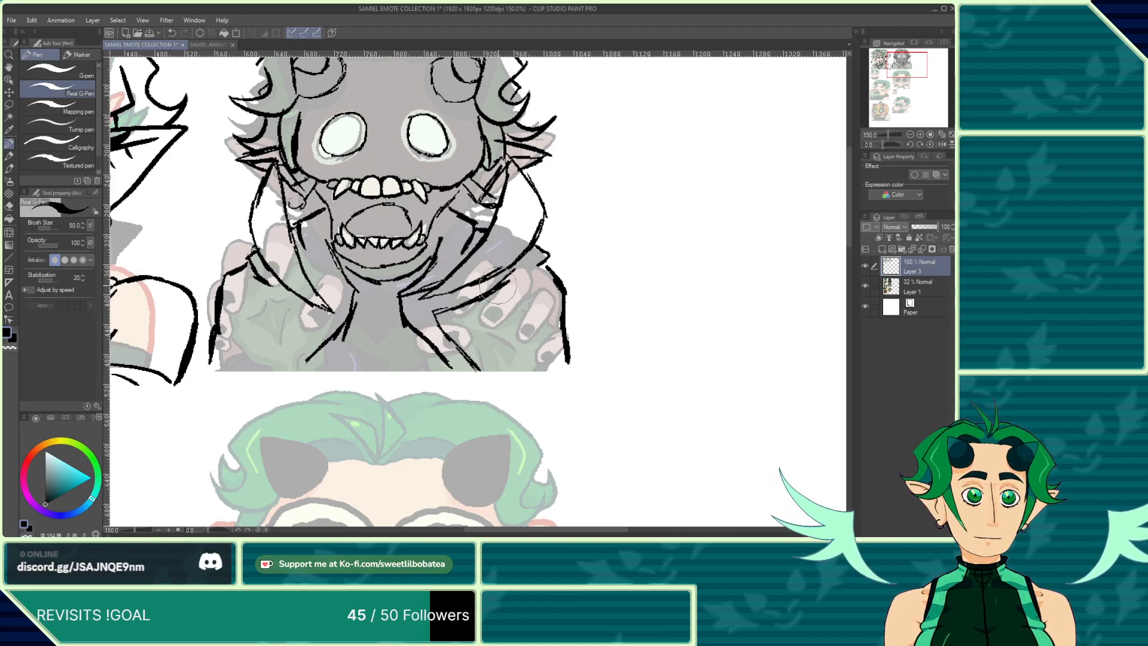
scroll(421, 210, "down", 2)
scroll(350, 254, "up", 2)
left_click_drag(319, 242, 360, 282)
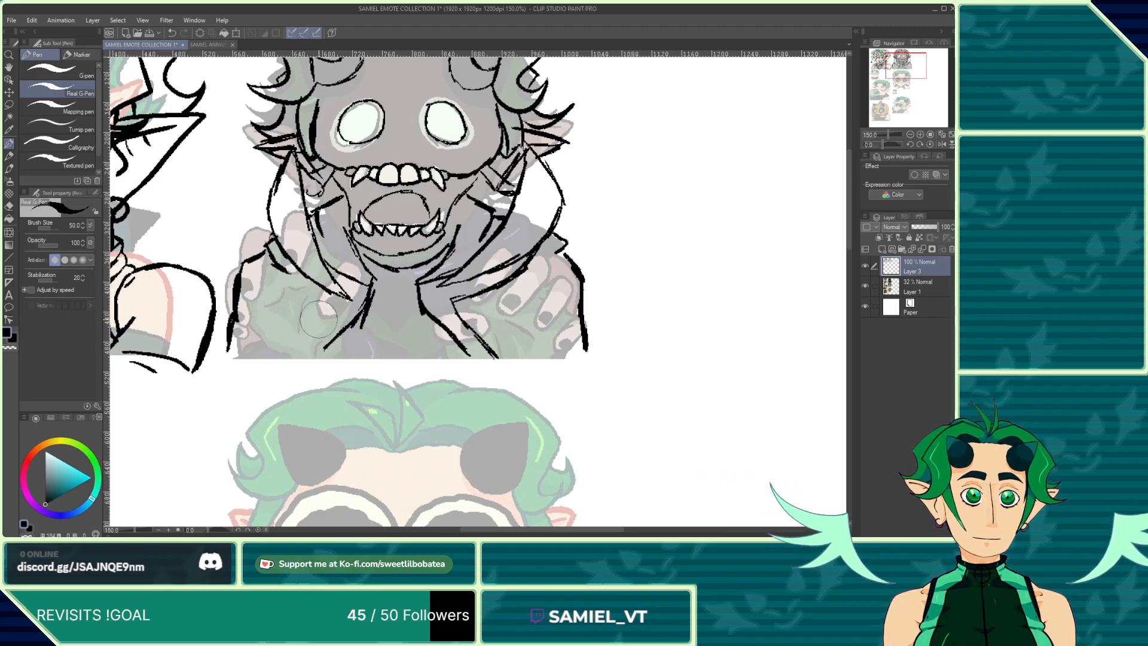
left_click_drag(320, 355, 314, 361)
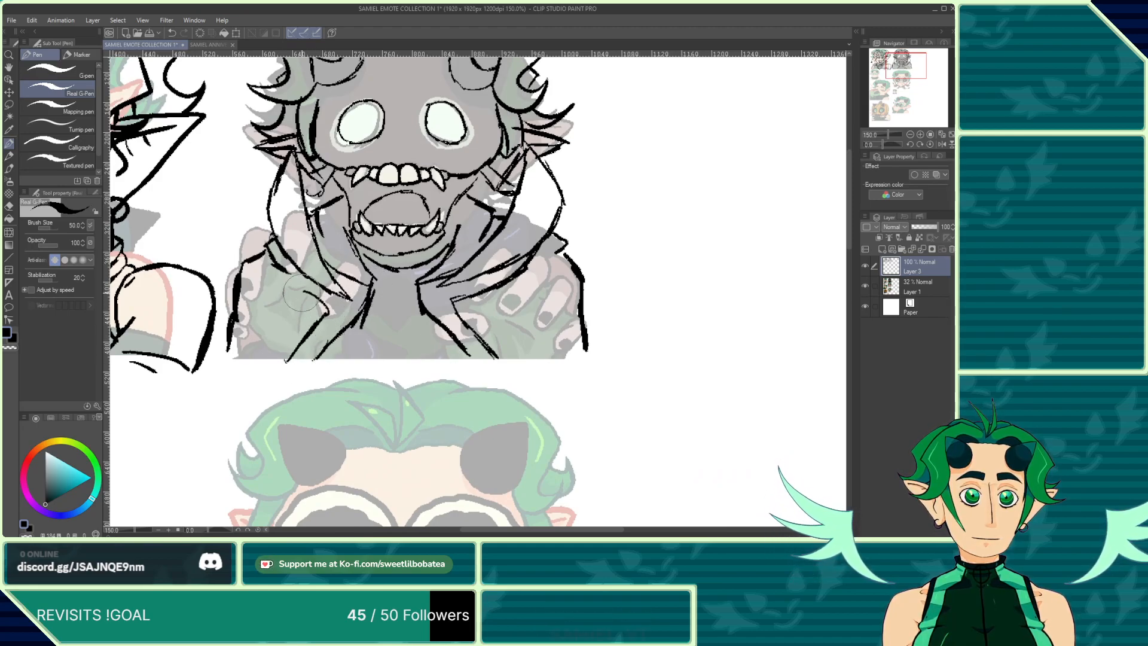
left_click_drag(302, 293, 273, 259)
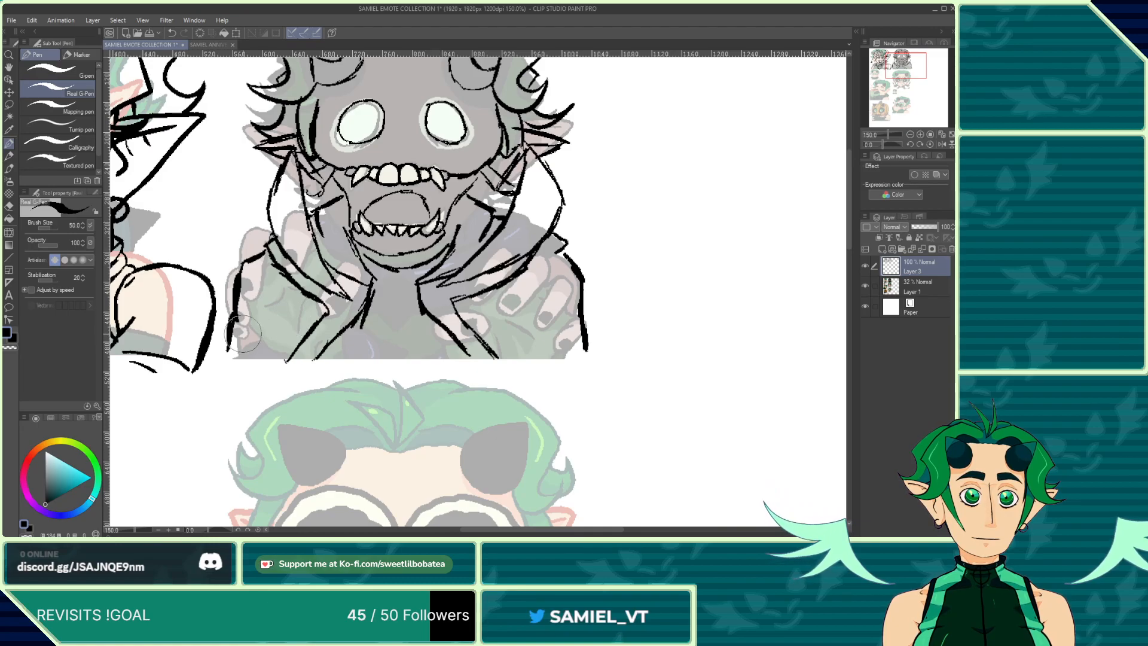
left_click_drag(261, 323, 257, 348)
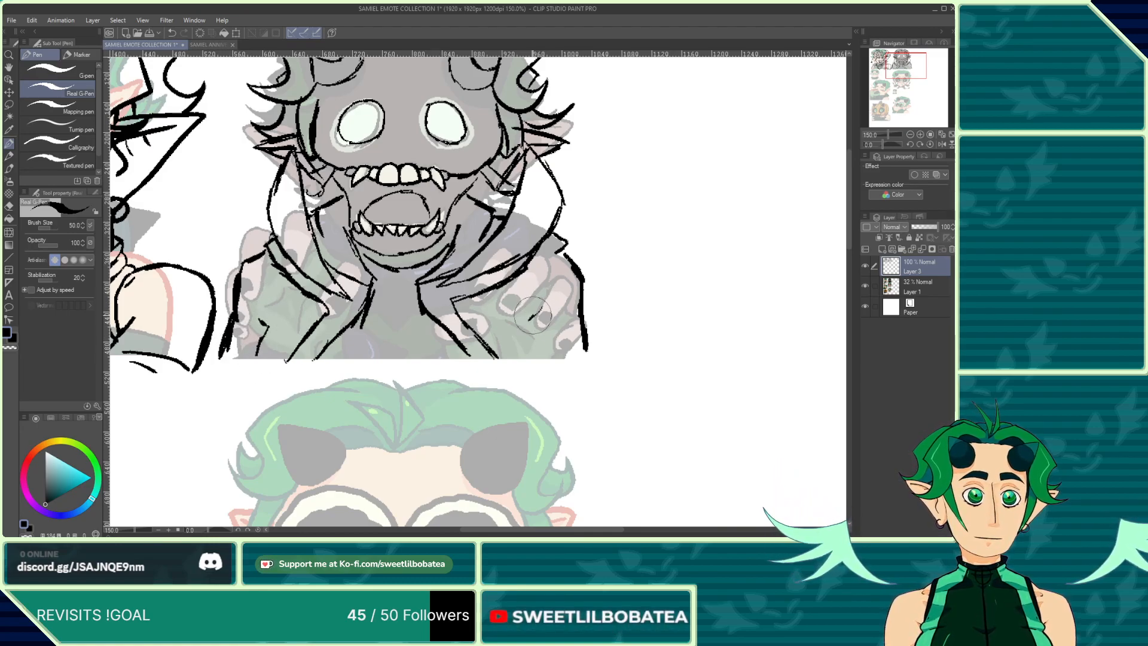
Step: Add two more strokes across the lower collar and left hand
scroll(353, 416, "down", 1)
scroll(346, 414, "down", 3)
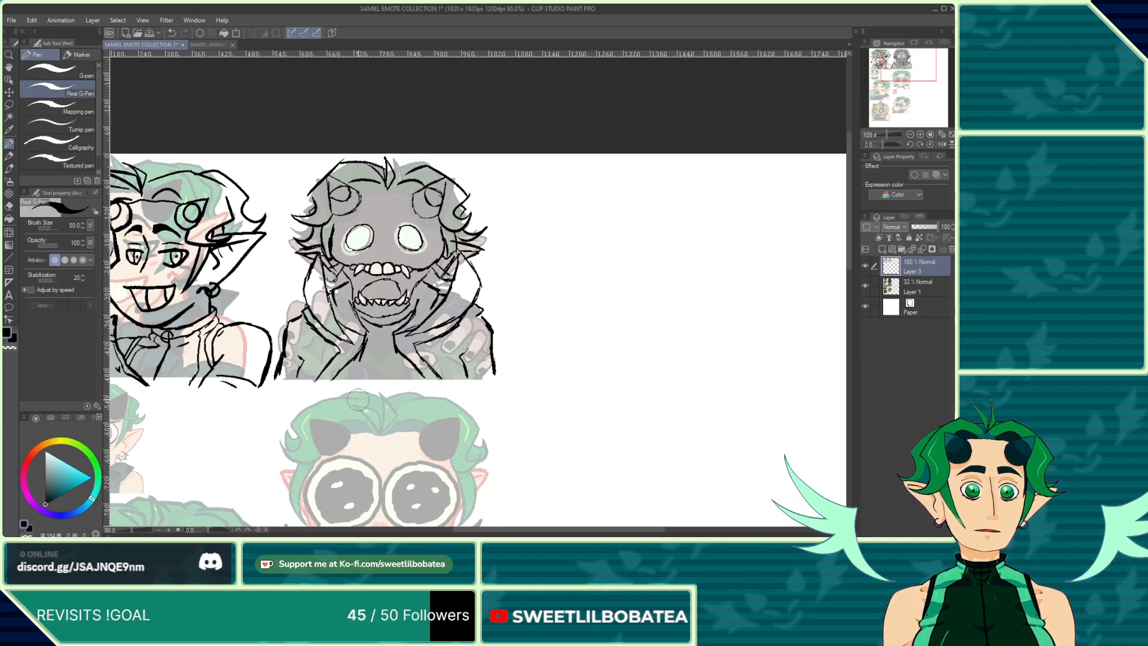
scroll(412, 290, "up", 2)
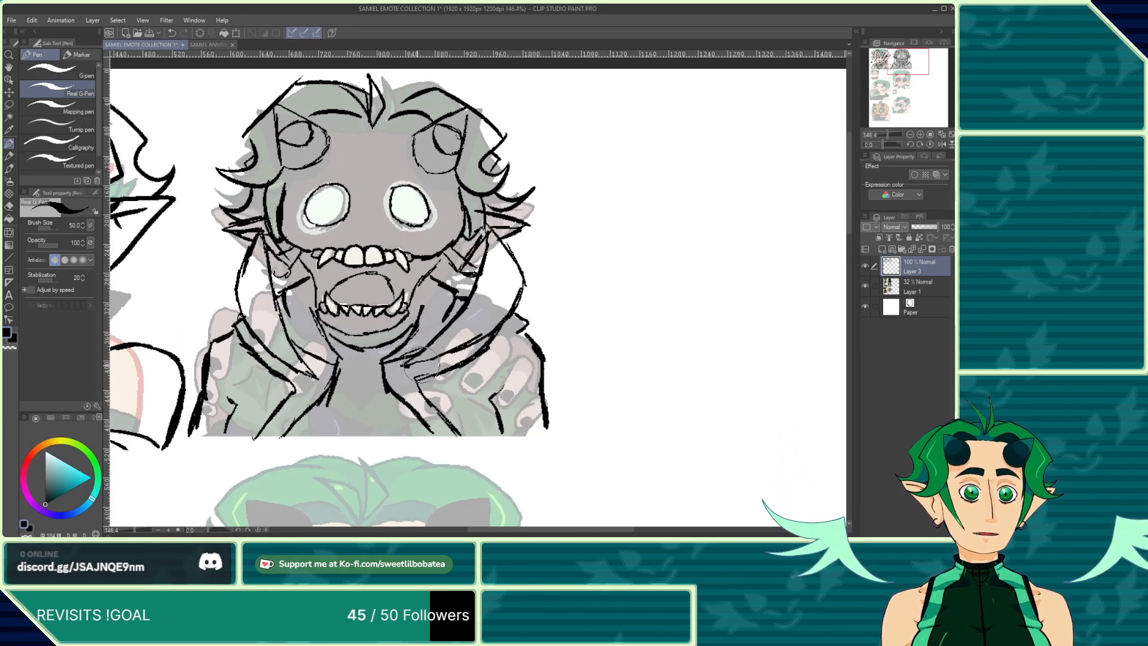
mouse_move(422, 365)
left_mouse_down()
mouse_move(475, 347)
mouse_move(461, 356)
mouse_move(521, 297)
mouse_move(491, 226)
mouse_move(435, 344)
mouse_move(382, 377)
left_mouse_up()
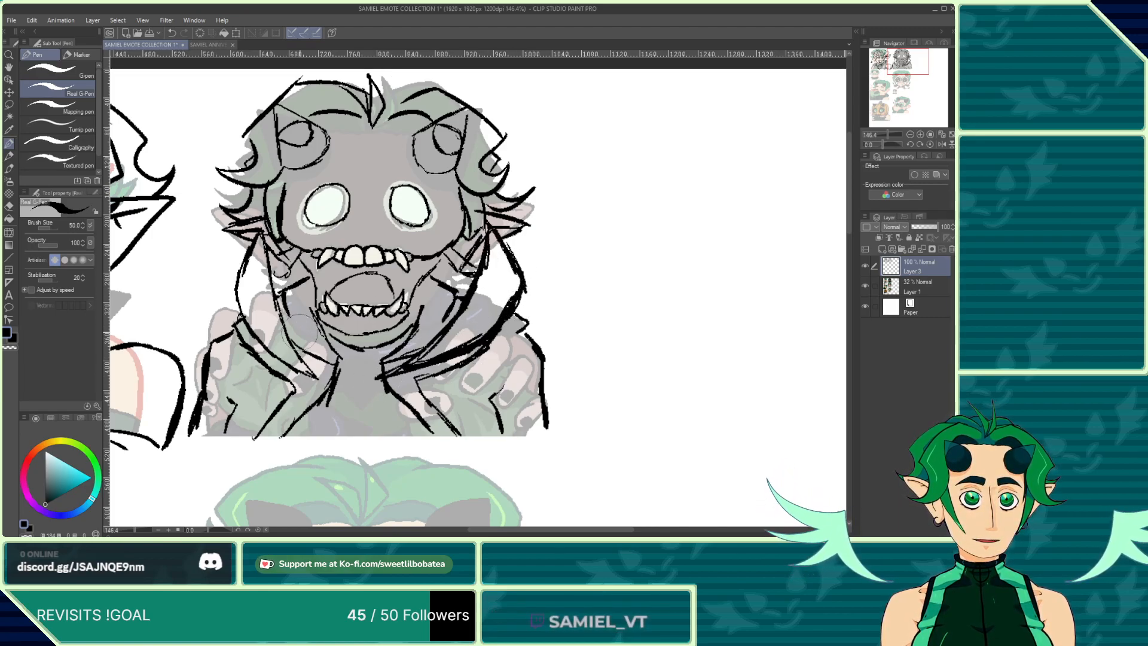
mouse_move(288, 342)
left_mouse_down()
mouse_move(334, 388)
mouse_move(292, 375)
mouse_move(260, 341)
mouse_move(284, 307)
mouse_move(311, 363)
mouse_move(280, 321)
mouse_move(262, 222)
mouse_move(235, 292)
left_mouse_up()
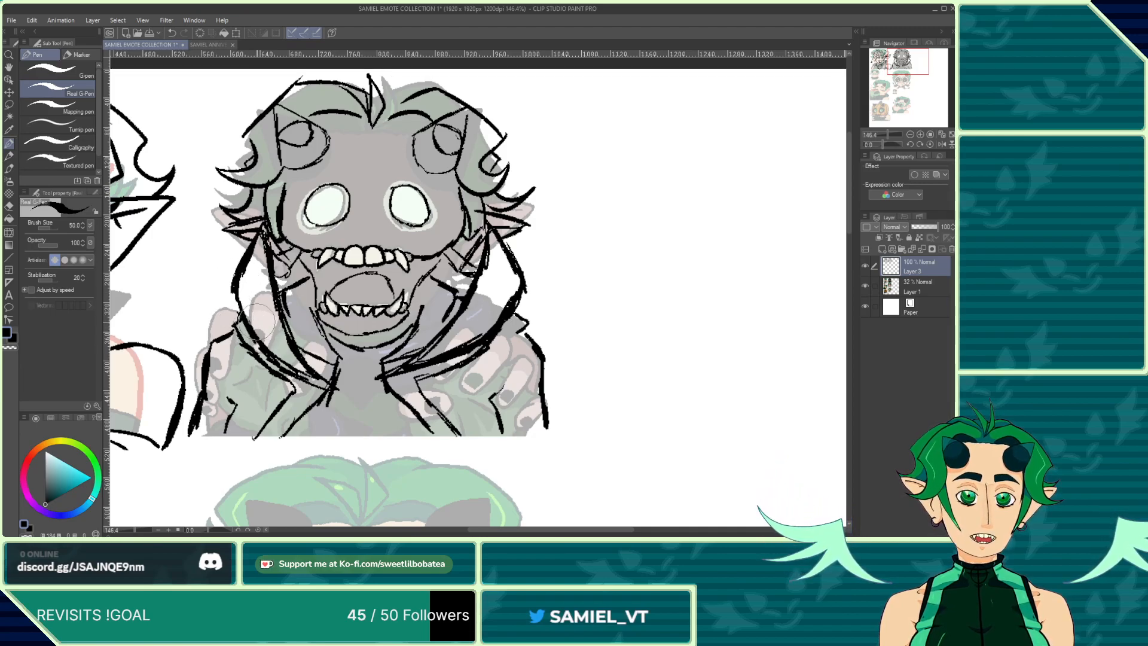
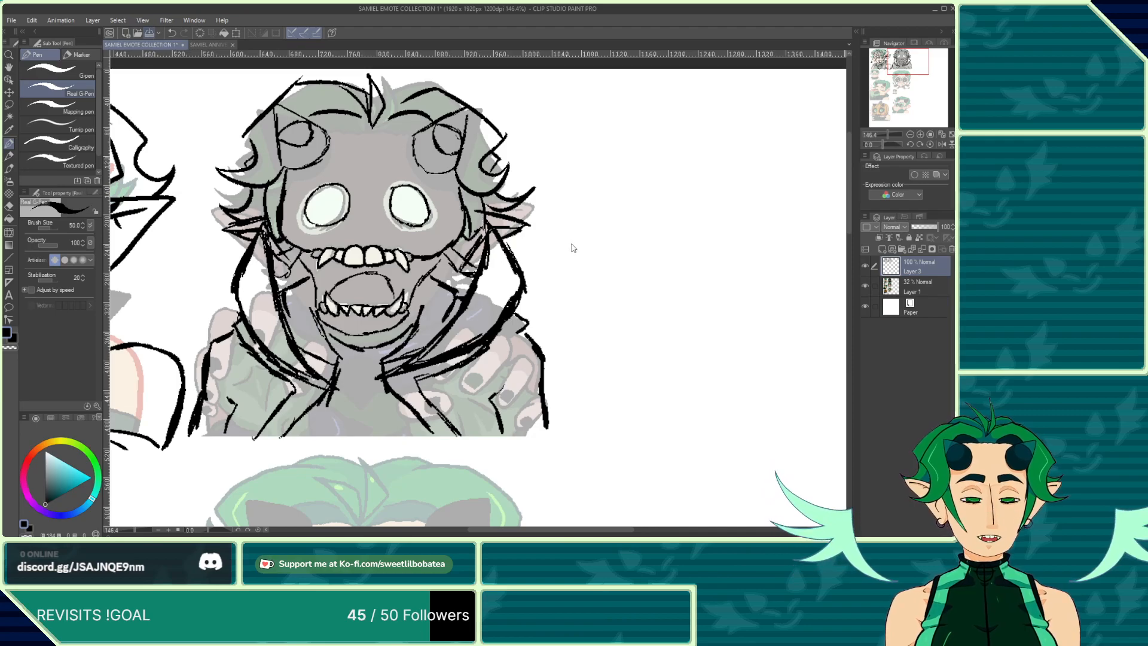
Step: Save the emote collection file
key("ctrl+s")
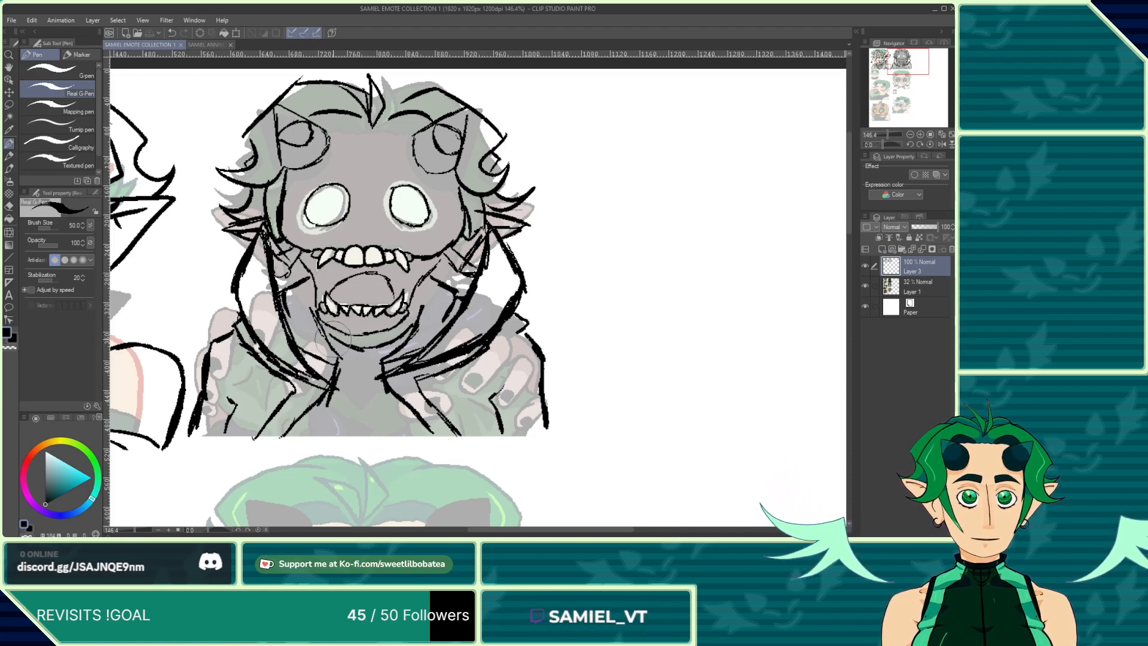
scroll(326, 250, "down", 4)
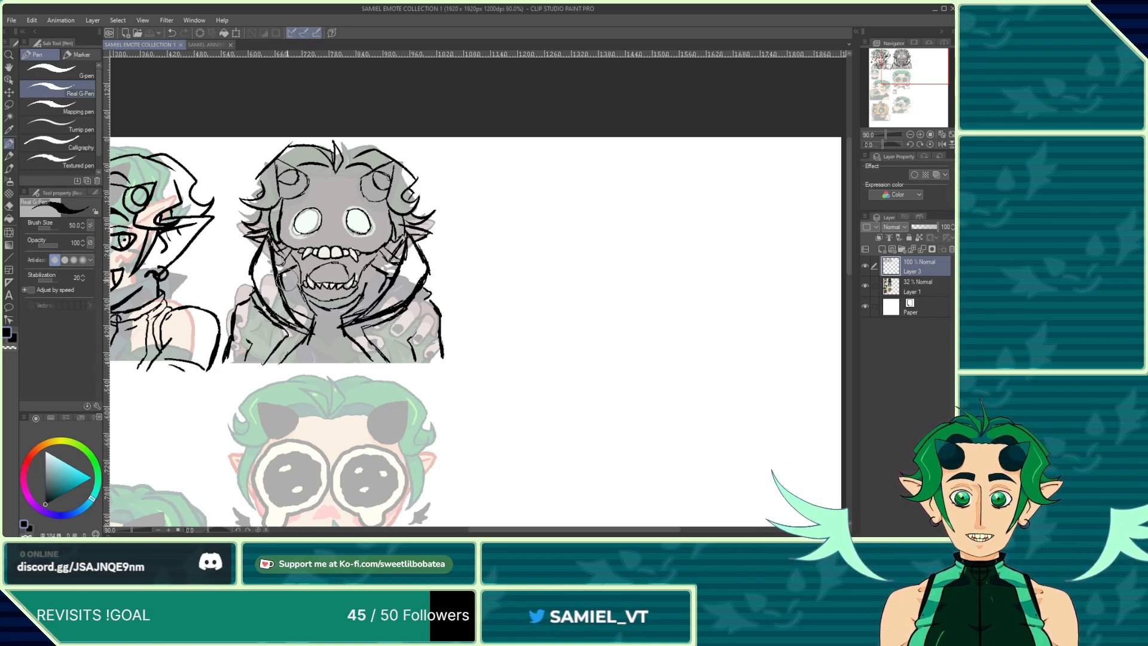
scroll(295, 321, "down", 4)
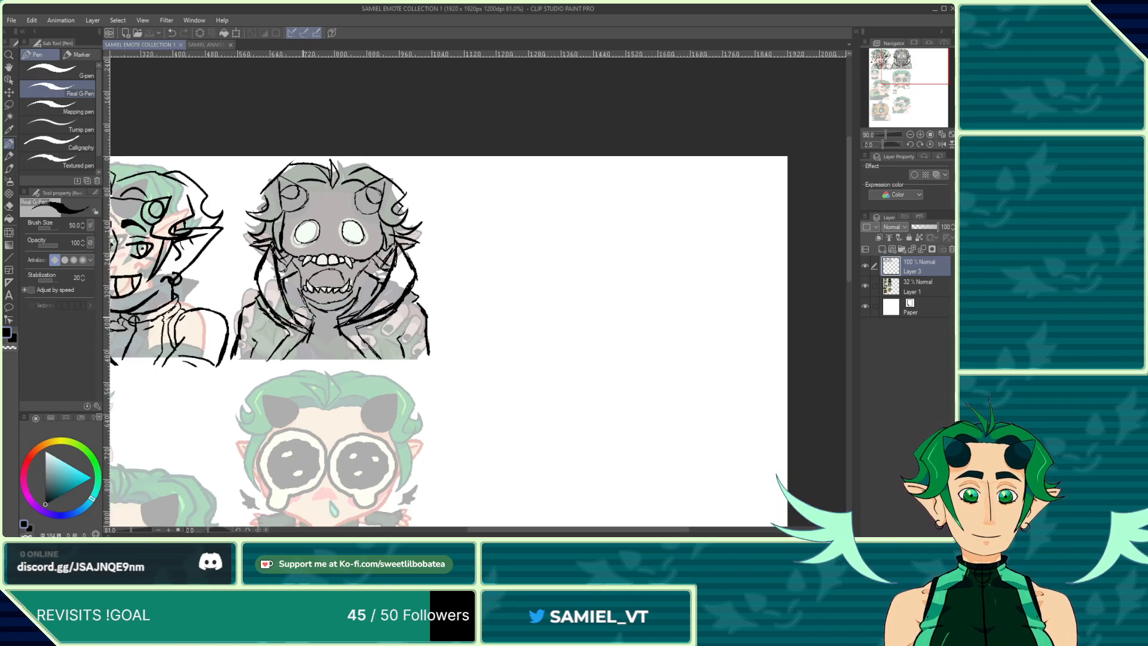
scroll(292, 324, "up", 4)
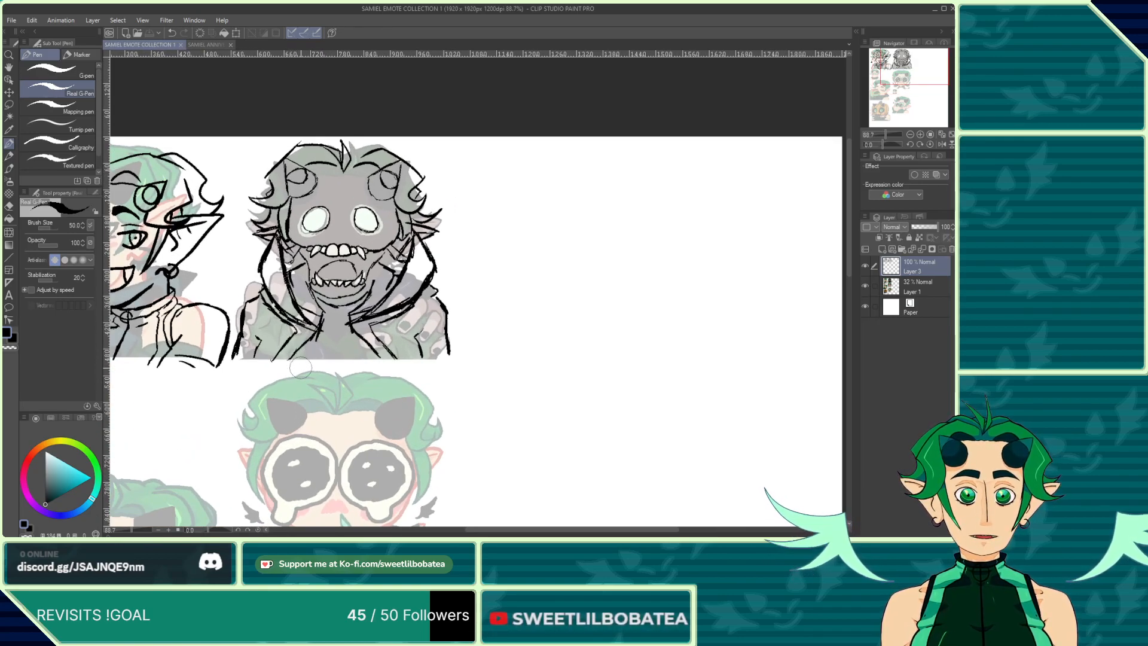
scroll(296, 366, "up", 2)
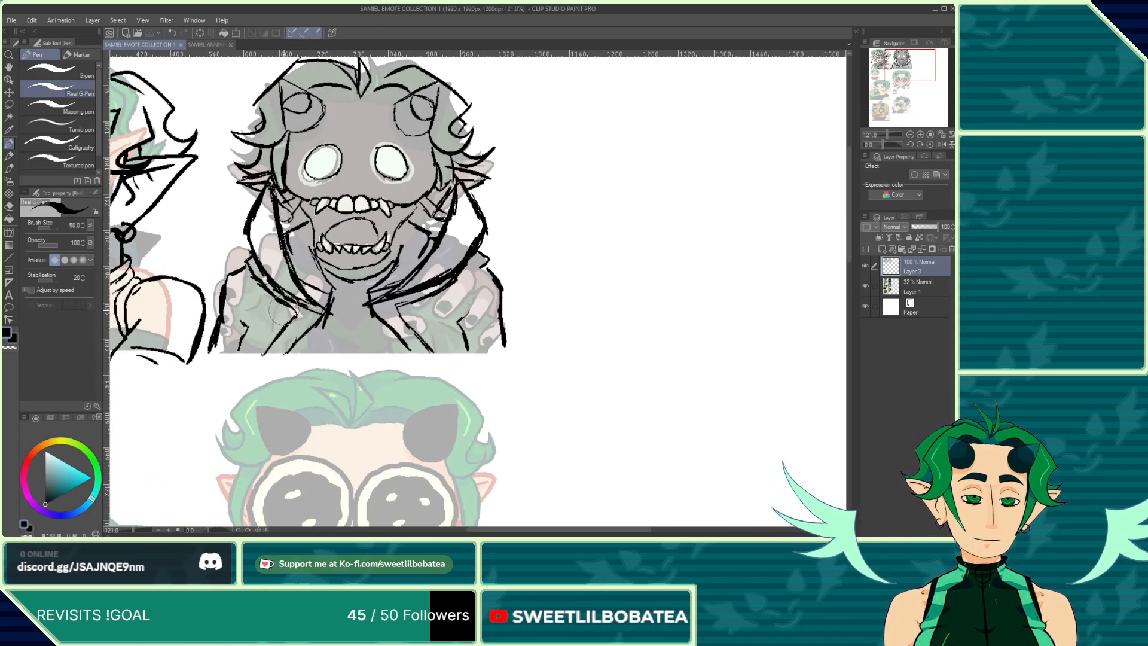
Step: Examine the bug-form head designs on the character reference sheet
left_click(195, 45)
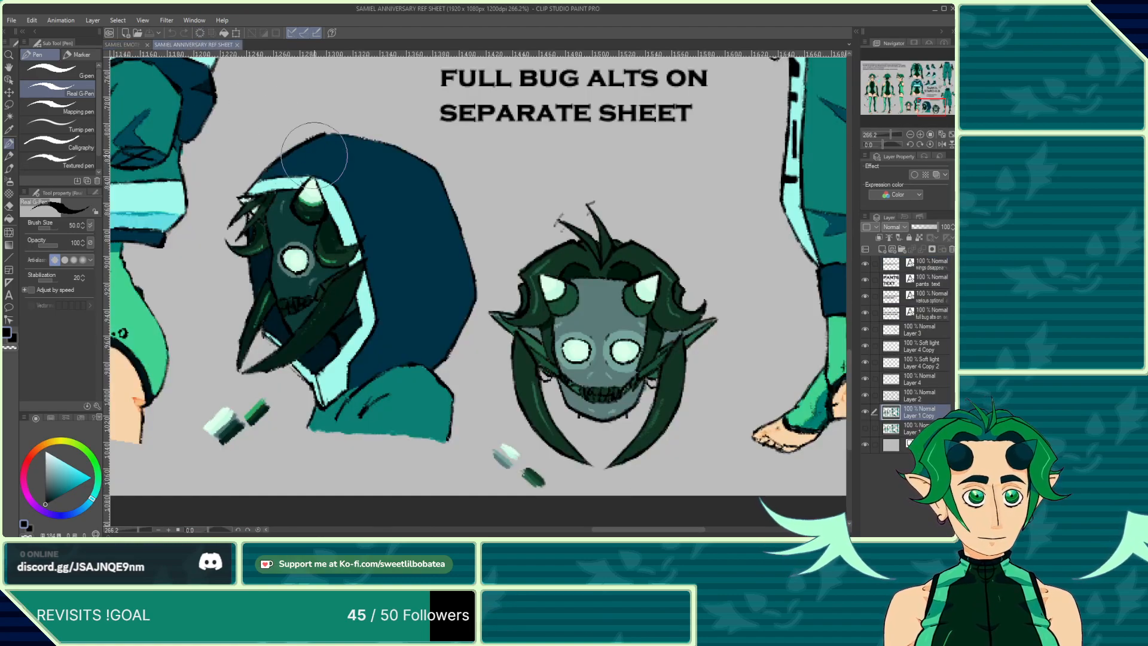
scroll(529, 390, "down", 3)
scroll(529, 390, "down", 4)
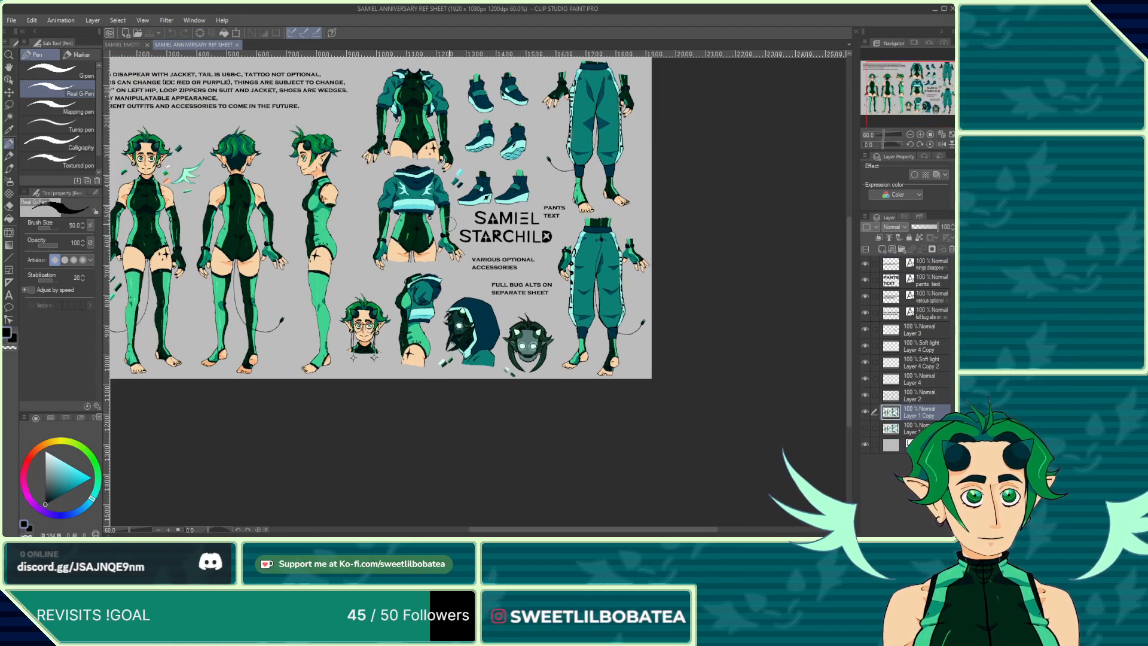
scroll(450, 224, "up", 3)
scroll(440, 130, "up", 1)
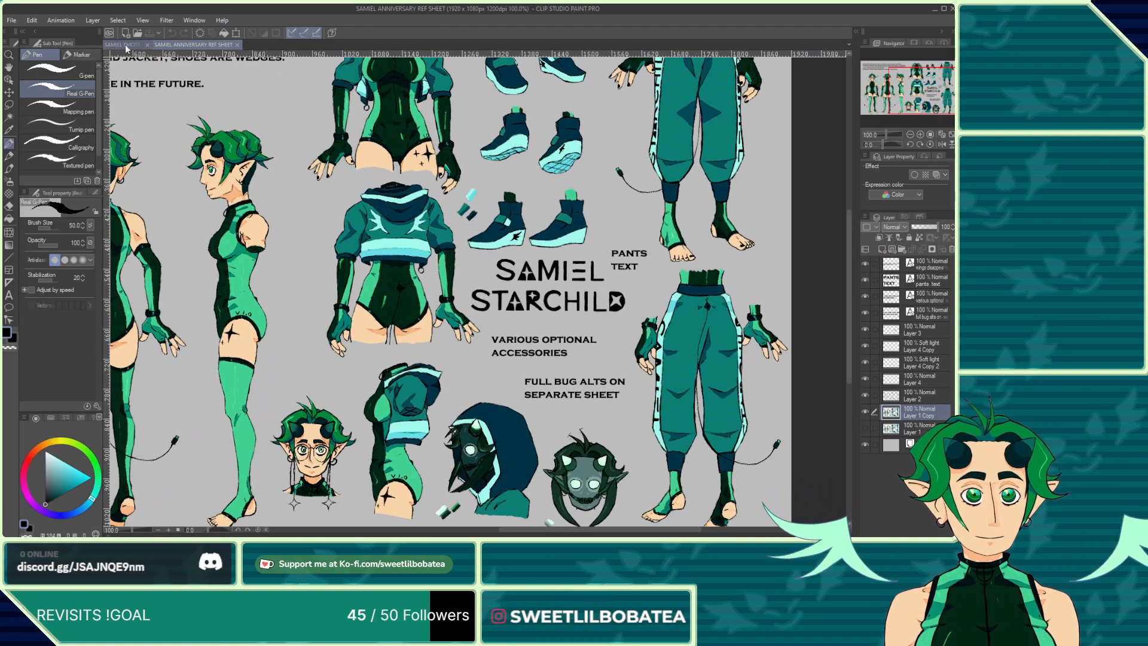
scroll(283, 305, "down", 2)
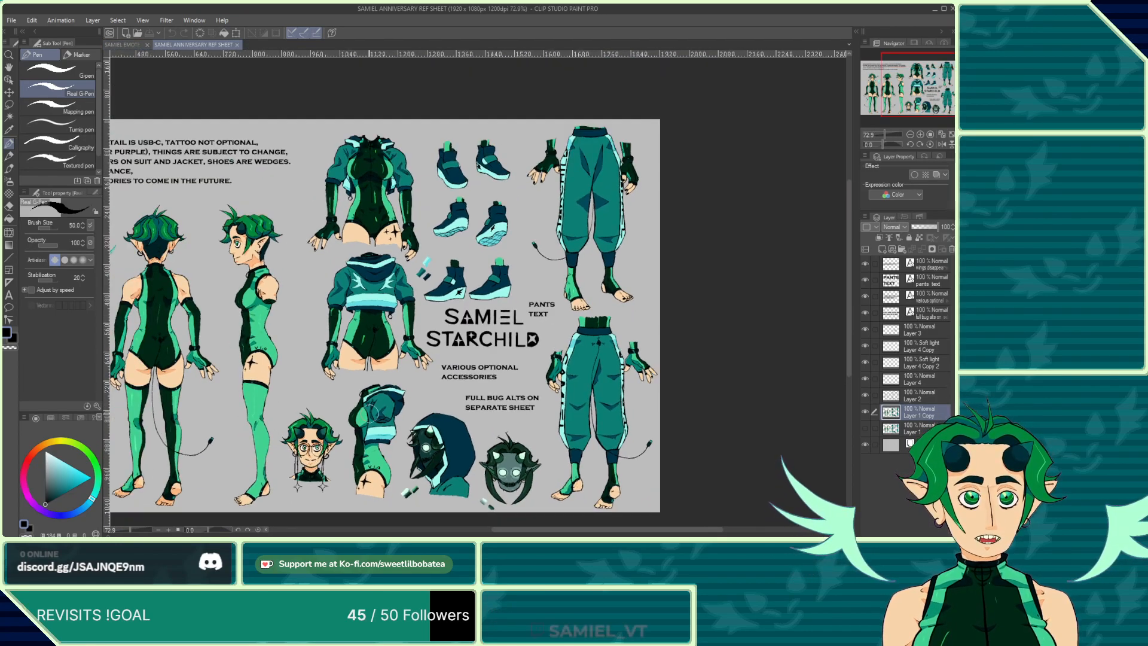
scroll(283, 305, "up", 1)
left_click(124, 45)
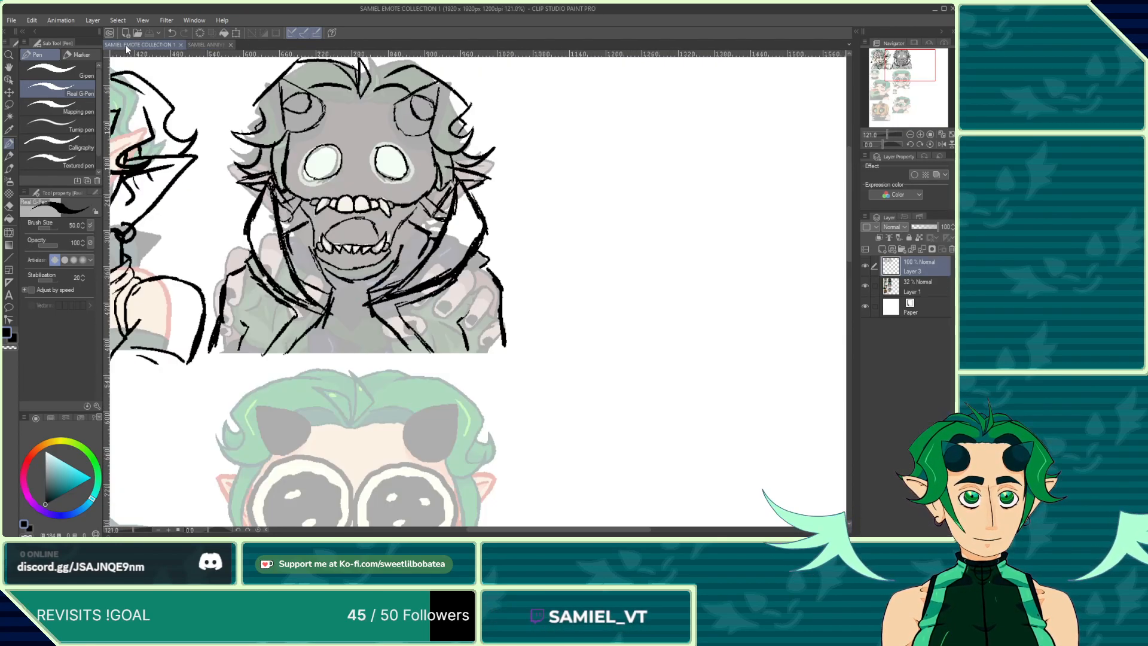
Step: Add short strokes across the collar and hand of the second emote
left_click_drag(293, 312, 335, 294)
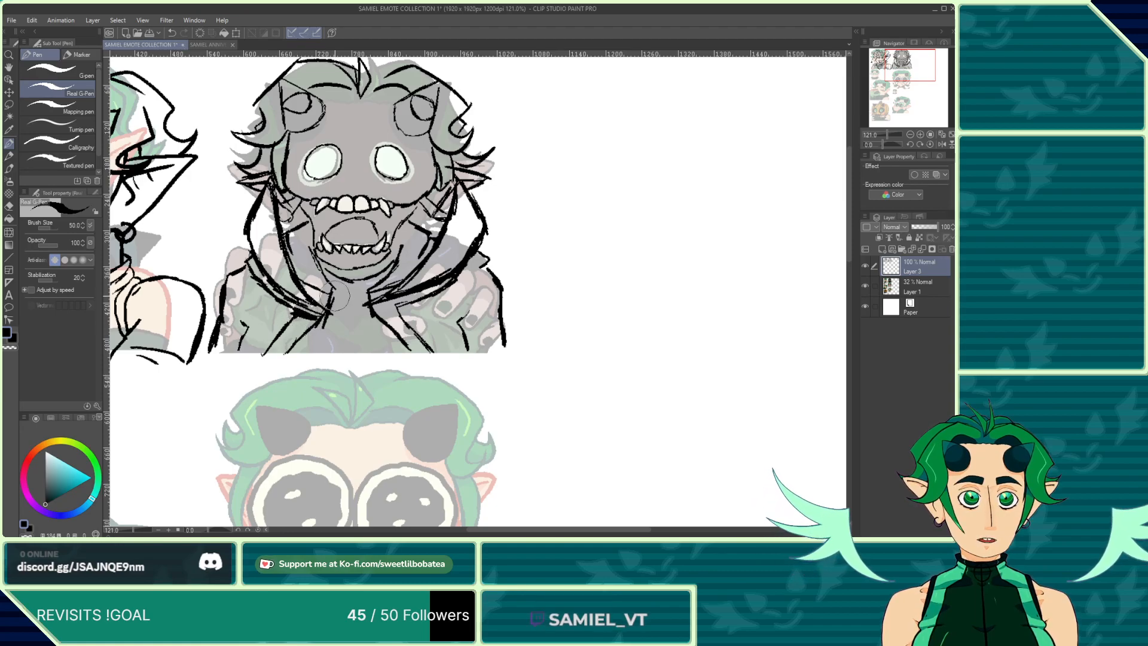
mouse_move(407, 308)
left_mouse_down()
mouse_move(389, 302)
mouse_move(415, 293)
left_mouse_up()
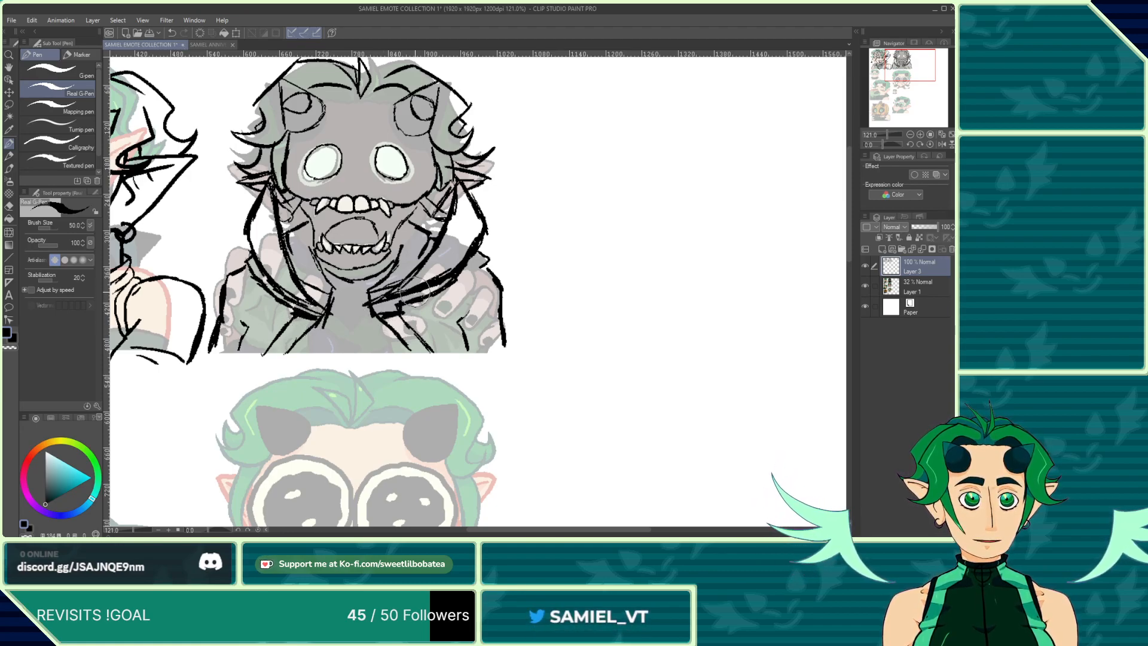
left_click(10, 205)
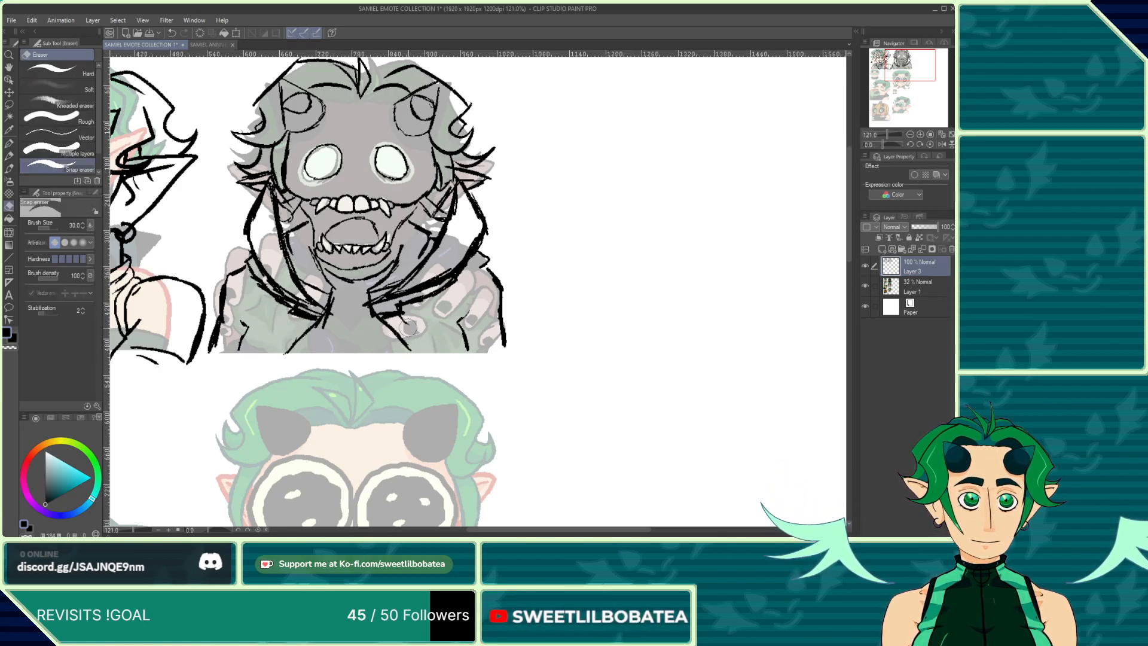
left_click(9, 168)
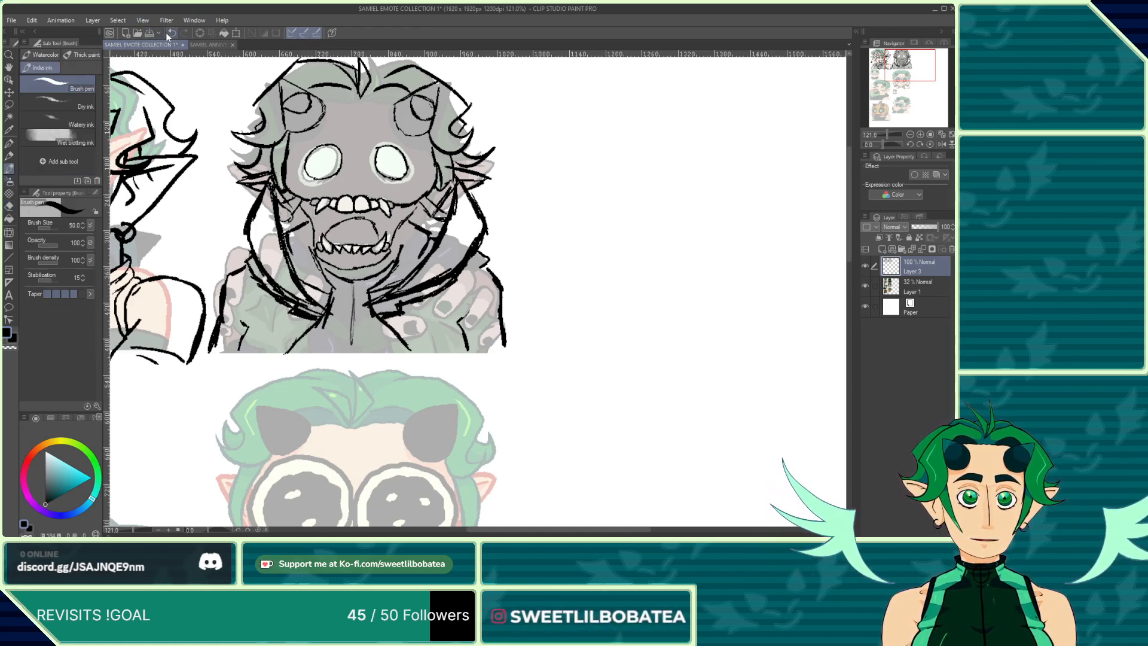
left_click(9, 144)
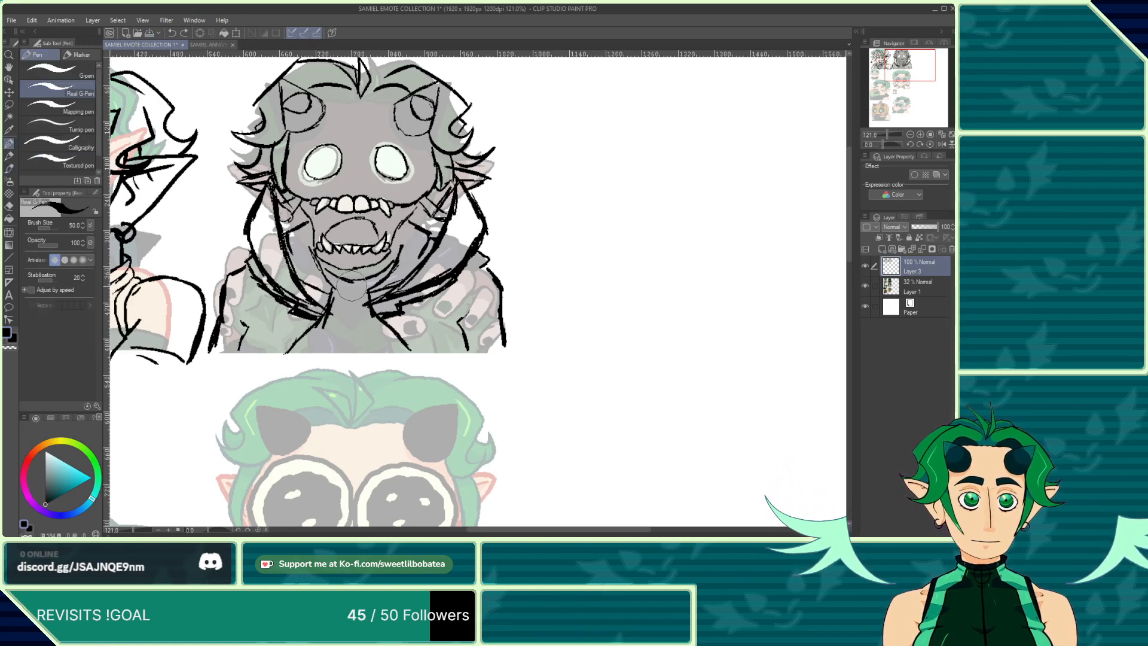
Step: Draw a zipper line down the jacket's centre and add motion lines beside the second emote's head
left_click_drag(356, 348, 354, 272)
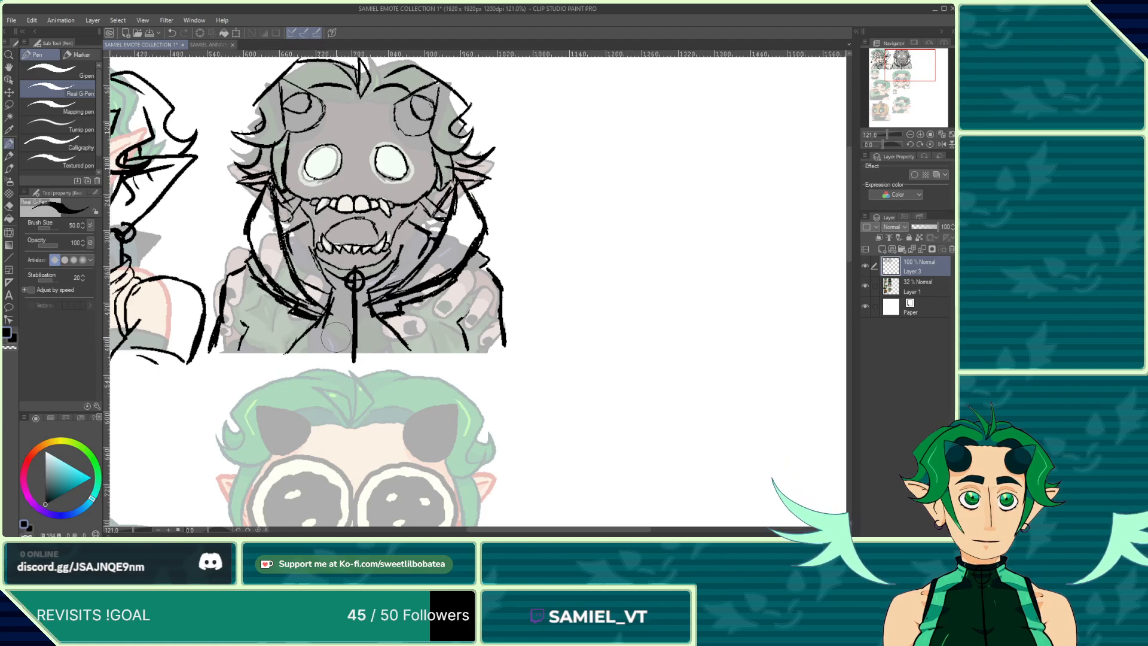
scroll(358, 342, "down", 5)
scroll(302, 247, "up", 3)
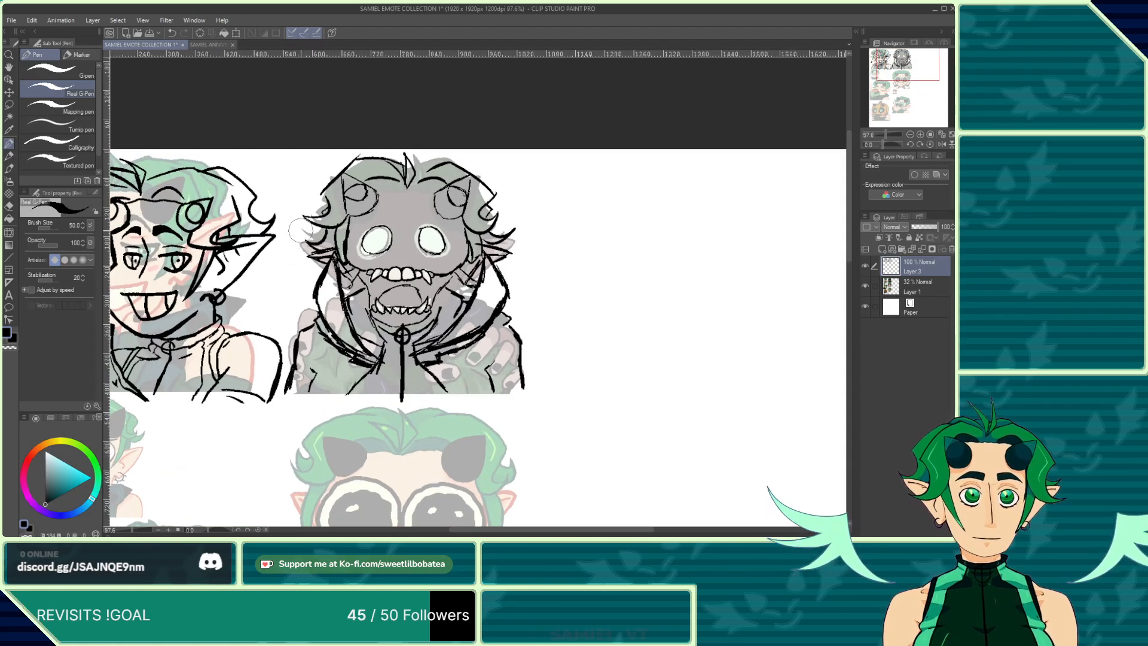
mouse_move(292, 226)
left_mouse_down()
mouse_move(309, 235)
mouse_move(304, 261)
left_mouse_up()
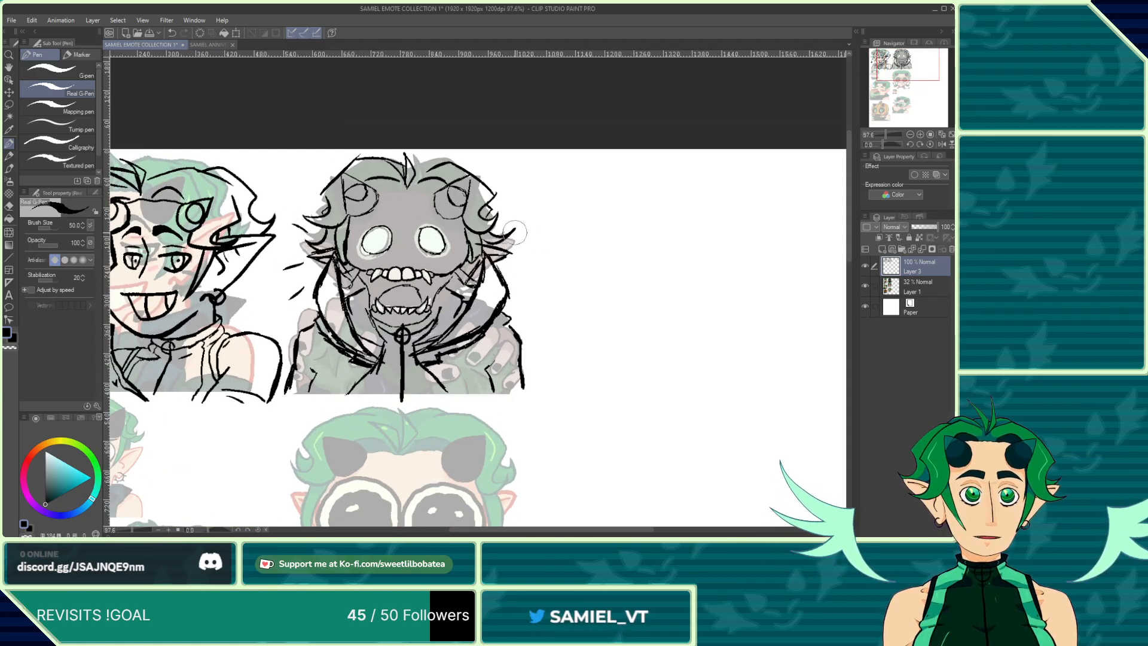
Step: Try drawing a jaw curve along the third emote's face and undo it
scroll(441, 383, "down", 6)
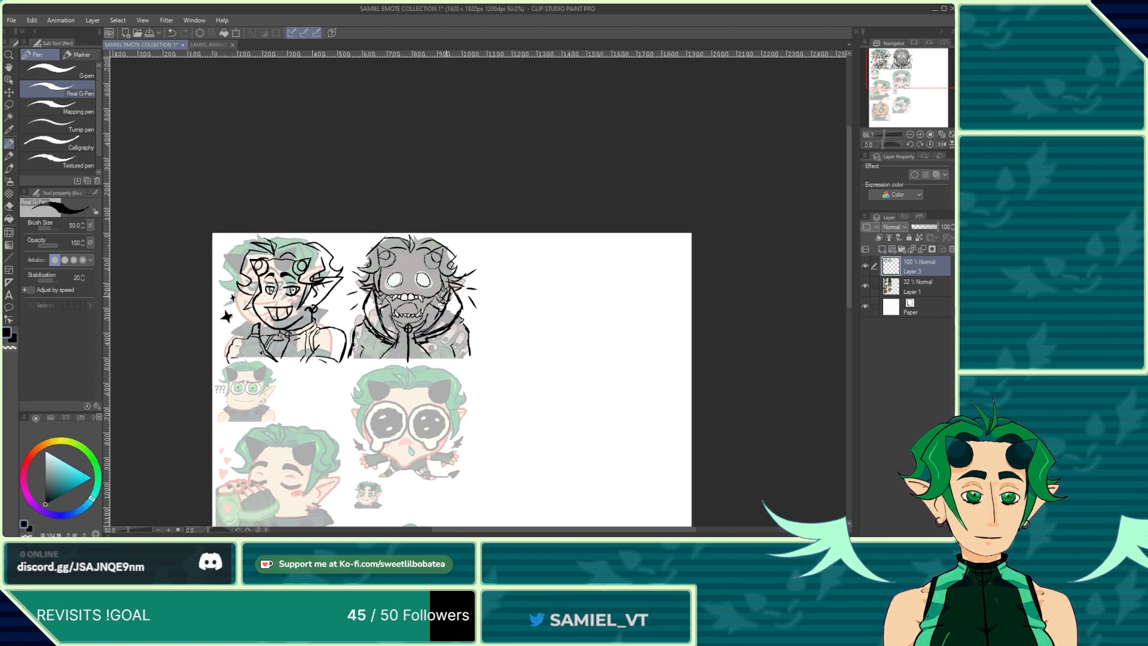
scroll(413, 371, "up", 4)
scroll(405, 365, "down", 2)
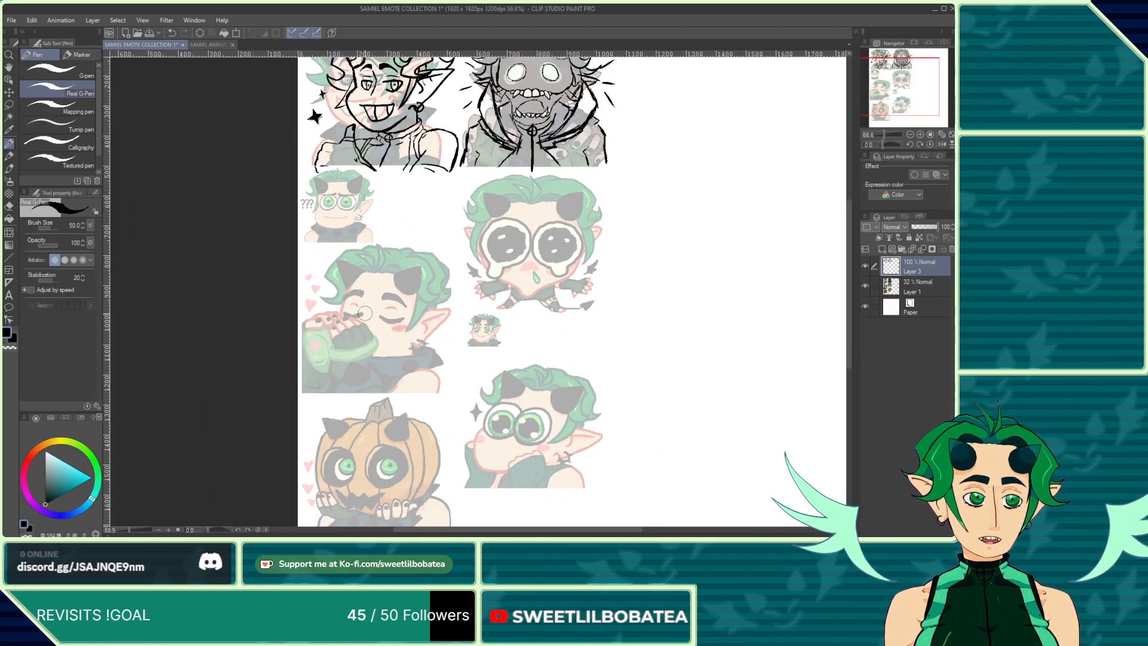
scroll(304, 247, "up", 6)
scroll(304, 246, "up", 3)
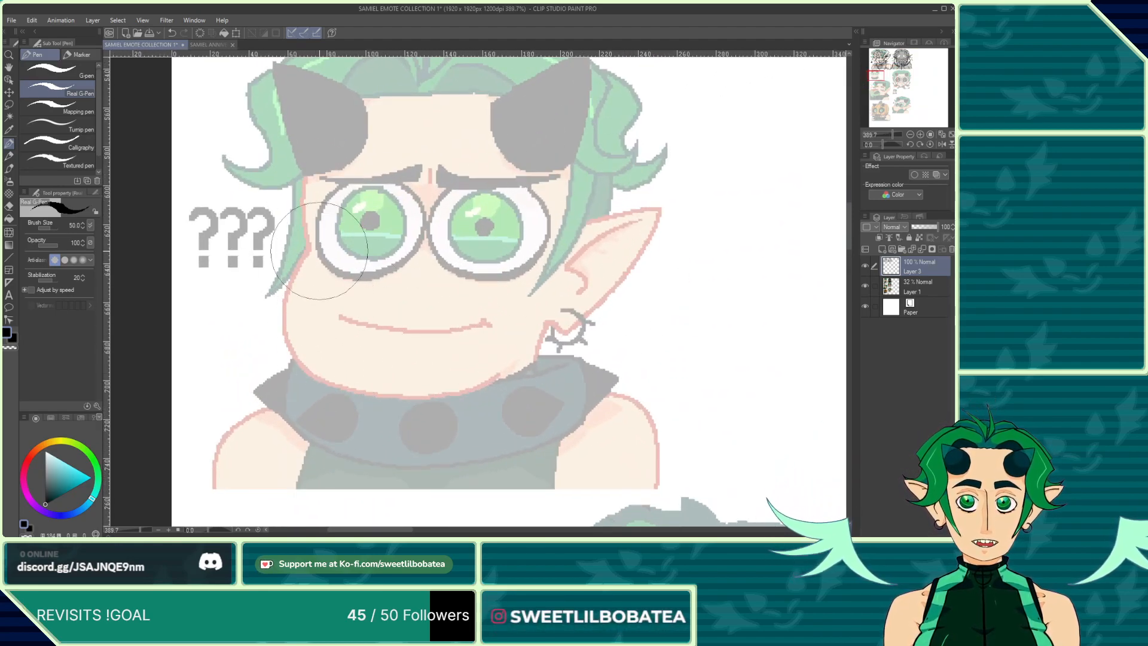
mouse_move(307, 247)
left_mouse_down()
mouse_move(280, 277)
mouse_move(290, 335)
mouse_move(385, 394)
left_mouse_up()
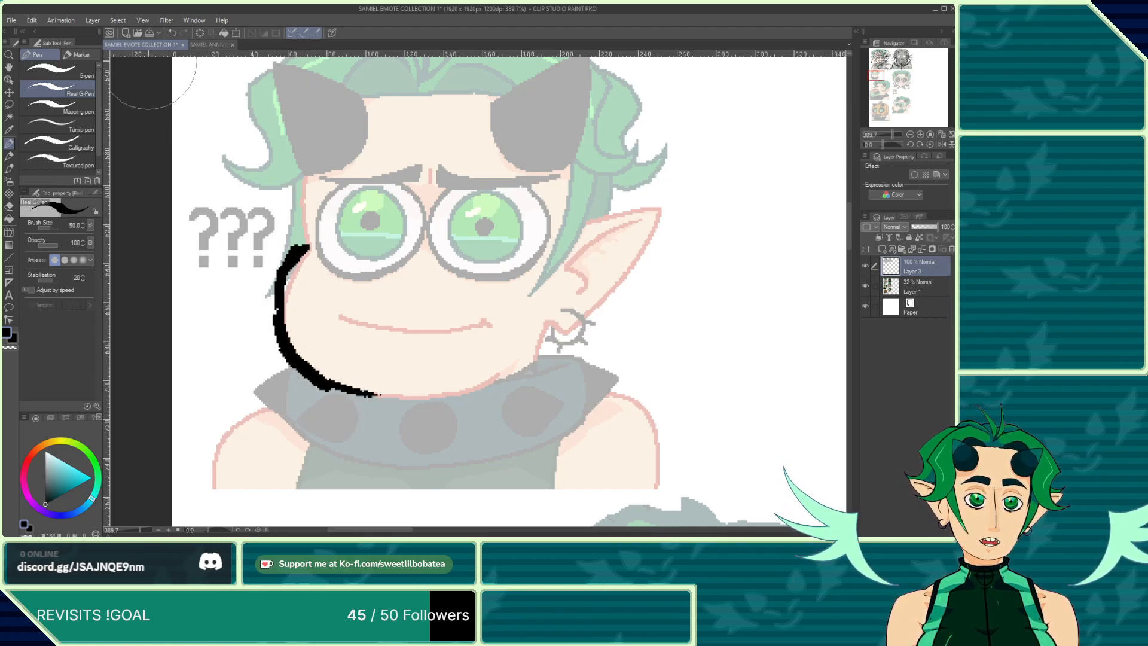
left_click(171, 33)
Step: Try sketching the third emote's jaw curve and smile, undoing the strokes
scroll(478, 428, "down", 12)
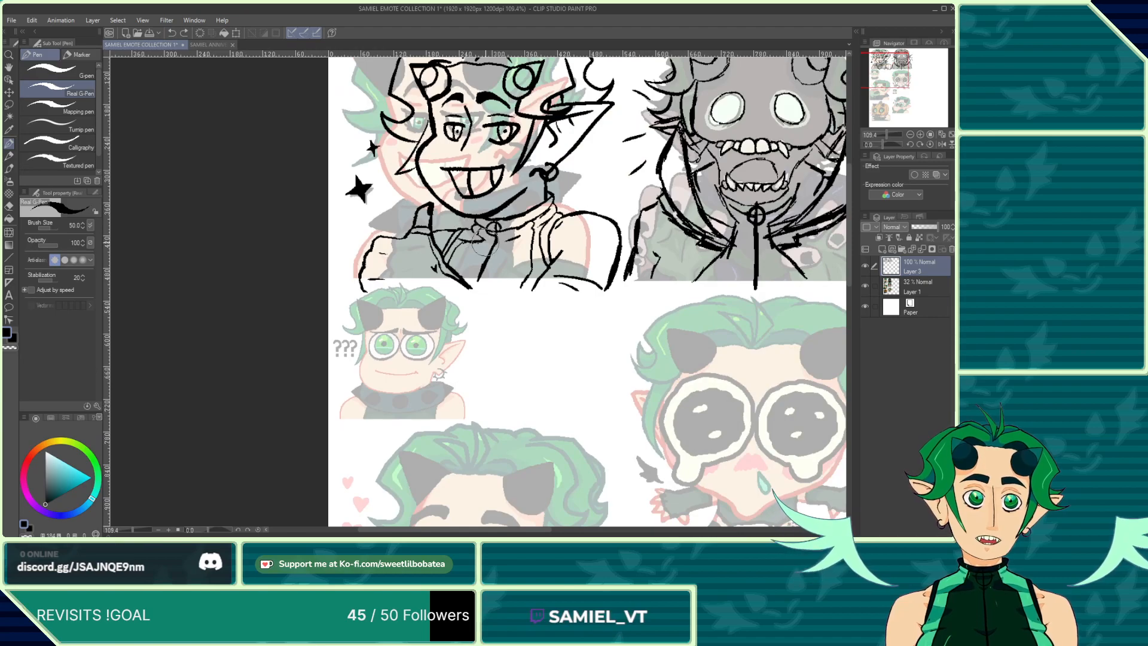
scroll(484, 242, "down", 6)
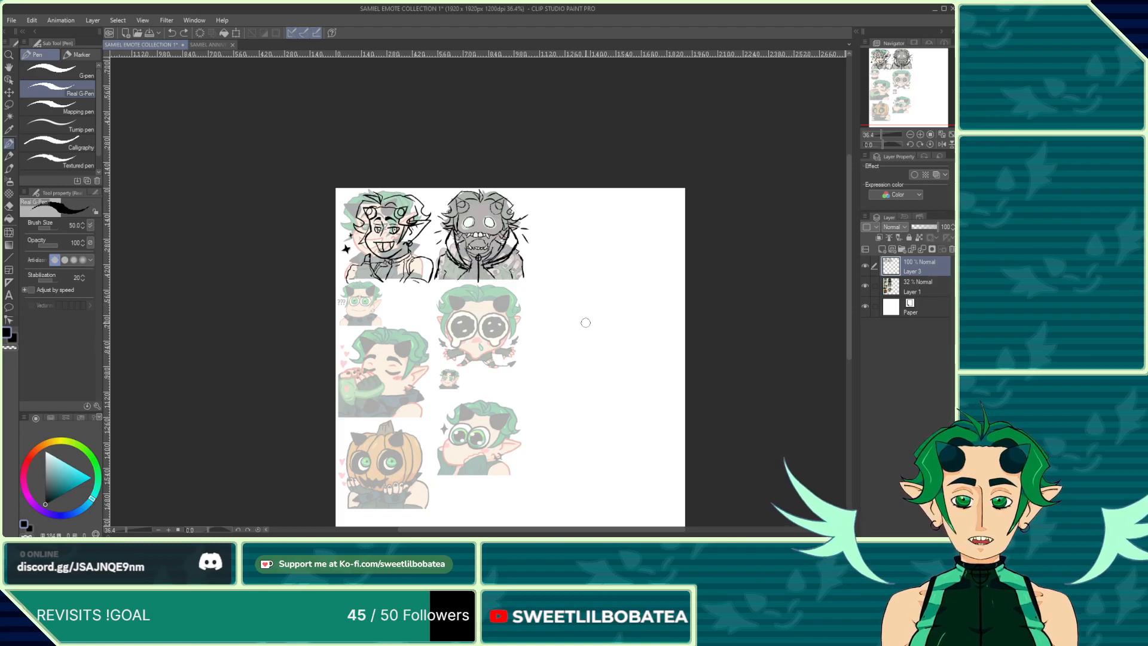
scroll(445, 379, "up", 8)
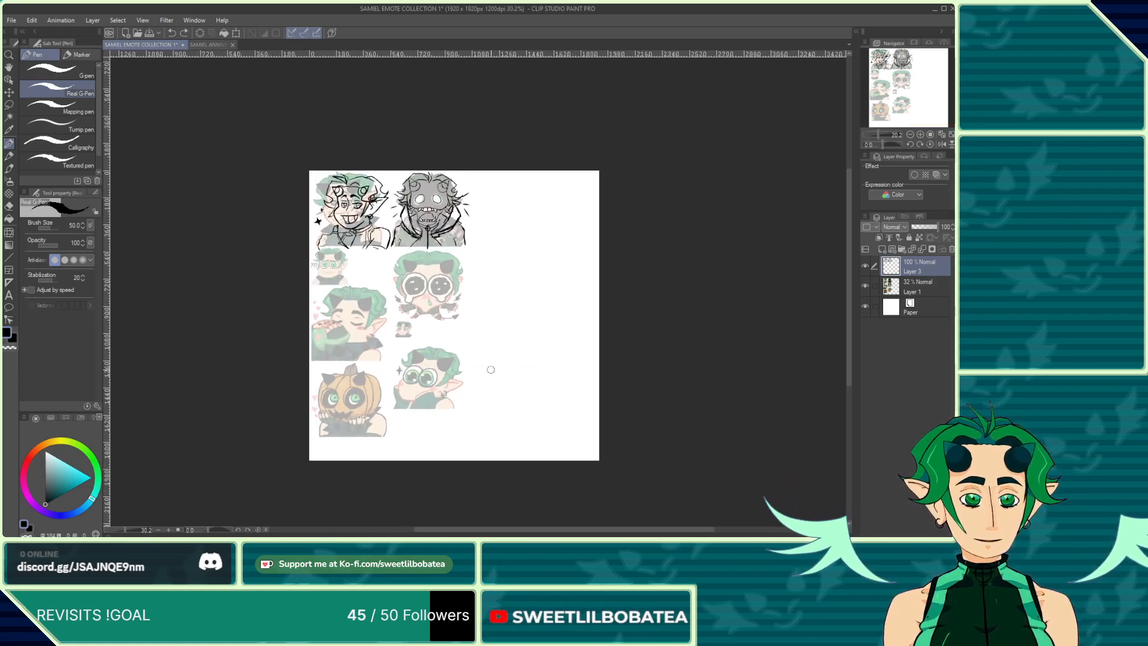
scroll(383, 340, "up", 3)
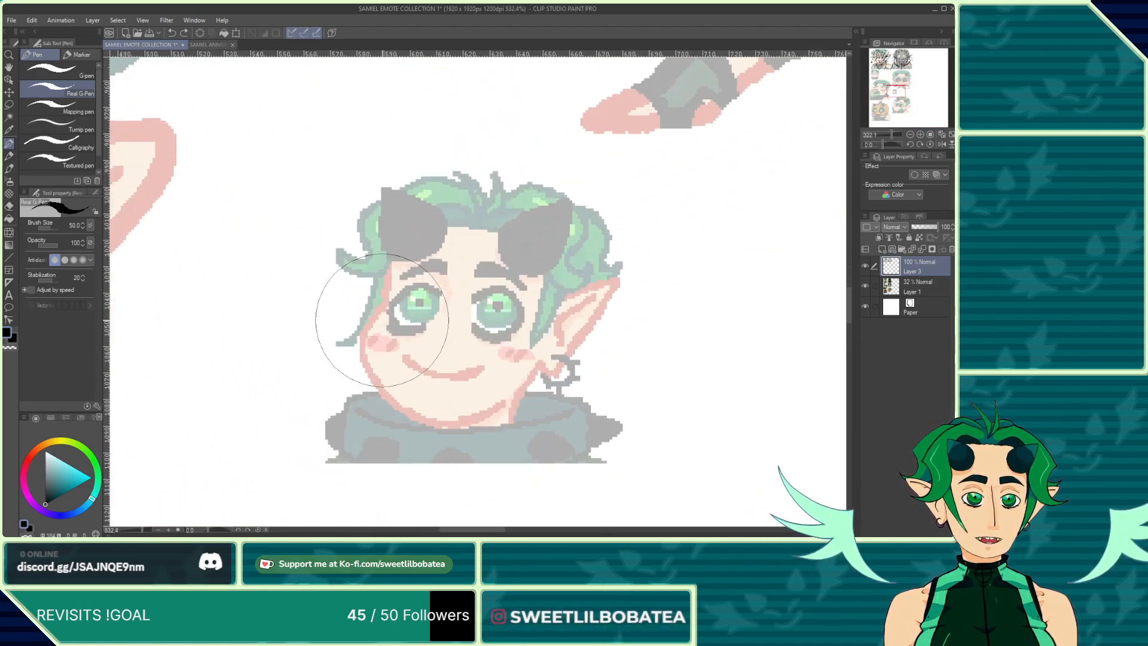
mouse_move(389, 310)
left_mouse_down()
mouse_move(366, 335)
mouse_move(371, 382)
mouse_move(418, 409)
mouse_move(486, 421)
mouse_move(545, 392)
left_mouse_up()
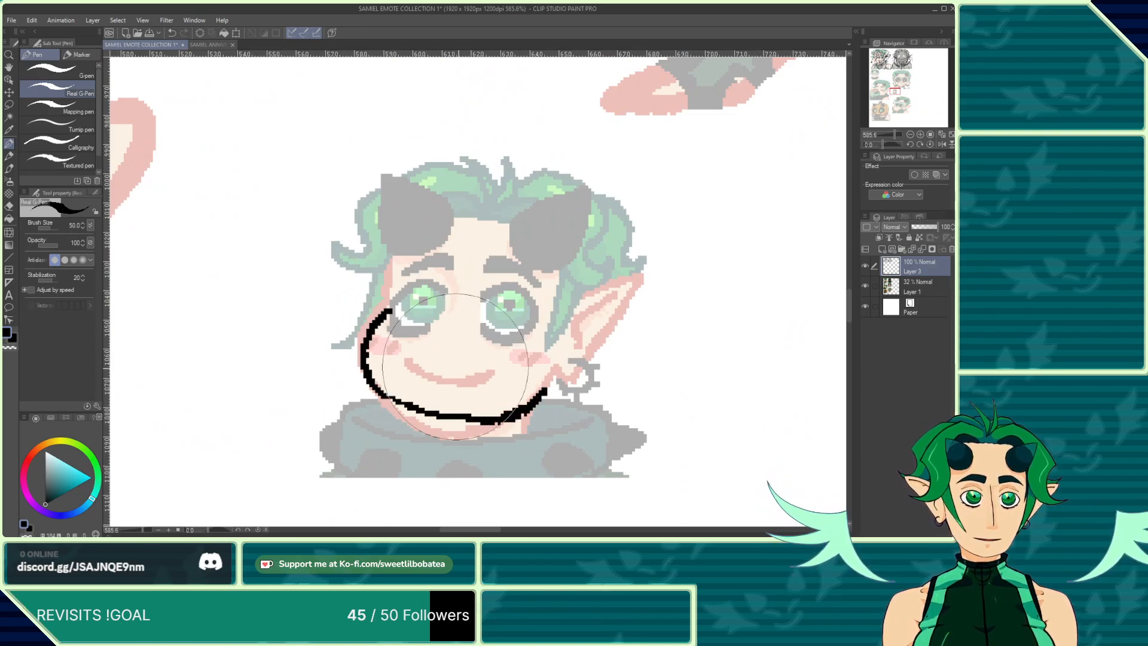
left_click_drag(440, 365, 480, 373)
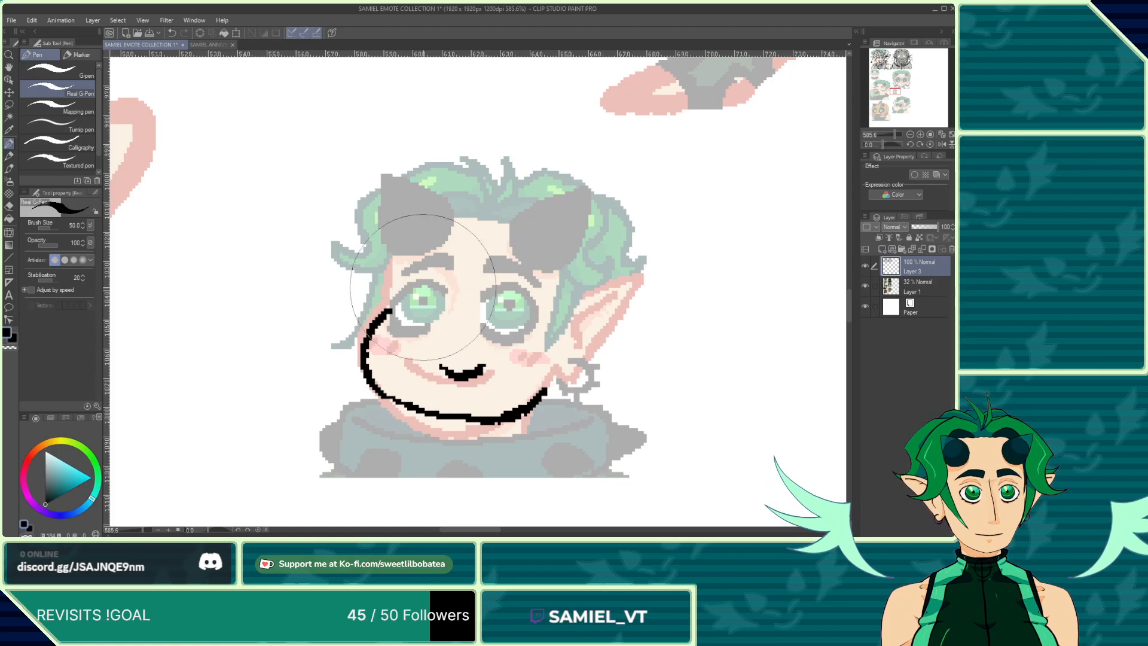
left_click(172, 33)
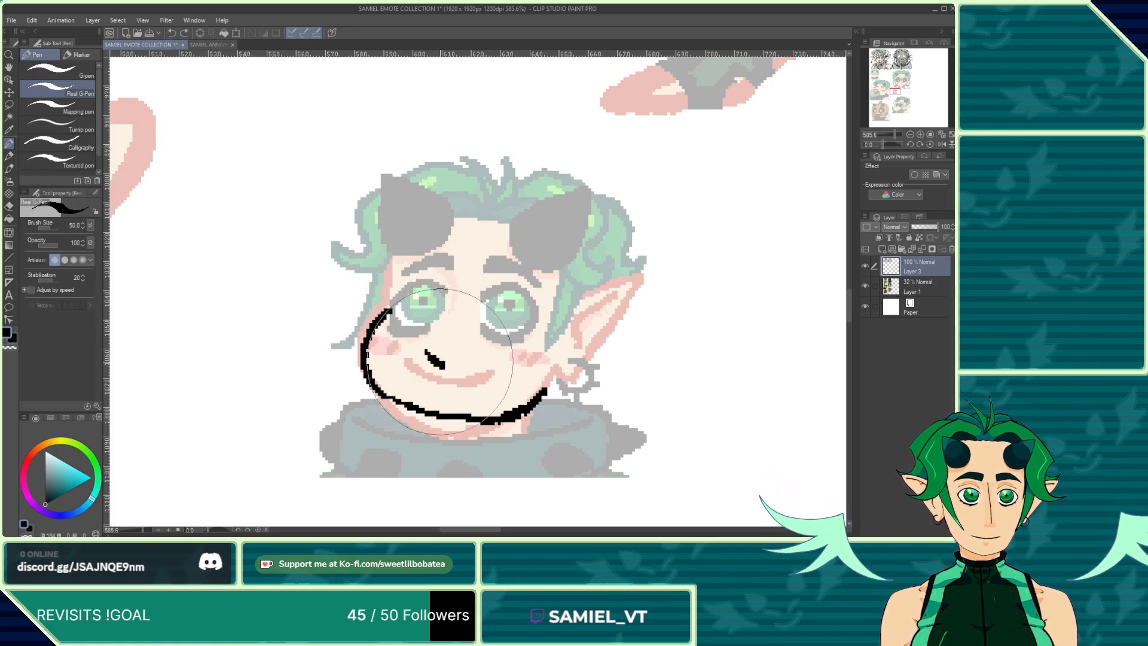
left_click_drag(426, 350, 485, 353)
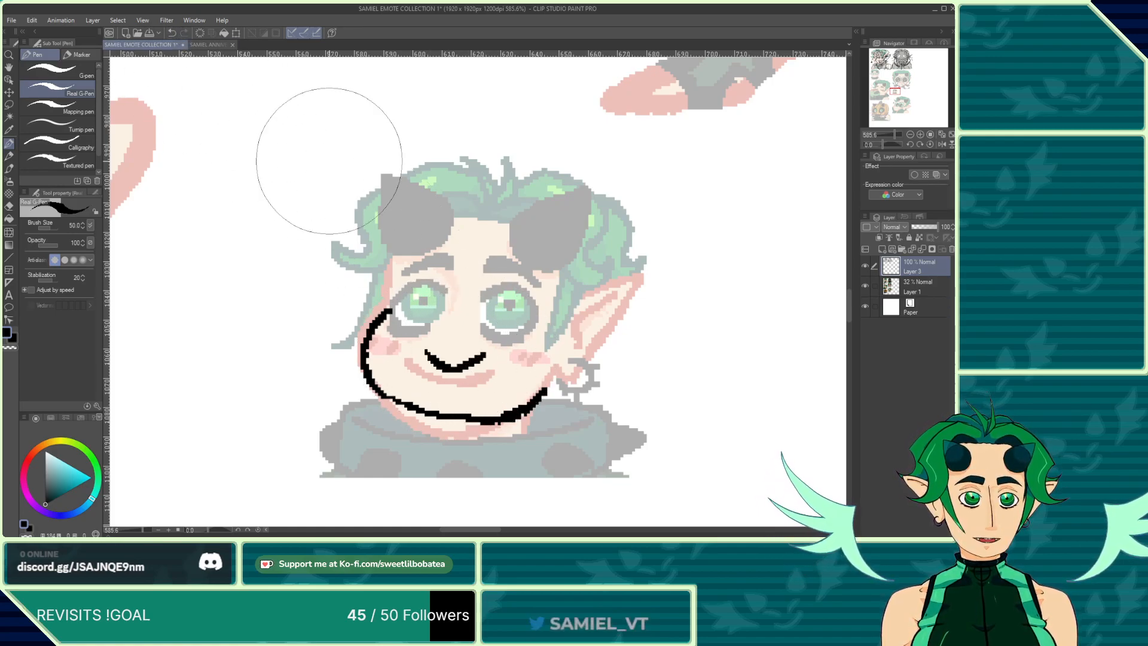
left_click(171, 32)
left_click(171, 32)
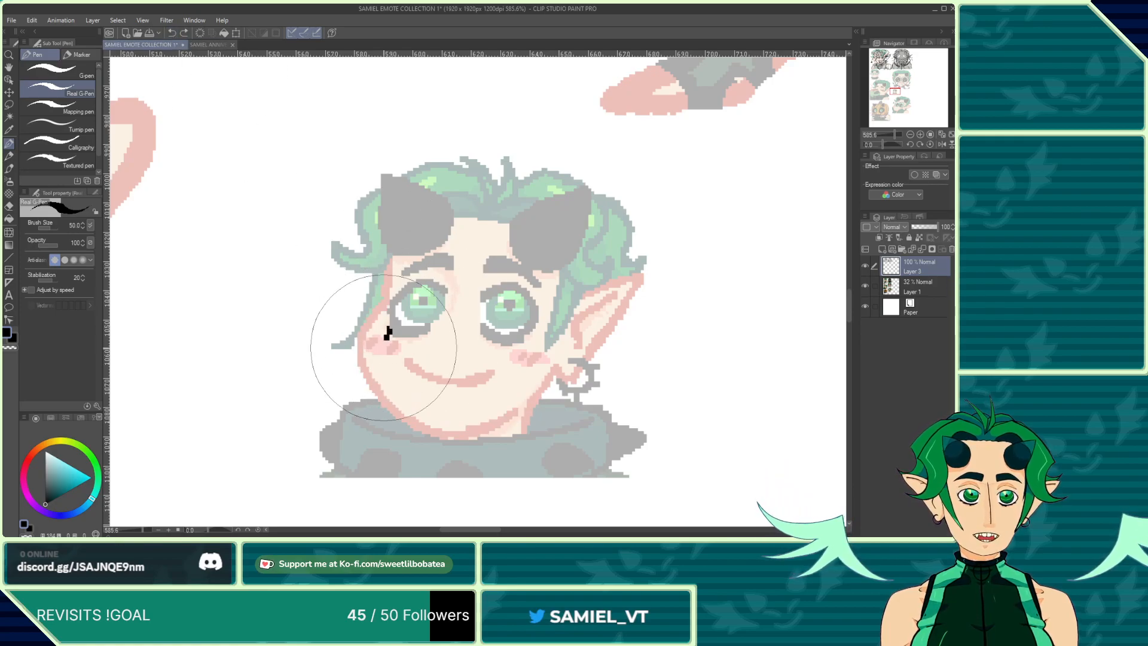
Step: Draw the third emote's jaw curve and a small smile
mouse_move(388, 328)
left_mouse_down()
mouse_move(375, 359)
mouse_move(385, 412)
mouse_move(472, 427)
mouse_move(520, 422)
mouse_move(550, 396)
left_mouse_up()
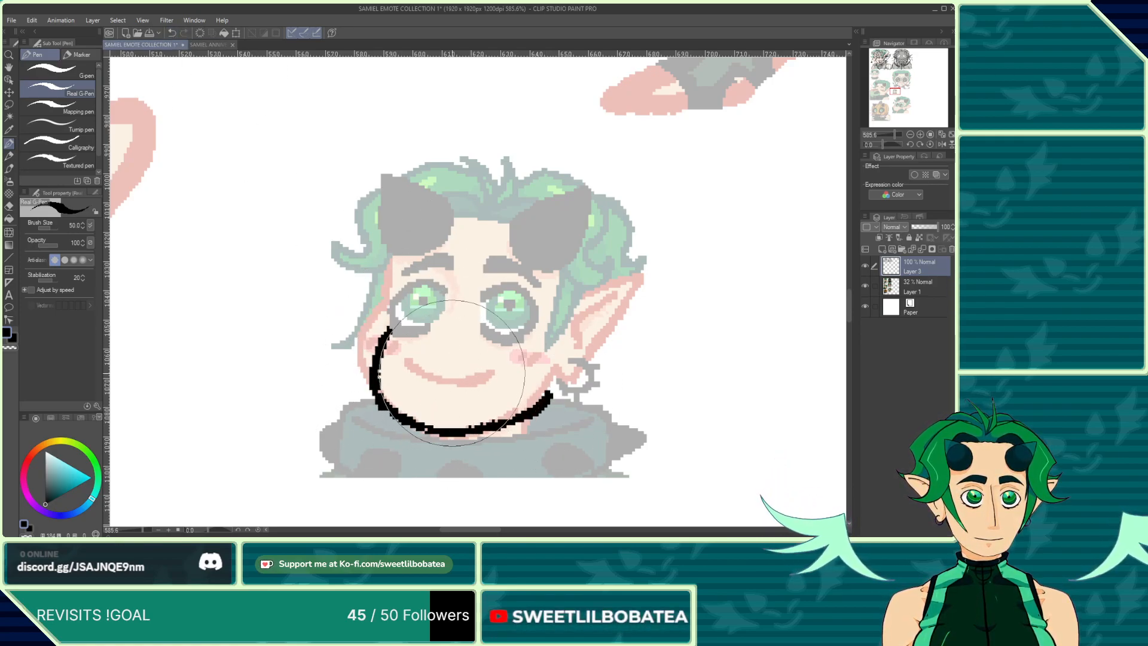
mouse_move(451, 377)
left_mouse_down()
mouse_move(466, 385)
mouse_move(479, 374)
left_mouse_up()
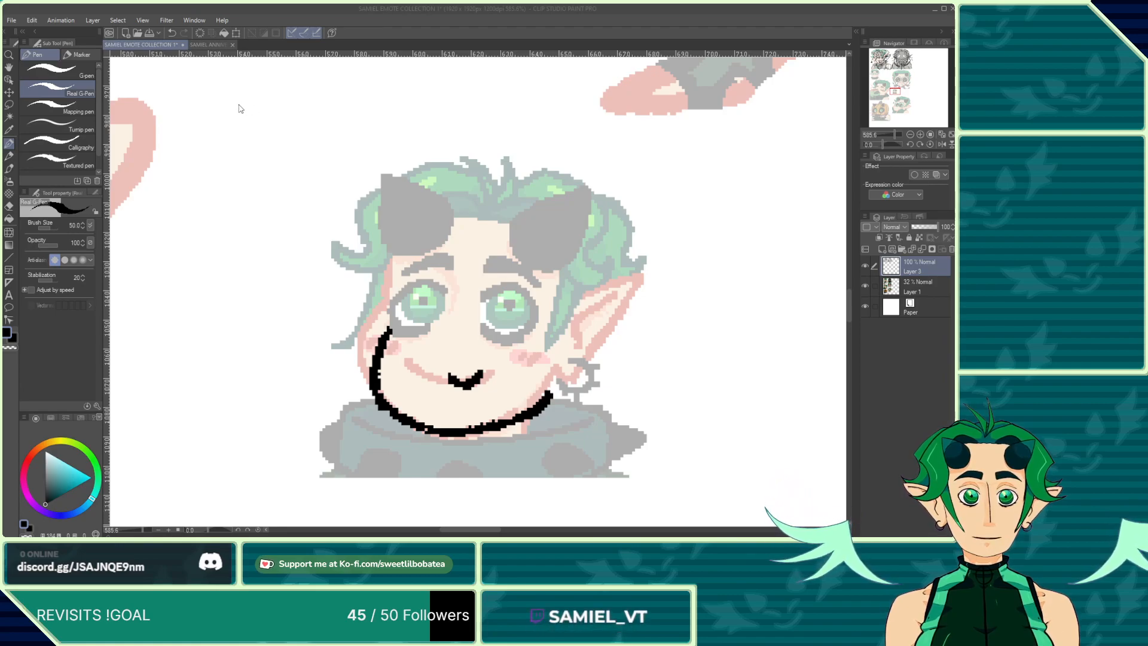
Step: Switch to the Animation2 document and open its timeline
double_click(128, 110)
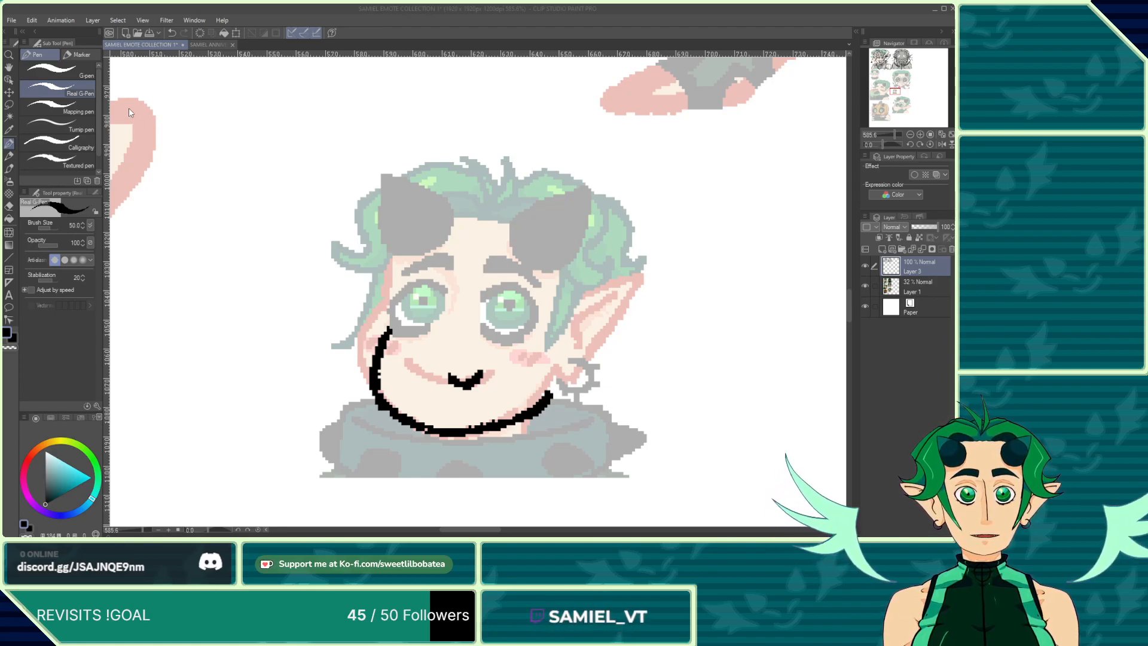
left_click(108, 535)
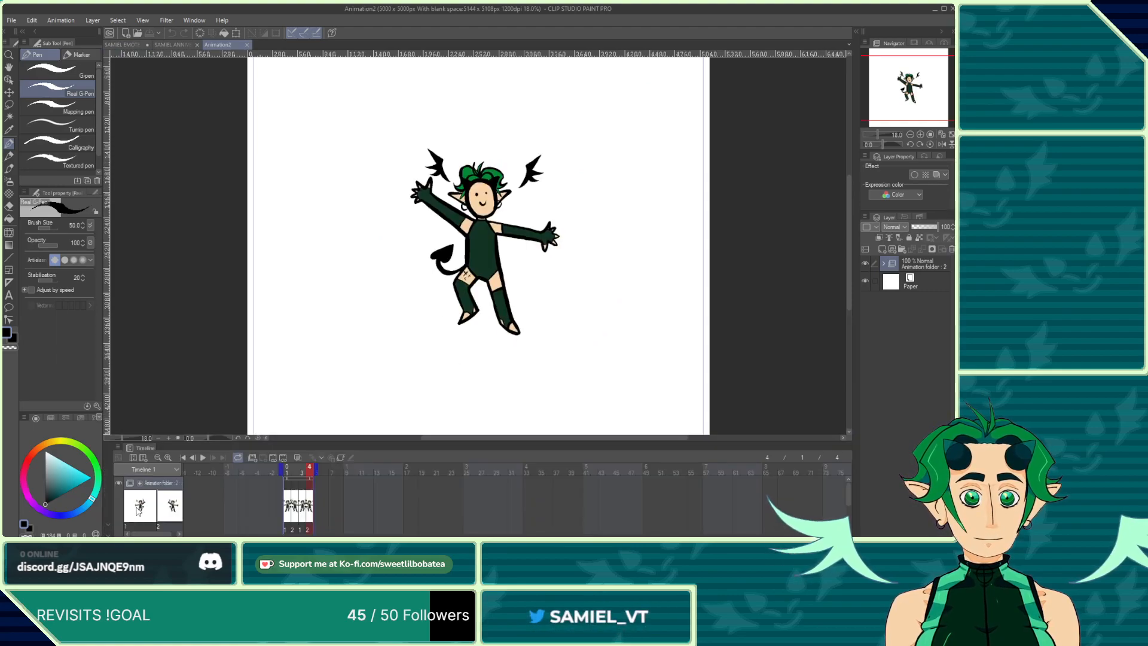
Step: Play the Animation2 timeline preview and stop it
left_click(203, 457)
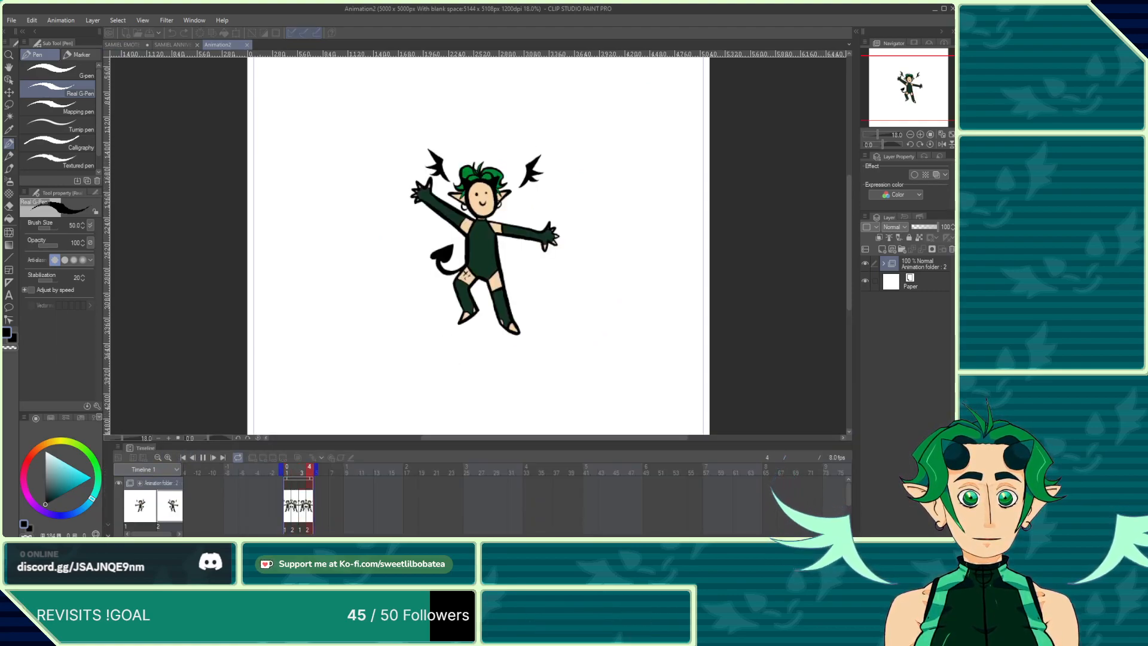
left_click(108, 535)
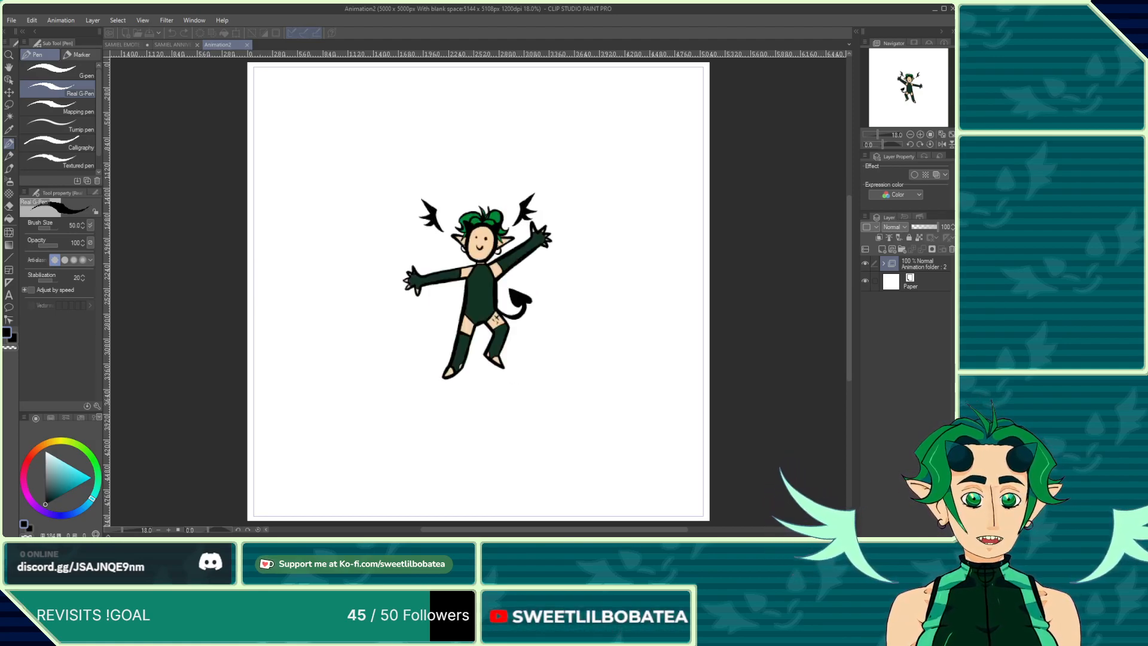
left_click(109, 535)
left_click(204, 457)
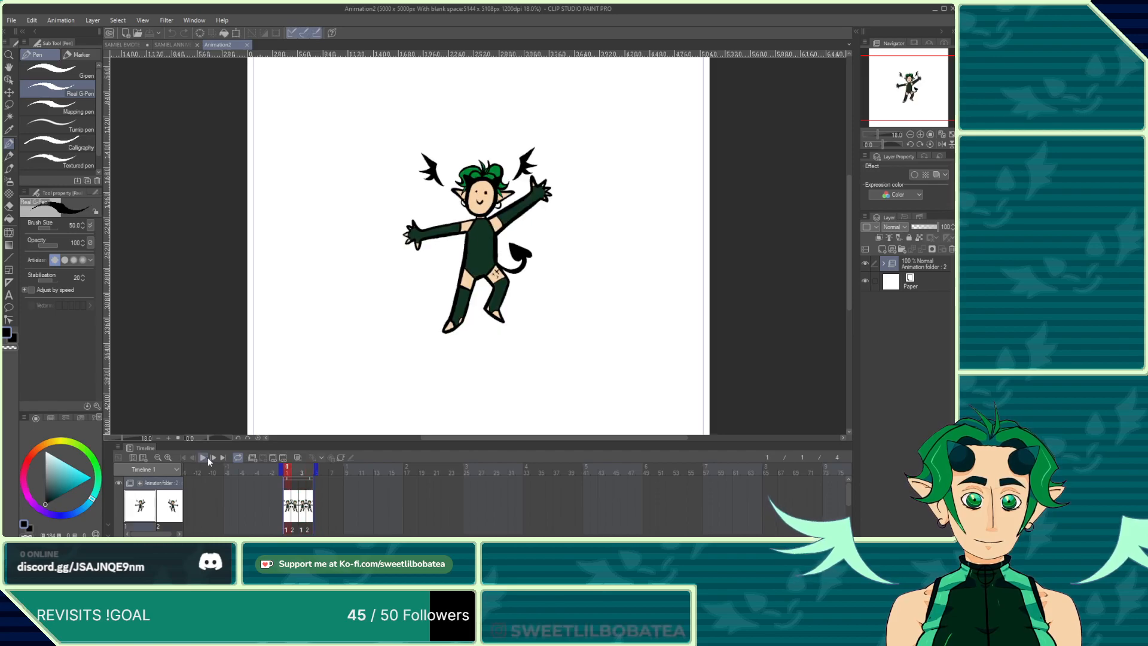
Step: Return to the emote collection document and ink the third emote's two eyes as solid dots
left_click(245, 43)
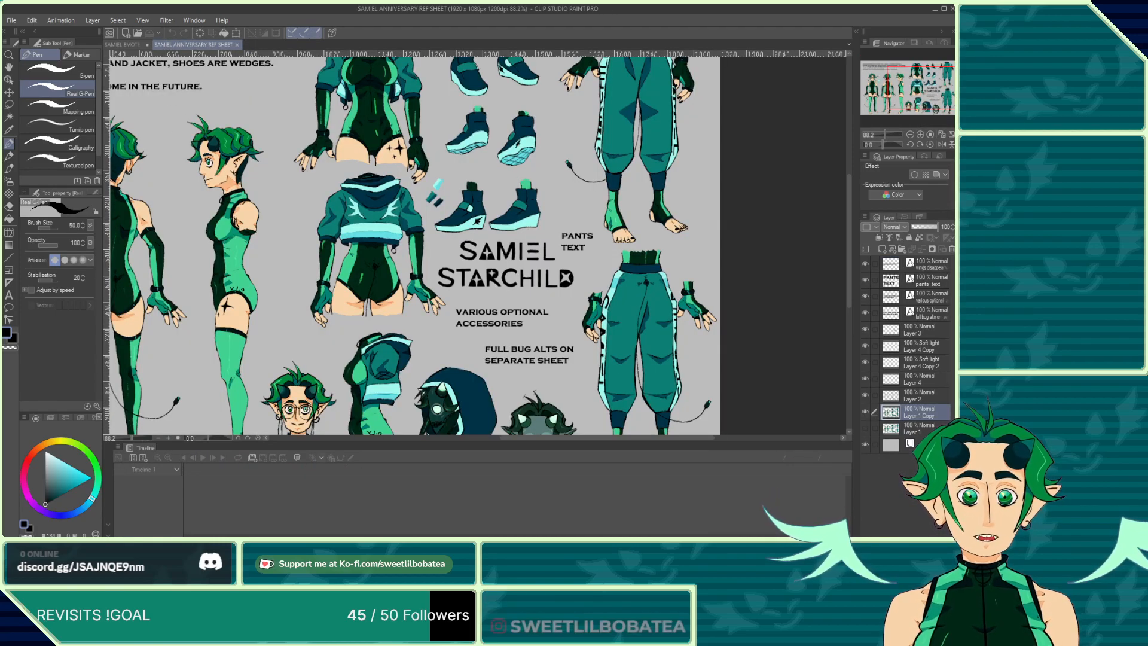
left_click(108, 524)
left_click(121, 43)
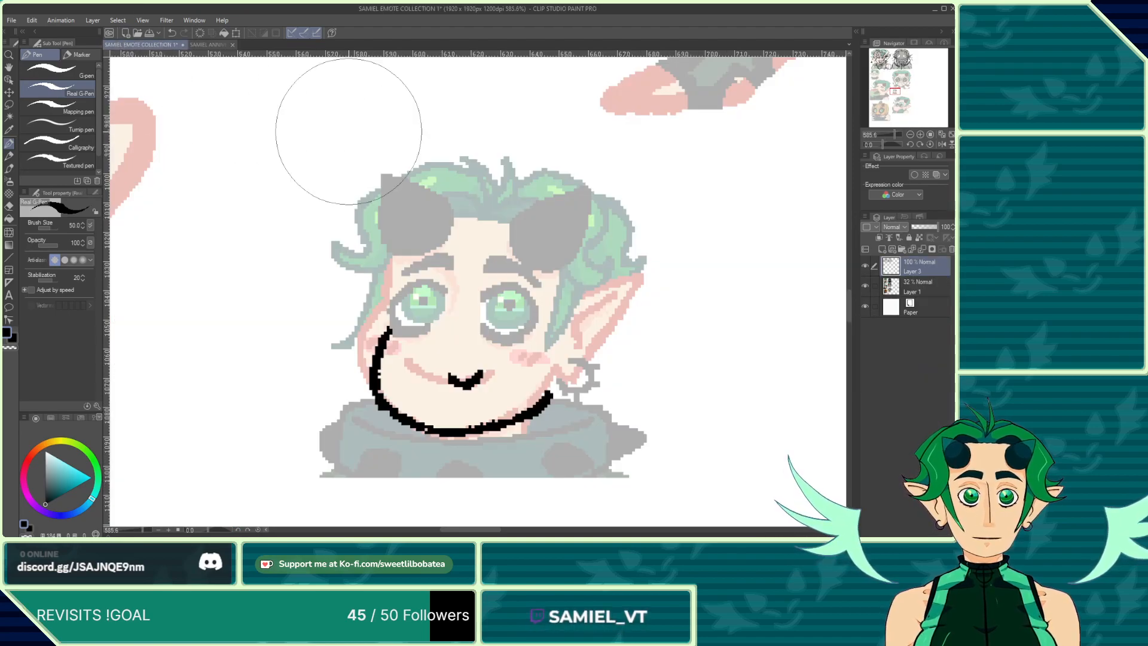
scroll(428, 314, "up", 2)
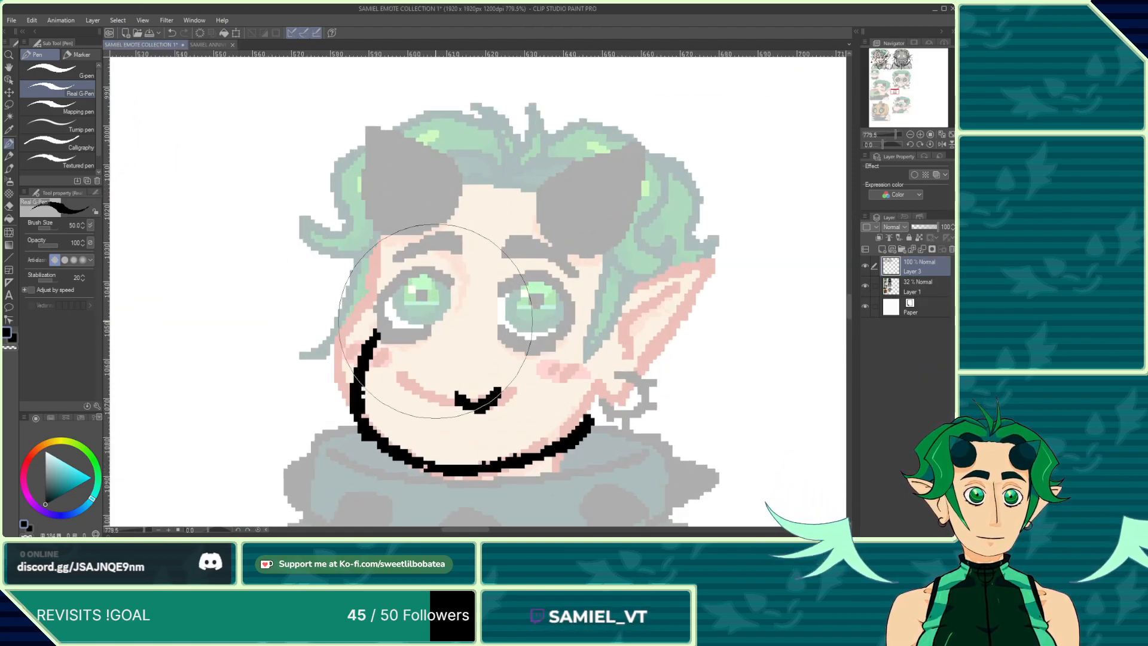
left_click_drag(431, 316, 434, 352)
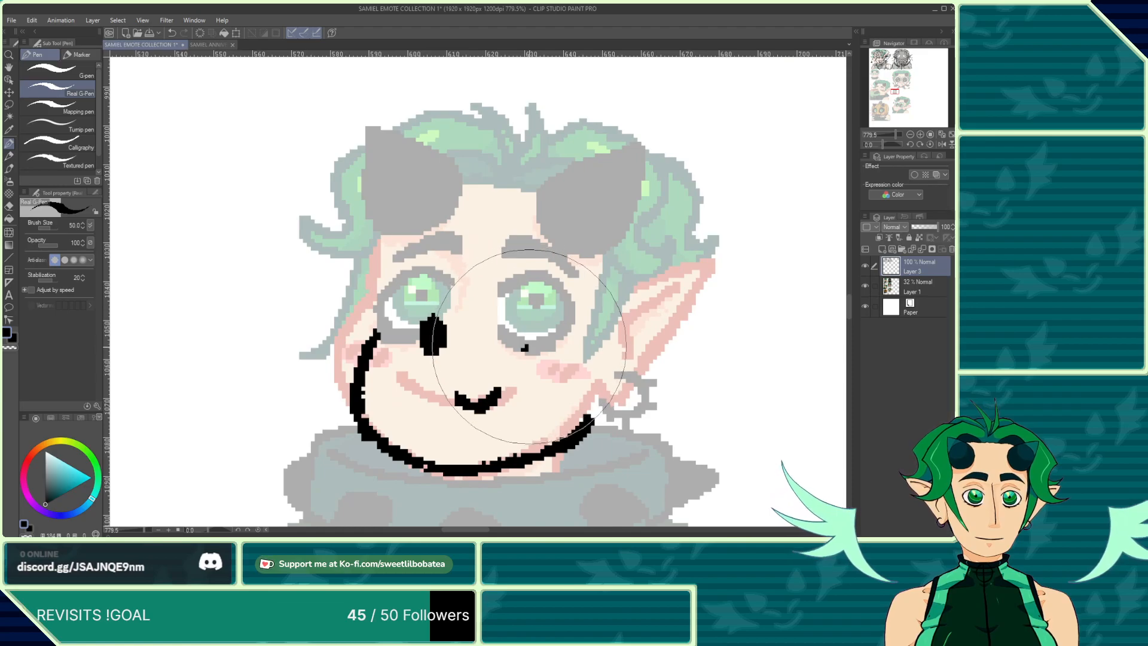
mouse_move(523, 328)
left_mouse_down()
mouse_move(525, 350)
mouse_move(509, 334)
left_mouse_up()
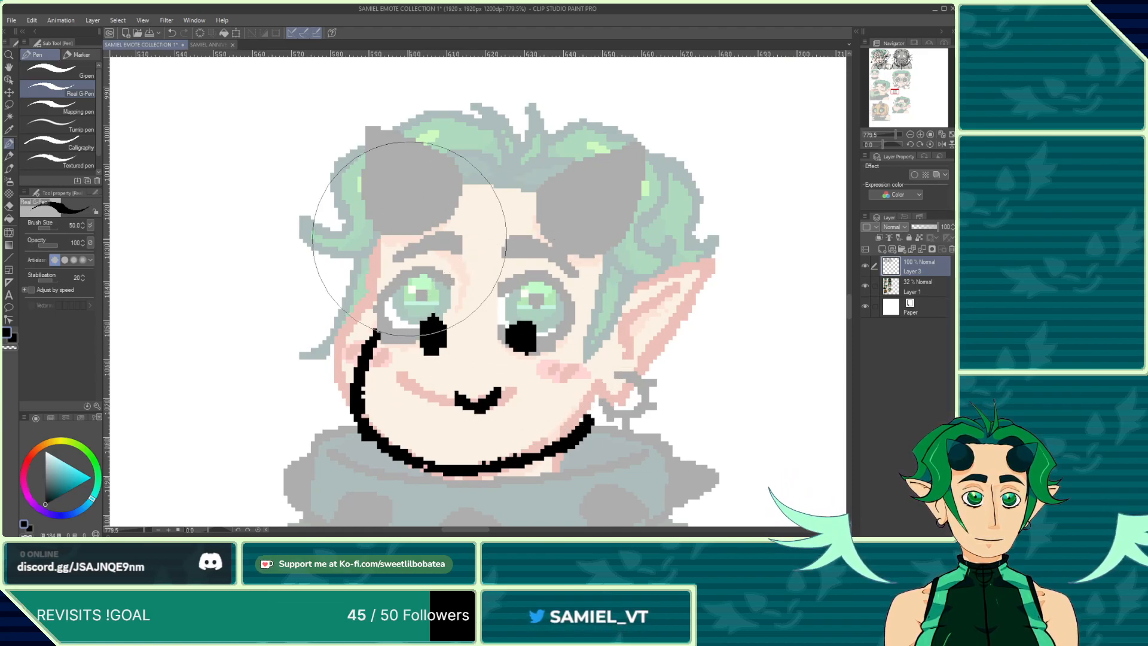
Step: Outline the two small horns above the third emote's eyes
mouse_move(396, 277)
left_mouse_down()
mouse_move(431, 259)
mouse_move(382, 225)
mouse_move(389, 276)
left_mouse_up()
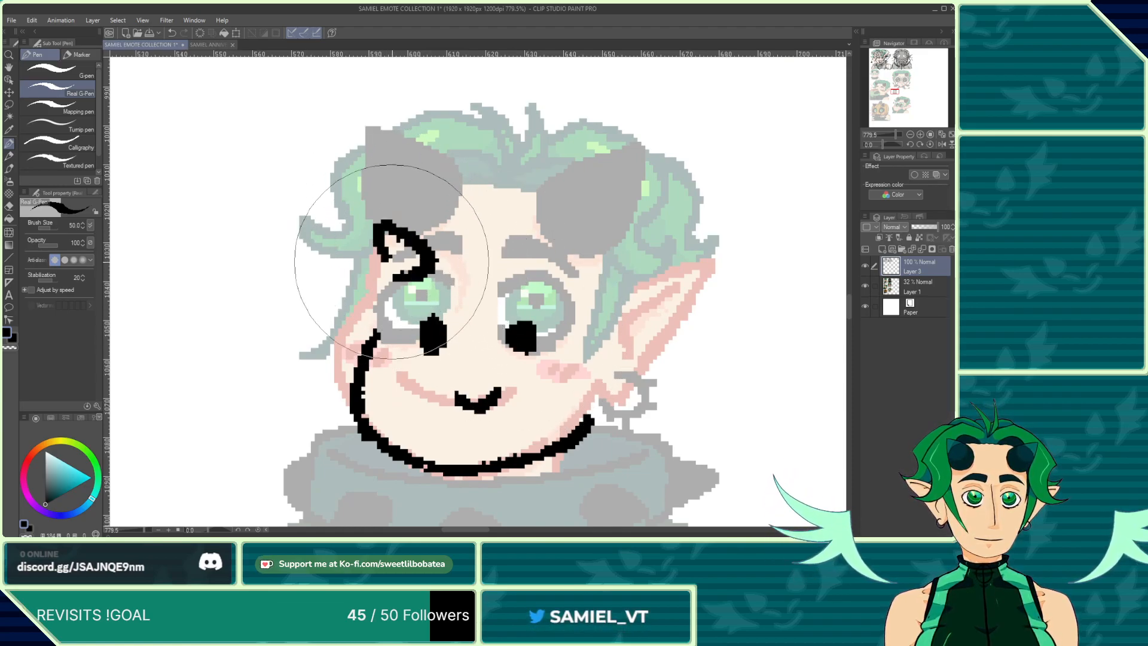
left_click_drag(392, 230, 422, 263)
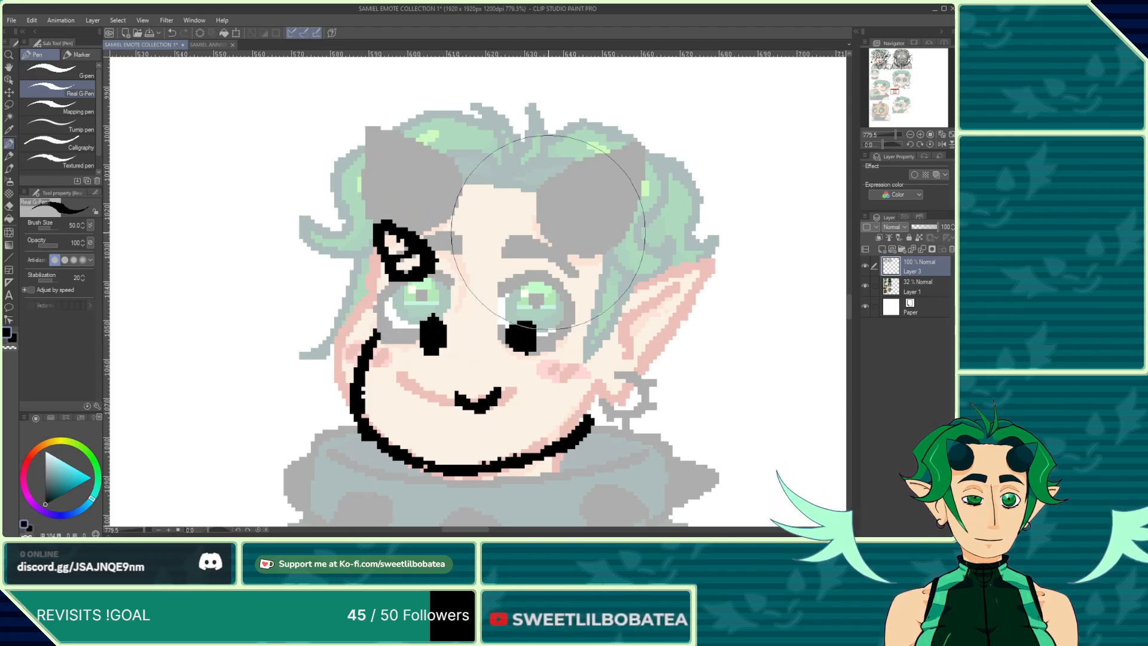
mouse_move(543, 231)
left_mouse_down()
mouse_move(576, 211)
mouse_move(584, 255)
mouse_move(574, 267)
mouse_move(550, 259)
mouse_move(543, 228)
left_mouse_up()
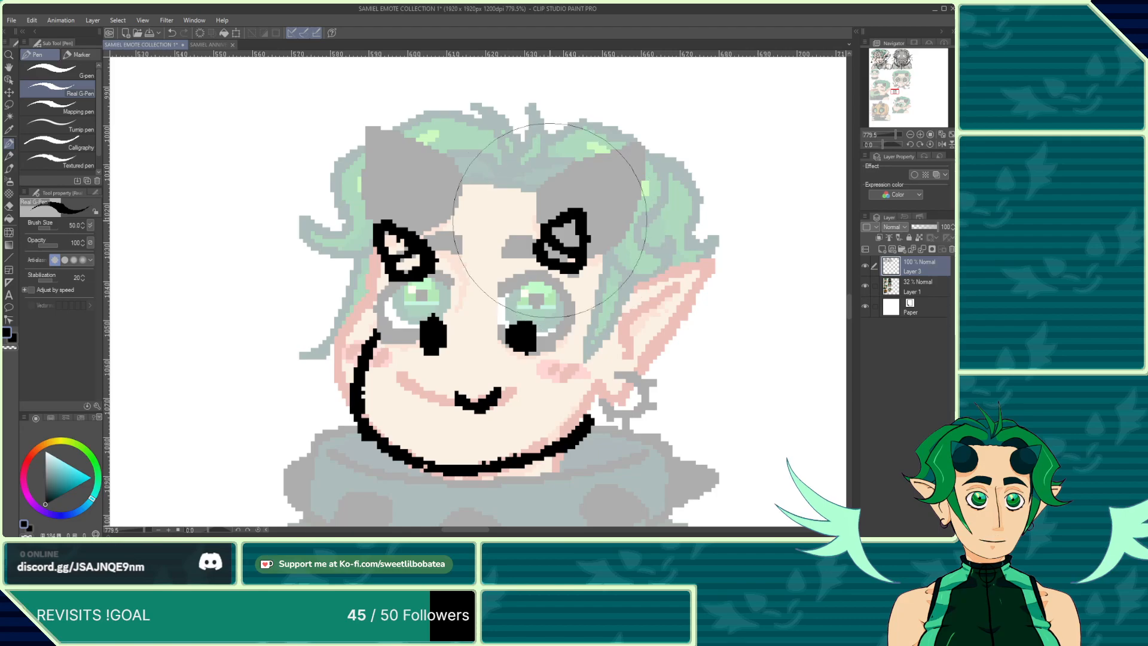
Step: Draw the hair spikes and hairline across the top of the third emote's head
mouse_move(478, 202)
left_mouse_down()
mouse_move(402, 146)
mouse_move(458, 161)
mouse_move(484, 210)
left_mouse_up()
mouse_move(436, 110)
left_mouse_down()
mouse_move(478, 197)
mouse_move(469, 140)
mouse_move(428, 175)
left_mouse_up()
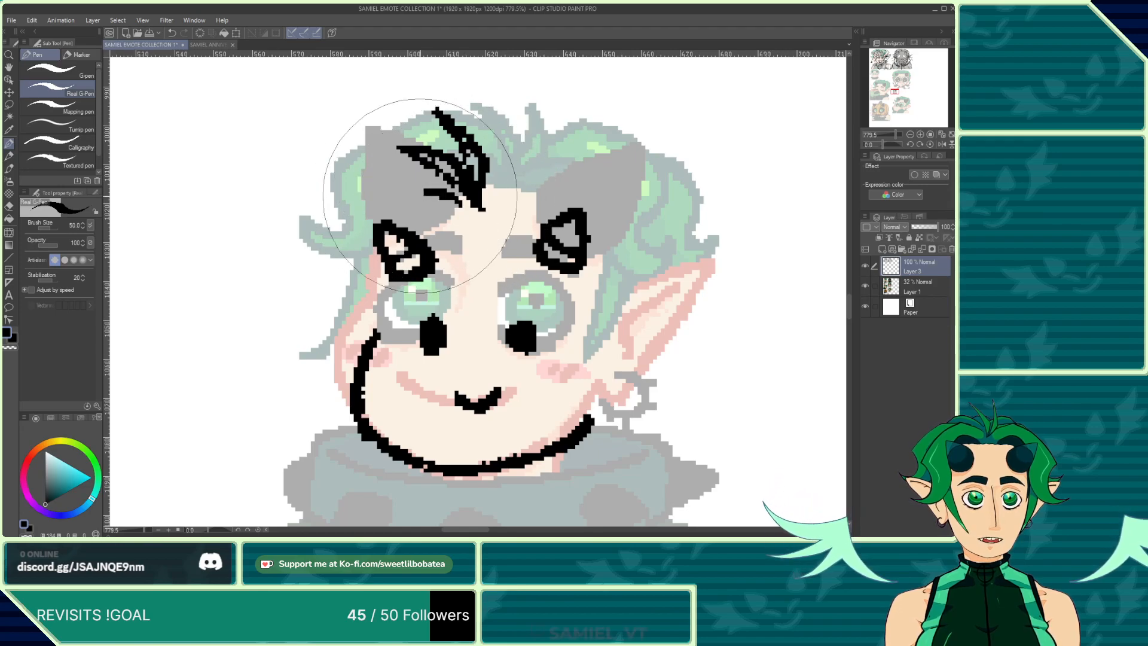
mouse_move(399, 217)
left_mouse_down()
mouse_move(538, 184)
mouse_move(560, 213)
mouse_move(579, 210)
mouse_move(618, 272)
mouse_move(661, 268)
mouse_move(674, 246)
mouse_move(629, 244)
mouse_move(644, 201)
mouse_move(573, 152)
mouse_move(496, 163)
left_mouse_up()
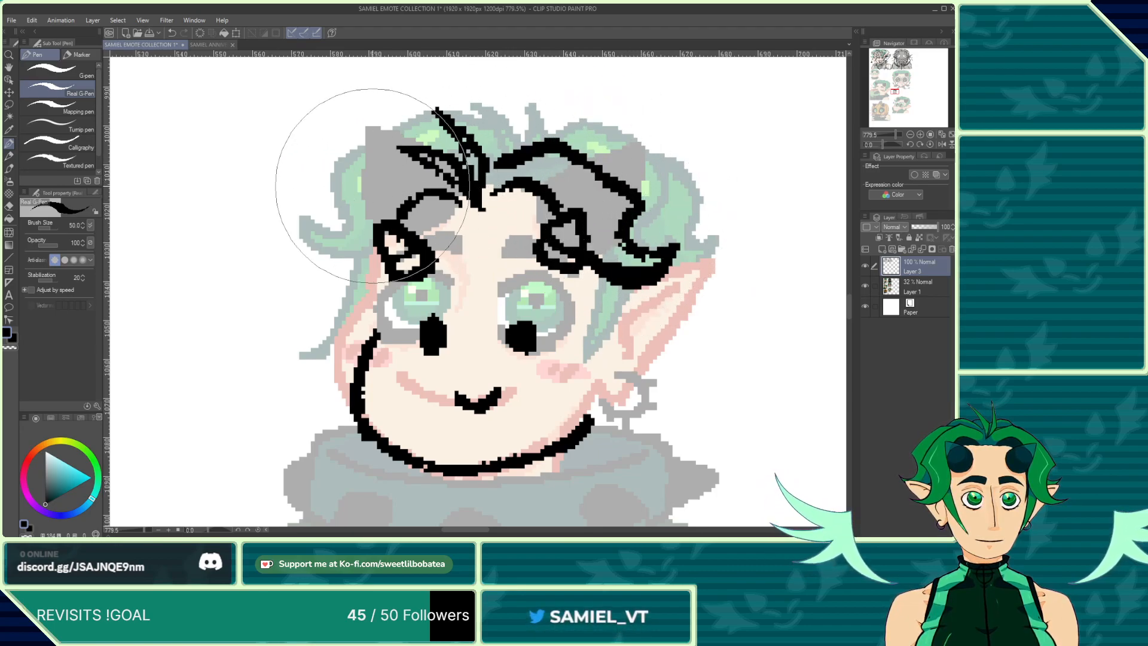
Step: Ink the pointed ear and side hair on the third emote's right side, plus the left hair edge
mouse_move(584, 278)
left_mouse_down()
mouse_move(584, 340)
mouse_move(566, 407)
mouse_move(610, 278)
left_mouse_up()
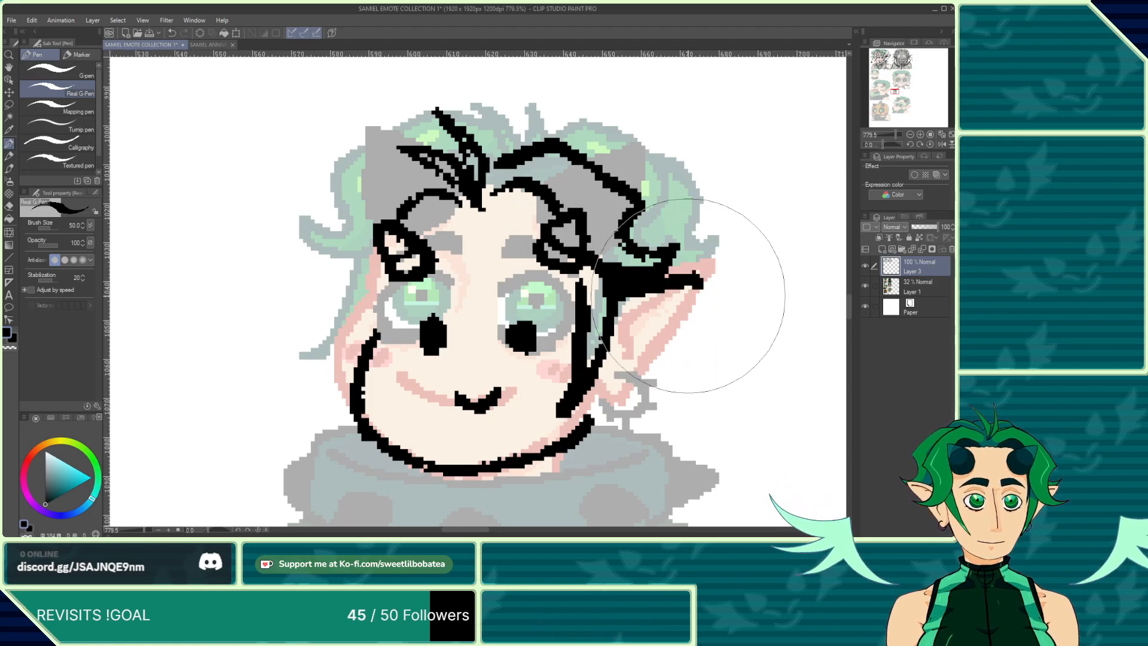
mouse_move(700, 276)
left_mouse_down()
mouse_move(600, 399)
mouse_move(602, 374)
mouse_move(637, 375)
mouse_move(642, 399)
mouse_move(595, 409)
left_mouse_up()
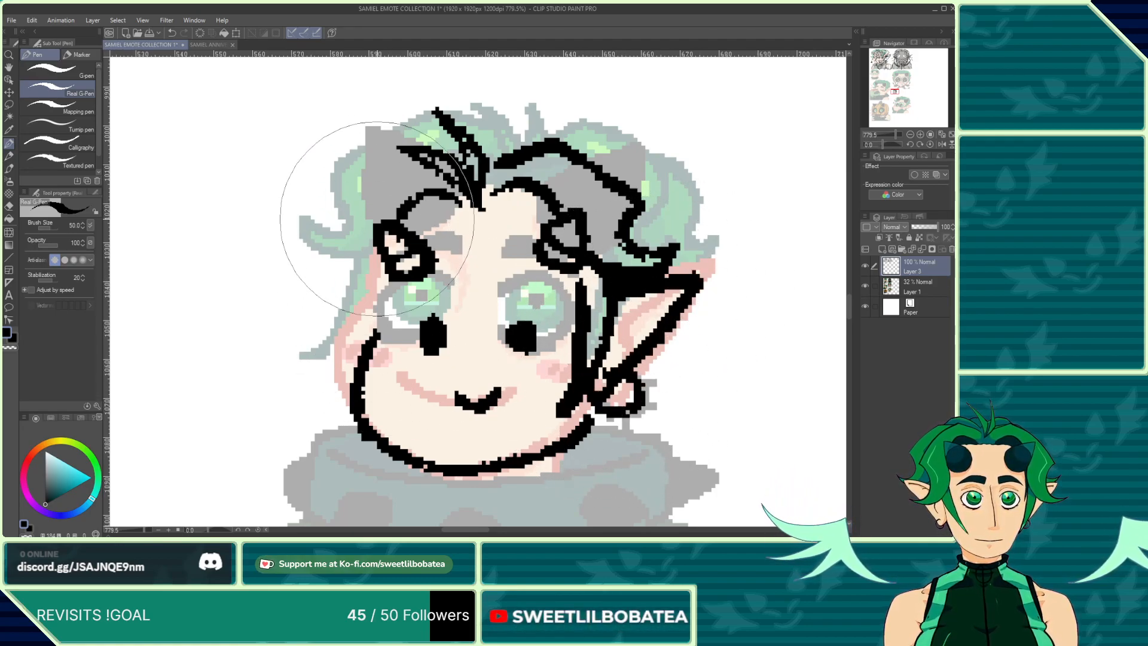
mouse_move(388, 281)
left_mouse_down()
mouse_move(341, 300)
mouse_move(305, 263)
mouse_move(324, 273)
mouse_move(343, 260)
mouse_move(320, 223)
mouse_move(372, 180)
mouse_move(402, 159)
mouse_move(428, 163)
left_mouse_up()
Step: Add the hair strands along the left side of the third emote's face
scroll(311, 287, "down", 3)
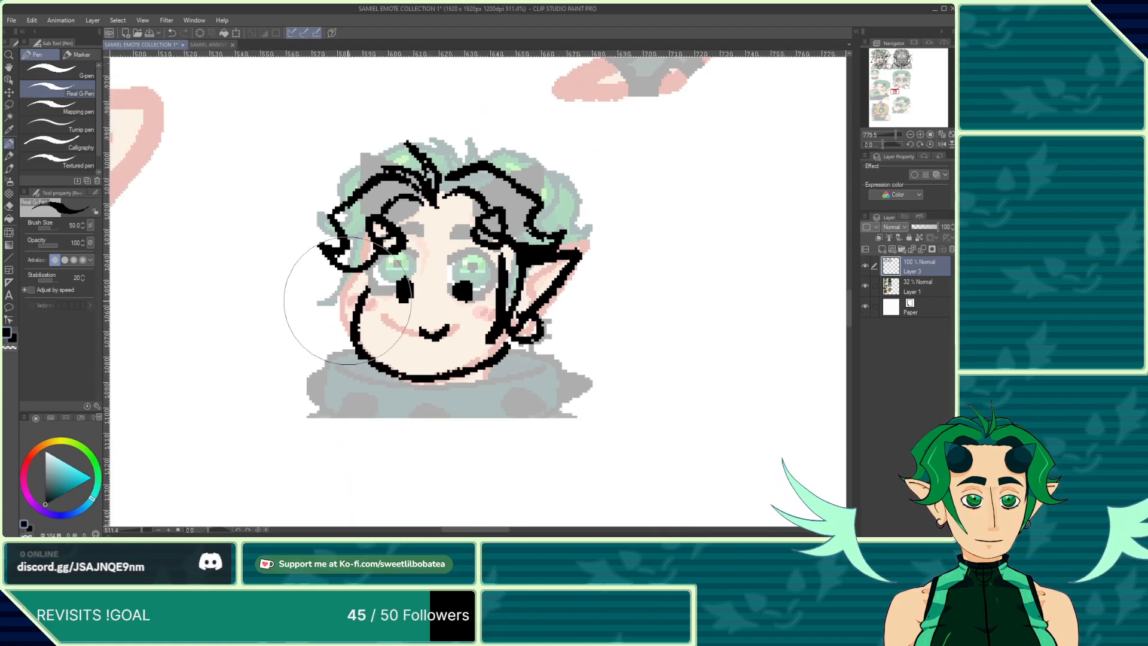
scroll(340, 285, "up", 3)
left_click_drag(348, 286, 321, 372)
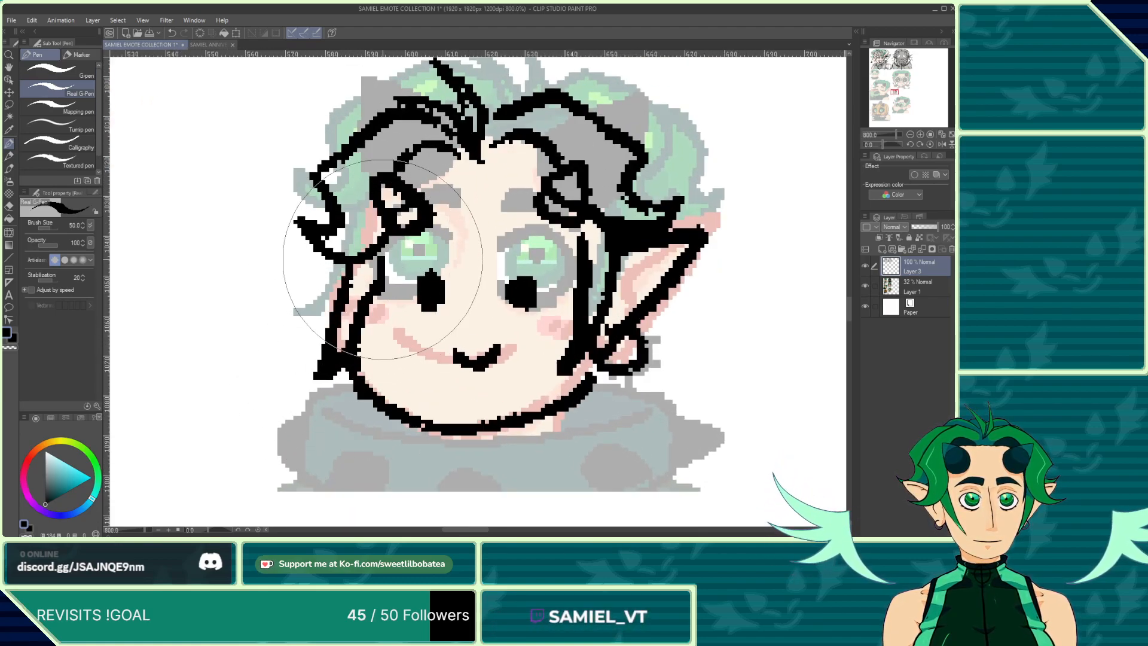
Step: Ink the collar and neckline with a small tie detail below the third emote's chin
scroll(367, 213, "down", 2)
scroll(366, 212, "down", 1)
scroll(436, 287, "up", 3)
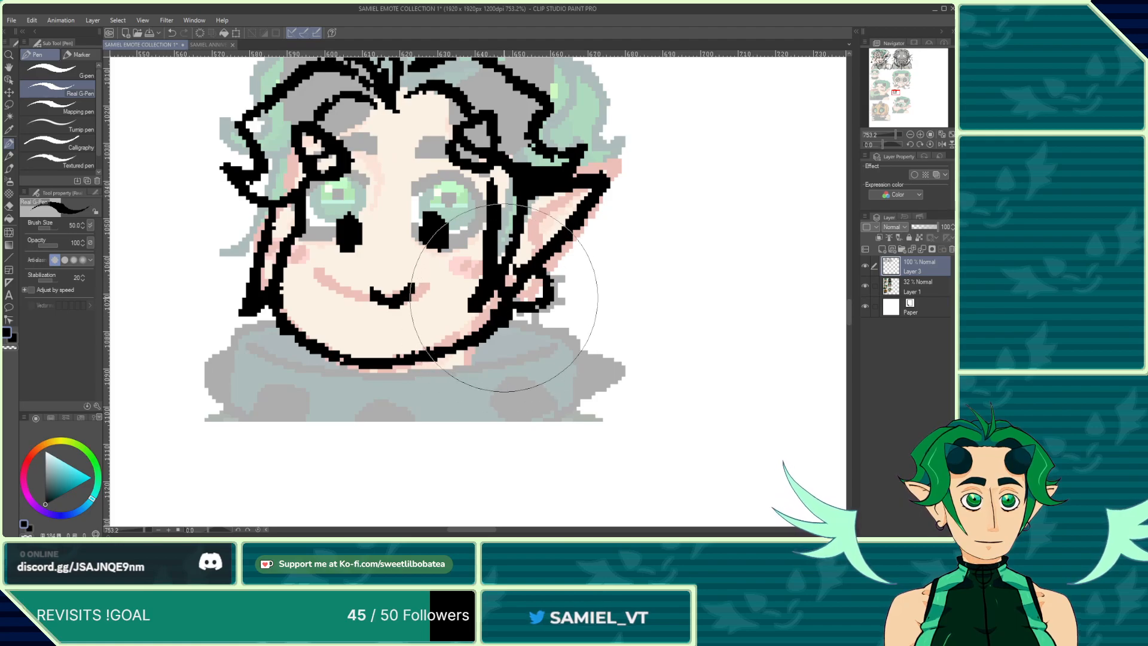
scroll(413, 260, "down", 3)
scroll(391, 349, "up", 2)
scroll(360, 330, "up", 1)
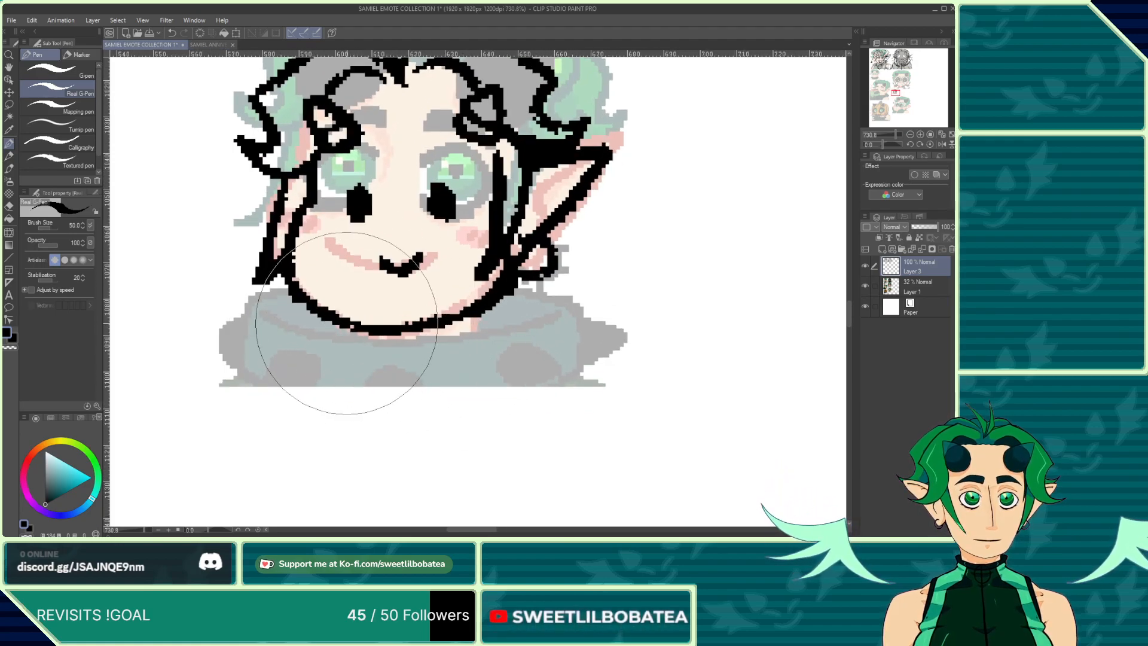
mouse_move(435, 331)
left_mouse_down()
mouse_move(336, 338)
mouse_move(348, 356)
mouse_move(328, 368)
left_mouse_up()
mouse_move(501, 310)
left_mouse_down()
mouse_move(493, 329)
mouse_move(519, 341)
mouse_move(505, 357)
mouse_move(572, 379)
left_mouse_up()
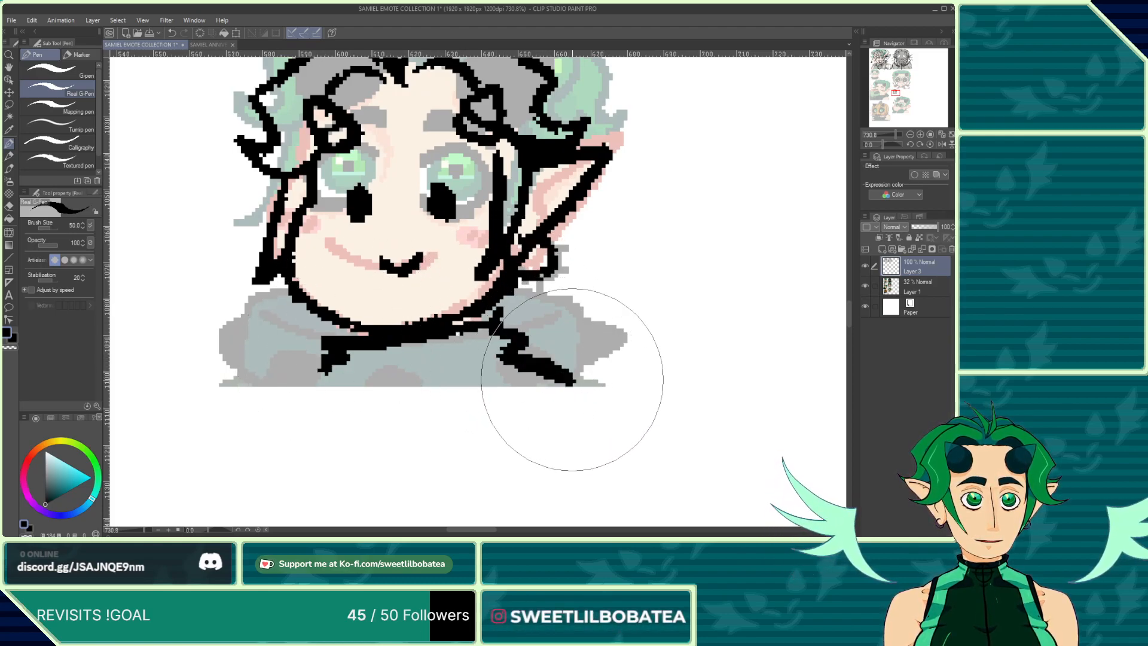
left_click_drag(326, 377, 277, 377)
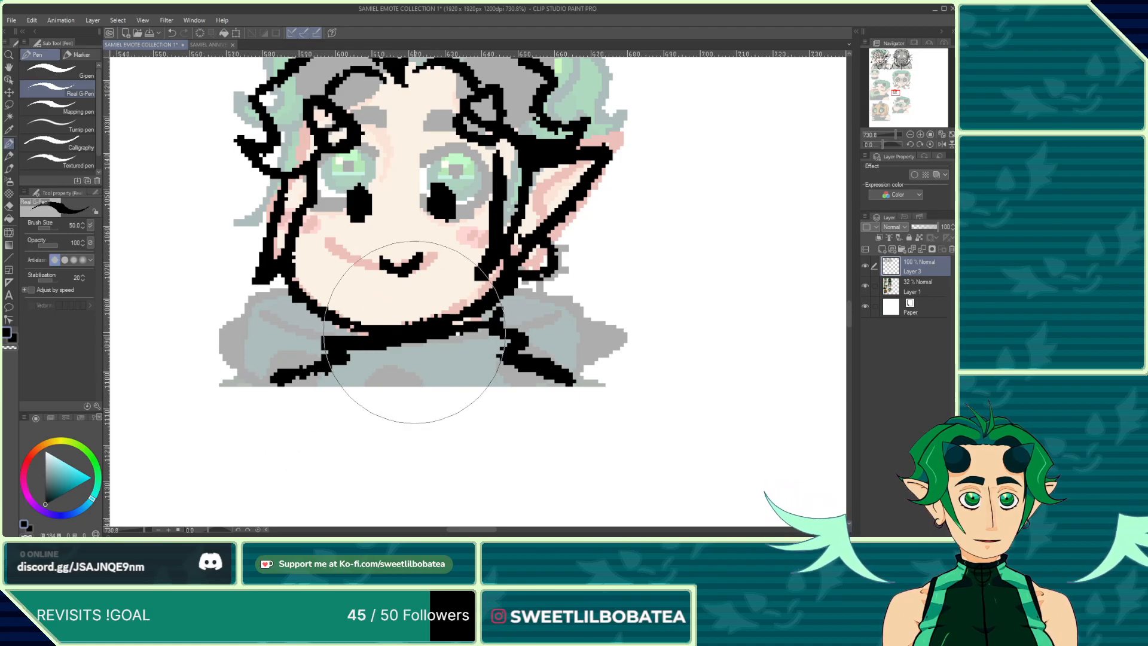
mouse_move(386, 348)
left_mouse_down()
mouse_move(433, 369)
mouse_move(432, 343)
left_mouse_up()
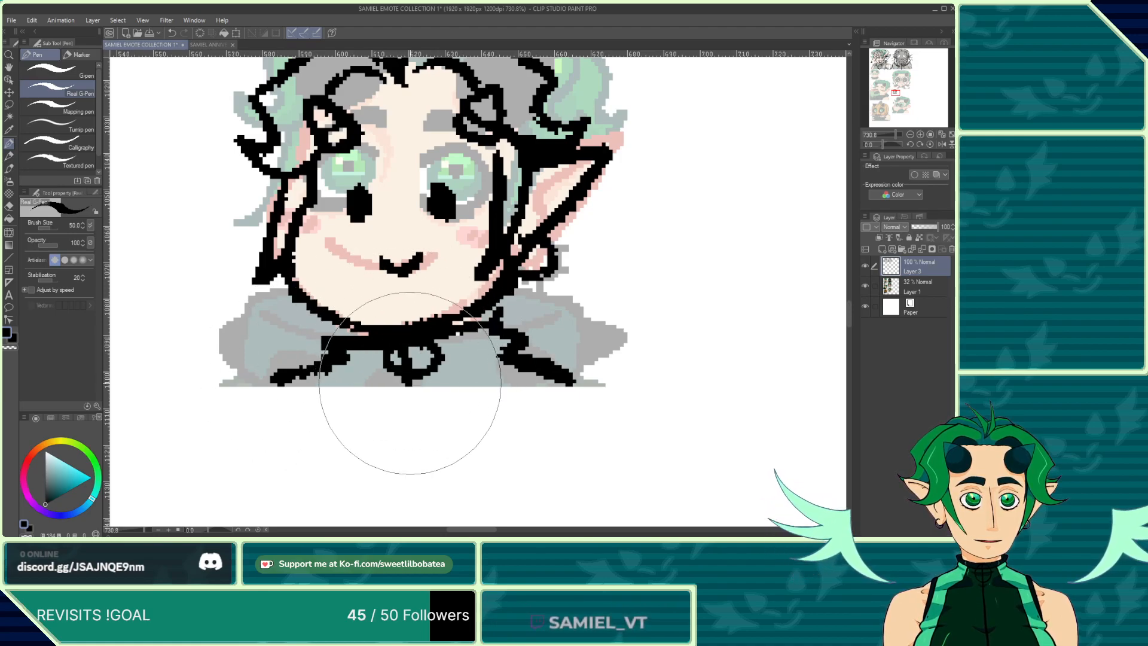
Step: Add an extra hair strand on top of the third emote's head
scroll(407, 359, "down", 3)
scroll(427, 330, "up", 2)
scroll(427, 329, "down", 2)
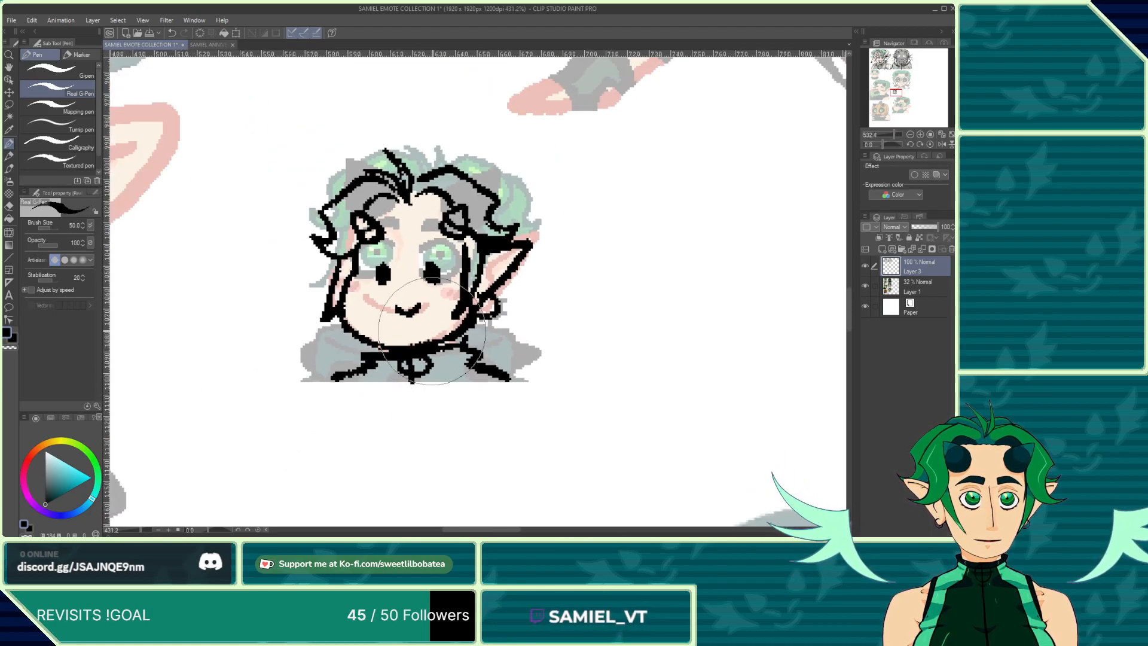
scroll(500, 339, "up", 1)
scroll(494, 323, "down", 5)
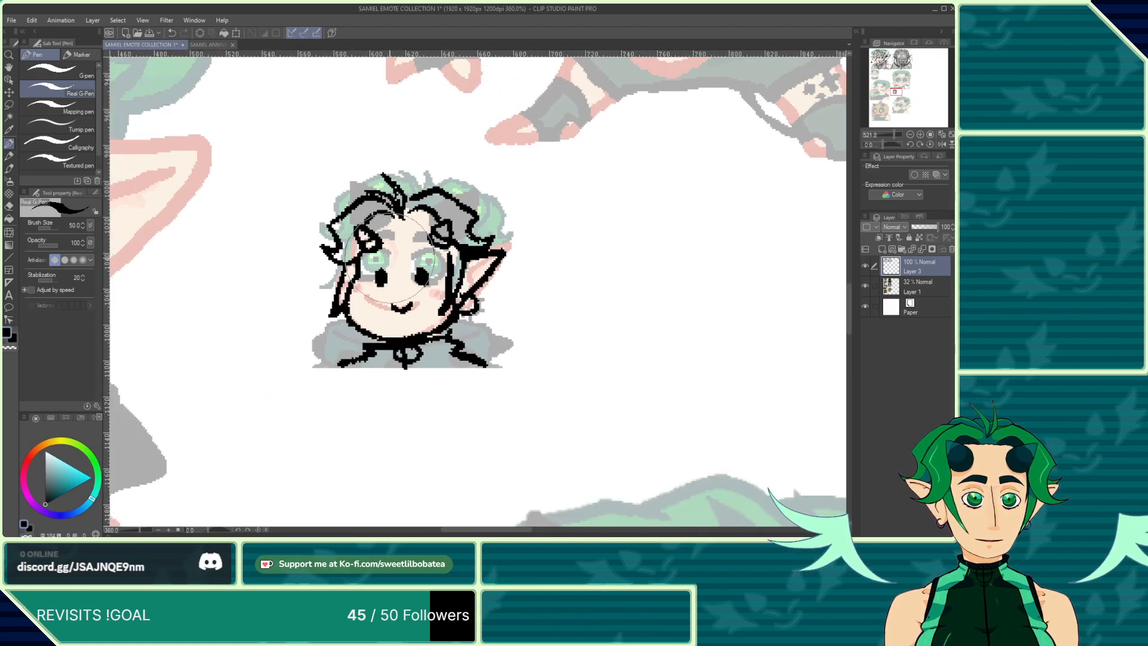
scroll(446, 354, "up", 4)
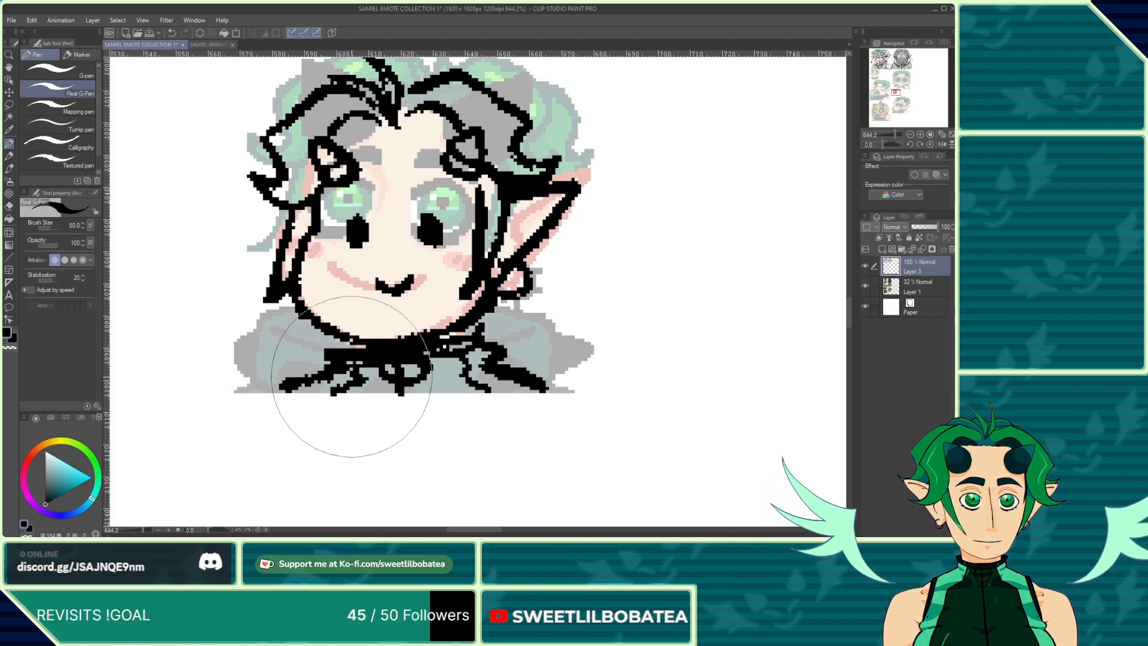
scroll(353, 359, "down", 5)
scroll(357, 297, "down", 6)
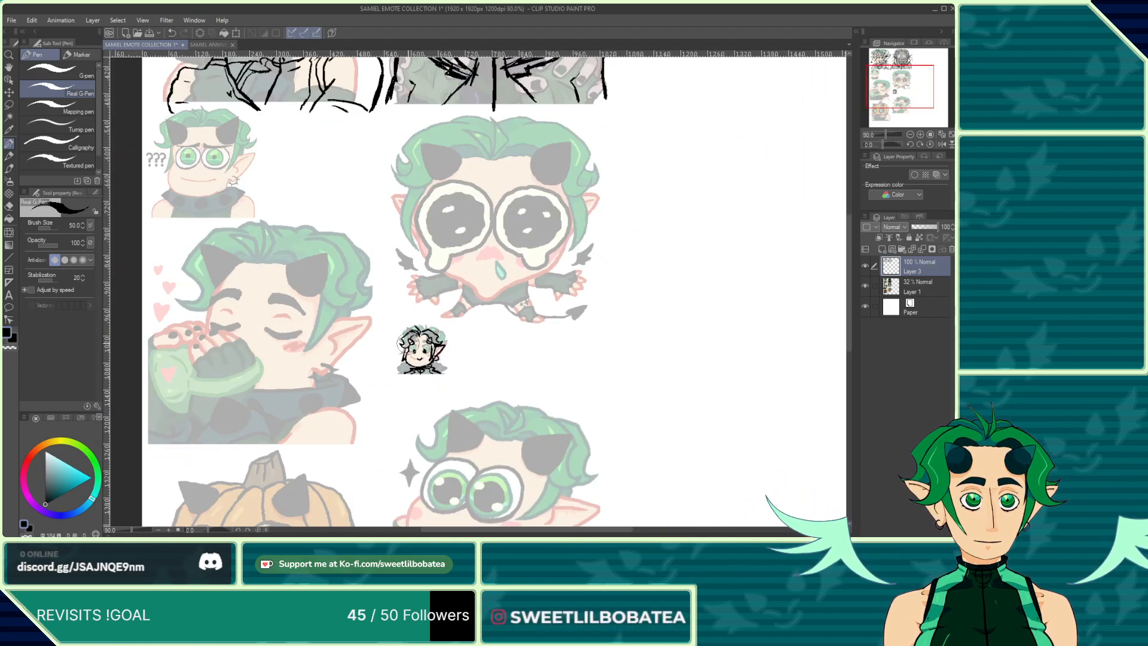
scroll(424, 367, "up", 10)
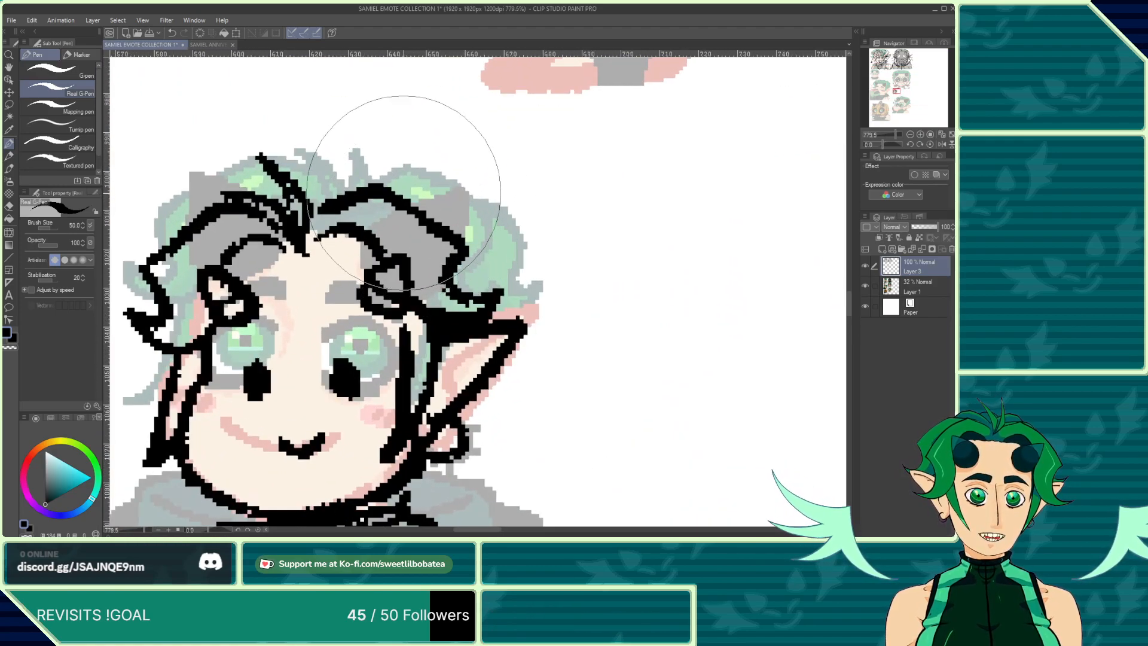
mouse_move(406, 194)
left_mouse_down()
mouse_move(508, 239)
mouse_move(497, 270)
mouse_move(538, 265)
mouse_move(495, 308)
left_mouse_up()
Step: Move to the crying emote and draw its jaw curve under the face
scroll(451, 299, "down", 3)
scroll(452, 310, "down", 7)
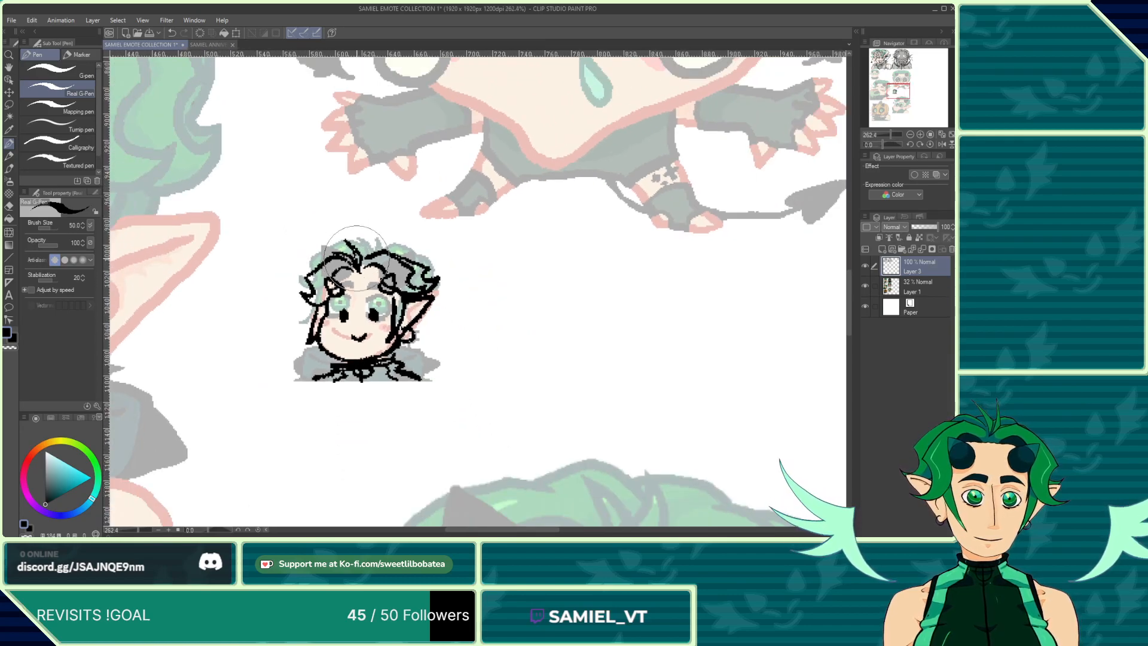
scroll(383, 296, "up", 7)
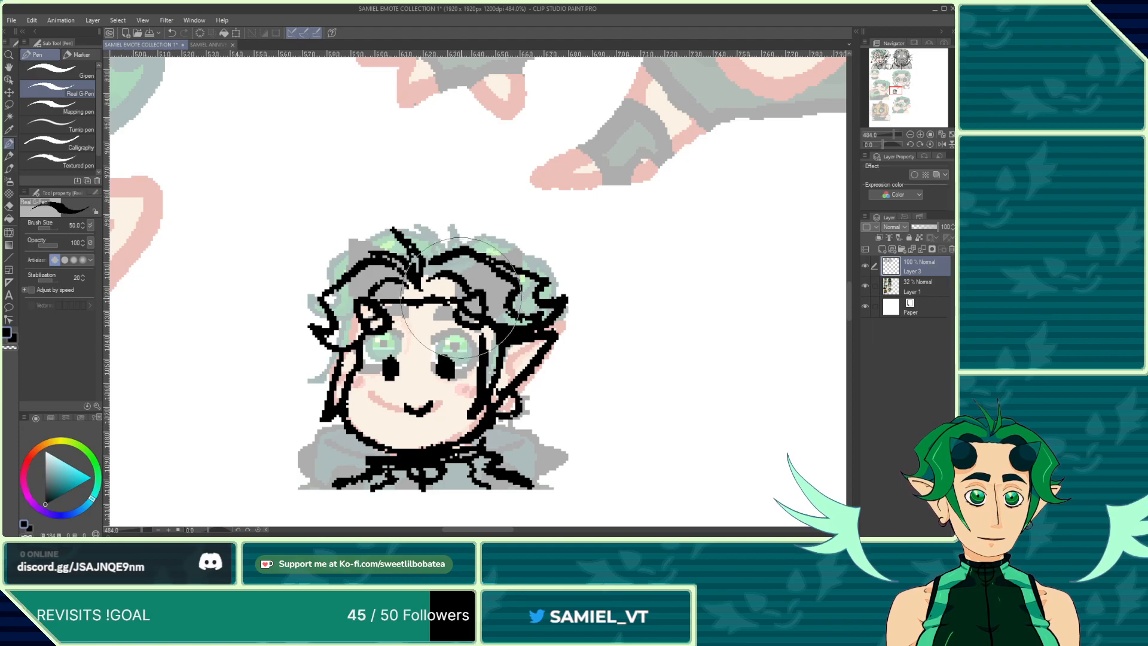
scroll(449, 304, "down", 10)
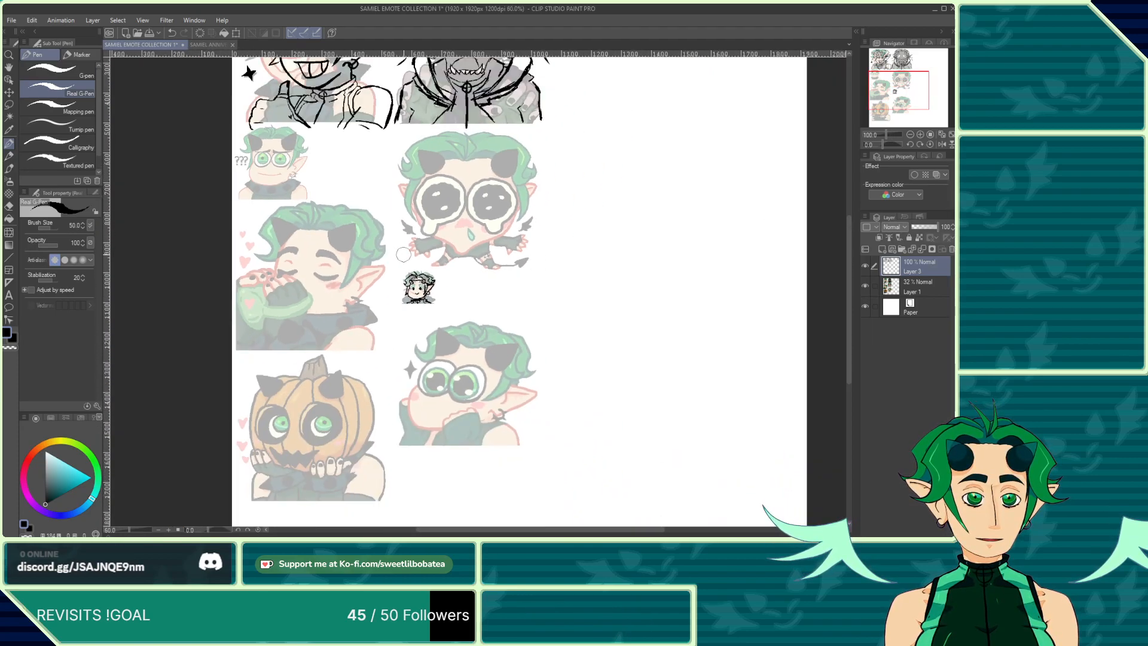
scroll(457, 330, "down", 2)
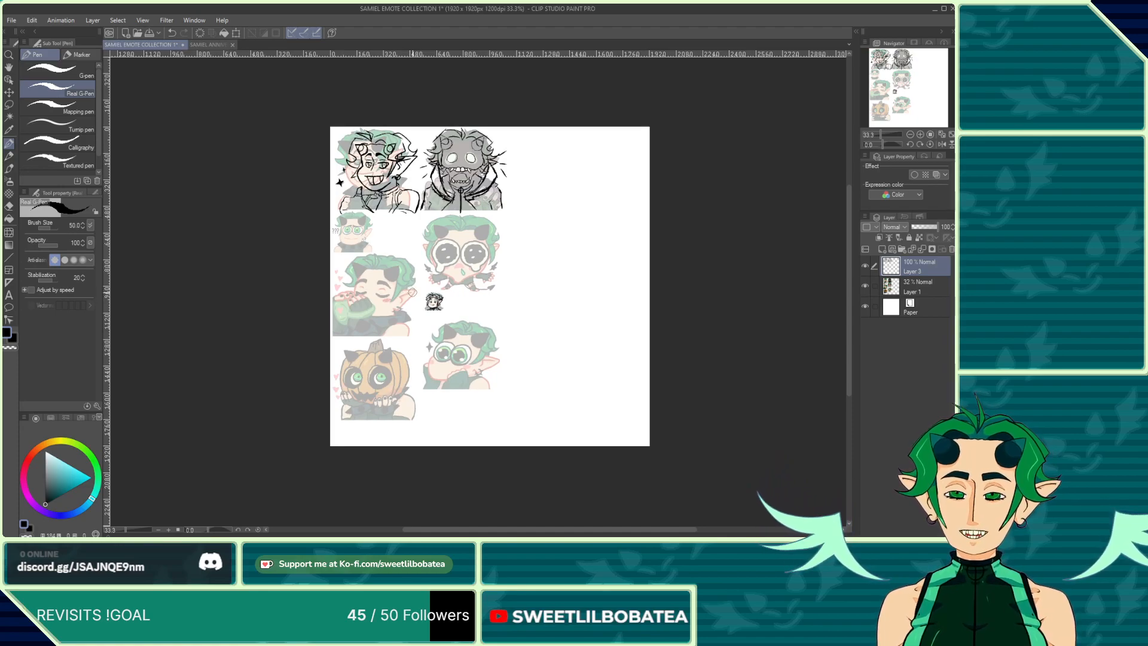
scroll(416, 293, "up", 4)
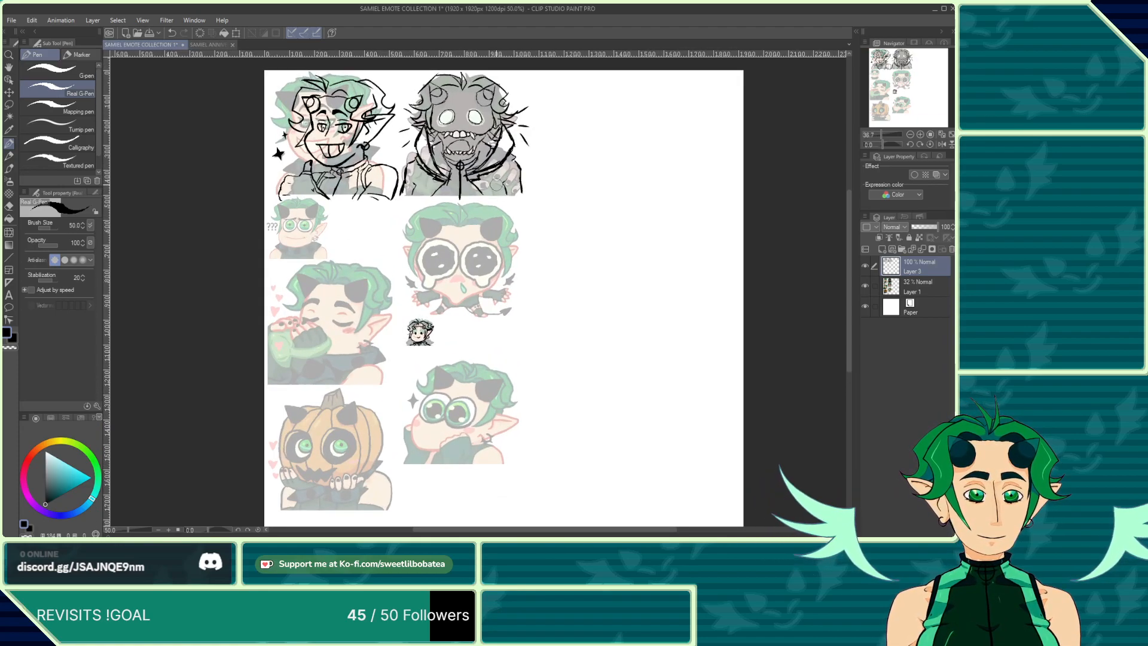
scroll(454, 301, "up", 4)
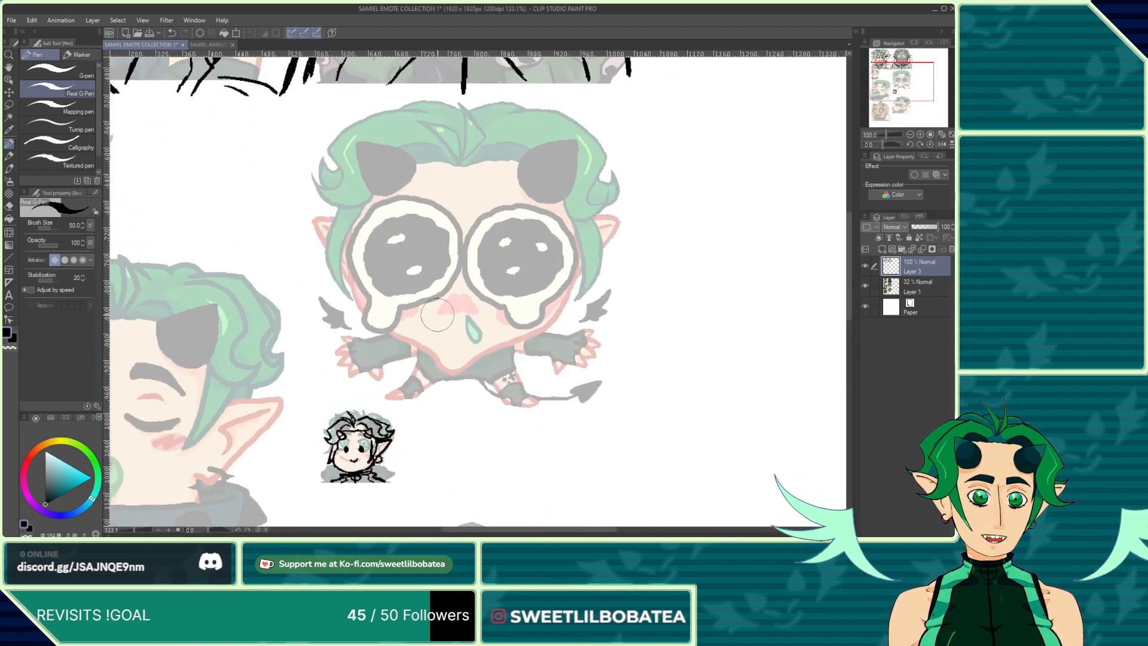
scroll(441, 308, "down", 1)
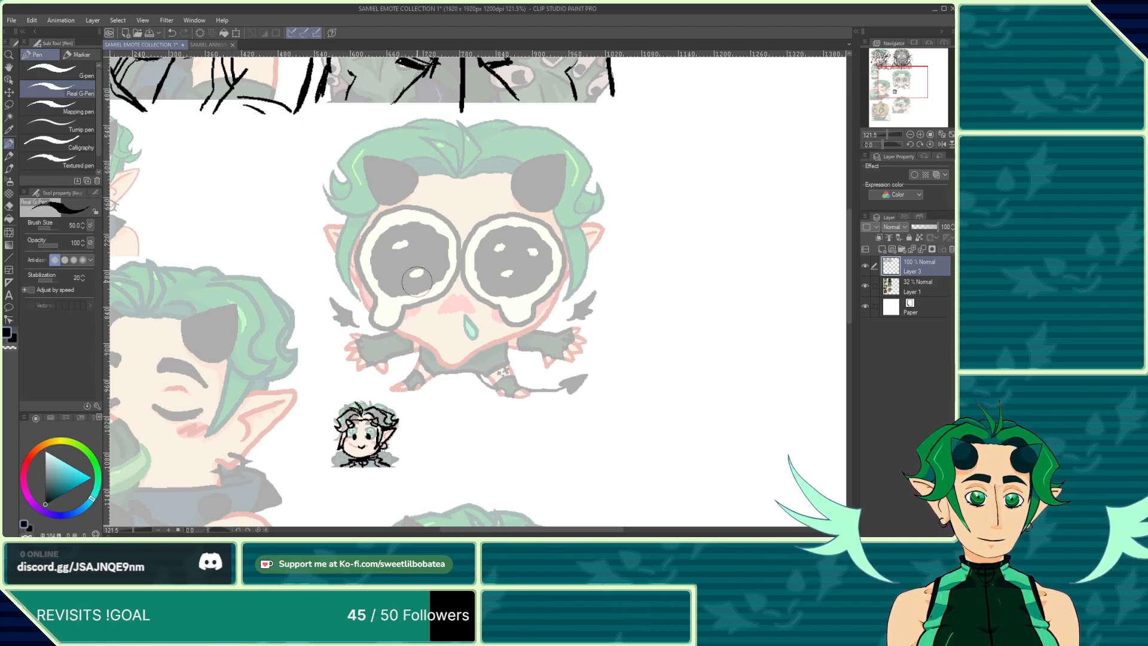
scroll(492, 243, "up", 5)
mouse_move(484, 348)
left_mouse_down()
mouse_move(445, 380)
mouse_move(416, 380)
mouse_move(378, 342)
mouse_move(282, 298)
left_mouse_up()
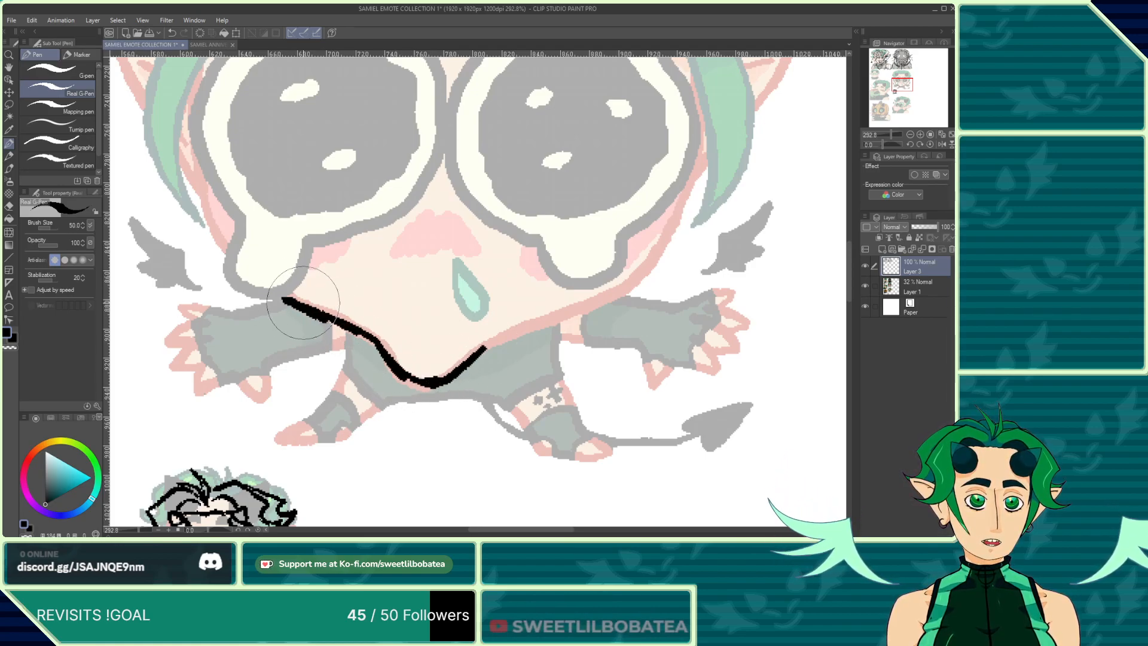
Step: Undo the jaw stroke and raise the base emote layer back to 100% opacity
left_click(172, 33)
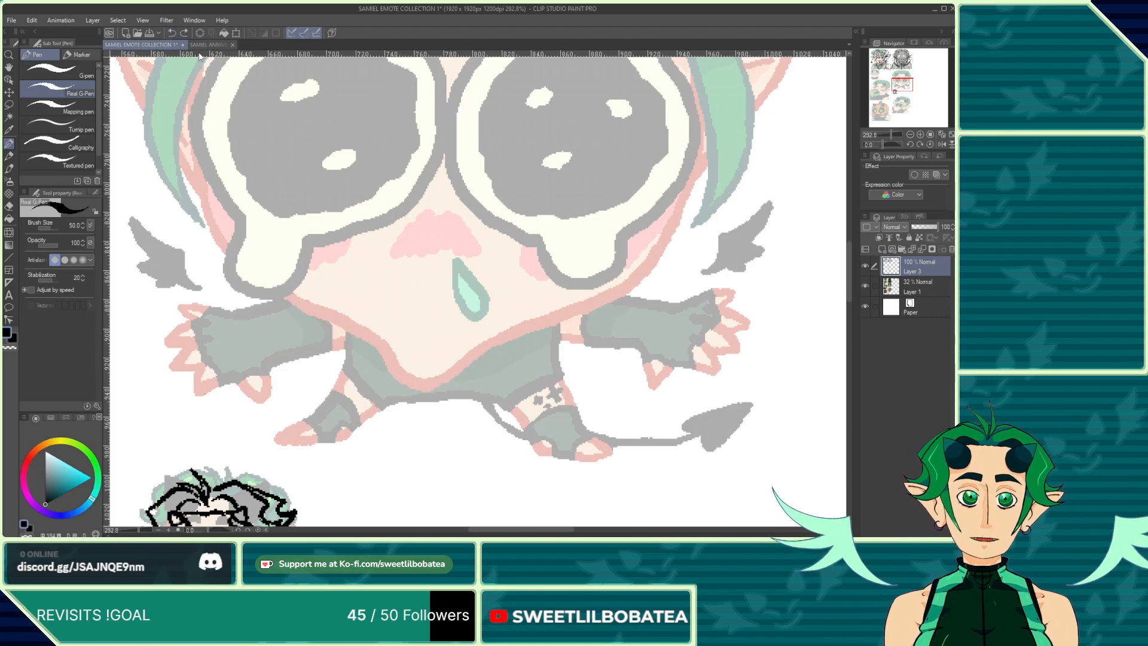
left_click(887, 294)
left_click_drag(921, 227, 940, 227)
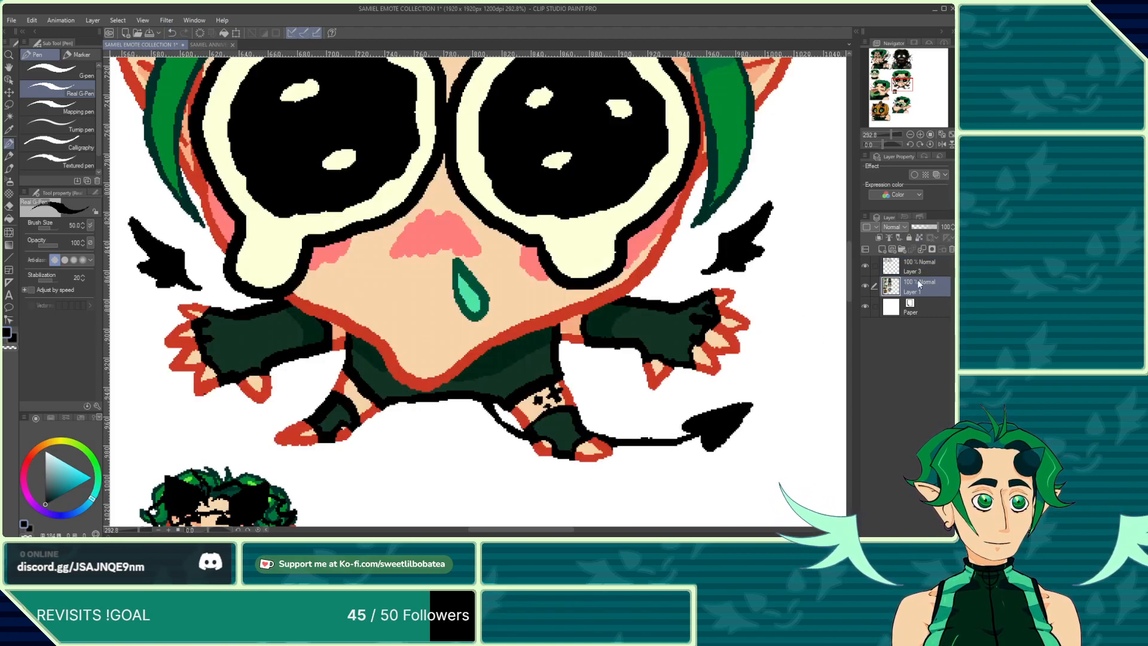
scroll(471, 411, "down", 6)
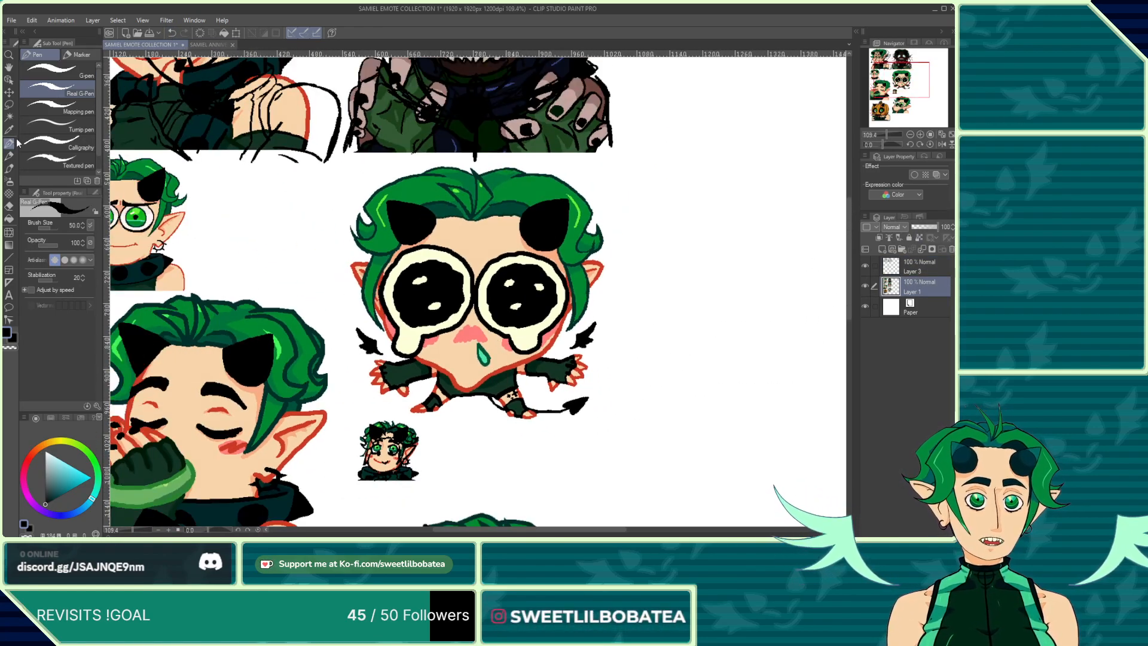
Step: Select the crying emote with a rectangular selection and copy it onto a new layer
left_click(9, 105)
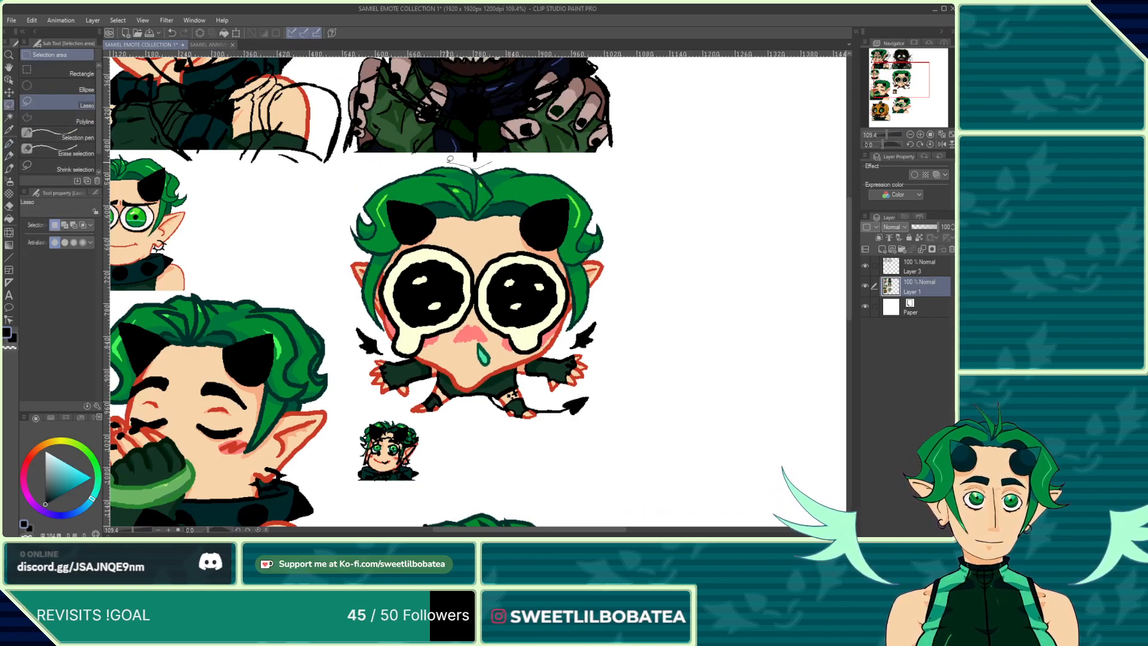
left_click_drag(448, 160, 417, 155)
left_click(499, 159)
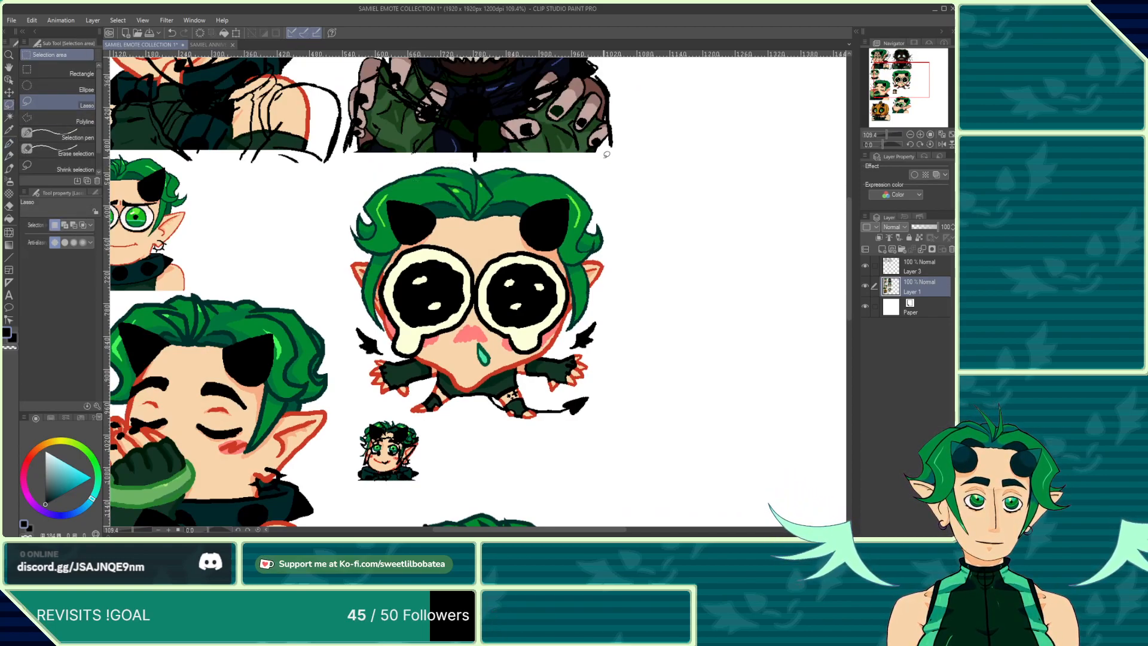
left_click(59, 74)
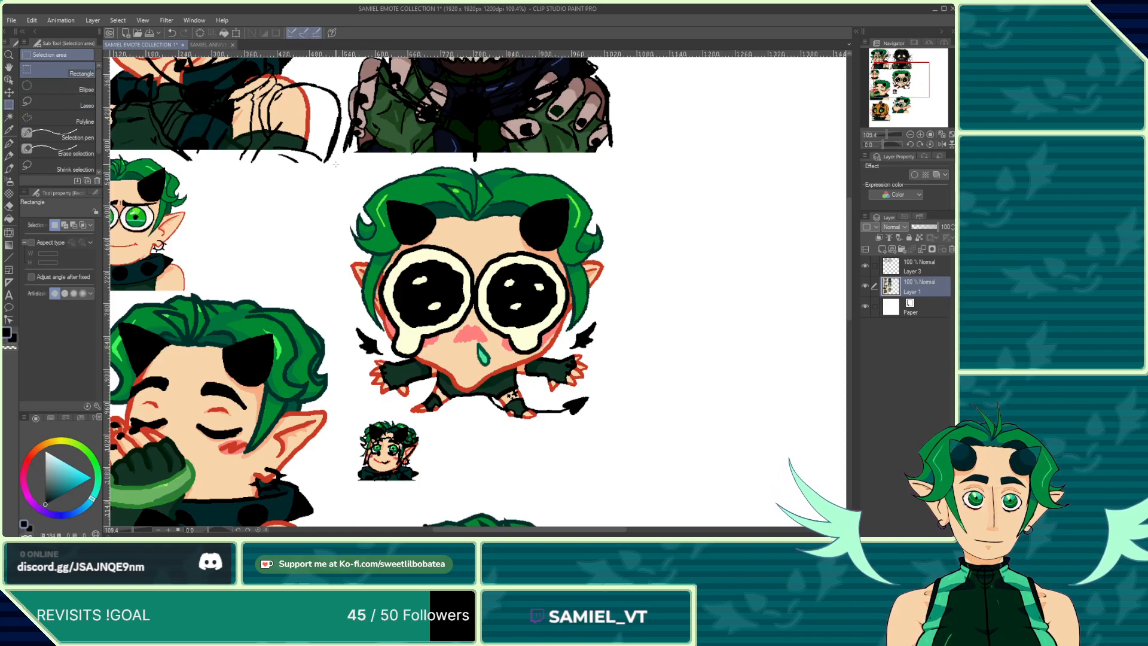
left_click_drag(333, 158, 637, 420)
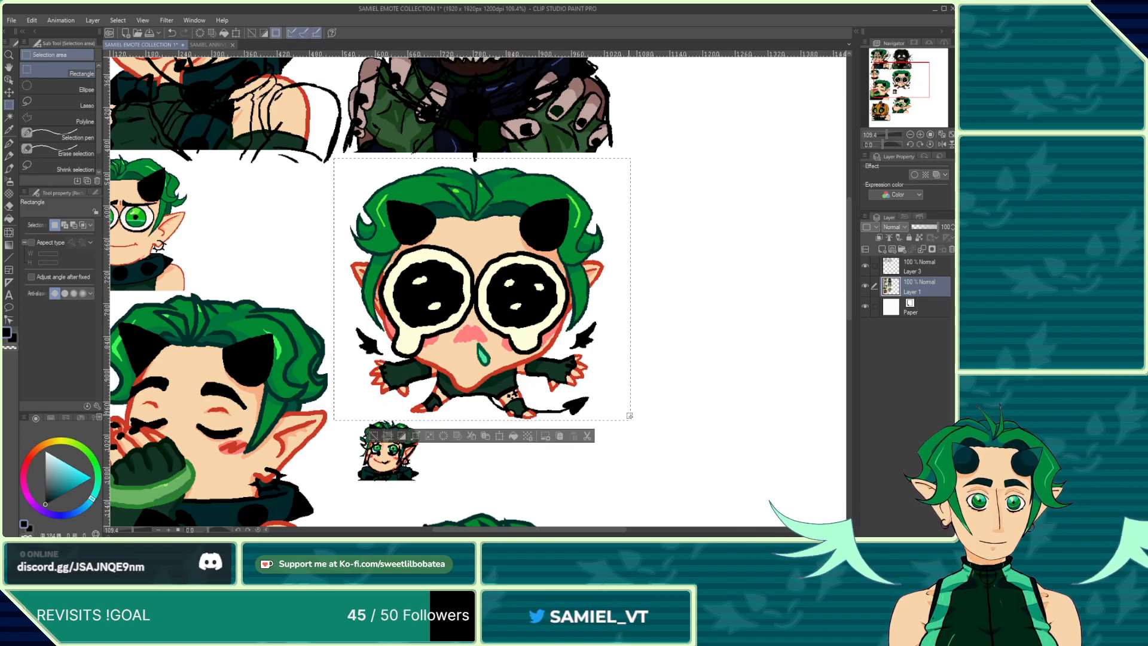
scroll(449, 416, "up", 1)
scroll(449, 415, "up", 5)
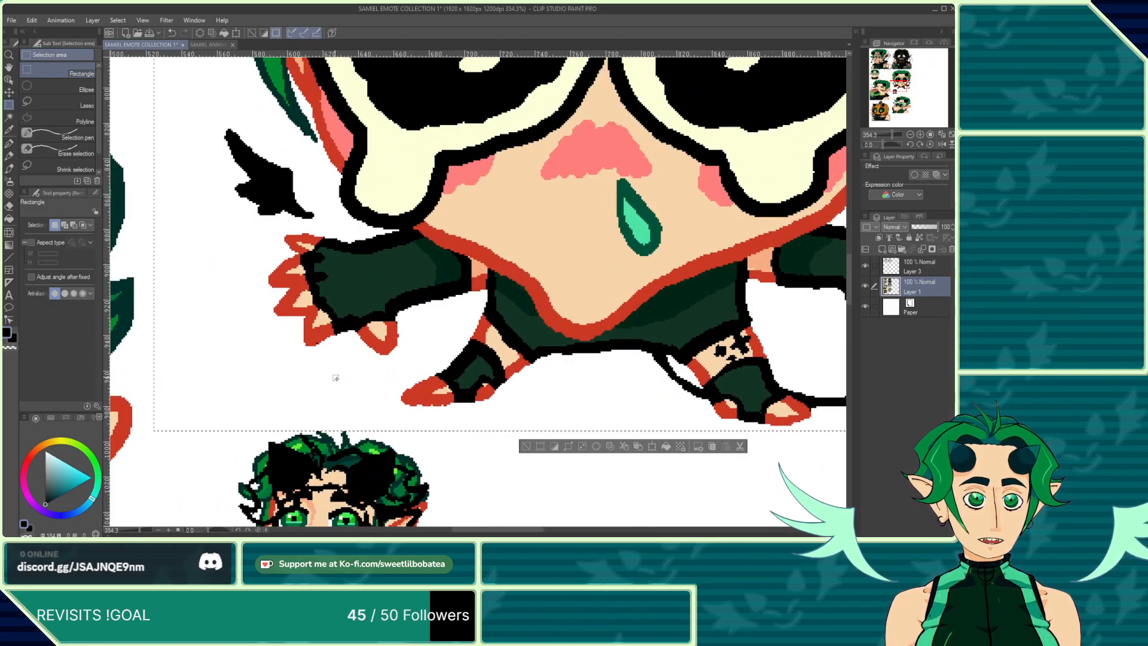
scroll(340, 375, "down", 6)
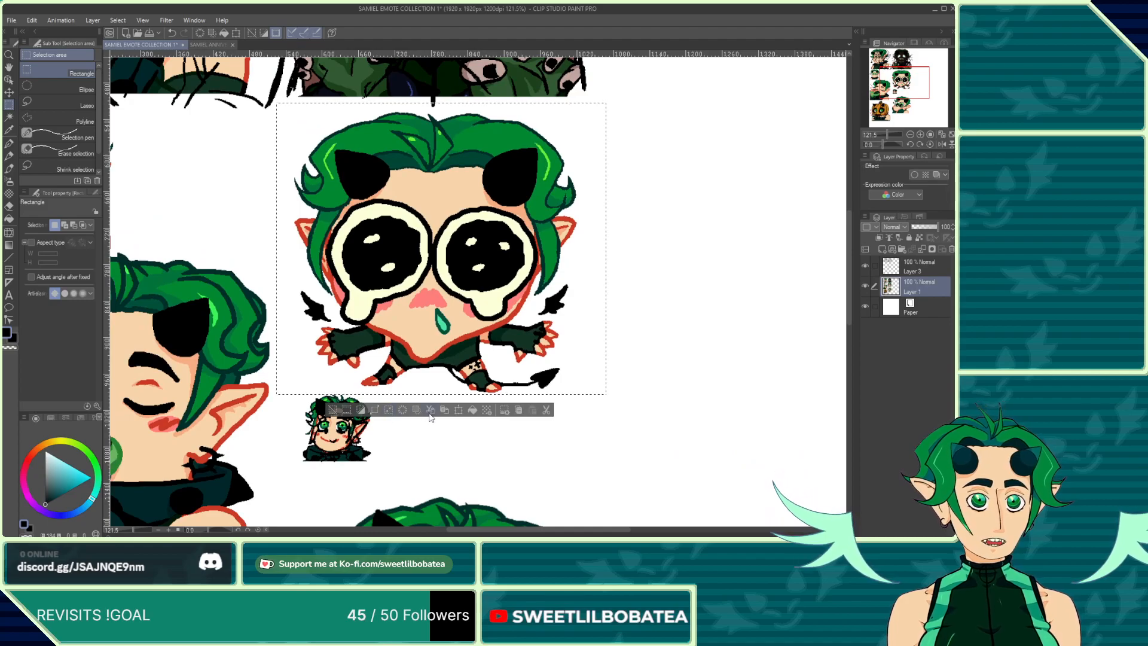
left_click(443, 411)
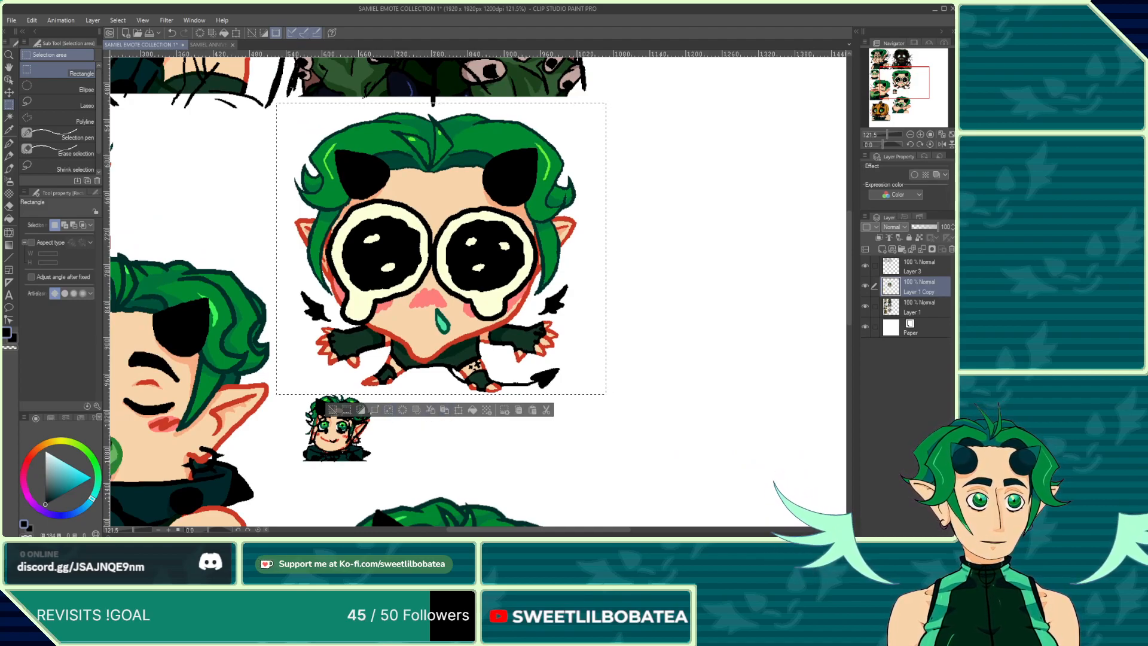
Step: Lower the original emote layer's opacity to 30%, then return to the copied layer and clear the selection
left_click(895, 318)
left_click(921, 227)
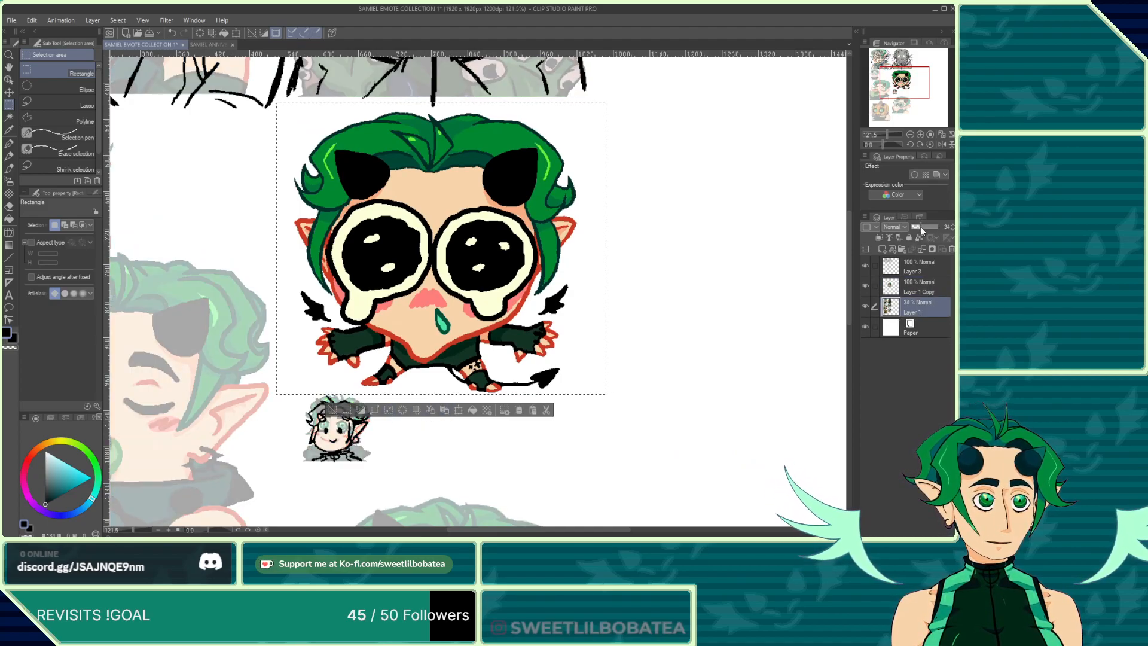
left_click(920, 227)
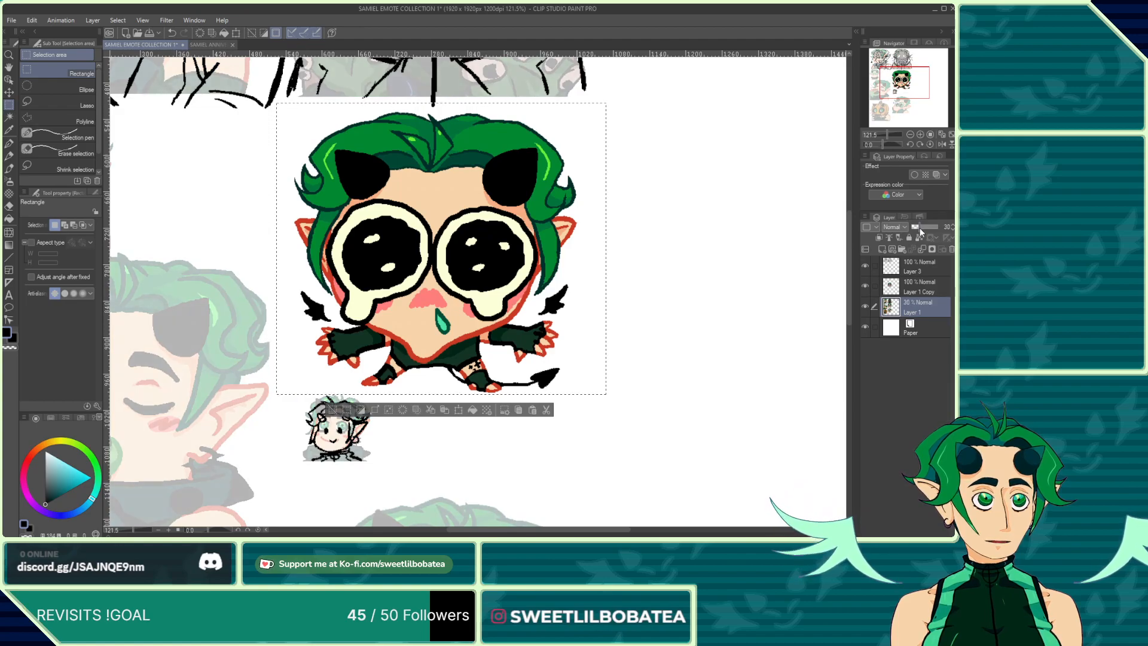
left_click(932, 293)
left_click(613, 384)
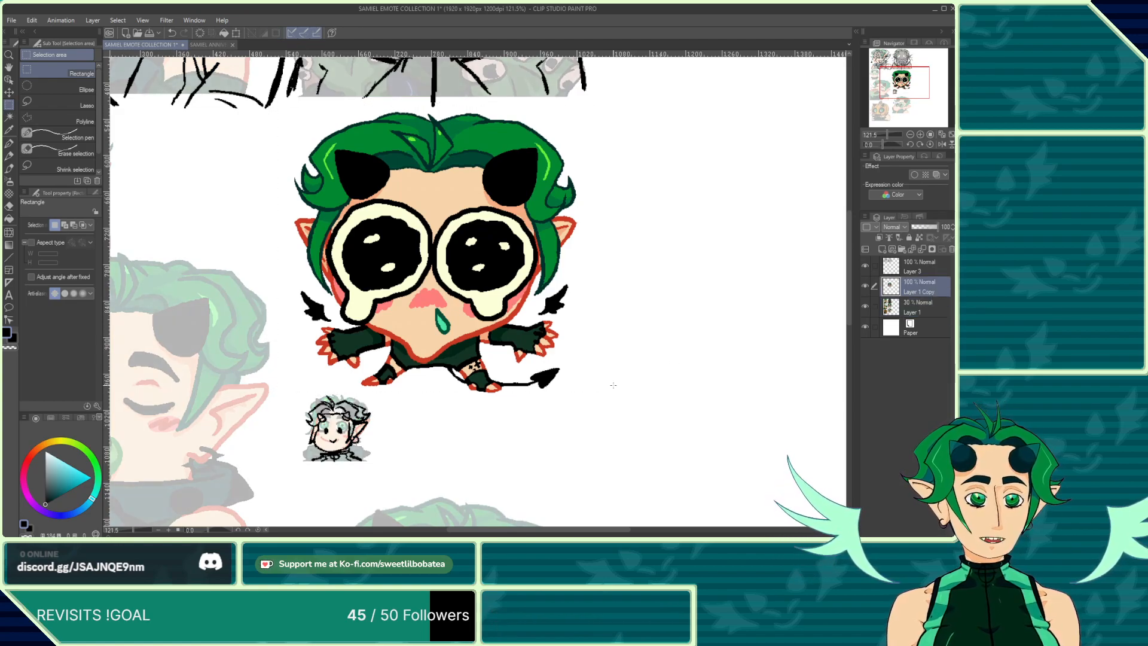
Step: Switch to the Fill tool, open the reference sheet and sample a green from the character's hair
left_click(10, 218)
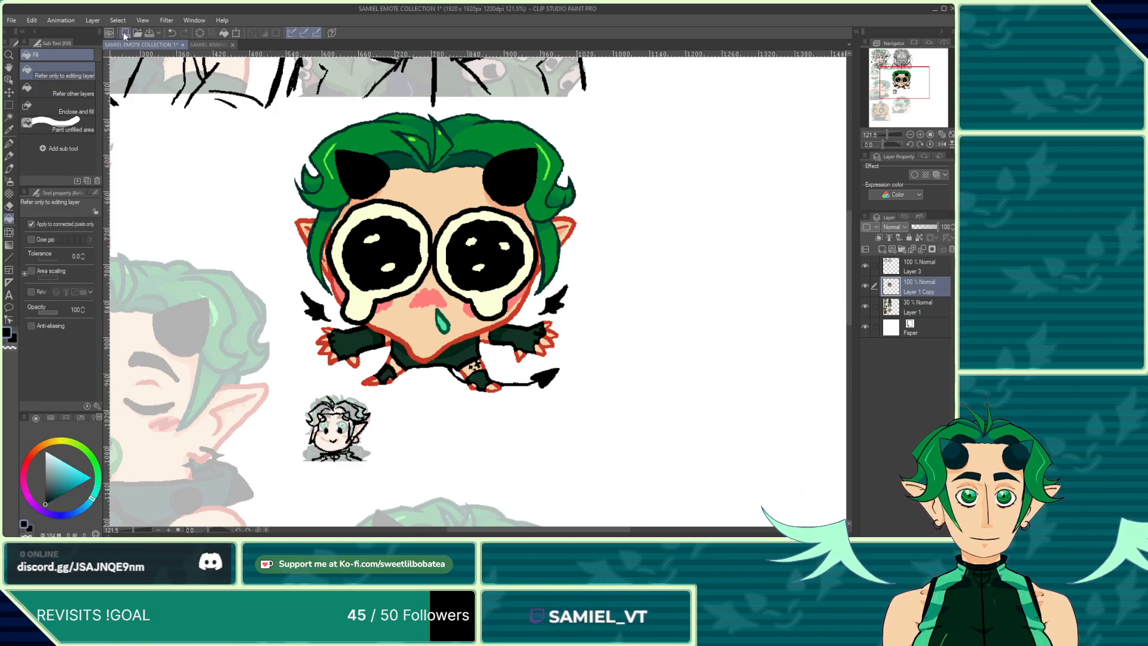
left_click(198, 44)
scroll(241, 200, "down", 3)
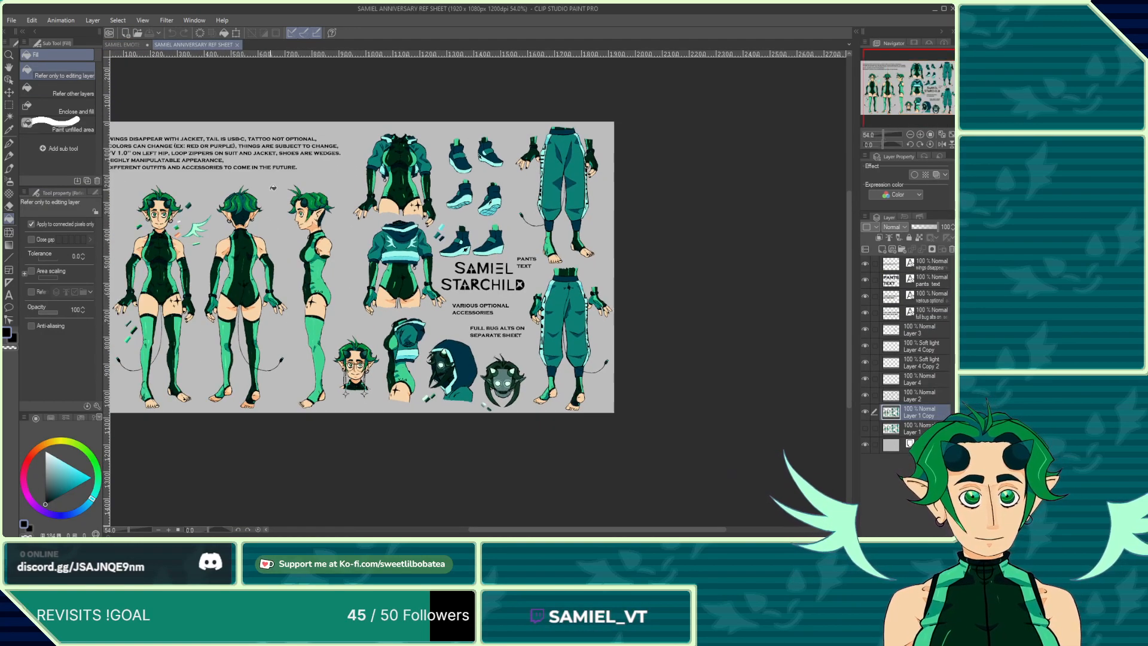
scroll(241, 199, "up", 4)
scroll(240, 199, "up", 2)
left_click(256, 200, "alt")
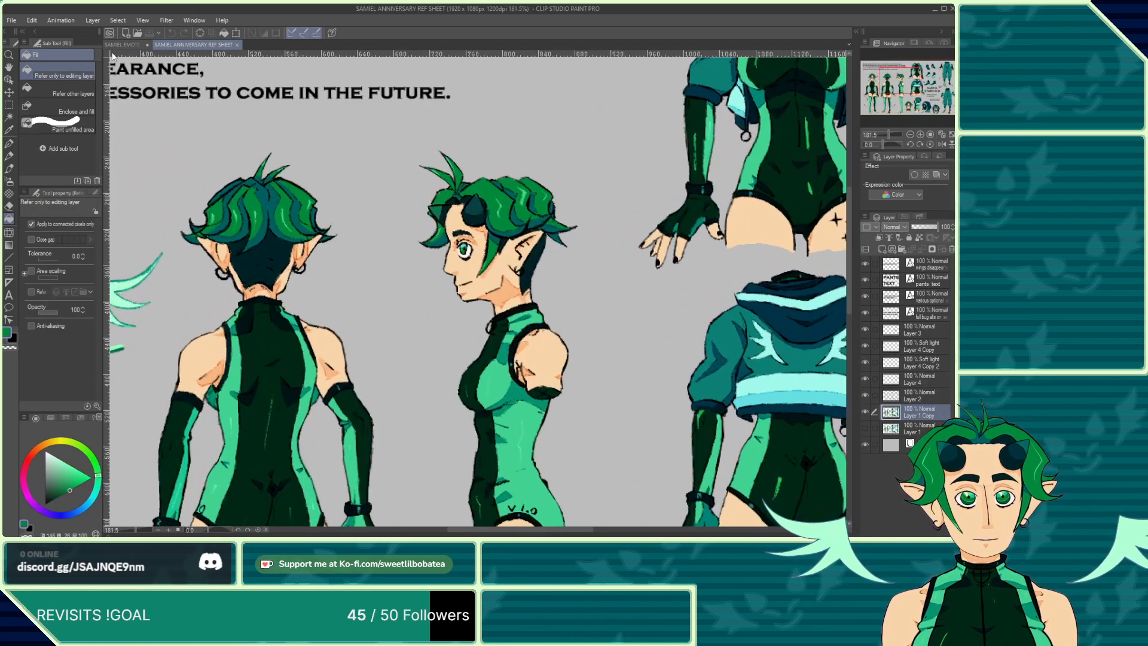
Step: Compare the crying emote's hair colors with the character's head on the reference sheet
left_click(113, 45)
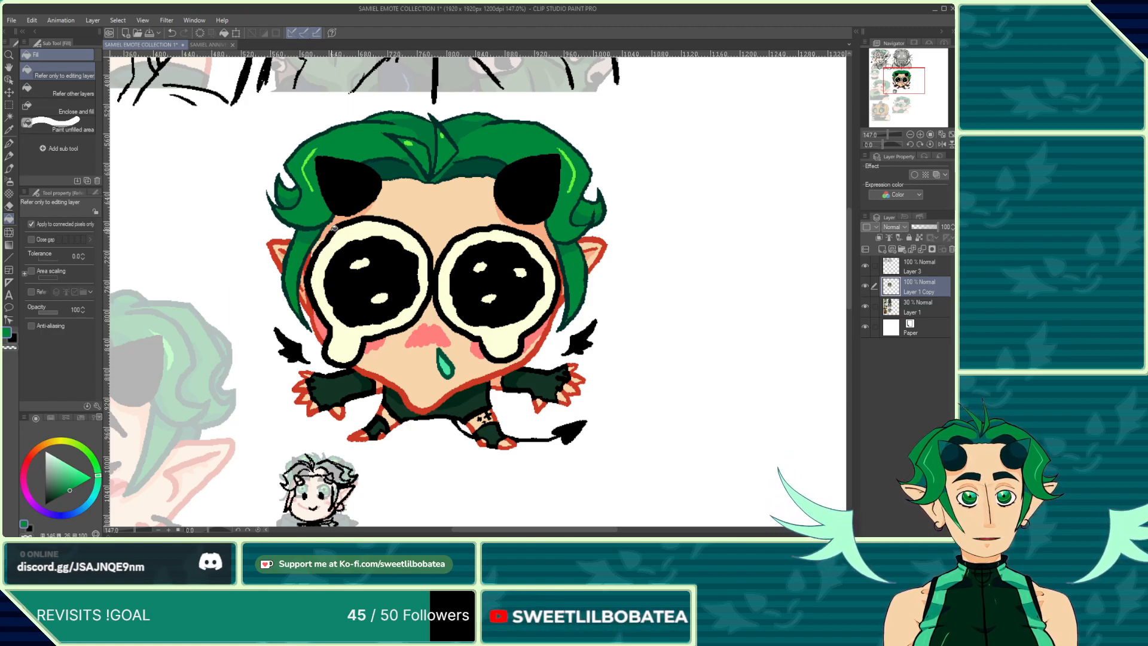
left_click(206, 45)
scroll(478, 287, "down", 2)
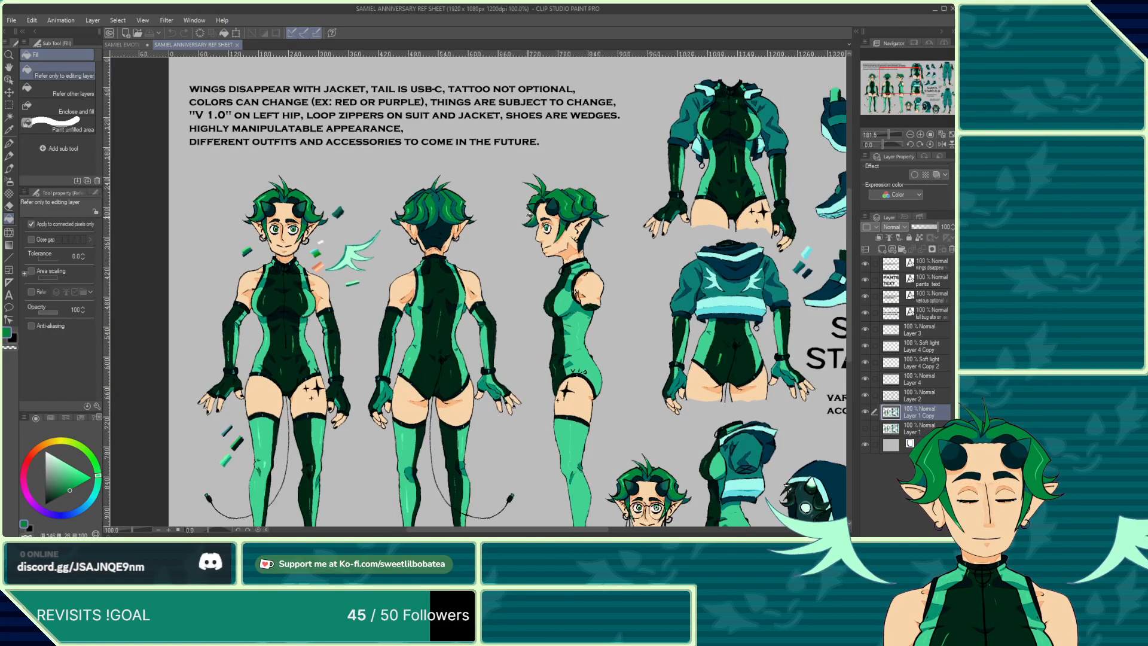
scroll(479, 287, "up", 2)
scroll(299, 284, "up", 4)
scroll(287, 285, "down", 3)
scroll(263, 287, "up", 5)
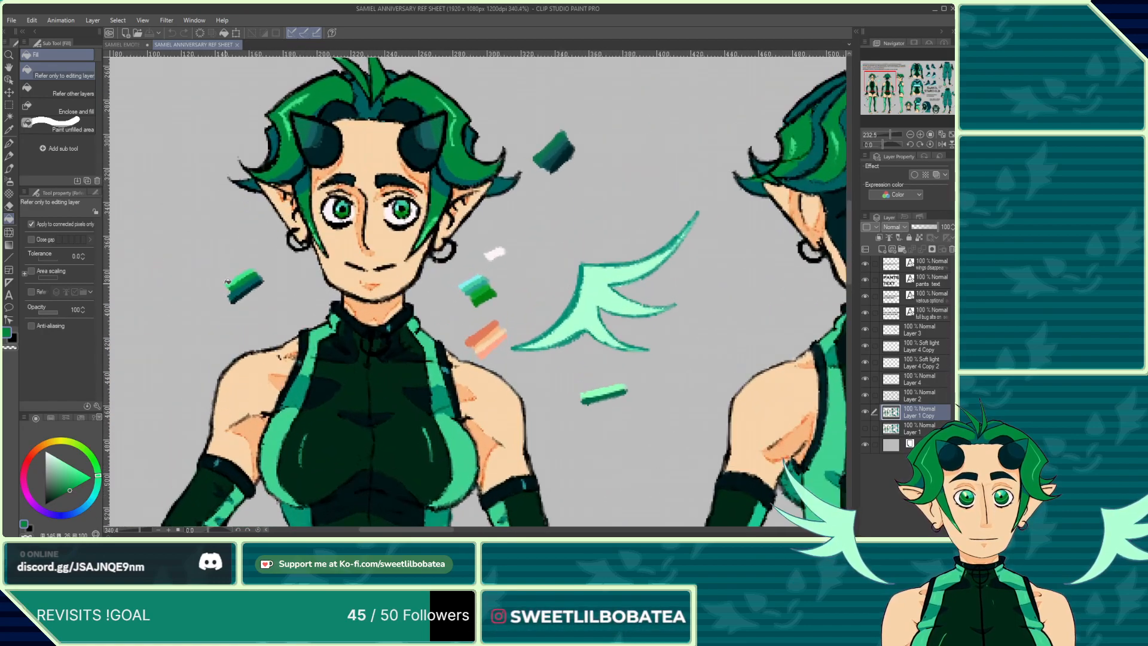
scroll(252, 287, "down", 2)
scroll(261, 290, "up", 4)
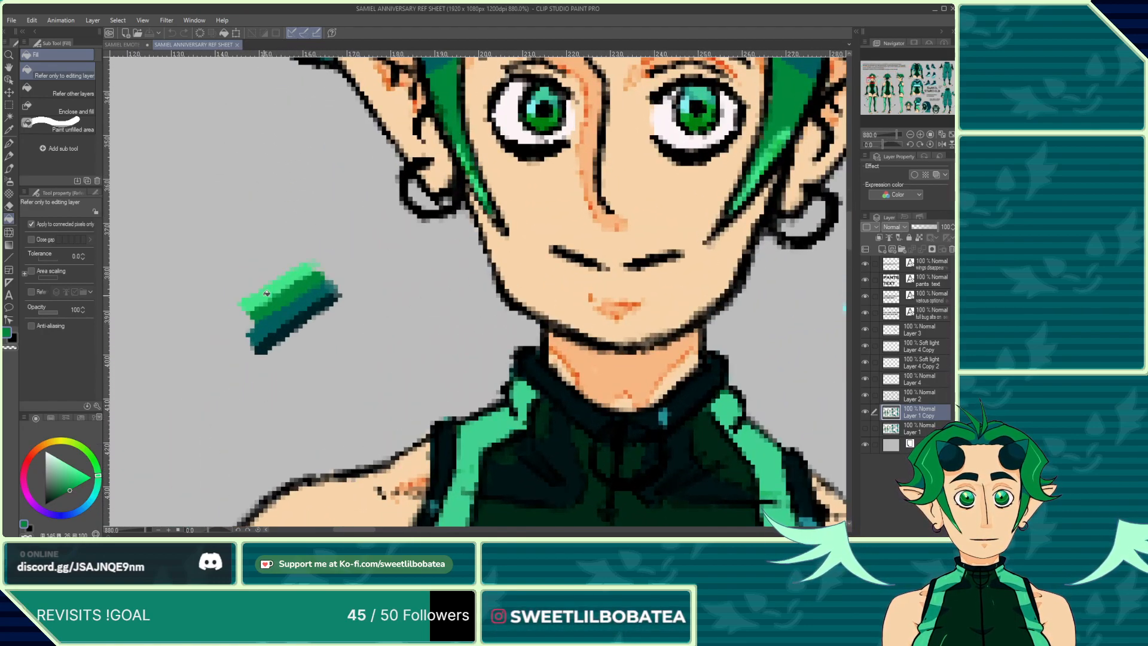
Step: Sample the dark teal from the reference hair and fill the shadow areas at the top of the crying emote's hair
left_click(123, 44)
scroll(292, 159, "up", 5)
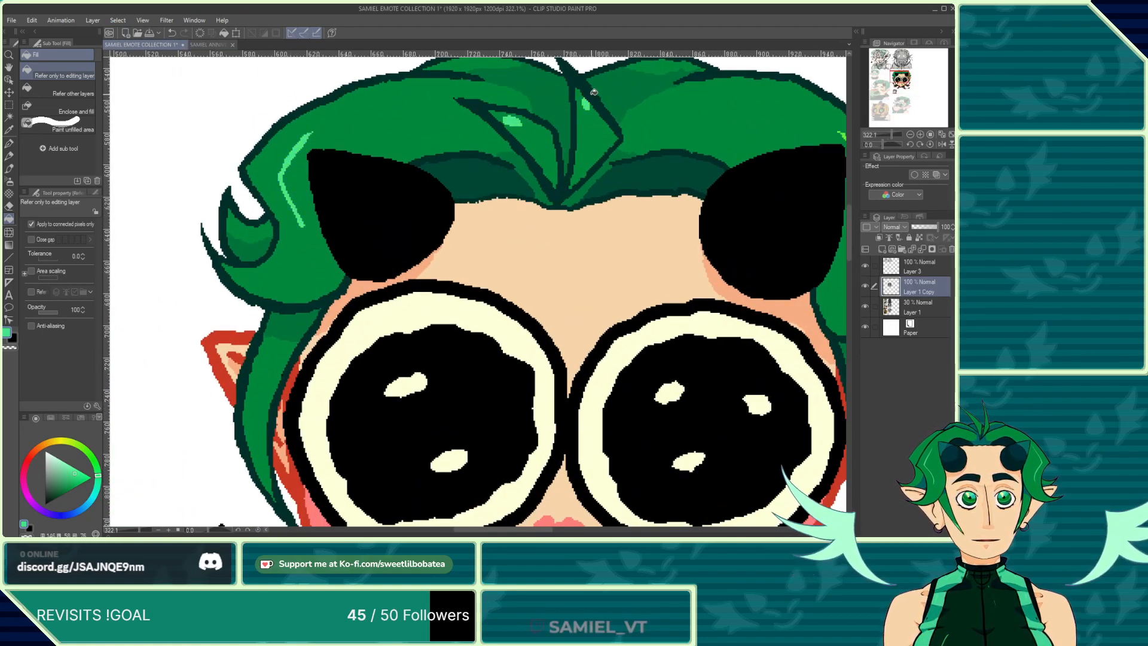
scroll(300, 170, "down", 4)
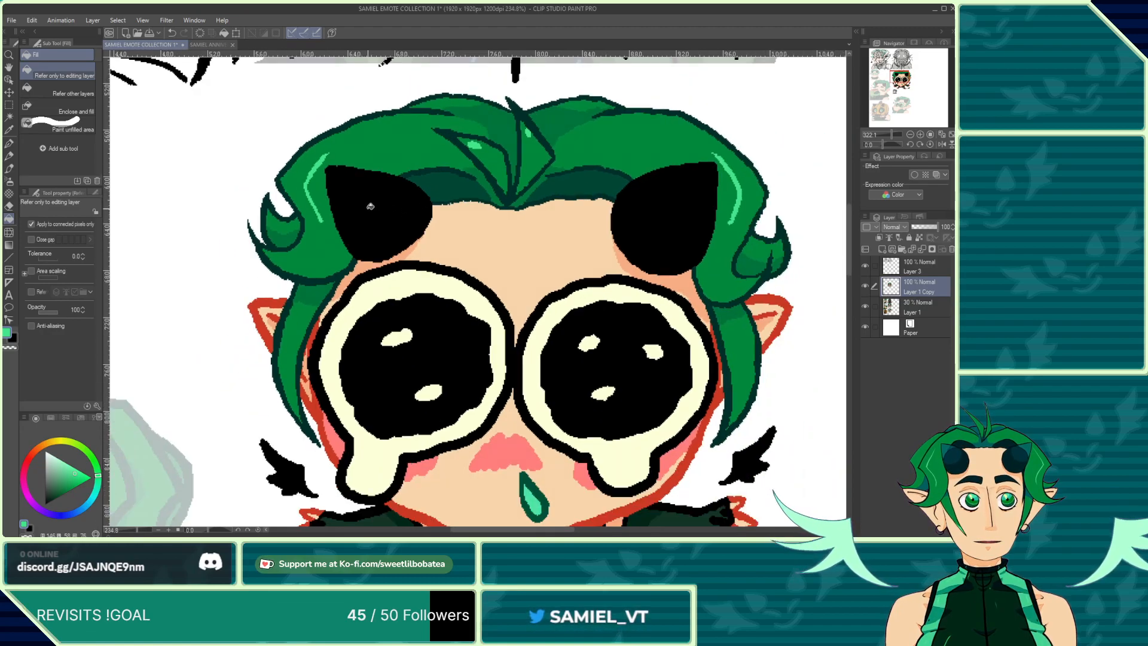
scroll(301, 170, "down", 1)
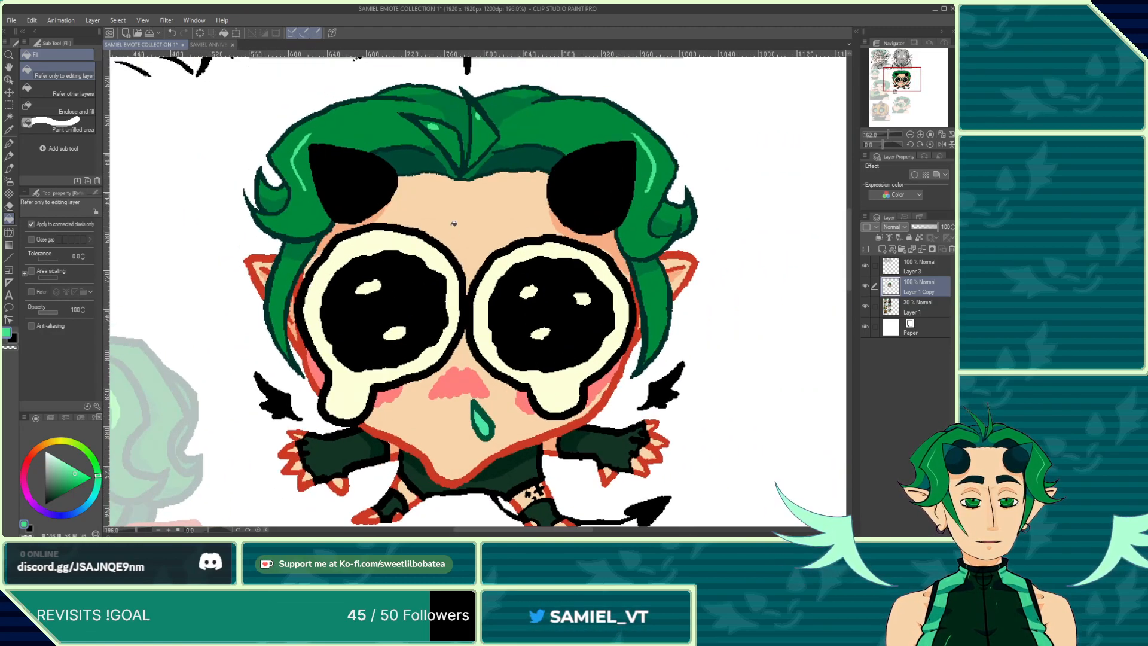
left_click(206, 45)
scroll(432, 135, "down", 3)
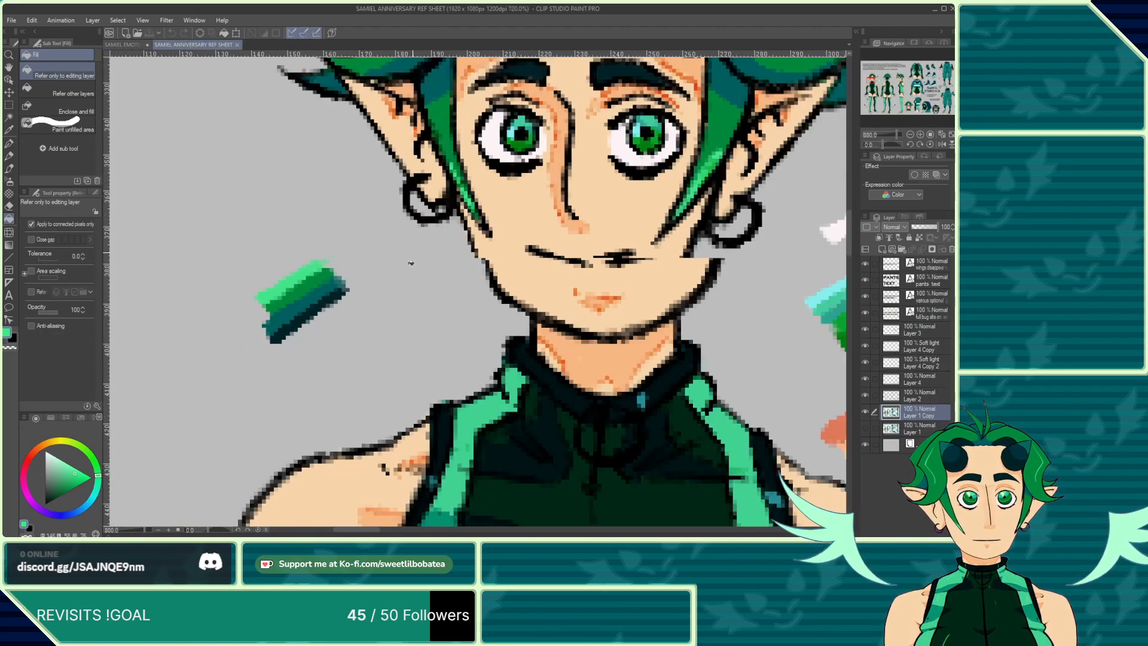
right_click(433, 135)
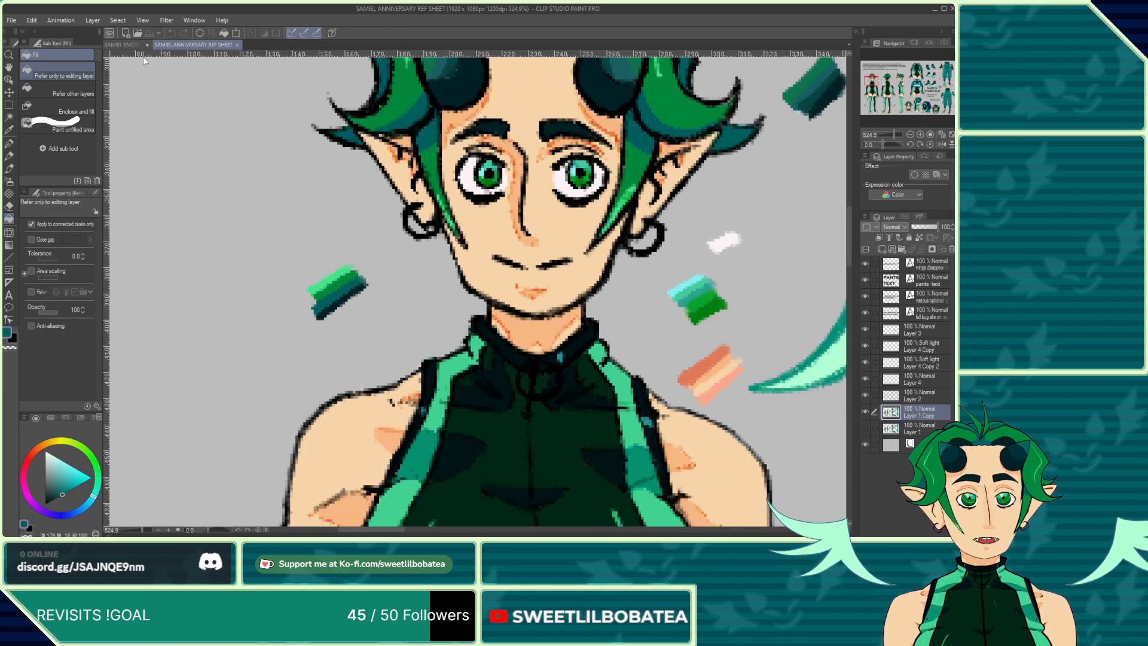
left_click(124, 46)
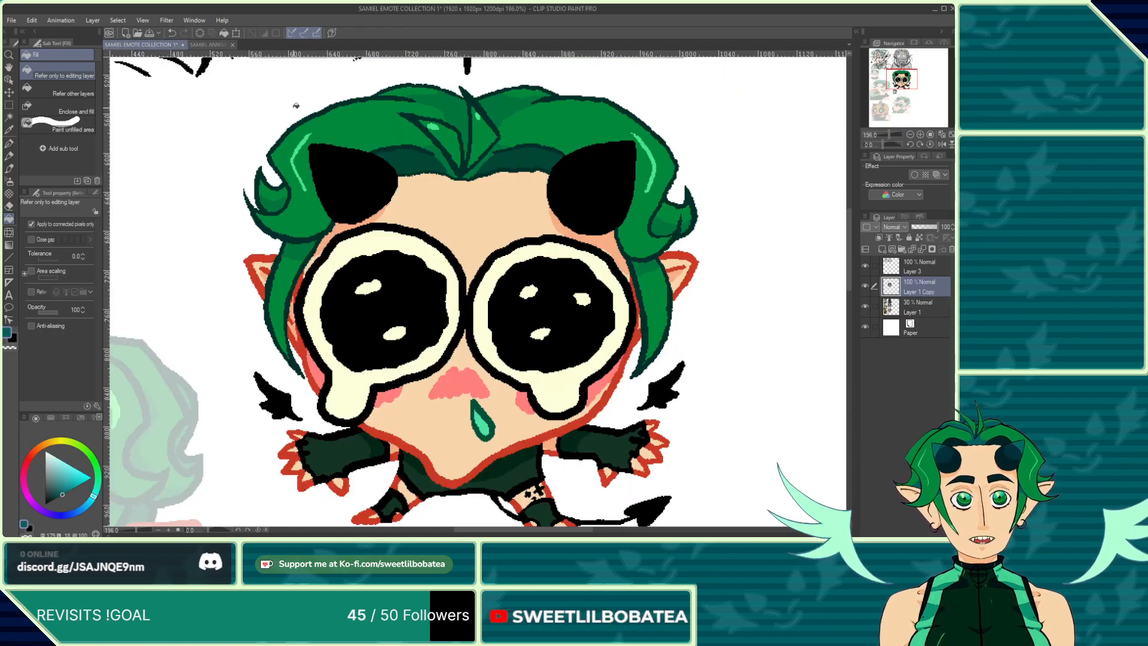
left_click(461, 115)
left_click(498, 112)
left_click(491, 154)
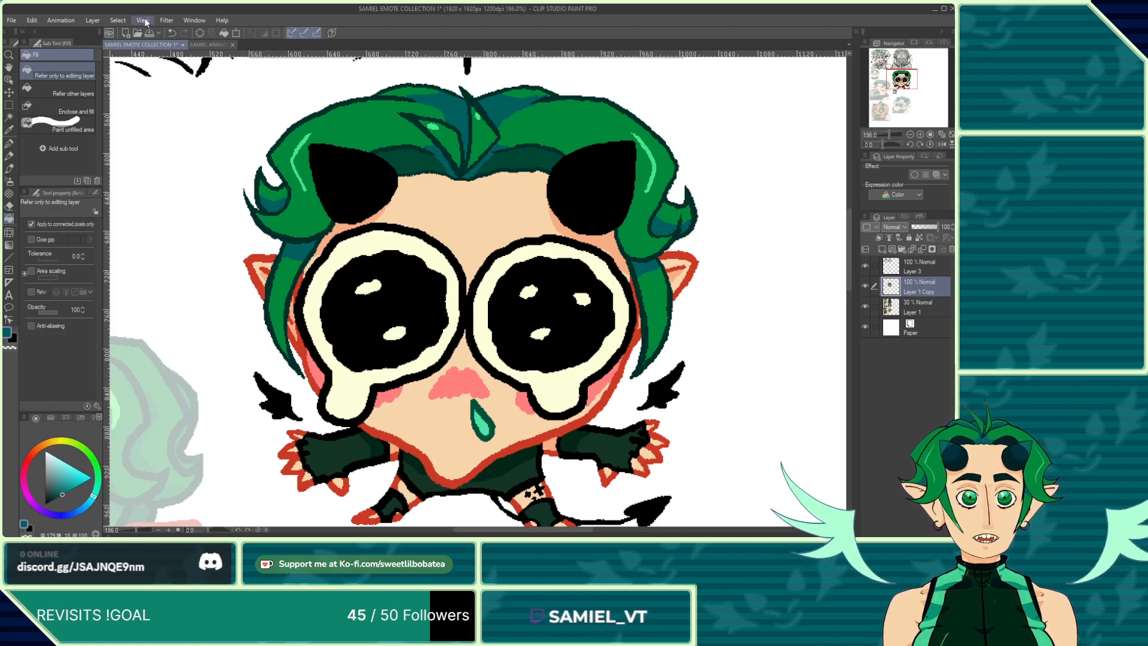
Step: Fill more dark teal shadow areas along the sides and top of the crying emote's hair
left_click(215, 46)
scroll(251, 290, "down", 1)
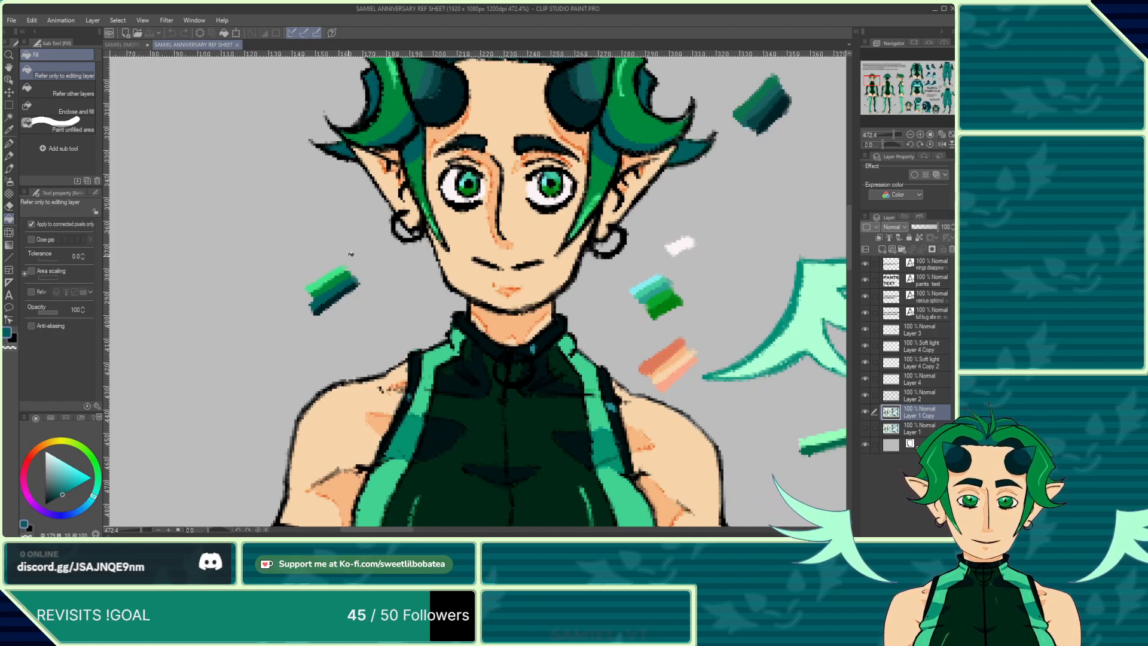
scroll(351, 254, "up", 3)
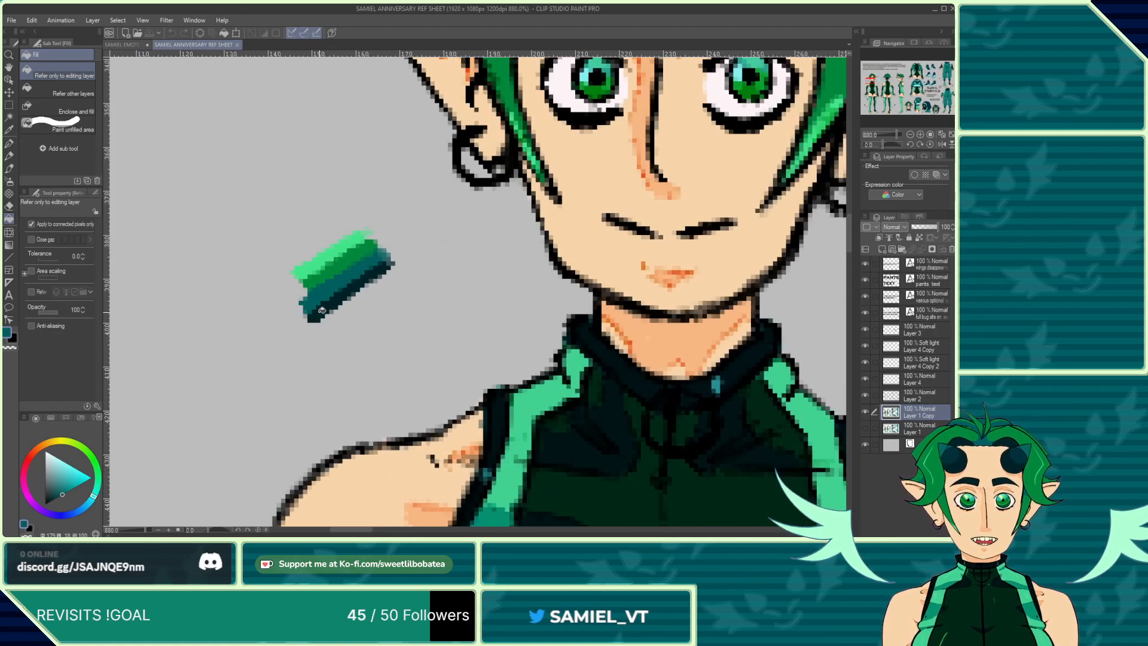
left_click(138, 45)
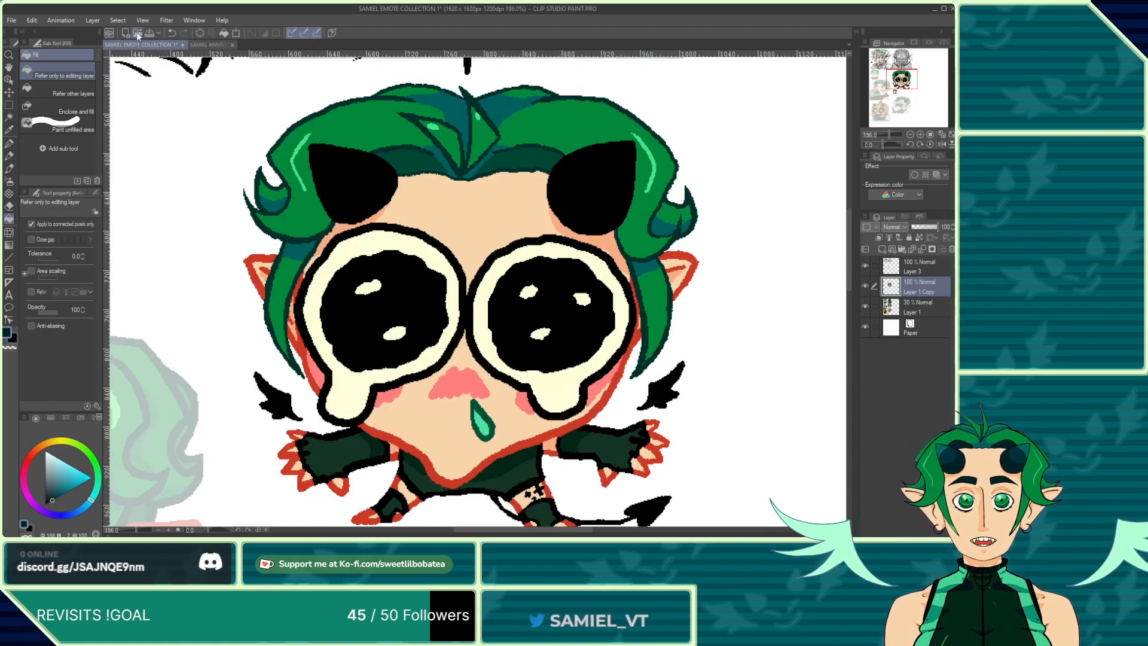
left_click(424, 161)
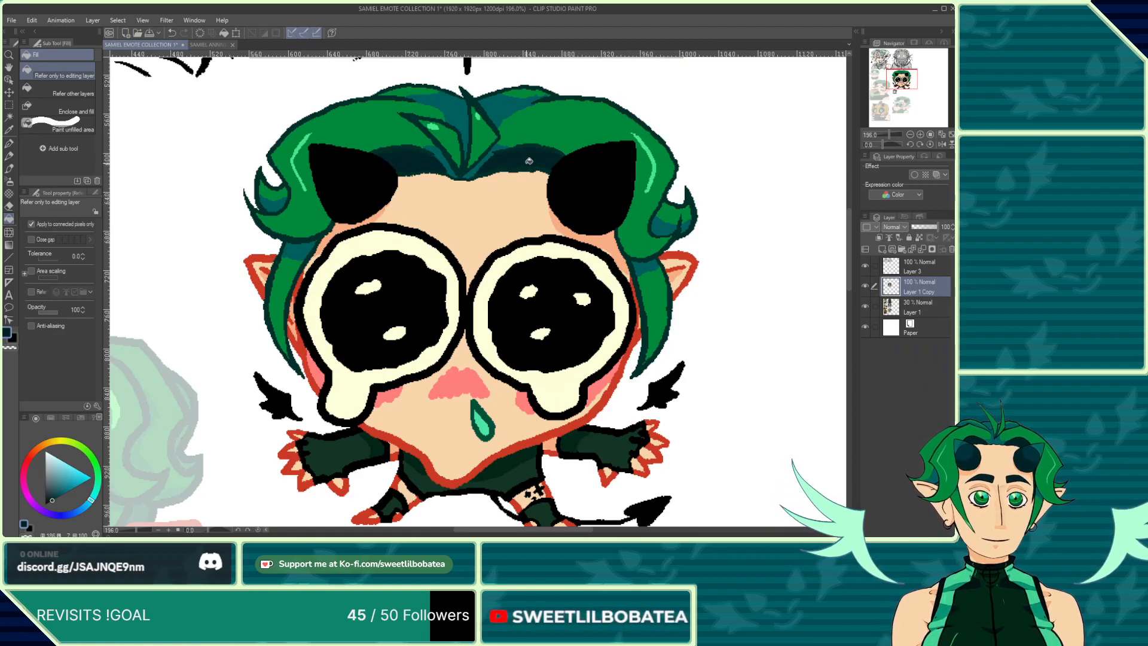
scroll(466, 132, "up", 2)
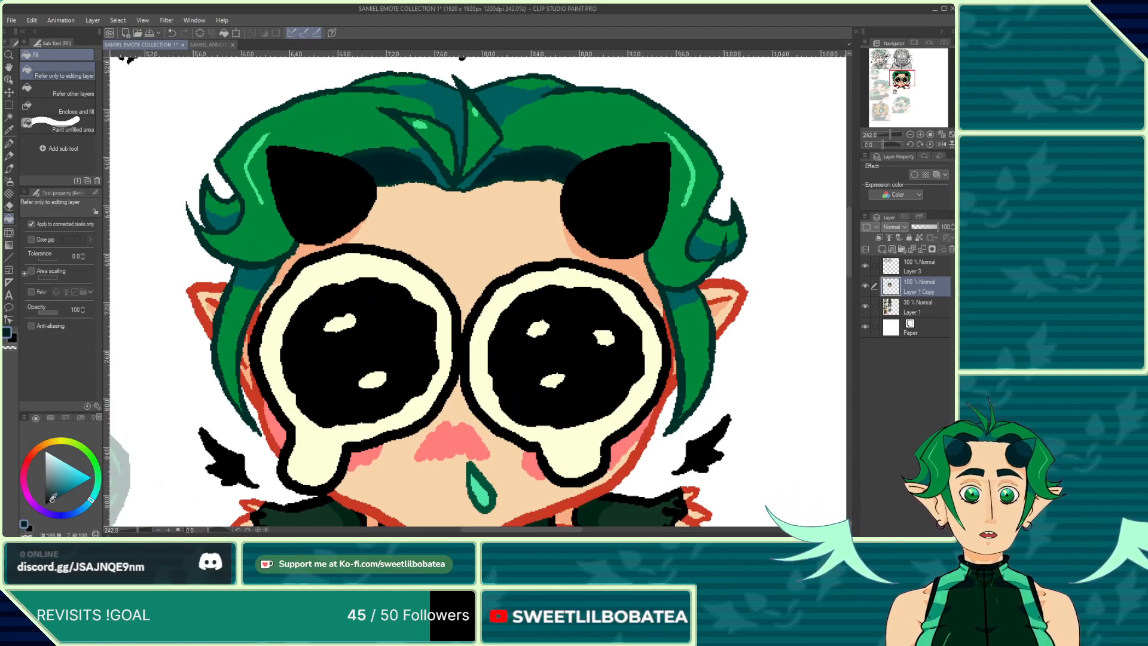
left_click(398, 150)
left_click(441, 156)
left_click(504, 153)
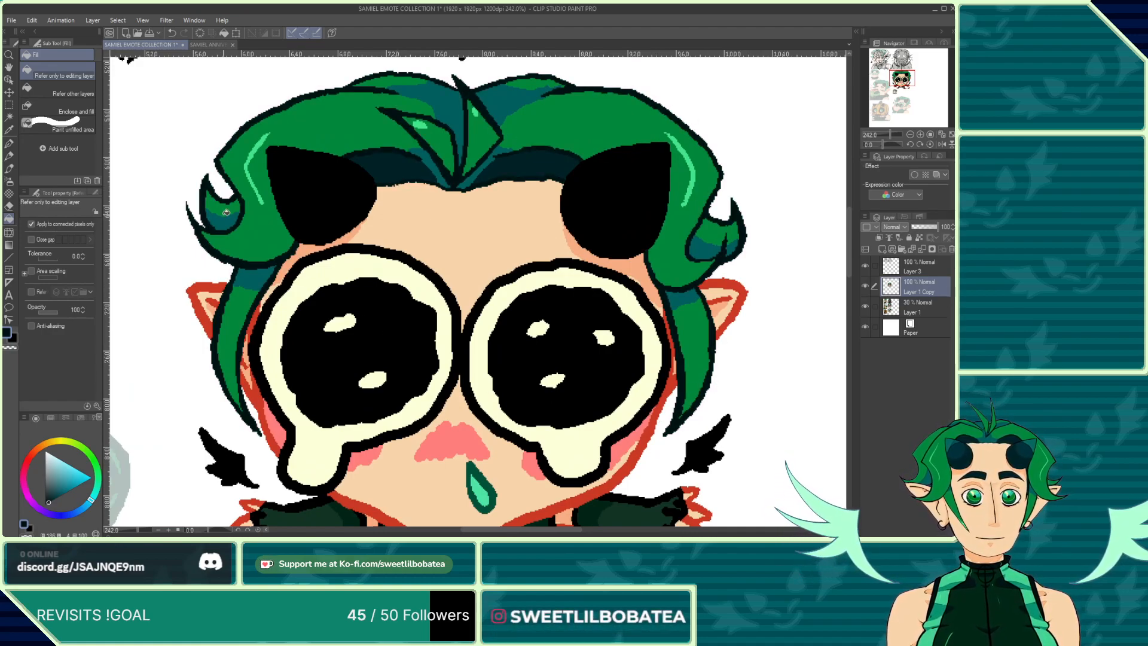
Step: Check the hair shading on the reference sheet's head closeup
scroll(238, 166, "up", 3)
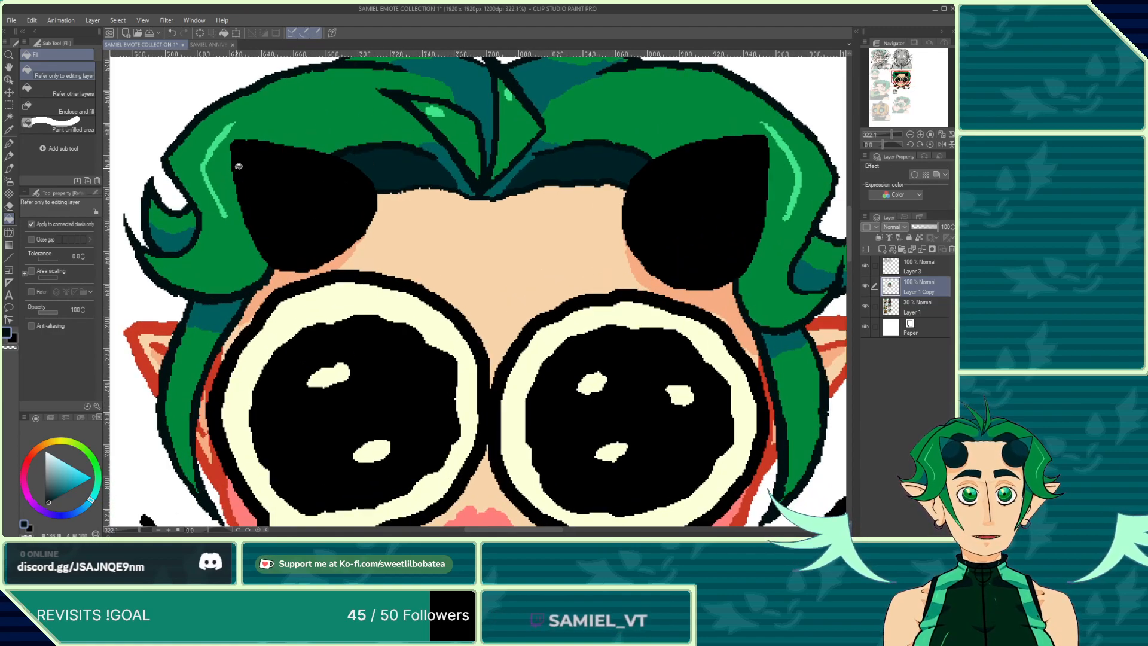
left_click(201, 45)
scroll(371, 340, "down", 12)
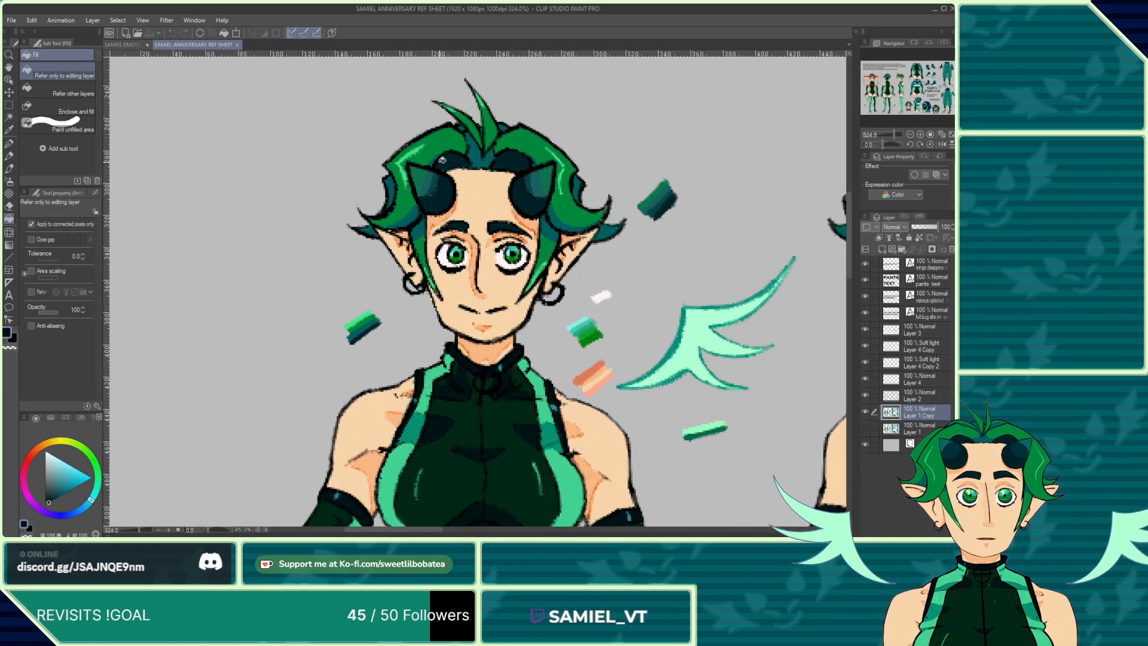
Step: Try filling both horns of the crying emote with the dark teal, then undo the fills
scroll(445, 143, "up", 5)
left_click(129, 45)
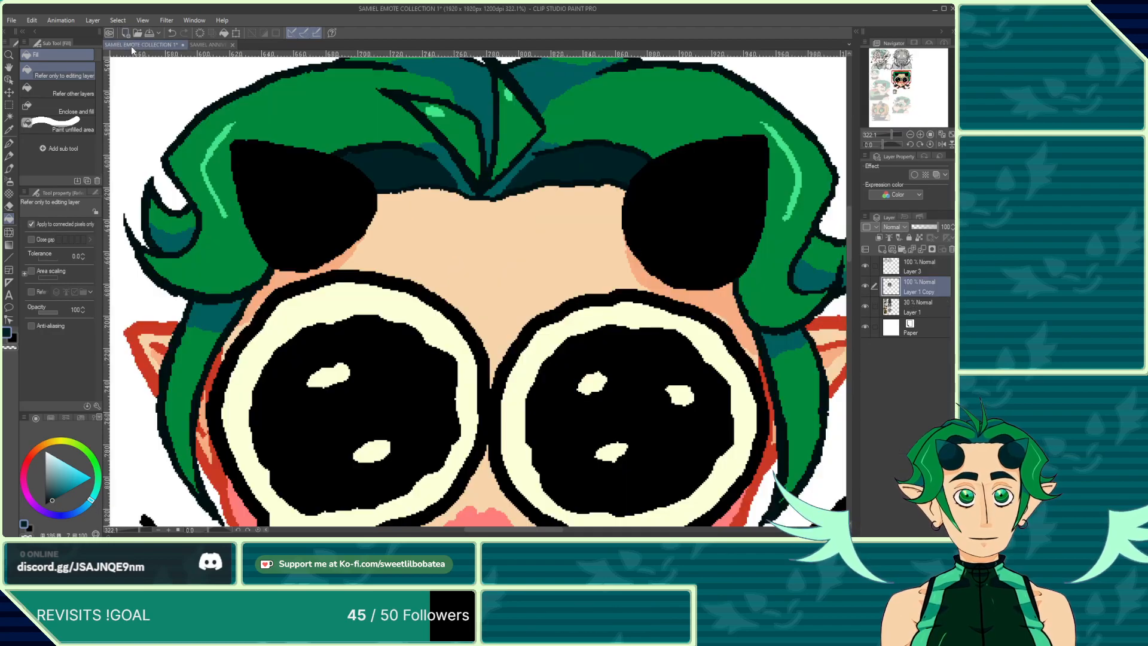
left_click(325, 198)
left_click(682, 238)
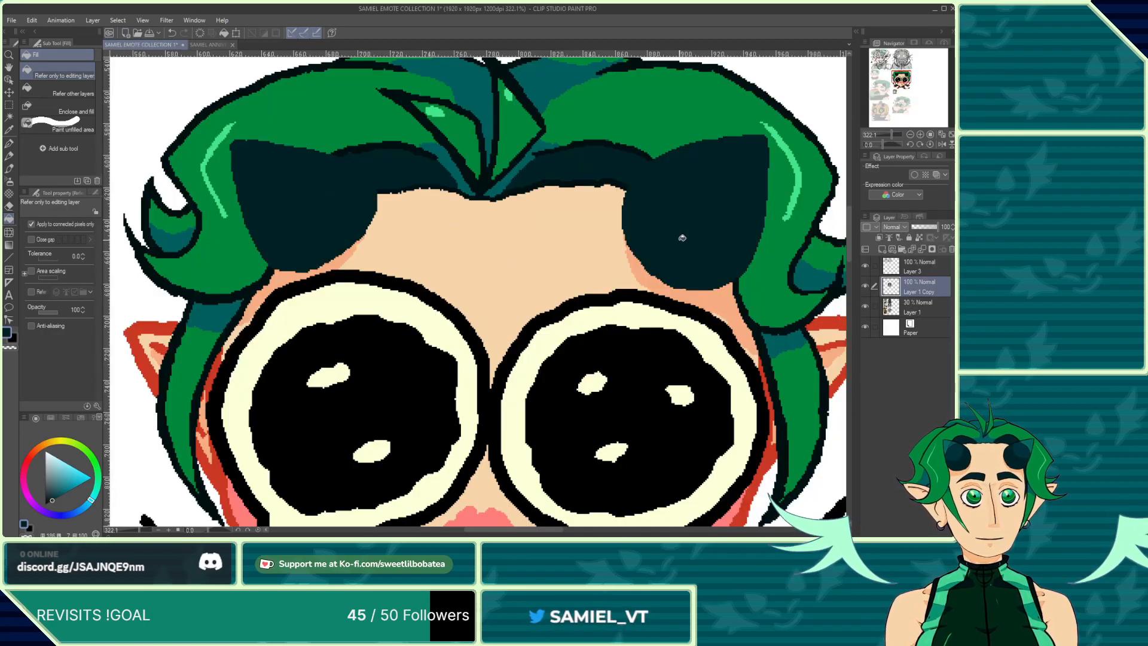
left_click(172, 33)
left_click(172, 32)
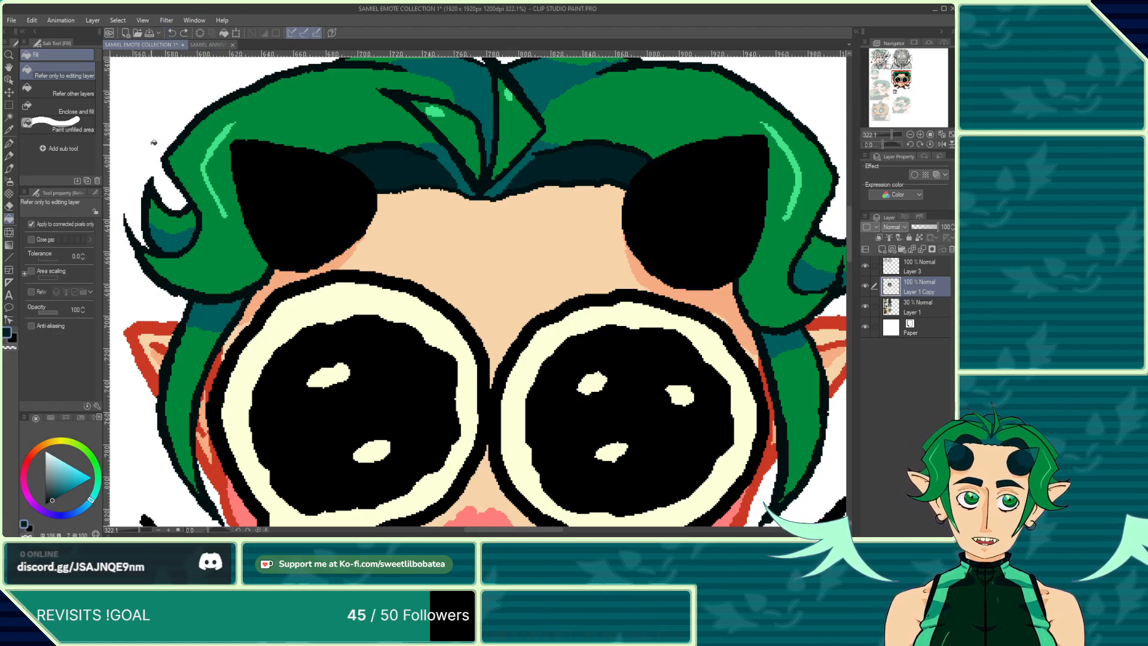
Step: Erase the black fill inside the crying emote's left horn, leaving its outline
left_click(10, 207)
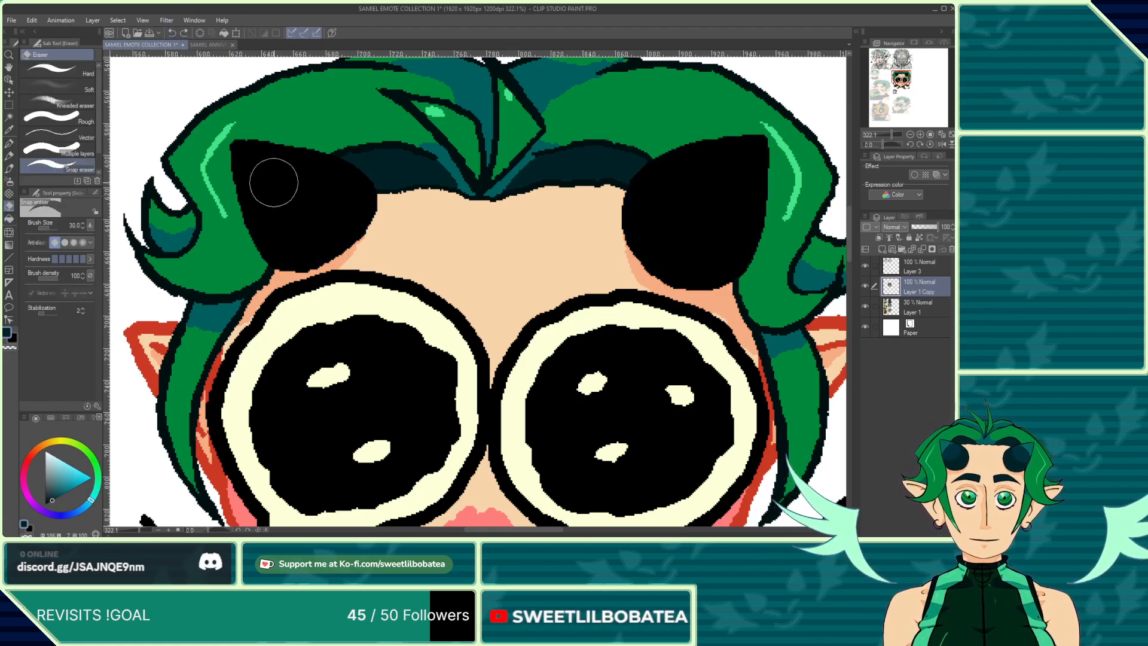
mouse_move(273, 179)
left_mouse_down()
mouse_move(251, 165)
mouse_move(263, 207)
mouse_move(249, 164)
mouse_move(267, 224)
left_mouse_up()
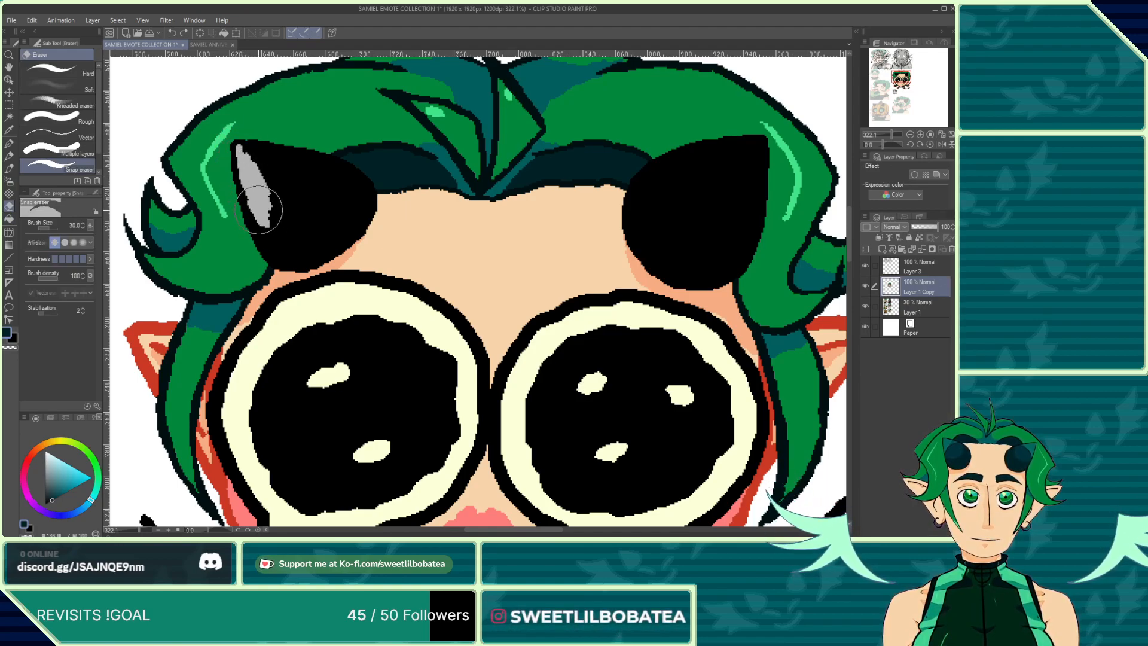
mouse_move(270, 234)
left_mouse_down()
mouse_move(254, 209)
mouse_move(289, 255)
mouse_move(356, 216)
mouse_move(350, 226)
mouse_move(350, 177)
mouse_move(301, 160)
left_mouse_up()
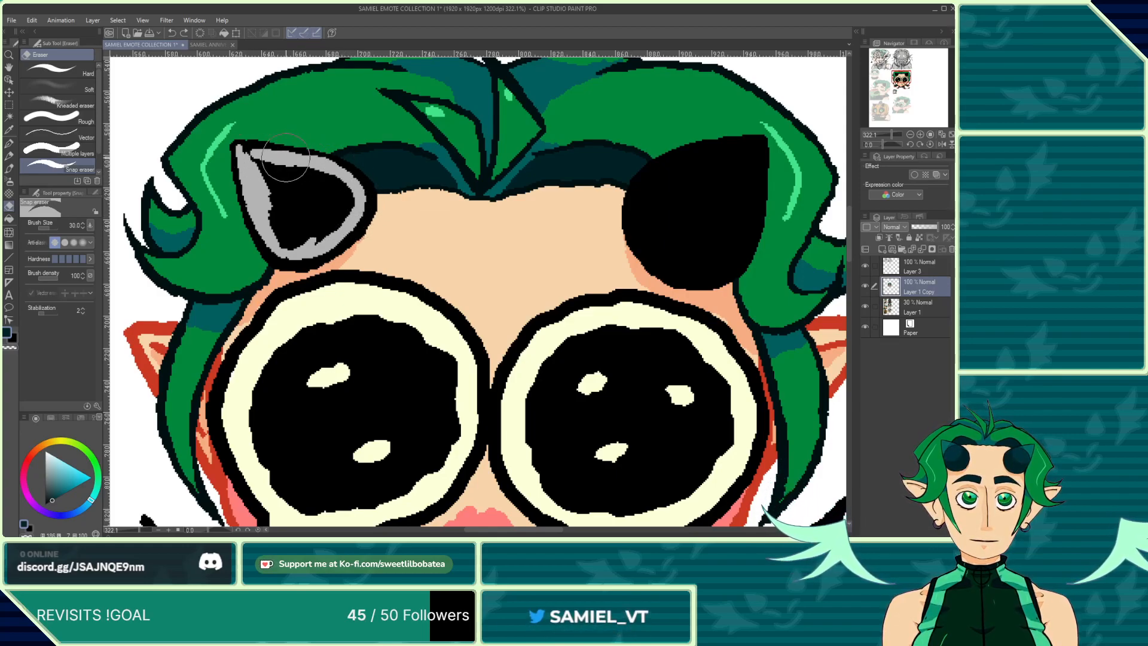
mouse_move(306, 161)
left_mouse_down()
mouse_move(348, 199)
mouse_move(348, 189)
mouse_move(314, 247)
mouse_move(330, 208)
mouse_move(285, 235)
mouse_move(272, 195)
mouse_move(292, 209)
mouse_move(254, 165)
mouse_move(309, 190)
mouse_move(293, 193)
mouse_move(282, 183)
mouse_move(310, 179)
mouse_move(308, 205)
left_mouse_up()
scroll(335, 182, "up", 4)
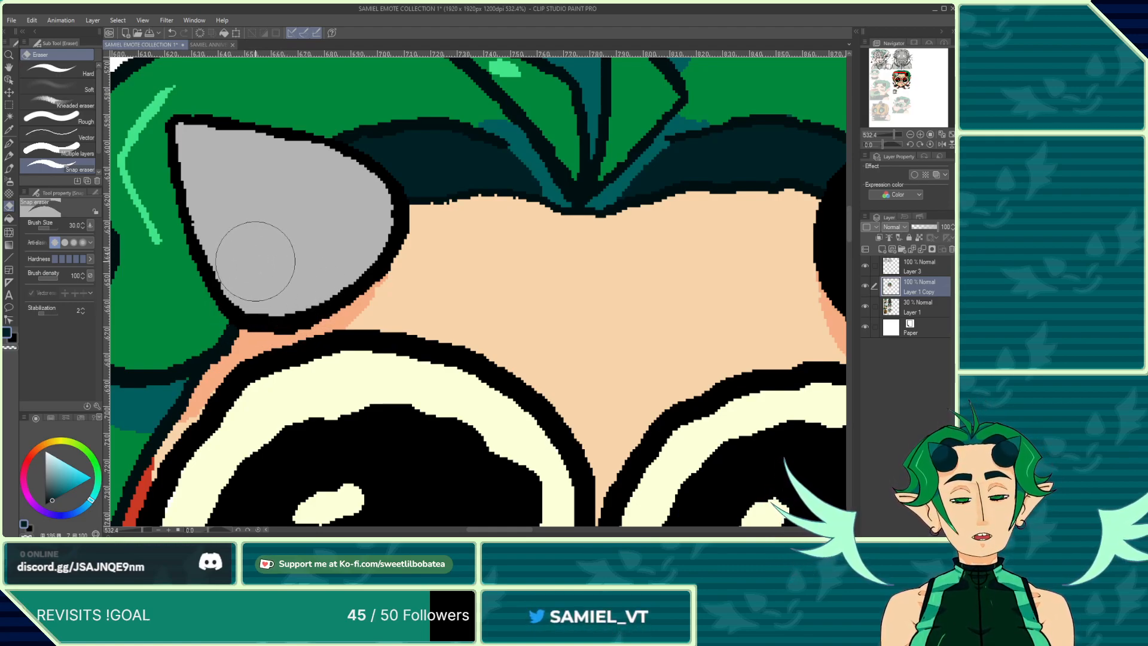
Step: Erase the black fill inside the right horn, leaving its outline
scroll(410, 311, "down", 10)
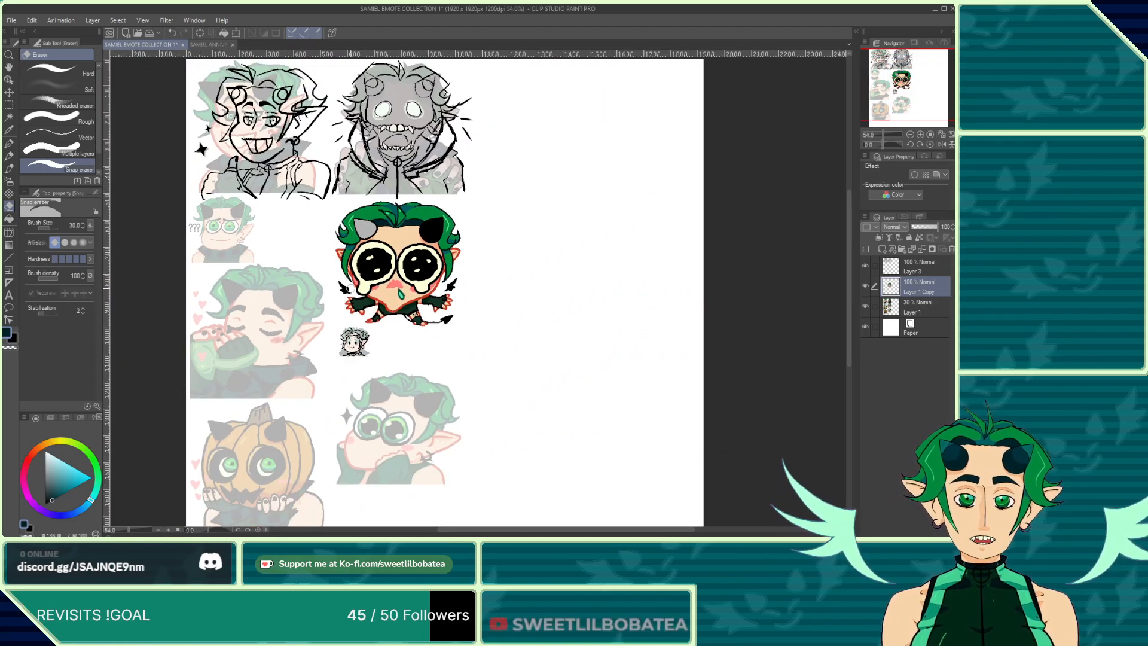
scroll(428, 211, "up", 4)
scroll(428, 211, "up", 8)
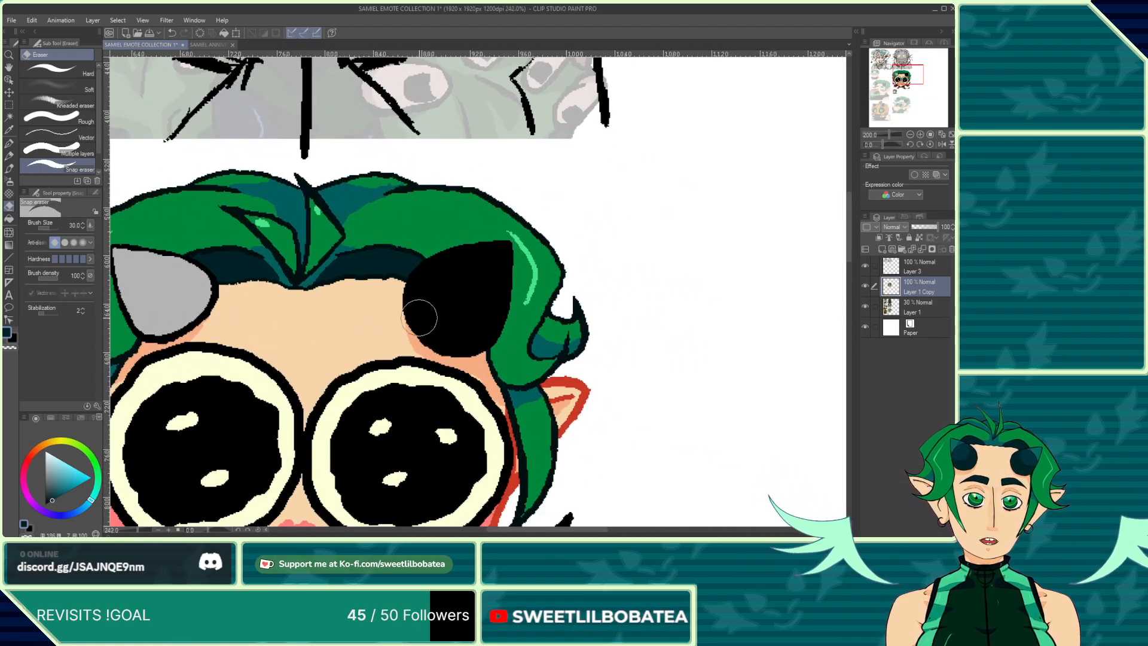
mouse_move(430, 342)
left_mouse_down()
mouse_move(455, 371)
mouse_move(444, 371)
mouse_move(436, 364)
mouse_move(475, 385)
mouse_move(523, 388)
mouse_move(552, 346)
mouse_move(544, 359)
mouse_move(563, 262)
left_mouse_up()
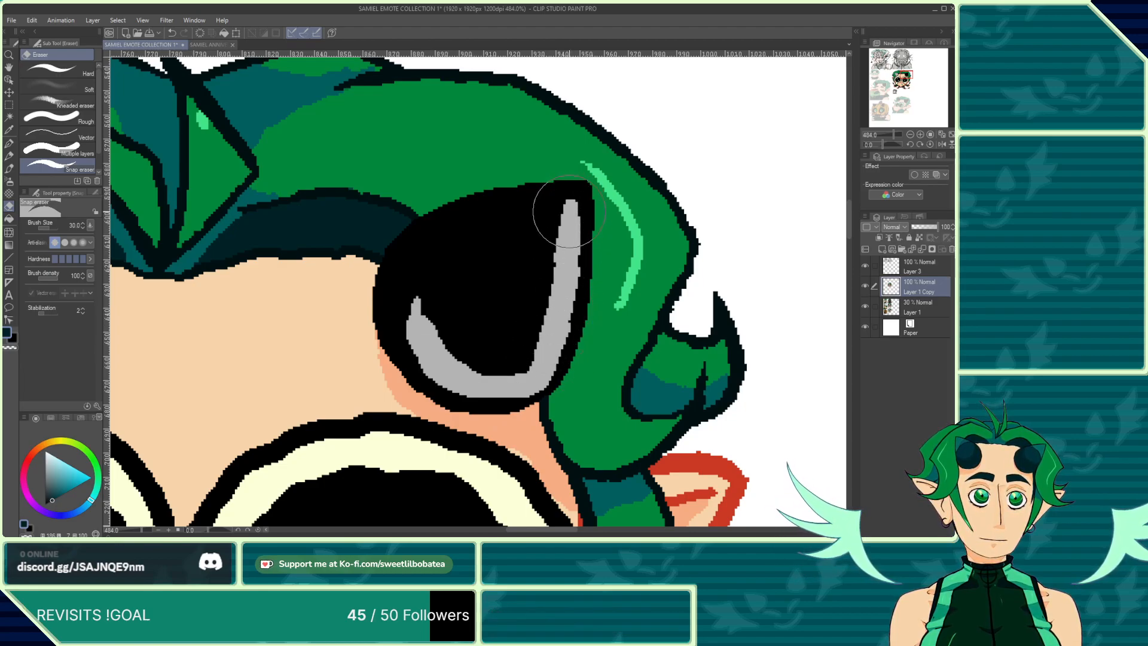
mouse_move(570, 212)
left_mouse_down()
mouse_move(501, 216)
mouse_move(528, 210)
mouse_move(474, 232)
mouse_move(497, 220)
mouse_move(476, 229)
mouse_move(490, 213)
mouse_move(440, 253)
mouse_move(419, 253)
mouse_move(402, 277)
mouse_move(398, 308)
mouse_move(403, 285)
mouse_move(426, 356)
mouse_move(403, 323)
mouse_move(413, 336)
mouse_move(432, 276)
mouse_move(494, 377)
mouse_move(516, 350)
mouse_move(522, 296)
mouse_move(486, 326)
mouse_move(459, 292)
mouse_move(478, 278)
mouse_move(501, 289)
mouse_move(457, 283)
mouse_move(479, 247)
left_mouse_up()
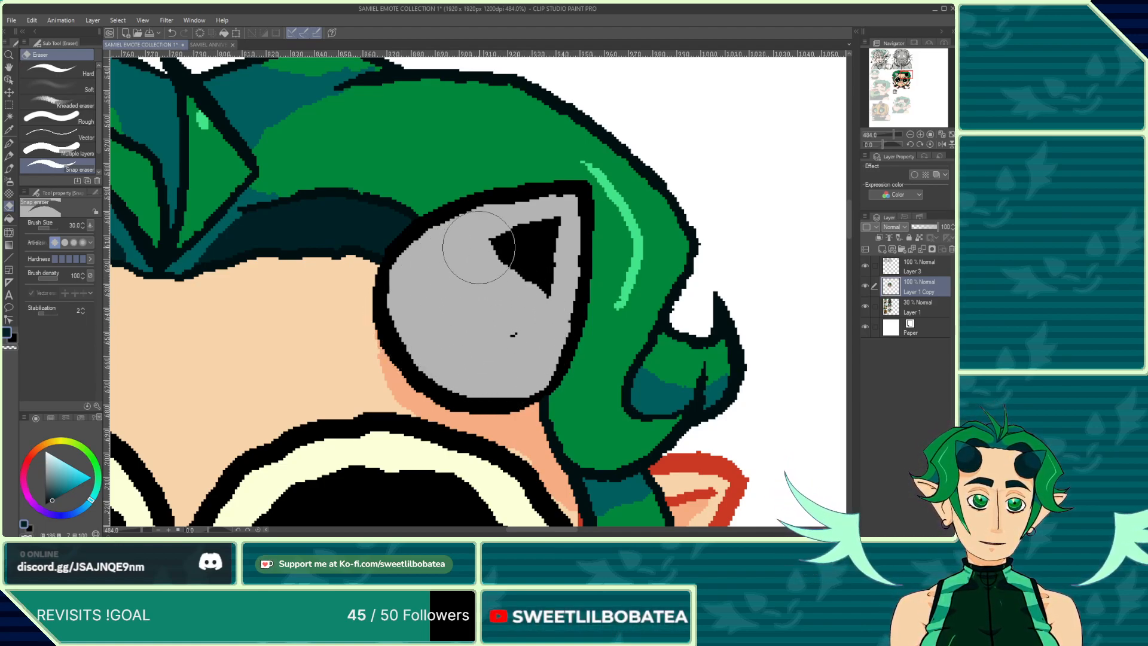
mouse_move(503, 309)
left_mouse_down()
mouse_move(522, 267)
mouse_move(540, 300)
mouse_move(552, 230)
mouse_move(510, 252)
left_mouse_up()
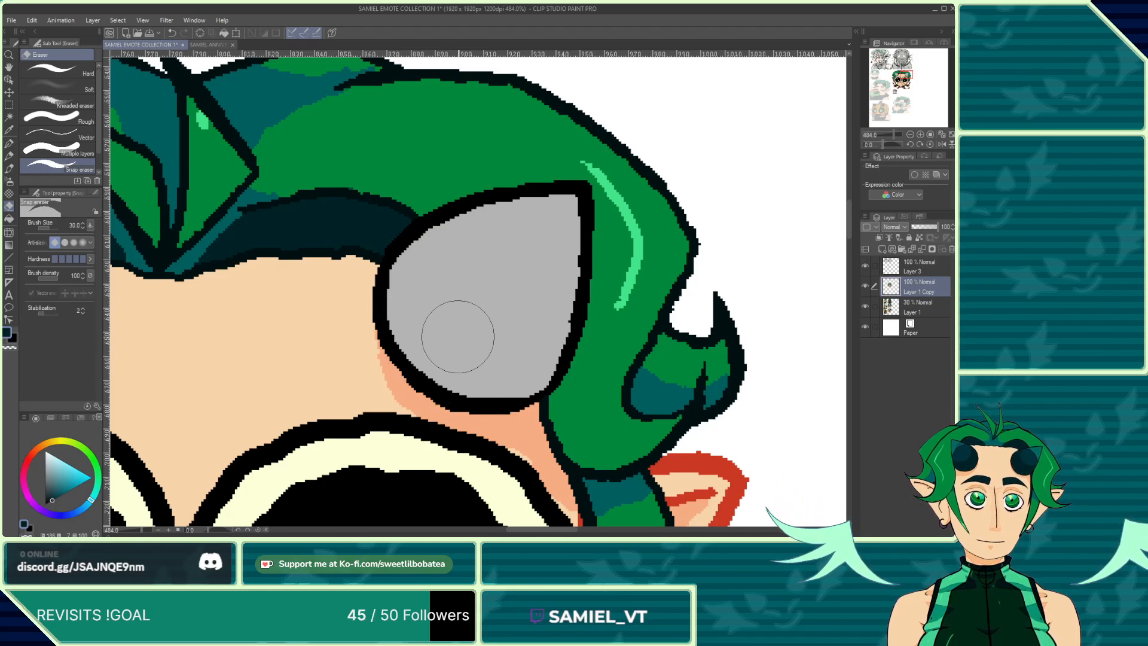
Step: Draw a curved ring line inside the left horn with the pen
scroll(457, 336, "down", 8)
scroll(348, 259, "up", 5)
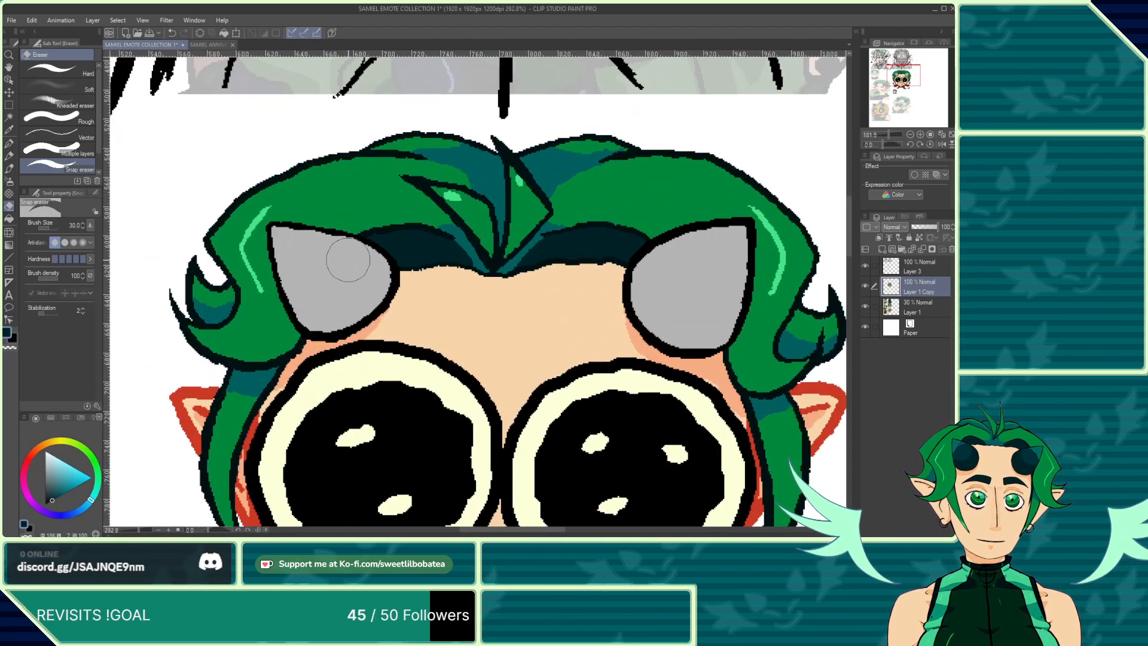
scroll(348, 259, "up", 2)
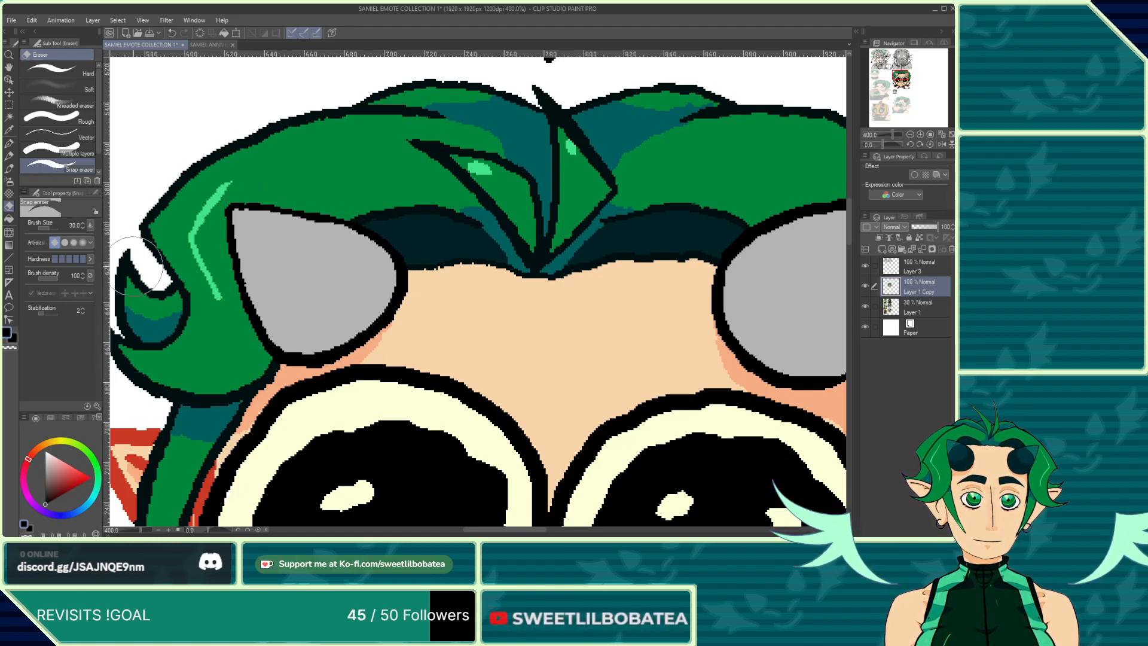
left_click(9, 144)
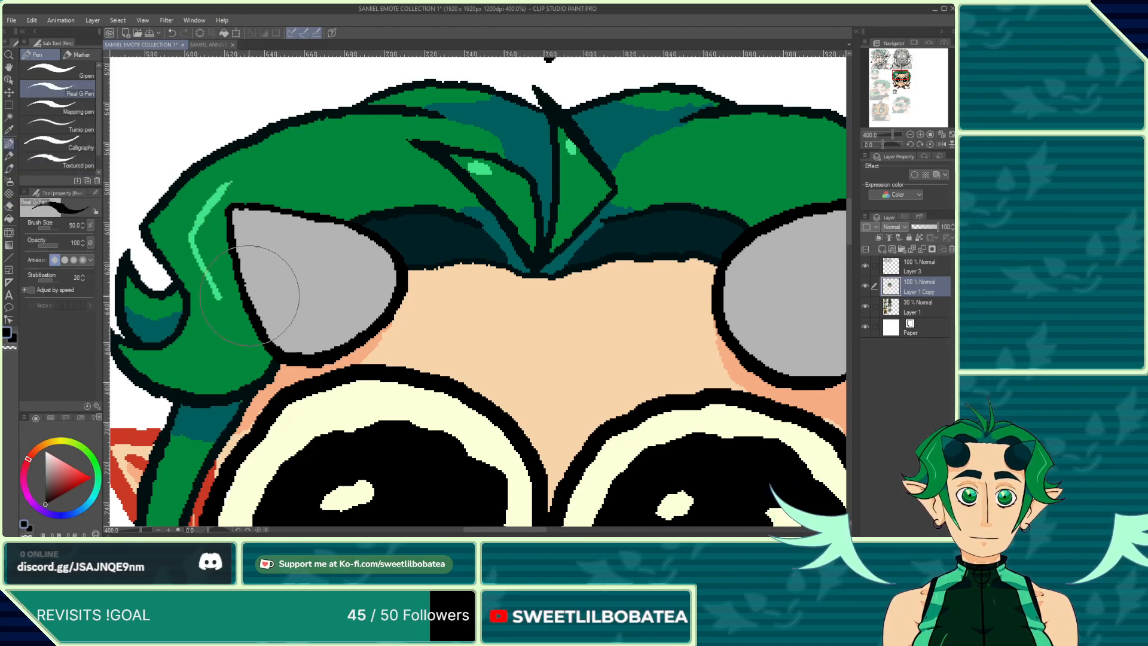
mouse_move(249, 295)
left_mouse_down()
mouse_move(317, 303)
mouse_move(372, 277)
mouse_move(374, 248)
mouse_move(343, 241)
mouse_move(335, 277)
mouse_move(305, 315)
mouse_move(264, 312)
mouse_move(316, 297)
mouse_move(373, 259)
mouse_move(352, 227)
mouse_move(334, 232)
mouse_move(340, 258)
mouse_move(293, 315)
left_mouse_up()
left_click(172, 33)
left_click(174, 34)
left_click(171, 33)
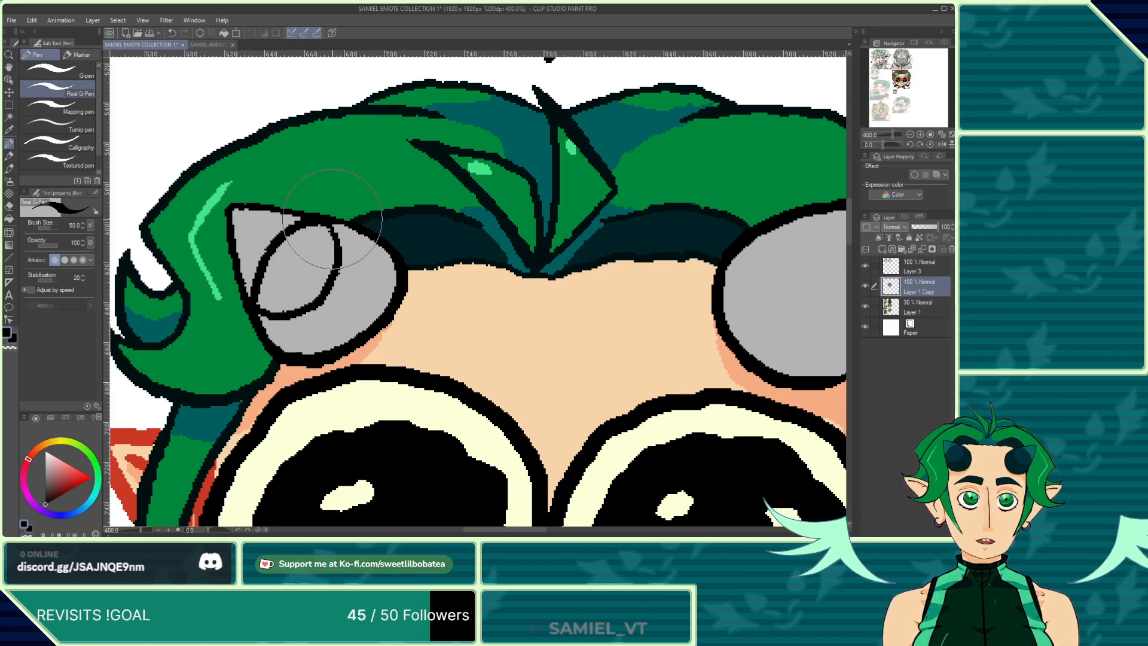
Step: Draw a matching curved ring line inside the right horn
scroll(317, 210, "down", 4)
scroll(483, 231, "up", 5)
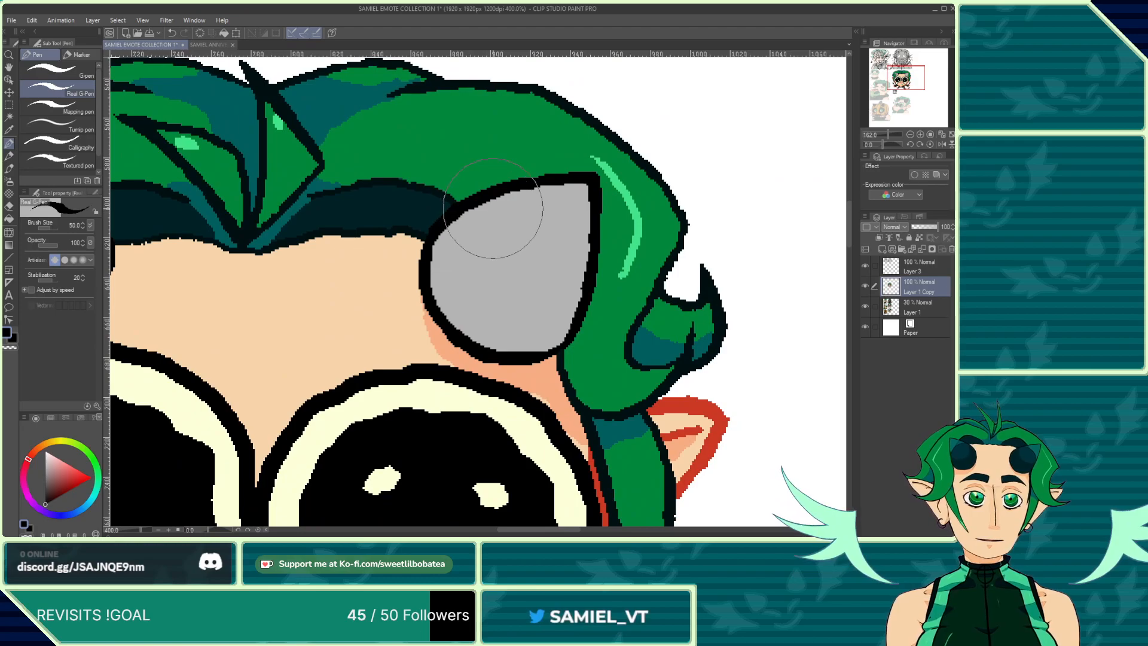
mouse_move(478, 205)
left_mouse_down()
mouse_move(477, 261)
mouse_move(507, 299)
mouse_move(582, 310)
mouse_move(606, 295)
mouse_move(599, 269)
mouse_move(610, 289)
mouse_move(592, 238)
mouse_move(565, 219)
mouse_move(474, 209)
left_mouse_up()
scroll(480, 206, "down", 3)
scroll(481, 206, "down", 4)
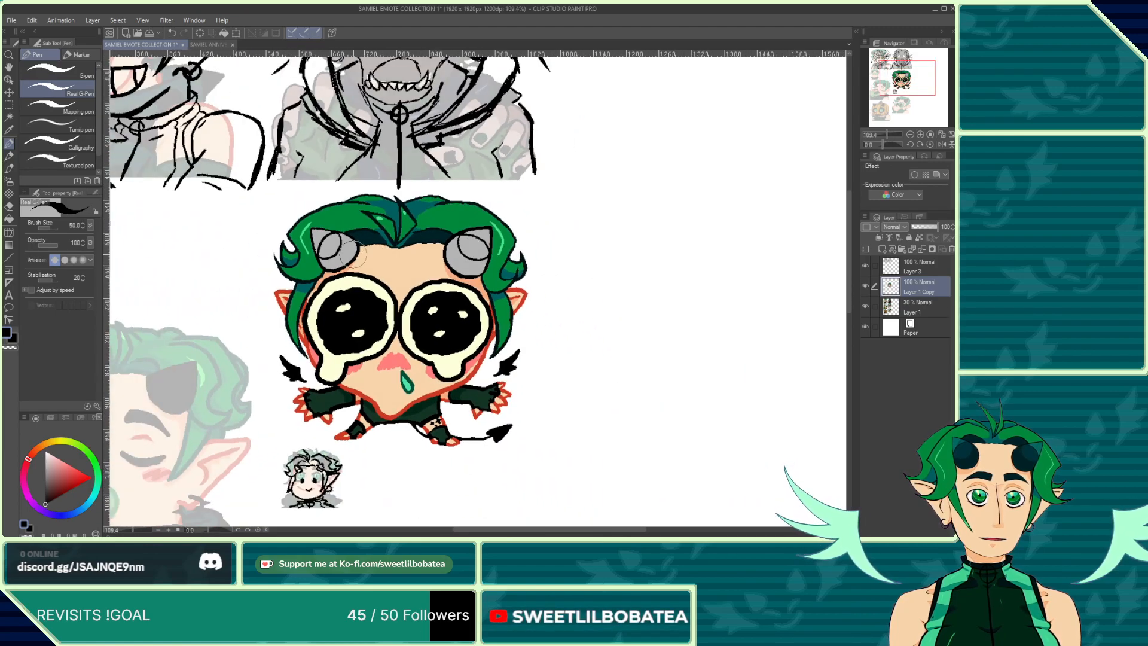
scroll(354, 206, "up", 2)
scroll(354, 206, "up", 2)
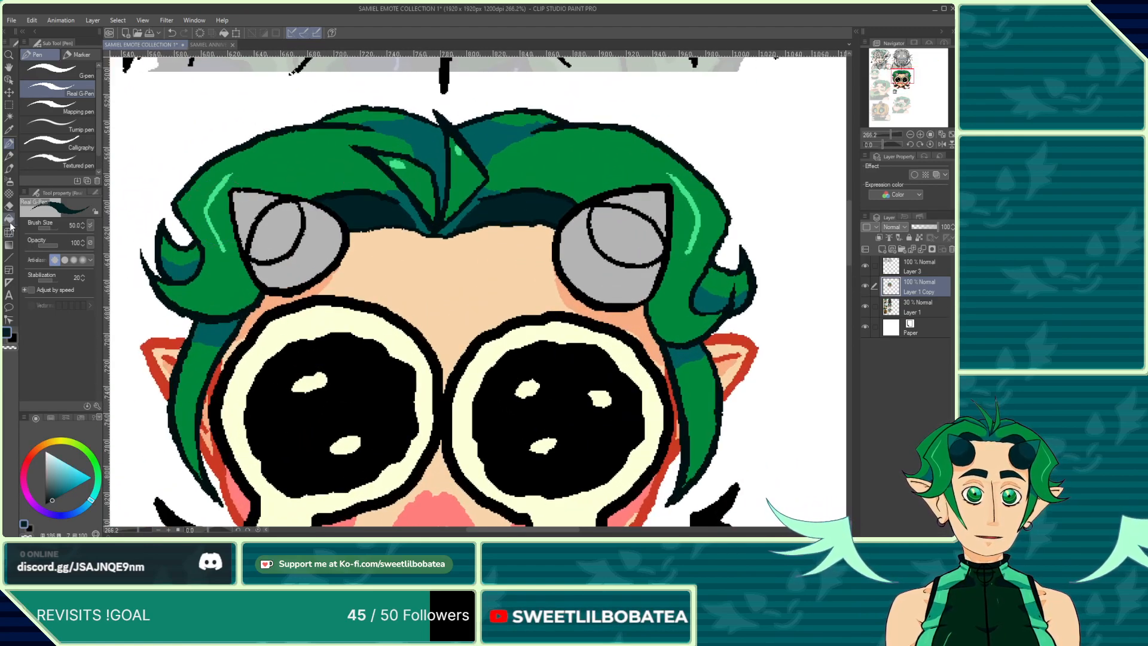
Step: Fill the ringed areas of both horns with the dark teal
left_click(10, 221)
left_click(279, 239)
left_click(553, 256)
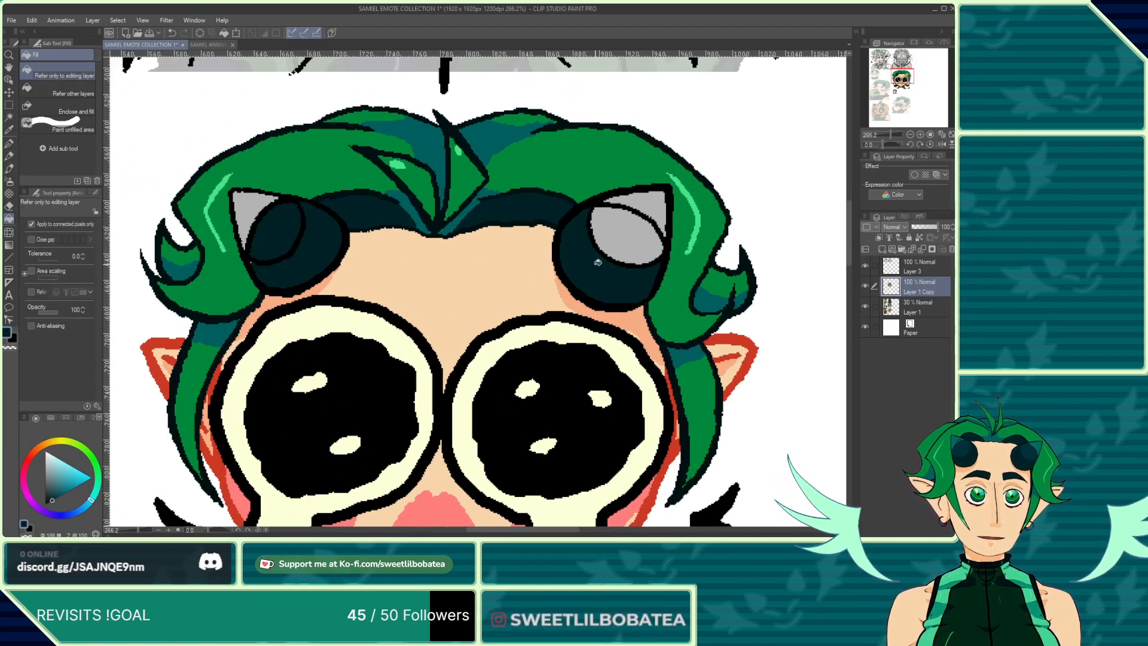
left_click(625, 232)
scroll(241, 262, "up", 5)
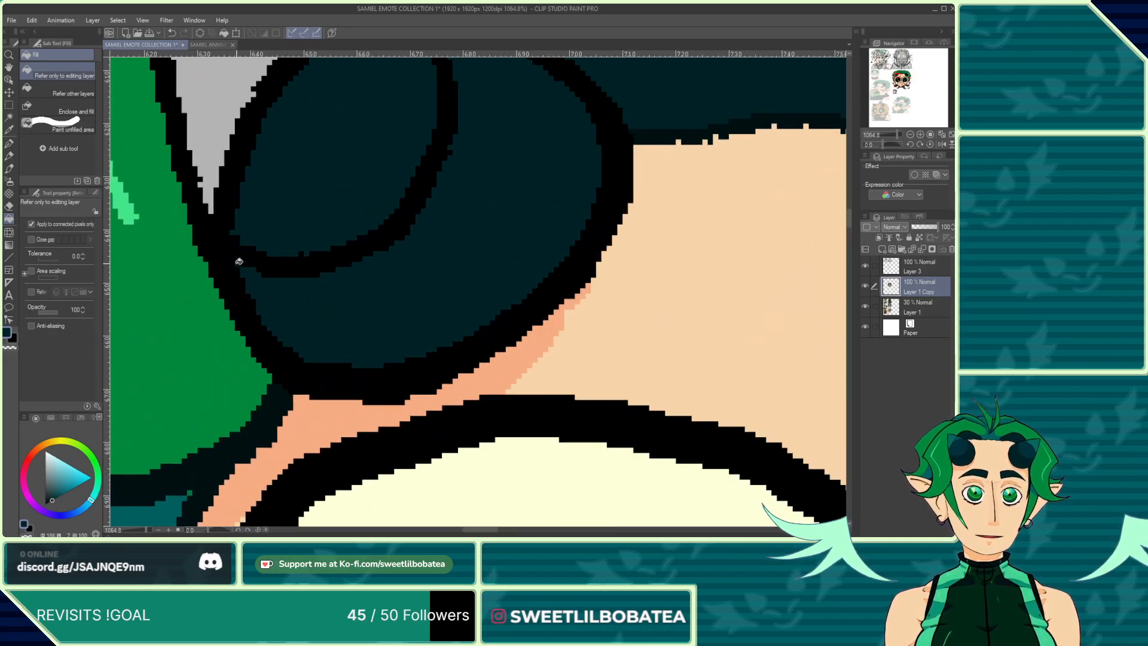
scroll(238, 261, "down", 2)
Step: Open the portrait file samiel pfp2 PORTRAIT.png to use as a color reference
left_click(138, 33)
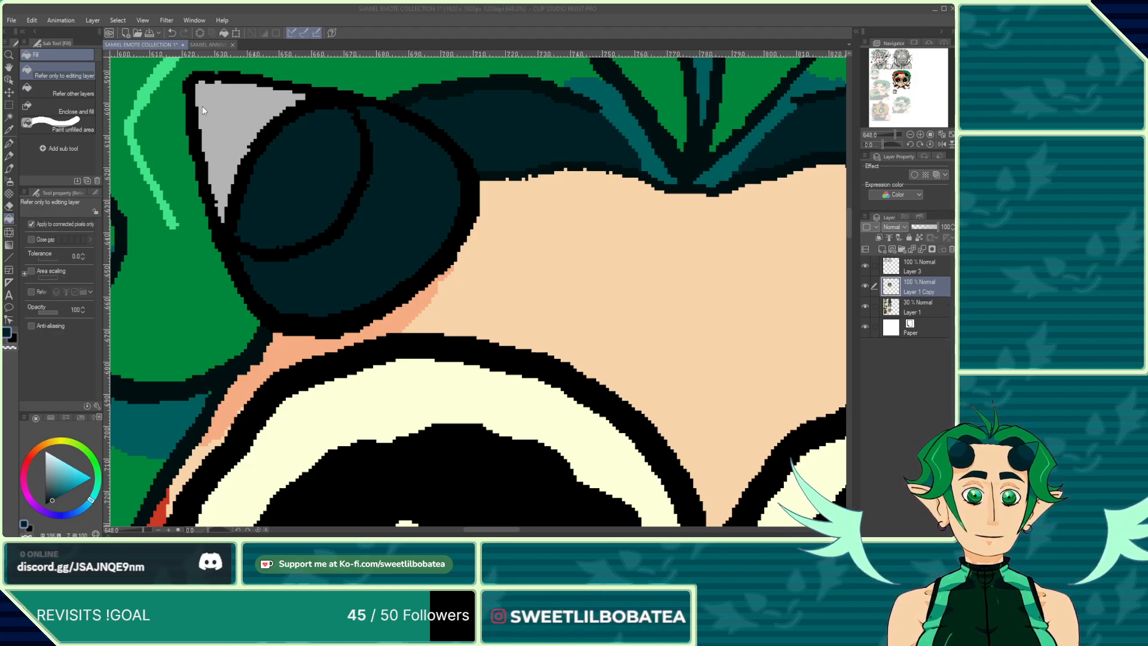
double_click(173, 149)
scroll(493, 248, "up", 3)
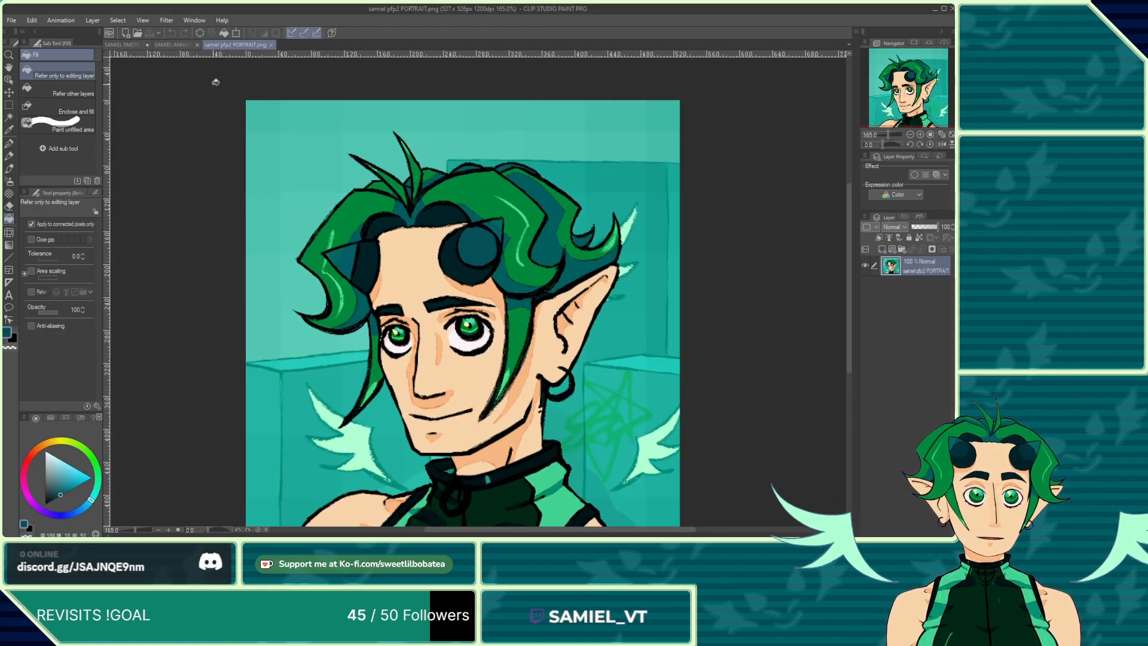
Step: Fill the inner circles of both horns with a lighter teal
left_click(116, 46)
left_click(312, 208)
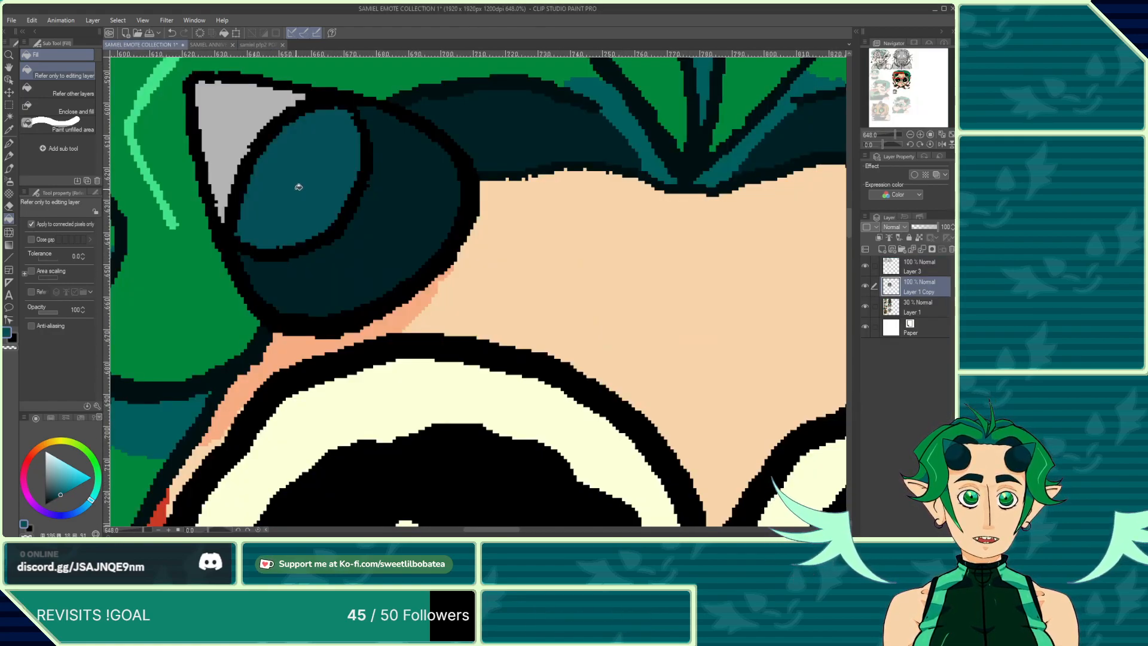
scroll(311, 209, "down", 2)
left_click(733, 182)
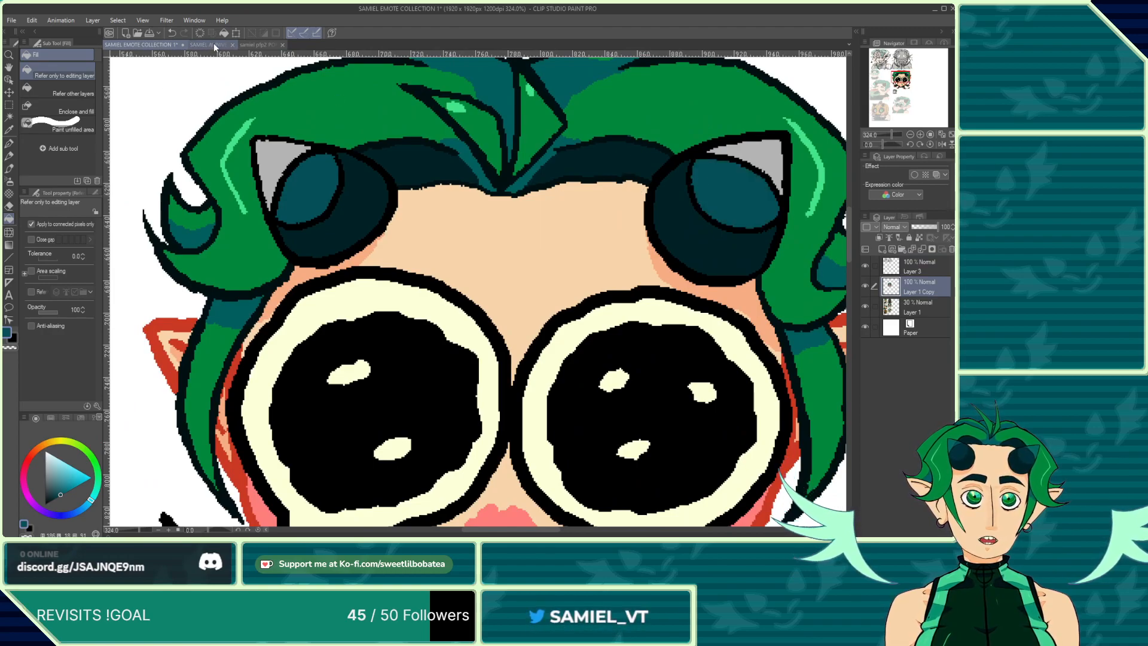
Step: Sample the teal from the portrait's horn tip and fill the crying emote's horn tips with it
left_click(258, 45)
scroll(482, 245, "up", 2)
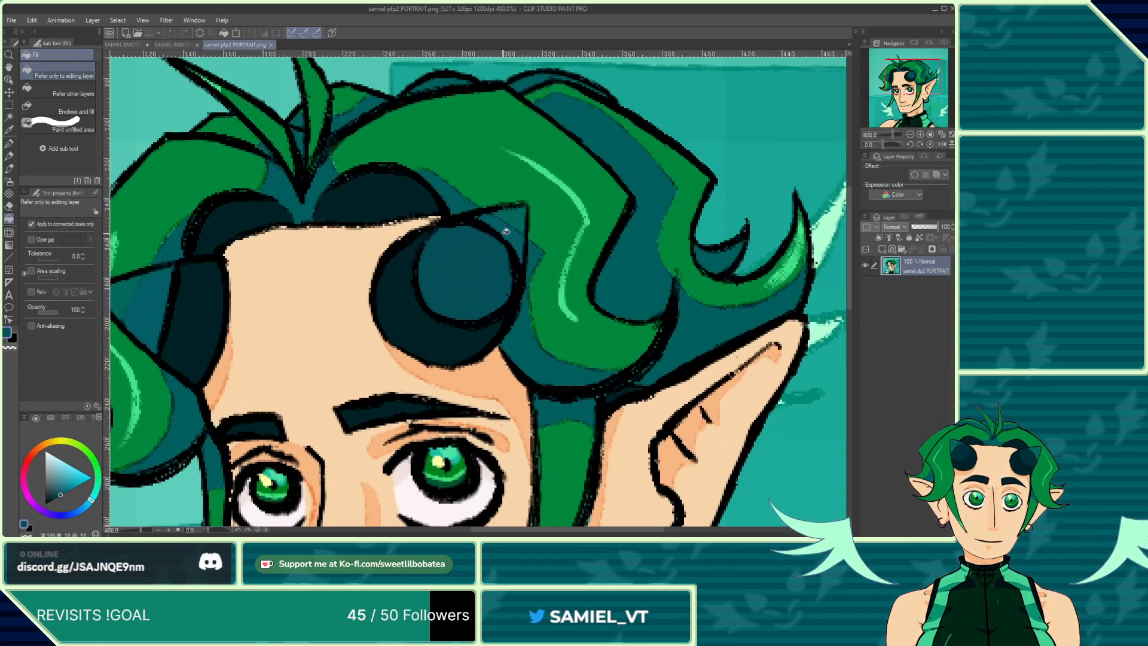
left_click(507, 205, "alt")
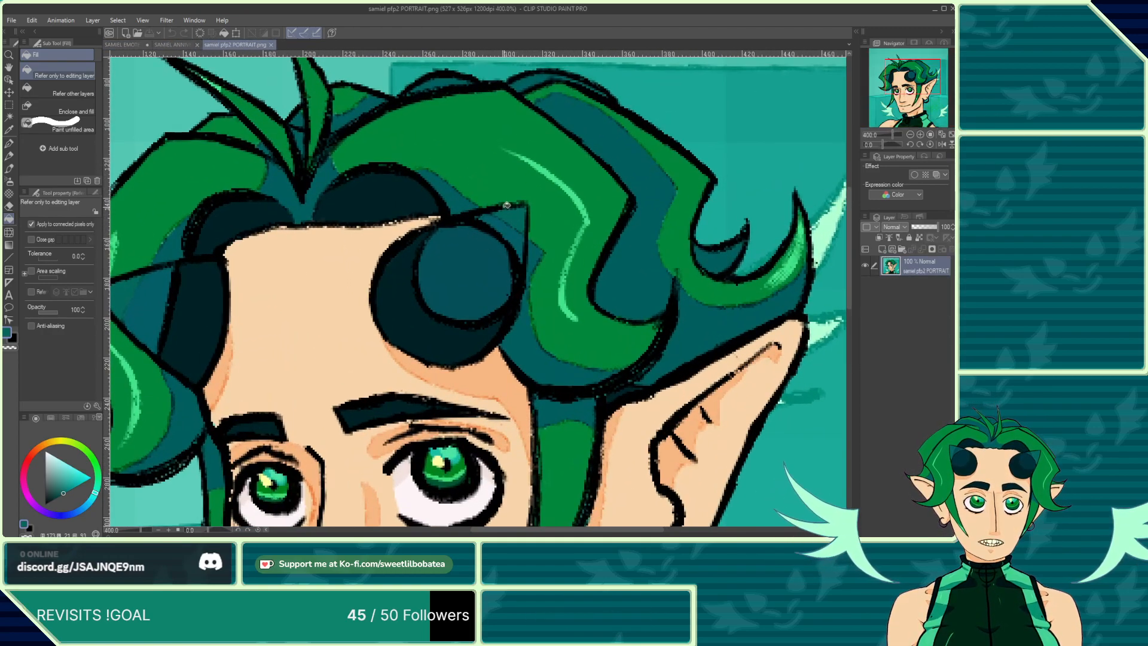
left_click(126, 45)
left_click(281, 149)
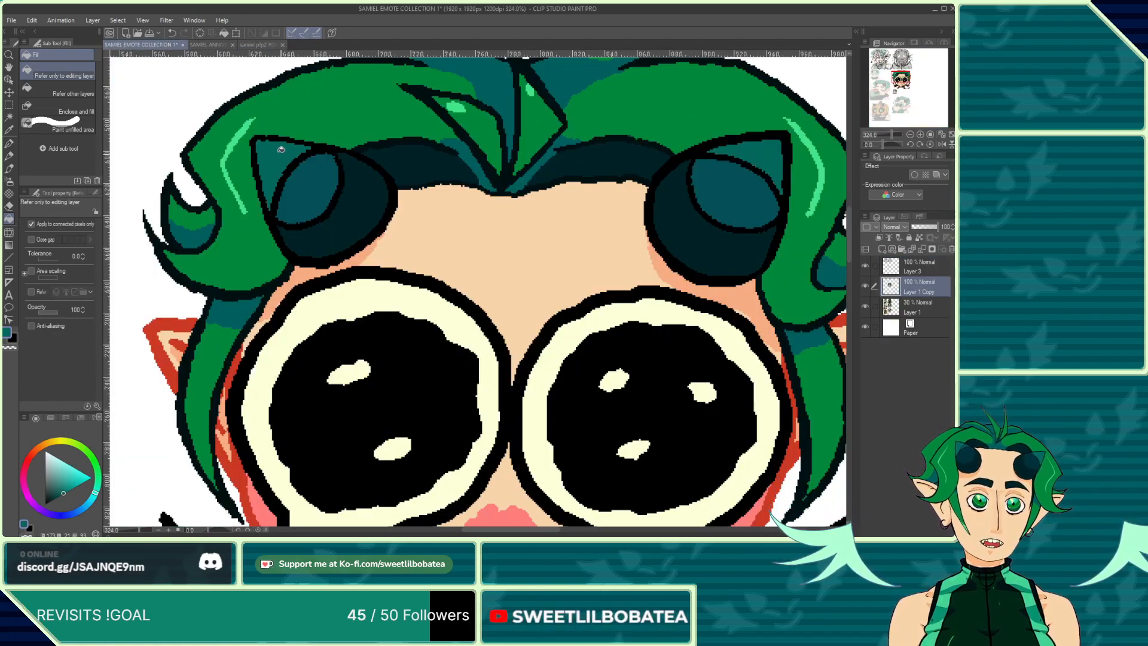
scroll(397, 226, "down", 8)
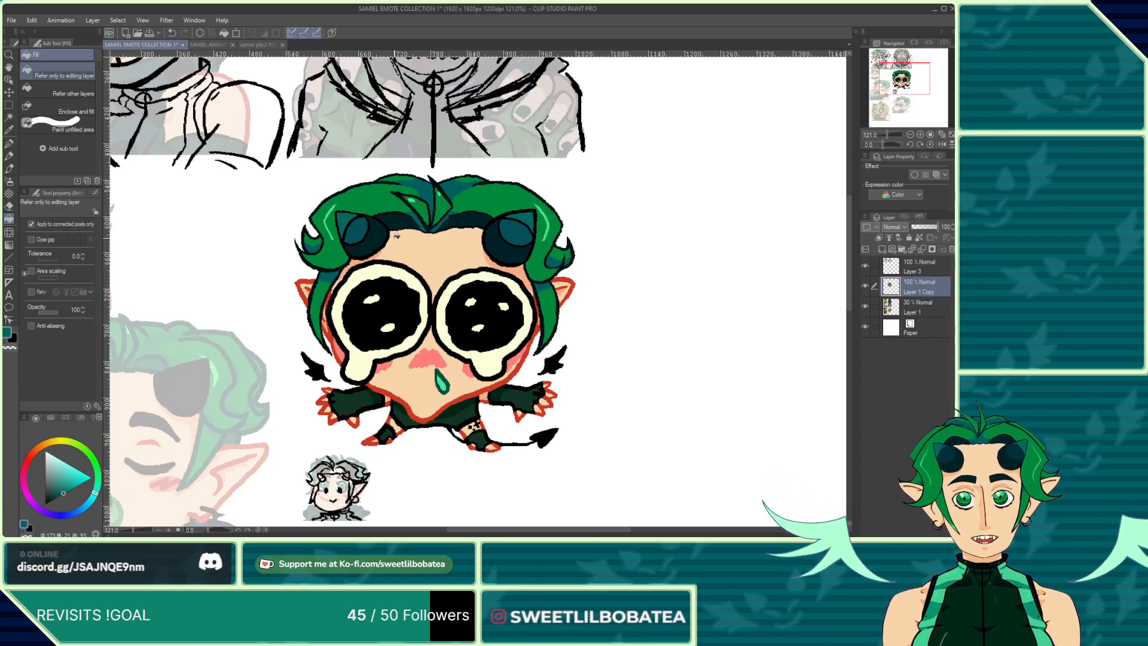
Step: Draw pen line details on the crying emote's right leg and boot
scroll(444, 238, "down", 3)
scroll(474, 359, "up", 7)
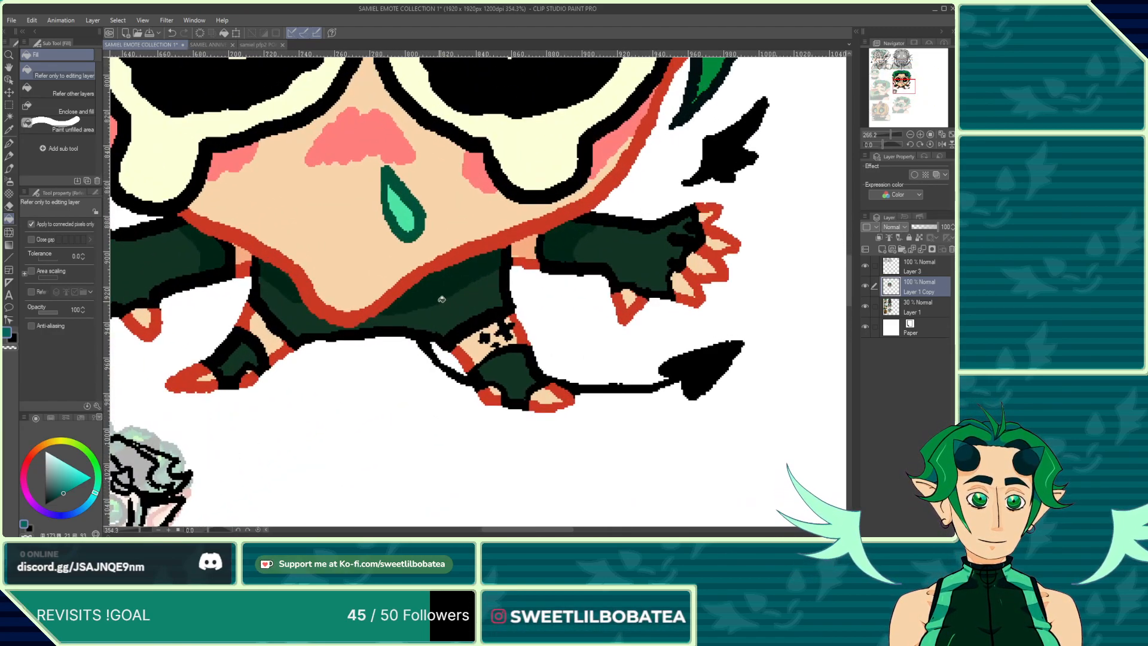
scroll(457, 308, "up", 2)
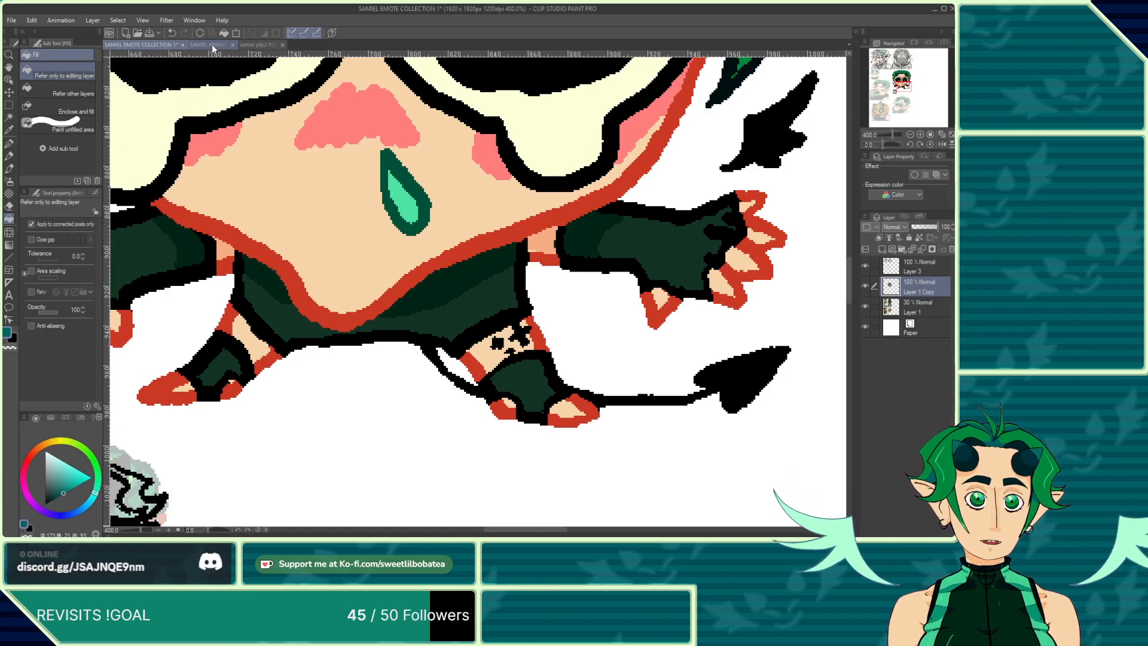
left_click(9, 143)
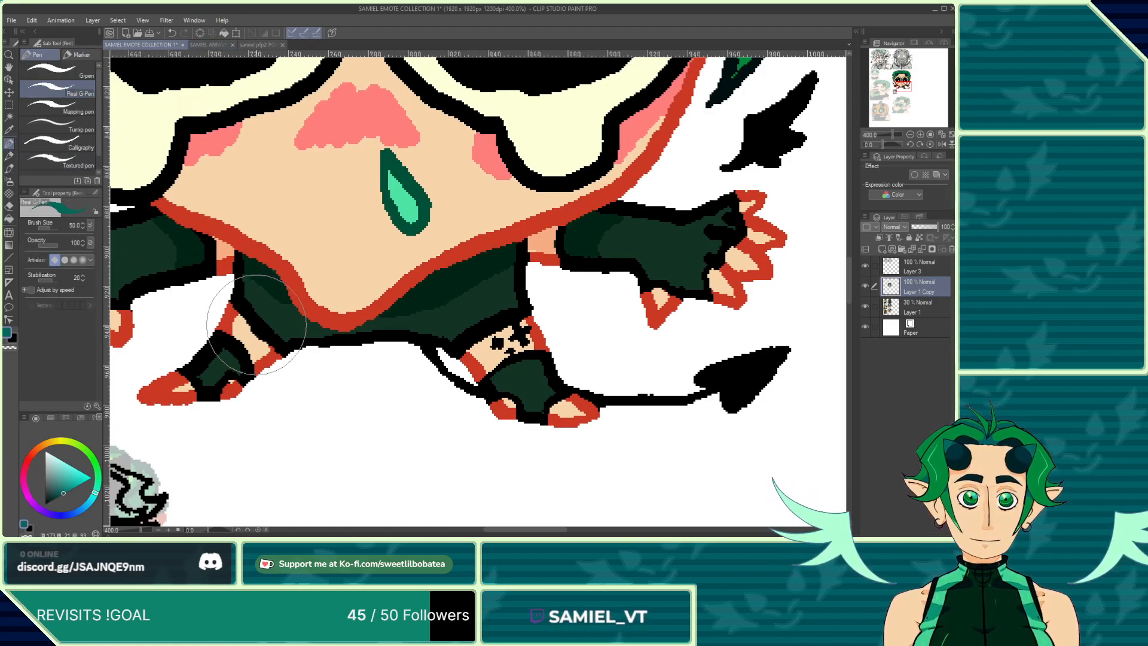
scroll(269, 335, "up", 1)
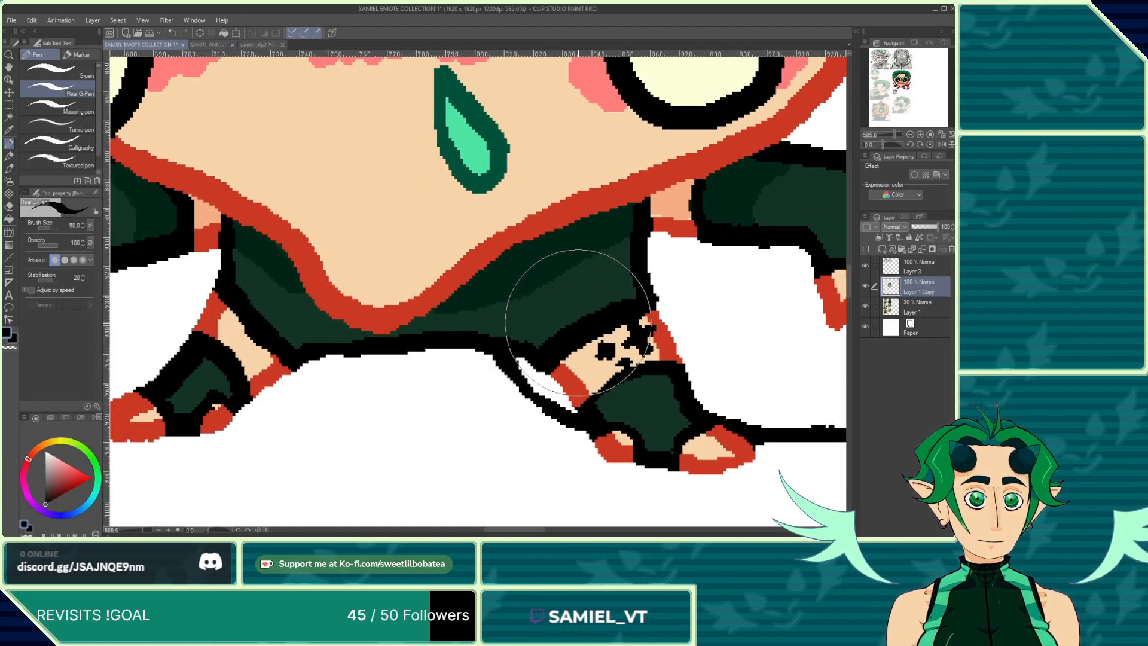
left_click_drag(523, 339, 628, 275)
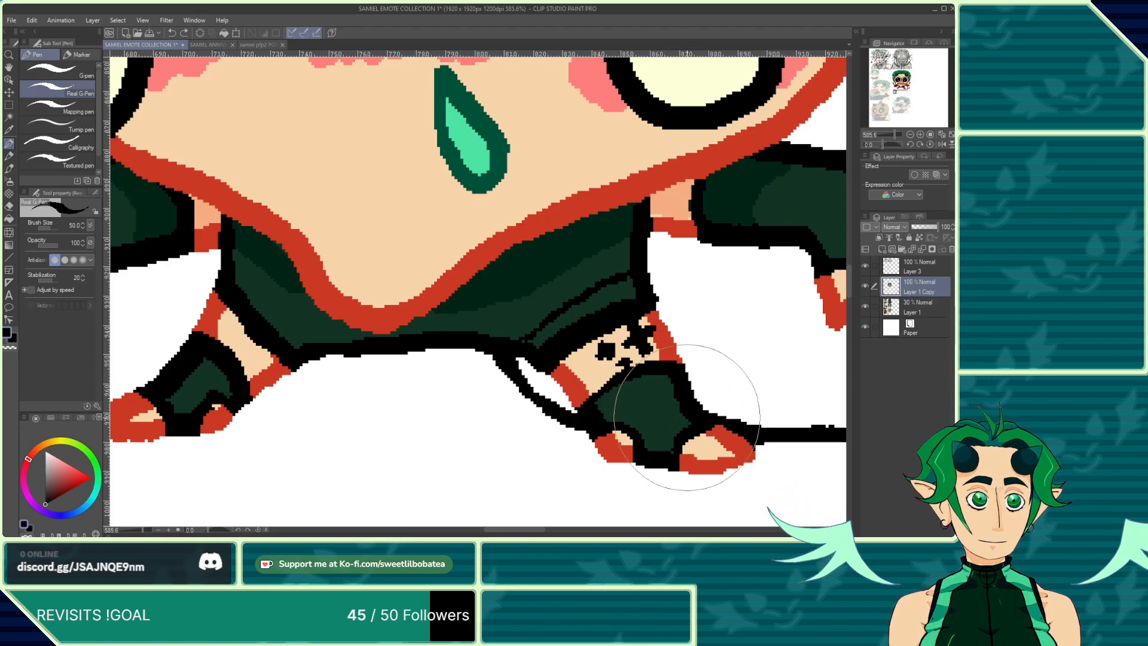
left_click_drag(676, 428, 645, 375)
scroll(603, 338, "down", 2)
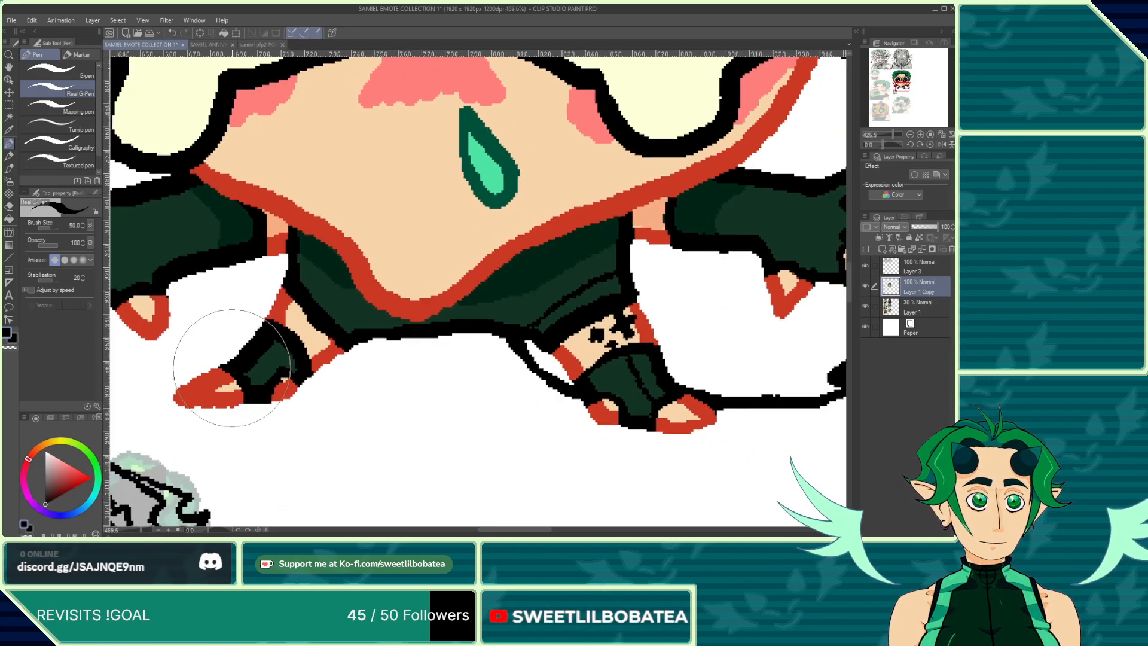
Step: Draw pen detail lines on the crying emote's left boot
scroll(231, 365, "up", 3)
mouse_move(262, 386)
left_mouse_down()
mouse_move(292, 369)
mouse_move(308, 337)
left_mouse_up()
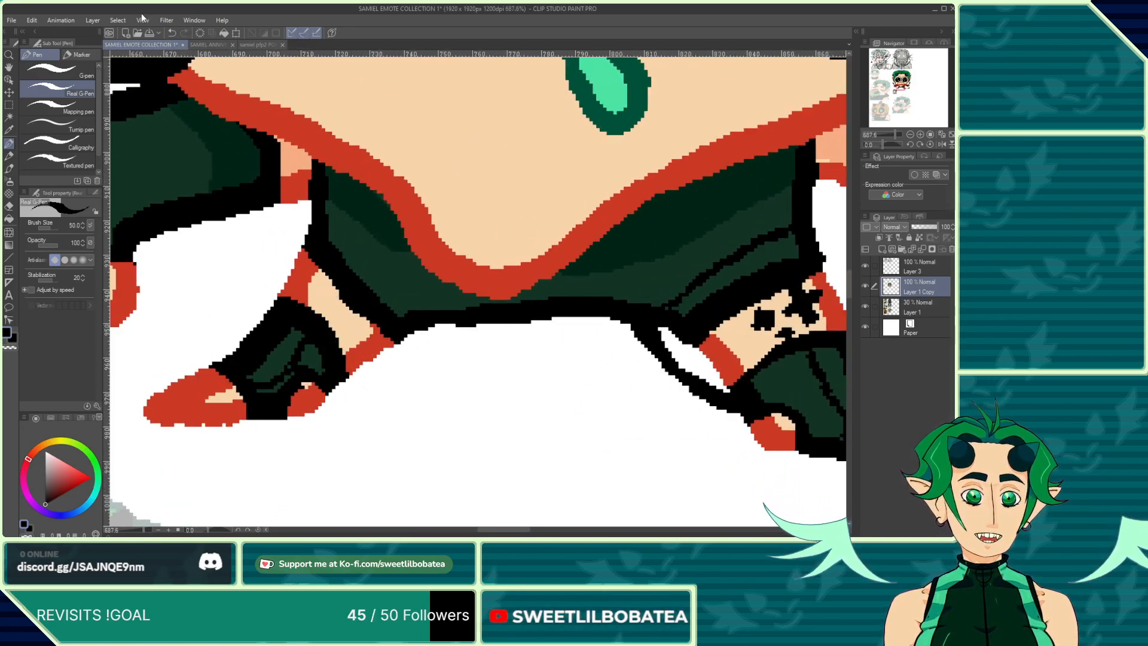
left_click(173, 33)
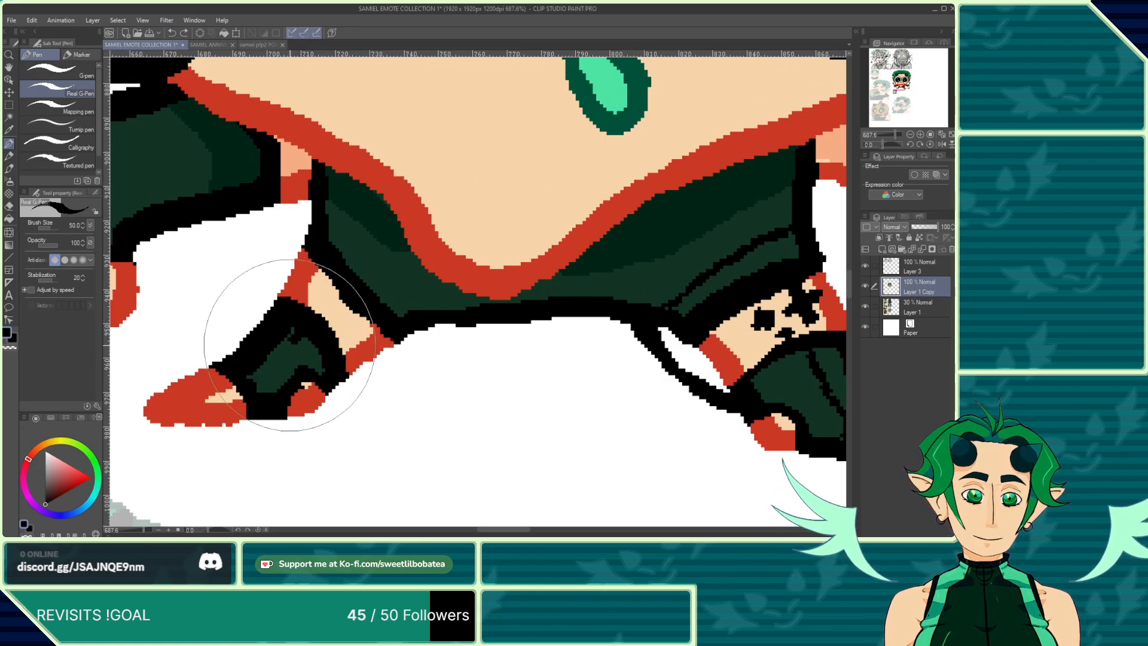
scroll(265, 378, "down", 4)
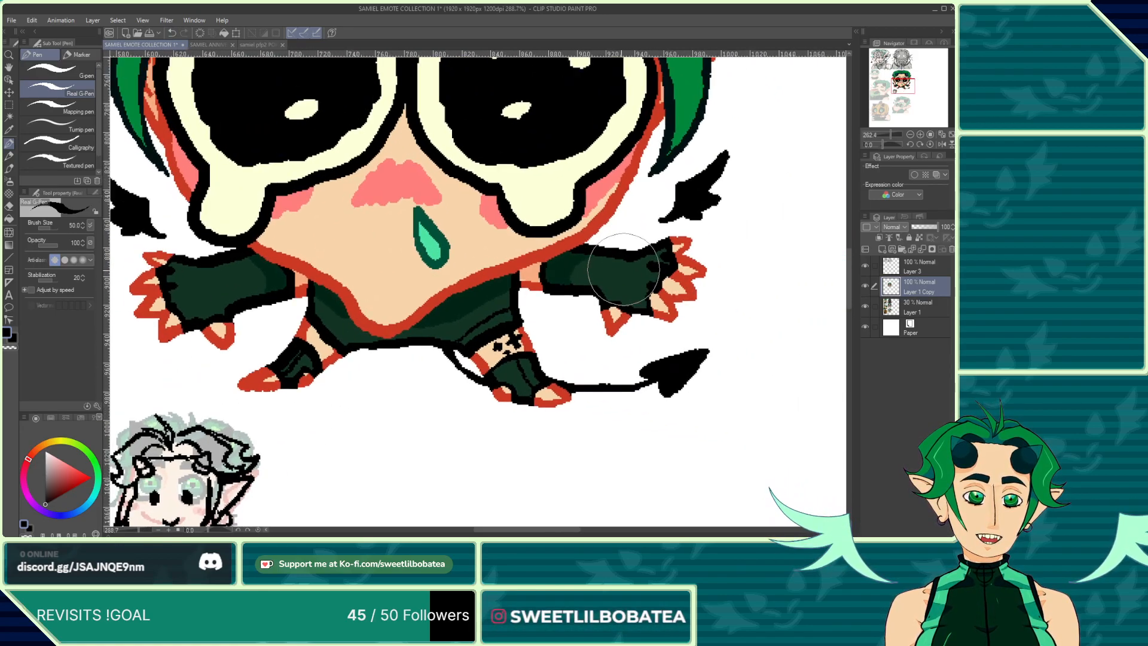
Step: Draw a pen detail line across the emote's right glove
scroll(624, 293, "up", 3)
scroll(624, 293, "up", 1)
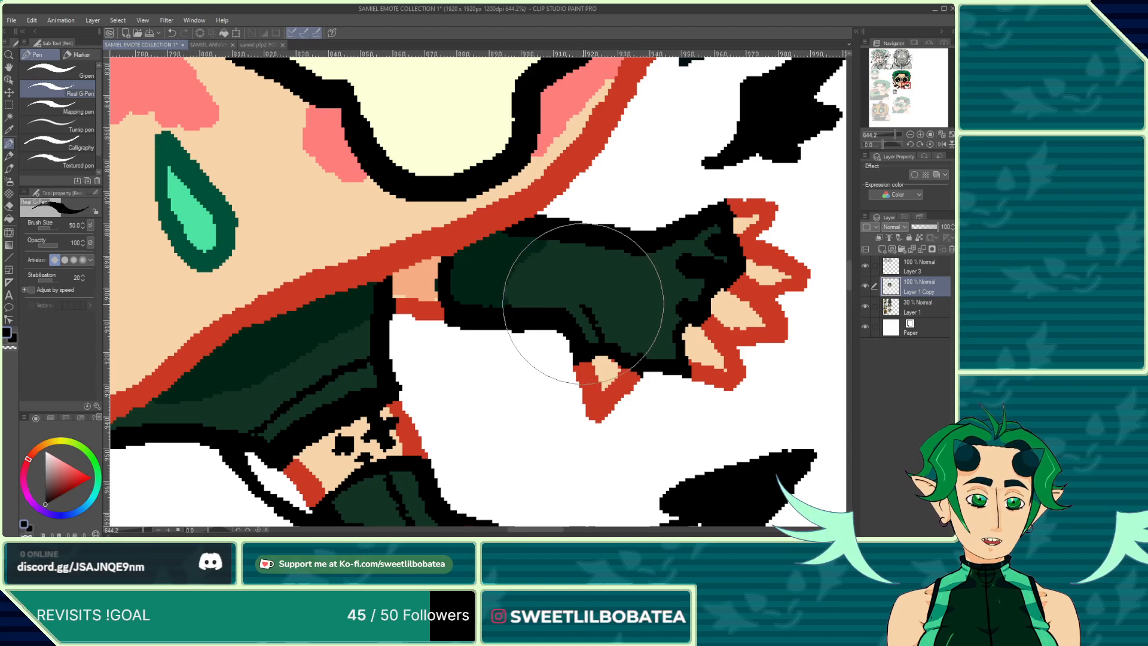
left_click_drag(598, 340, 544, 294)
scroll(448, 281, "down", 5)
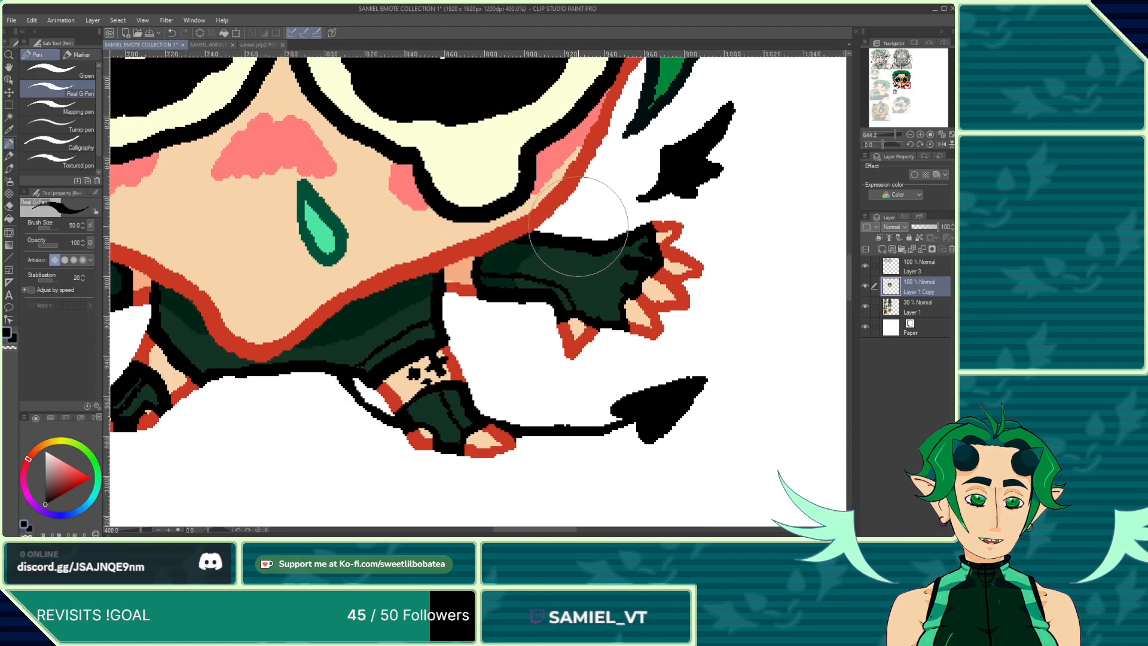
Step: Draw fold lines on both sides of the emote's shorts
scroll(253, 258, "up", 4)
mouse_move(226, 297)
left_mouse_down()
mouse_move(274, 255)
mouse_move(366, 239)
left_mouse_up()
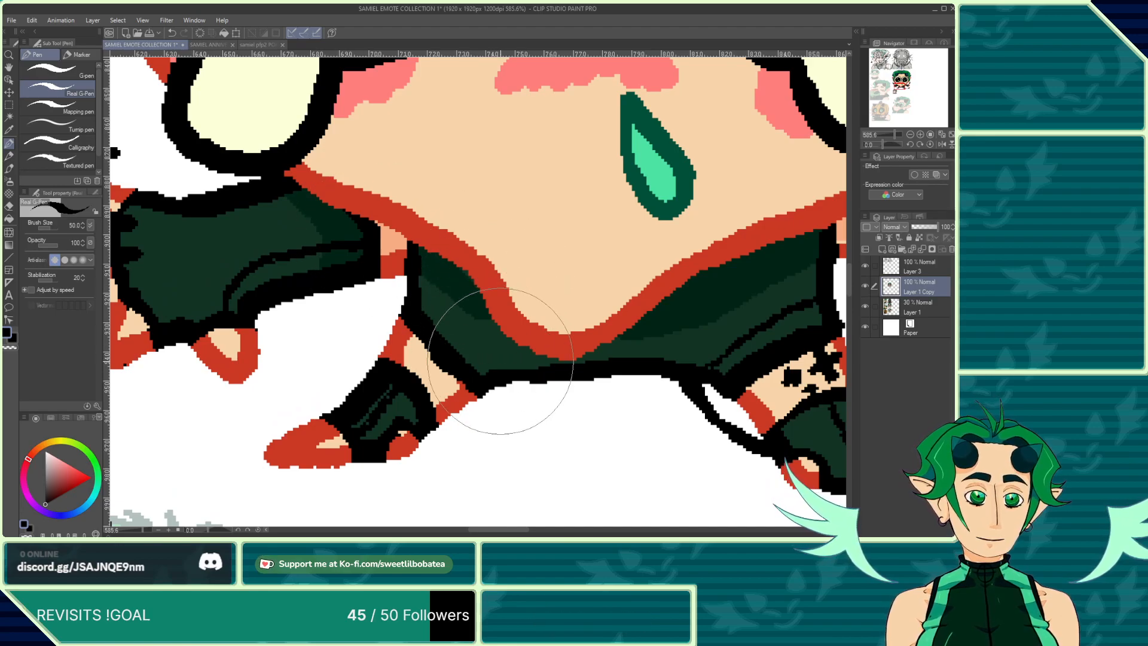
left_click_drag(500, 364, 412, 291)
left_click_drag(474, 325, 480, 286)
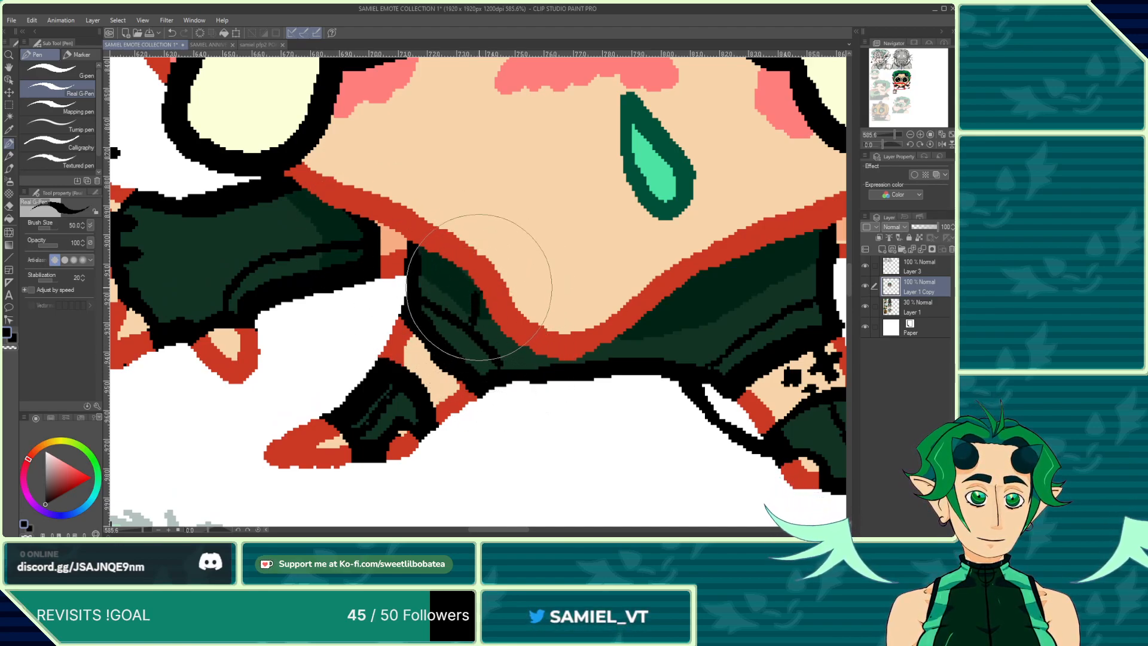
left_click_drag(755, 254, 769, 314)
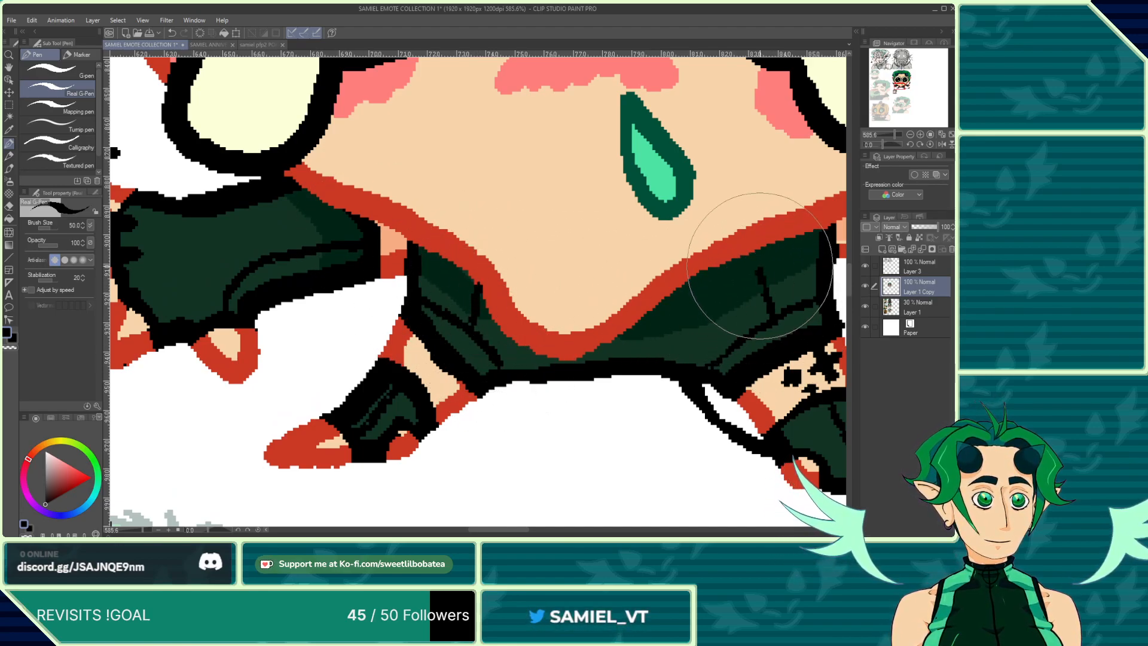
Step: Sample the dark green from the reference sheet's bodysuit and fill shading gaps on the left glove and right leg
scroll(395, 241, "down", 2)
scroll(418, 250, "up", 3)
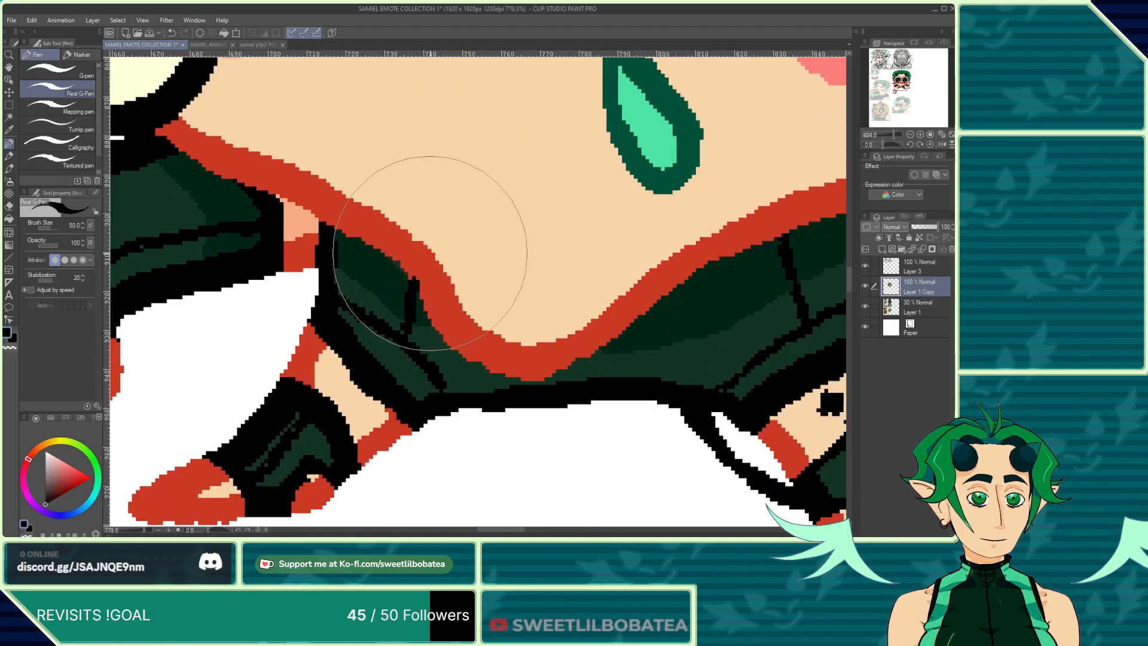
right_click(421, 255)
scroll(419, 256, "up", 1)
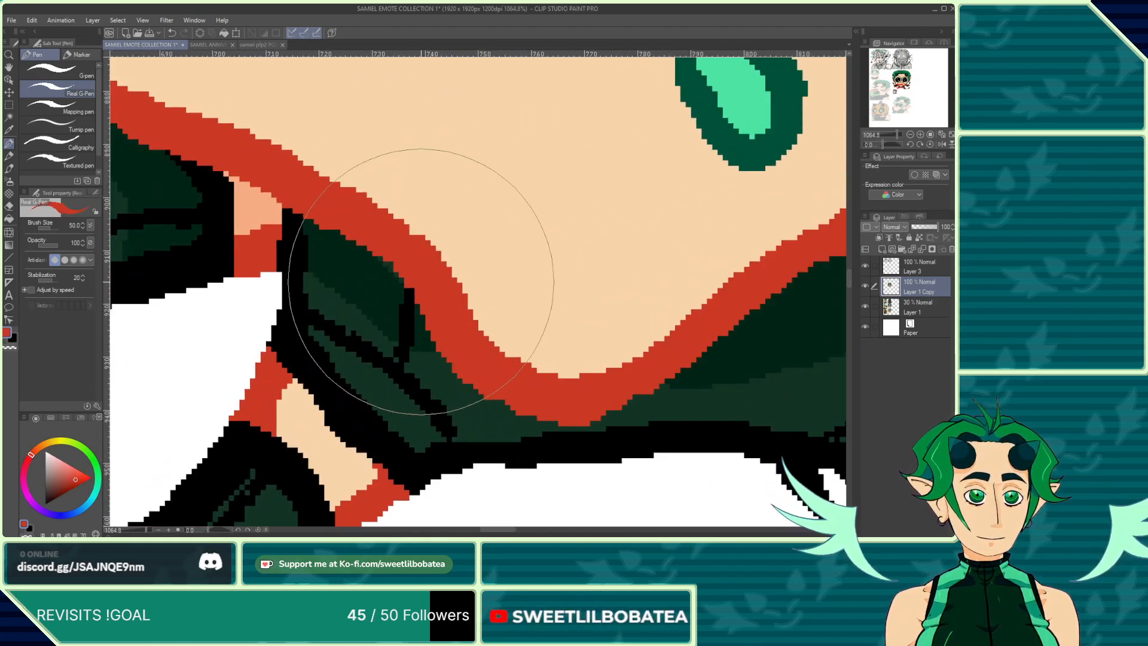
scroll(391, 252, "down", 2)
scroll(390, 252, "down", 3)
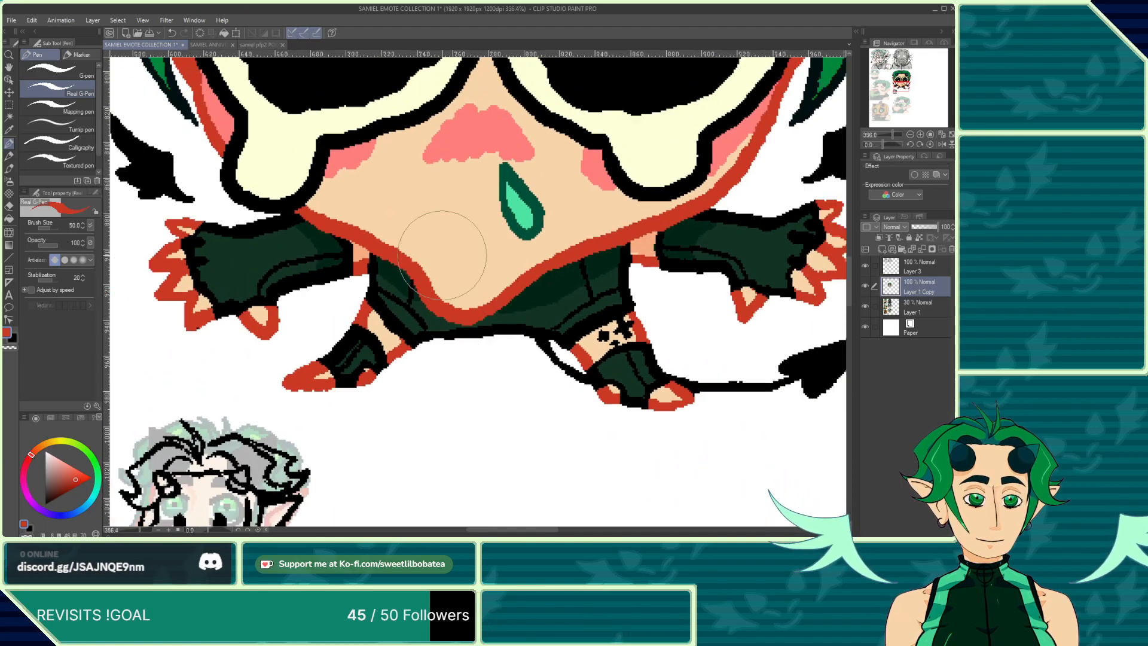
left_click(203, 44)
scroll(455, 396, "down", 3)
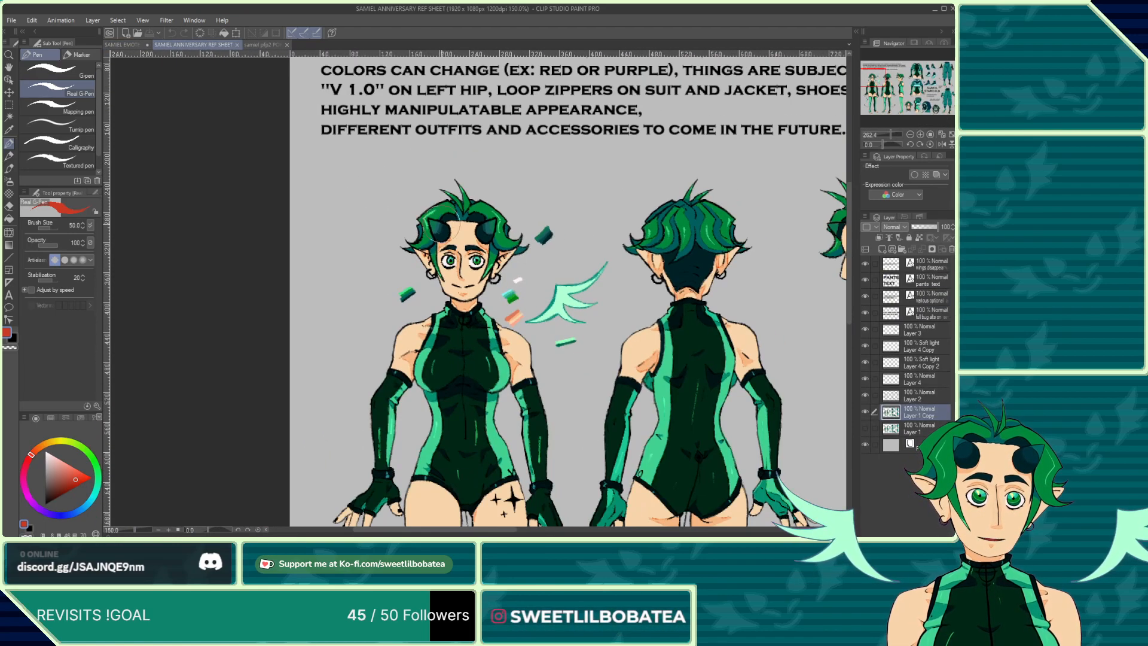
scroll(456, 396, "up", 3)
left_click(456, 397, "alt")
scroll(456, 397, "up", 2)
left_click(121, 45)
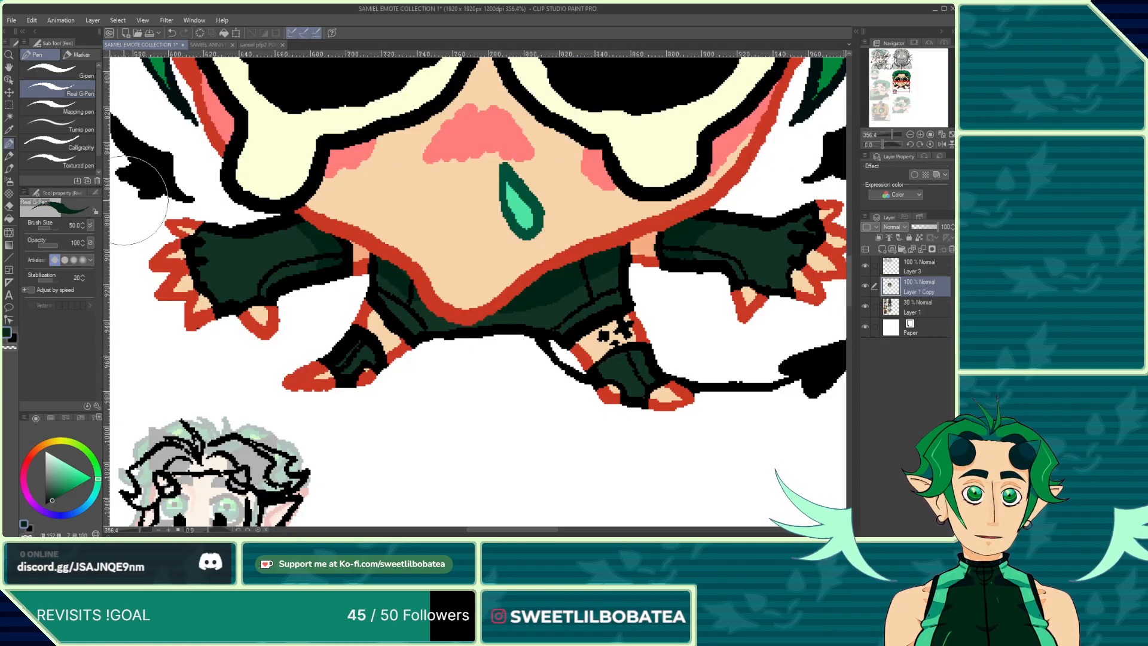
left_click(9, 219)
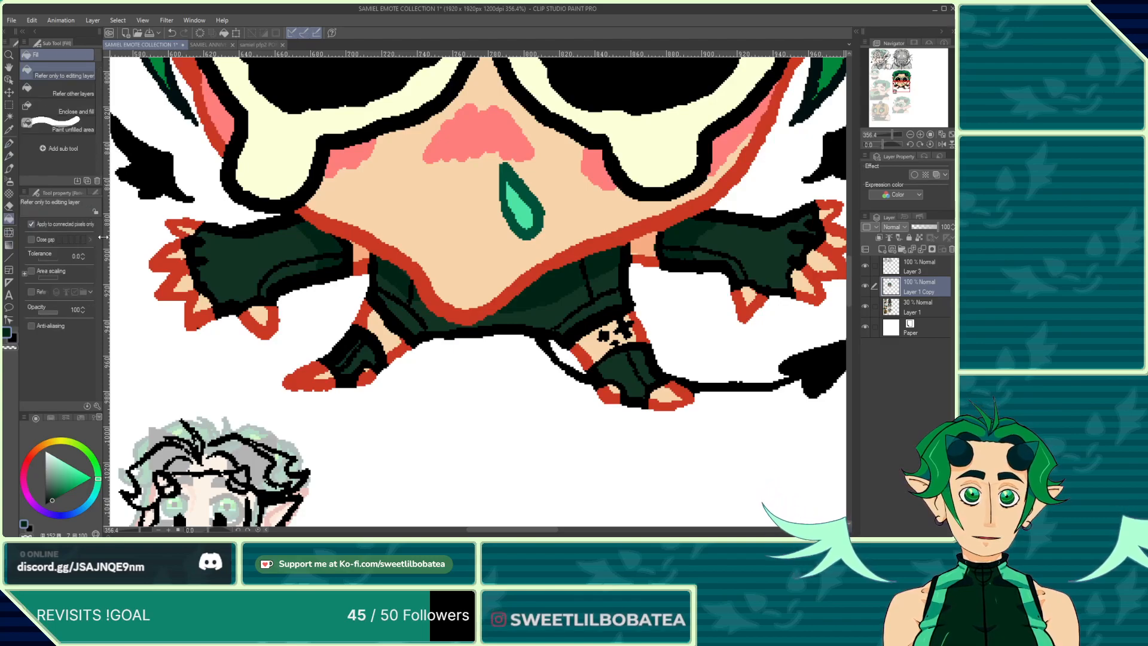
left_click(245, 255)
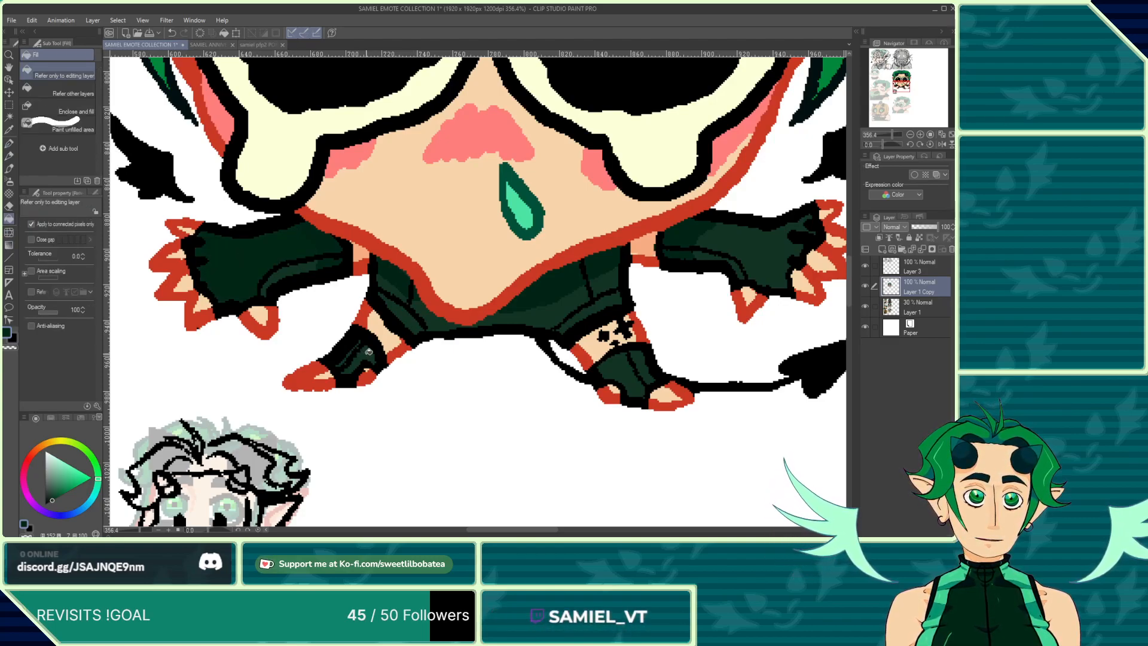
left_click(548, 308)
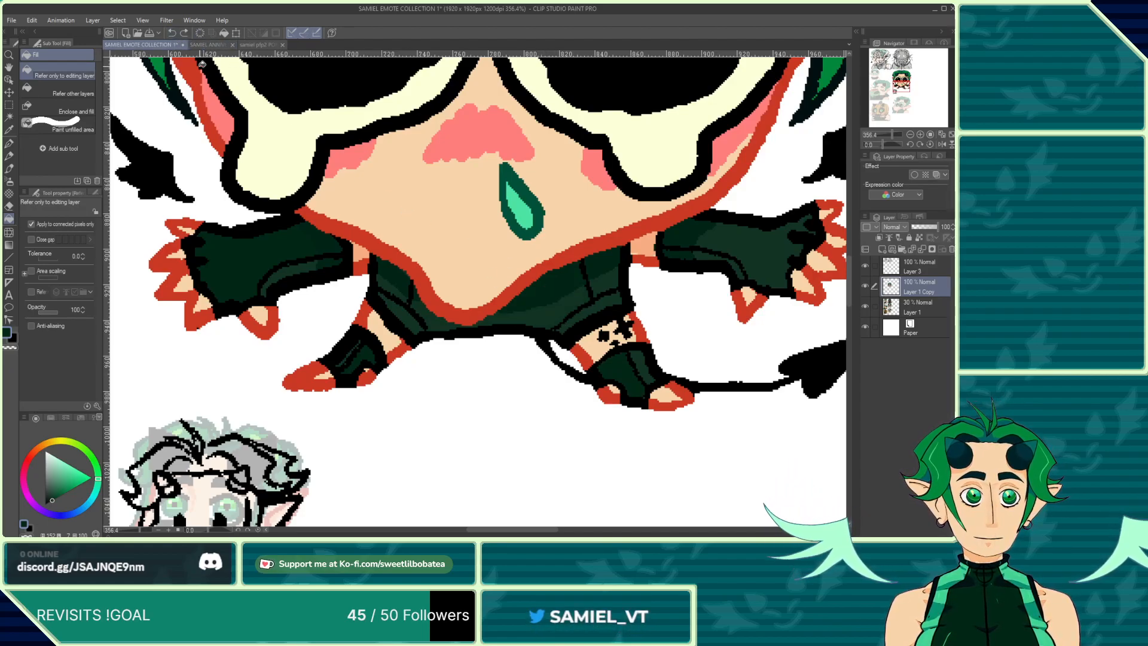
Step: Fill the leftover shading gaps on the right side of the shorts with the dark green
left_click(192, 46)
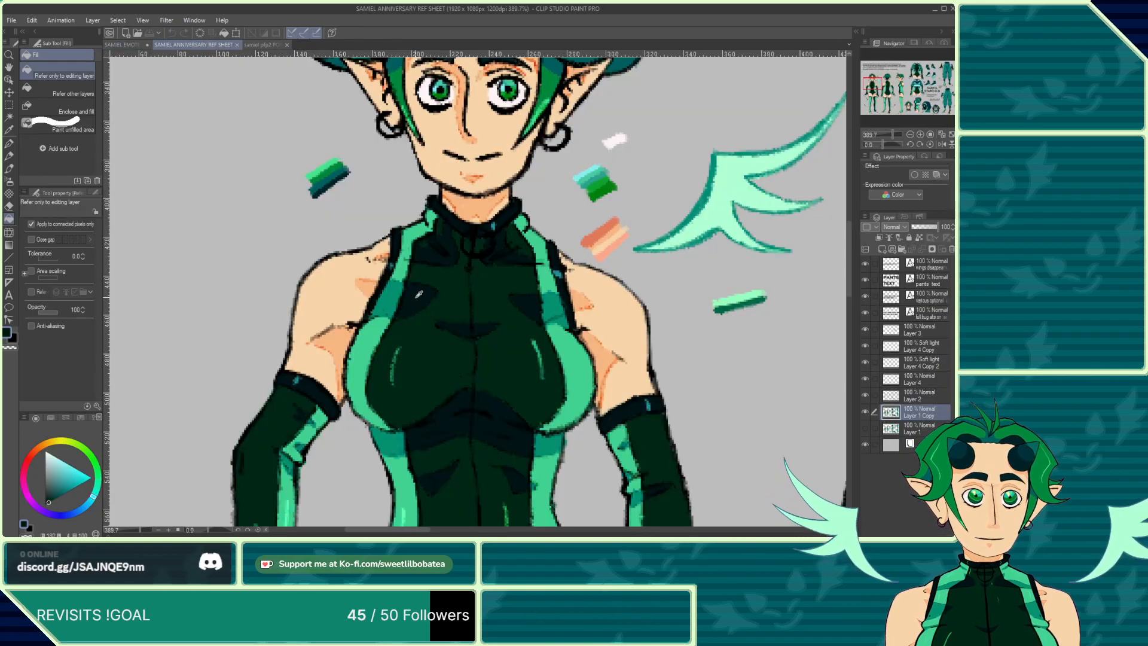
left_click(127, 45)
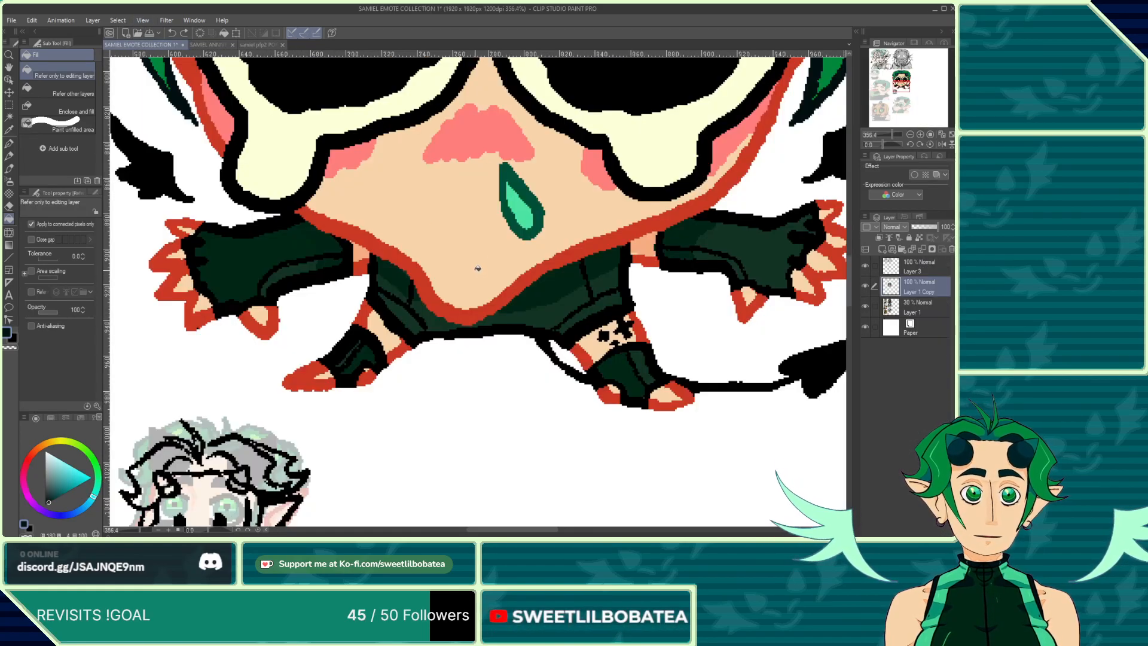
left_click(546, 287)
left_click(172, 34)
left_click(171, 34)
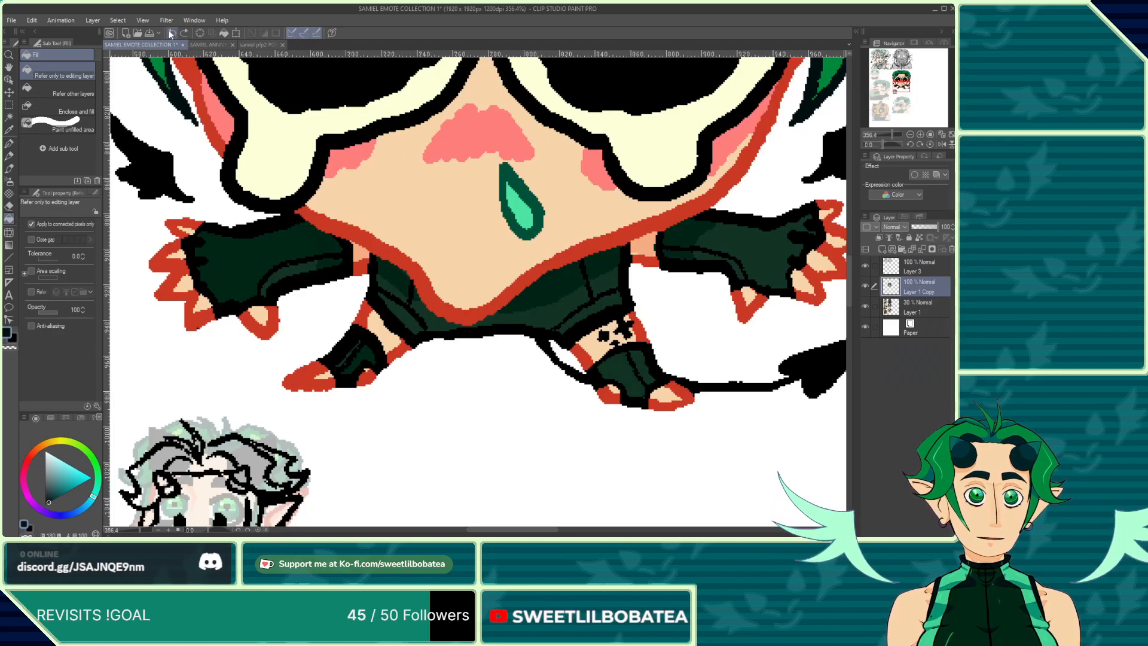
left_click(171, 33)
left_click(327, 234)
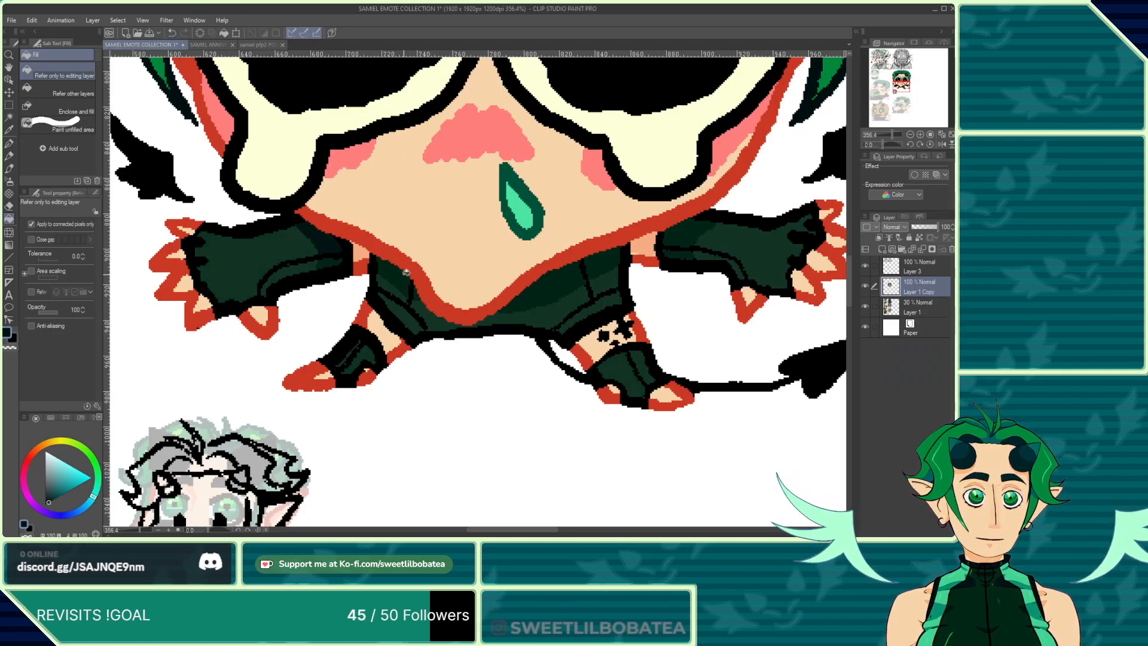
left_click(556, 287)
Step: Fill the shading gaps on the shorts' left side and near the right glove
scroll(411, 302, "up", 1)
scroll(412, 302, "up", 4)
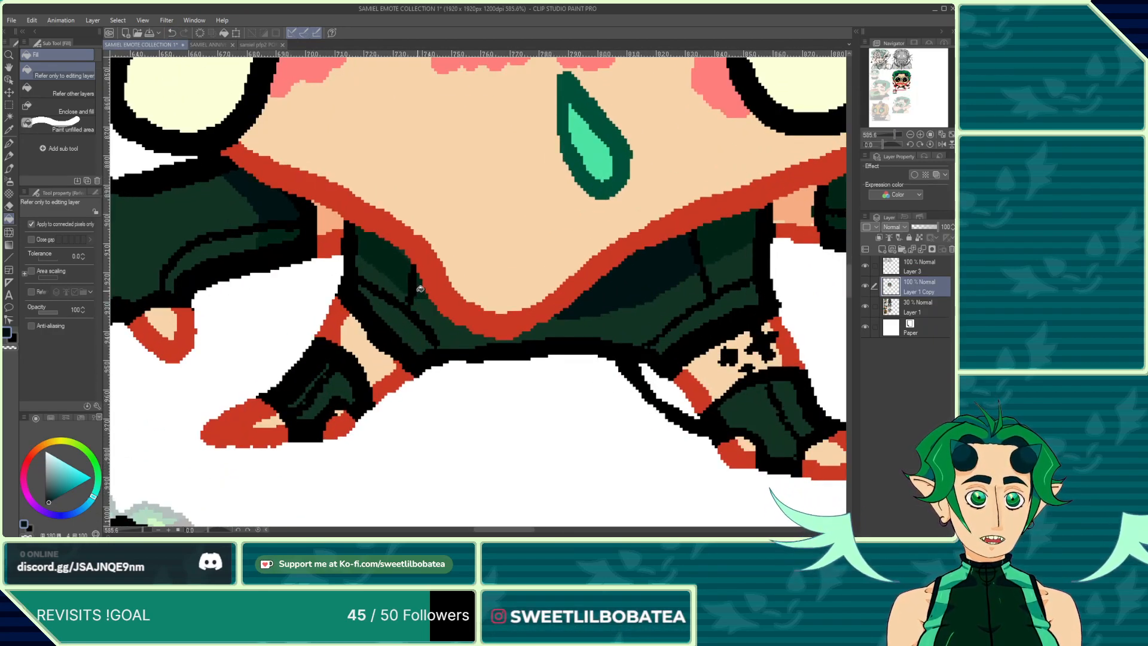
left_click(419, 287)
scroll(420, 287, "down", 6)
scroll(641, 221, "up", 4)
left_click(634, 209)
scroll(634, 210, "down", 5)
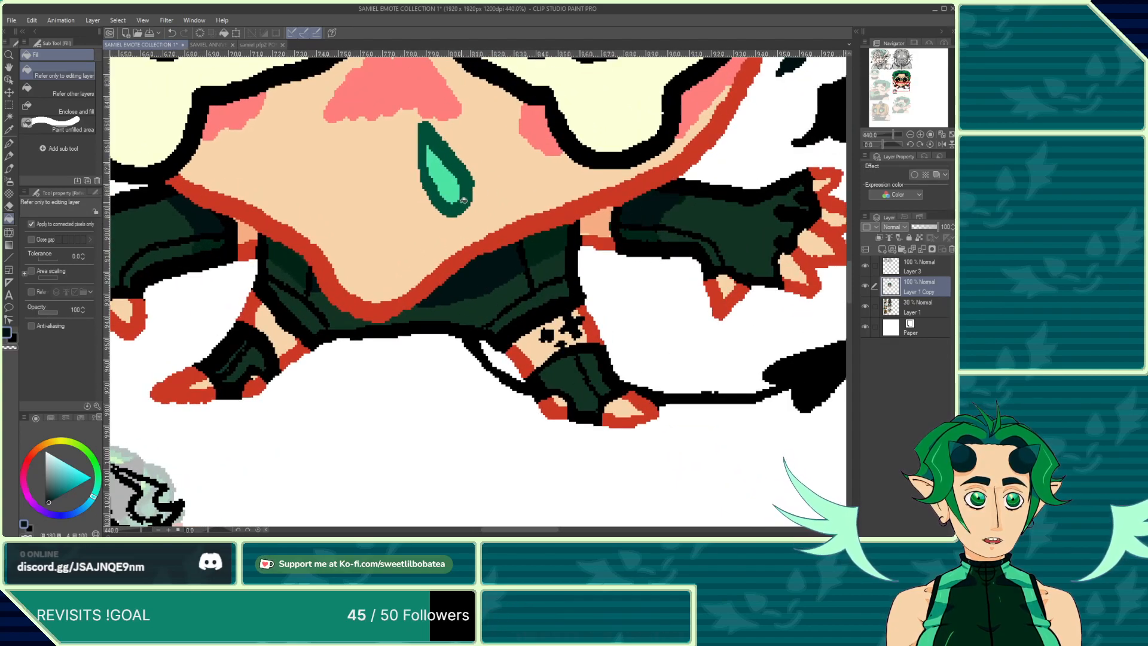
scroll(317, 269, "up", 3)
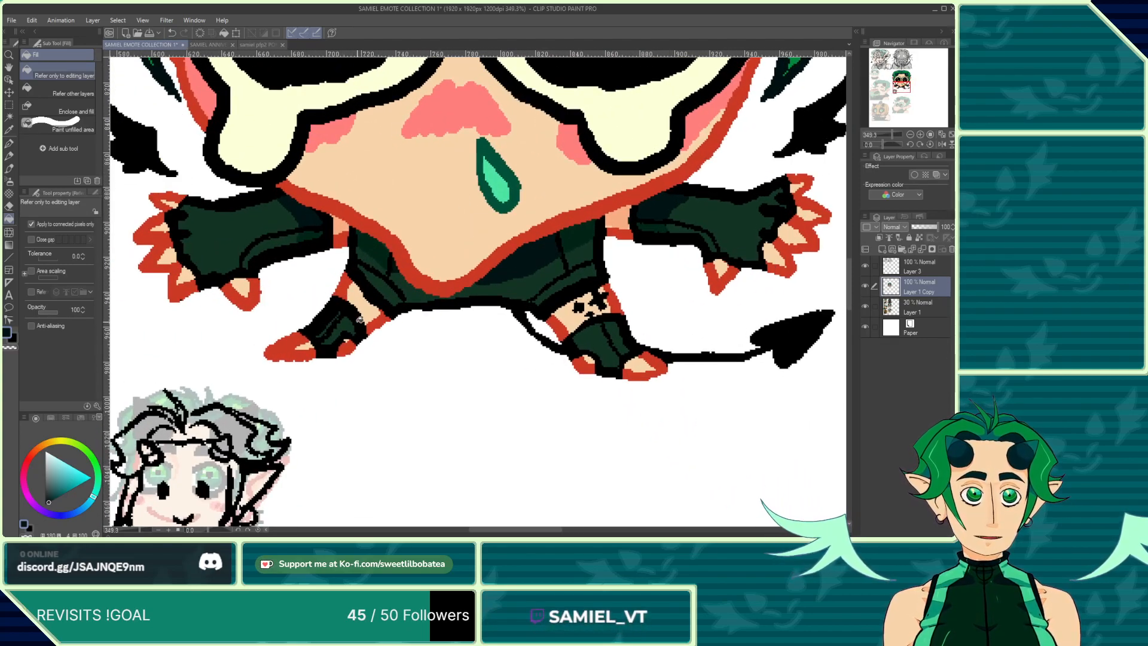
Step: Fill the remaining small gaps on both gloves, the shorts and the left boot
left_click(204, 45)
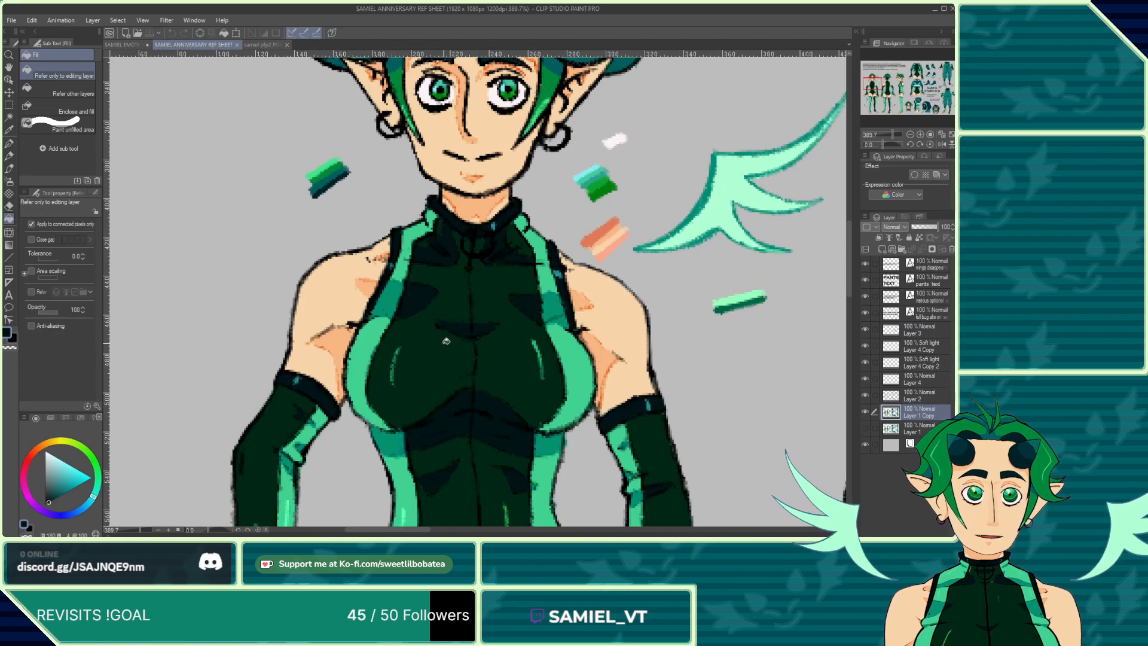
left_click(122, 43)
left_click(238, 220)
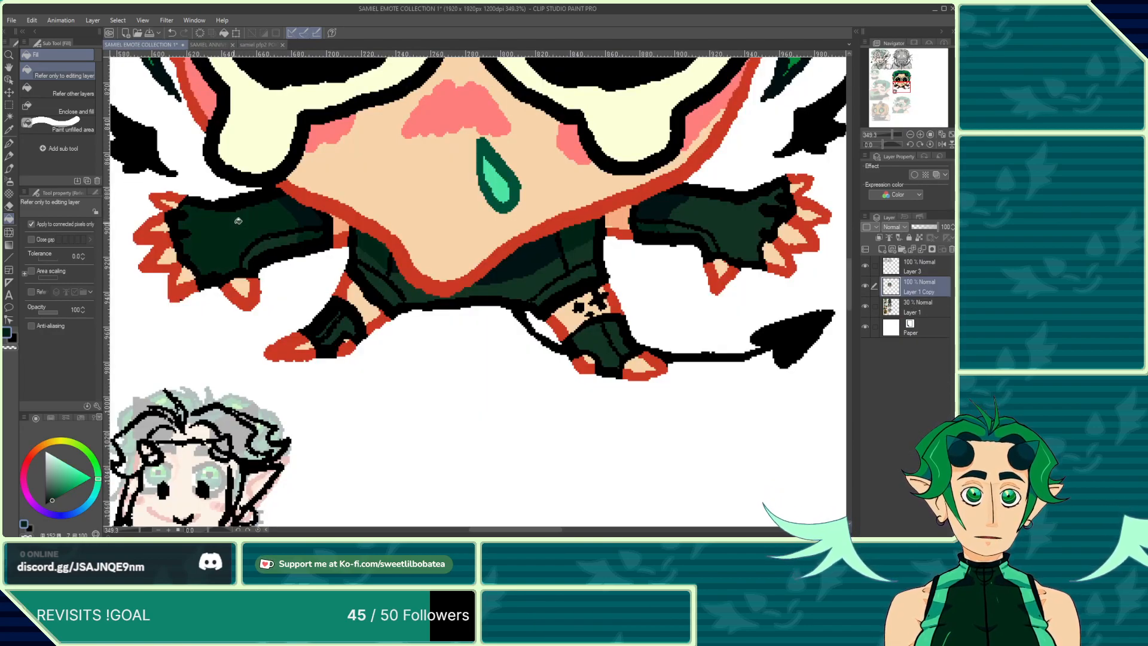
left_click(701, 209)
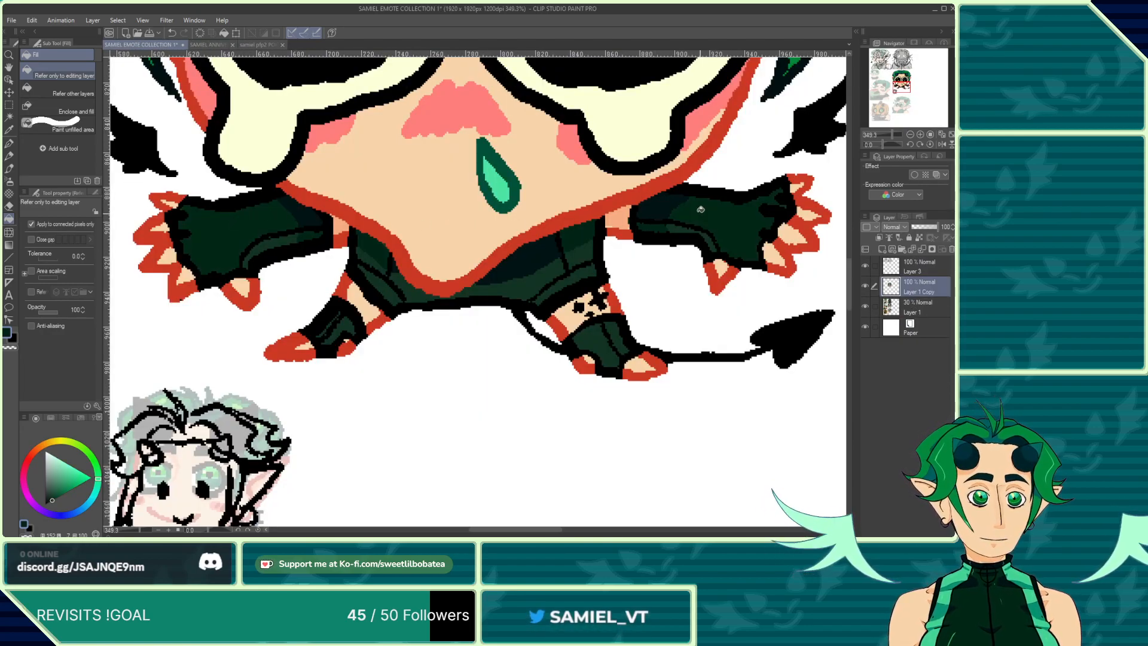
left_click(528, 290)
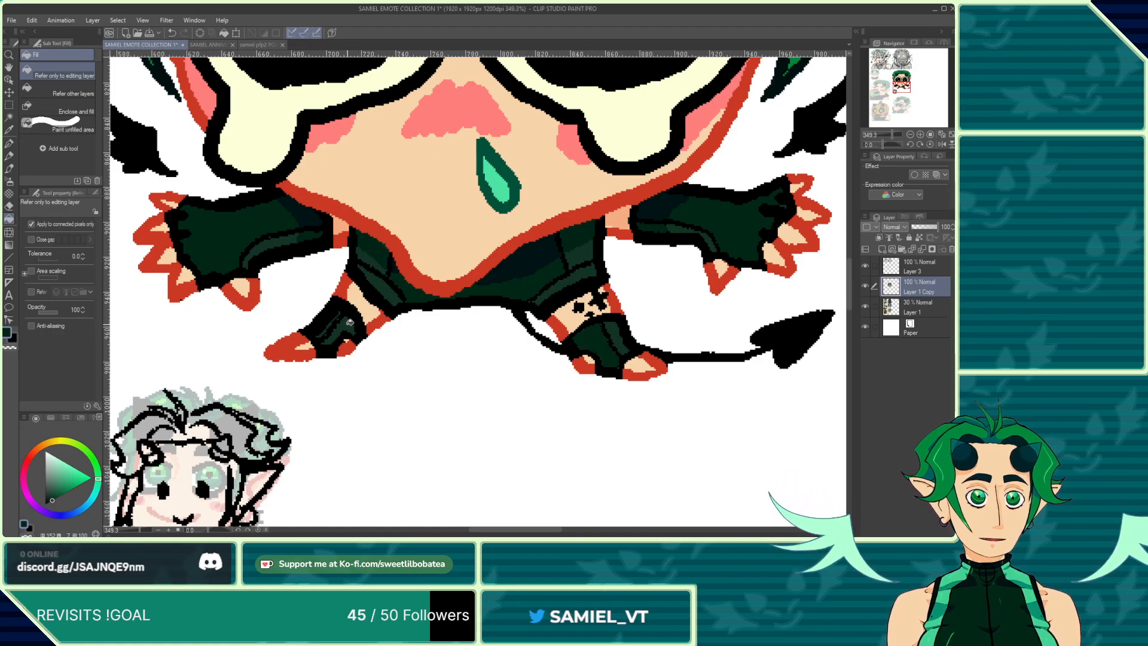
left_click(350, 321)
Step: Examine the bodysuit's collar and shading colors on the reference sheet
left_click(197, 45)
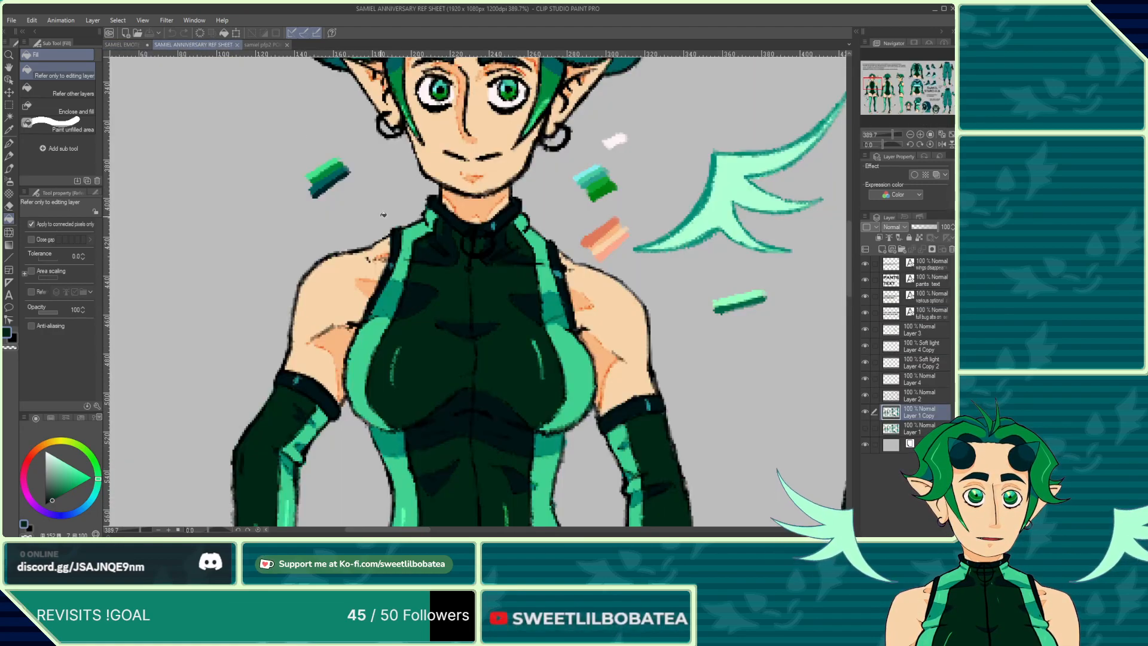
scroll(558, 250, "up", 4)
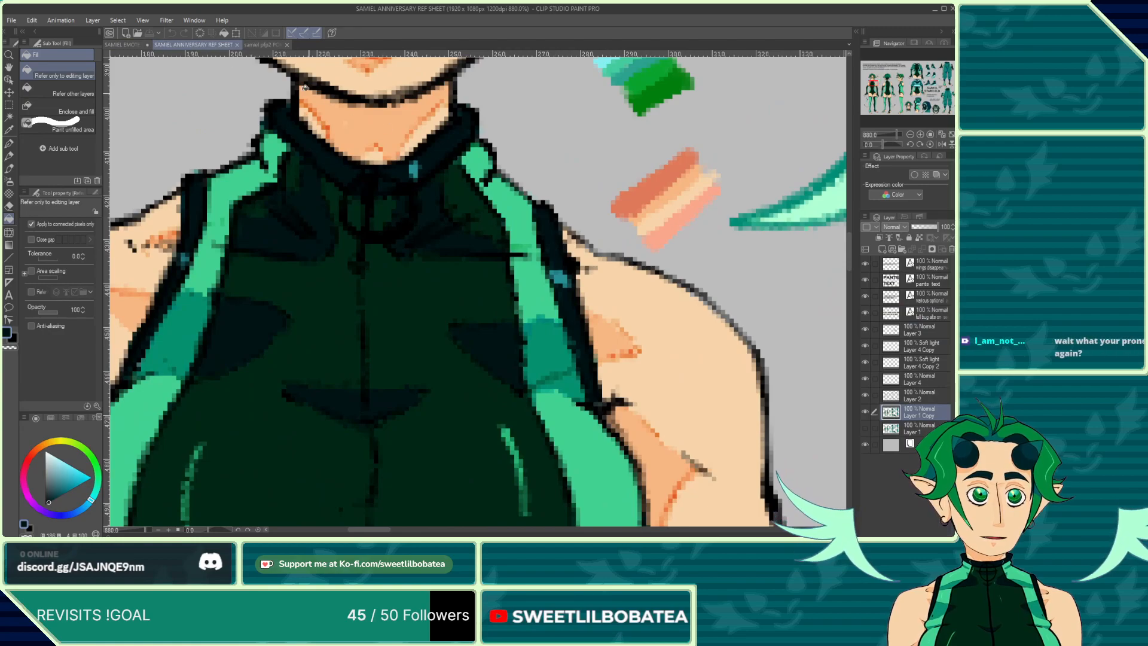
left_click(127, 45)
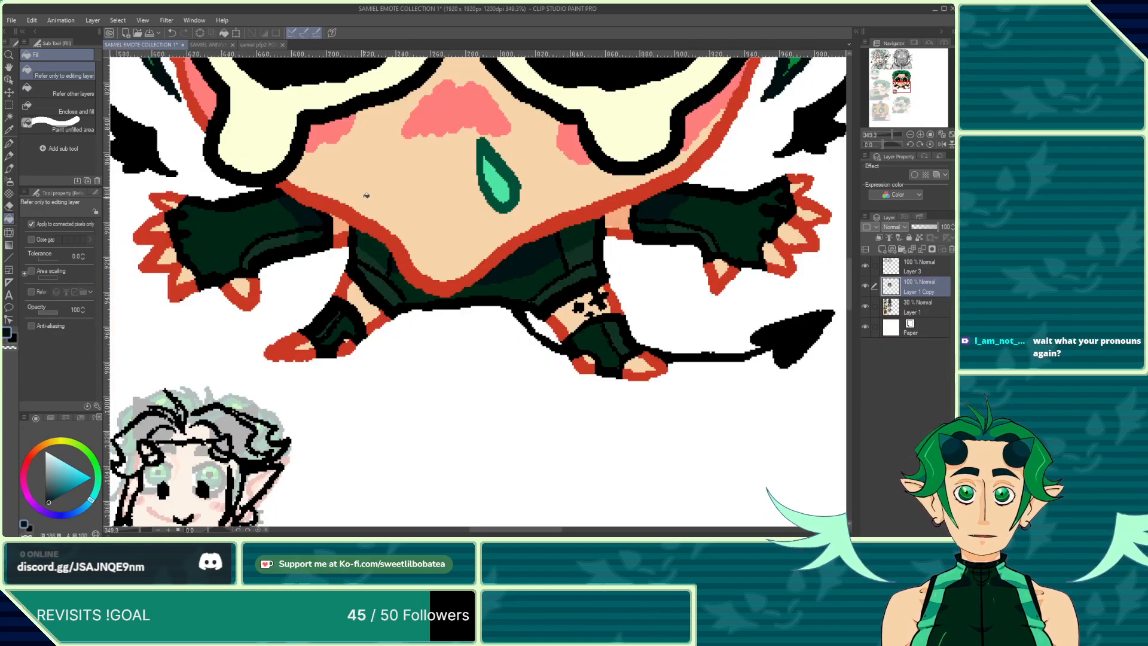
scroll(363, 290, "down", 5)
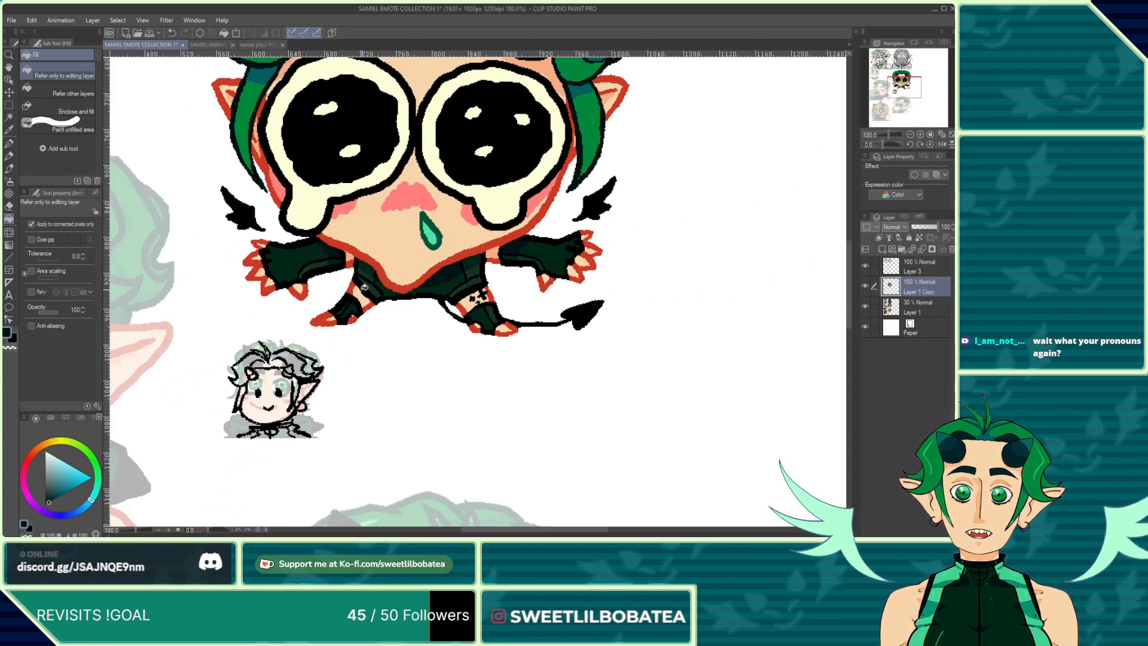
scroll(454, 359, "up", 6)
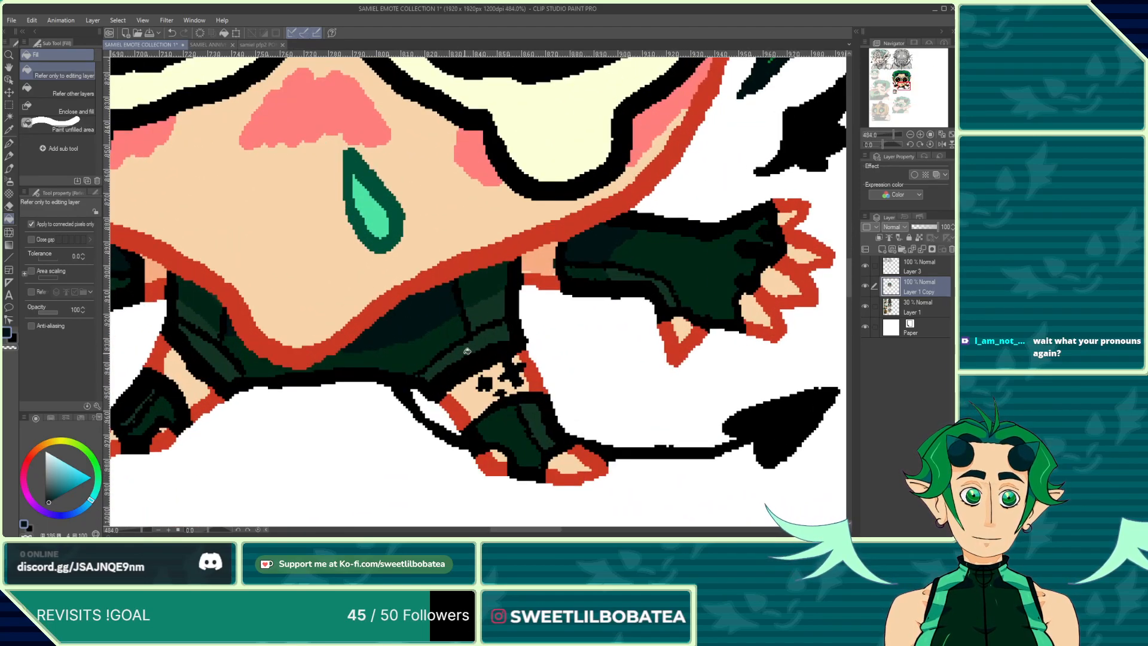
left_click(204, 46)
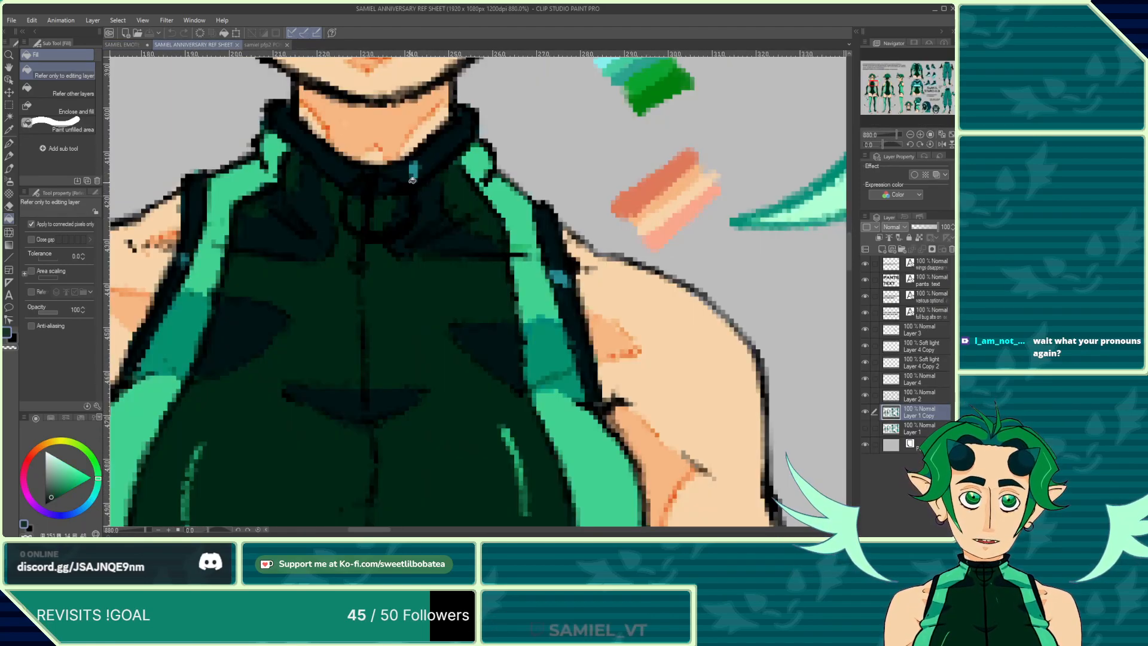
scroll(556, 233, "up", 3)
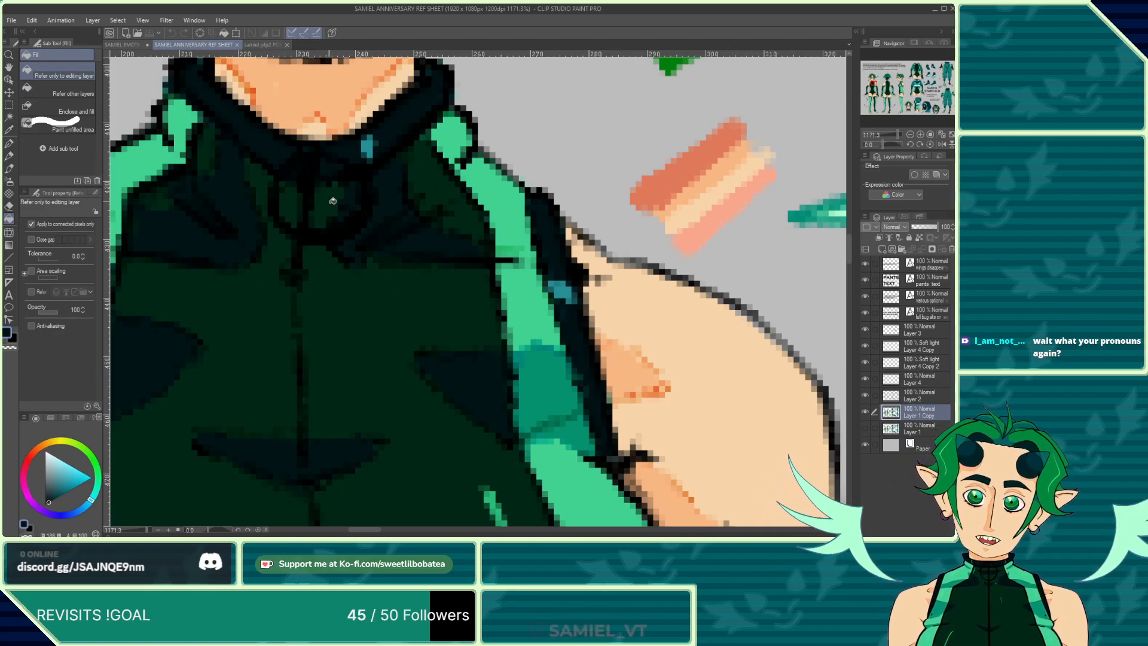
scroll(360, 159, "down", 3)
left_click(125, 44)
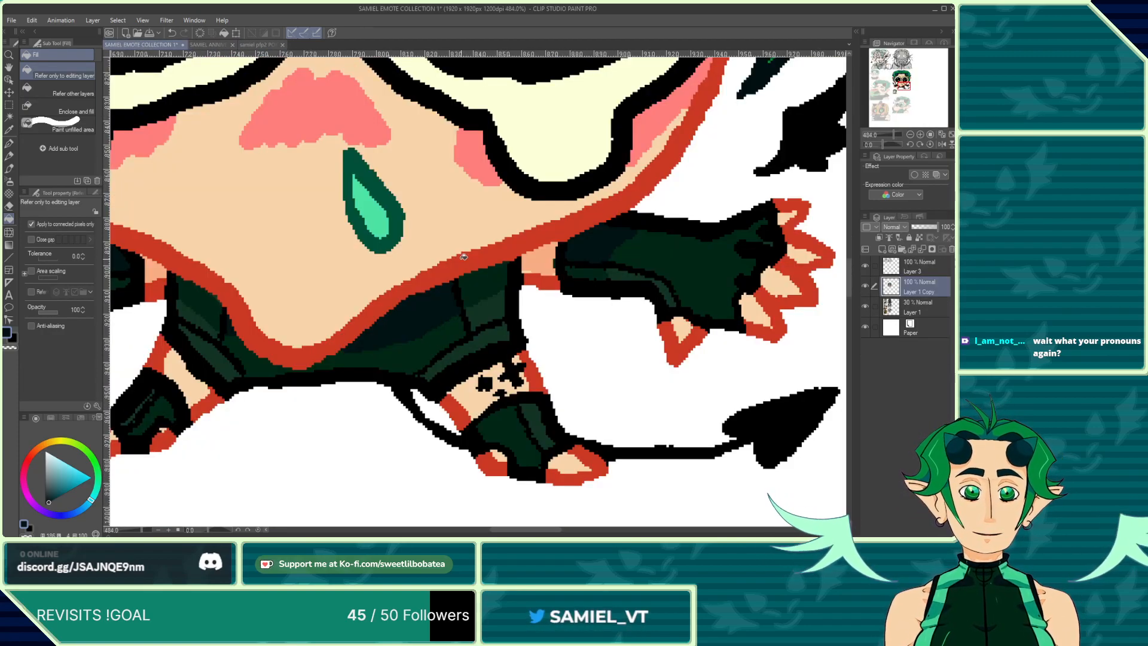
Step: Sample the light green from the reference sheet's bodysuit and fill the highlight on the shorts' right side with it
scroll(476, 344, "up", 3)
scroll(476, 346, "down", 2)
scroll(421, 351, "up", 4)
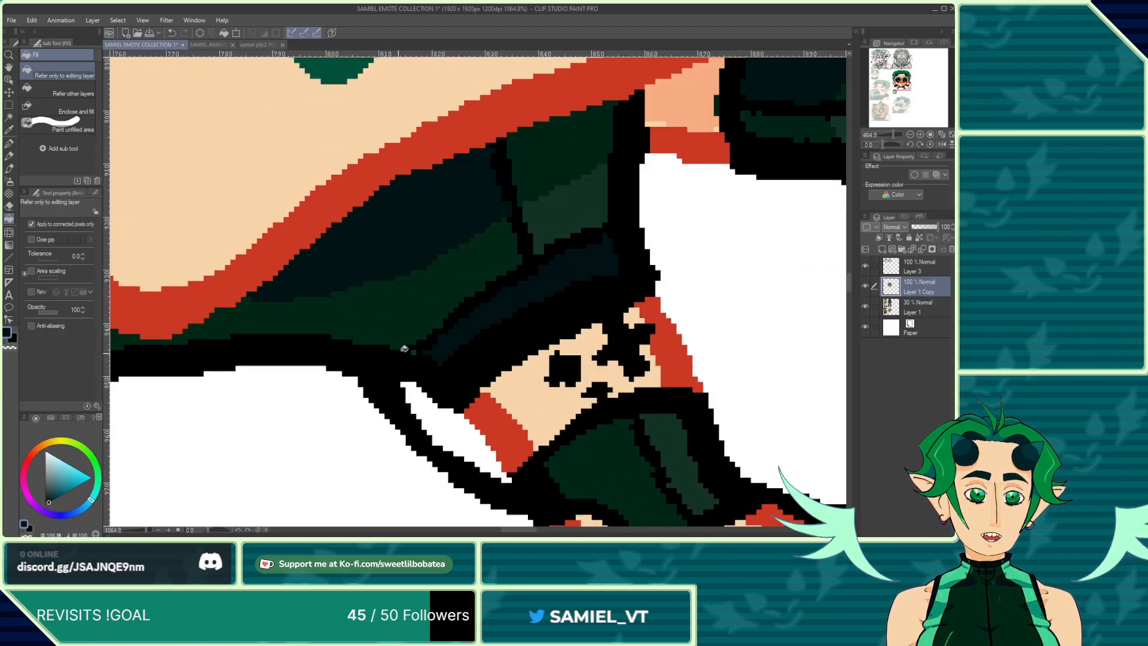
scroll(422, 333, "down", 4)
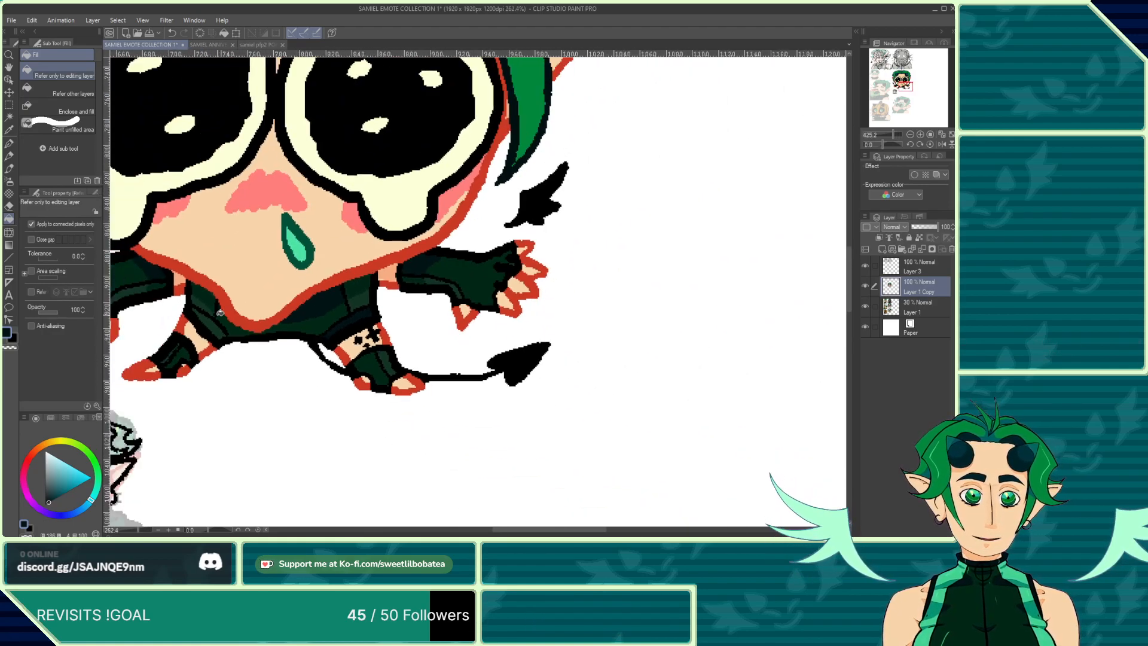
scroll(260, 287, "up", 2)
scroll(355, 263, "down", 1)
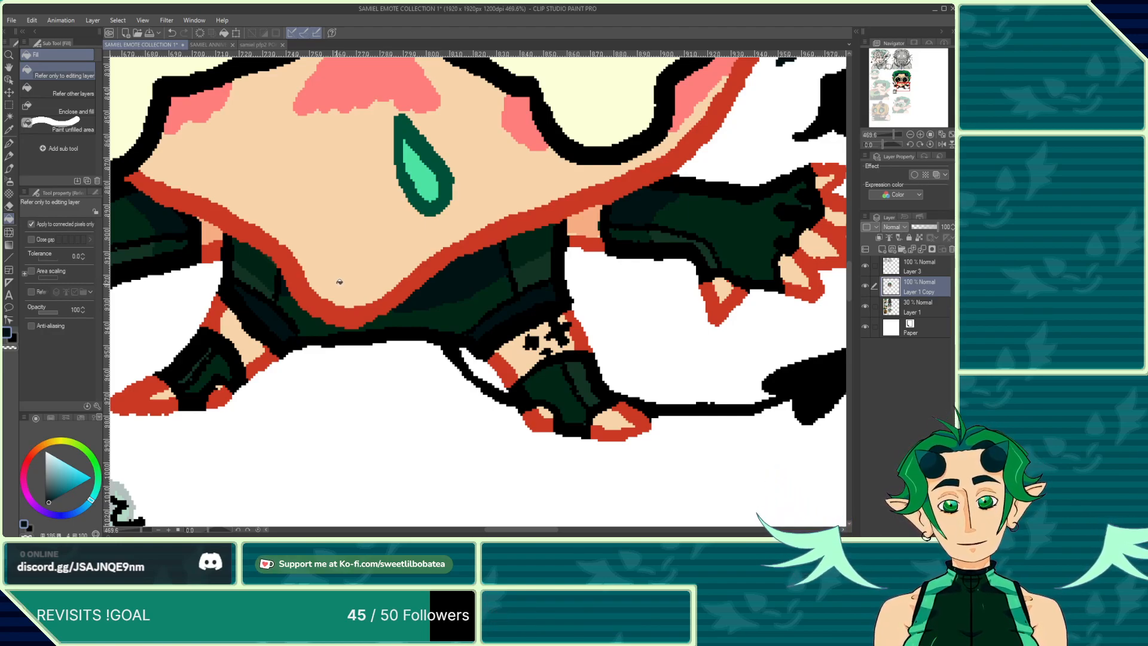
scroll(405, 334, "down", 5)
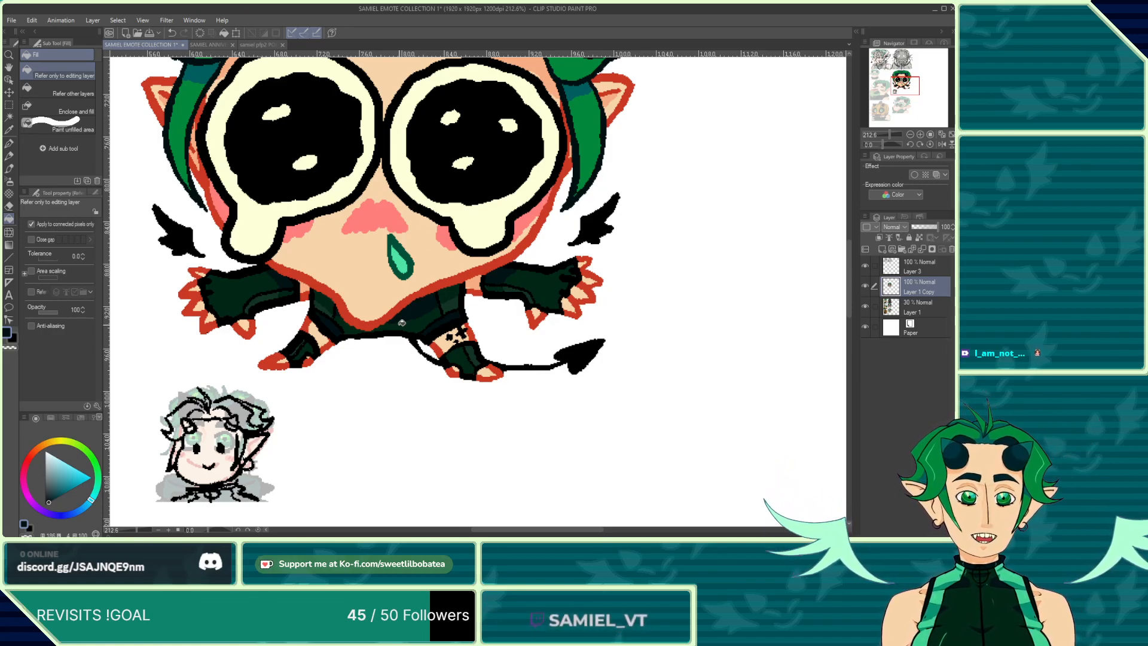
scroll(408, 328, "up", 7)
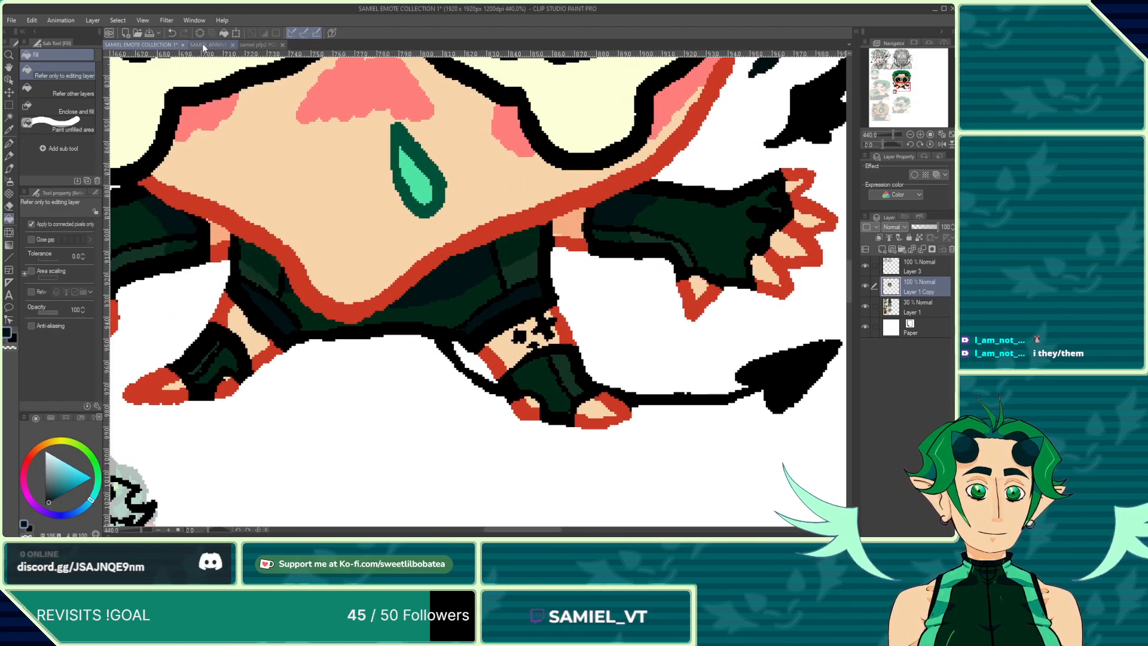
left_click(206, 46)
scroll(448, 215, "down", 3)
scroll(476, 266, "up", 2)
right_click(476, 266)
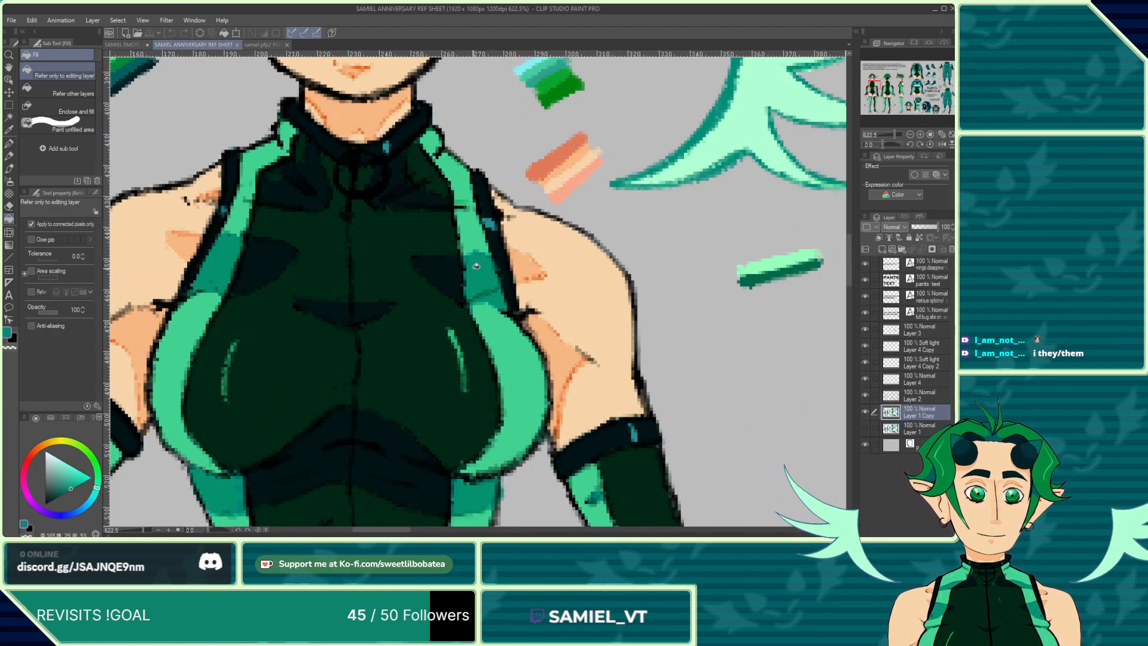
left_click(119, 43)
left_click(524, 250)
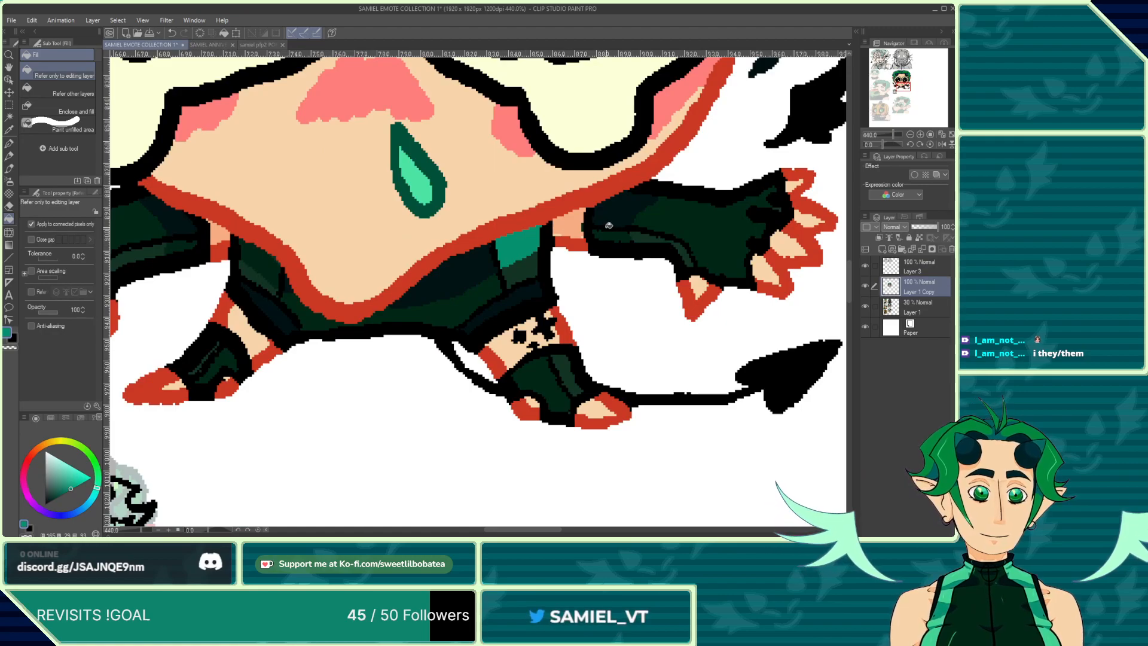
Step: Compare with the reference sheet again and fill light-green highlights on the left glove and the shorts' right edge
scroll(613, 233, "down", 4)
scroll(346, 254, "up", 2)
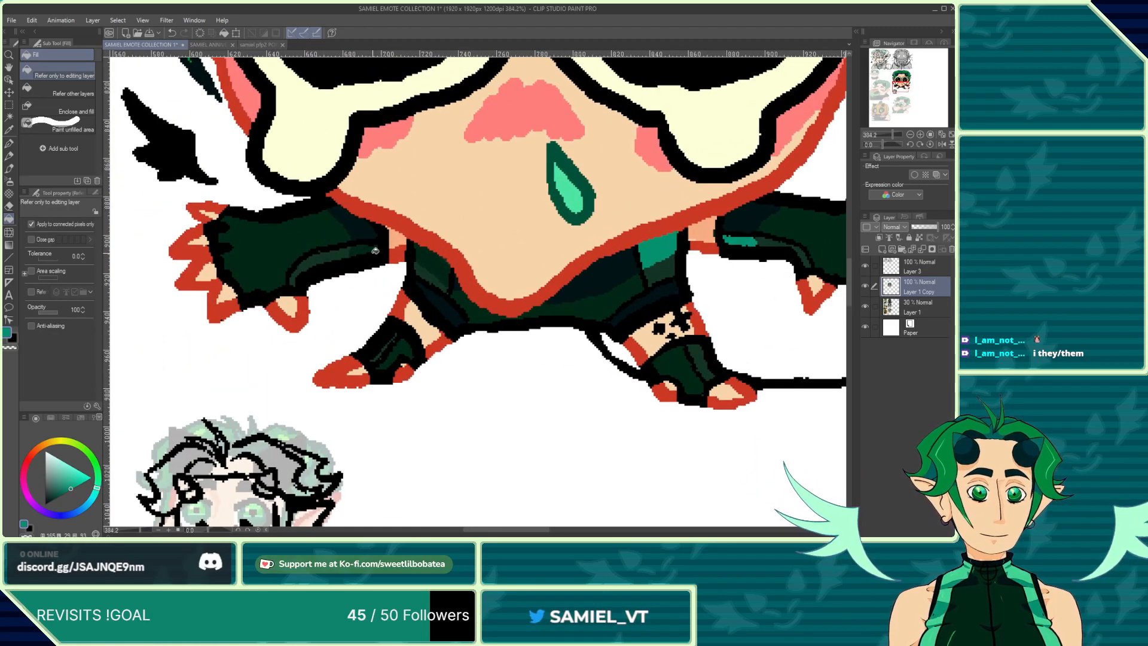
scroll(346, 254, "up", 3)
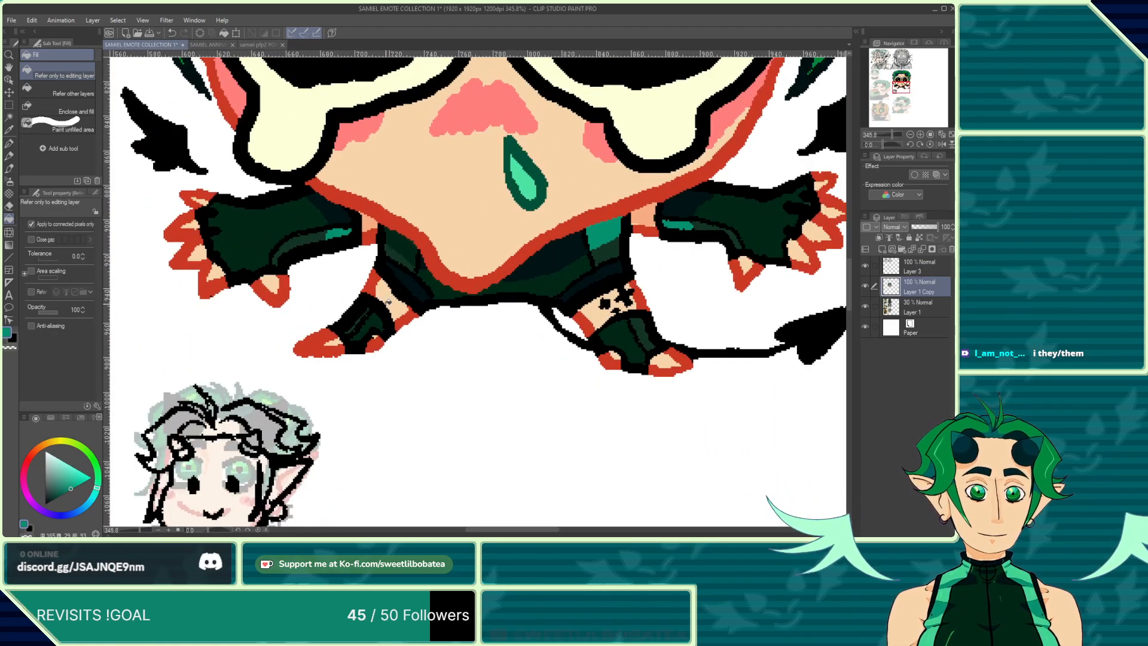
left_click(207, 46)
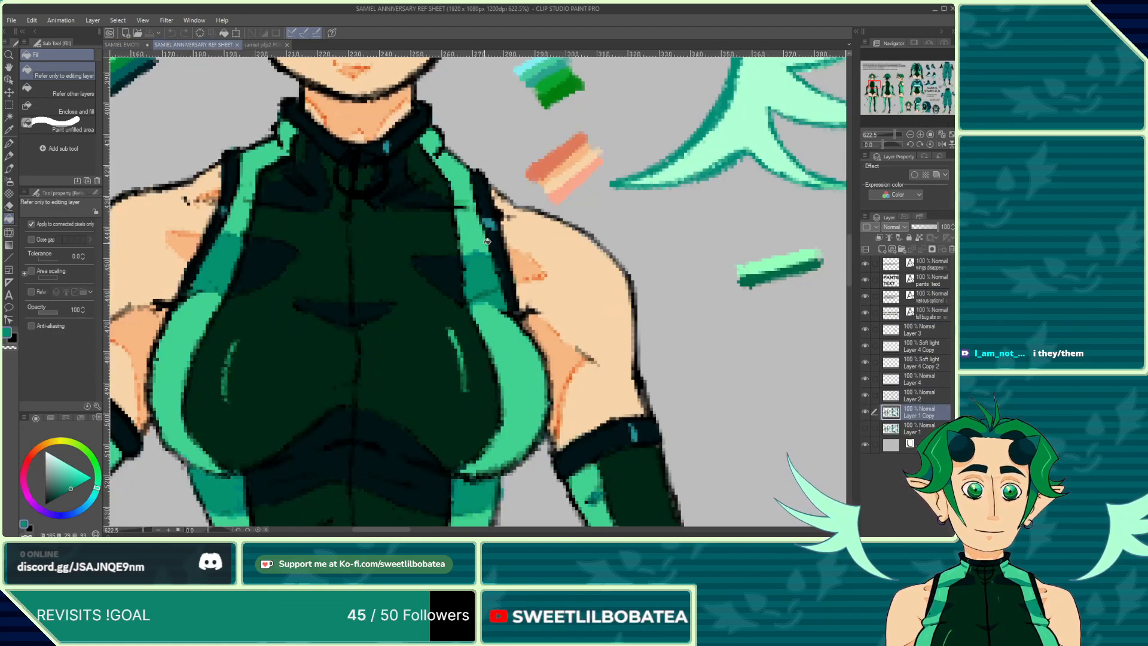
left_click(132, 45)
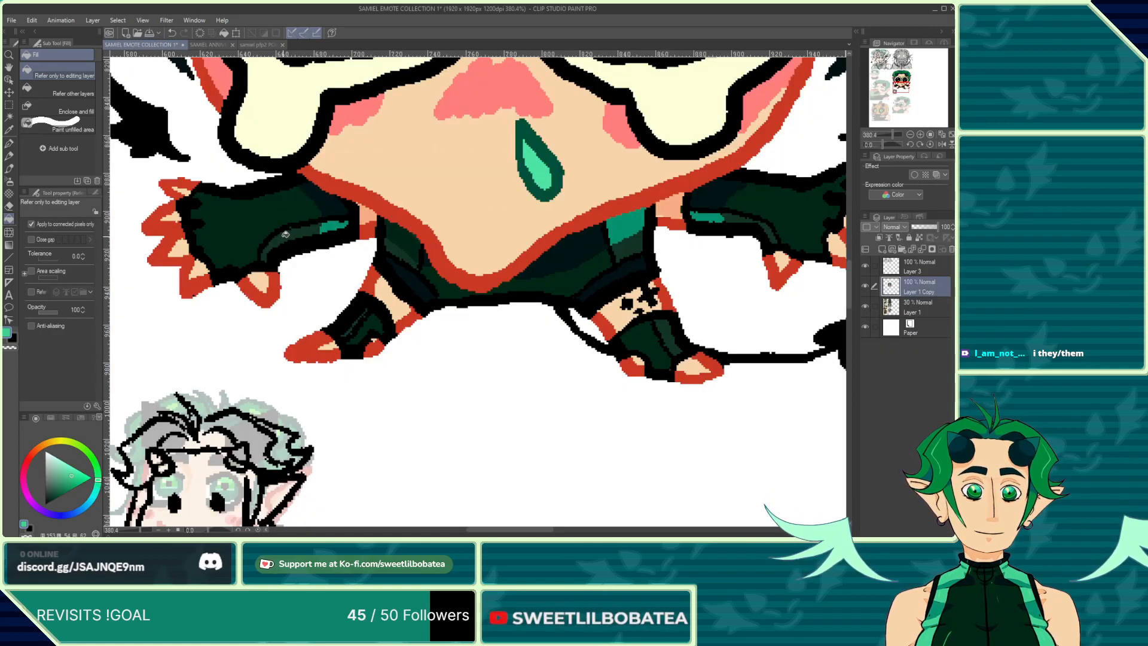
left_click(626, 248)
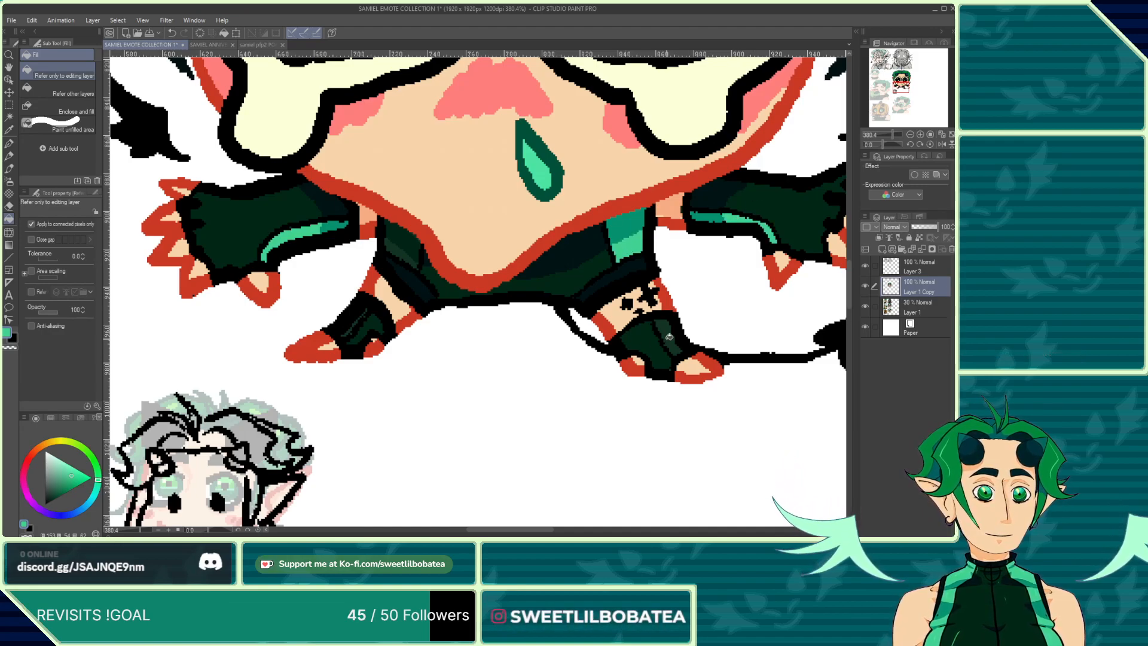
Step: Inspect the light-green highlights across the shorts, gloves and boots at close zoom
scroll(352, 316, "up", 6)
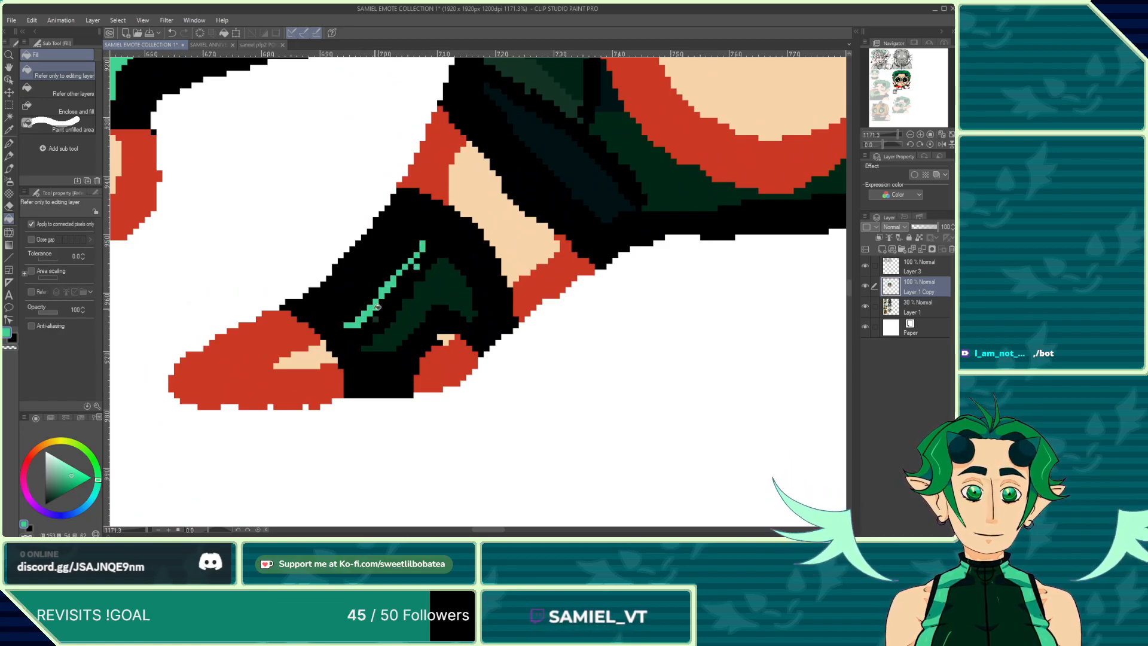
scroll(345, 261, "down", 4)
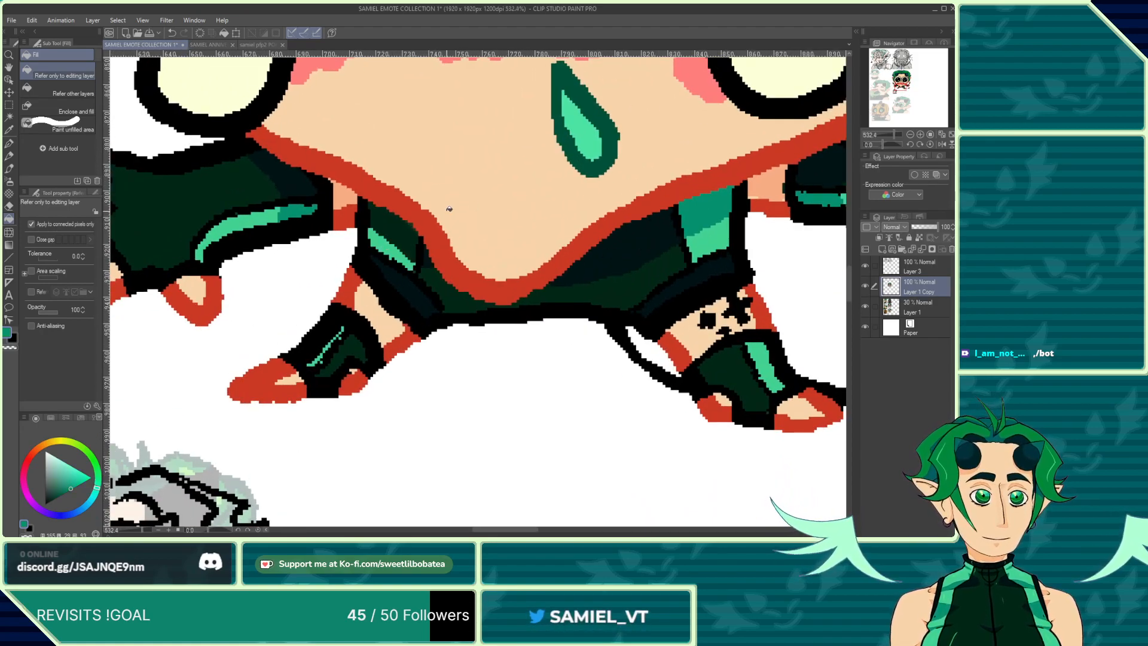
scroll(386, 234, "up", 5)
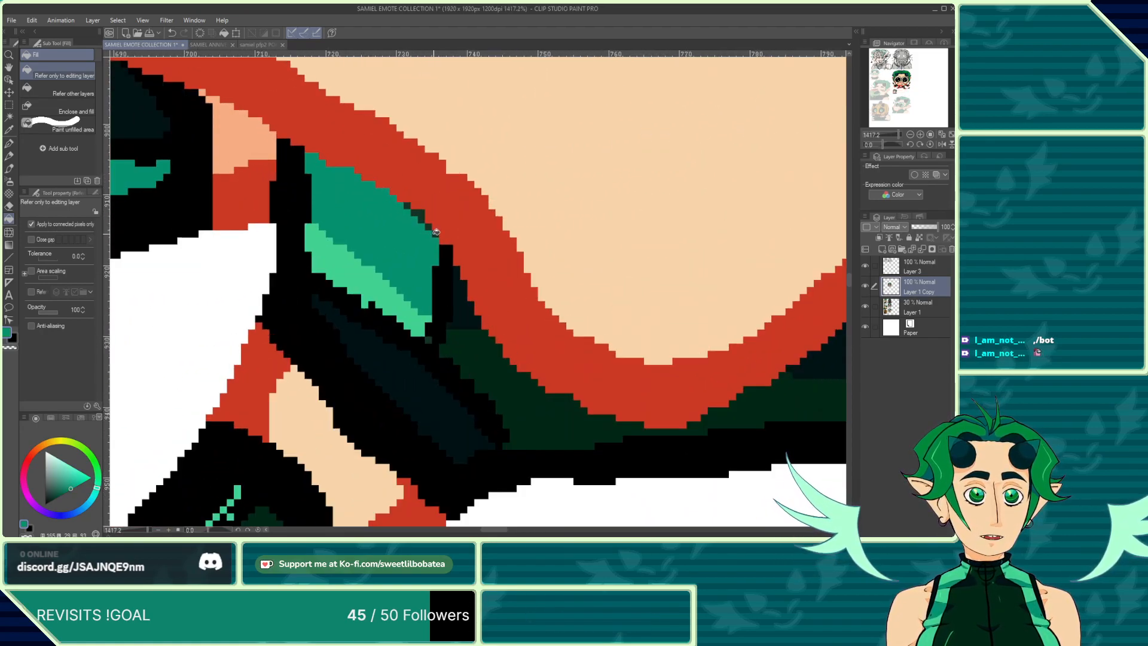
scroll(309, 232, "down", 6)
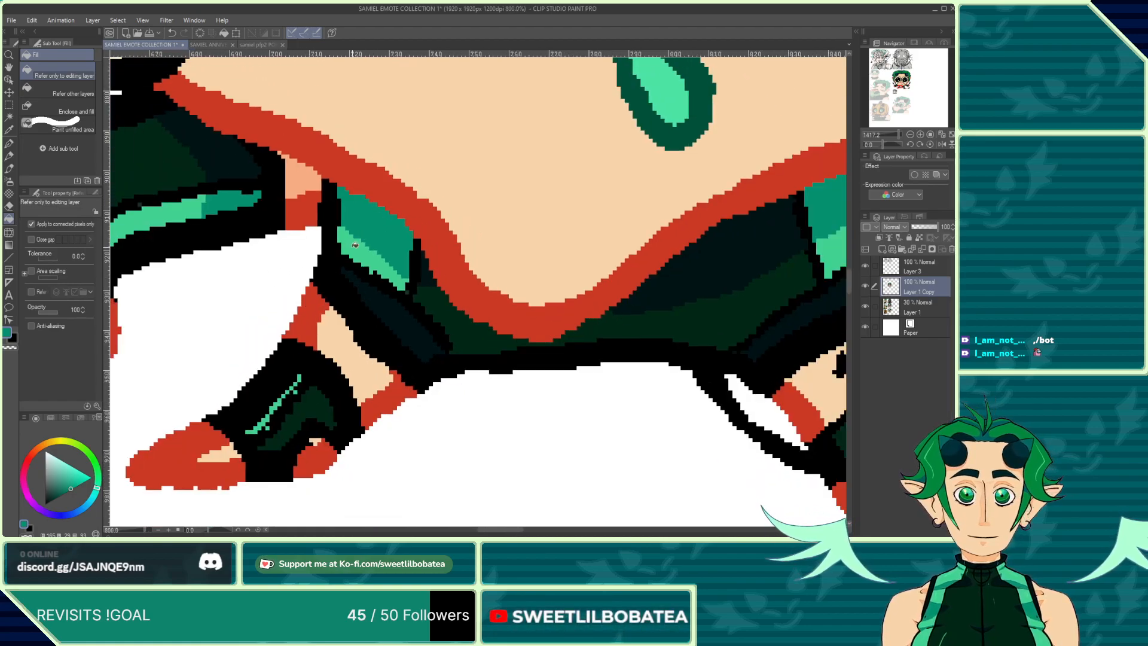
scroll(309, 232, "down", 8)
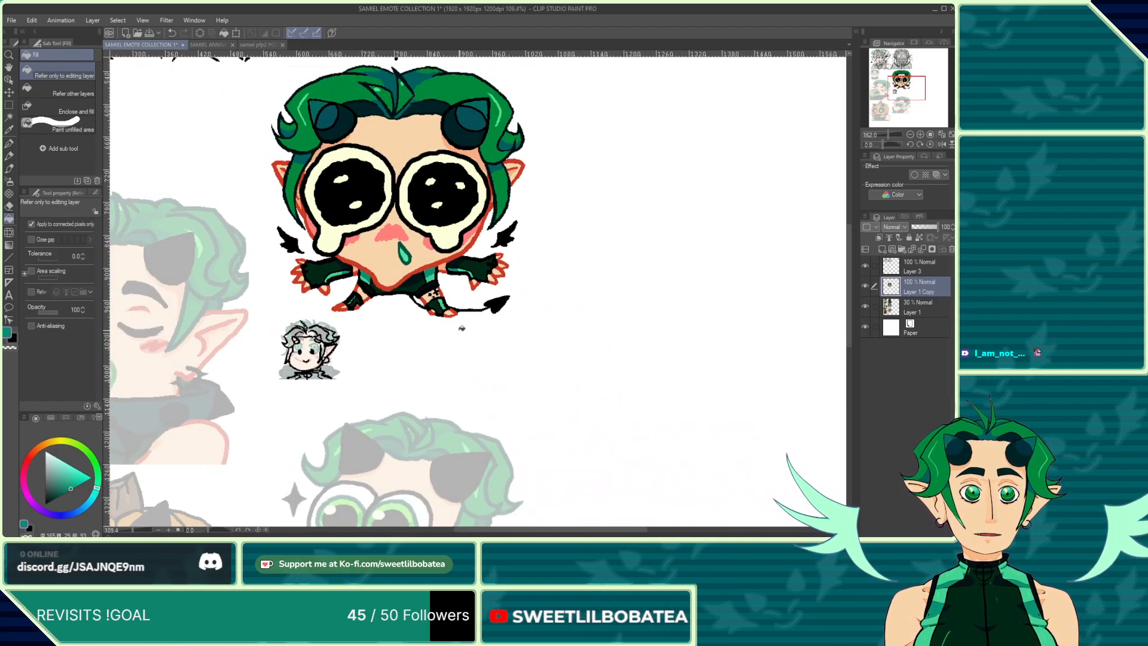
scroll(350, 295, "up", 2)
scroll(409, 394, "down", 2)
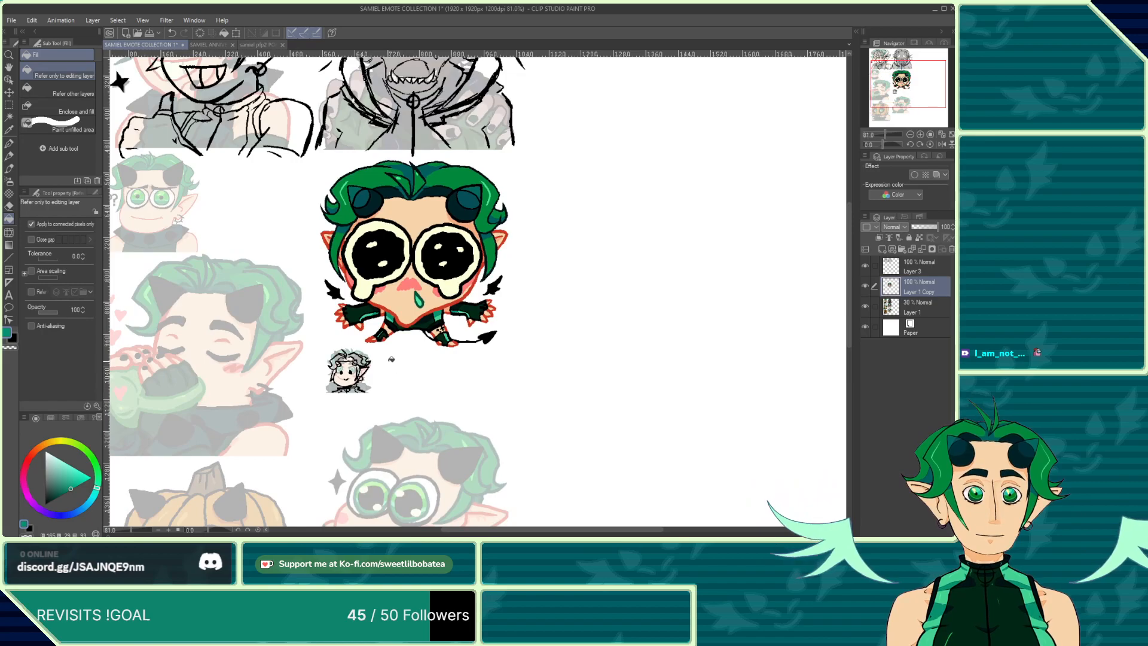
scroll(396, 355, "up", 3)
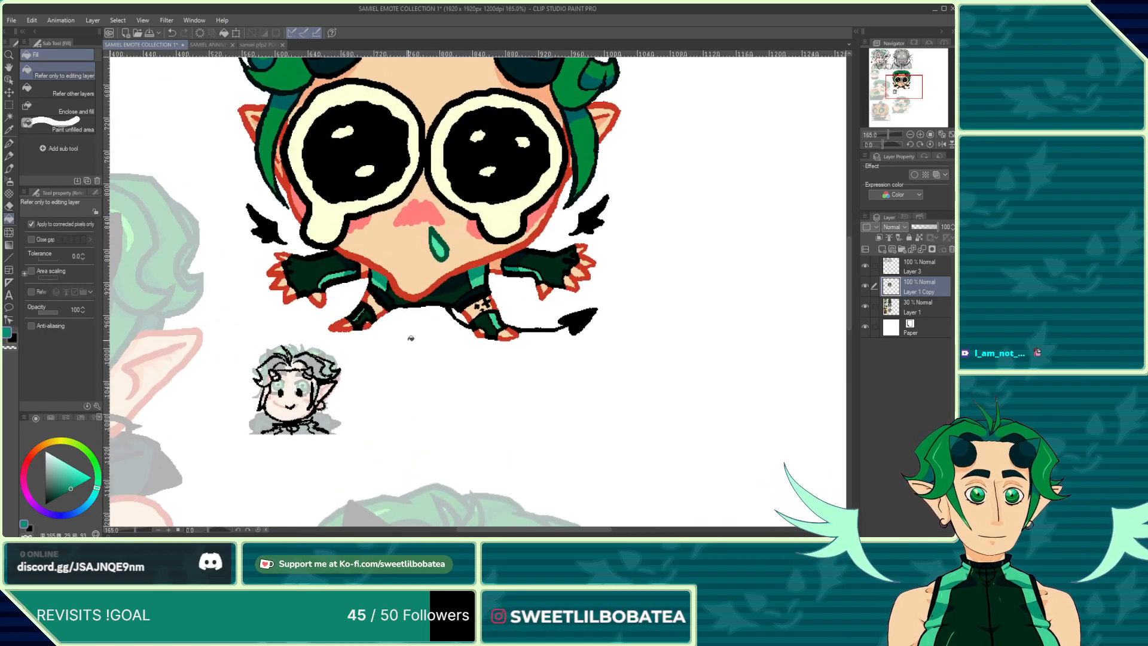
scroll(406, 327, "up", 7)
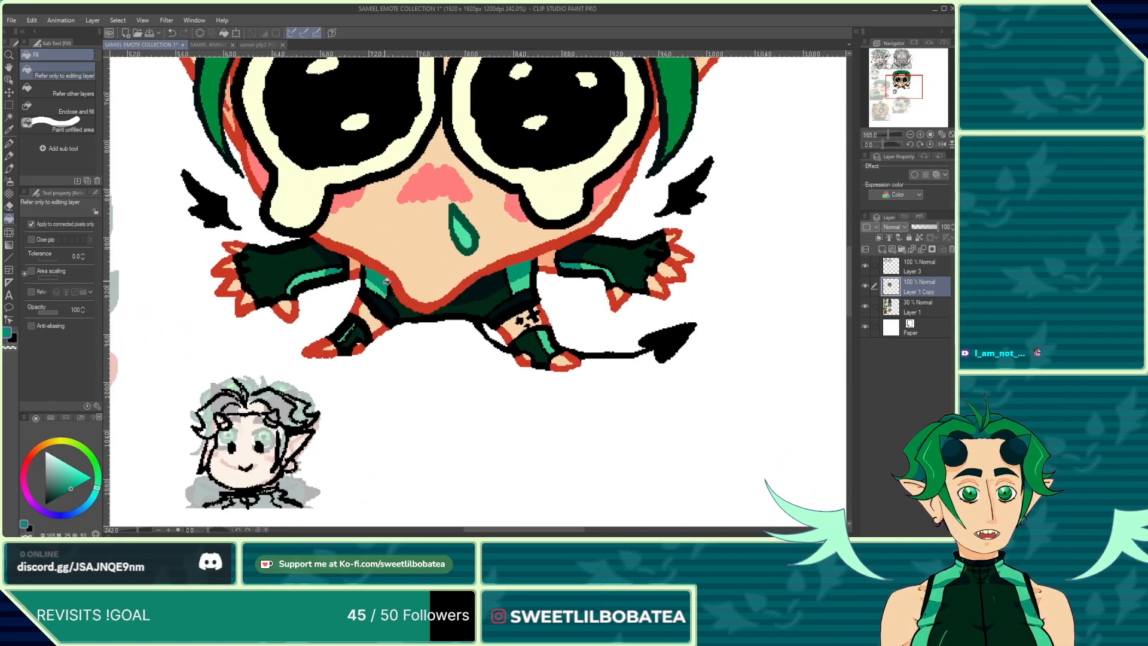
Step: Auto-select the dark shading areas of the shorts and right boot, then switch to the pen with a deeper green
left_click(9, 115)
left_click(491, 359)
scroll(335, 277, "down", 3)
scroll(335, 277, "up", 1)
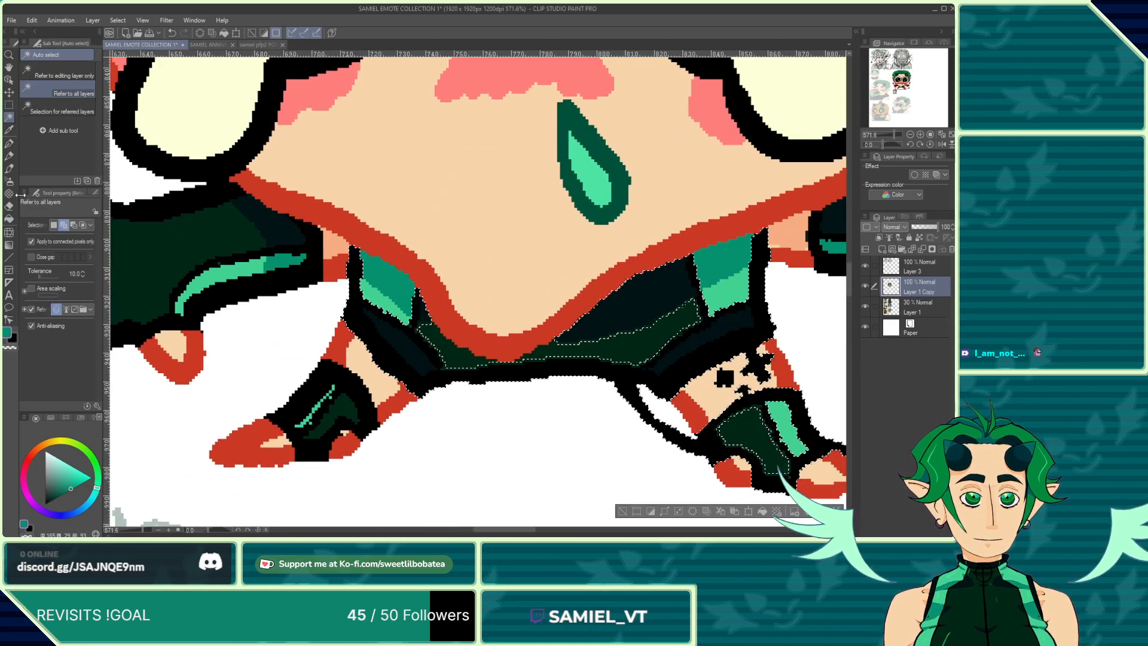
key("p")
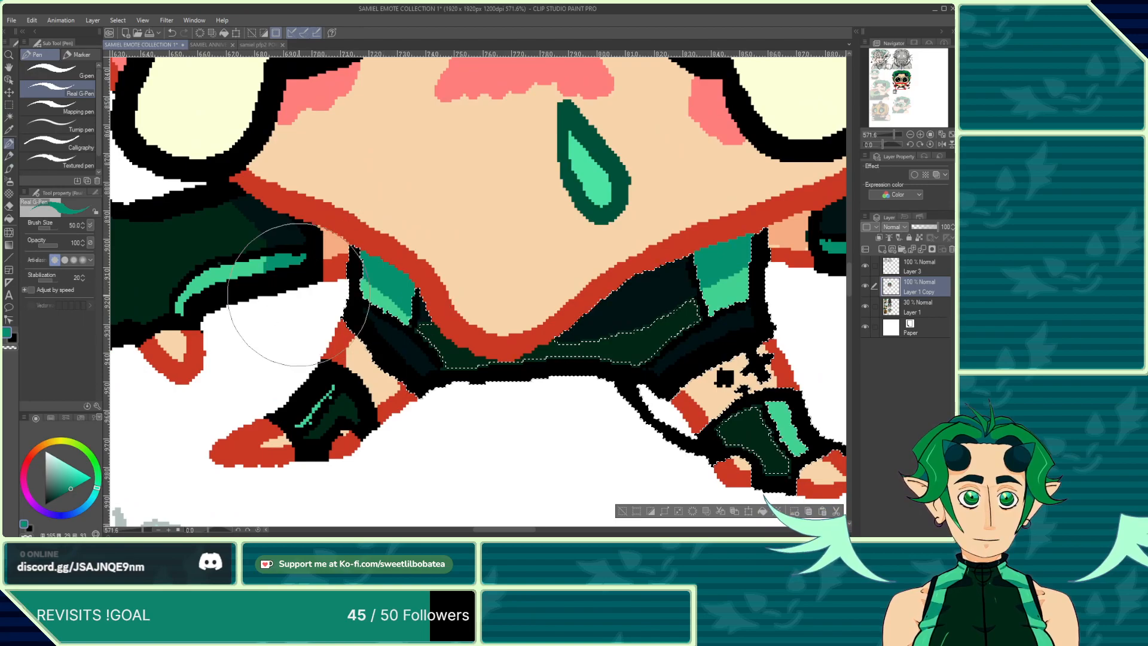
left_click(70, 489)
left_click(69, 493)
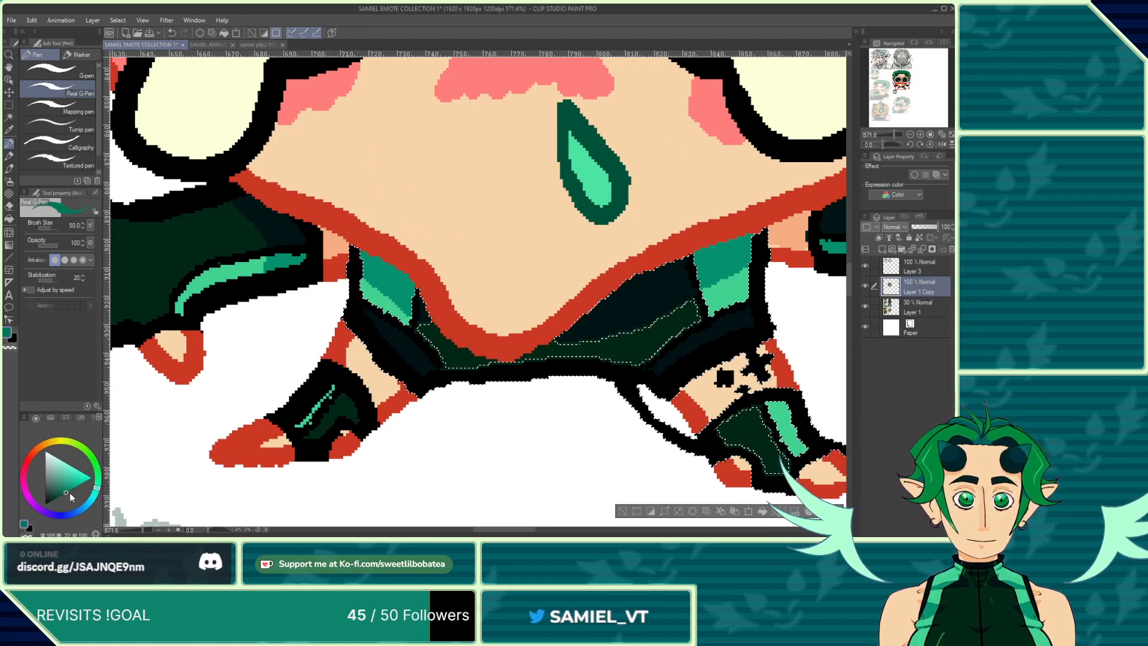
left_click(63, 494)
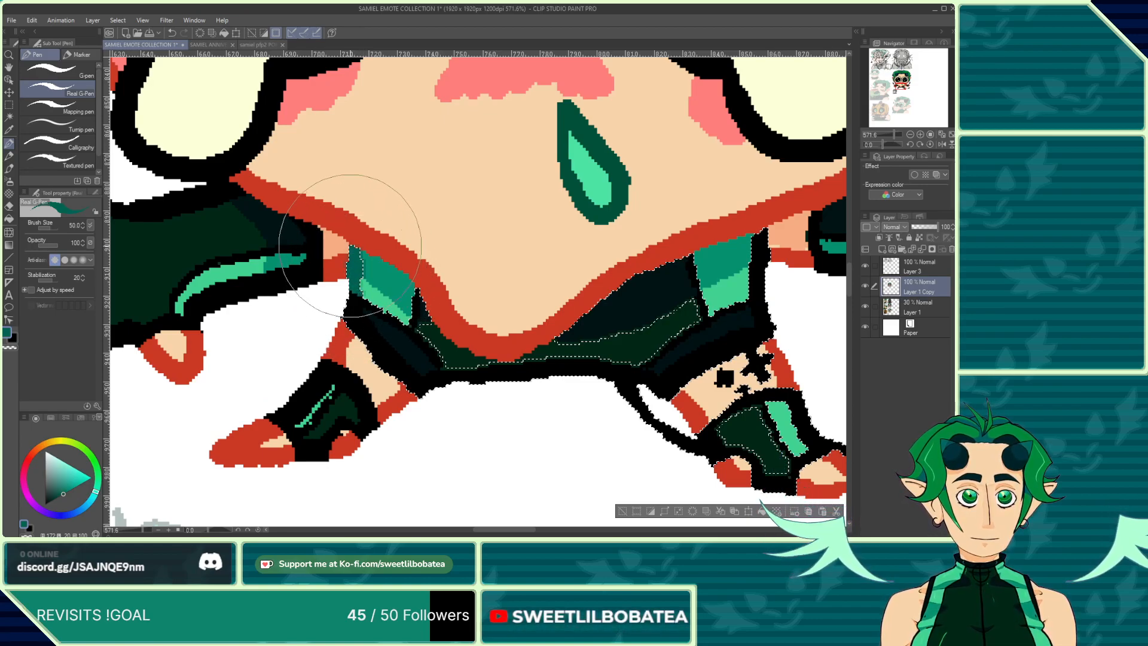
Step: Examine the selected shading areas on the shorts and boots at different zoom levels
scroll(320, 256, "down", 4)
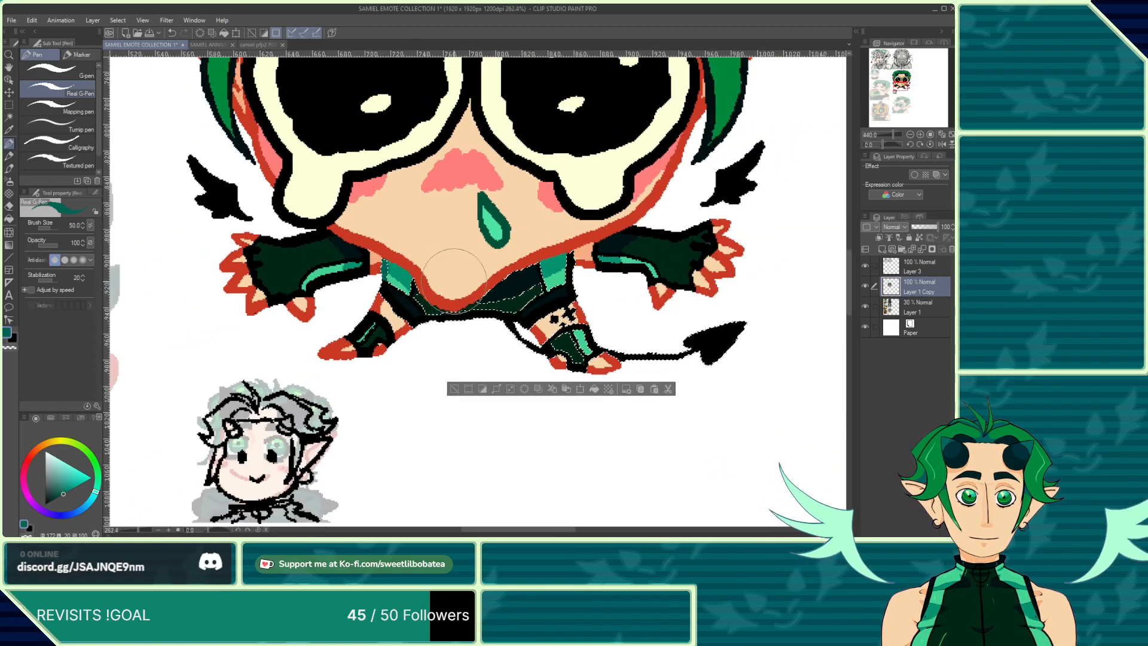
scroll(454, 279, "up", 4)
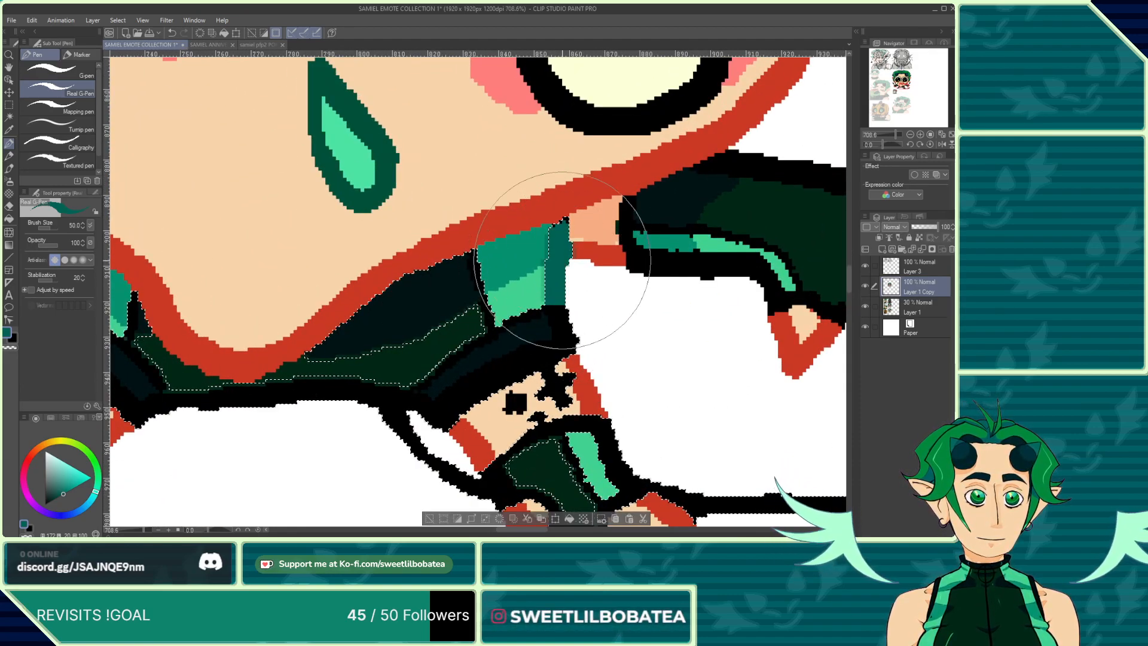
scroll(568, 229, "down", 2)
scroll(499, 307, "up", 2)
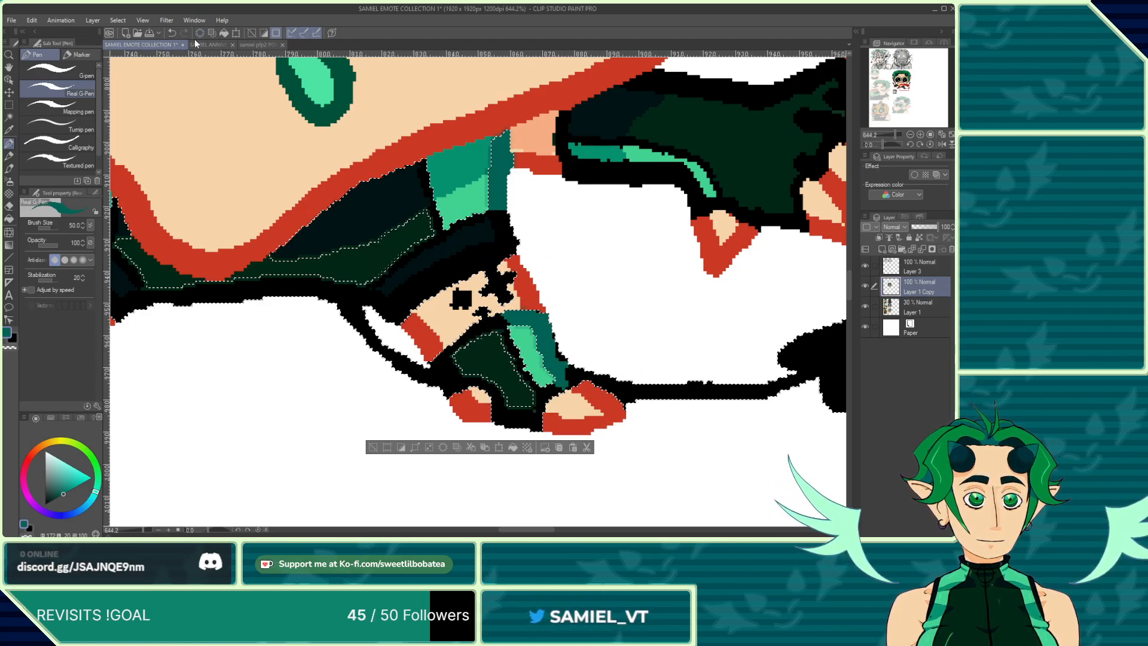
scroll(553, 337, "up", 2)
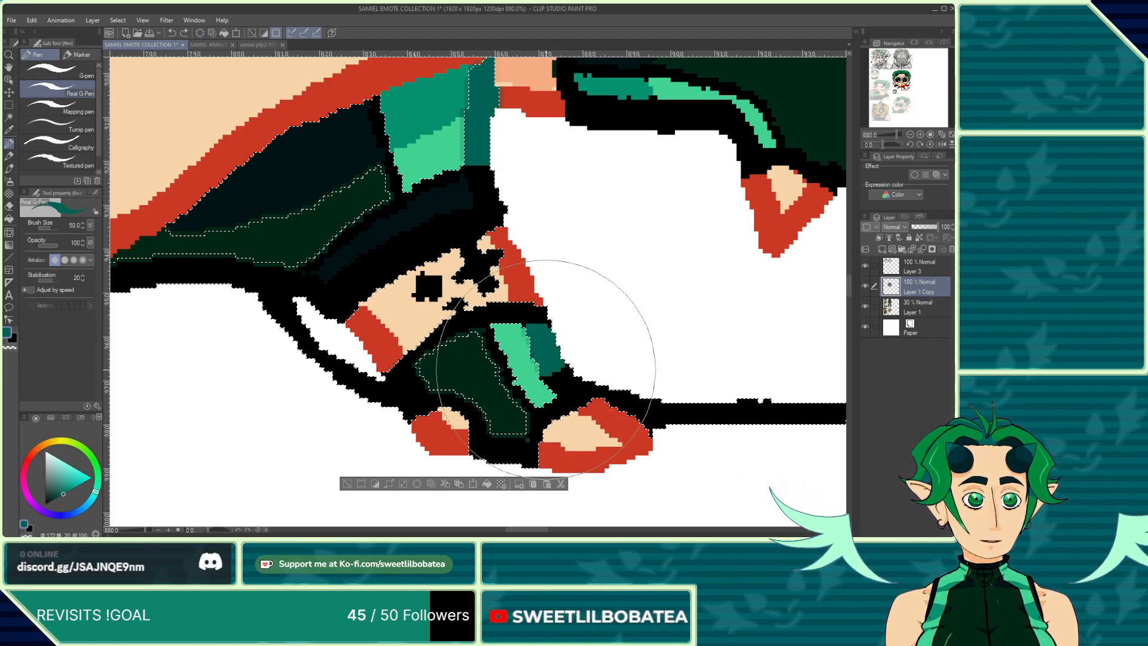
scroll(553, 378, "down", 4)
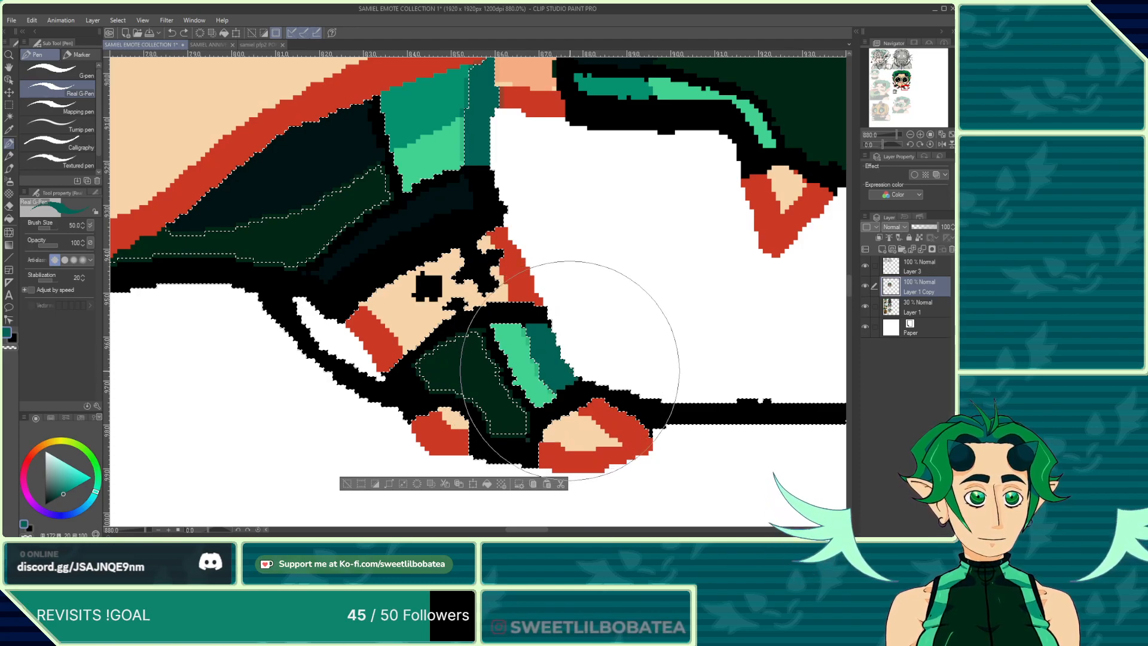
scroll(378, 271, "up", 4)
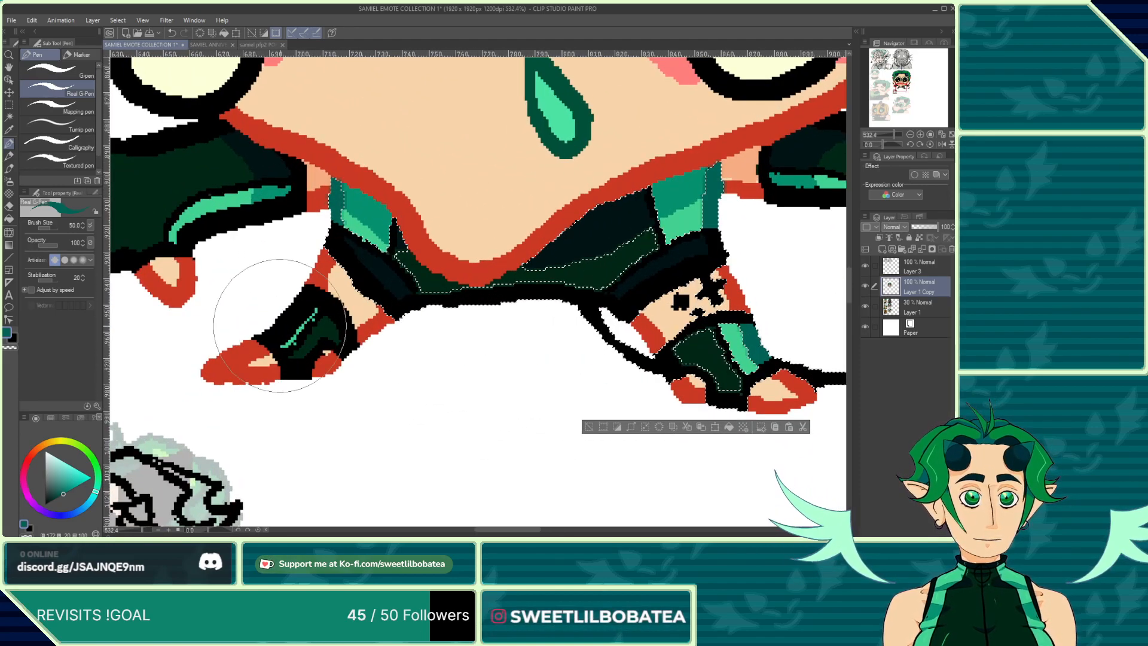
scroll(360, 289, "down", 1)
scroll(418, 311, "down", 3)
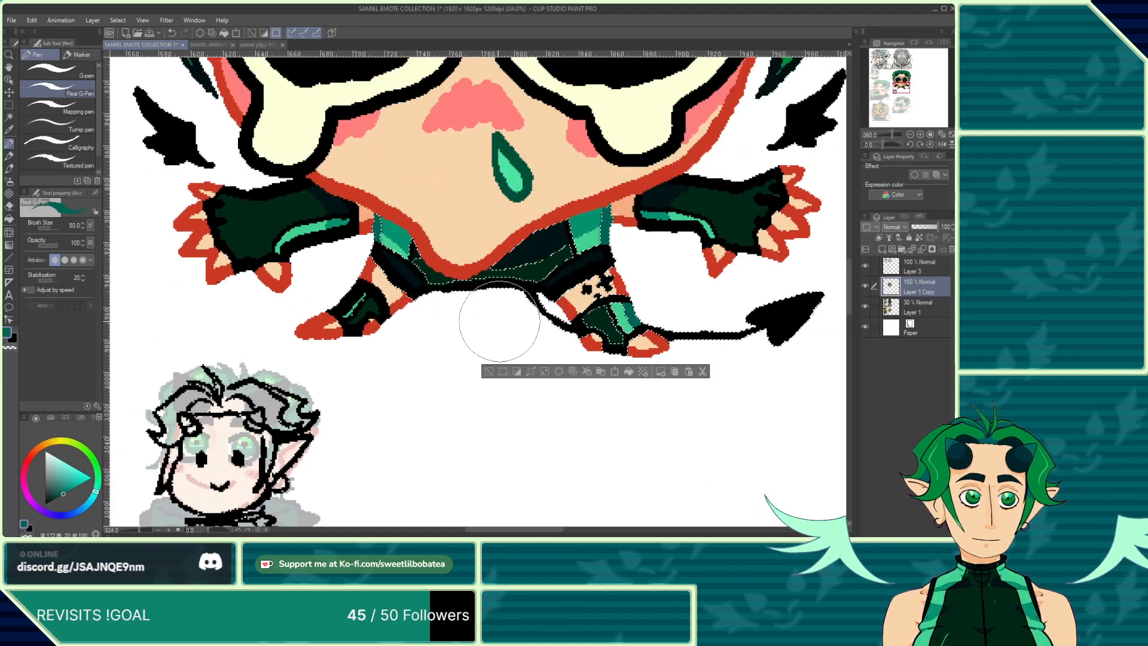
scroll(500, 325, "up", 3)
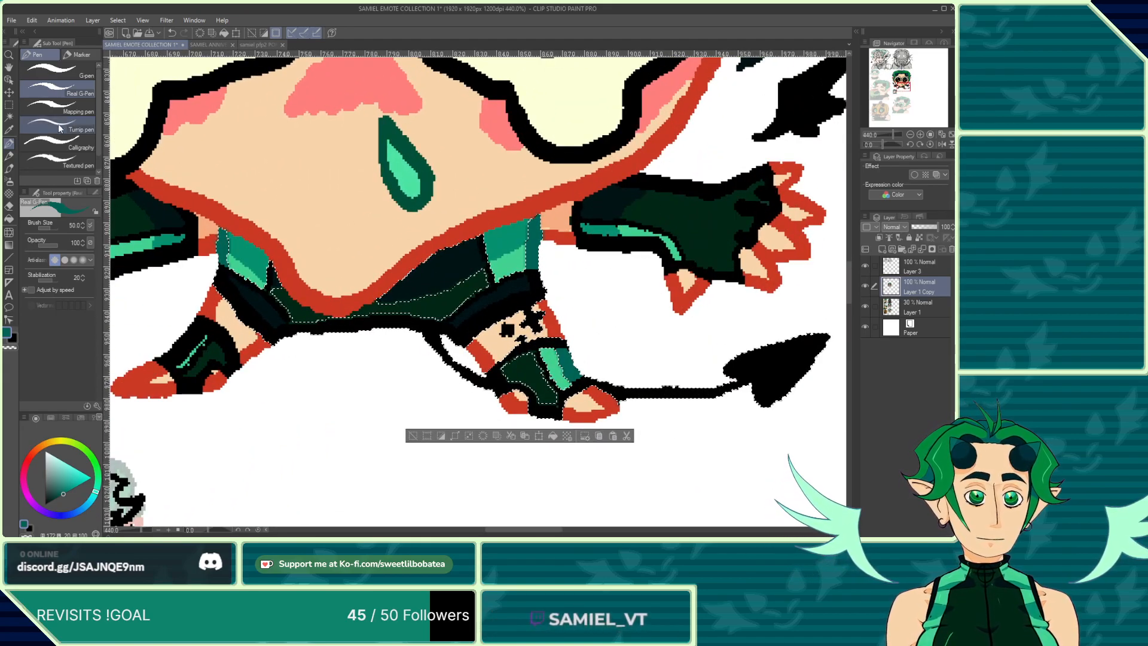
Step: Paint a deeper-green shading stroke inside the selected area of the left boot beside its highlight
left_click(9, 118)
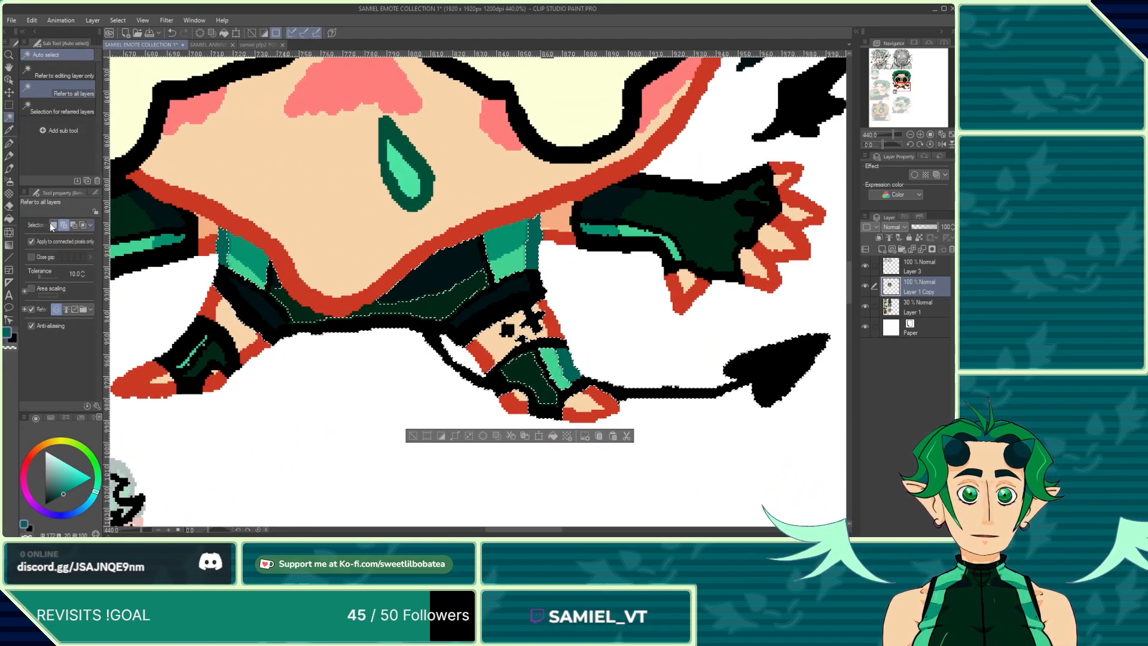
scroll(495, 387, "down", 2)
scroll(290, 359, "up", 5)
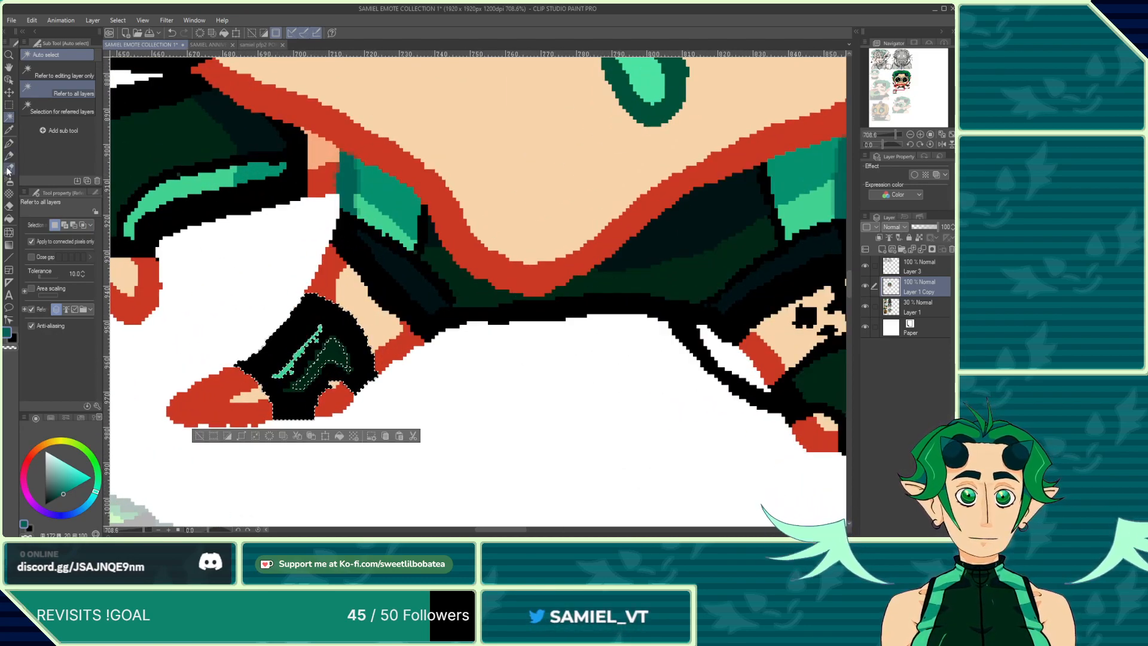
left_click(9, 169)
left_click(9, 144)
scroll(257, 335, "up", 3)
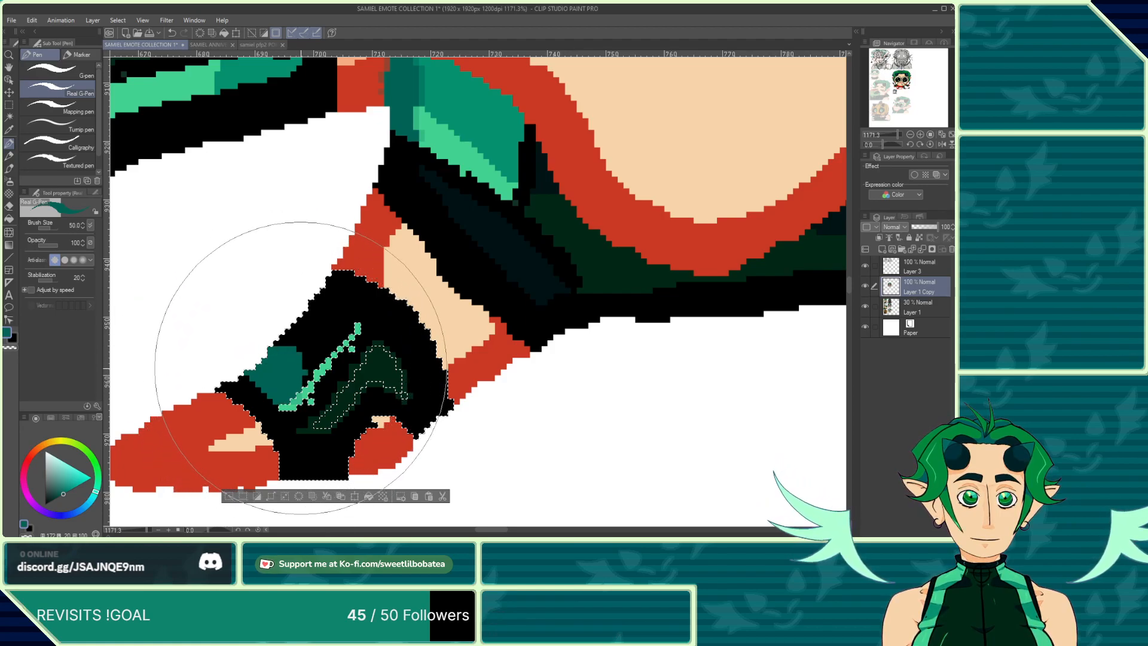
mouse_move(302, 356)
left_mouse_down()
mouse_move(330, 325)
mouse_move(348, 330)
mouse_move(311, 314)
left_mouse_up()
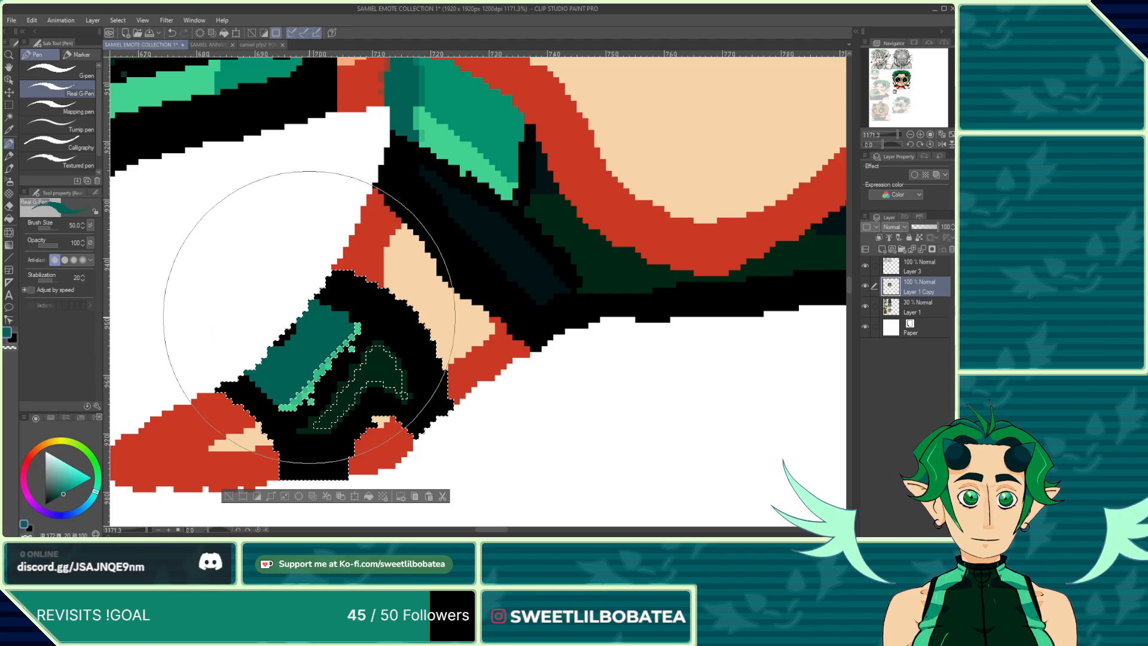
scroll(335, 310, "down", 6)
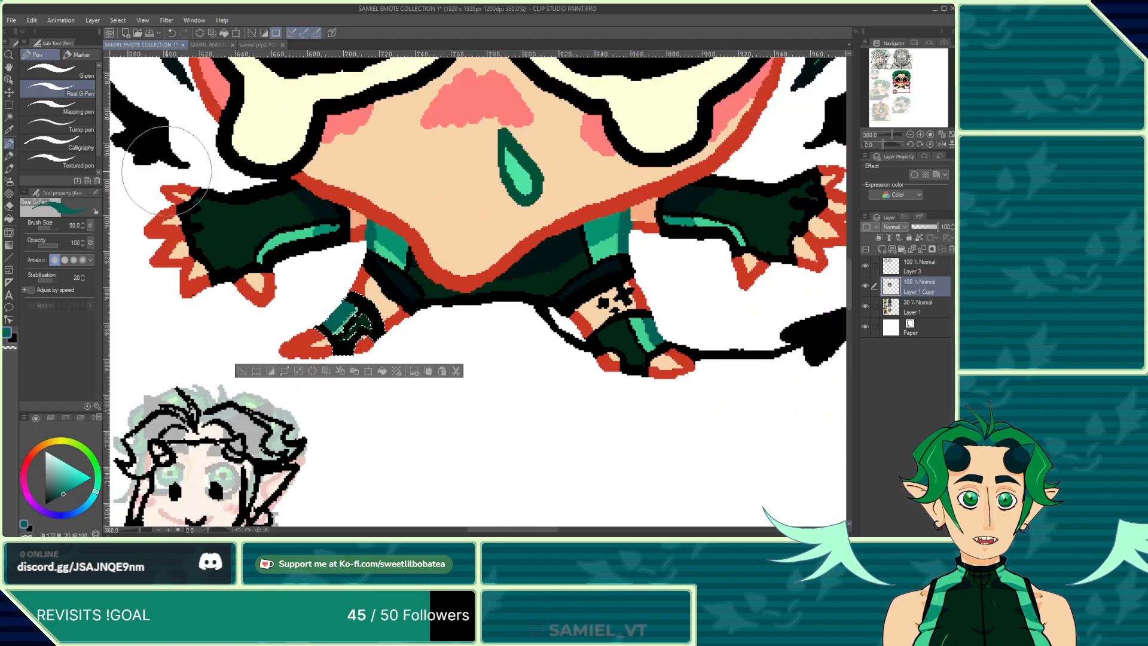
key("w")
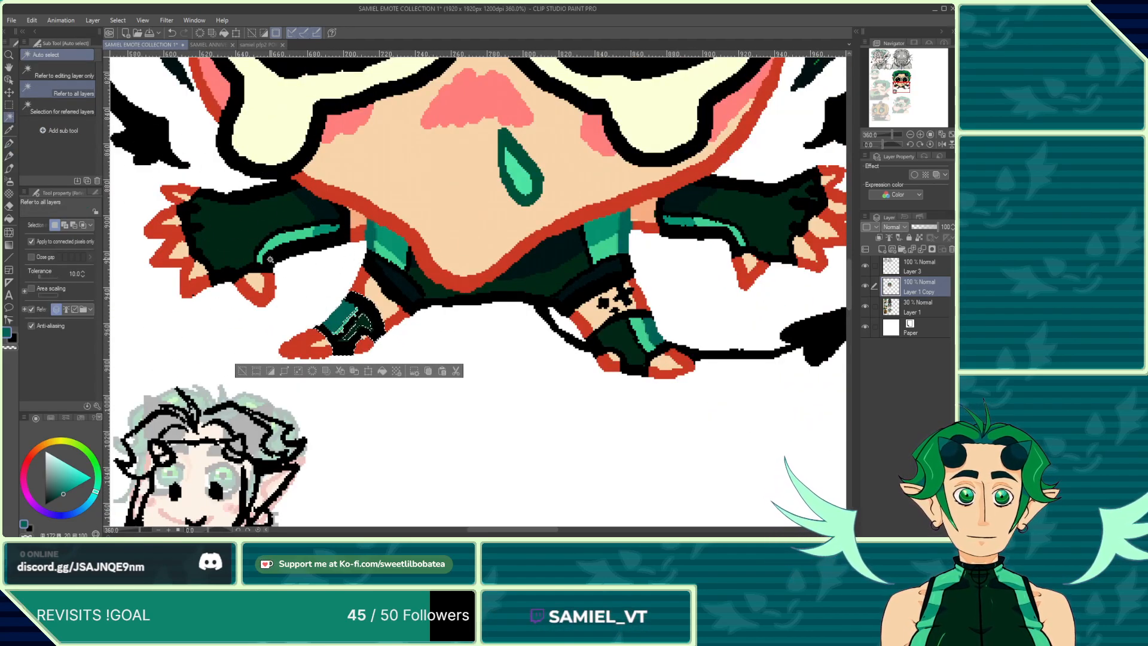
left_click(269, 259)
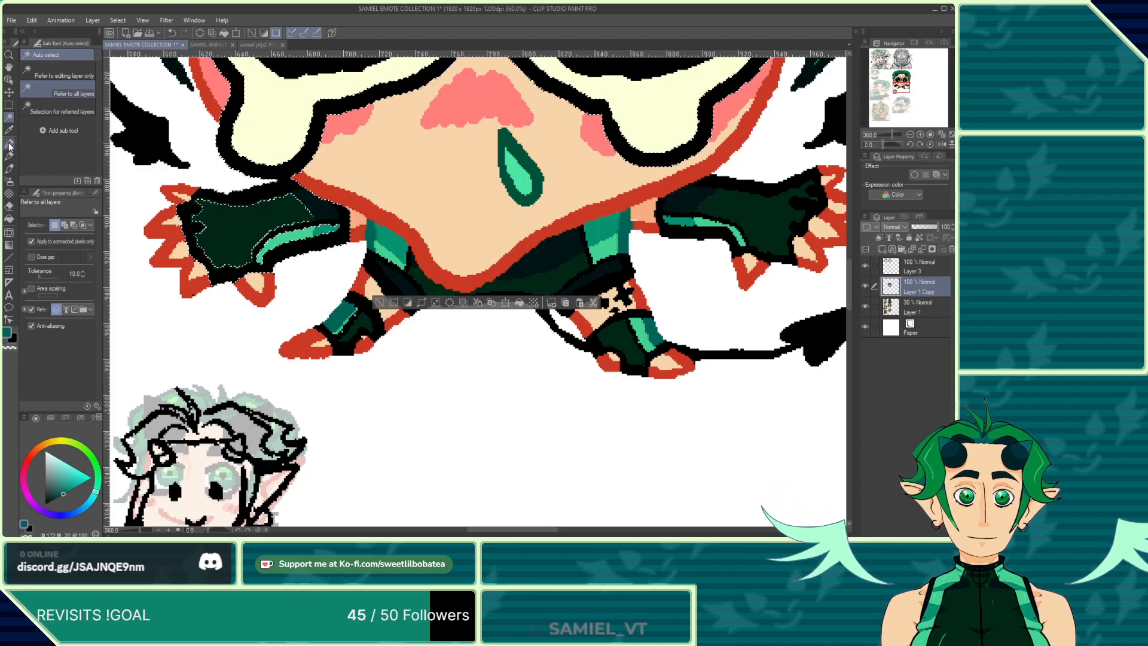
left_click(9, 144)
scroll(273, 250, "up", 2)
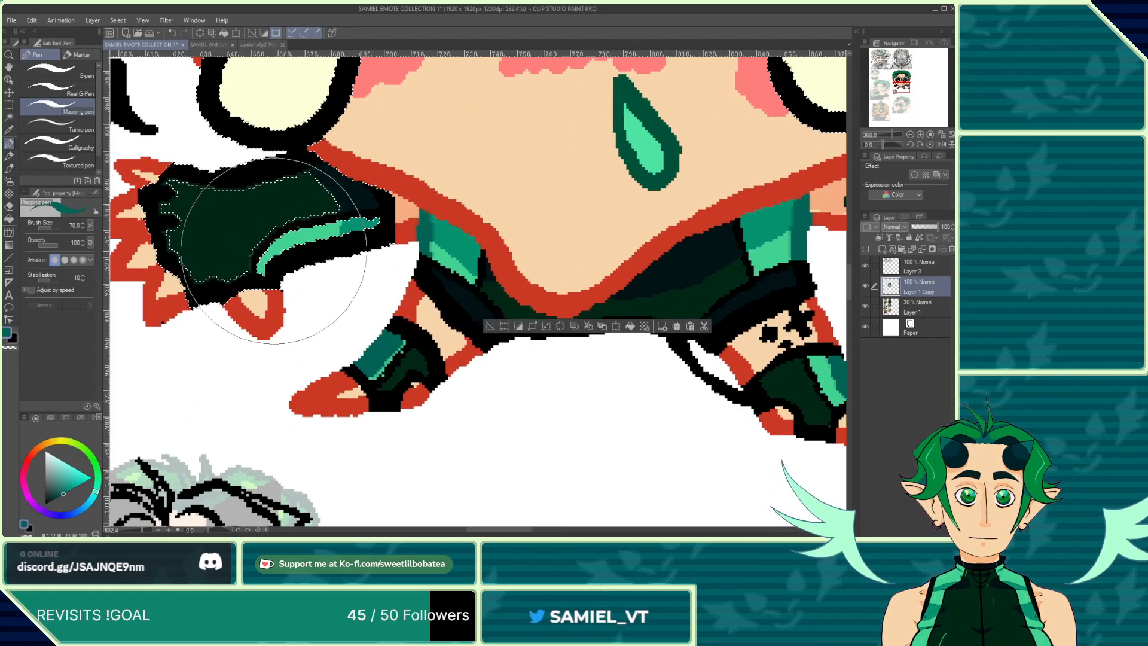
scroll(273, 250, "up", 2)
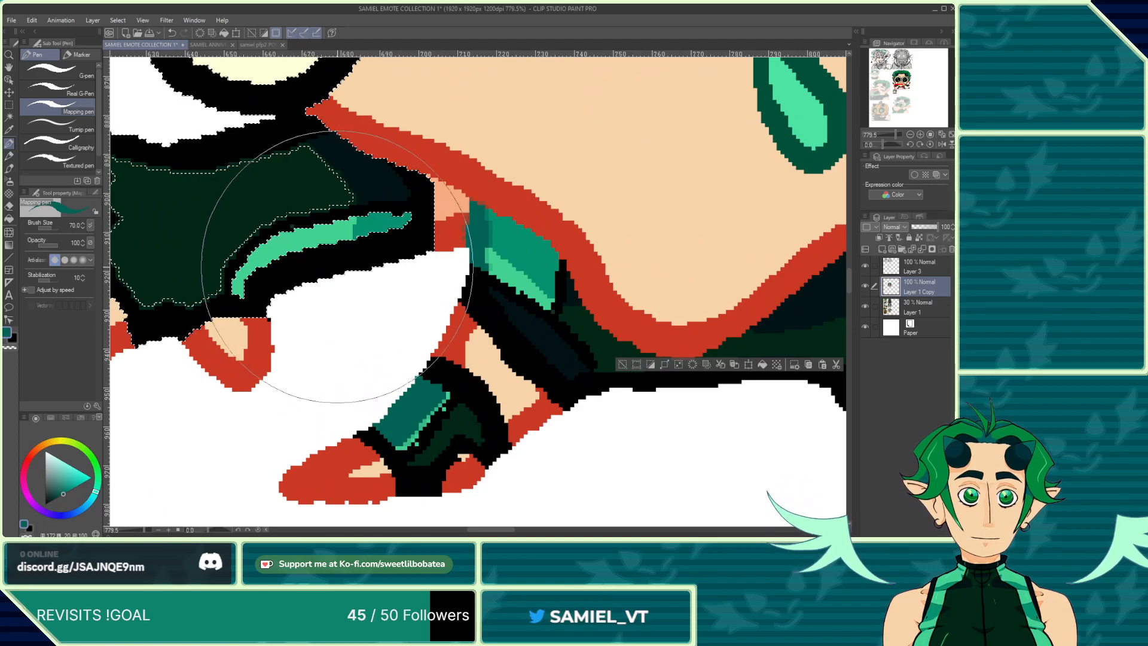
scroll(337, 266, "down", 3)
scroll(293, 244, "up", 3)
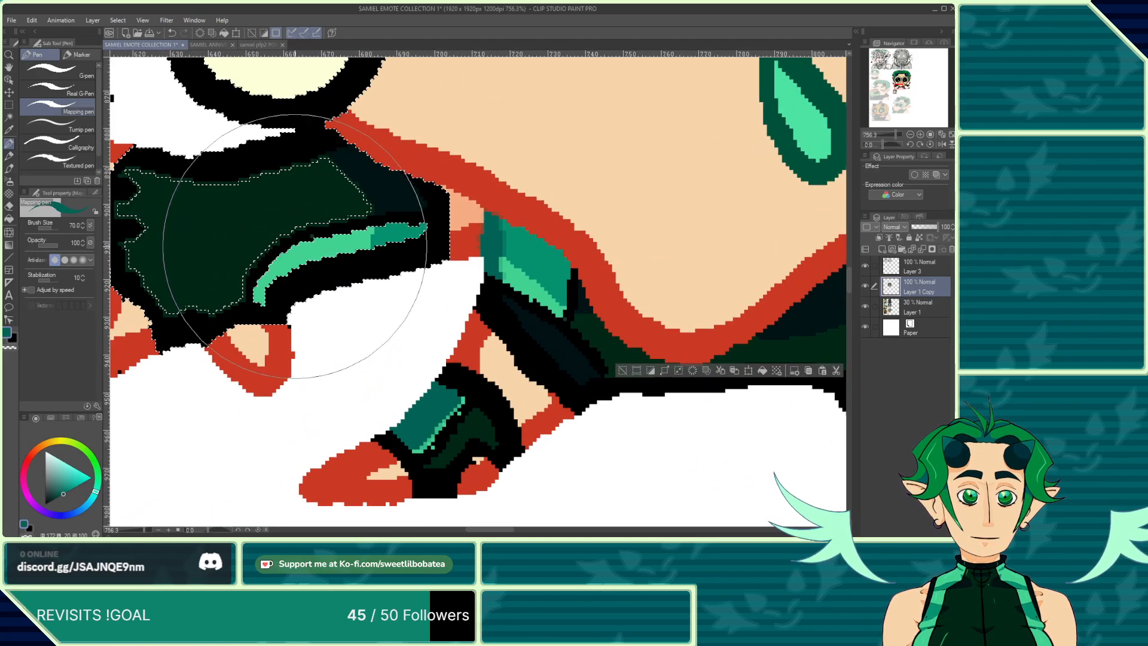
left_click(171, 32)
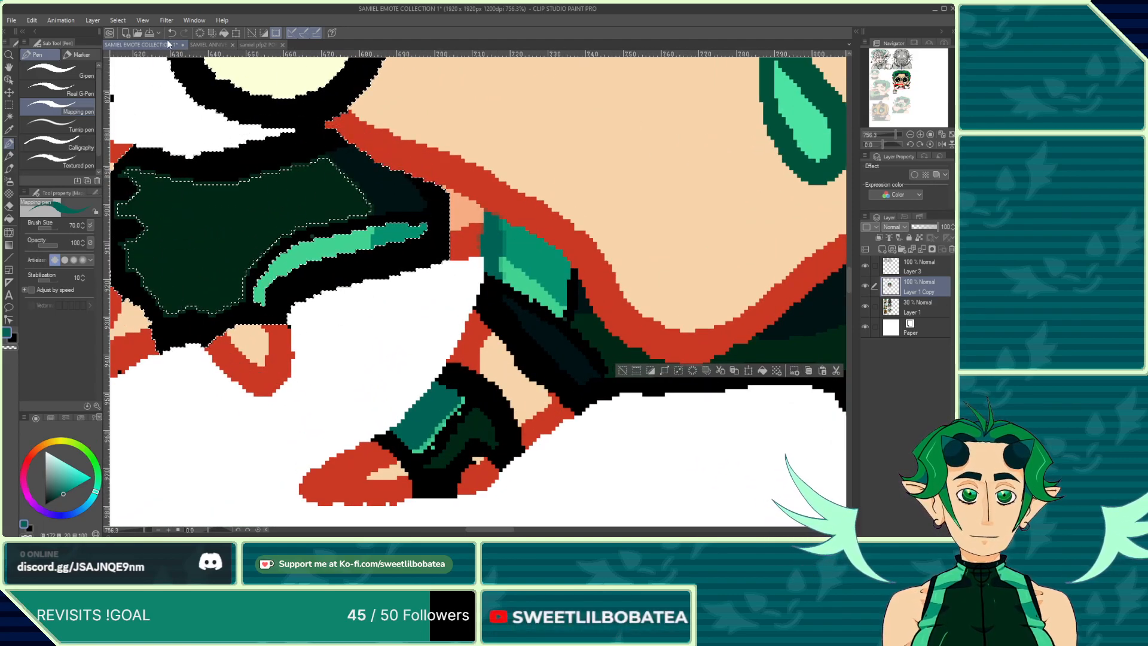
Step: Set the auto-select tolerance to 0 and select the dark area of the left glove
left_click(9, 117)
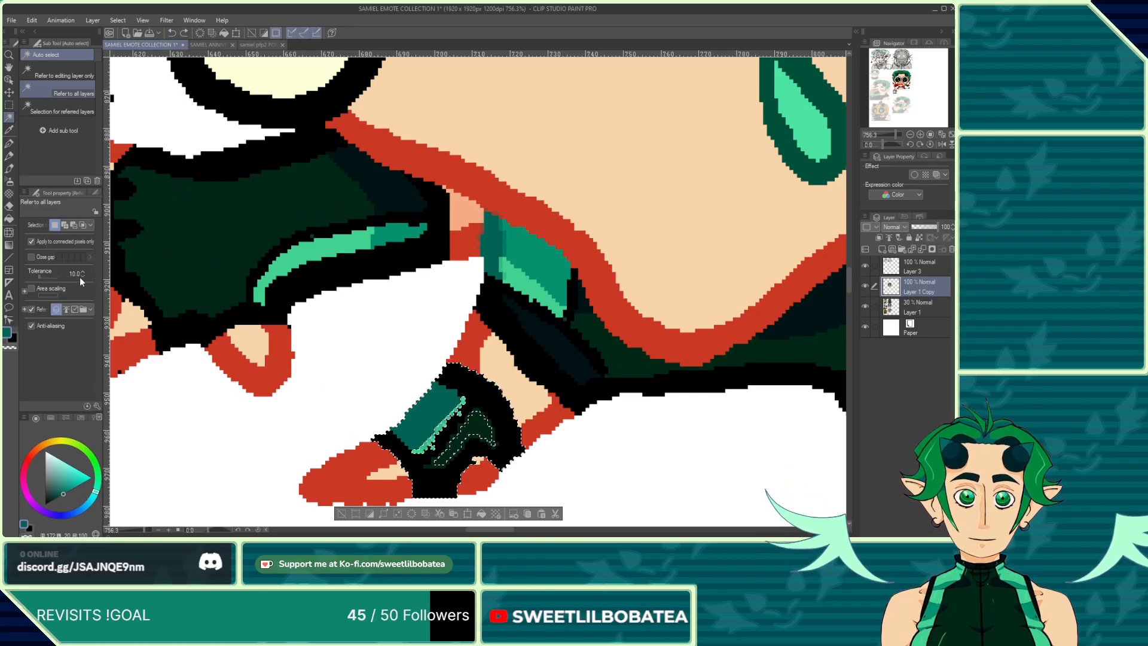
left_click(82, 276)
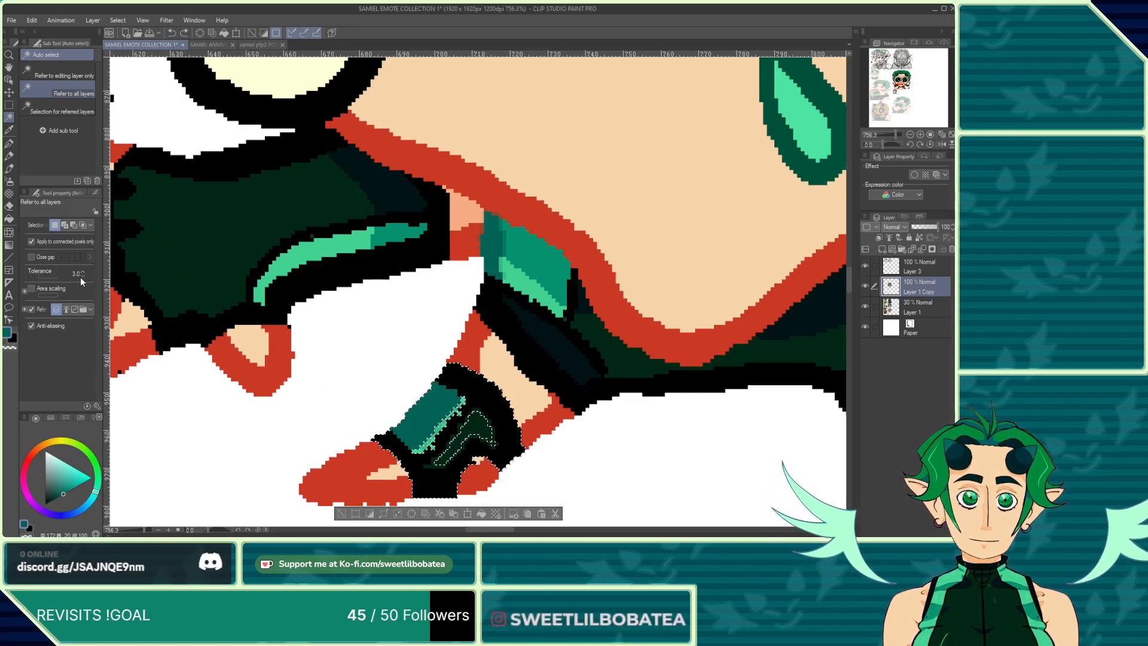
left_click(81, 277)
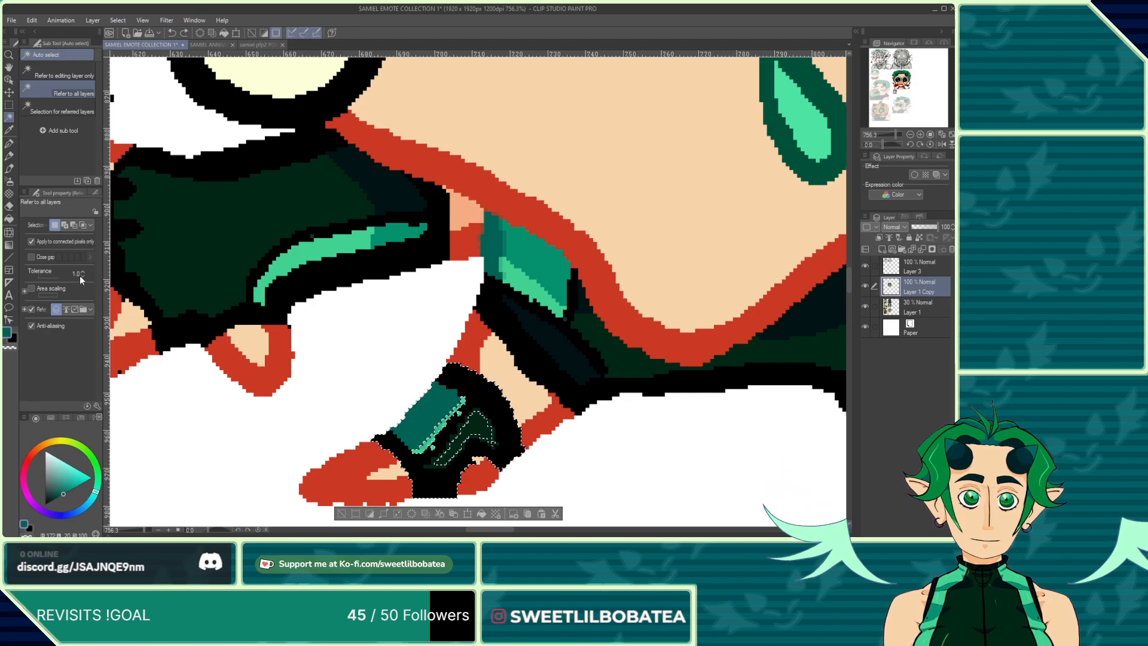
left_click(81, 276)
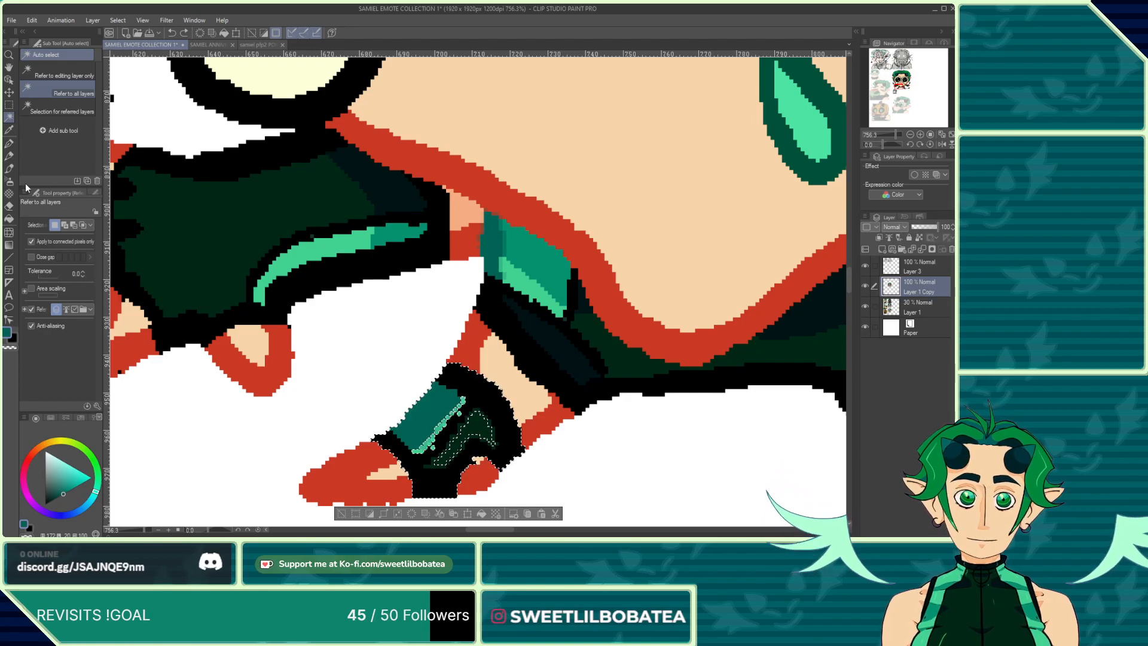
left_click(344, 271)
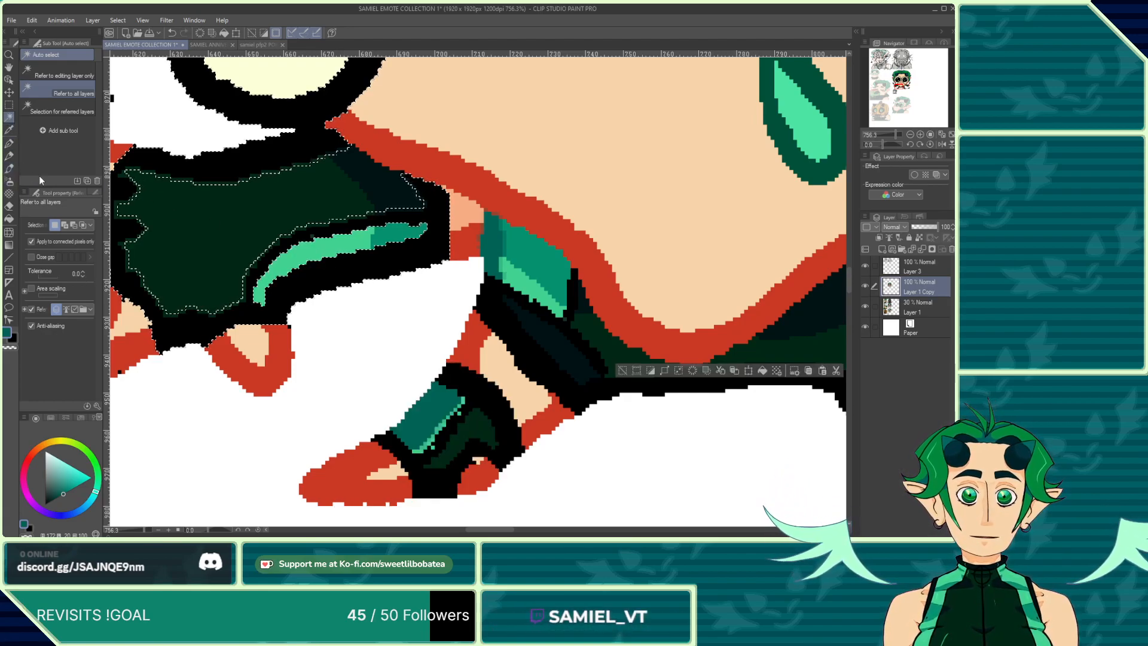
Step: Paint a deeper-green shading stroke along the highlight edge inside the left glove's selection
scroll(288, 269, "down", 6)
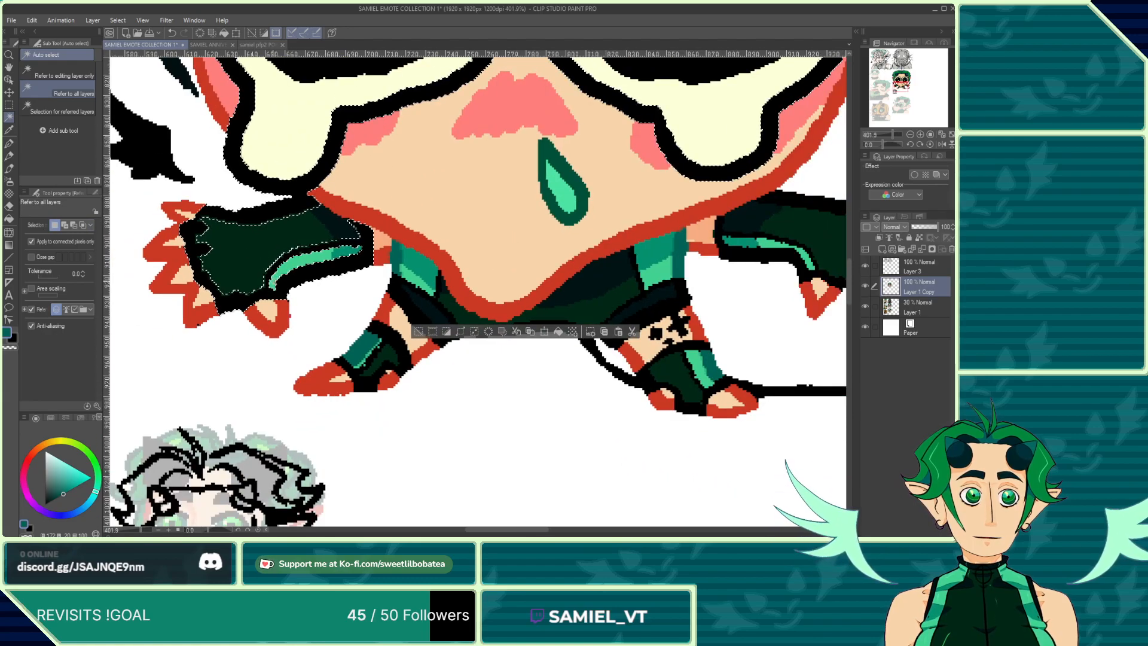
scroll(348, 256, "down", 4)
scroll(348, 256, "down", 5)
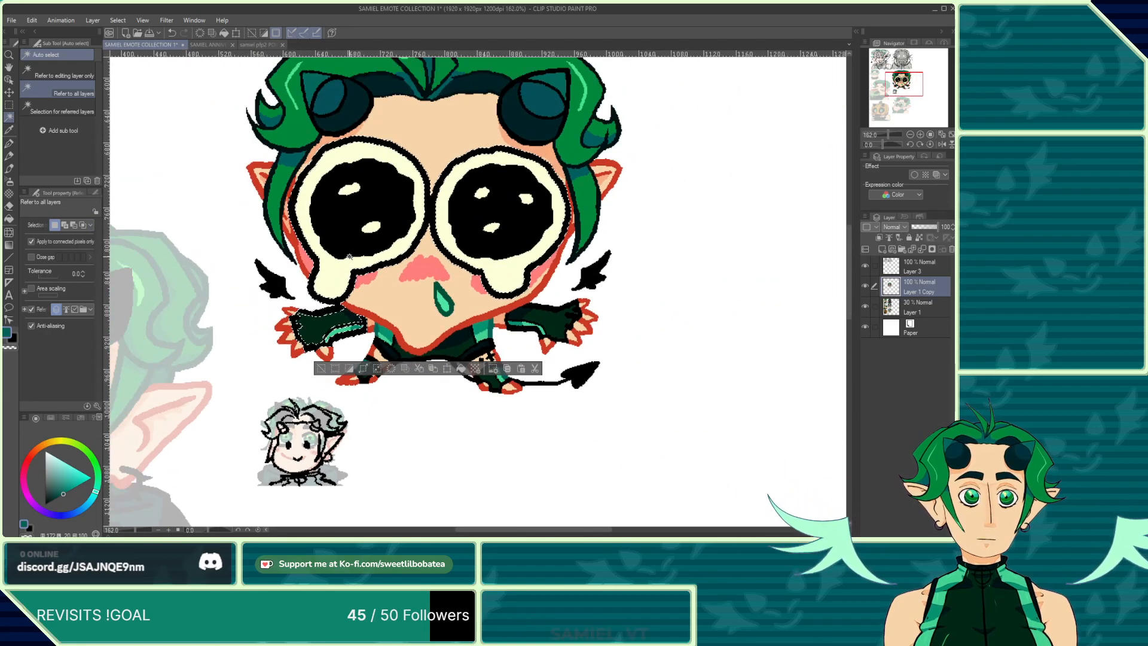
scroll(328, 344, "up", 11)
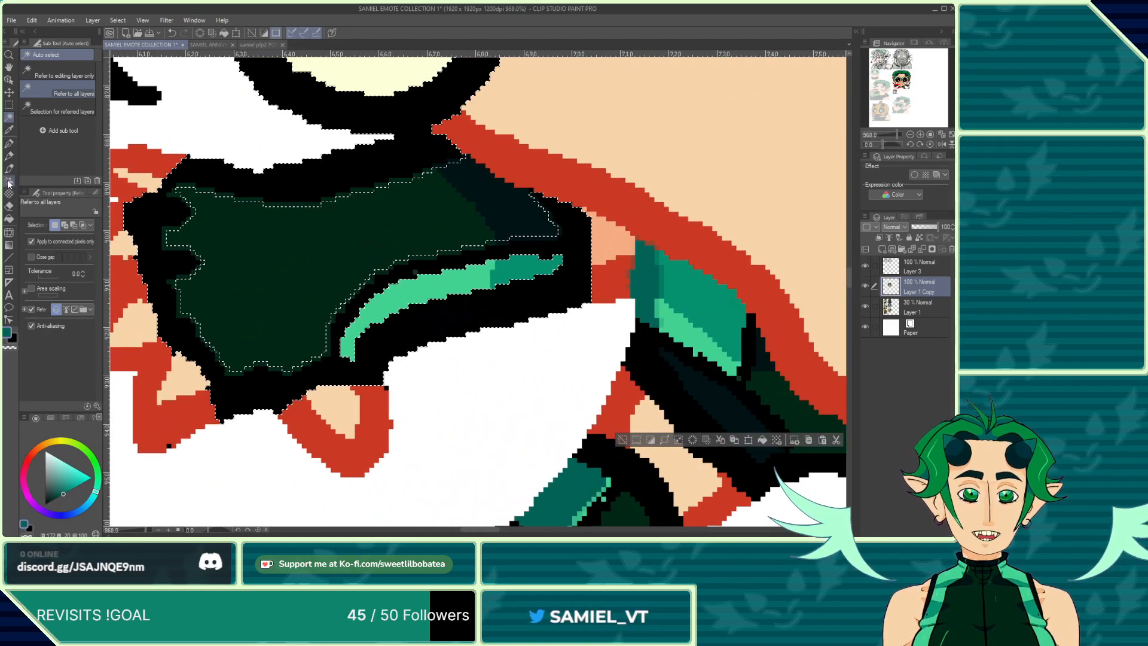
left_click(9, 144)
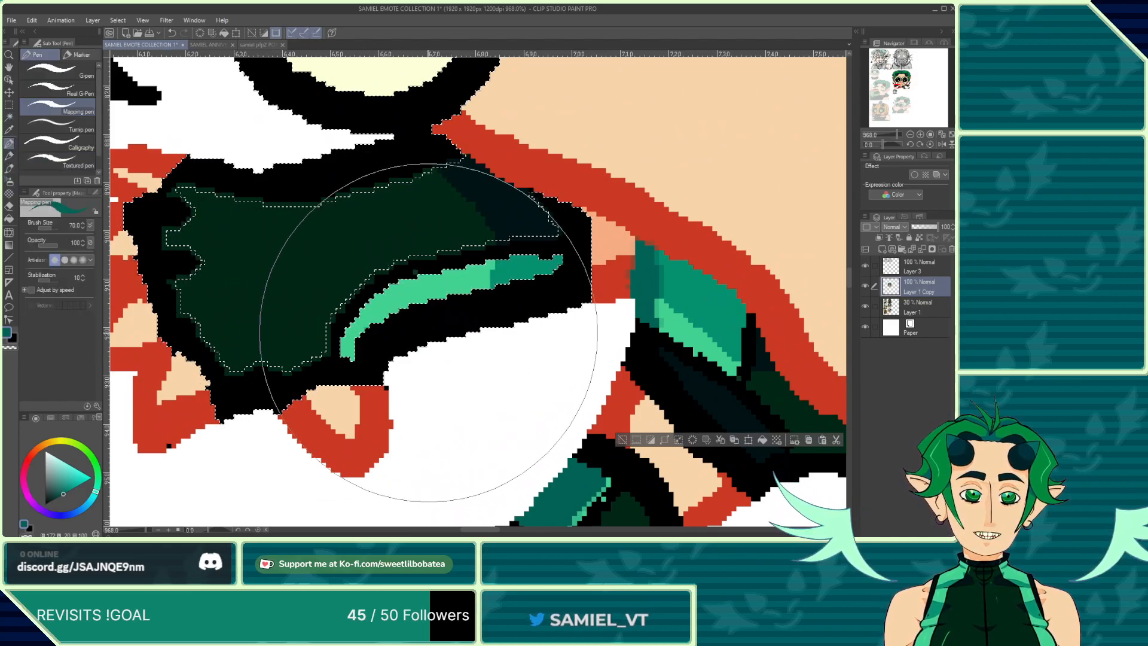
left_click(389, 346)
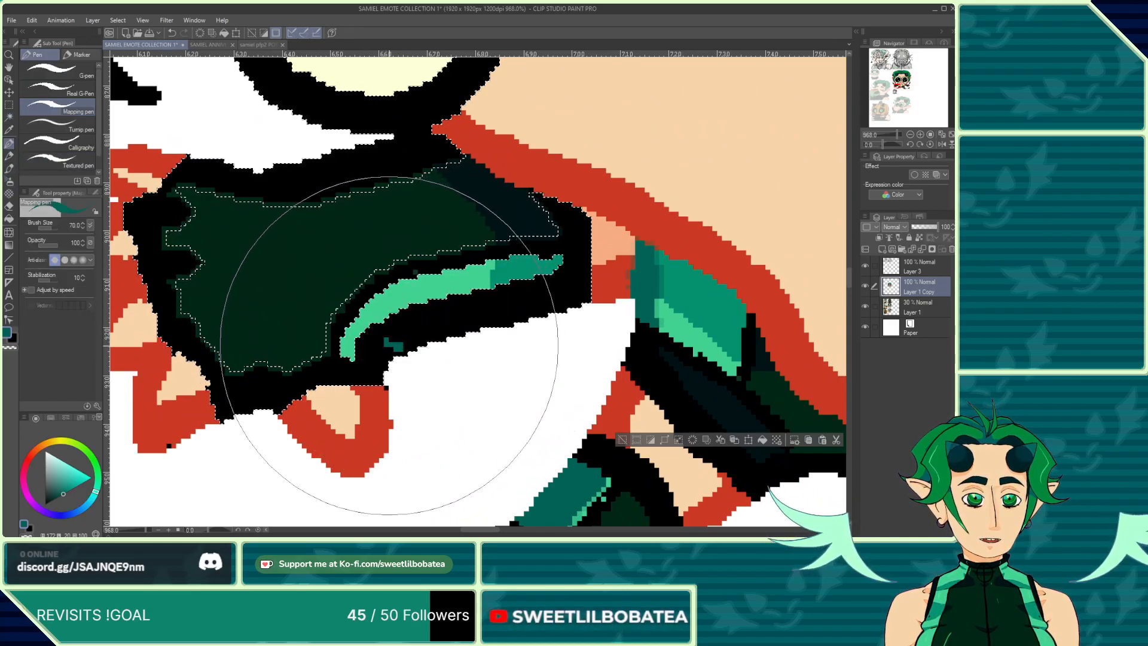
mouse_move(389, 346)
left_mouse_down()
mouse_move(356, 342)
mouse_move(394, 357)
mouse_move(373, 333)
mouse_move(425, 346)
mouse_move(543, 287)
left_mouse_up()
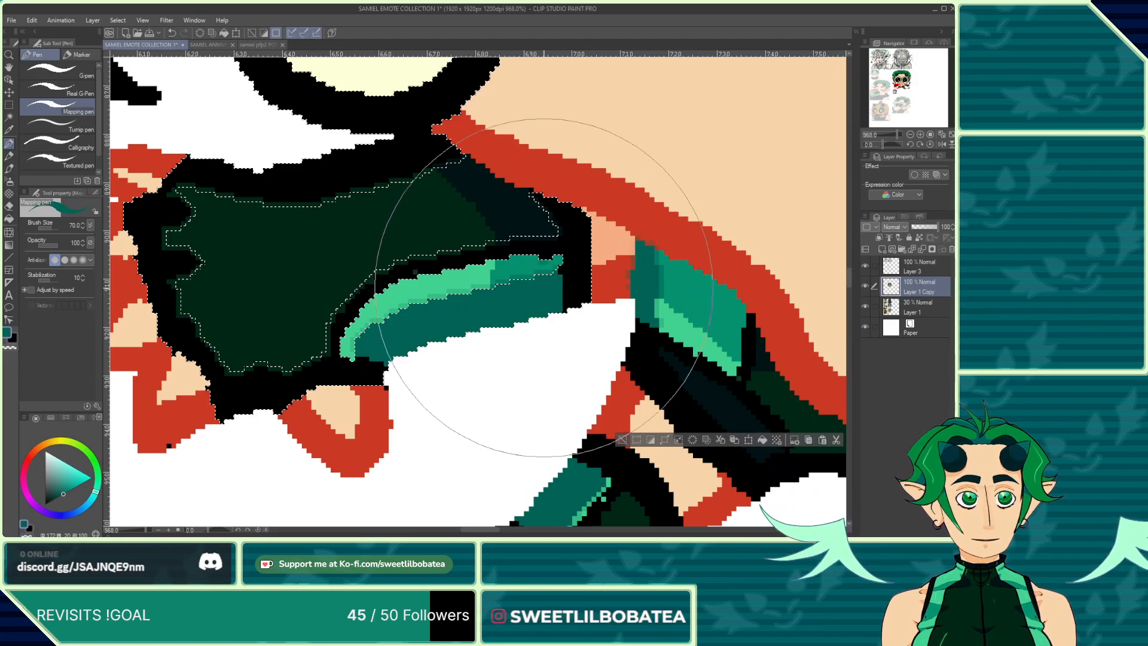
Step: Select the right glove's dark area and paint a deeper-green shading stroke along its highlight
scroll(543, 287, "down", 8)
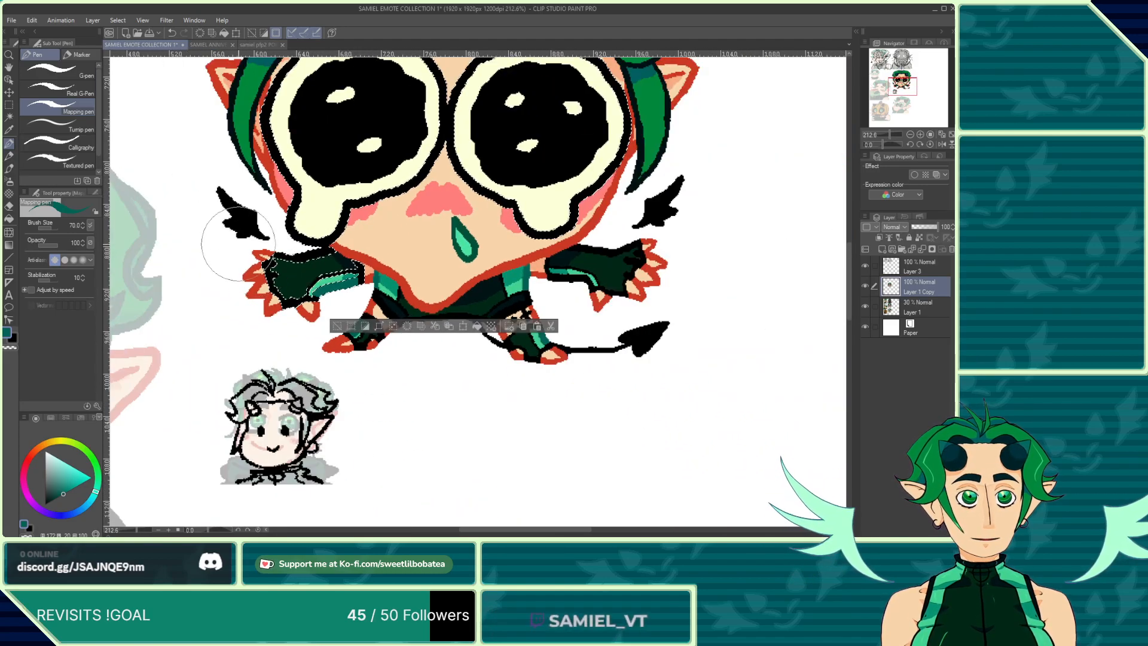
left_click(9, 107)
scroll(361, 217, "up", 5)
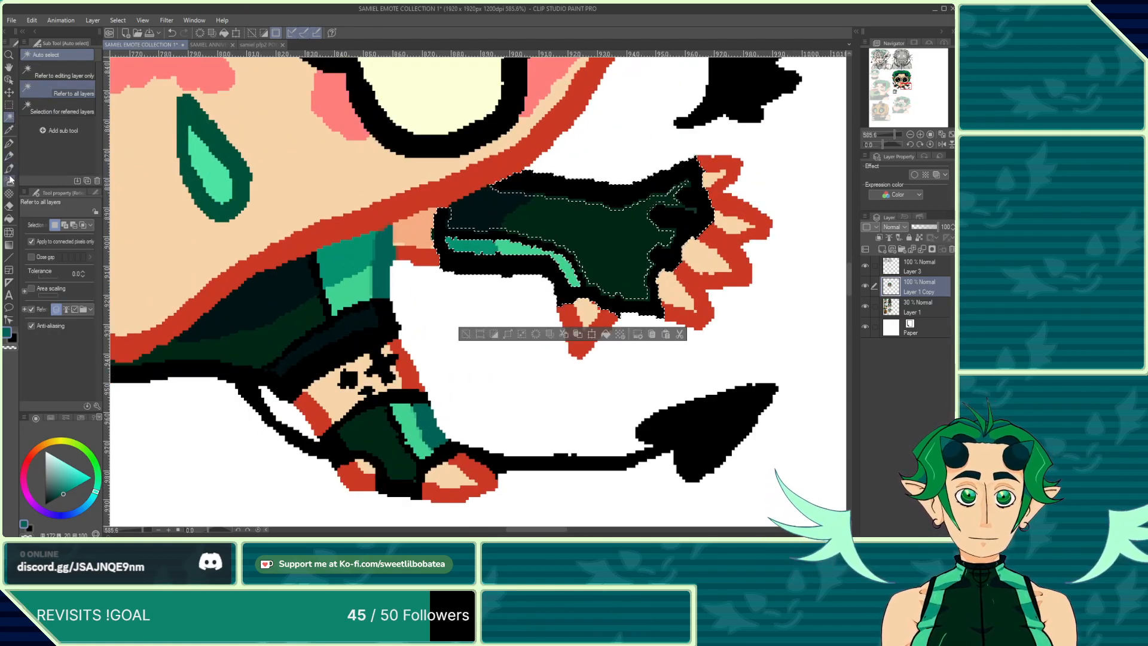
left_click(9, 143)
scroll(463, 268, "up", 2)
scroll(463, 268, "up", 1)
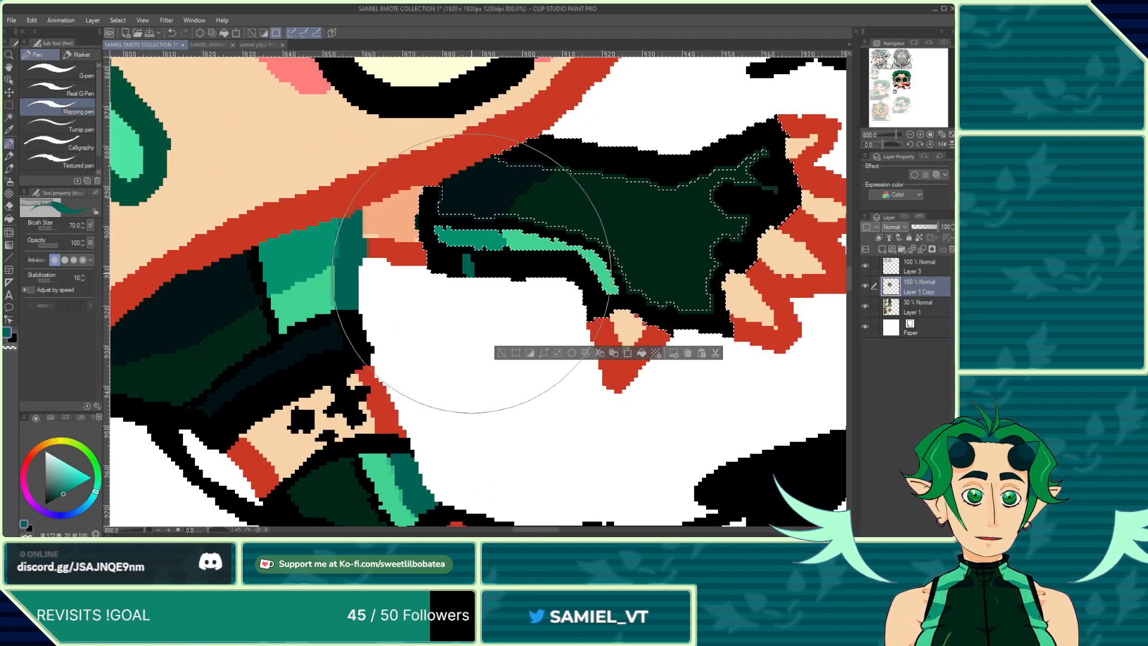
mouse_move(465, 266)
left_mouse_down()
mouse_move(502, 257)
mouse_move(500, 269)
mouse_move(571, 270)
mouse_move(568, 281)
left_mouse_up()
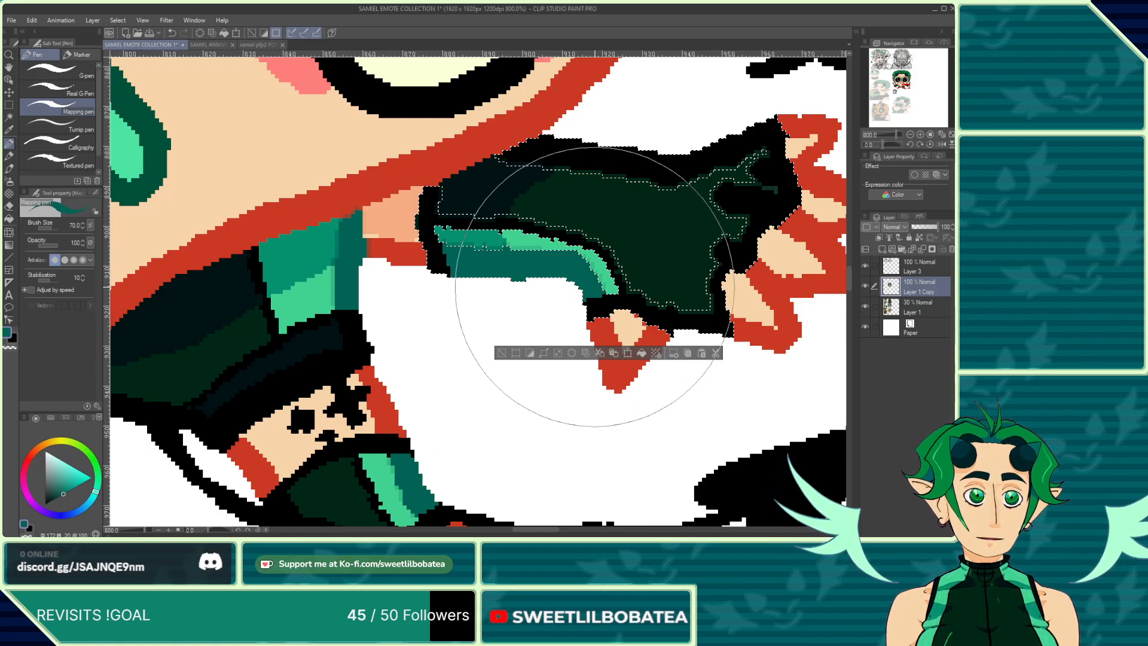
Step: Clear the current selection with the rectangle selection tool
scroll(568, 311, "down", 6)
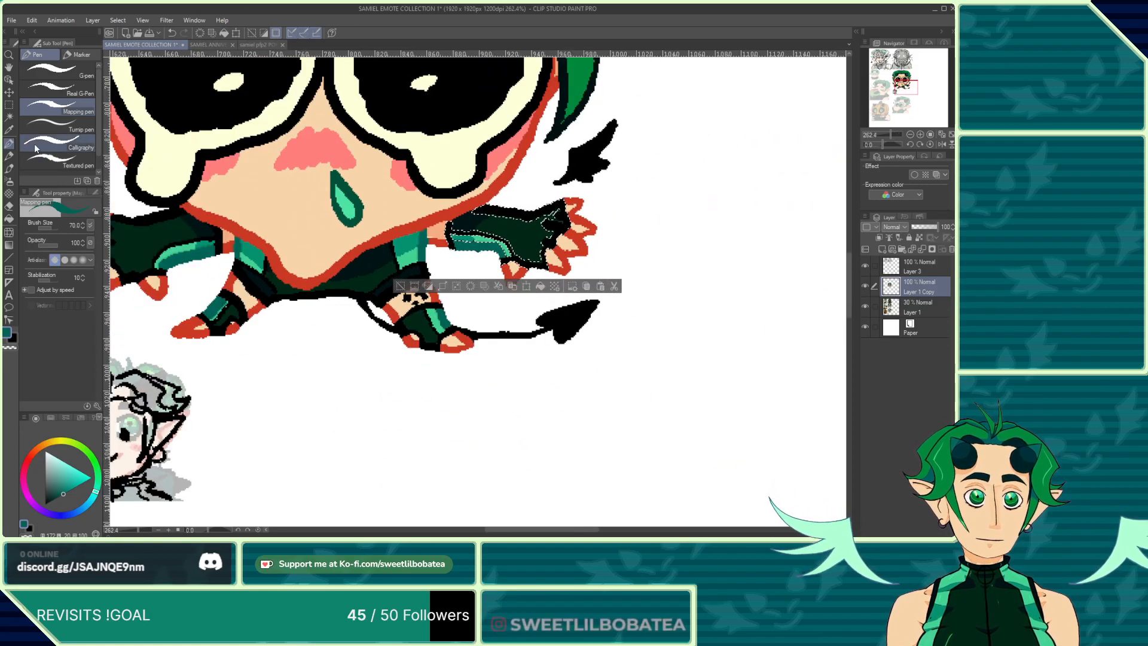
left_click(9, 120)
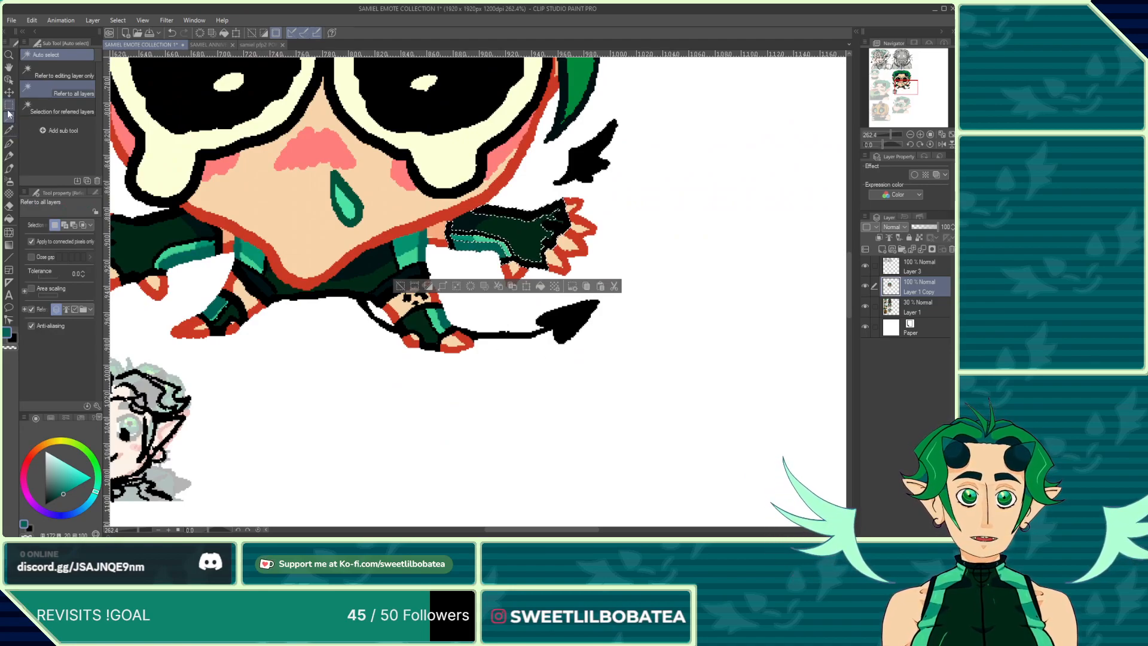
left_click(9, 106)
left_click(184, 294)
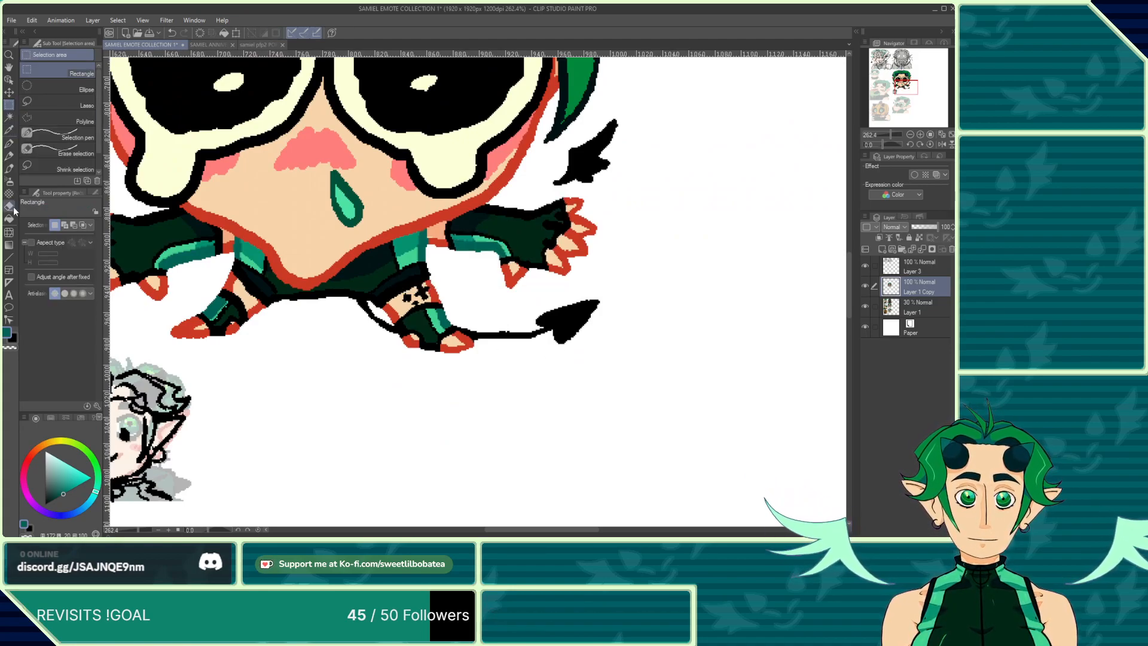
Step: Erase the solid black fill of the tail's tip down to the reference sketch
left_click(9, 206)
scroll(593, 338, "up", 2)
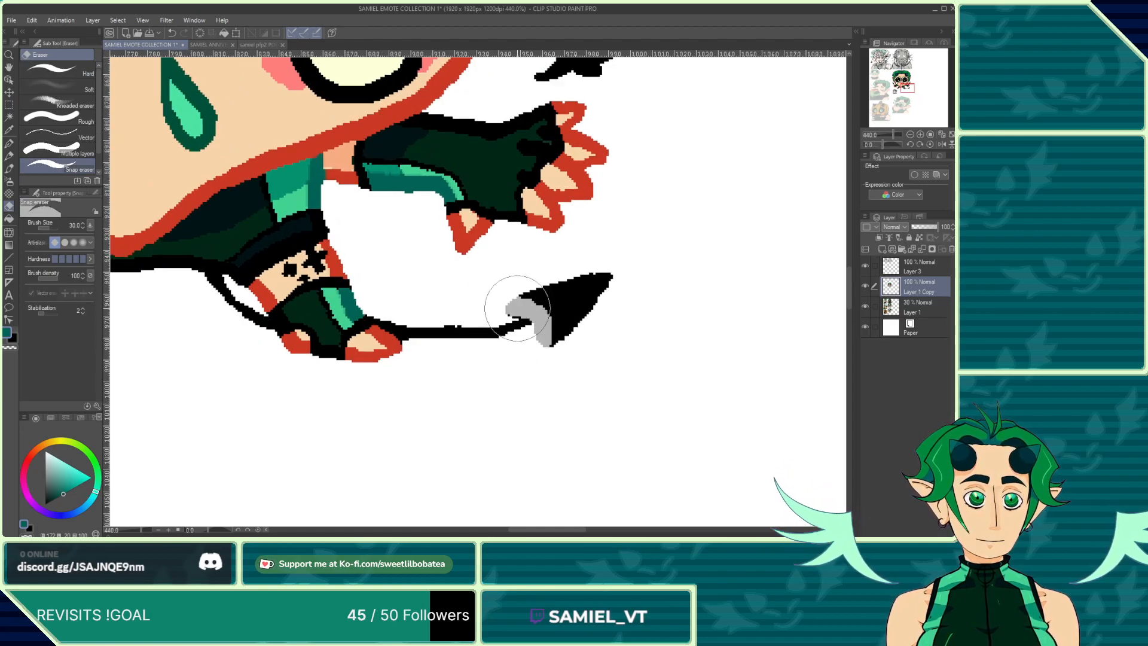
mouse_move(544, 299)
left_mouse_down()
mouse_move(567, 295)
mouse_move(555, 289)
mouse_move(602, 298)
mouse_move(562, 314)
left_mouse_up()
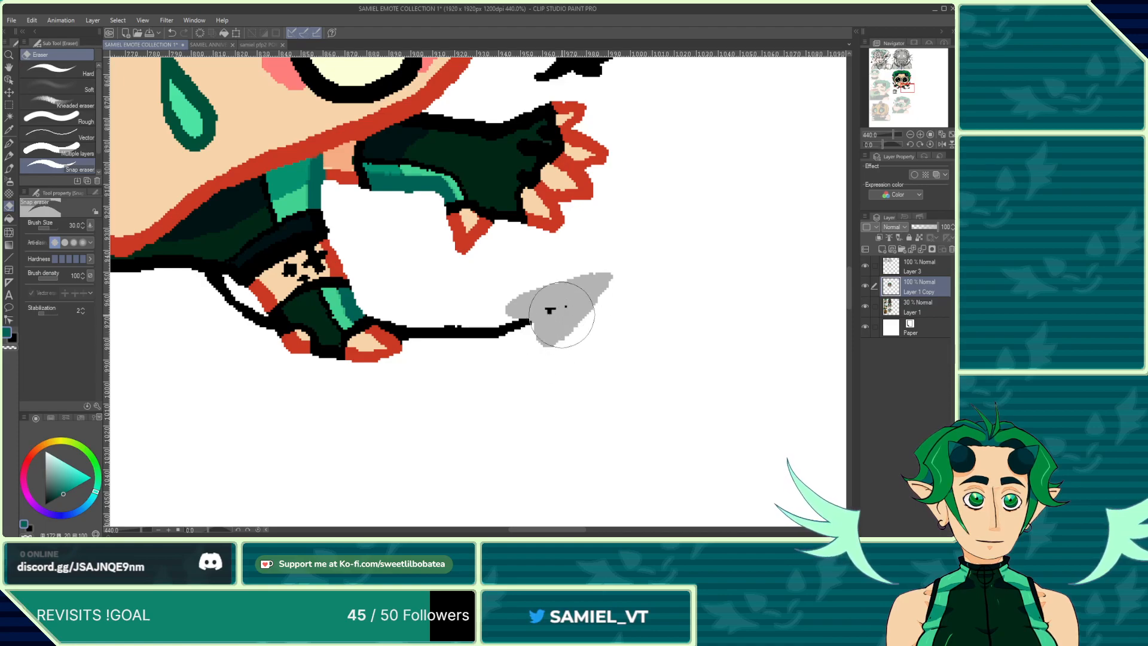
Step: Outline the tail's plug-shaped tip in black with the pen, undoing the stray strokes
left_click(9, 144)
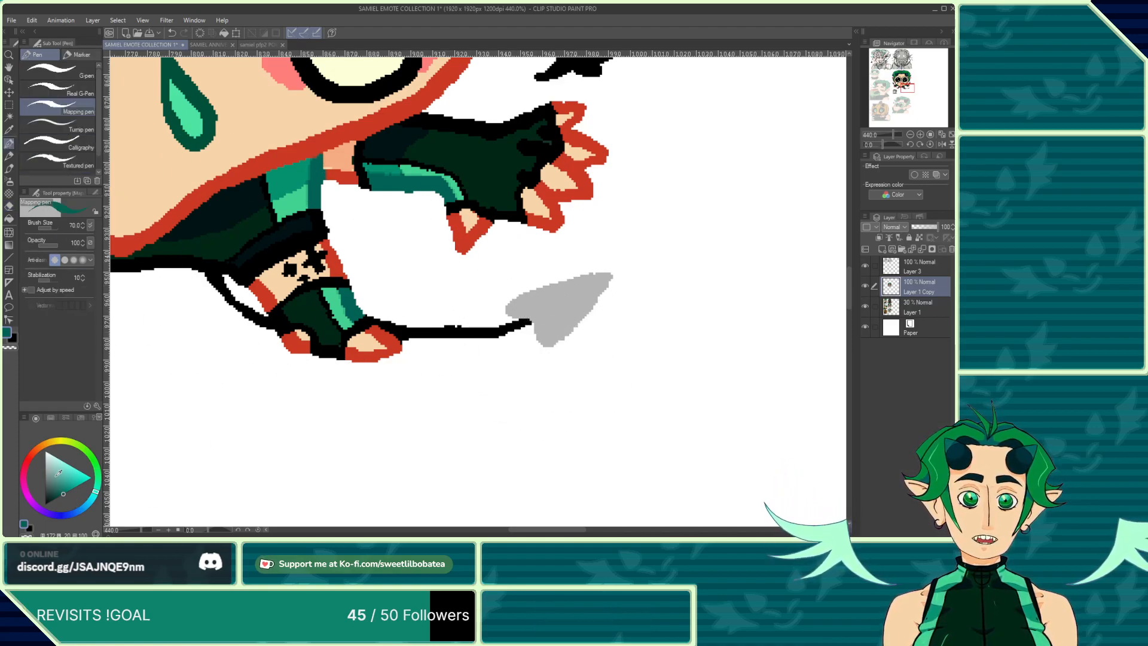
scroll(504, 317, "up", 2)
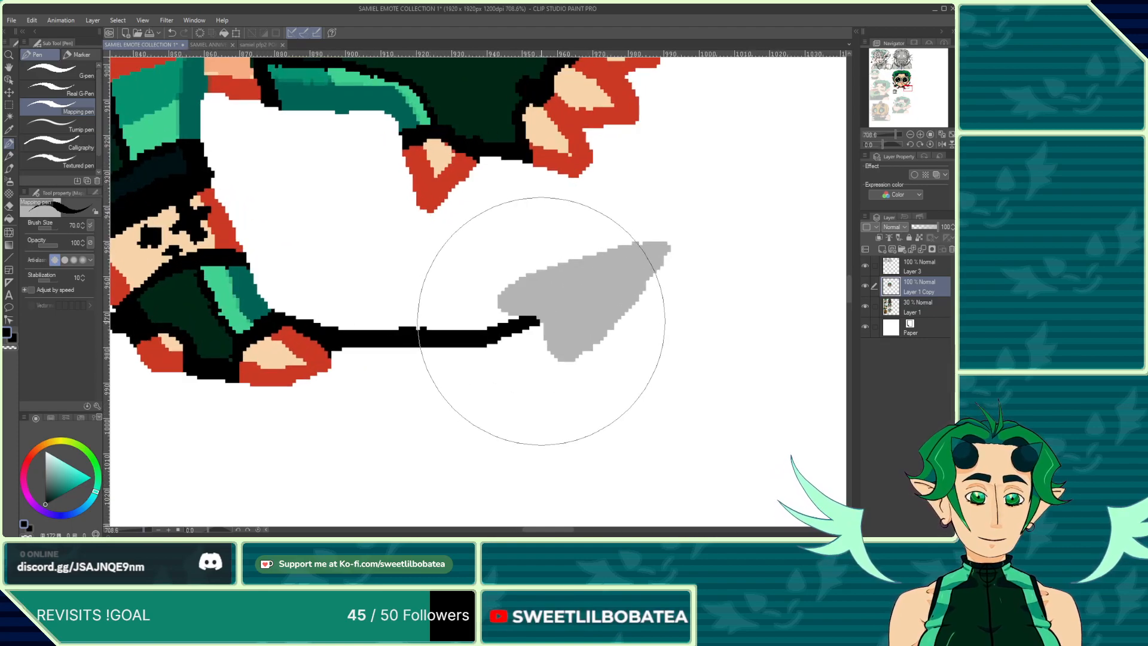
scroll(526, 299, "up", 2)
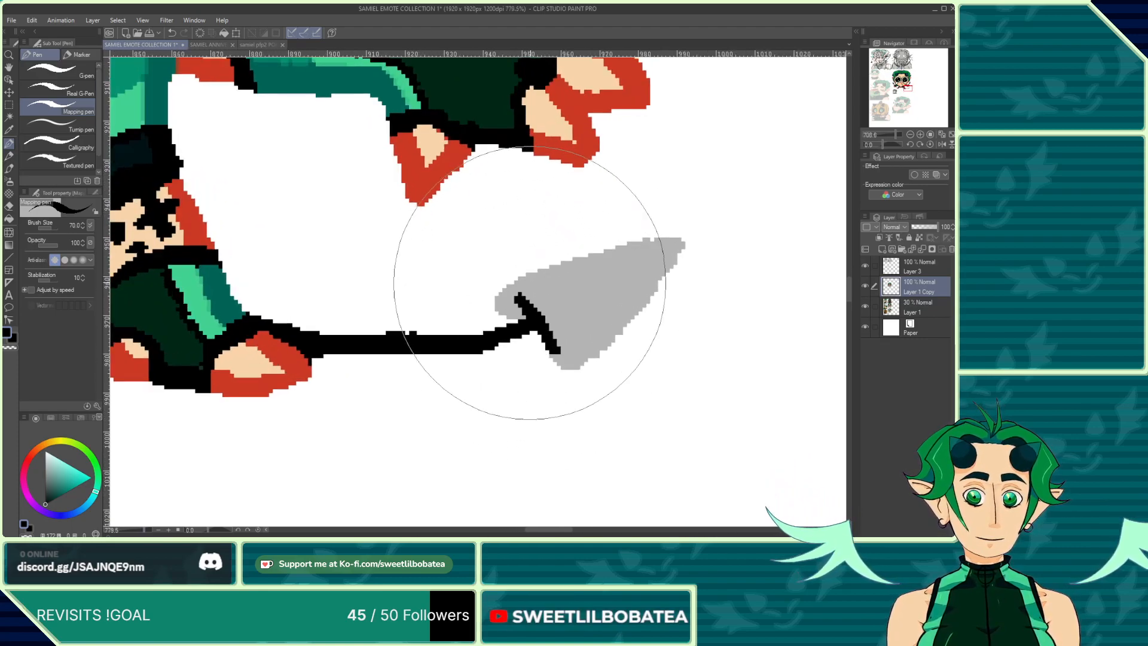
mouse_move(525, 297)
left_mouse_down()
mouse_move(623, 264)
mouse_move(652, 310)
mouse_move(656, 325)
mouse_move(560, 355)
left_mouse_up()
mouse_move(647, 281)
left_mouse_down()
mouse_move(660, 275)
mouse_move(675, 290)
mouse_move(668, 303)
left_mouse_up()
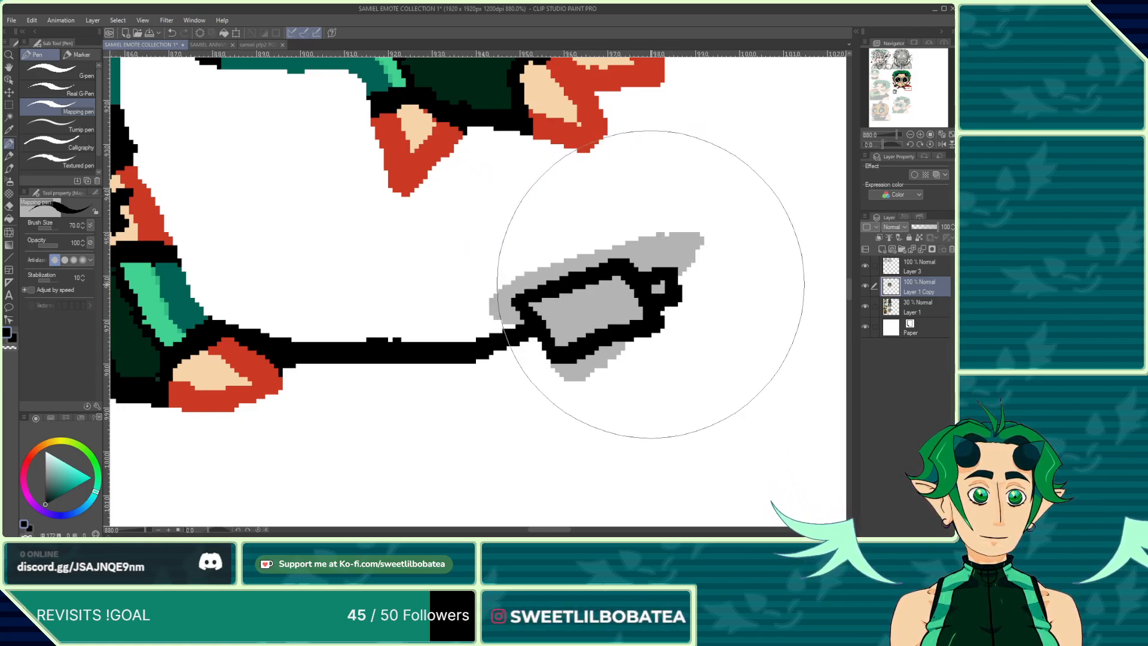
left_click(175, 32)
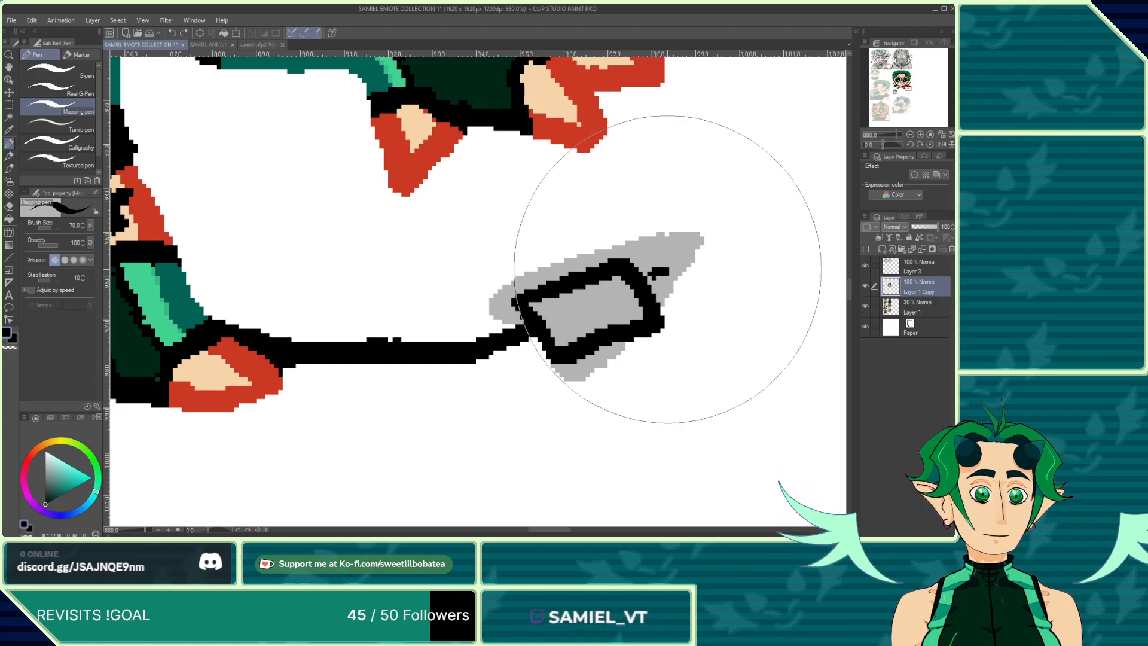
left_click_drag(667, 269, 682, 293)
left_click(174, 33)
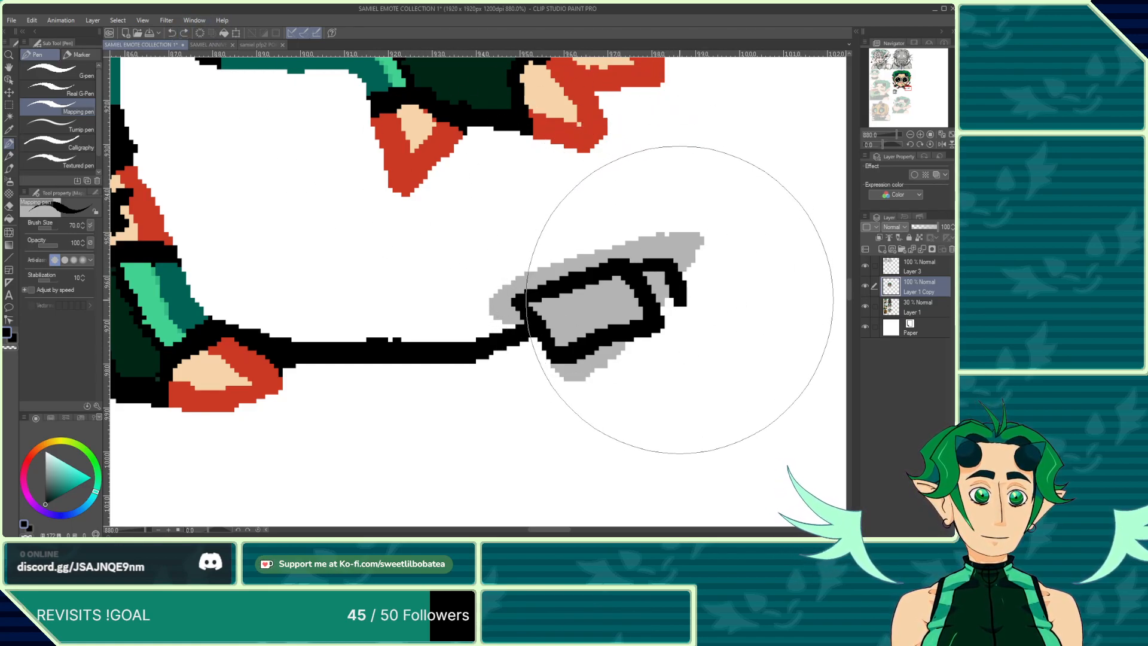
Step: Erase the solid black fill of the small wing beside the right glove down to the reference sketch
scroll(648, 293, "down", 5)
scroll(505, 377, "down", 3)
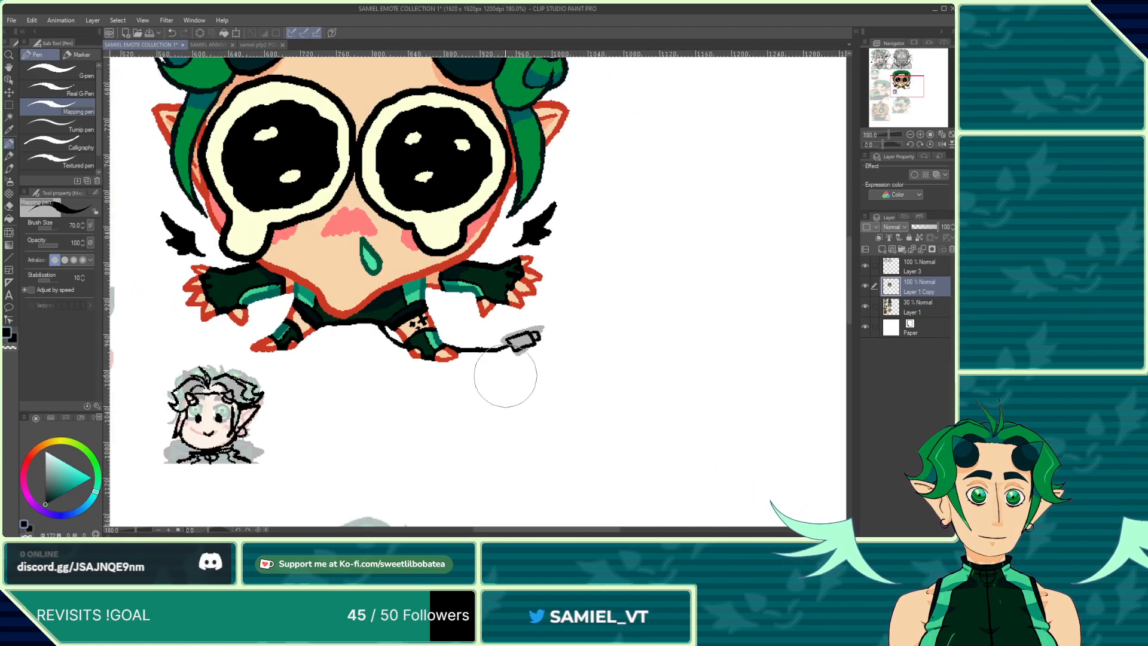
scroll(505, 377, "up", 5)
left_click(9, 205)
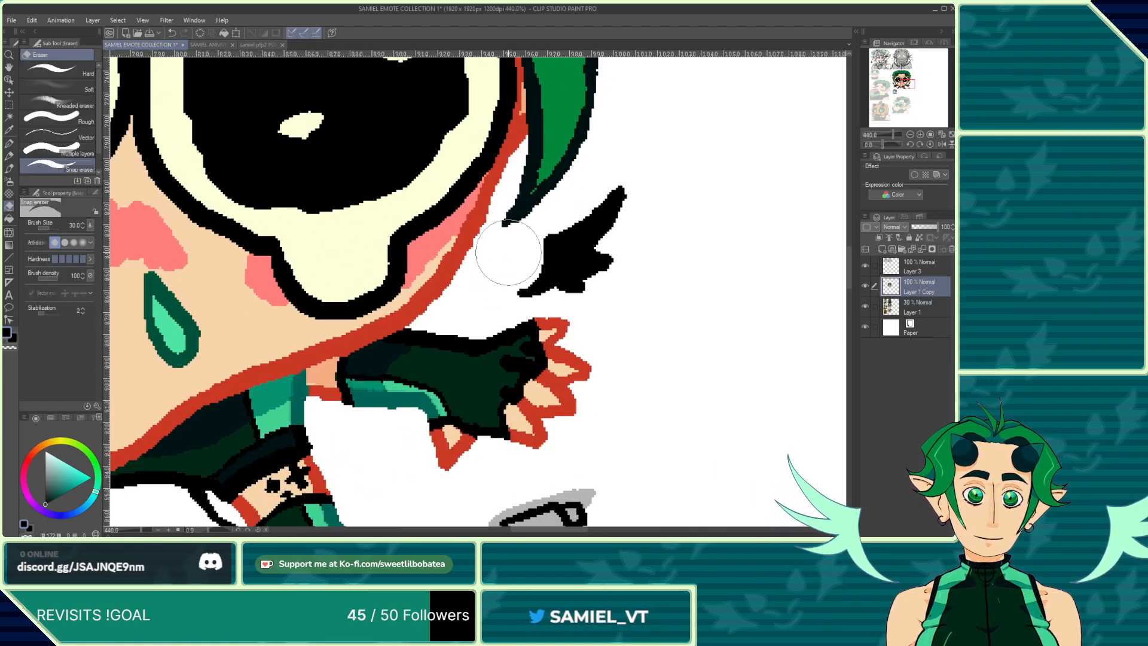
scroll(538, 269, "up", 3)
mouse_move(546, 289)
left_mouse_down()
mouse_move(556, 239)
mouse_move(580, 207)
mouse_move(557, 228)
mouse_move(648, 177)
mouse_move(663, 151)
mouse_move(632, 197)
mouse_move(596, 220)
left_mouse_up()
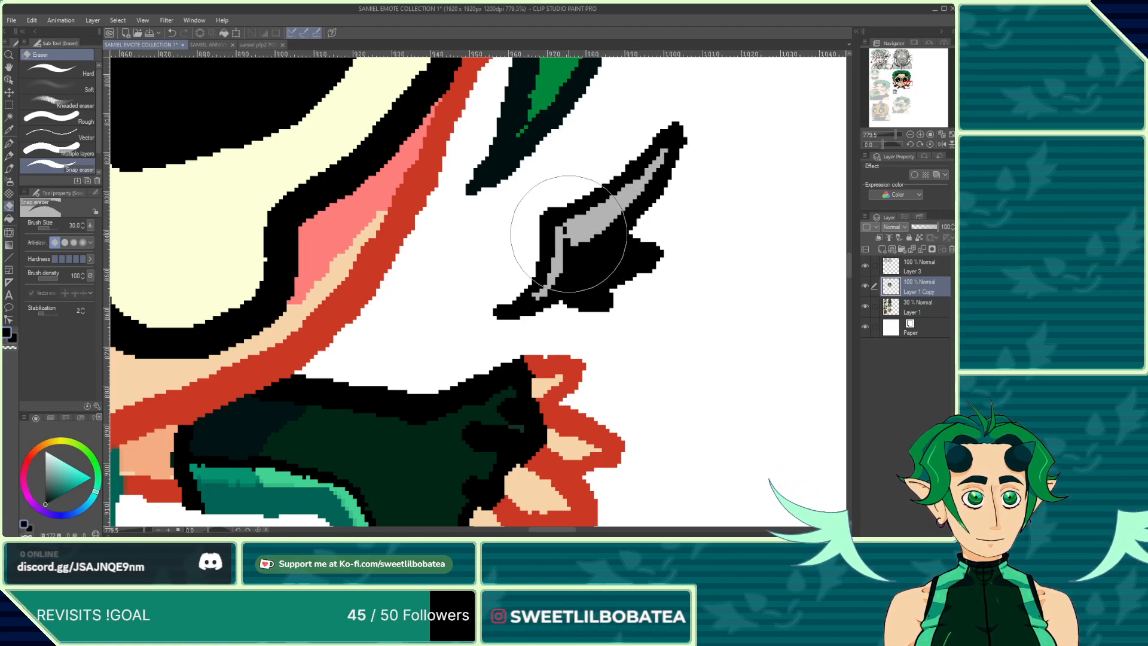
mouse_move(570, 238)
left_mouse_down()
mouse_move(612, 250)
mouse_move(579, 252)
mouse_move(584, 264)
mouse_move(595, 258)
left_mouse_up()
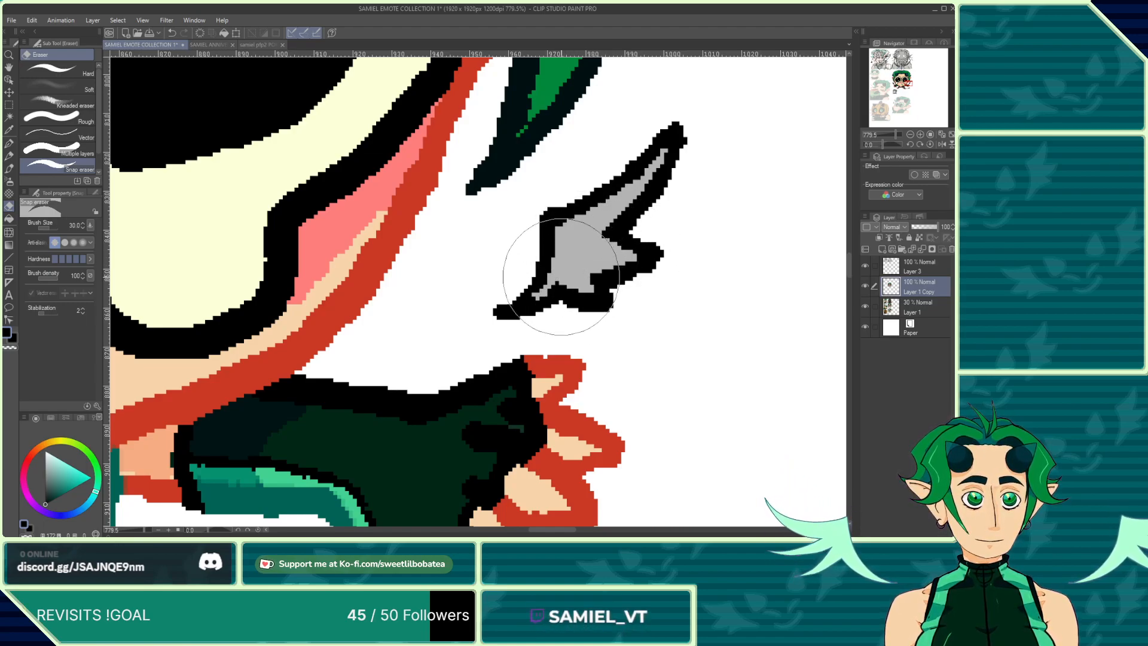
mouse_move(561, 277)
left_mouse_down()
mouse_move(550, 290)
mouse_move(589, 292)
left_mouse_up()
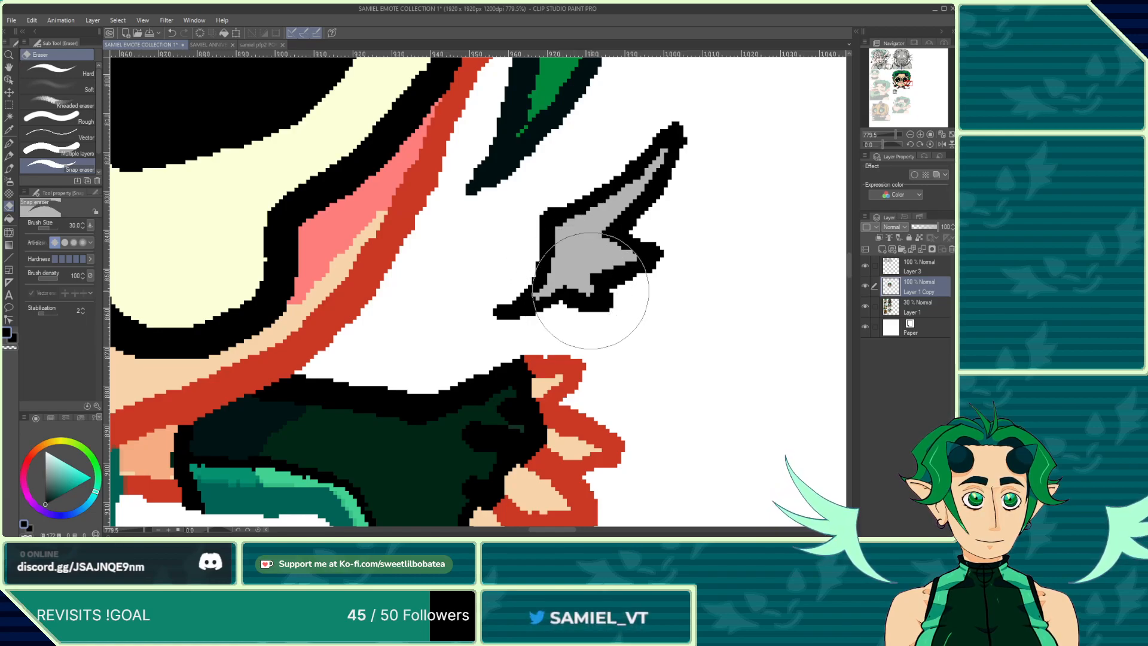
Step: Erase the solid black fill of the small wing beside the left glove down to the reference sketch
scroll(640, 256, "down", 8)
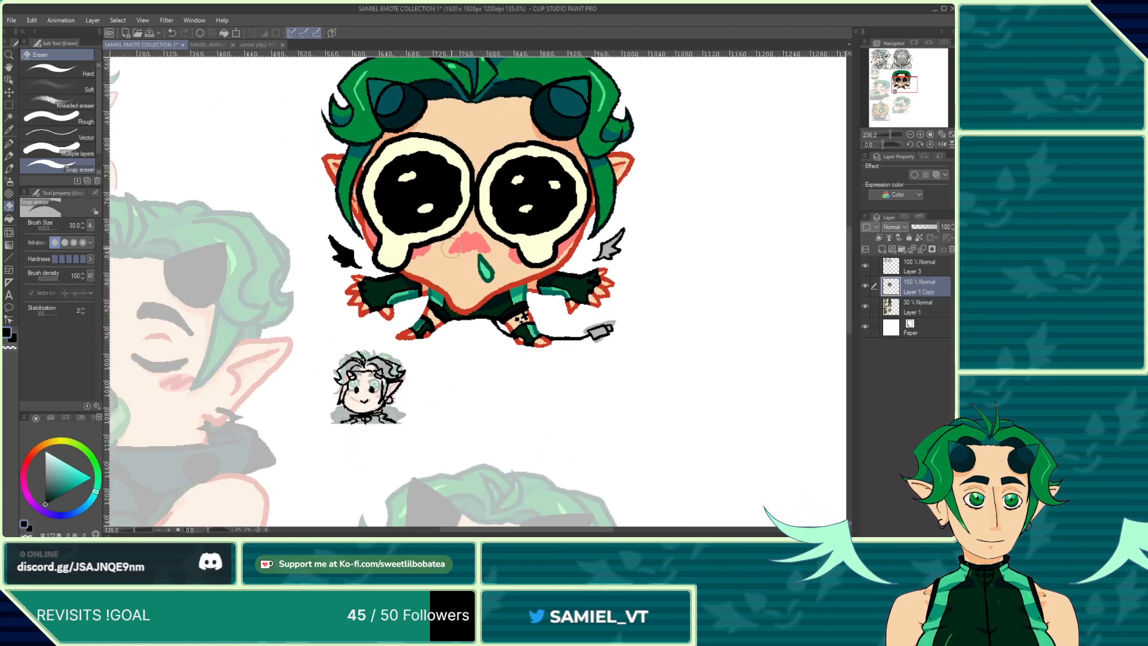
scroll(343, 263, "up", 6)
scroll(342, 269, "up", 2)
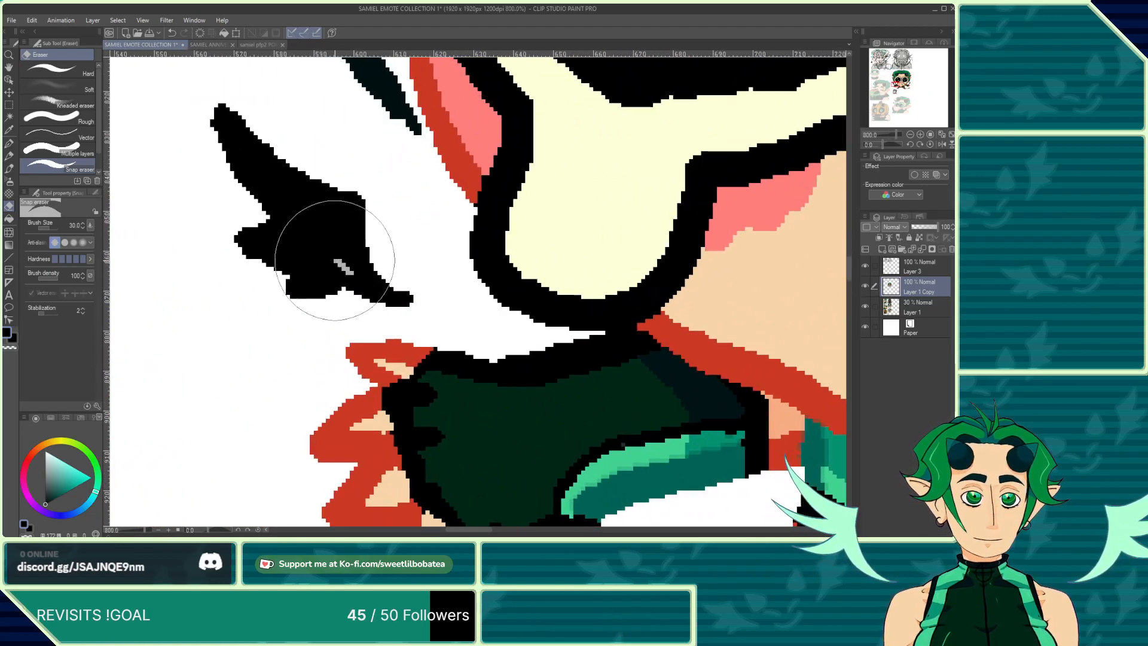
mouse_move(320, 256)
left_mouse_down()
mouse_move(358, 277)
mouse_move(341, 220)
mouse_move(346, 260)
left_mouse_up()
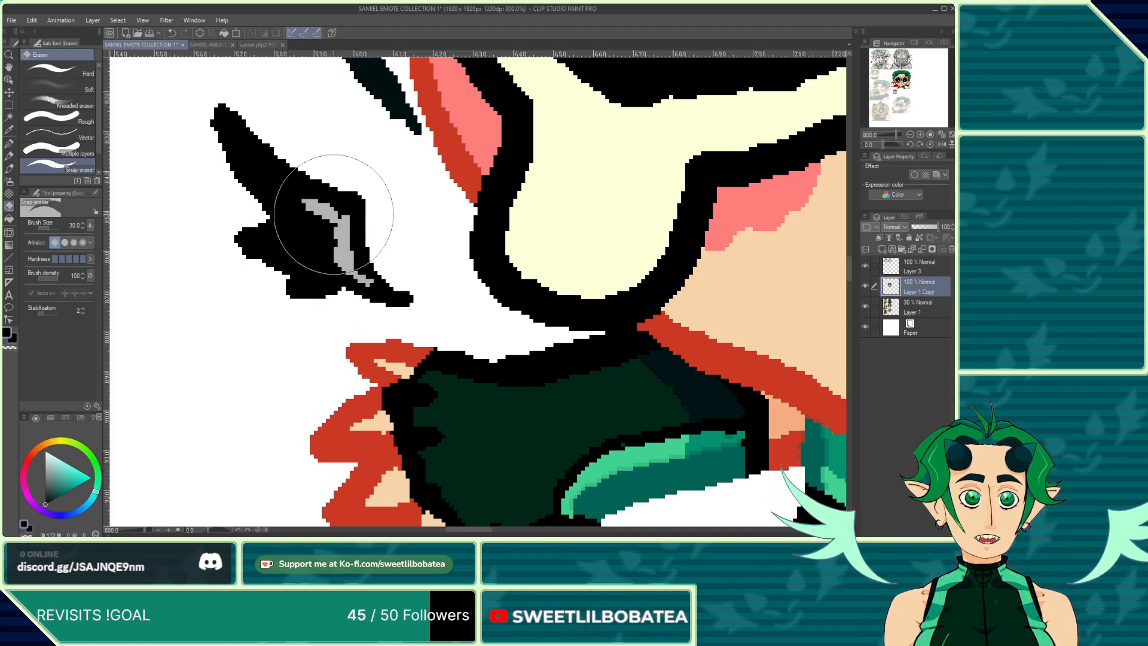
mouse_move(316, 208)
left_mouse_down()
mouse_move(295, 196)
mouse_move(335, 211)
mouse_move(269, 172)
left_mouse_up()
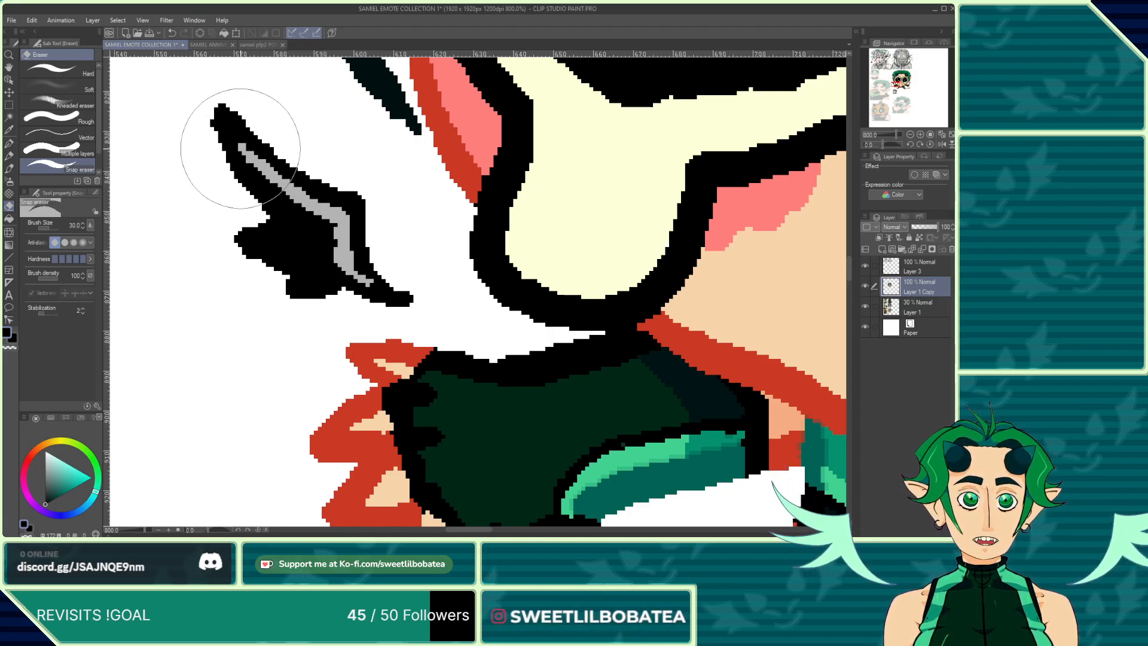
left_click_drag(278, 189, 264, 178)
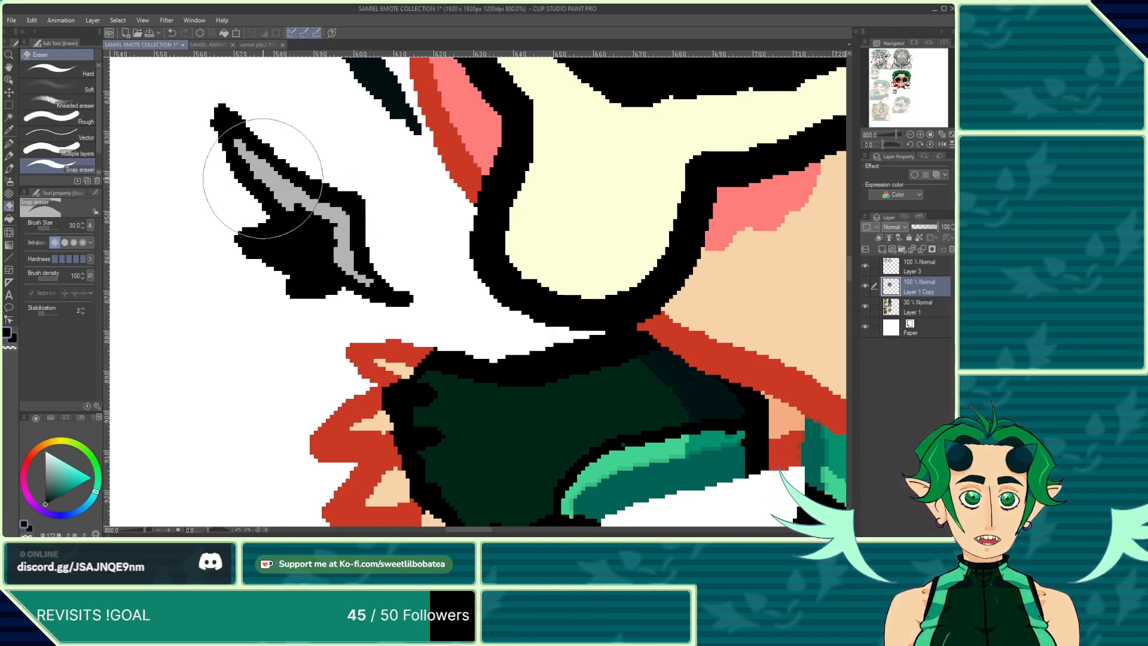
left_click_drag(299, 223, 295, 227)
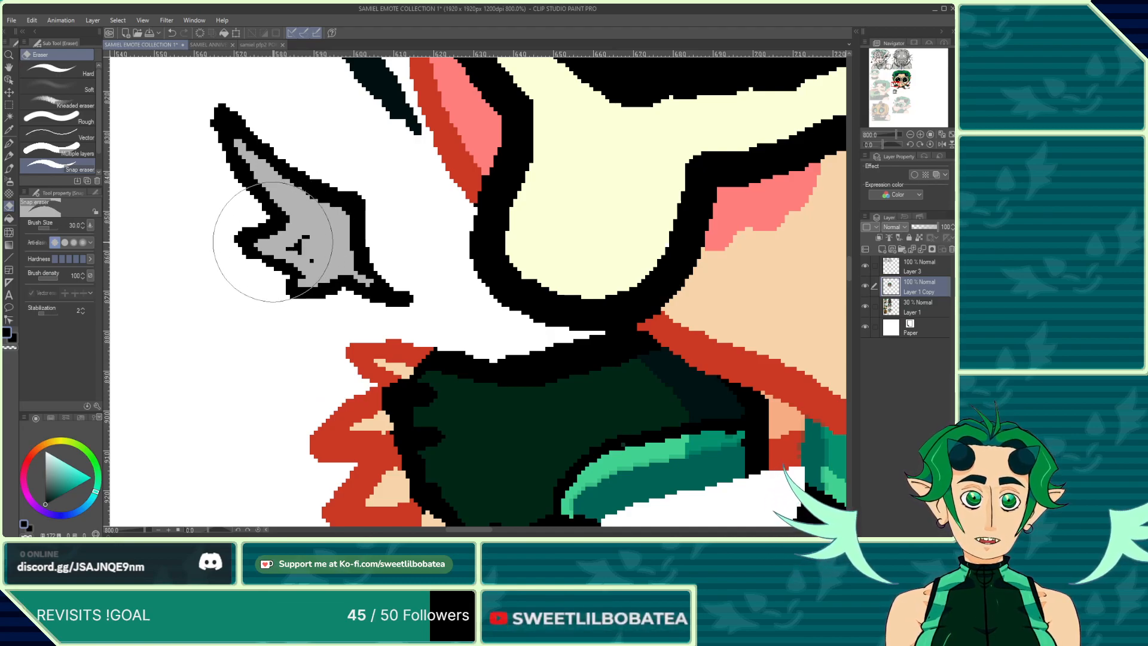
left_click_drag(298, 232, 300, 248)
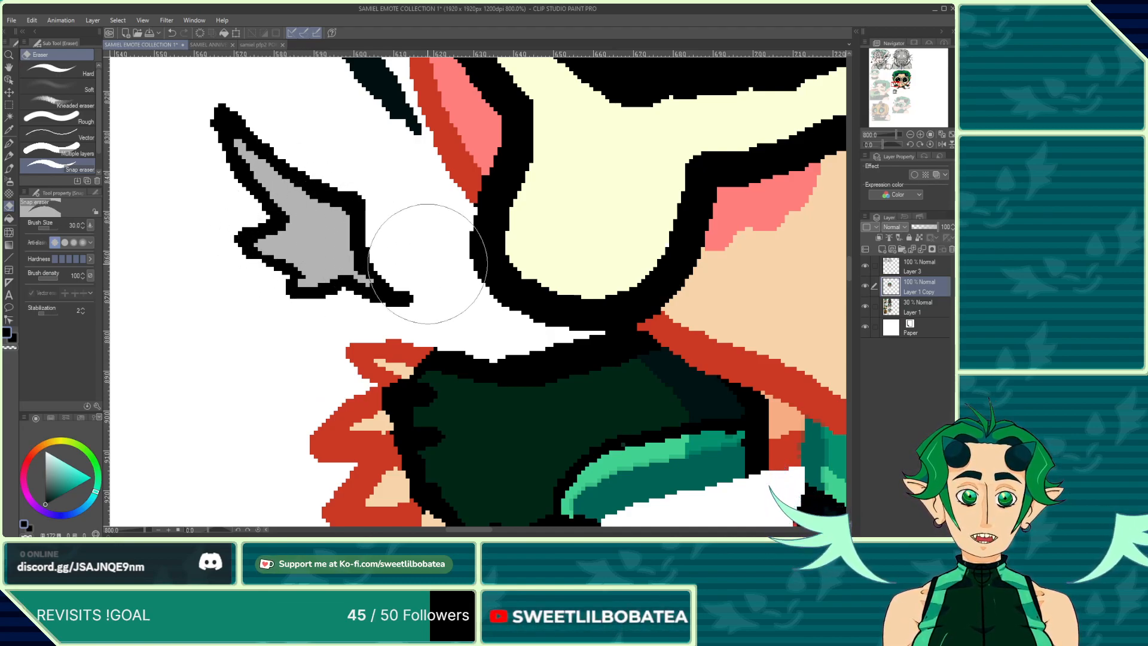
Step: Fill both small wings with mint and a teal outline, comparing them against the reference sheet's wings
scroll(428, 264, "down", 7)
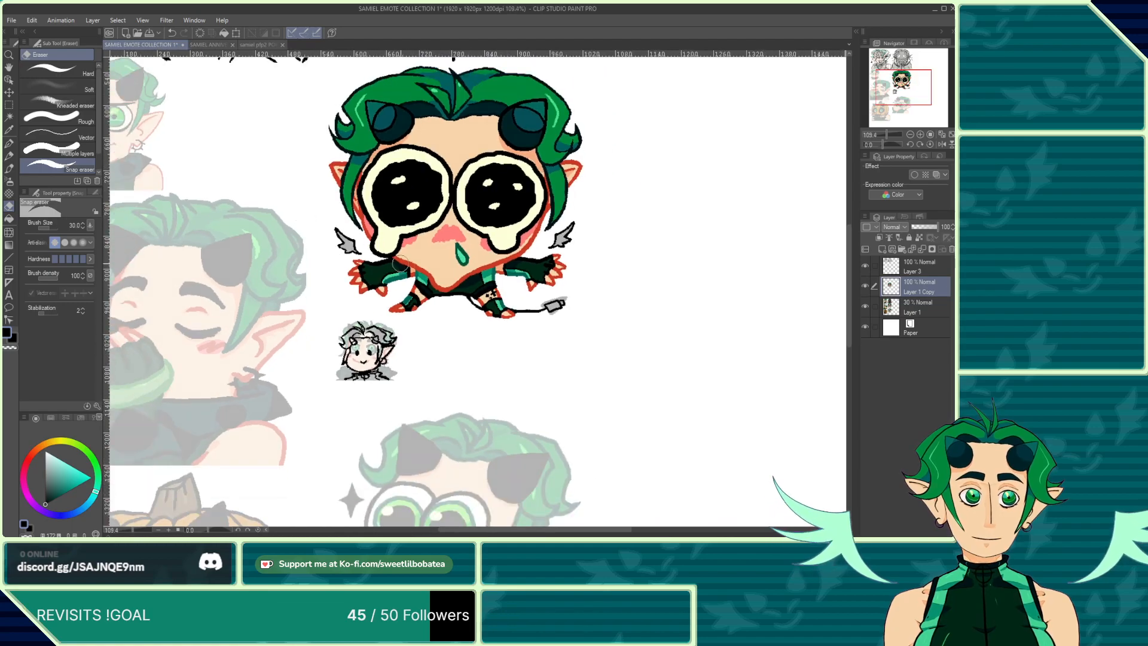
scroll(400, 262, "down", 2)
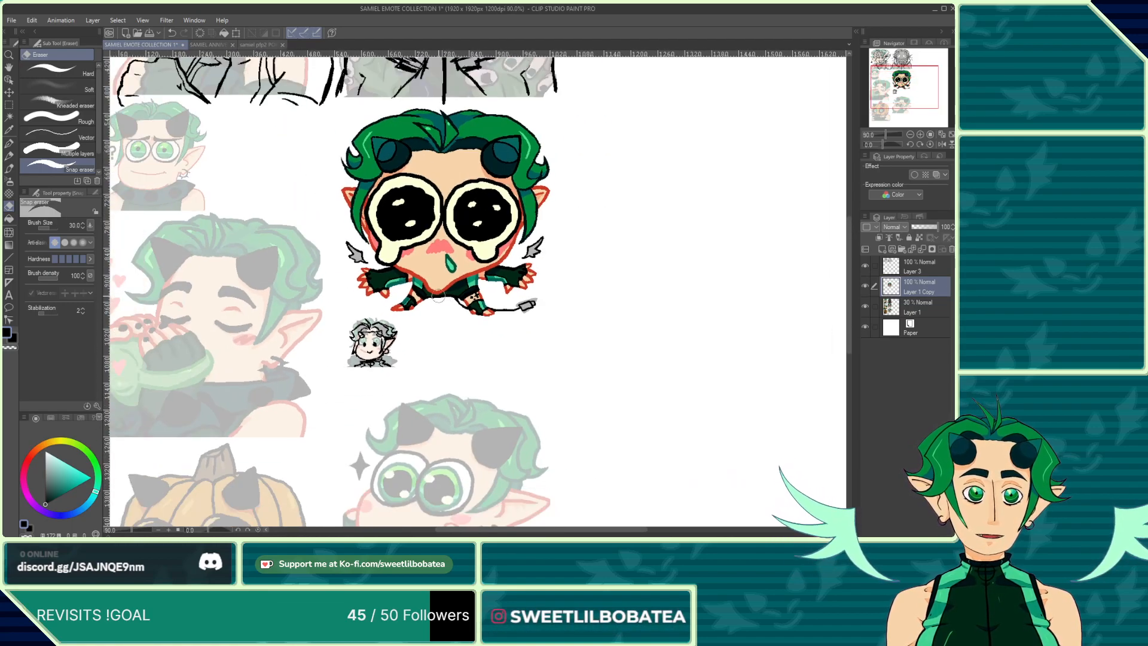
scroll(396, 257, "up", 2)
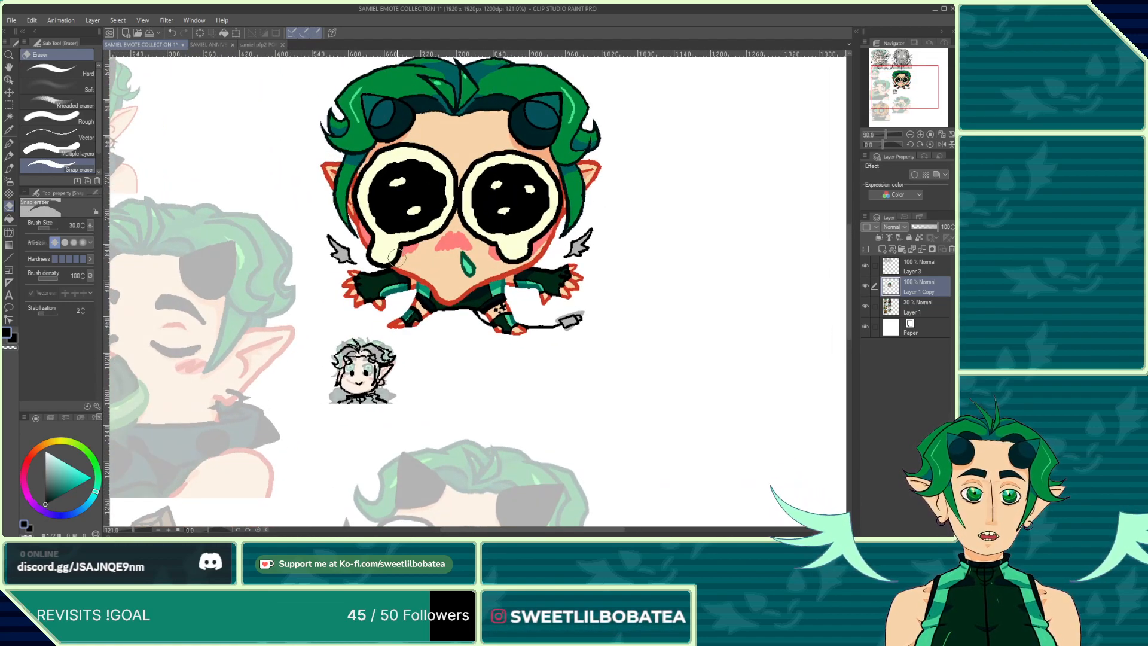
left_click(11, 218)
left_click(208, 45)
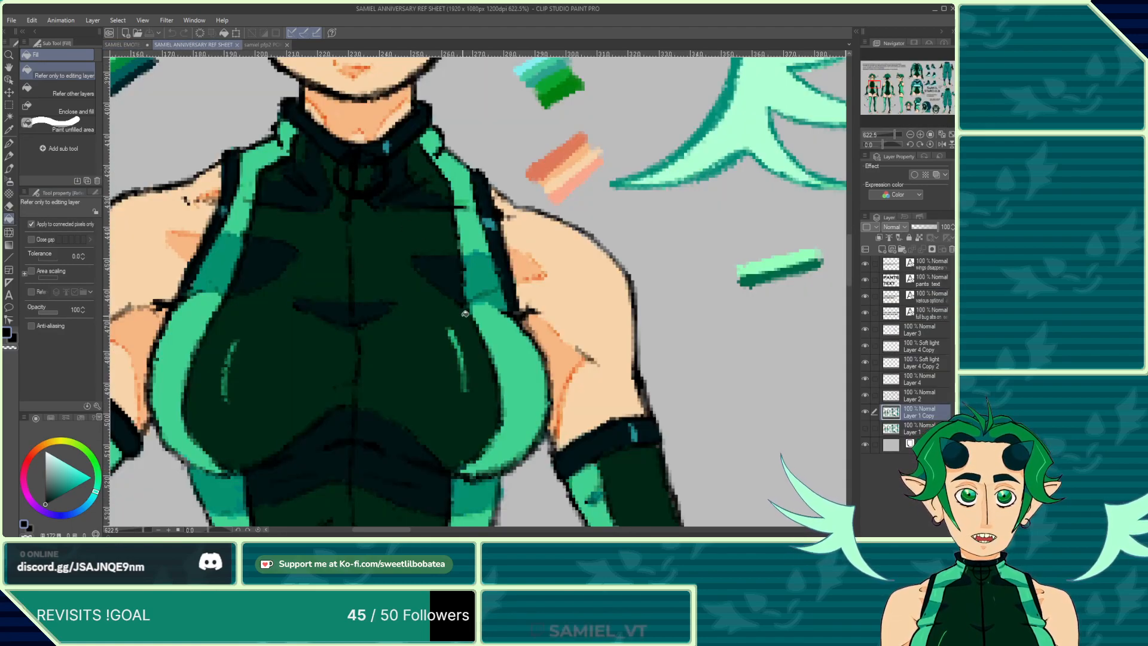
left_click(121, 45)
scroll(290, 245, "up", 4)
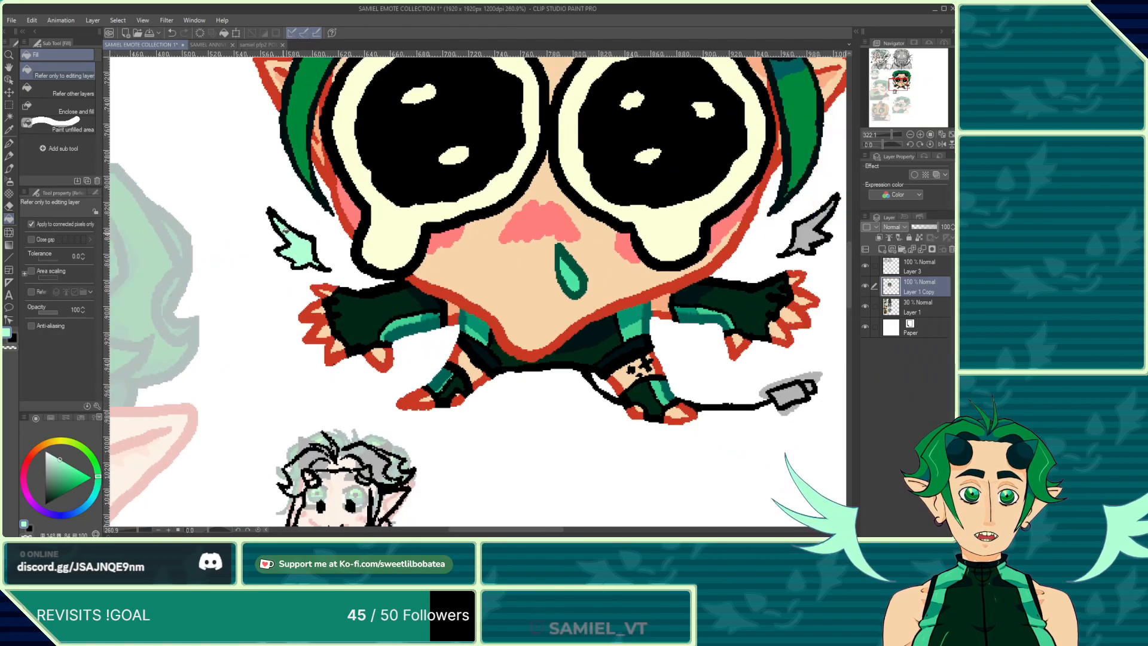
scroll(543, 430, "down", 2)
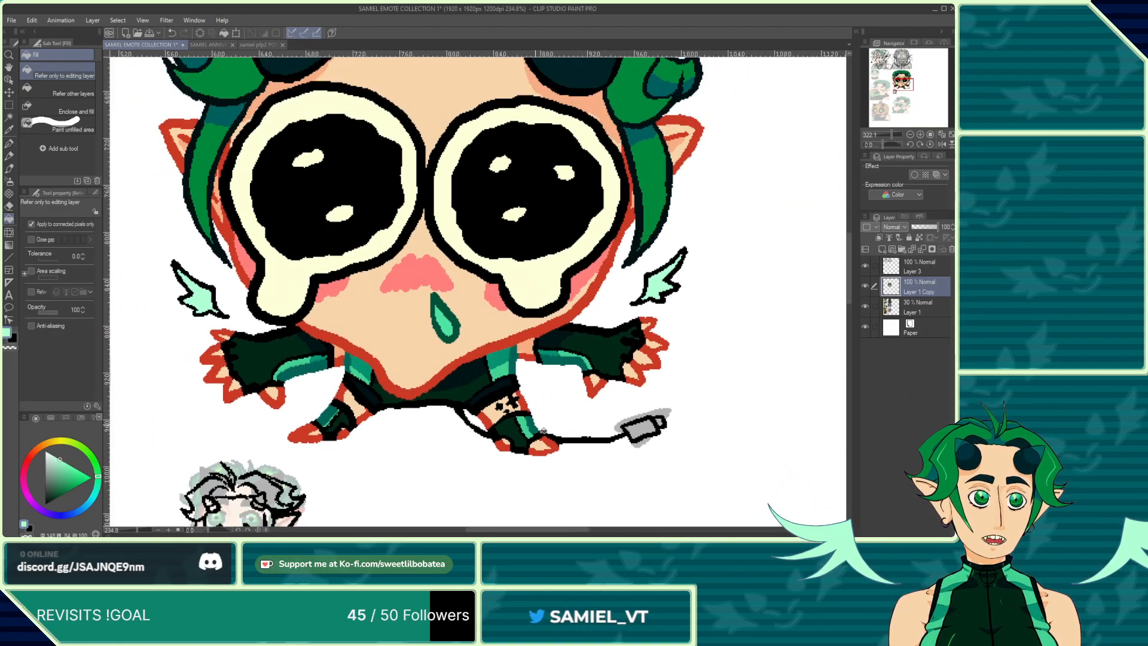
scroll(532, 413, "down", 2)
Step: Sample the mint wing color from the reference sheet and return to the emote canvas
left_click(207, 45)
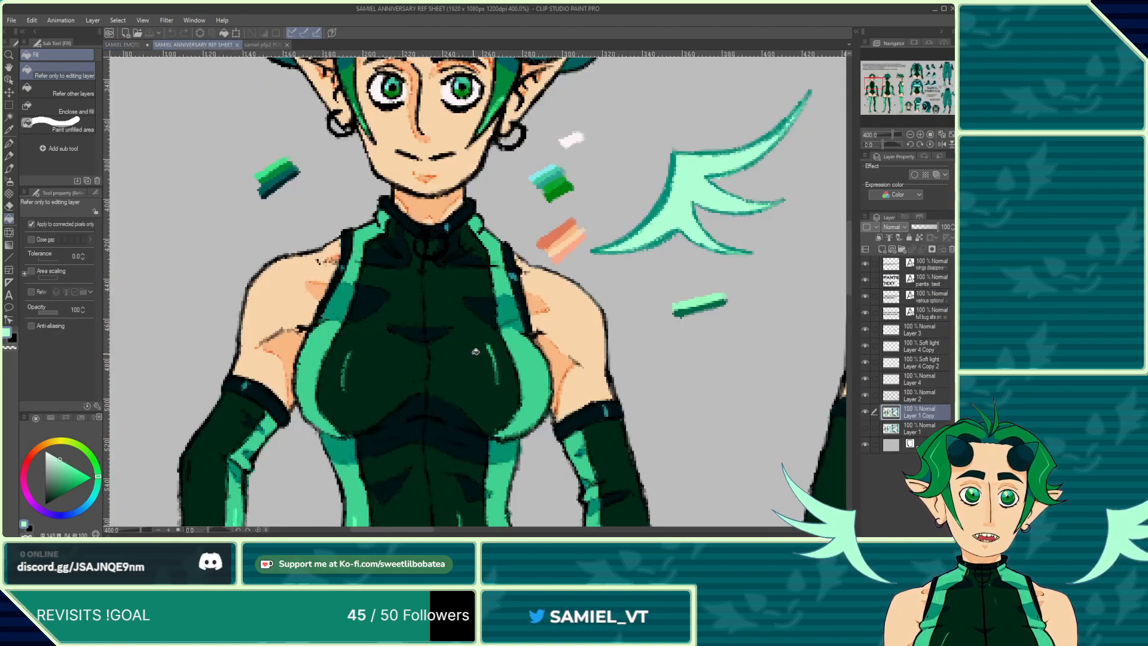
scroll(475, 351, "down", 2)
scroll(566, 269, "up", 5)
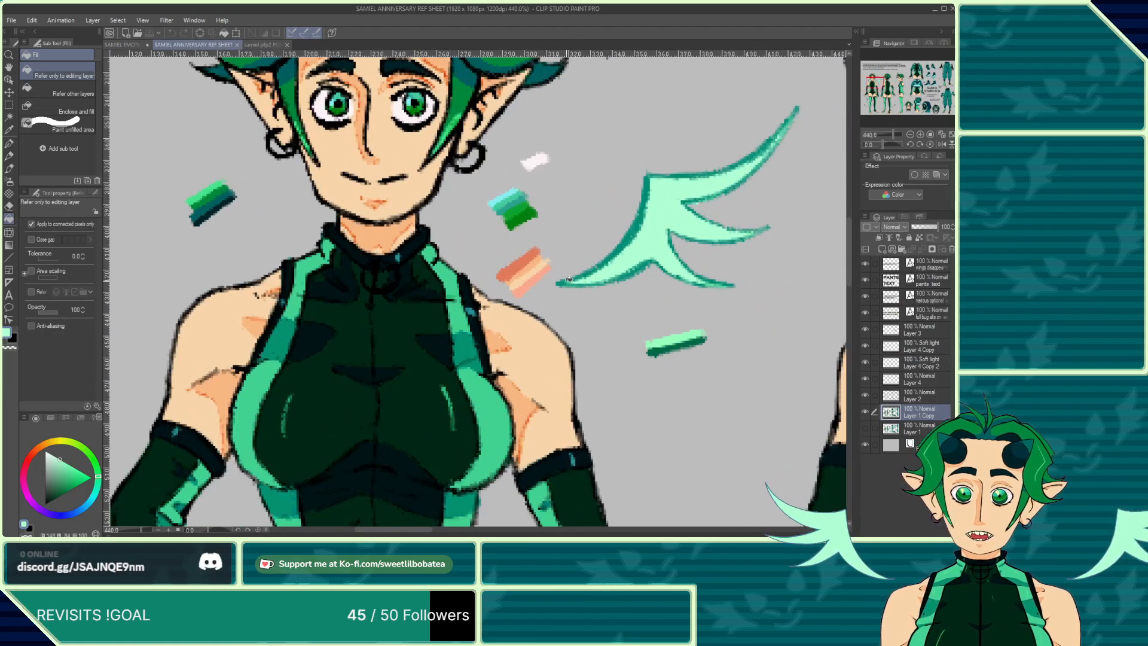
left_click(697, 190, "alt")
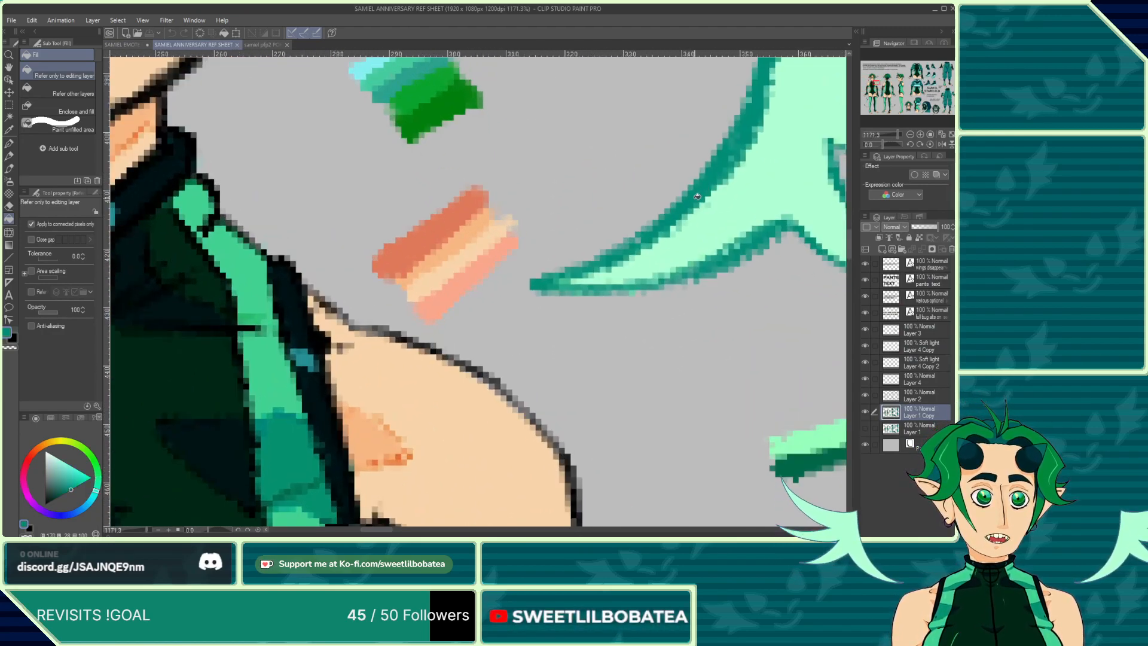
scroll(424, 181, "down", 4)
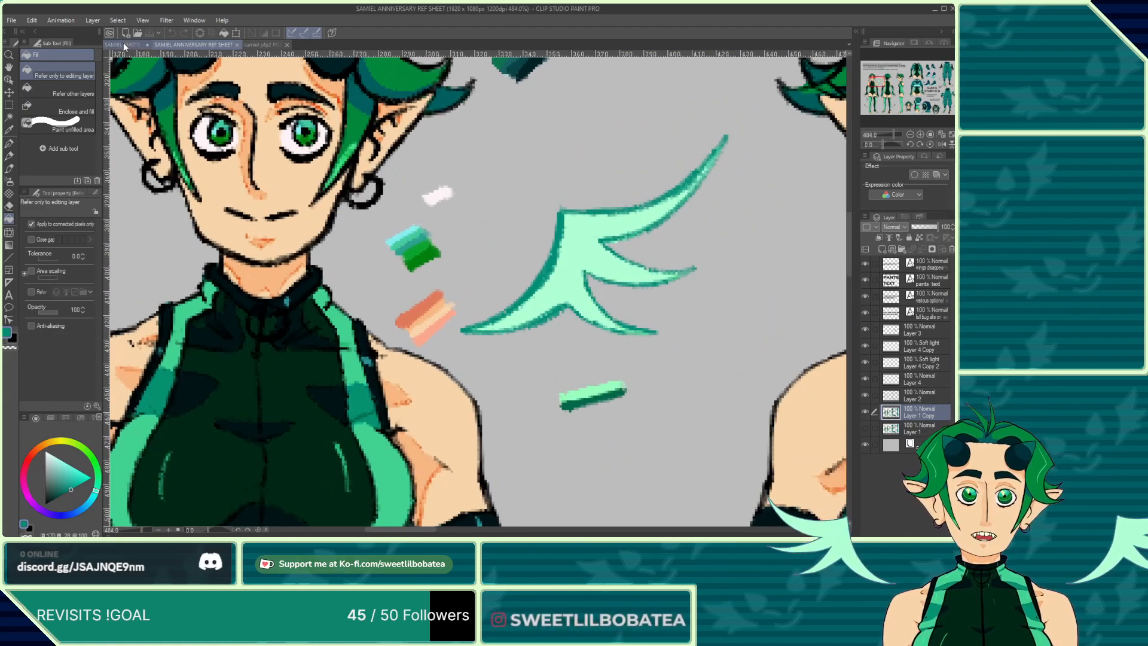
left_click(124, 43)
scroll(369, 275, "down", 3)
scroll(368, 275, "up", 7)
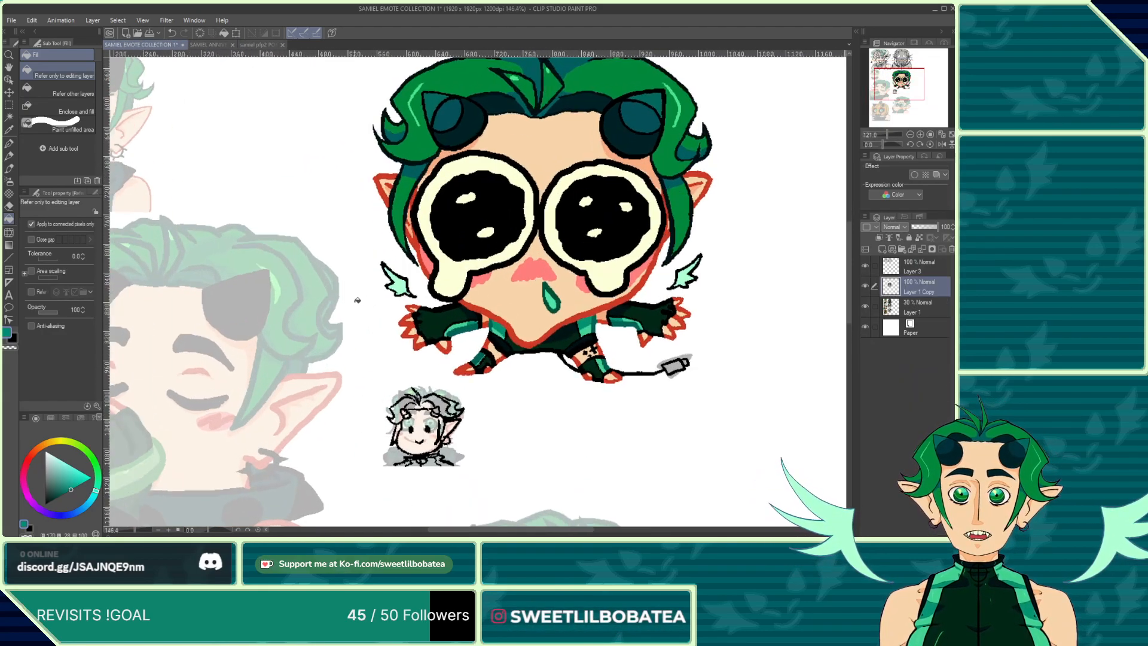
Step: Inspect the recolored wings and tail tip, then open the reference sheet to compare colors
scroll(428, 276, "down", 4)
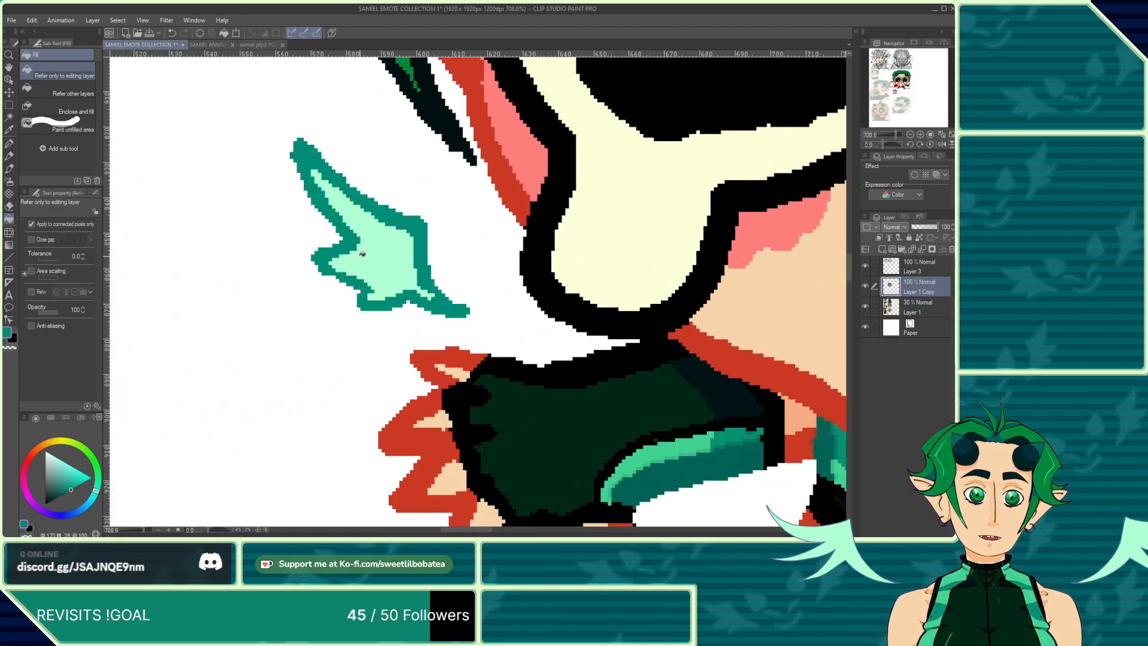
scroll(680, 280, "up", 4)
scroll(680, 280, "down", 5)
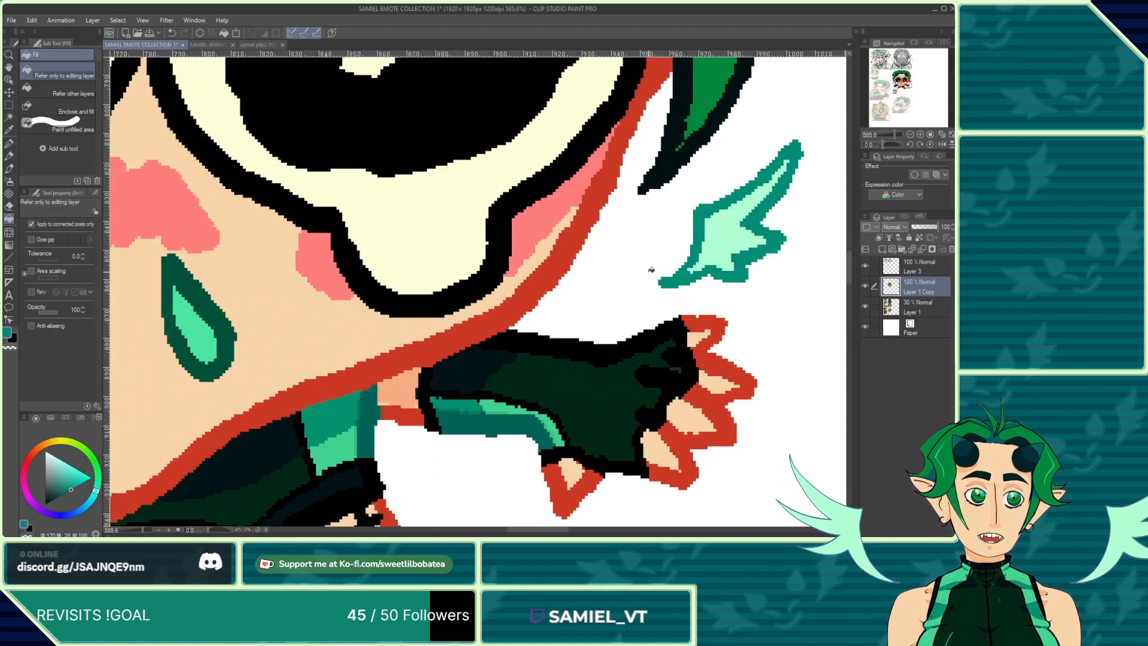
scroll(462, 368, "up", 5)
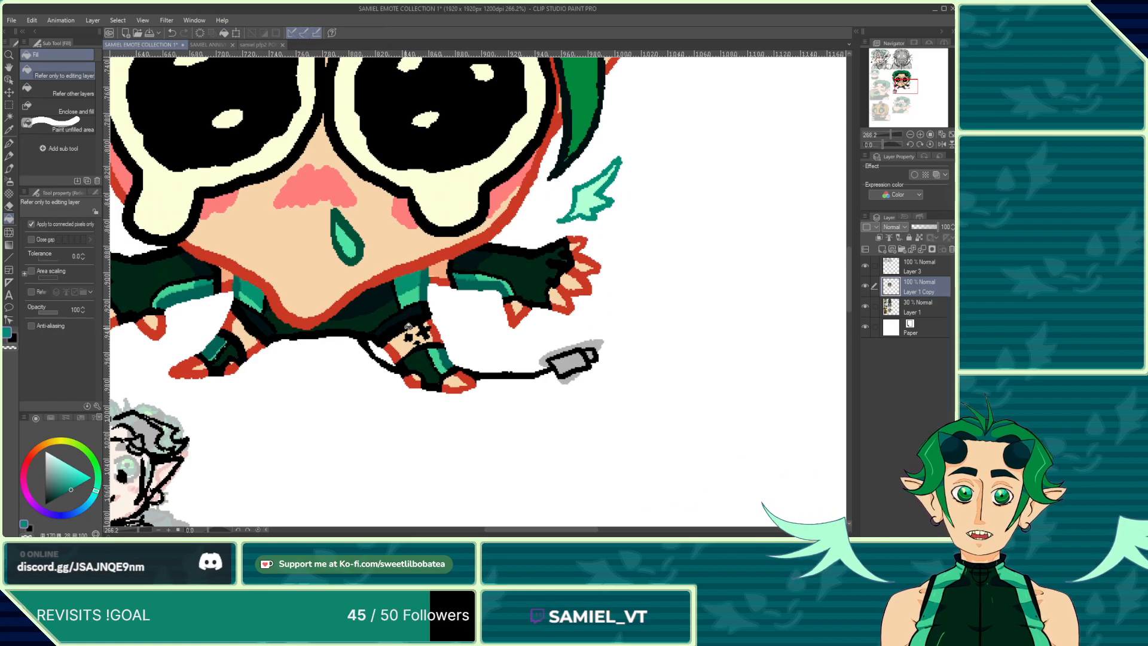
scroll(385, 254, "down", 4)
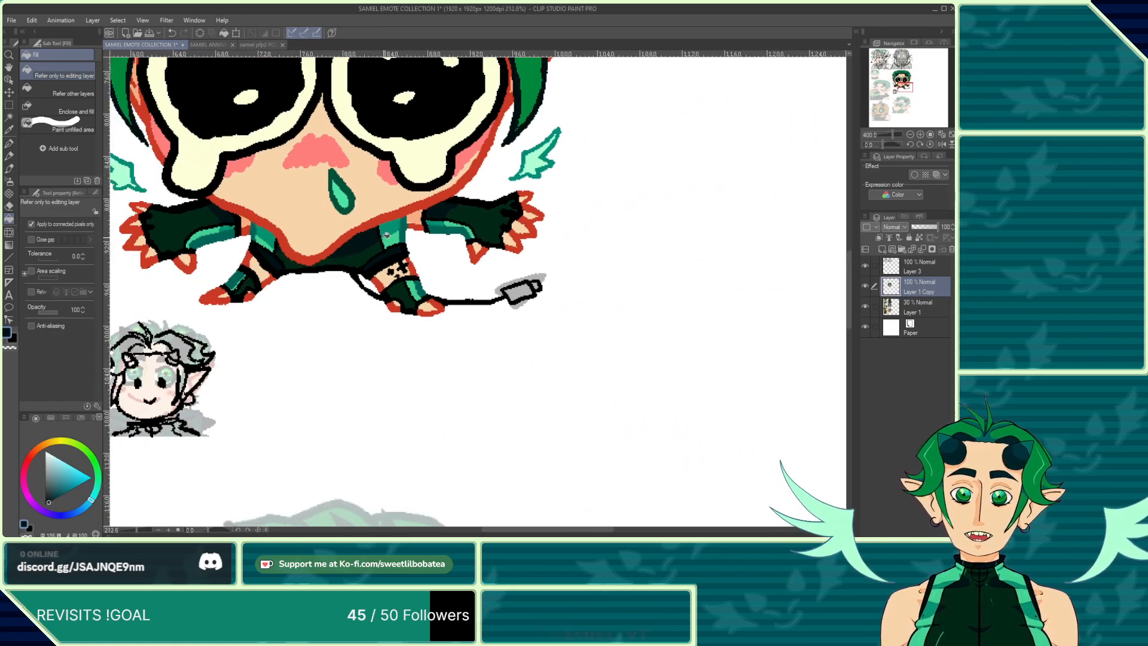
scroll(469, 261, "up", 3)
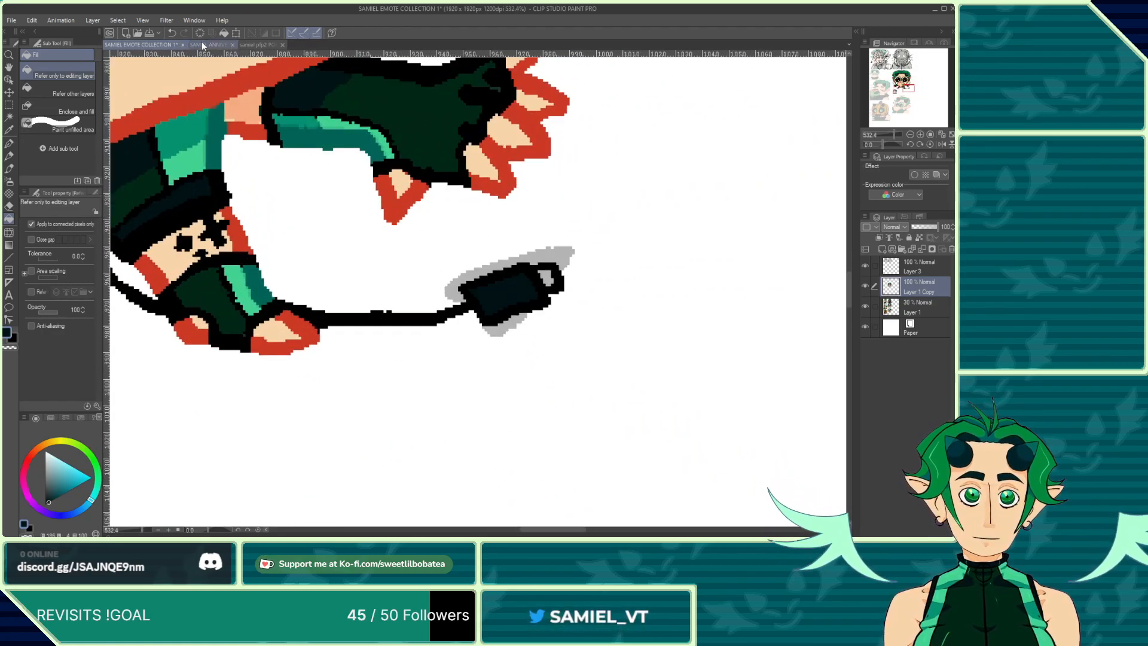
left_click(203, 45)
scroll(369, 256, "up", 6)
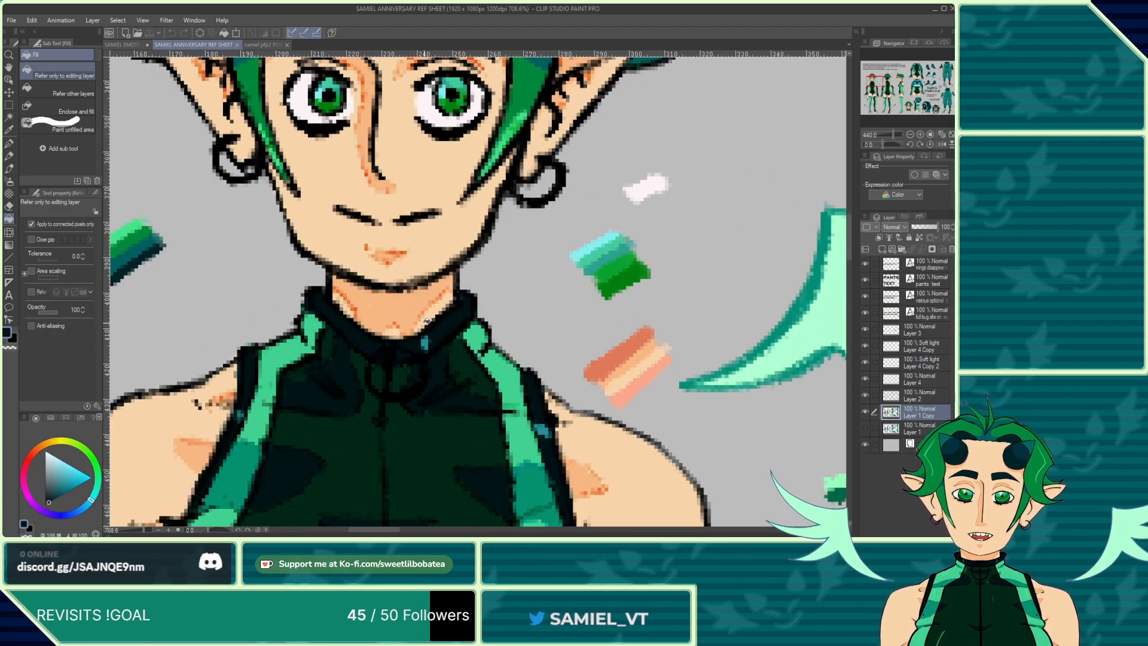
Step: Return to the emote canvas, switch to the Mapping pen, and inspect the emote's legs, shorts and charging cable
scroll(330, 203, "down", 2)
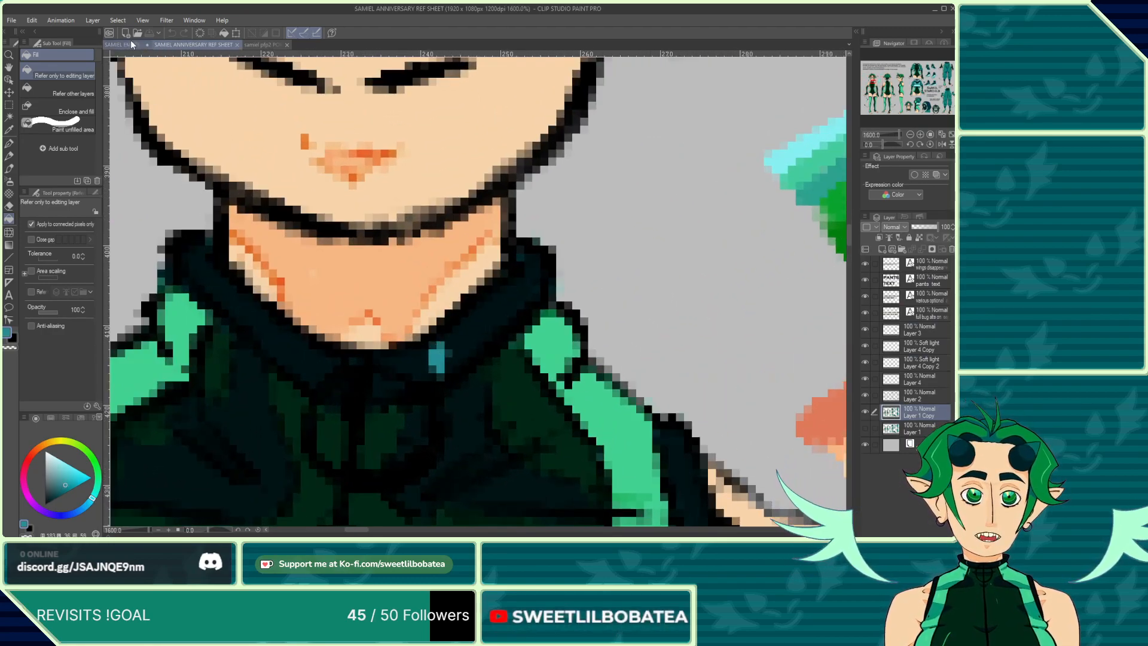
left_click(123, 45)
scroll(536, 251, "down", 3)
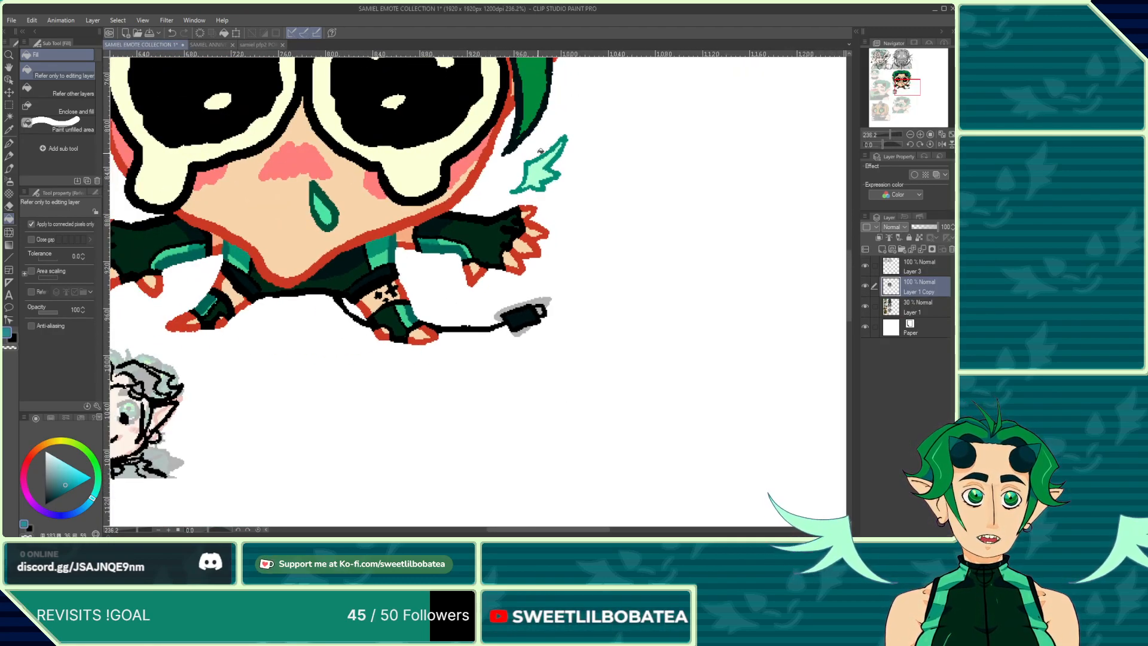
scroll(547, 347, "down", 3)
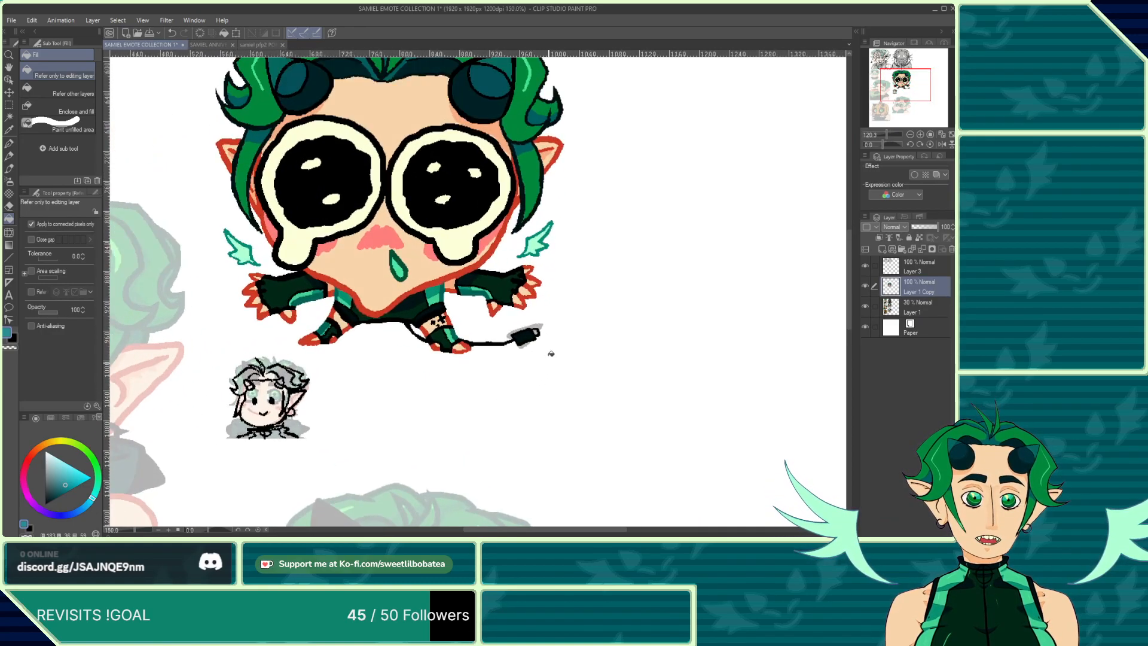
scroll(551, 353, "up", 5)
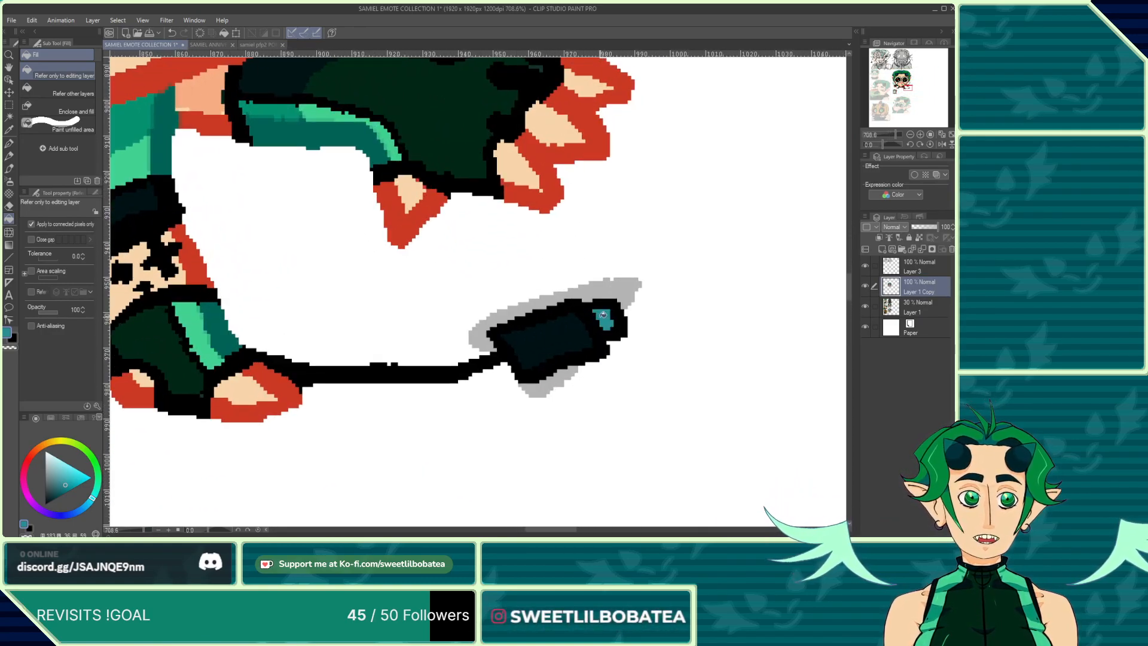
scroll(603, 314, "down", 4)
left_click(11, 145)
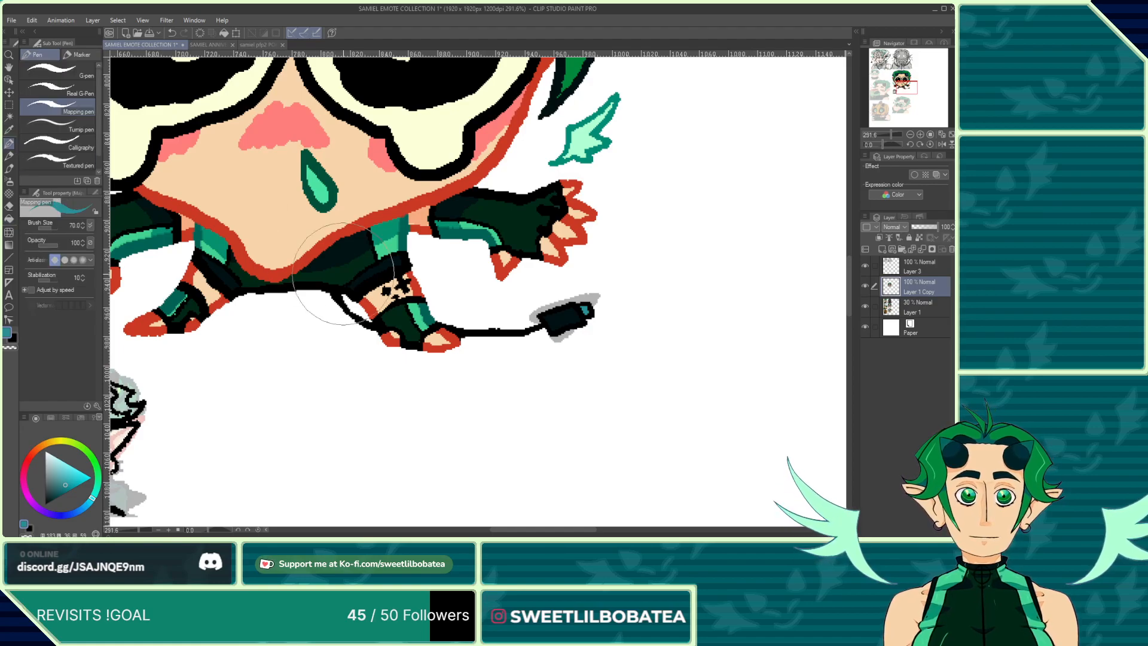
scroll(368, 273, "up", 3)
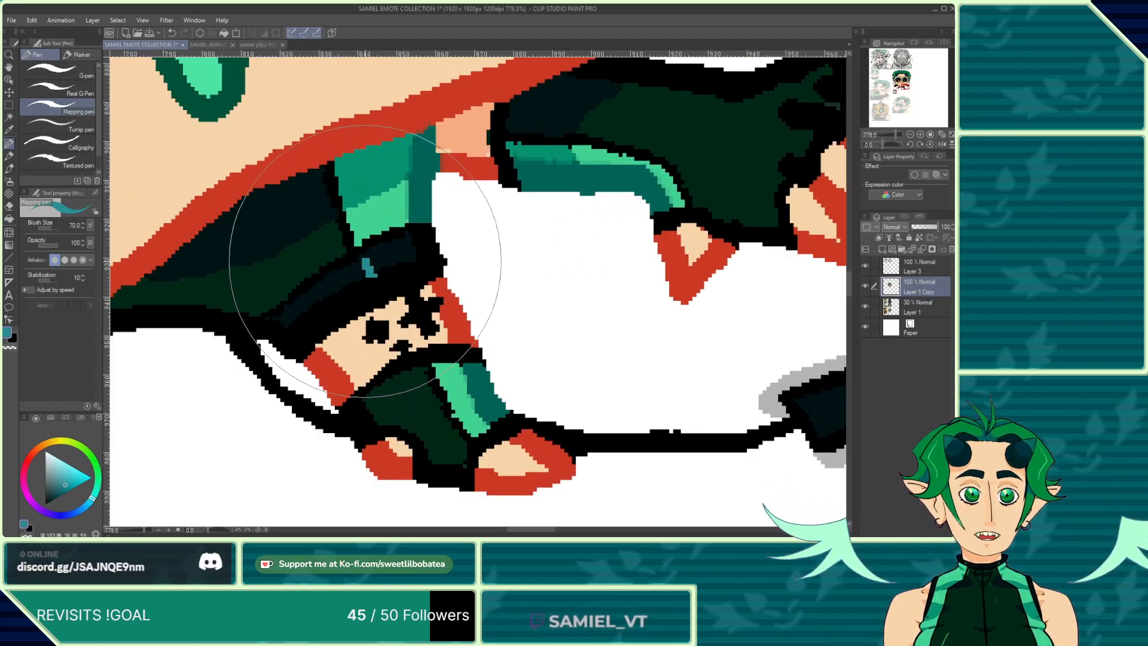
scroll(385, 257, "down", 3)
scroll(441, 238, "down", 4)
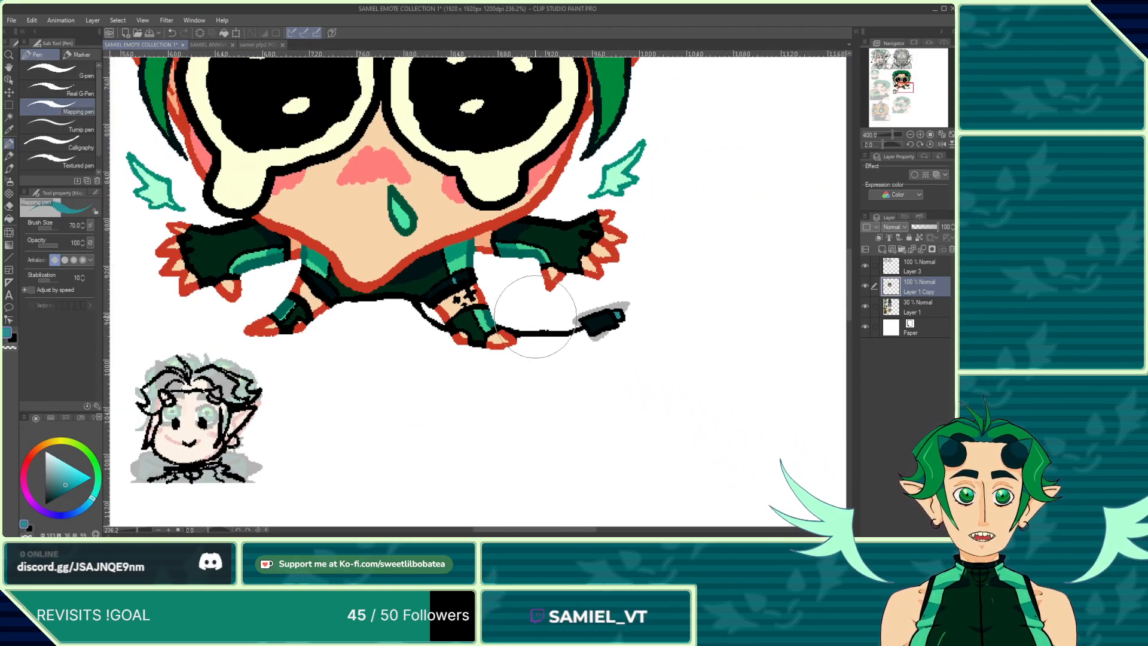
scroll(411, 336, "up", 2)
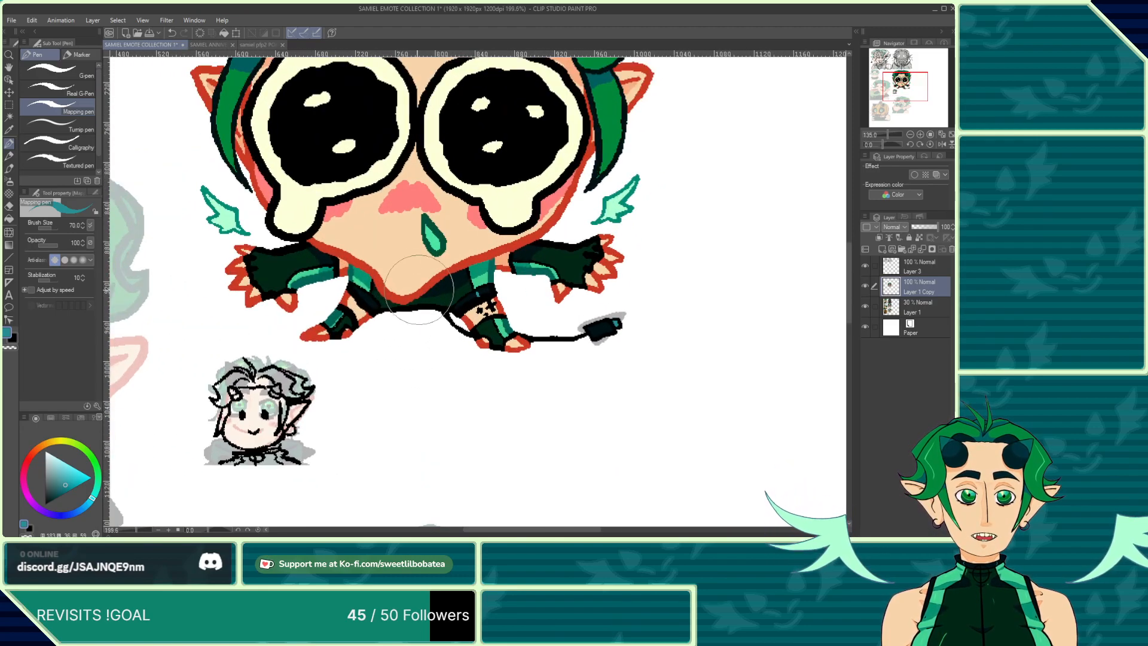
Step: Open the reference sheet and sample the medium green from the color swatches beside the legs
left_click(203, 43)
scroll(382, 263, "down", 6)
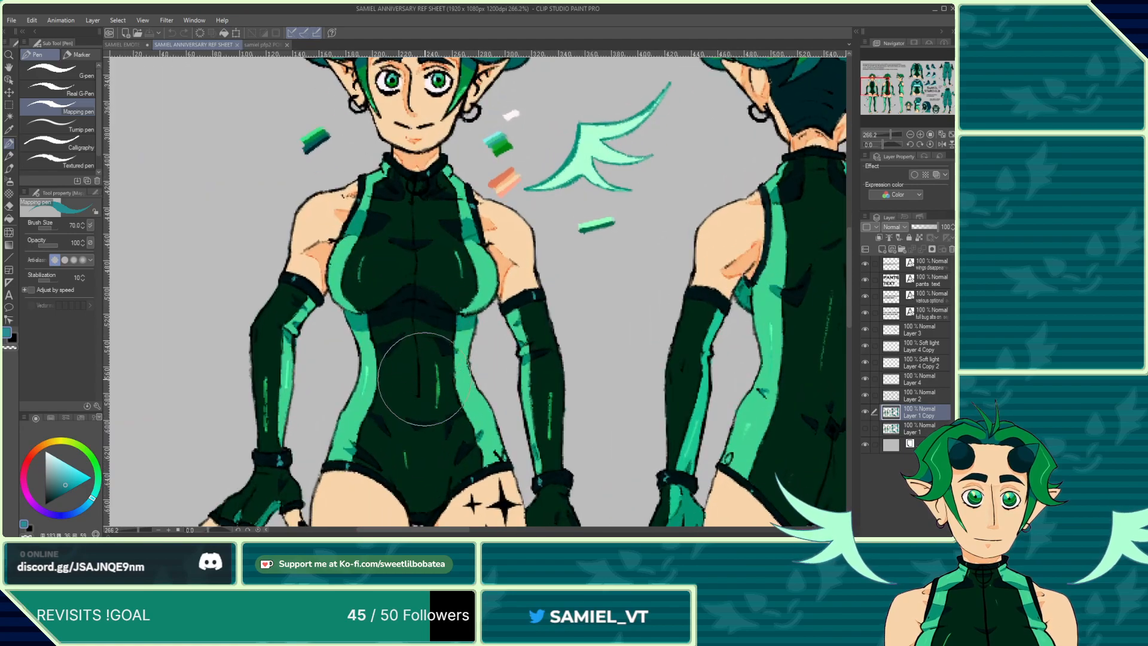
scroll(412, 371, "down", 3)
scroll(388, 365, "up", 5)
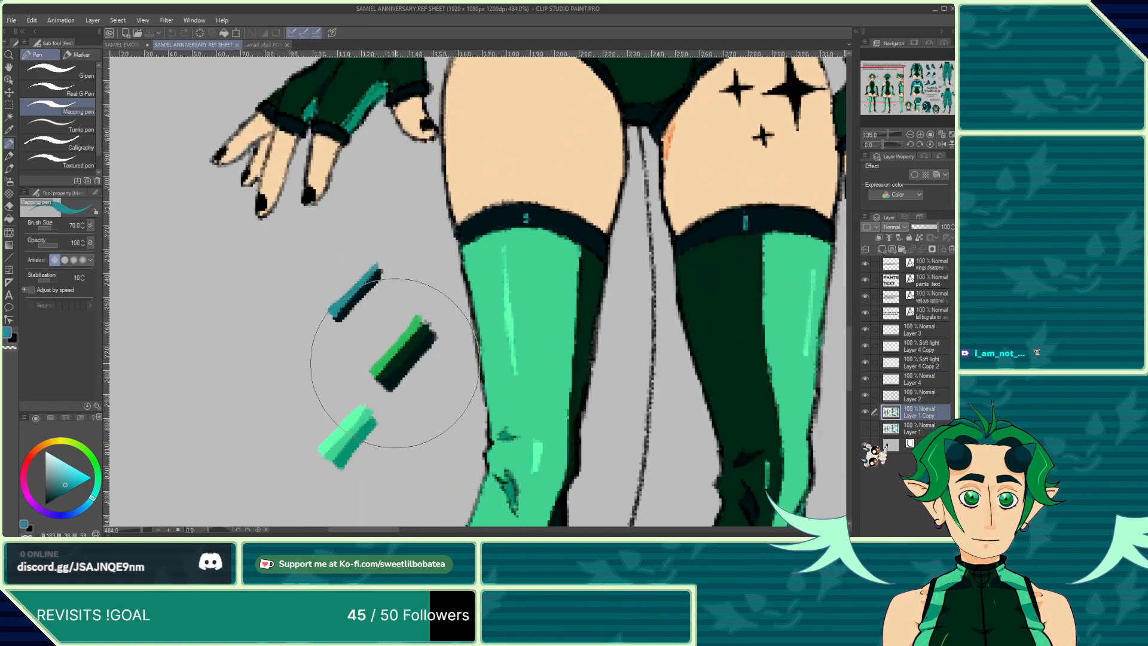
scroll(394, 359, "up", 4)
left_click(387, 331, "alt")
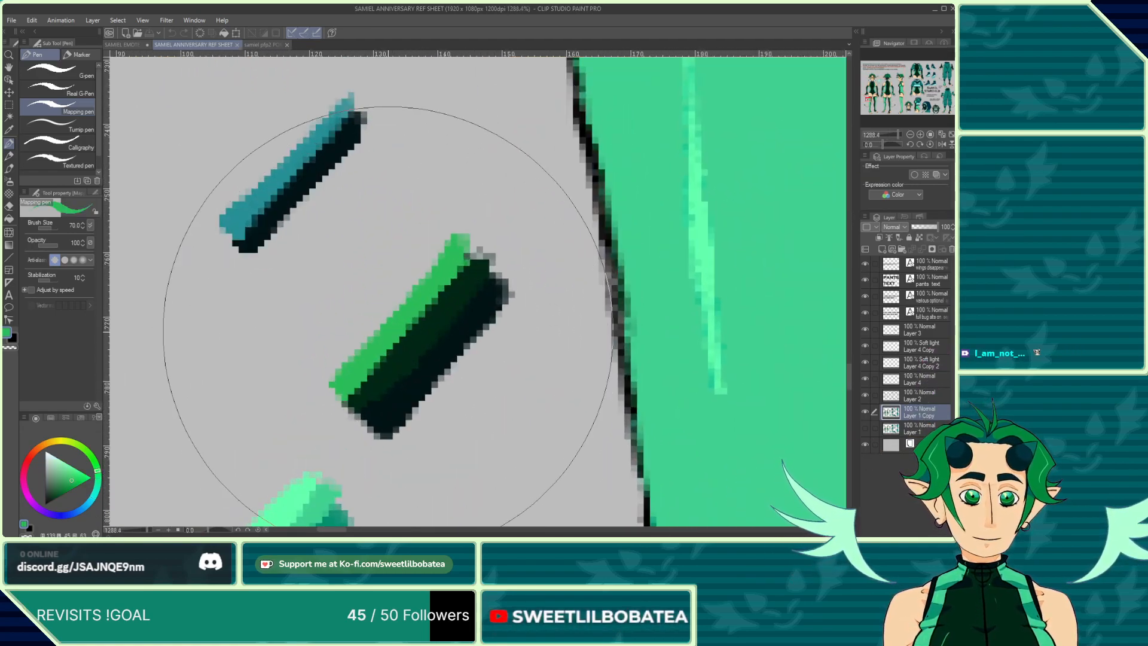
Step: Back on the emote canvas, dab a small green highlight onto the dark shorts beside the leg, then pick the Marker sub tool
left_click(122, 44)
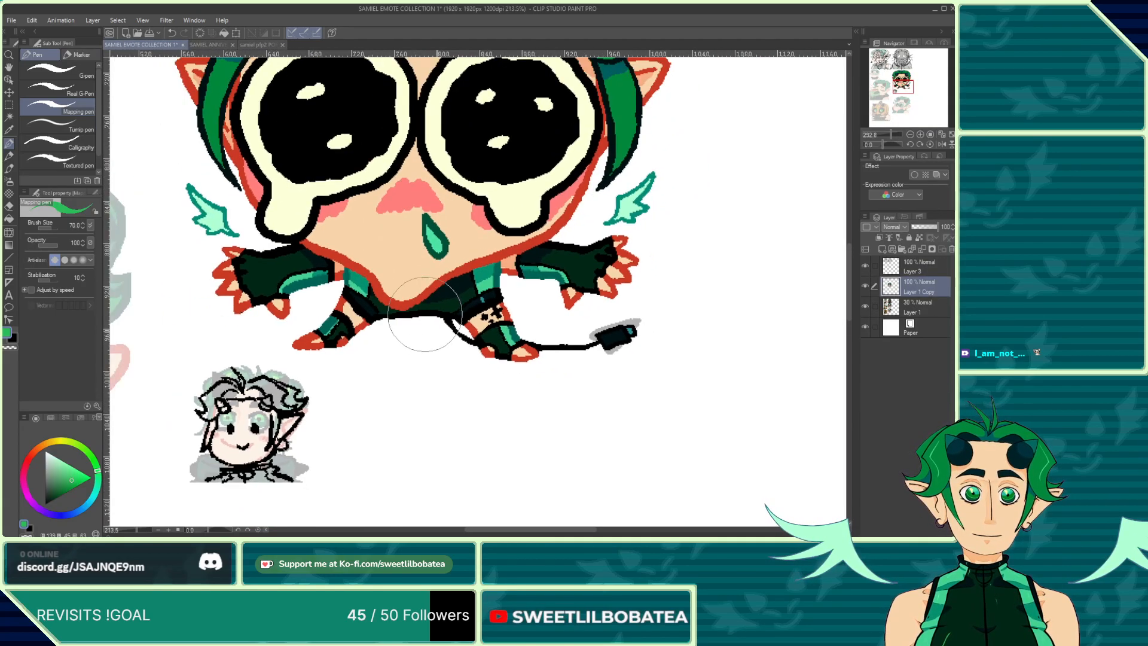
scroll(424, 314, "down", 2)
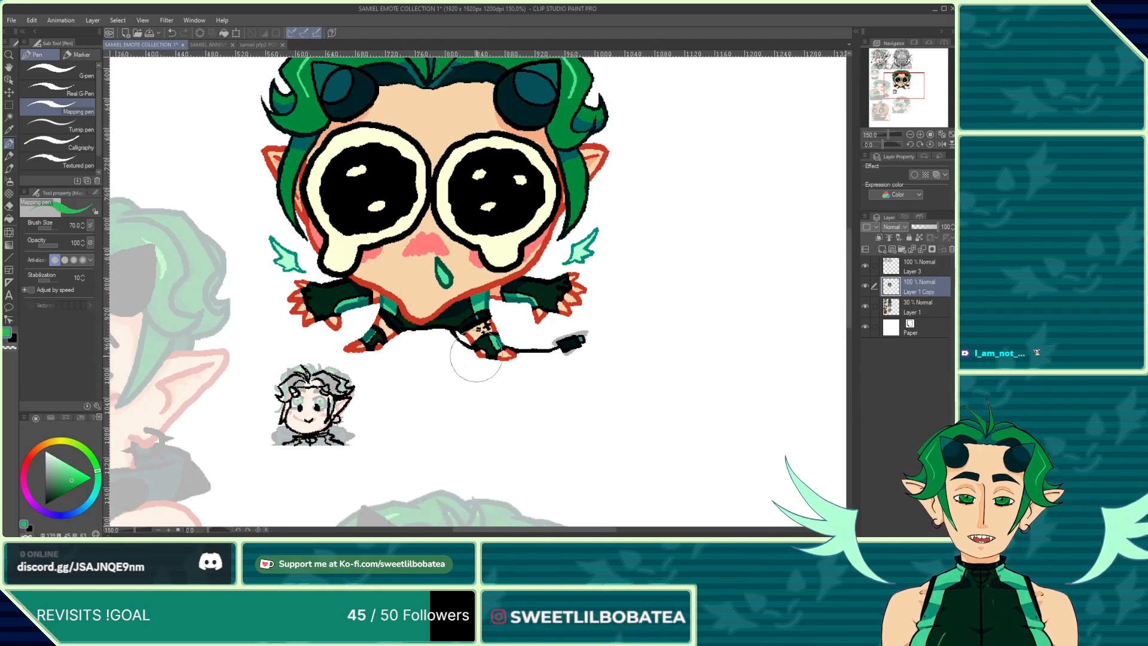
scroll(464, 344, "up", 3)
scroll(418, 300, "up", 3)
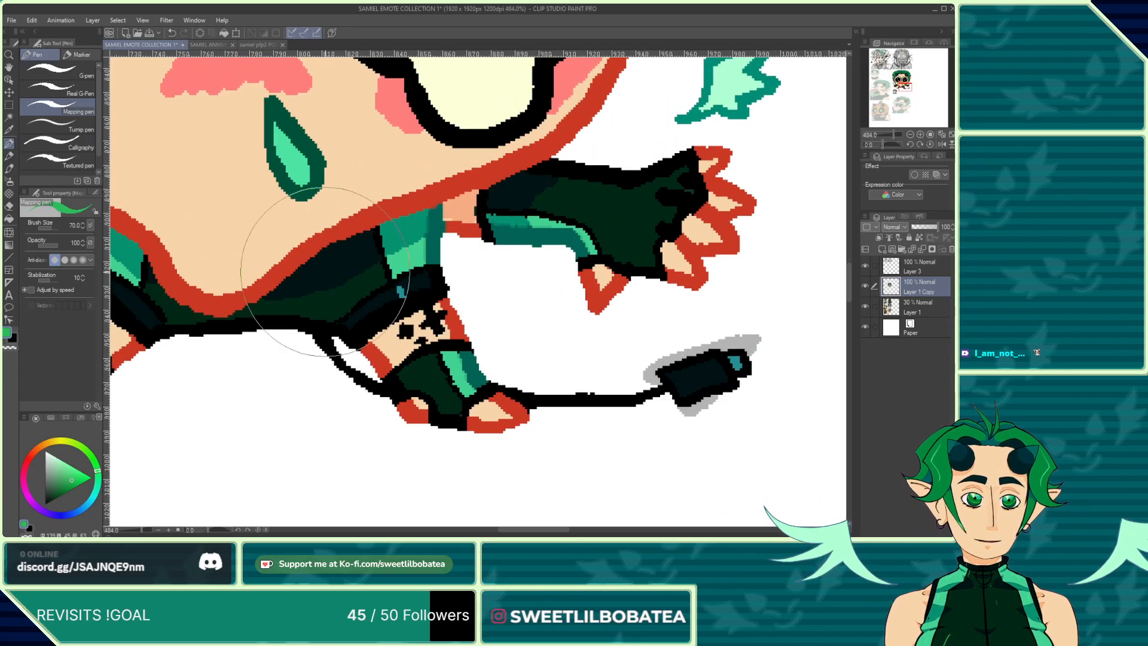
left_click(336, 308)
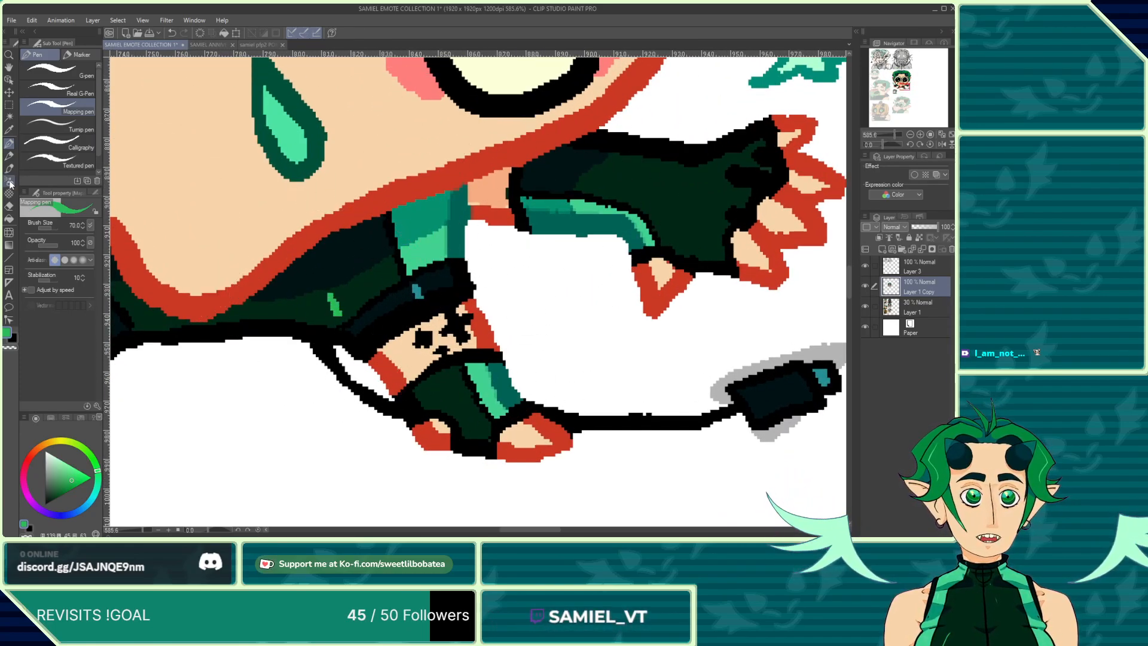
scroll(394, 197, "up", 2)
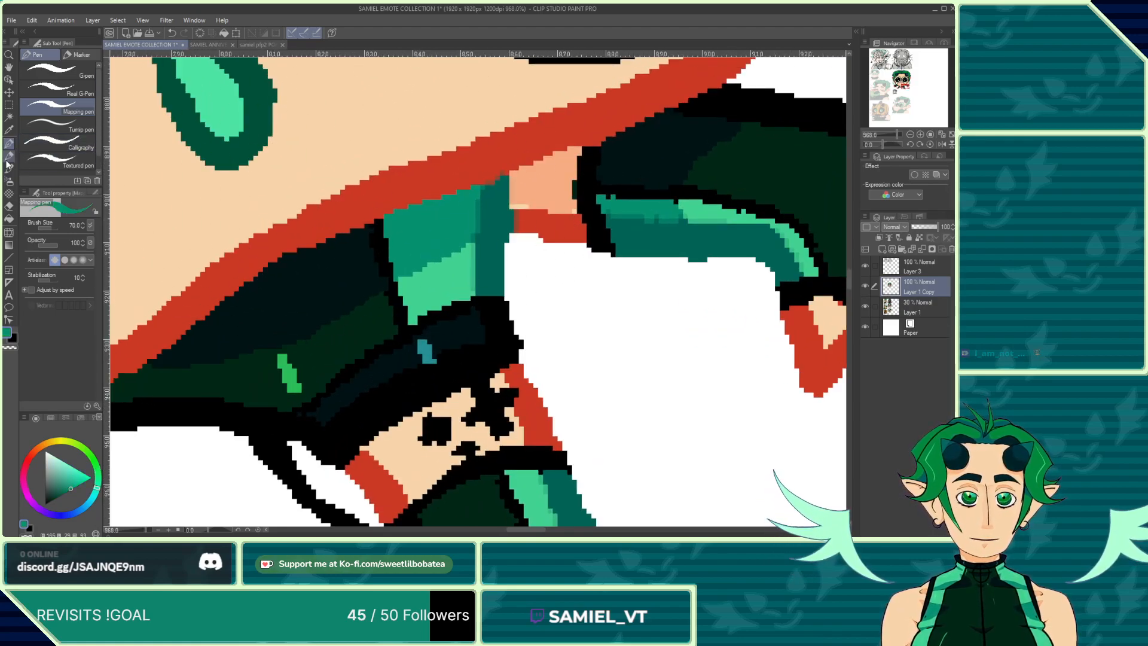
left_click(81, 55)
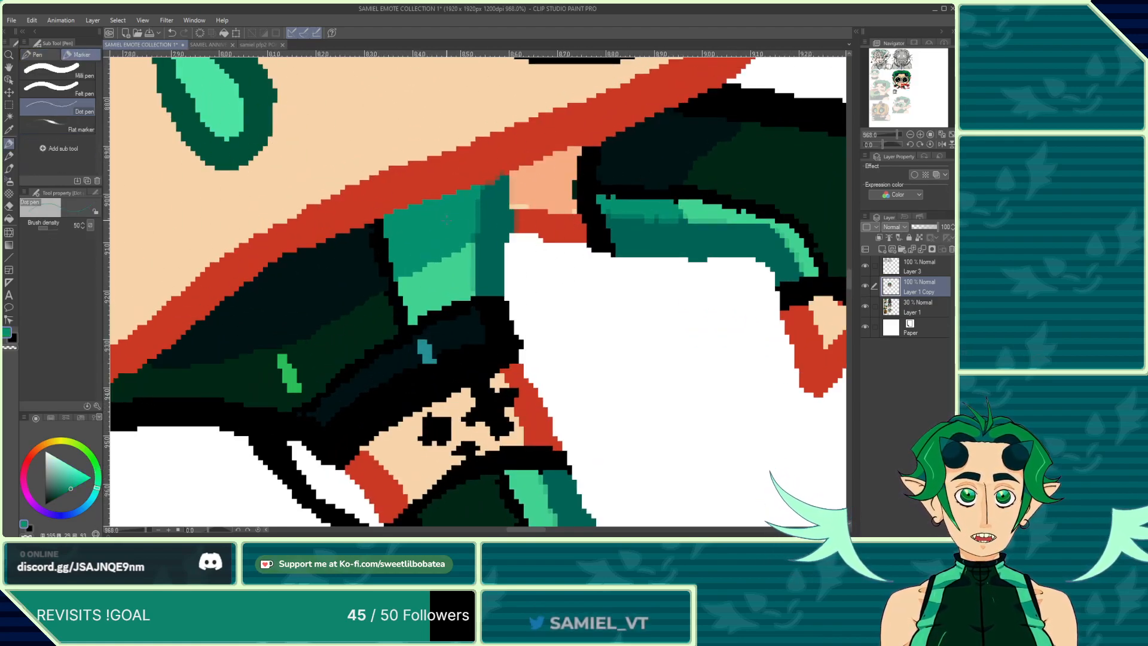
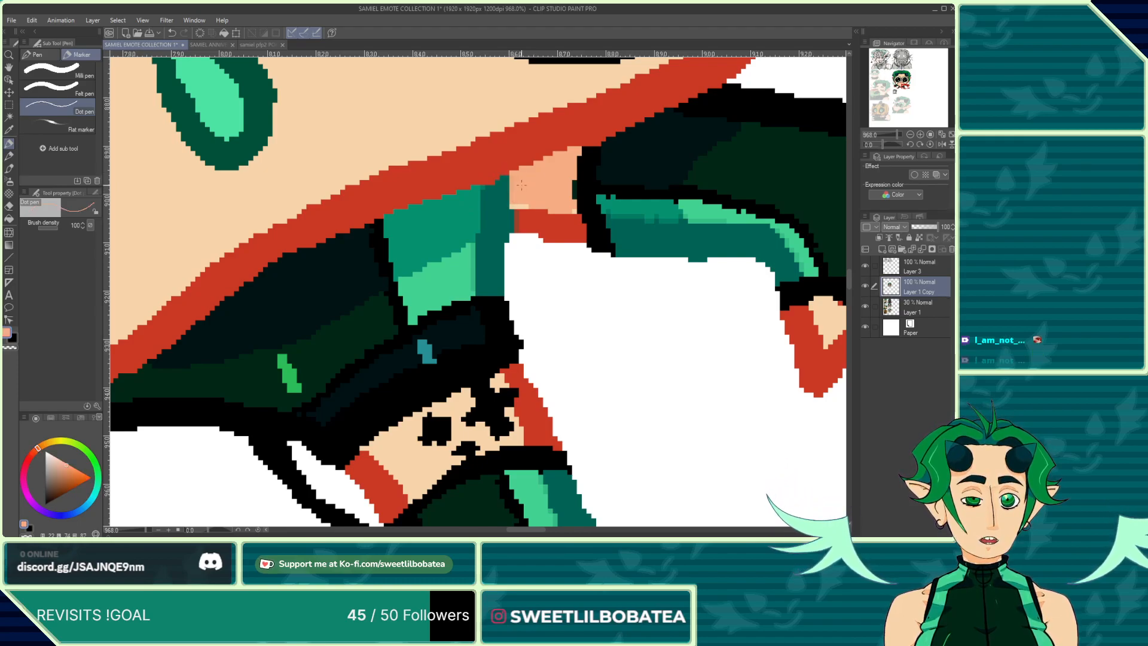
Step: Touch up individual pixels where the sleeve meets the face's red outline with the dot pen
scroll(526, 238, "up", 2)
left_click(512, 224, "alt")
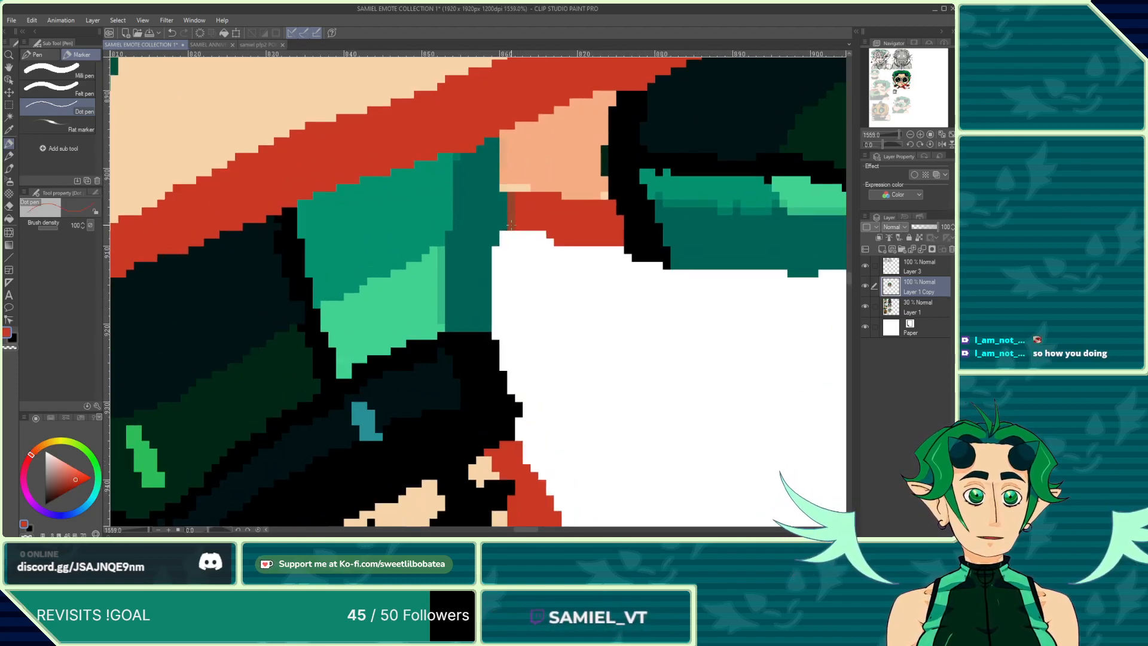
scroll(511, 203, "down", 2)
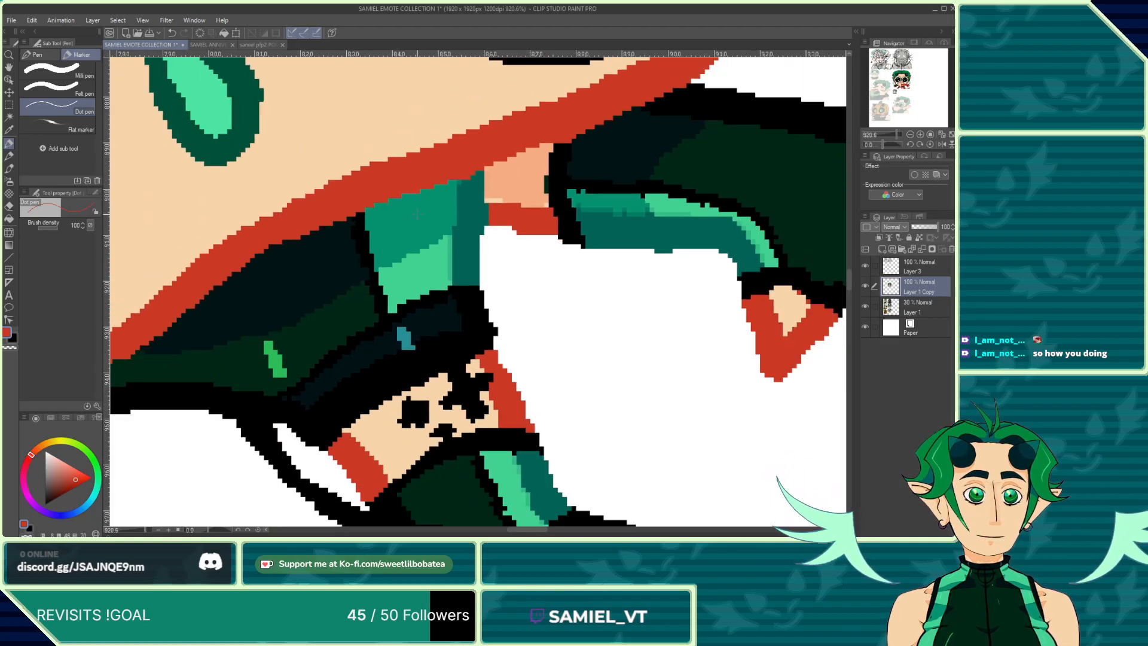
scroll(440, 303, "up", 2)
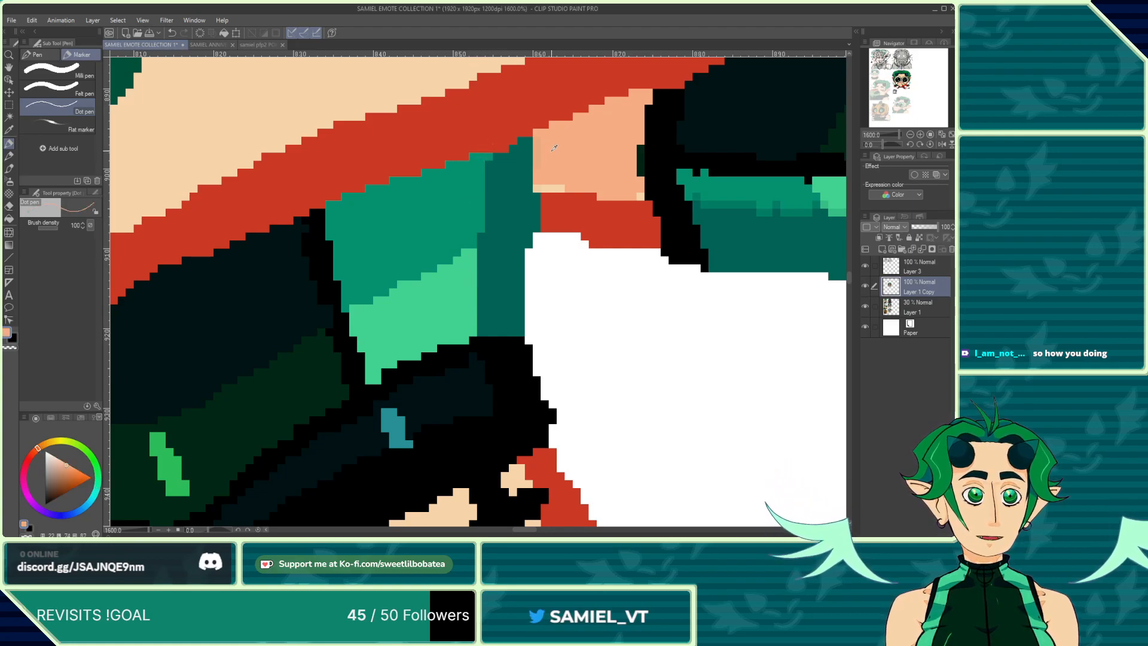
scroll(539, 168, "down", 2)
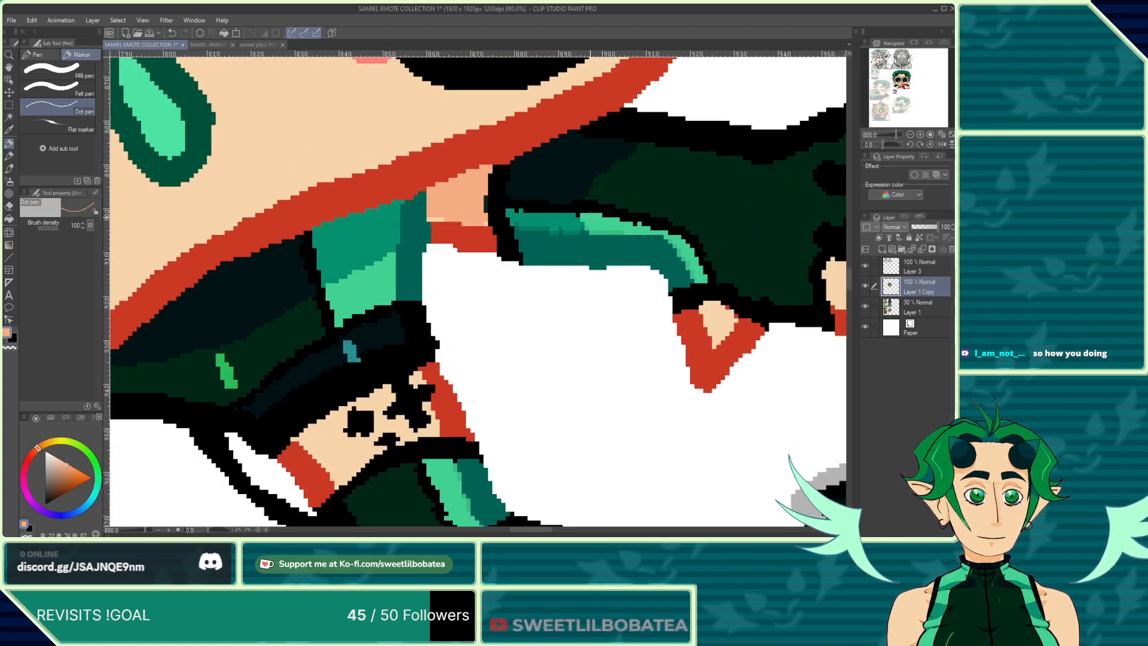
scroll(542, 221, "up", 3)
left_click(542, 221, "alt")
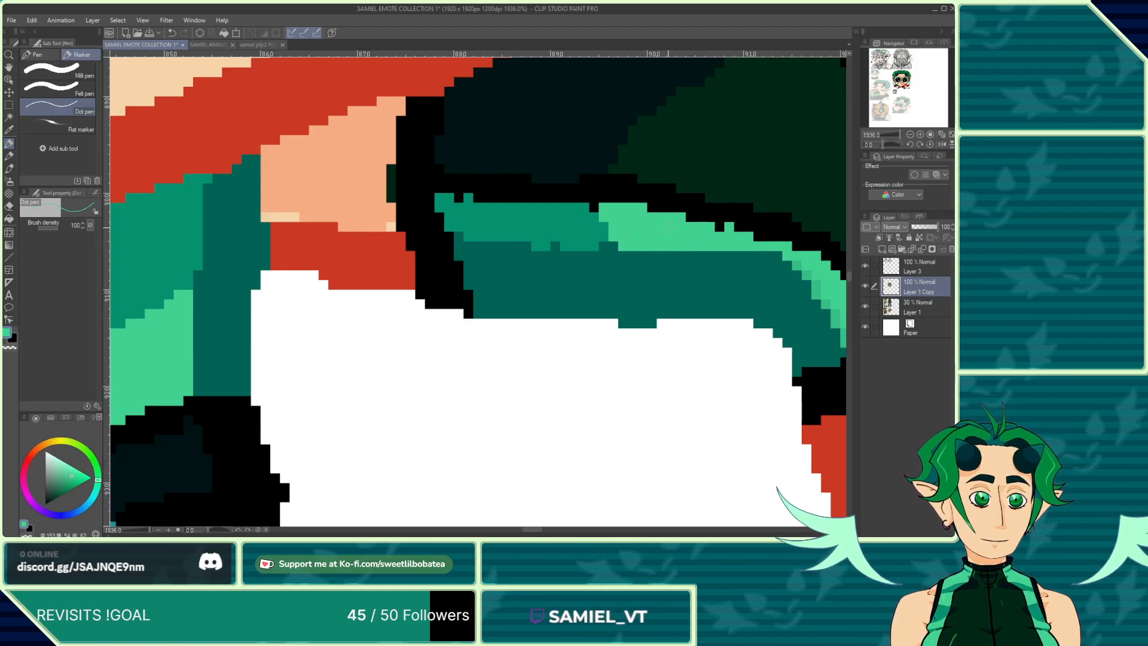
Step: Recolor stray pixels at the top of the other sleeve along the red face outline
scroll(598, 212, "down", 9)
scroll(646, 230, "up", 11)
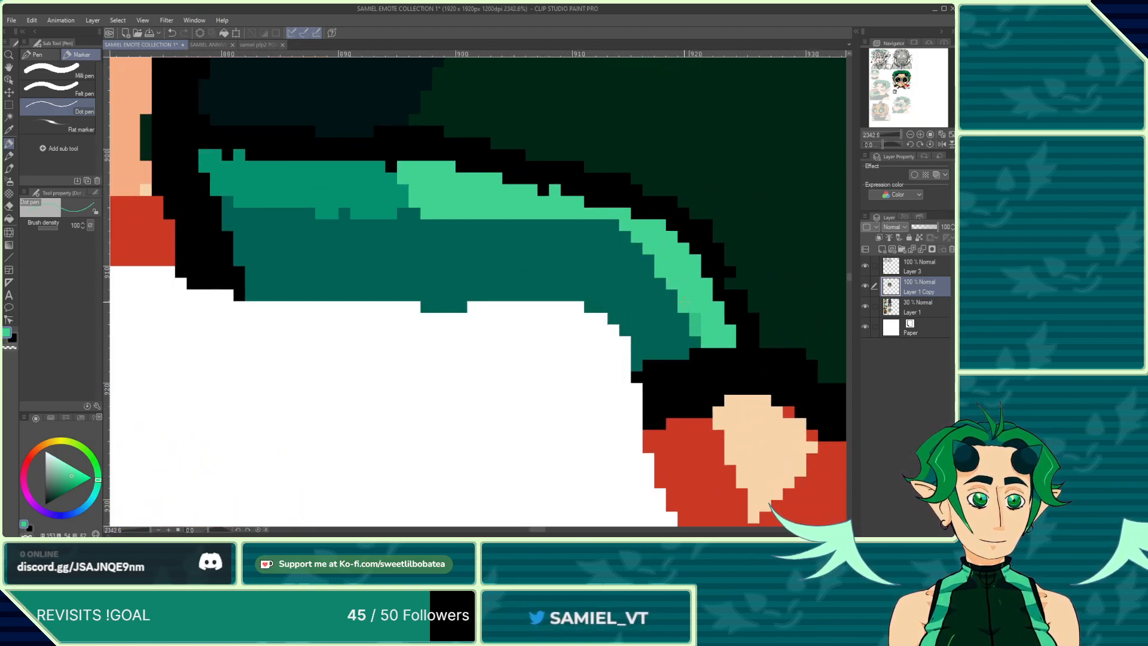
scroll(686, 314, "down", 10)
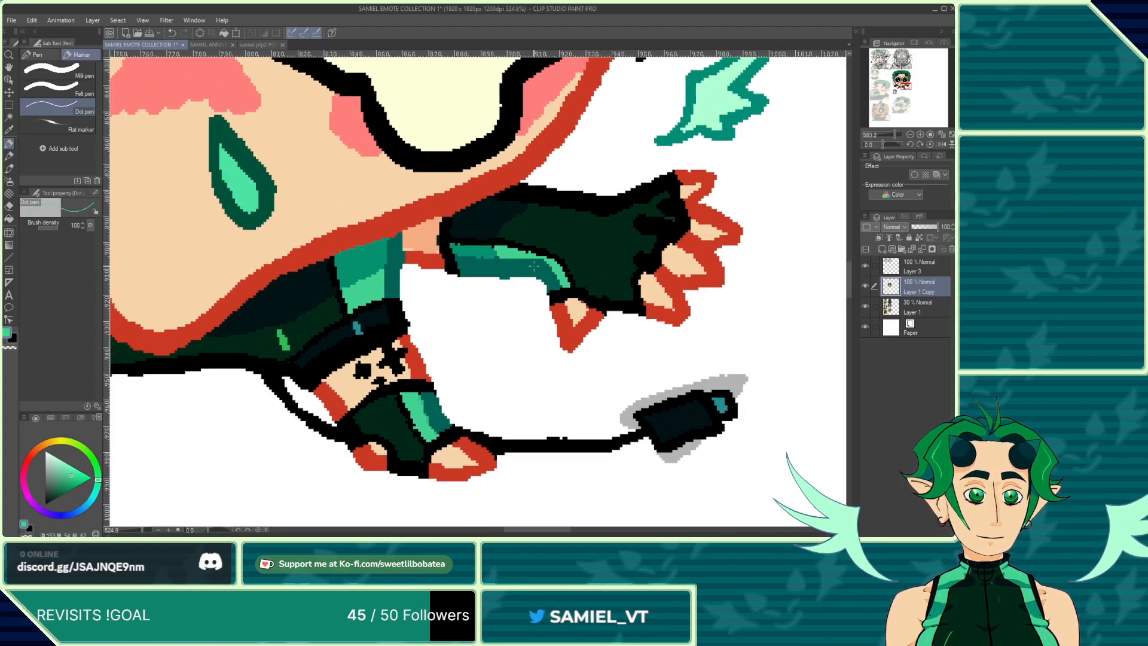
scroll(328, 305, "up", 7)
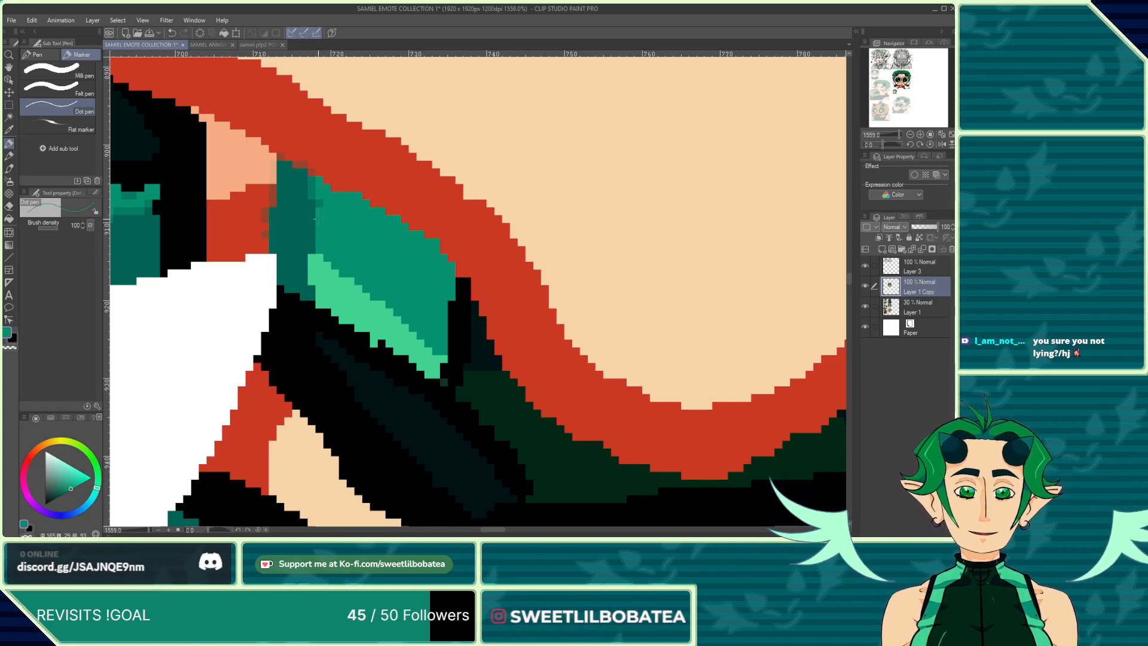
left_click(282, 142, "alt")
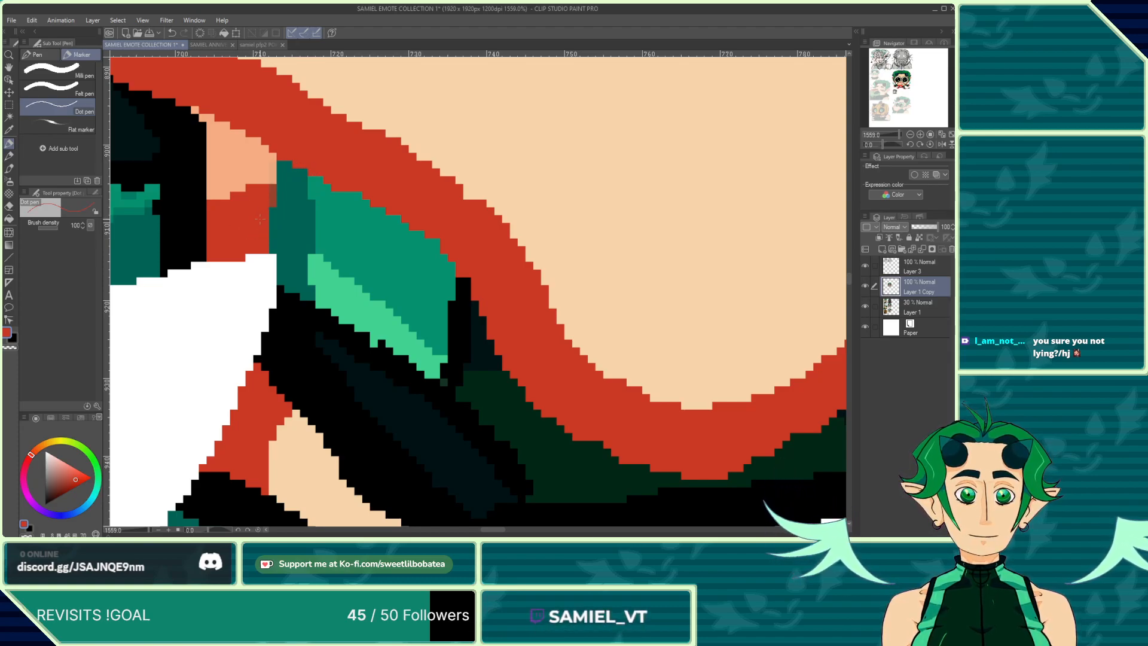
left_click(250, 155, "alt")
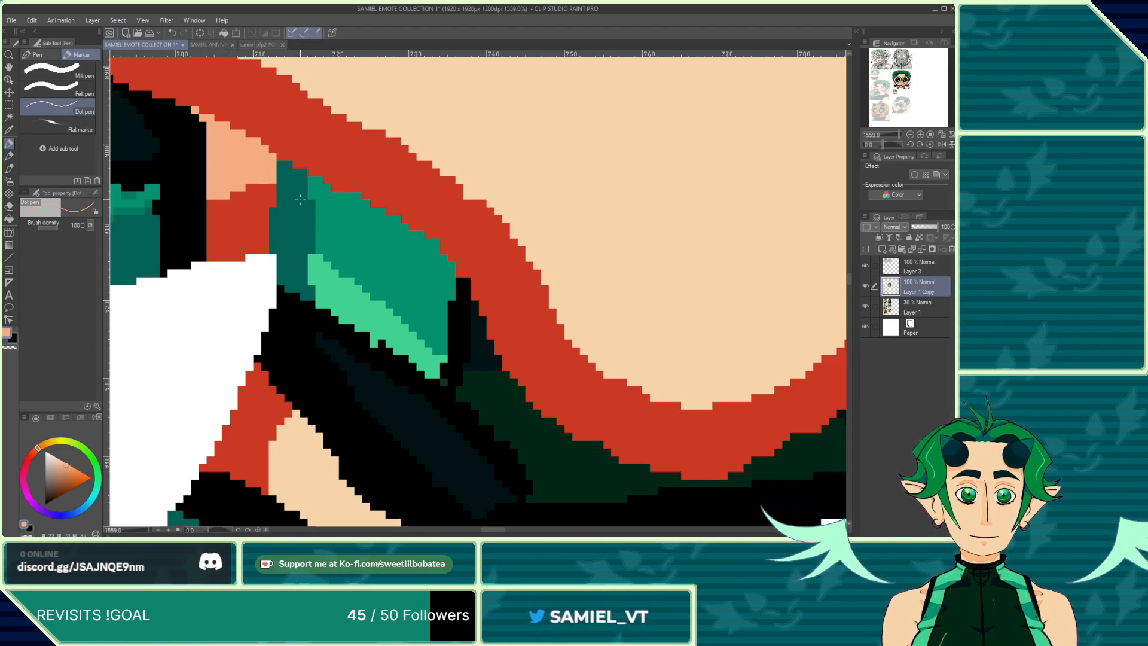
scroll(300, 200, "down", 10)
scroll(335, 230, "up", 11)
left_click(354, 229, "alt")
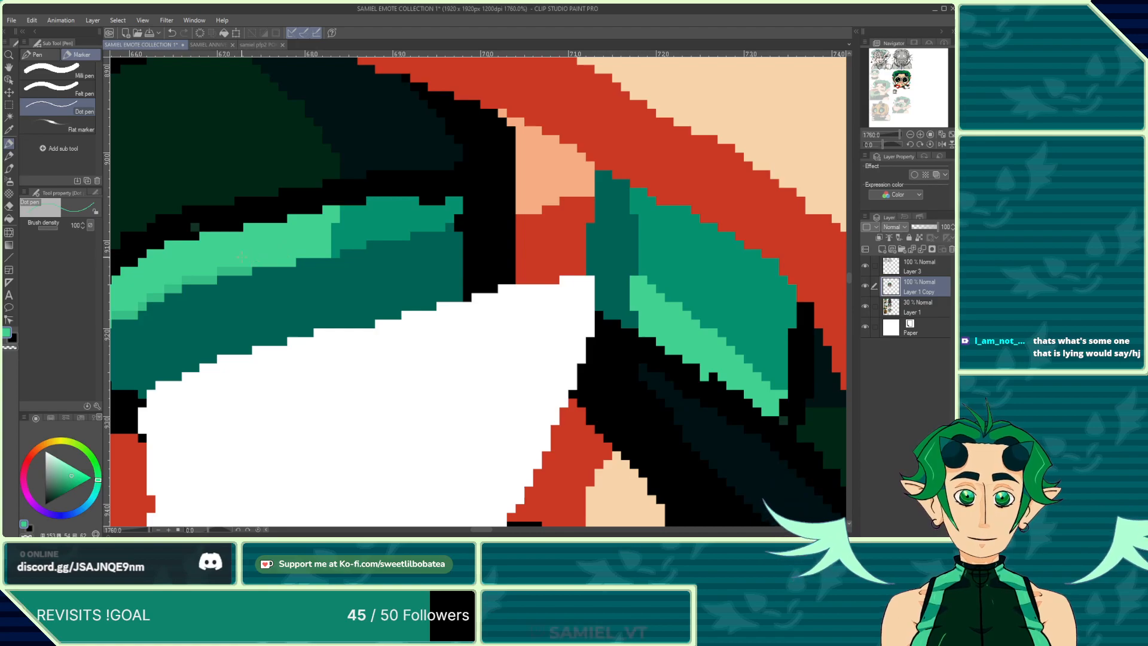
Step: Fill in dark pixels along the upper edge of the light green sleeve highlight
scroll(241, 257, "down", 4)
scroll(258, 288, "up", 5)
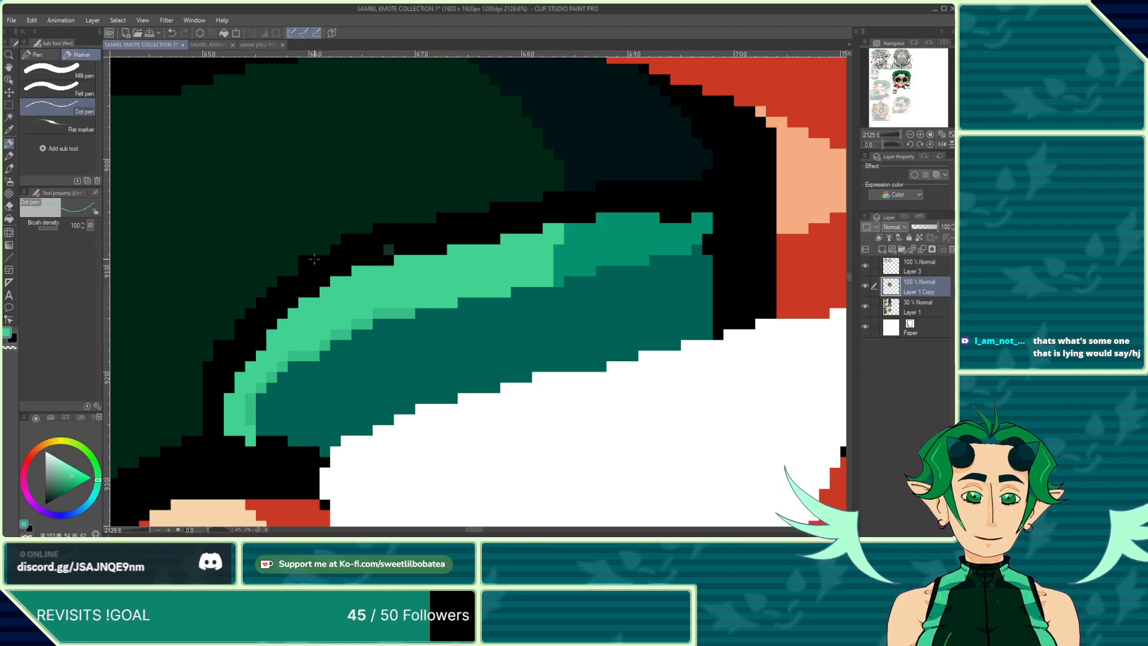
left_click_drag(376, 314, 403, 314)
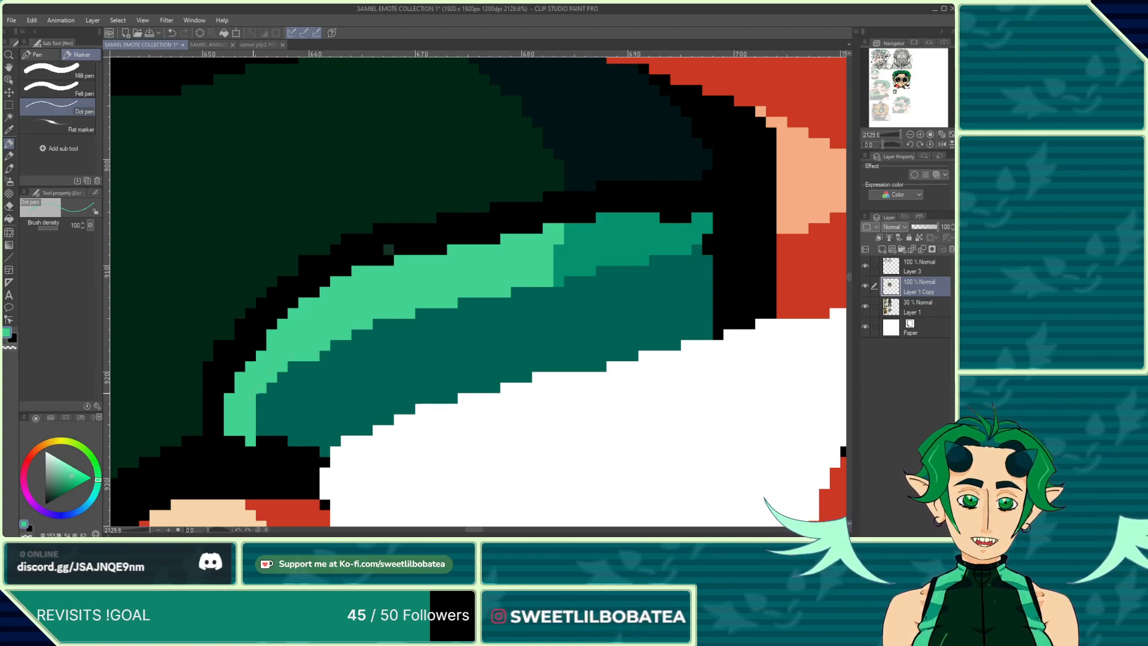
scroll(387, 359, "down", 10)
scroll(437, 322, "up", 9)
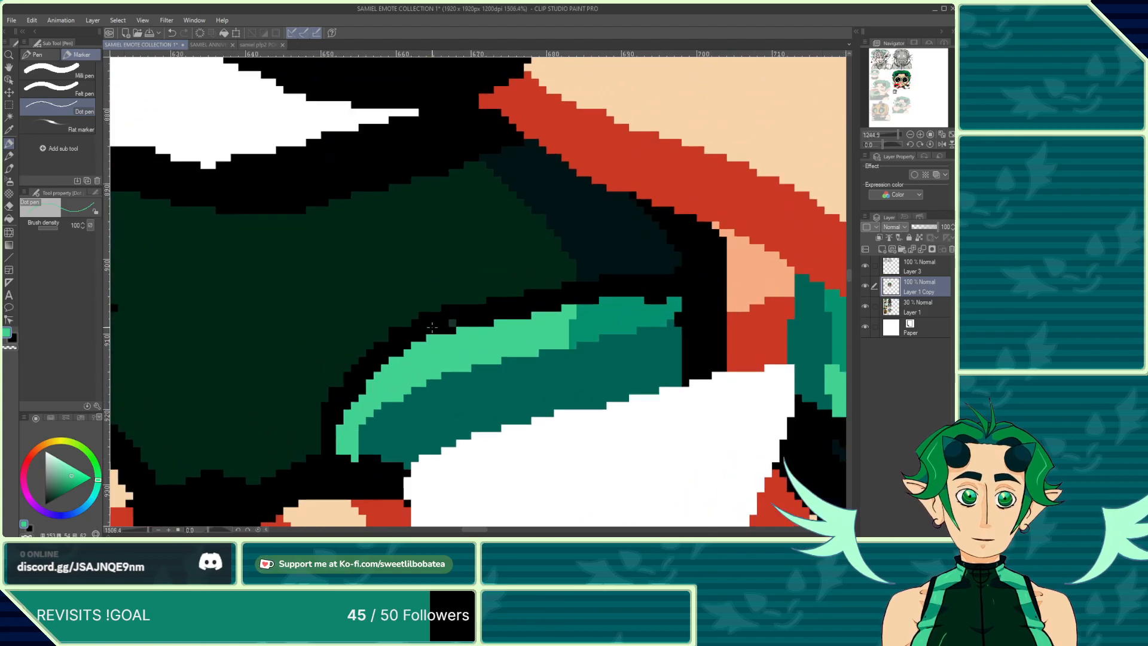
left_click(435, 322, "alt")
scroll(435, 321, "down", 3)
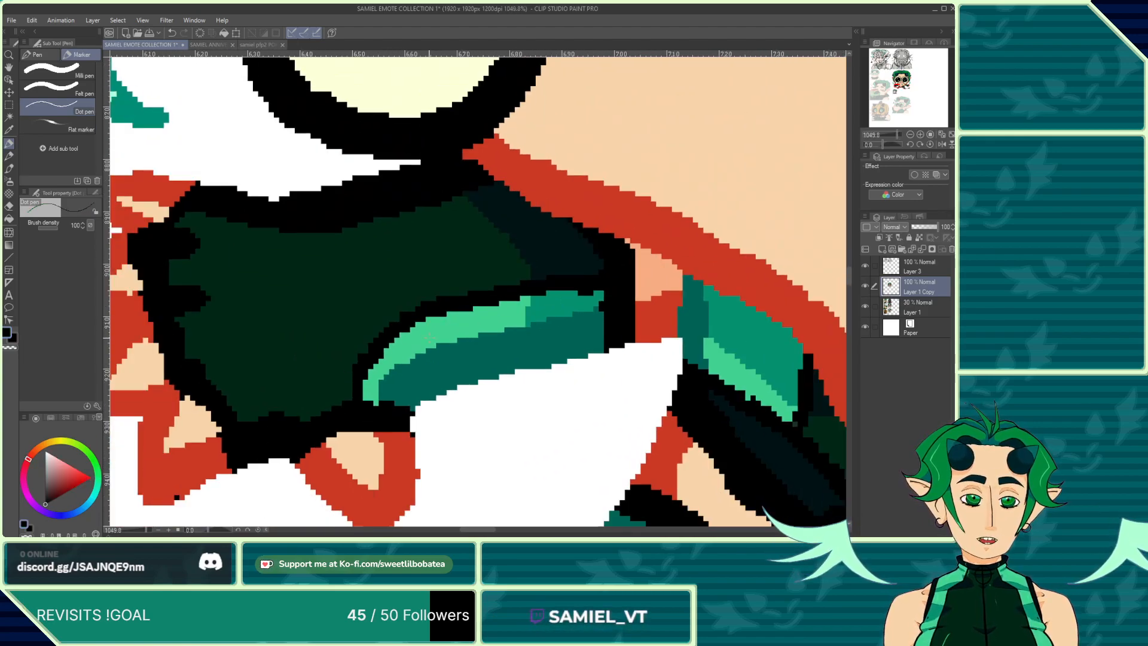
left_click(443, 331, "alt")
Step: Inspect the emote's arms, legs and cable, and compare them against the SAMIEL ANNIVERSARY REF SHEET
scroll(443, 331, "down", 8)
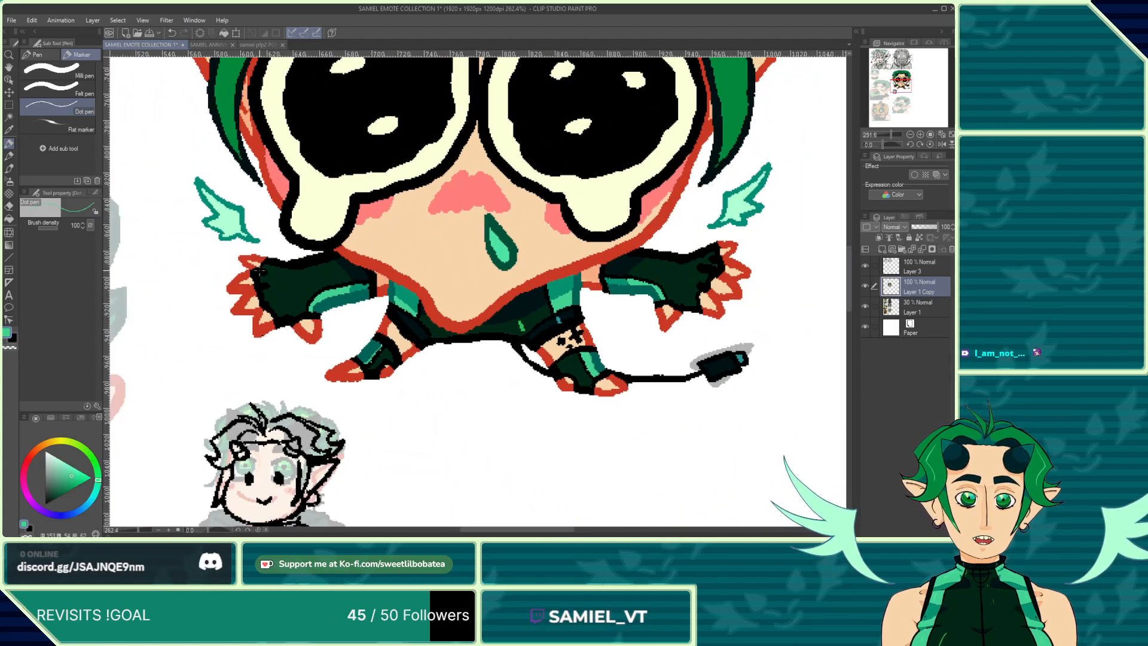
scroll(446, 364, "up", 2)
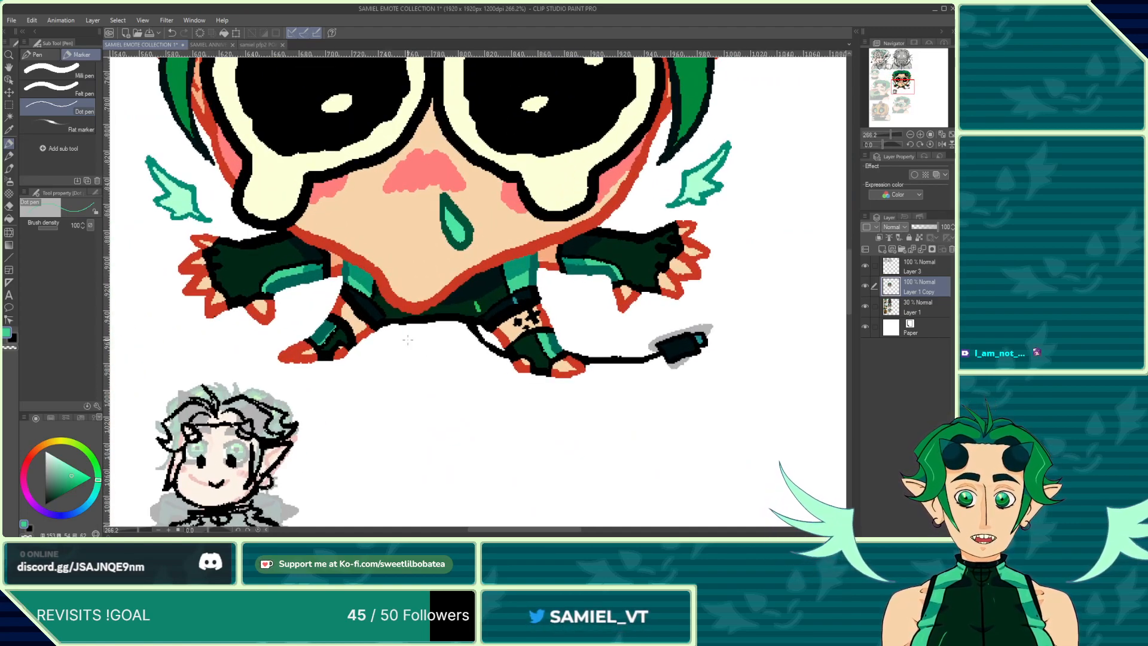
scroll(502, 316, "up", 2)
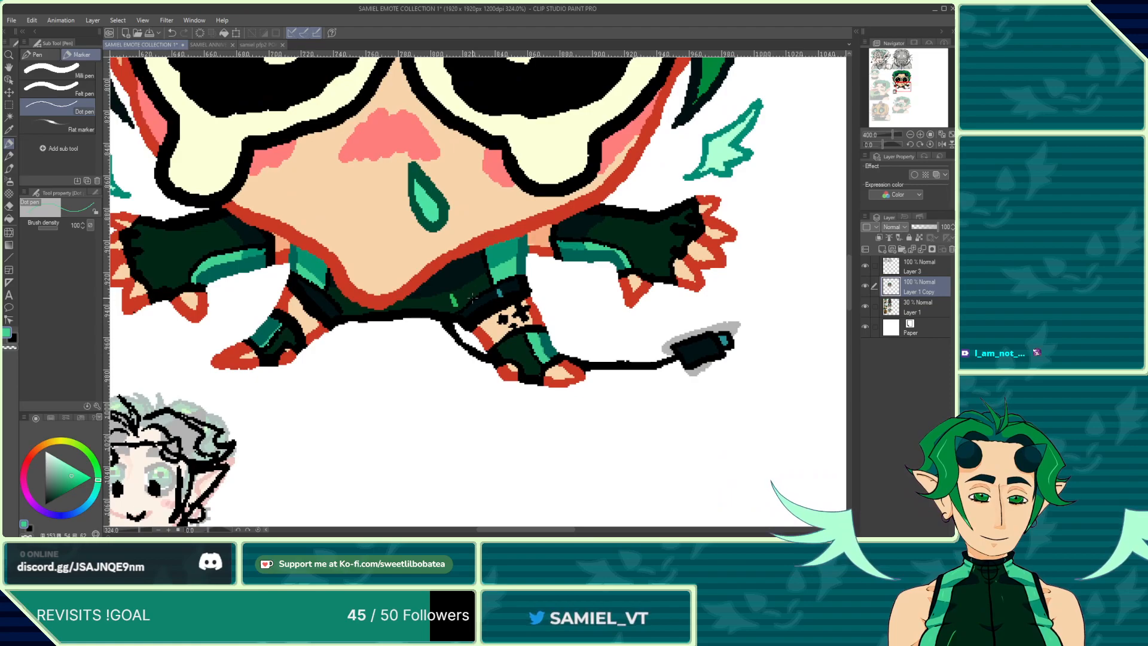
scroll(502, 316, "up", 1)
scroll(450, 302, "down", 3)
scroll(612, 229, "up", 2)
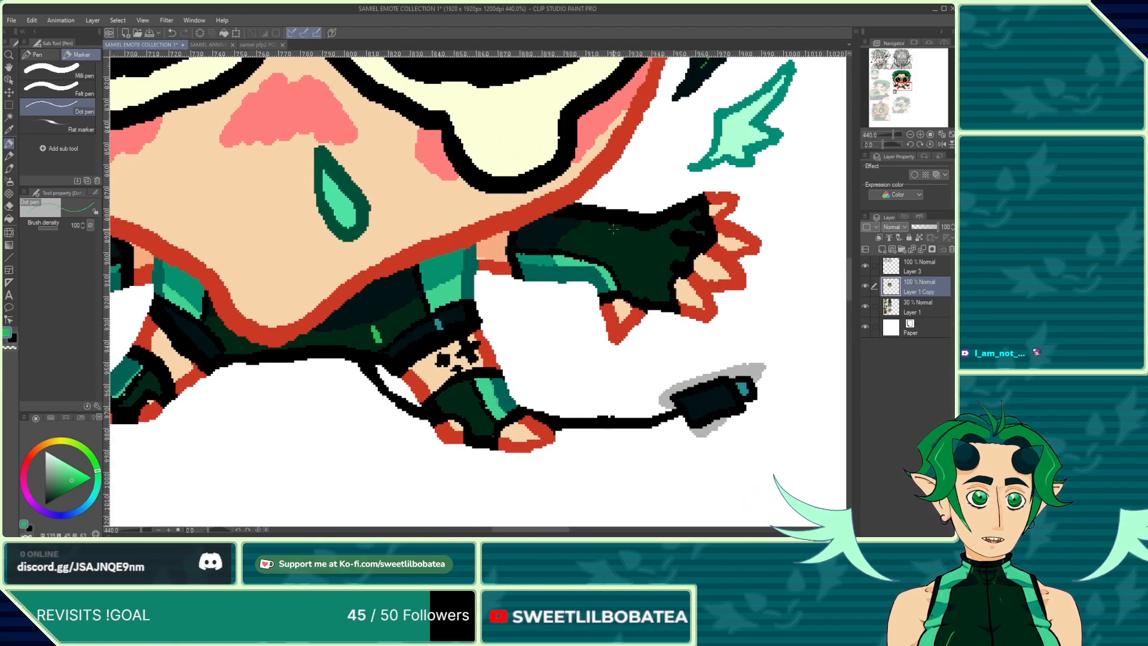
scroll(624, 229, "down", 3)
scroll(329, 221, "up", 3)
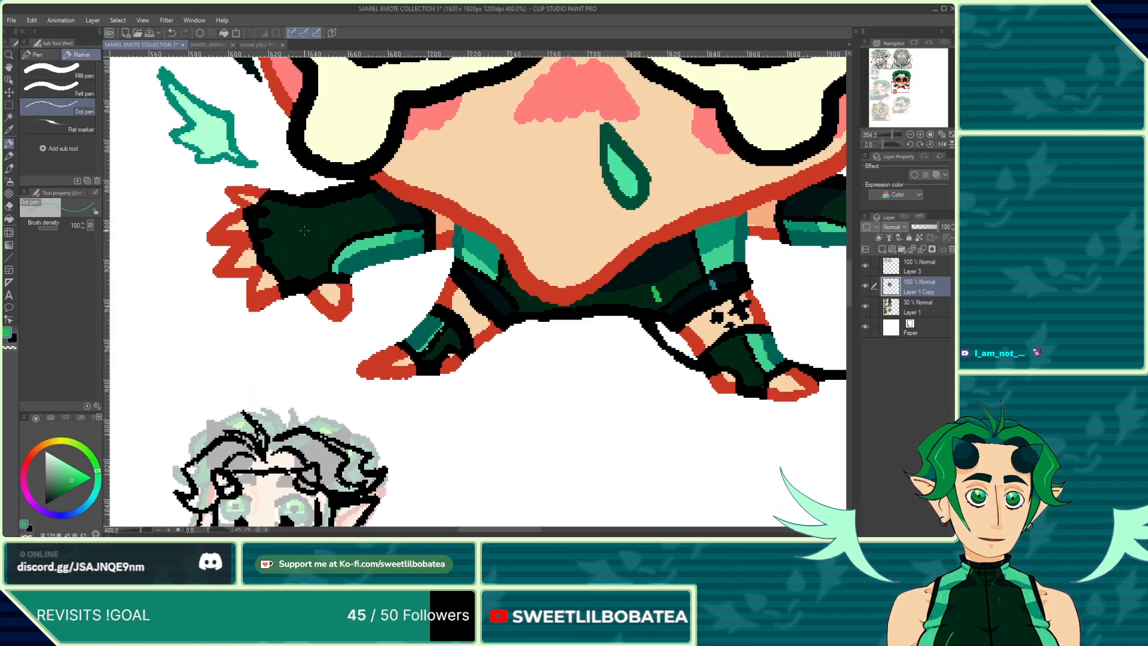
scroll(329, 221, "down", 3)
scroll(366, 200, "up", 3)
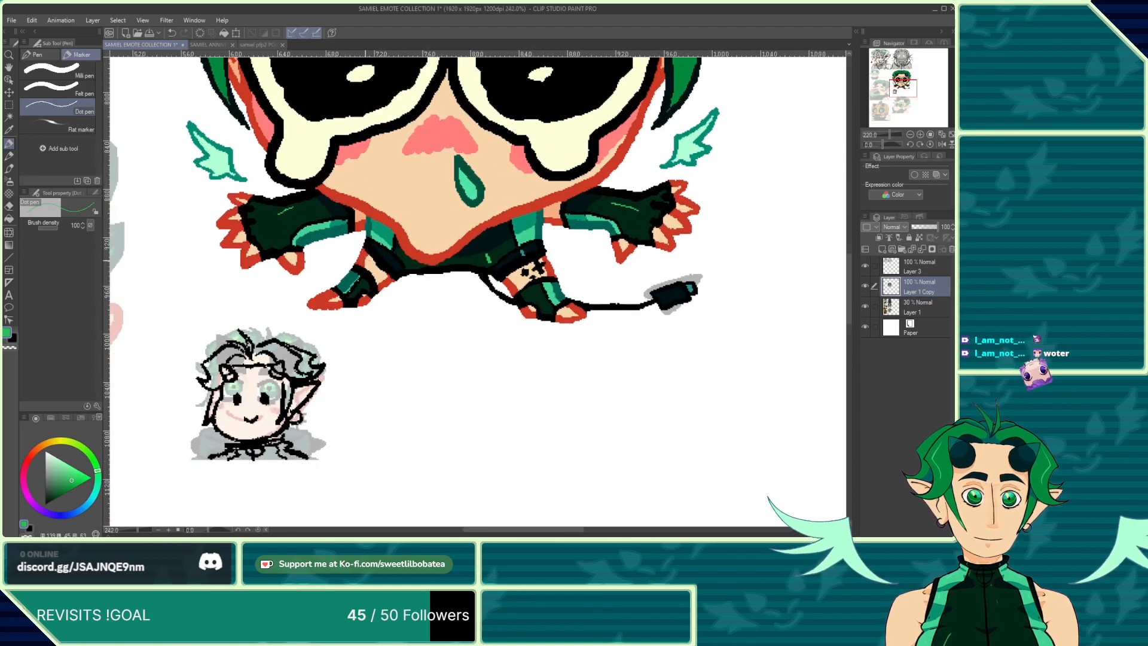
left_click(252, 45)
left_click(171, 45)
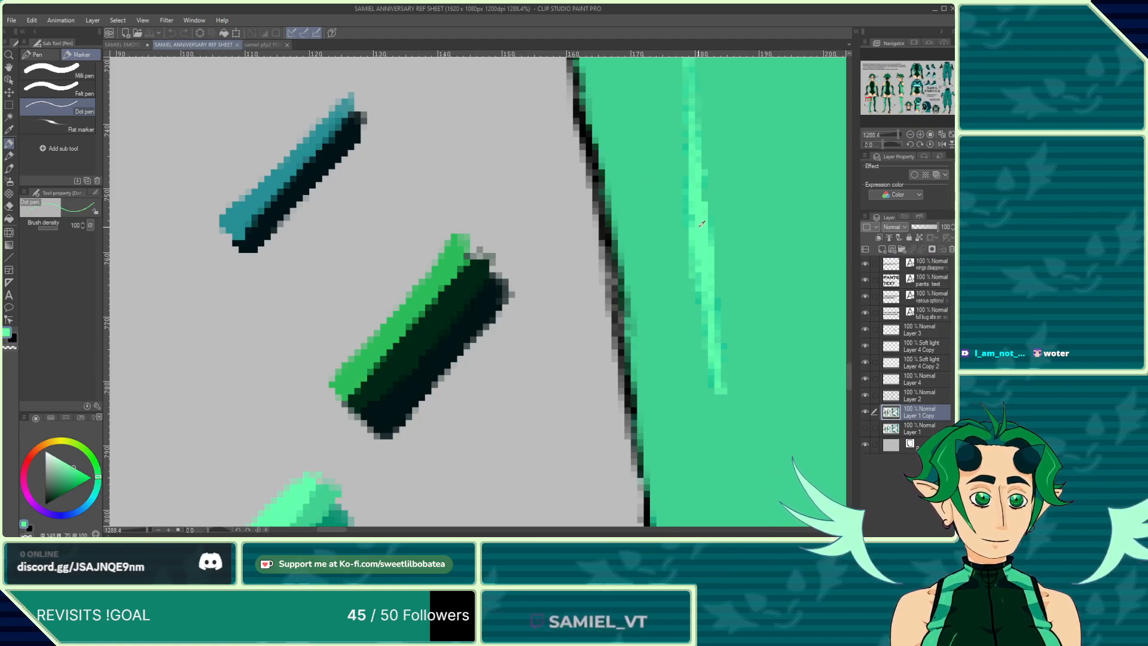
left_click(124, 45)
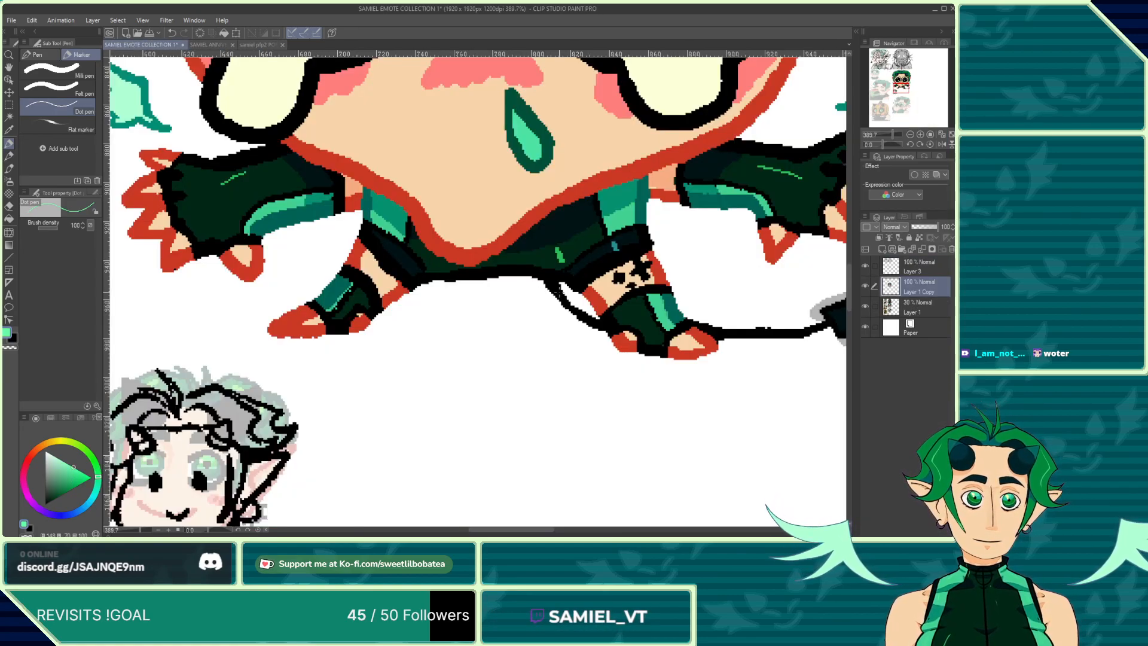
Step: Examine the emote's boots, hair and overall appearance at different zoom levels
scroll(478, 269, "up", 4)
scroll(635, 272, "down", 3)
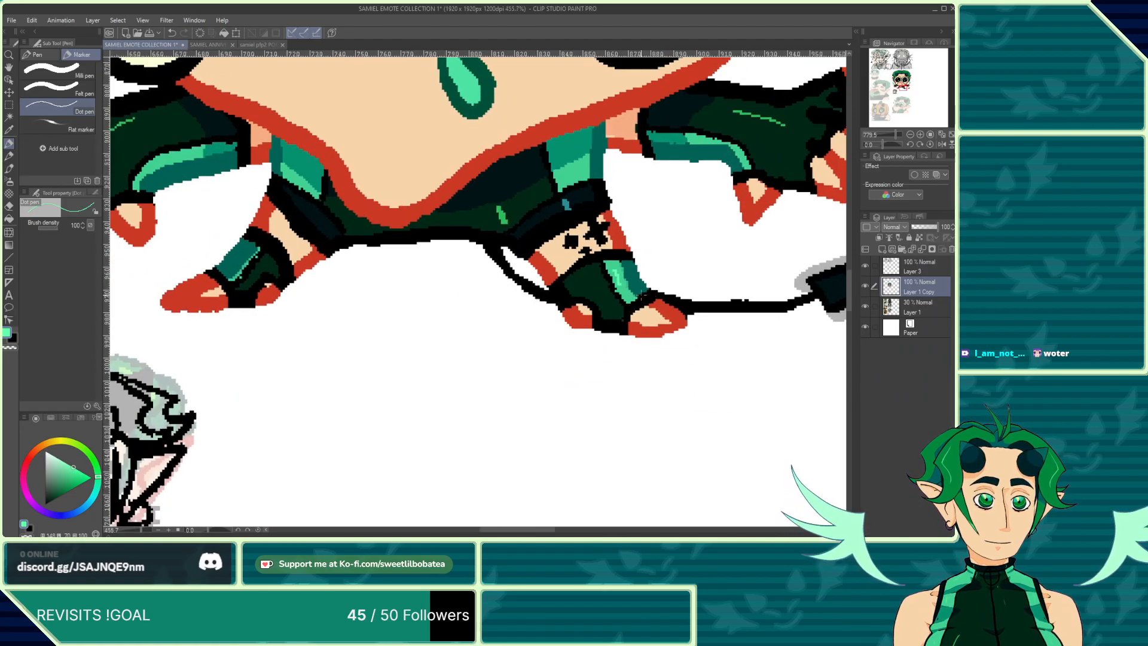
scroll(621, 281, "up", 5)
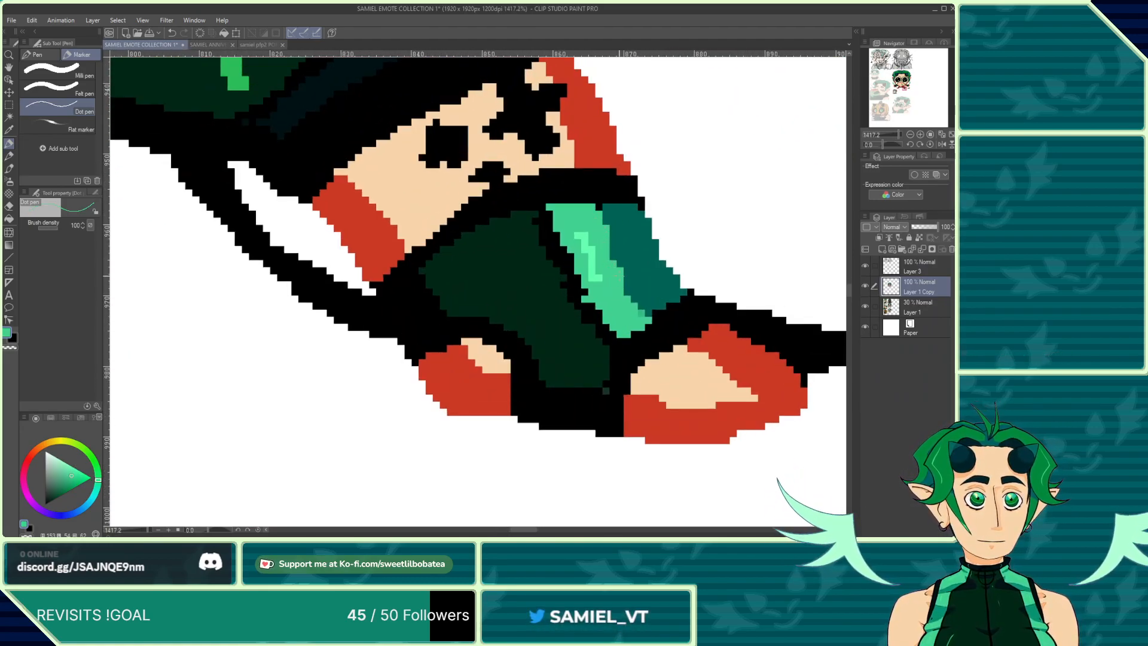
scroll(640, 313, "down", 5)
scroll(316, 281, "up", 3)
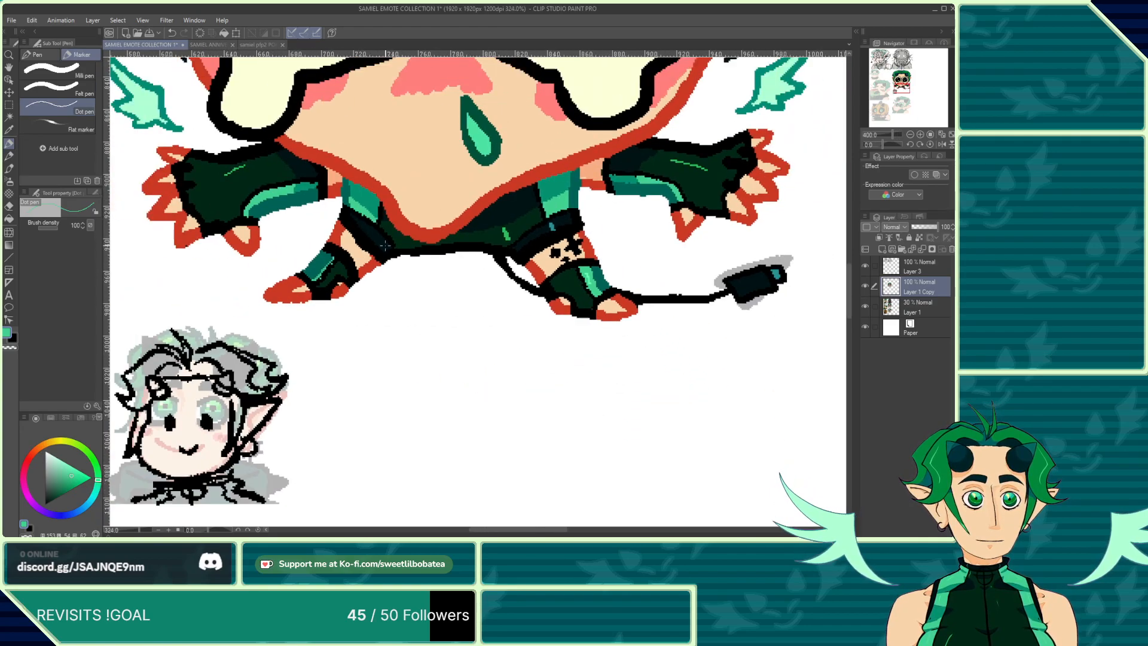
scroll(317, 281, "up", 3)
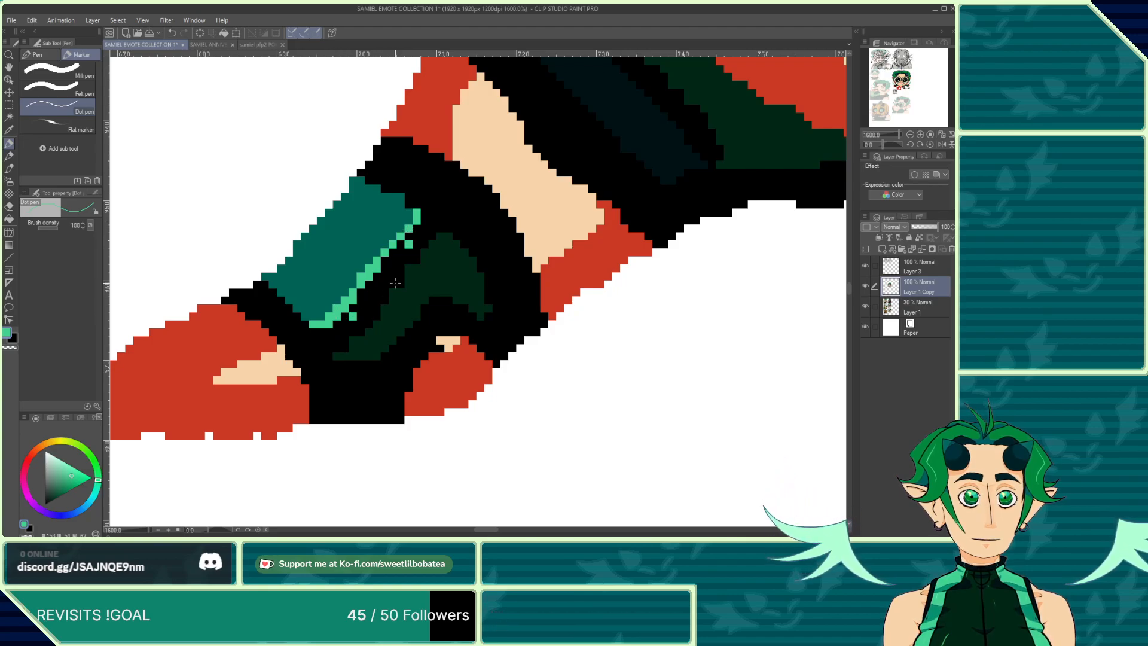
scroll(412, 302, "down", 5)
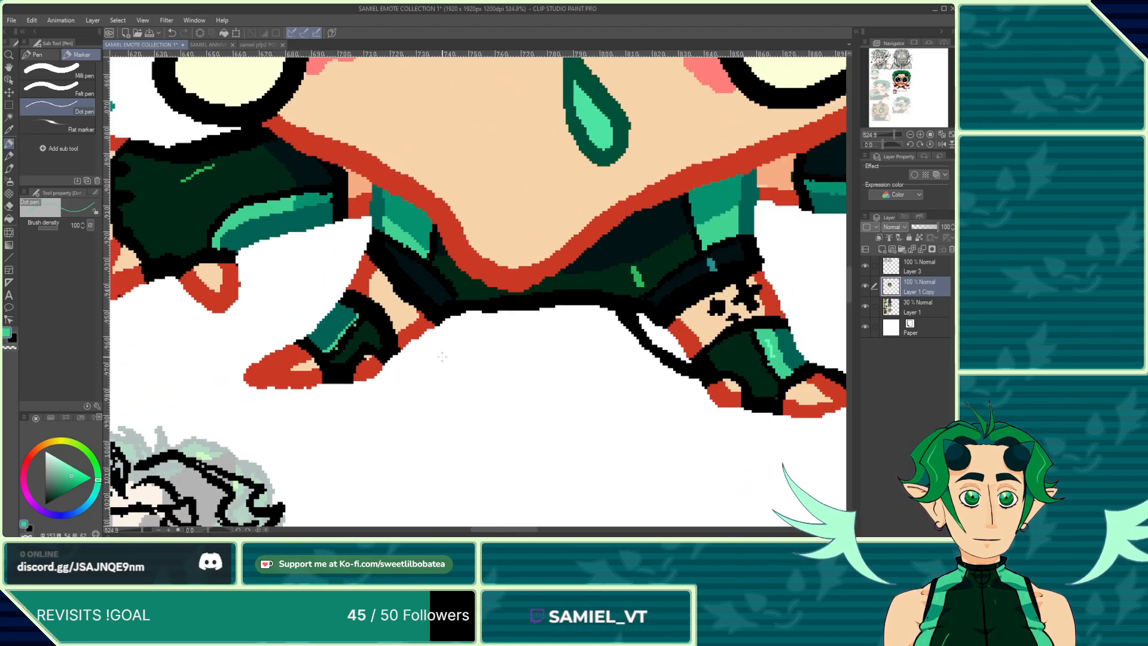
scroll(442, 357, "down", 5)
scroll(412, 222, "up", 2)
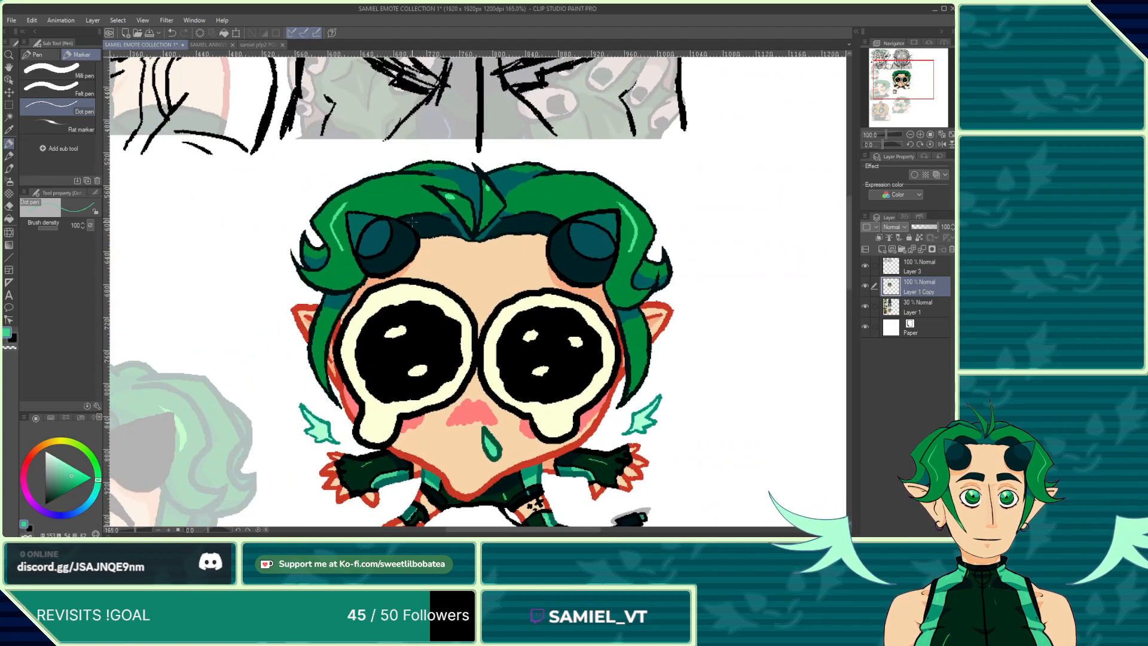
scroll(413, 222, "up", 6)
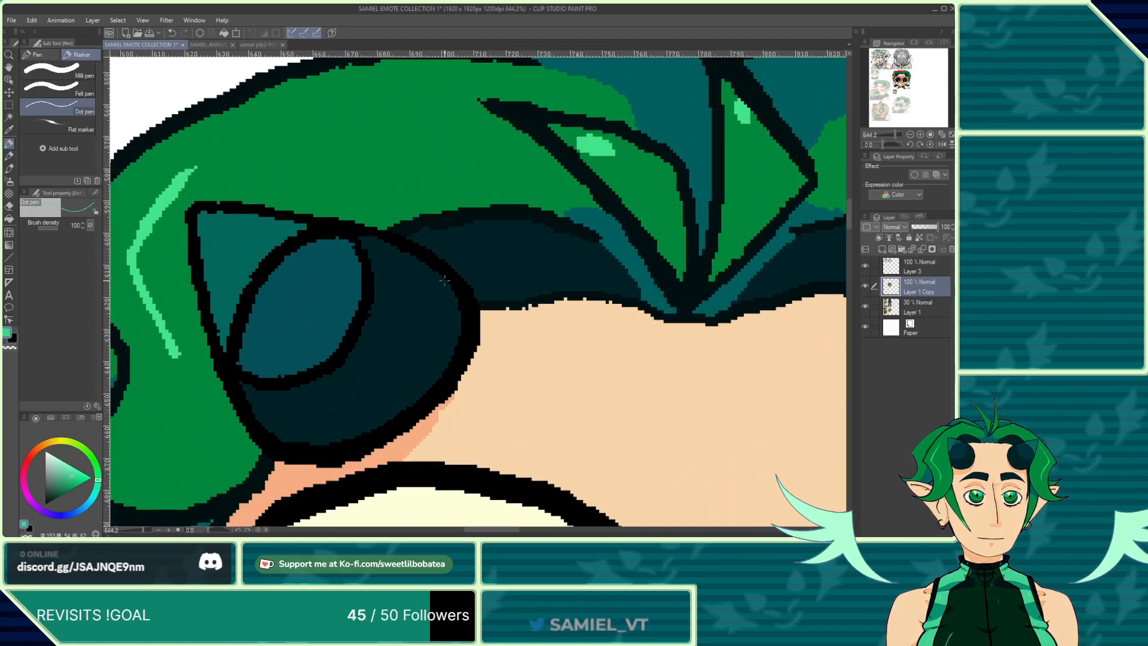
scroll(444, 279, "down", 6)
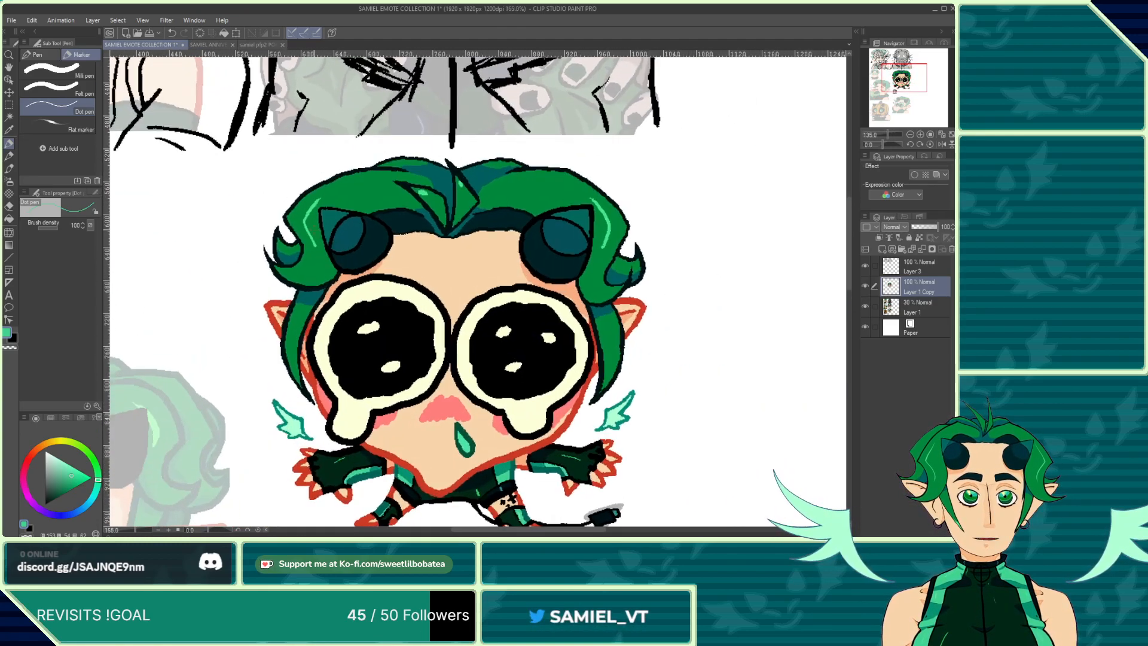
scroll(389, 407, "down", 3)
scroll(389, 407, "up", 2)
scroll(389, 407, "down", 1)
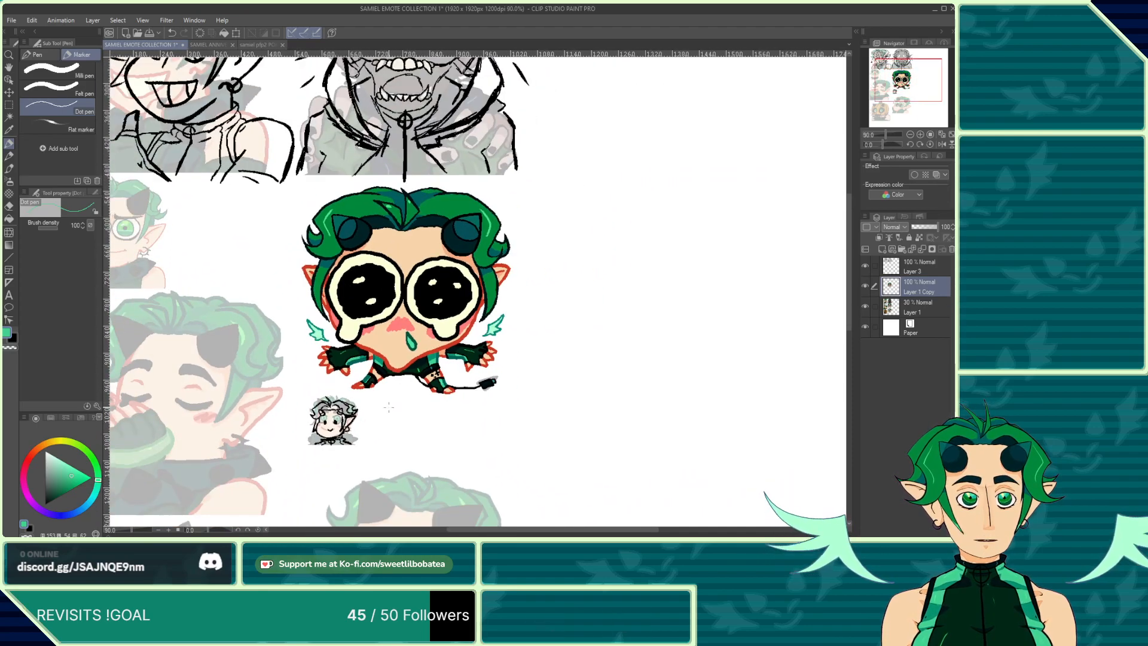
scroll(444, 407, "up", 1)
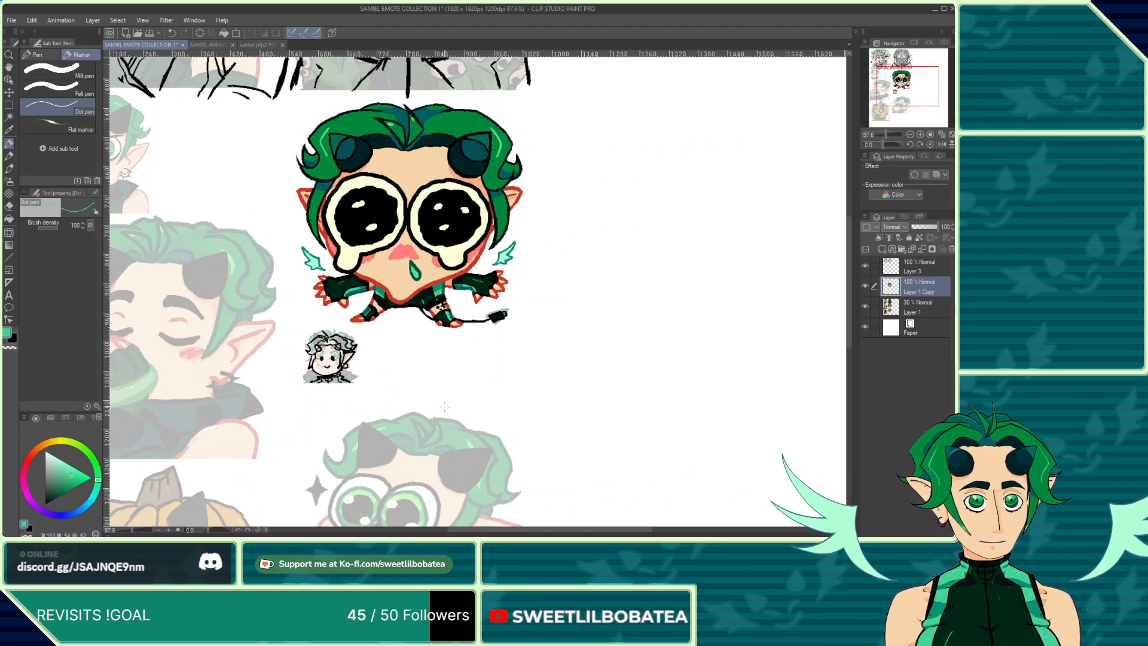
scroll(459, 410, "up", 5)
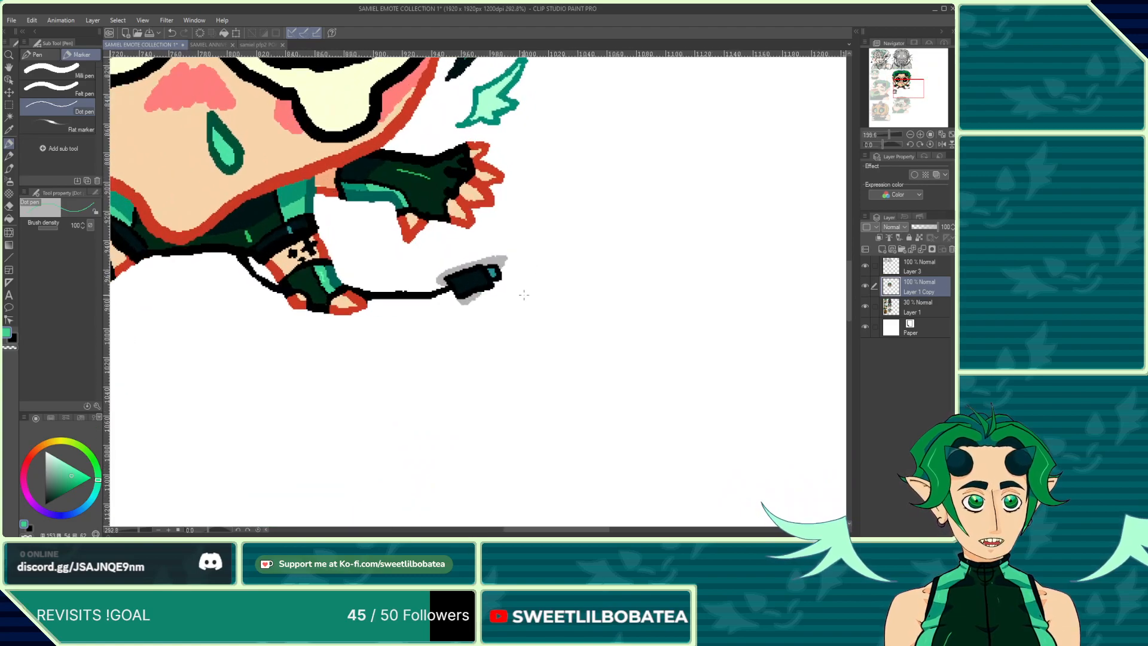
scroll(512, 292, "down", 4)
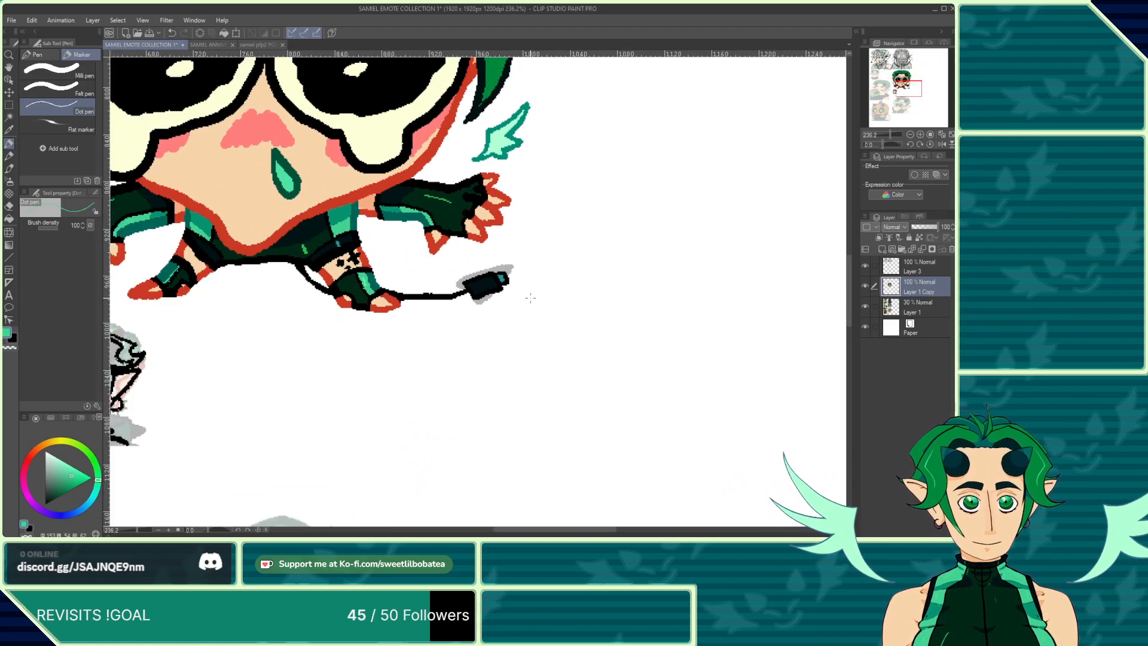
Step: Survey the whole emote sheet, including the crying chibi and the small sketch below it, at different zoom levels
scroll(440, 346, "down", 4)
scroll(388, 374, "up", 1)
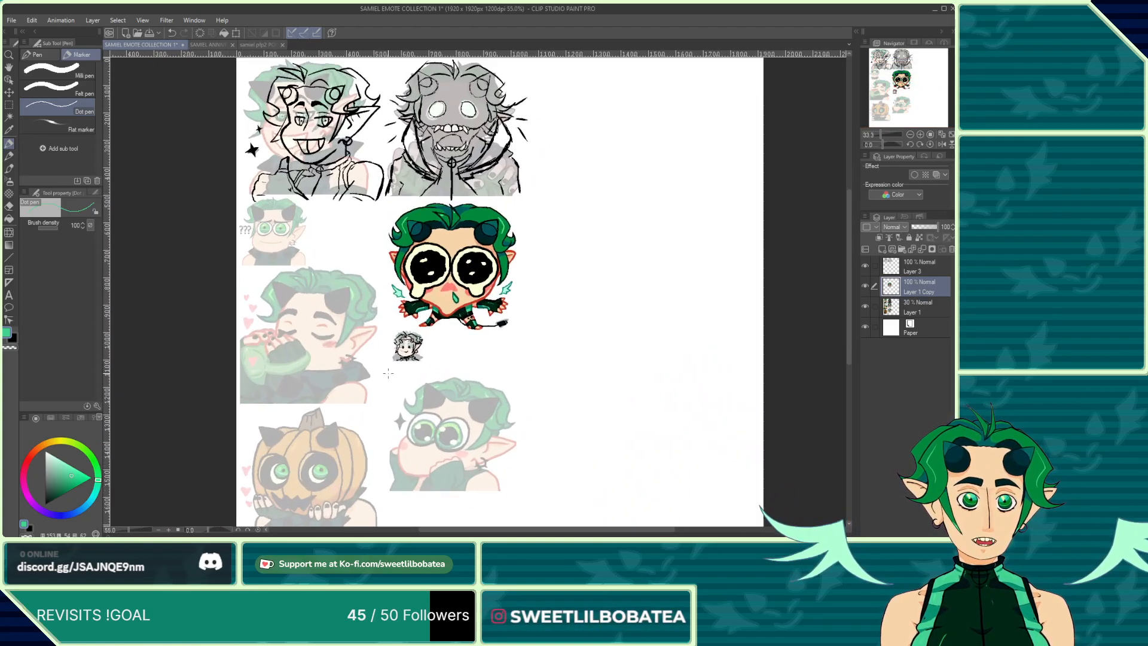
scroll(431, 380, "down", 3)
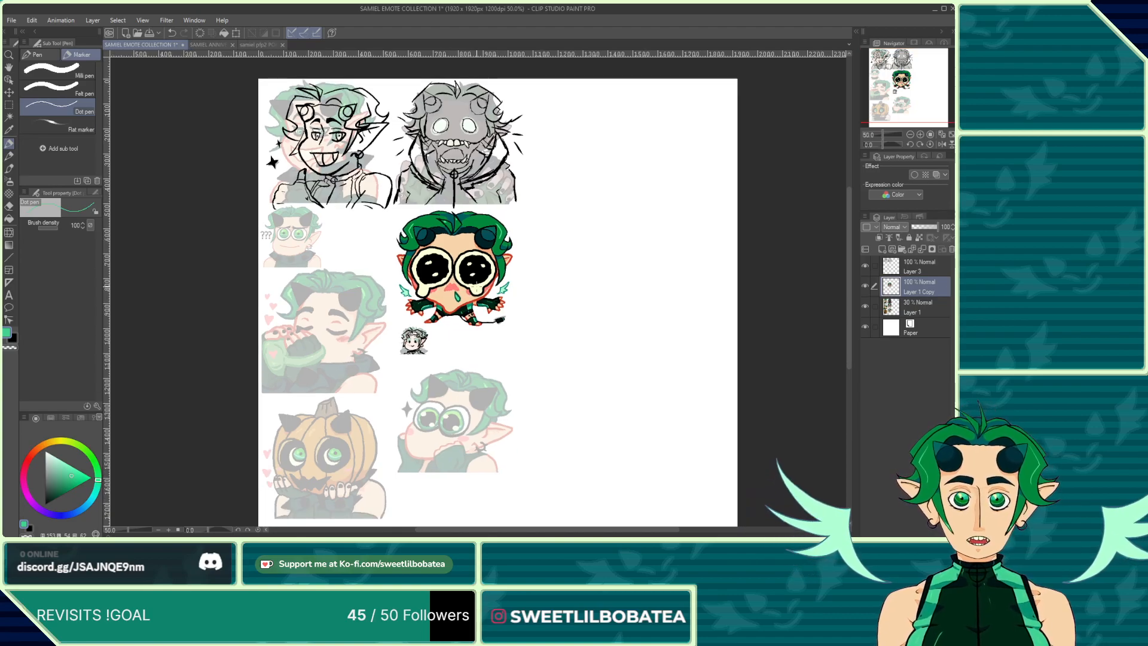
scroll(431, 379, "up", 1)
scroll(430, 380, "up", 2)
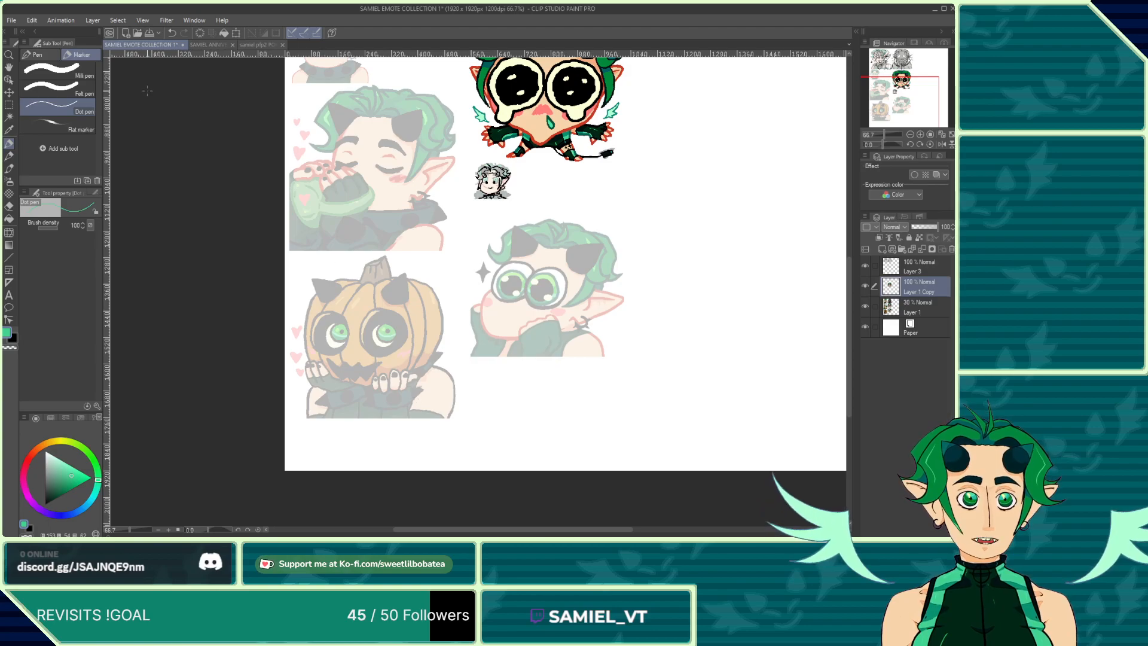
left_click(37, 55)
scroll(419, 424, "down", 2)
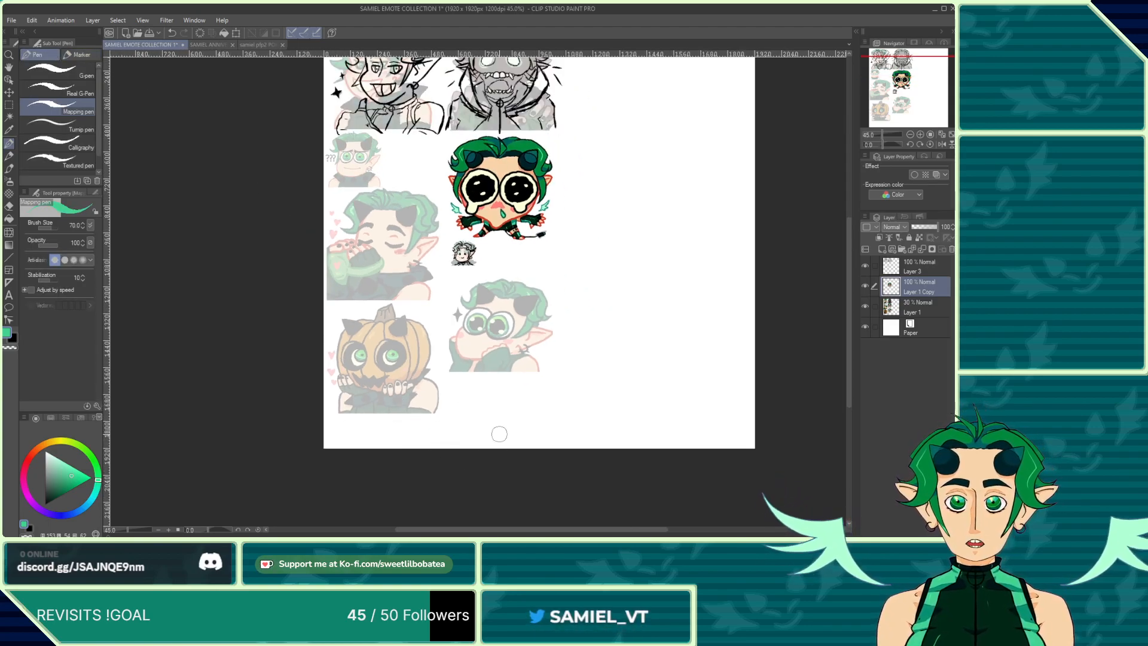
scroll(459, 448, "down", 2)
scroll(389, 418, "up", 3)
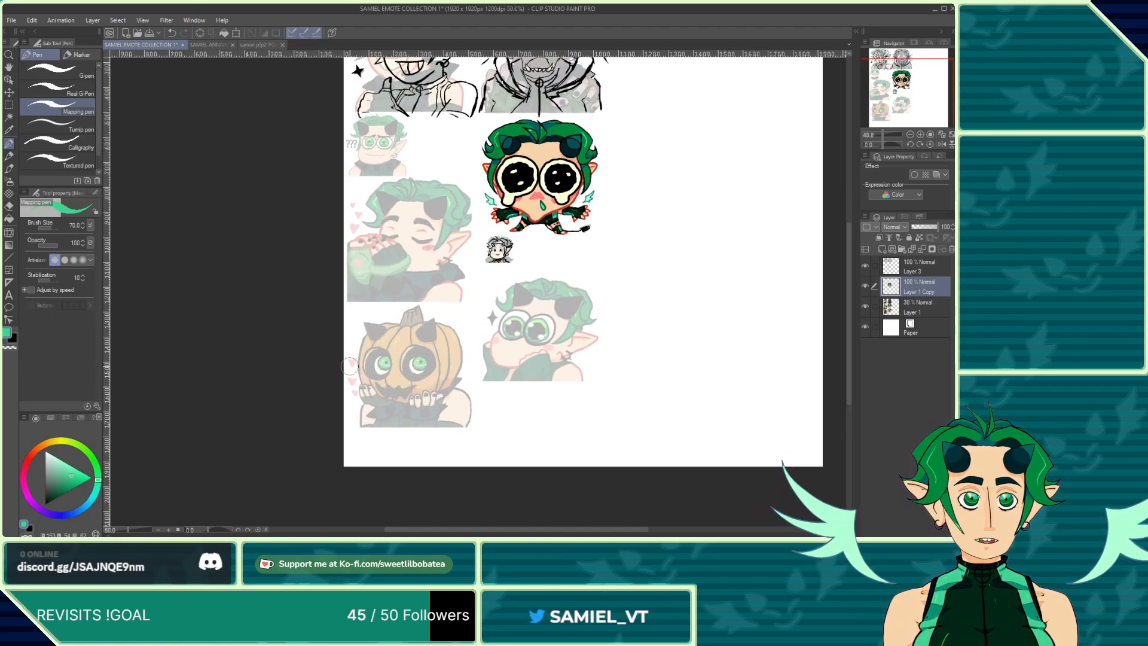
scroll(359, 353, "up", 2)
scroll(418, 430, "down", 3)
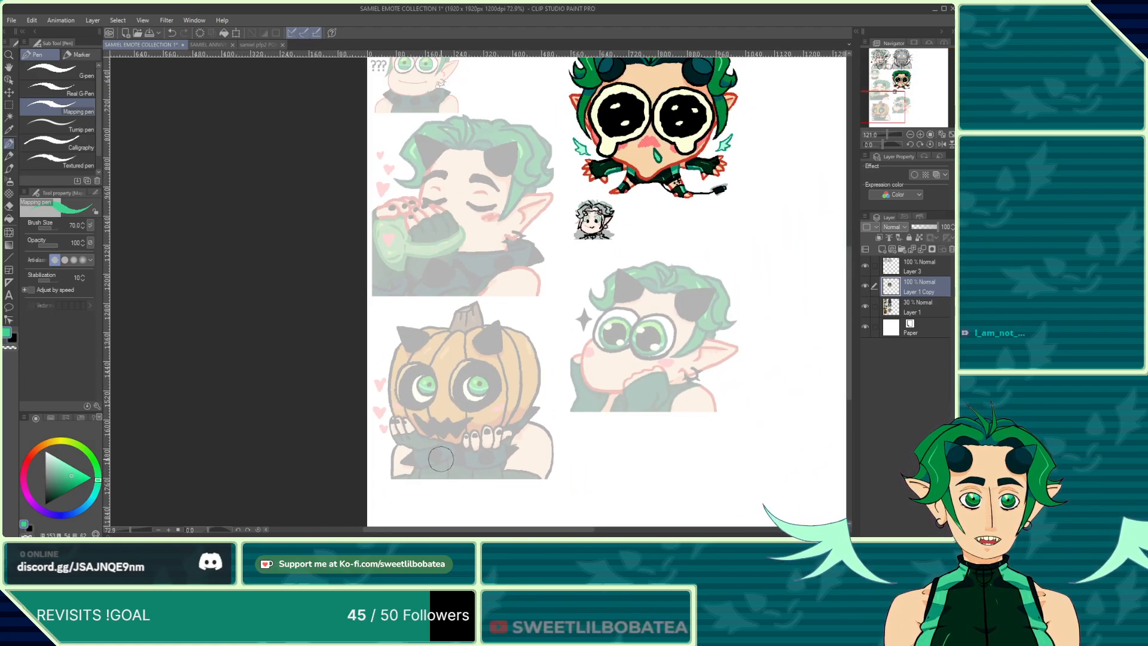
scroll(429, 448, "down", 1)
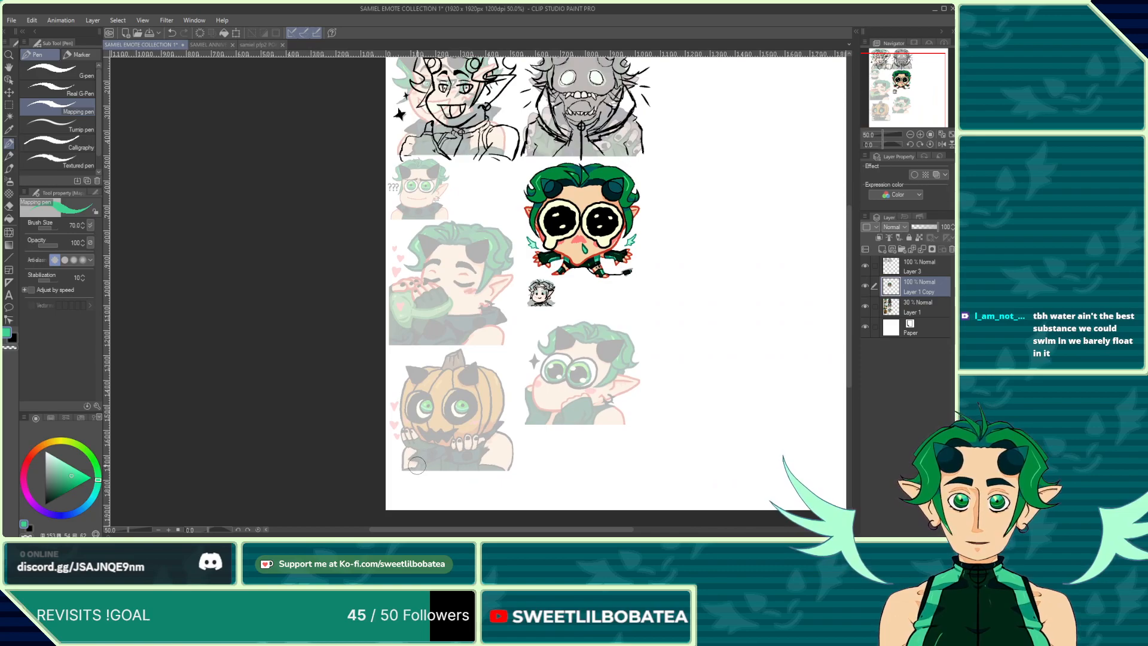
scroll(417, 465, "down", 1)
scroll(424, 431, "up", 2)
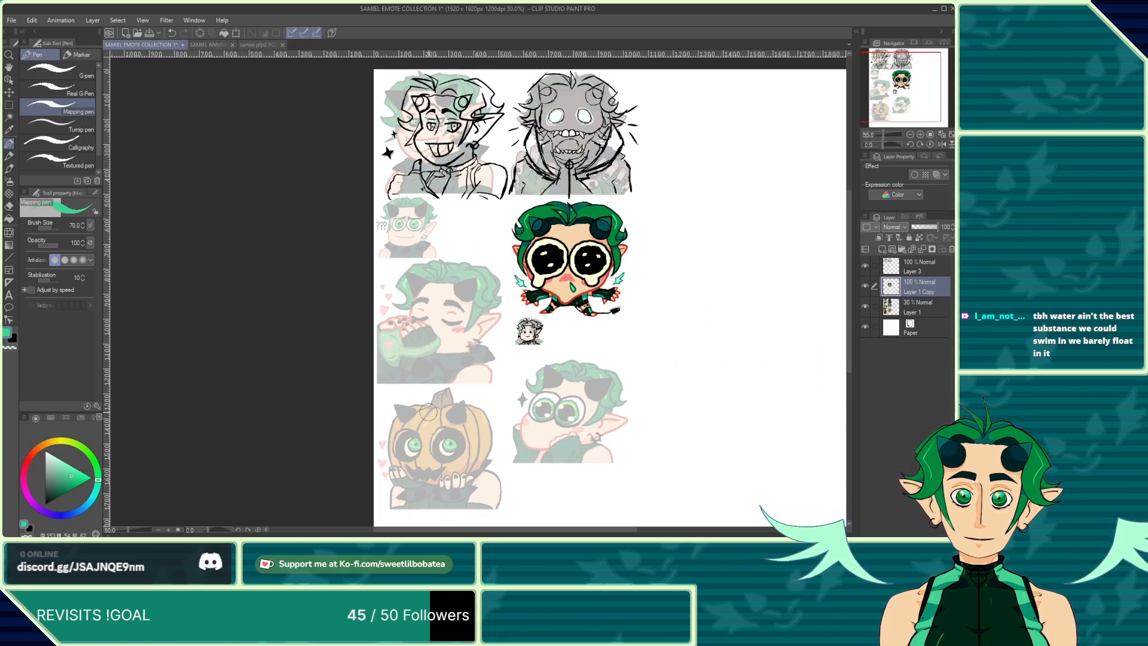
scroll(428, 411, "down", 1)
scroll(428, 411, "up", 1)
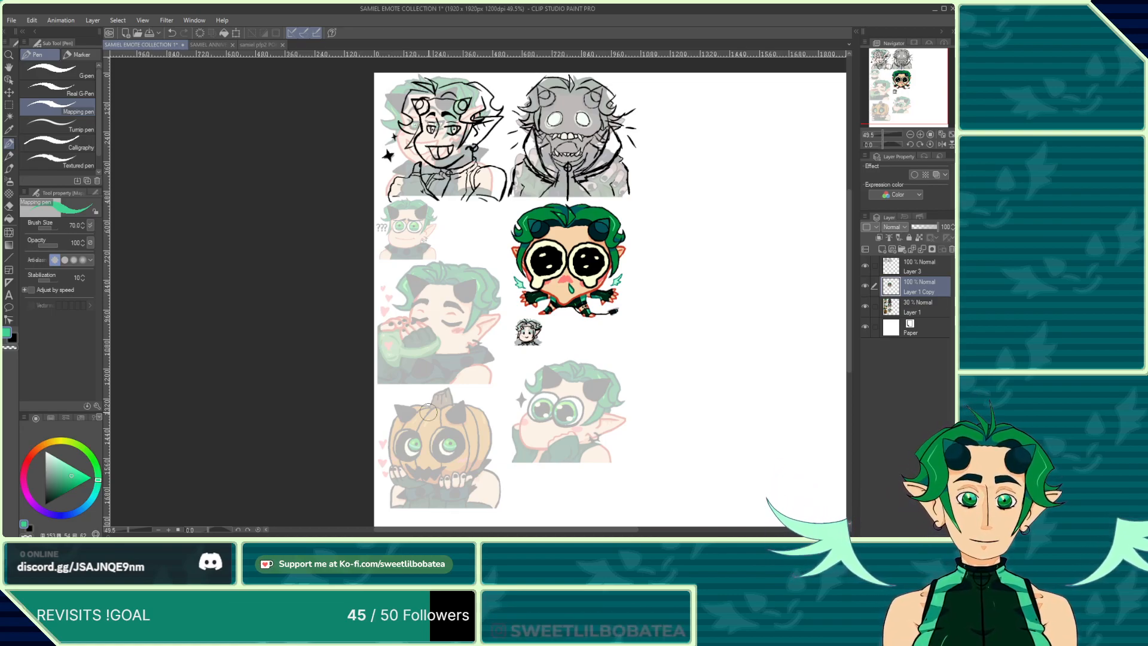
scroll(421, 332, "down", 1)
scroll(484, 317, "up", 5)
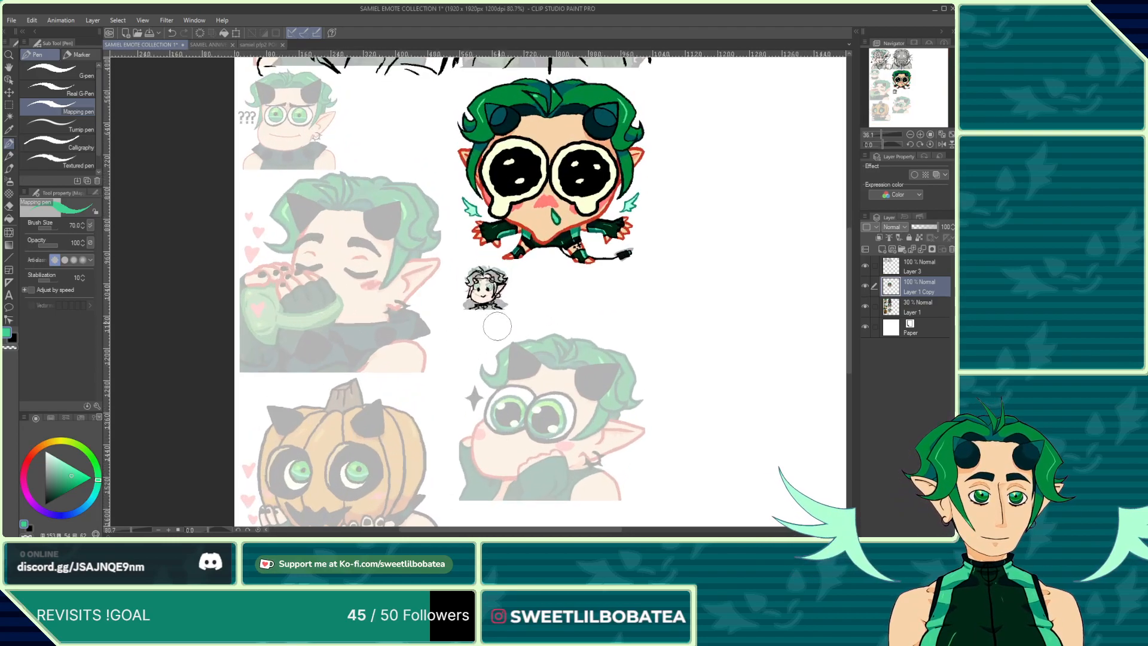
scroll(466, 295, "down", 2)
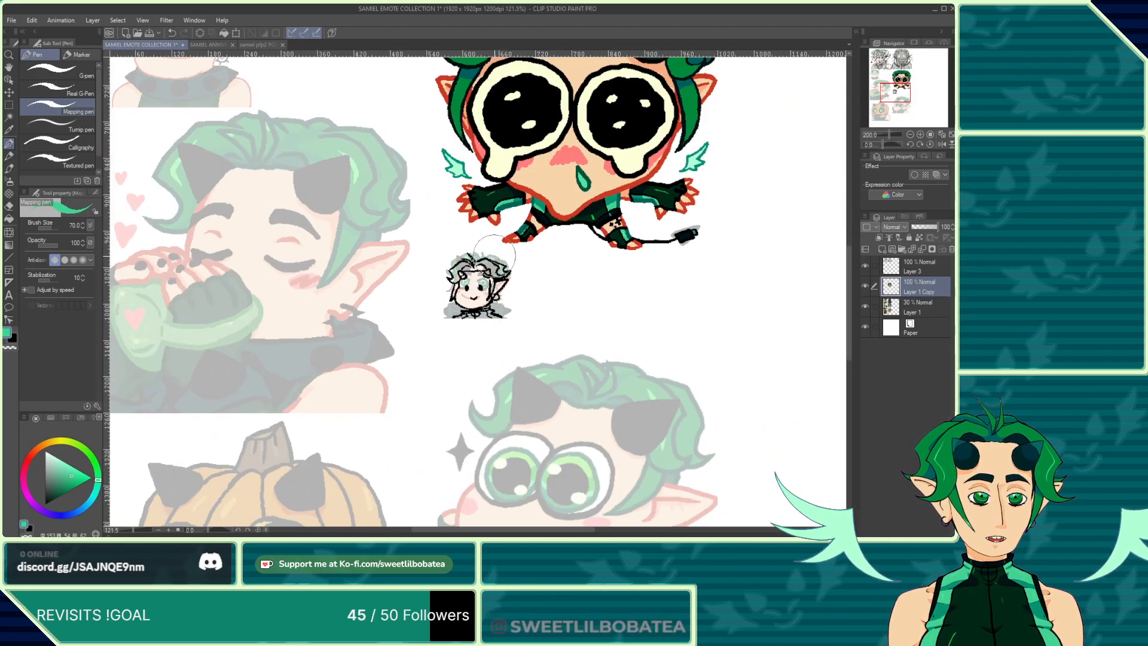
scroll(541, 173, "up", 2)
Step: Sample the emote's skin tone and fill the small chibi sketch's face with it
left_click(644, 250, "alt")
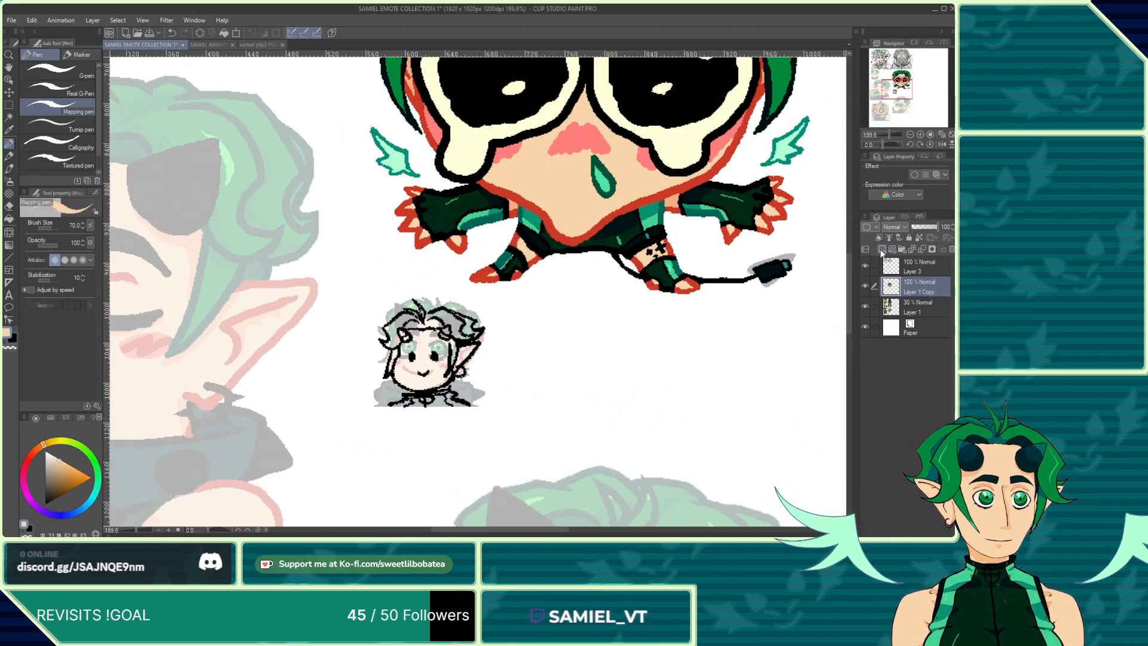
scroll(433, 366, "up", 4)
mouse_move(427, 413)
left_mouse_down()
mouse_move(461, 404)
mouse_move(444, 418)
mouse_move(472, 387)
mouse_move(392, 428)
mouse_move(342, 394)
mouse_move(349, 347)
mouse_move(381, 294)
mouse_move(371, 388)
mouse_move(405, 296)
mouse_move(421, 295)
mouse_move(440, 365)
mouse_move(459, 315)
mouse_move(436, 365)
mouse_move(495, 370)
left_mouse_up()
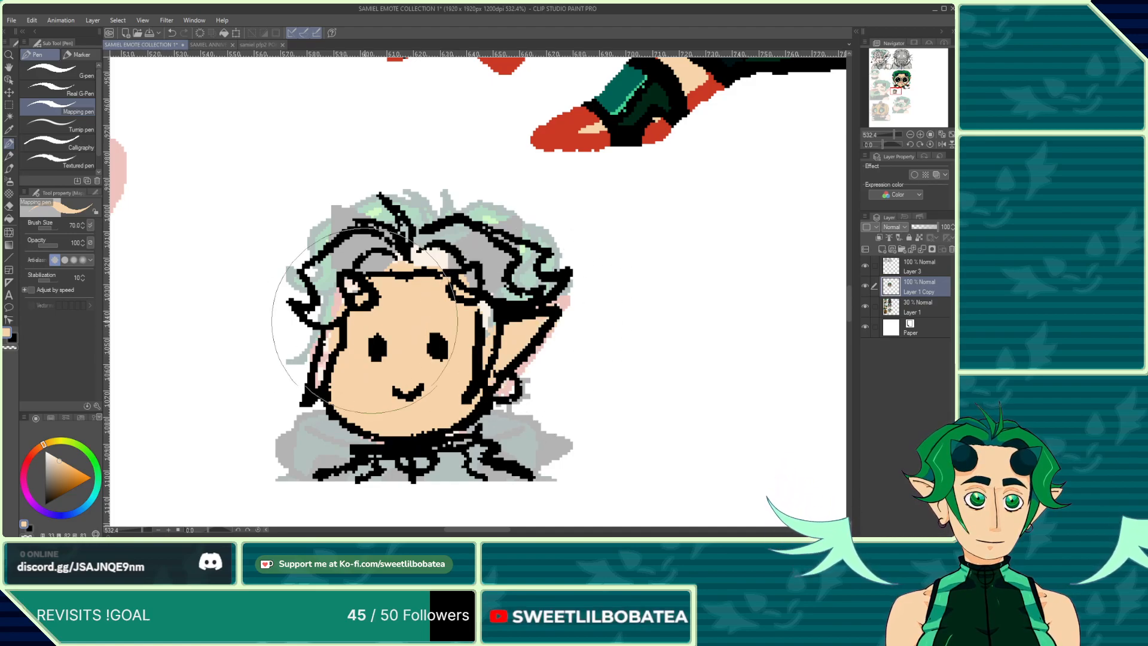
Step: Sample the dark teal horn color from the emote and paint the small chibi's horns with it
scroll(335, 347, "down", 5)
scroll(371, 370, "up", 3)
scroll(397, 384, "down", 3)
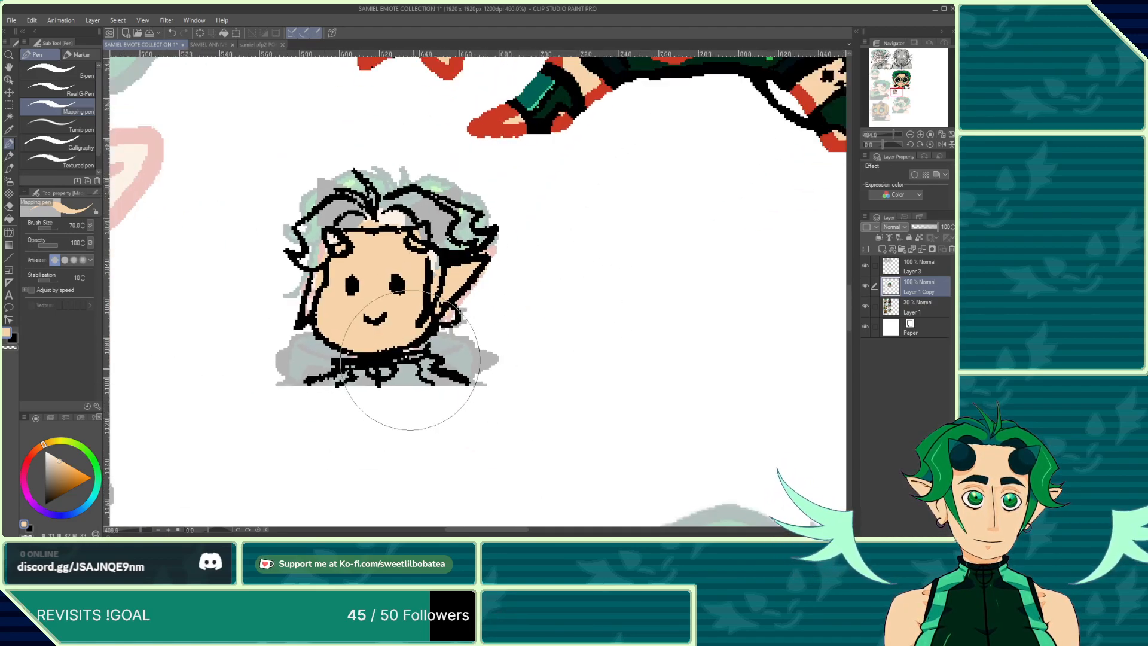
scroll(425, 398, "down", 3)
scroll(455, 179, "up", 3)
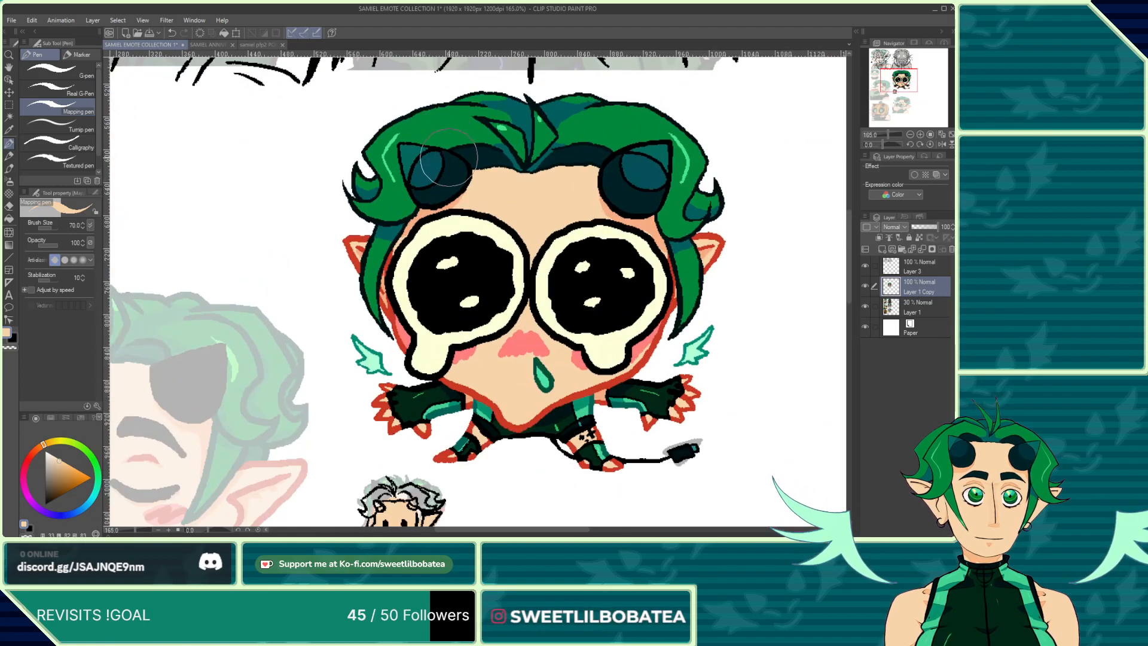
left_click(454, 170, "alt")
scroll(454, 170, "down", 3)
scroll(410, 269, "up", 8)
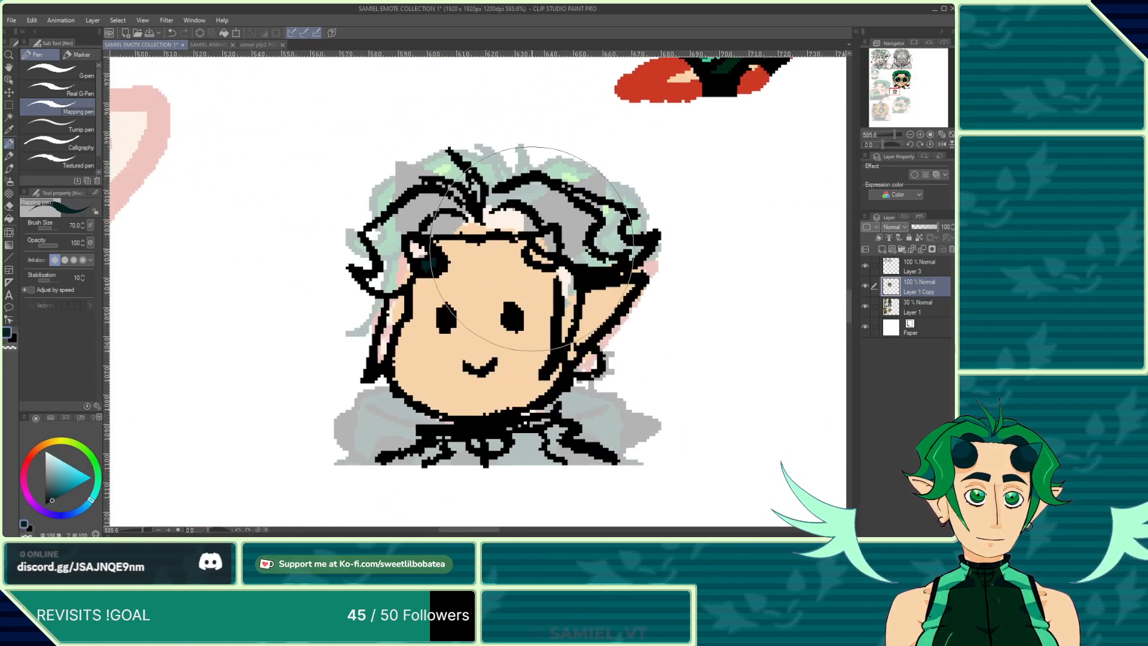
left_click_drag(530, 255, 541, 256)
Step: Examine the crying emote and the small chibi's head at various zoom levels
scroll(420, 417, "down", 5)
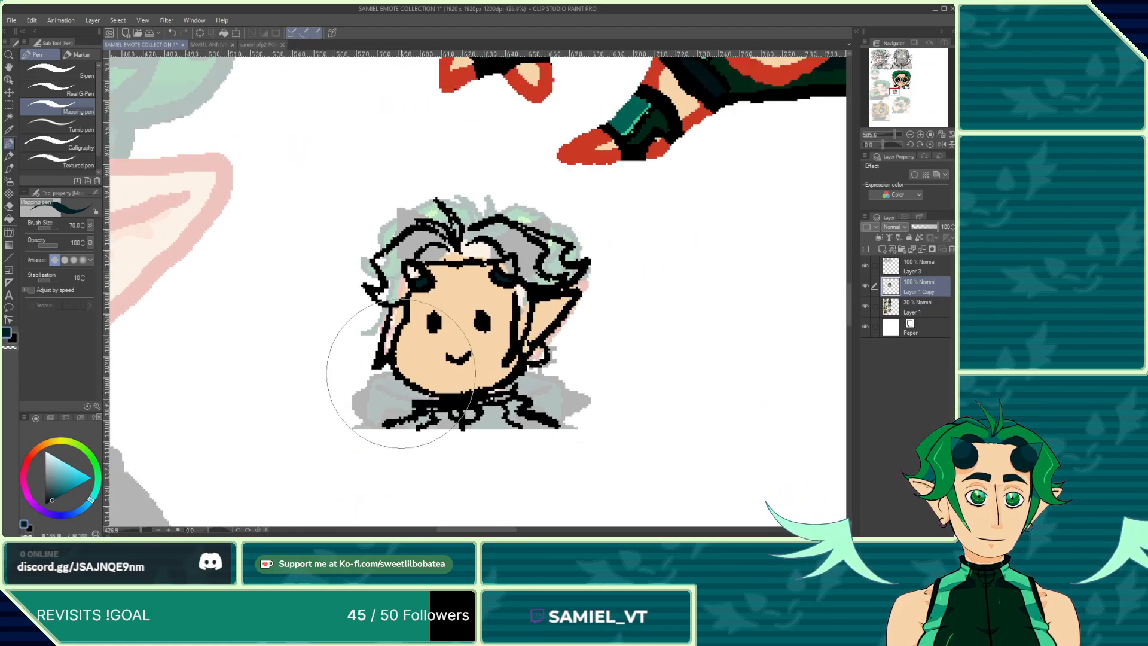
scroll(420, 416, "down", 3)
scroll(454, 112, "up", 2)
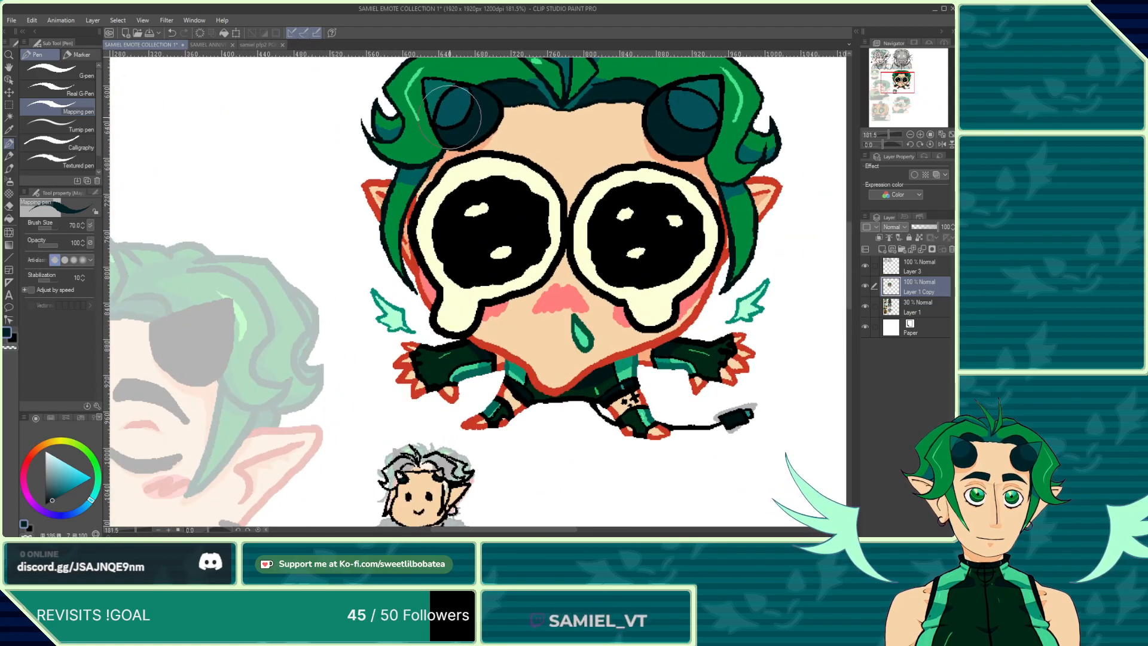
scroll(437, 399, "up", 1)
scroll(404, 301, "up", 3)
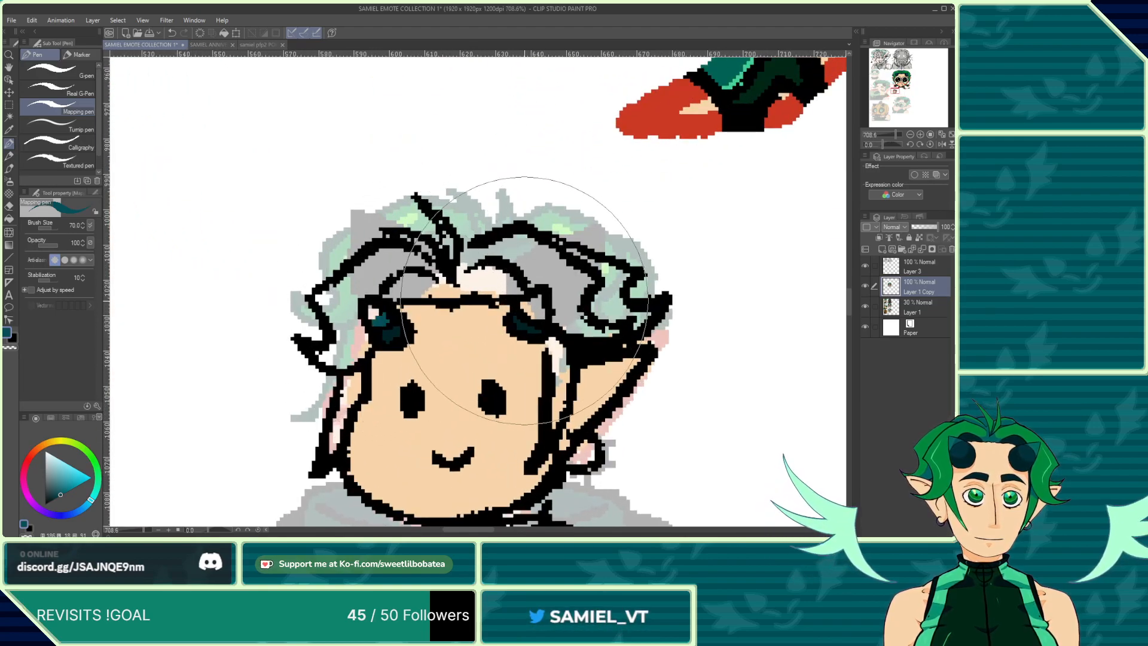
scroll(499, 315, "down", 5)
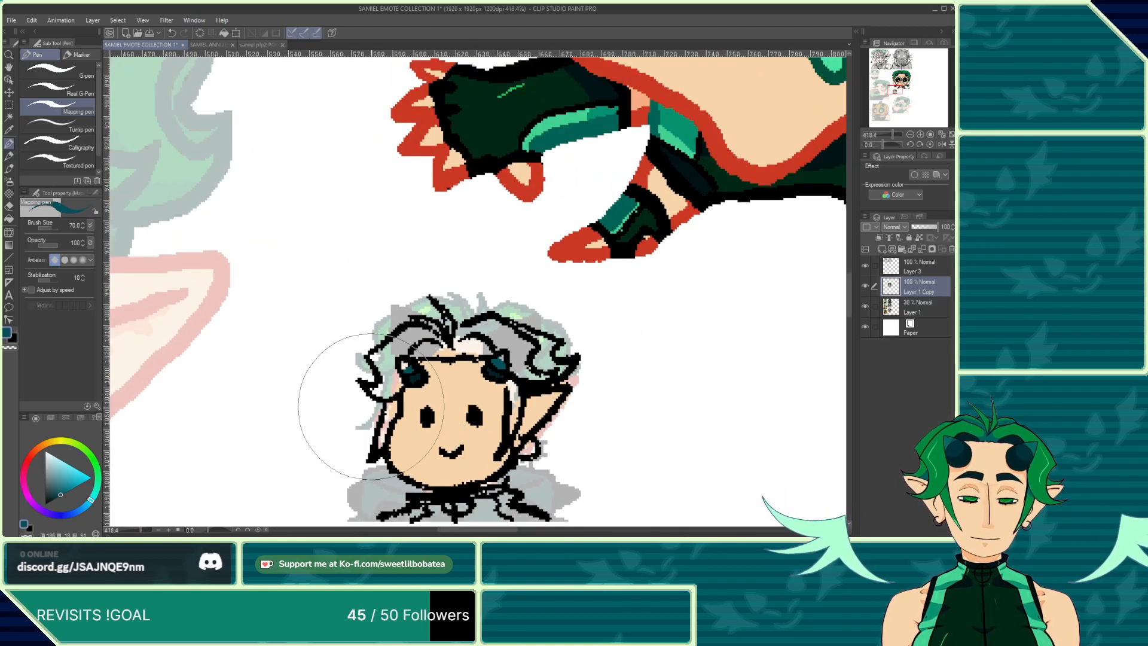
scroll(382, 393, "down", 5)
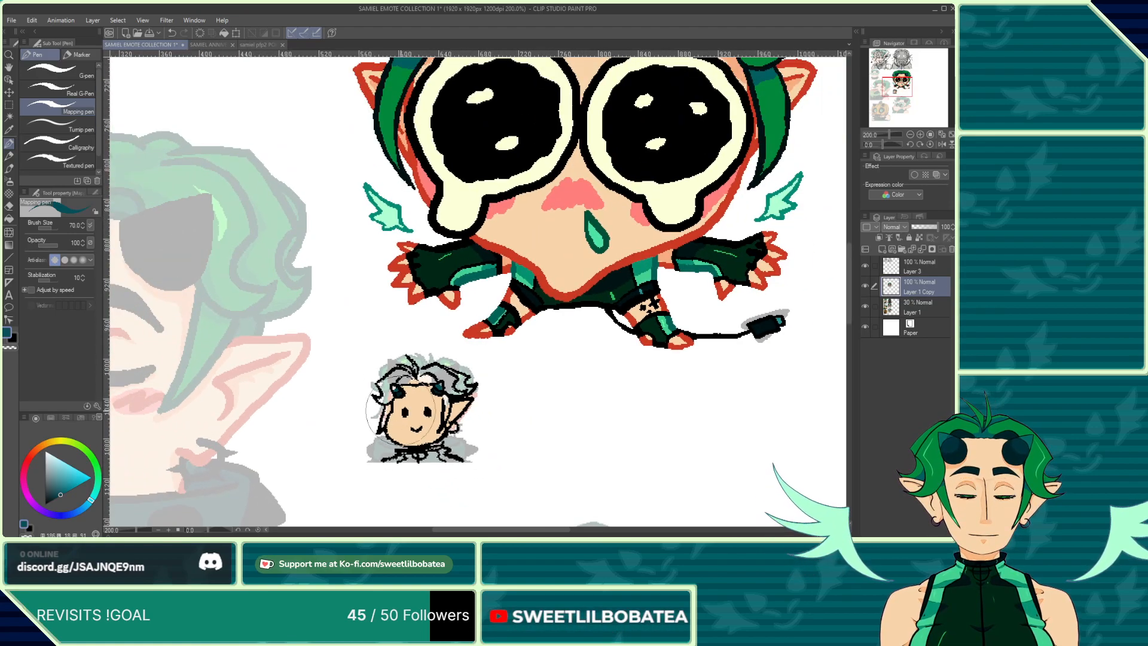
scroll(458, 168, "up", 4)
scroll(458, 168, "down", 3)
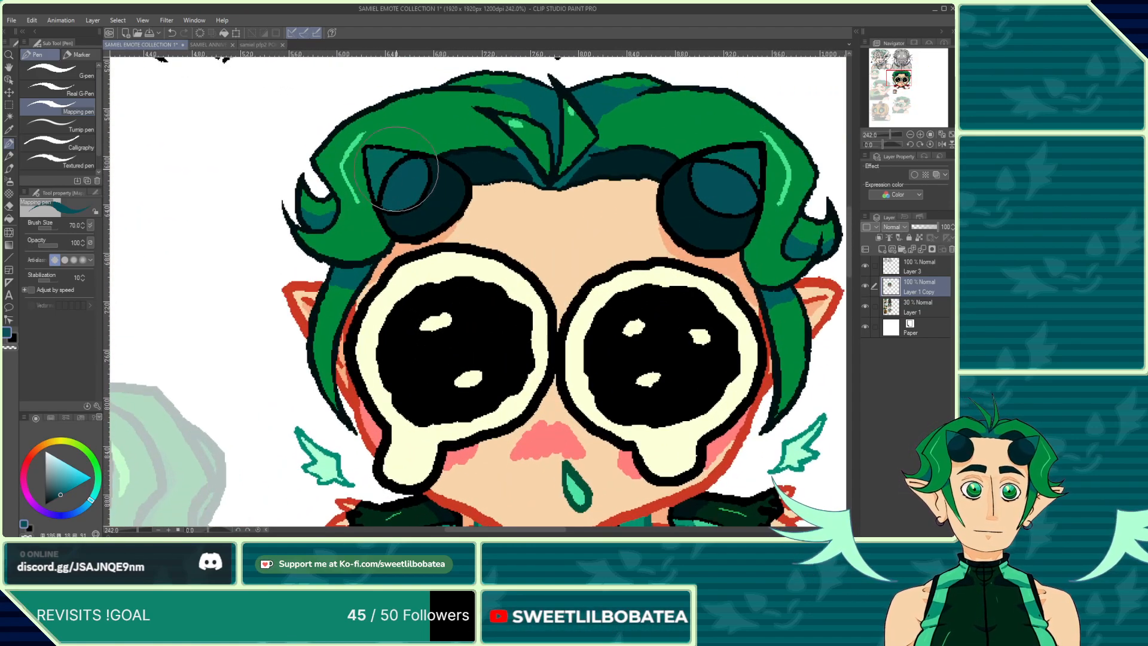
scroll(372, 436, "up", 3)
scroll(372, 472, "up", 5)
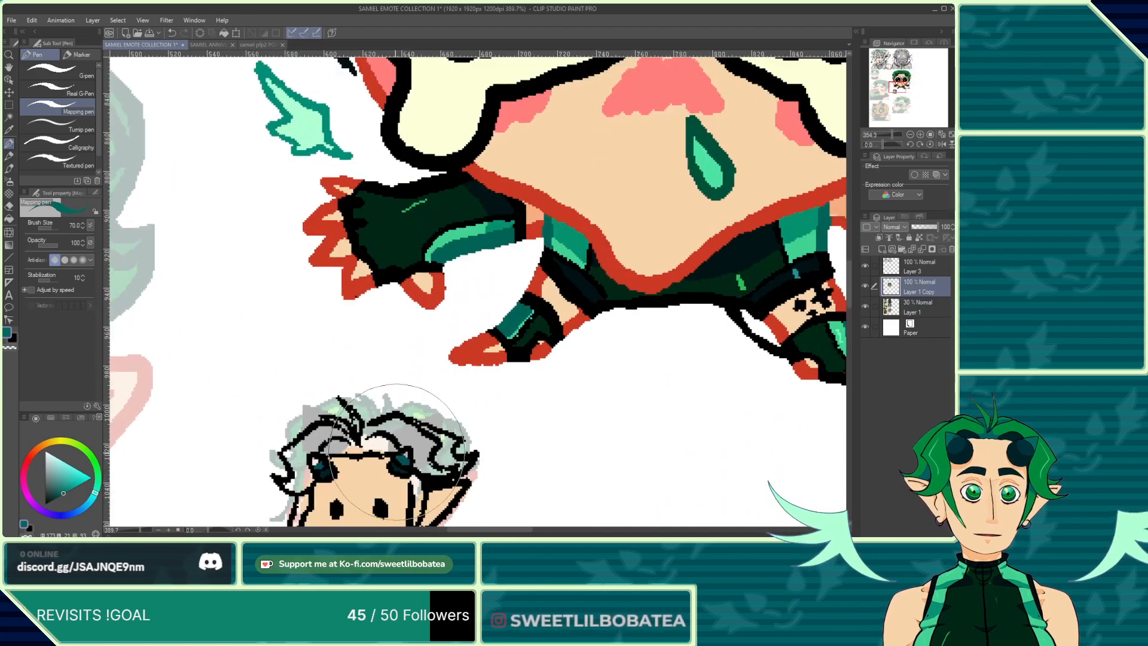
scroll(404, 442, "down", 3)
scroll(290, 458, "up", 4)
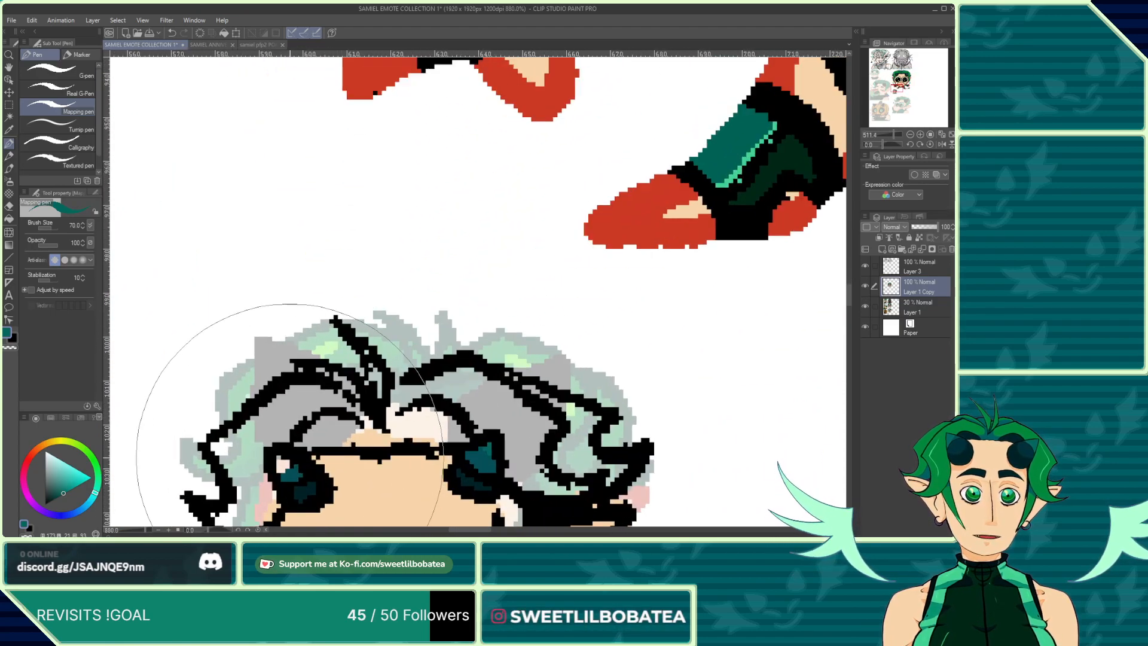
scroll(279, 464, "down", 8)
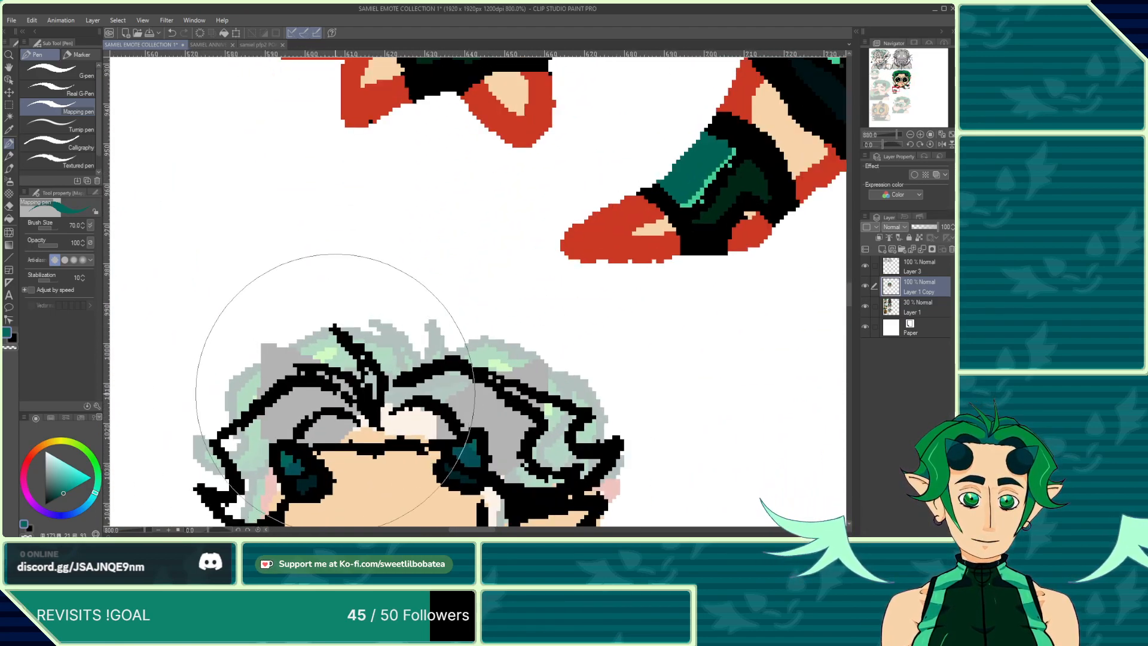
scroll(418, 180, "up", 3)
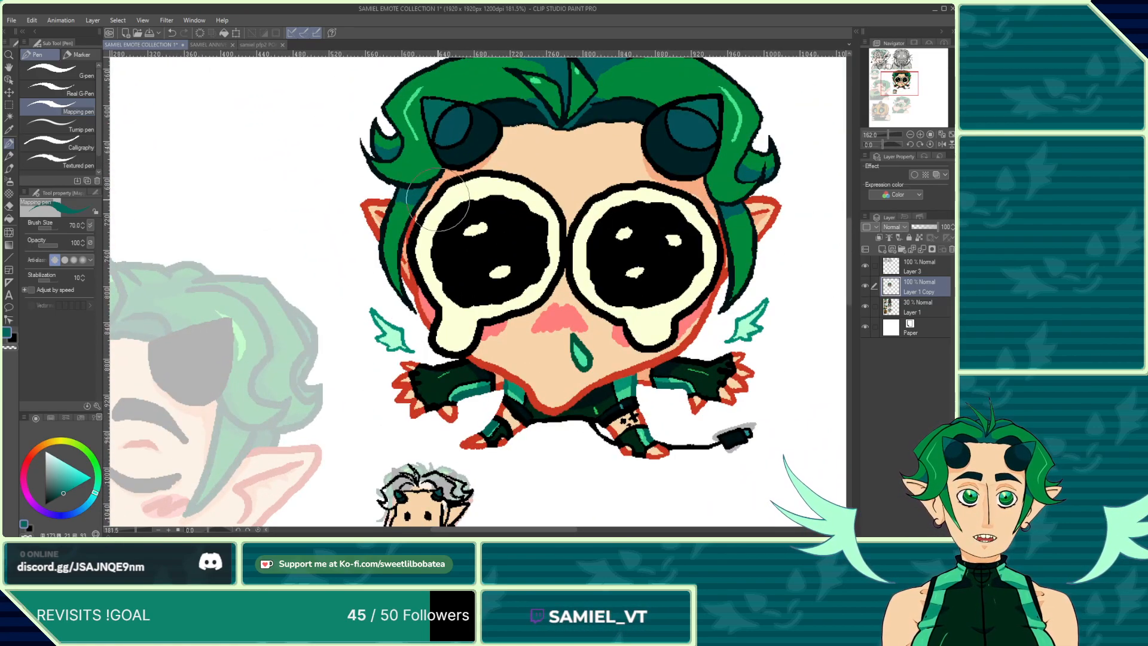
scroll(421, 153, "down", 2)
scroll(410, 346, "up", 6)
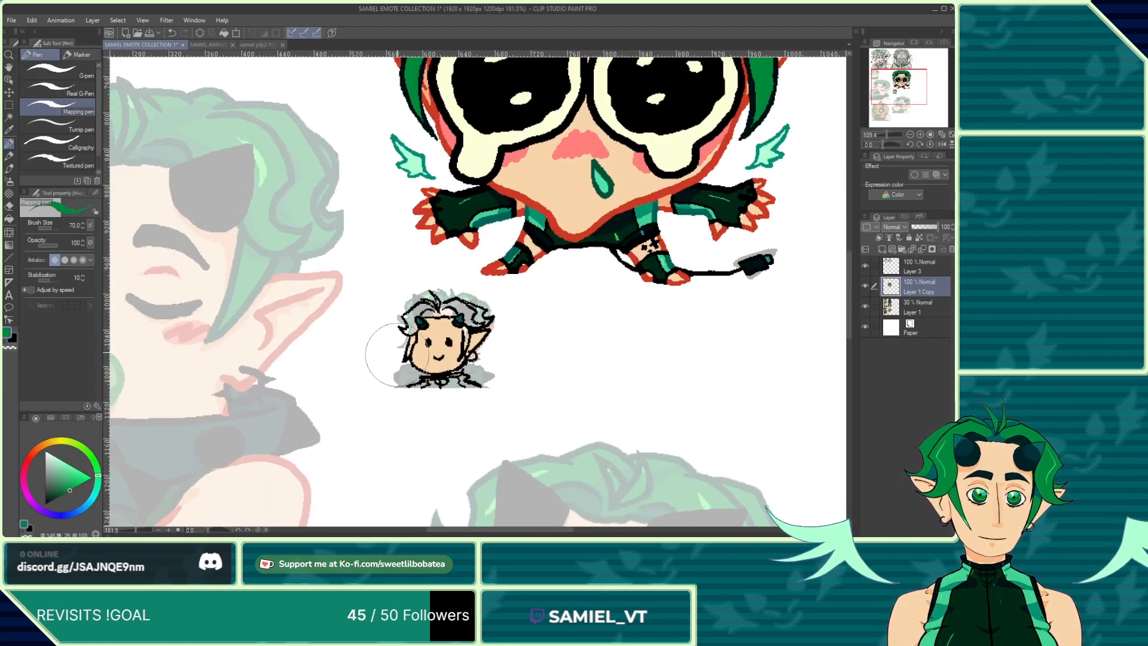
Step: Paint the small chibi's hair green over the gray sketch, covering the top and both sides
mouse_move(395, 326)
left_mouse_down()
mouse_move(413, 328)
mouse_move(420, 311)
left_mouse_up()
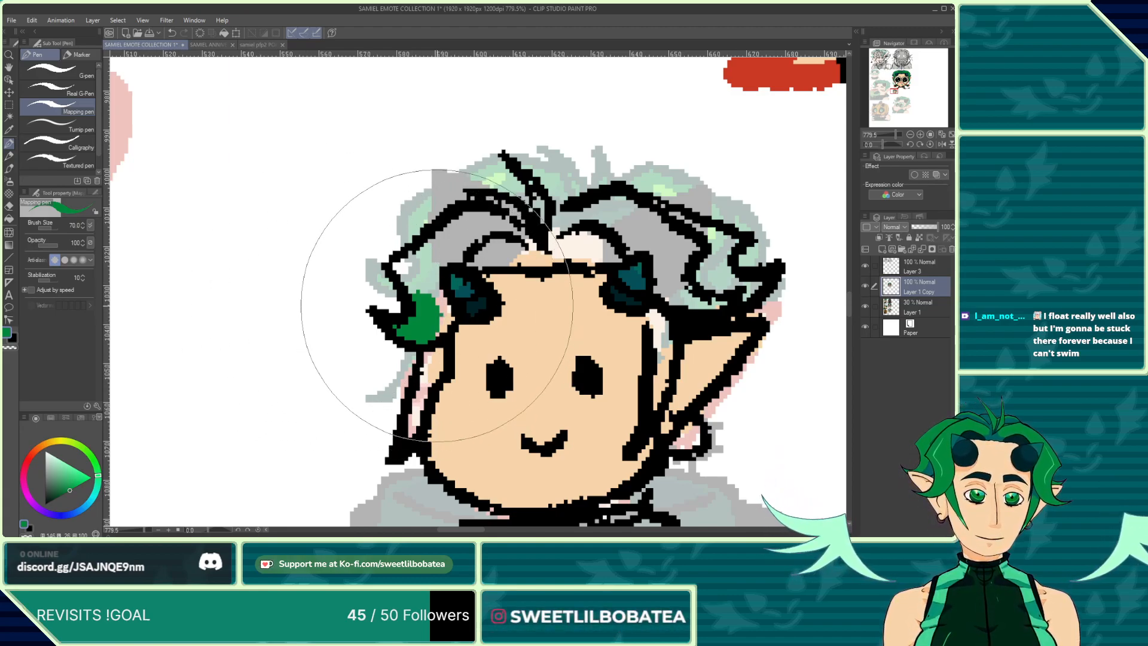
mouse_move(441, 311)
left_mouse_down()
mouse_move(426, 273)
mouse_move(424, 290)
mouse_move(411, 271)
mouse_move(427, 258)
mouse_move(405, 270)
mouse_move(416, 259)
mouse_move(467, 242)
mouse_move(451, 246)
mouse_move(529, 250)
mouse_move(489, 233)
mouse_move(511, 223)
left_mouse_up()
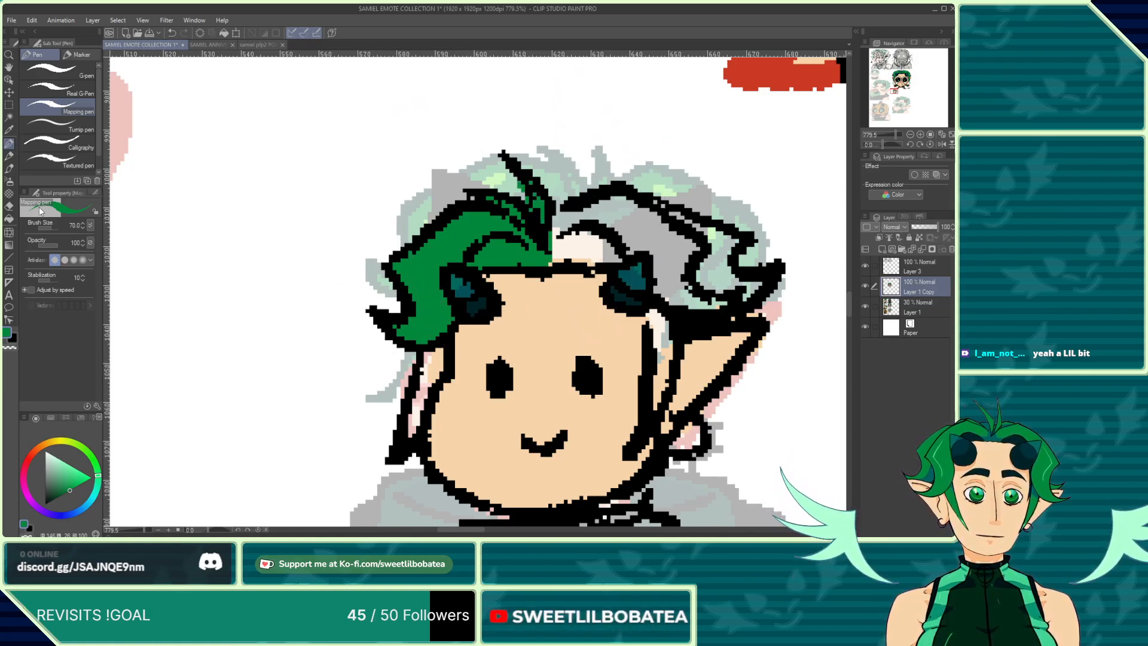
left_click(8, 209)
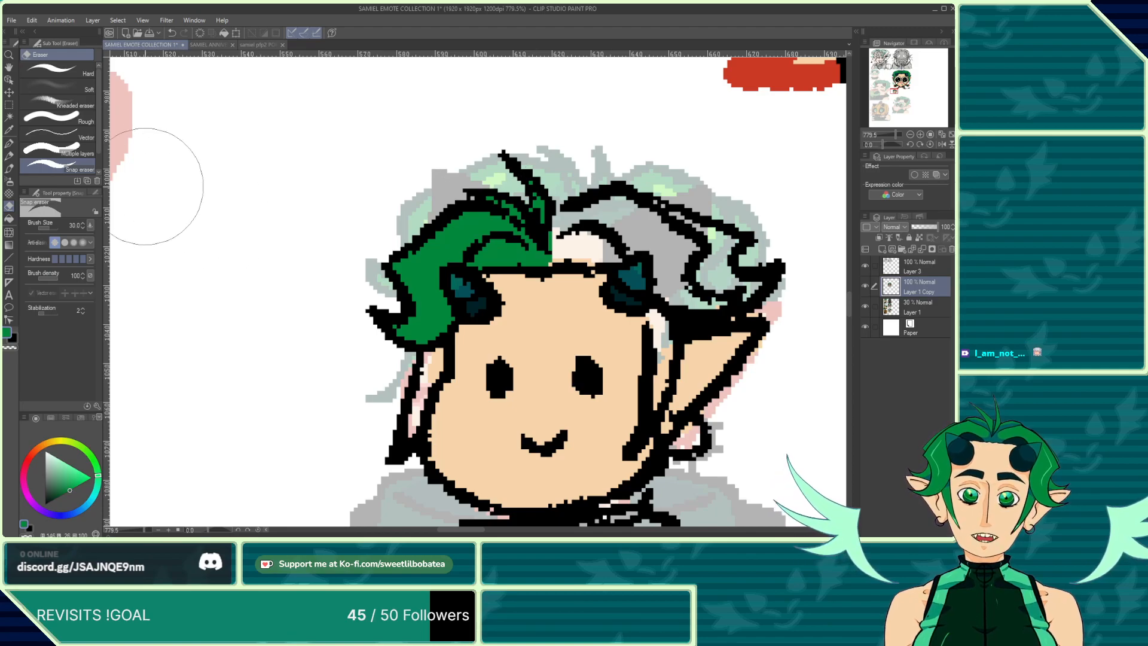
left_click(5, 147)
mouse_move(574, 233)
left_mouse_down()
mouse_move(547, 239)
mouse_move(627, 211)
mouse_move(677, 236)
mouse_move(647, 221)
mouse_move(652, 231)
mouse_move(639, 229)
mouse_move(650, 236)
mouse_move(600, 240)
left_mouse_up()
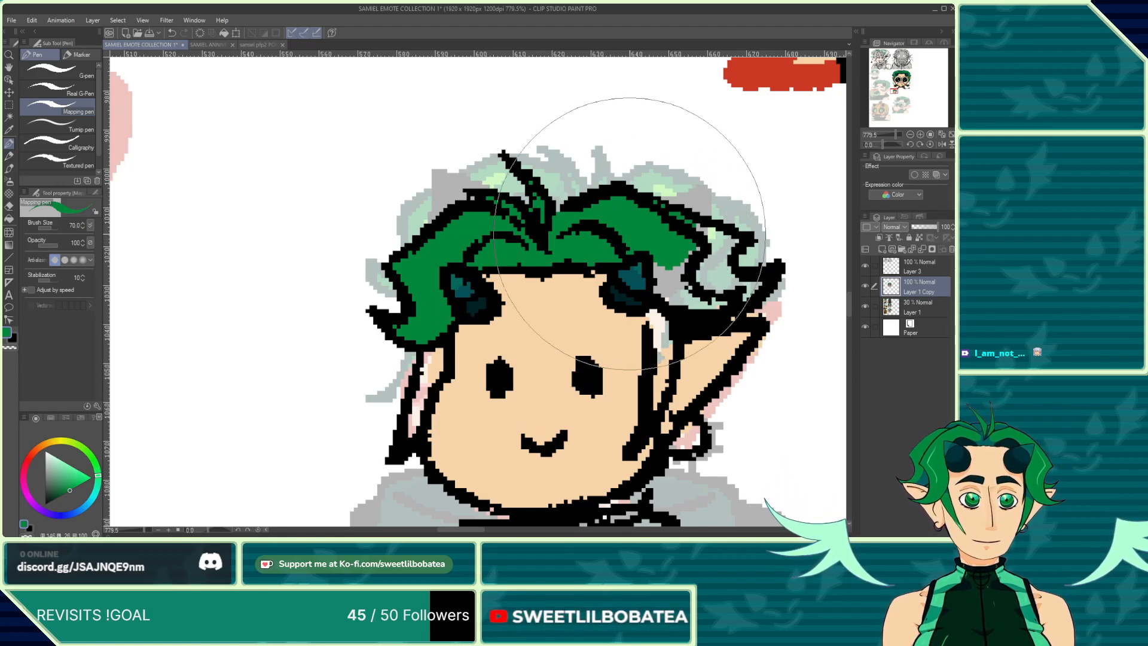
mouse_move(656, 406)
left_mouse_down()
mouse_move(662, 265)
mouse_move(678, 287)
mouse_move(695, 275)
mouse_move(724, 284)
left_mouse_up()
left_click(670, 291)
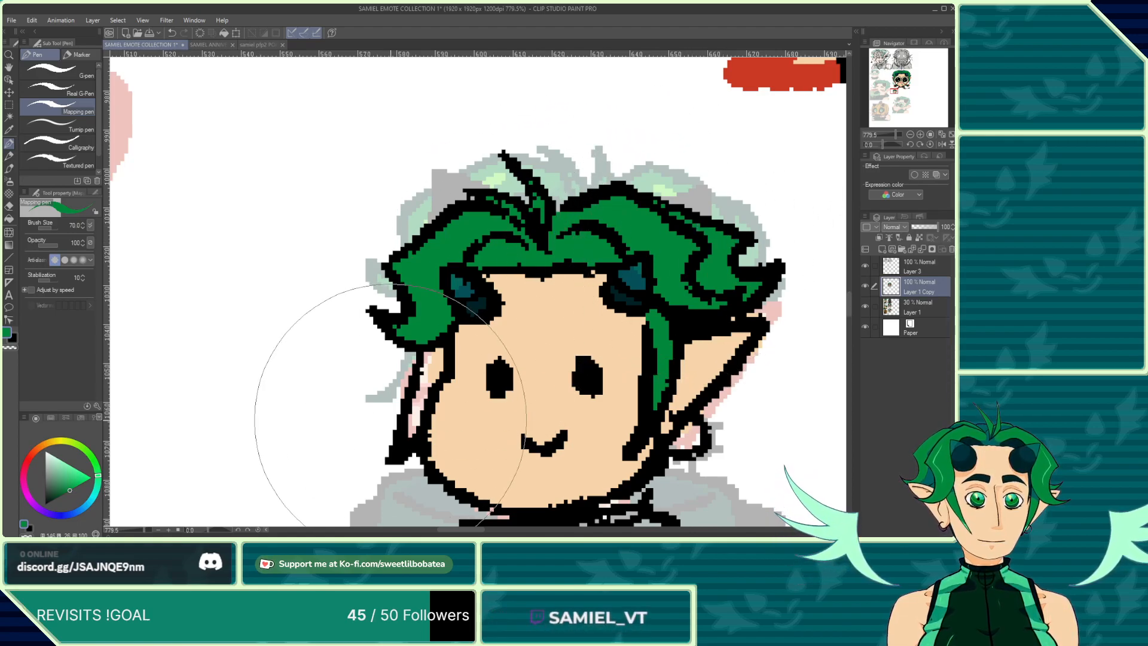
left_click_drag(410, 425, 436, 352)
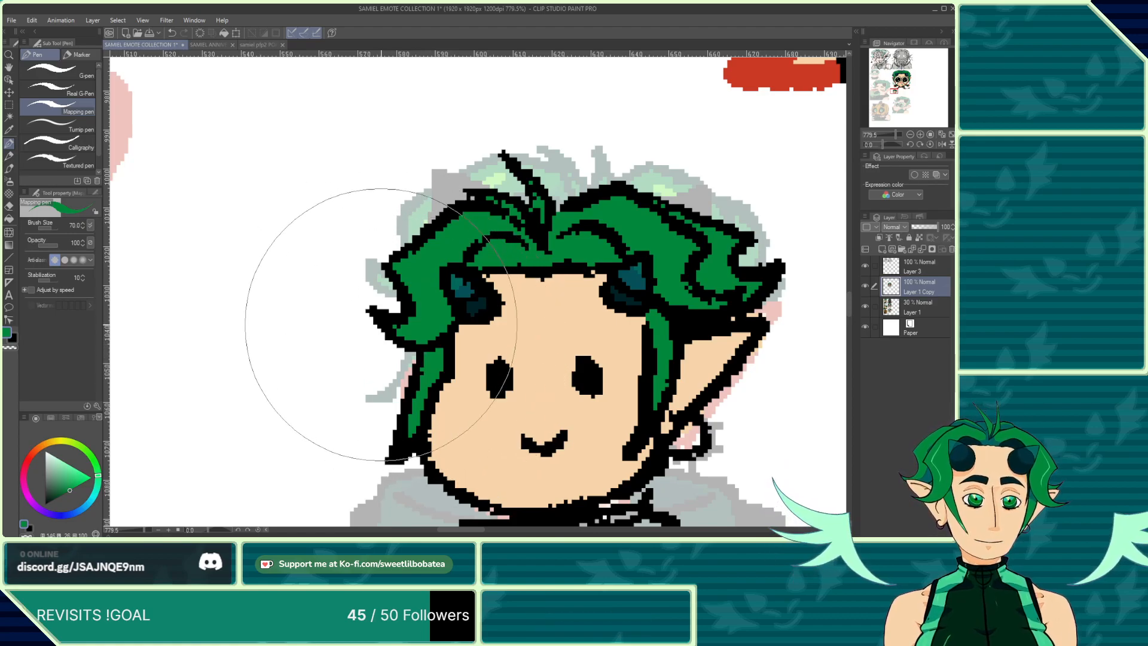
scroll(346, 192, "down", 3)
scroll(460, 382, "down", 5)
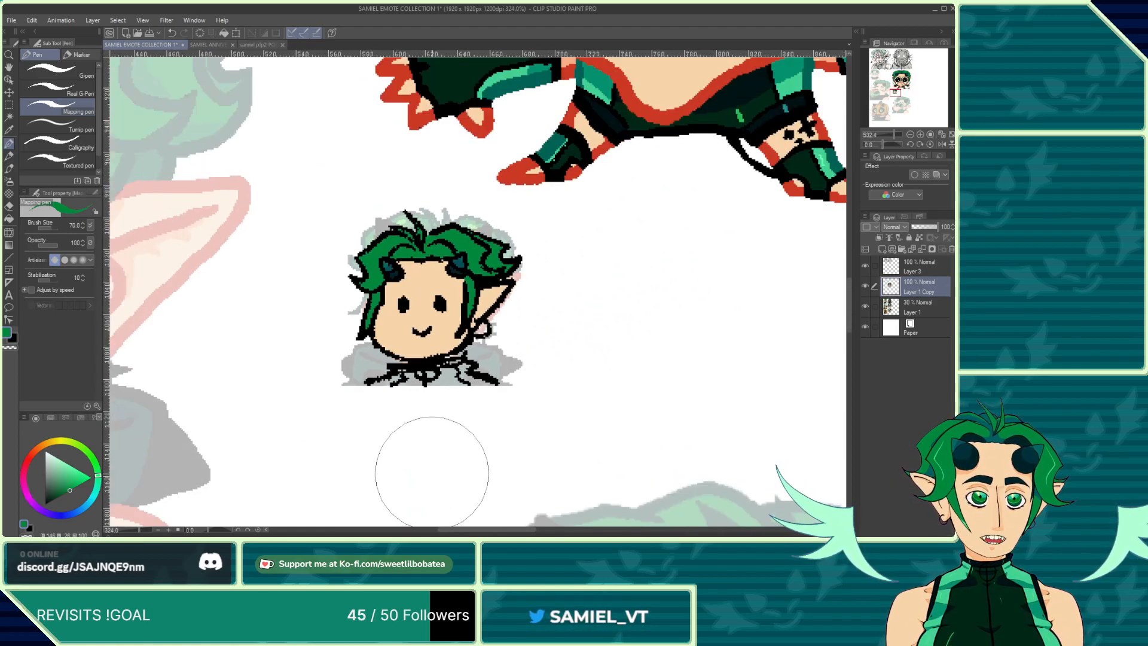
scroll(505, 322, "up", 3)
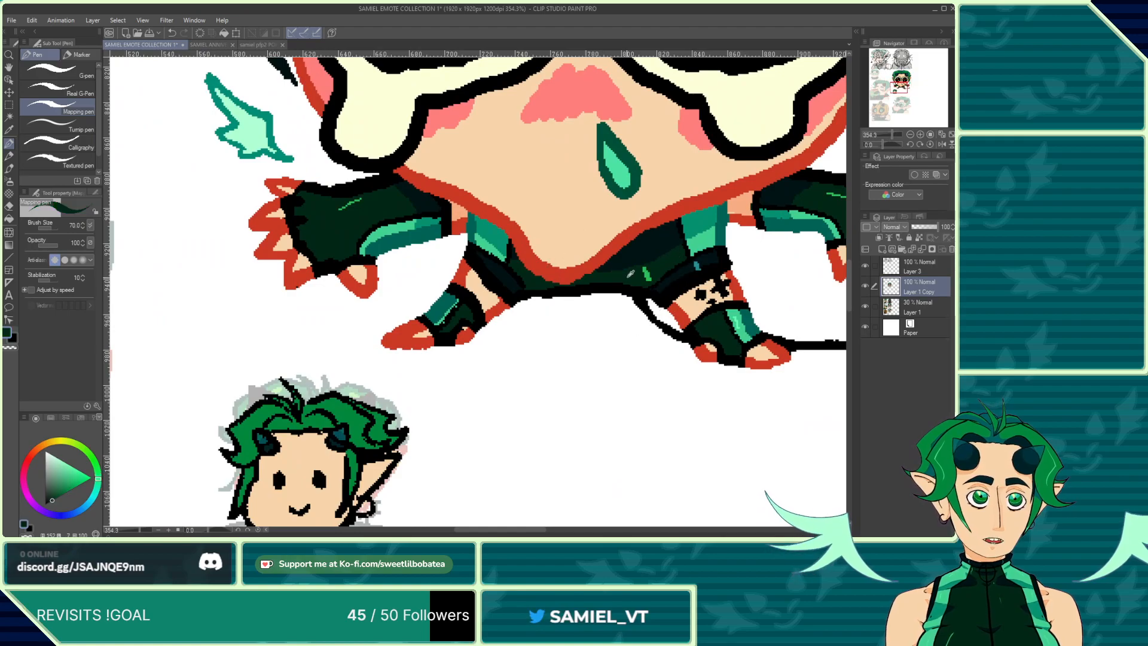
Step: Paint the small chibi's shirt dark green below the collar
scroll(439, 413, "down", 2)
scroll(443, 412, "up", 4)
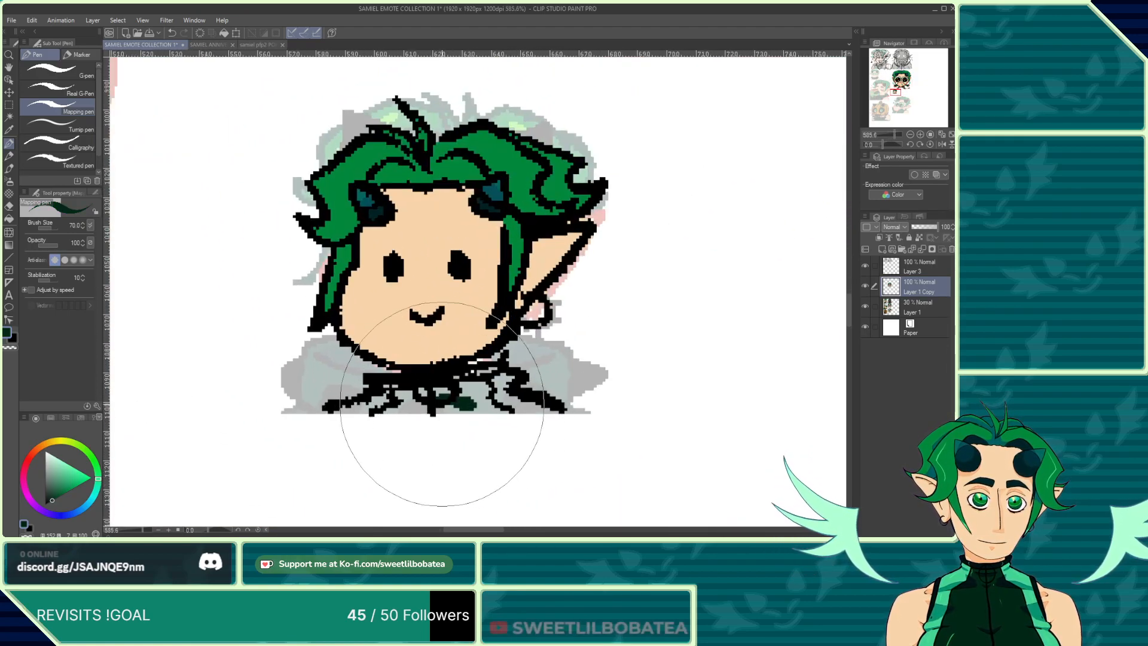
left_click_drag(443, 404, 464, 406)
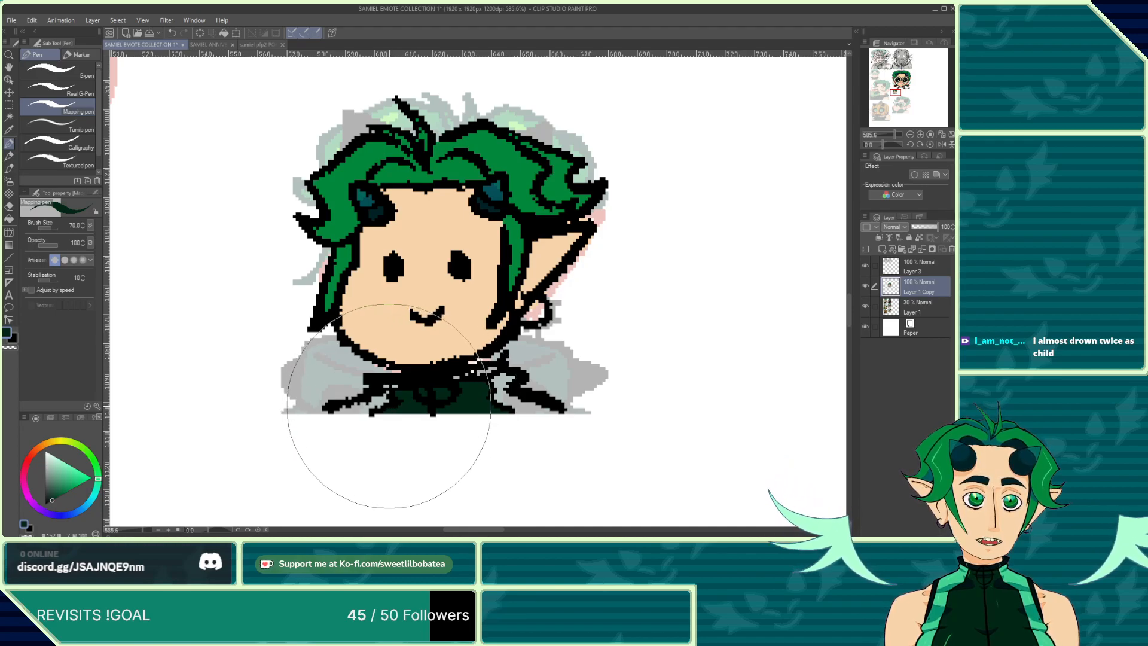
Step: Inspect the small chibi's face and collar and the emote's legs at several zoom levels
scroll(356, 354, "down", 2)
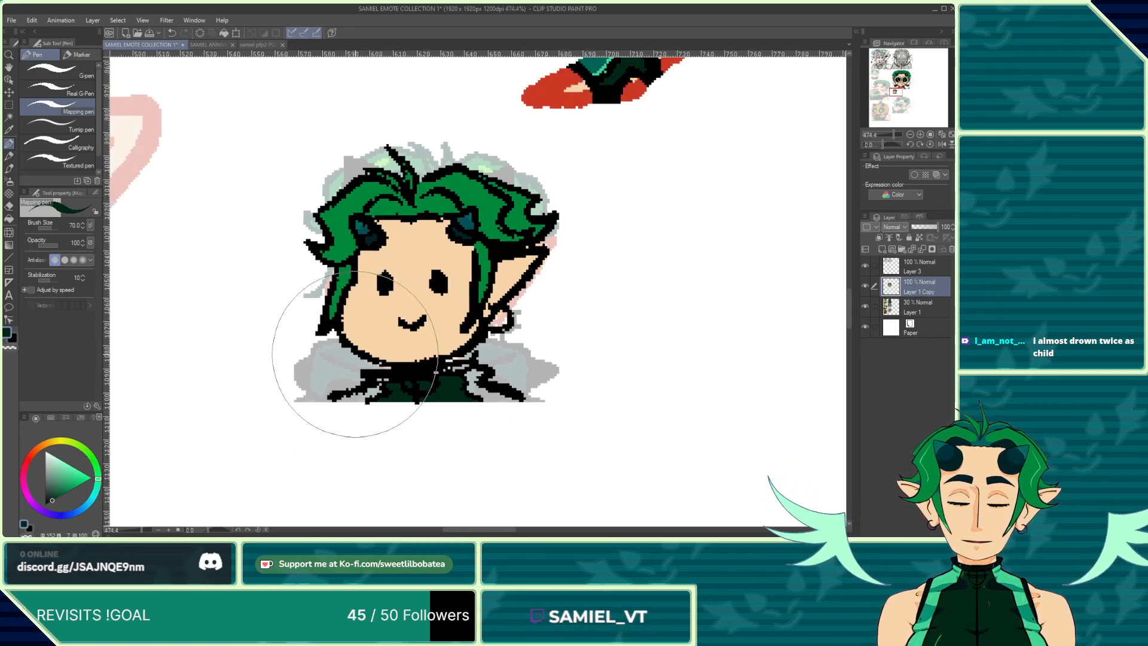
scroll(355, 354, "down", 2)
scroll(397, 419, "up", 6)
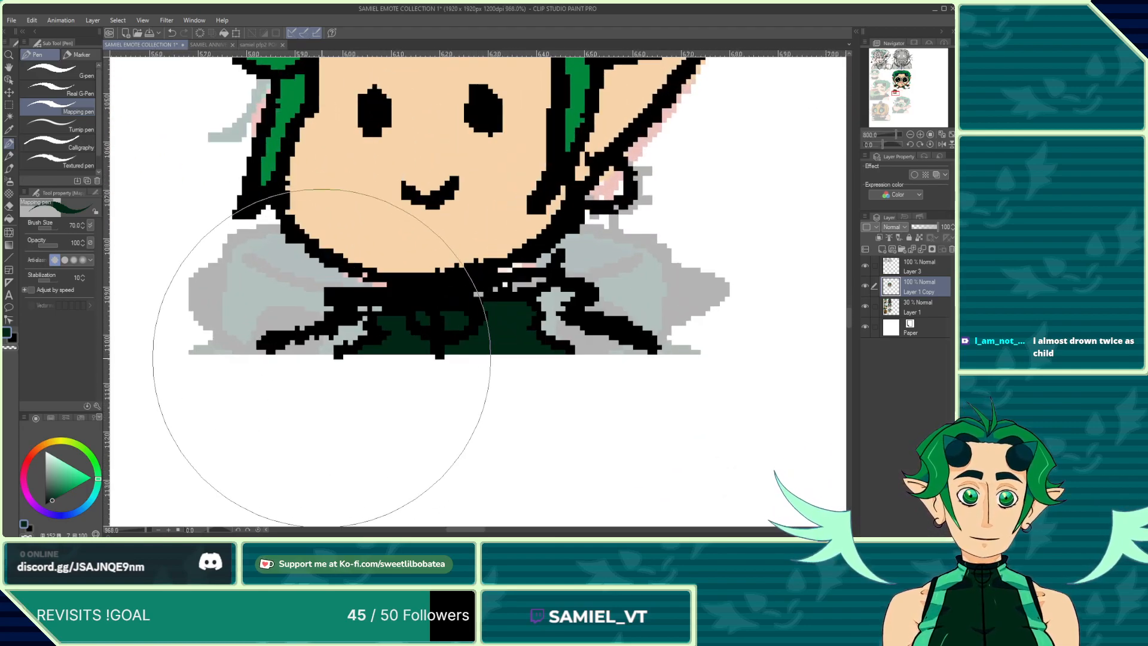
left_click(10, 206)
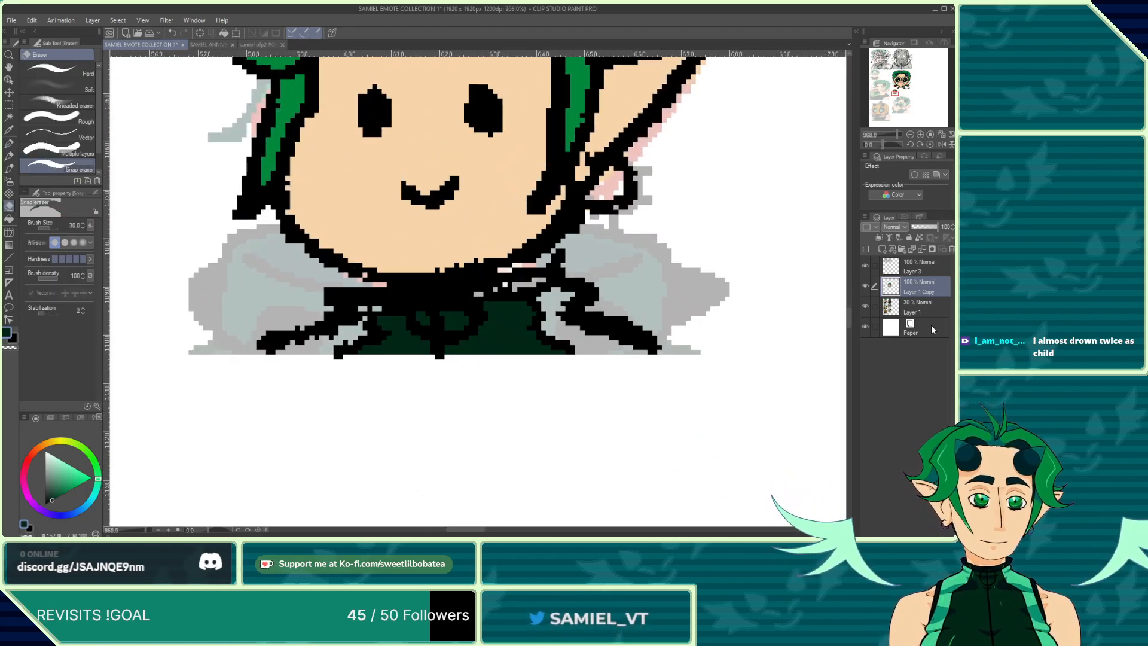
left_click(909, 270)
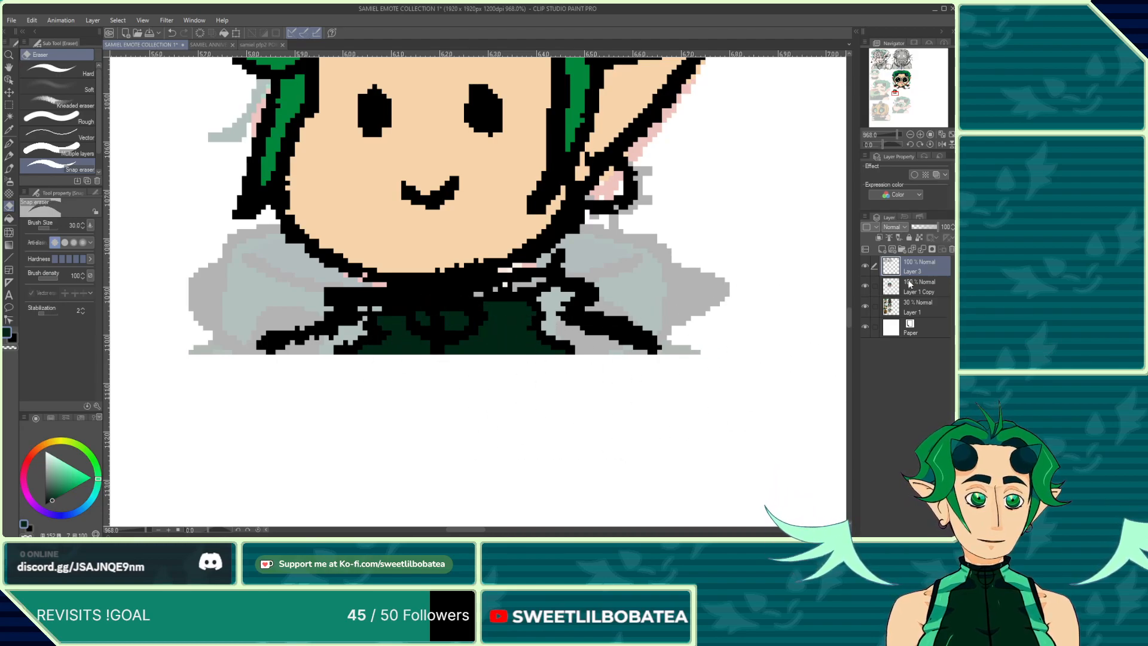
left_click(9, 143)
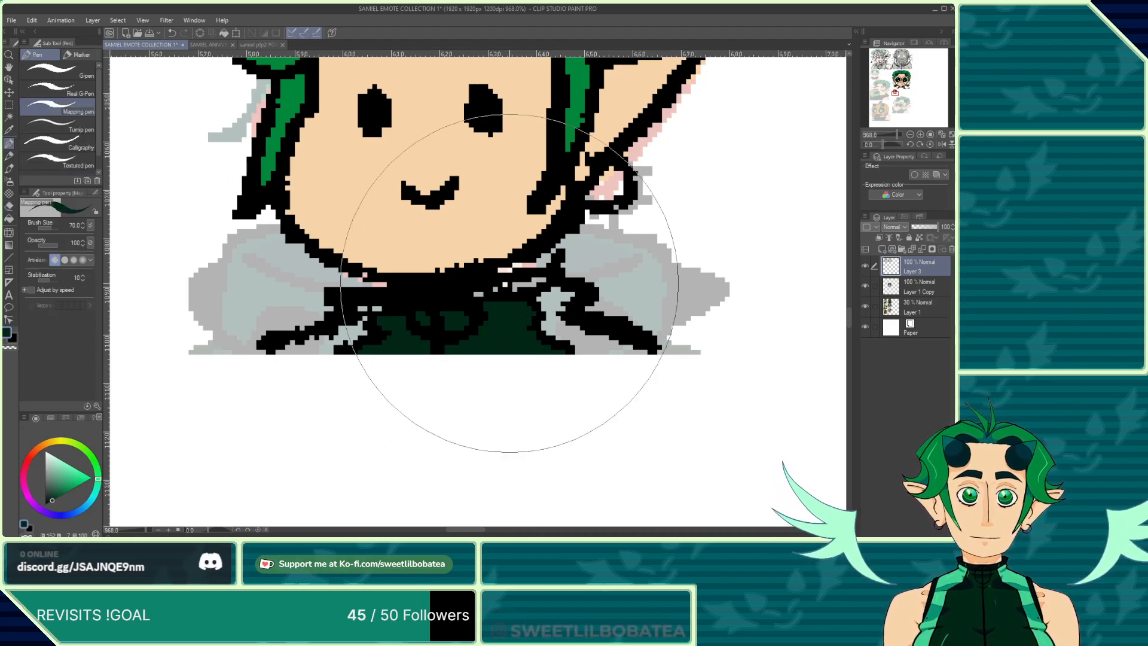
scroll(397, 415, "down", 3)
scroll(407, 390, "up", 4)
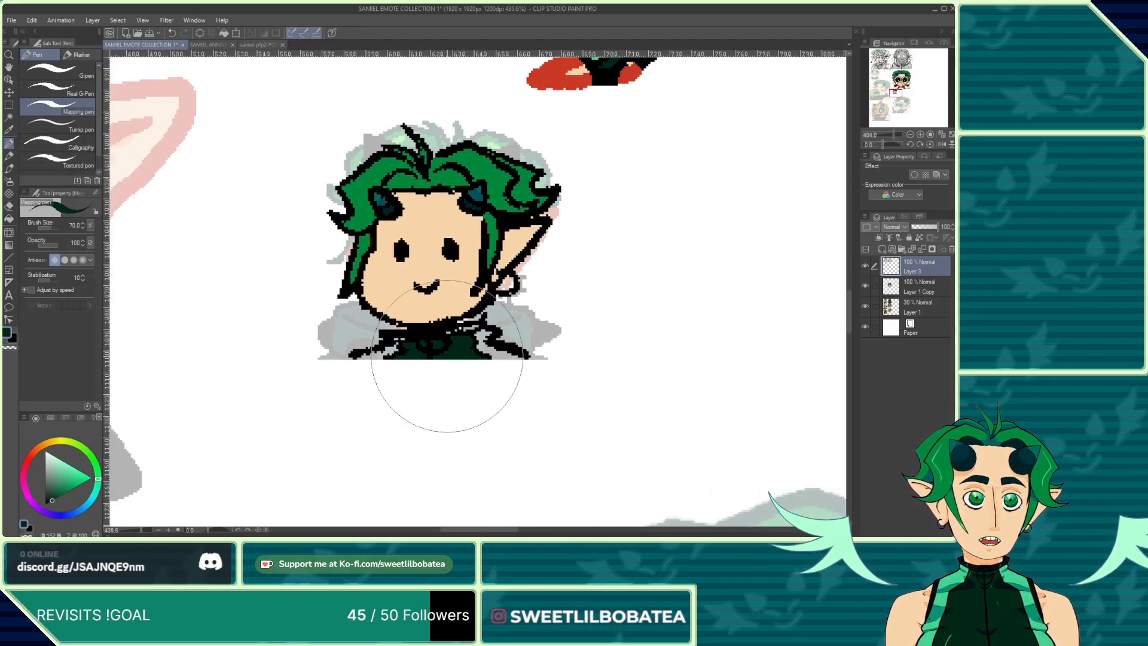
scroll(487, 202, "down", 1)
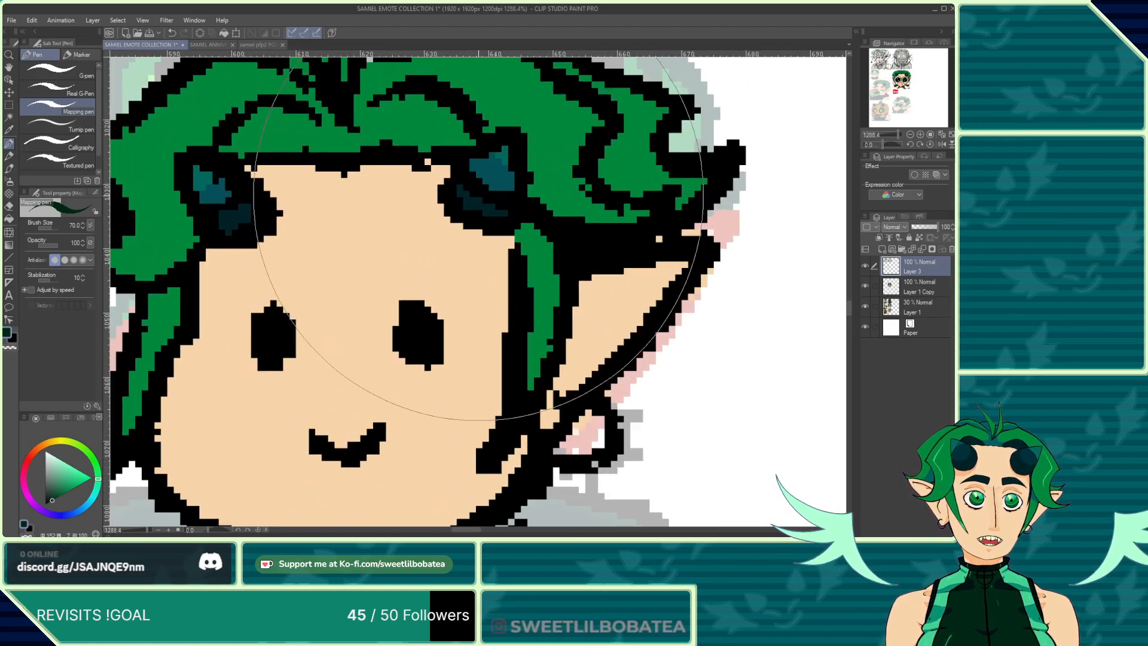
scroll(482, 197, "up", 1)
scroll(476, 203, "down", 3)
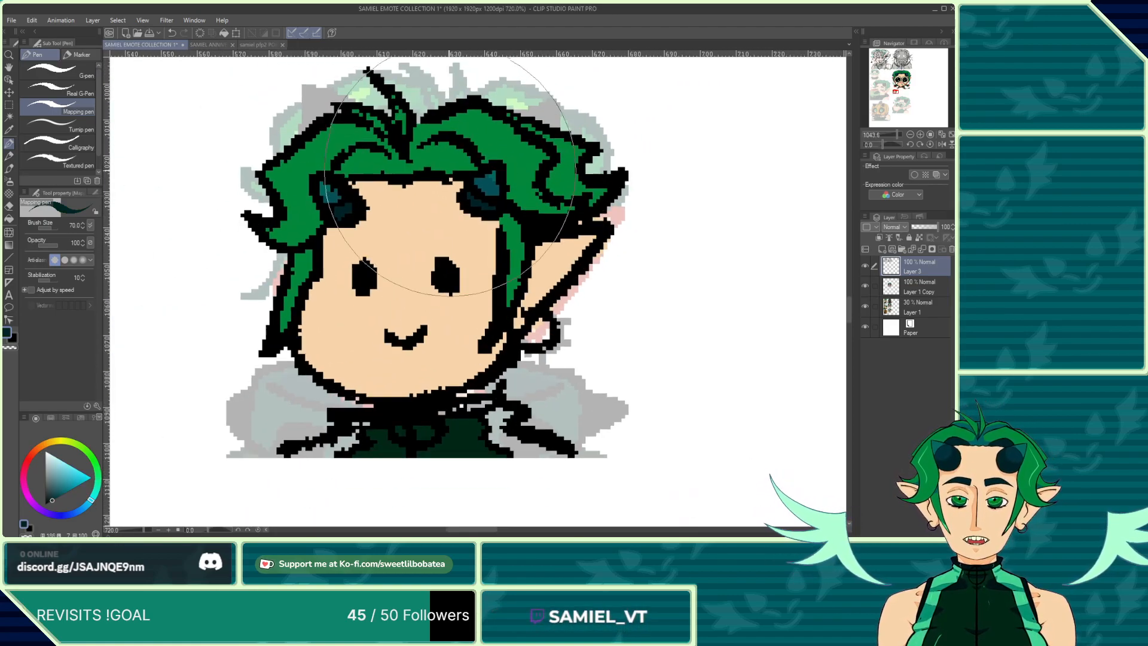
scroll(419, 398, "down", 3)
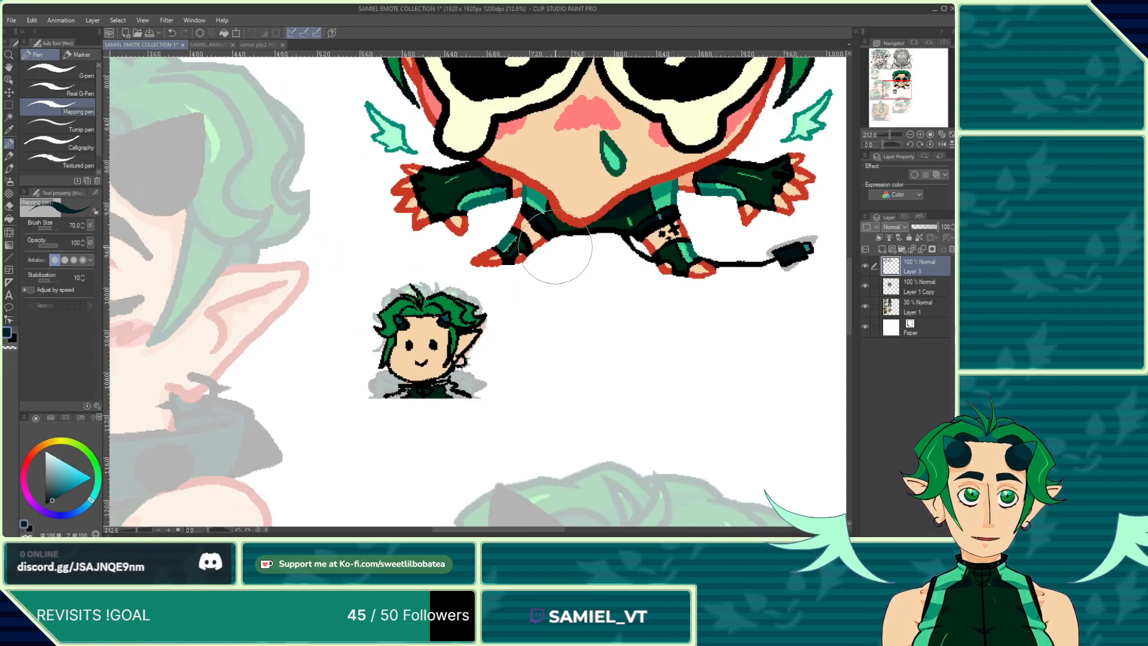
scroll(508, 237, "up", 4)
left_click(541, 236, "alt")
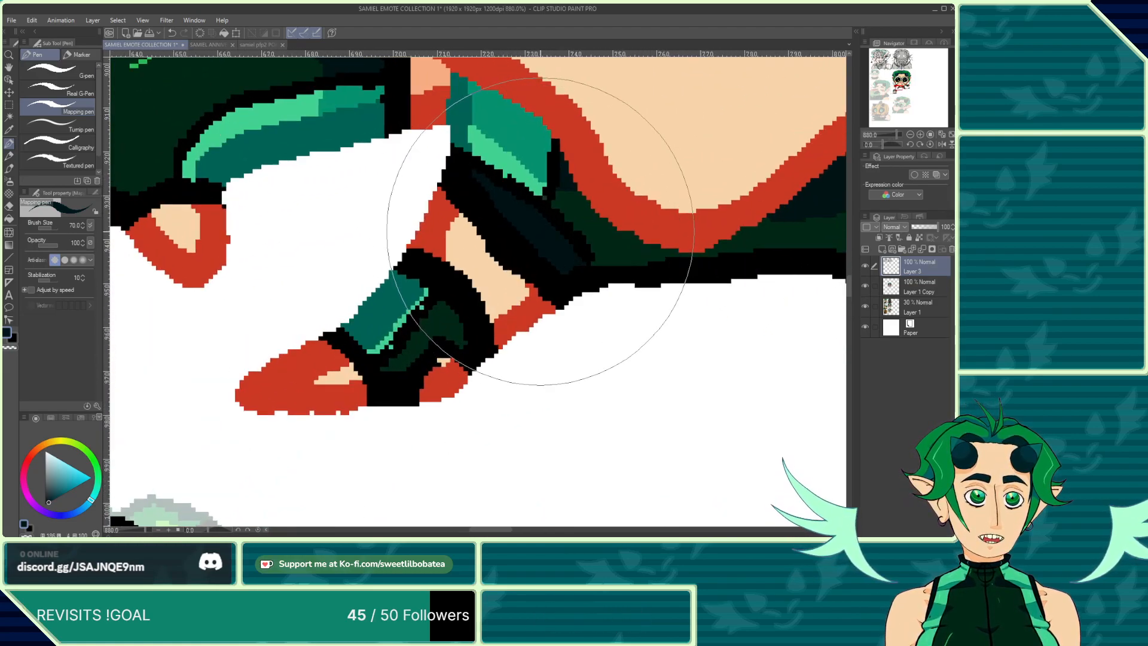
scroll(541, 232, "down", 5)
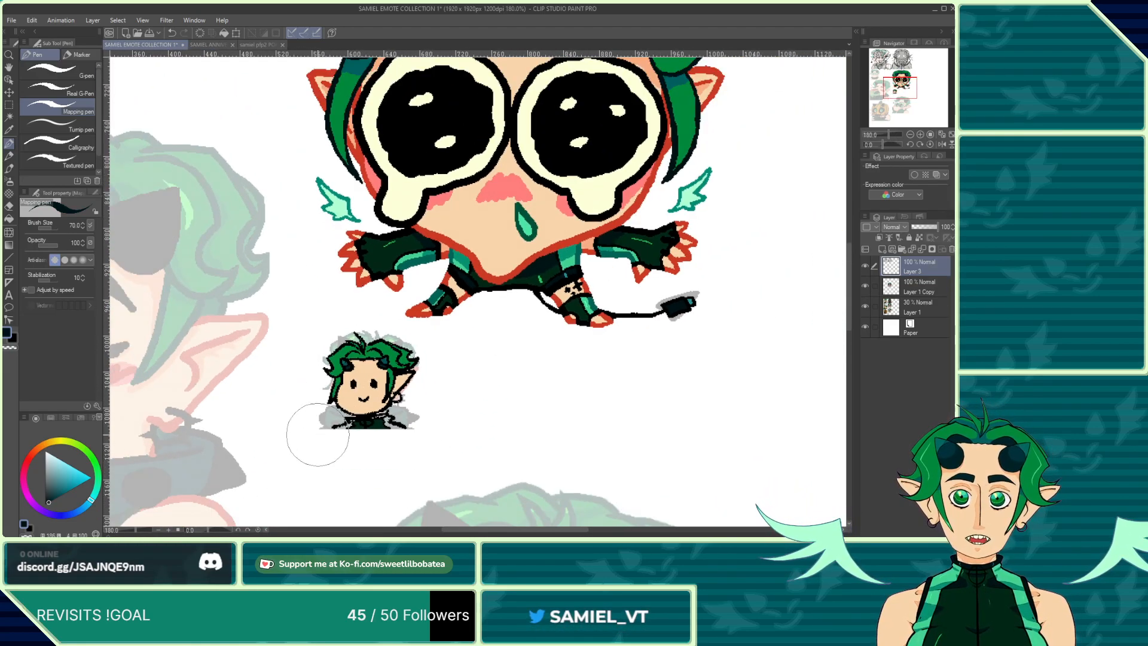
scroll(317, 435, "up", 5)
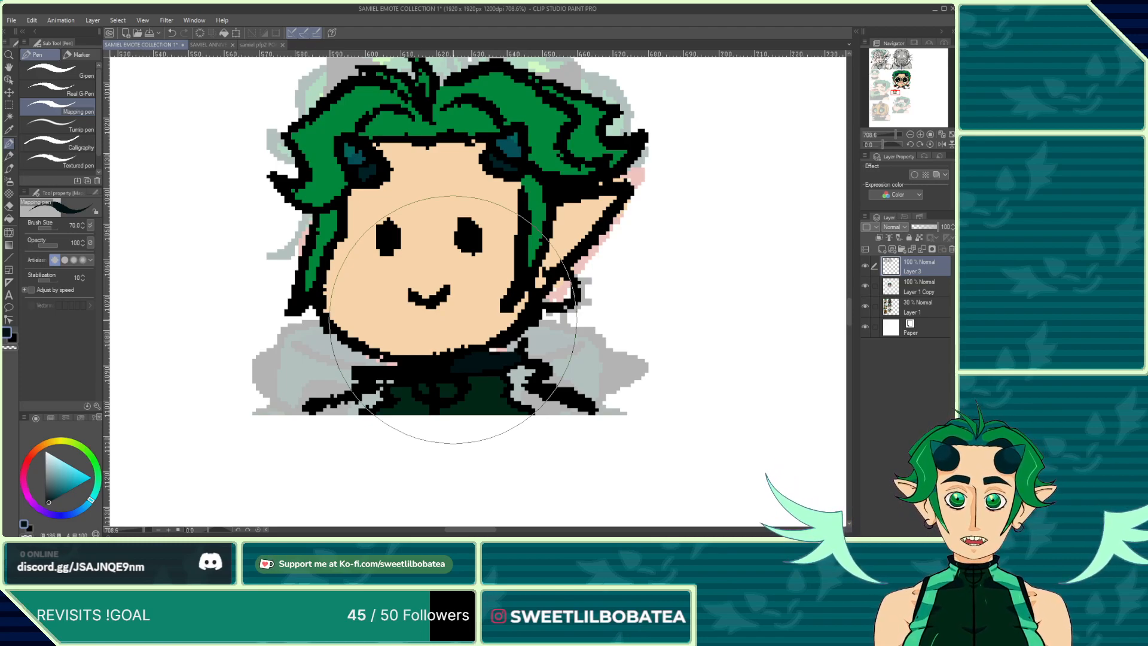
scroll(359, 388, "up", 2)
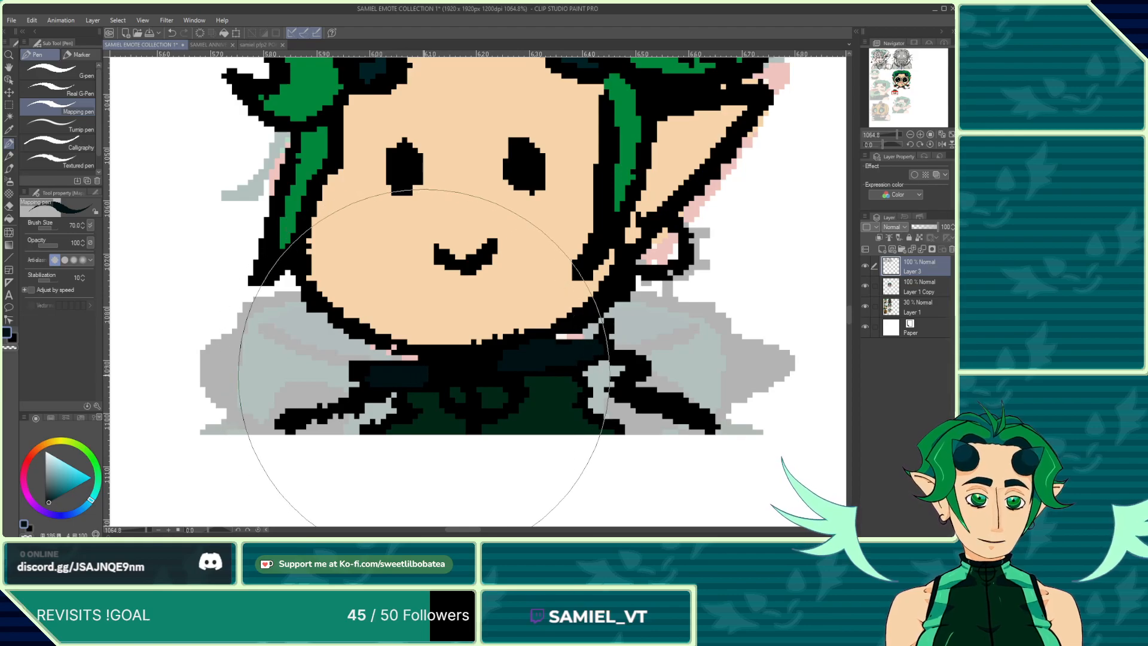
Step: On the Layer 1 Copy layer, paint light teal accents on the small chibi's collar and shirt
left_click(172, 34)
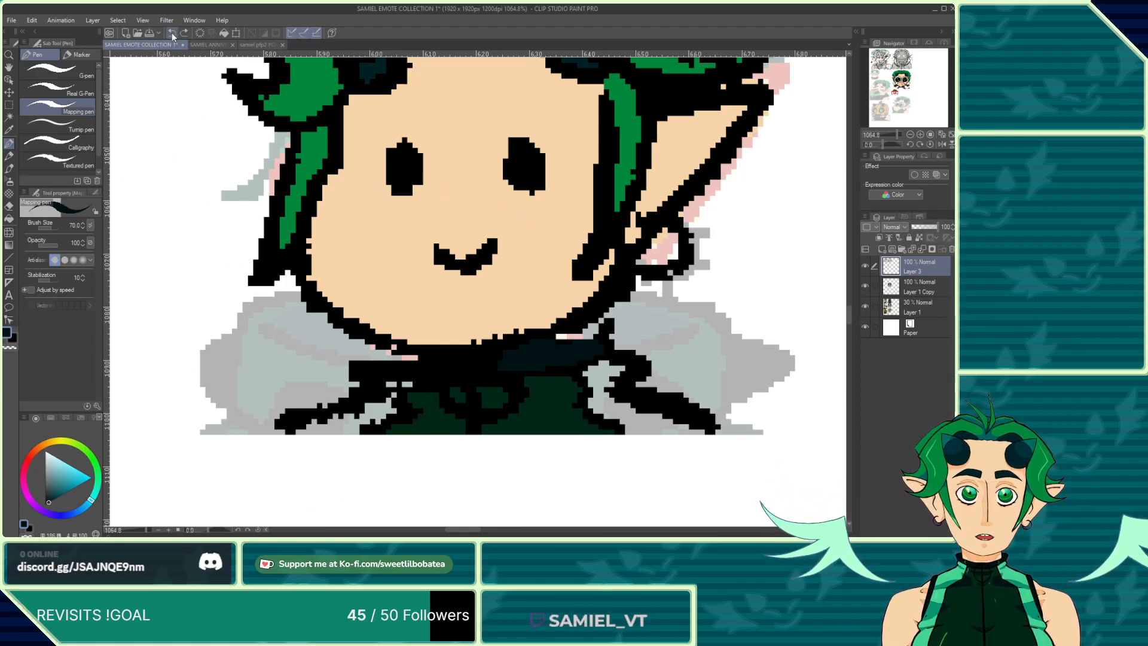
left_click(909, 293)
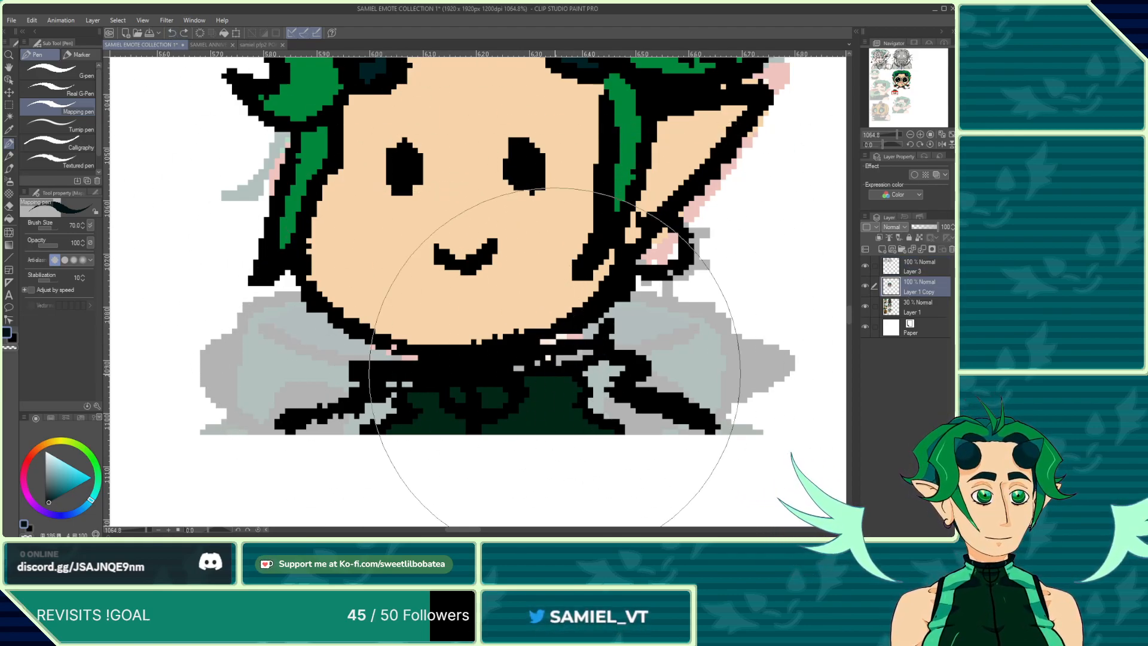
scroll(523, 357, "up", 1)
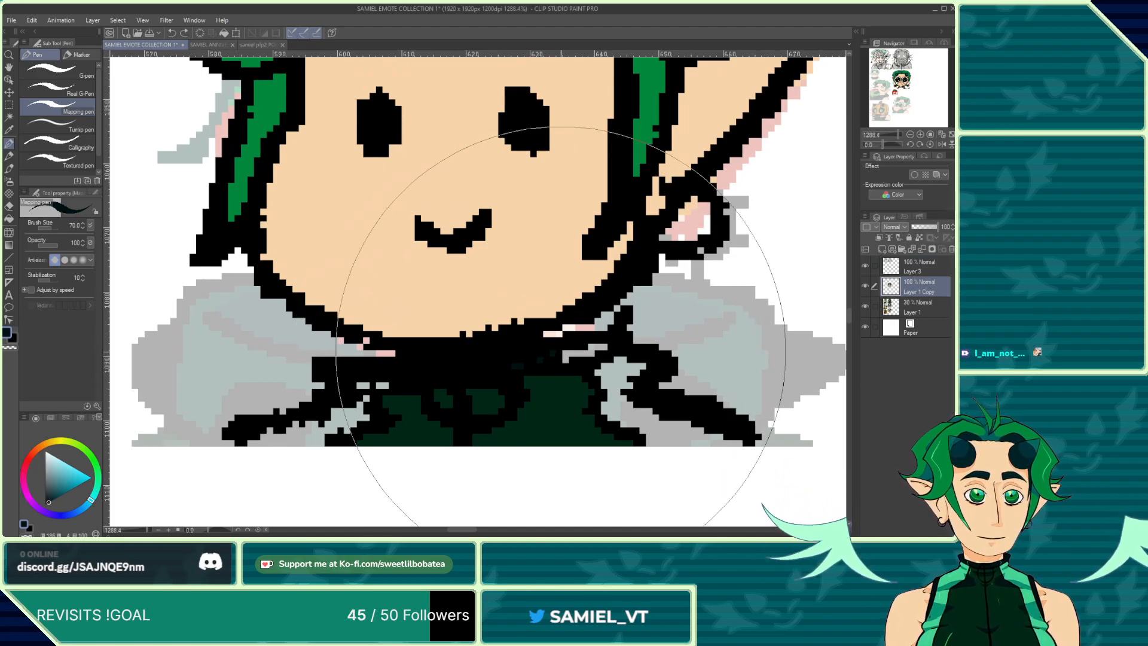
scroll(465, 276, "down", 1)
scroll(464, 276, "down", 1)
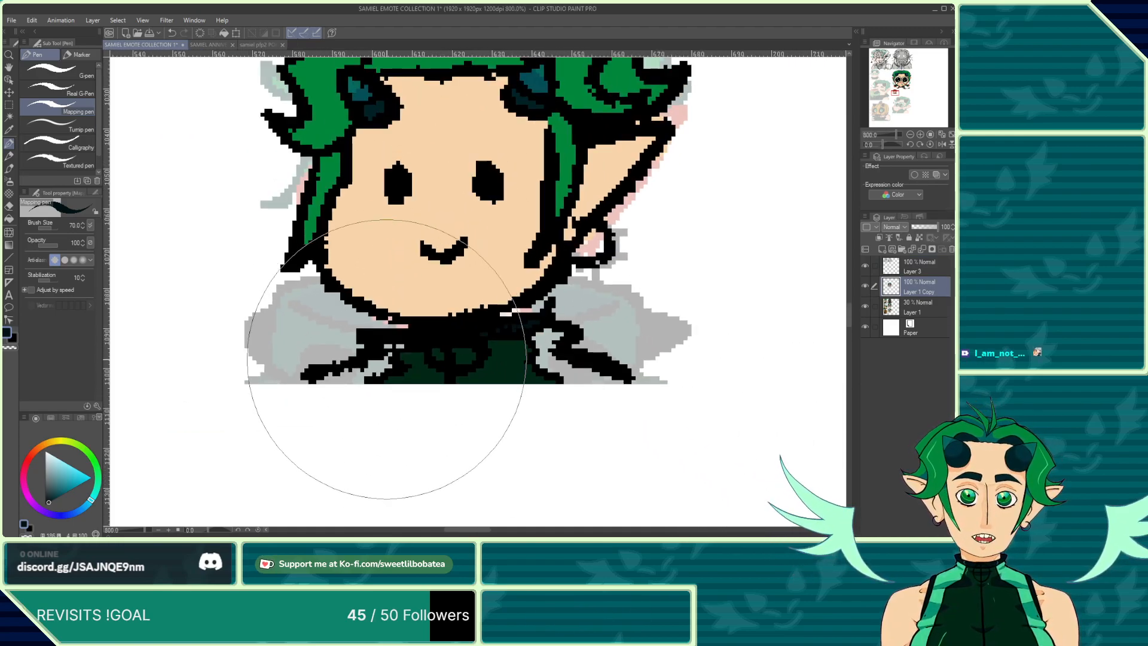
scroll(382, 359, "up", 2)
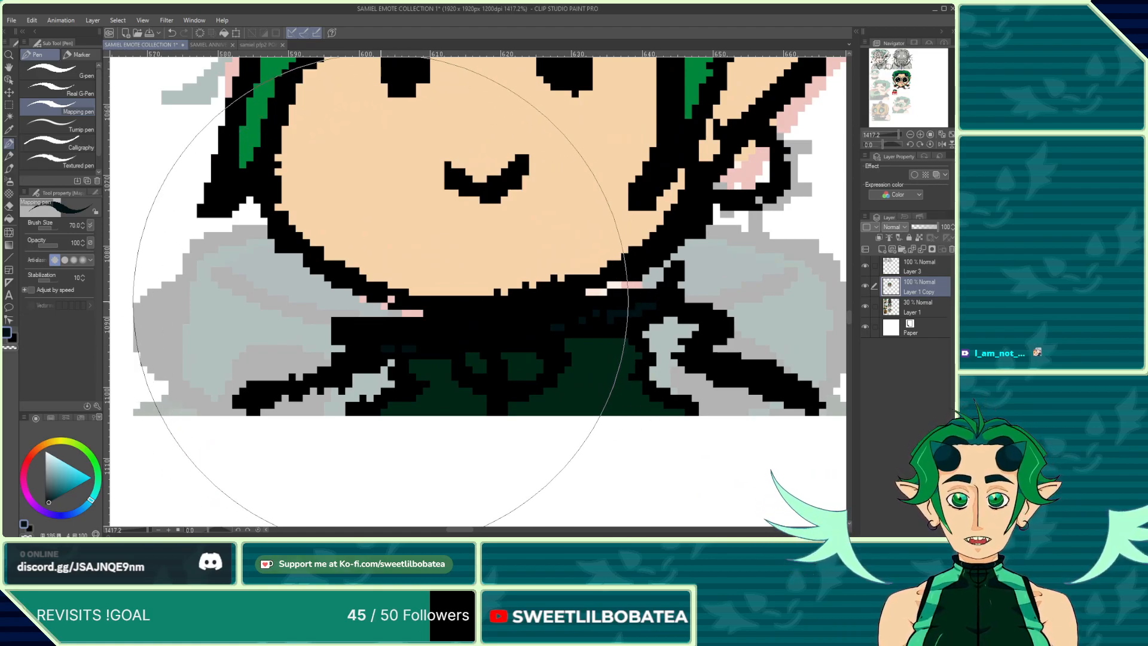
scroll(384, 291, "down", 6)
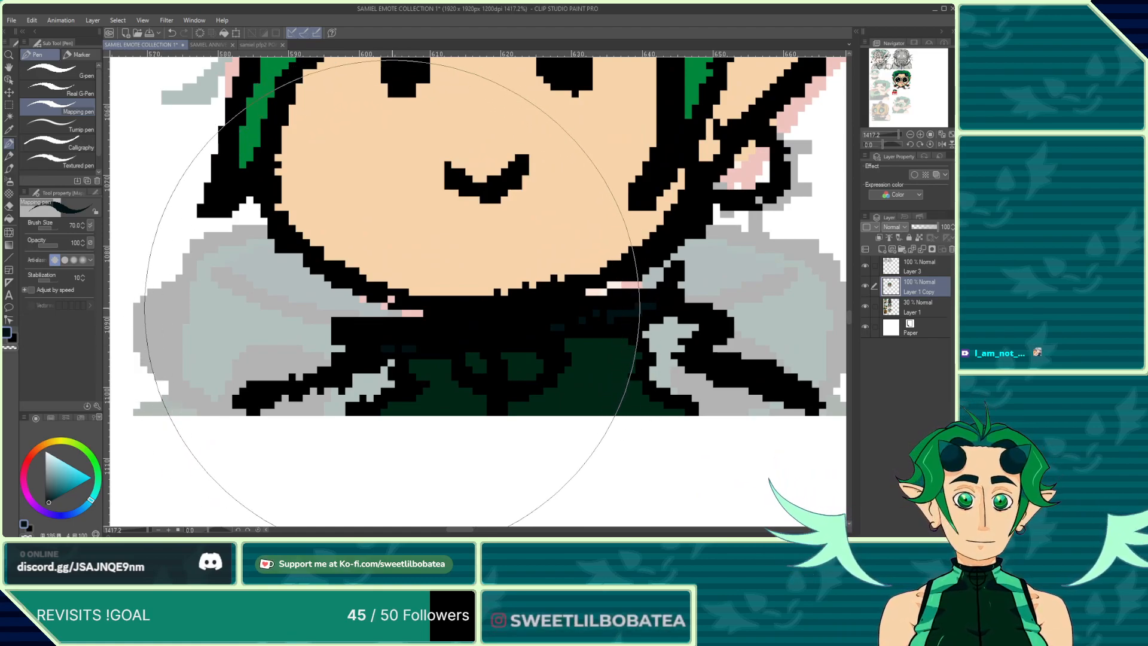
scroll(520, 257, "up", 3)
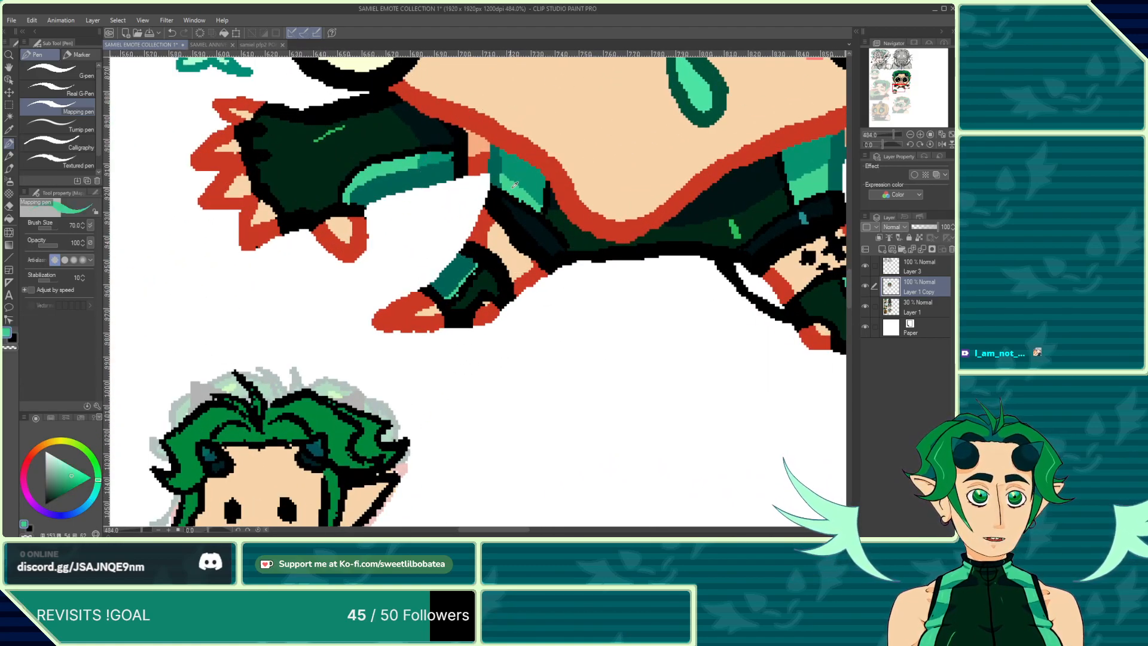
scroll(514, 184, "down", 3)
scroll(359, 384, "up", 5)
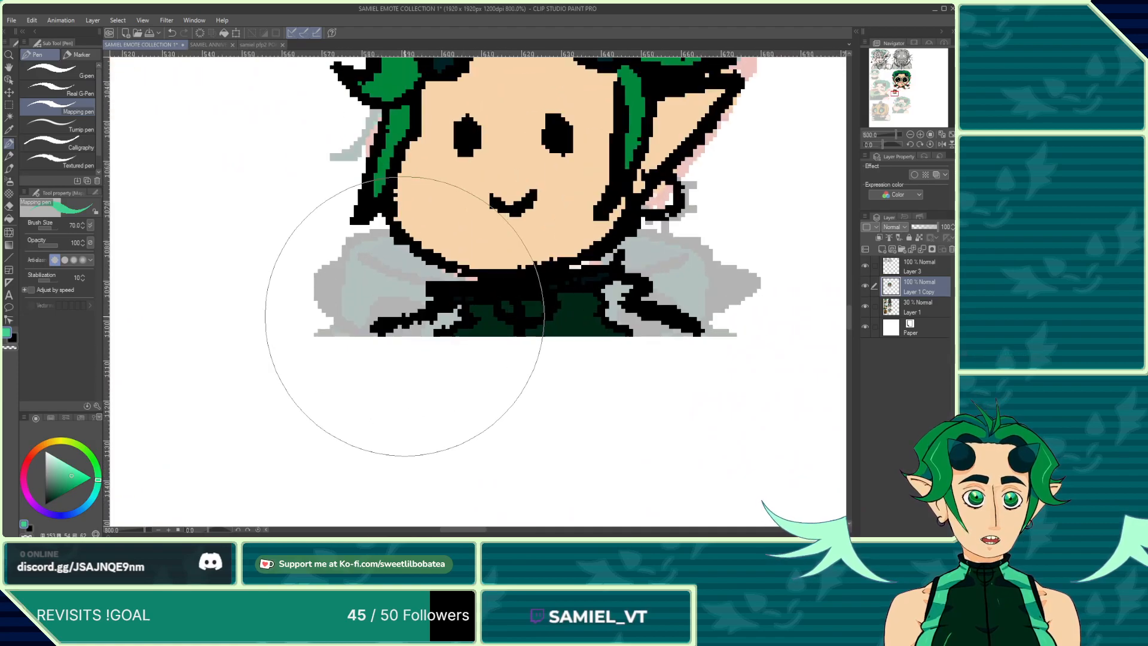
mouse_move(404, 316)
left_mouse_down()
mouse_move(410, 328)
mouse_move(390, 333)
mouse_move(454, 317)
mouse_move(442, 324)
left_mouse_up()
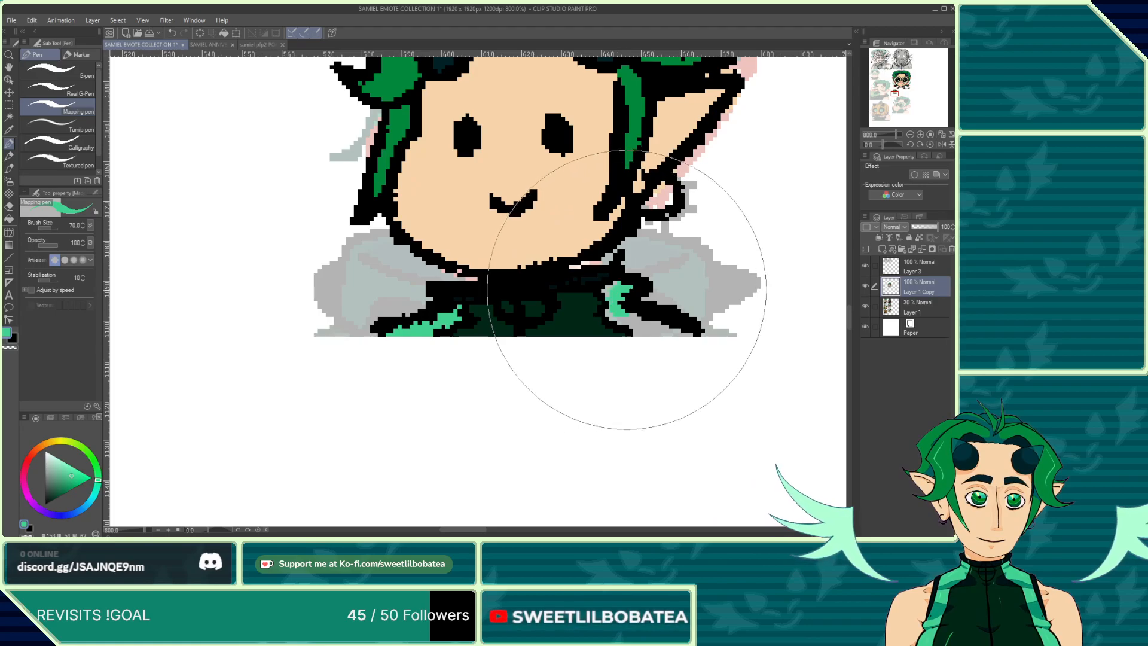
left_click_drag(622, 308, 613, 293)
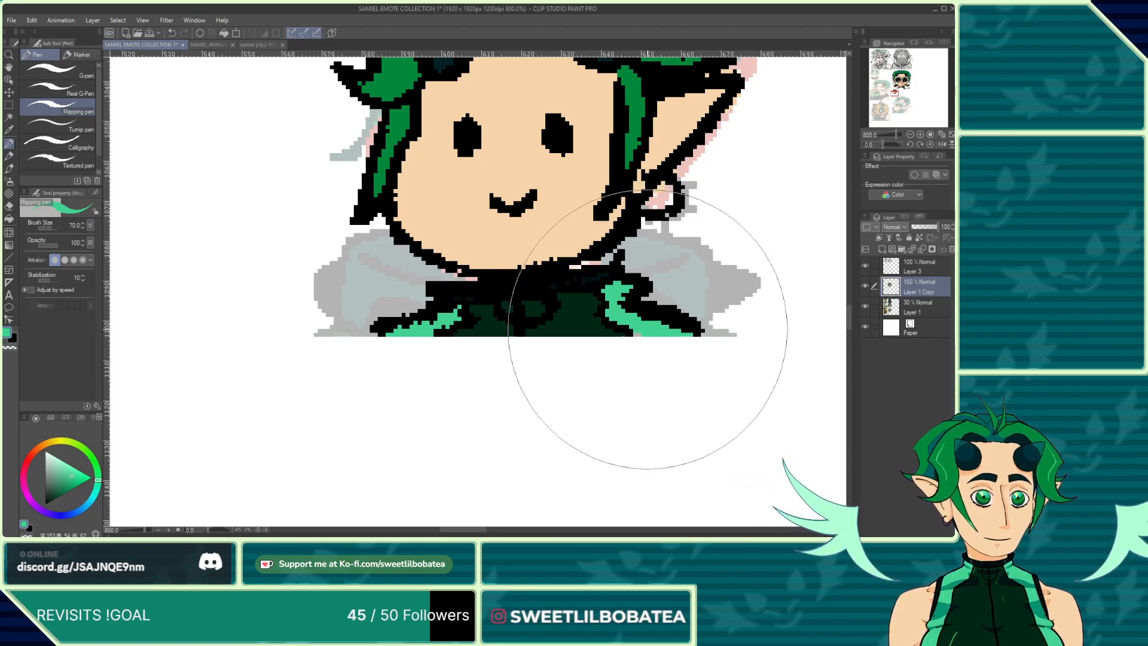
Step: Compare the small chibi's hair and horns against the crying emote at different zoom levels
scroll(639, 327, "down", 5)
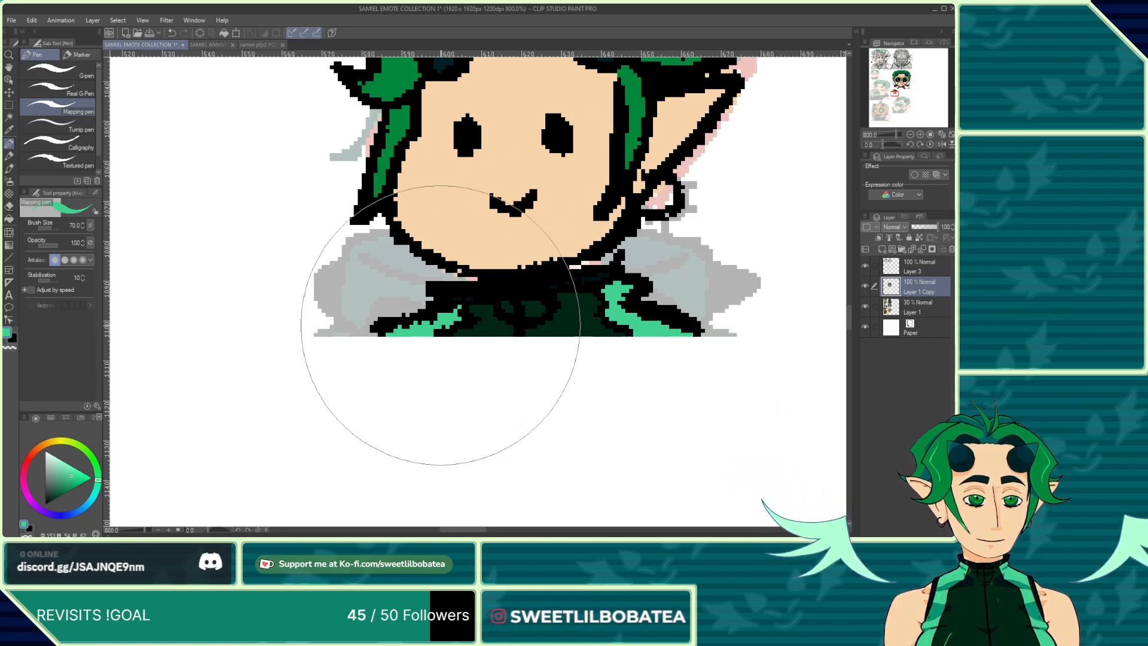
scroll(418, 377, "down", 3)
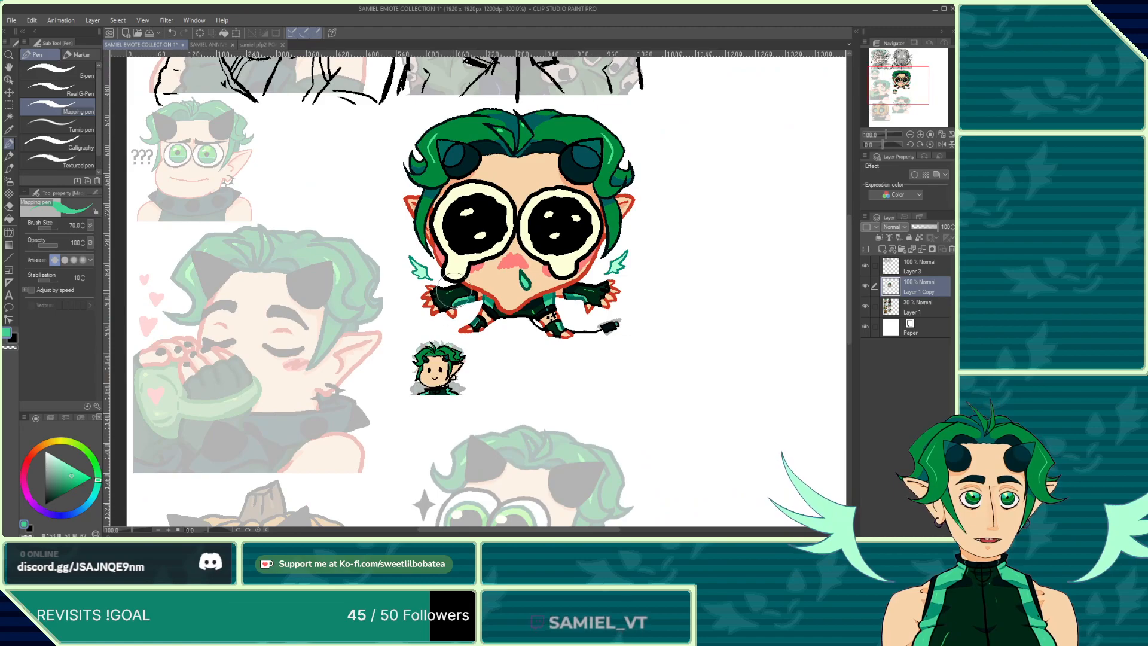
scroll(490, 149, "up", 3)
scroll(487, 156, "down", 4)
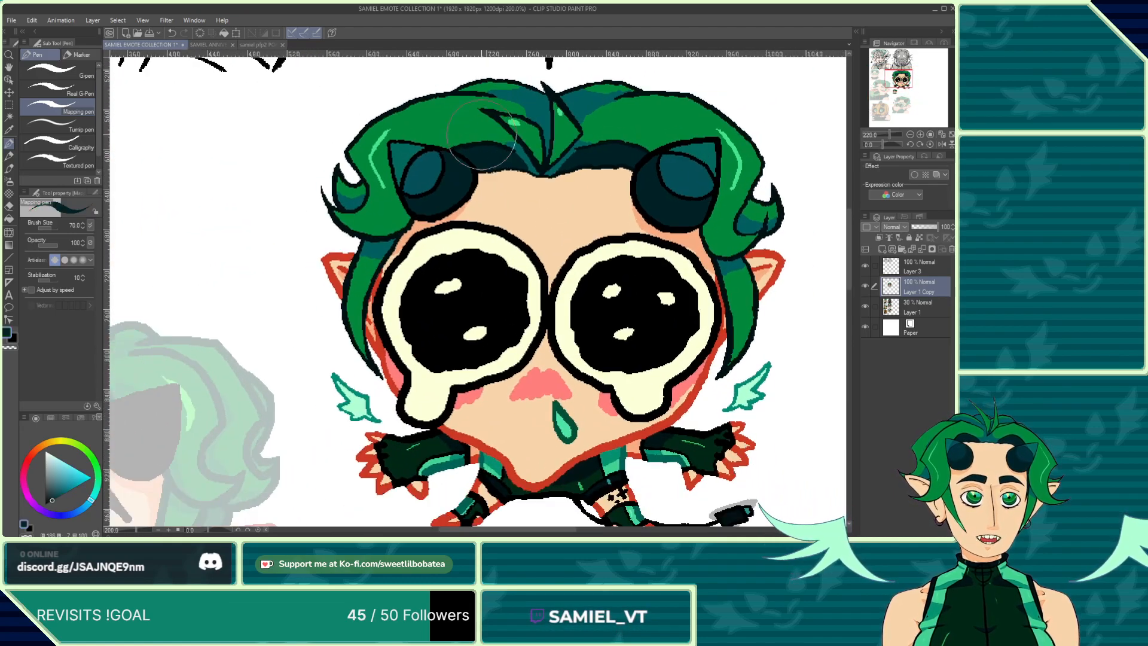
scroll(383, 343, "up", 6)
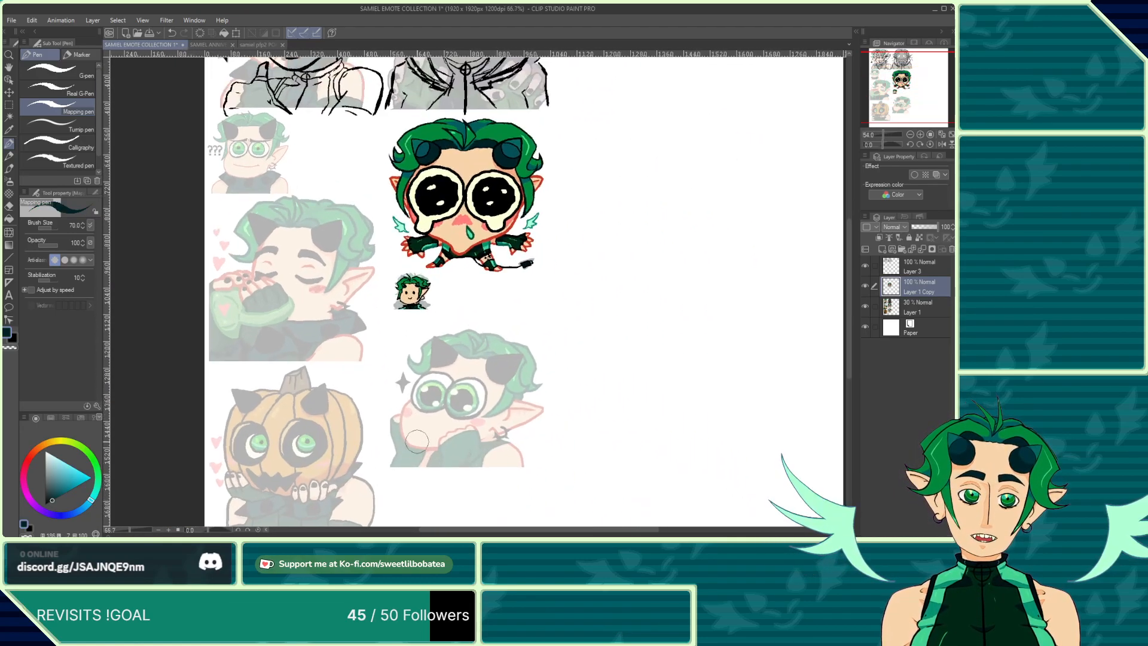
scroll(409, 286, "up", 3)
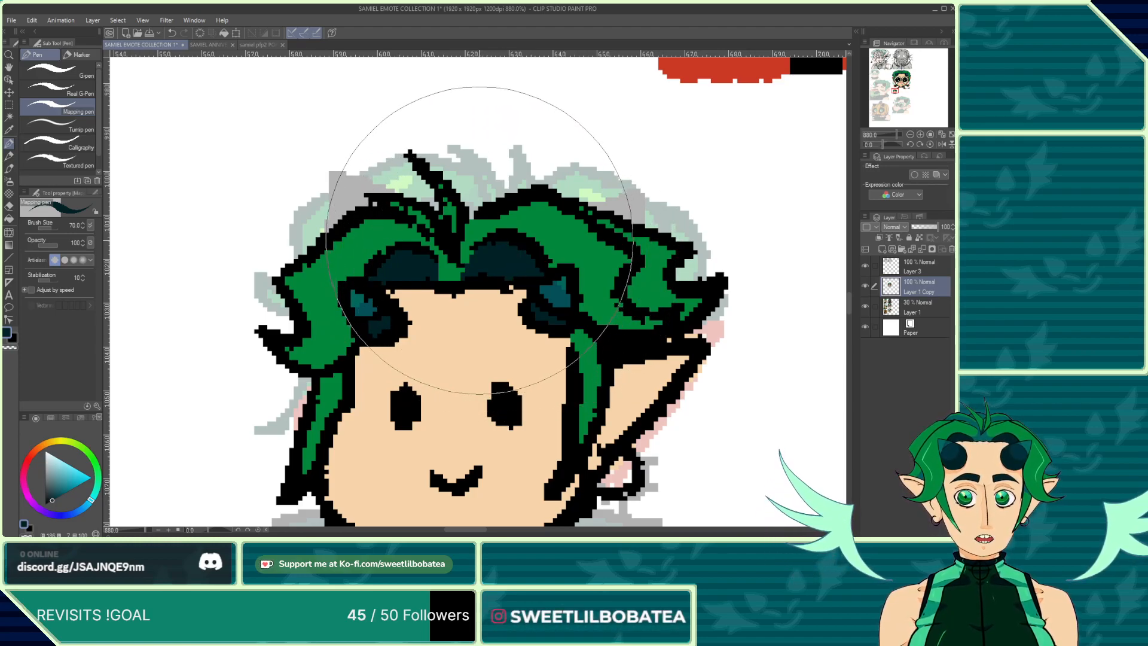
scroll(479, 251, "down", 8)
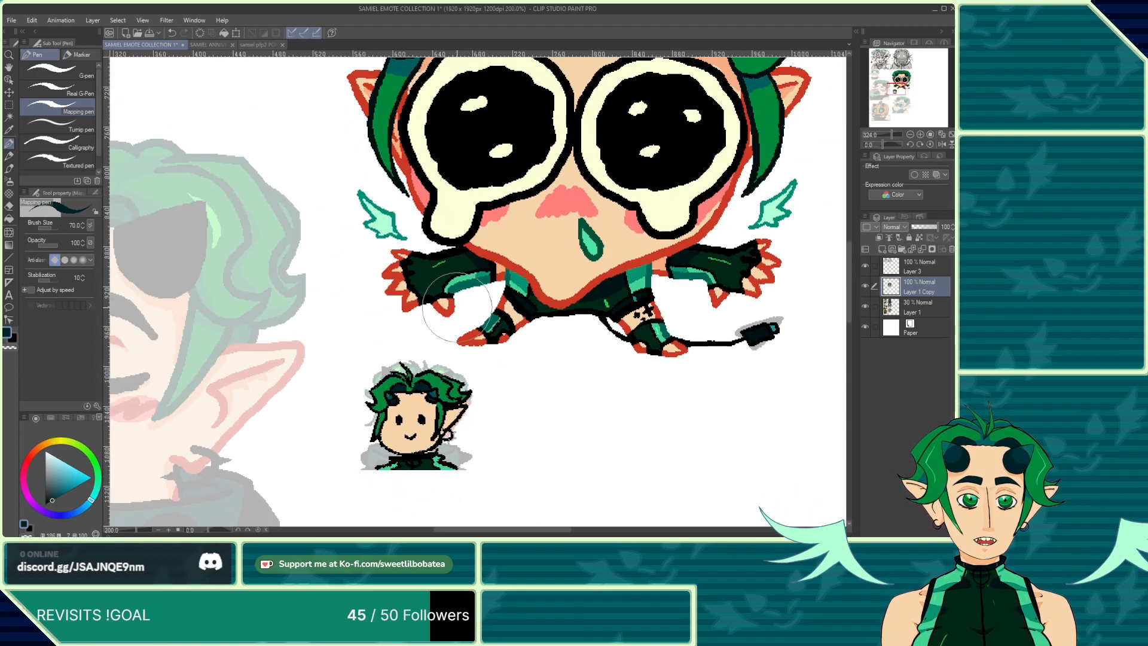
scroll(431, 161, "up", 4)
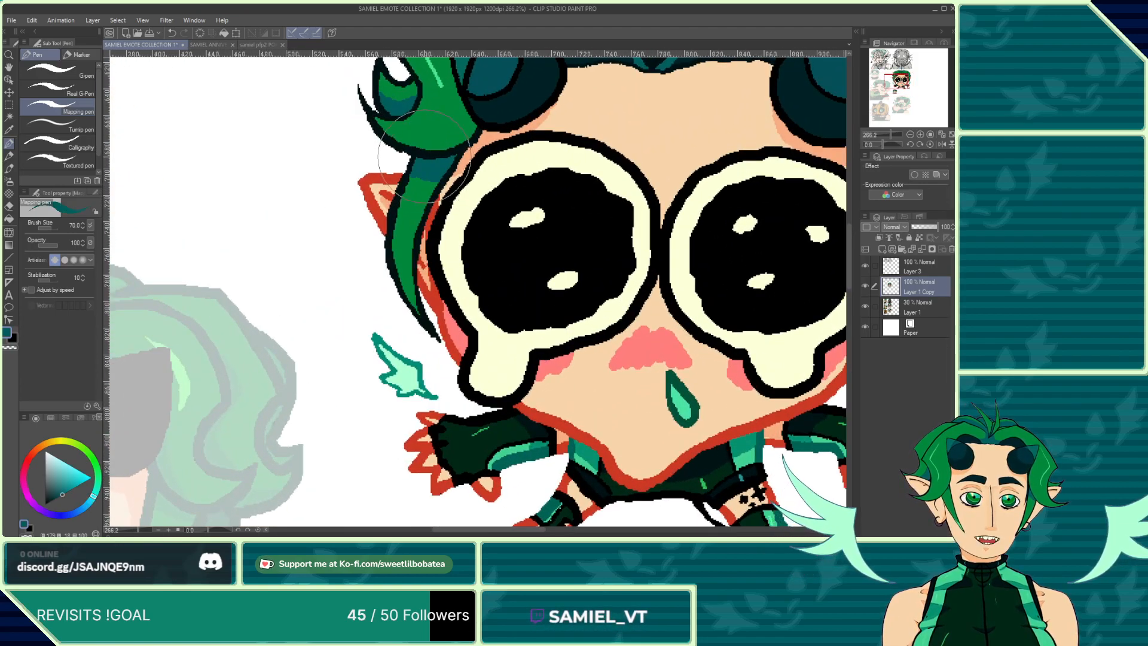
scroll(425, 157, "down", 3)
scroll(418, 404, "up", 4)
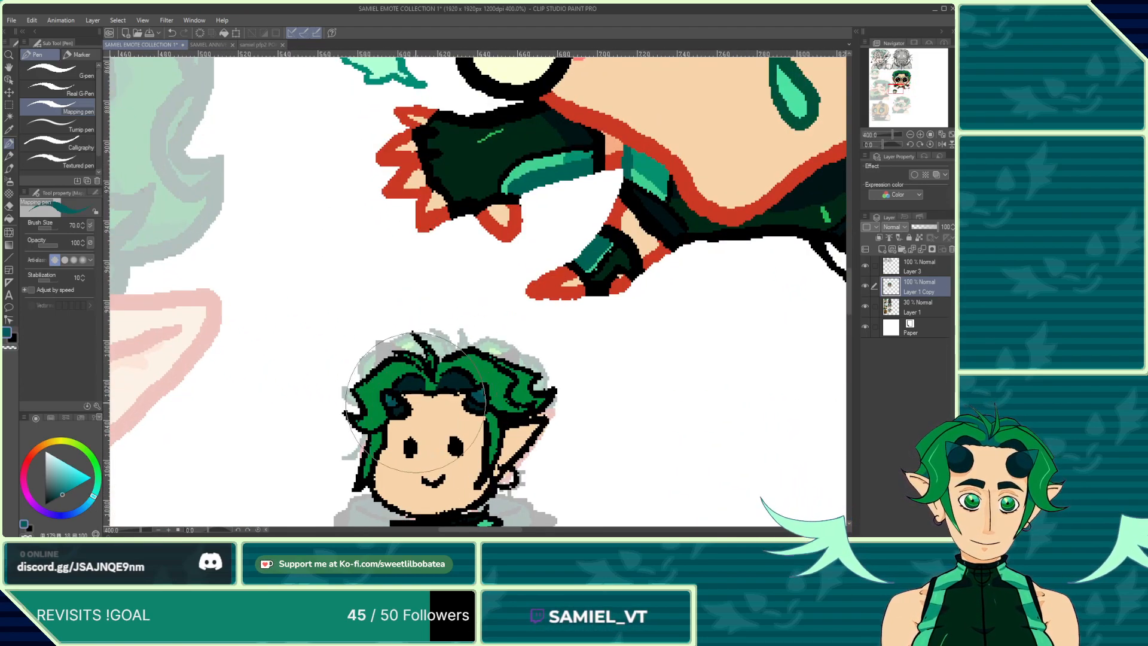
scroll(414, 402, "up", 4)
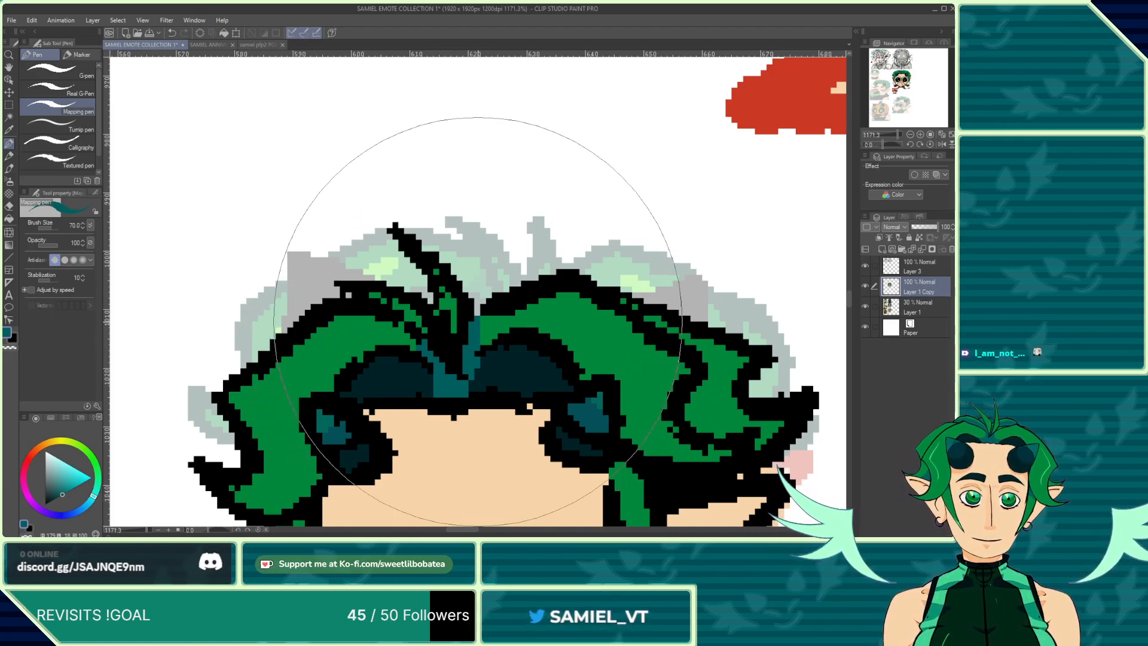
scroll(475, 346, "down", 4)
scroll(503, 372, "up", 3)
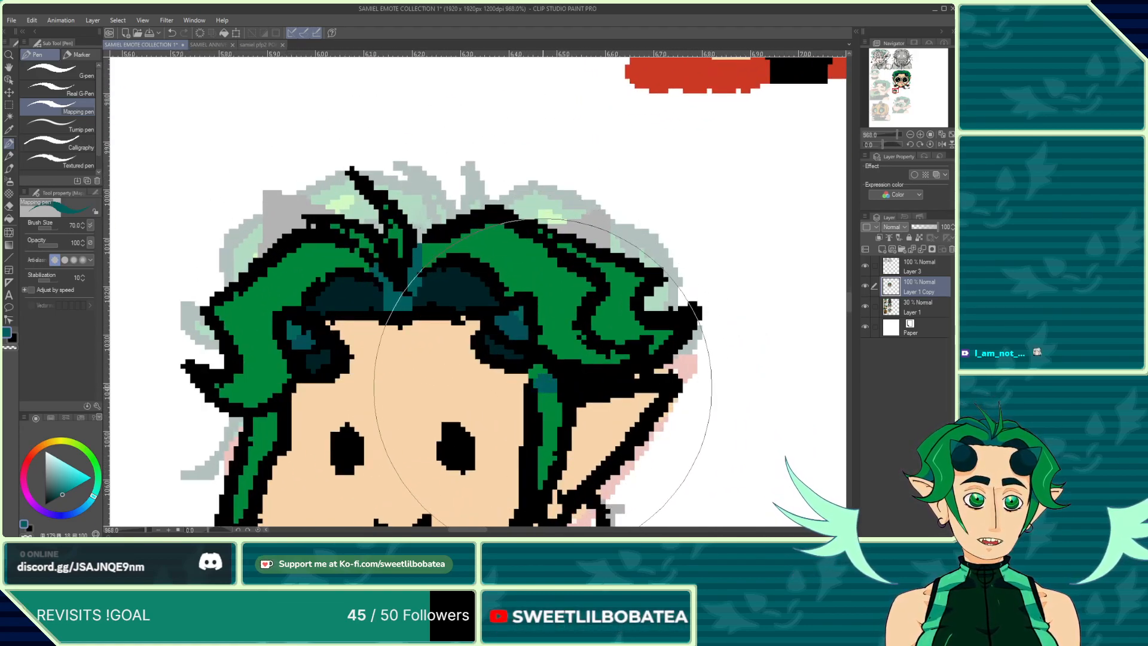
Step: Paint light green highlights on the small chibi's left hair strands
scroll(390, 295, "down", 3)
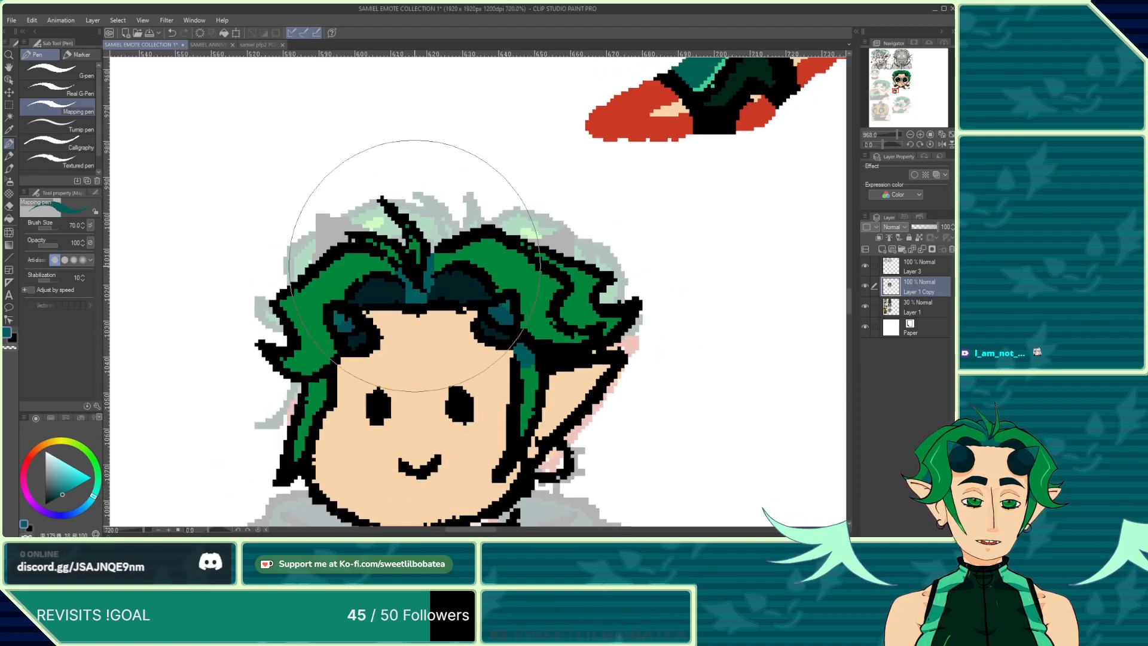
scroll(333, 371, "up", 3)
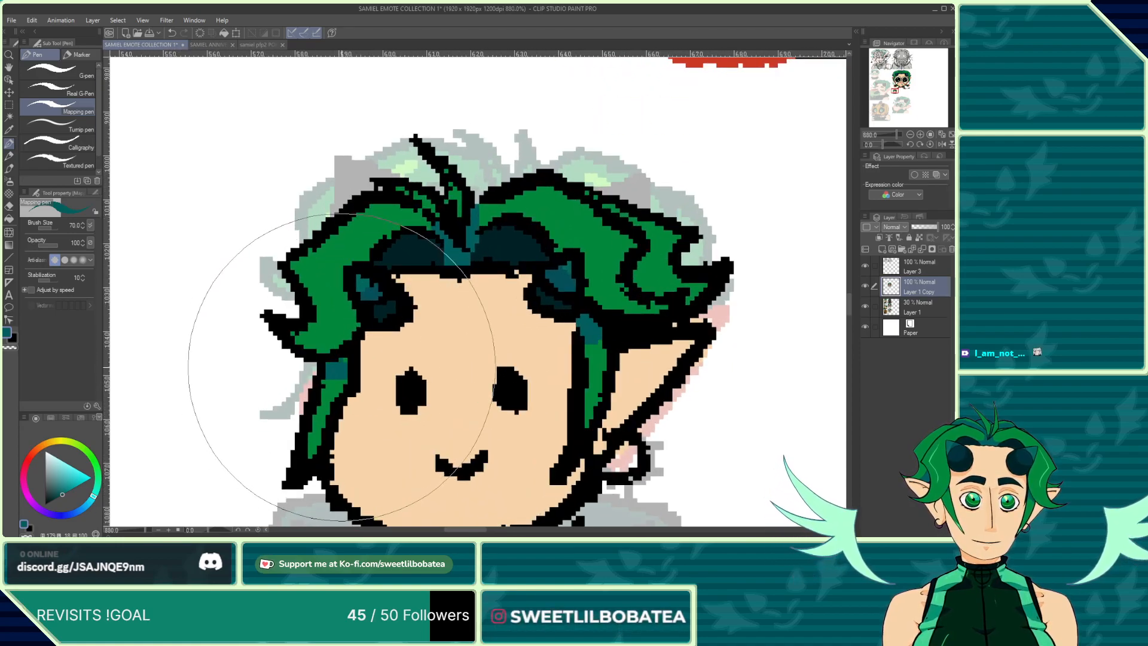
scroll(450, 290, "down", 2)
scroll(435, 244, "down", 2)
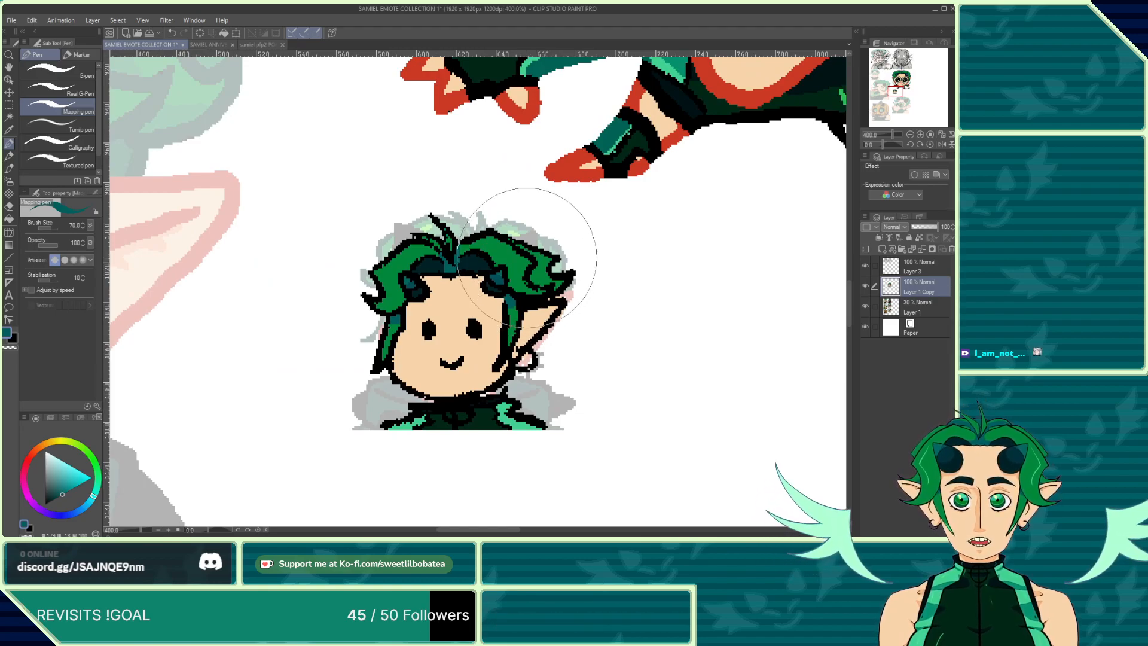
scroll(526, 257, "up", 5)
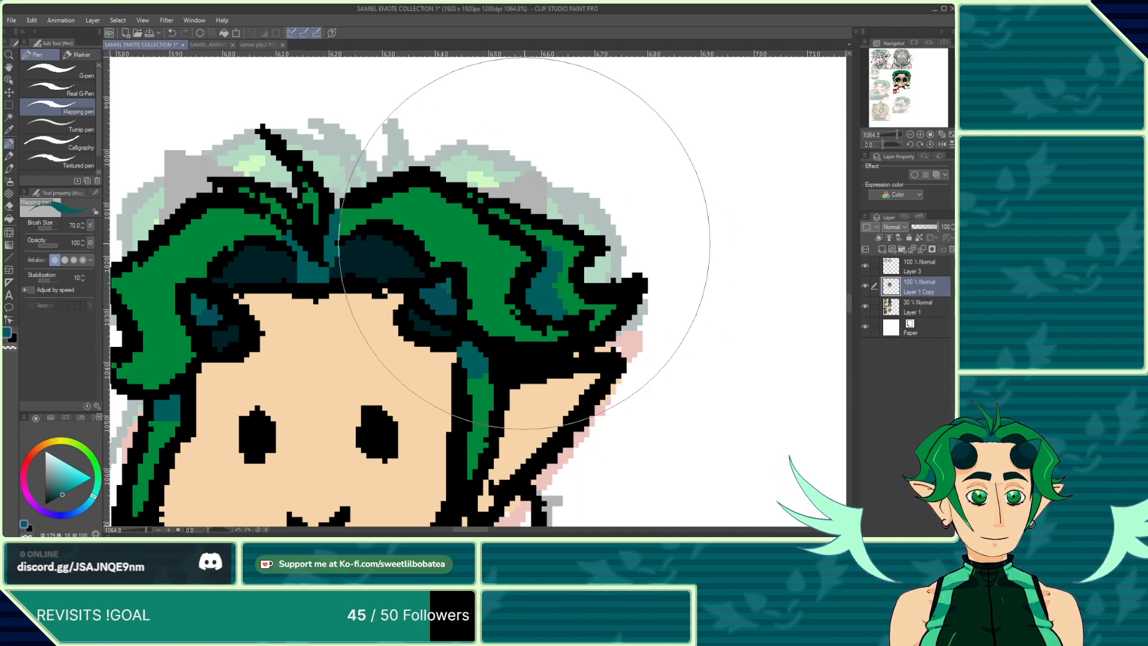
scroll(525, 239, "down", 10)
scroll(450, 375, "down", 2)
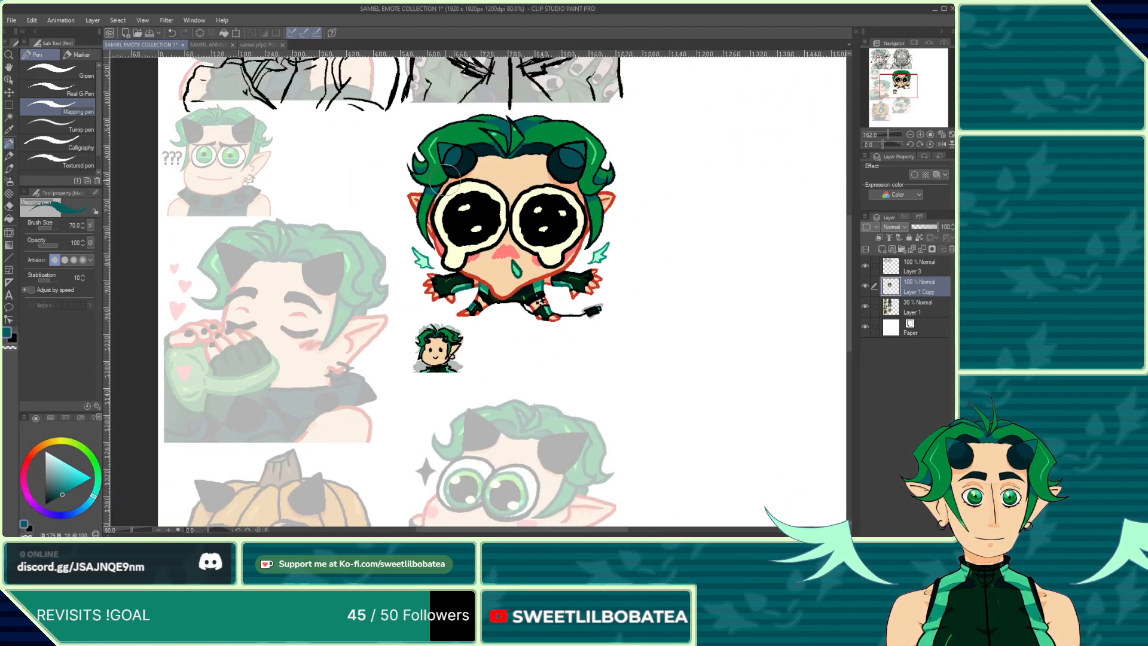
scroll(431, 122, "up", 8)
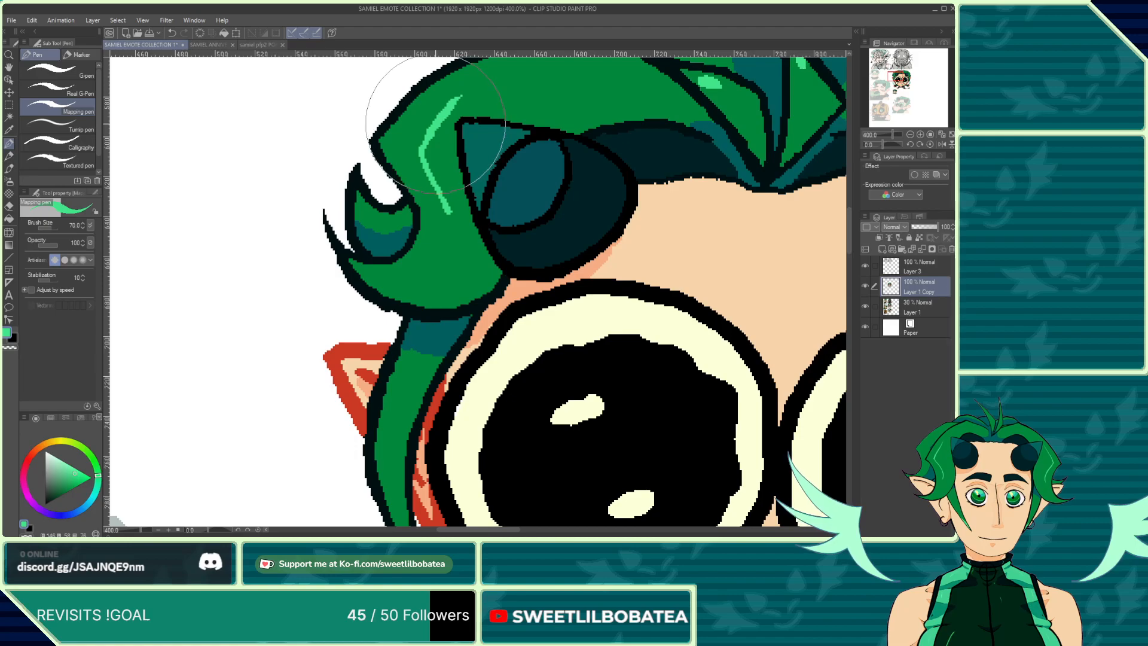
scroll(436, 126, "down", 4)
scroll(444, 386, "up", 10)
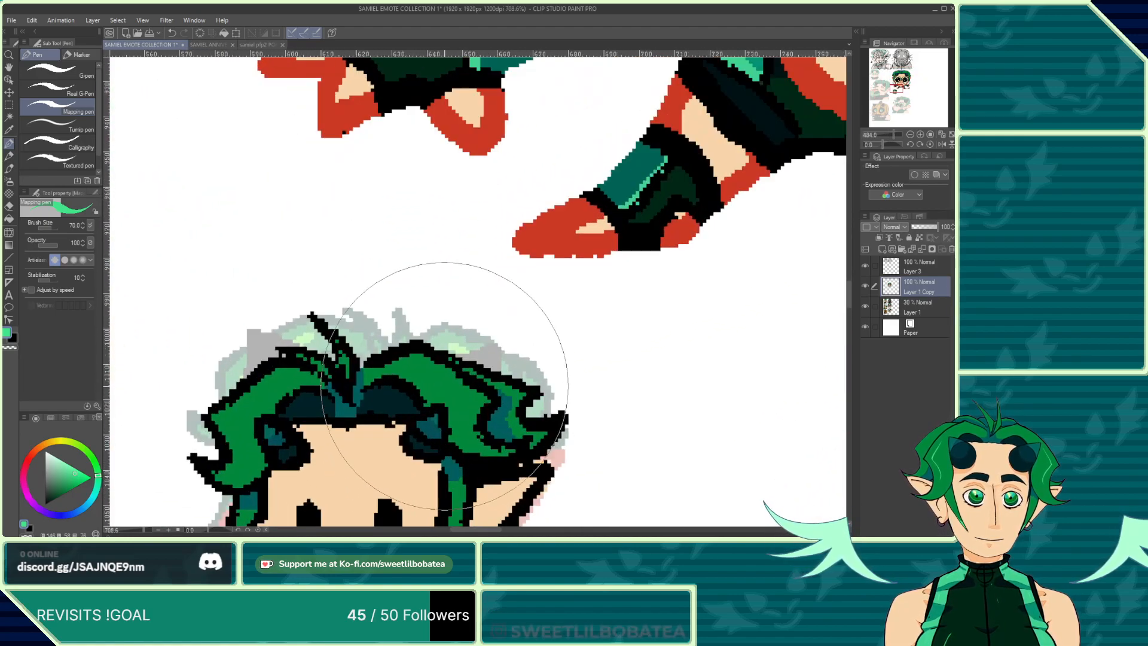
scroll(429, 212, "down", 1)
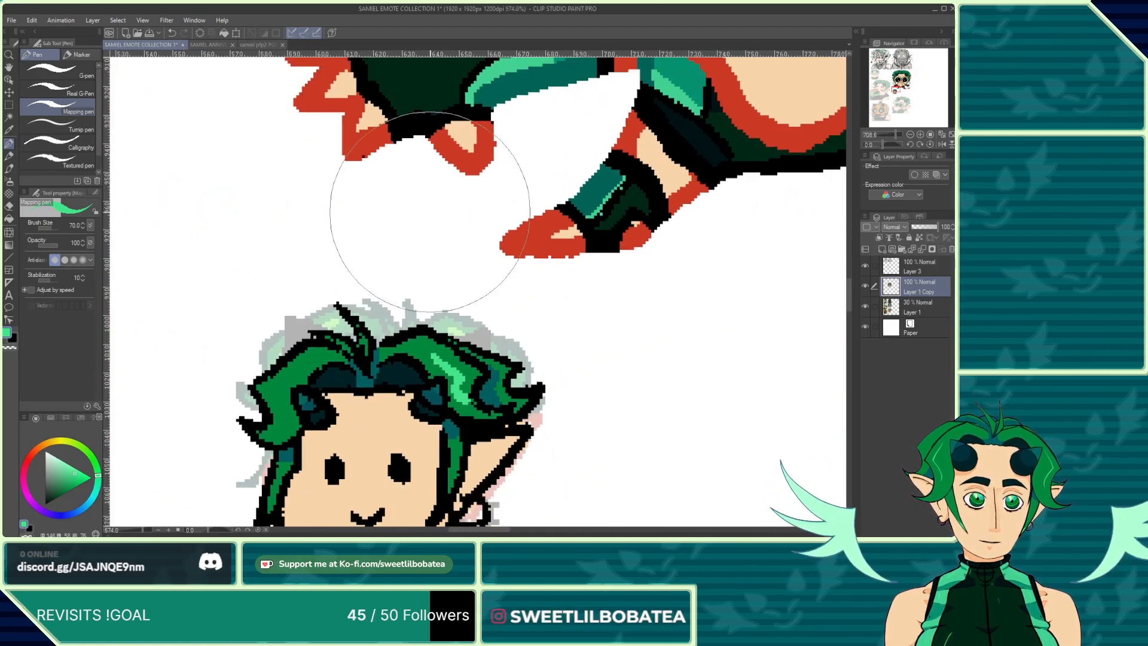
scroll(351, 175, "down", 1)
scroll(472, 383, "down", 2)
scroll(422, 334, "up", 6)
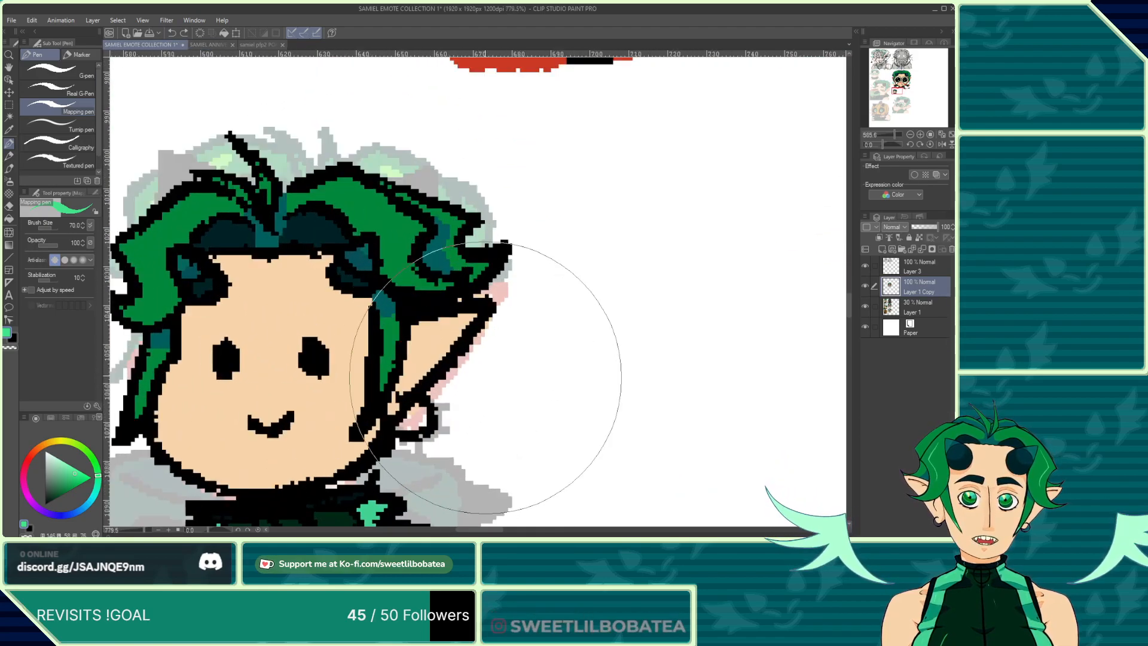
scroll(390, 223, "up", 1)
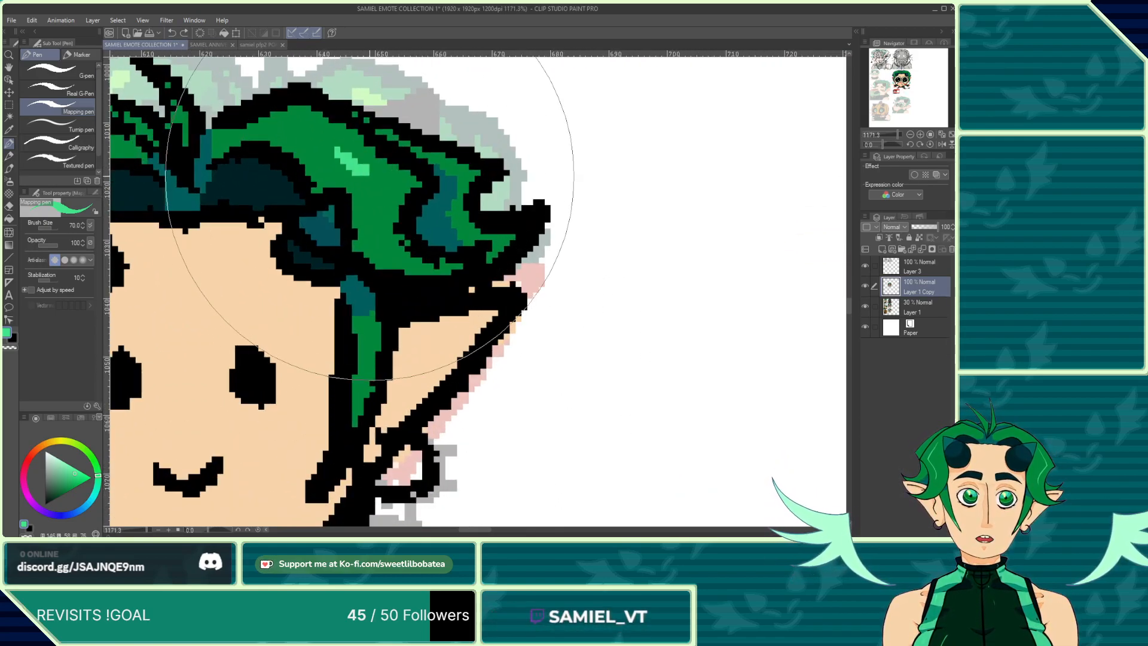
scroll(385, 250, "down", 9)
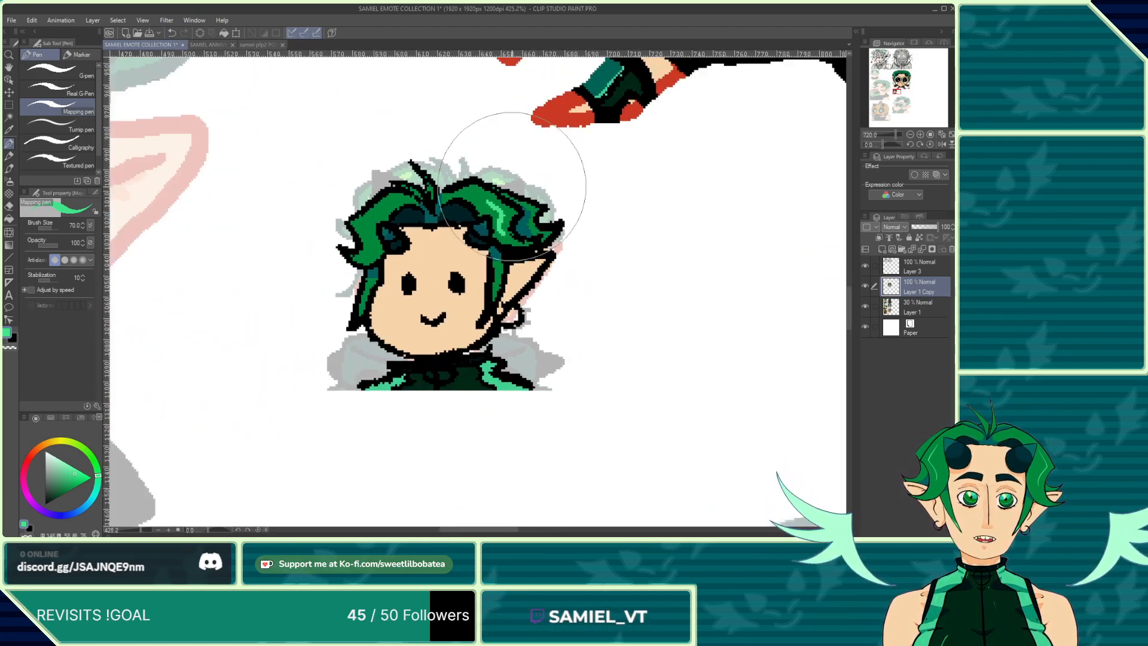
scroll(358, 203, "up", 7)
mouse_move(391, 203)
left_mouse_down()
mouse_move(363, 235)
mouse_move(374, 289)
left_mouse_up()
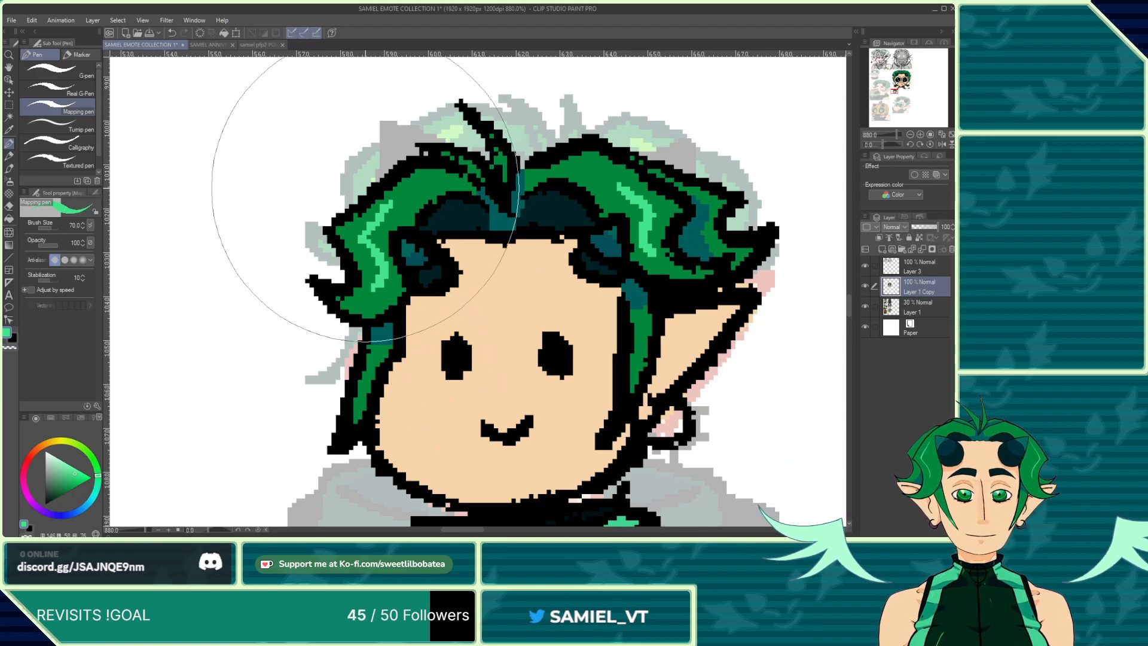
Step: Select the crying emote's hair strand beside its right eye, paint a light green highlight near its tip, and deselect
scroll(347, 133, "down", 3)
scroll(567, 302, "up", 2)
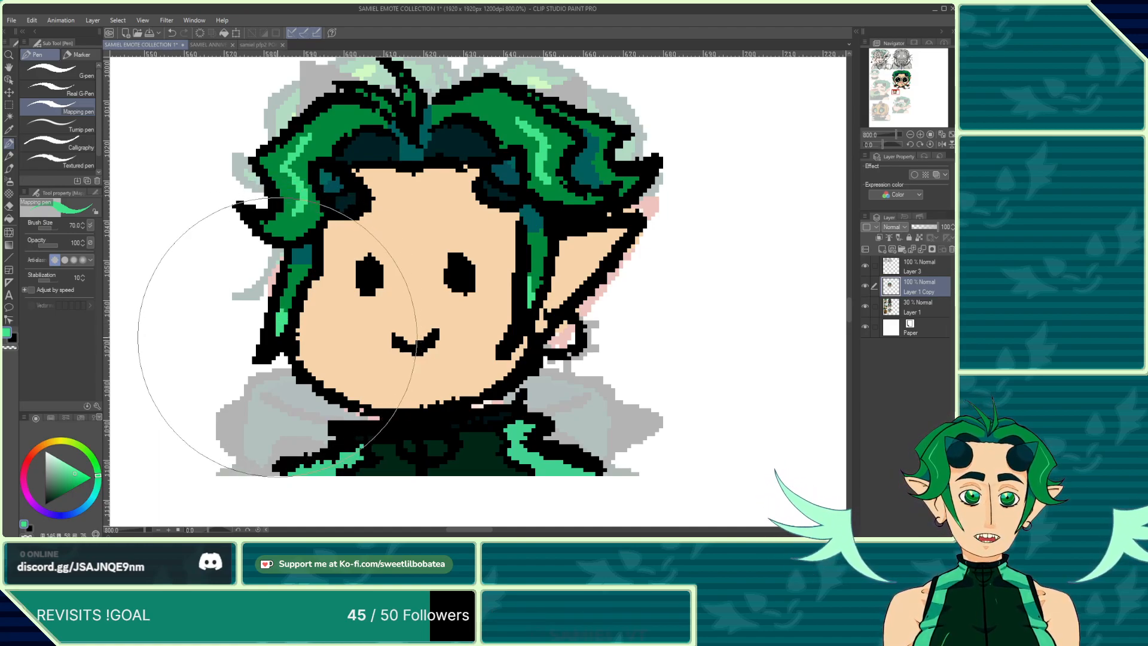
scroll(296, 305, "down", 10)
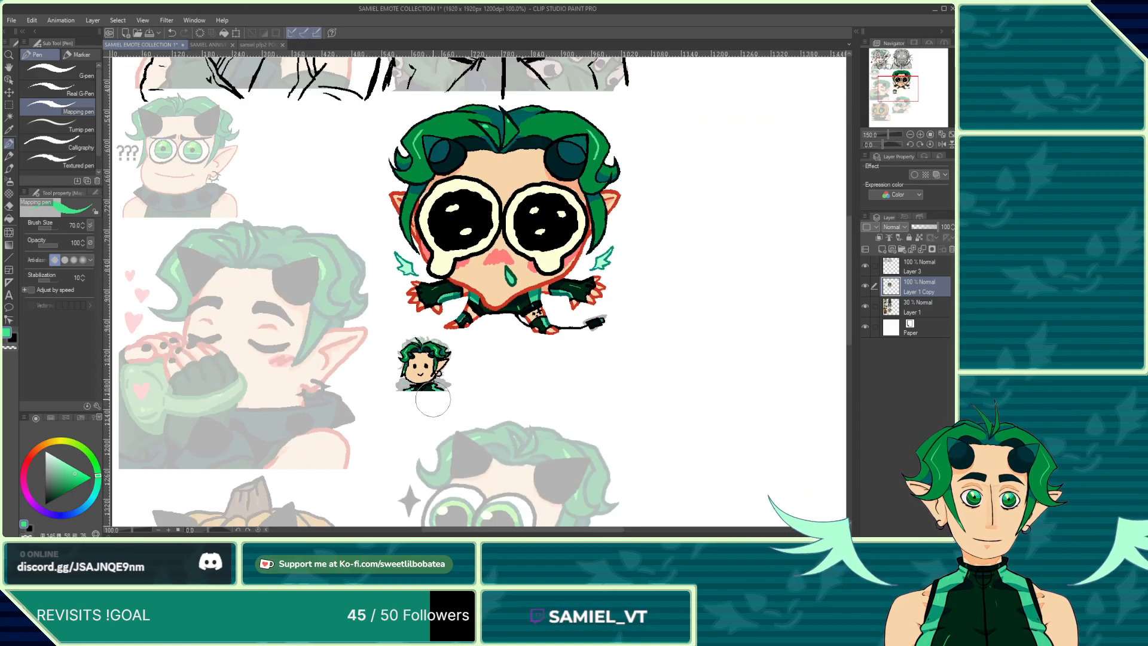
scroll(547, 228, "up", 5)
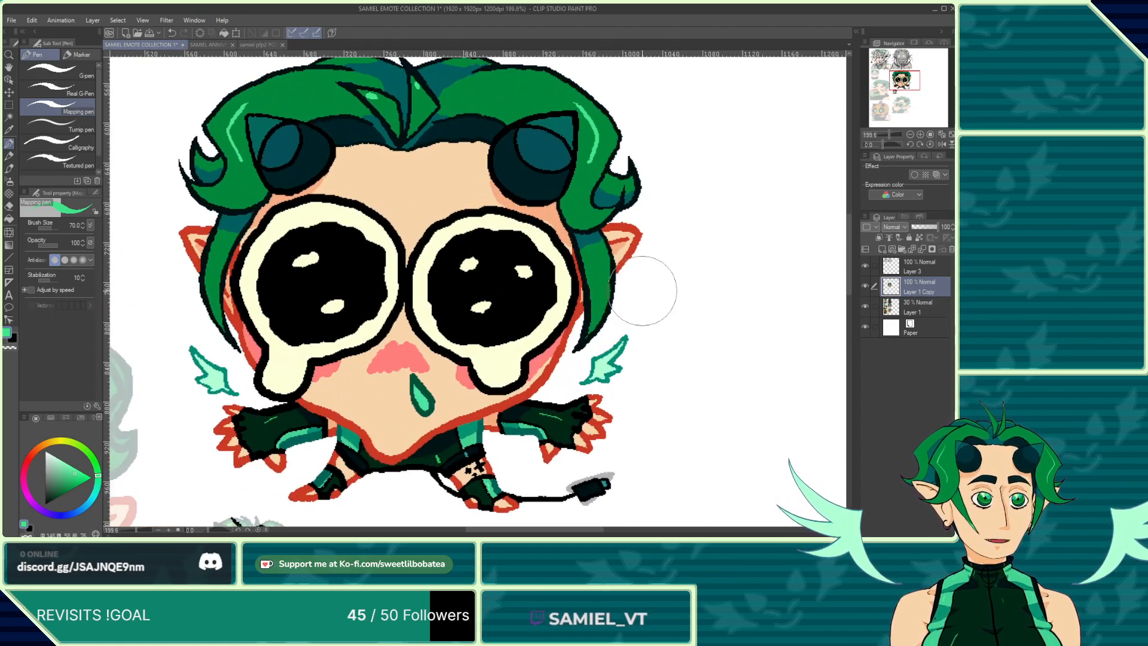
scroll(643, 291, "up", 4)
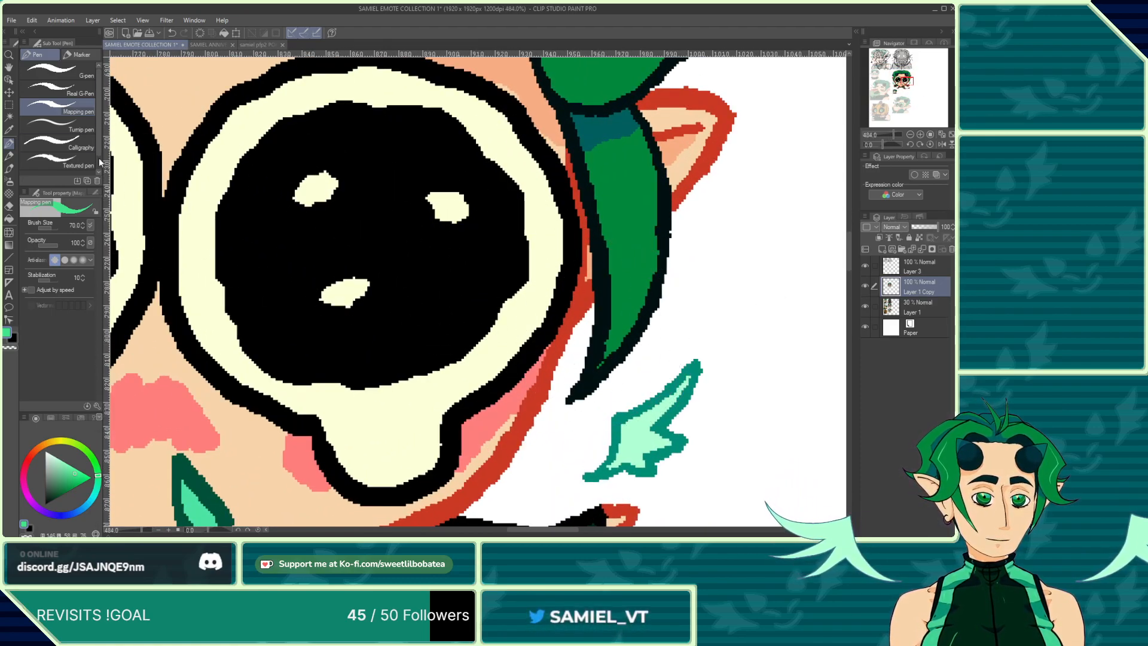
left_click(8, 118)
left_click(619, 245)
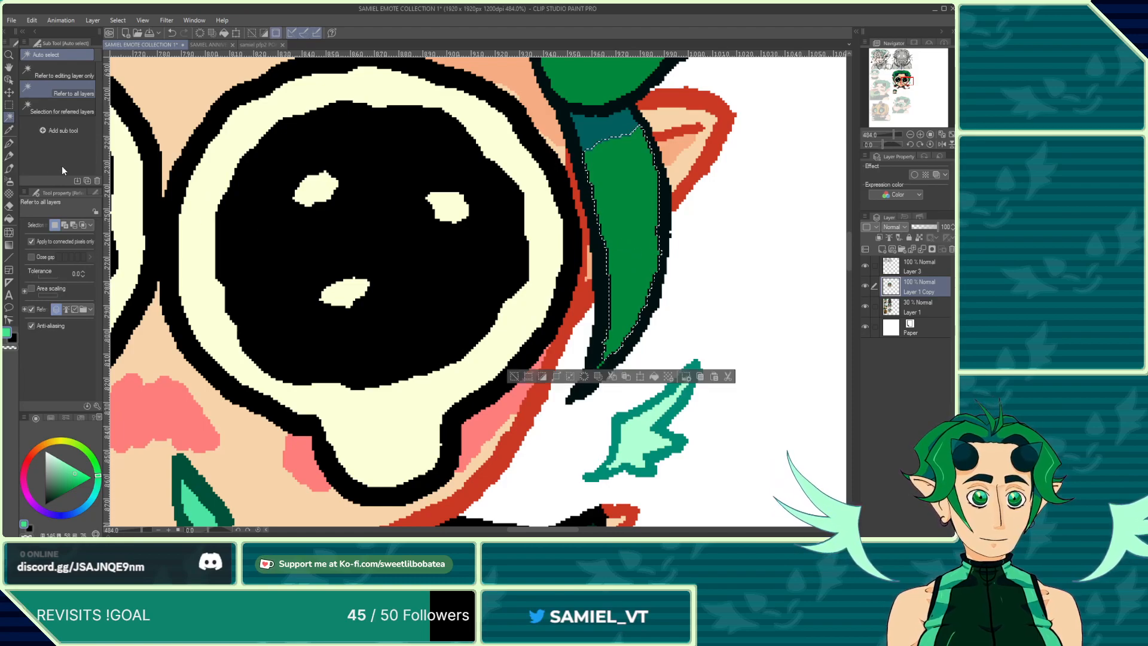
left_click(171, 33)
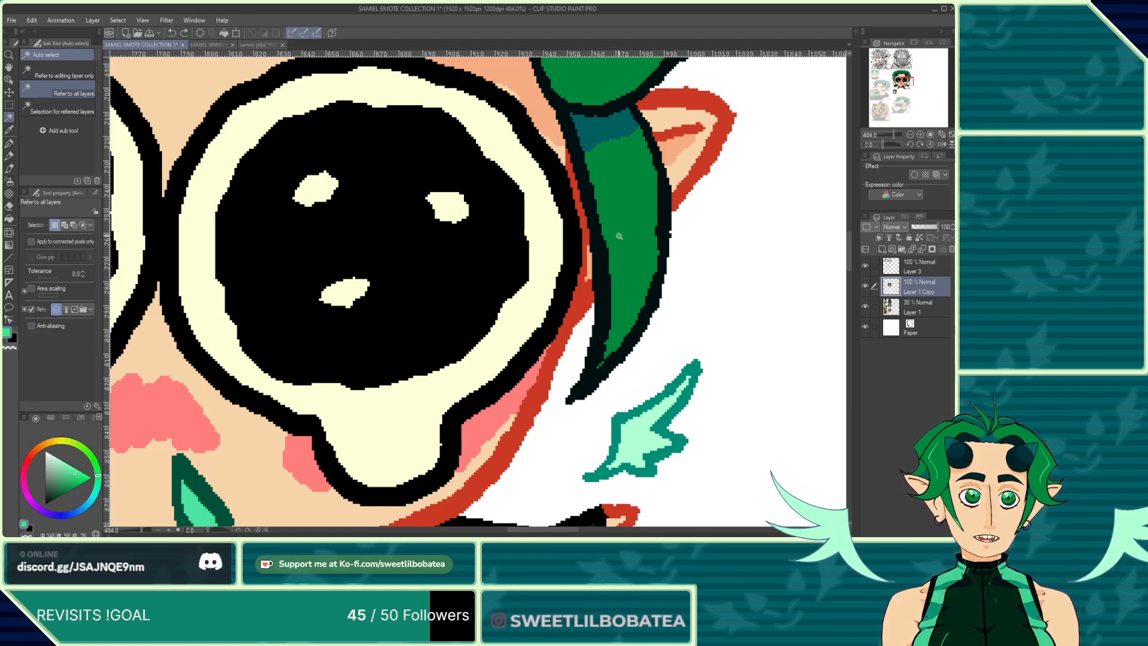
key("ctrl+y")
left_click(9, 143)
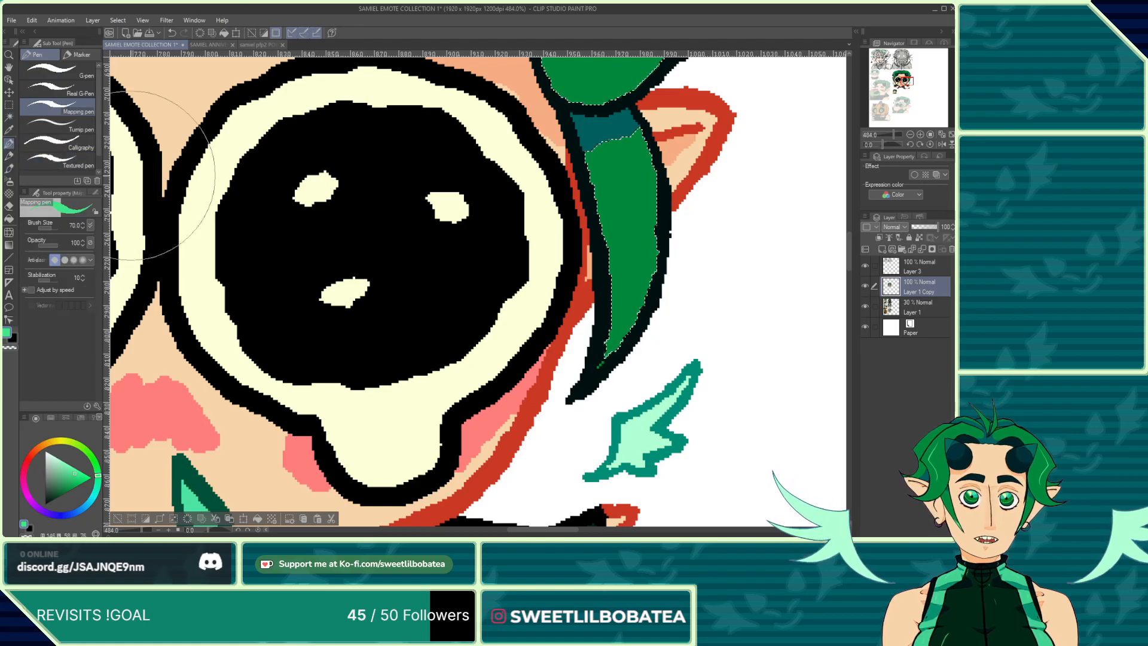
left_click_drag(600, 362, 613, 349)
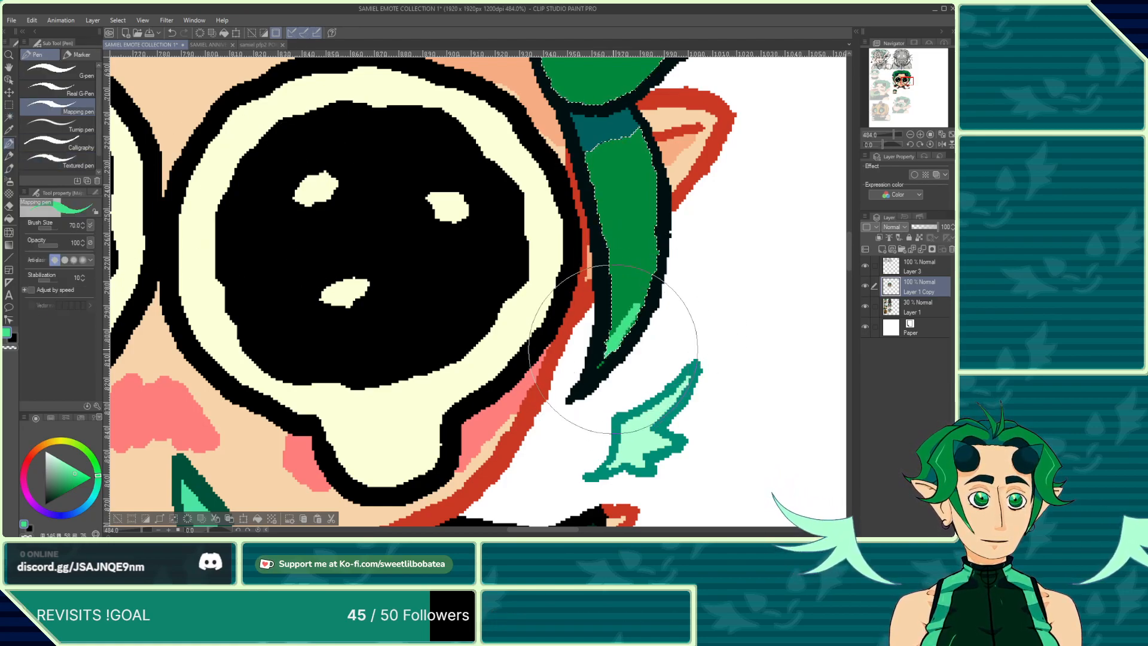
scroll(307, 205, "down", 1)
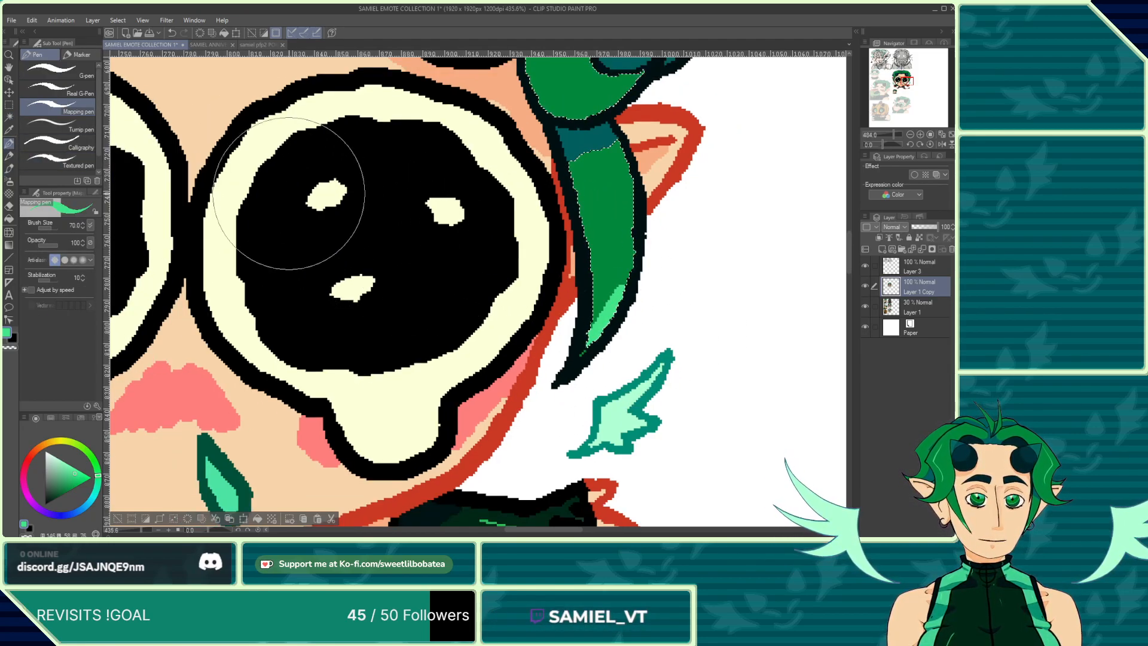
scroll(667, 256, "down", 1)
scroll(682, 257, "up", 4)
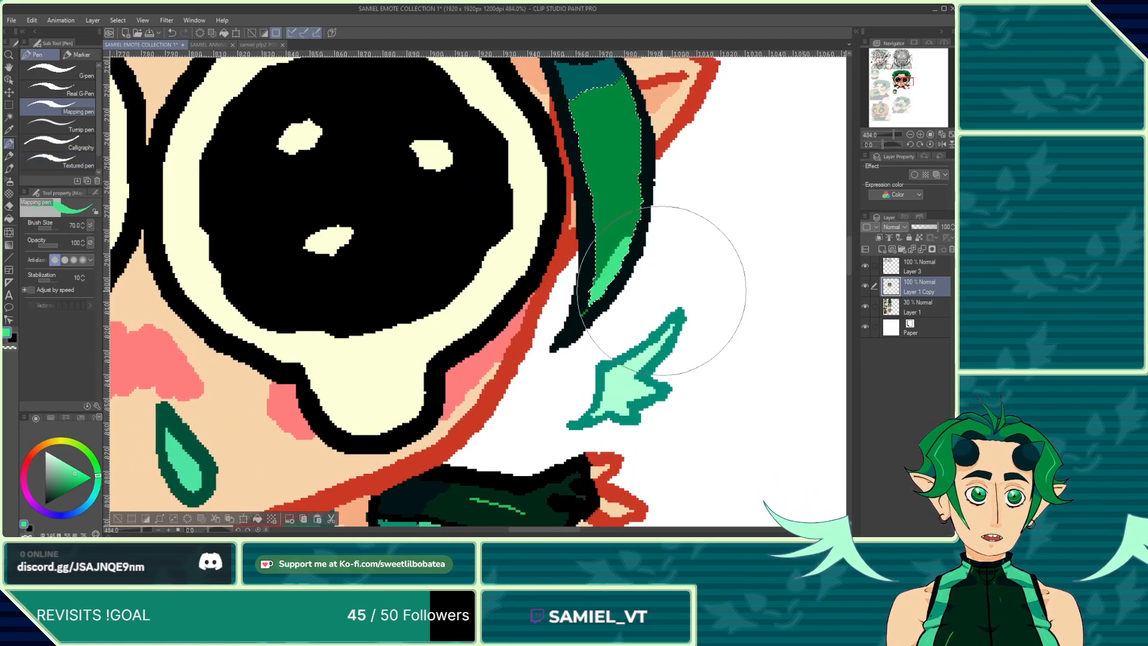
left_click(8, 107)
key("ctrl+d")
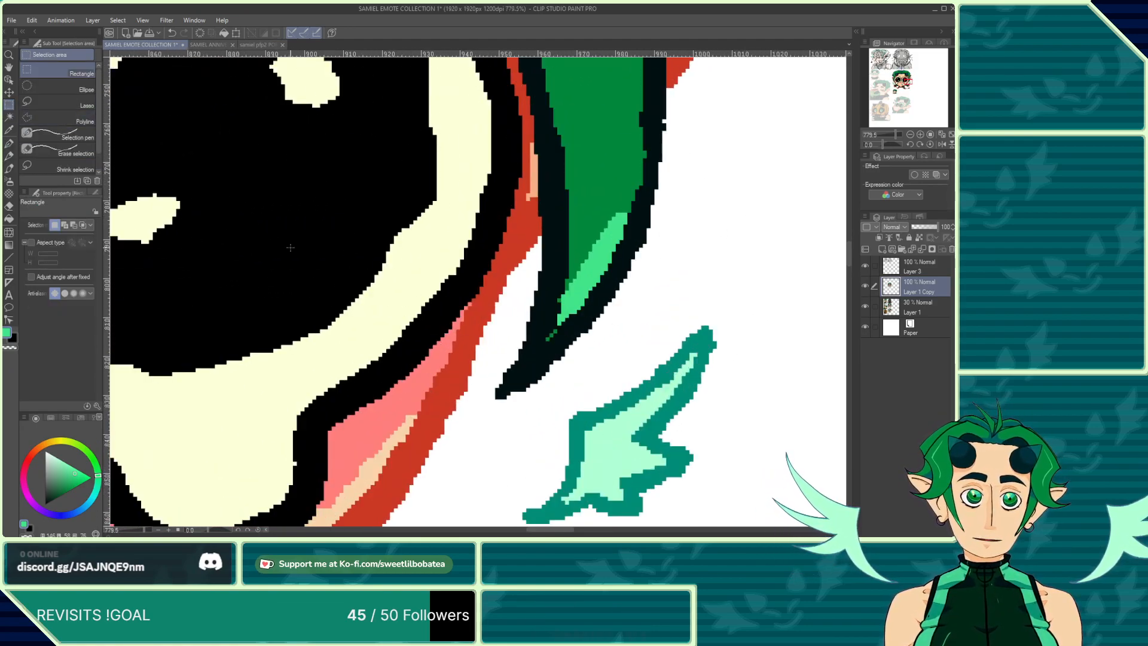
Step: Select the stray dark green pixels at the strand's tip and recolor them light green
left_click(9, 118)
scroll(237, 188, "up", 7)
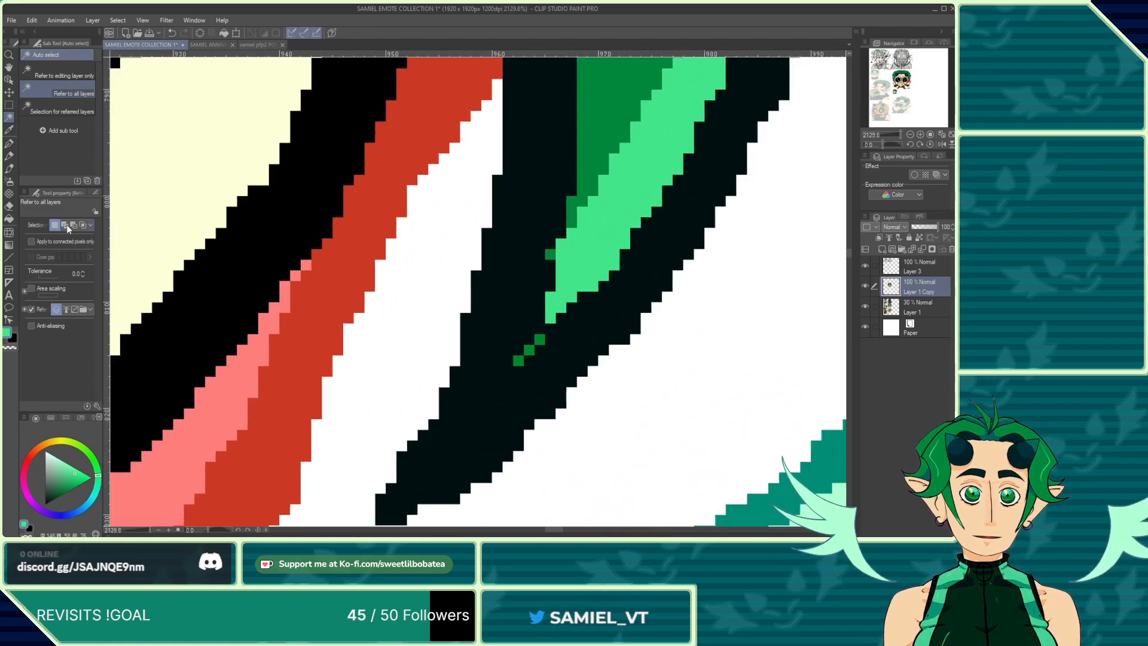
left_click(513, 362)
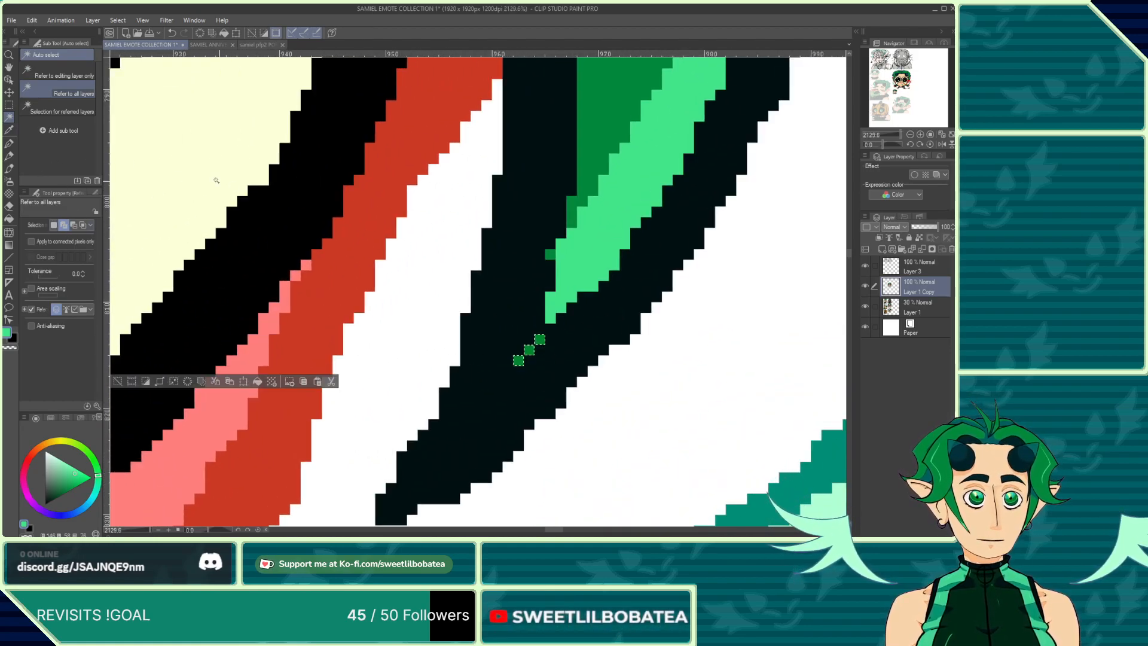
left_click(8, 145)
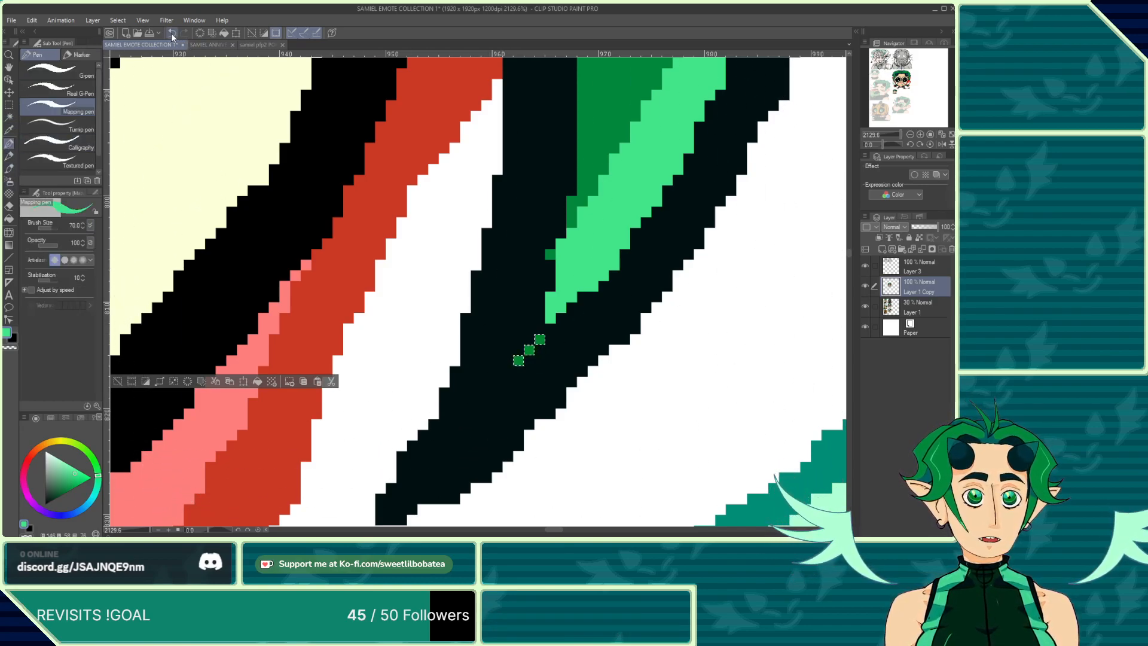
left_click(534, 347)
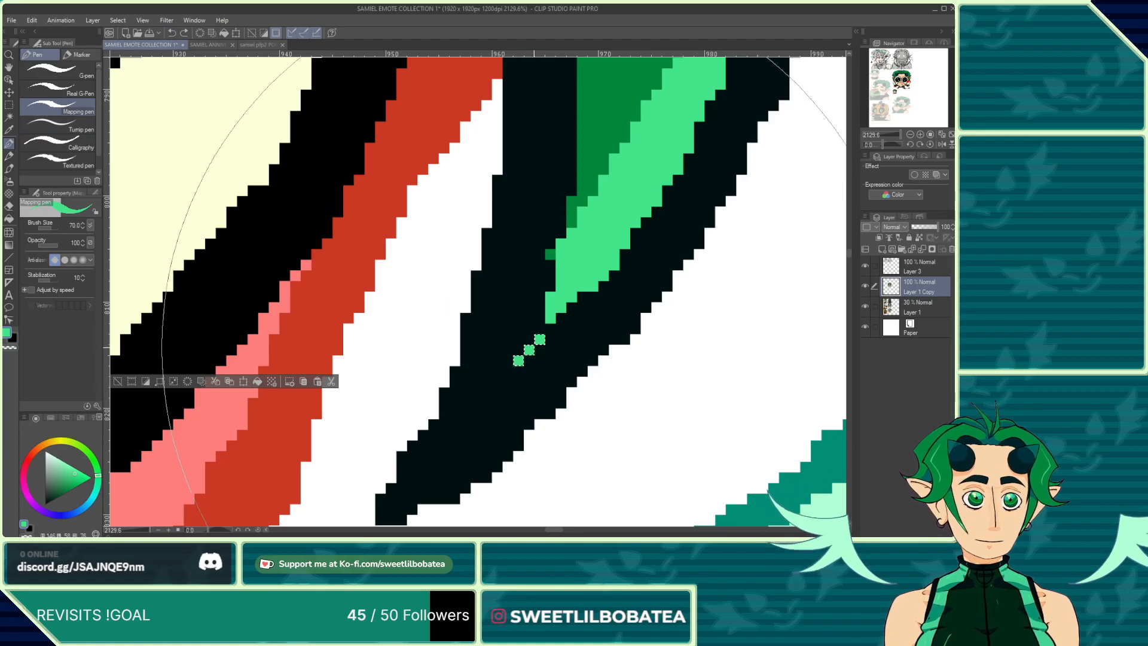
Step: Select the emote's hair strand beside its left eye and paint a light green highlight along its lower part
scroll(385, 213, "down", 8)
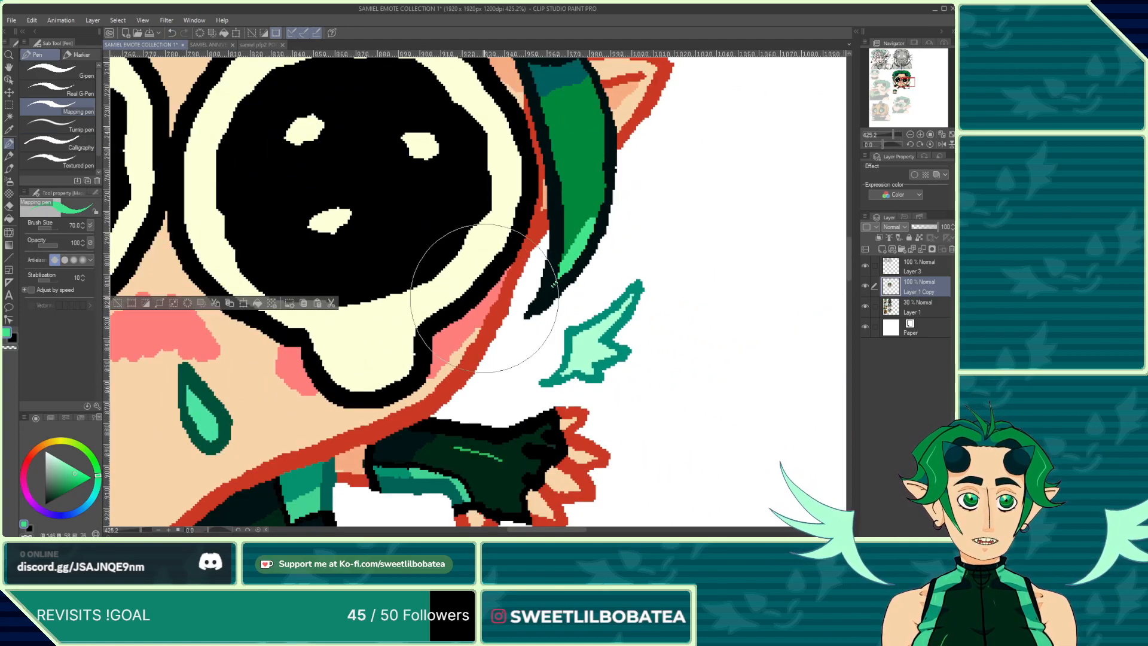
scroll(407, 285, "down", 5)
scroll(249, 239, "up", 3)
scroll(430, 308, "down", 7)
scroll(249, 264, "up", 9)
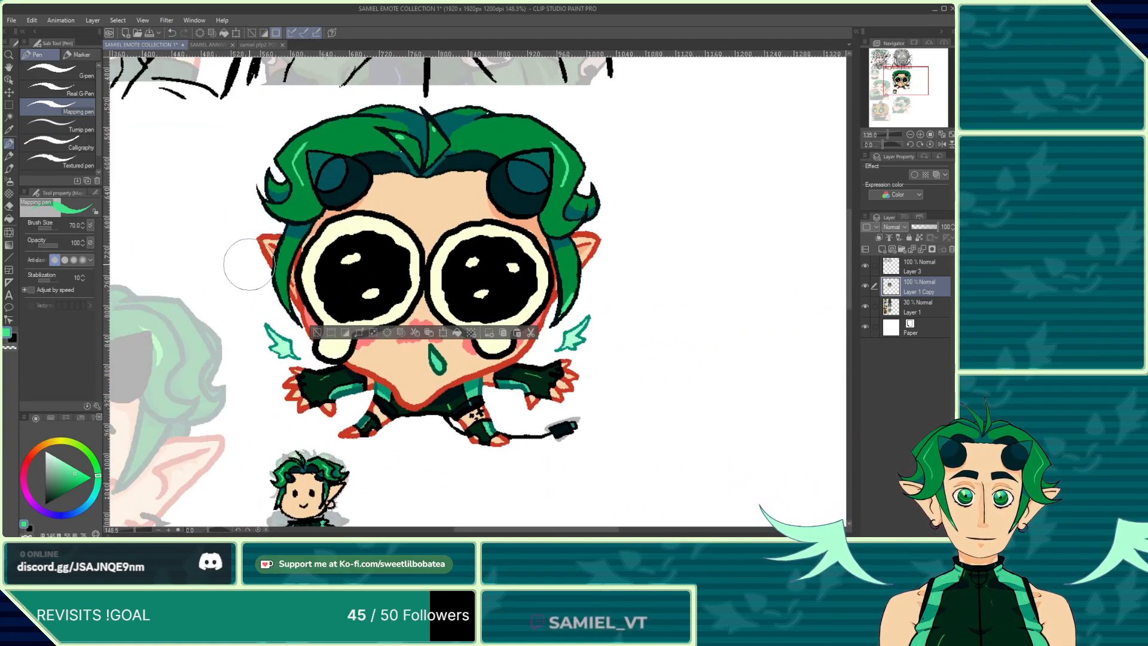
scroll(302, 323, "up", 6)
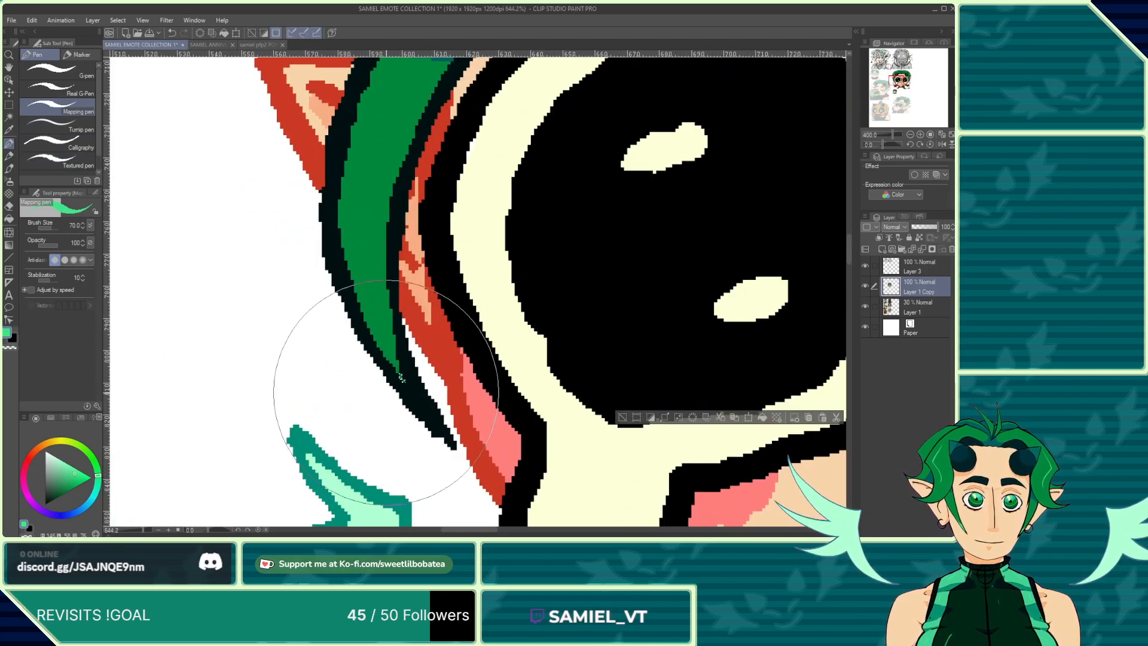
left_click(8, 117)
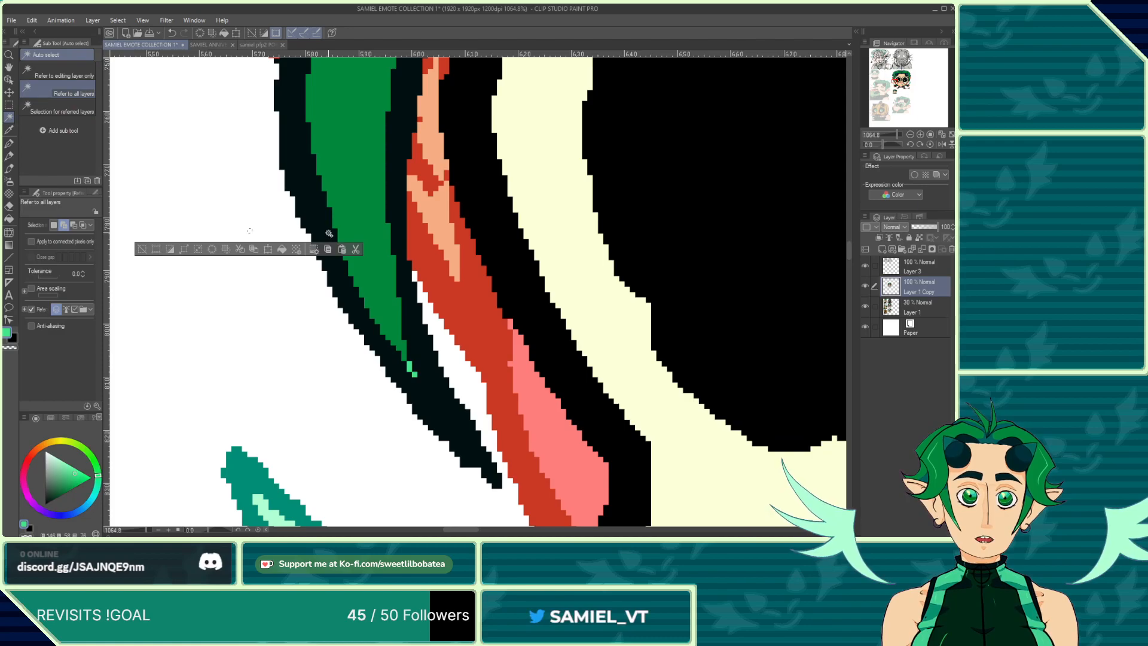
left_click(335, 213)
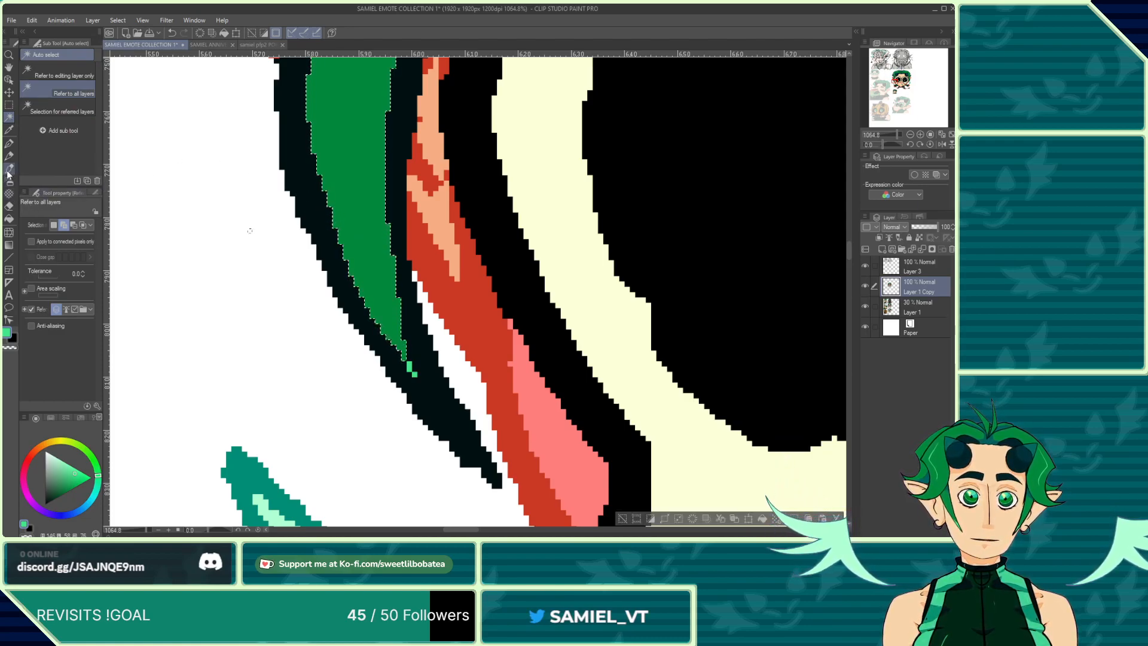
left_click(10, 144)
left_click_drag(287, 359, 356, 261)
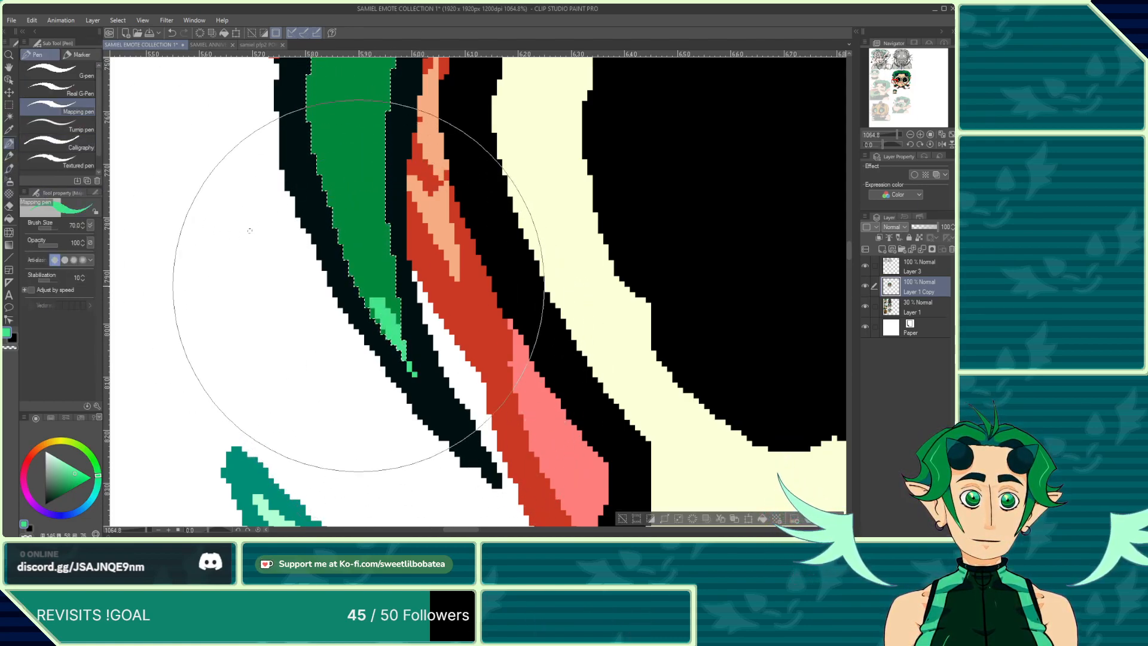
left_click(9, 106)
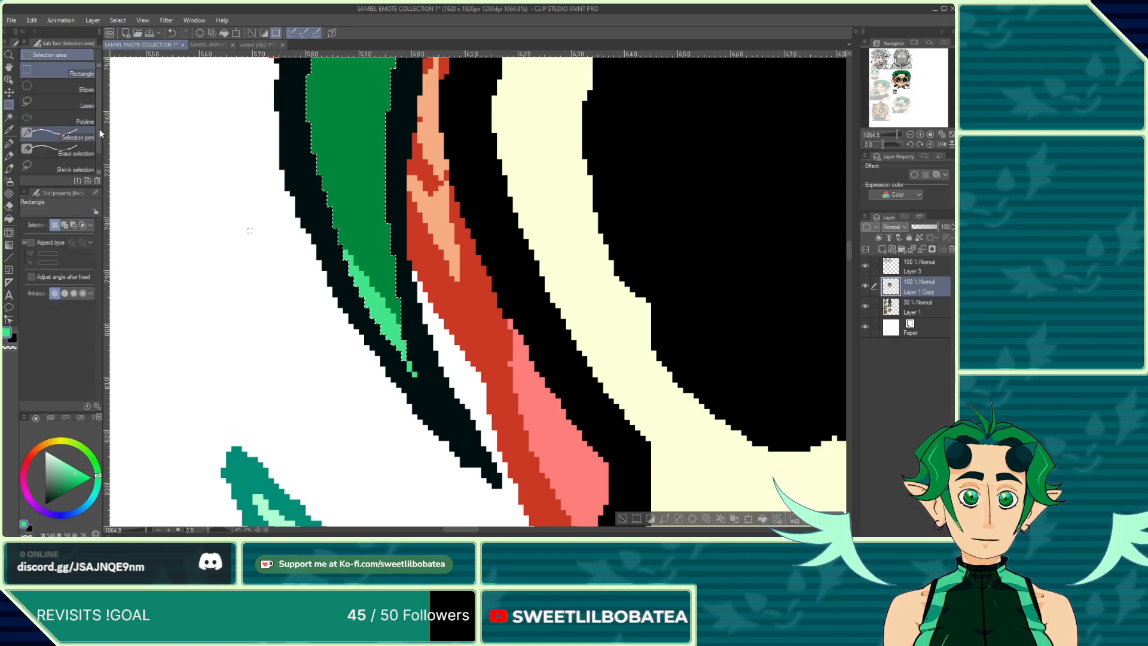
scroll(371, 368, "down", 6)
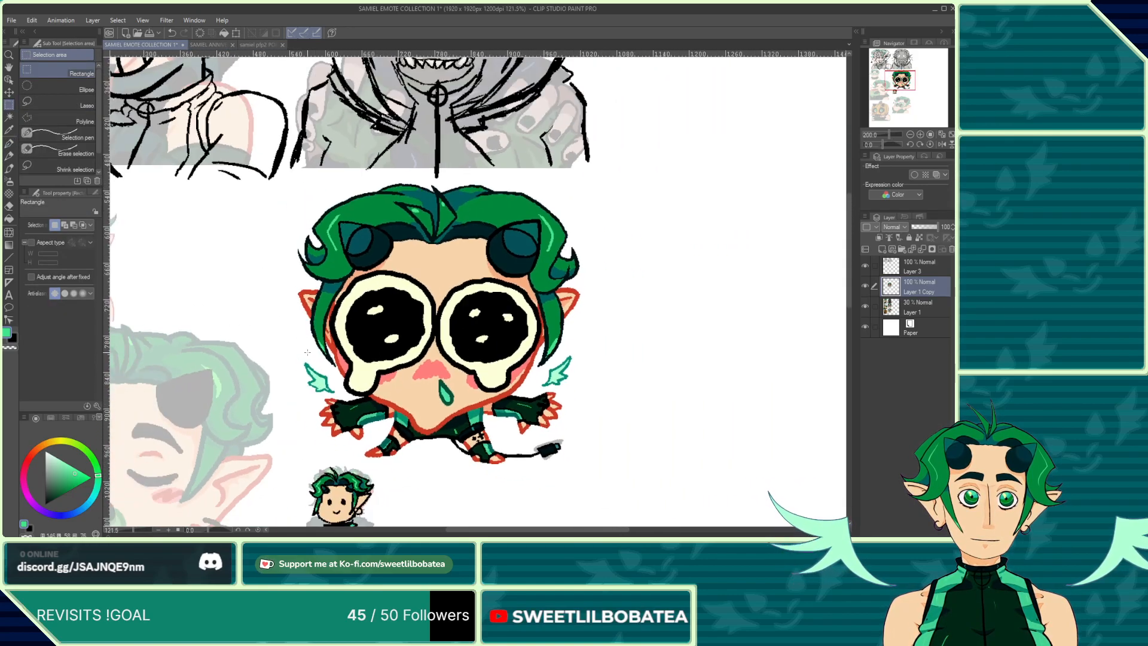
Step: Hide the faded sketch layer beneath the small chibi
scroll(331, 412, "down", 1)
scroll(332, 412, "up", 6)
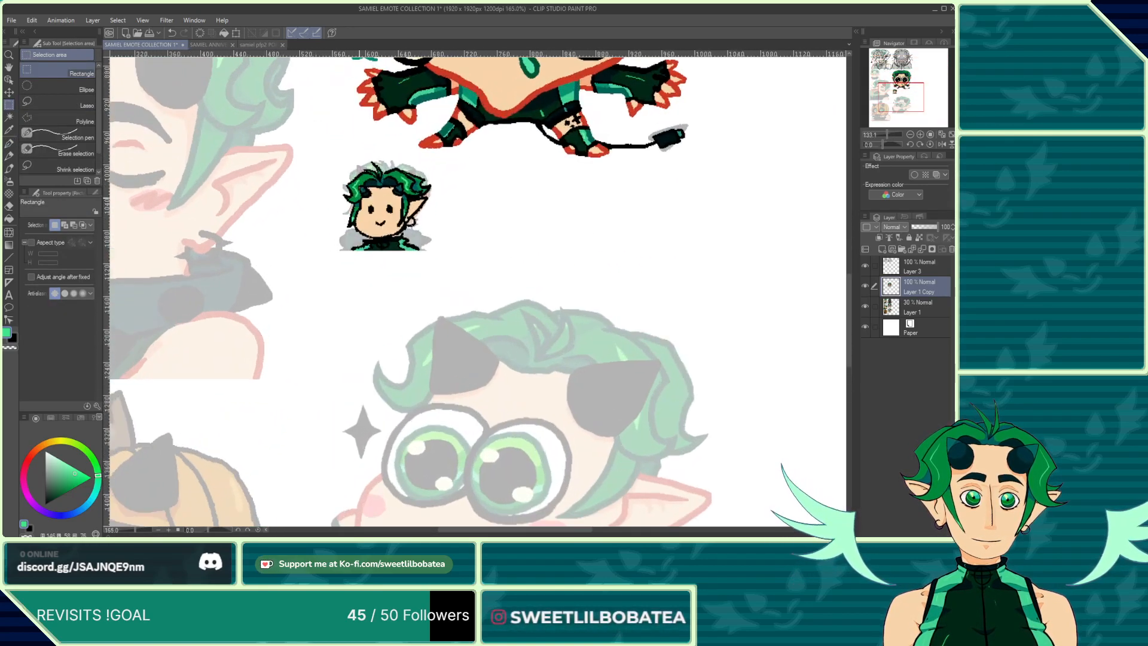
scroll(413, 378, "down", 1)
scroll(413, 378, "up", 3)
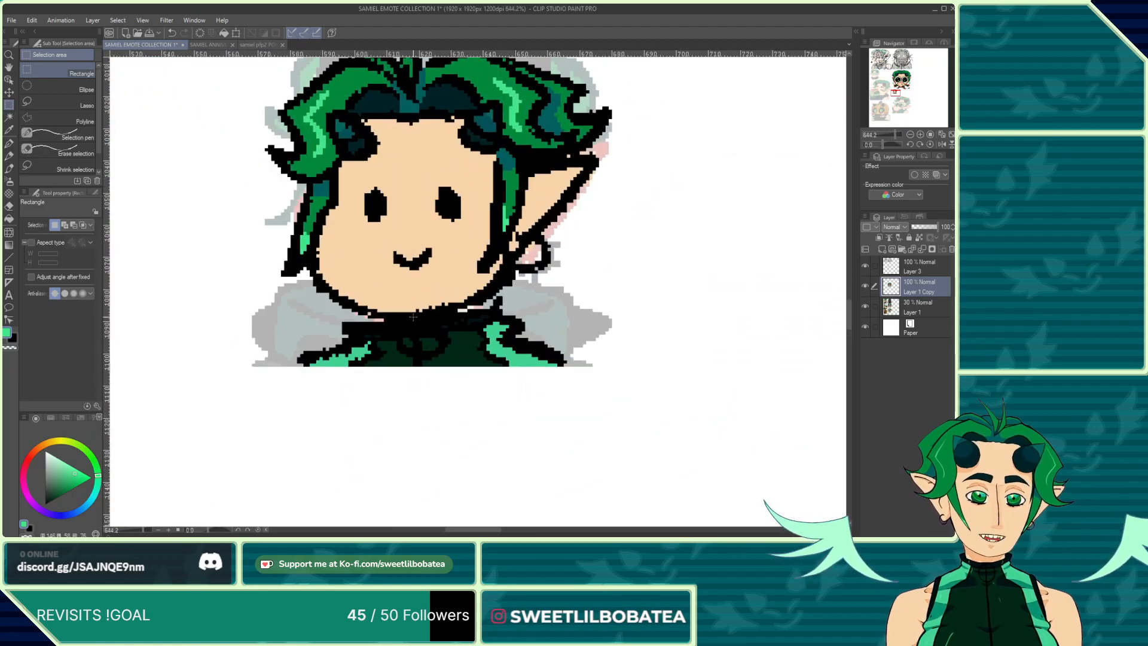
scroll(413, 378, "down", 1)
scroll(413, 379, "down", 3)
scroll(532, 173, "up", 1)
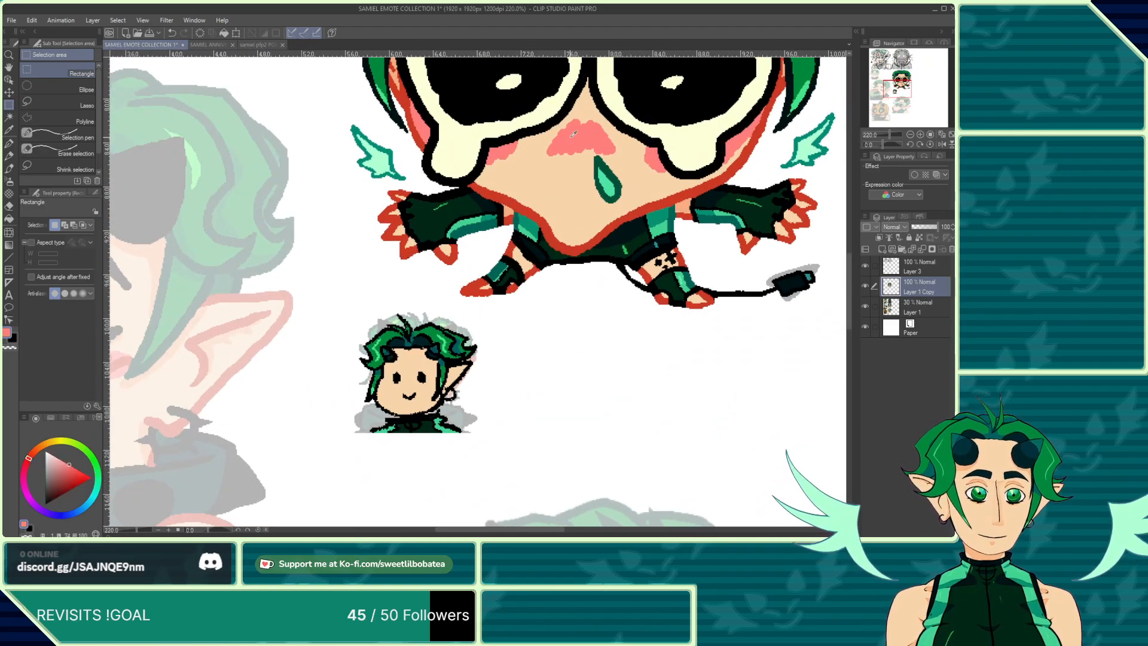
scroll(425, 401, "up", 4)
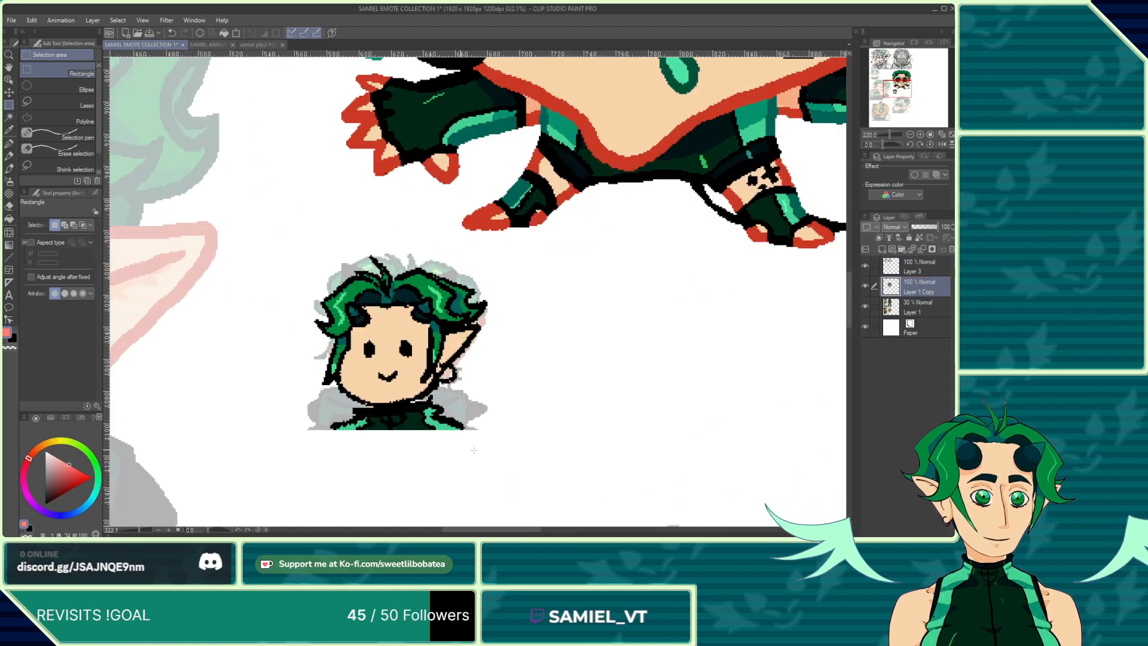
left_click(9, 145)
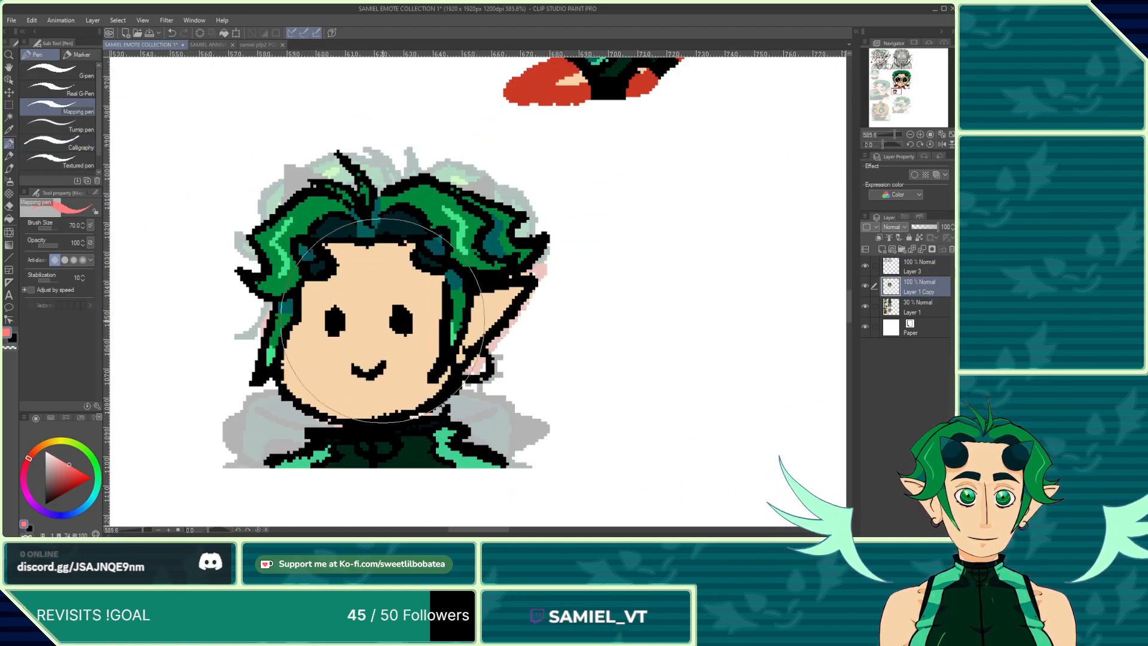
left_click(866, 308)
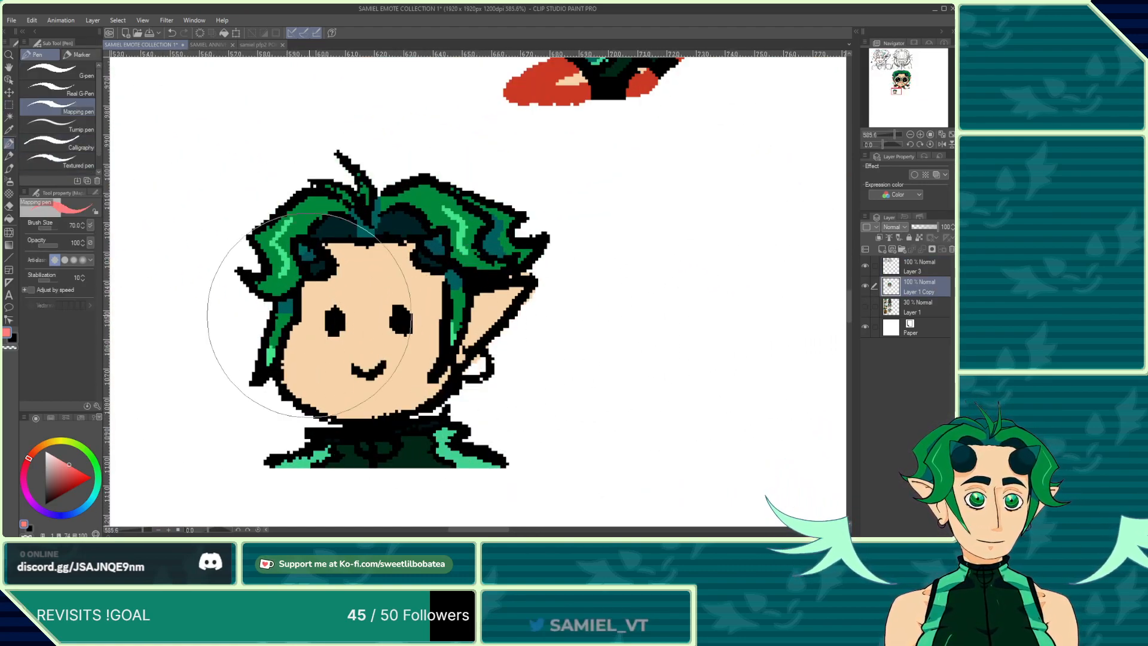
Step: Paint round pink blush marks on both of the small chibi's cheeks
left_click(9, 206)
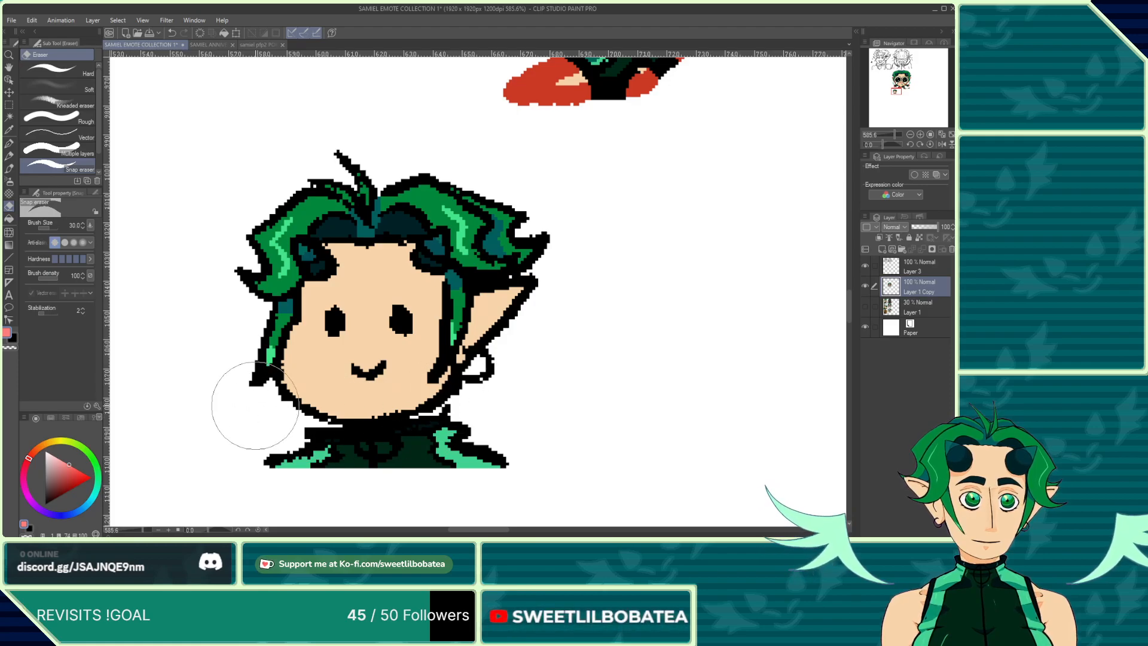
left_click(9, 168)
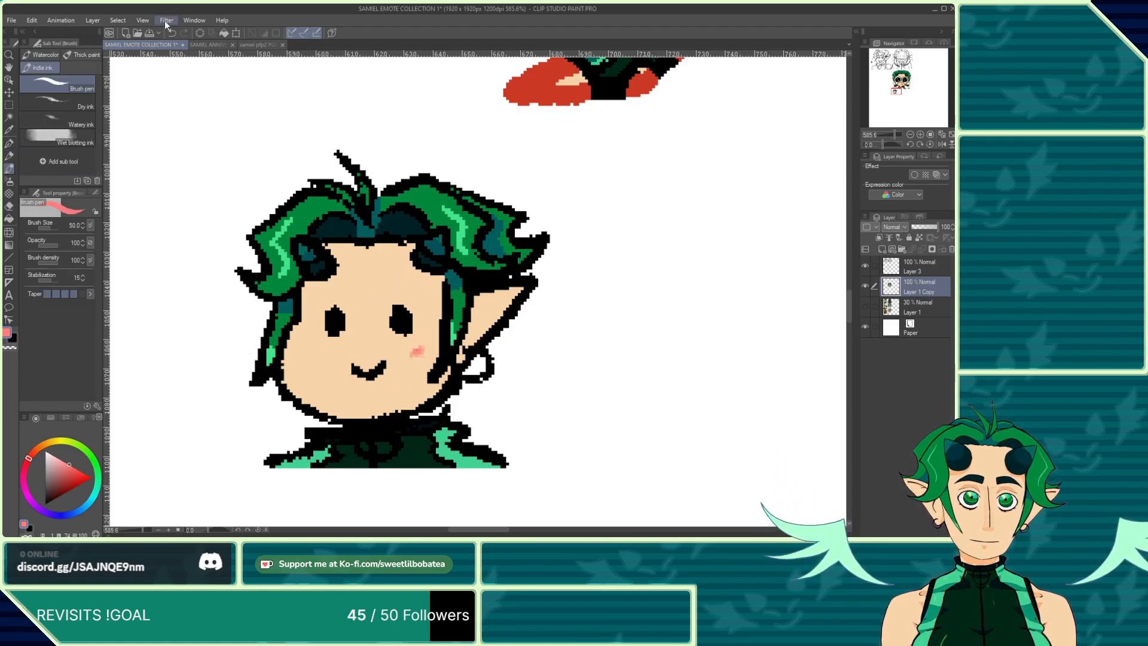
left_click(172, 33)
left_click(9, 145)
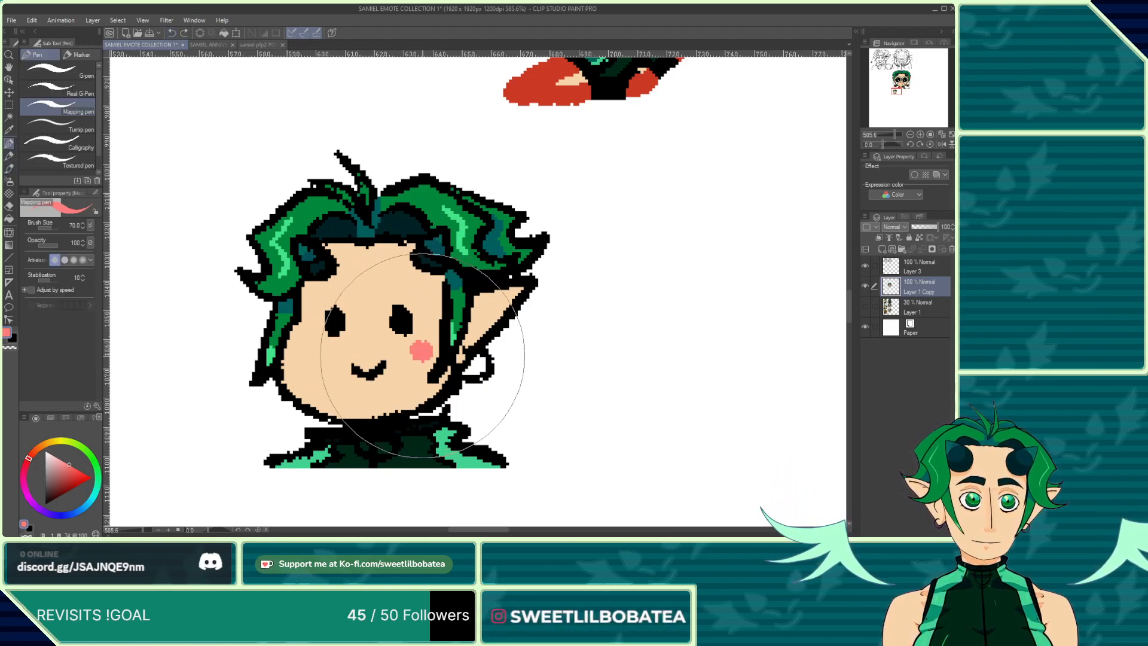
left_click(306, 354)
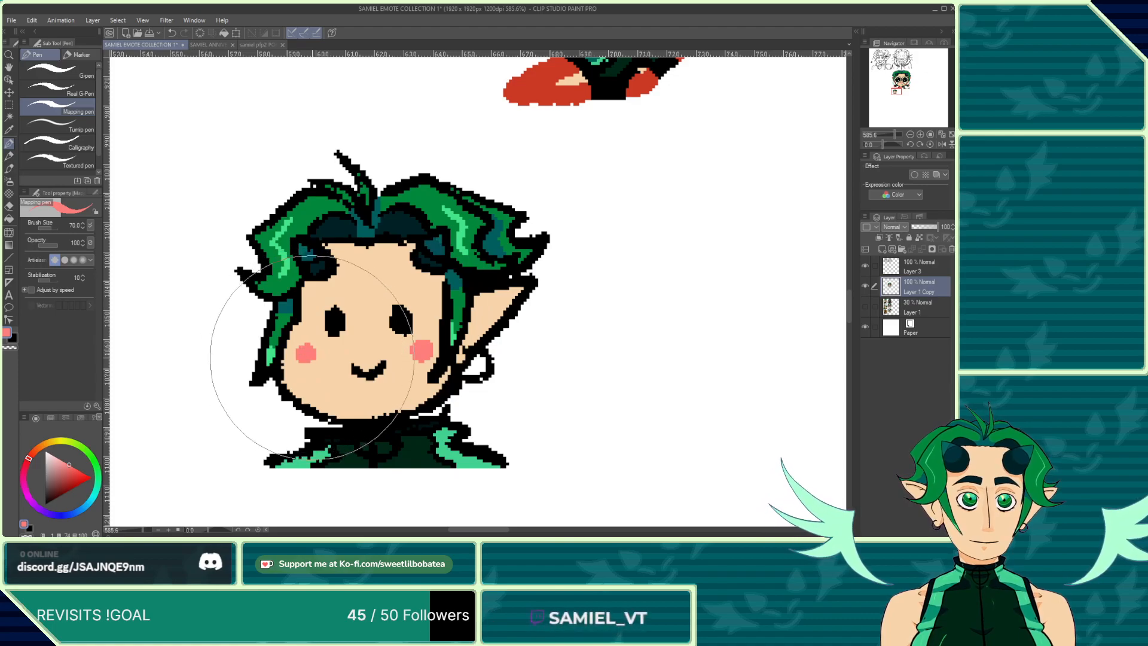
Step: Compare the emote's colours against the SAMIEL ANNIVERSARY REF SHEET file
scroll(299, 318, "down", 5)
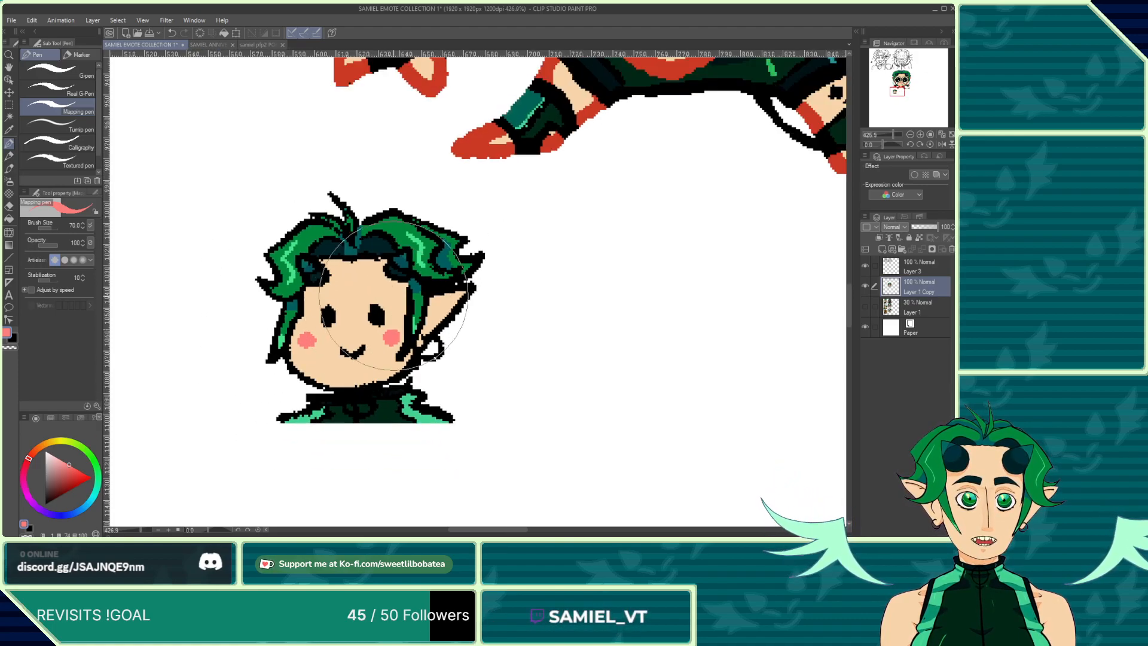
scroll(315, 311, "up", 2)
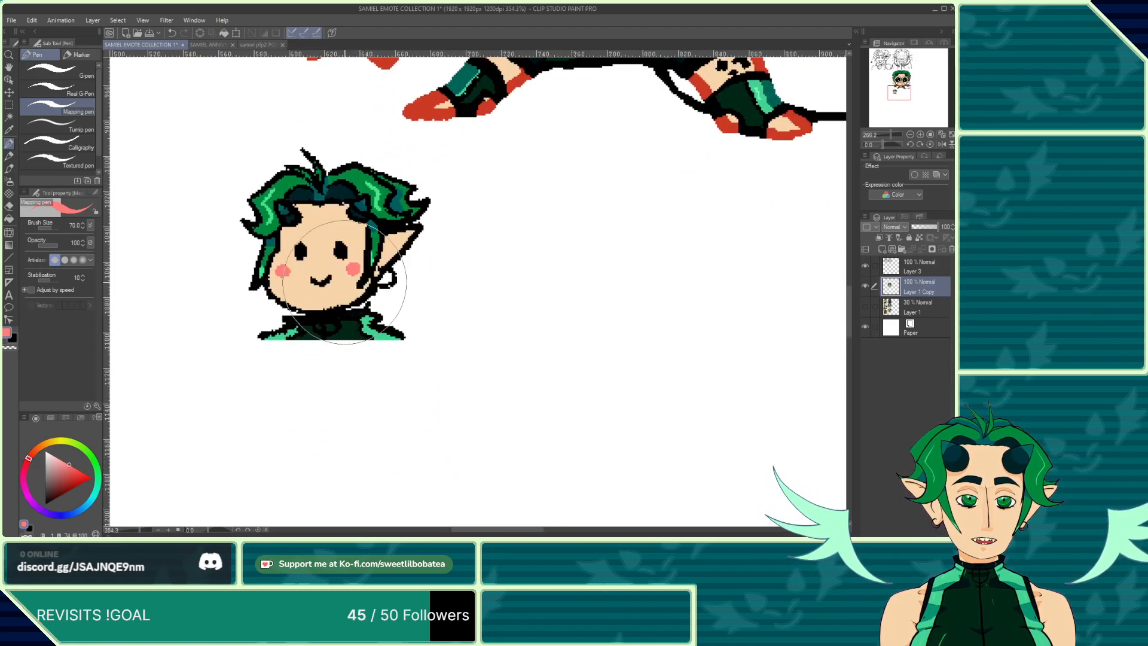
scroll(456, 410, "down", 3)
scroll(497, 318, "up", 2)
scroll(497, 318, "down", 3)
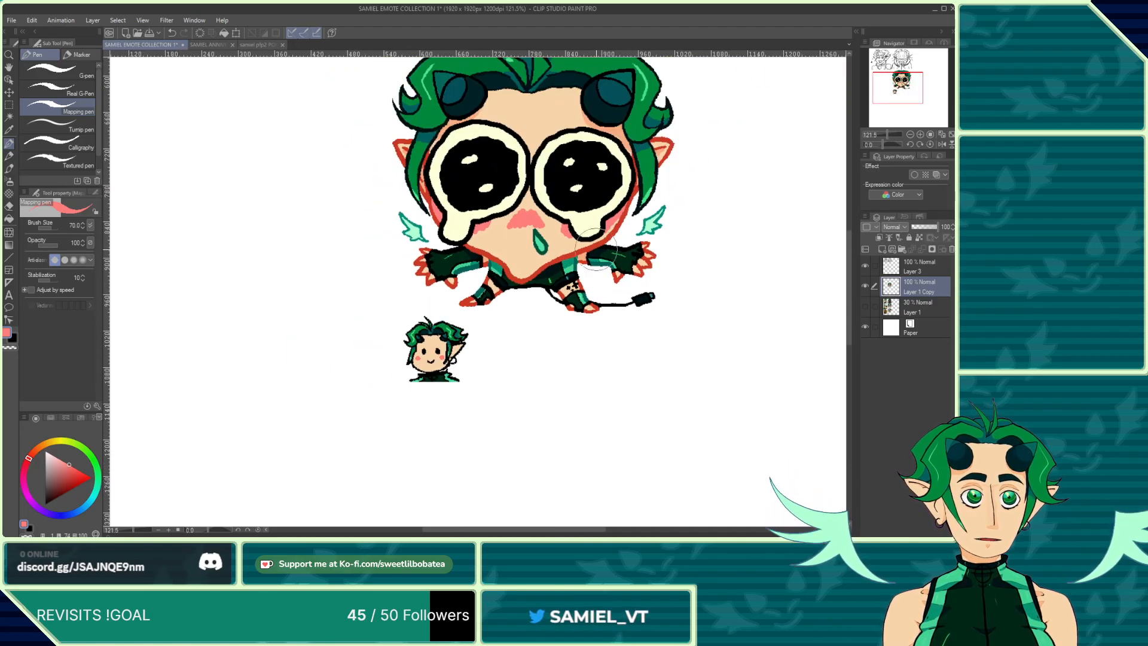
scroll(664, 152, "up", 4)
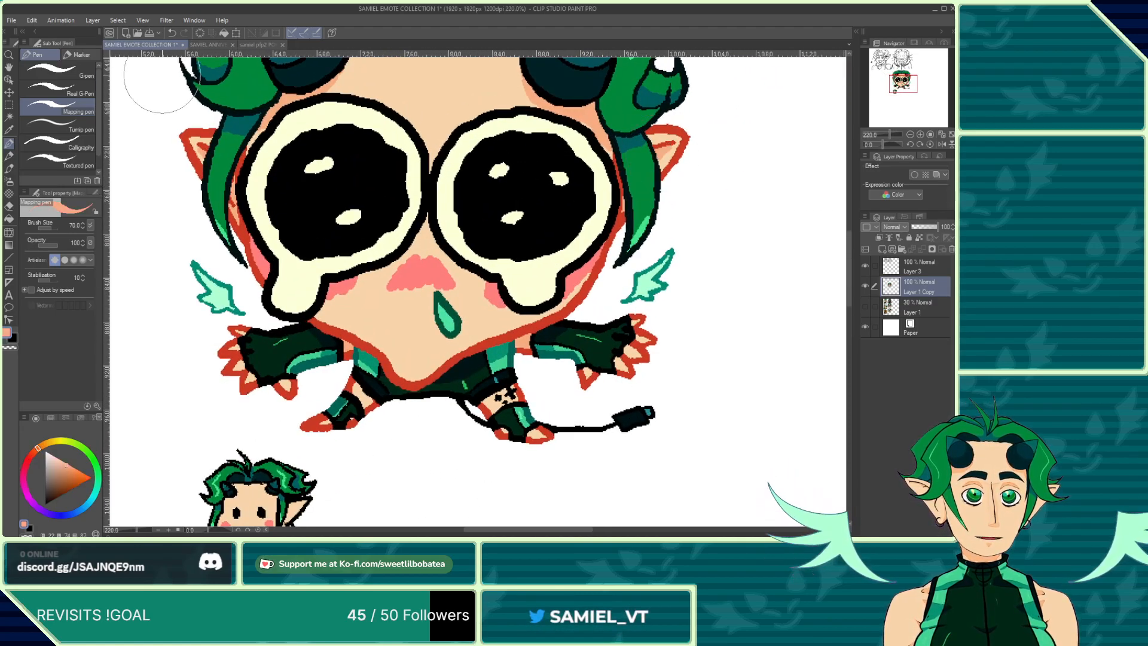
left_click(204, 45)
scroll(419, 371, "down", 6)
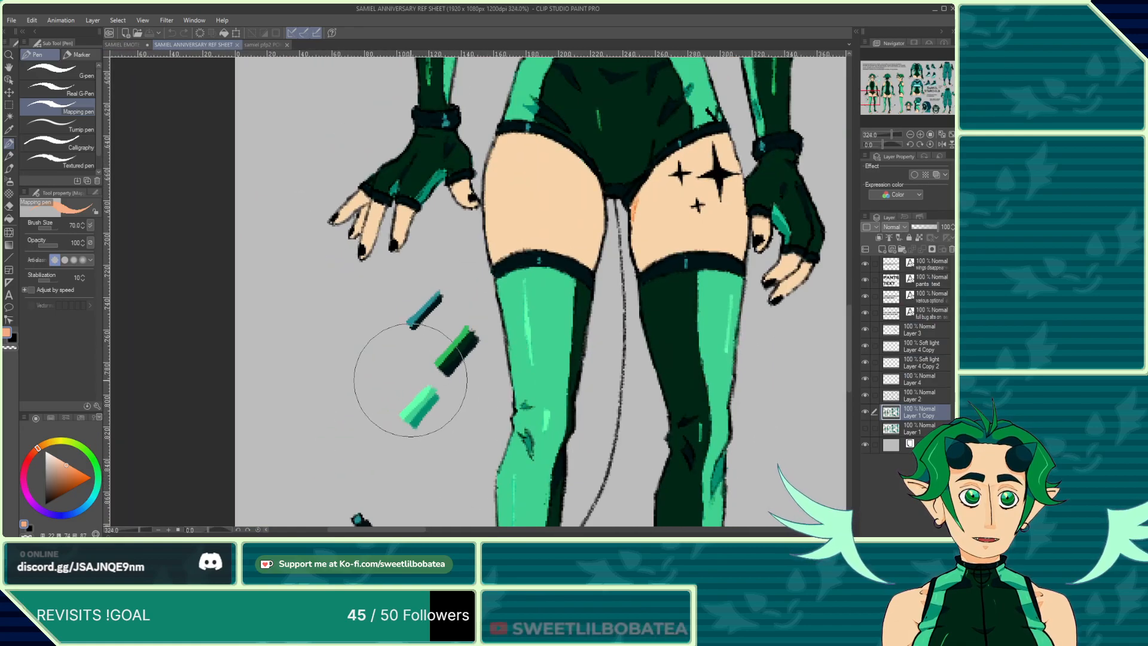
scroll(439, 276, "up", 8)
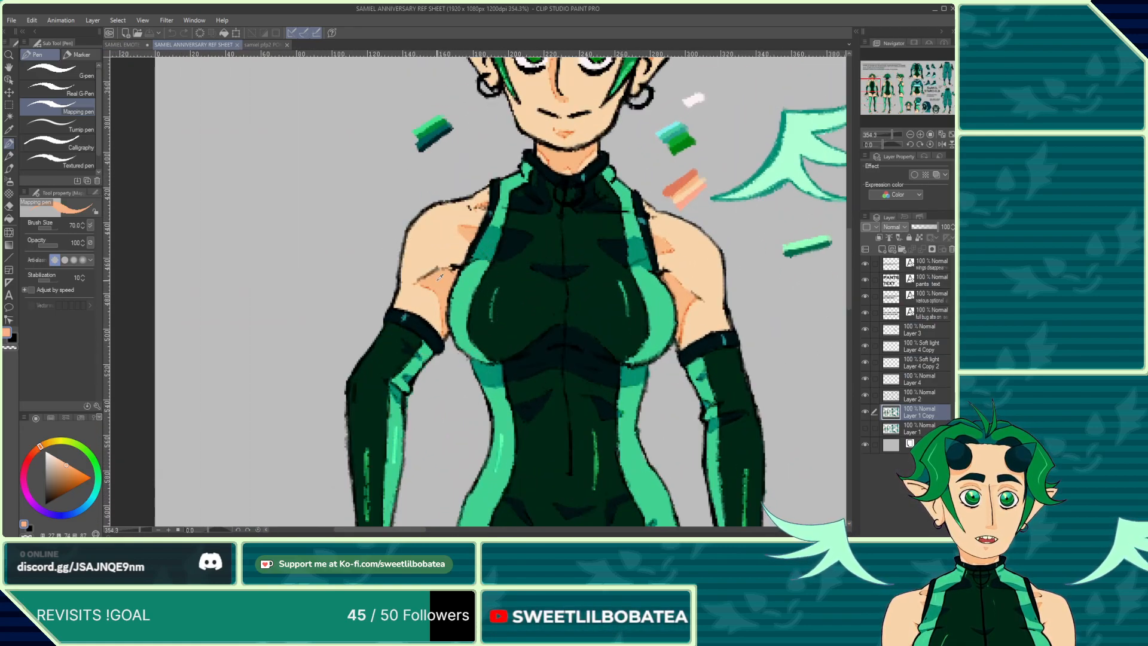
left_click(133, 45)
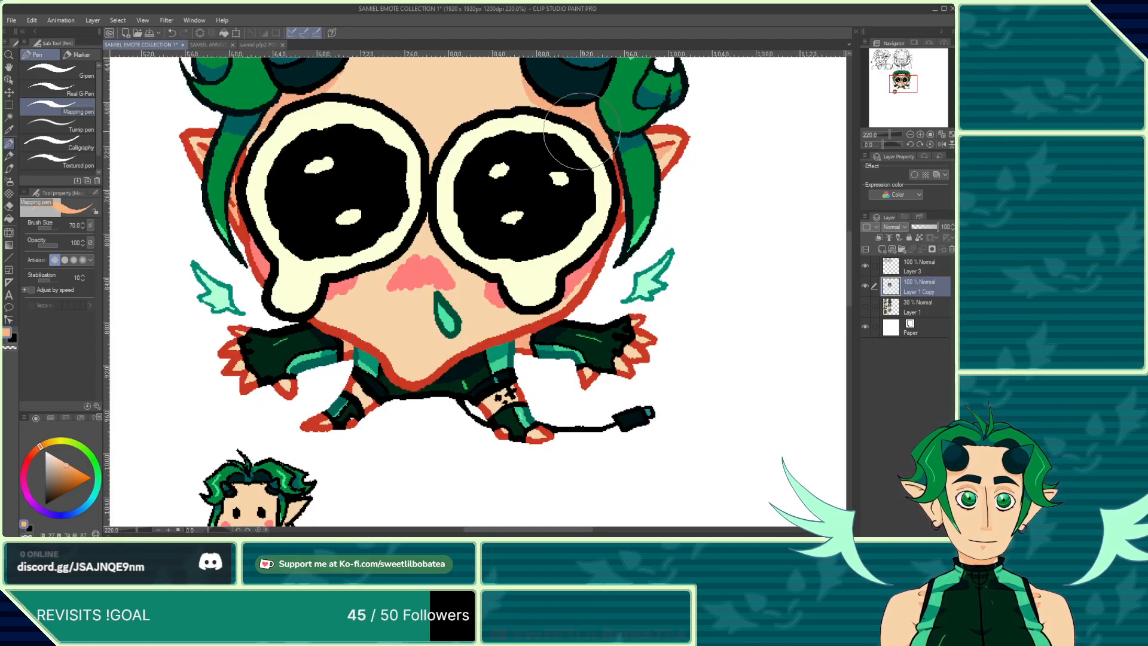
scroll(658, 166, "up", 3)
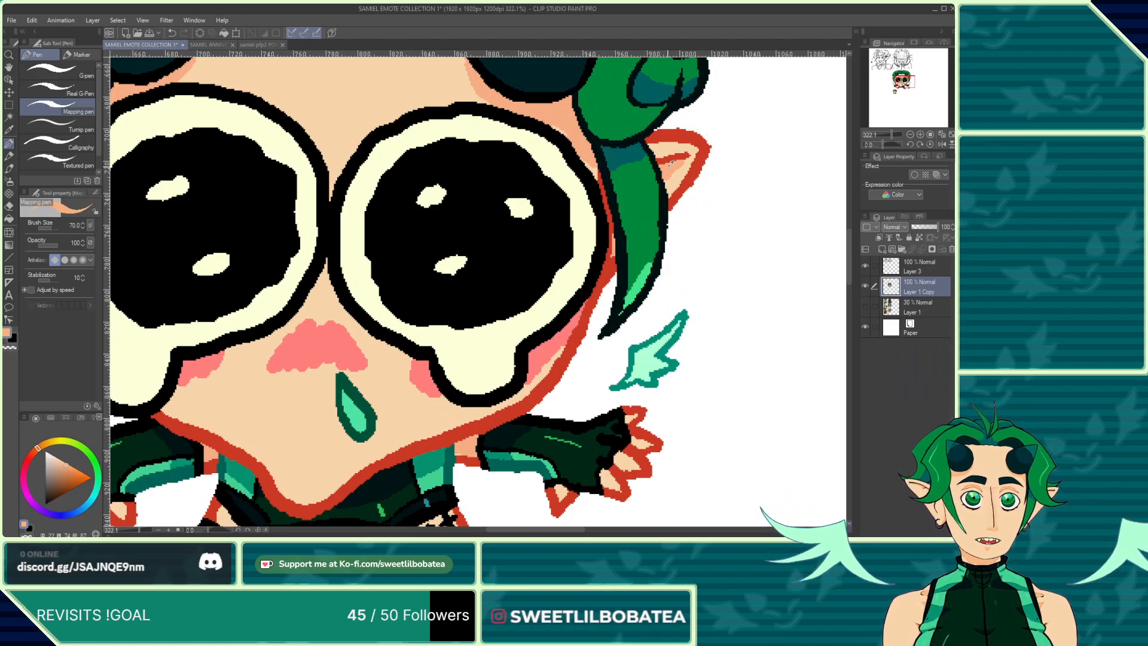
left_click(209, 45)
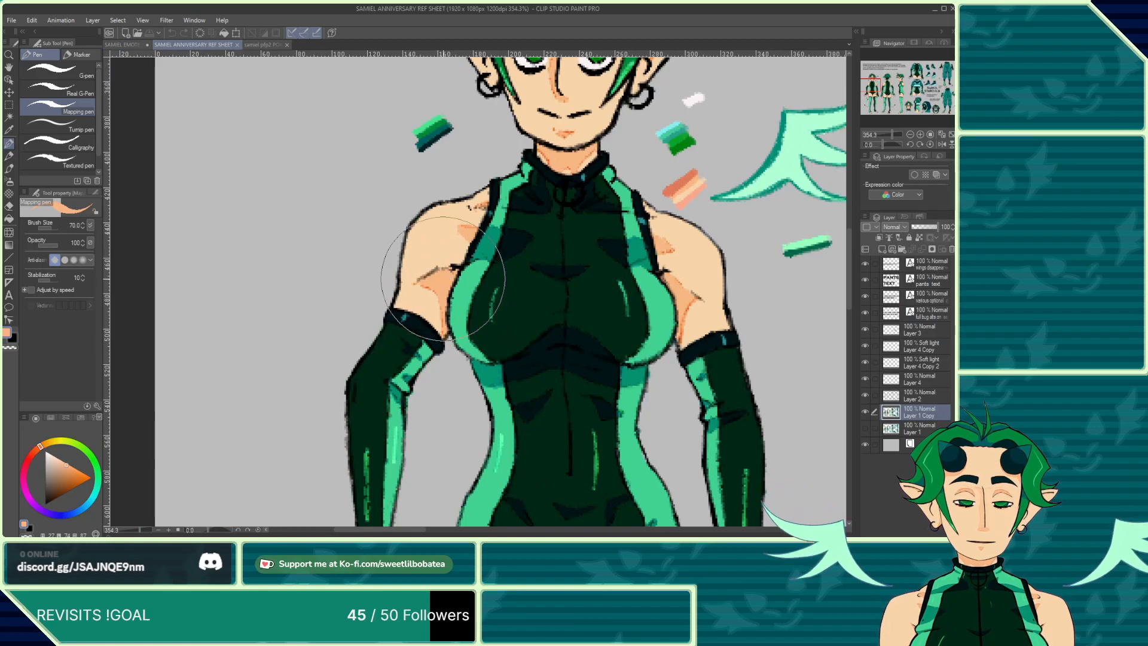
left_click(119, 45)
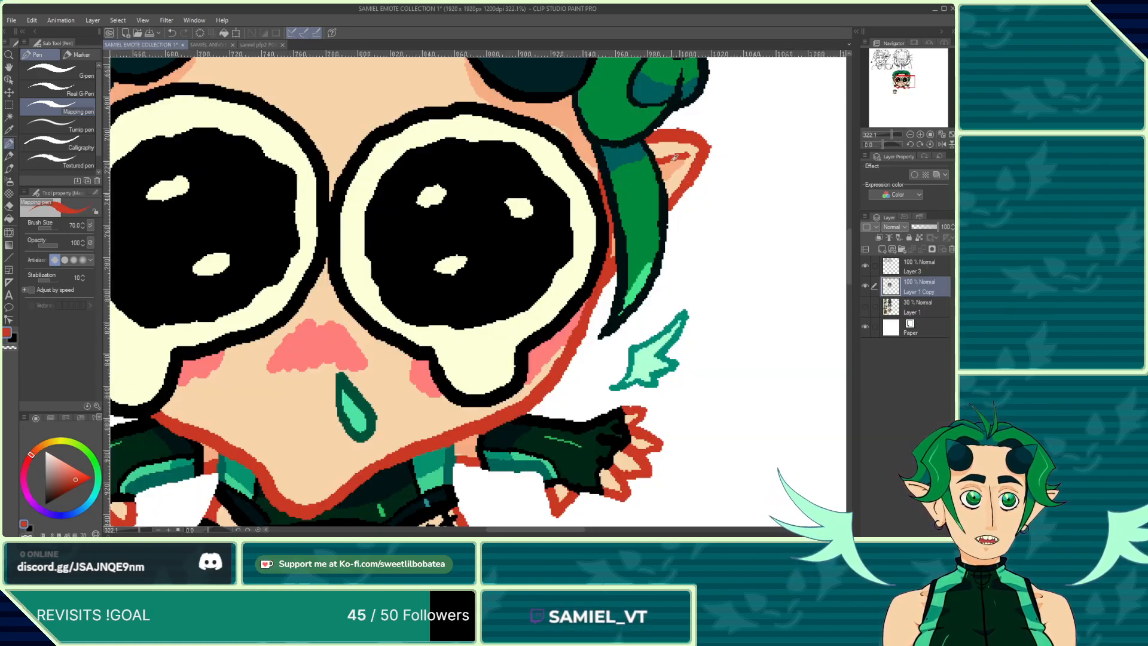
Step: Paint peach shading on the small chibi's forehead just beneath the hair on both sides
scroll(669, 169, "down", 5)
scroll(287, 365, "up", 4)
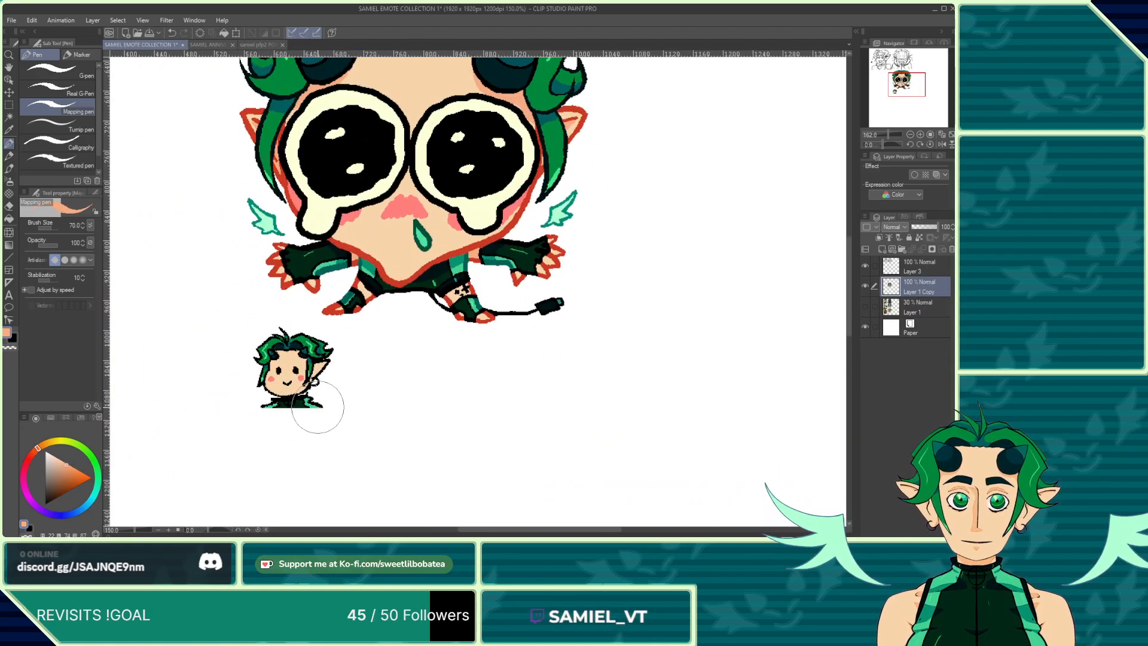
scroll(300, 345, "up", 5)
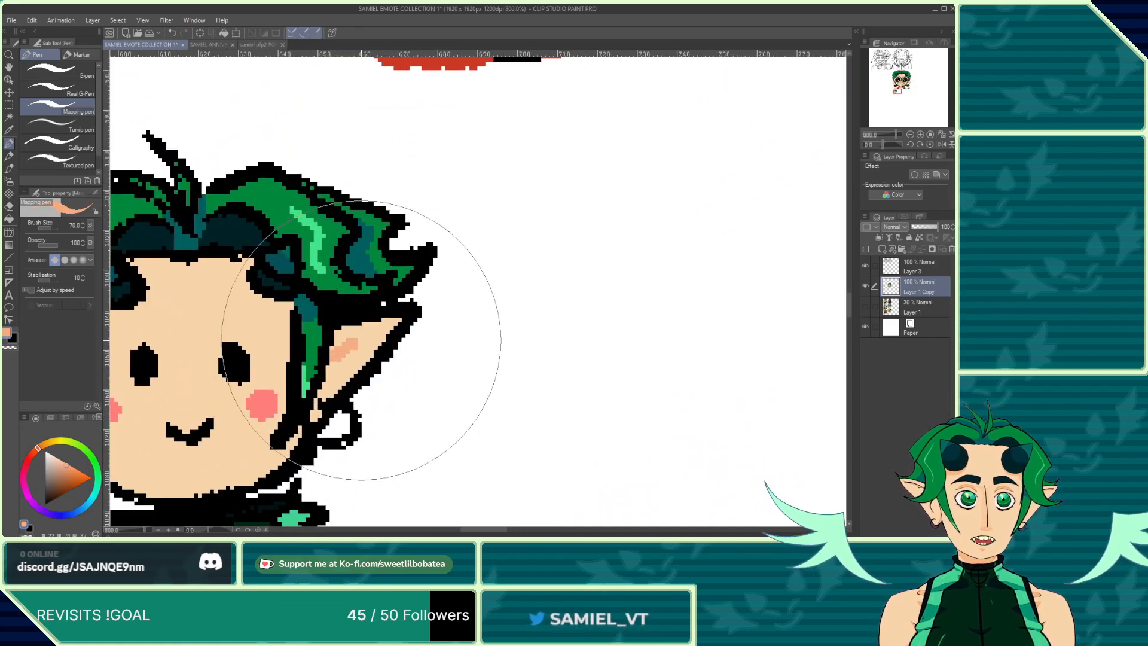
scroll(323, 359, "down", 3)
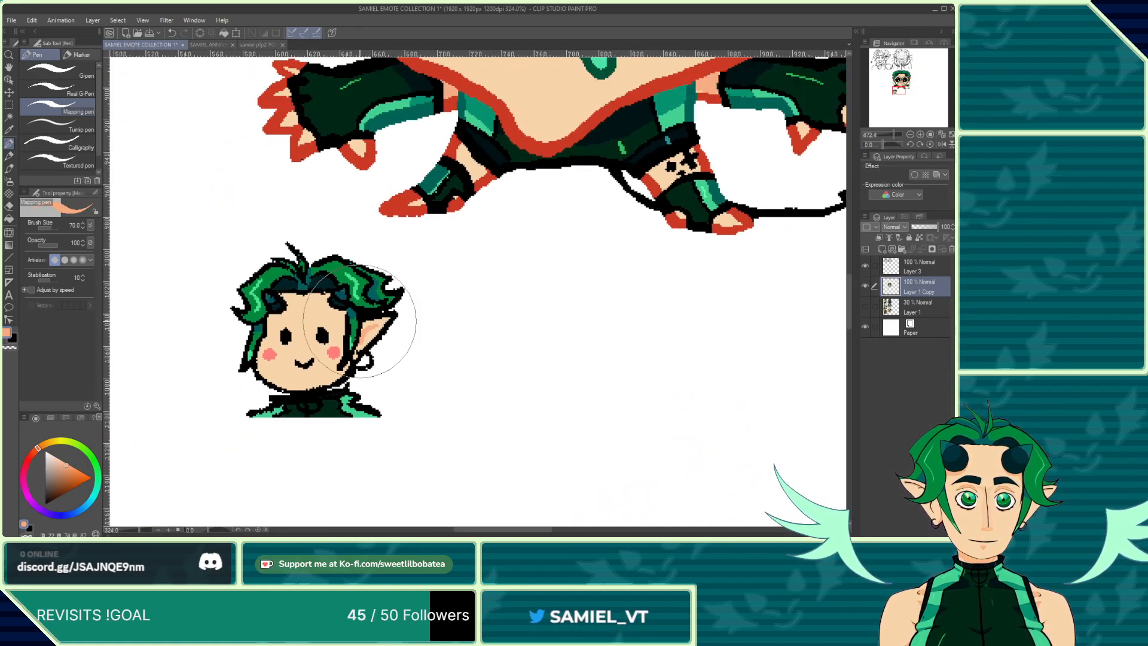
scroll(401, 310, "down", 2)
scroll(299, 302, "up", 2)
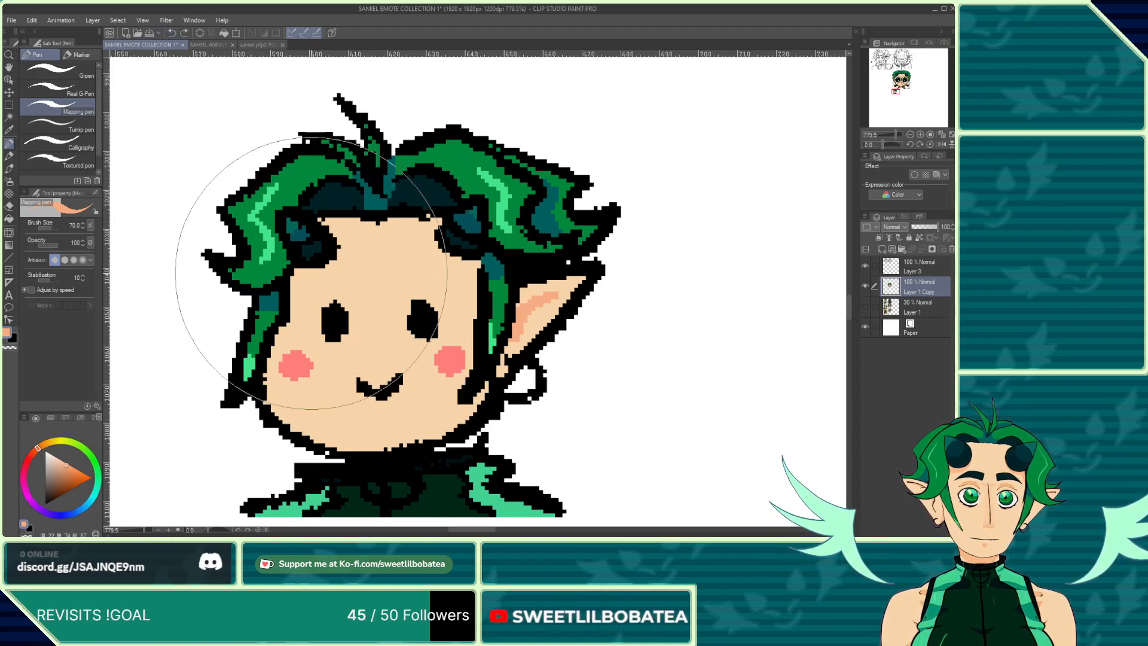
left_click_drag(312, 273, 293, 284)
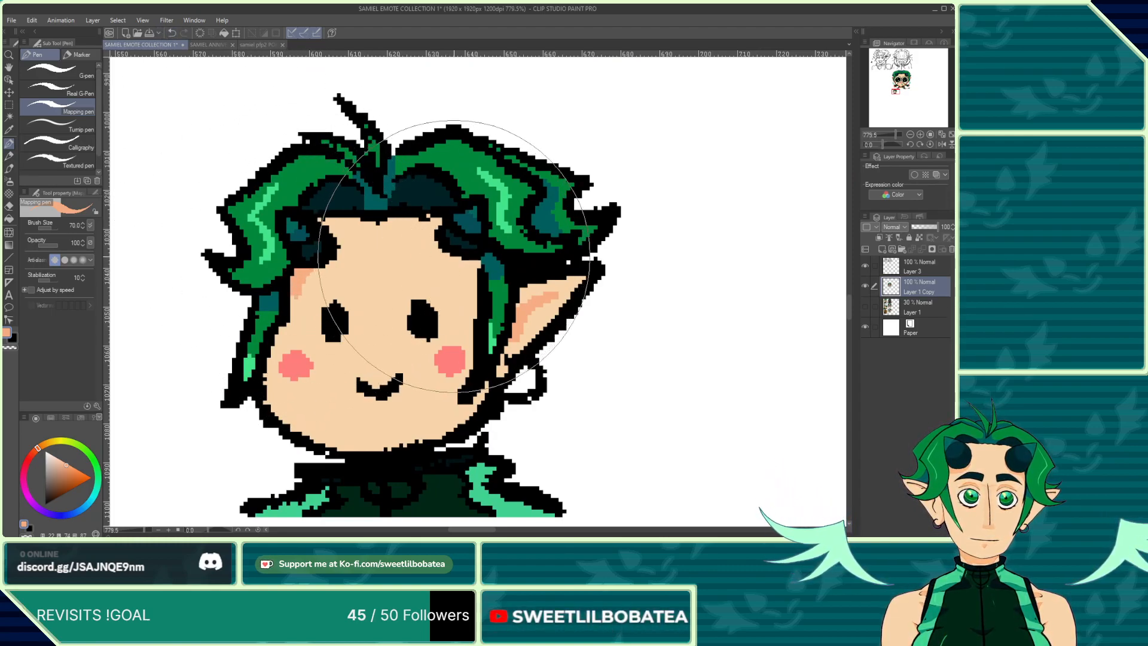
left_click_drag(466, 265, 473, 291)
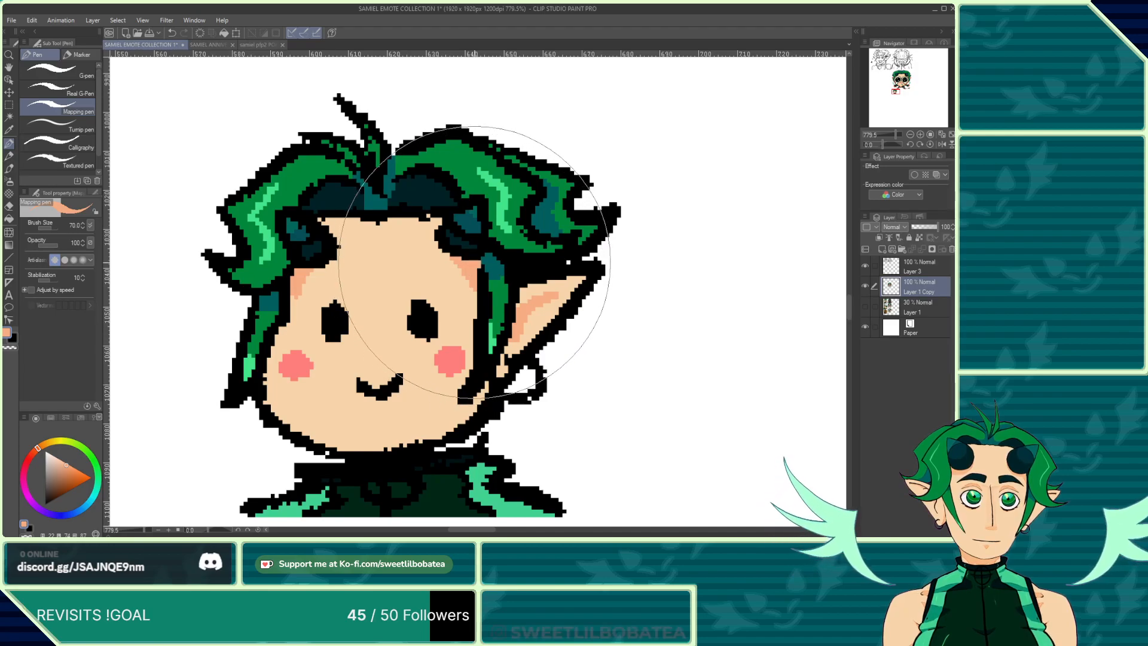
Step: Examine the finished small chibi at different zooms and check it against the reference sheet
scroll(474, 261, "down", 5)
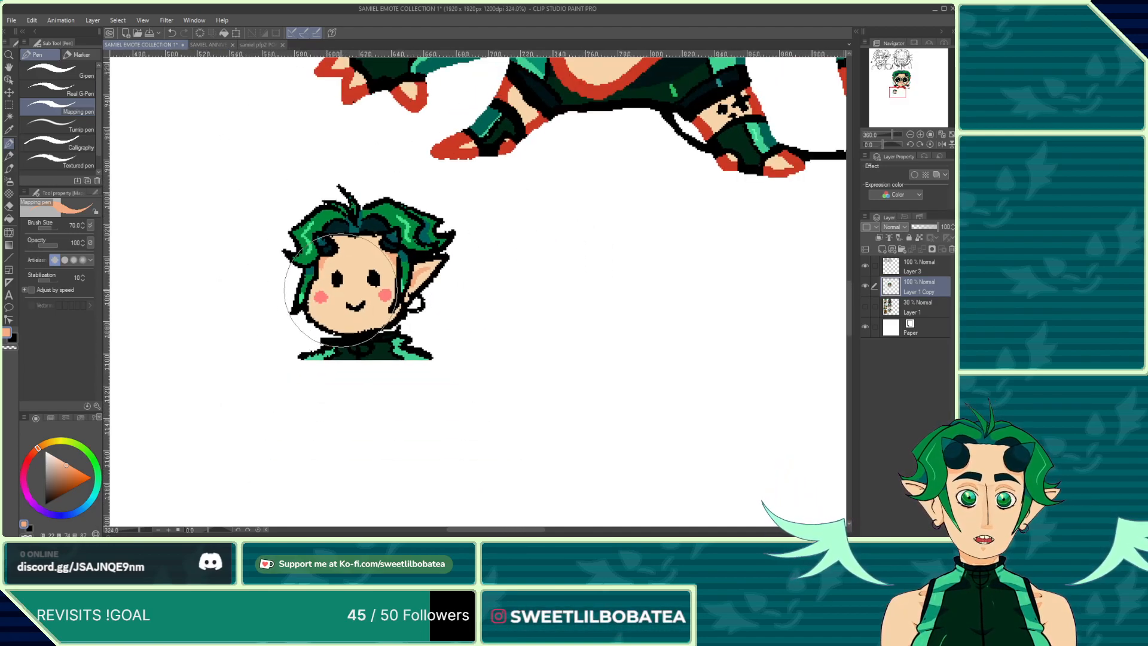
scroll(341, 290, "down", 1)
scroll(339, 312, "down", 4)
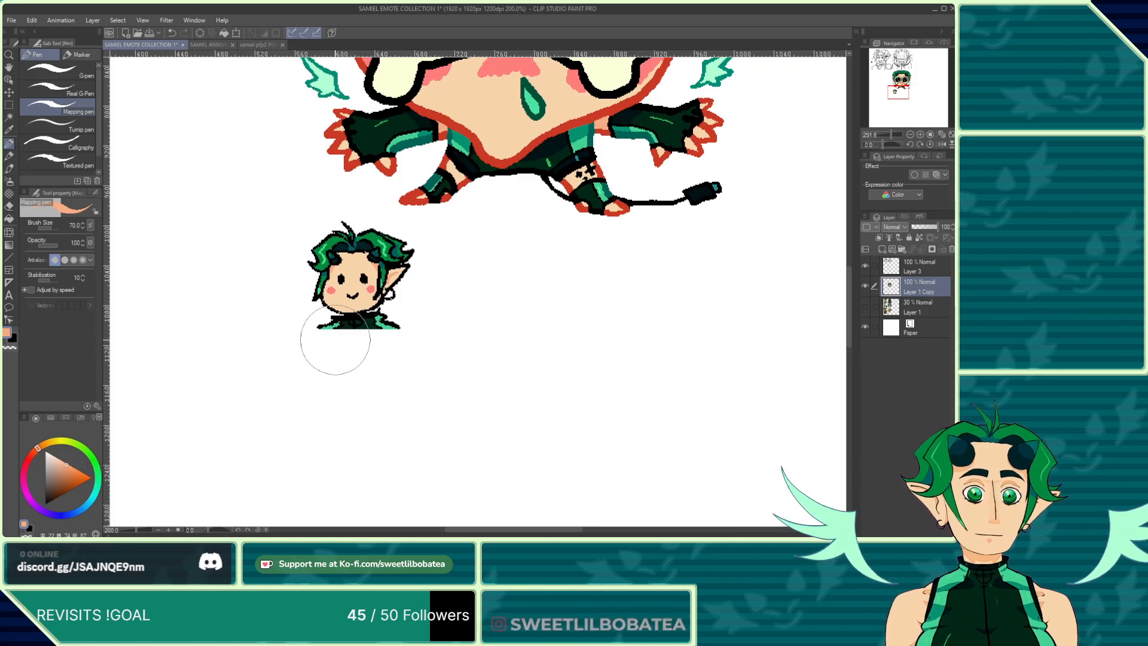
scroll(342, 335, "up", 7)
scroll(417, 335, "down", 2)
scroll(373, 281, "down", 2)
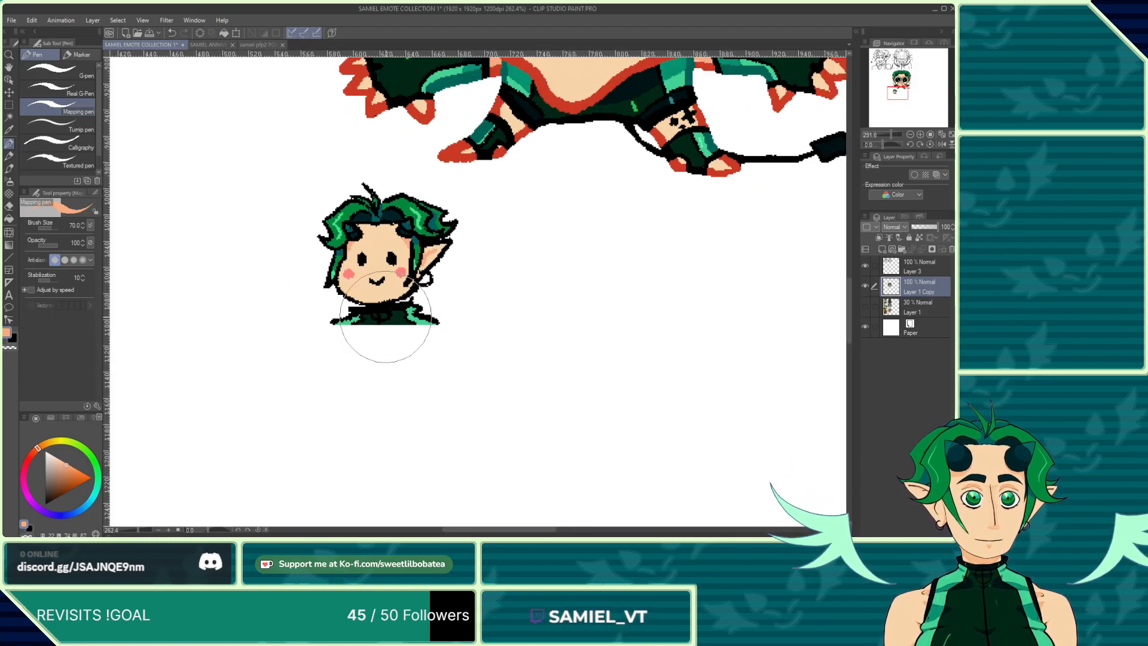
scroll(411, 277, "up", 6)
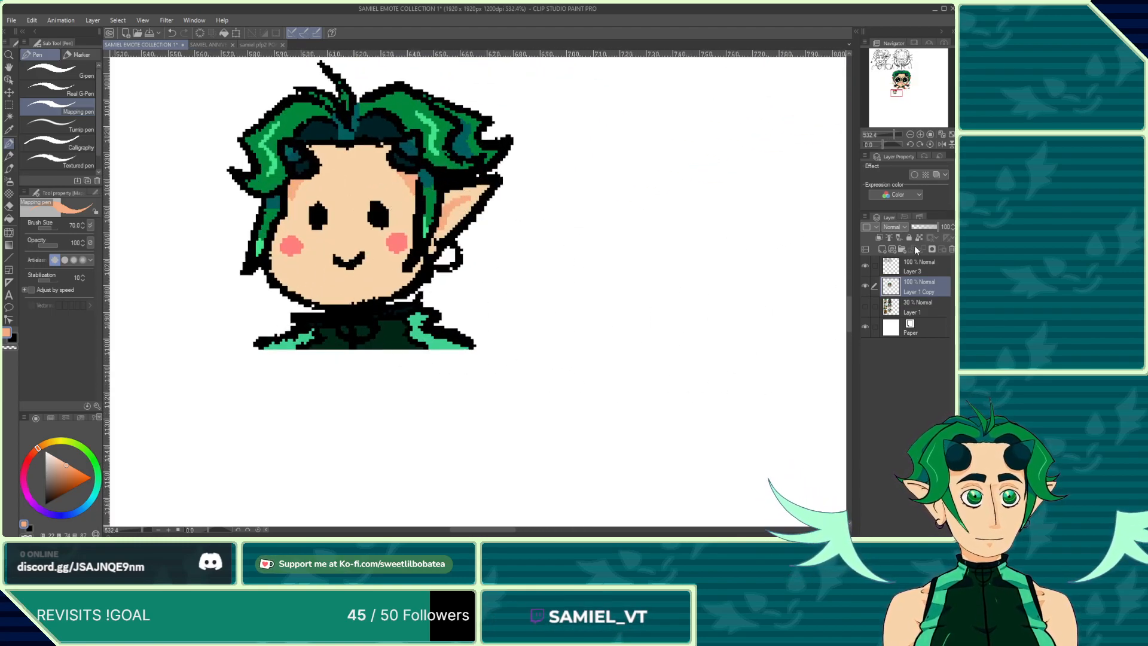
key("e")
scroll(472, 257, "up", 3)
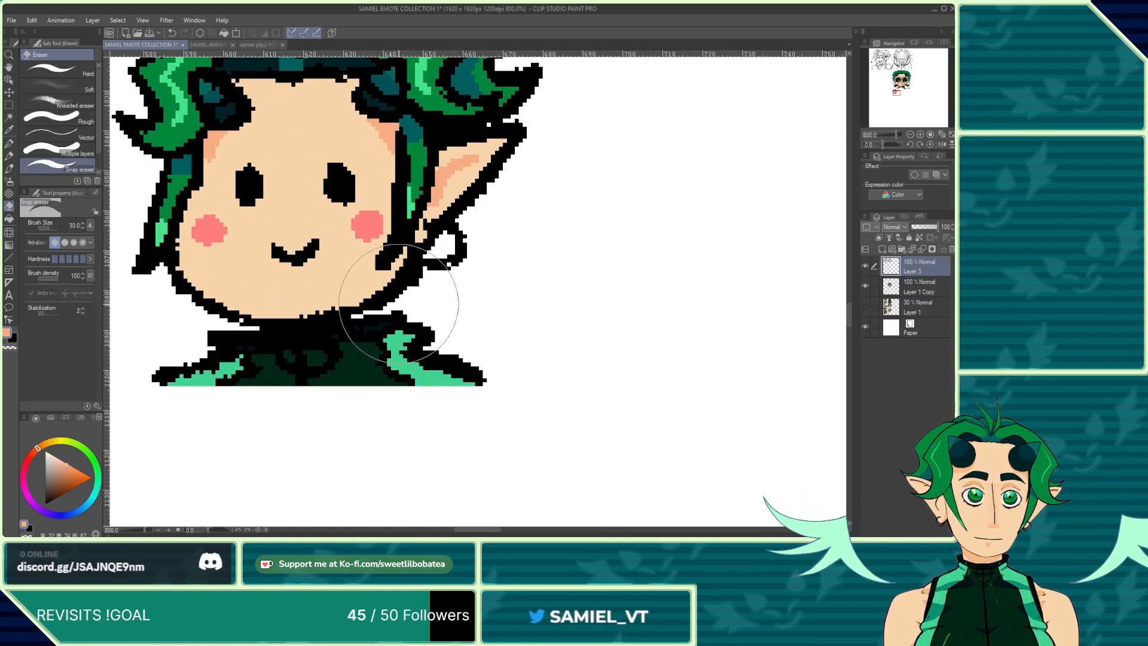
scroll(419, 303, "down", 6)
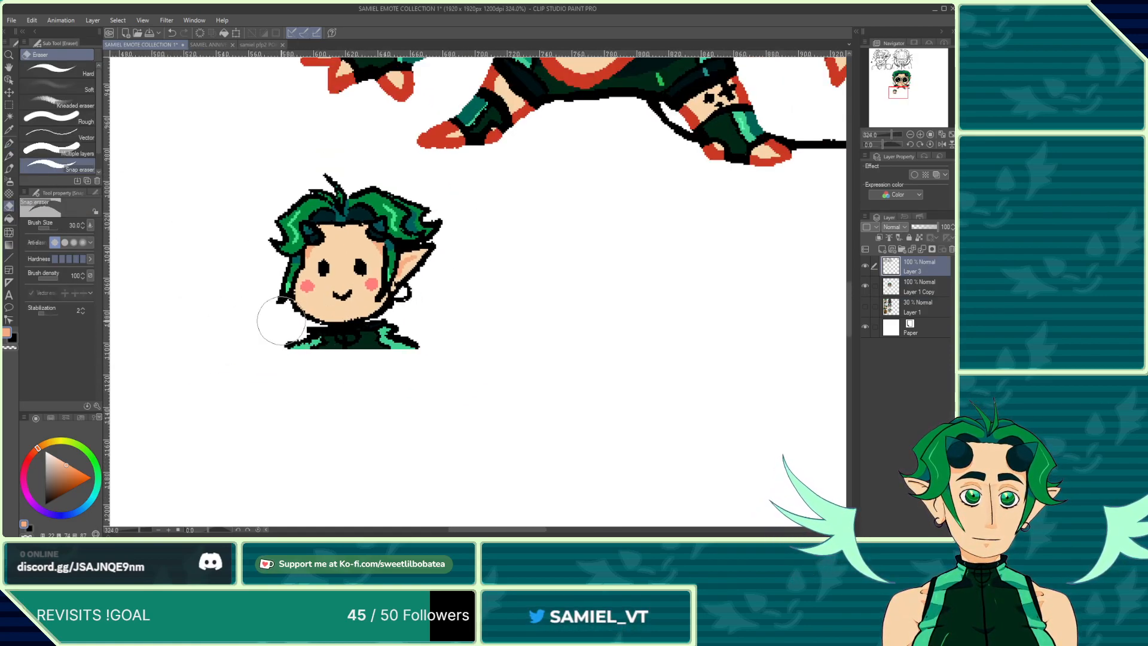
scroll(348, 337, "down", 1)
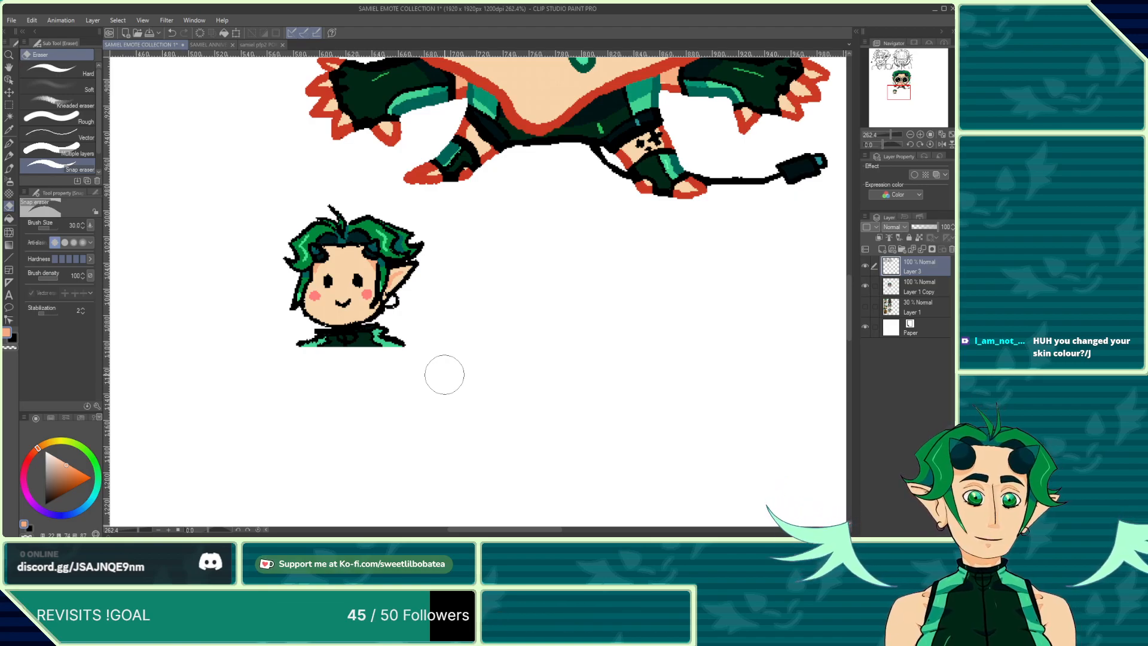
left_click(207, 47)
scroll(453, 165, "down", 2)
scroll(452, 165, "up", 4)
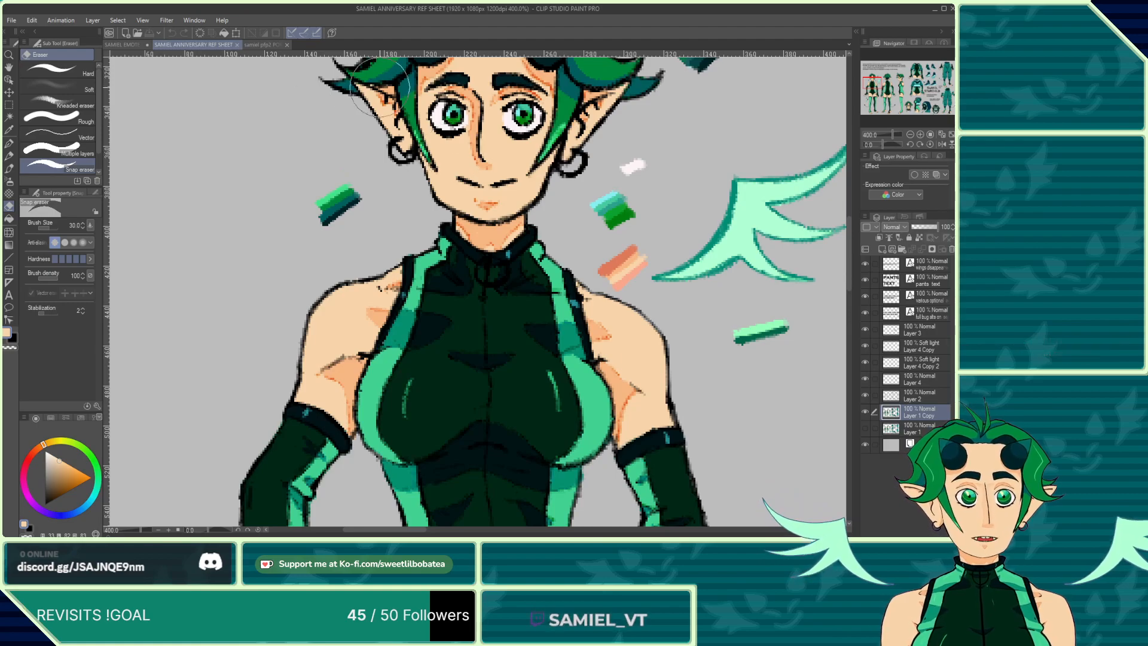
left_click(124, 44)
scroll(522, 345, "down", 3)
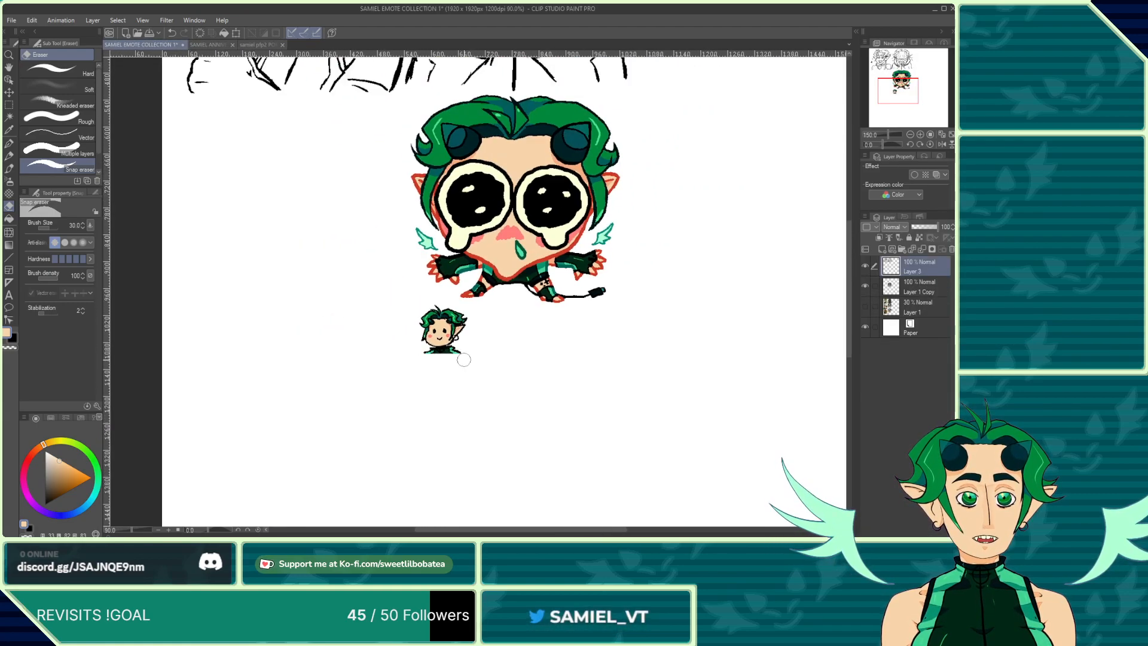
Step: Zoom in and out around the small chibi to review the colouring
scroll(473, 331, "up", 4)
scroll(494, 330, "up", 3)
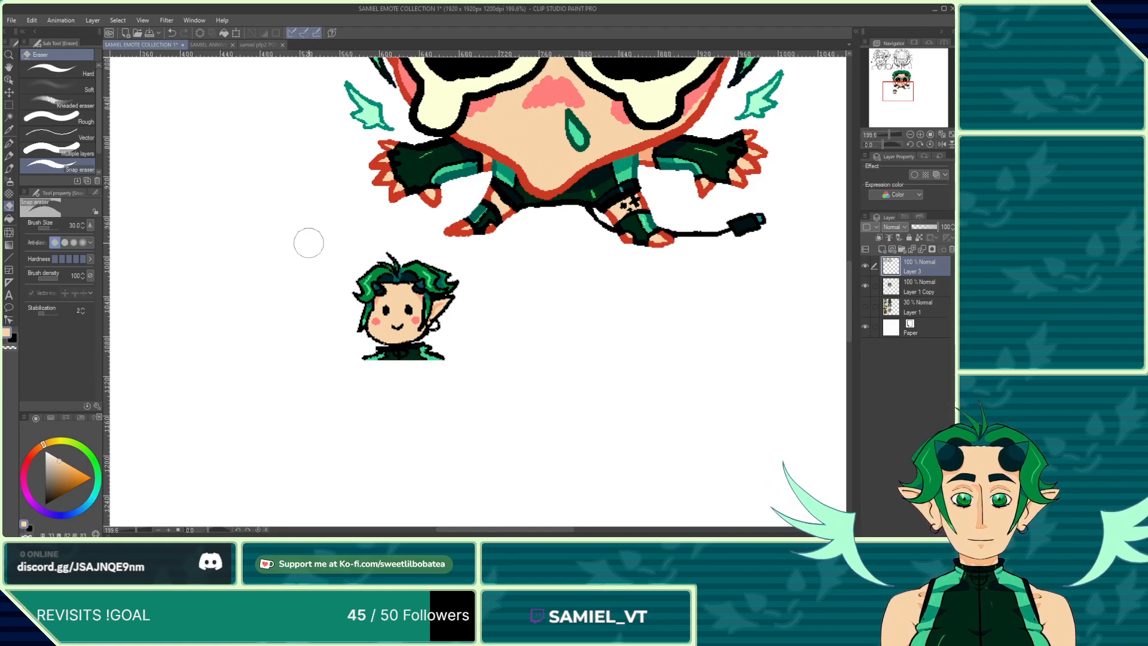
scroll(308, 243, "down", 10)
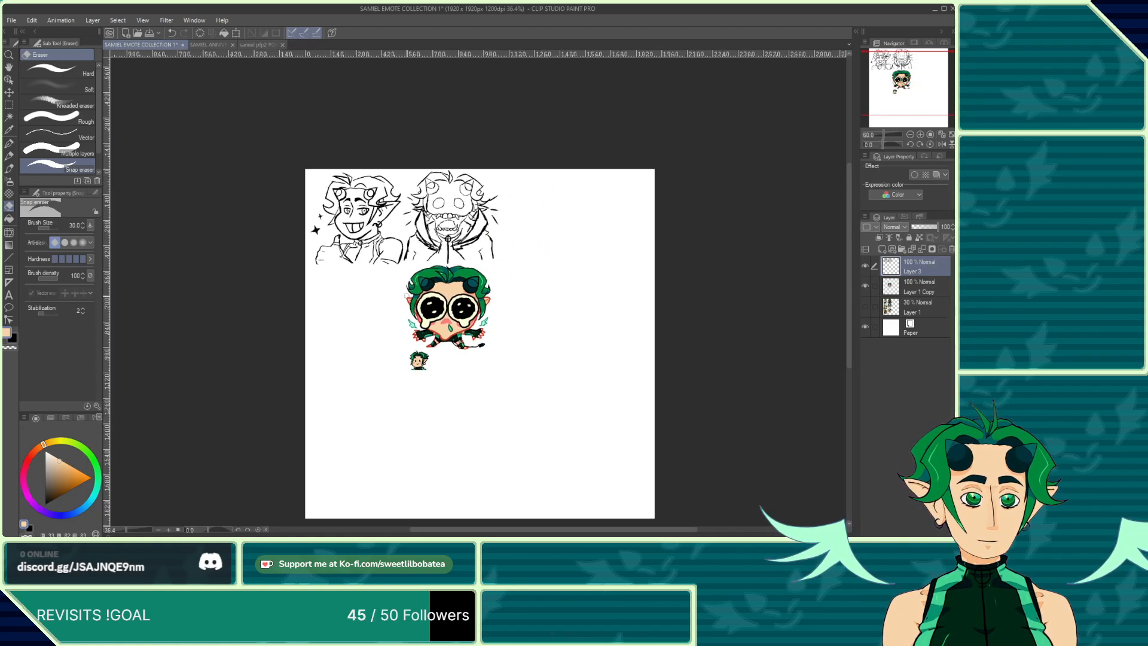
scroll(395, 353, "up", 3)
scroll(394, 370, "down", 1)
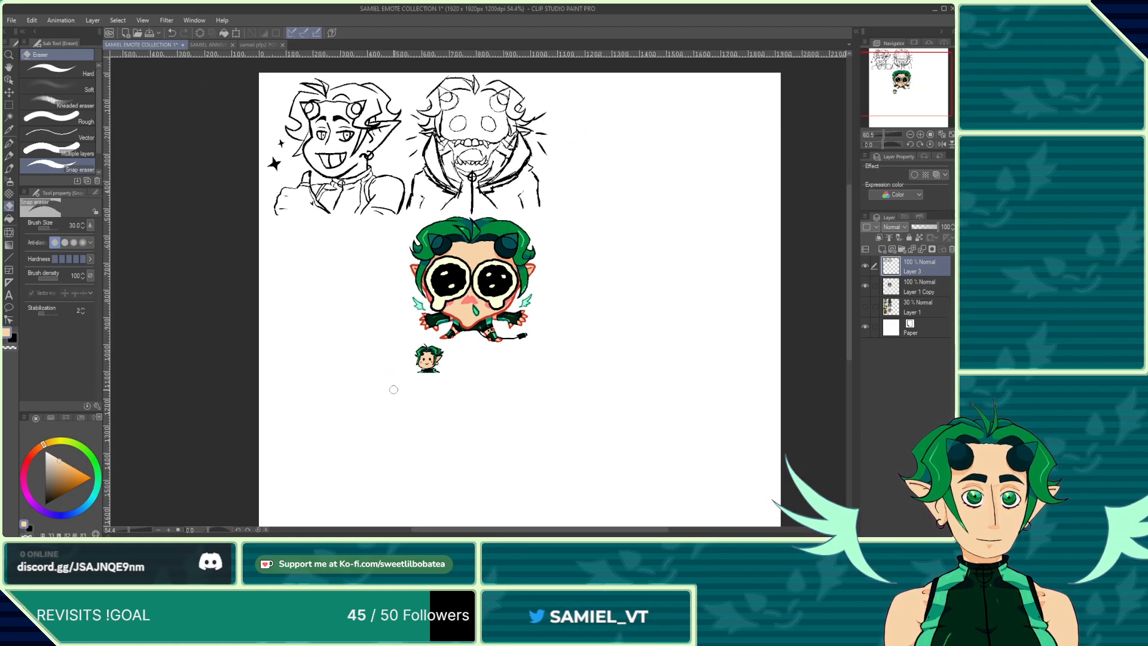
scroll(388, 367, "up", 6)
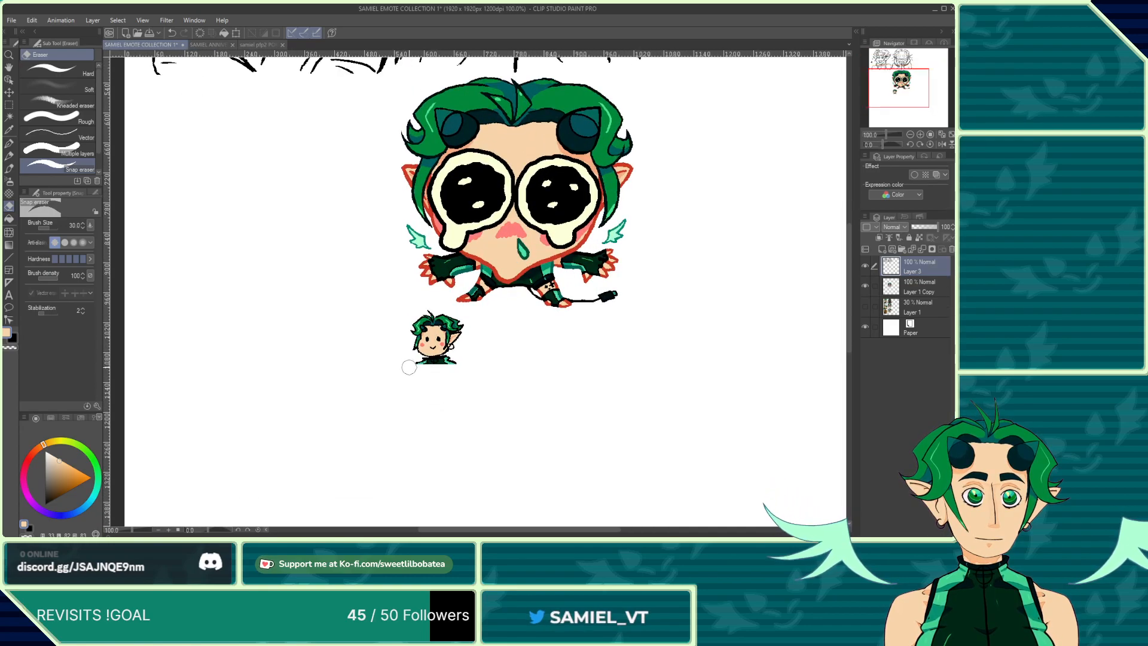
scroll(445, 348, "up", 3)
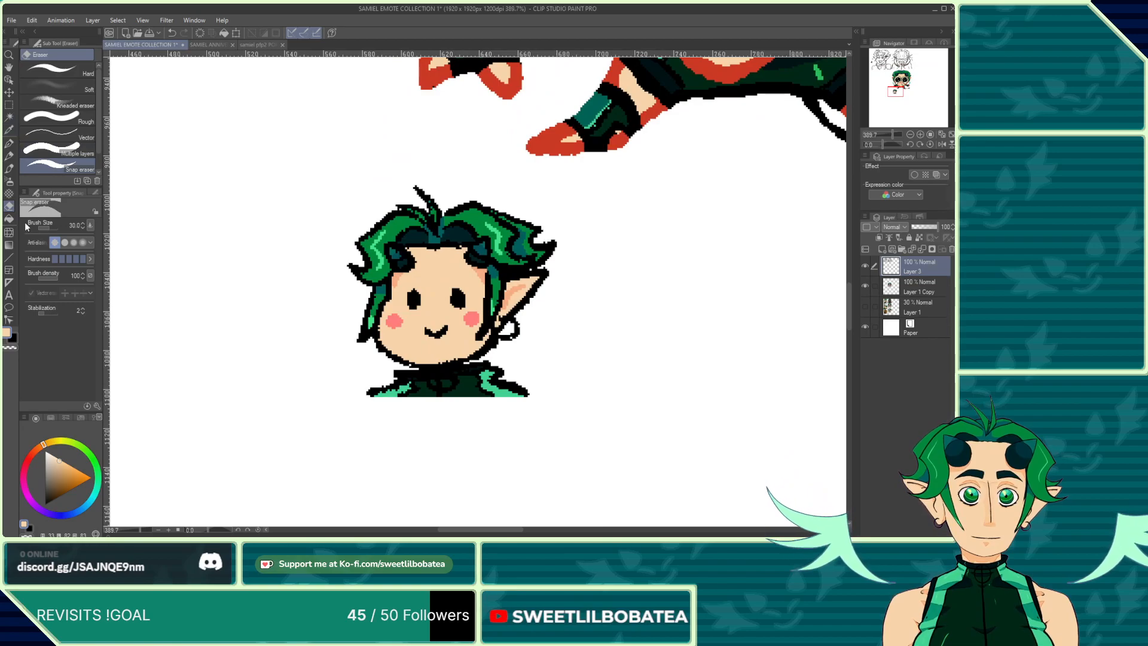
scroll(472, 308, "up", 2)
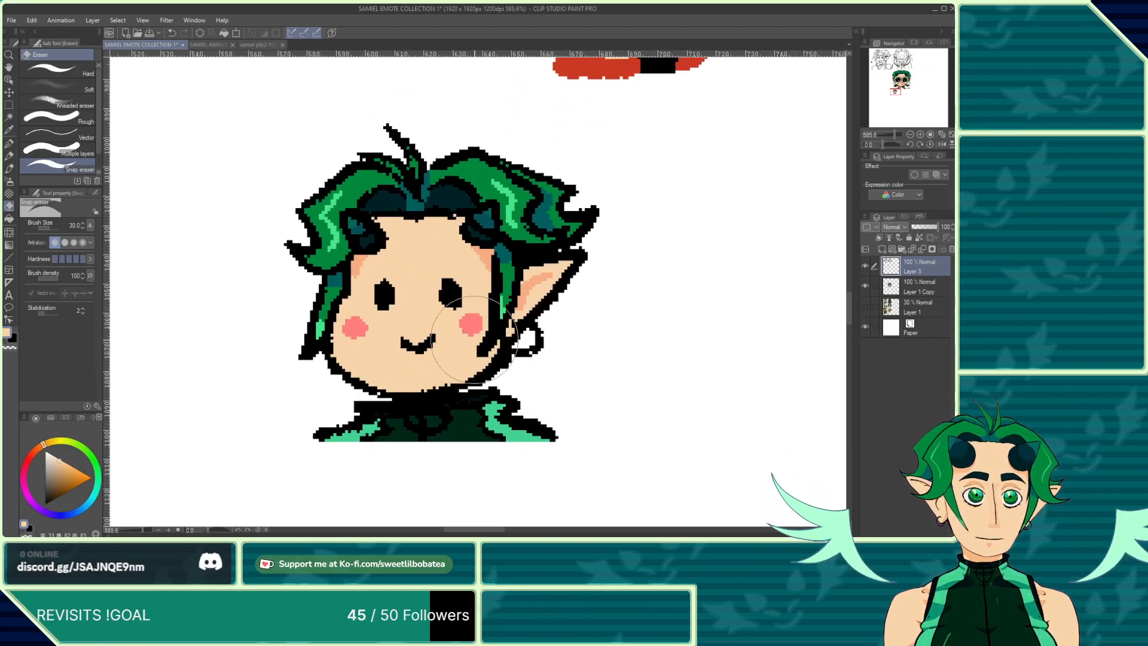
scroll(412, 239, "down", 5)
scroll(335, 236, "up", 2)
left_click(9, 144)
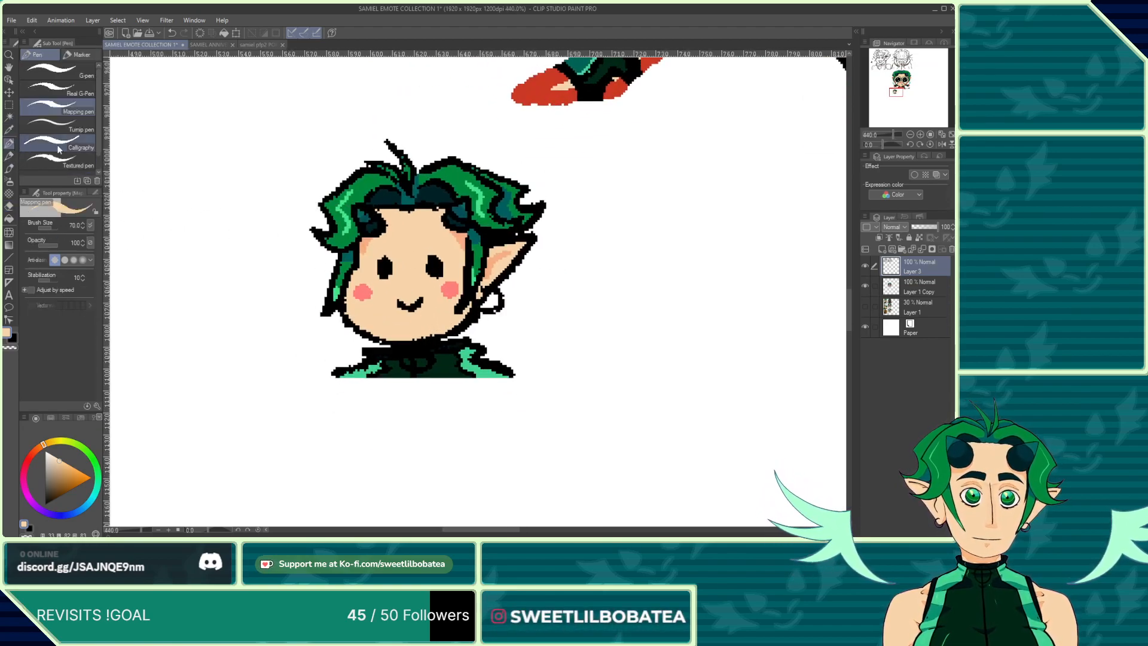
scroll(478, 281, "up", 3)
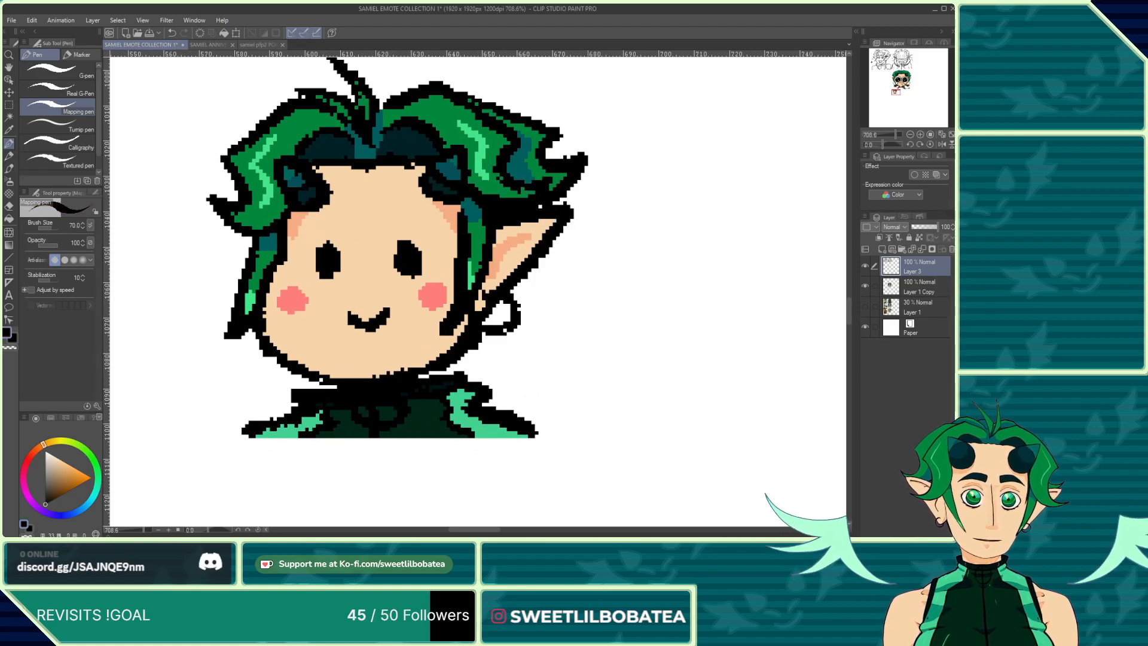
scroll(515, 337, "up", 1)
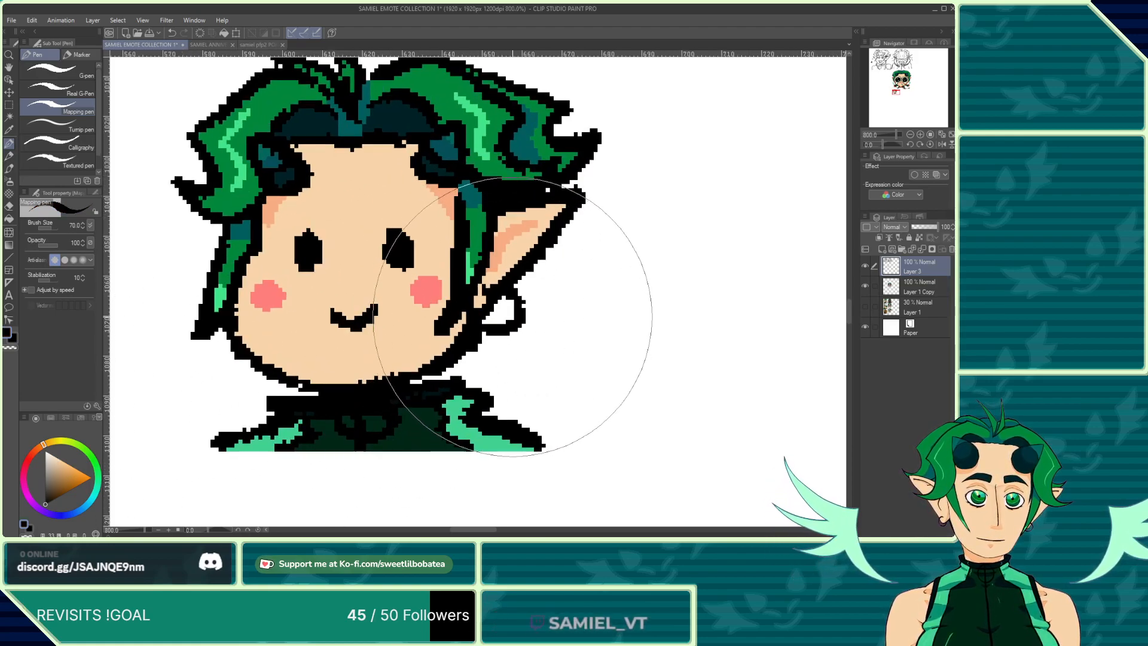
scroll(478, 293, "down", 5)
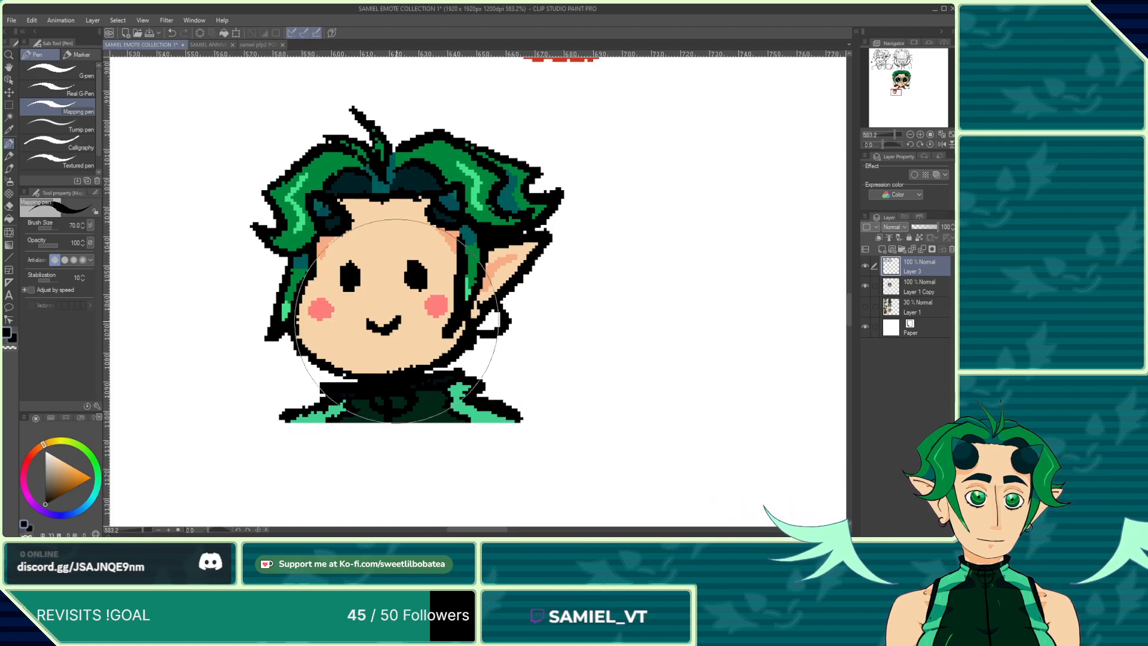
scroll(321, 200, "down", 1)
scroll(345, 249, "up", 6)
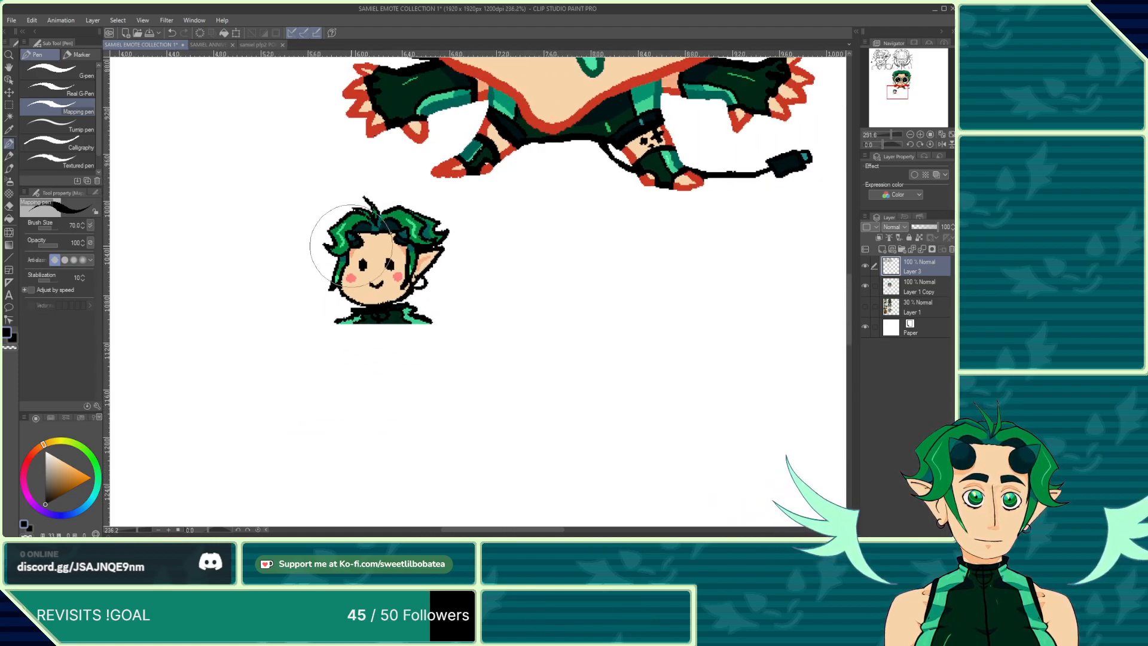
scroll(393, 293, "up", 1)
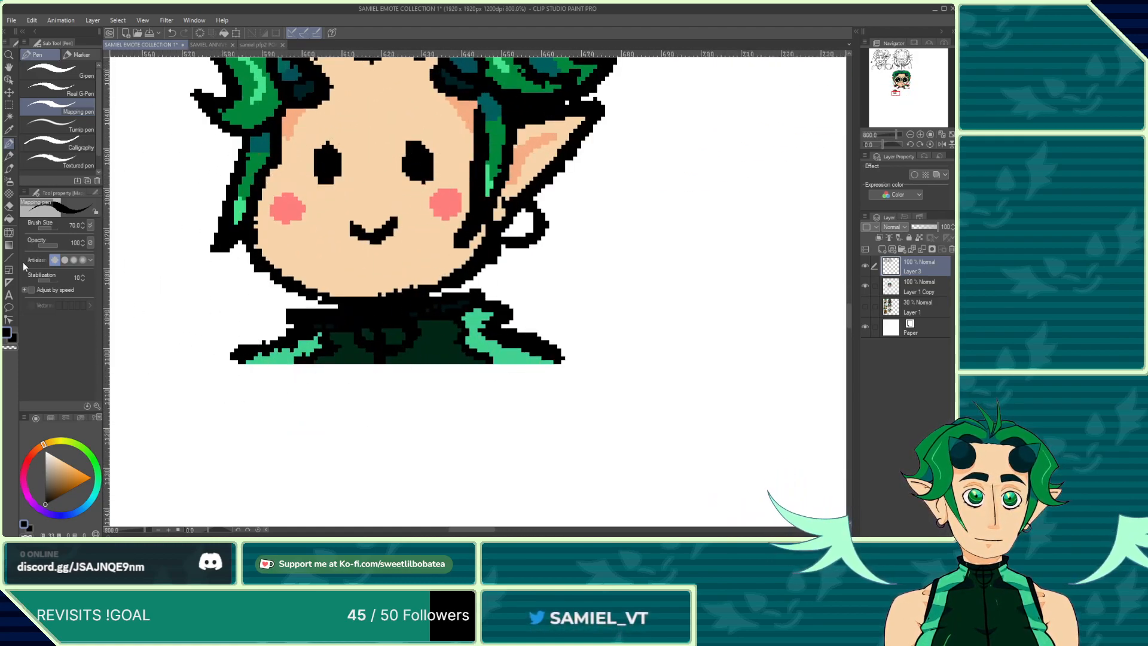
left_click(9, 209)
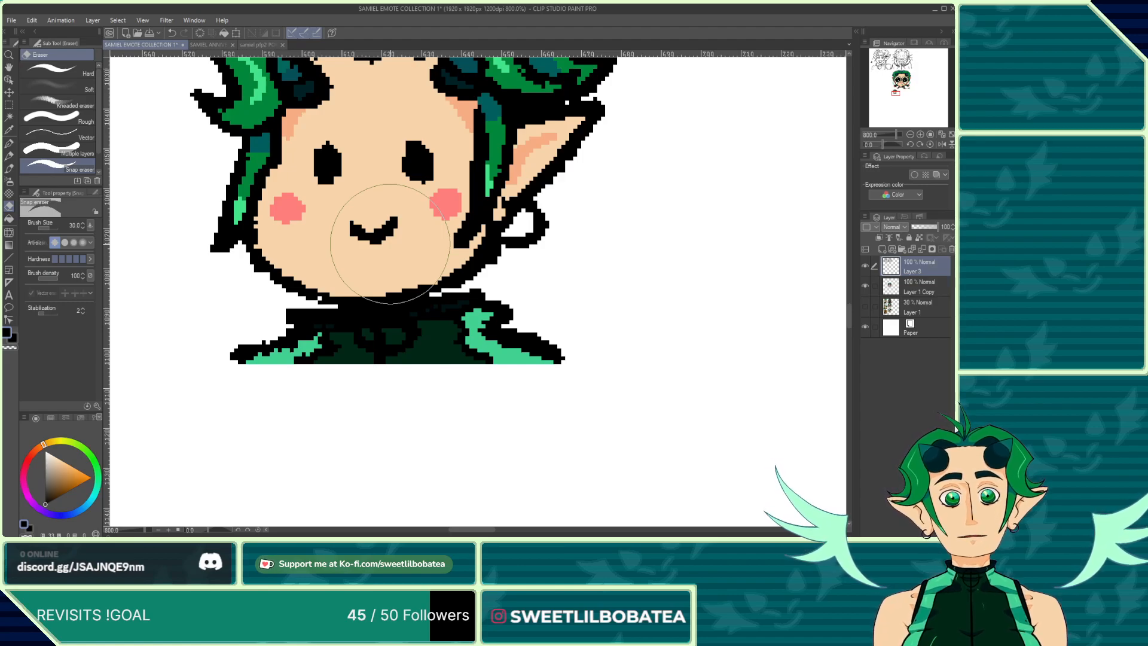
left_click(6, 146)
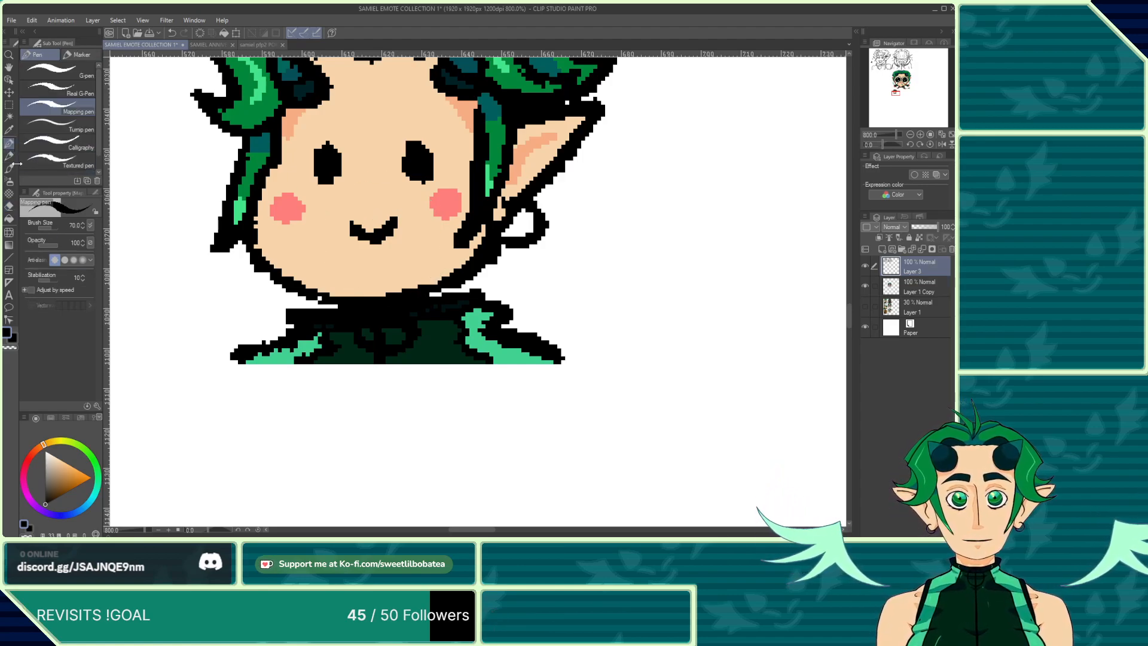
Step: Try test strokes with the G-pen on the empty canvas beside the chibi, undoing each one
left_click(57, 71)
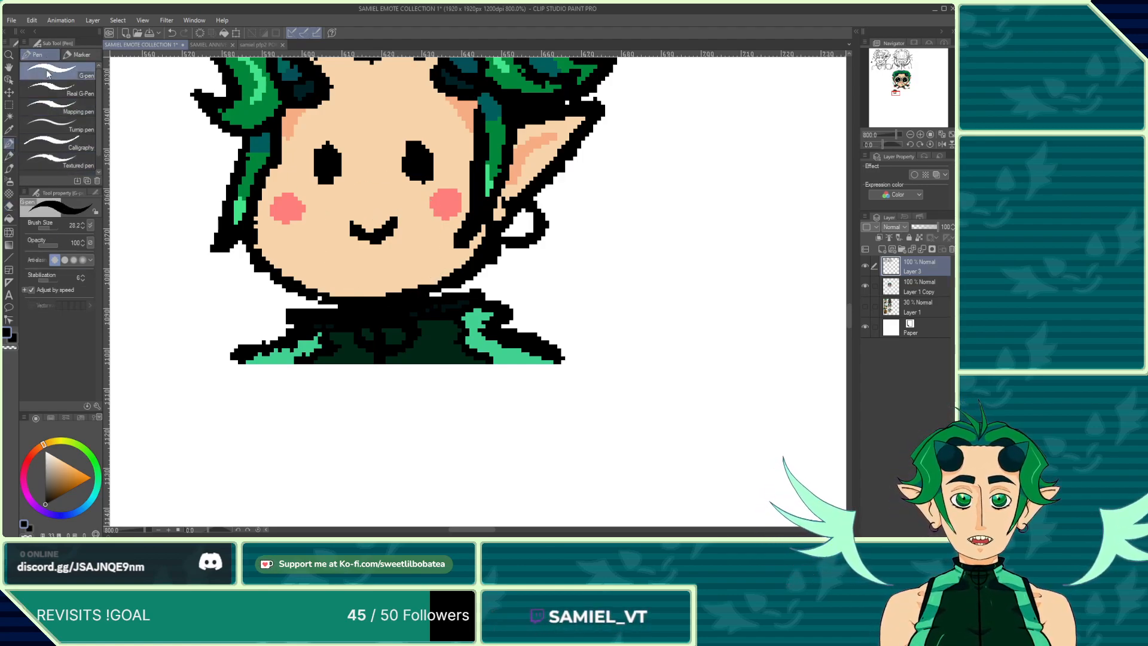
mouse_move(633, 253)
left_mouse_down()
mouse_move(704, 281)
mouse_move(703, 180)
left_mouse_up()
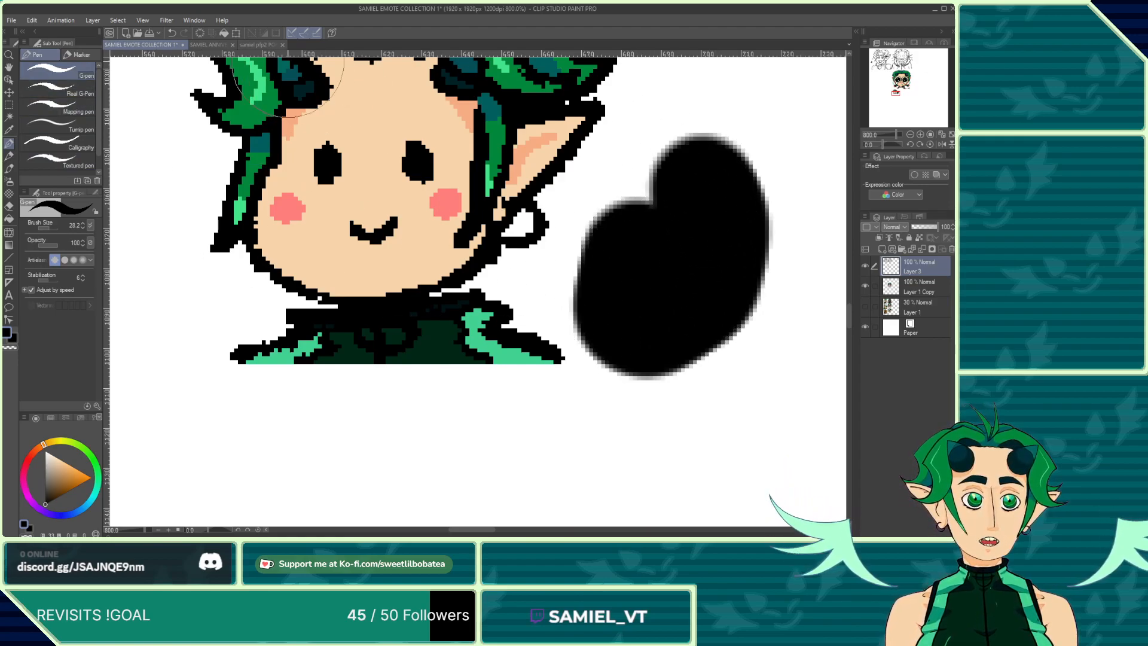
left_click(173, 36)
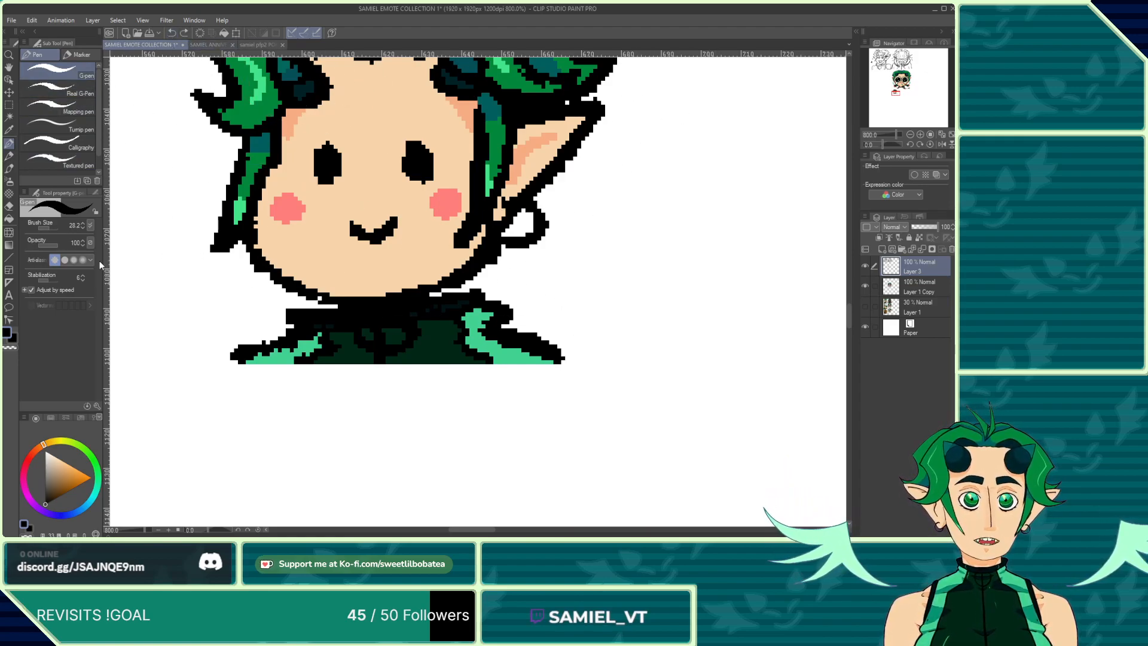
left_click(53, 260)
mouse_move(469, 434)
left_mouse_down()
mouse_move(385, 452)
mouse_move(529, 486)
mouse_move(795, 282)
mouse_move(731, 326)
mouse_move(736, 299)
left_mouse_up()
scroll(483, 167, "down", 4)
left_click(172, 33)
mouse_move(351, 321)
left_mouse_down()
mouse_move(328, 333)
mouse_move(633, 387)
mouse_move(580, 313)
mouse_move(790, 160)
mouse_move(679, 390)
mouse_move(432, 398)
left_mouse_up()
left_click(174, 34)
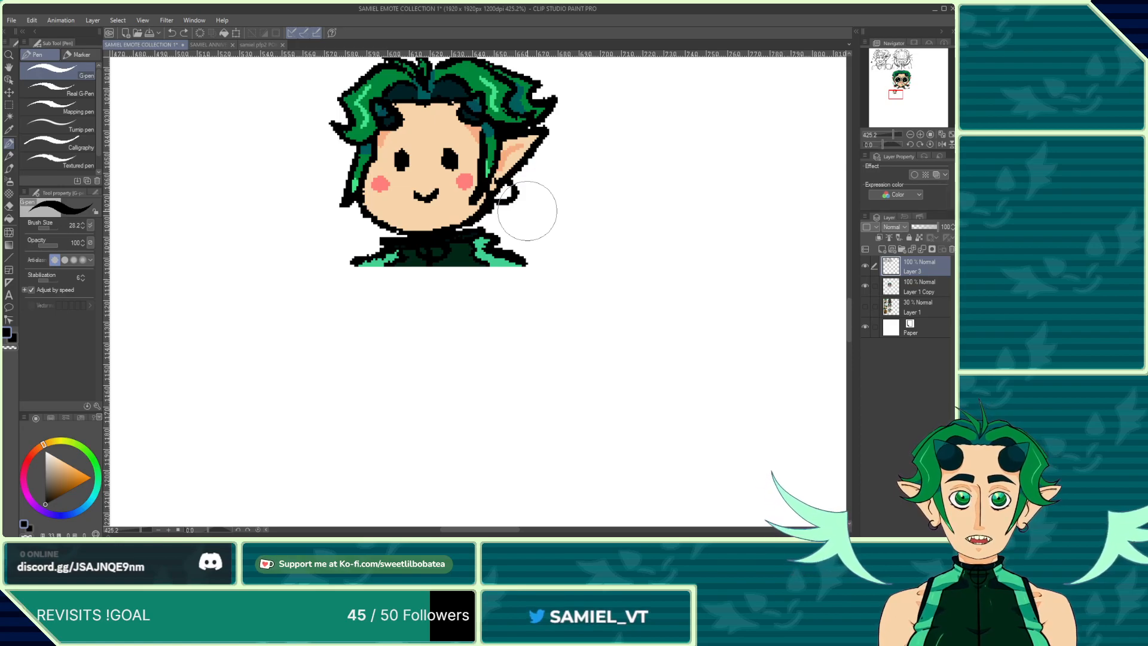
Step: Try looping test scribbles with the Real G-pen and the G-pen, undoing each one
left_click(28, 94)
mouse_move(475, 317)
left_mouse_down()
mouse_move(432, 353)
mouse_move(461, 430)
mouse_move(597, 402)
mouse_move(590, 266)
mouse_move(568, 157)
left_mouse_up()
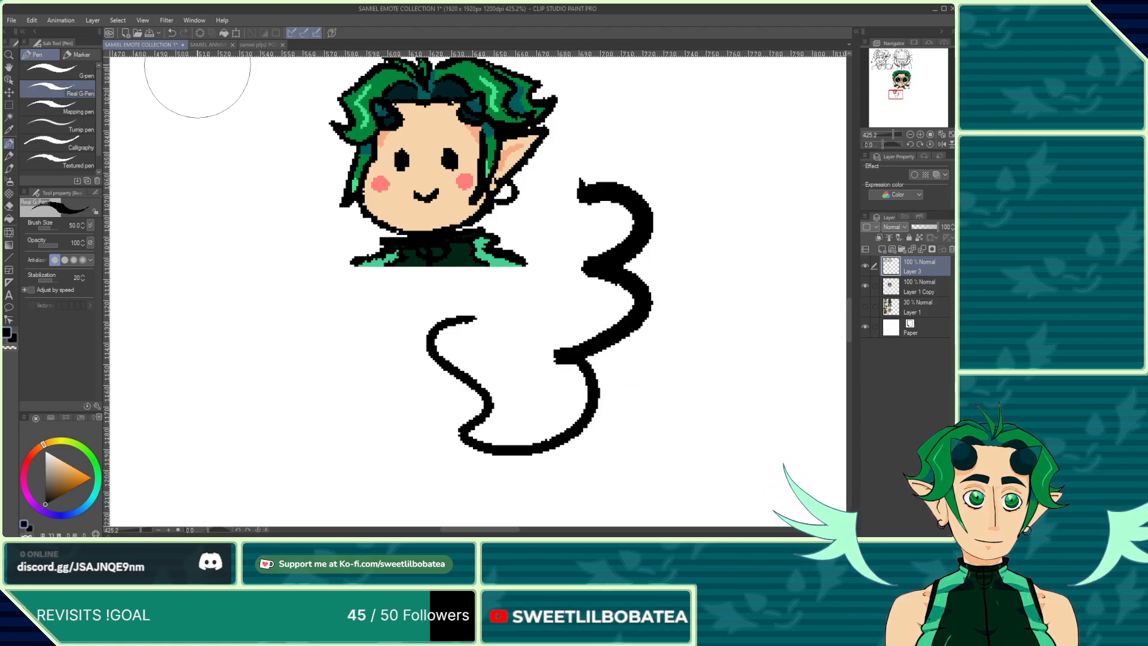
left_click(171, 33)
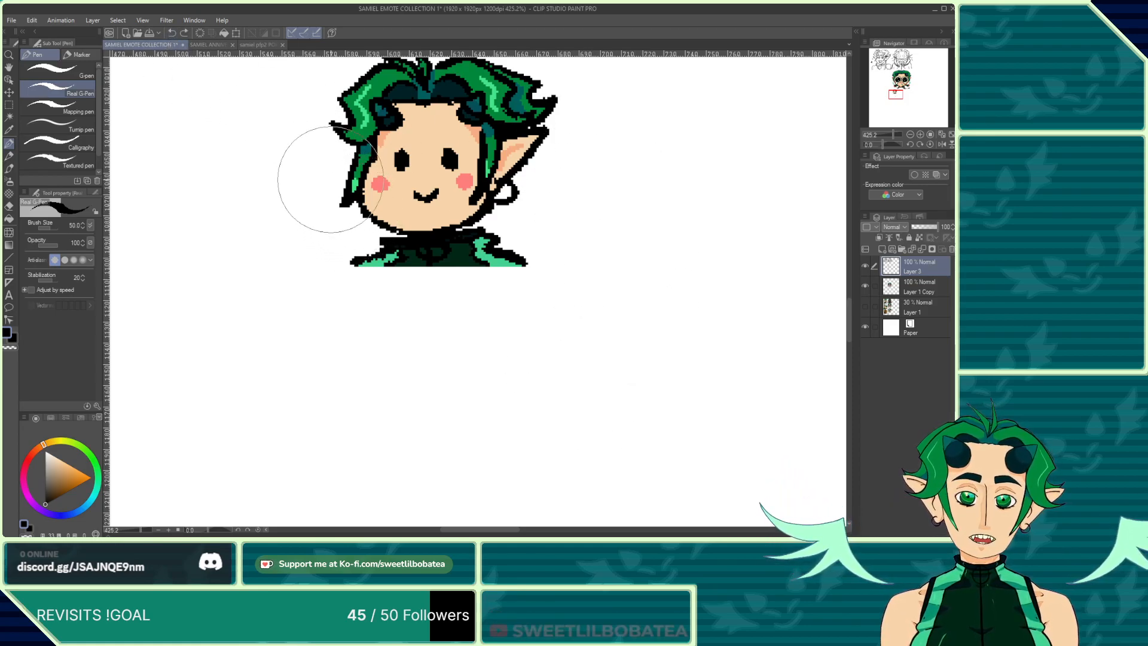
mouse_move(239, 174)
left_mouse_down()
mouse_move(391, 444)
mouse_move(559, 341)
mouse_move(487, 401)
mouse_move(667, 385)
mouse_move(606, 309)
mouse_move(659, 263)
mouse_move(698, 185)
mouse_move(686, 176)
mouse_move(582, 189)
mouse_move(671, 133)
mouse_move(771, 149)
mouse_move(696, 315)
mouse_move(750, 334)
mouse_move(686, 452)
mouse_move(413, 373)
mouse_move(526, 328)
mouse_move(474, 311)
mouse_move(273, 342)
mouse_move(224, 254)
mouse_move(297, 362)
mouse_move(406, 361)
mouse_move(299, 371)
left_mouse_up()
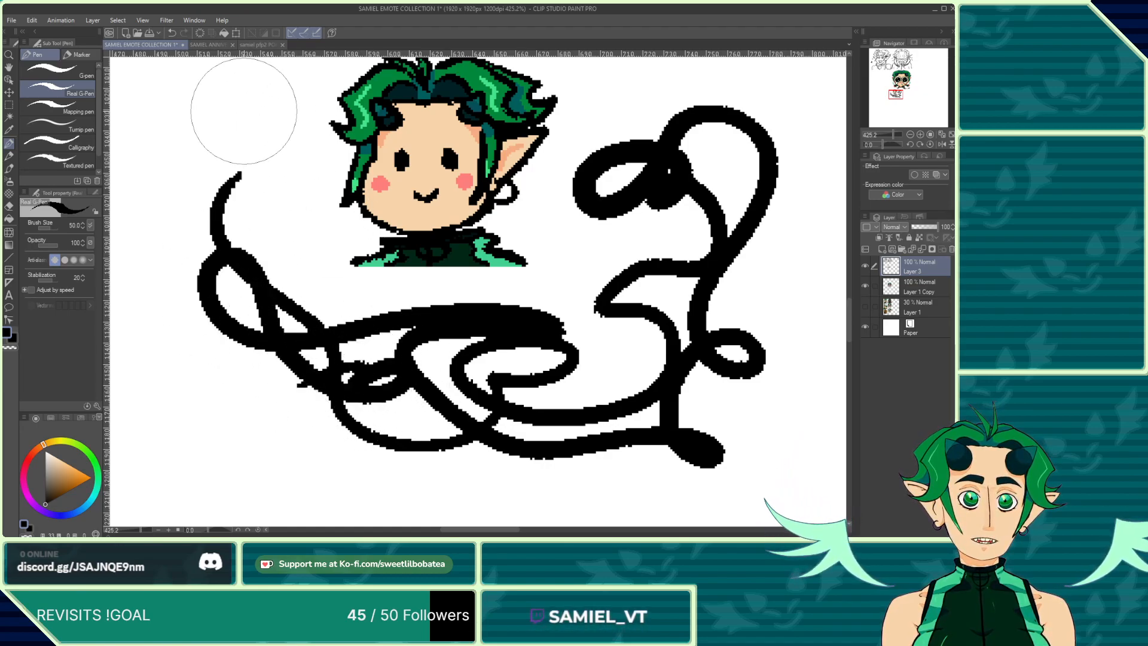
left_click(172, 35)
left_click(57, 70)
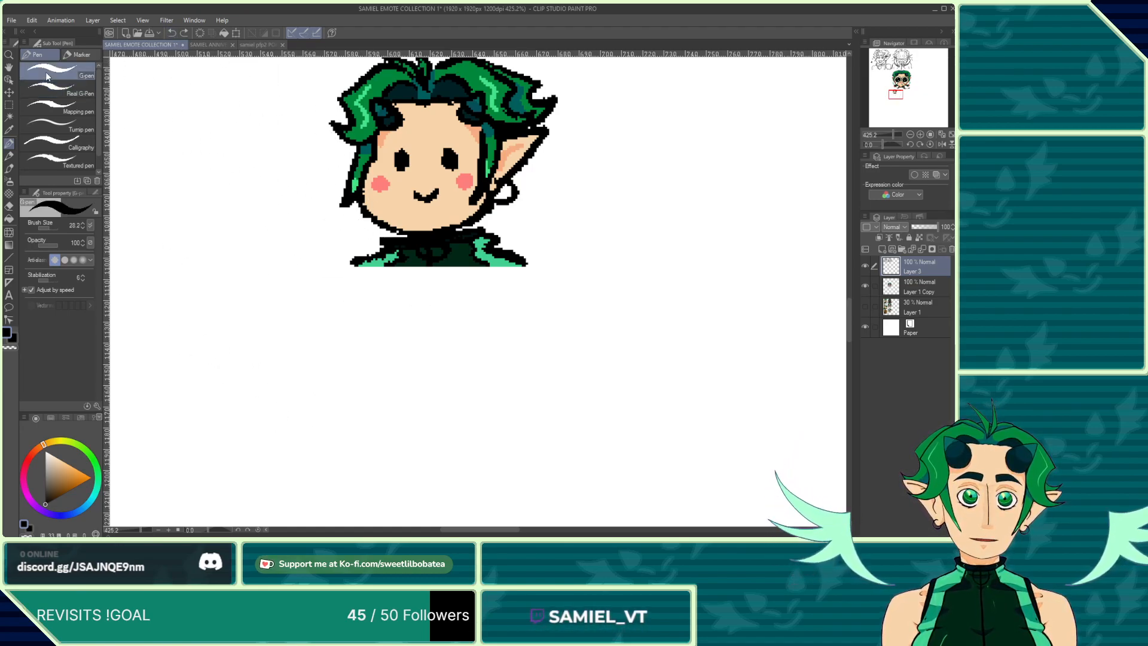
mouse_move(246, 167)
left_mouse_down()
mouse_move(220, 249)
mouse_move(324, 380)
mouse_move(437, 381)
mouse_move(332, 394)
mouse_move(409, 483)
mouse_move(686, 353)
mouse_move(660, 259)
mouse_move(589, 450)
mouse_move(475, 338)
mouse_move(251, 364)
mouse_move(220, 270)
left_mouse_up()
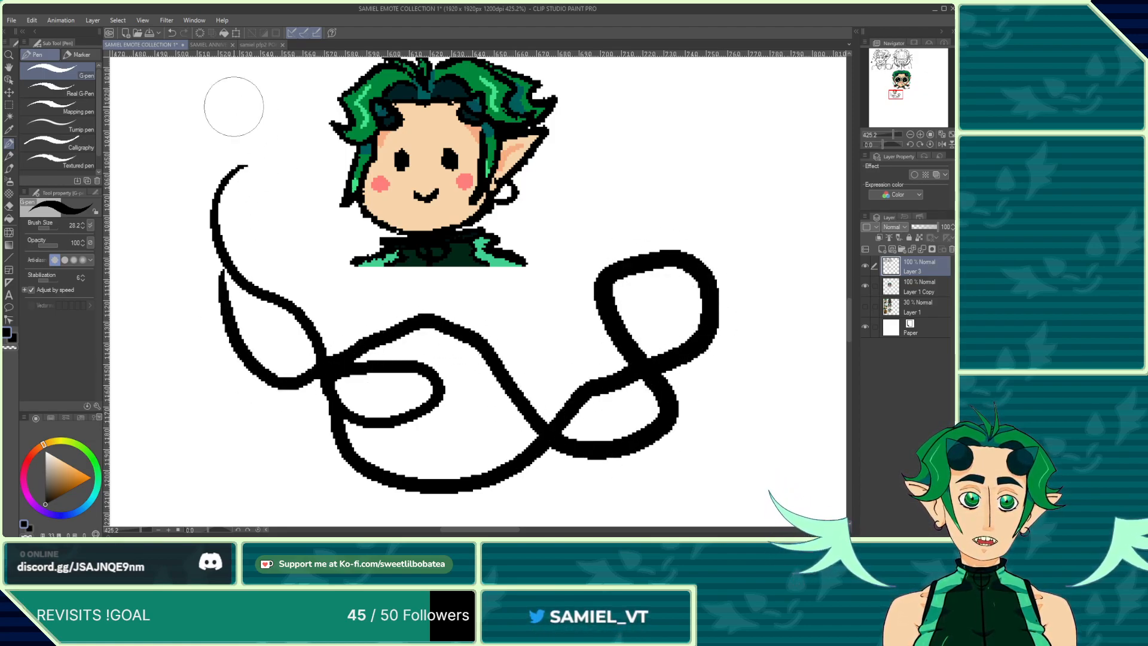
left_click(172, 33)
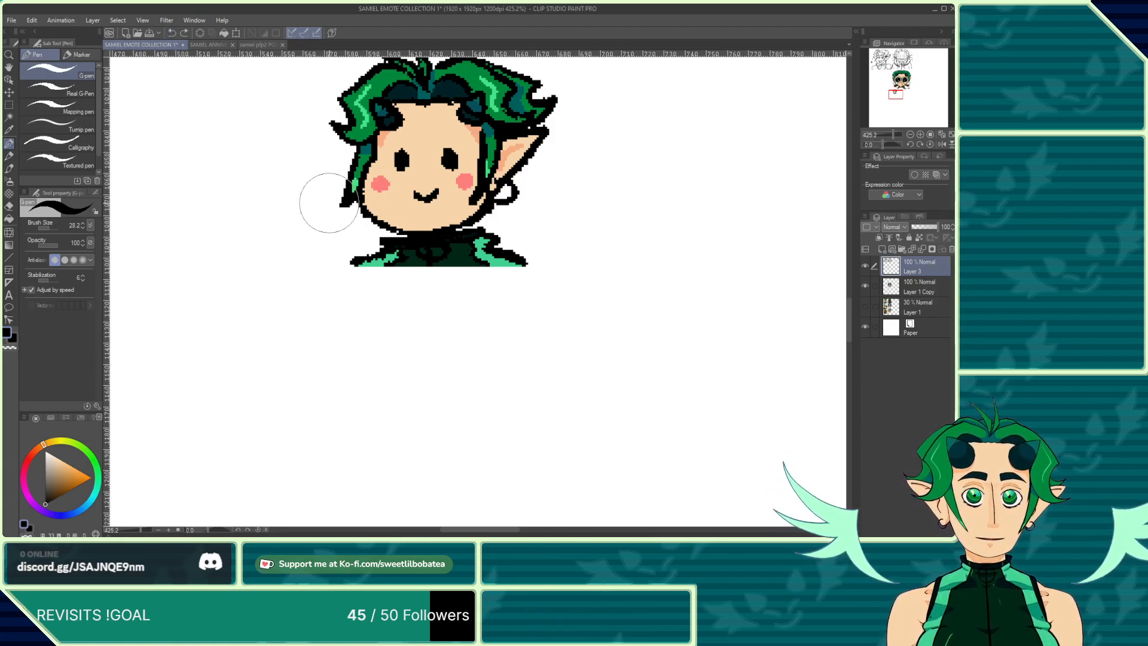
Step: Try test strokes with the India ink brush and the Mapping pen, undoing them
left_click(8, 169)
mouse_move(222, 272)
left_mouse_down()
mouse_move(313, 423)
mouse_move(672, 353)
mouse_move(669, 272)
left_mouse_up()
left_click(172, 34)
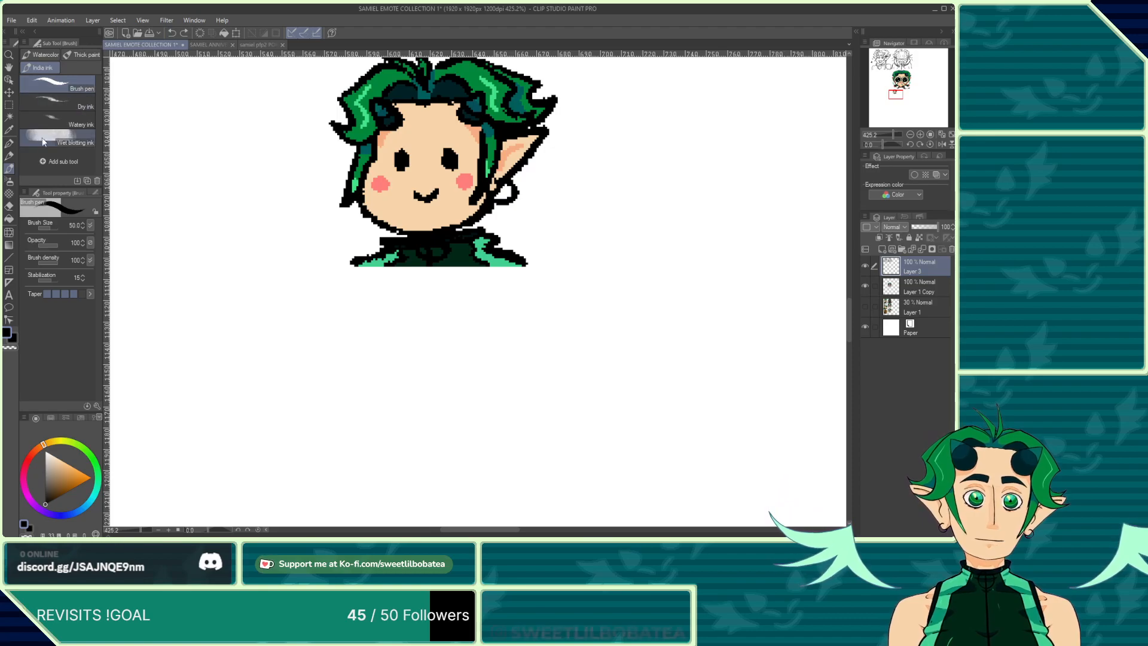
left_click(9, 144)
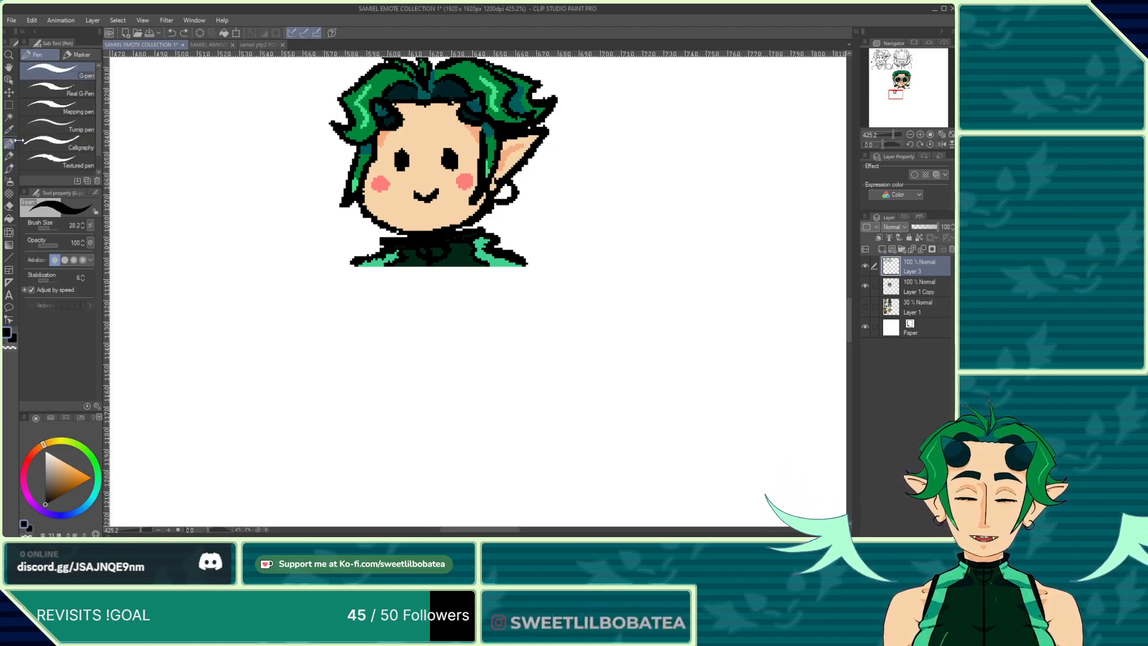
left_click(55, 91)
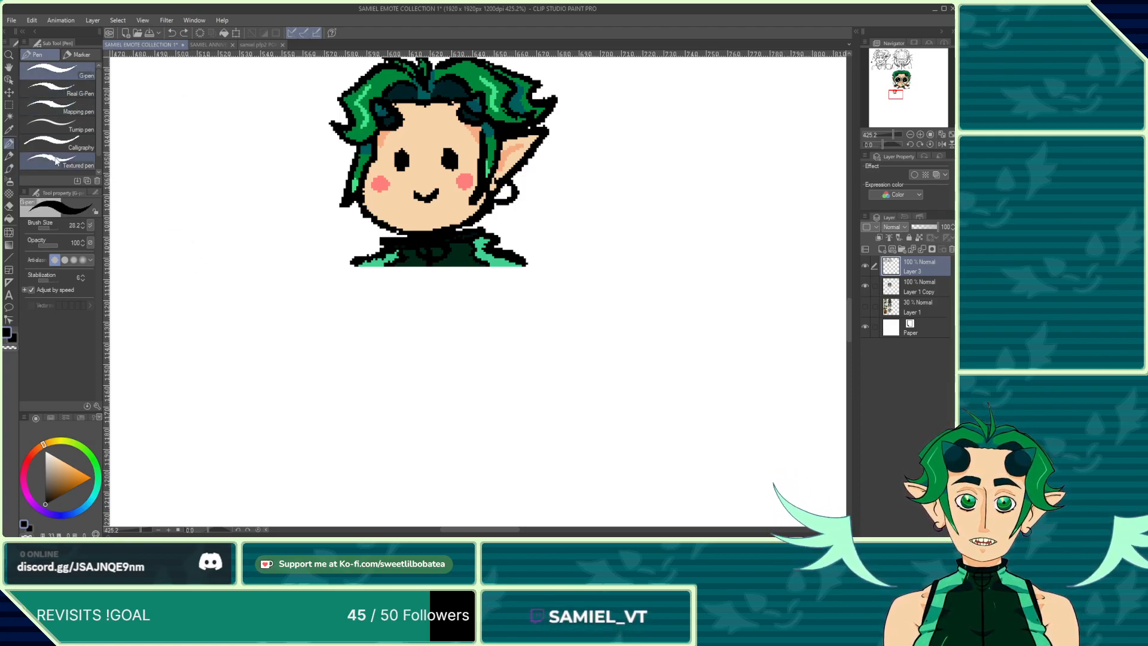
left_click(47, 110)
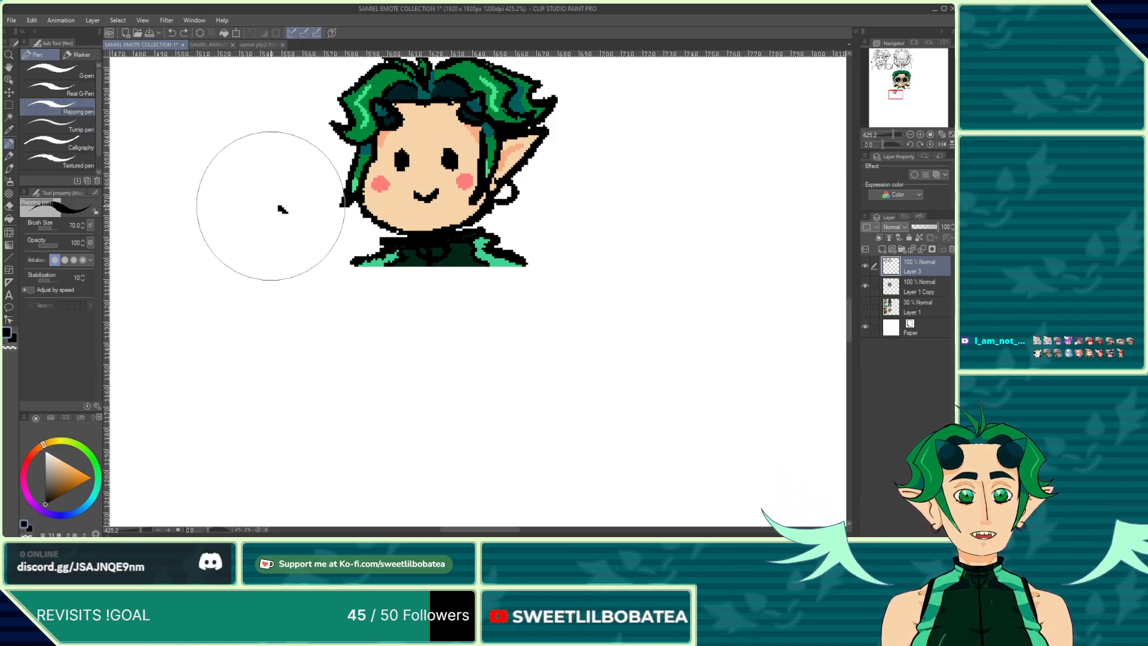
mouse_move(287, 211)
left_mouse_down()
mouse_move(289, 321)
mouse_move(300, 282)
mouse_move(286, 239)
left_mouse_up()
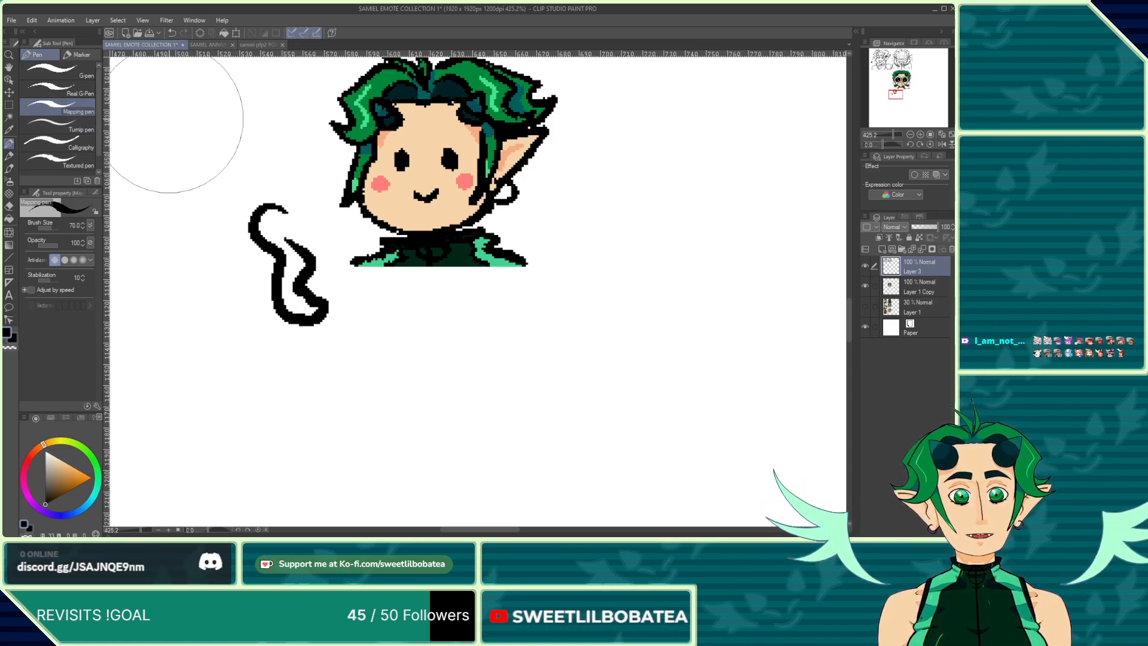
left_click(172, 33)
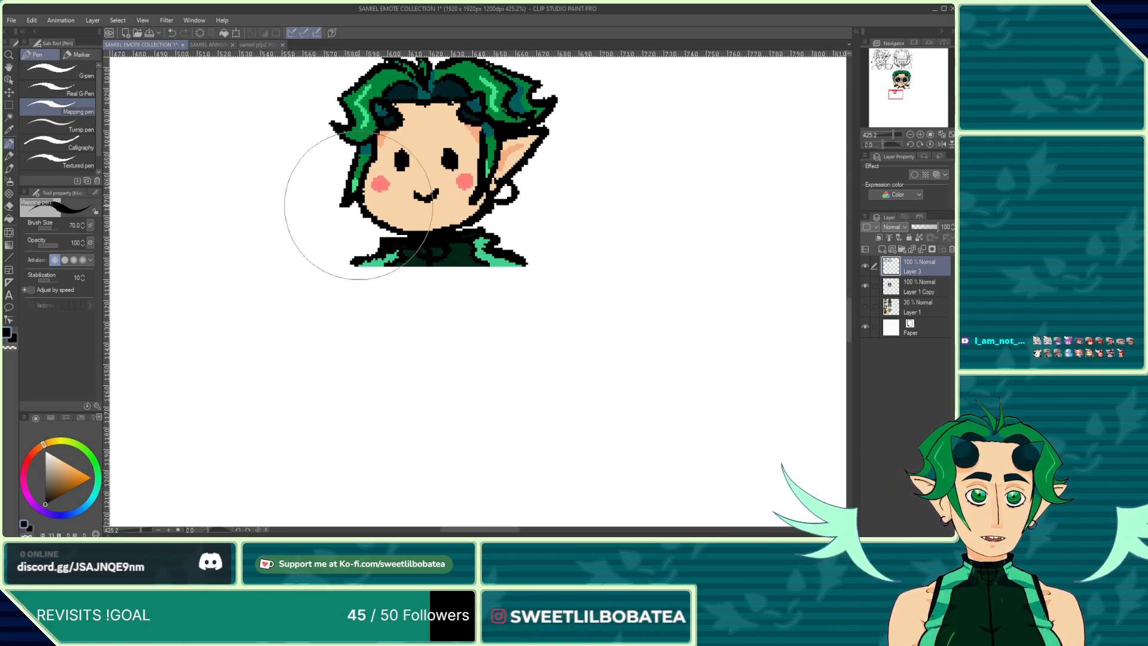
mouse_move(296, 264)
left_mouse_down()
mouse_move(246, 349)
mouse_move(481, 410)
mouse_move(607, 300)
mouse_move(683, 181)
mouse_move(645, 98)
mouse_move(687, 333)
mouse_move(648, 486)
mouse_move(607, 366)
mouse_move(682, 426)
mouse_move(662, 250)
mouse_move(592, 216)
left_mouse_up()
left_click(175, 34)
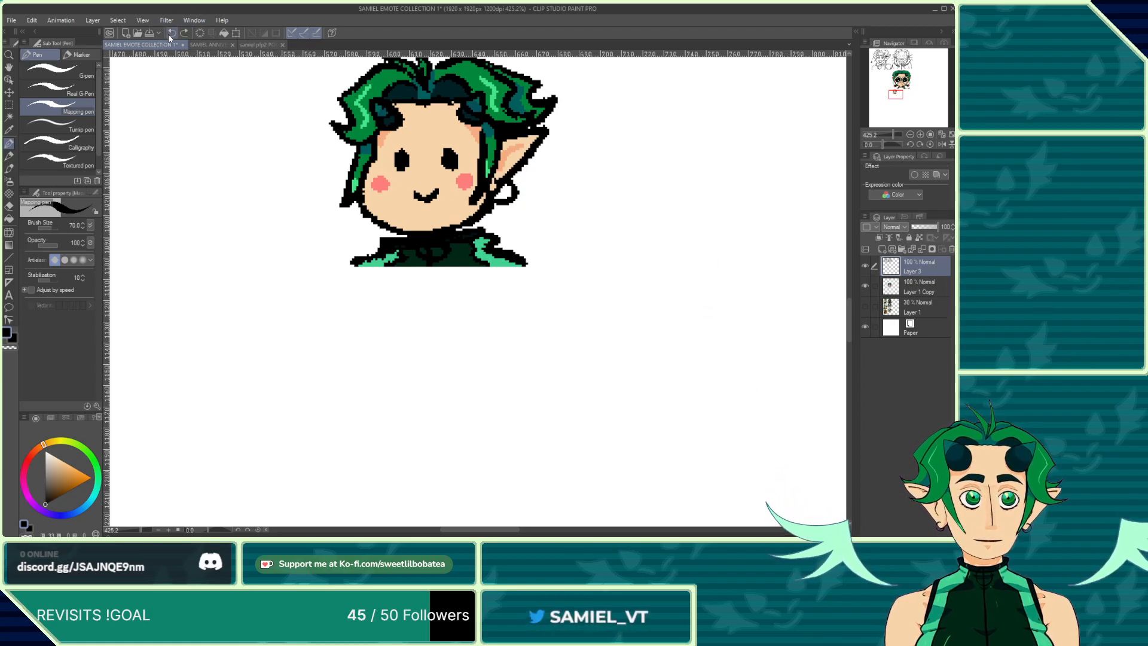
Step: Zoom in on the small chibi's head to inspect the pixel details
scroll(351, 393, "down", 4)
scroll(410, 198, "up", 6)
scroll(410, 197, "up", 3)
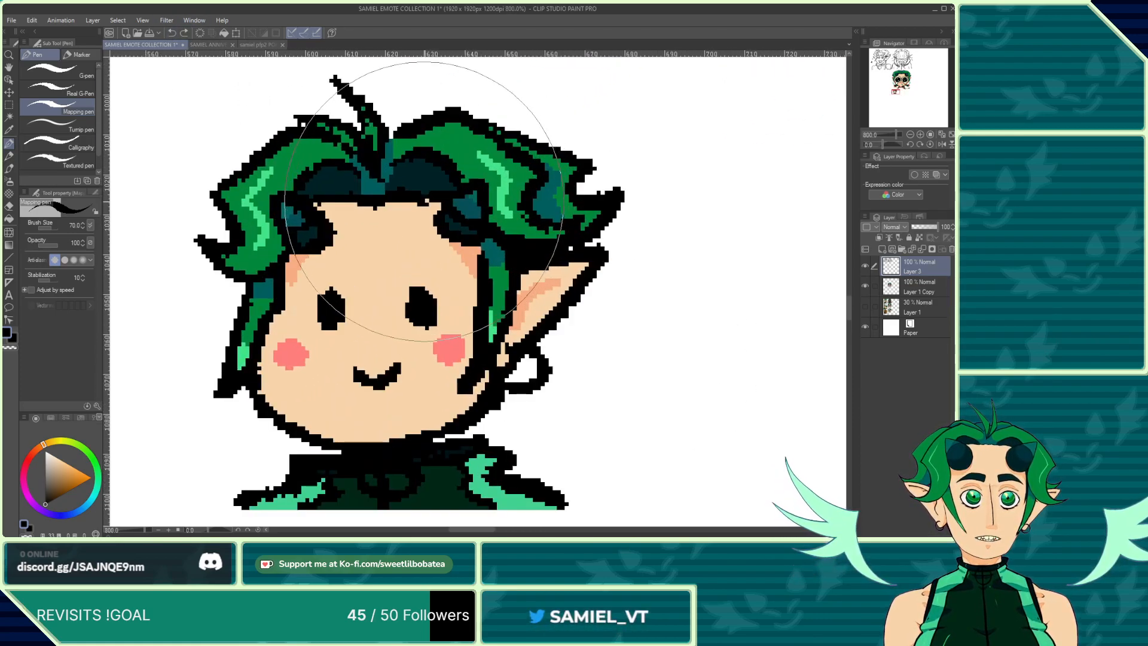
scroll(328, 132, "down", 1)
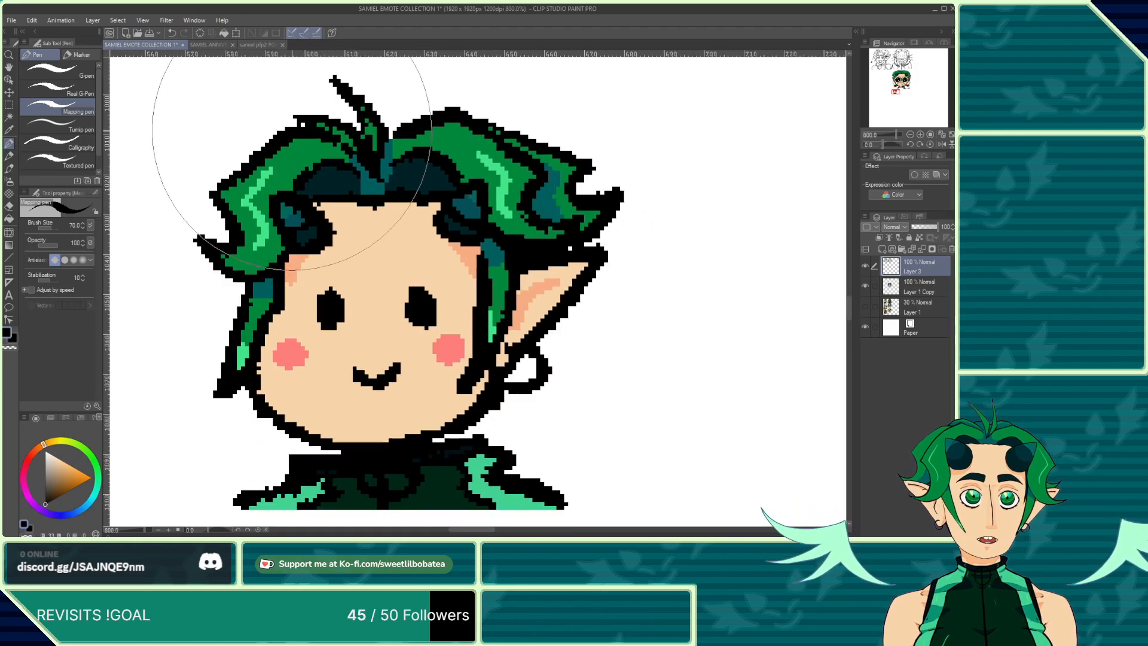
scroll(311, 146, "up", 2)
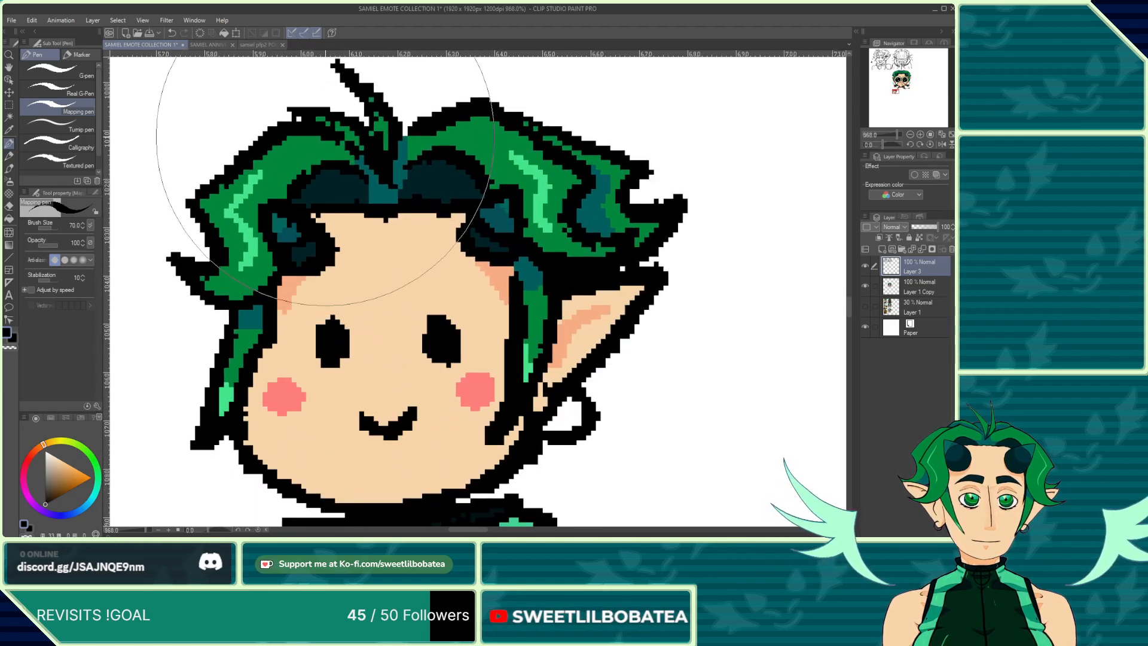
scroll(365, 157, "down", 5)
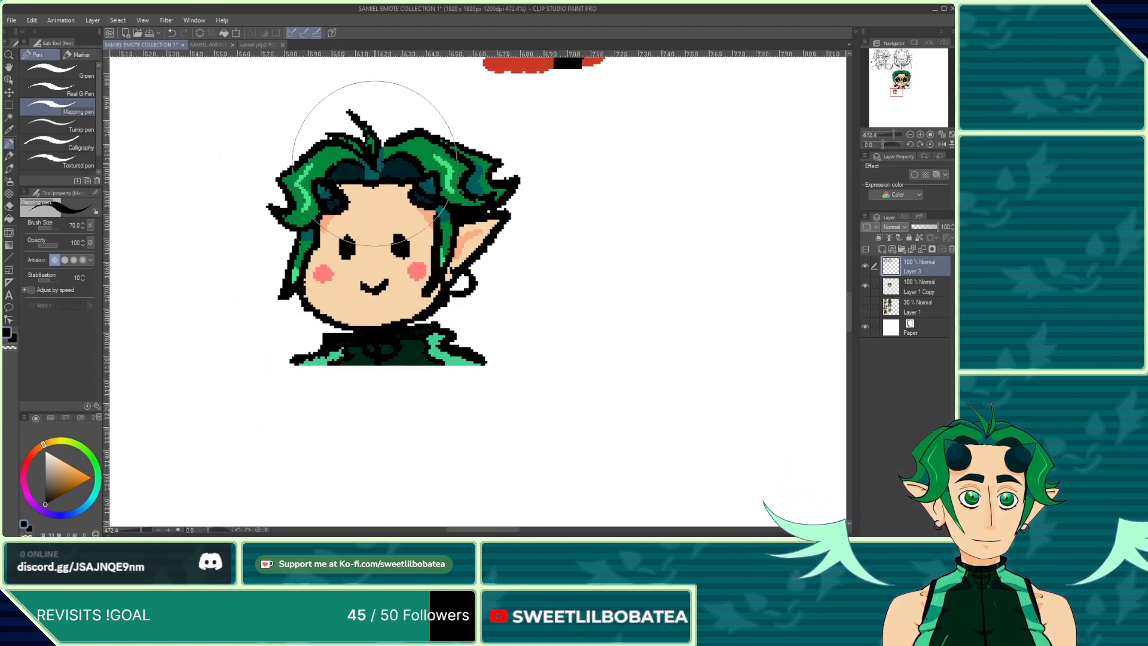
Step: Try test strokes with the Mapping pen and the India ink brush on the empty canvas beside the small chibi
scroll(293, 316, "up", 4)
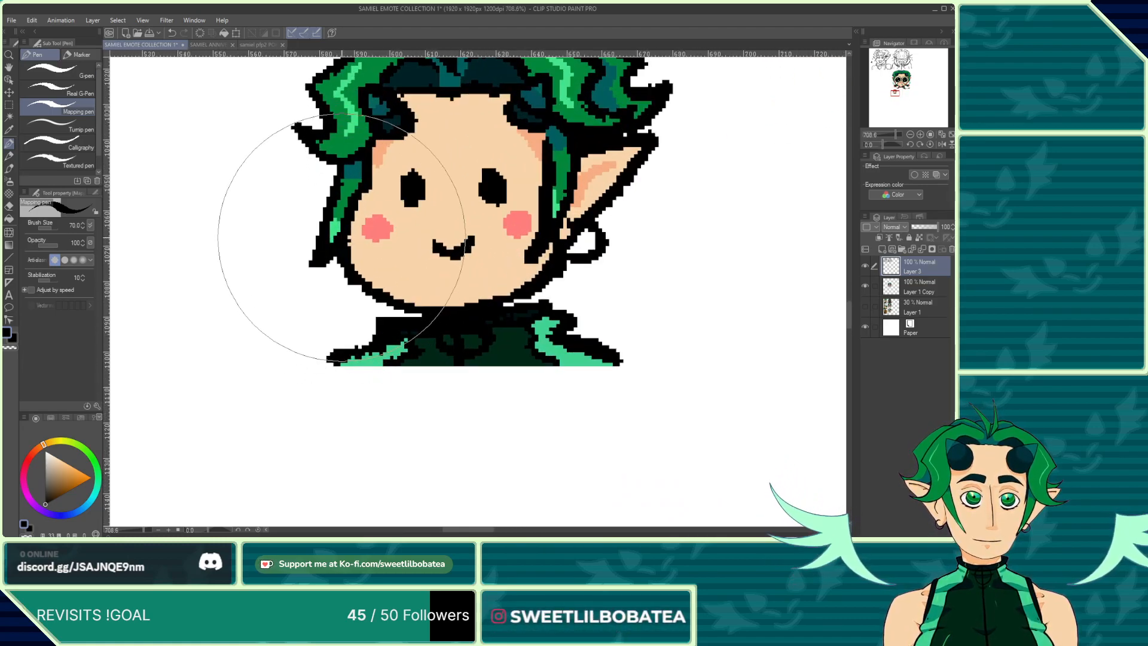
scroll(347, 230, "down", 6)
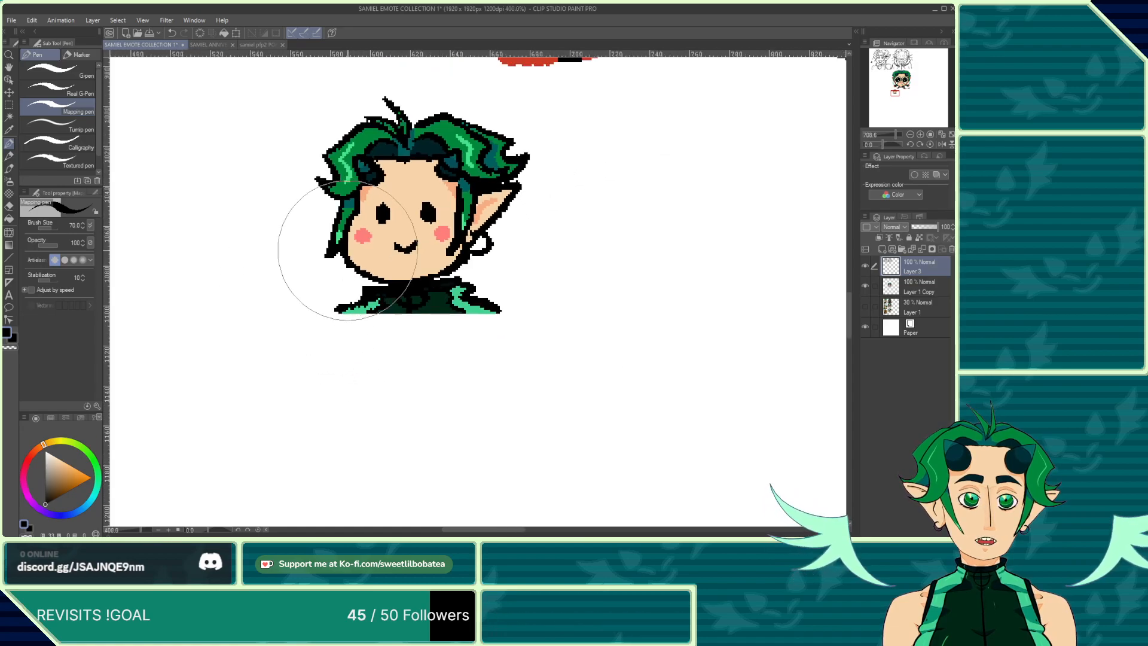
scroll(397, 289, "up", 1)
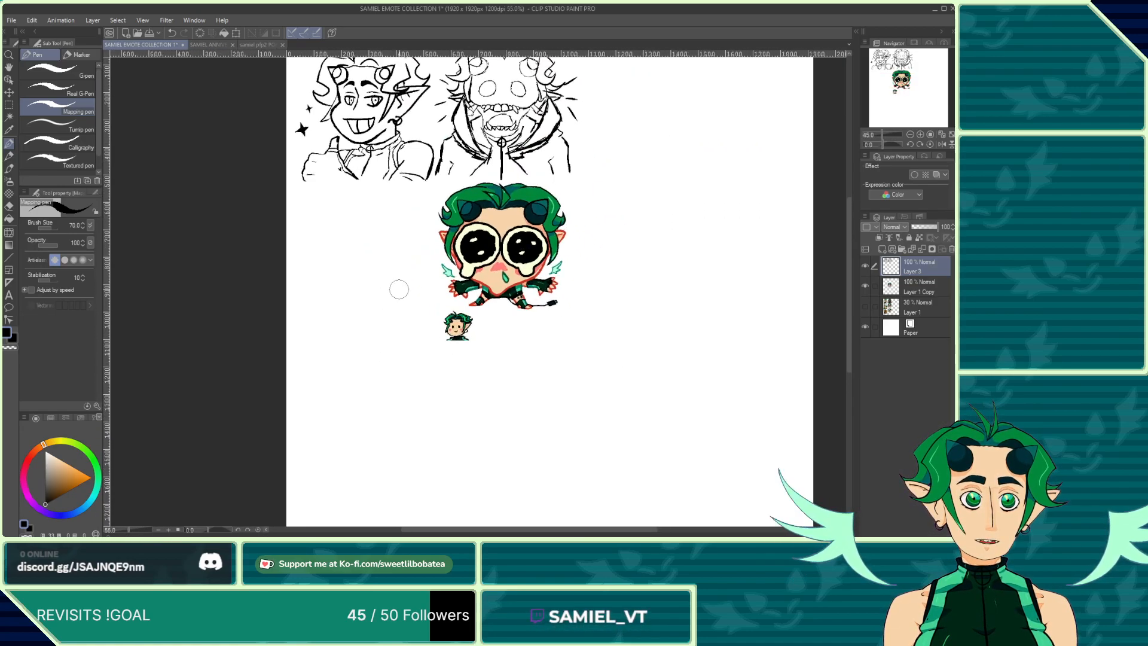
scroll(431, 341, "up", 1)
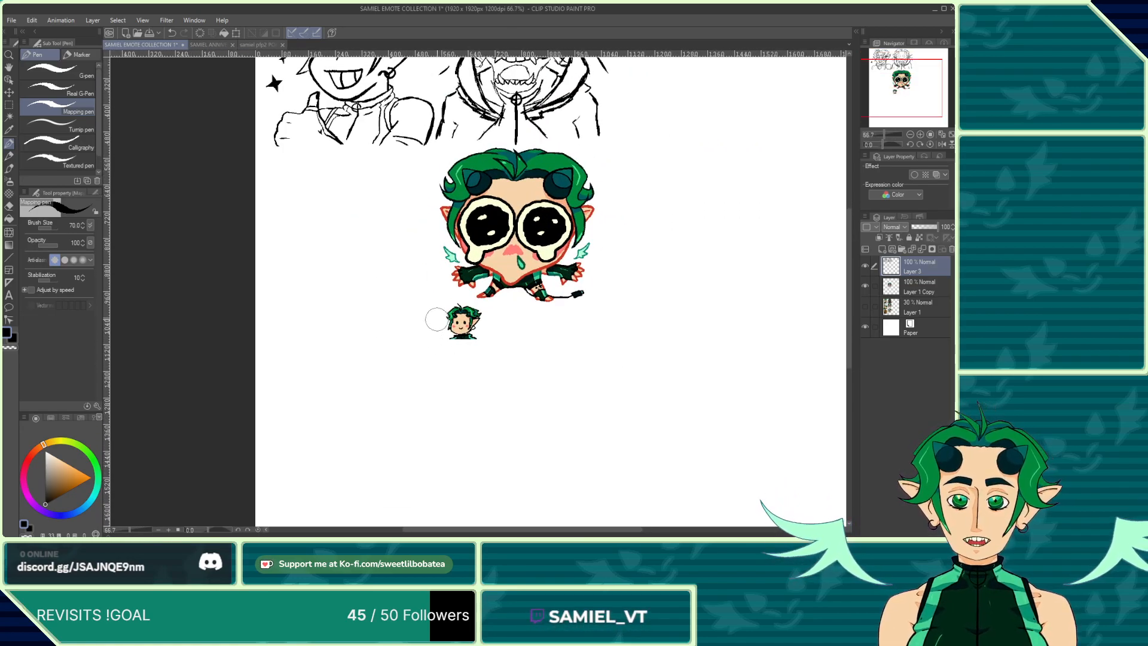
scroll(438, 323, "up", 4)
scroll(449, 379, "up", 6)
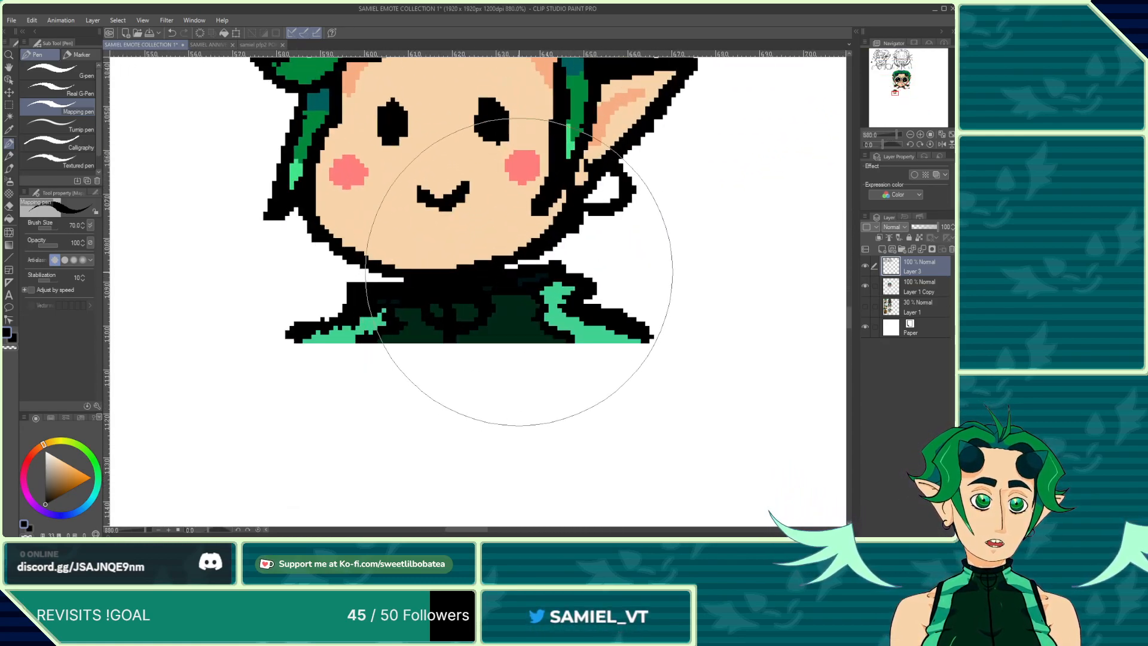
scroll(446, 213, "down", 2)
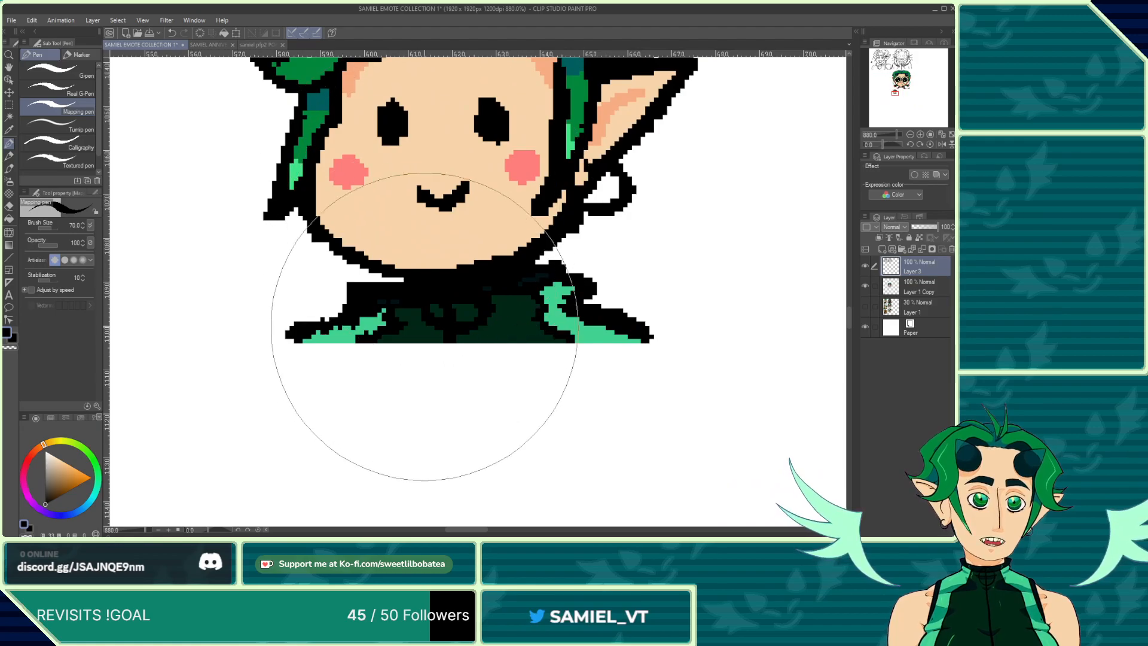
left_click_drag(258, 268, 210, 505)
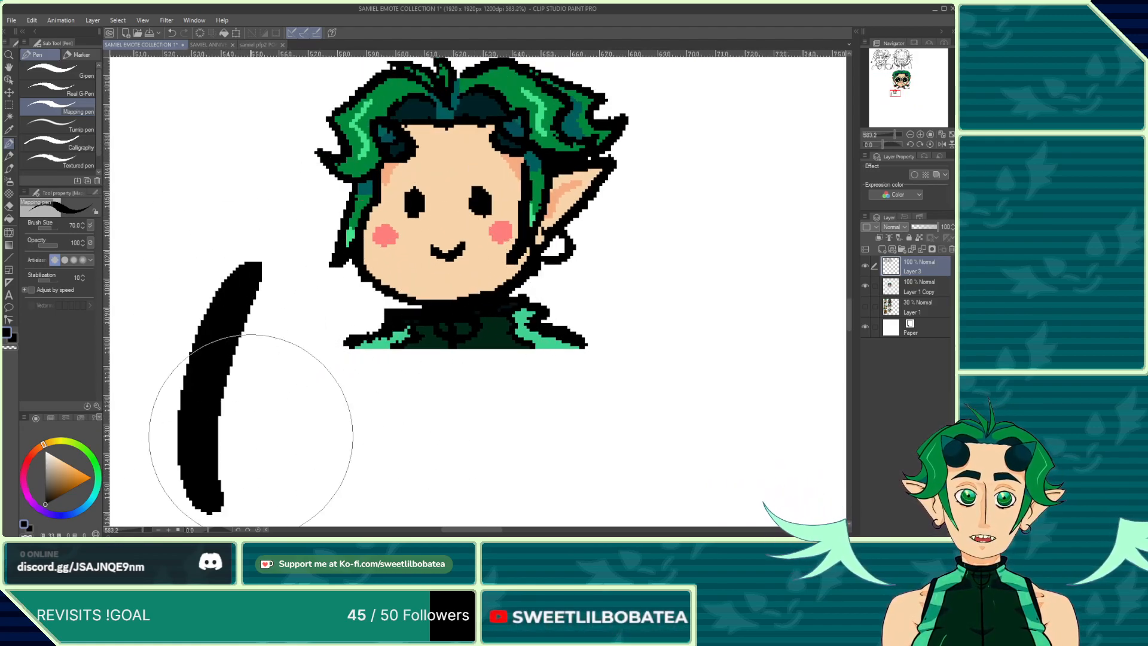
left_click(9, 168)
left_click_drag(281, 340, 340, 505)
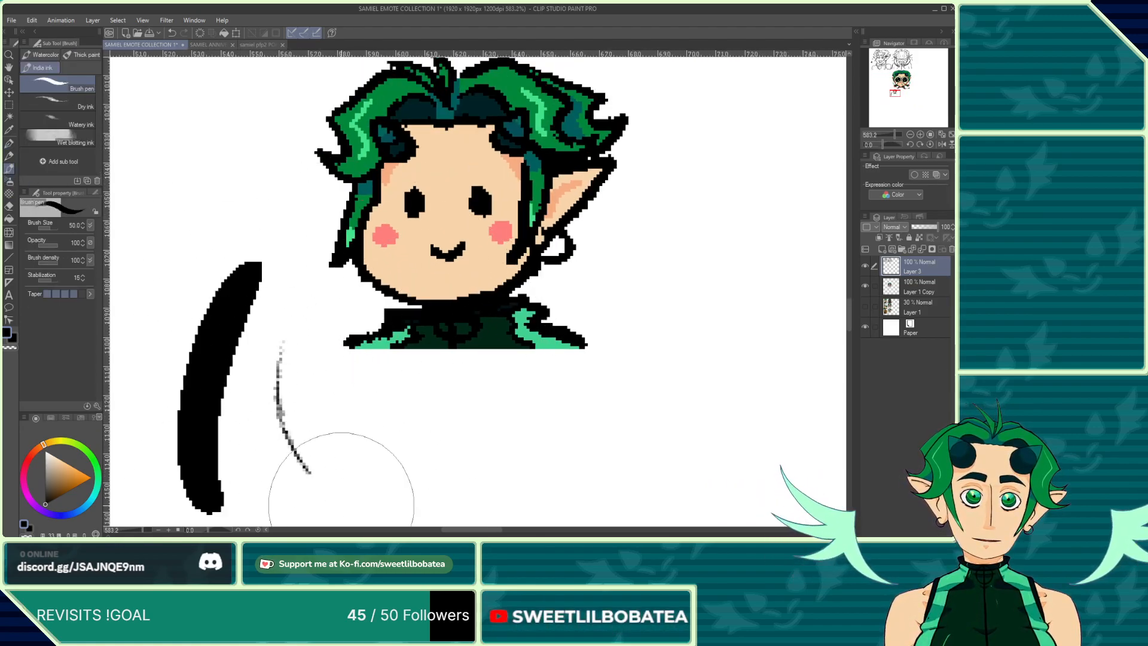
mouse_move(284, 305)
left_mouse_down()
mouse_move(325, 482)
mouse_move(380, 509)
left_mouse_up()
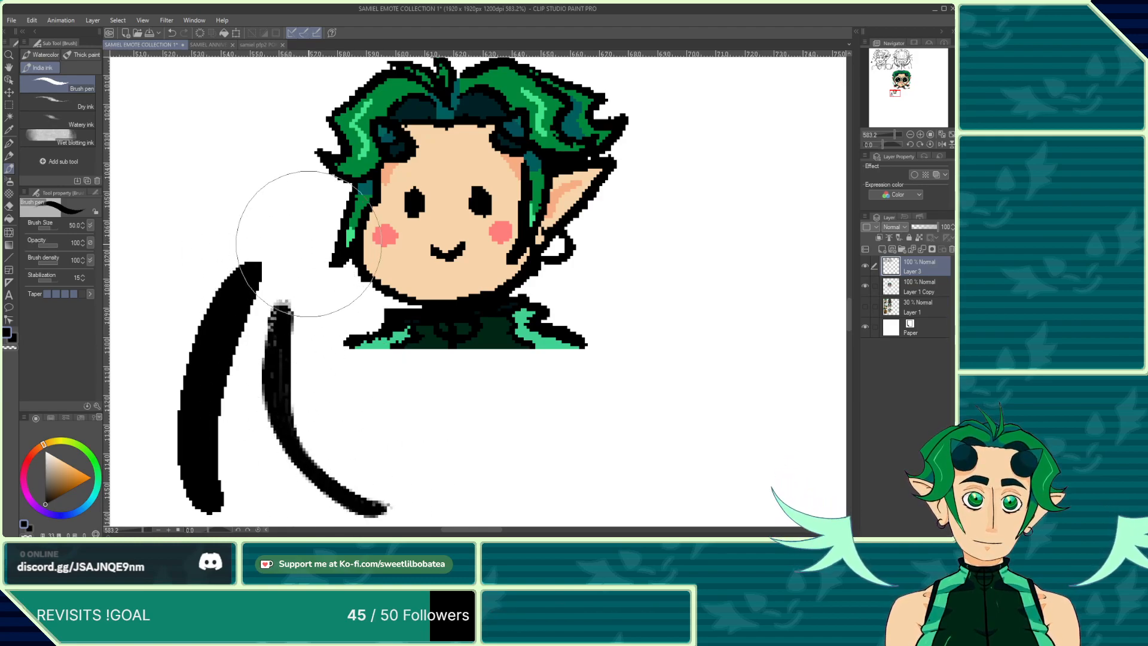
Step: Examine the character's portrait in the samiel pfp2 PORTRAIT document, then return to the emote collection
scroll(293, 198, "down", 3)
left_click(258, 44)
scroll(418, 257, "down", 3)
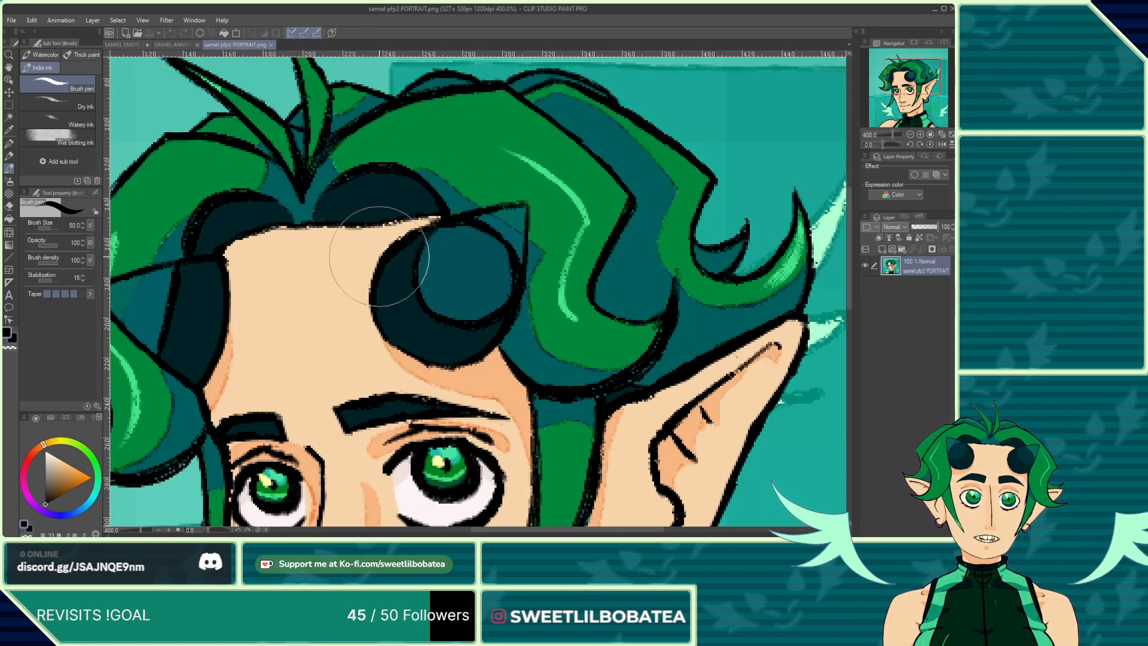
left_click(123, 44)
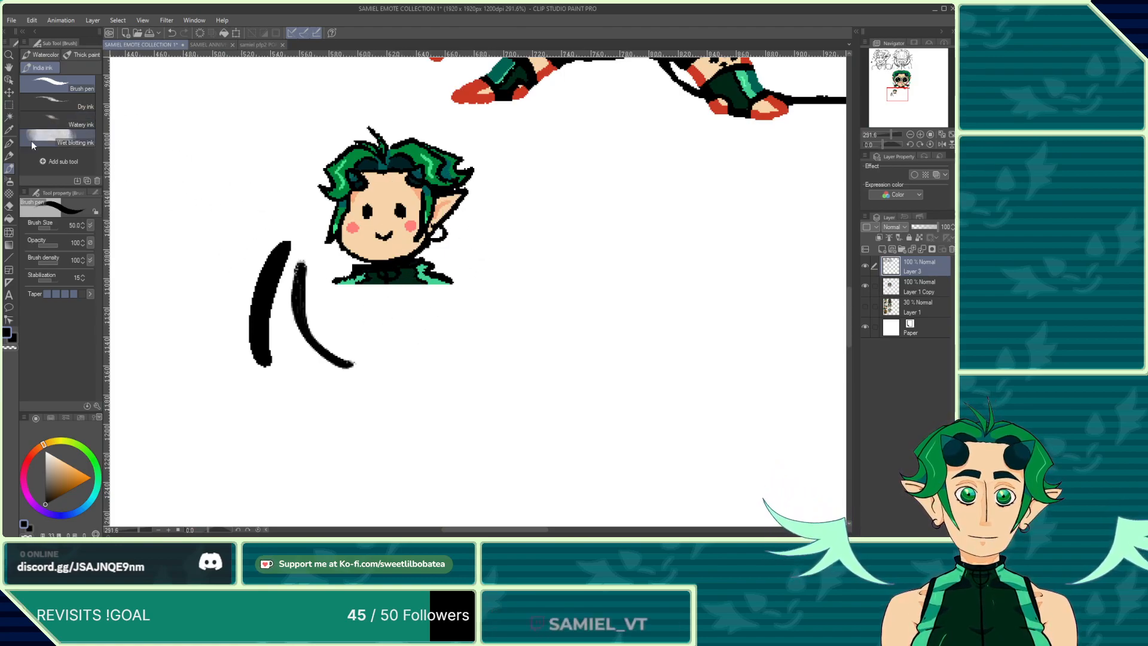
Step: Undo both test strokes
left_click(171, 33)
left_click(172, 33)
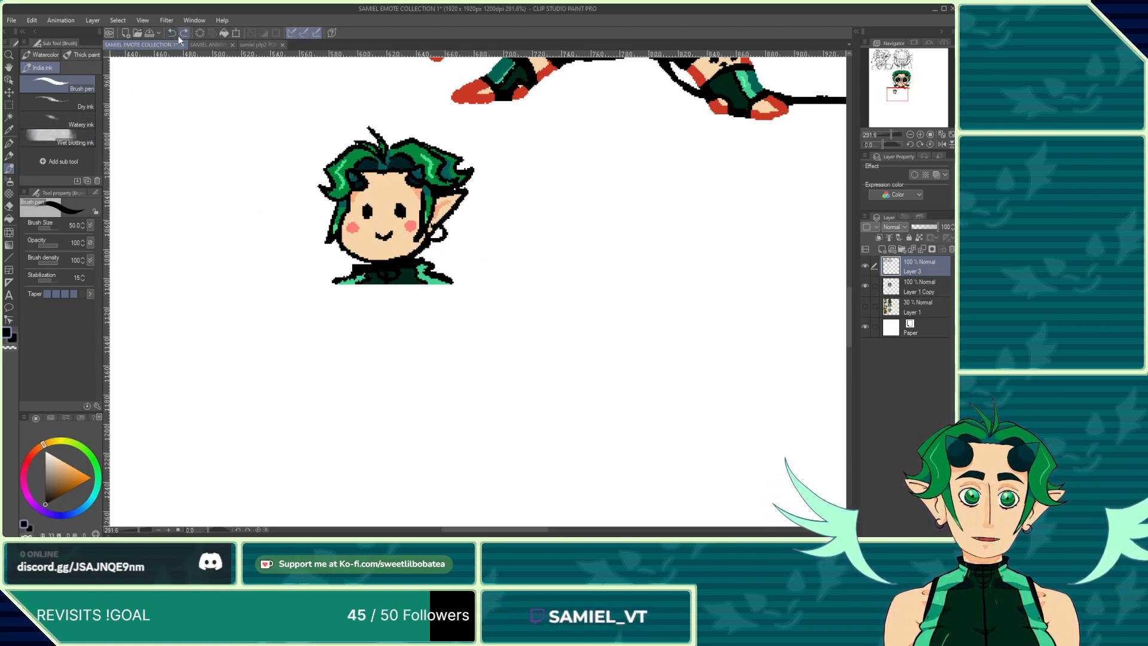
Step: Switch back to the Mapping pen and select the Layer 1 Copy layer of the small chibi
left_click(12, 146)
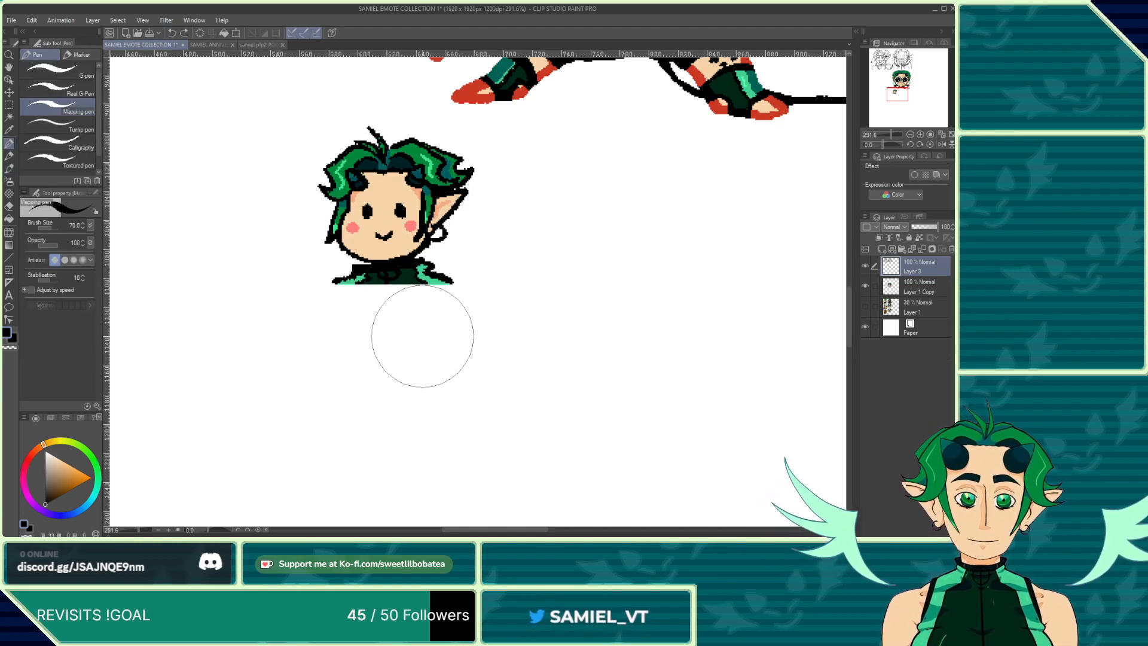
scroll(366, 277, "down", 3)
scroll(366, 258, "up", 3)
scroll(366, 257, "up", 3)
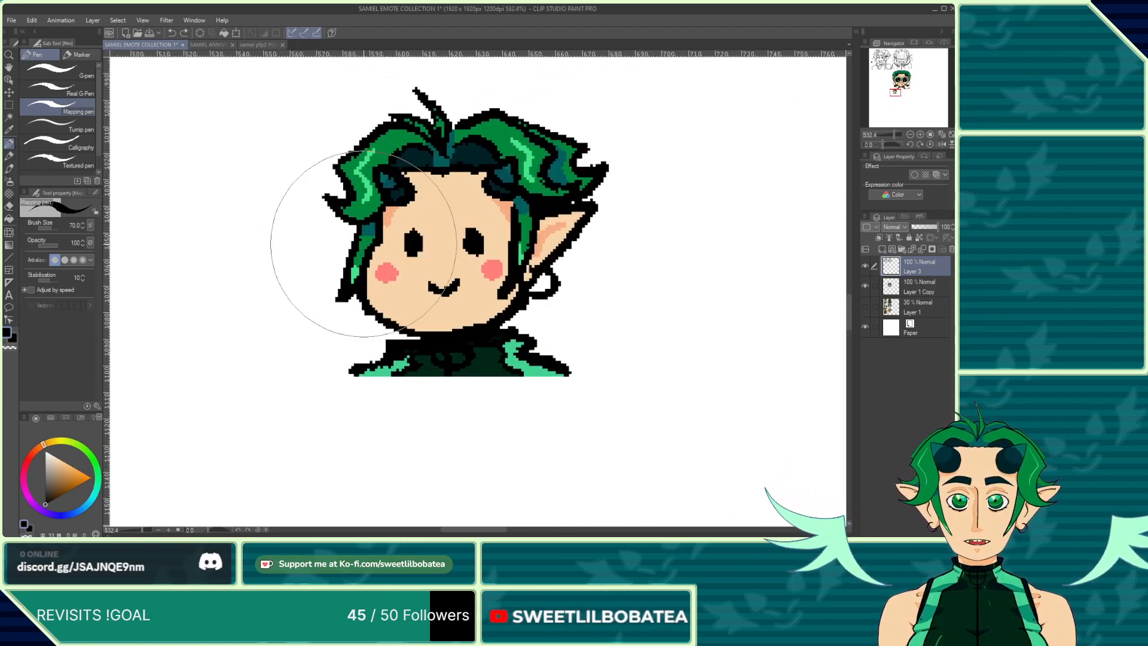
left_click(915, 287)
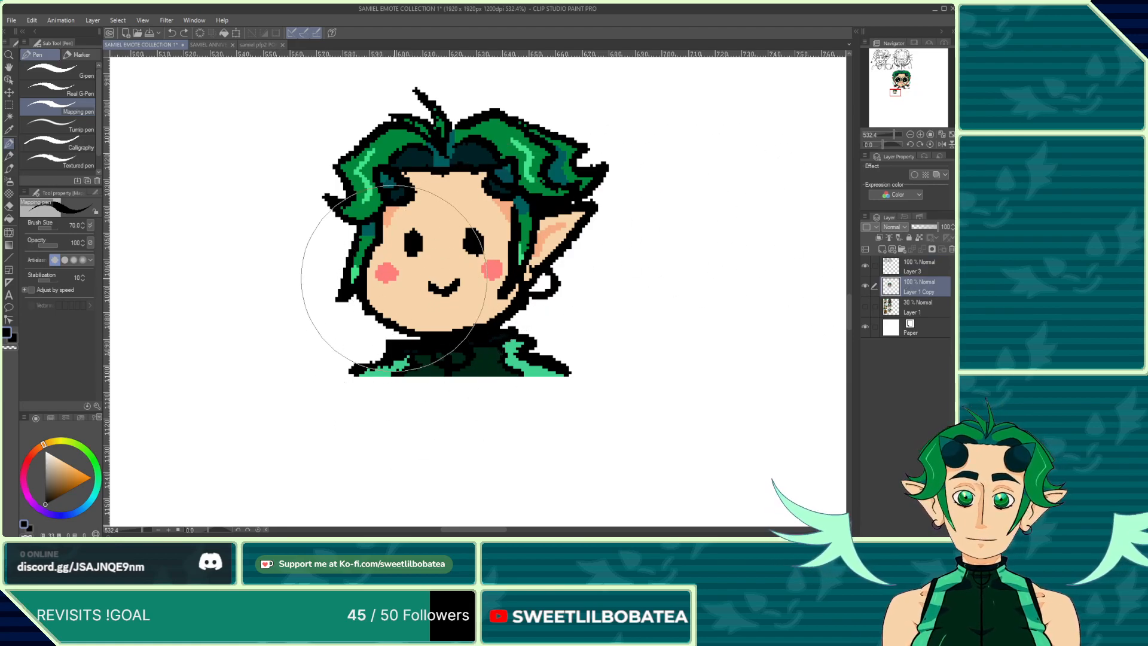
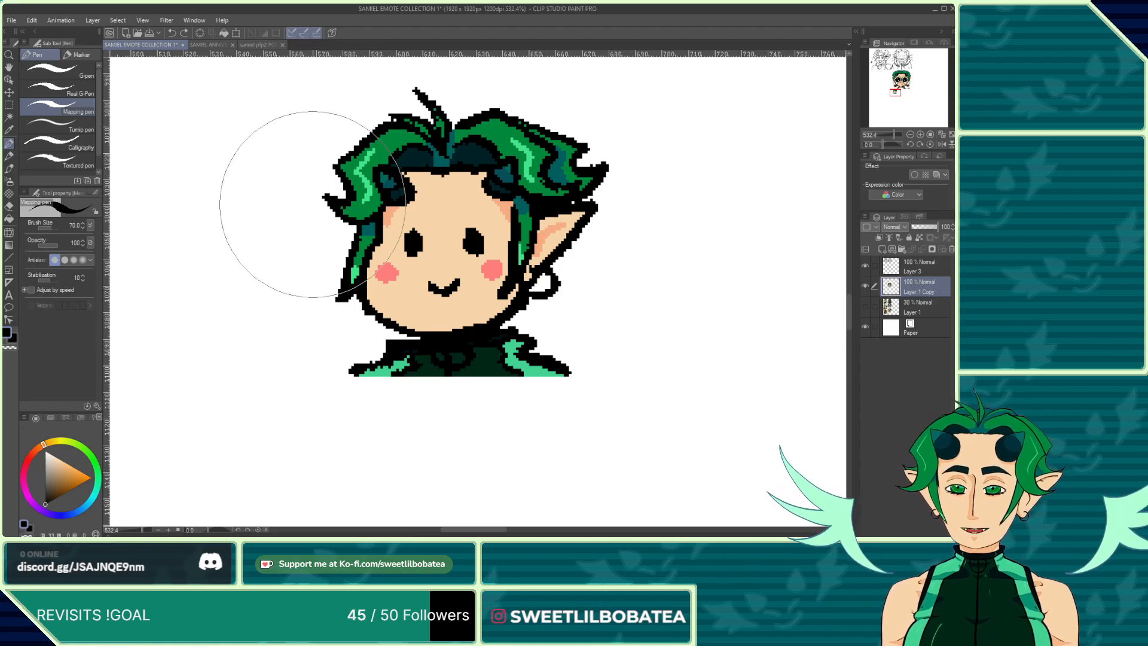
Step: Select Layer 3 as the working layer for the small green-haired chibi
scroll(335, 227, "down", 5)
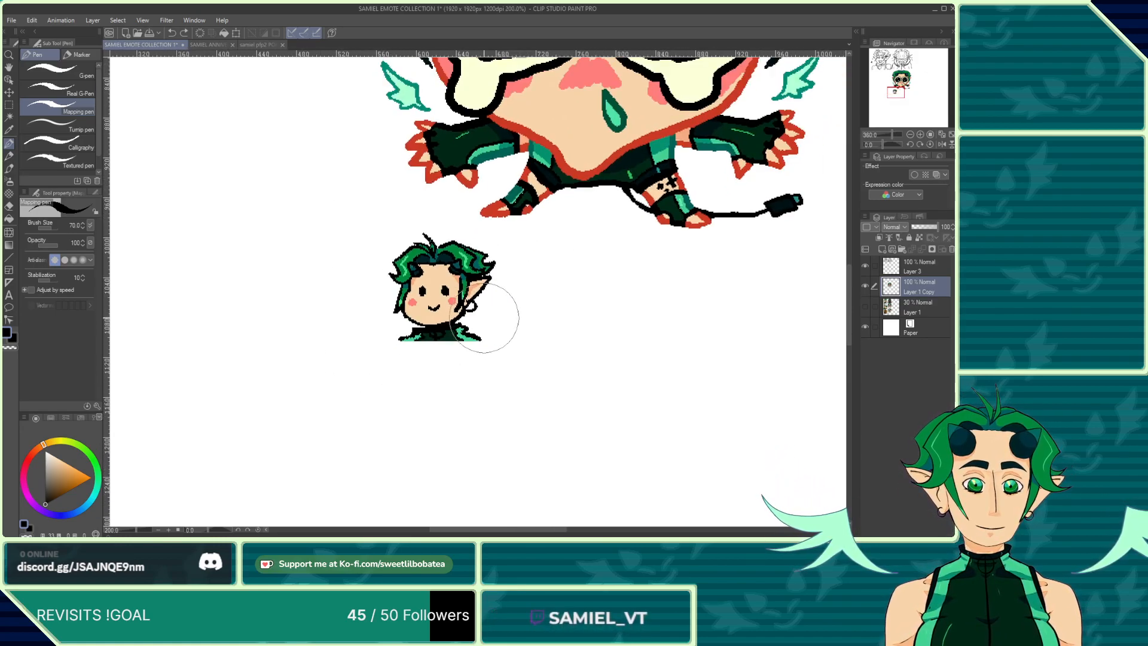
scroll(484, 318, "down", 4)
scroll(449, 275, "up", 6)
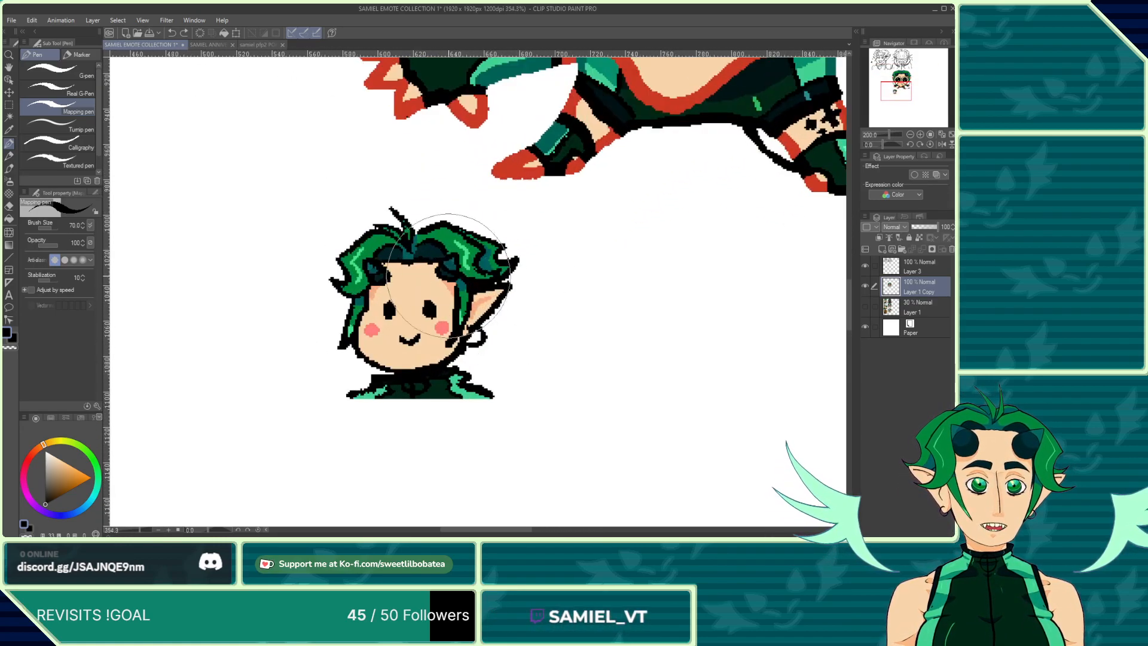
left_click(897, 272)
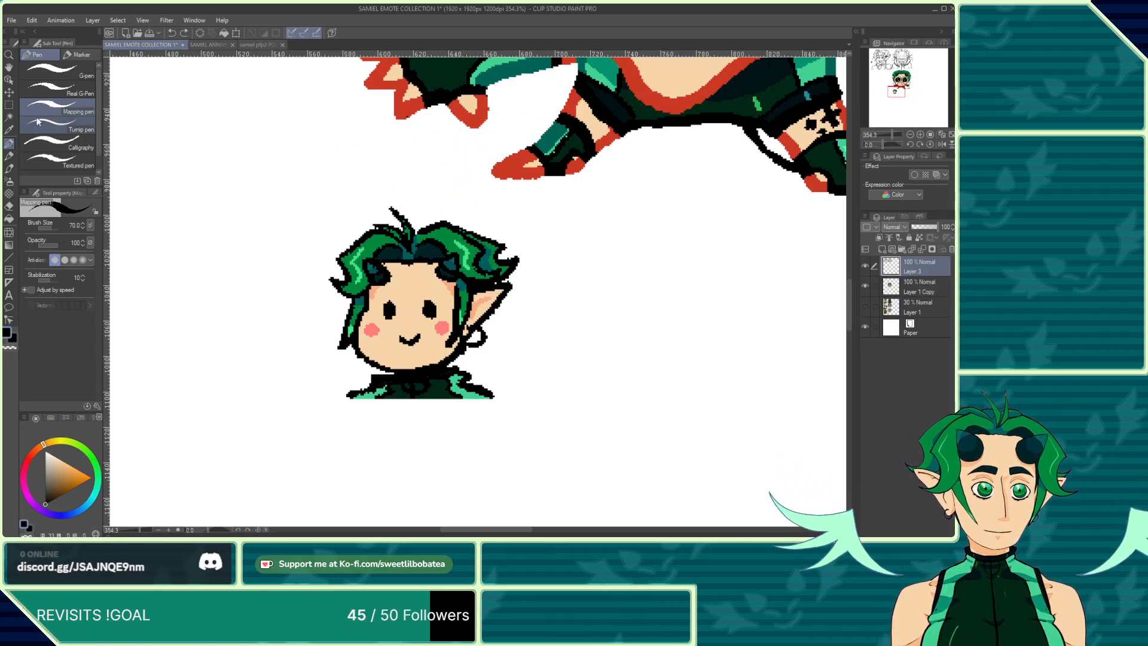
Step: Select the empty area around the small chibi with the Auto select tool, referring to all layers
left_click(9, 116)
scroll(362, 344, "up", 3)
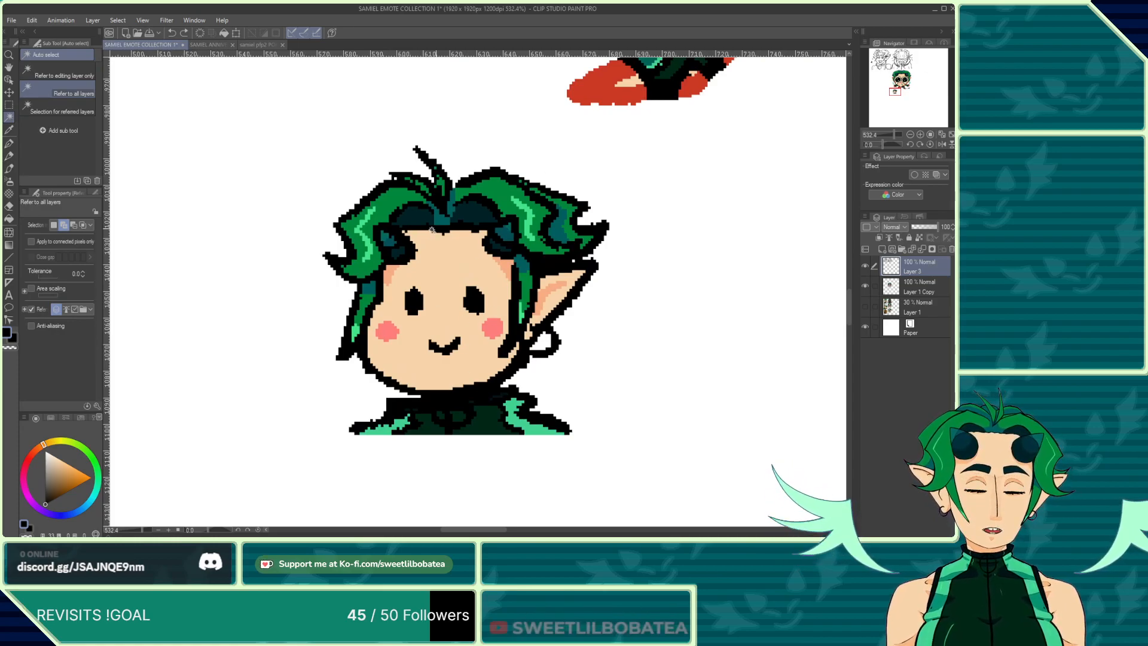
left_click(670, 298)
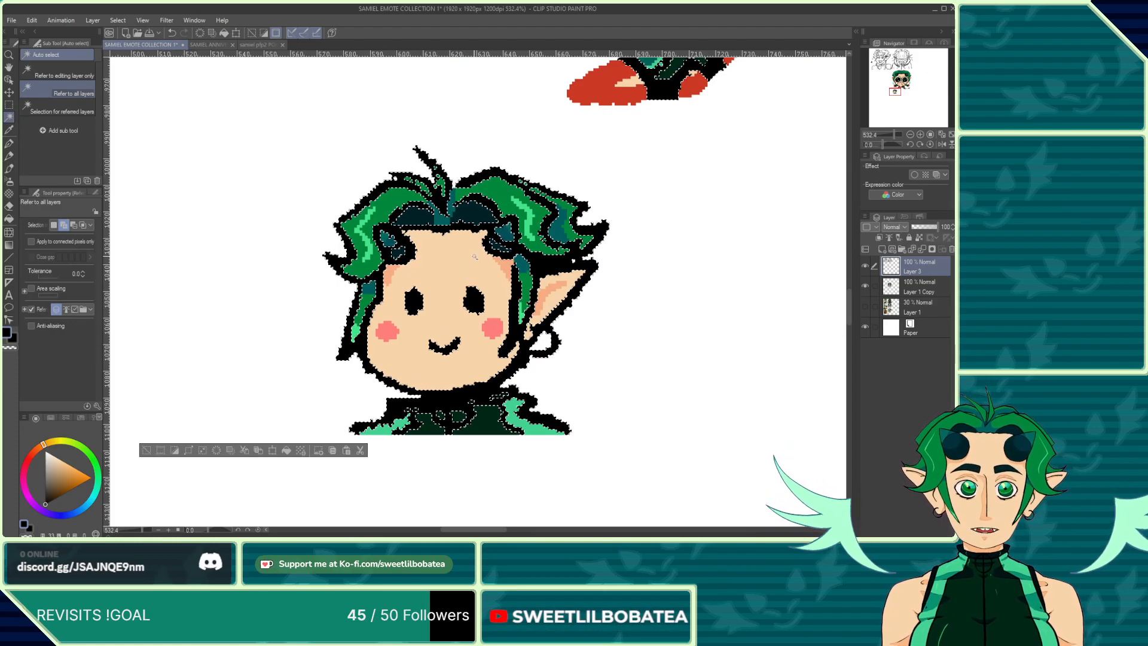
scroll(442, 331, "up", 1)
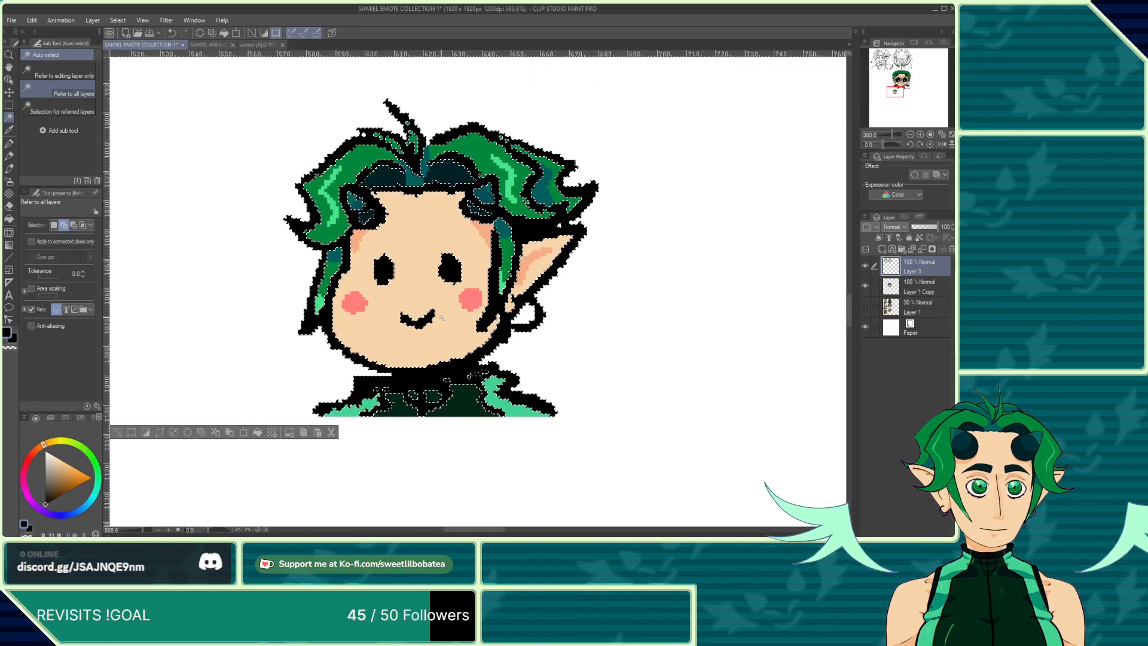
Step: Switch back to the Mapping pen and pick the red outline colour from the crying emote
left_click(9, 144)
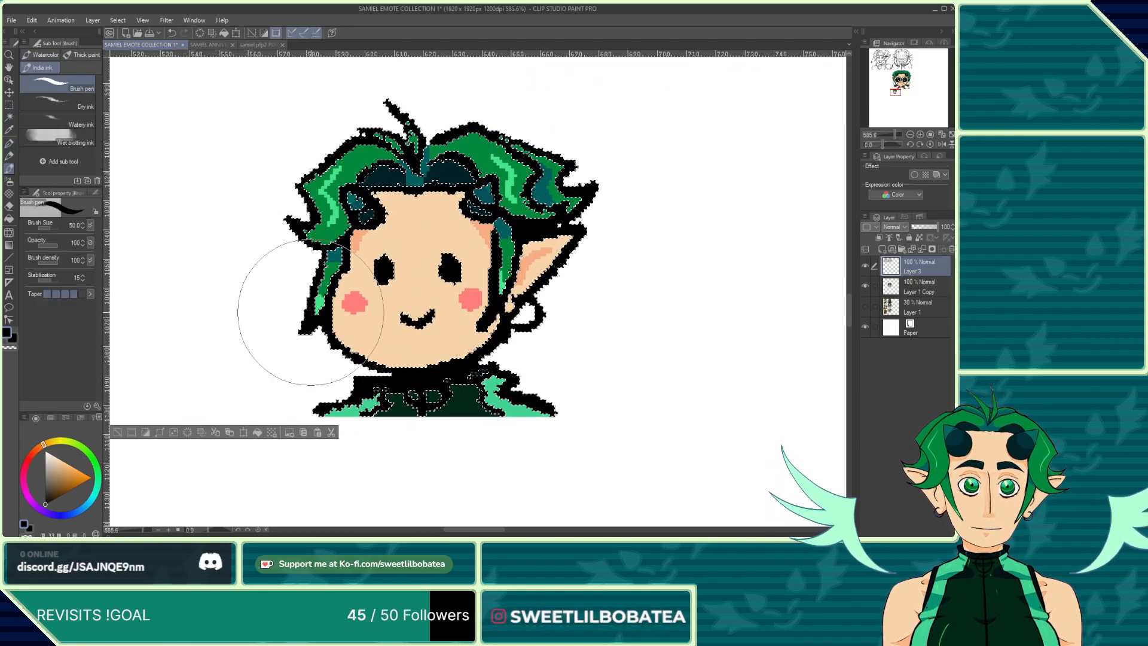
scroll(392, 382, "down", 11)
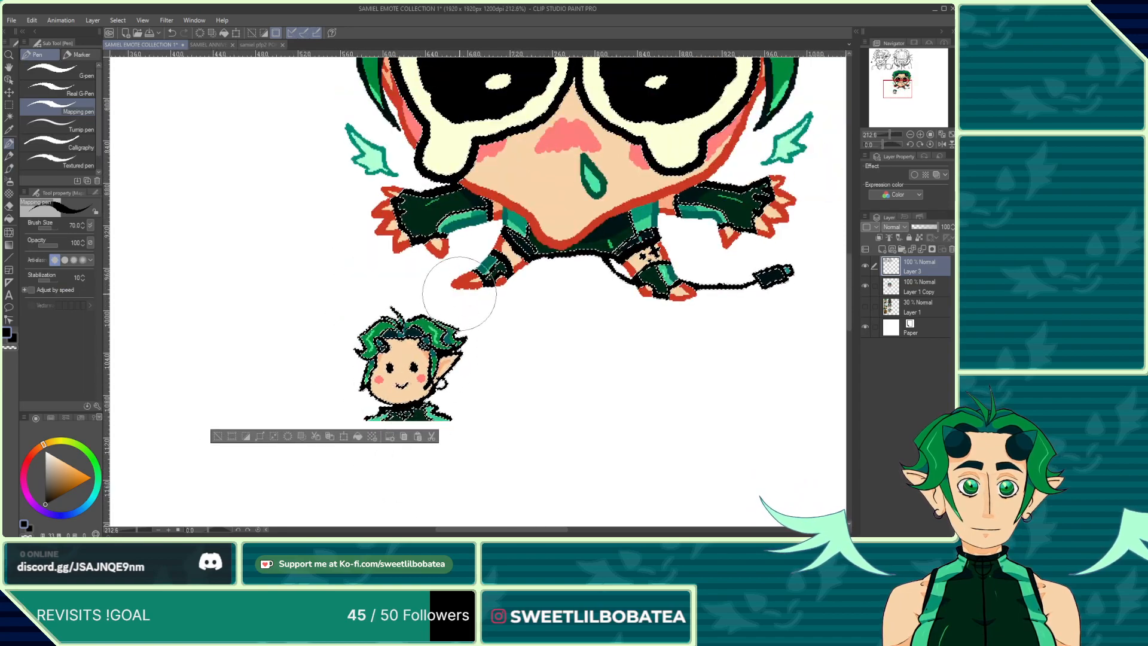
scroll(463, 284, "up", 9)
left_click(467, 296, "alt")
scroll(448, 248, "down", 5)
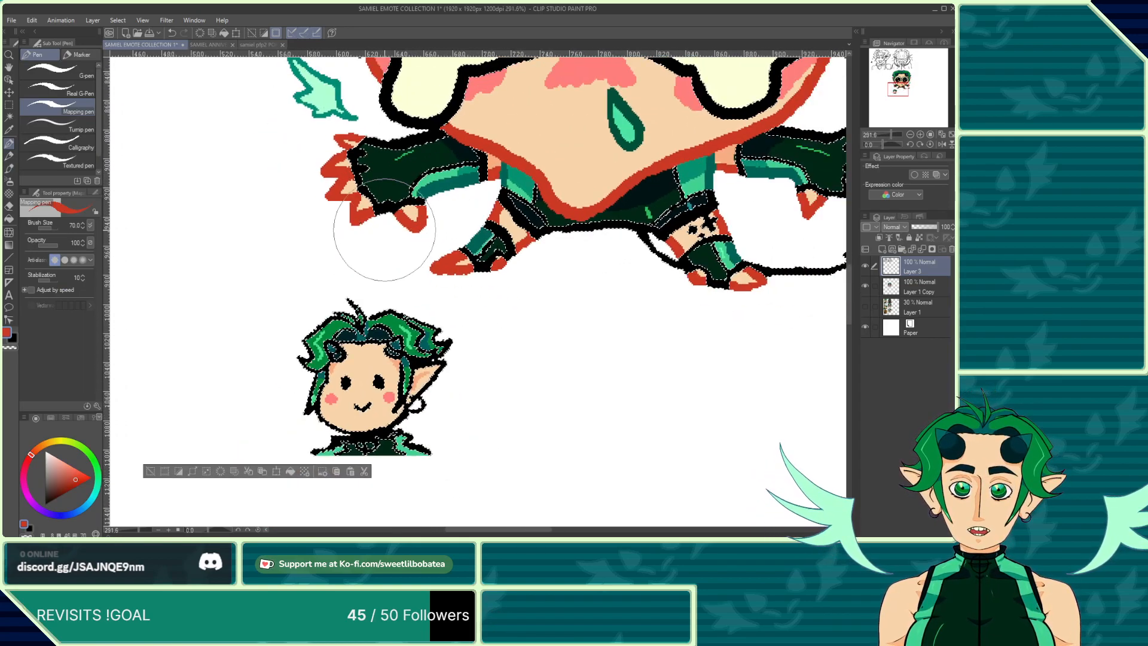
Step: Trace a red outline around the small chibi's face, chin and pointed ear with the Mapping pen
scroll(359, 323, "up", 3)
scroll(314, 377, "up", 3)
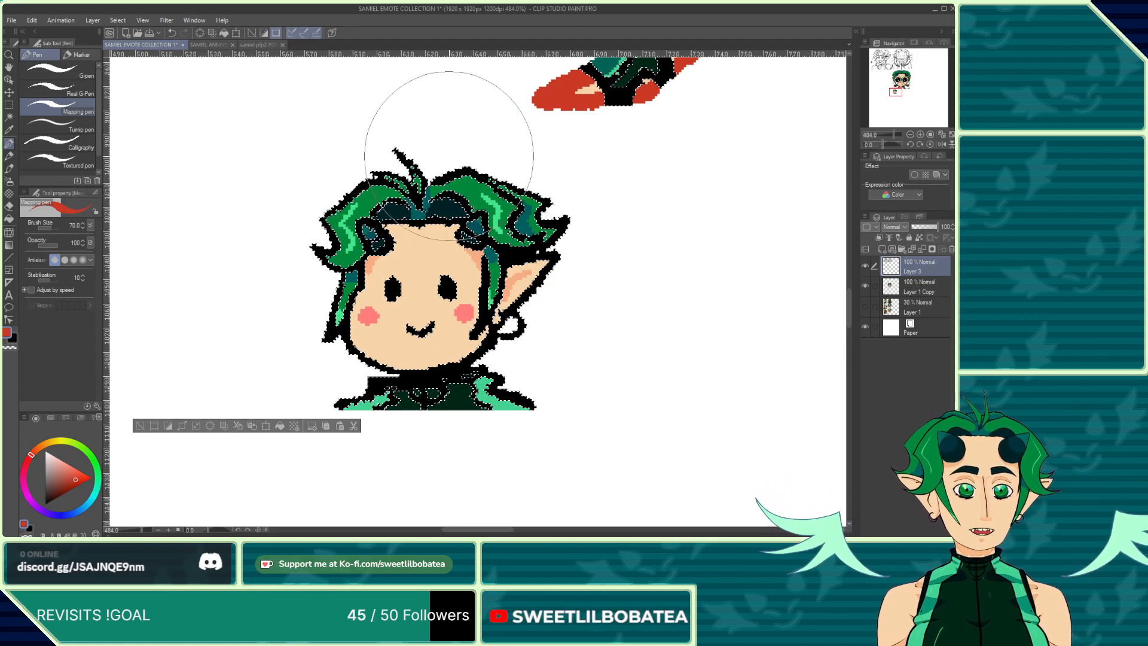
scroll(341, 293, "up", 3)
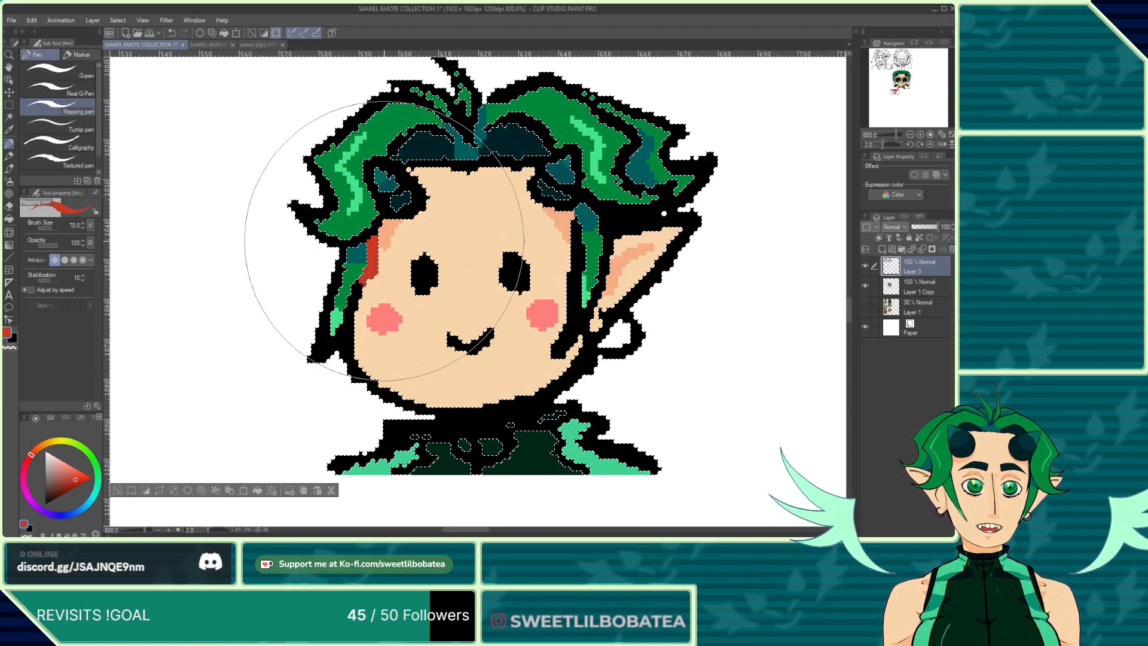
mouse_move(365, 276)
left_mouse_down()
mouse_move(359, 364)
mouse_move(407, 394)
mouse_move(503, 407)
mouse_move(591, 374)
mouse_move(590, 364)
left_mouse_up()
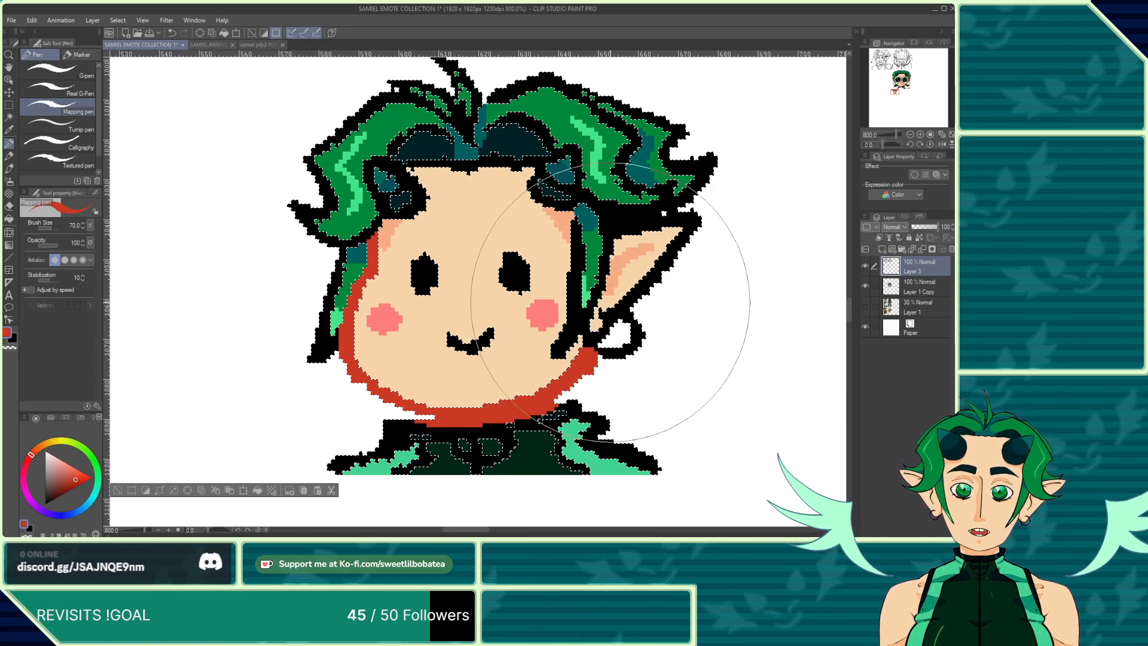
left_click_drag(613, 323, 608, 333)
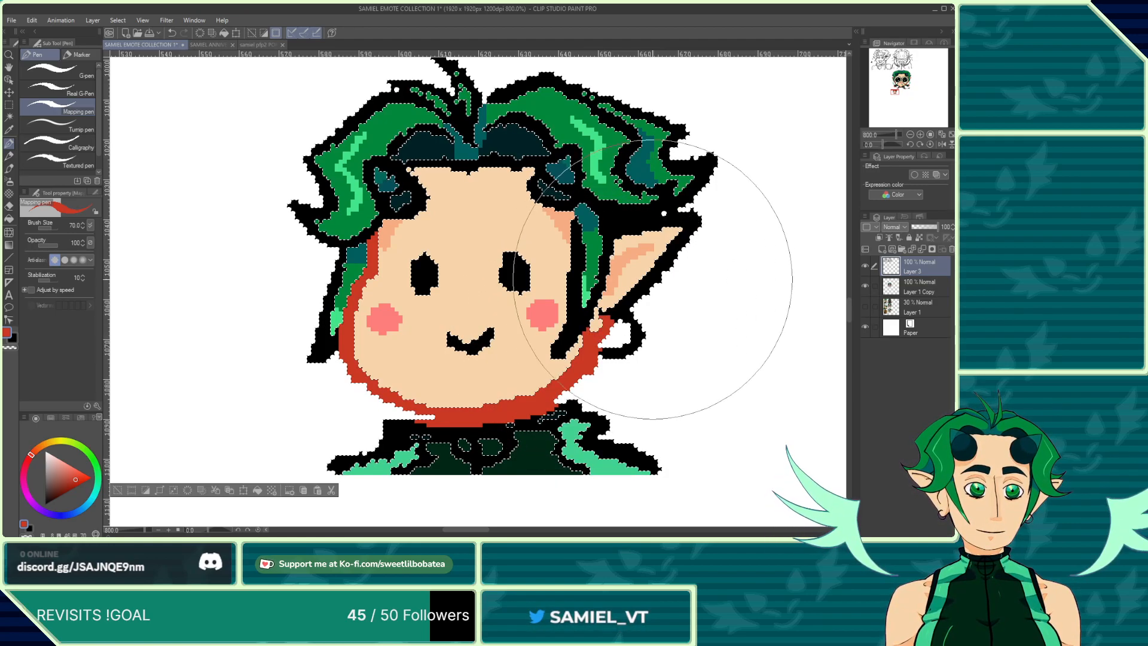
left_click(636, 296)
mouse_move(644, 290)
left_mouse_down()
mouse_move(671, 231)
mouse_move(696, 218)
left_mouse_up()
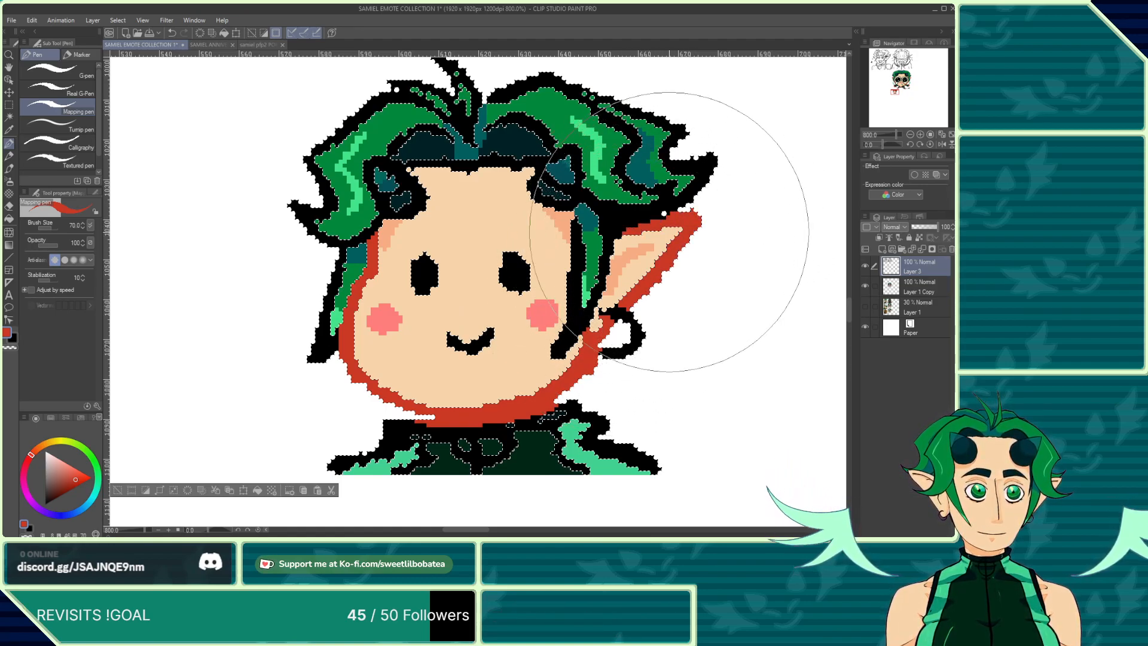
left_click_drag(672, 226, 662, 243)
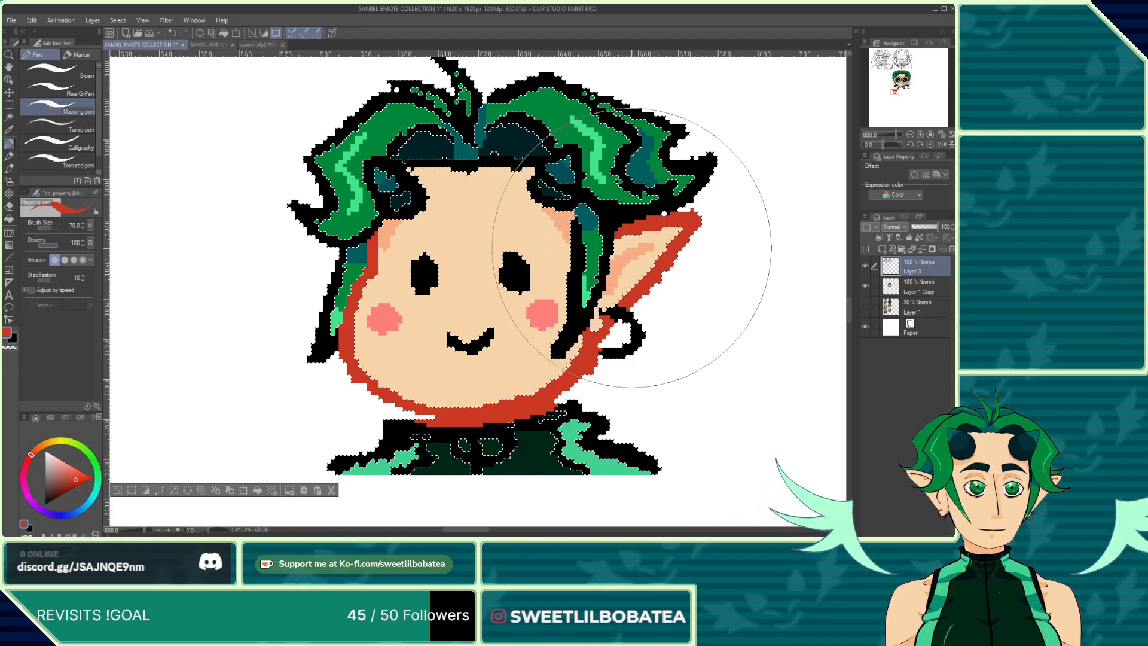
Step: Inspect the new red outline on the small chibi at different zoom levels
scroll(454, 243, "down", 3)
scroll(423, 192, "down", 2)
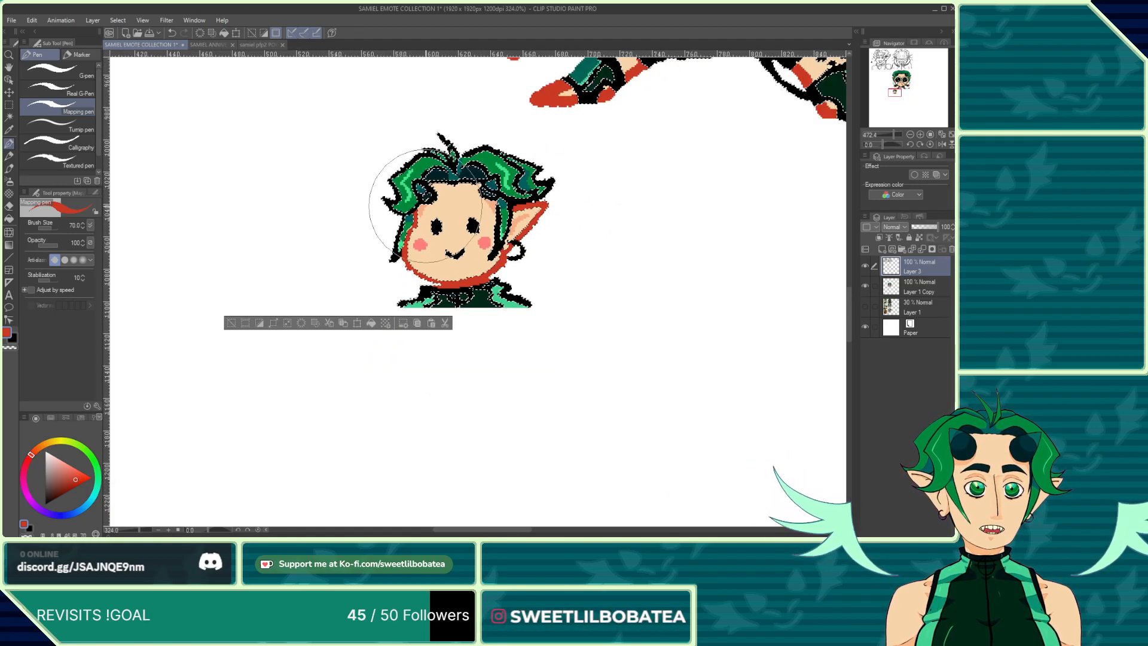
scroll(487, 281, "up", 5)
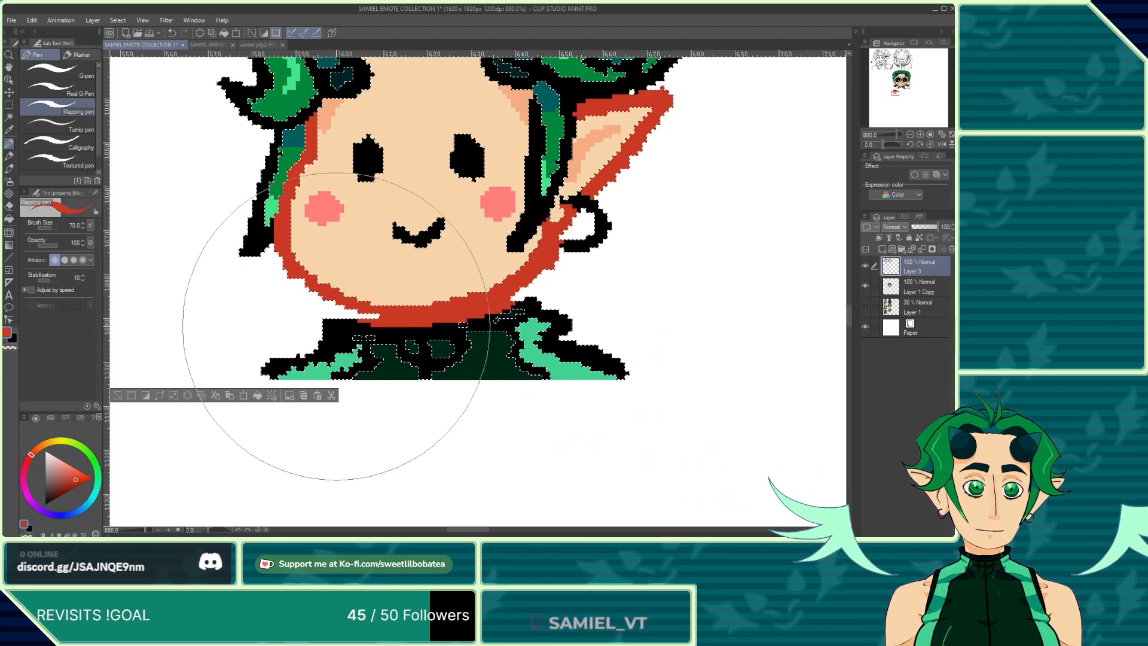
left_click(387, 328, "alt")
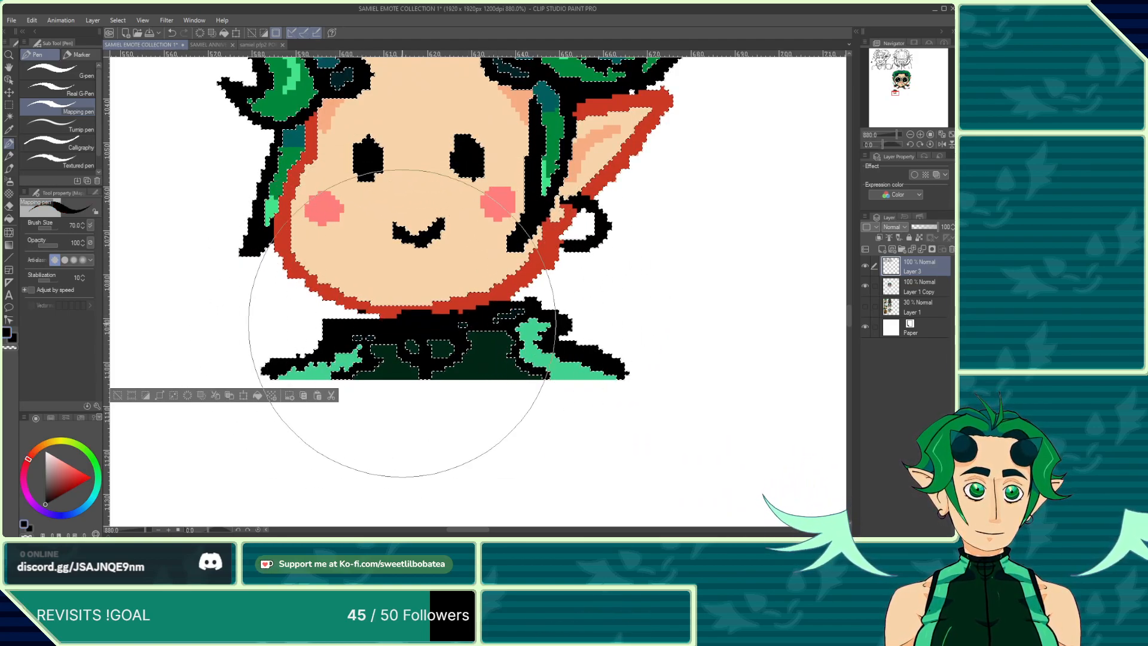
left_click(407, 308, "alt")
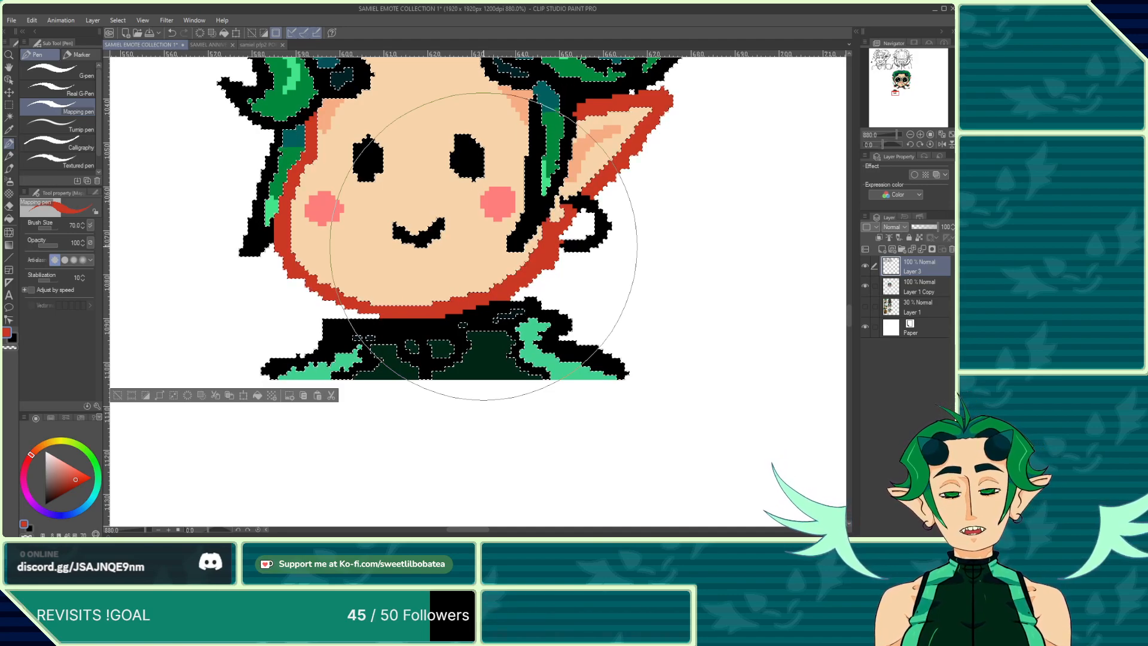
scroll(483, 246, "down", 1)
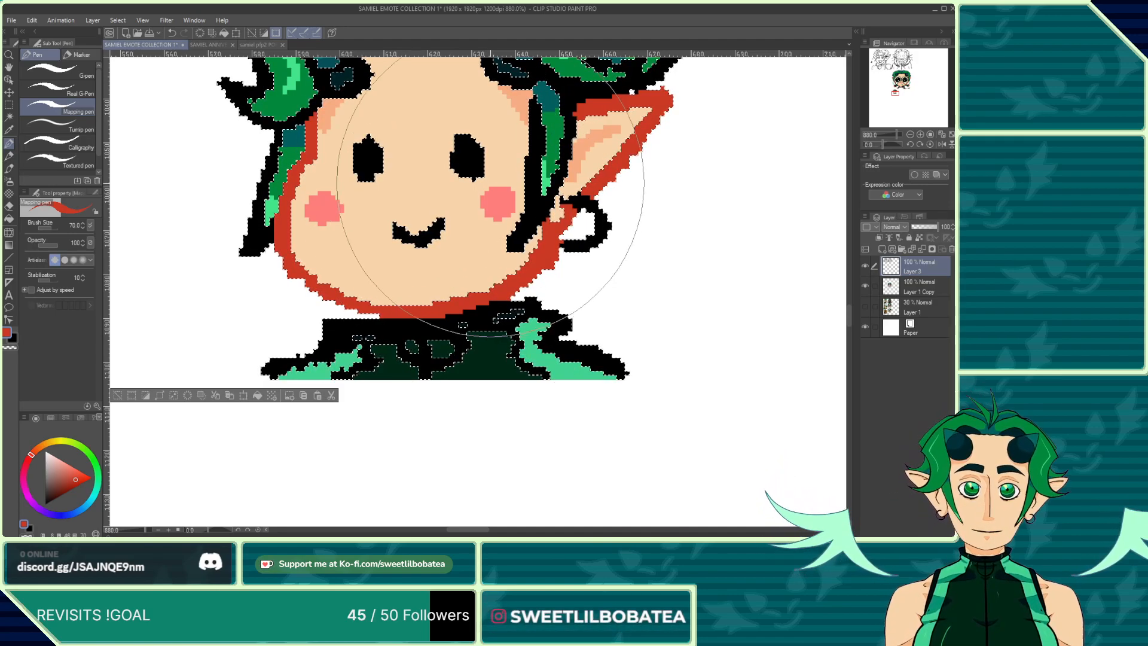
scroll(539, 299, "down", 3)
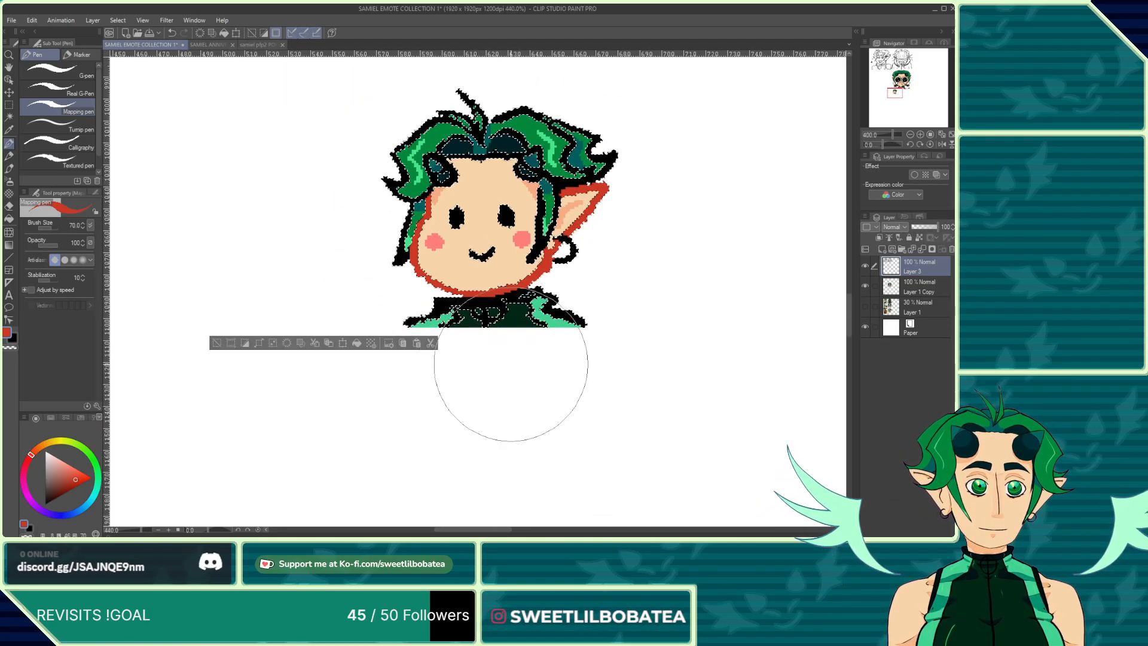
scroll(539, 311, "up", 5)
scroll(565, 251, "up", 1)
scroll(492, 422, "down", 3)
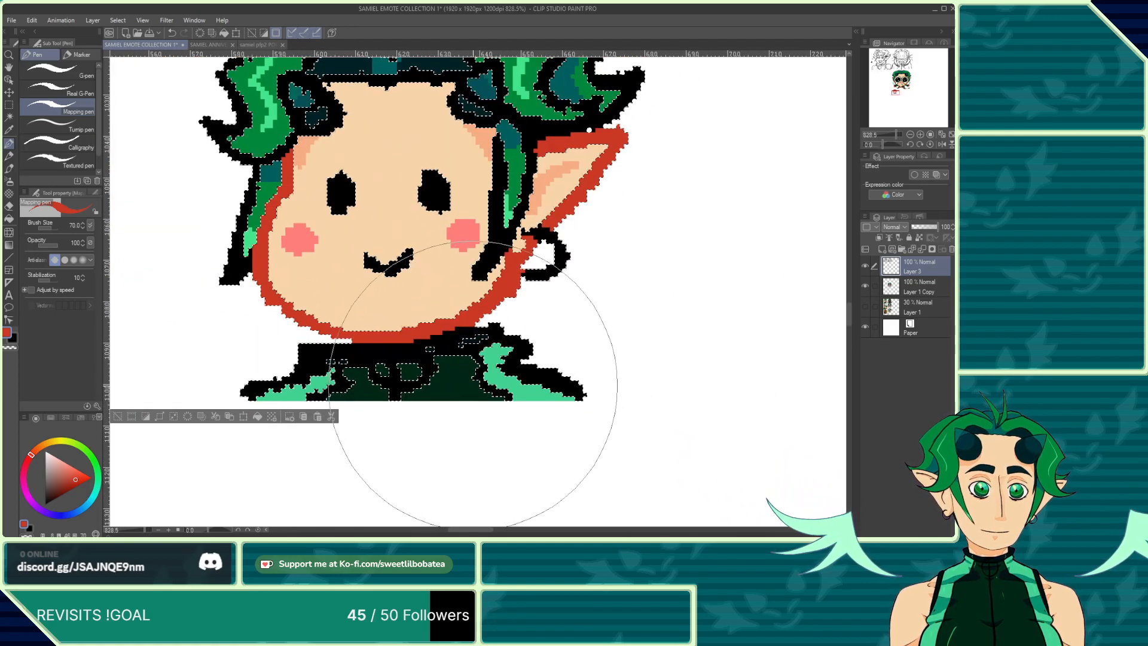
scroll(458, 357, "up", 2)
scroll(459, 359, "down", 3)
scroll(472, 382, "up", 2)
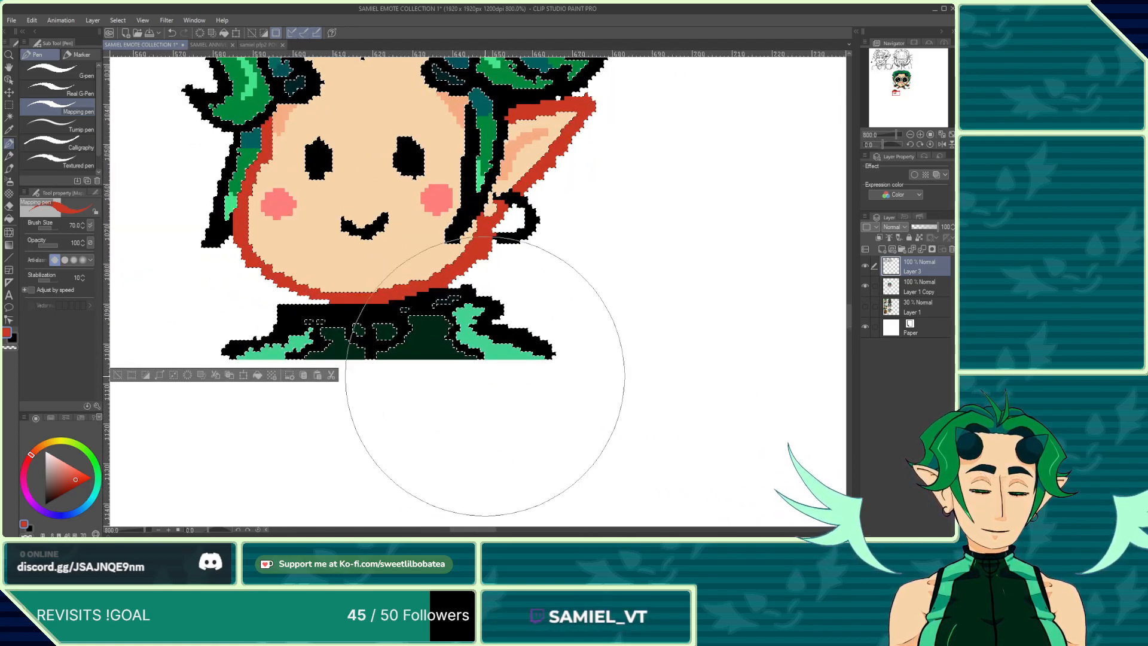
Step: Compare with the character in the samiel pfp2 PORTRAIT document, then return to the emote collection
left_click(260, 43)
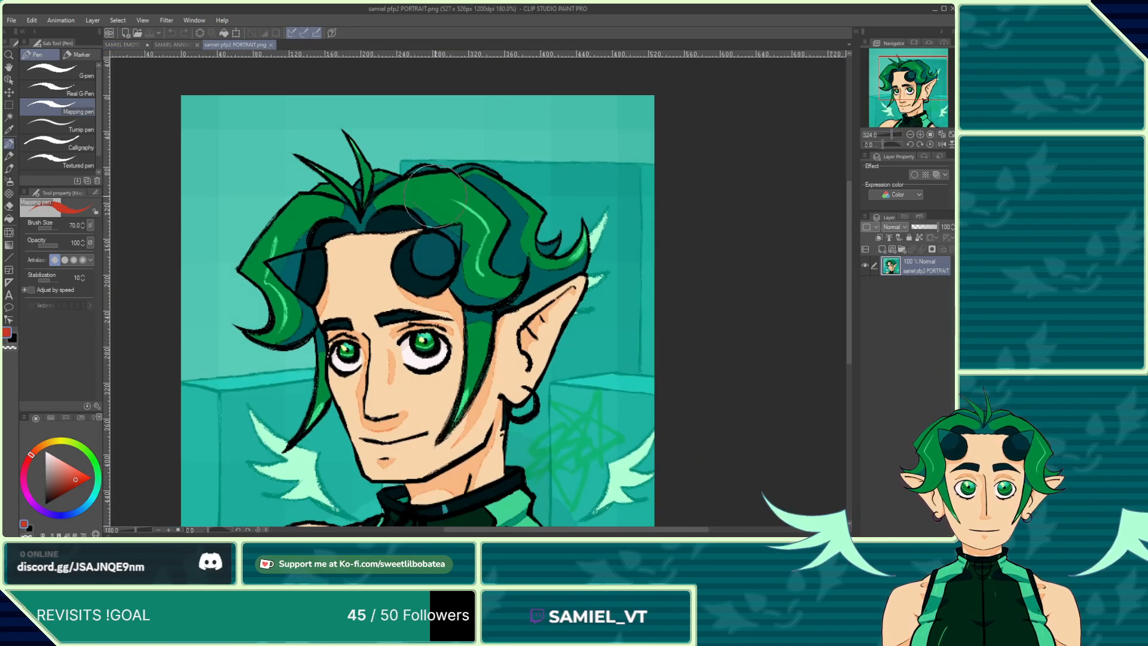
scroll(464, 129, "down", 3)
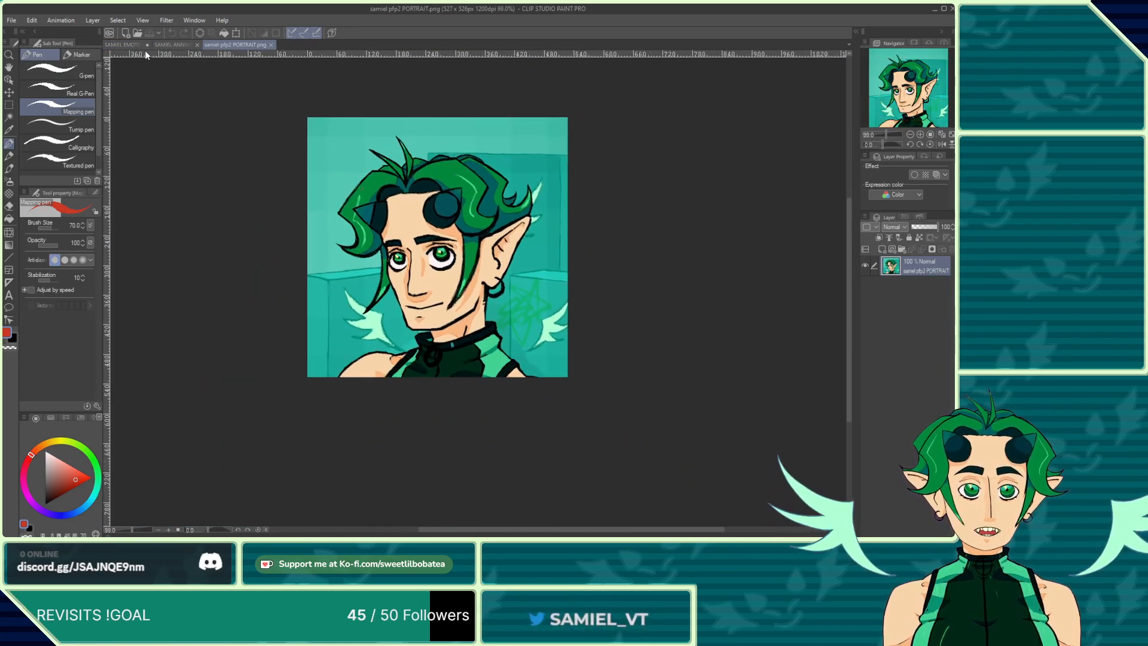
left_click(122, 43)
Step: Toggle Layer 1's visibility on and off to check the sketches beneath the emotes
scroll(556, 397, "down", 2)
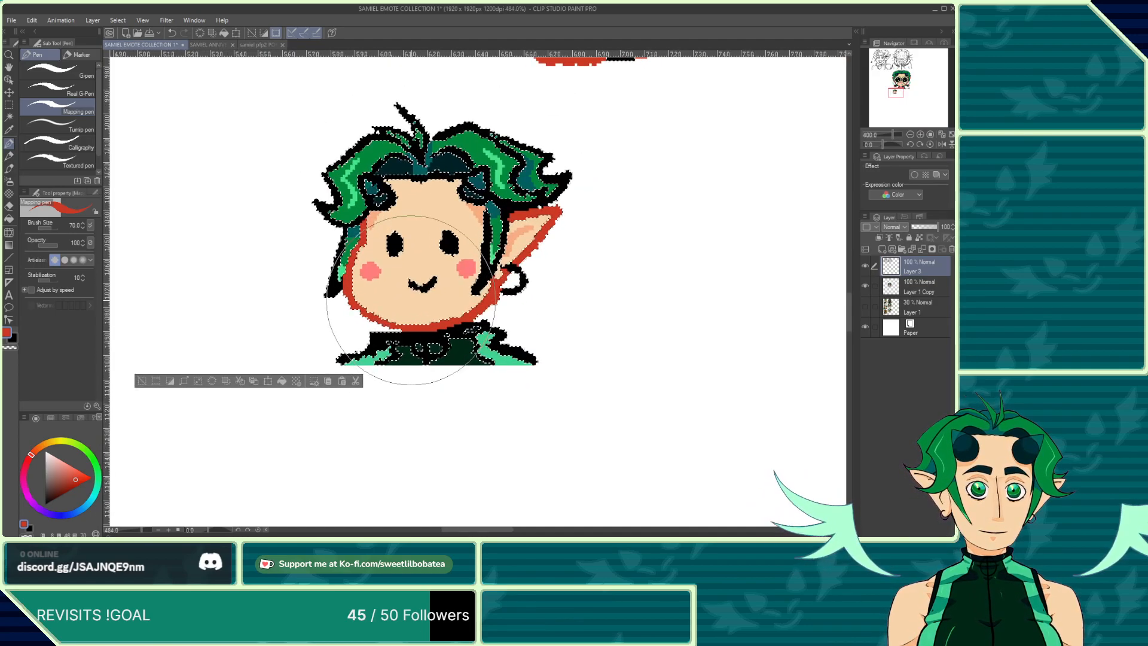
scroll(439, 303, "up", 3)
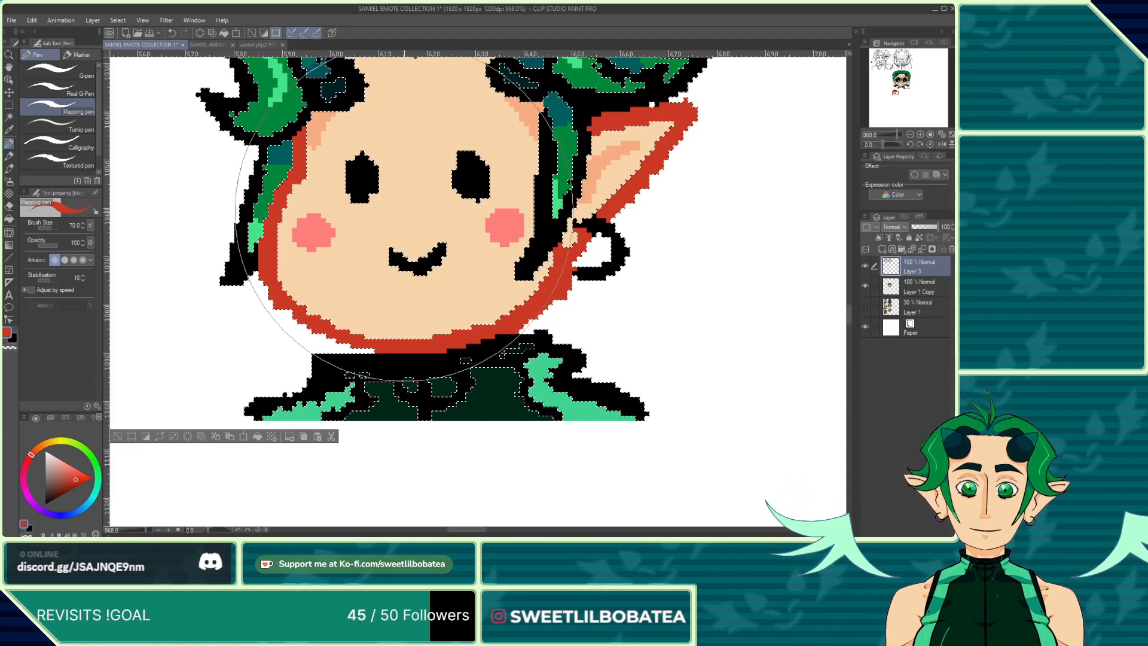
scroll(464, 312, "down", 3)
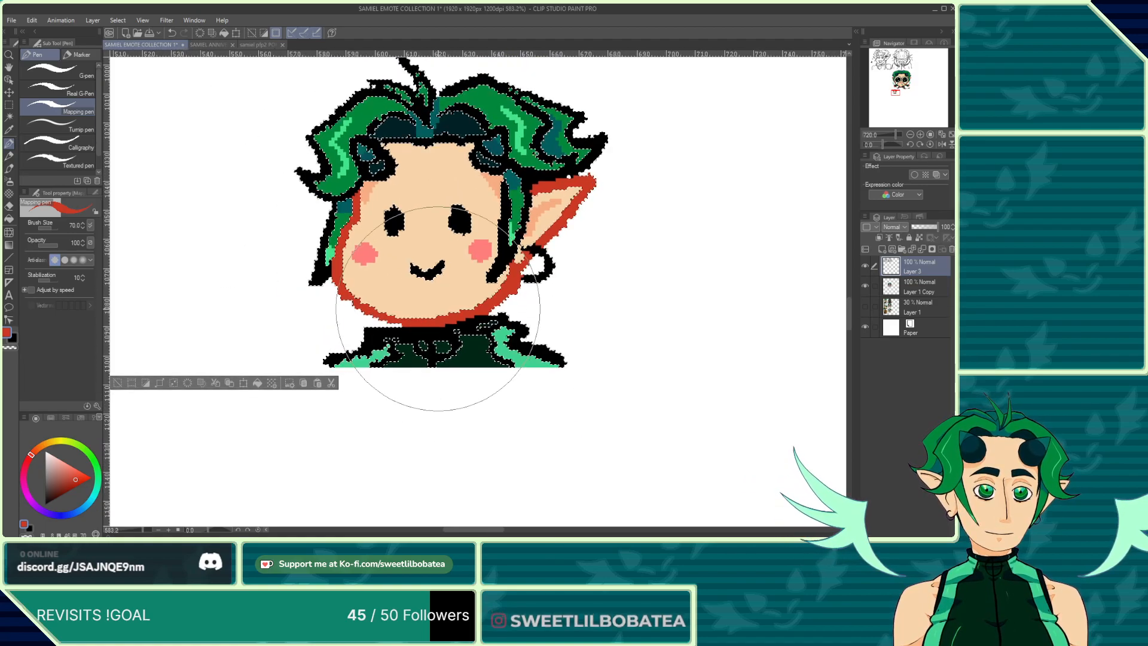
scroll(400, 215, "down", 10)
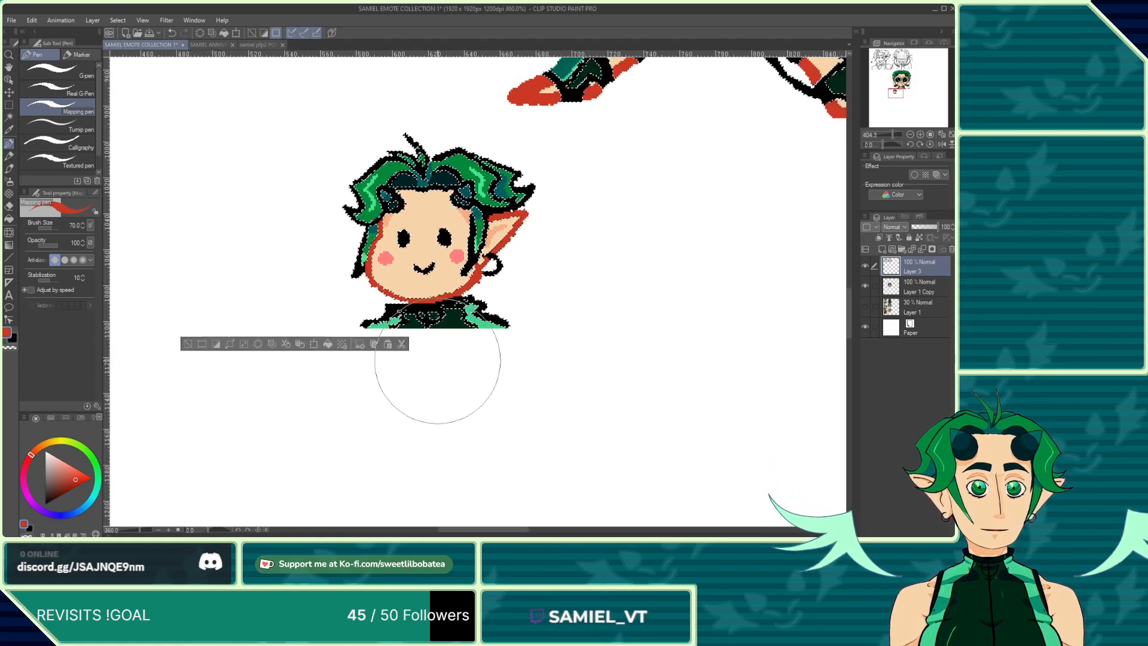
scroll(446, 419, "down", 3)
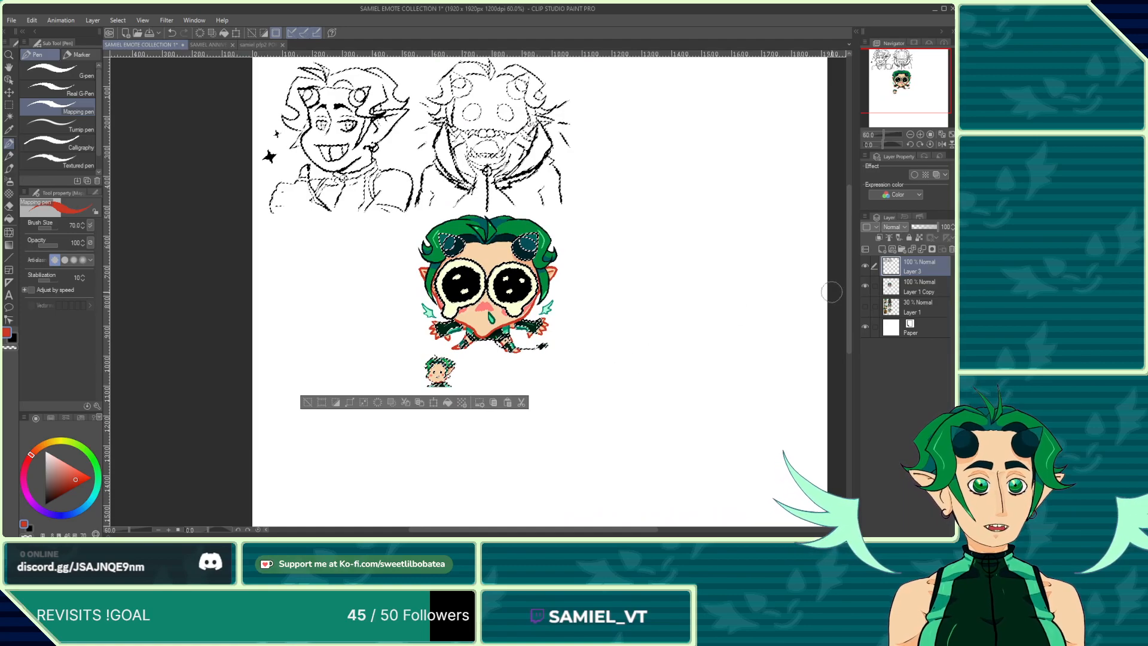
left_click(864, 306)
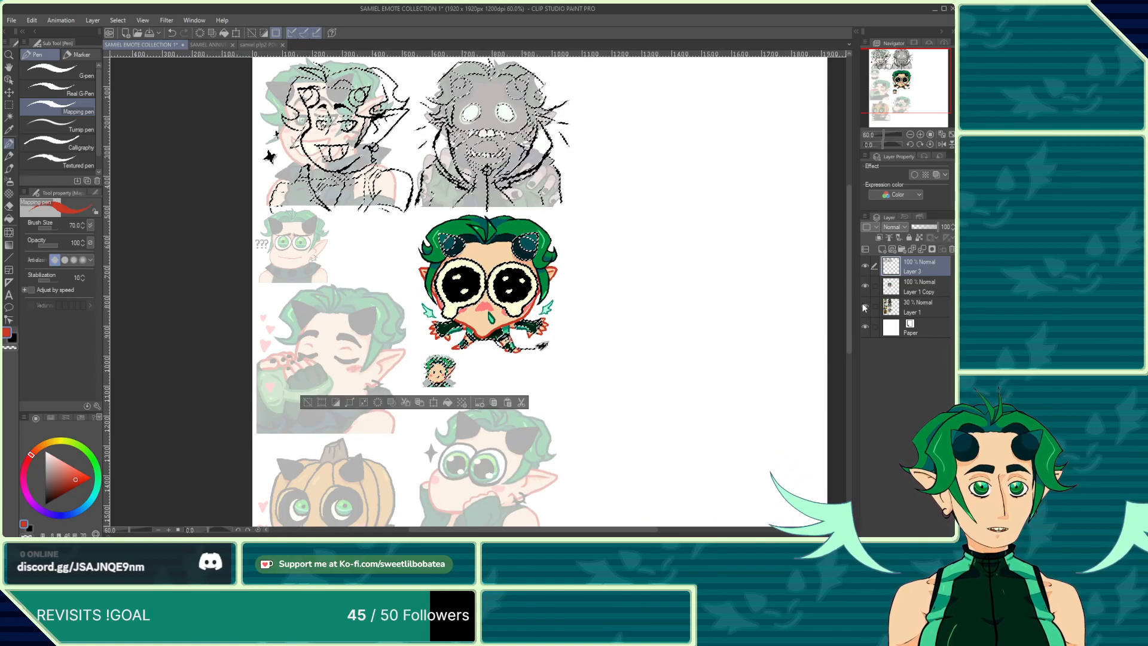
left_click(864, 307)
Step: Undo the last action on the small chibi
scroll(451, 416, "up", 2)
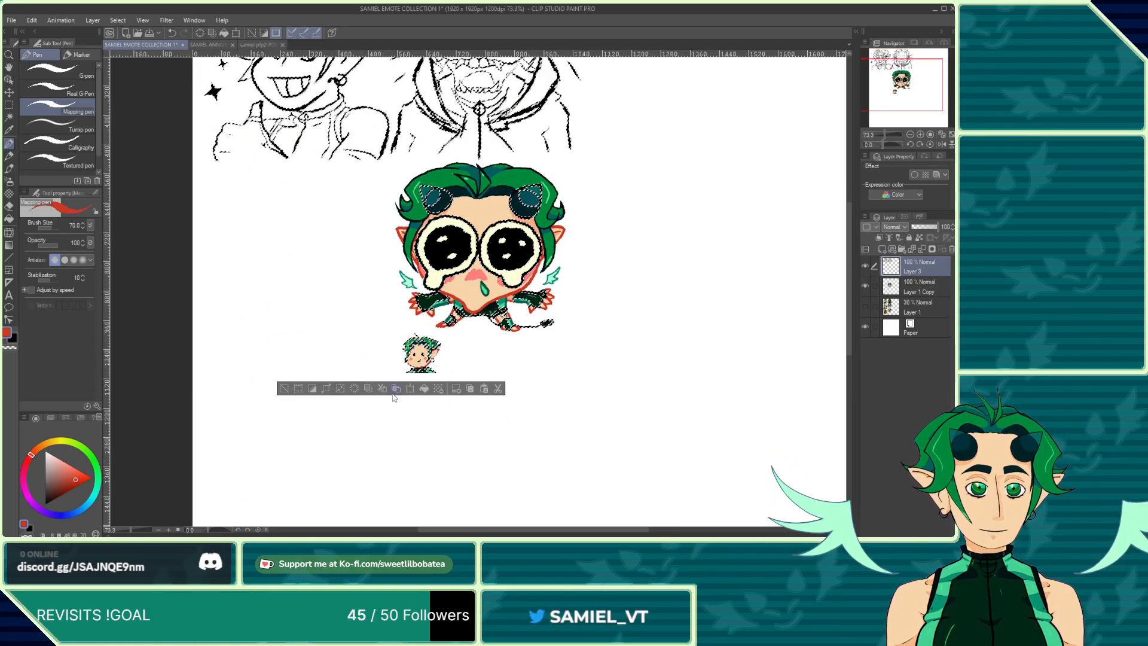
scroll(419, 376, "up", 4)
scroll(412, 375, "up", 2)
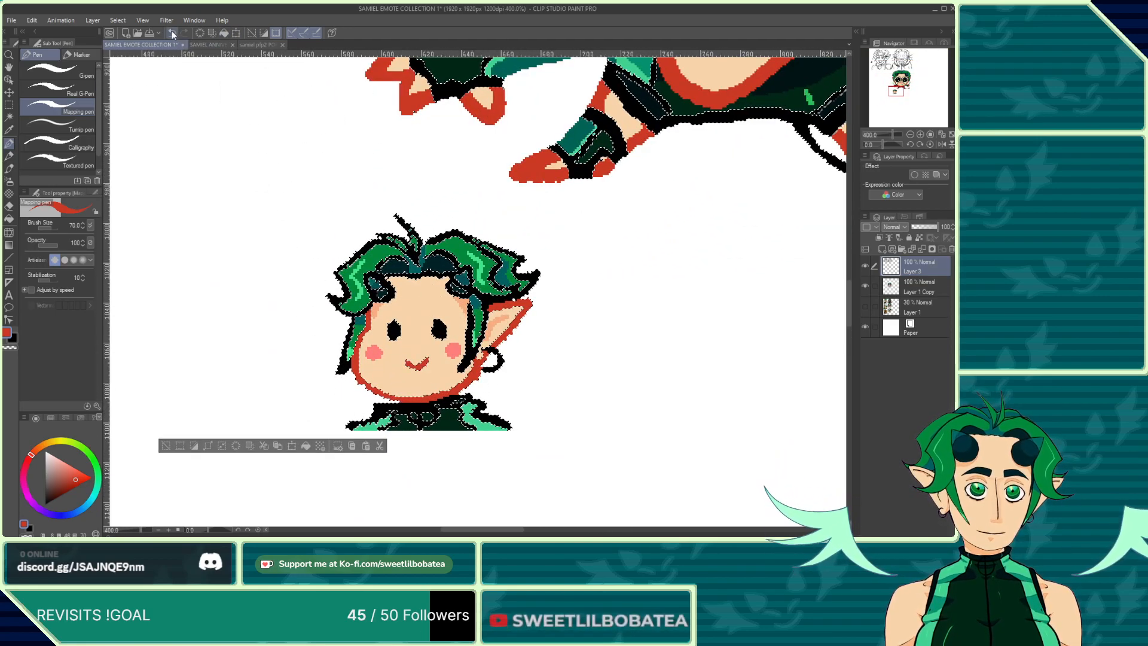
scroll(332, 230, "down", 2)
scroll(271, 156, "up", 1)
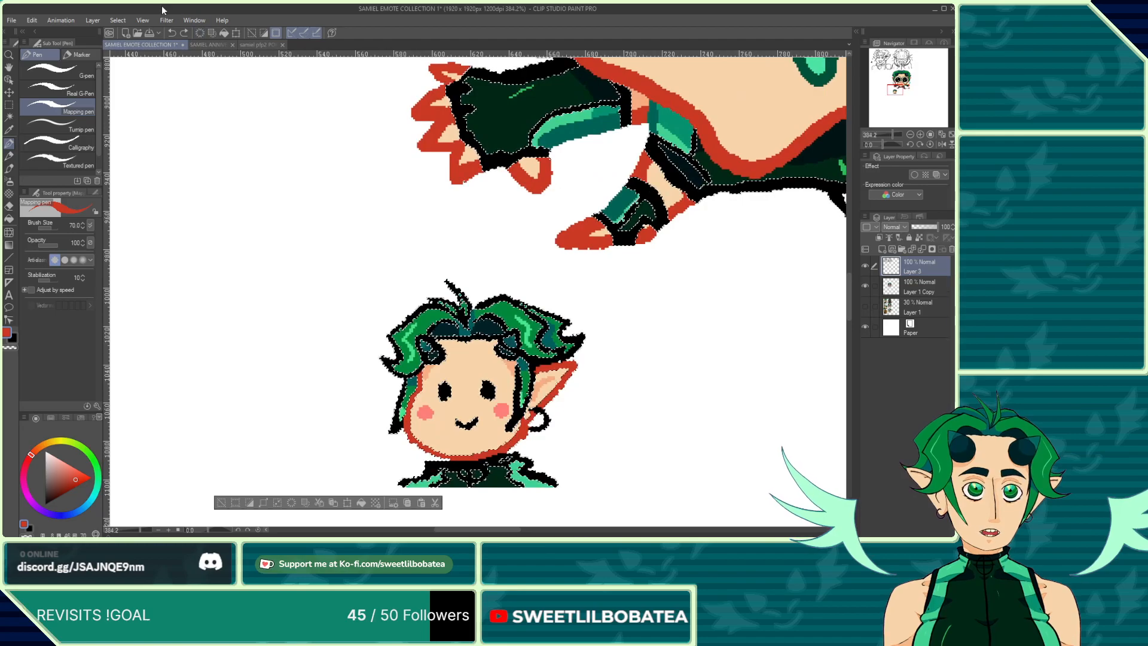
left_click(170, 34)
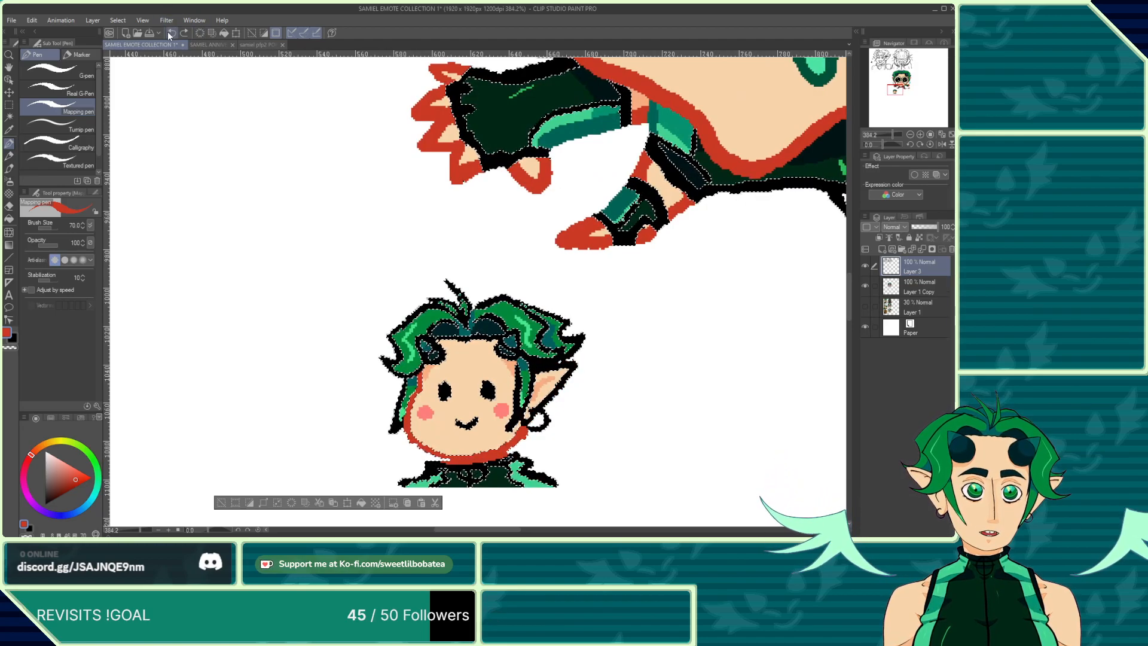
Step: Undo one more action on the small chibi and clear the current selection
left_click(170, 34)
left_click(9, 108)
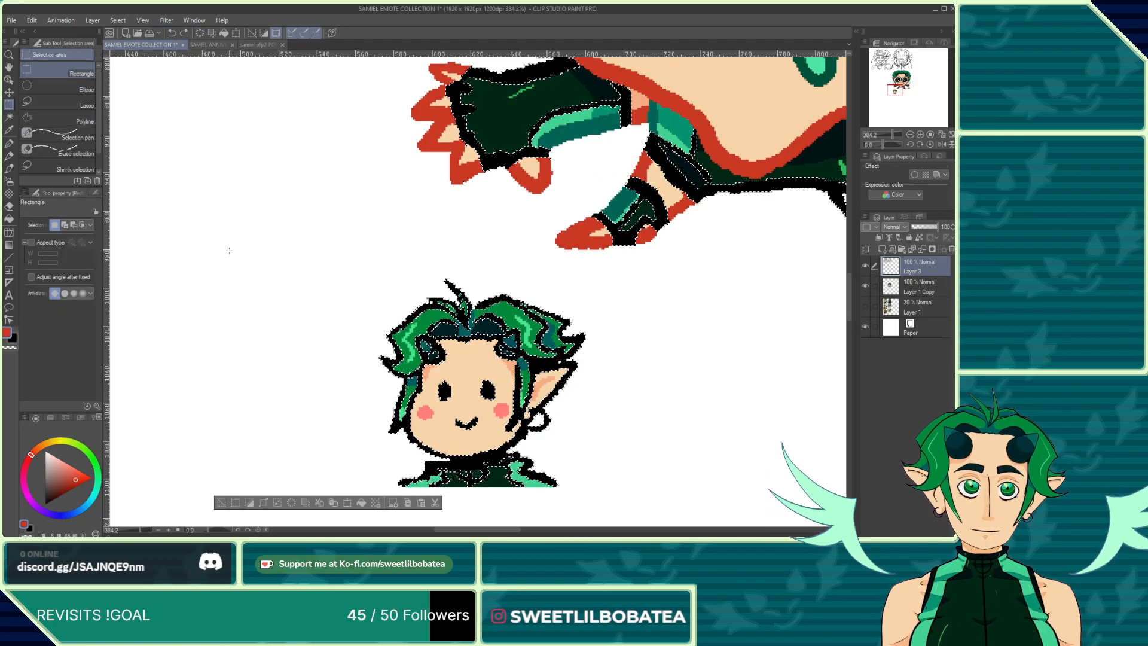
left_click(228, 252)
scroll(290, 188, "down", 4)
scroll(391, 362, "down", 6)
scroll(401, 387, "down", 2)
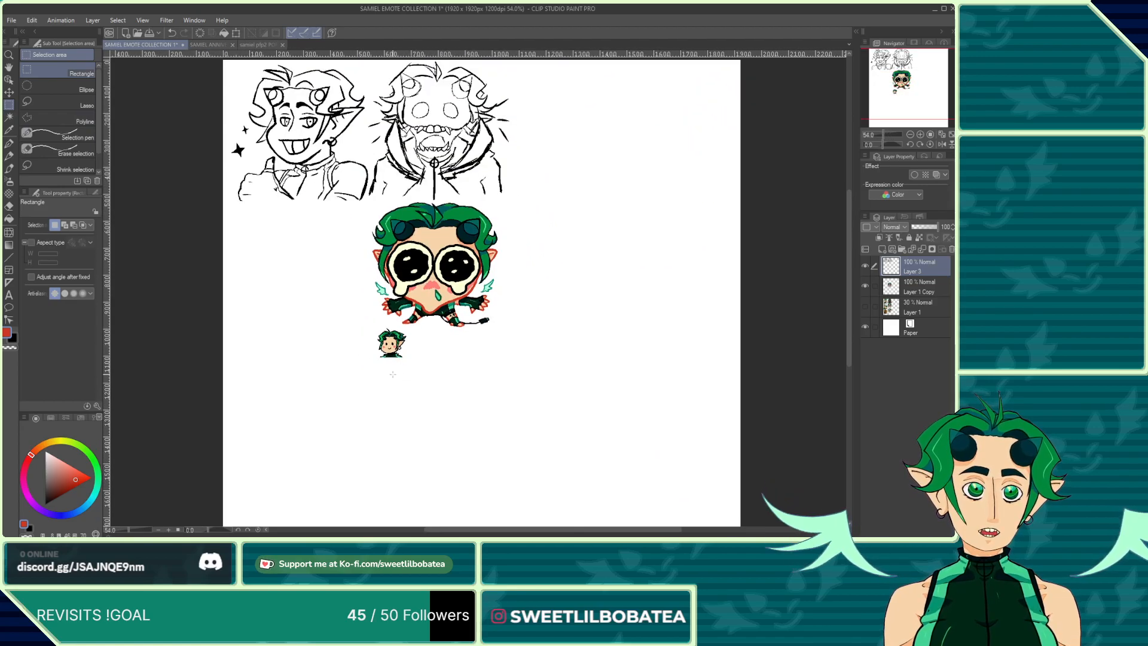
scroll(386, 396, "up", 1)
scroll(386, 395, "up", 8)
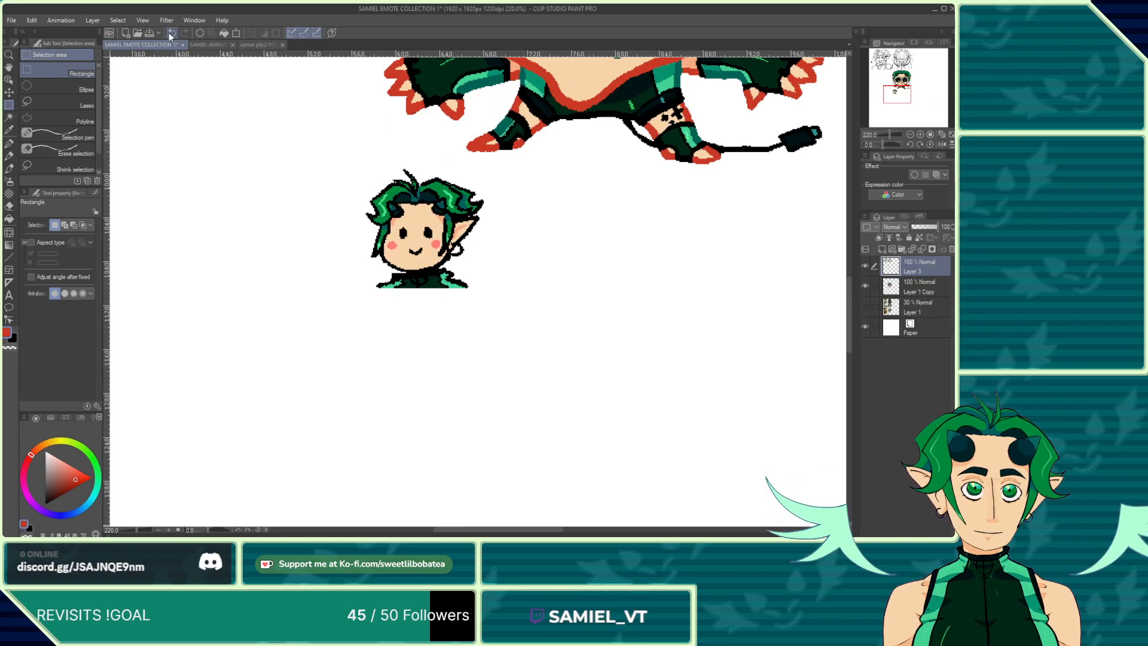
Step: Undo the deselection to restore the selection around the emotes' line art
left_click(10, 120)
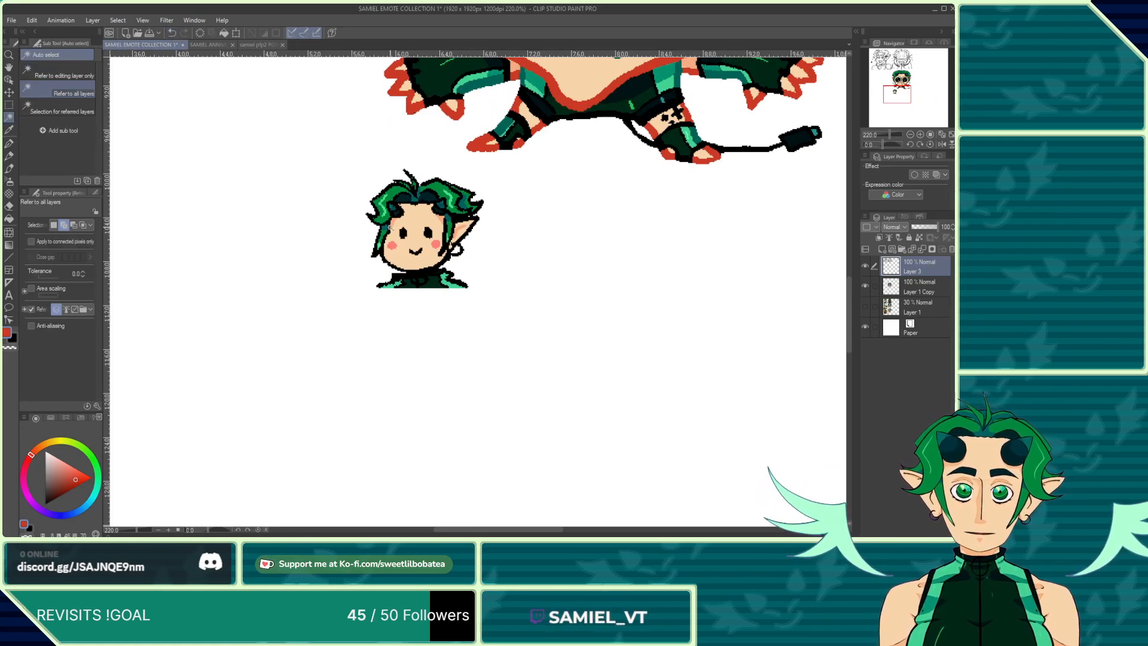
left_click(169, 33)
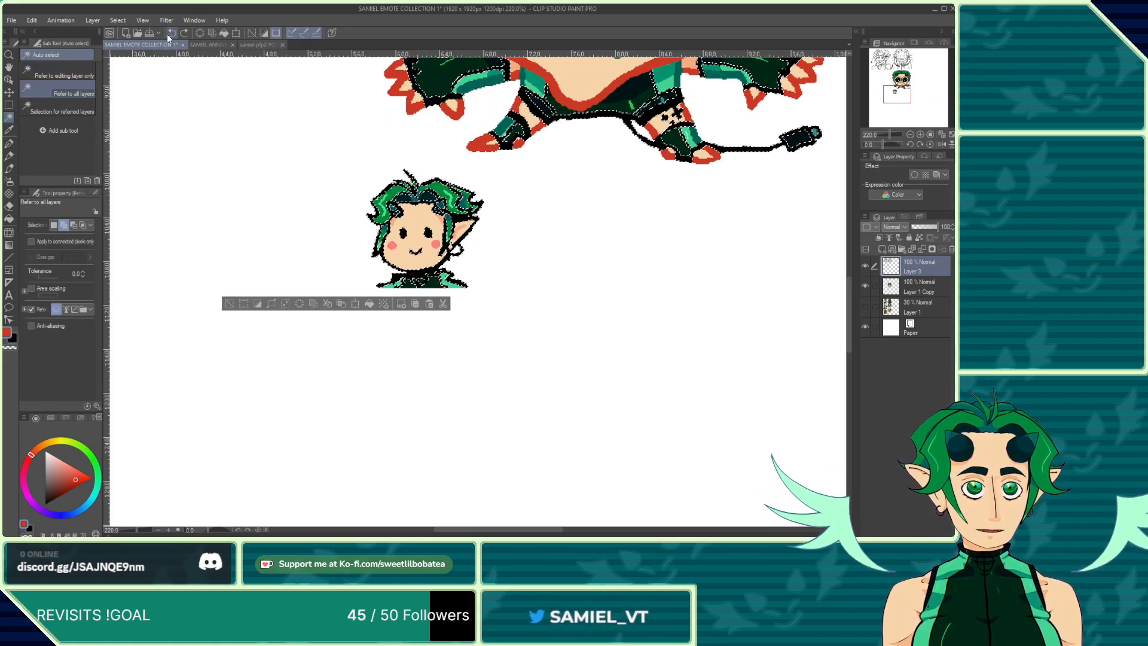
scroll(229, 82, "up", 1)
scroll(479, 438, "down", 8)
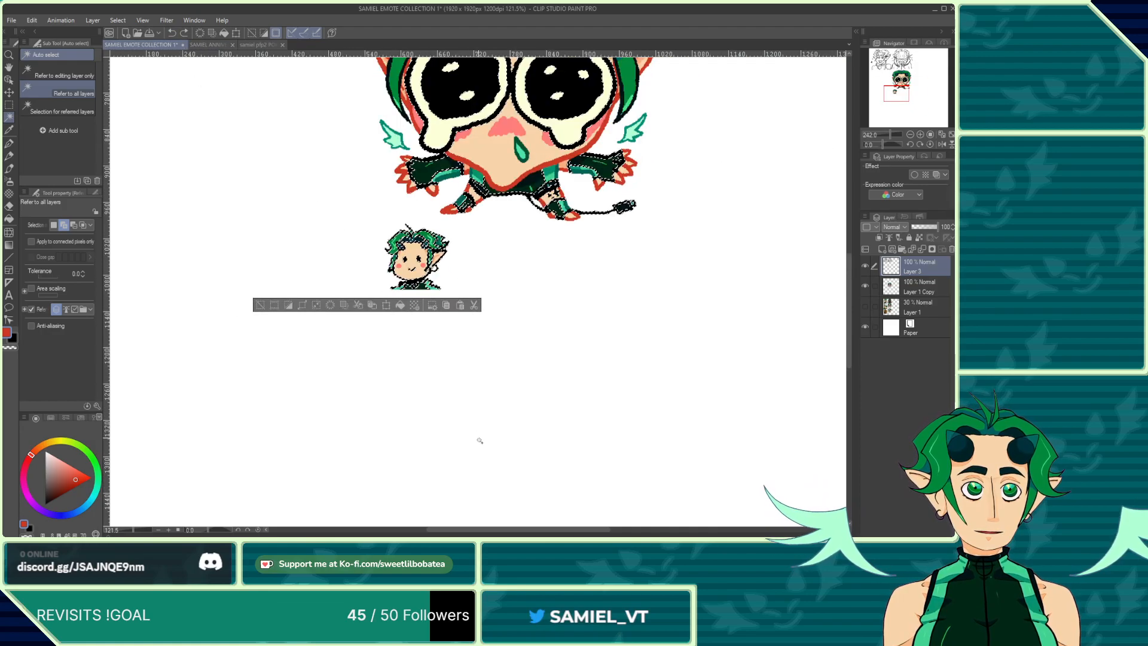
scroll(453, 393, "up", 10)
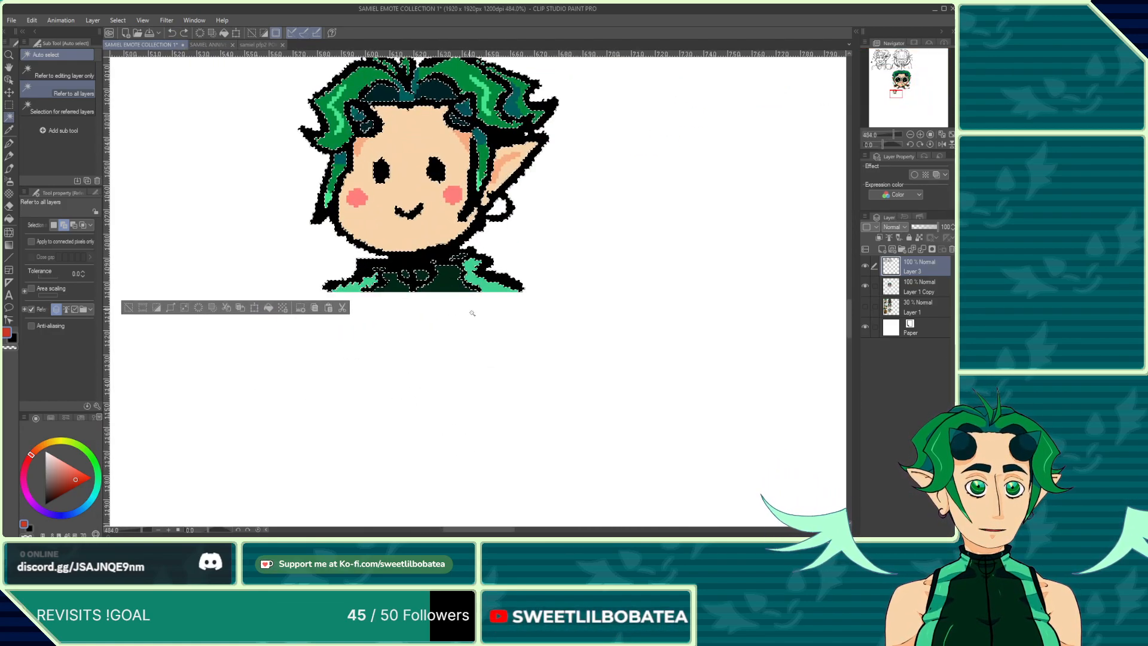
scroll(501, 379, "down", 4)
Step: Trace a red outline along the small chibi's cheek and chin with the Mapping pen
left_click(9, 171)
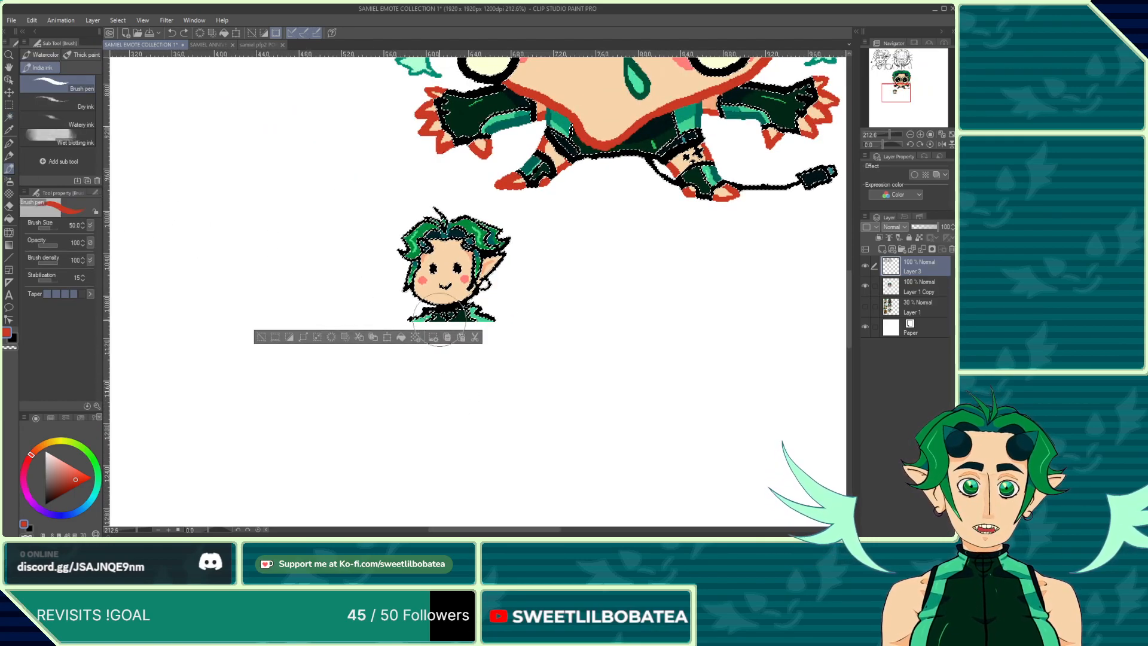
scroll(438, 299, "up", 2)
scroll(436, 296, "up", 6)
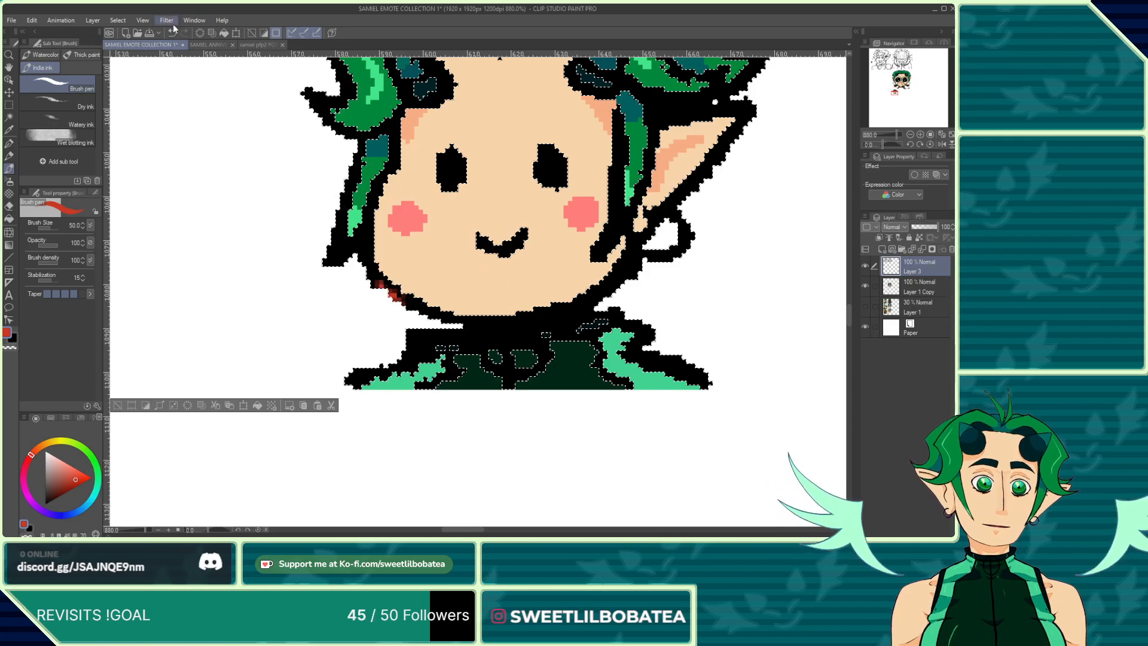
left_click(9, 143)
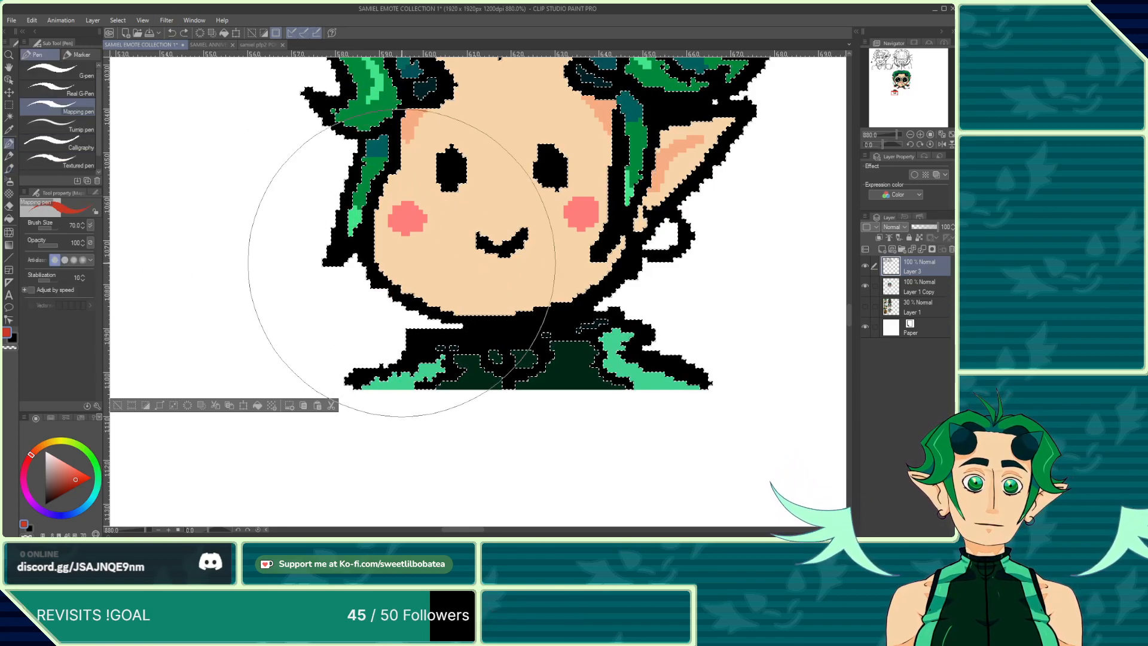
mouse_move(335, 287)
left_mouse_down()
mouse_move(369, 240)
mouse_move(382, 242)
mouse_move(374, 201)
mouse_move(393, 145)
mouse_move(410, 281)
mouse_move(448, 307)
mouse_move(422, 307)
mouse_move(525, 326)
mouse_move(592, 297)
mouse_move(626, 263)
left_mouse_up()
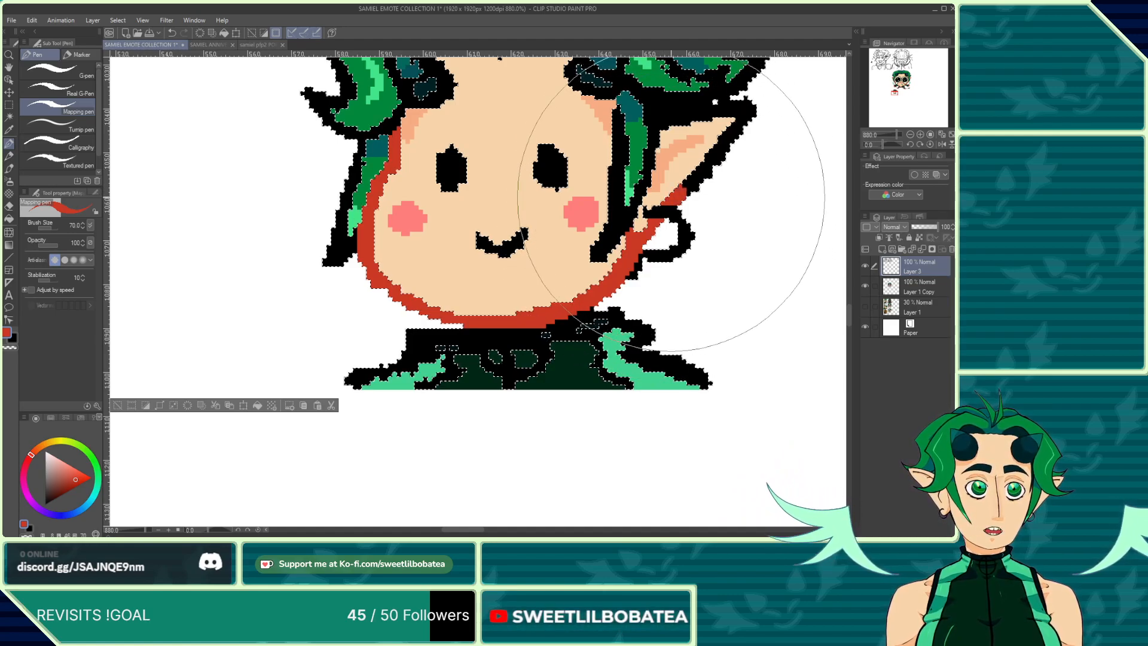
Step: Extend the red outline up around the small chibi's pointed ear
mouse_move(674, 192)
left_mouse_down()
mouse_move(687, 153)
mouse_move(724, 149)
left_mouse_up()
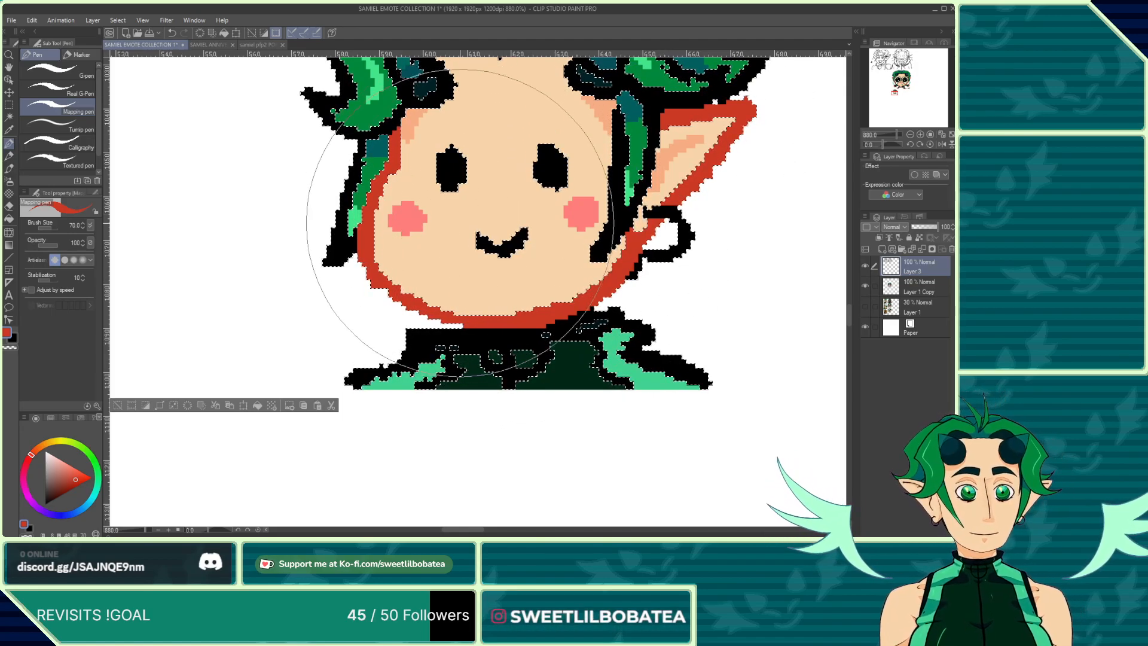
scroll(398, 275, "down", 2)
scroll(519, 287, "up", 4)
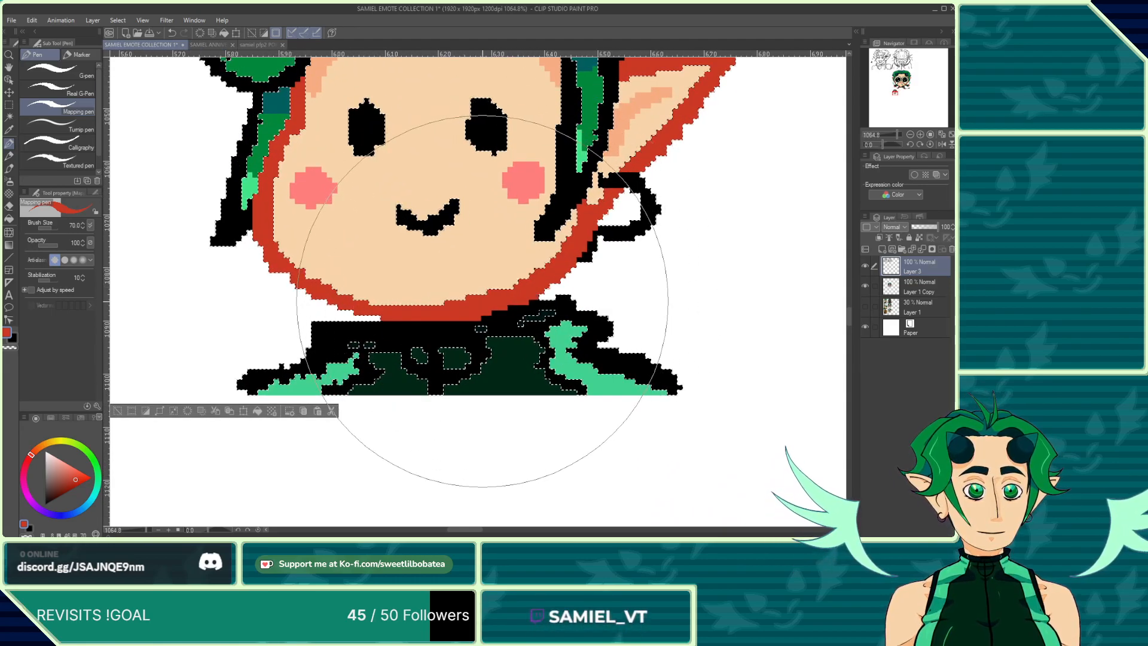
scroll(482, 301, "down", 8)
scroll(487, 282, "up", 4)
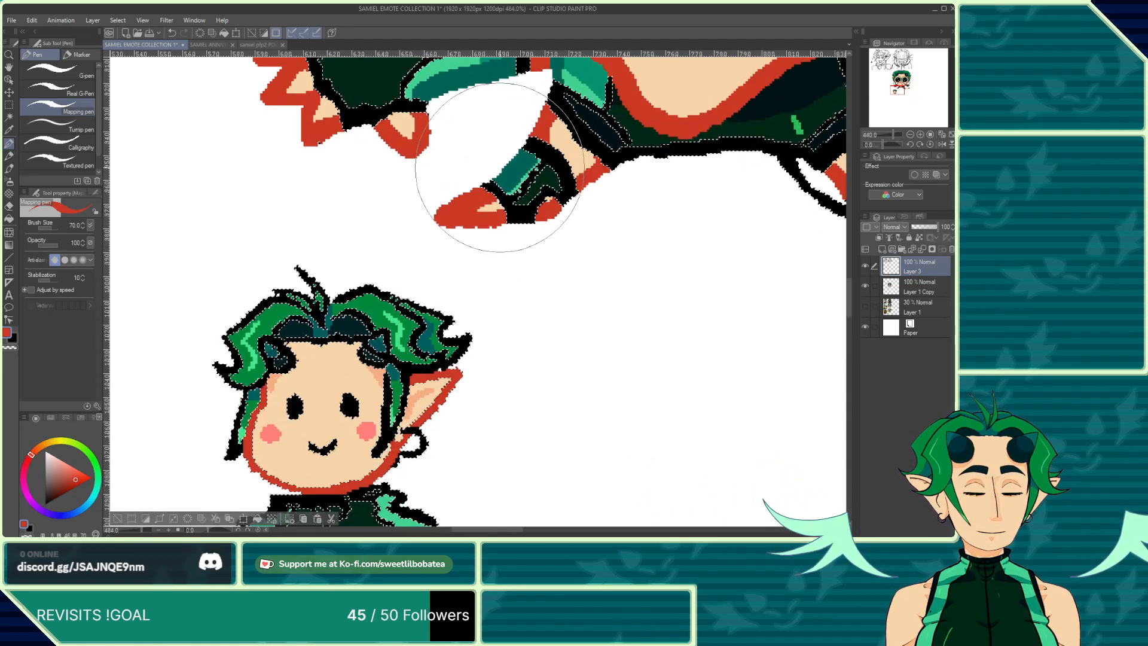
scroll(502, 180, "up", 2)
Step: Pick the dark green and paint it into the gaps of the small chibi's collar
left_click(523, 205, "alt")
scroll(436, 145, "down", 4)
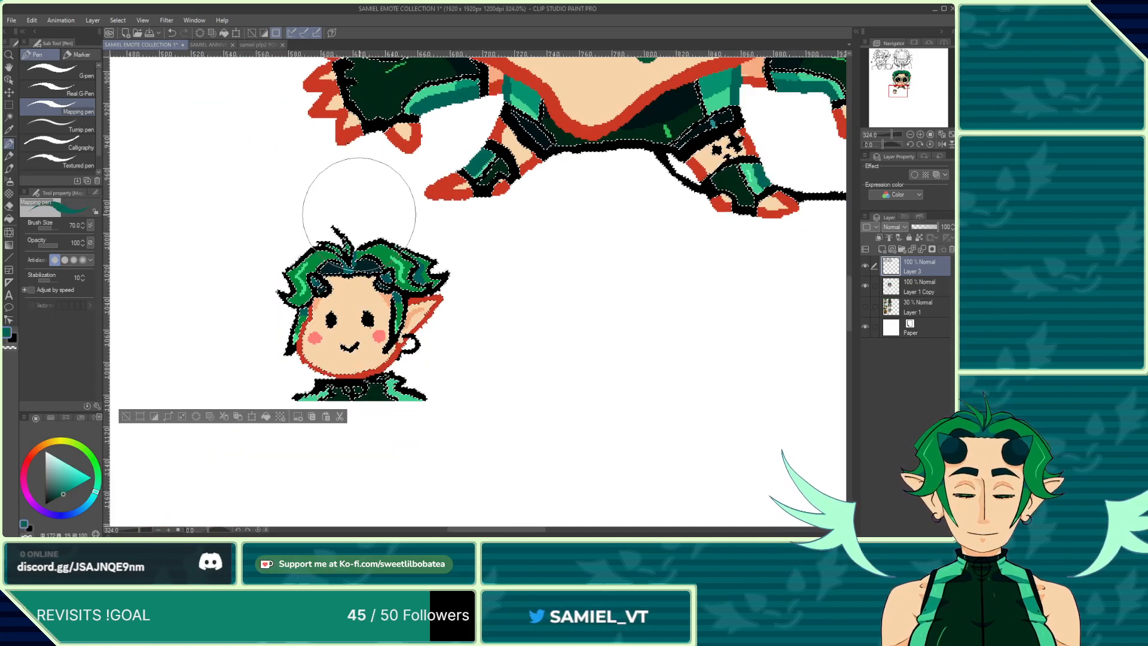
scroll(359, 214, "down", 3)
scroll(407, 341, "up", 7)
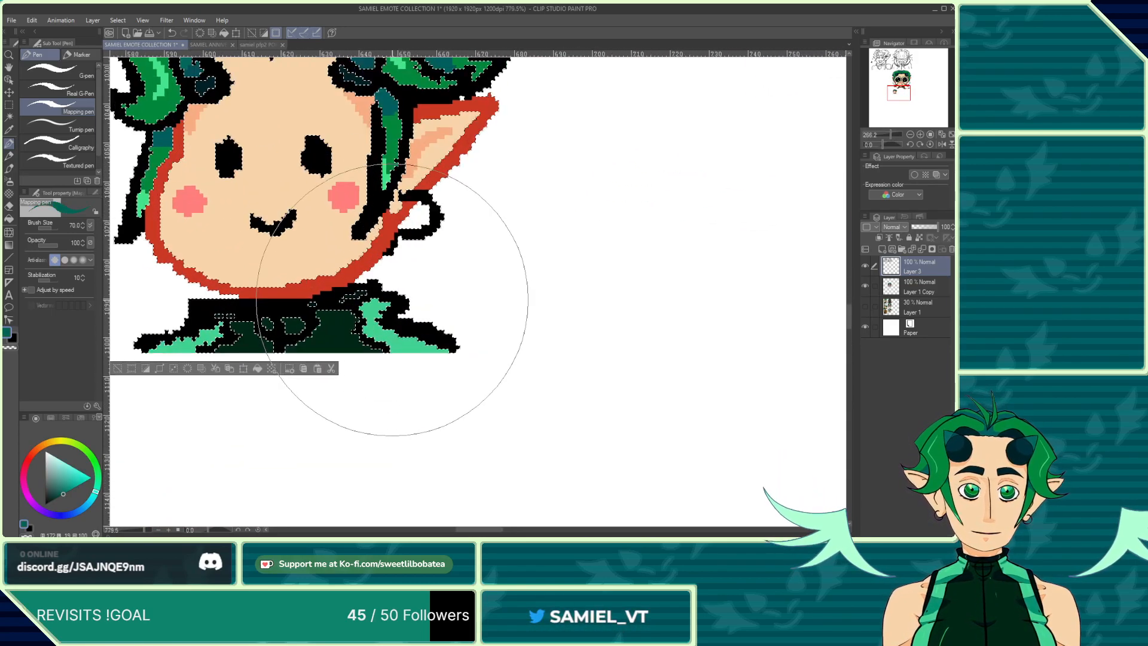
mouse_move(417, 341)
left_mouse_down()
mouse_move(388, 326)
mouse_move(452, 358)
left_mouse_up()
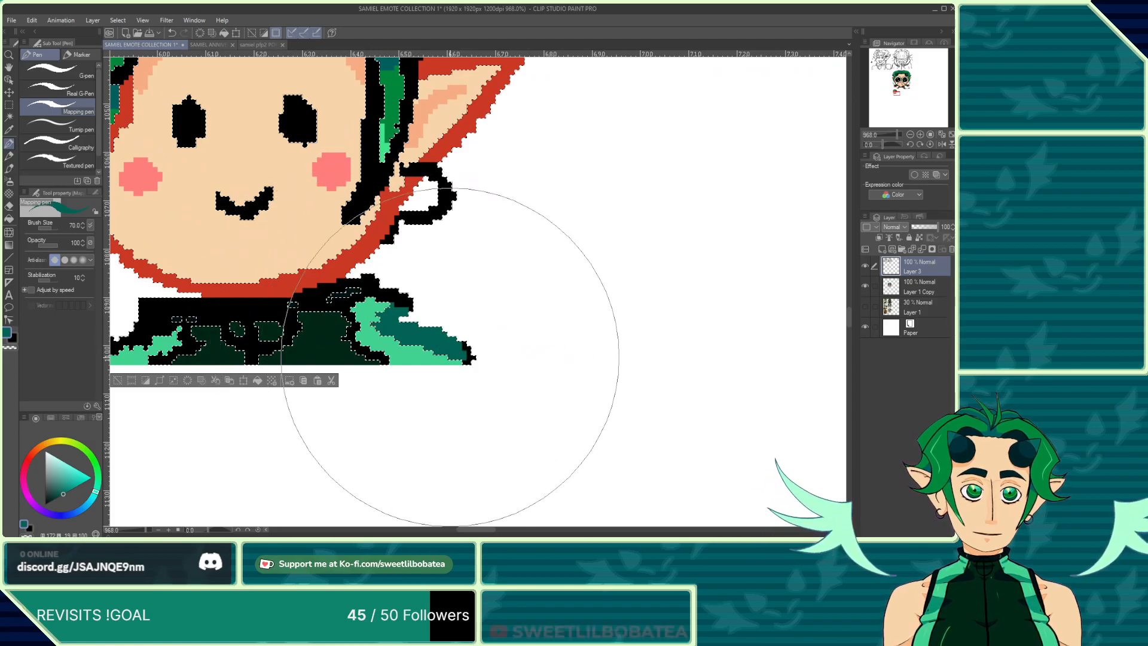
left_click_drag(411, 315, 385, 308)
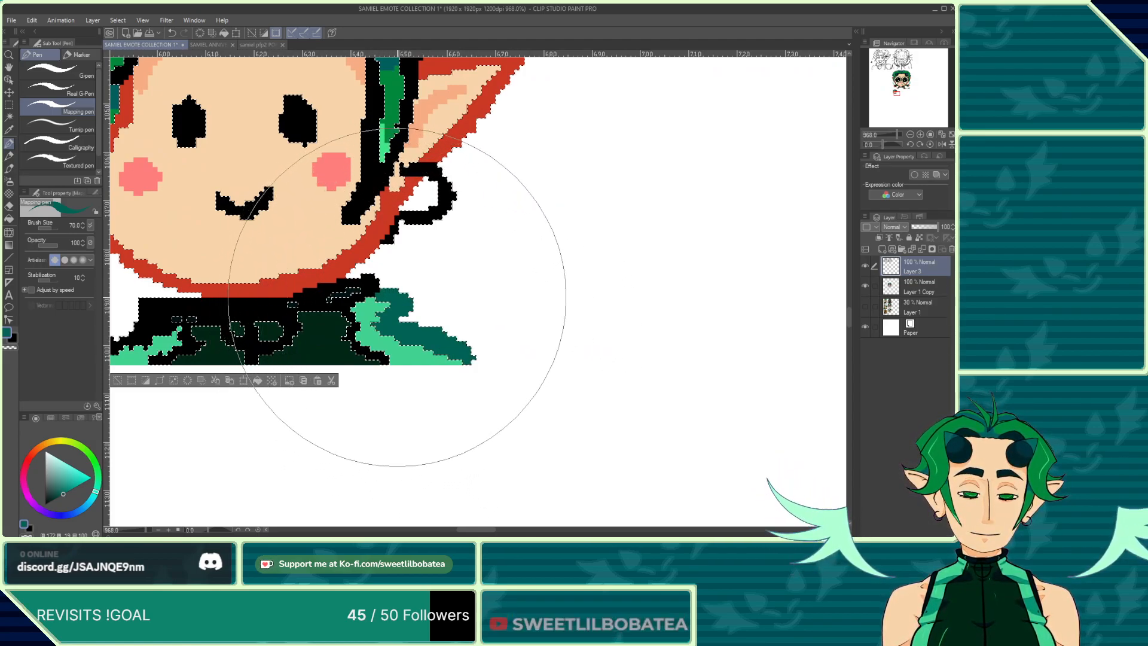
Step: Fill the remaining gap on the left side of the collar with dark green
scroll(478, 288, "down", 4)
scroll(289, 327, "up", 5)
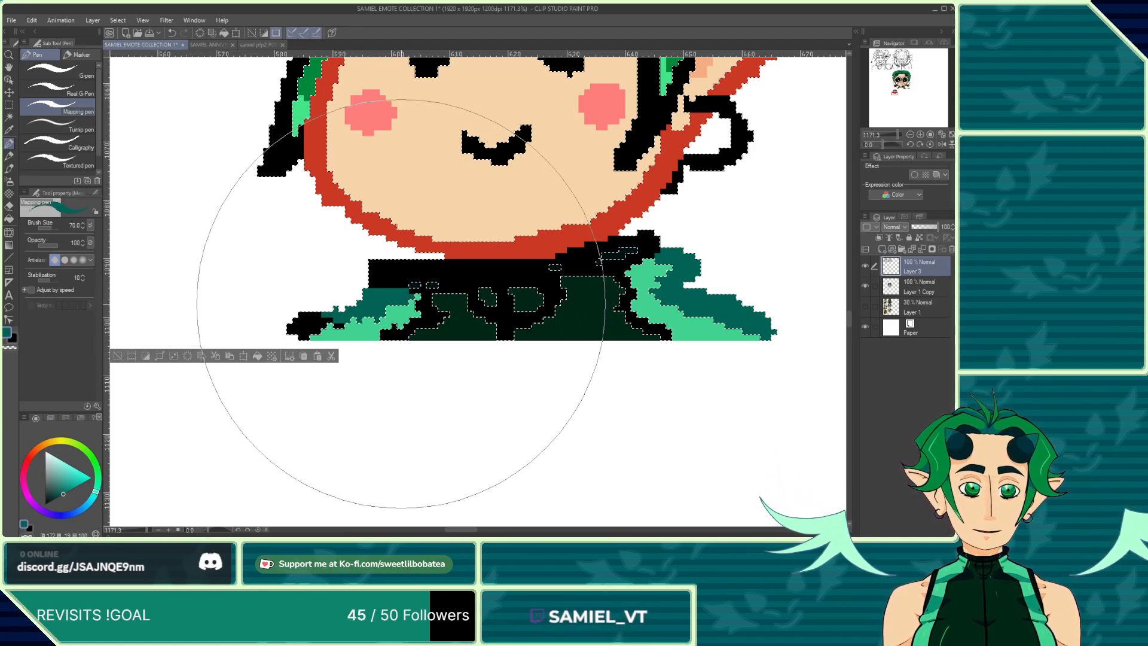
left_click_drag(324, 329, 292, 329)
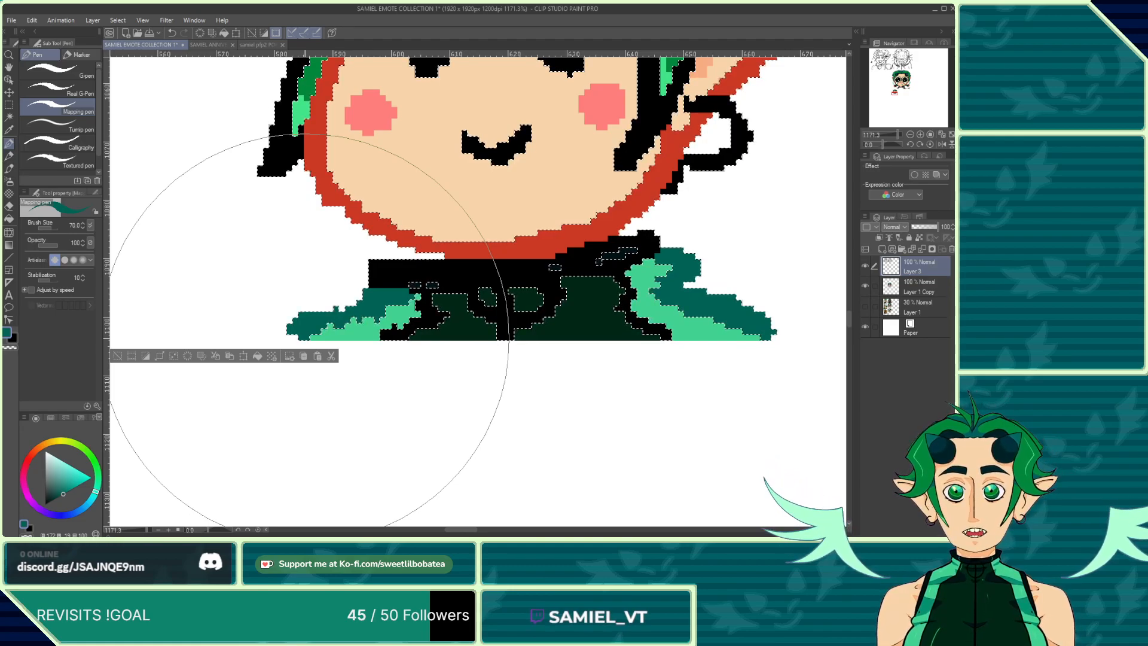
scroll(309, 331, "down", 5)
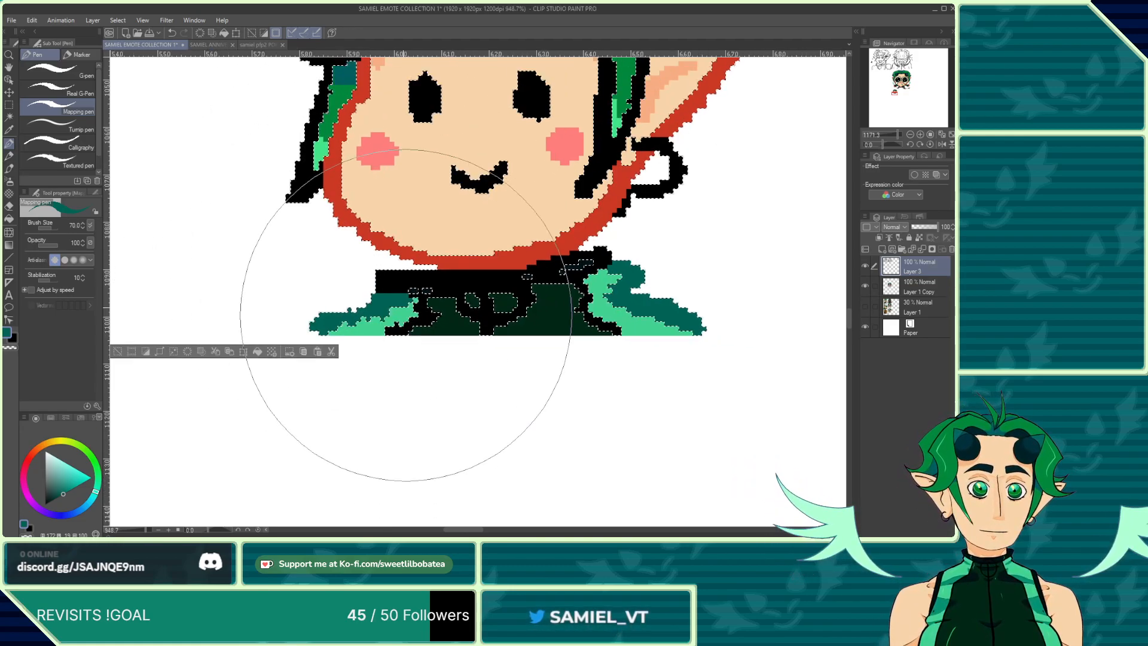
scroll(452, 341, "up", 5)
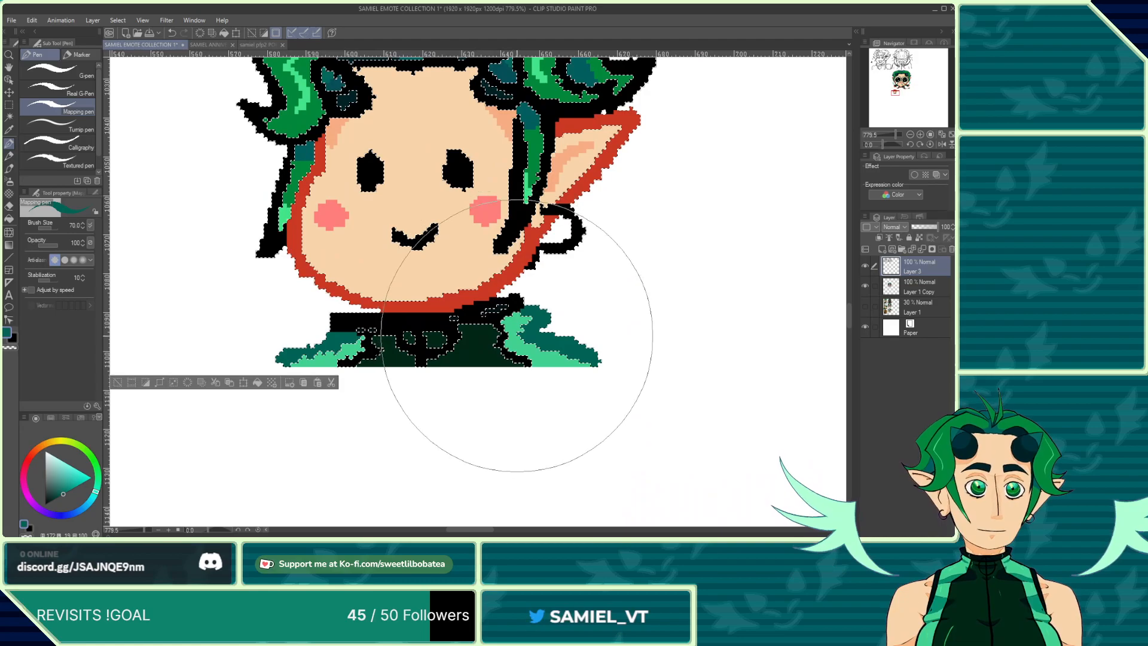
scroll(502, 320, "down", 4)
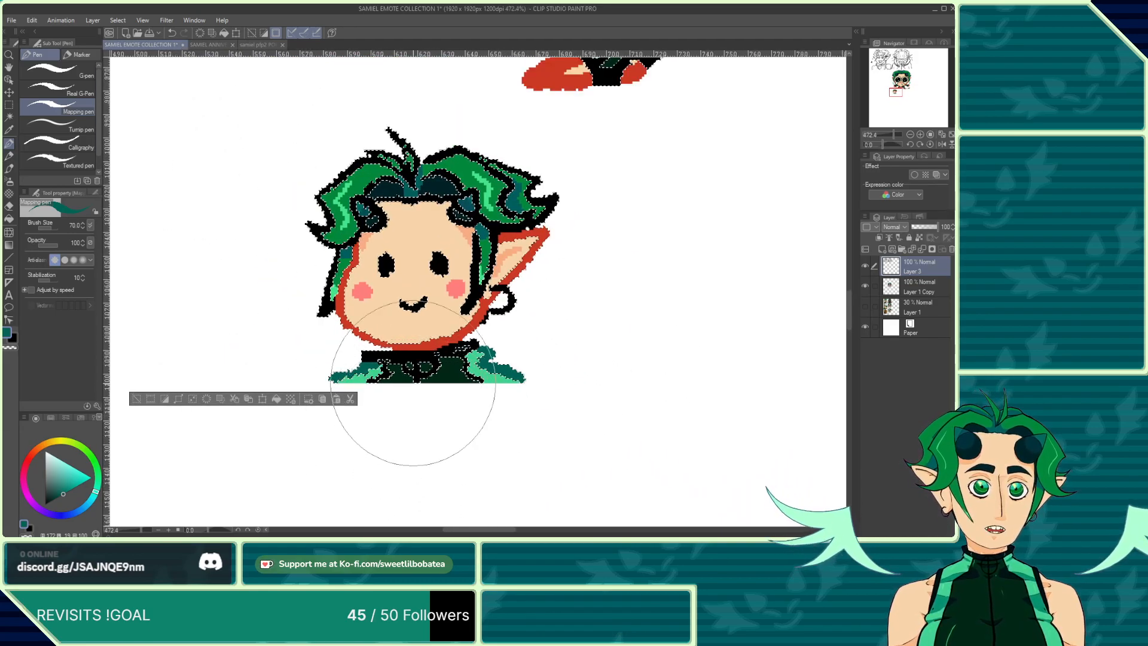
scroll(397, 90, "up", 4)
scroll(389, 191, "down", 2)
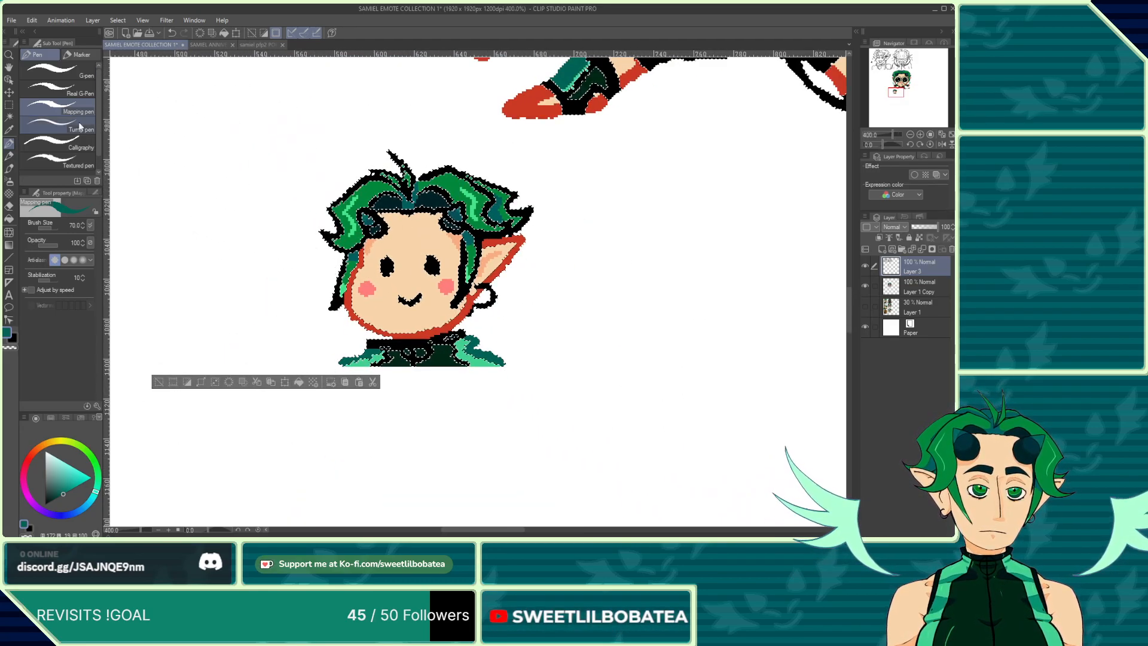
Step: Inspect the recoloured small chibi at several zoom levels
key("m")
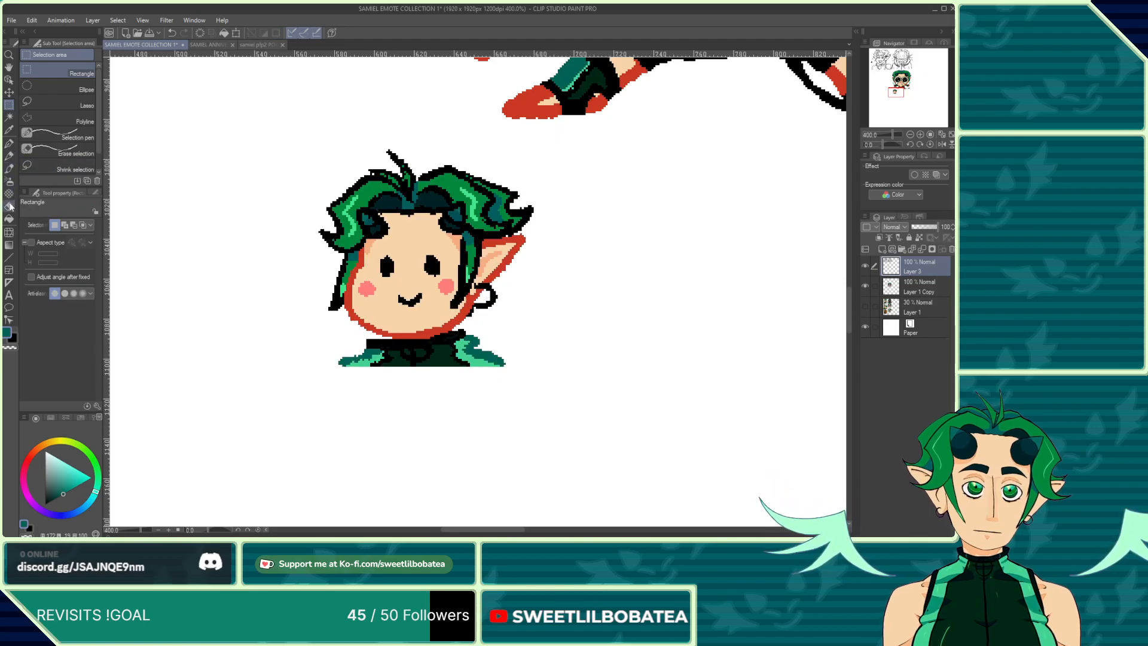
left_click(9, 206)
scroll(469, 317, "up", 5)
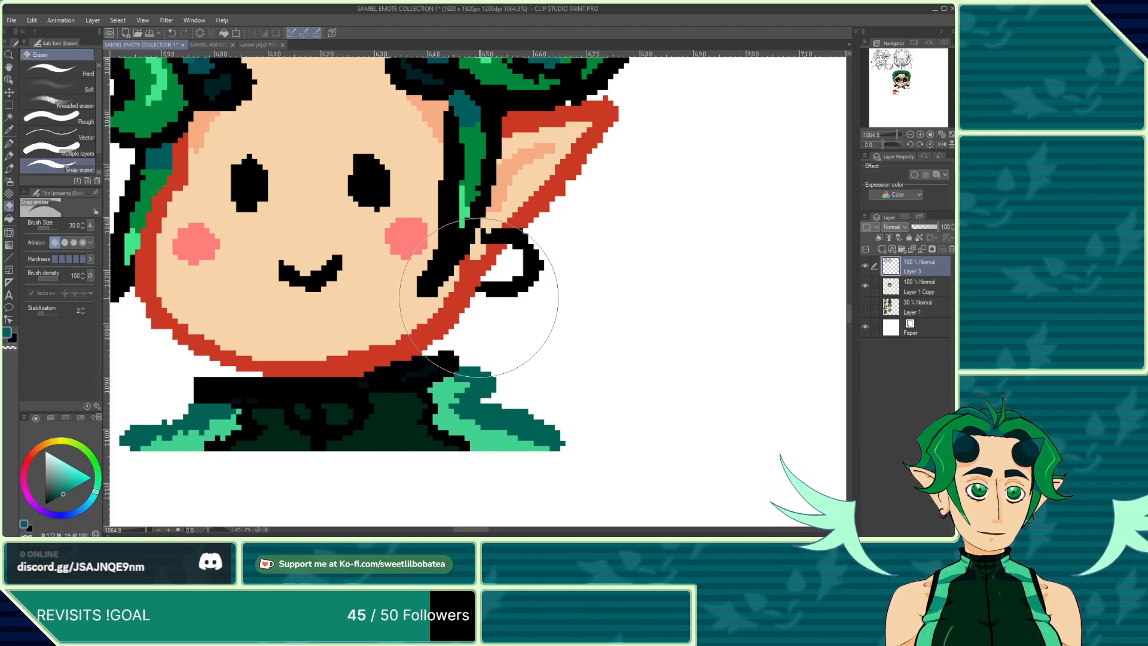
scroll(478, 296, "down", 3)
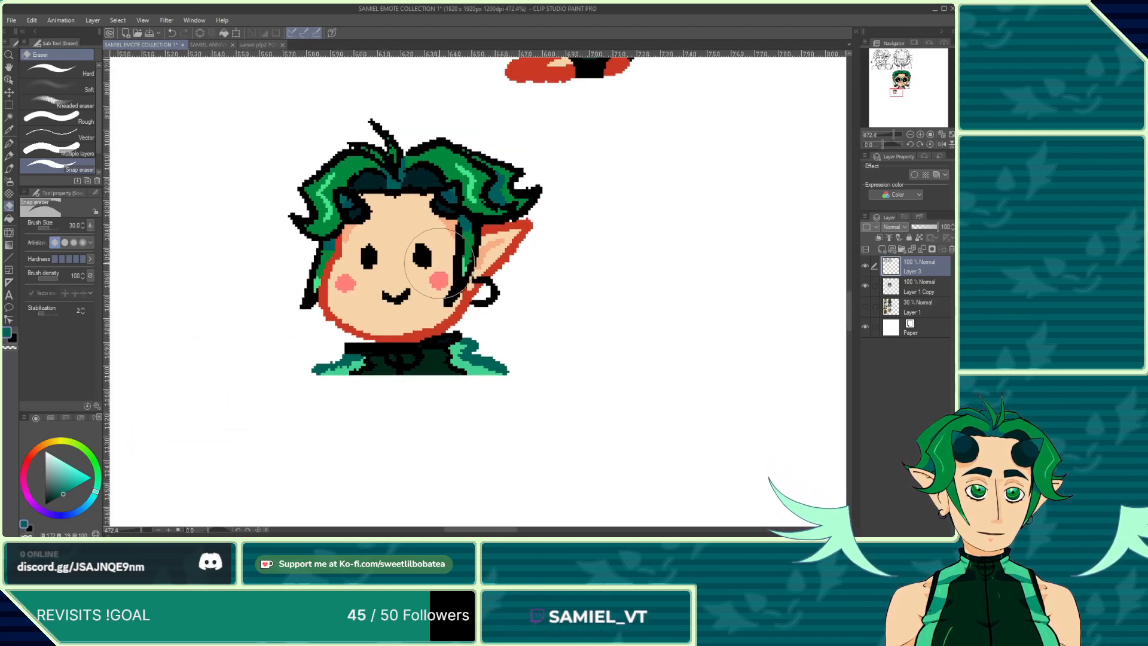
scroll(438, 264, "down", 1)
scroll(455, 263, "up", 3)
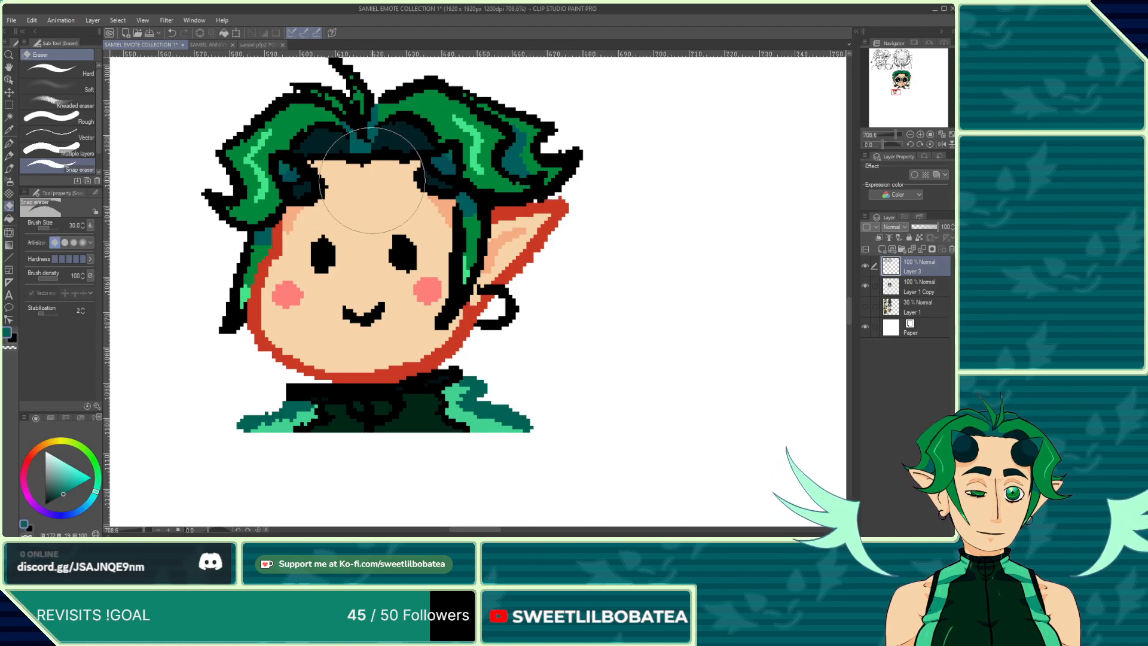
scroll(265, 203, "down", 1)
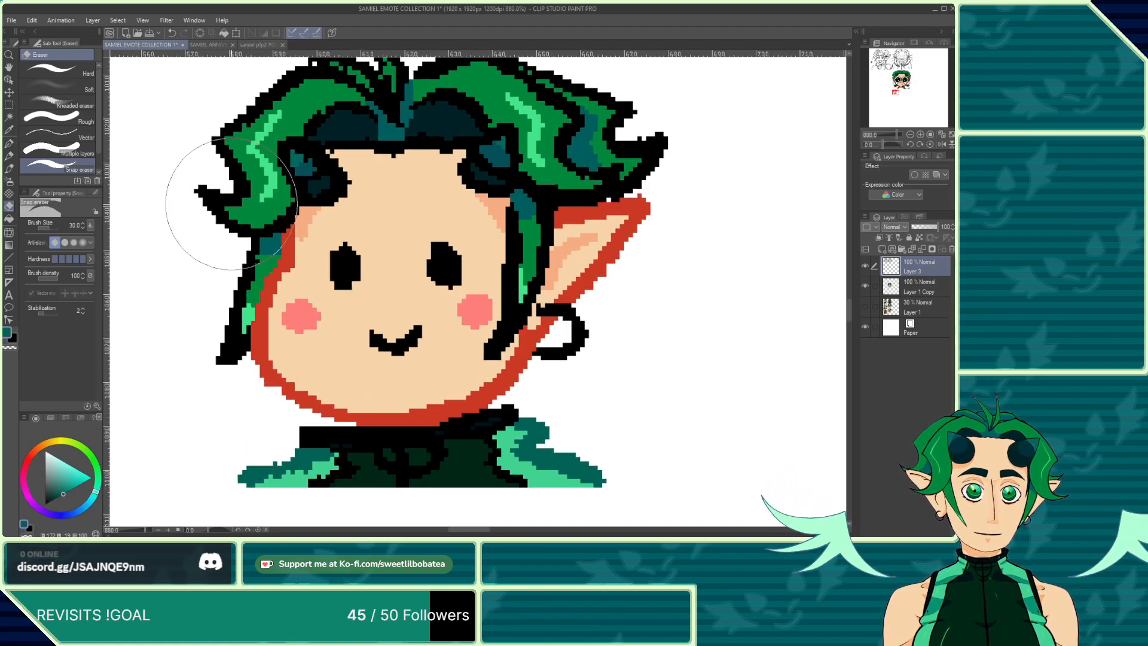
scroll(247, 127, "down", 2)
scroll(247, 127, "up", 3)
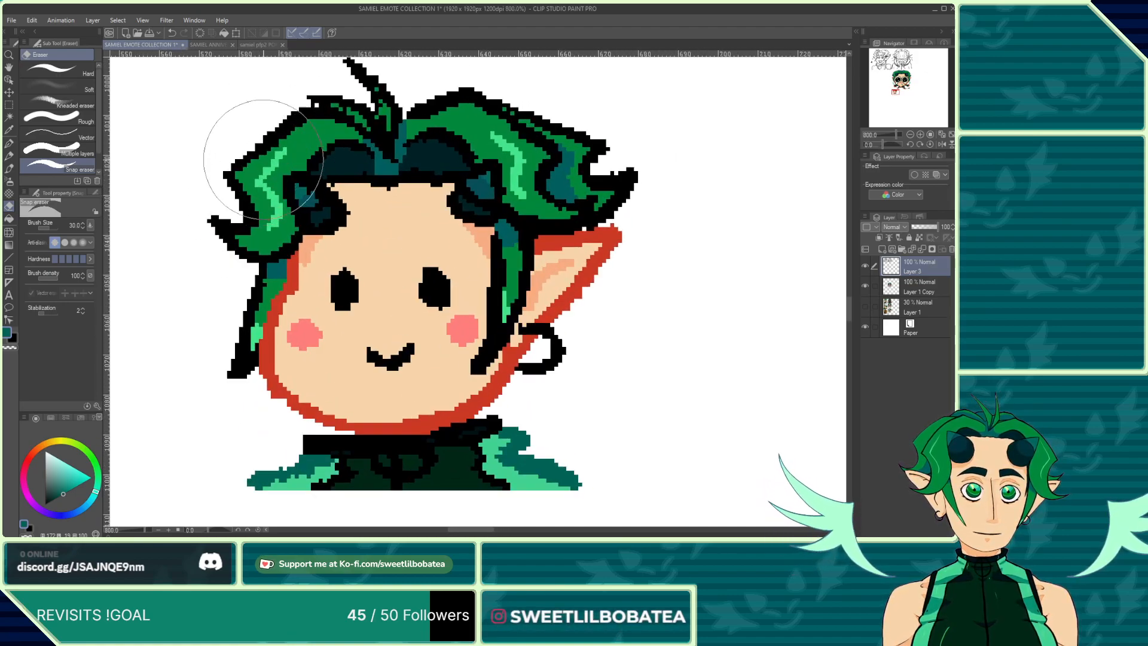
scroll(415, 224, "down", 5)
scroll(396, 149, "up", 8)
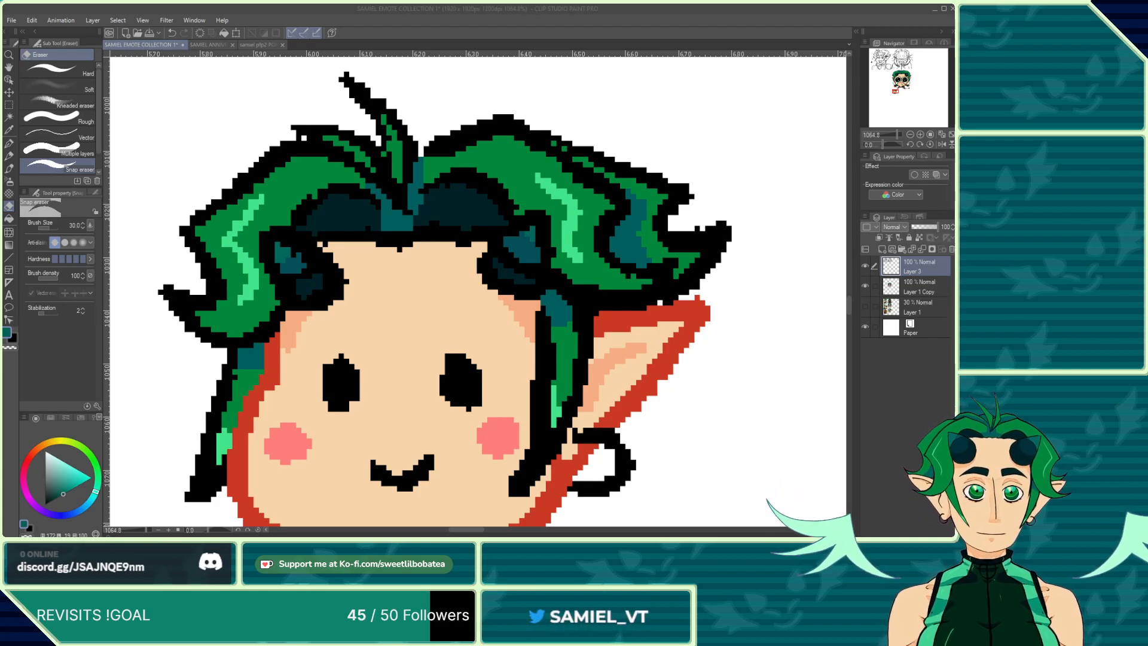
scroll(461, 299, "down", 4)
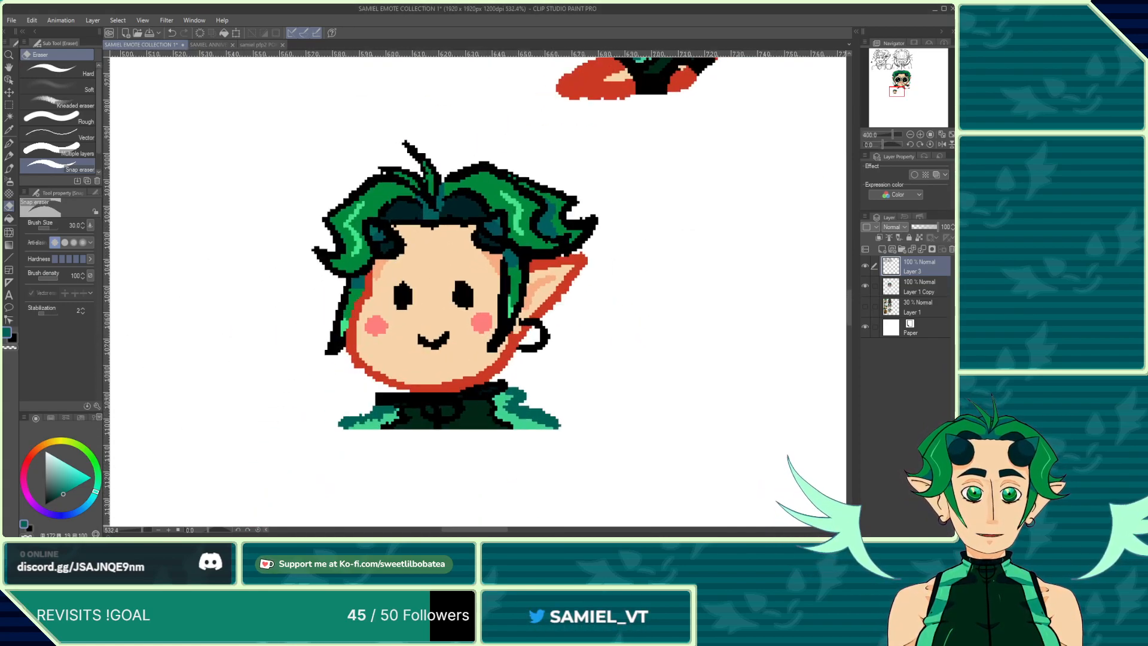
scroll(485, 291, "down", 2)
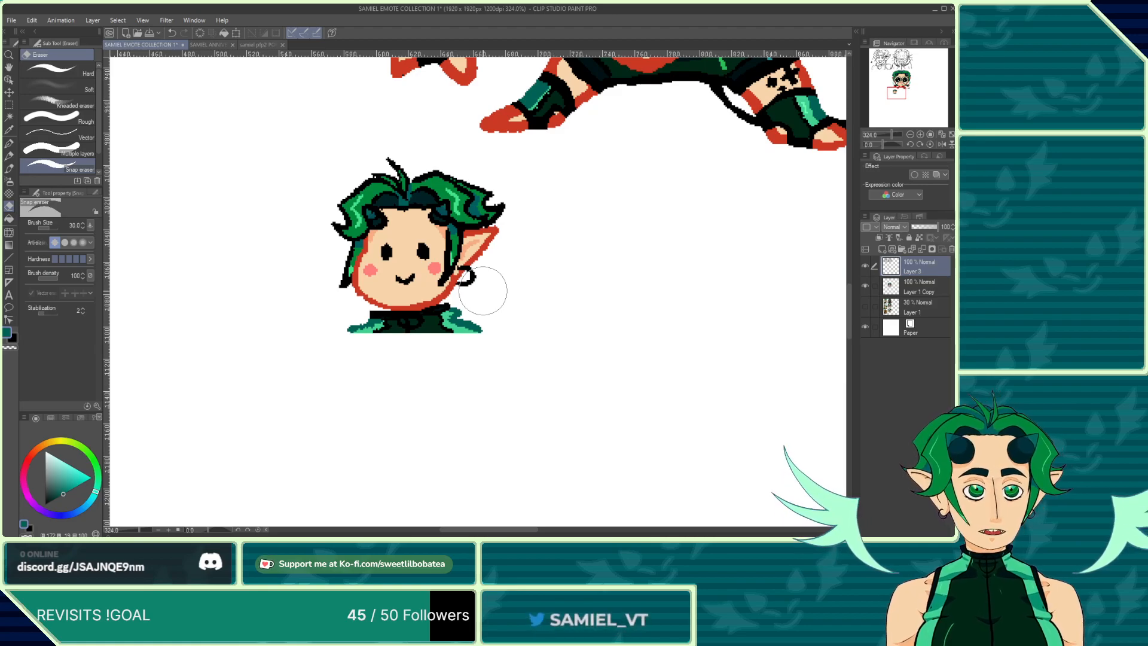
scroll(524, 347, "down", 8)
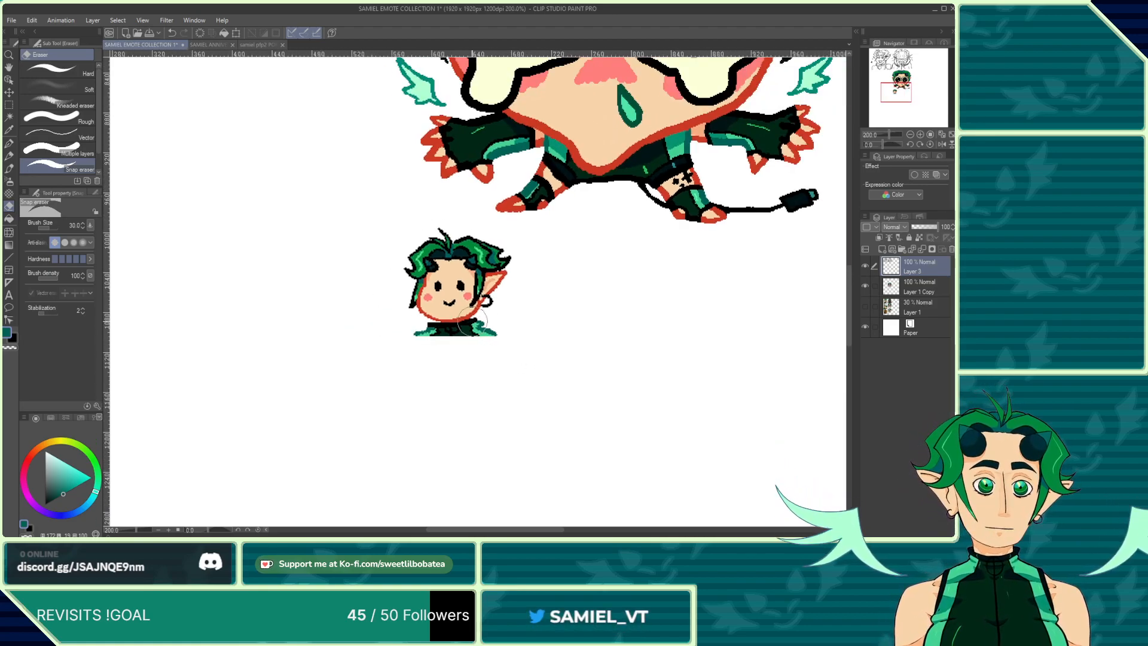
scroll(466, 390, "down", 2)
scroll(466, 390, "up", 1)
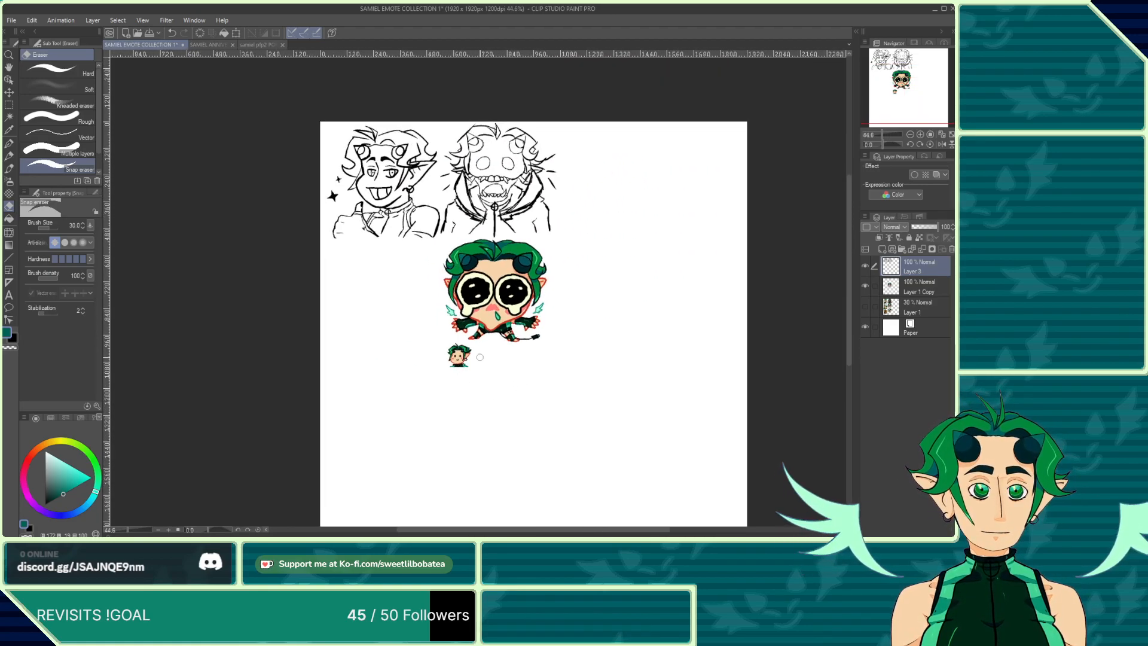
Step: Turn on the faded colour reference layer under the top sketches and select the Layer 1 Copy layer
scroll(394, 182, "up", 2)
scroll(448, 260, "down", 1)
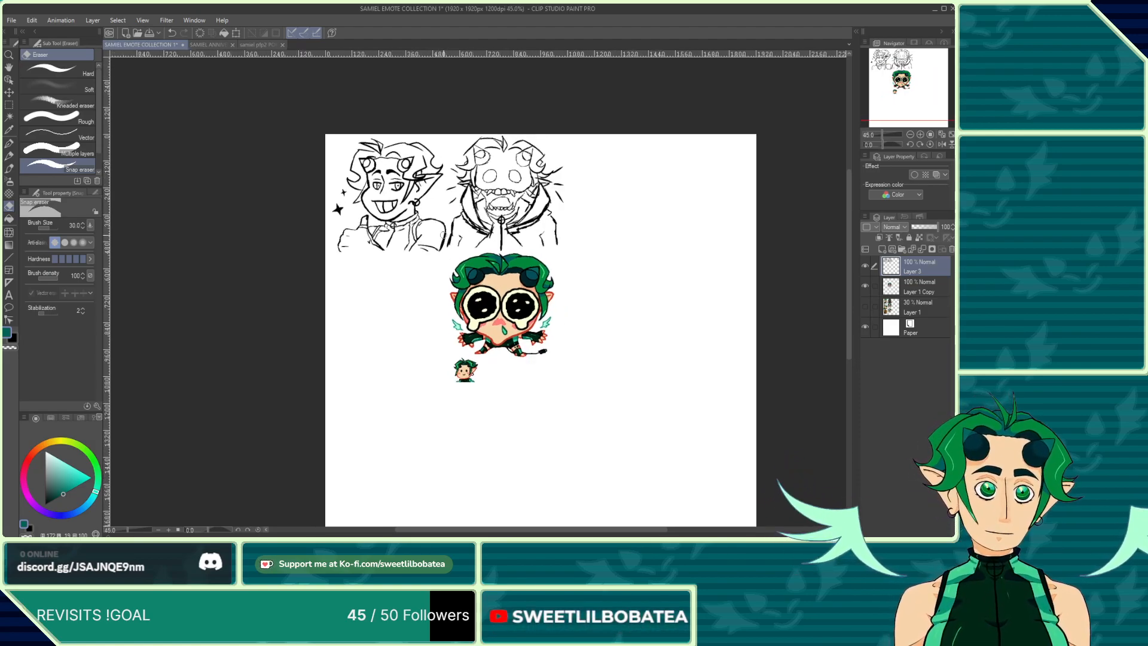
scroll(444, 235, "up", 5)
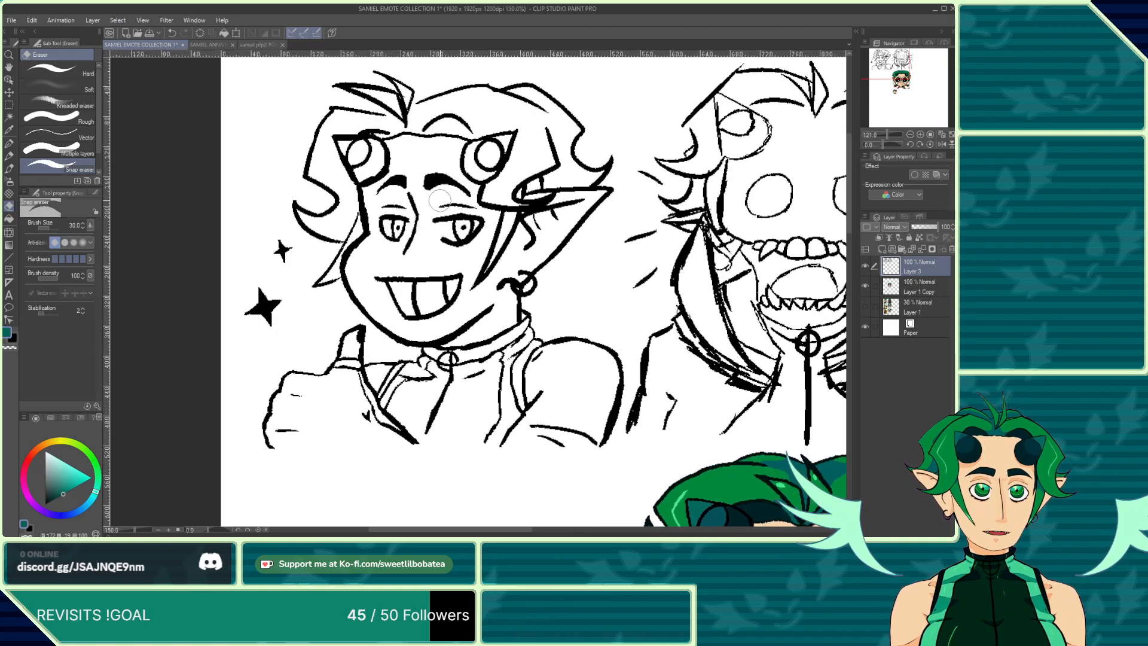
scroll(441, 200, "up", 1)
left_click(865, 307)
left_click(916, 289)
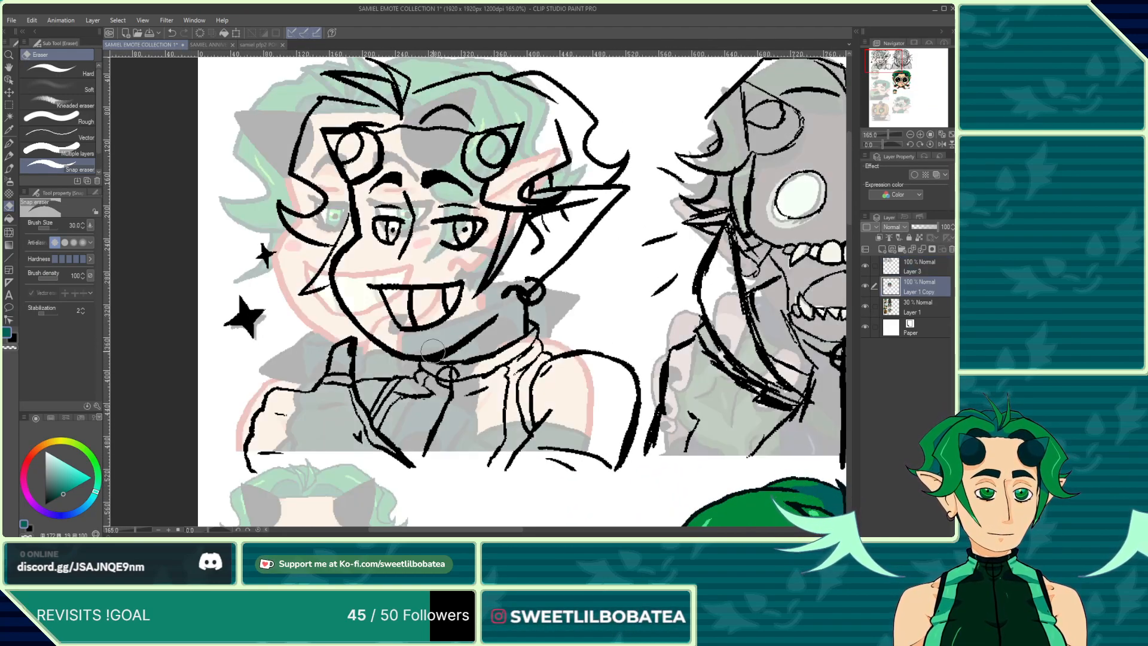
Step: Select Layer 3 and draw a rectangular selection around the top-left sketch of the grinning character
scroll(433, 349, "down", 2)
scroll(454, 322, "down", 1)
scroll(471, 297, "up", 1)
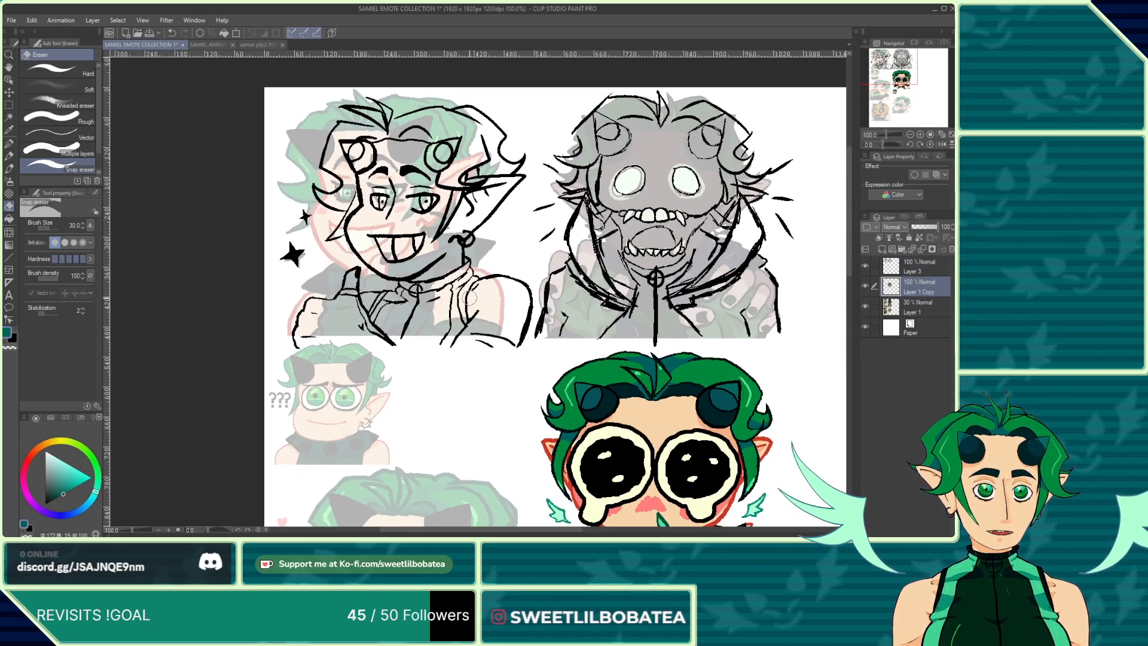
scroll(471, 297, "down", 1)
key("m")
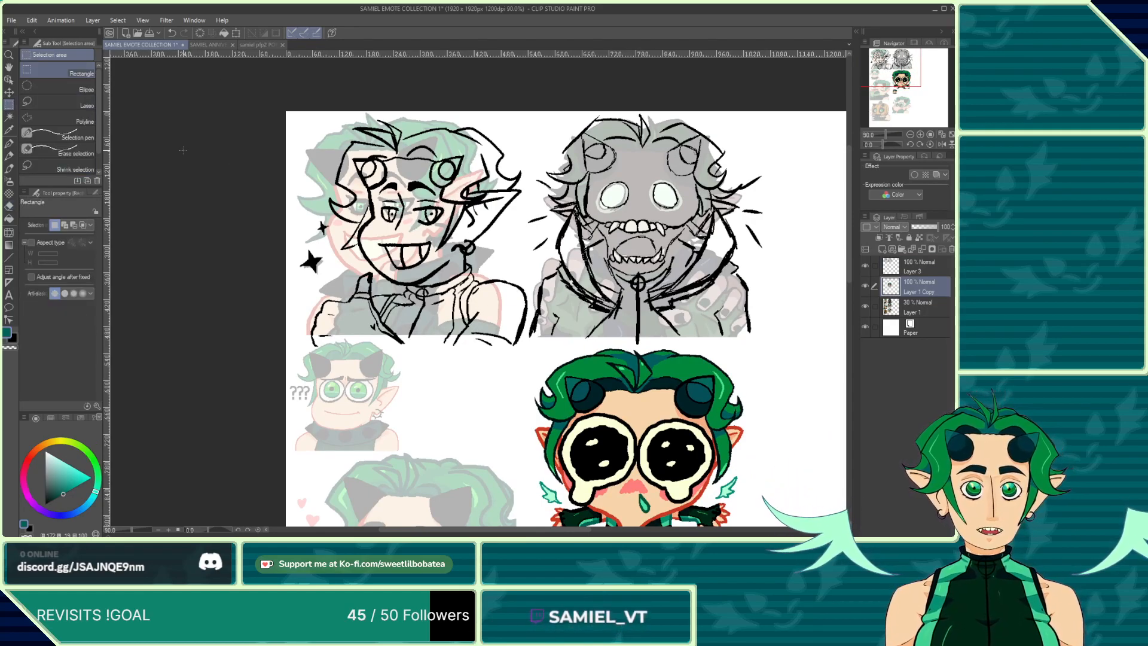
left_click(911, 273)
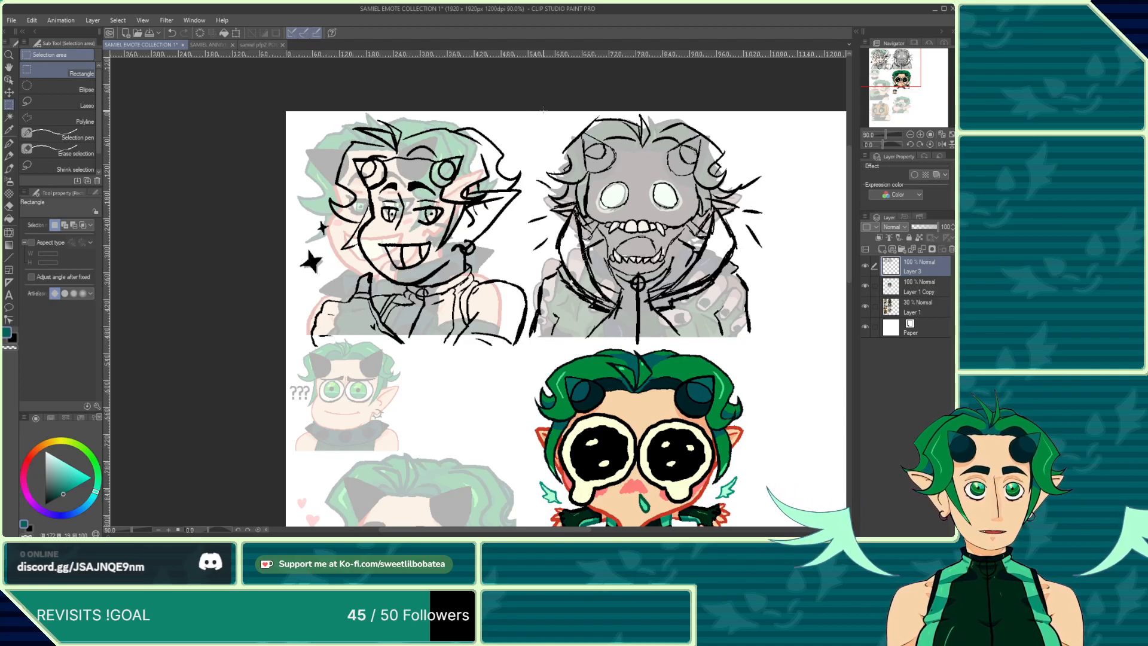
mouse_move(543, 111)
left_mouse_down()
mouse_move(406, 281)
mouse_move(321, 341)
mouse_move(268, 347)
left_mouse_up()
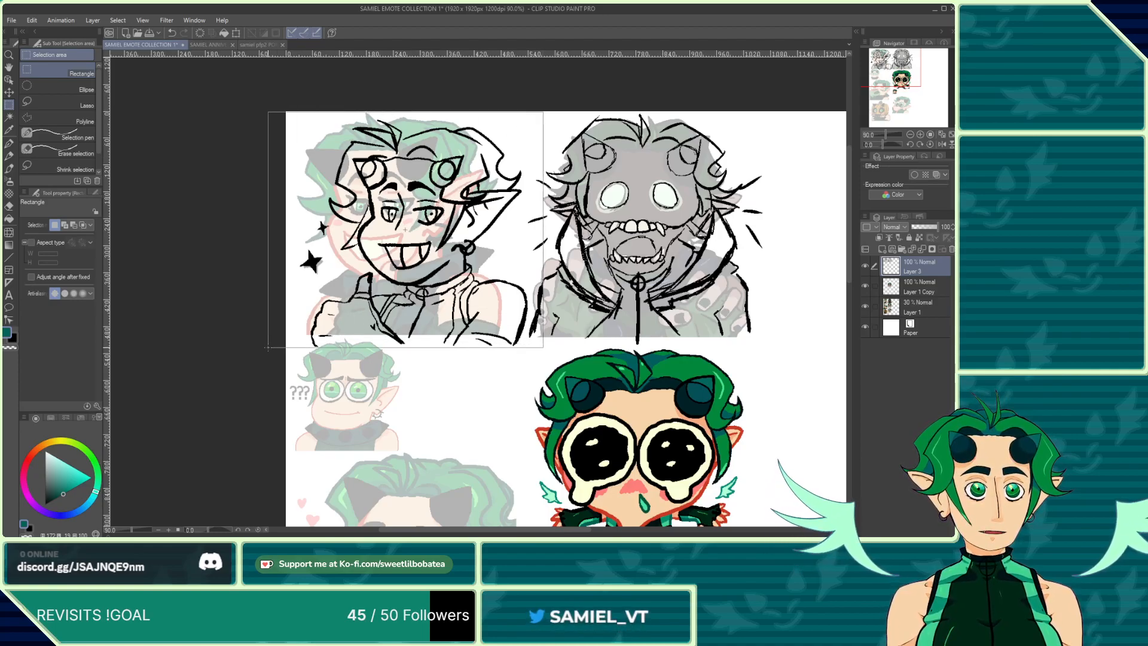
left_click(513, 122)
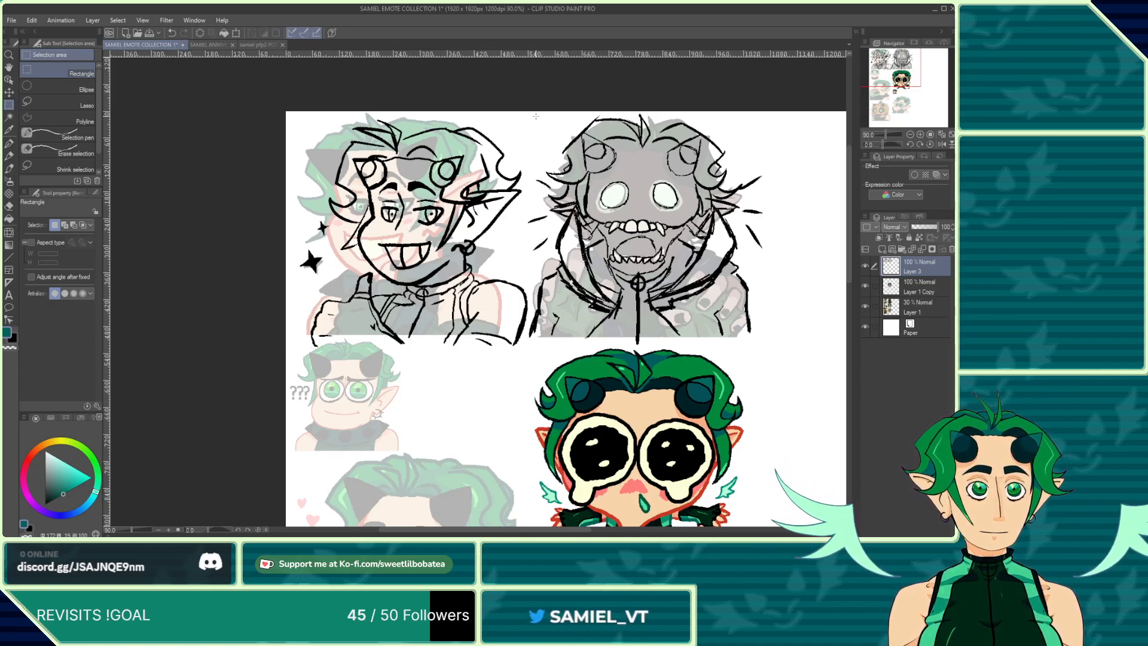
mouse_move(536, 116)
left_mouse_down()
mouse_move(281, 230)
mouse_move(256, 347)
mouse_move(282, 346)
left_mouse_up()
key("ctrl+d")
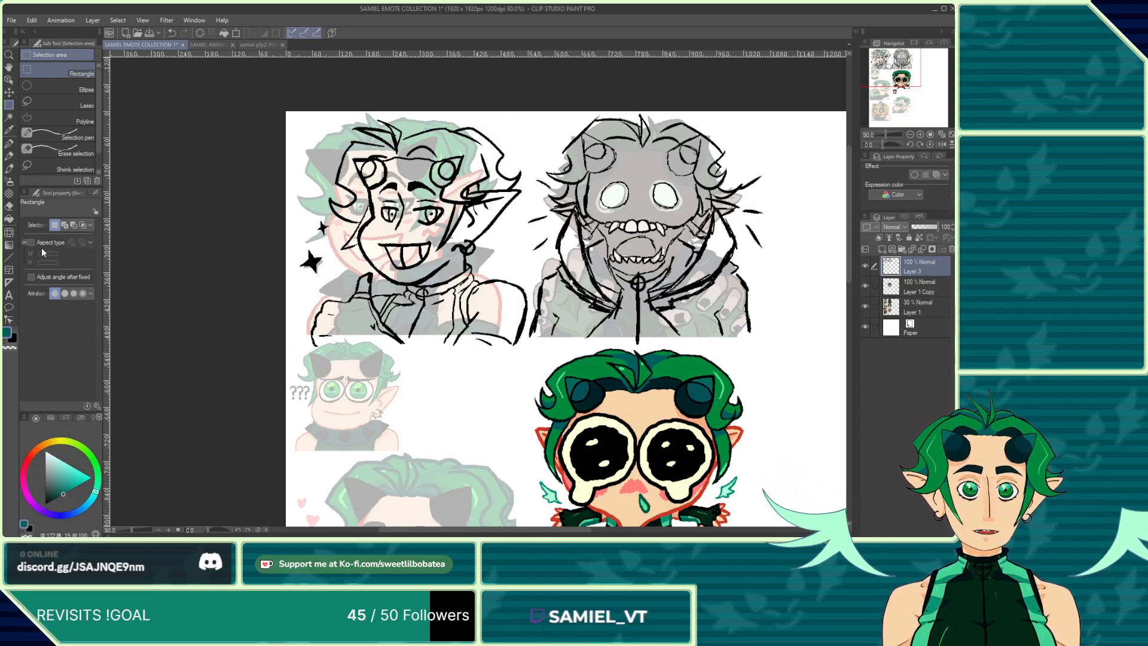
left_click(33, 243)
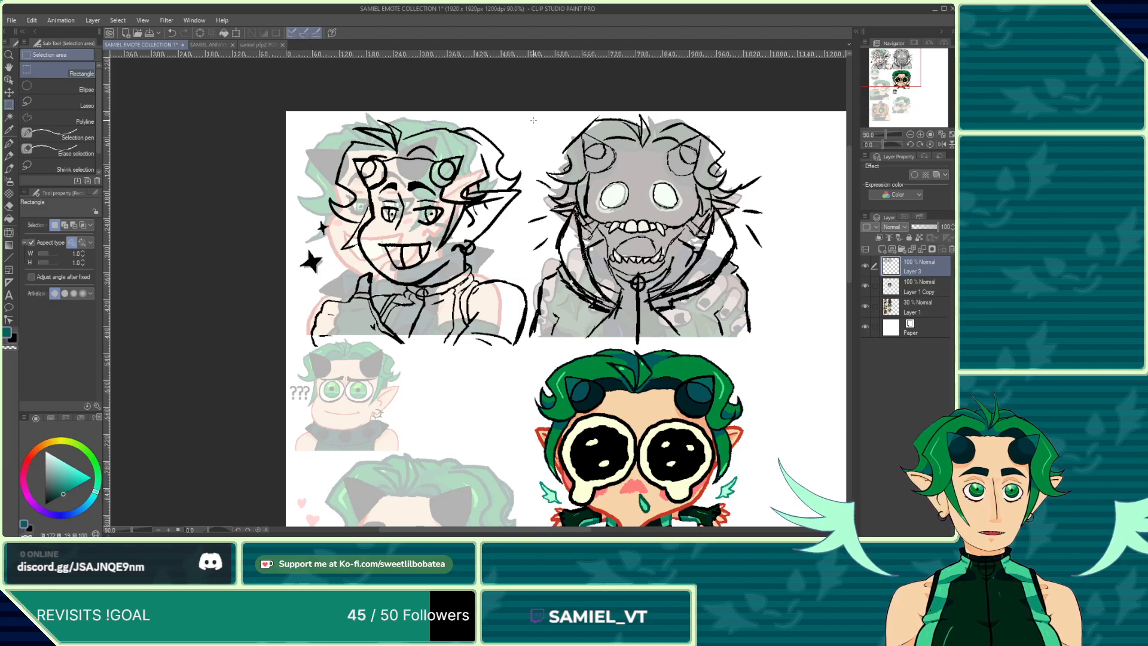
mouse_move(534, 120)
left_mouse_down()
mouse_move(341, 314)
mouse_move(236, 348)
left_mouse_up()
left_click(581, 88)
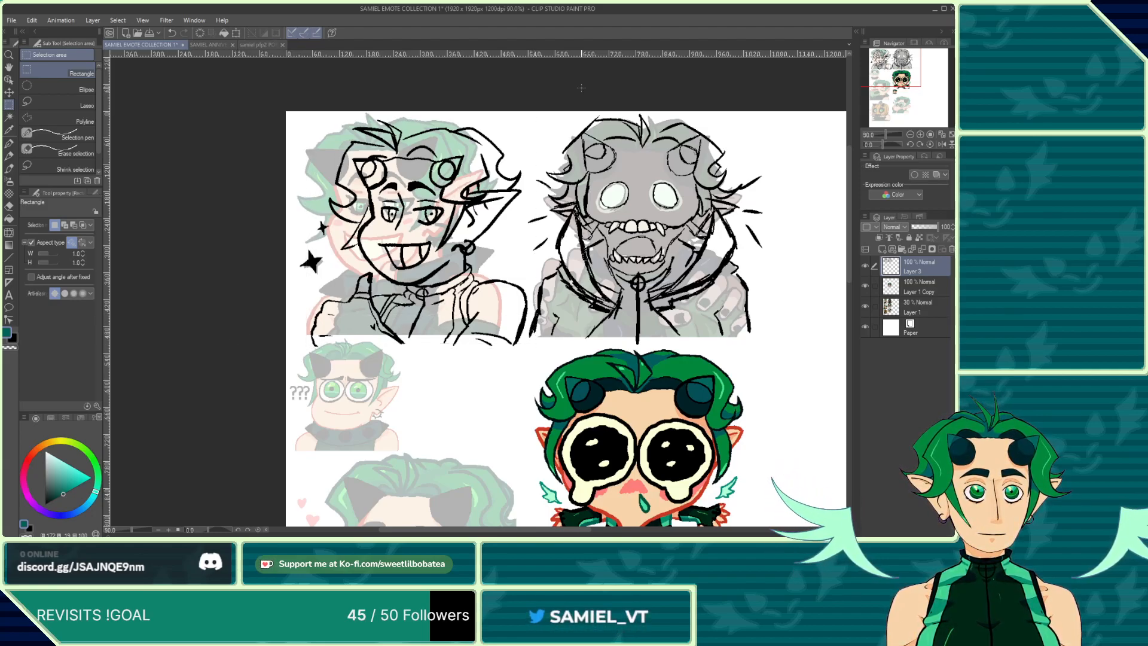
mouse_move(531, 122)
left_mouse_down()
mouse_move(353, 293)
mouse_move(251, 349)
left_mouse_up()
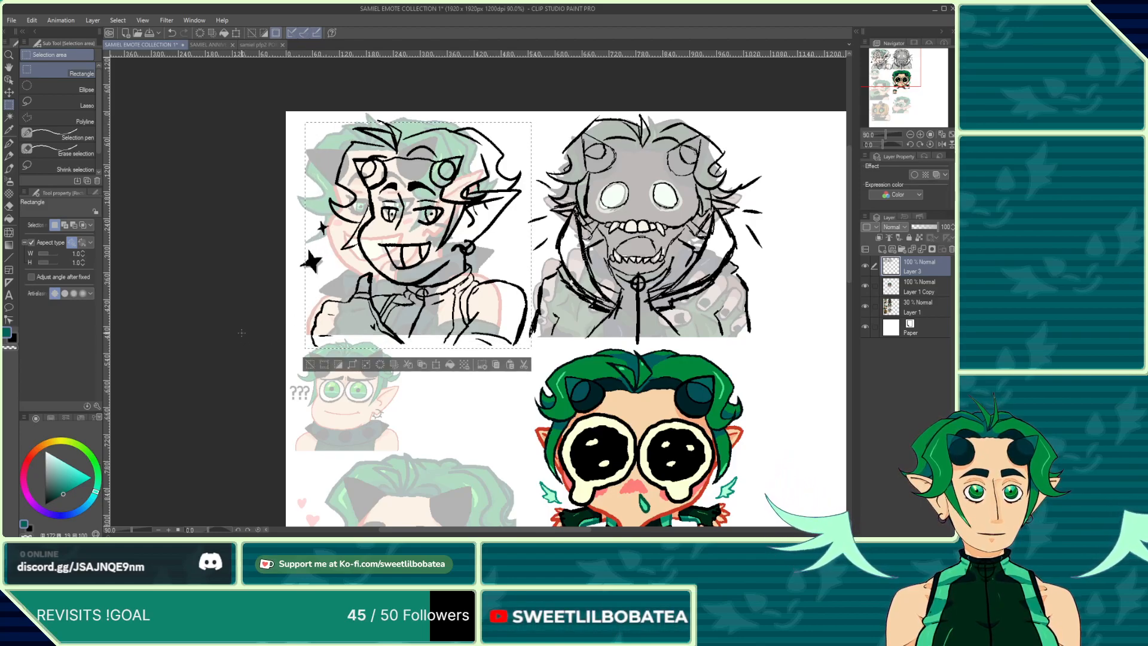
left_click(496, 121)
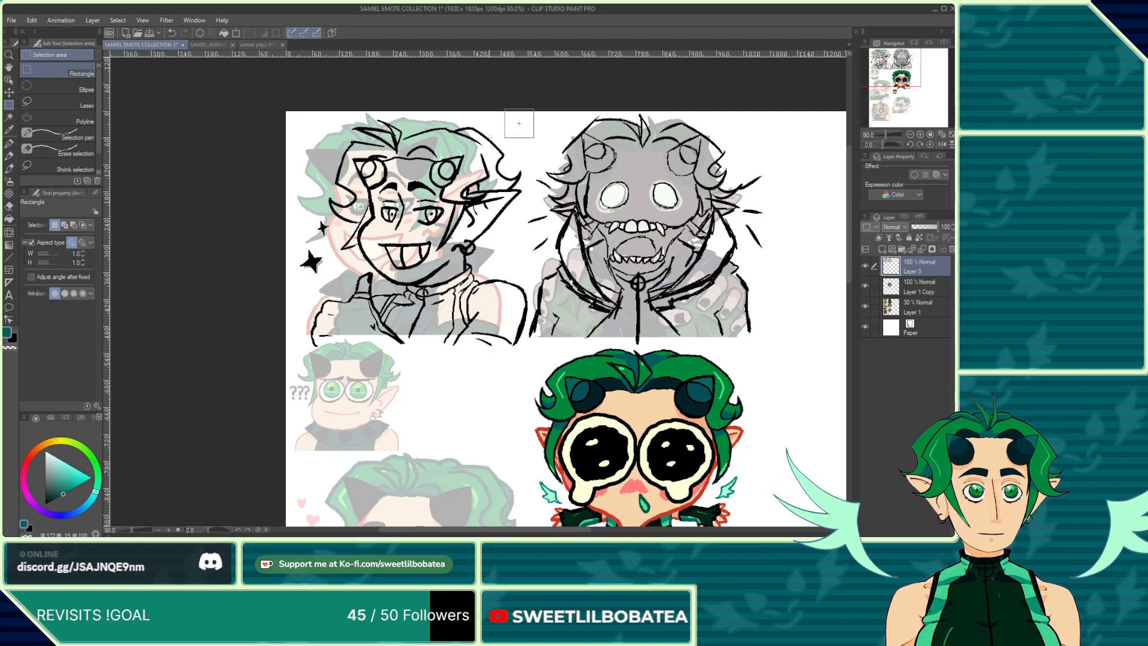
mouse_move(519, 123)
left_mouse_down()
mouse_move(323, 310)
mouse_move(182, 347)
left_mouse_up()
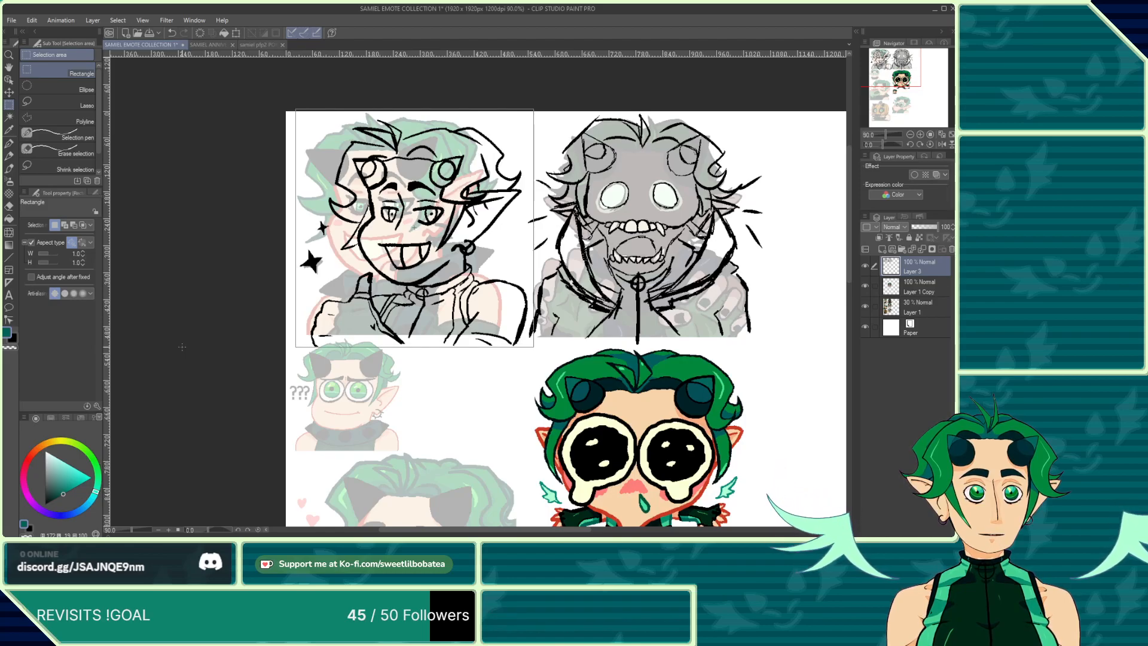
left_click_drag(182, 347, 181, 347)
Step: Erase stray bits from the selection along the sketch's right edge, then copy and paste the selection onto a new layer
scroll(539, 291, "up", 4)
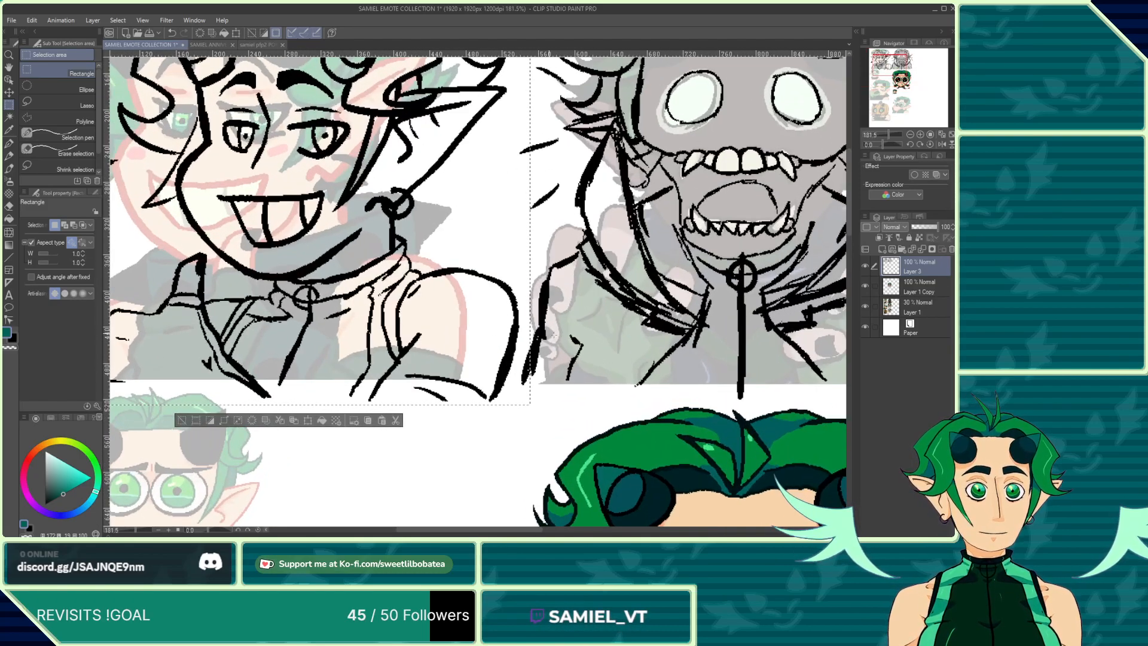
left_click(62, 149)
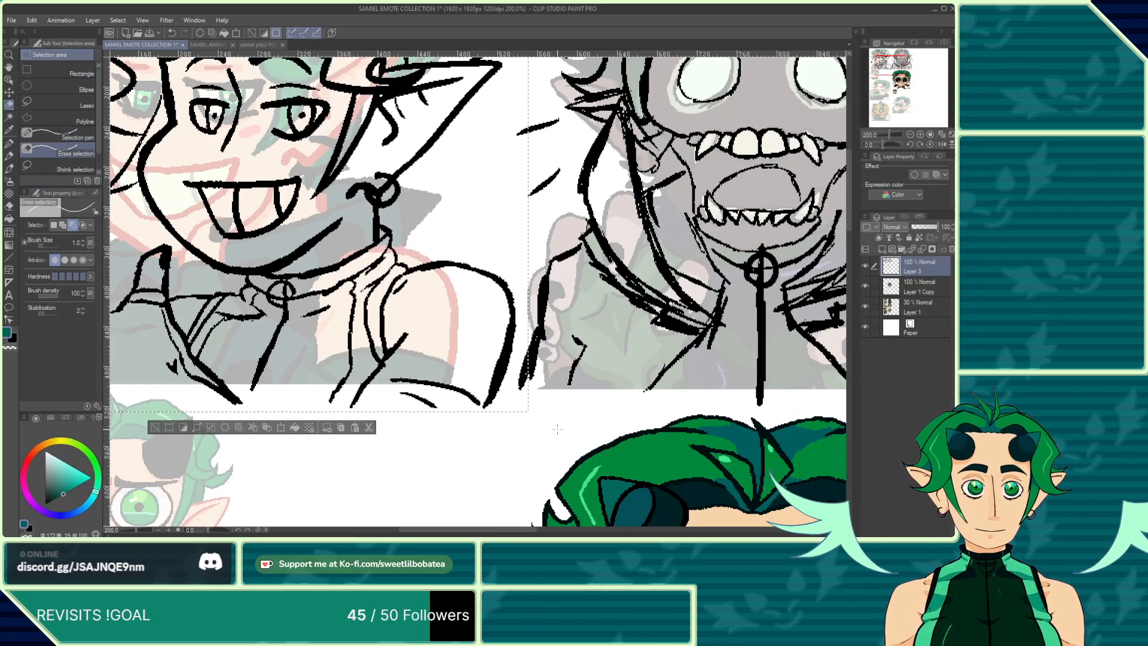
scroll(534, 389, "up", 4)
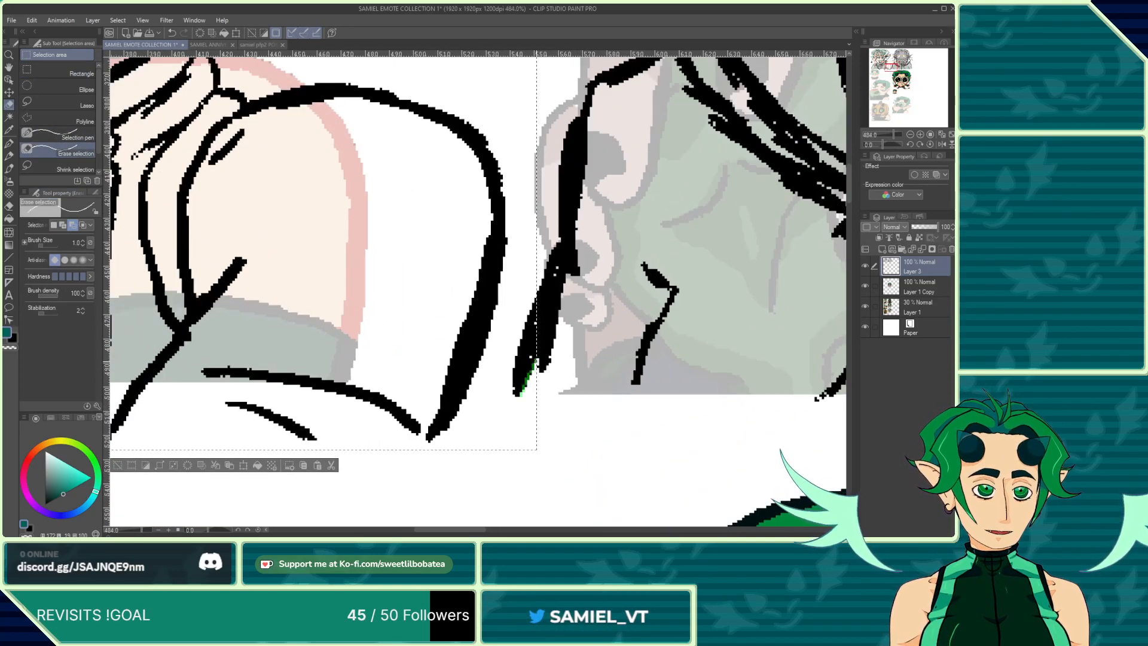
left_click_drag(524, 389, 508, 397)
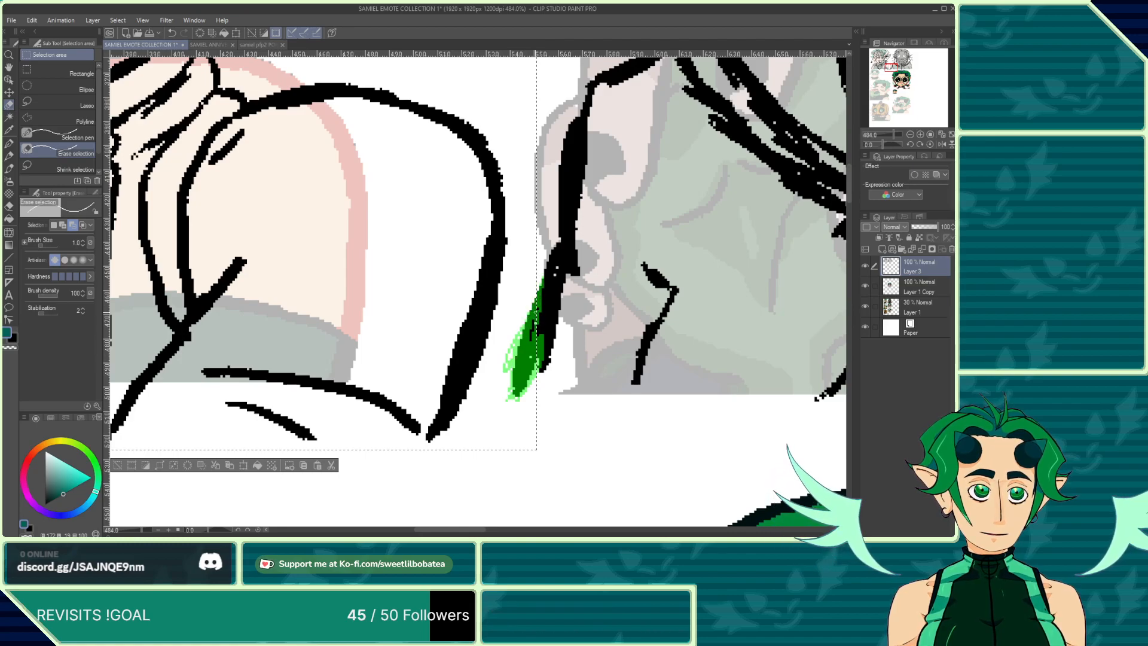
scroll(504, 405, "down", 5)
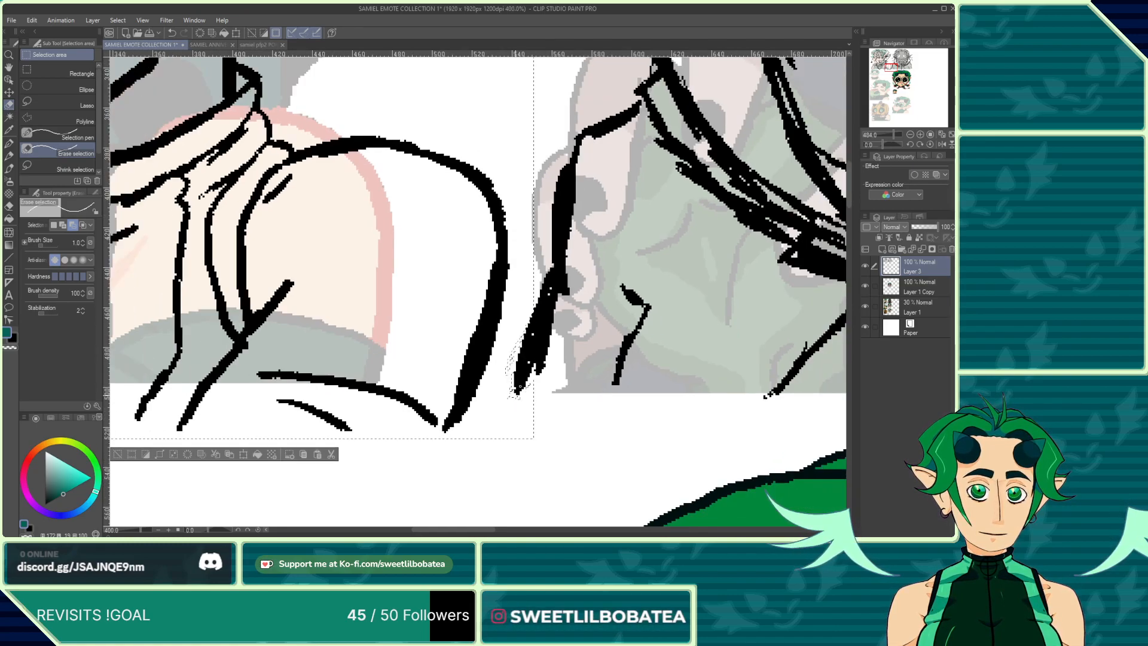
scroll(483, 457, "down", 11)
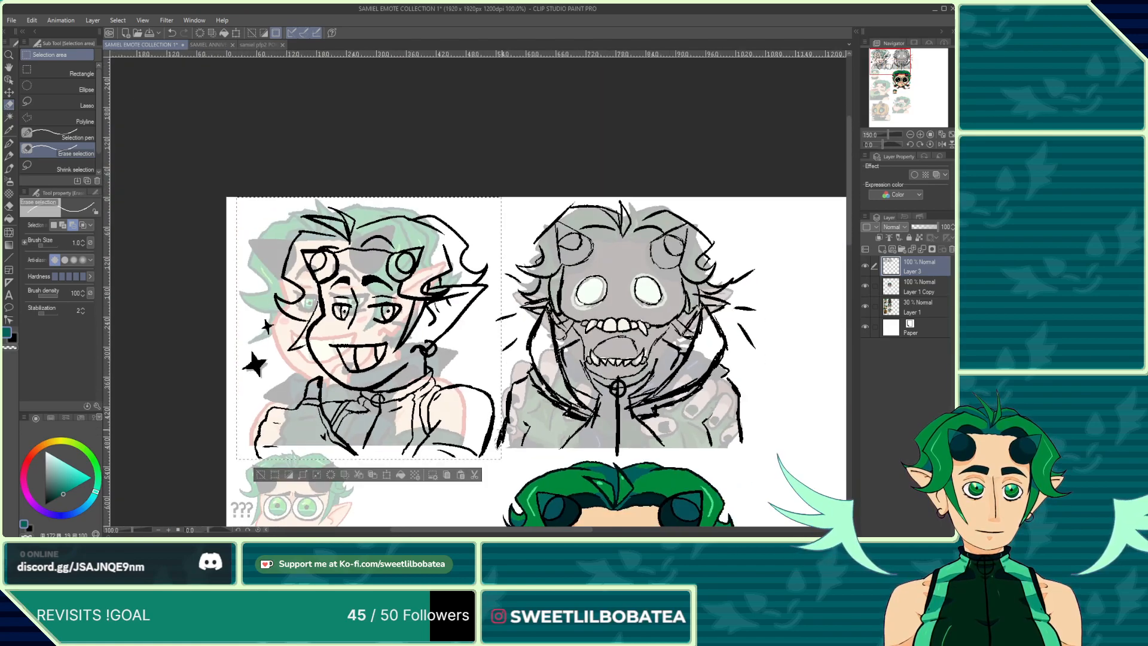
scroll(502, 348, "up", 15)
scroll(477, 371, "up", 3)
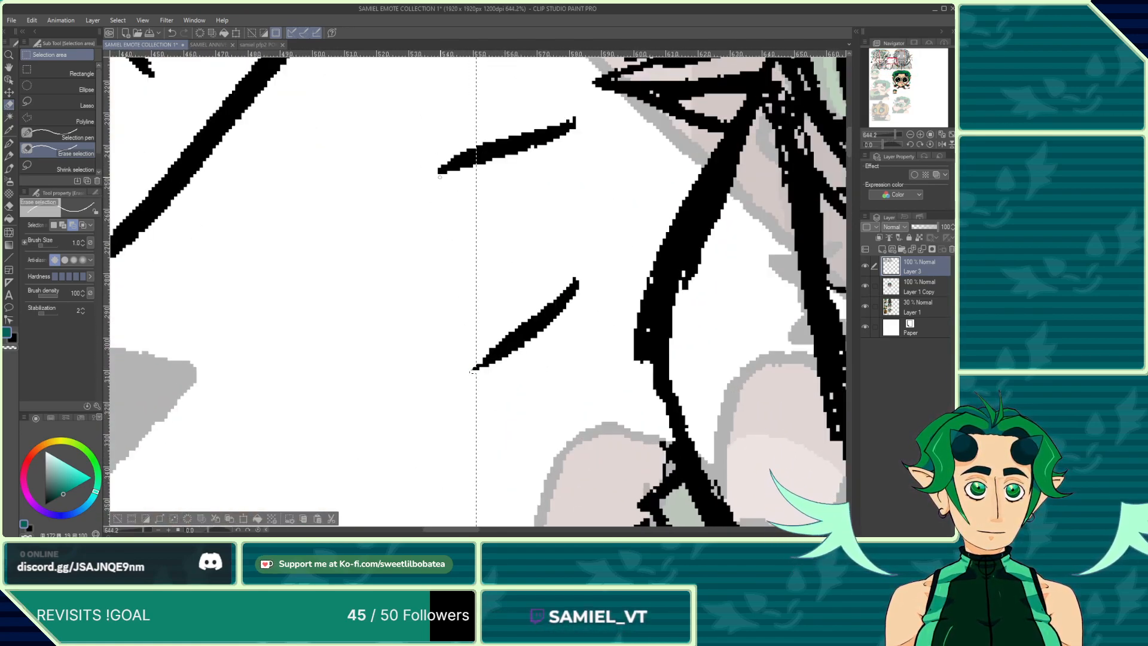
mouse_move(464, 159)
left_mouse_down()
mouse_move(475, 149)
mouse_move(461, 157)
left_mouse_up()
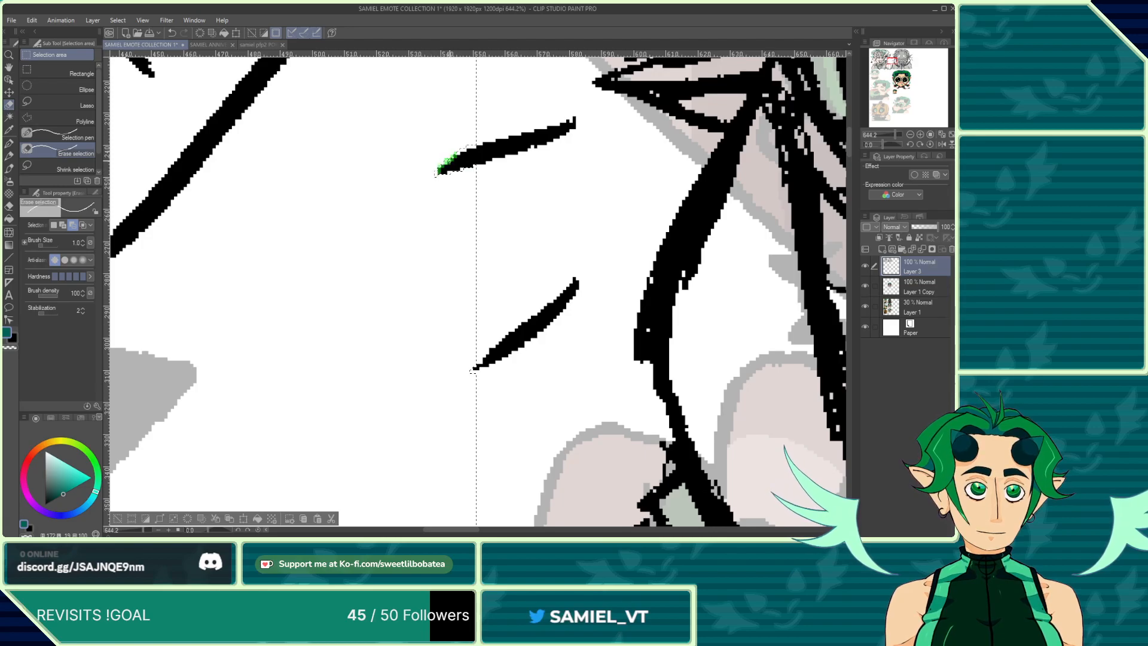
scroll(473, 369, "down", 12)
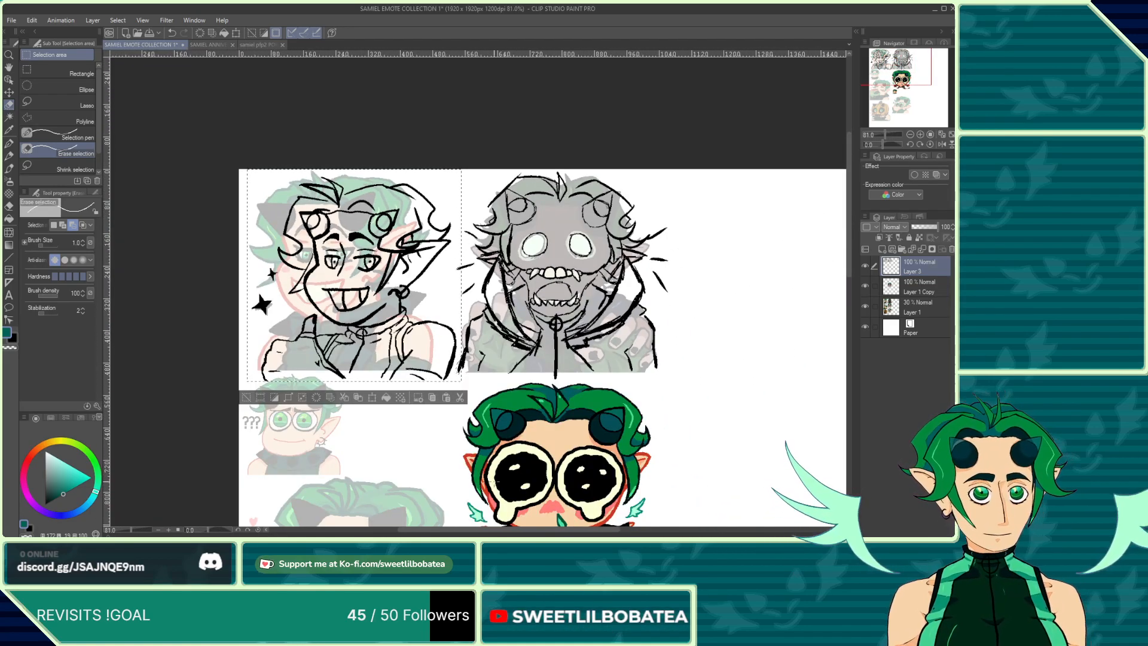
left_click(343, 398)
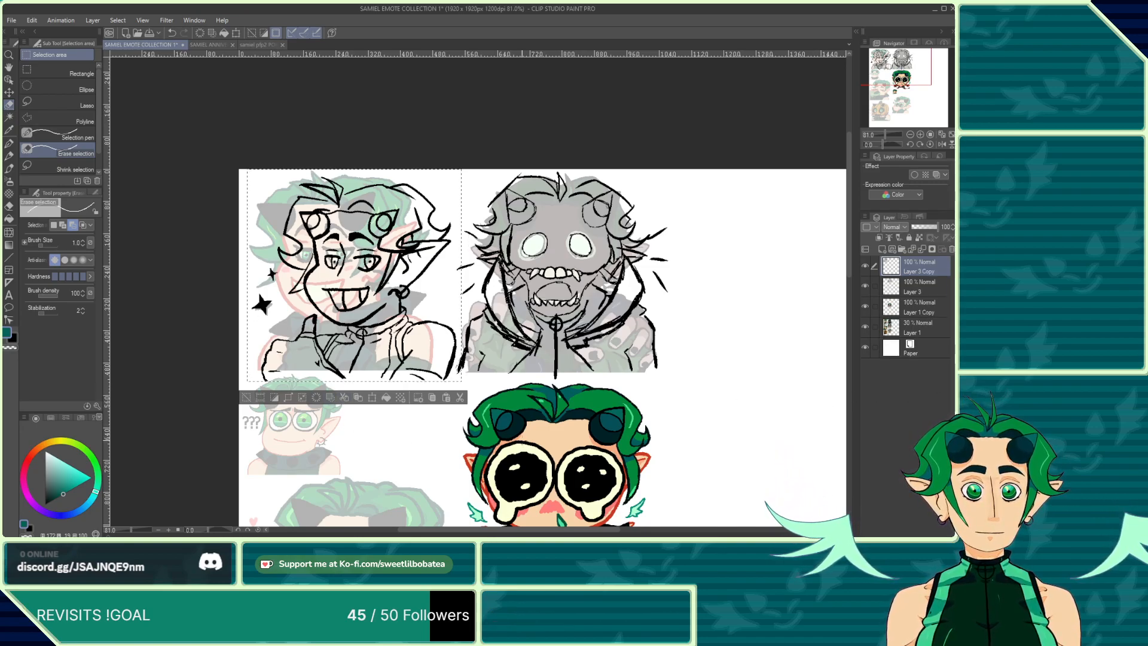
Step: Hide Layer 3 to inspect the pasted sketch at several zoom levels, then show Layer 3 again
left_click(865, 286)
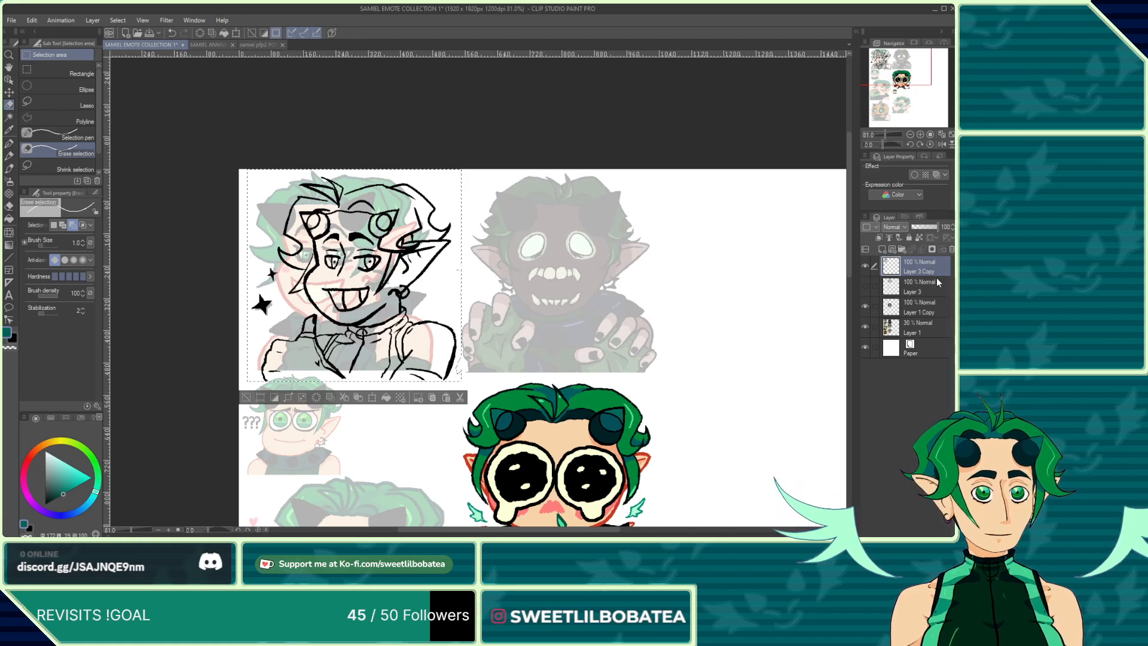
scroll(518, 216, "down", 5)
scroll(599, 268, "up", 3)
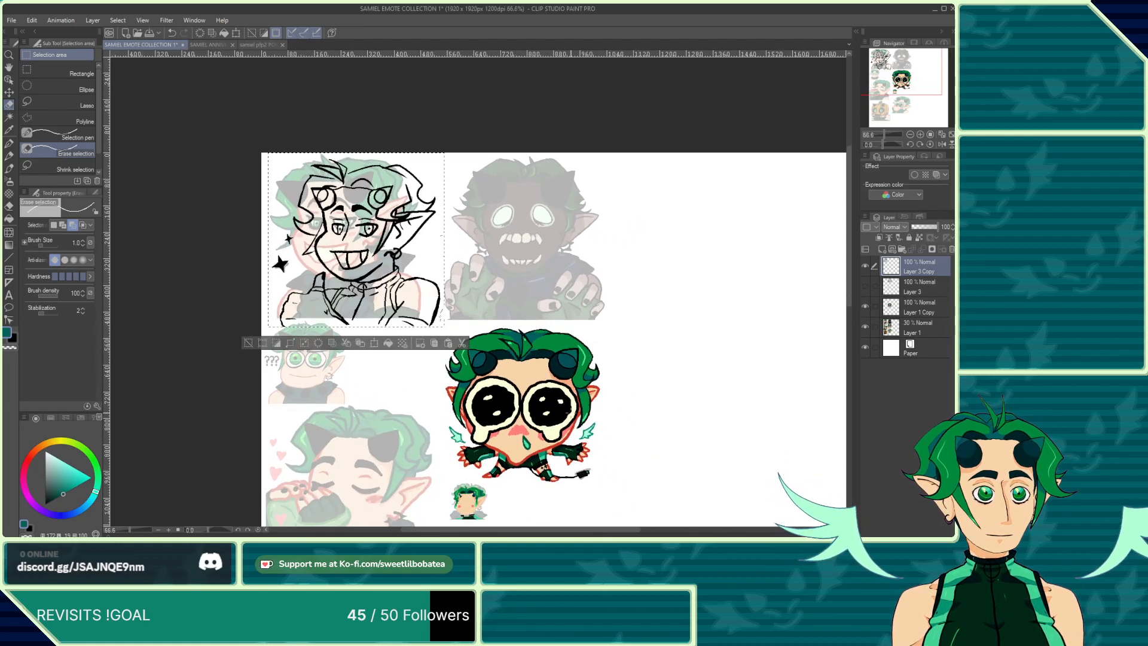
scroll(544, 257, "down", 3)
scroll(600, 517, "up", 1)
scroll(479, 431, "up", 8)
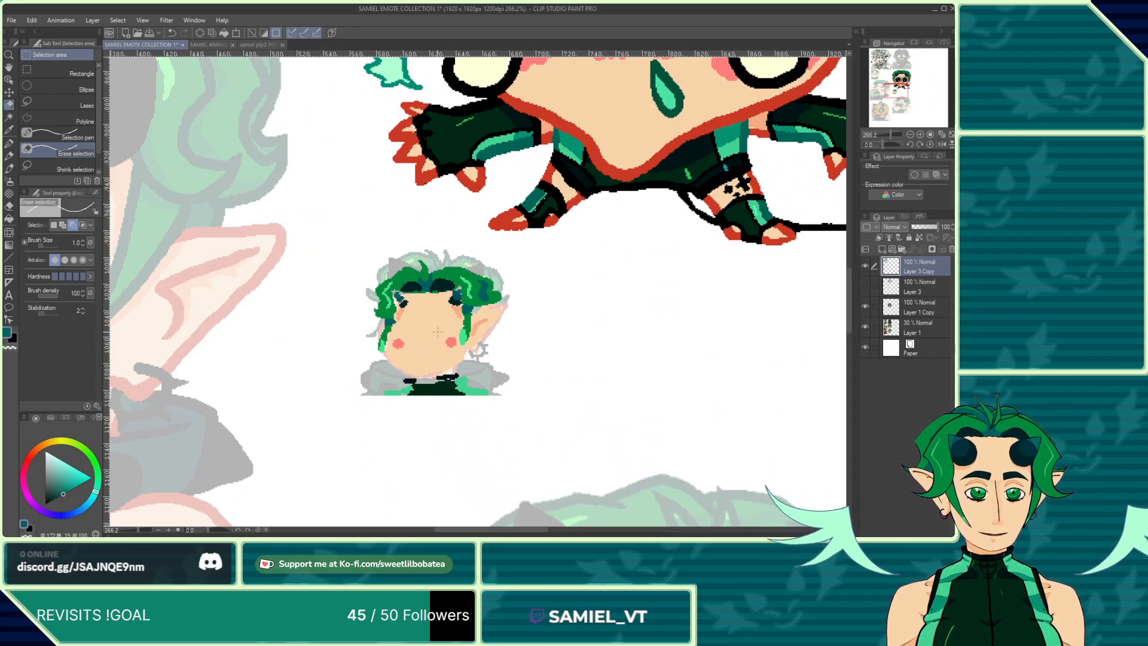
scroll(437, 331, "down", 8)
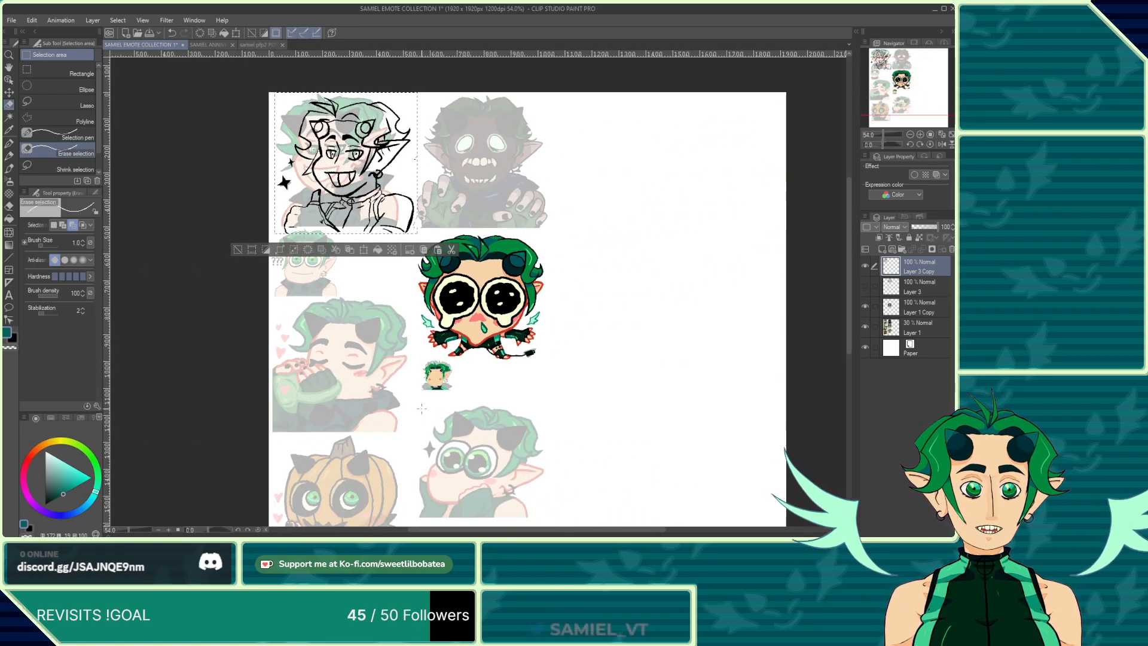
scroll(422, 408, "down", 3)
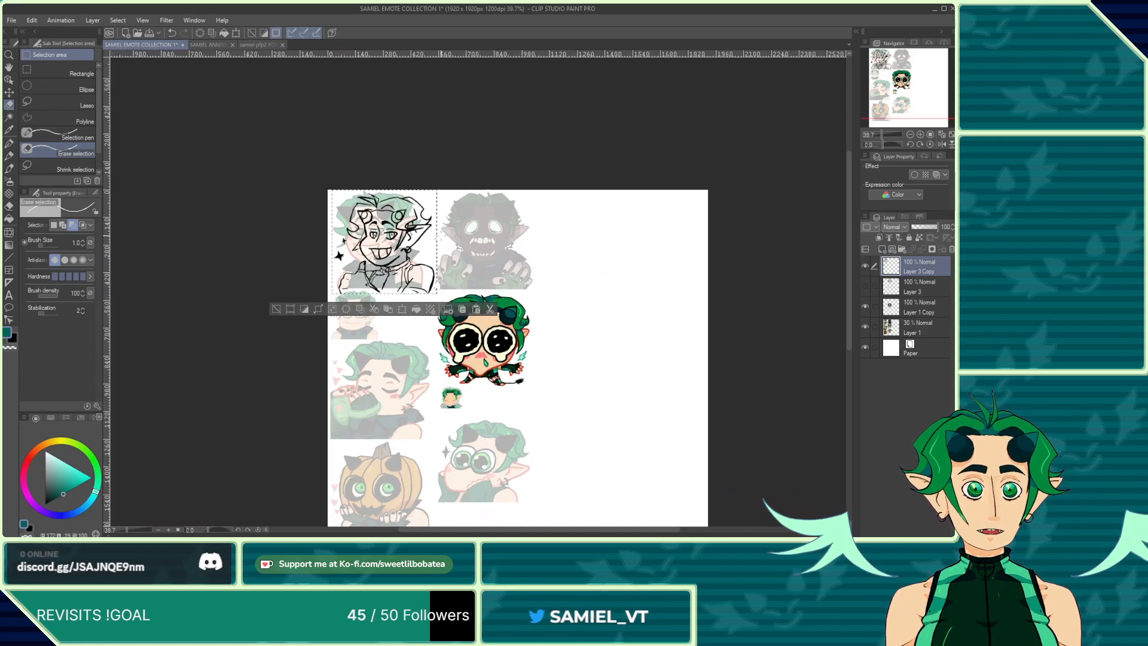
scroll(442, 238, "up", 2)
scroll(490, 230, "down", 2)
scroll(428, 233, "up", 2)
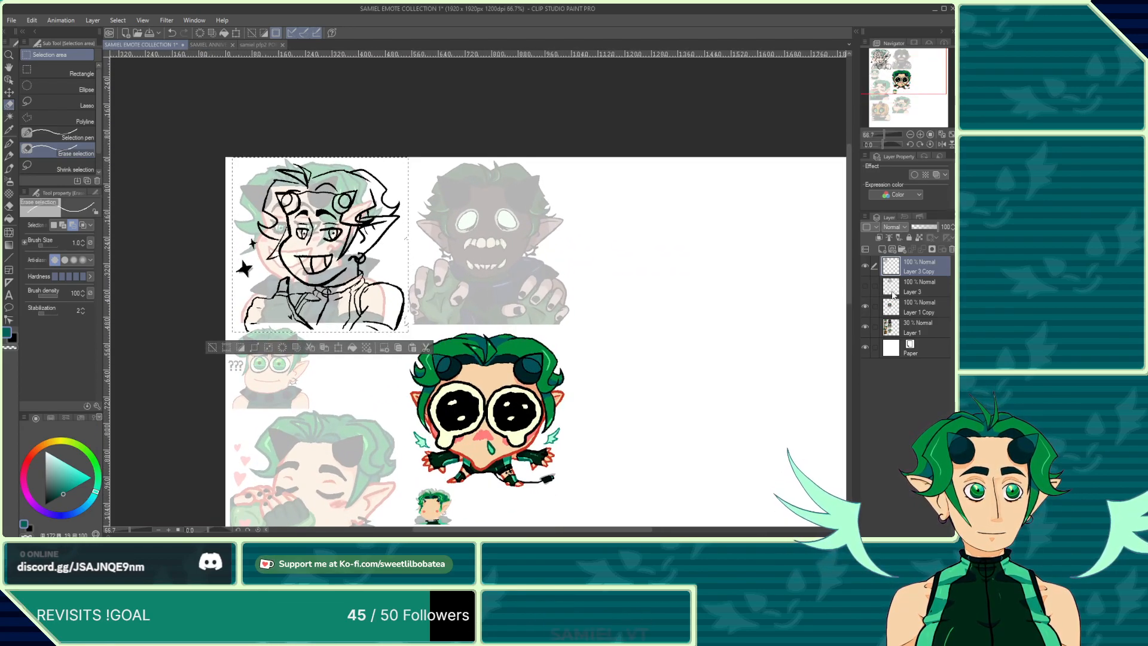
left_click(864, 287)
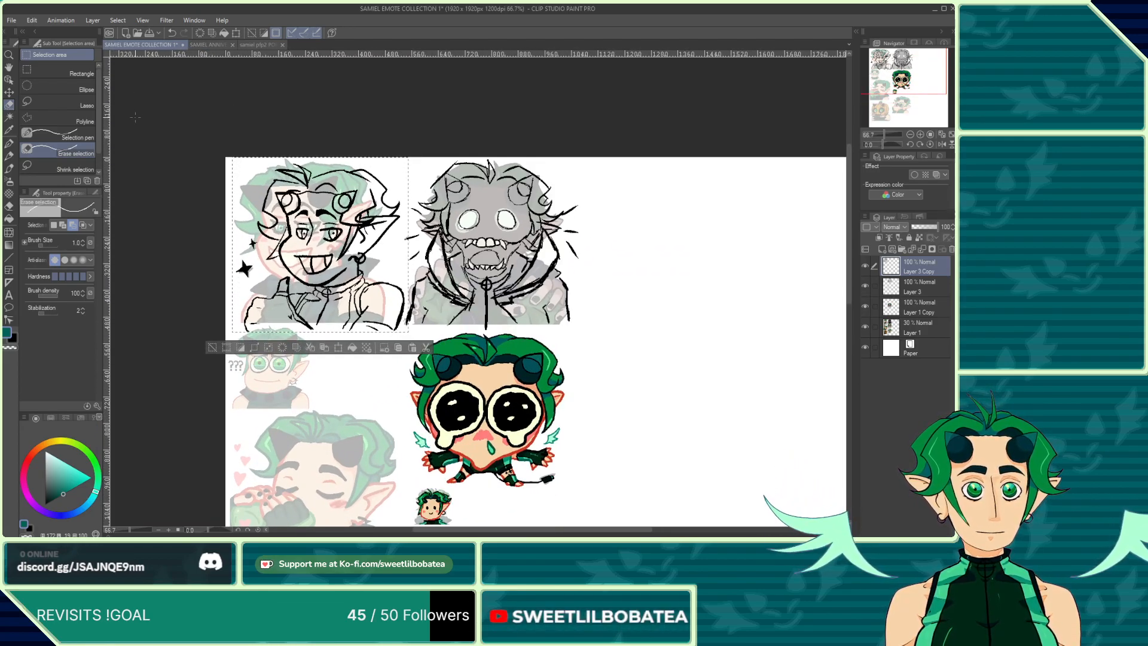
Step: Add the line tip at the sketch's lower right edge to the selection with the Selection pen
scroll(220, 204, "up", 1)
scroll(220, 204, "up", 2)
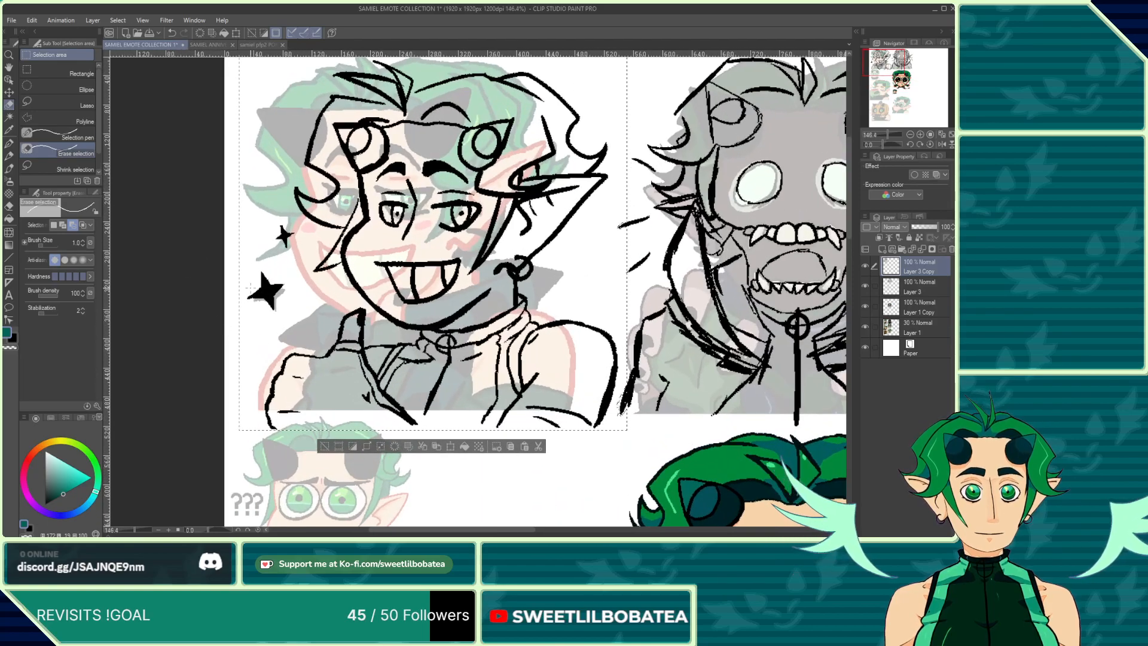
scroll(470, 439, "up", 2)
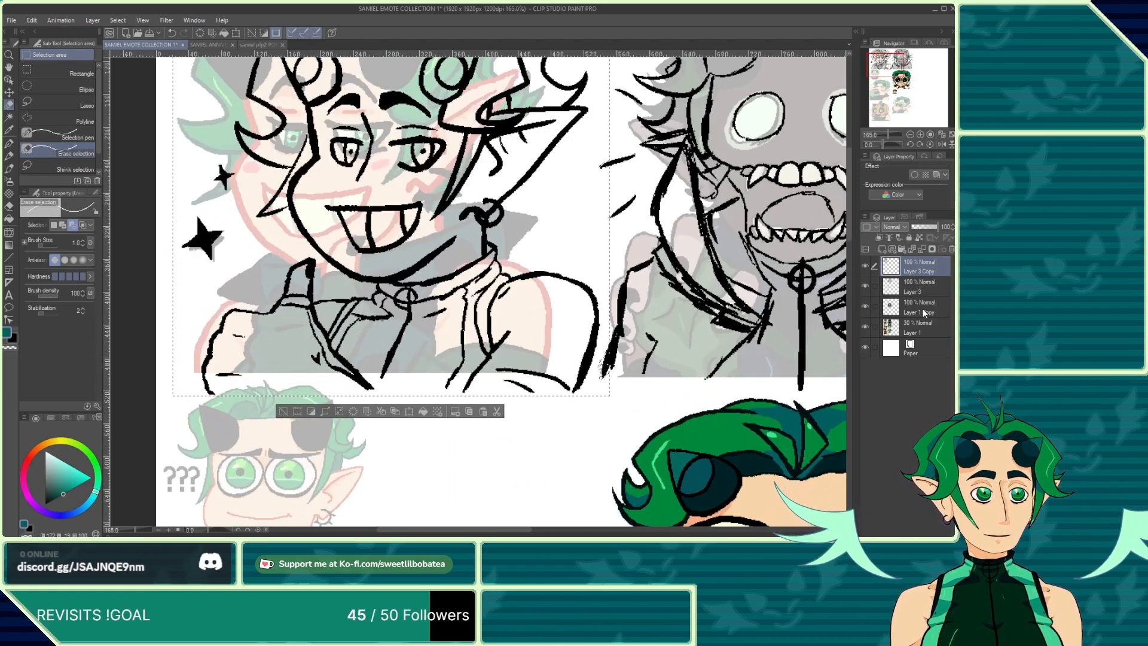
scroll(648, 377, "up", 4)
left_click(47, 138)
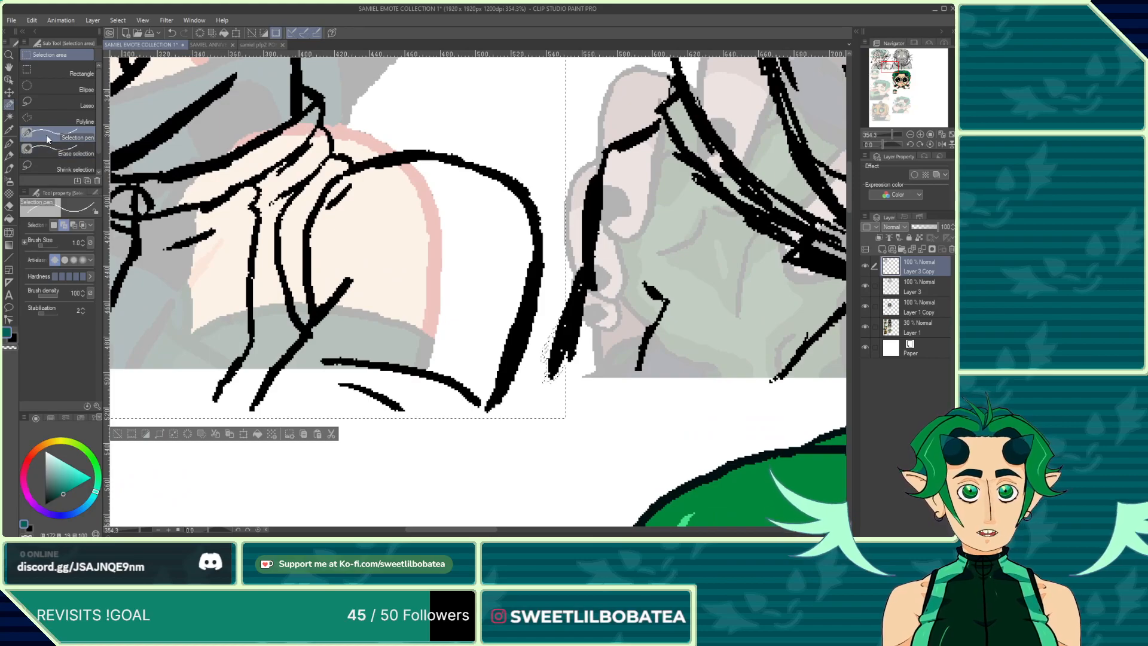
scroll(547, 359, "up", 1)
left_click_drag(546, 343, 543, 397)
left_click_drag(546, 329, 547, 388)
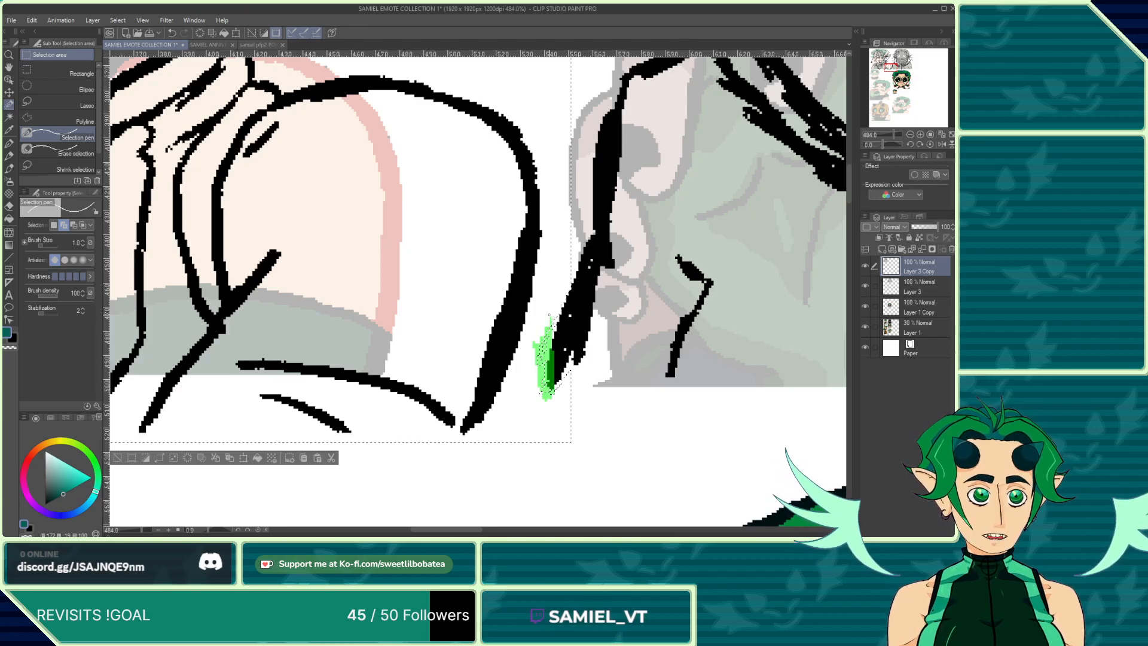
Step: Add the remaining line tips along the sketch's right border to the selection with the Selection pen
left_click_drag(564, 291, 548, 359)
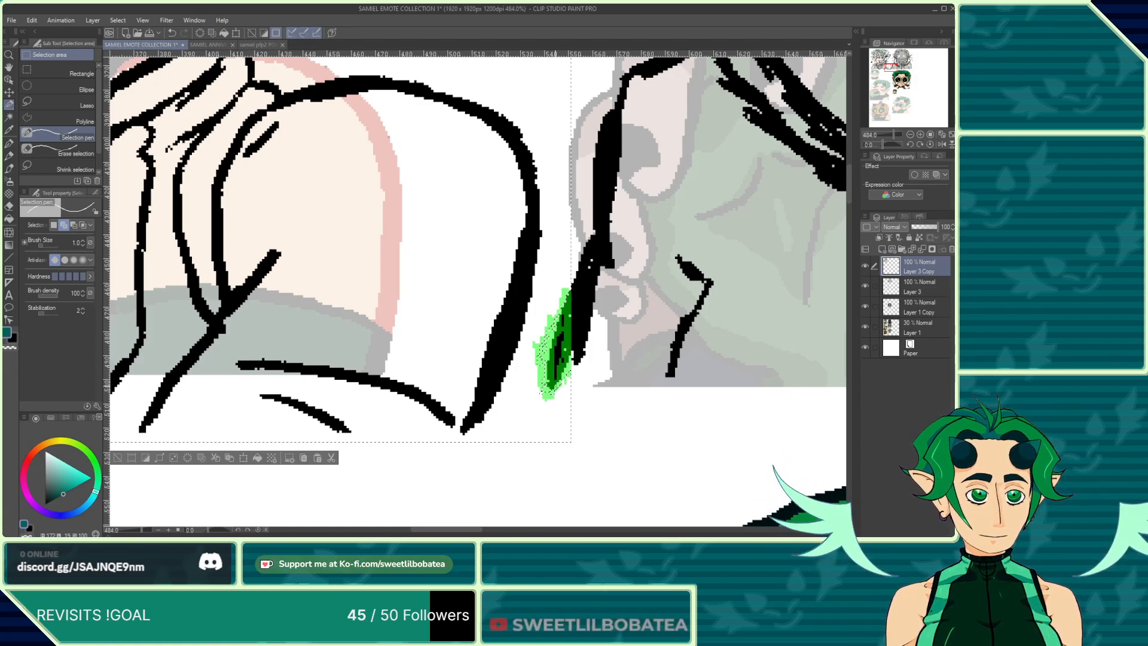
left_click_drag(556, 373, 563, 320)
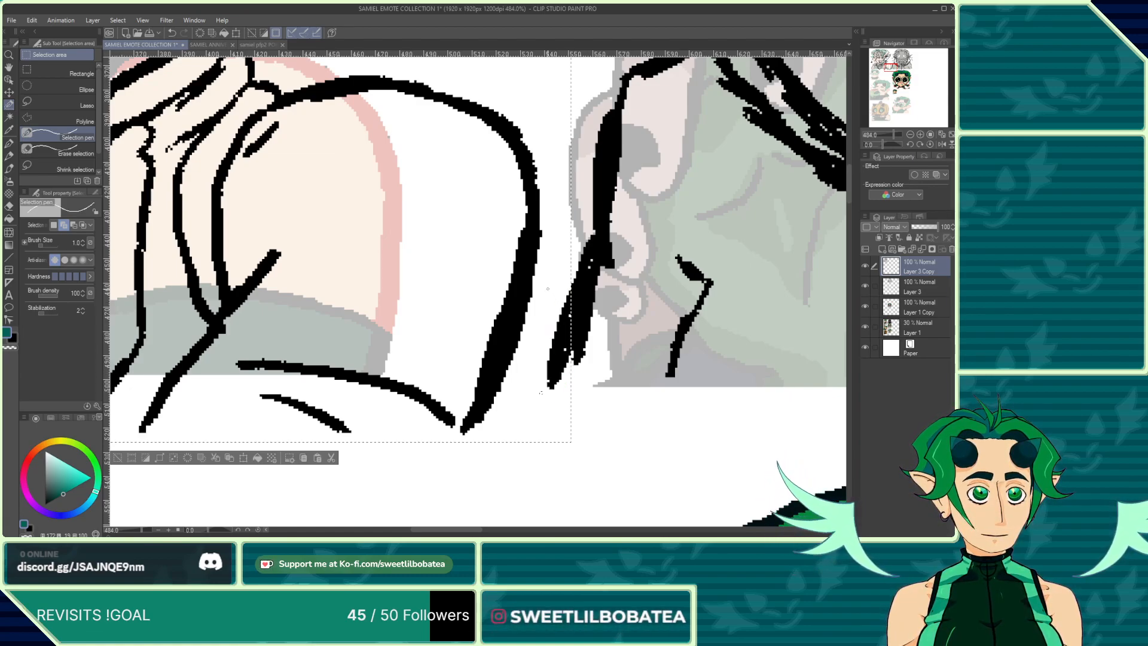
left_click_drag(541, 395, 541, 397)
scroll(542, 396, "down", 13)
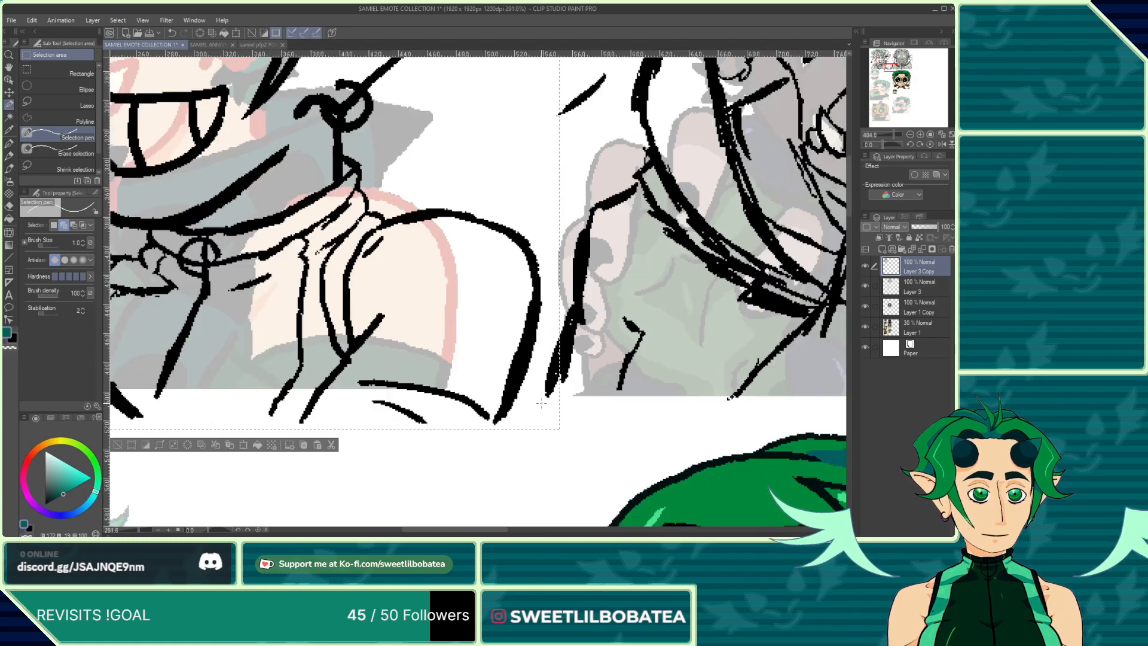
scroll(543, 335, "up", 5)
scroll(543, 245, "up", 9)
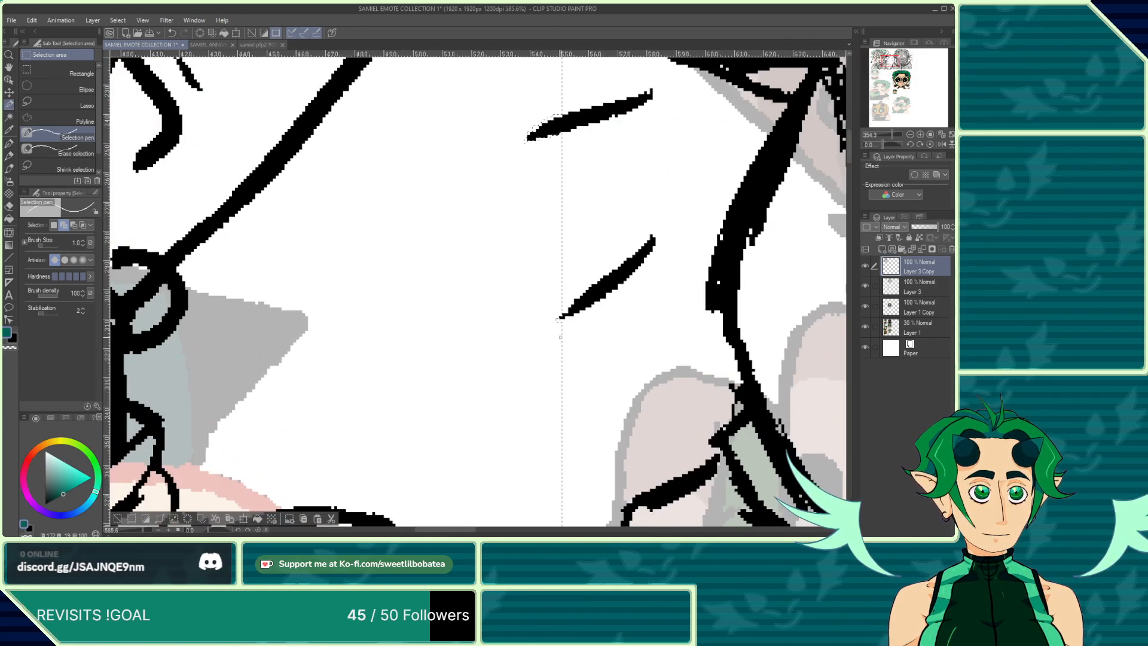
left_click_drag(556, 307, 558, 314)
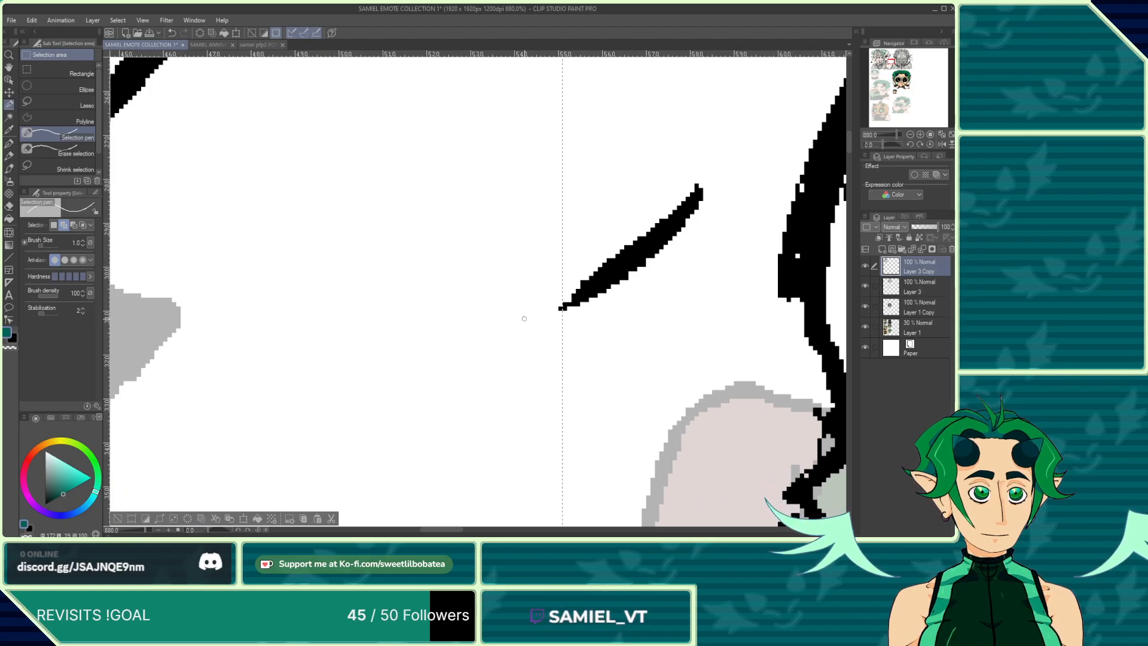
scroll(525, 317, "down", 9)
scroll(530, 200, "up", 9)
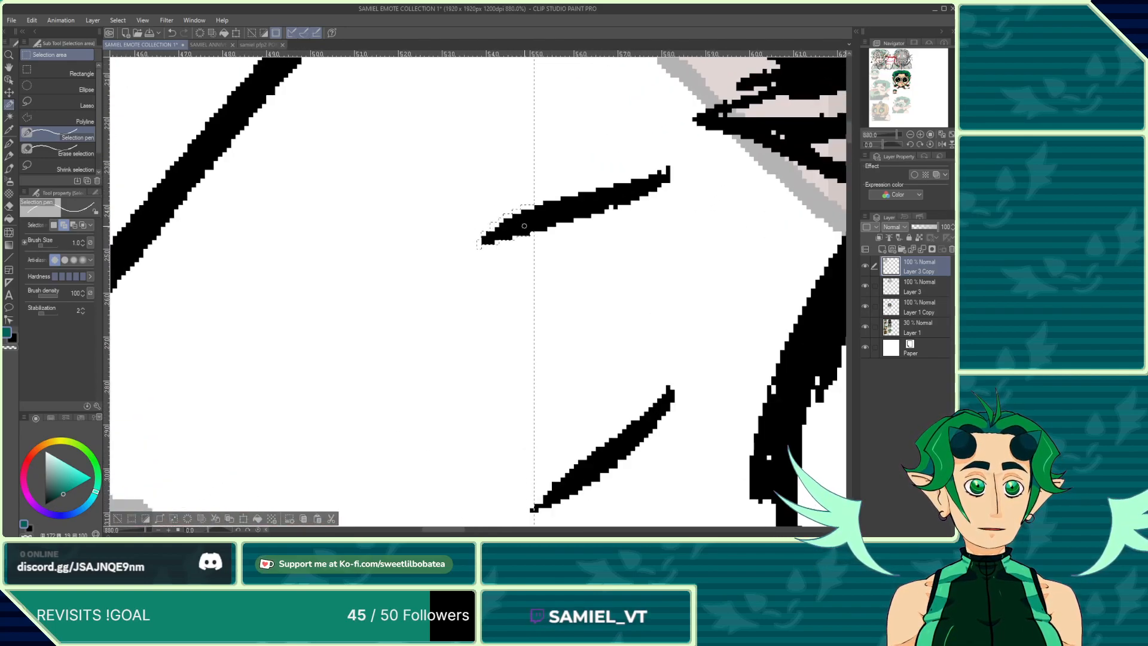
mouse_move(525, 236)
left_mouse_down()
mouse_move(524, 206)
mouse_move(523, 243)
mouse_move(512, 207)
mouse_move(507, 250)
mouse_move(495, 216)
mouse_move(479, 253)
mouse_move(514, 233)
left_mouse_up()
Step: Shift the pasted sketch slightly to the left with Scale/Rotate and confirm the transform
scroll(492, 290, "down", 18)
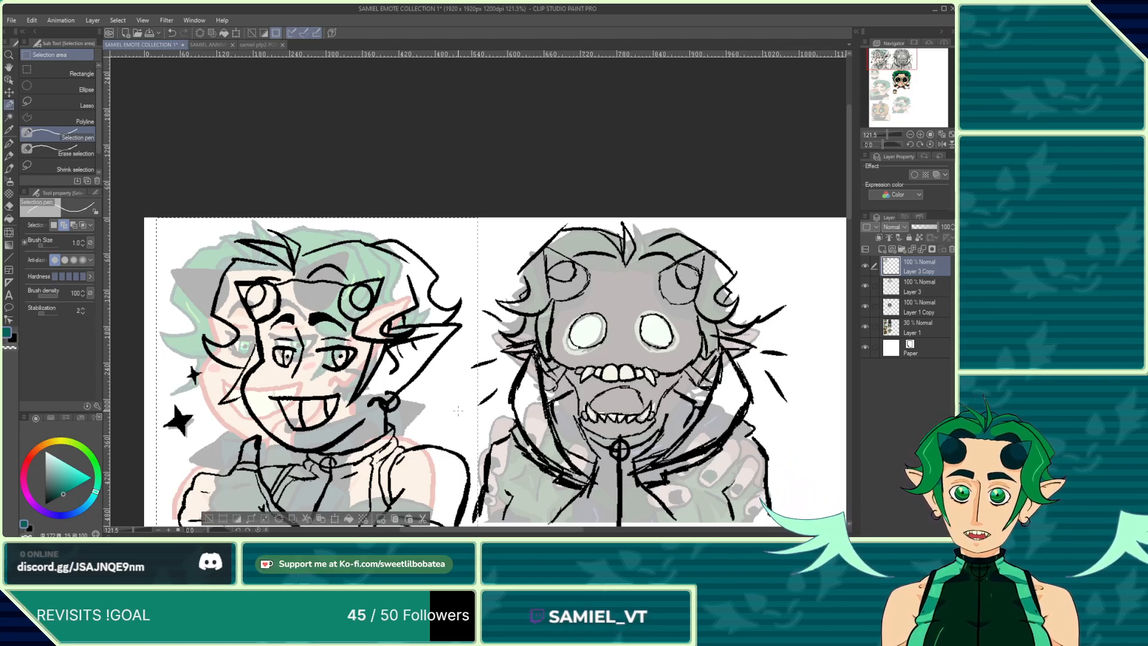
scroll(458, 410, "down", 5)
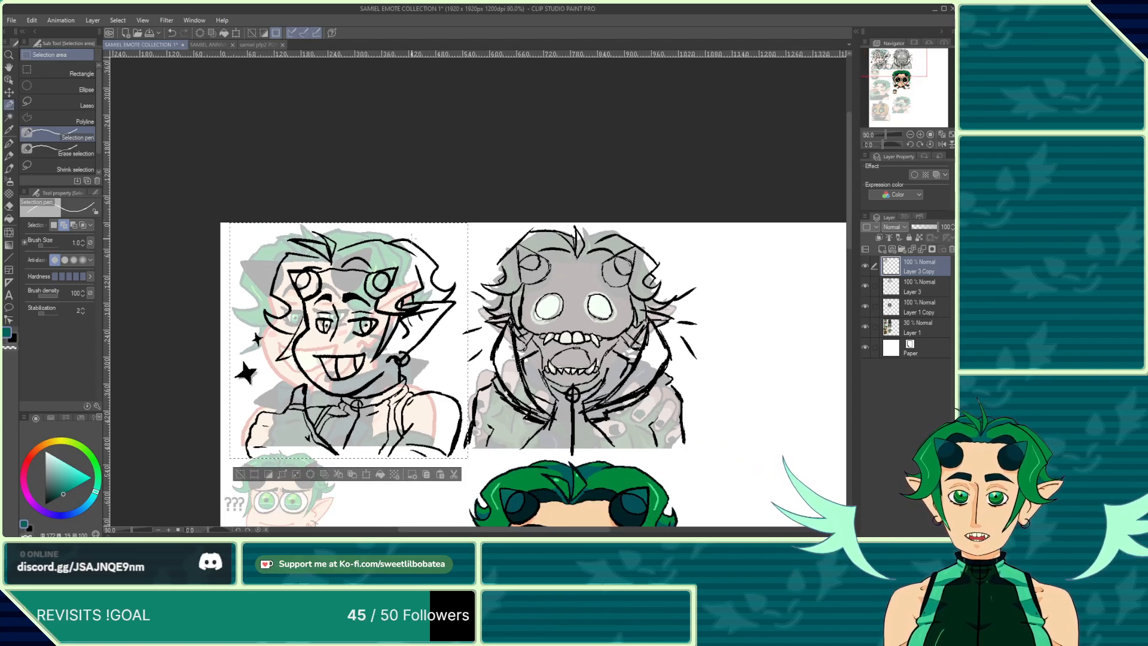
scroll(450, 241, "down", 3)
scroll(304, 249, "up", 2)
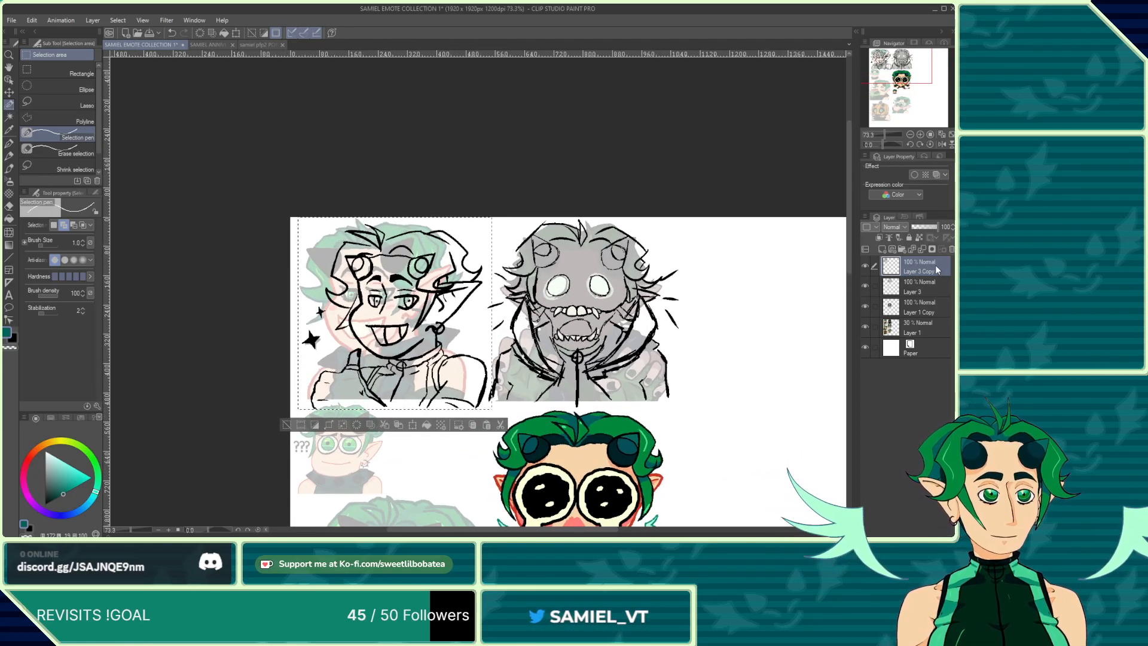
left_click(417, 426)
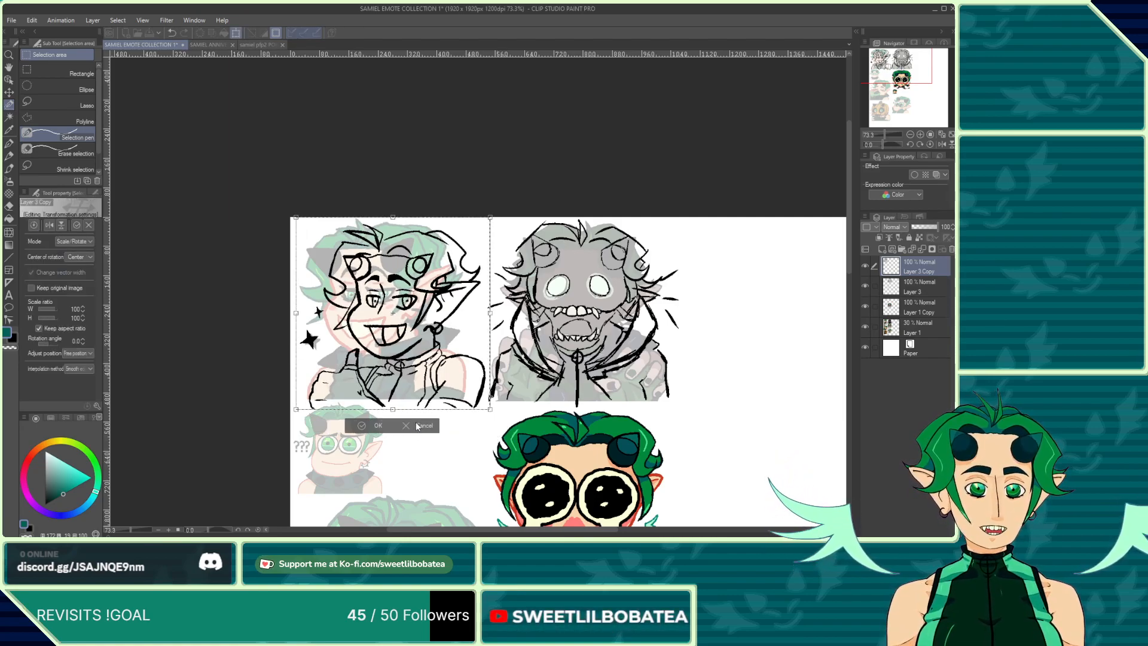
key("Left")
key("Left")
key("Left")
key("Left")
key("Left")
key("Left")
key("Left")
key("Left")
key("Left")
key("Left")
key("Left")
key("Left")
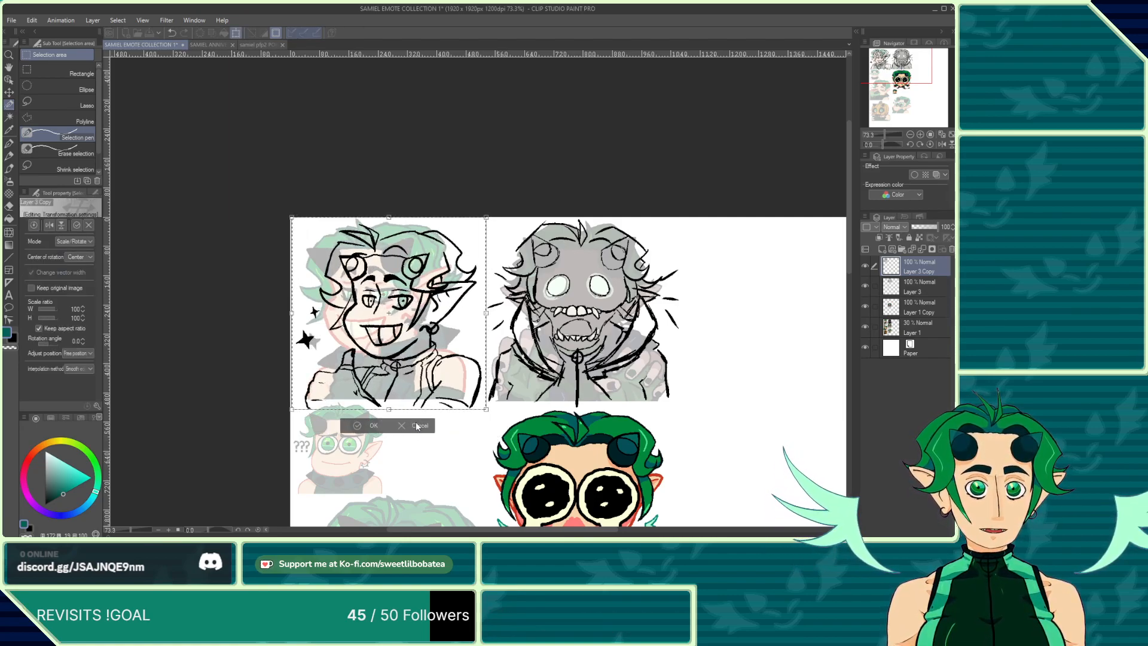
scroll(411, 414, "up", 3)
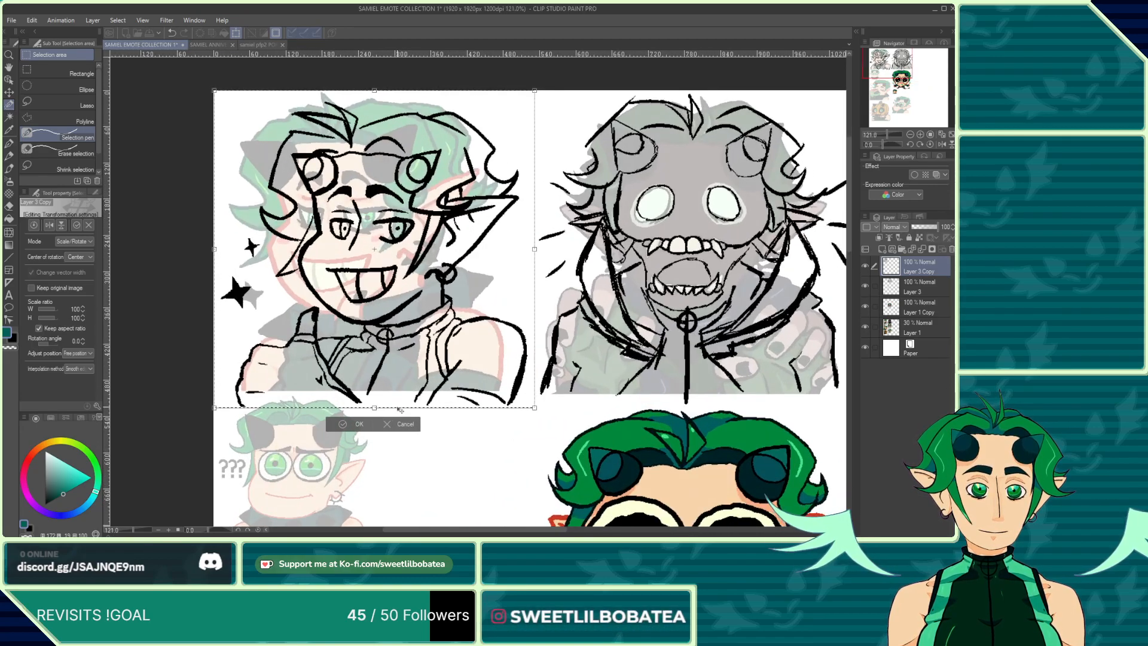
scroll(400, 410, "up", 1)
scroll(514, 419, "down", 1)
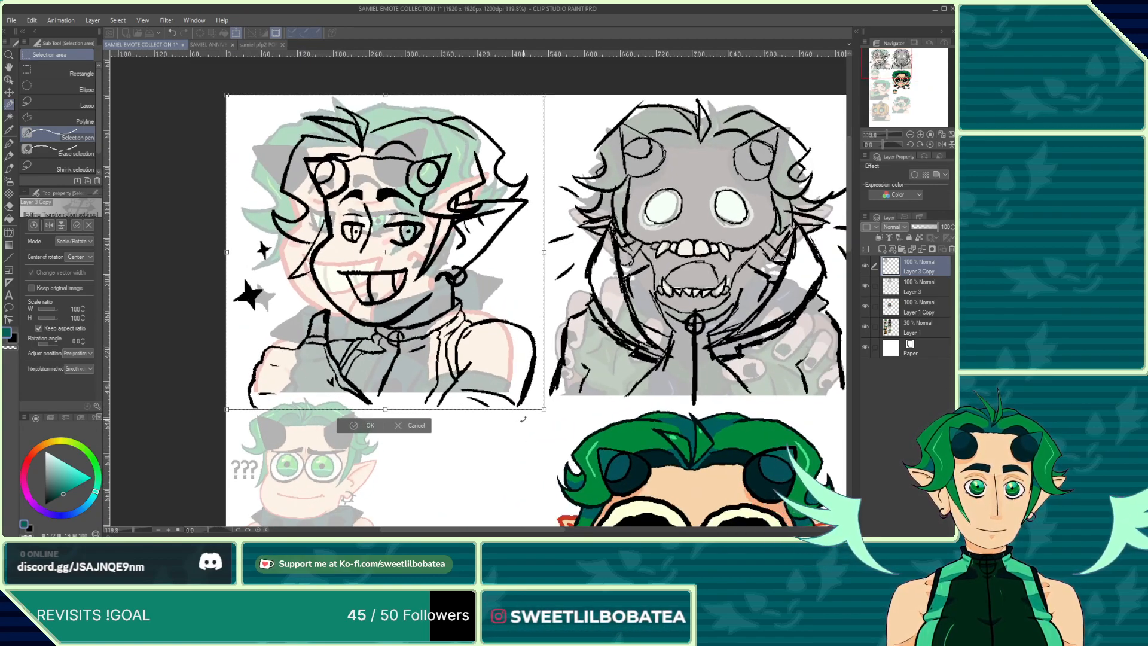
key("Left")
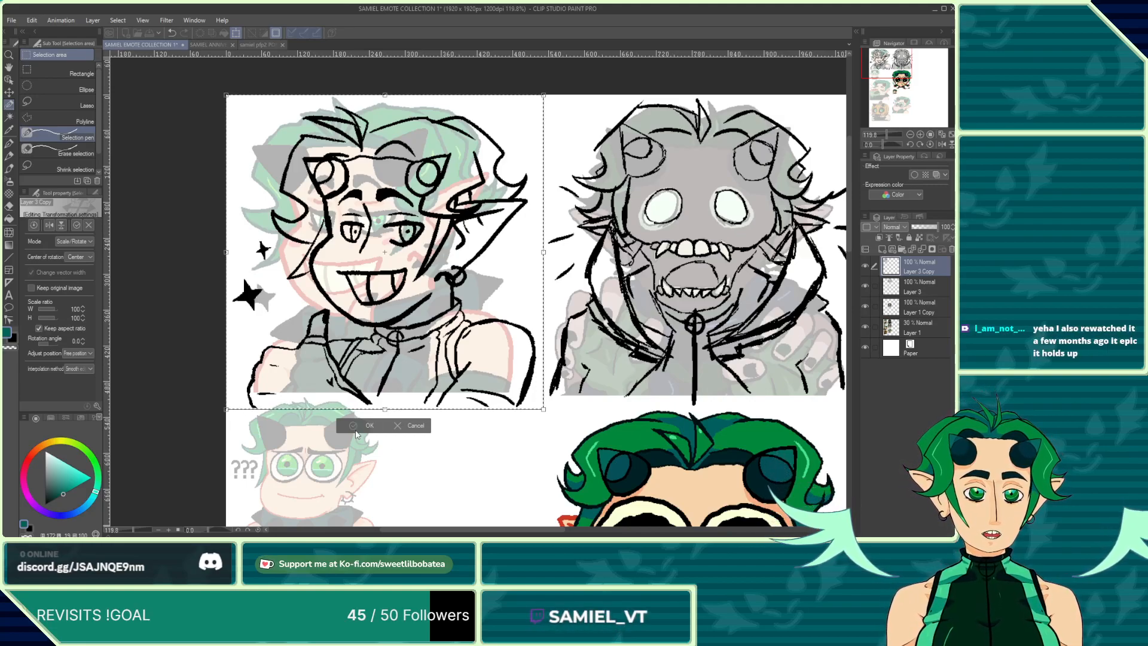
key("Return")
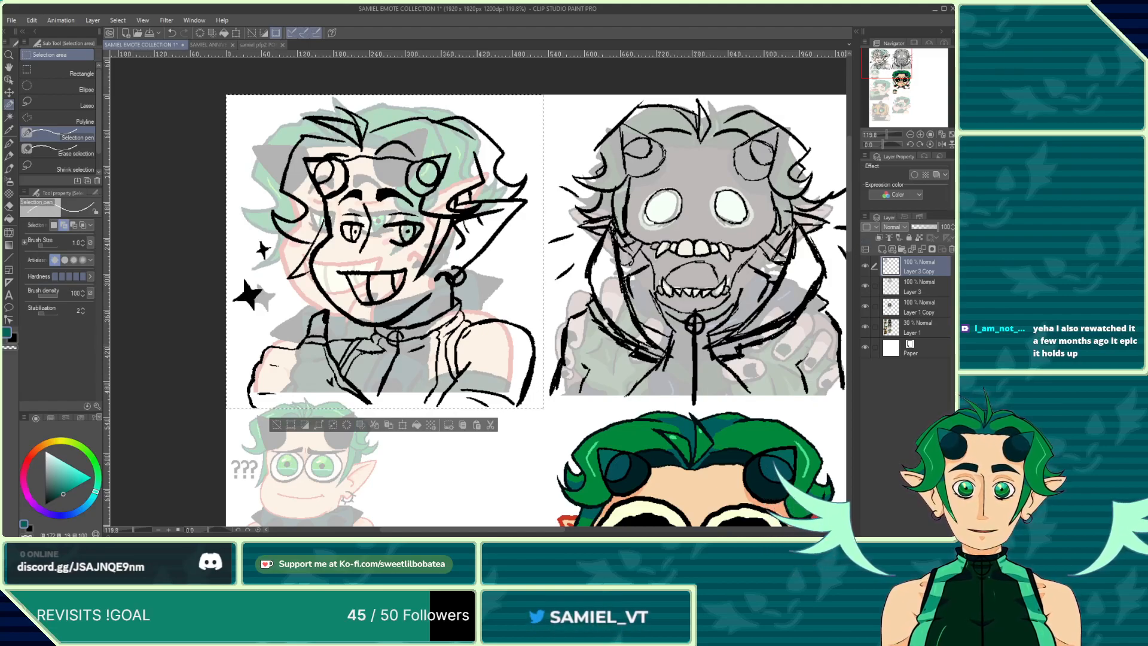
Step: Create a new layer filled with teal inside the selection and place it just below Layer 3
left_click(893, 346)
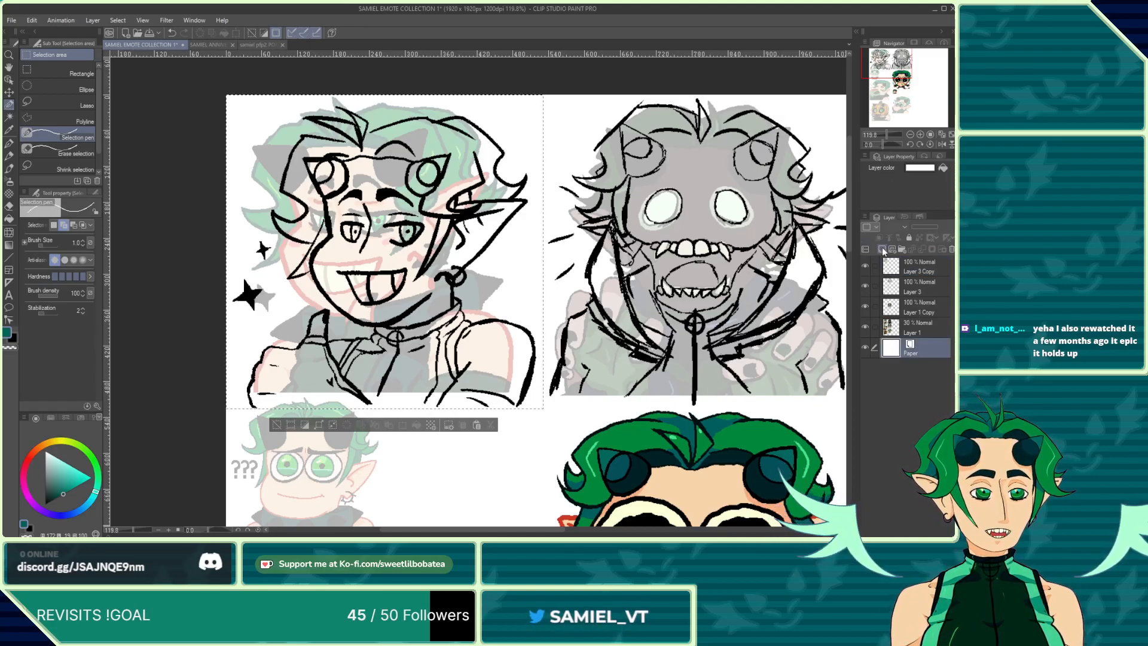
left_click(882, 249)
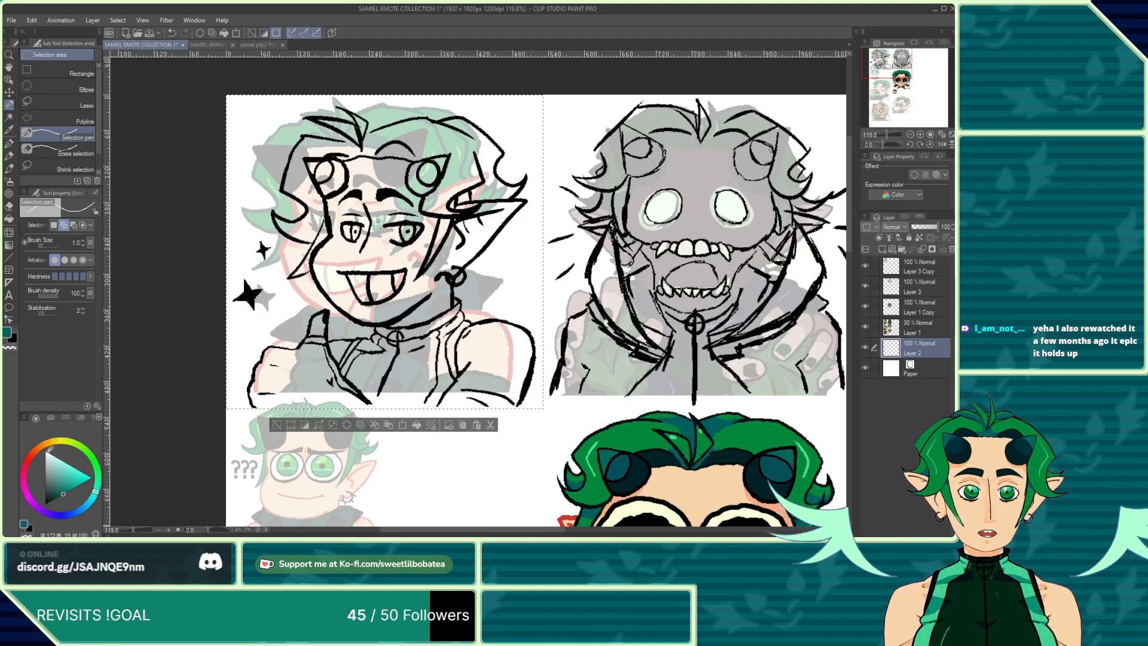
left_click(55, 456)
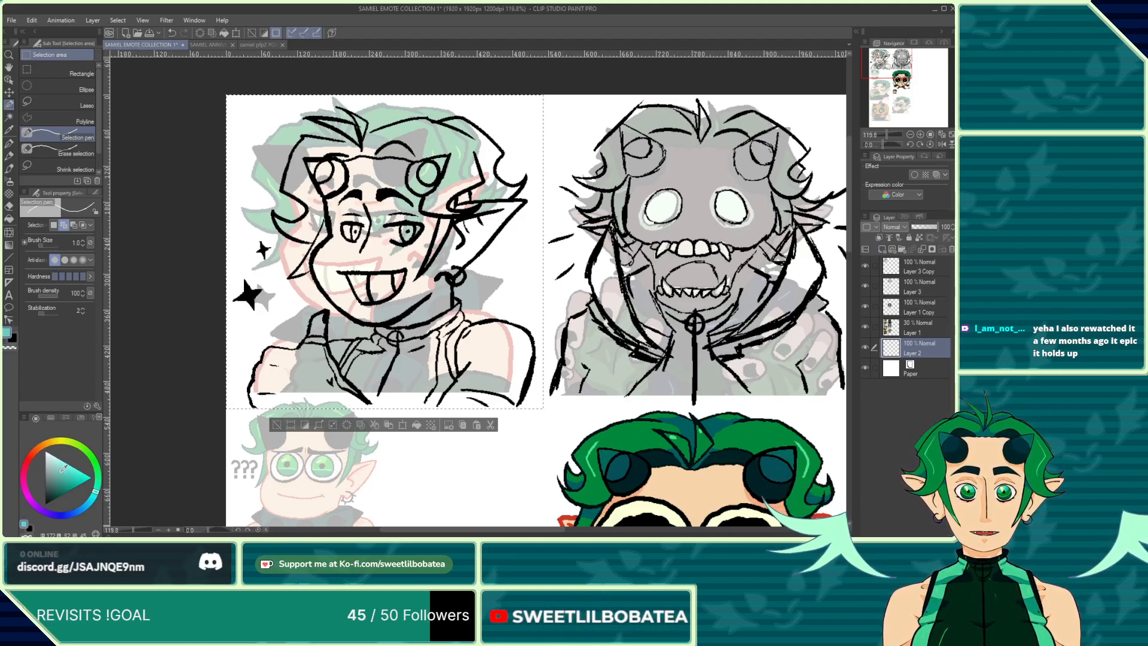
left_click(9, 217)
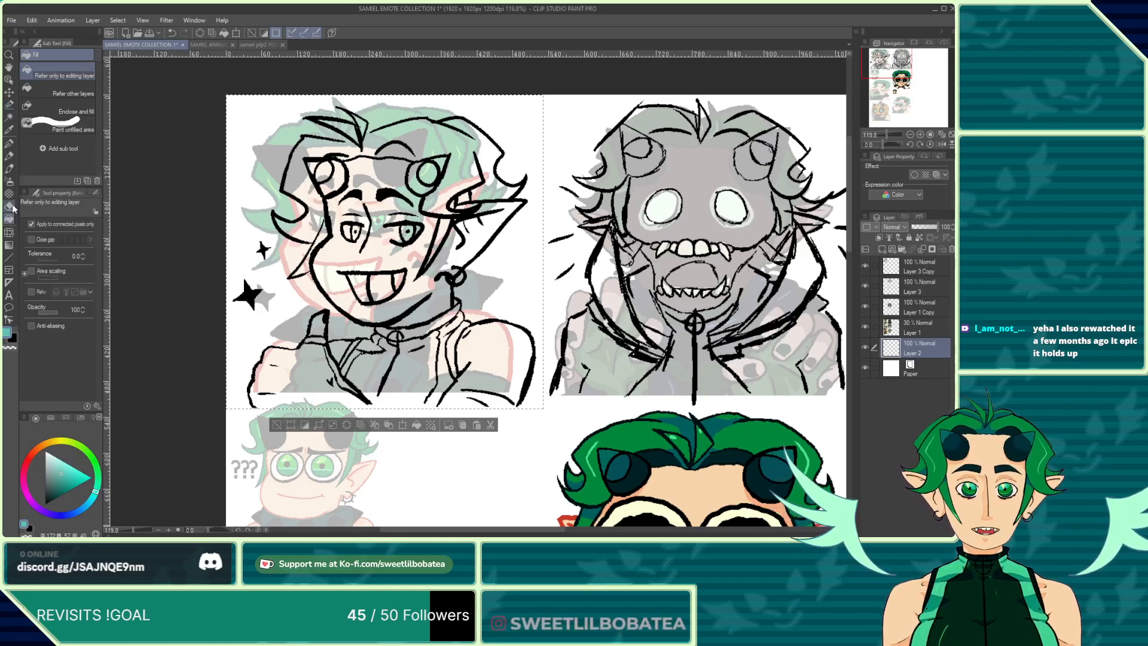
left_click(9, 144)
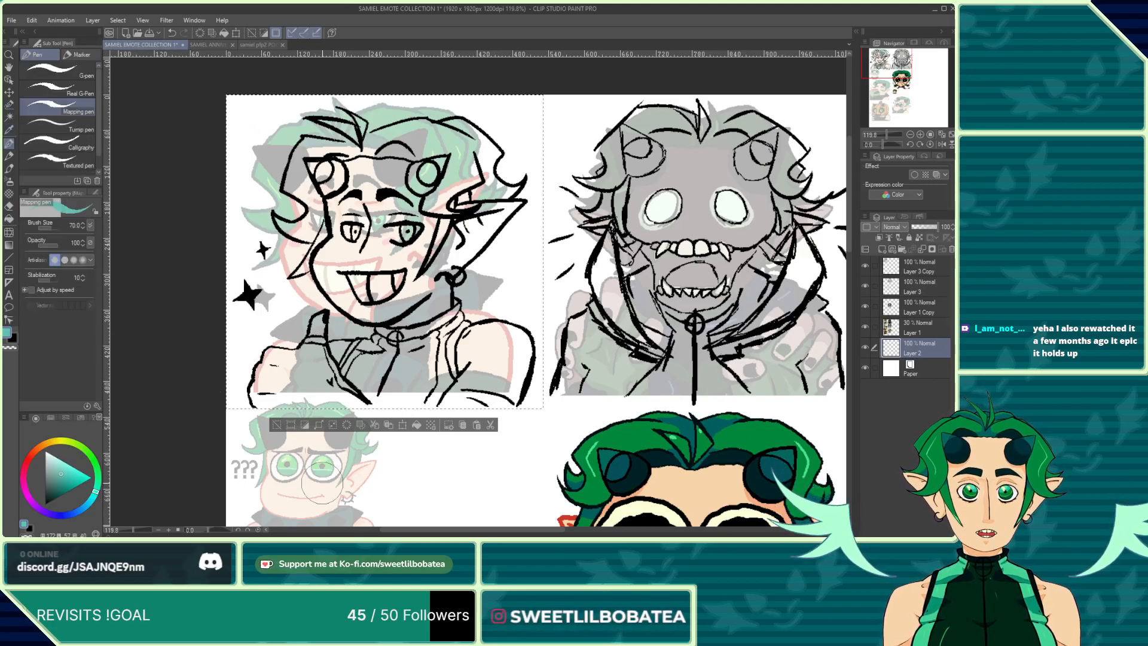
left_click(417, 424)
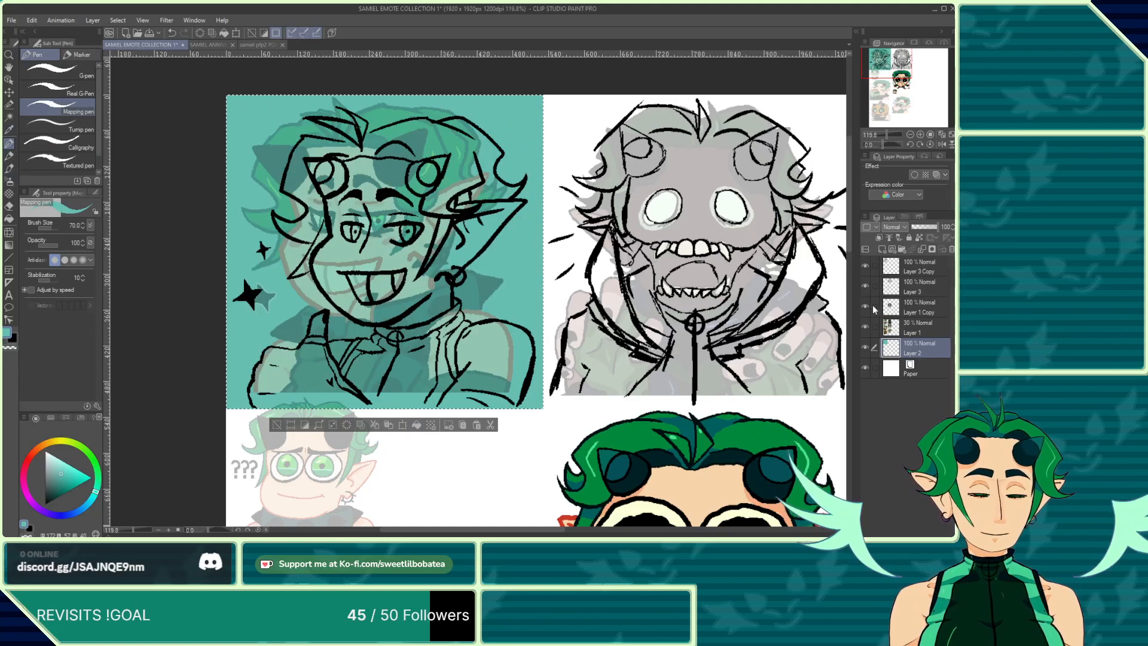
left_click_drag(898, 347, 901, 302)
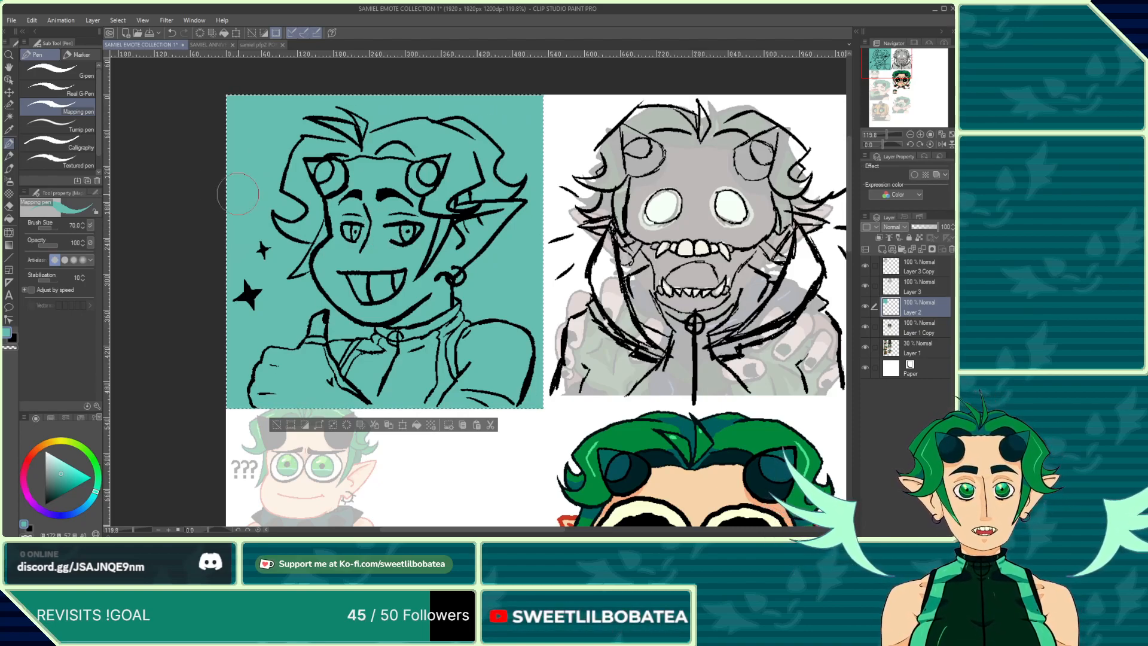
Step: Switch to the Mapping pen in black and redraw the hair strand lines above the left eye
left_click(9, 168)
left_click(9, 143)
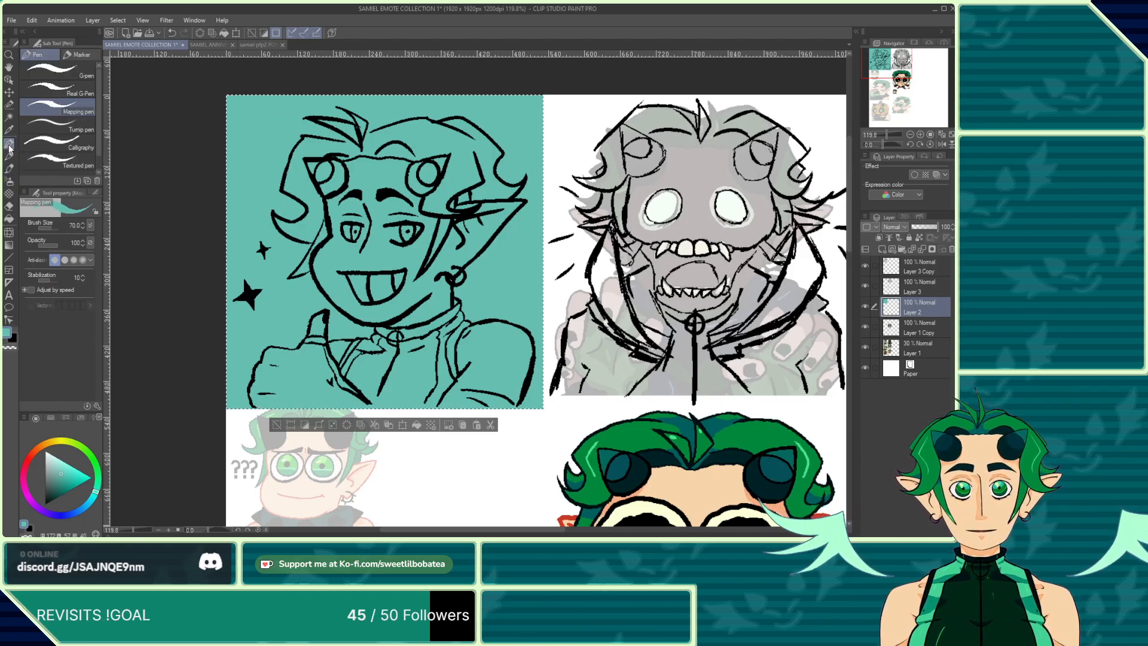
scroll(302, 118, "up", 4)
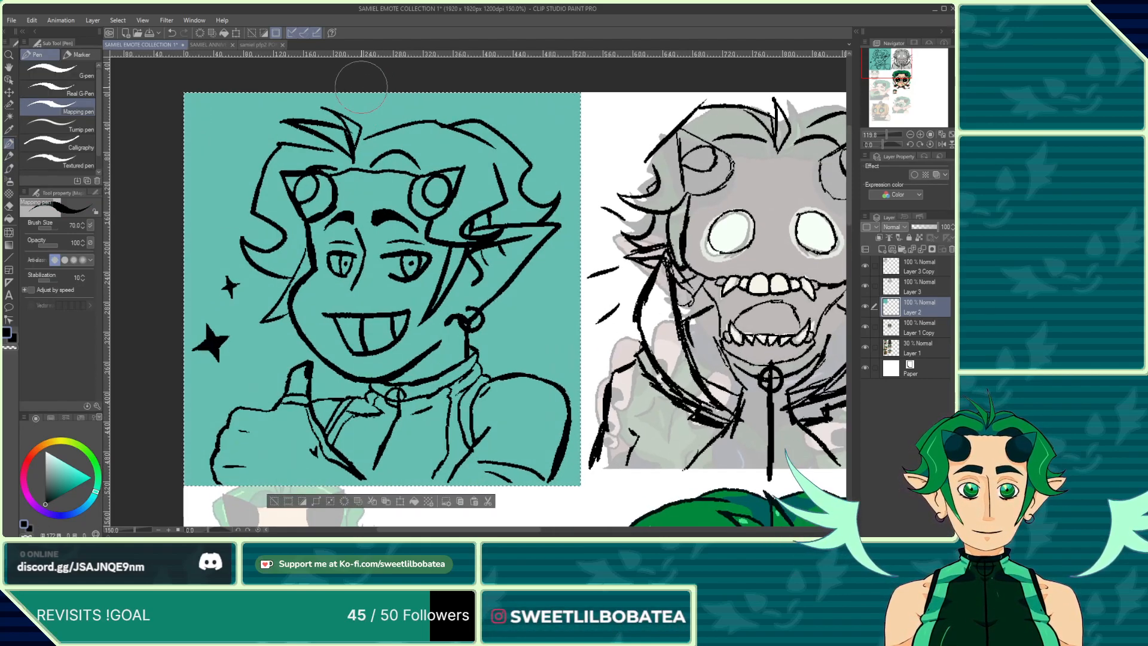
scroll(302, 118, "up", 3)
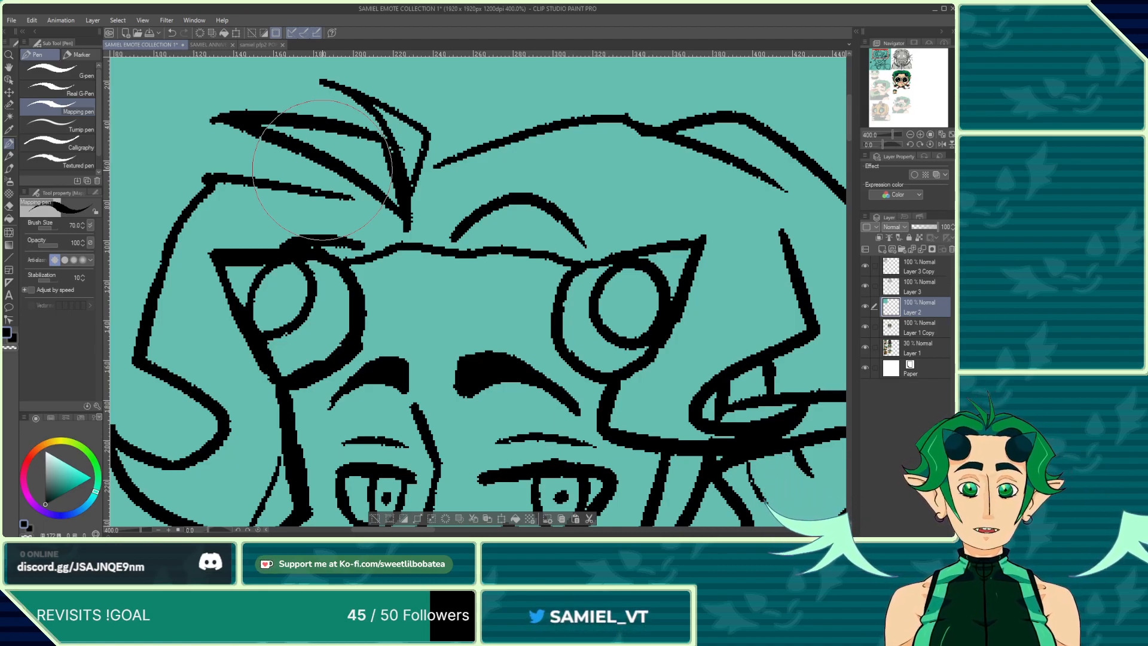
scroll(438, 268, "down", 3)
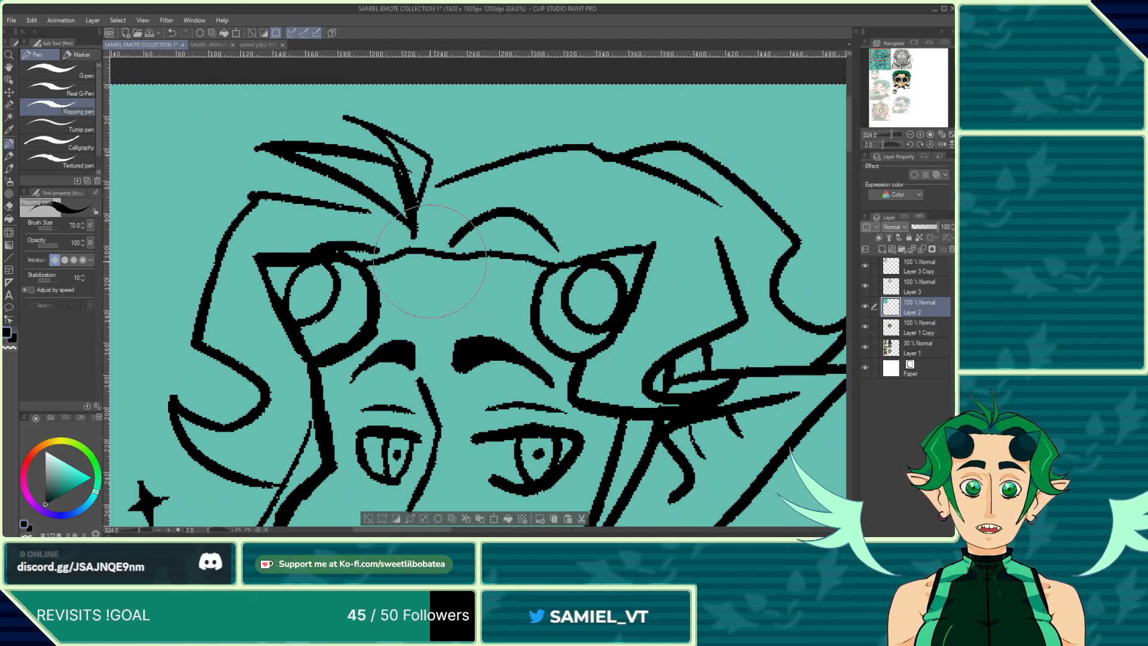
scroll(394, 228, "up", 3)
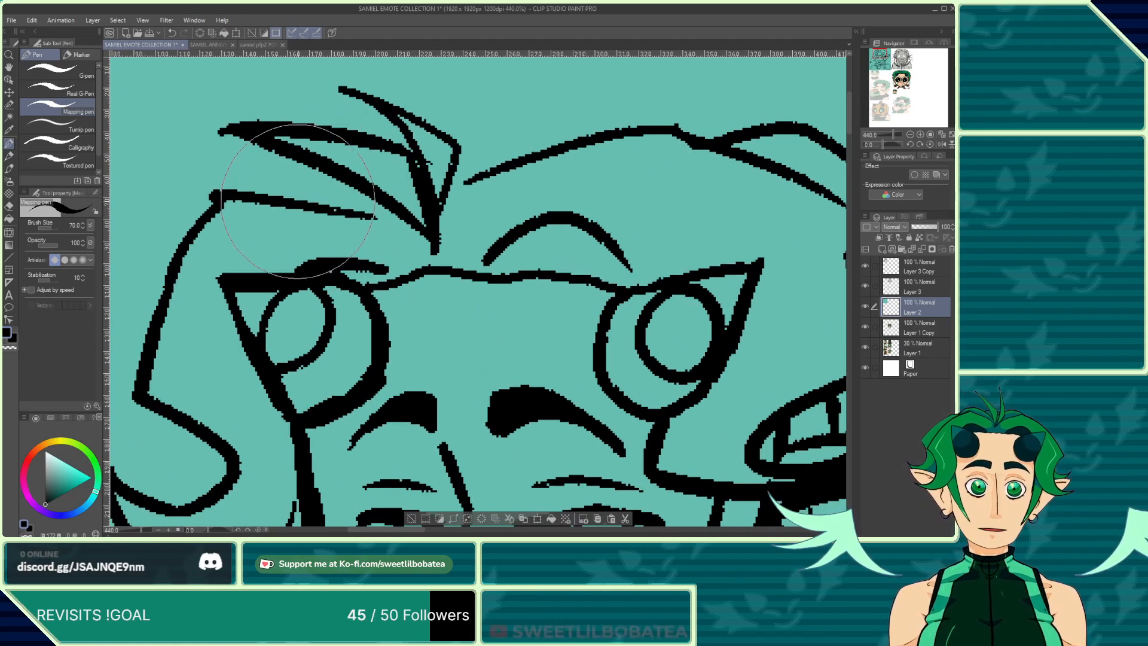
left_click_drag(321, 193, 349, 182)
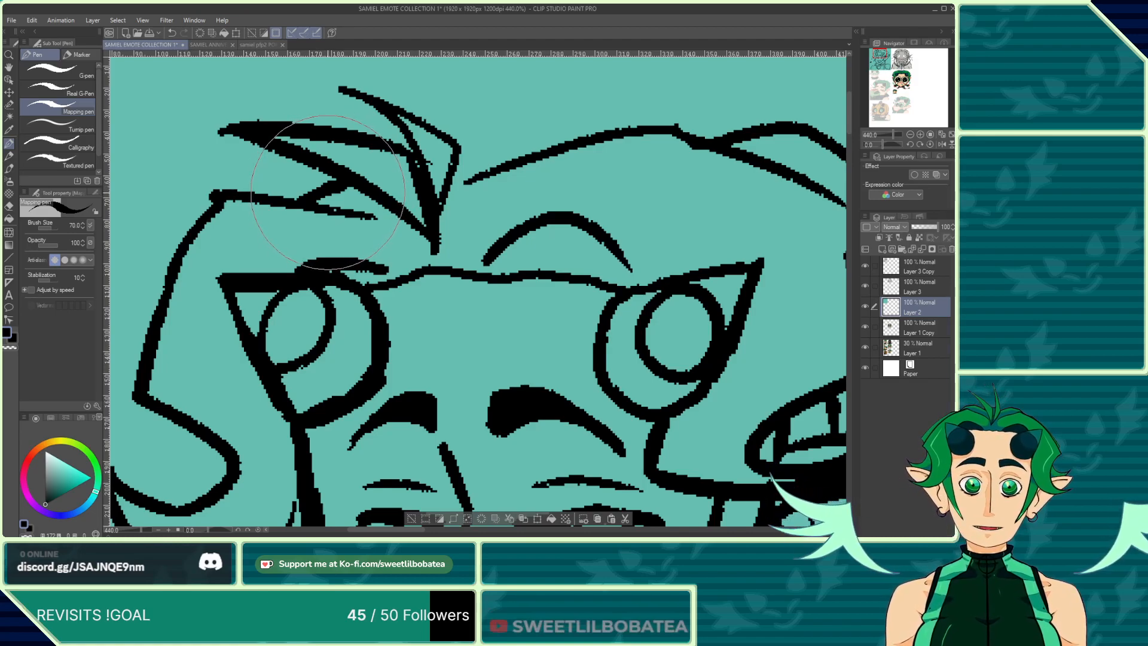
left_click_drag(412, 150, 435, 239)
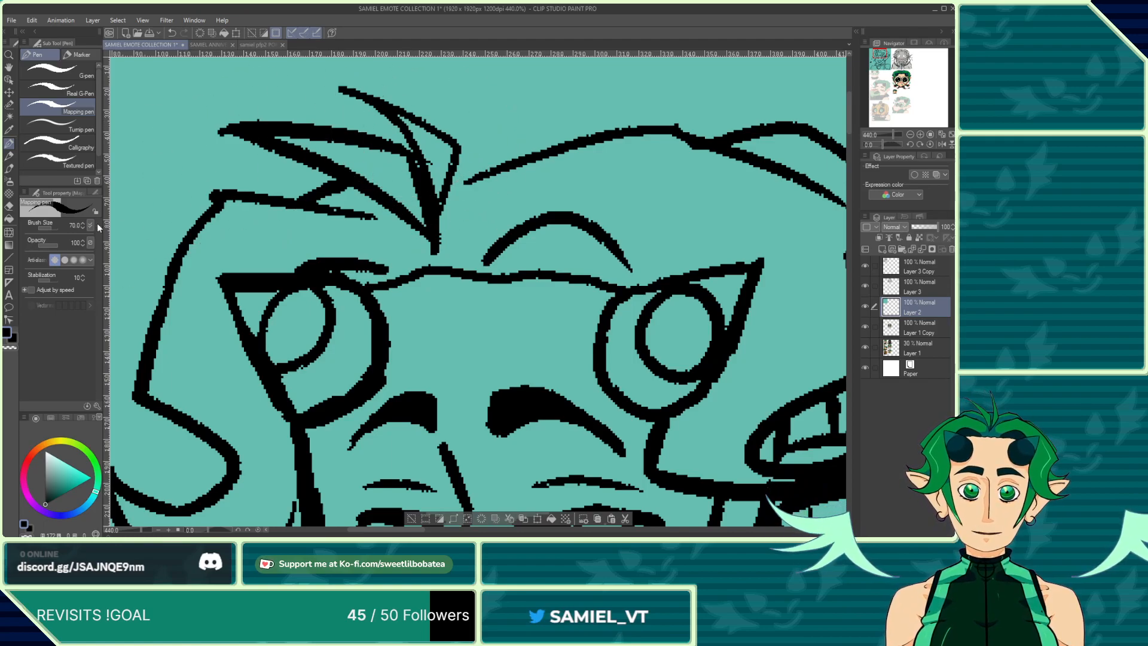
key("e")
left_click_drag(426, 155, 431, 158)
left_click(171, 33)
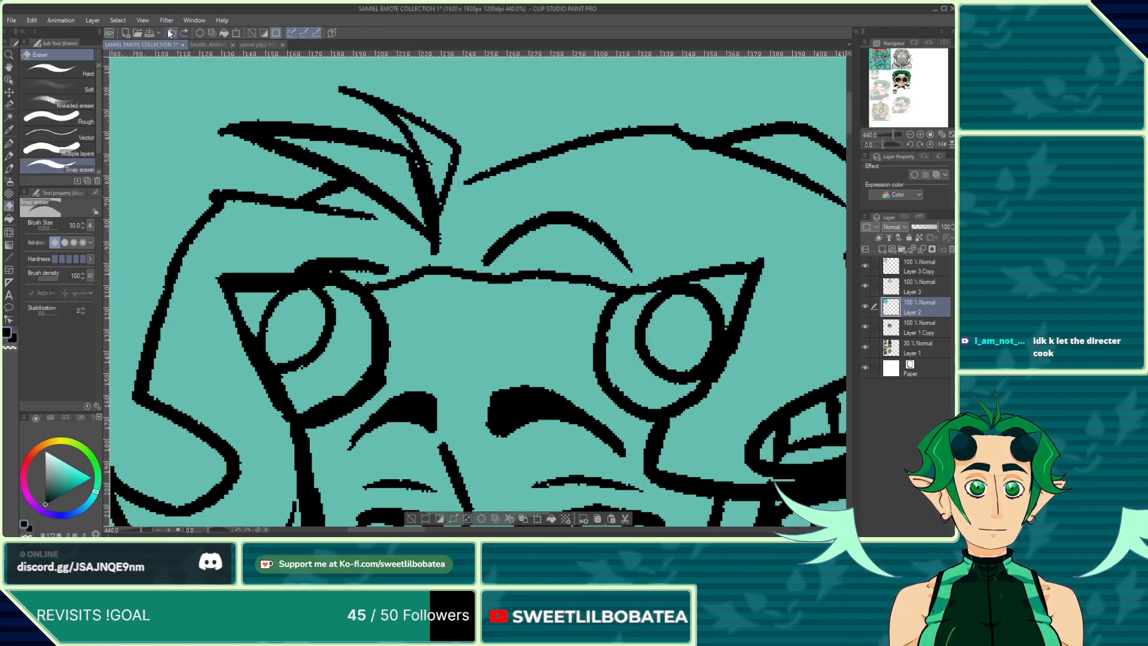
Step: Select Layer 3 Copy and erase the stray hair line ends near the top of the head, returning to the pen
left_click(905, 272)
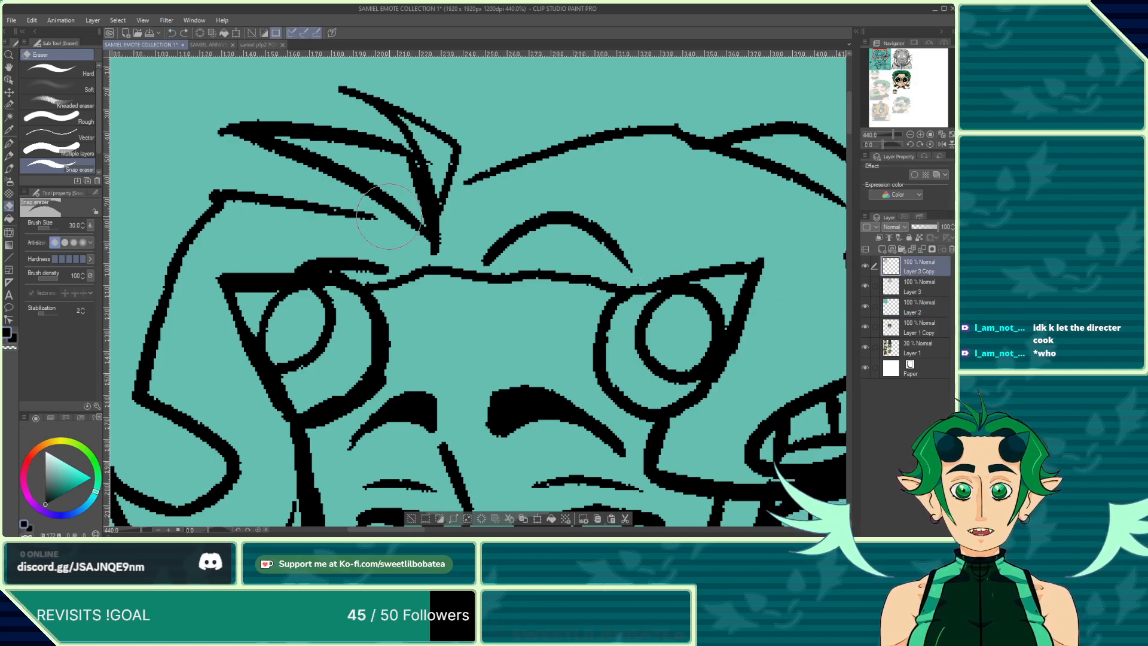
left_click(865, 306)
left_click(865, 306)
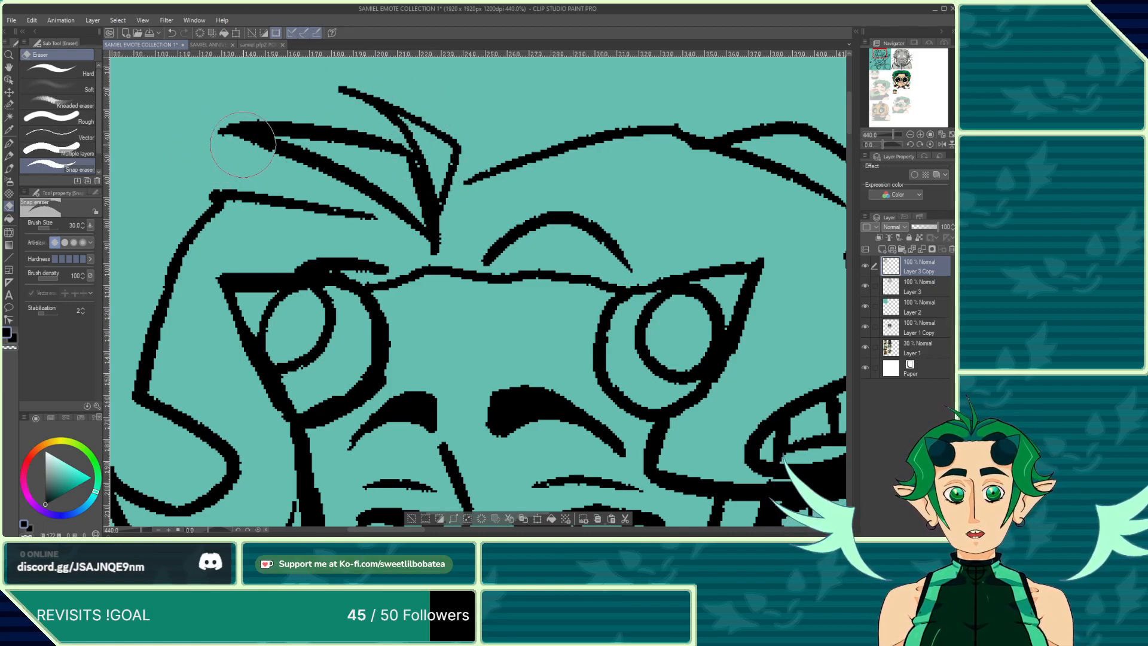
left_click_drag(201, 157, 192, 118)
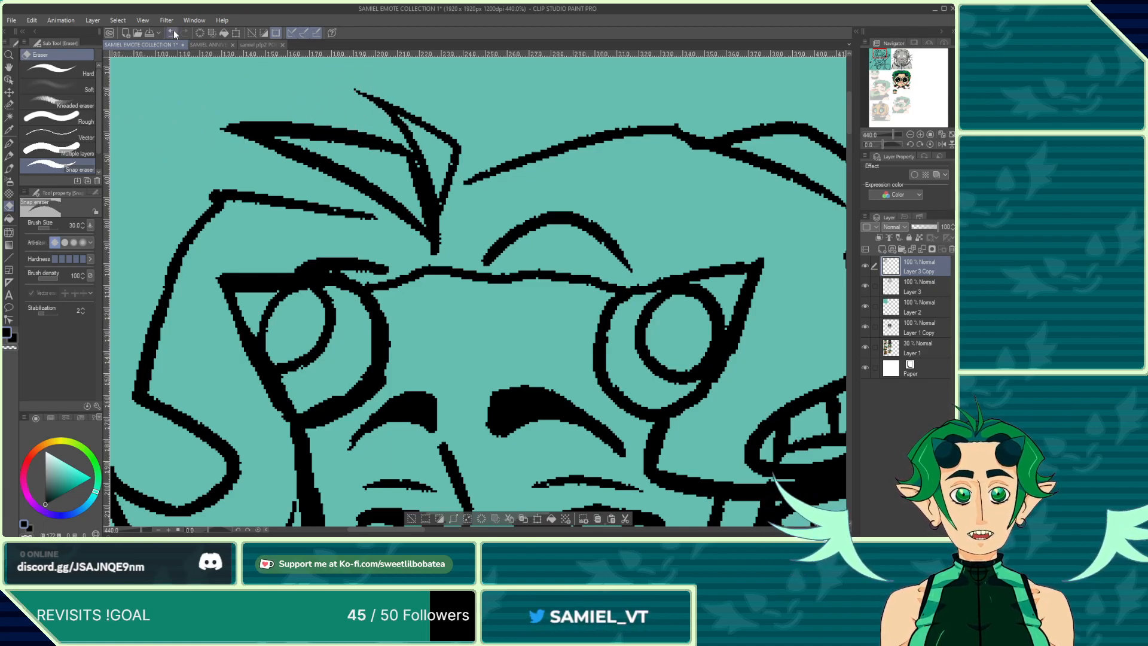
mouse_move(374, 118)
left_mouse_down()
mouse_move(343, 91)
mouse_move(382, 121)
mouse_move(337, 91)
left_mouse_up()
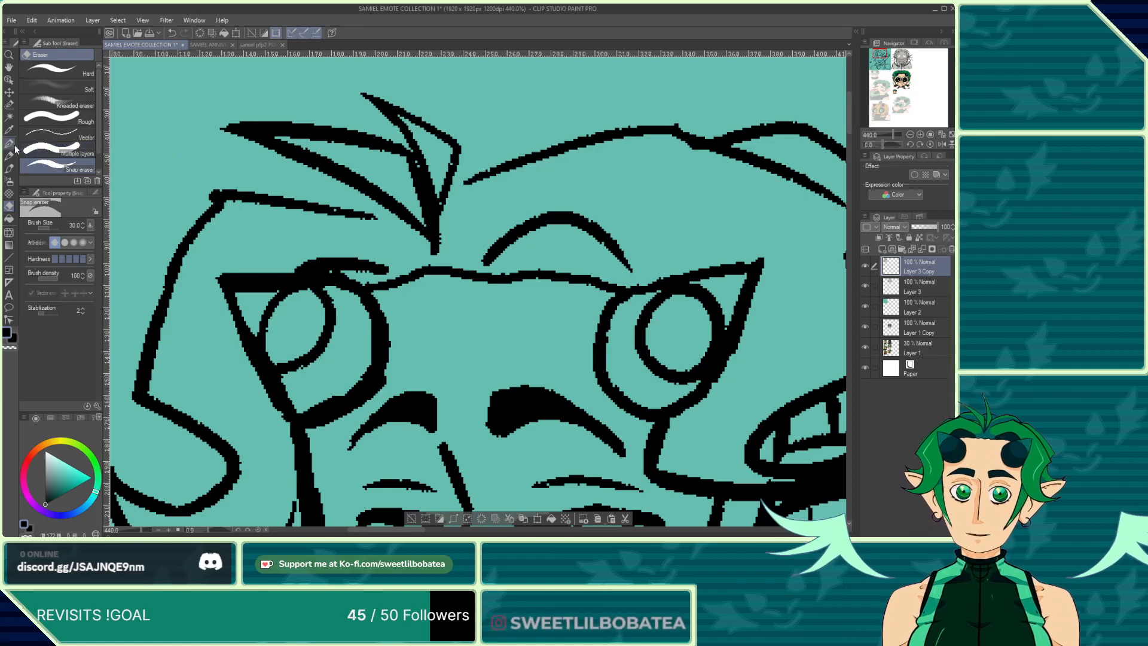
key("p")
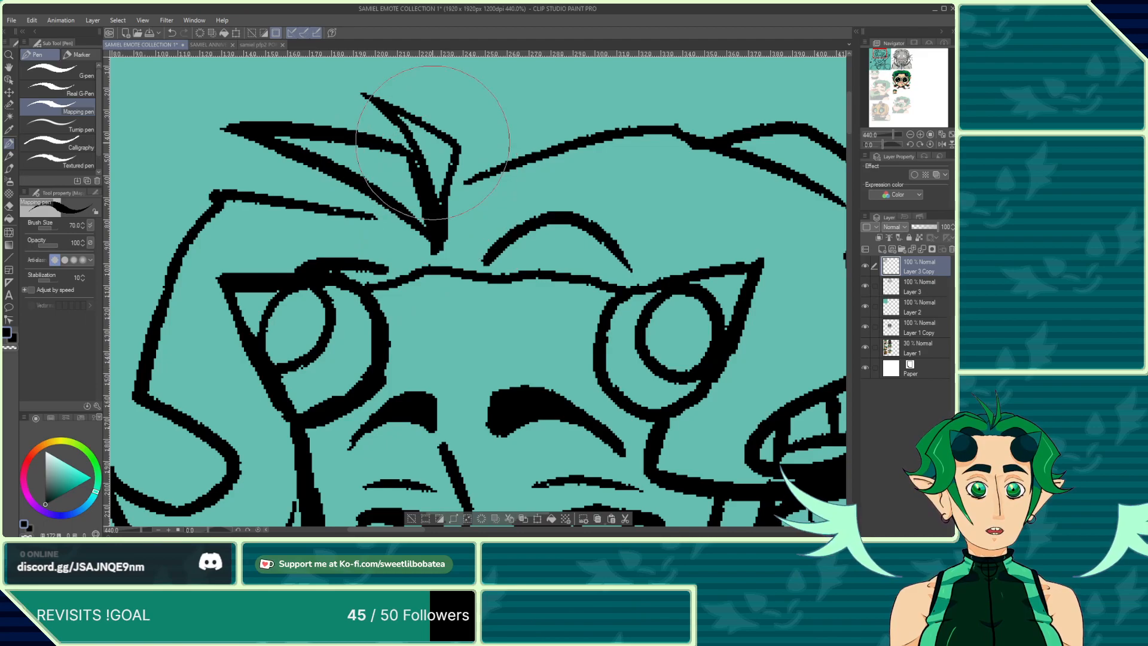
Step: Redraw the tip of the central hair strand above the forehead and erase its old inner line
left_click_drag(450, 206, 442, 247)
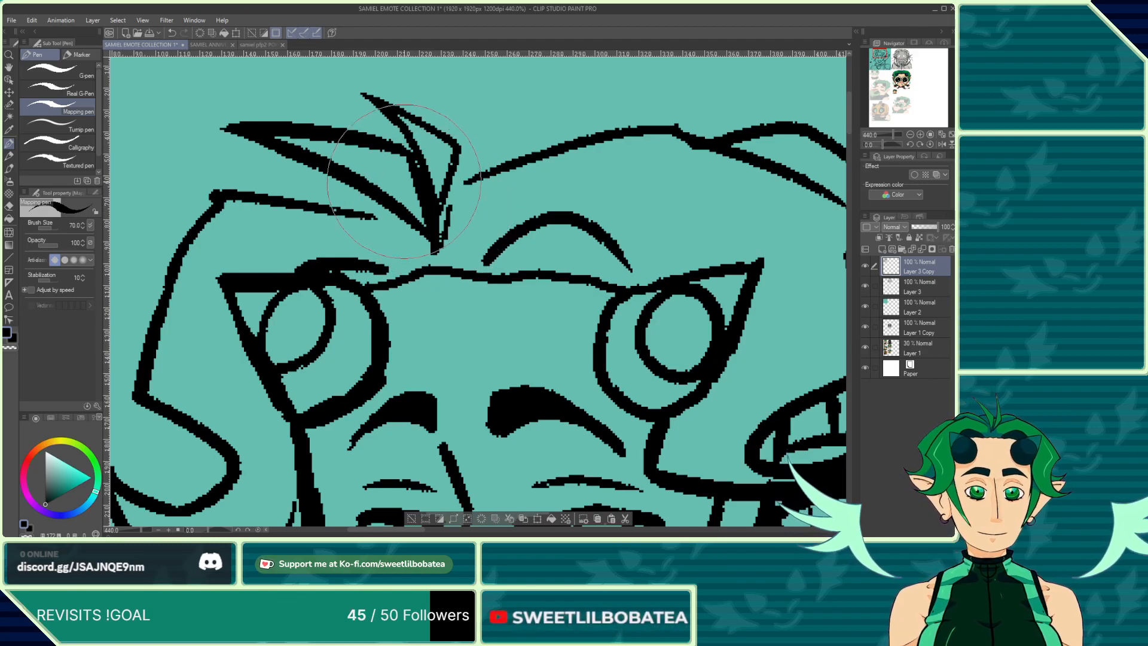
left_click(10, 207)
left_click_drag(441, 205, 442, 241)
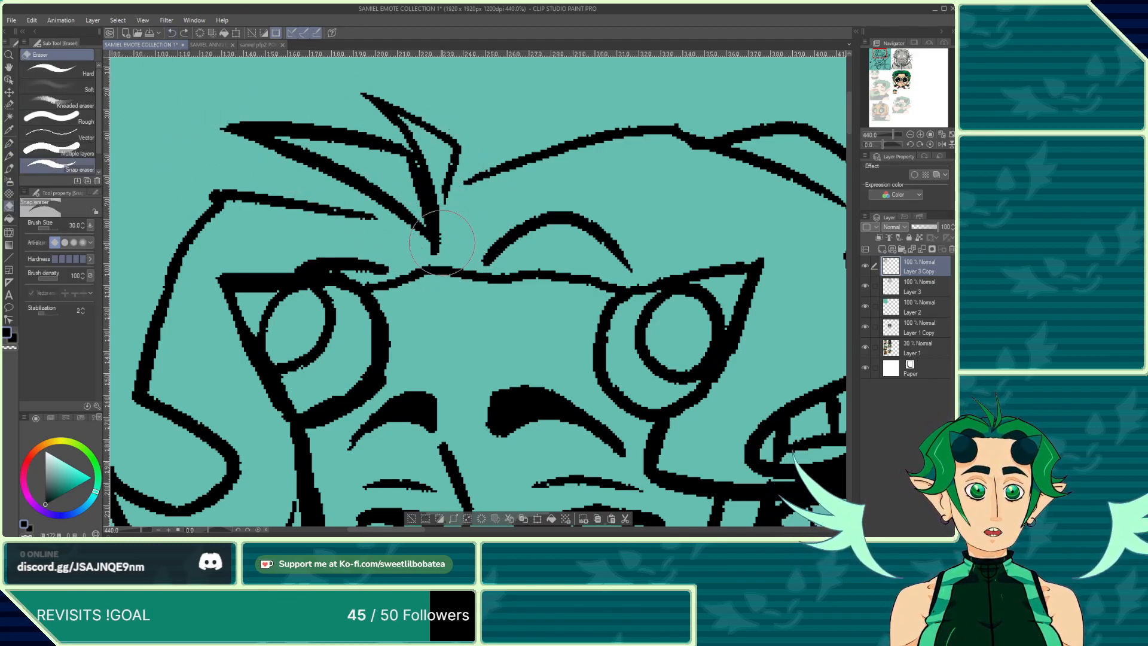
left_click_drag(431, 177, 424, 168)
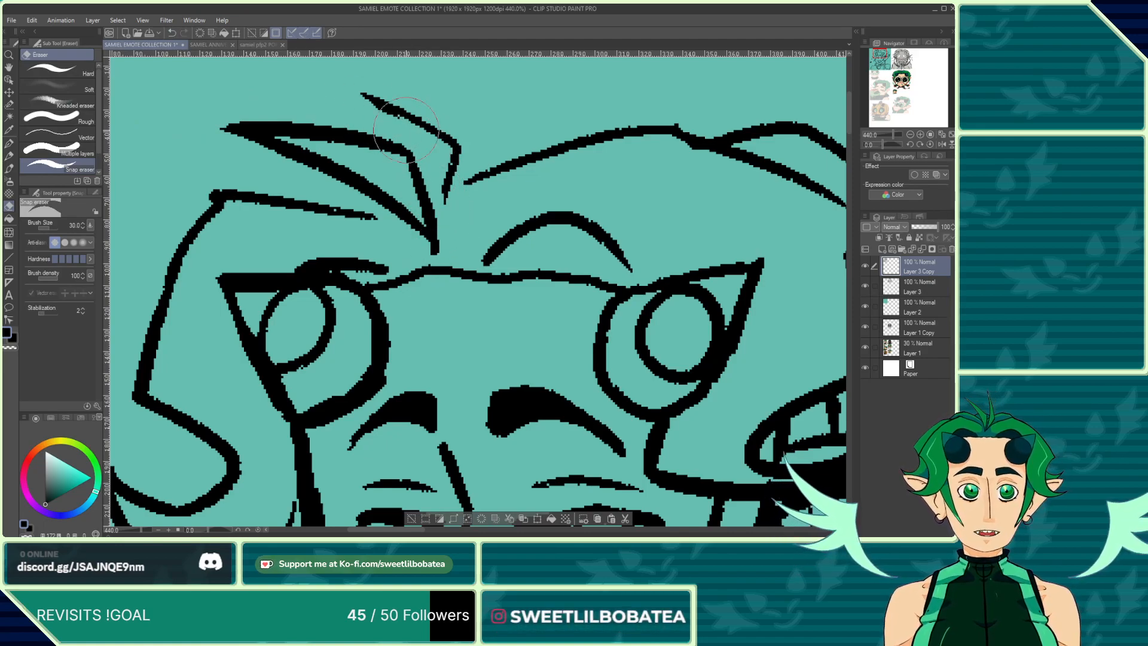
mouse_move(406, 129)
left_mouse_down()
mouse_move(354, 88)
mouse_move(445, 146)
mouse_move(447, 186)
mouse_move(453, 132)
mouse_move(449, 196)
mouse_move(411, 175)
mouse_move(408, 267)
mouse_move(403, 243)
left_mouse_up()
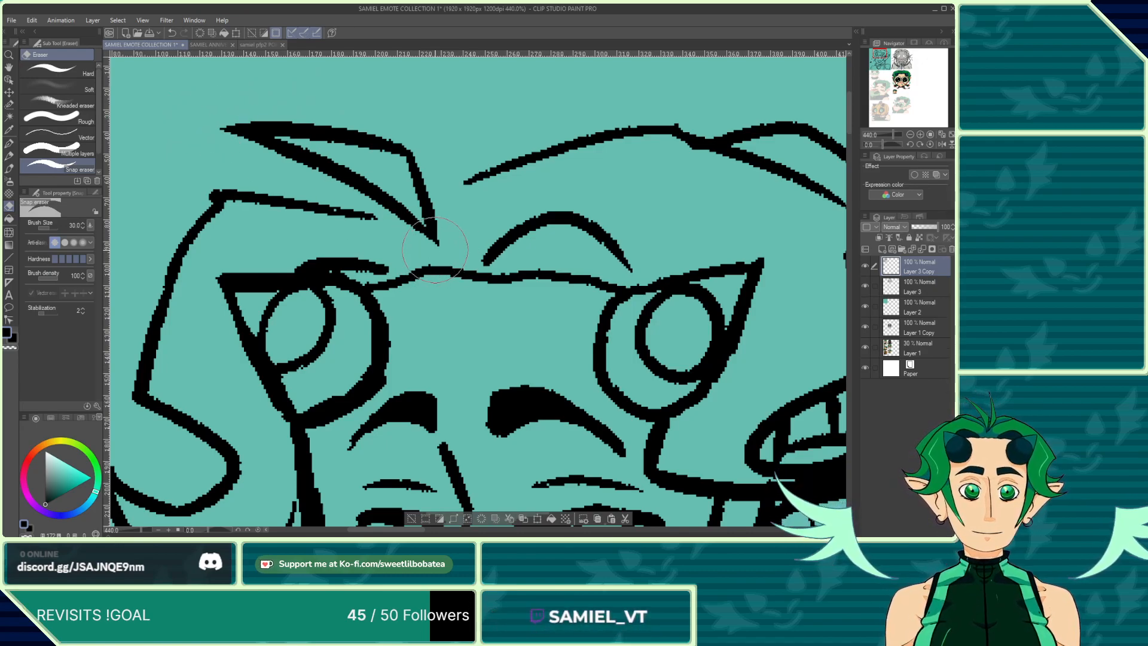
Step: Redraw the central hair strand as a pointed leaf shape with the Mapping pen, undoing one attempt
key("p")
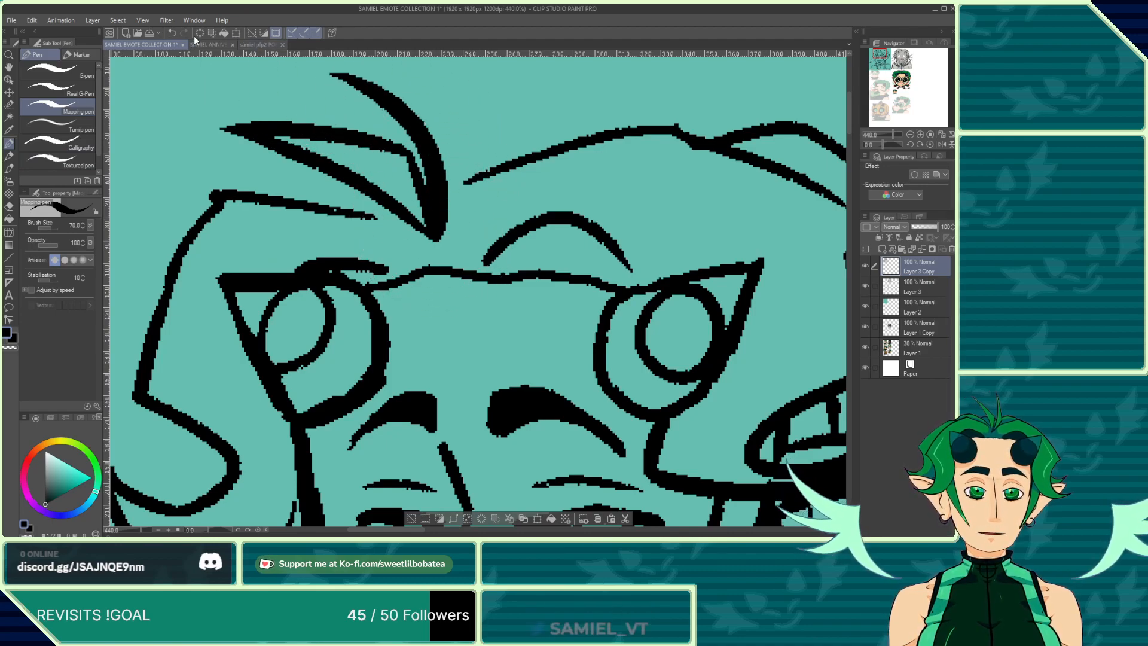
scroll(430, 376, "down", 7)
scroll(422, 280, "up", 9)
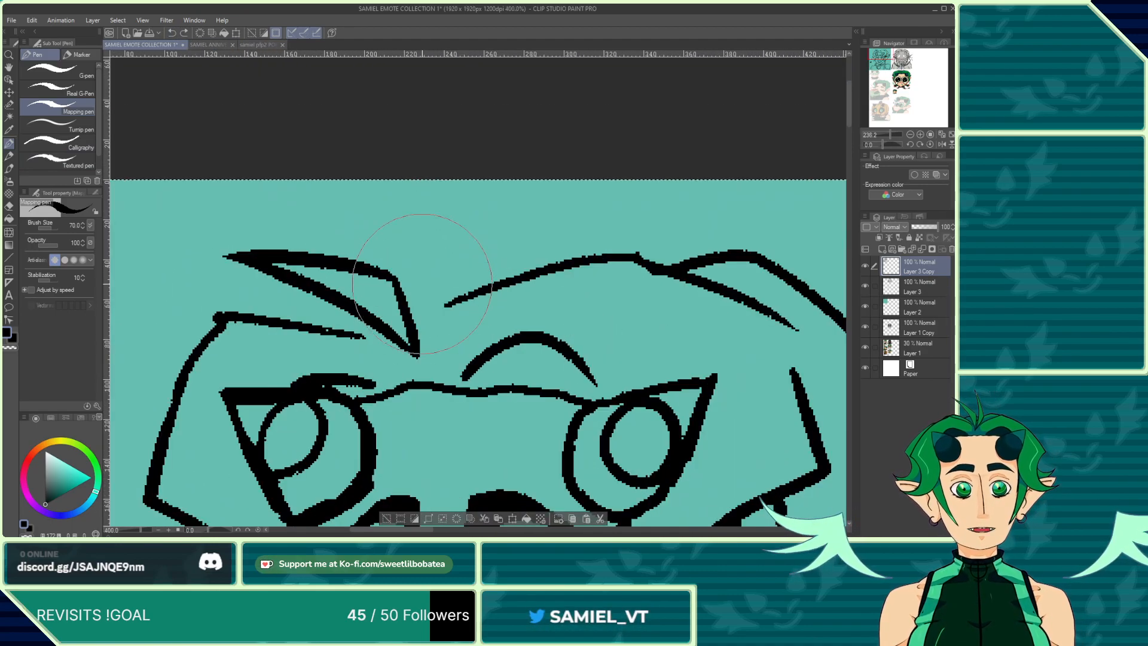
left_click_drag(412, 346, 340, 179)
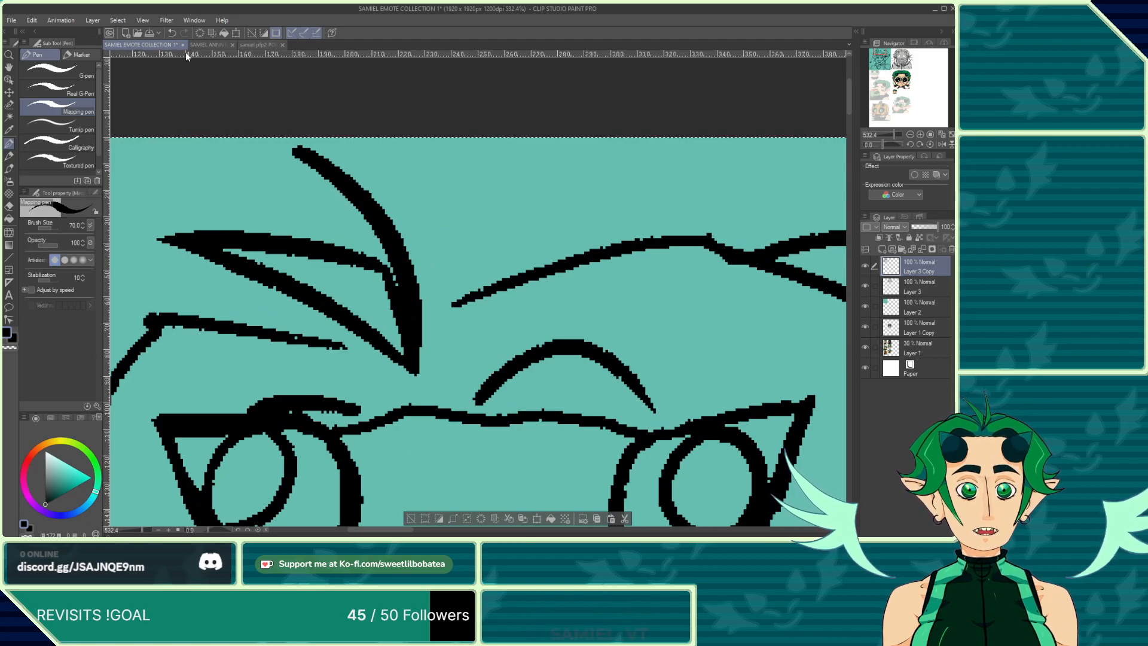
left_click(172, 33)
mouse_move(419, 366)
left_mouse_down()
mouse_move(326, 163)
mouse_move(477, 262)
mouse_move(419, 368)
left_mouse_up()
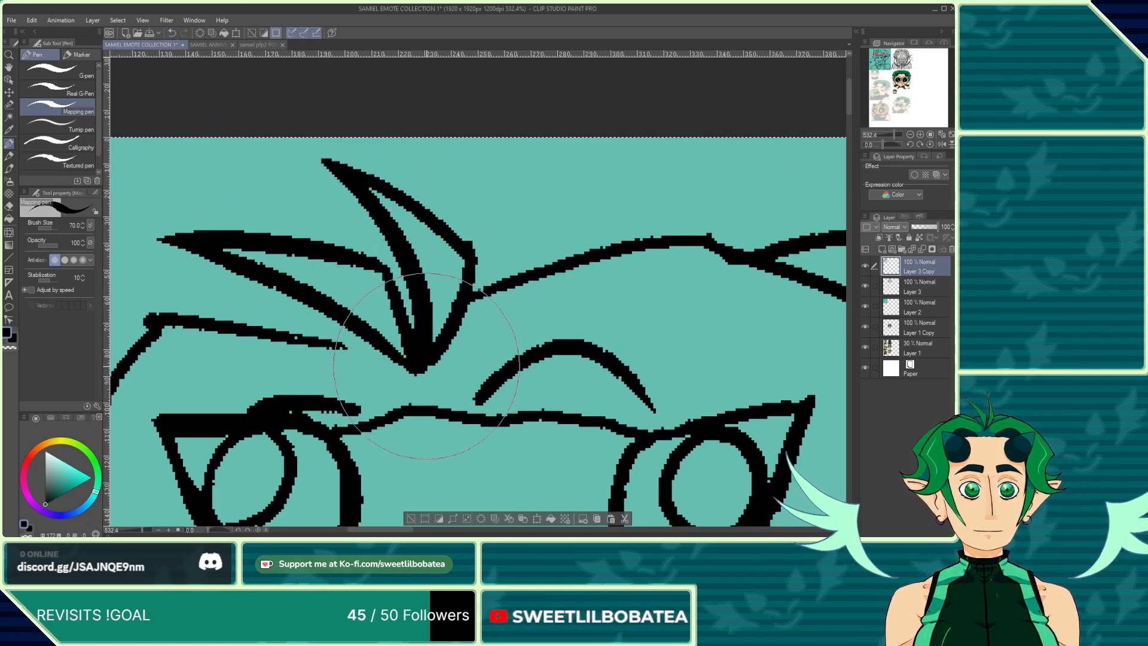
Step: Add a short diagonal hair line left of the central strand, undoing and redrawing it
scroll(366, 156, "down", 8)
scroll(352, 242, "up", 9)
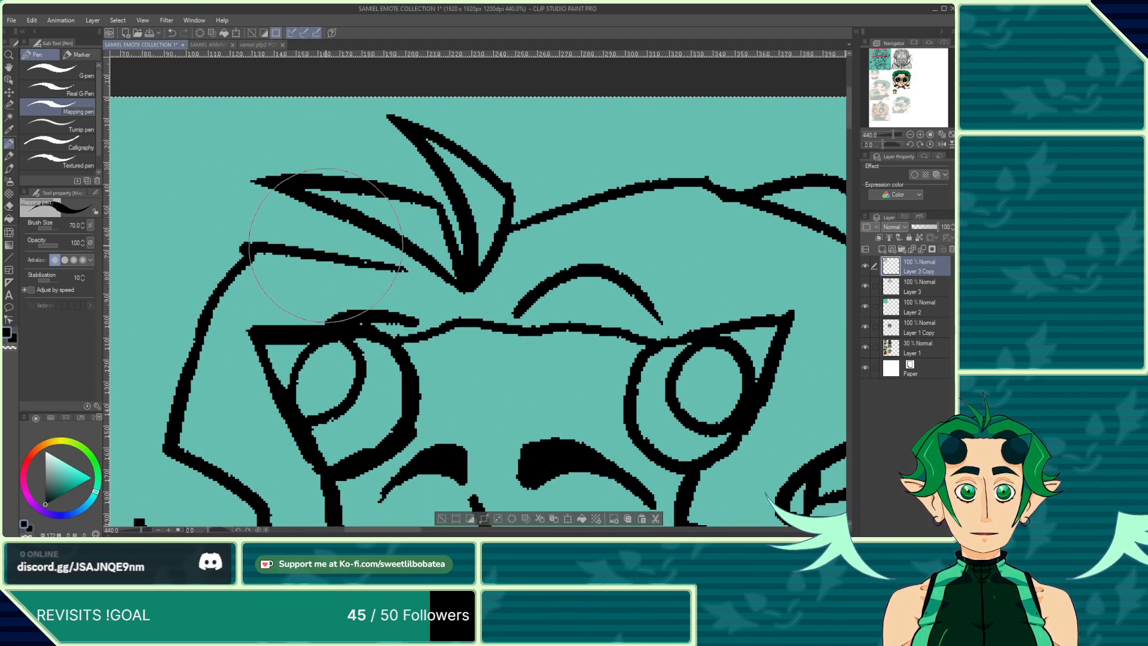
left_click_drag(325, 254, 354, 226)
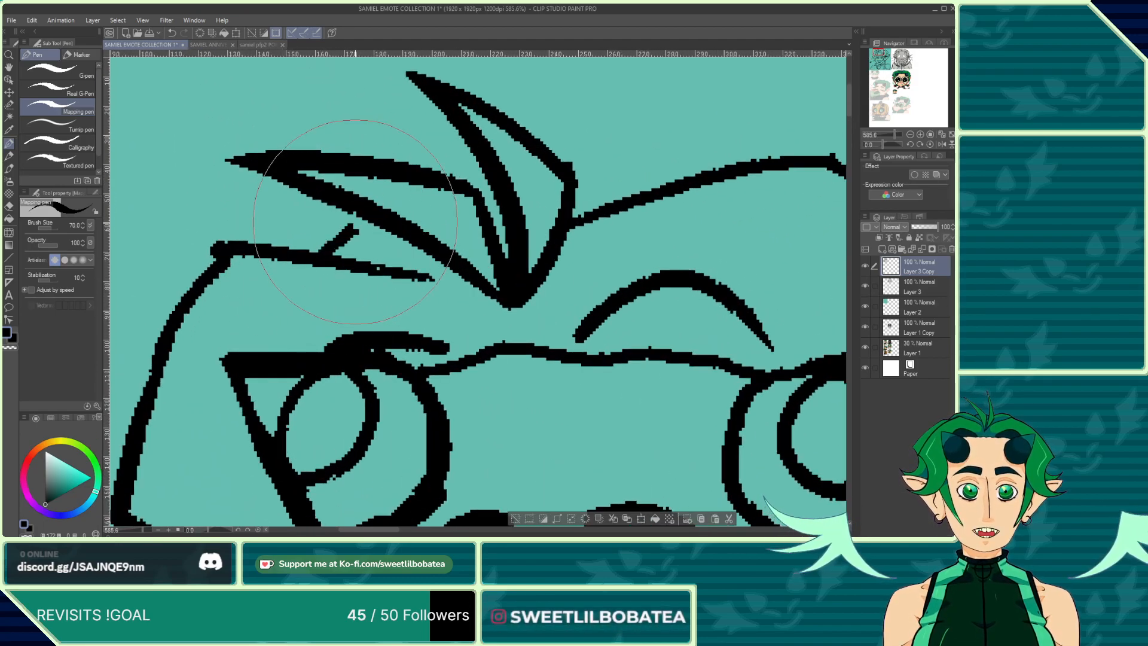
left_click(172, 34)
left_click_drag(377, 263, 412, 241)
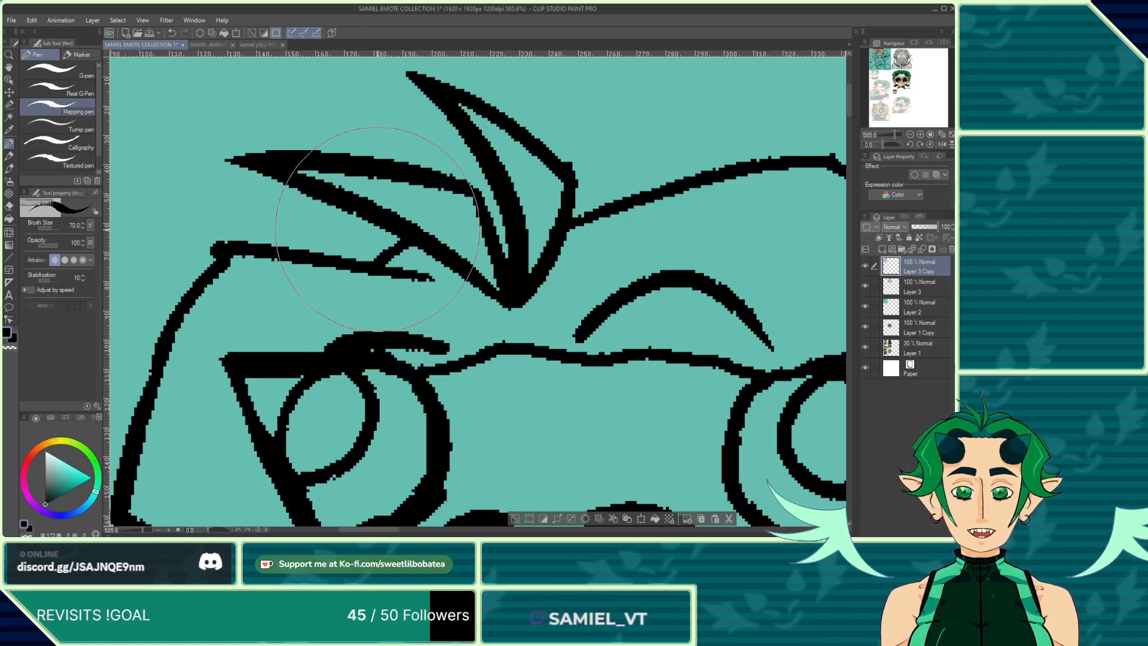
Step: Fill the gap where the central strand meets the head outline and erase the stray end of the left hair line
scroll(380, 207, "down", 2)
scroll(443, 208, "up", 2)
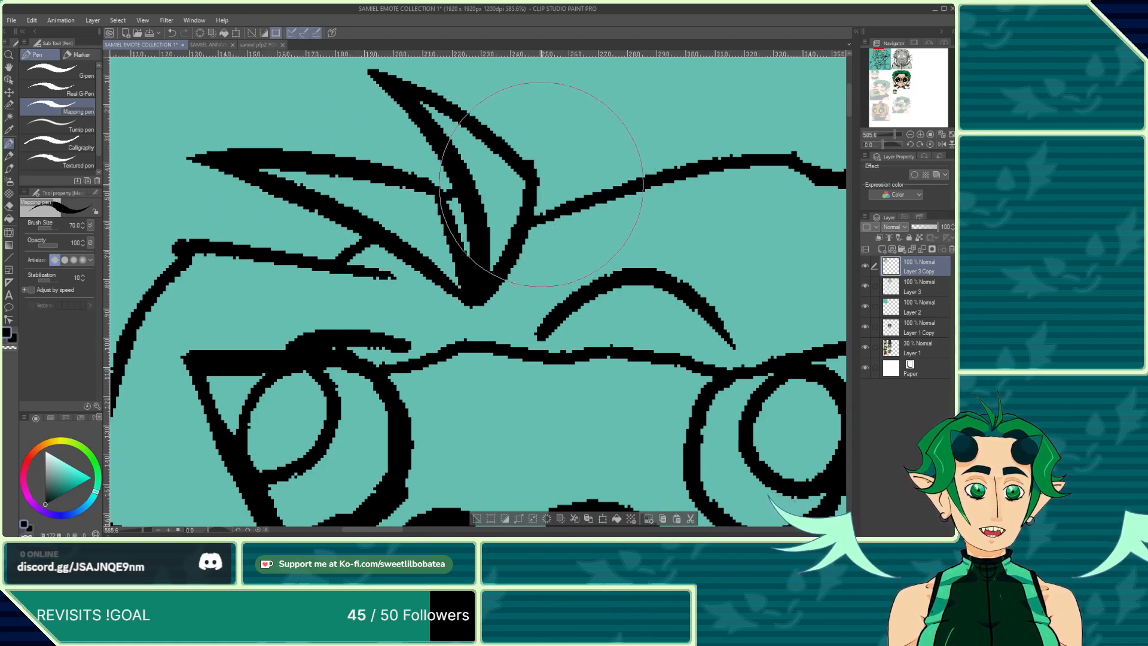
mouse_move(531, 174)
left_mouse_down()
mouse_move(575, 195)
mouse_move(536, 178)
left_mouse_up()
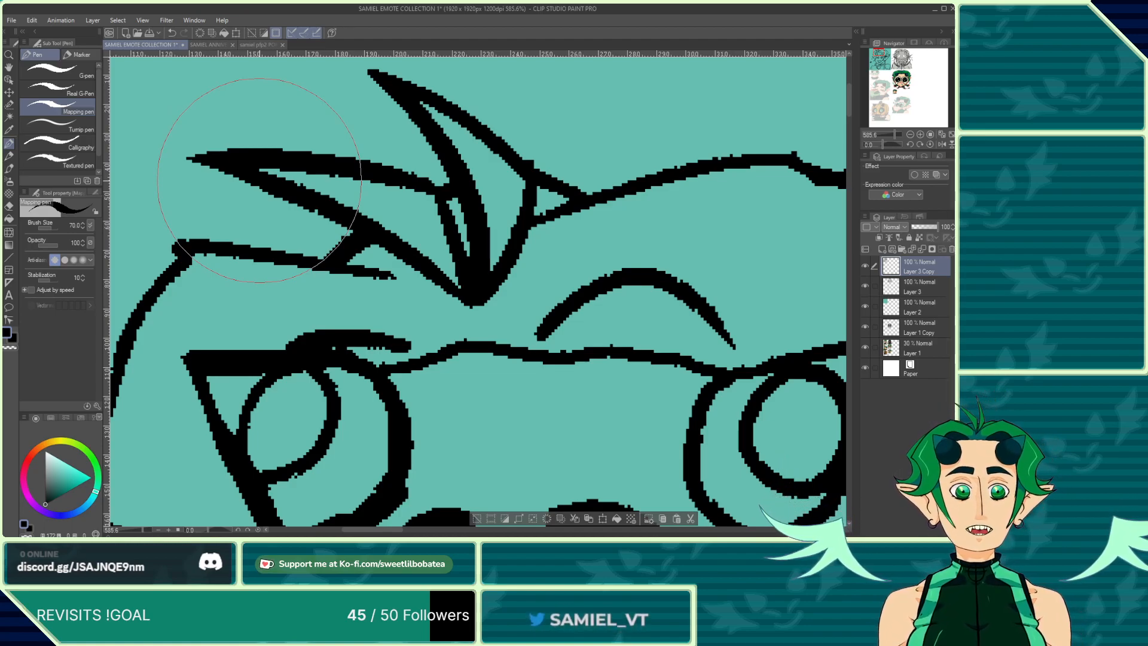
left_click(8, 207)
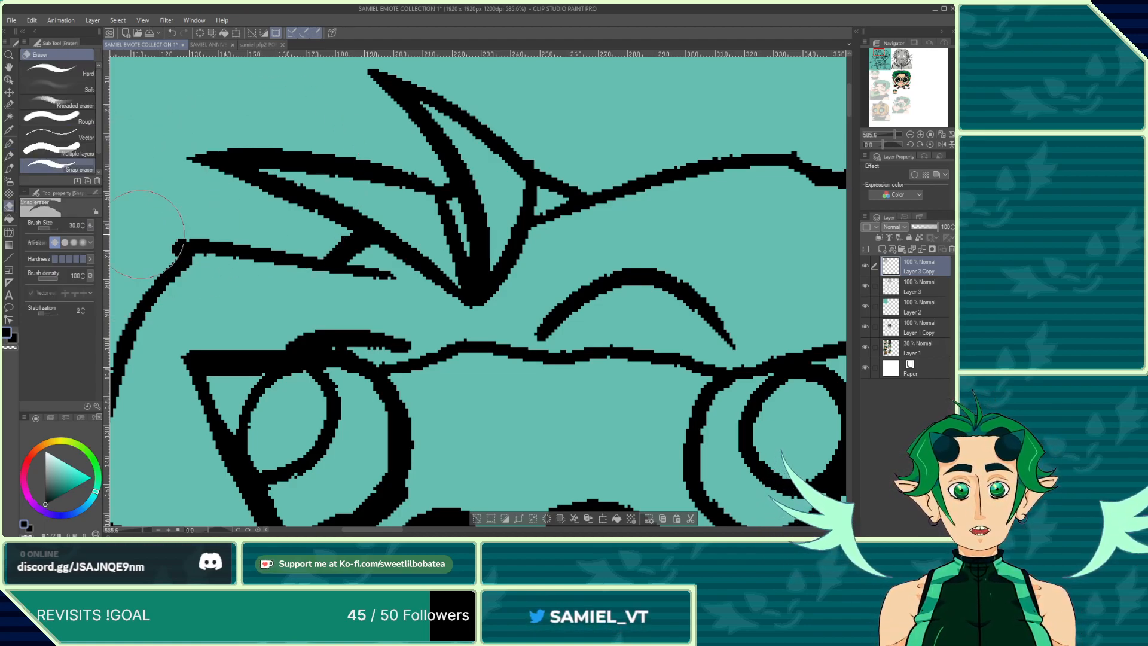
left_click_drag(181, 229, 170, 240)
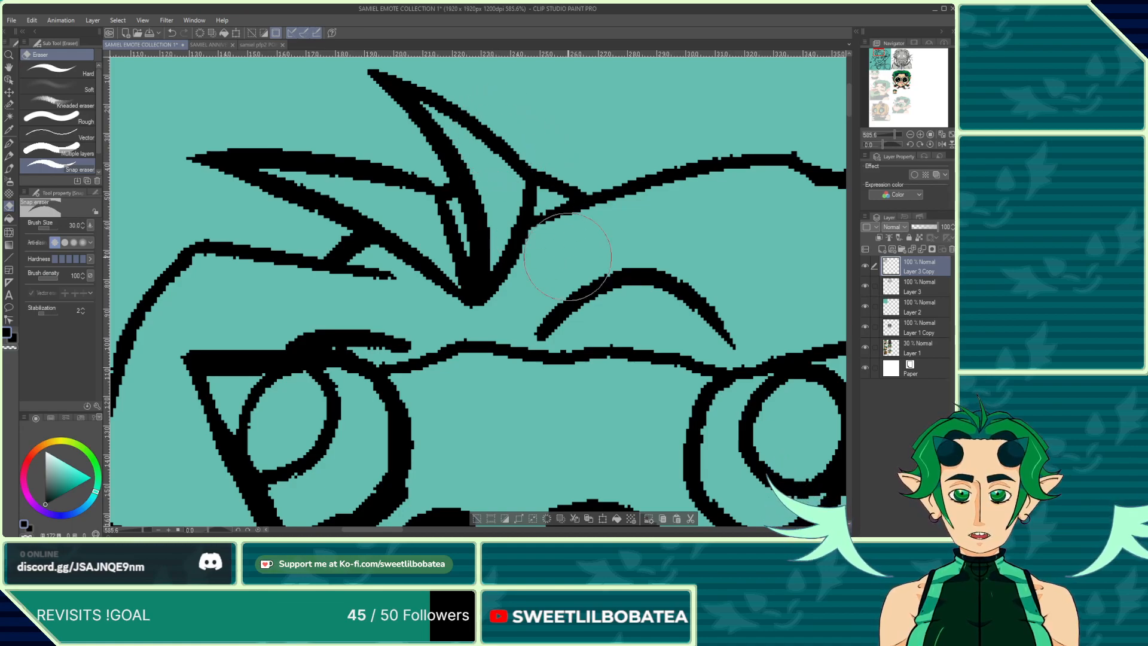
Step: Add a short crease line on the right side of the head outline, undoing and redrawing it
scroll(563, 231, "down", 2)
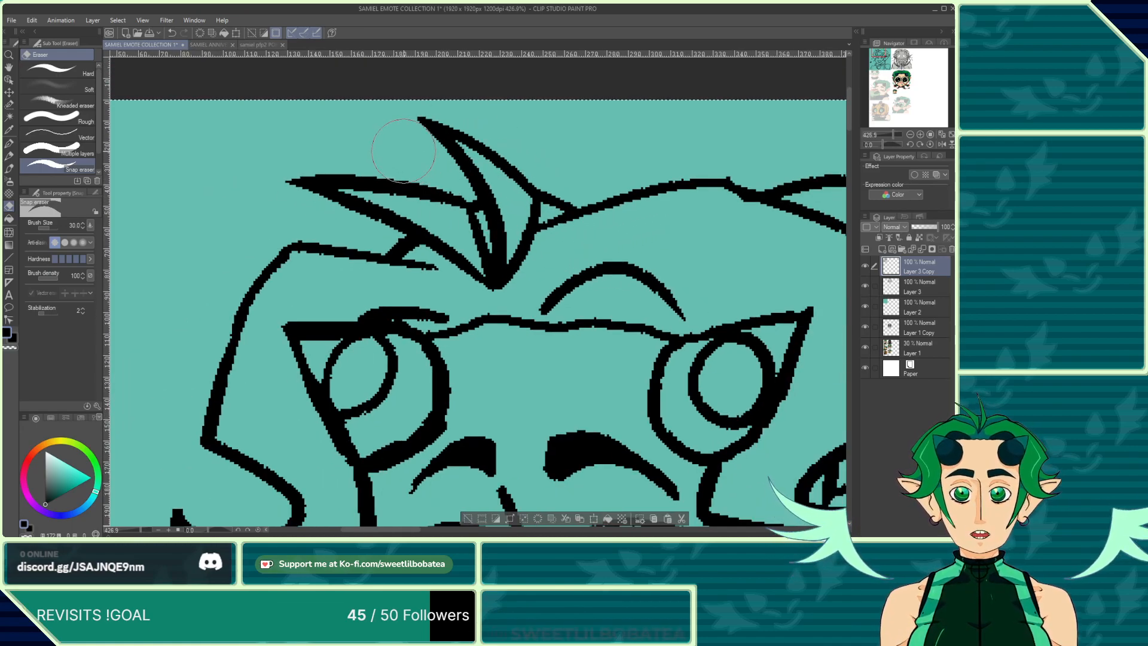
scroll(403, 150, "up", 2)
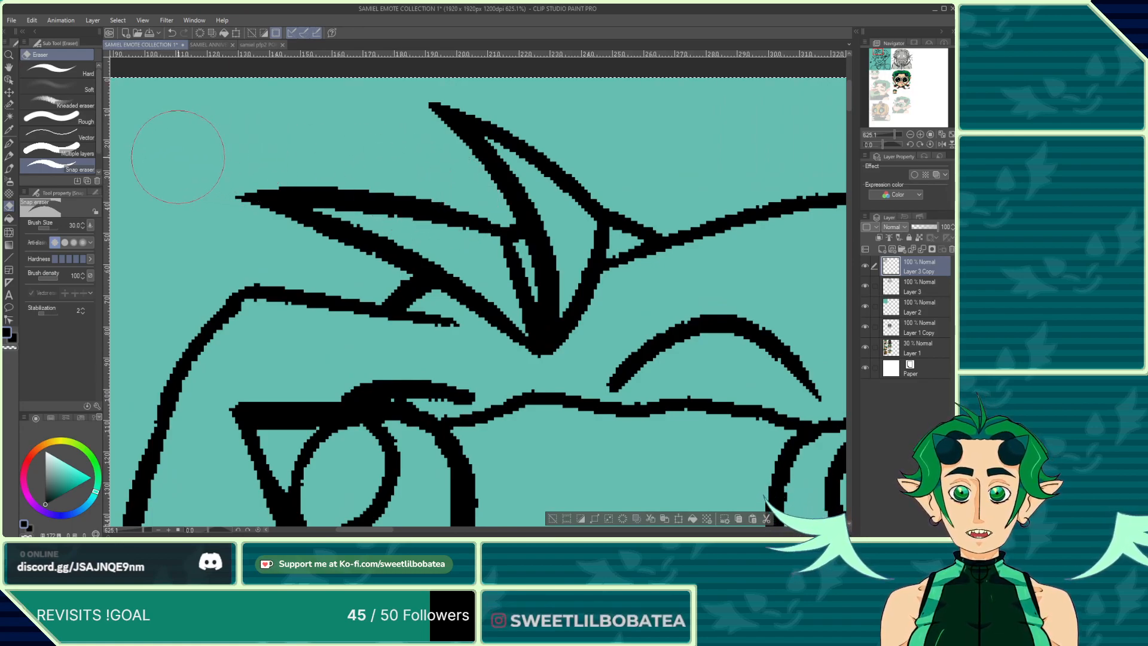
left_click(9, 143)
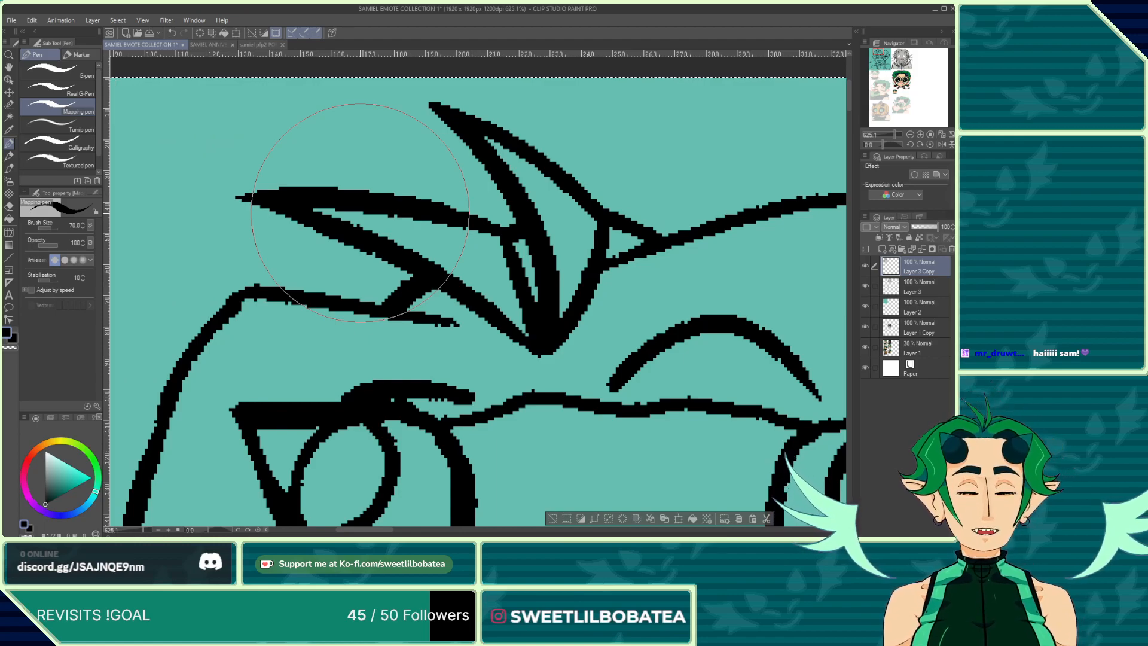
scroll(360, 213, "down", 4)
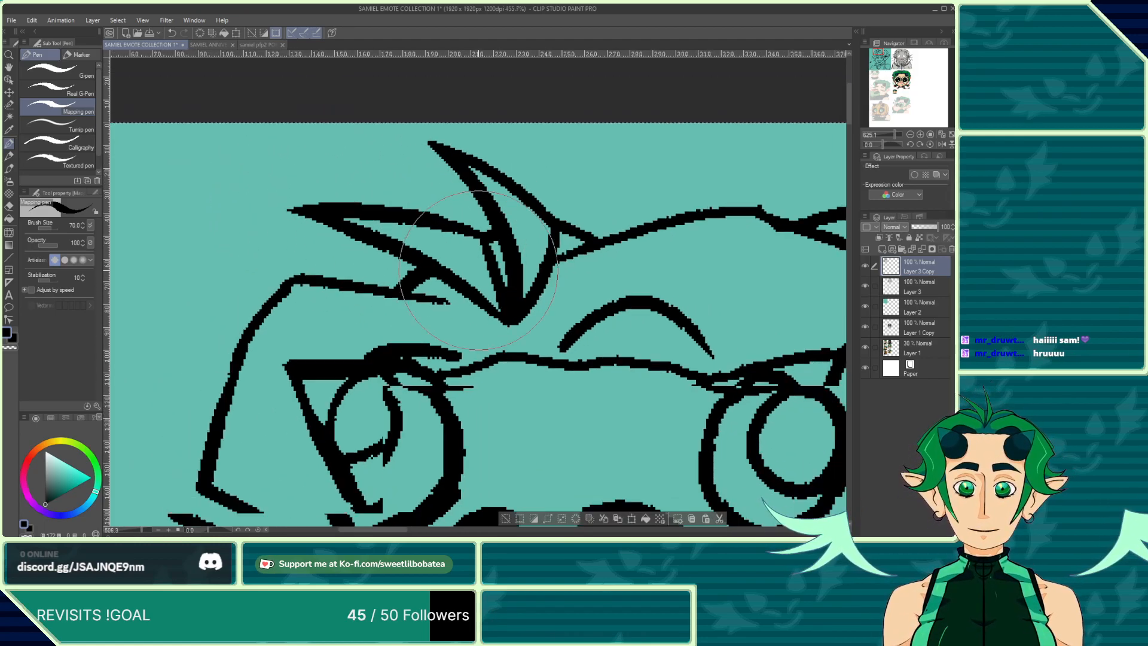
scroll(365, 205, "down", 4)
scroll(480, 177, "up", 6)
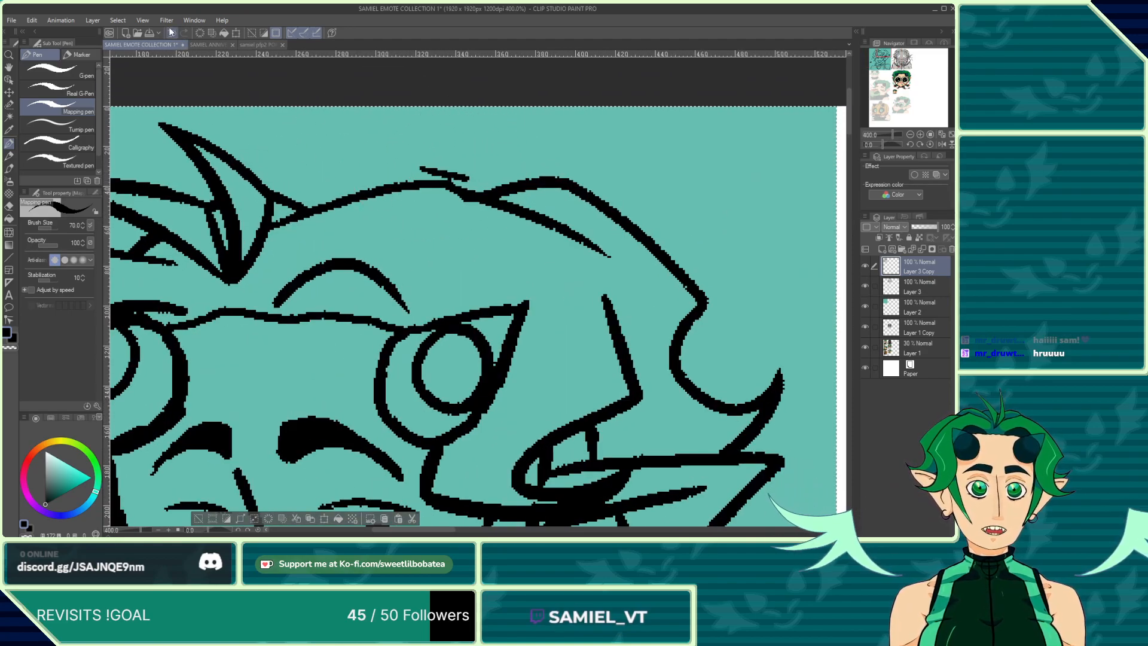
key("e")
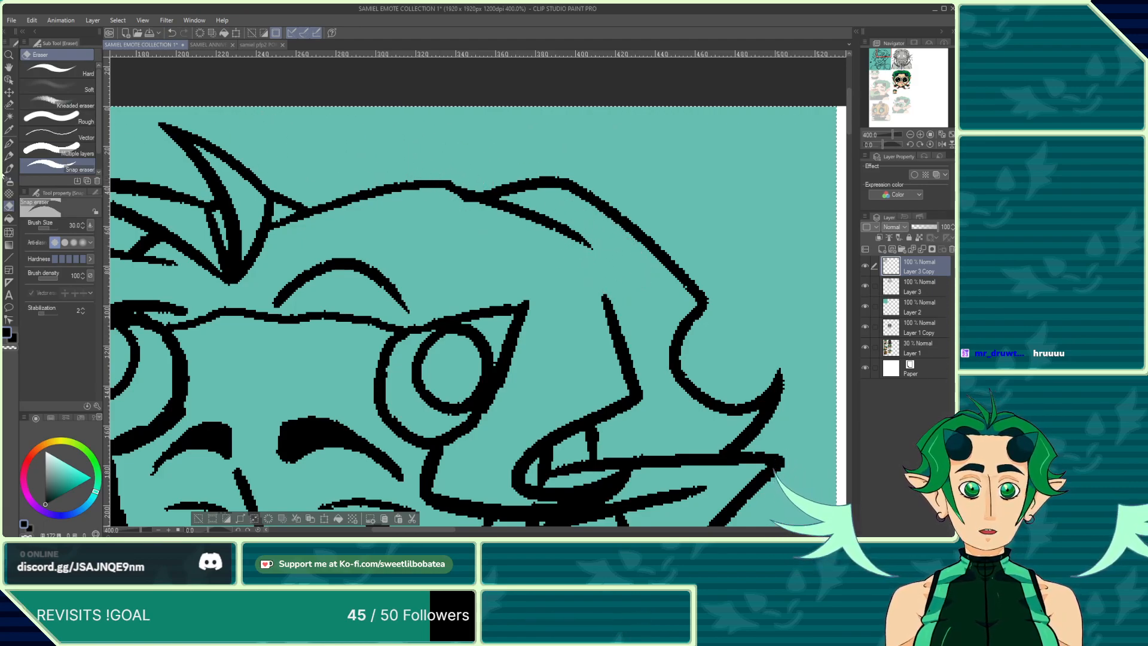
left_click(9, 144)
left_click_drag(577, 242, 598, 288)
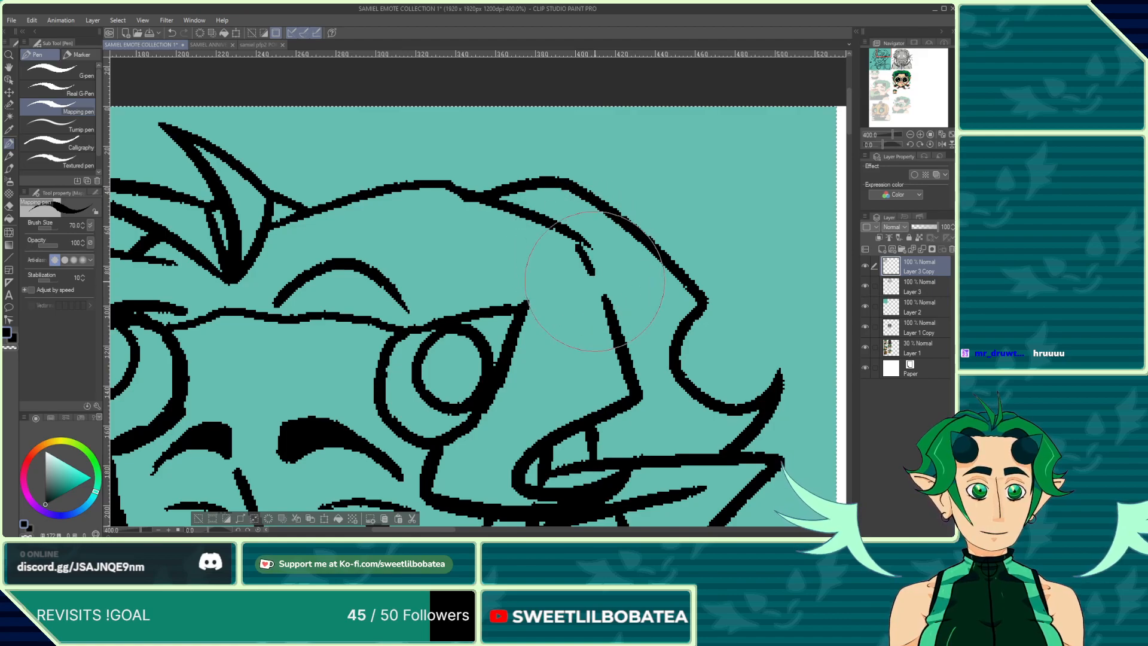
left_click(172, 33)
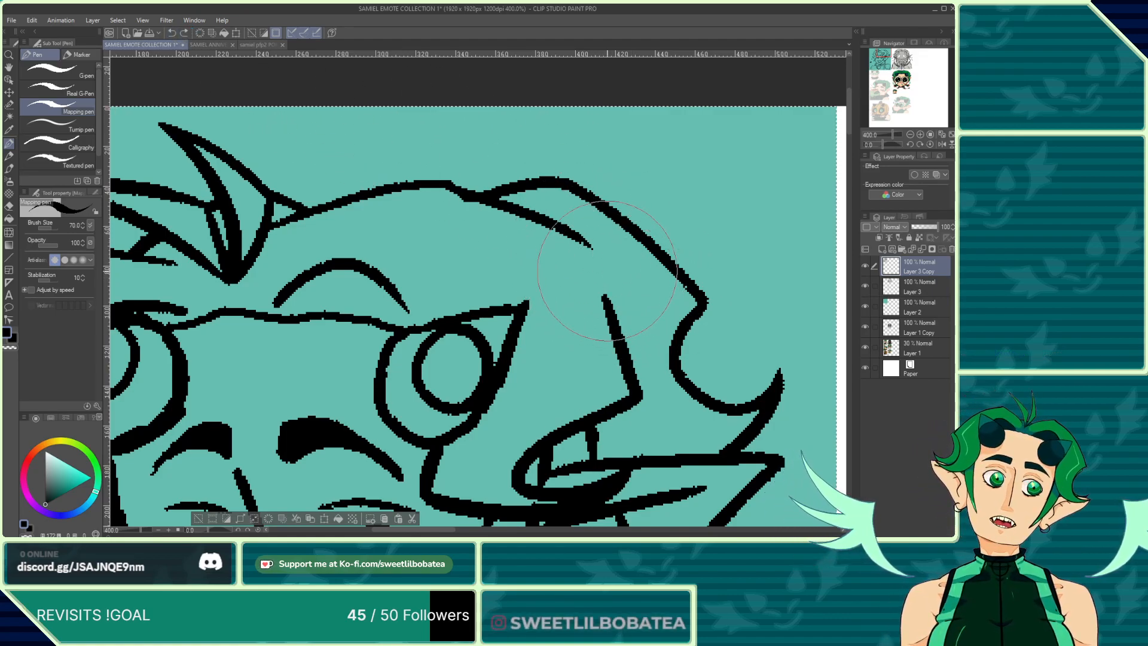
left_click_drag(594, 251, 607, 296)
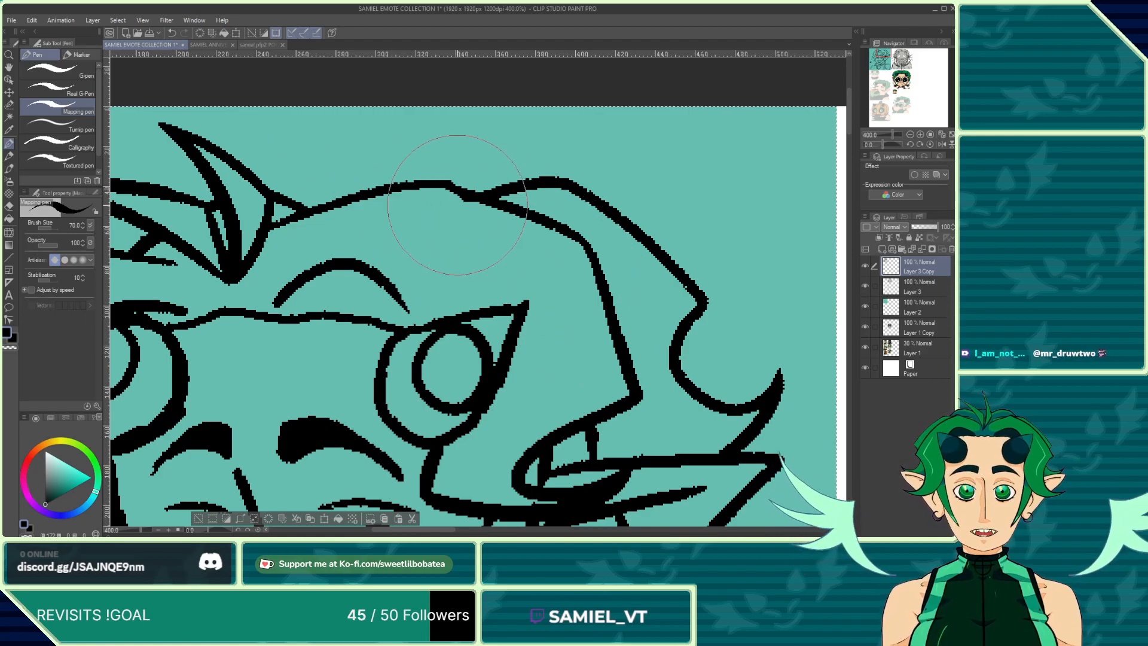
Step: Erase the stray line above the outer corner of the right eye
scroll(496, 215, "up", 1)
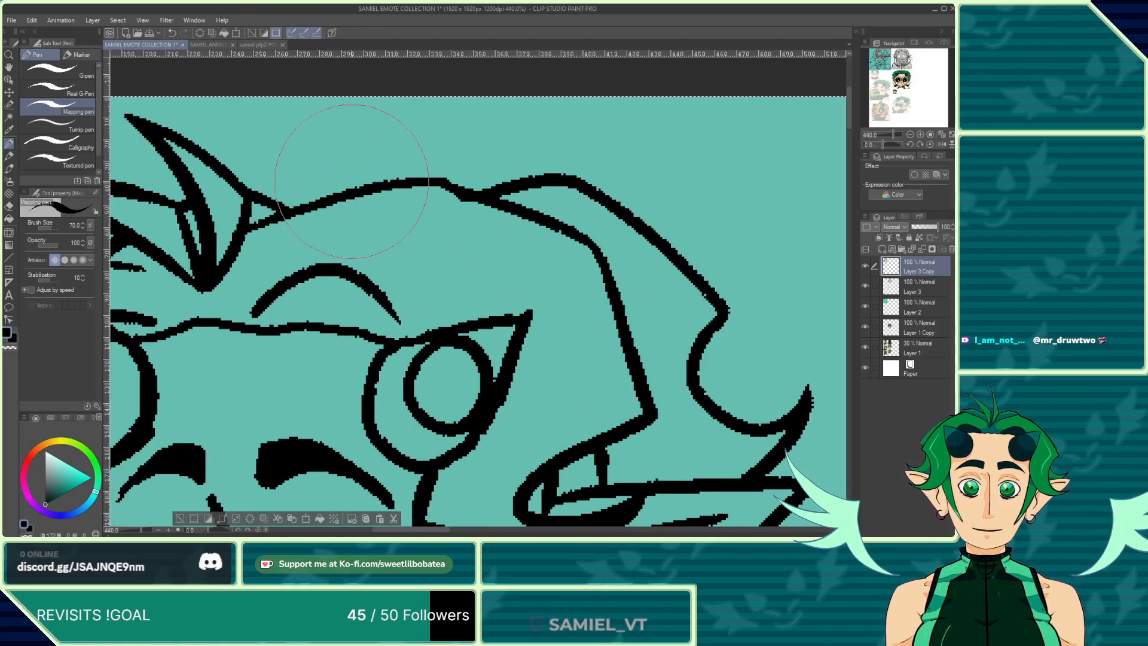
left_click(10, 206)
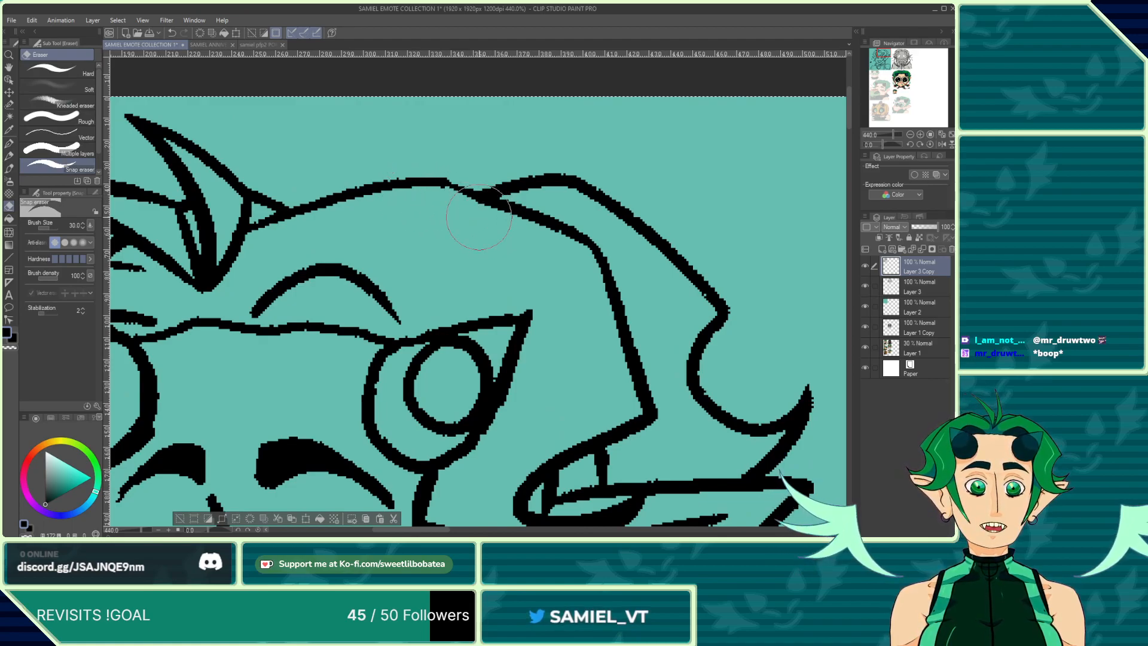
left_click(9, 144)
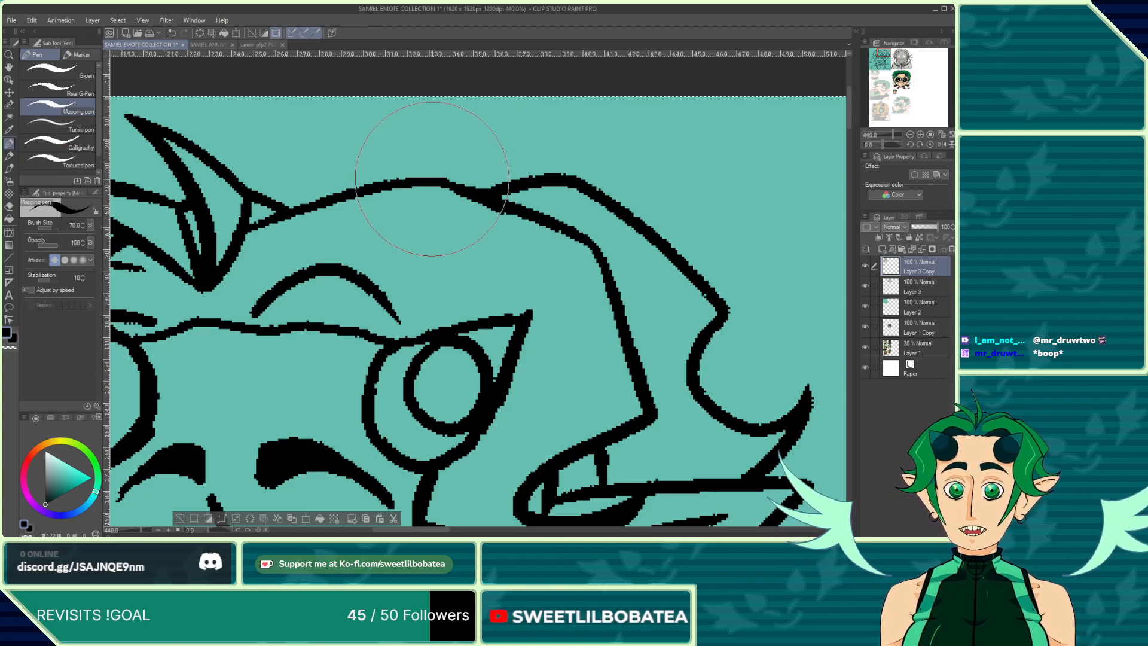
scroll(445, 190, "down", 9)
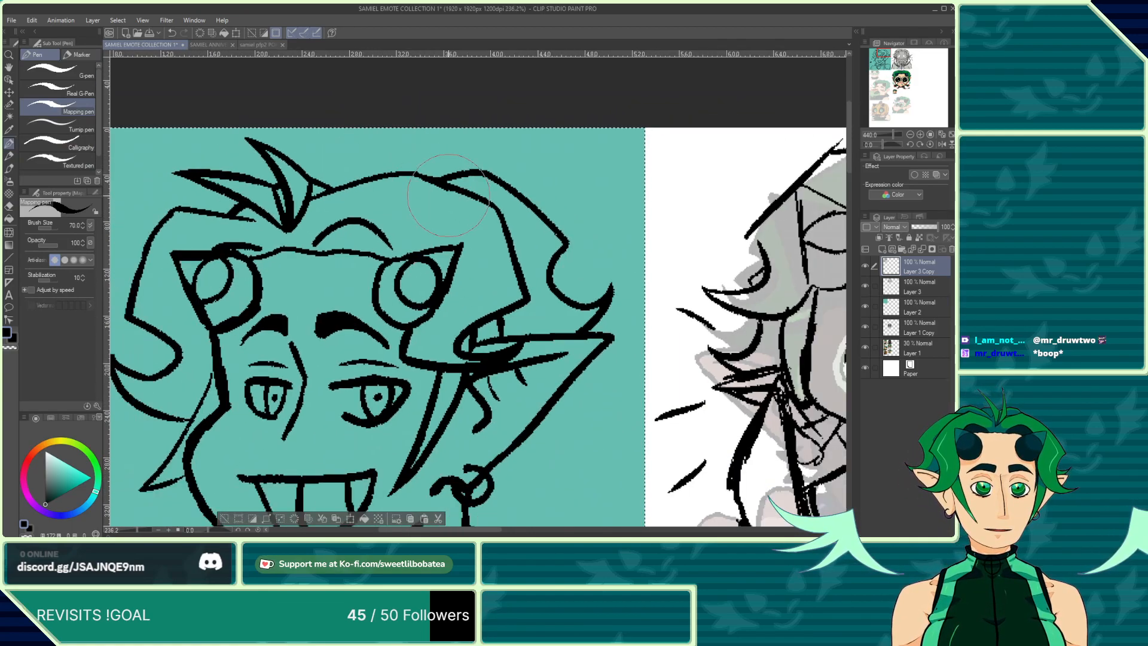
scroll(494, 192, "up", 7)
scroll(493, 192, "up", 2)
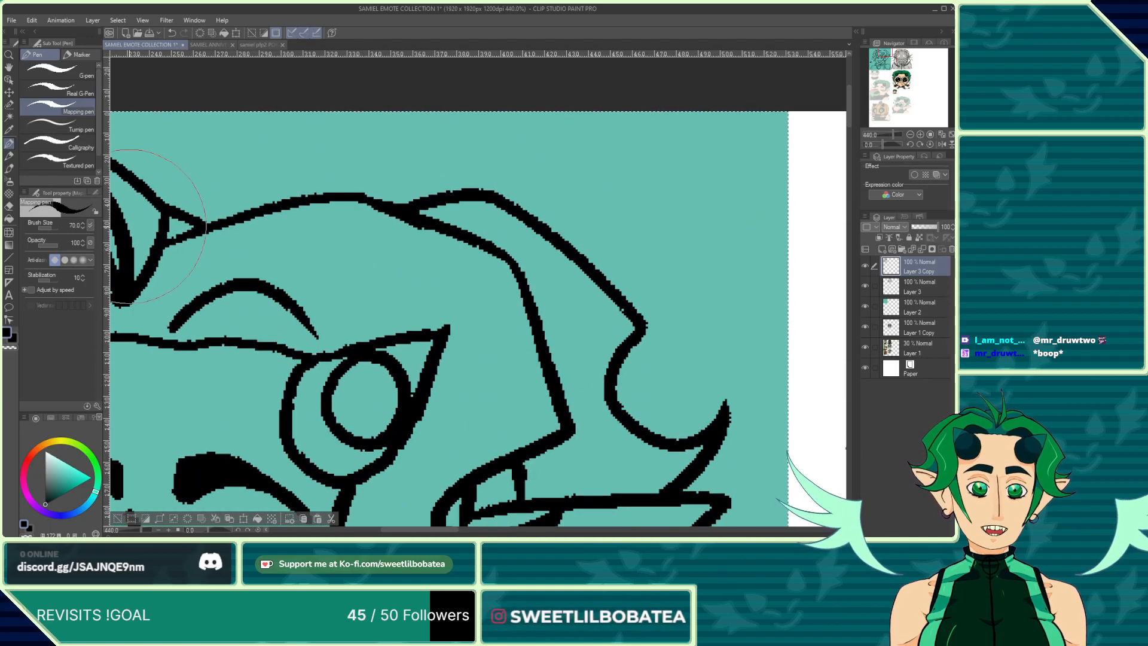
left_click(9, 207)
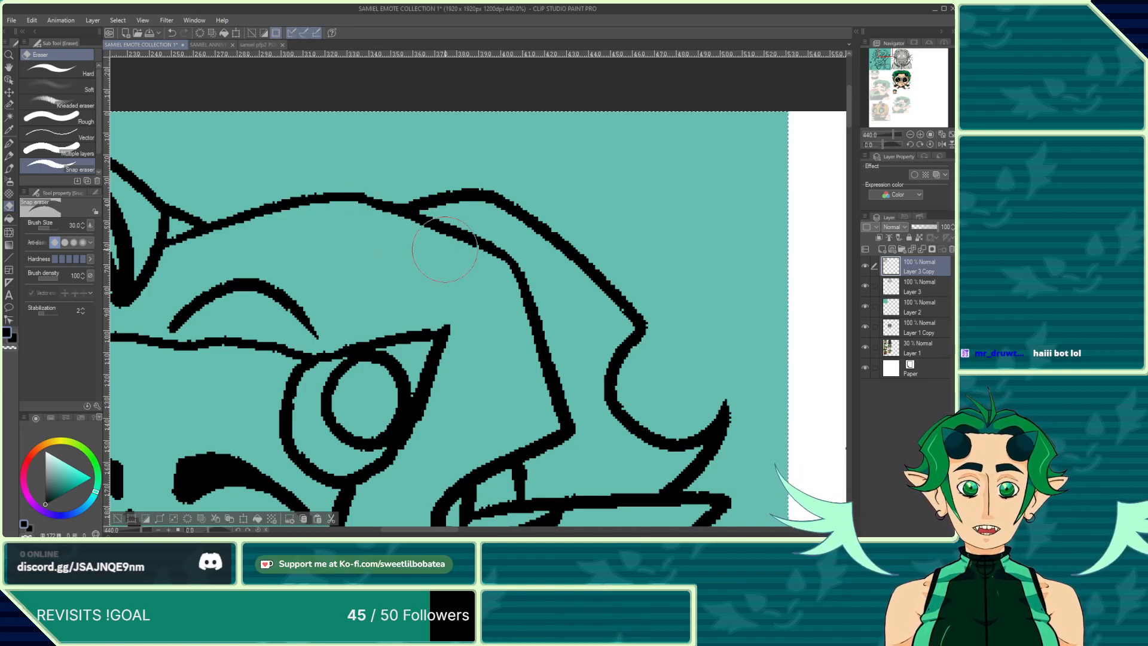
scroll(466, 273, "down", 5)
scroll(472, 257, "up", 5)
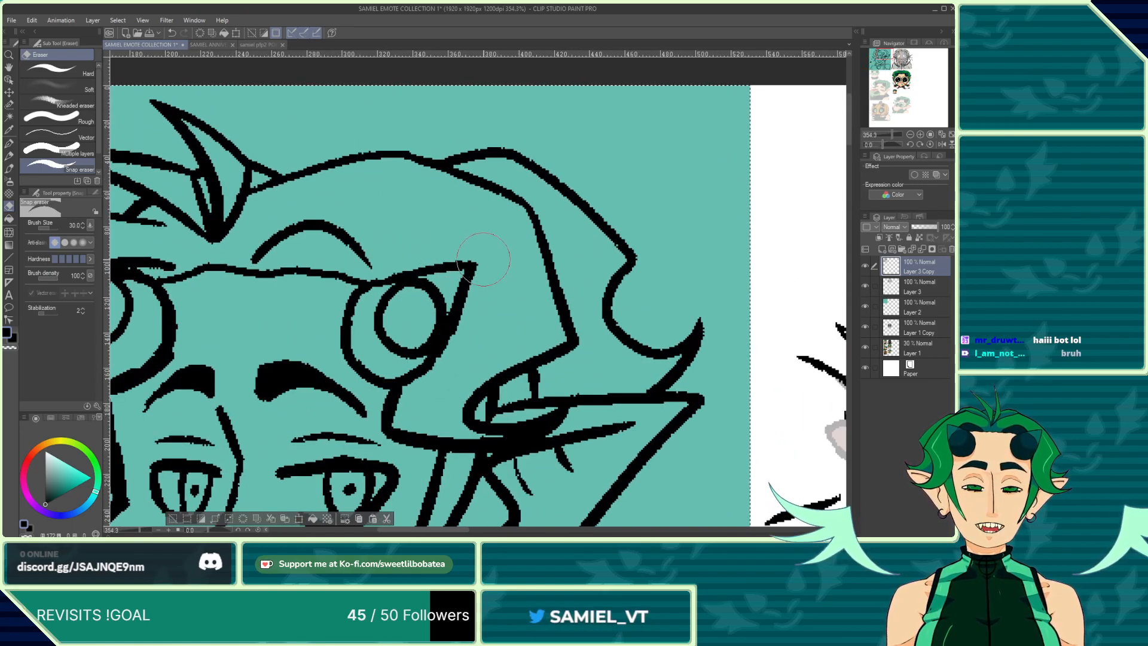
mouse_move(487, 259)
left_mouse_down()
mouse_move(488, 302)
mouse_move(470, 342)
mouse_move(488, 286)
left_mouse_up()
mouse_move(473, 316)
left_mouse_down()
mouse_move(463, 341)
mouse_move(477, 262)
left_mouse_up()
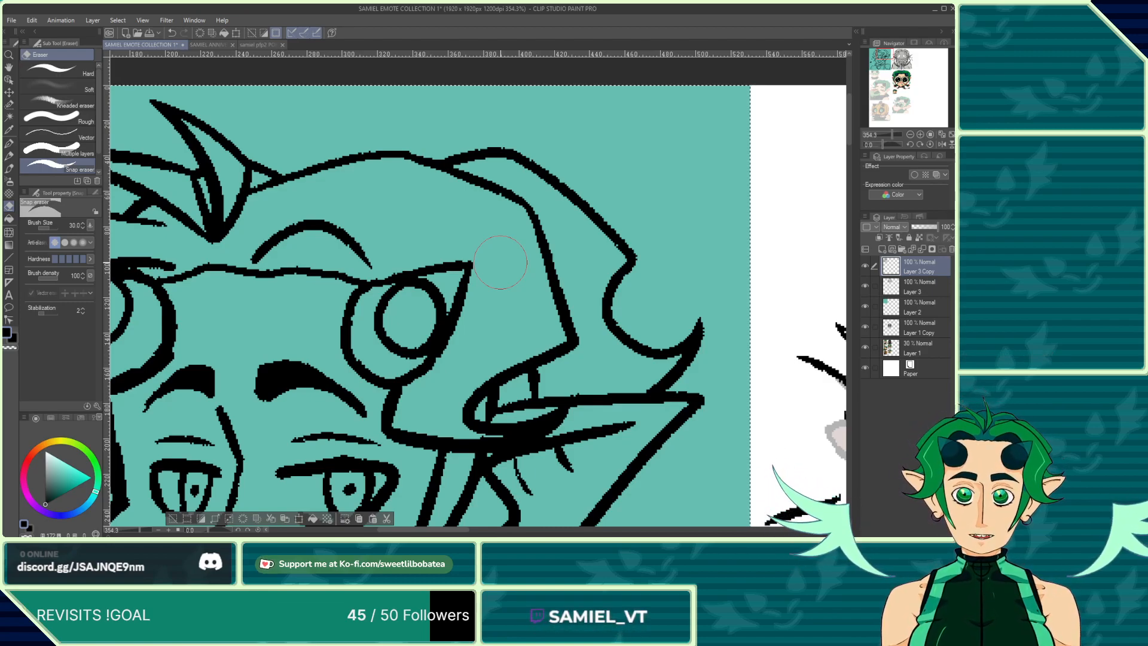
Step: Trim the thick line at the outer corner of the left eye with the eraser
scroll(310, 287, "down", 3)
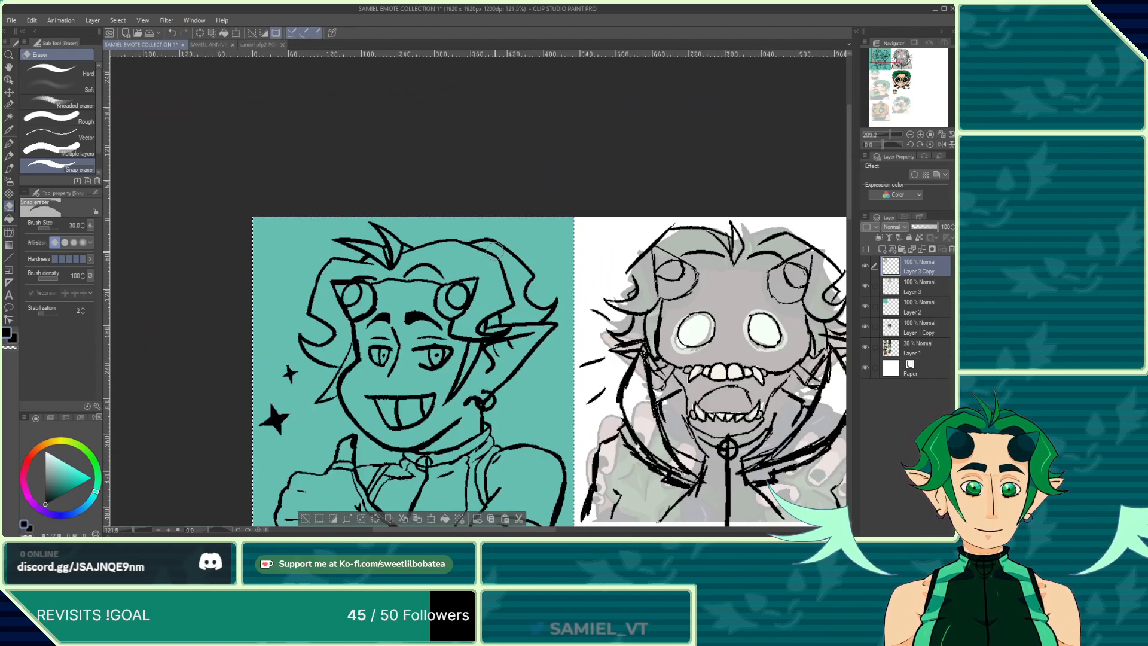
scroll(309, 288, "up", 3)
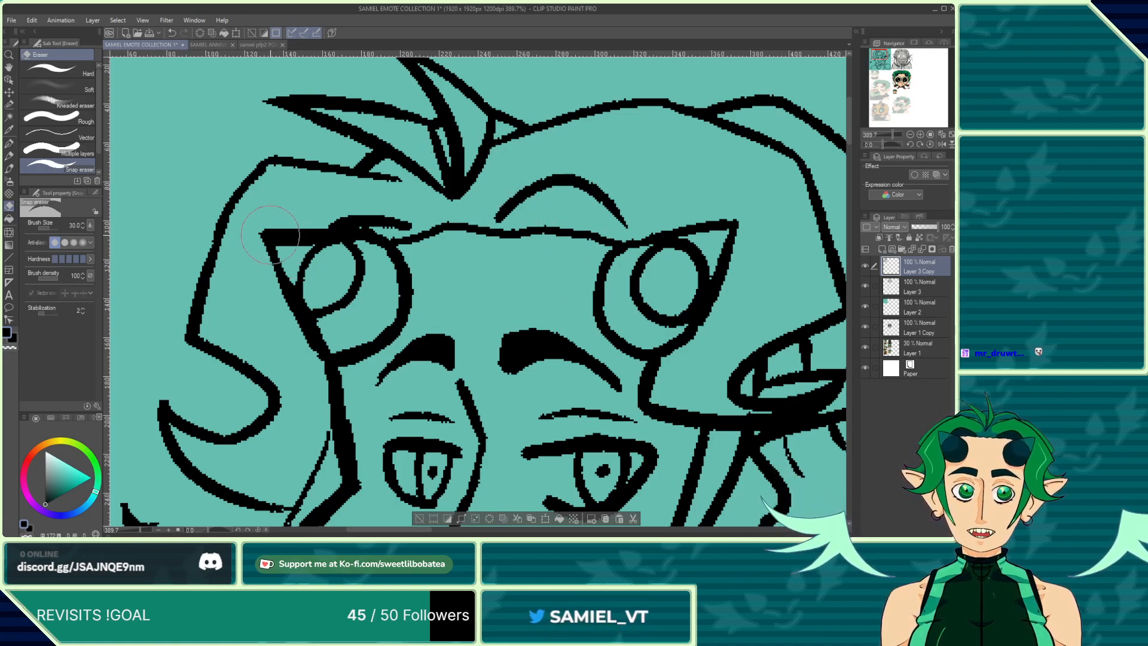
left_click_drag(308, 241, 295, 242)
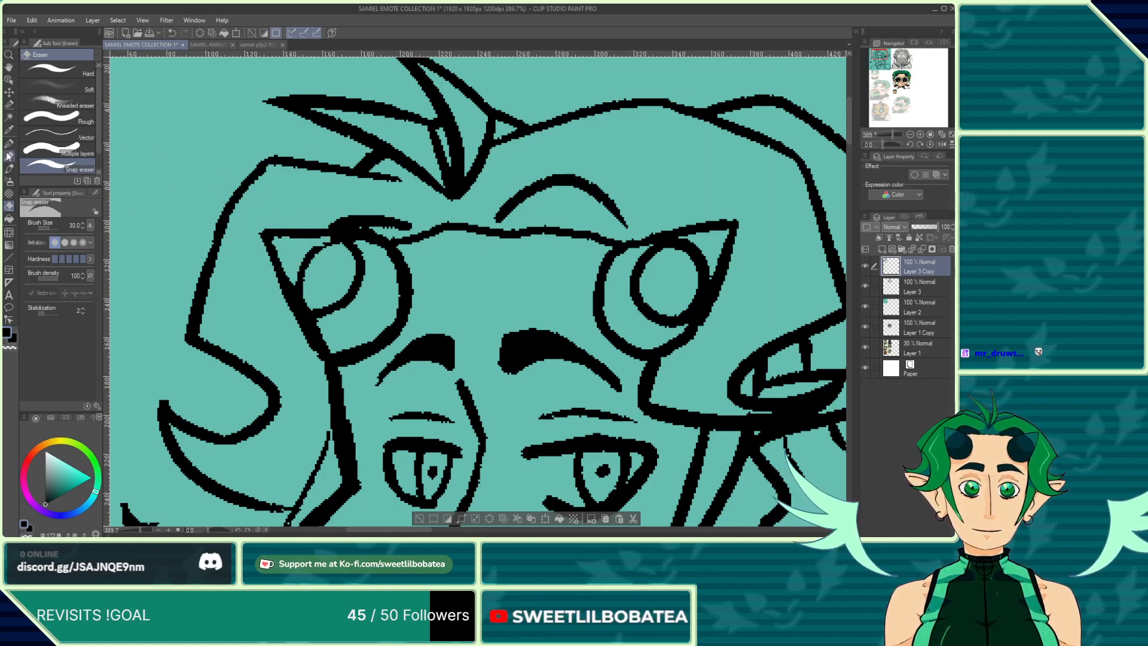
Step: Trim the left end of the curved line above the brow line between the eyes with the eraser
key("p")
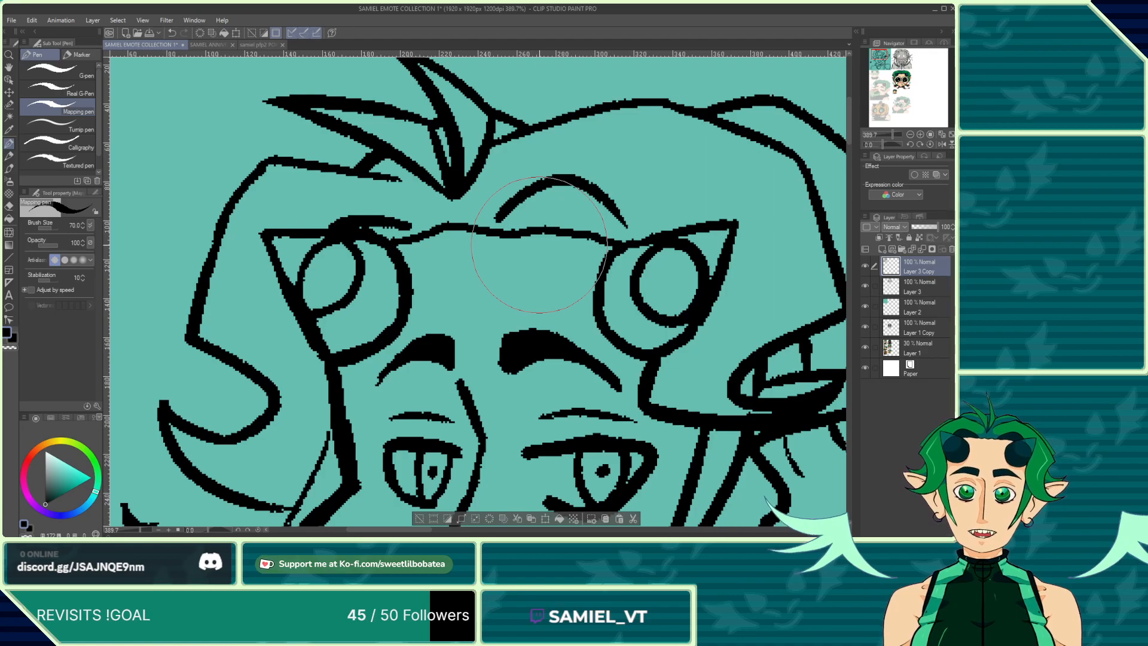
scroll(539, 244, "down", 2)
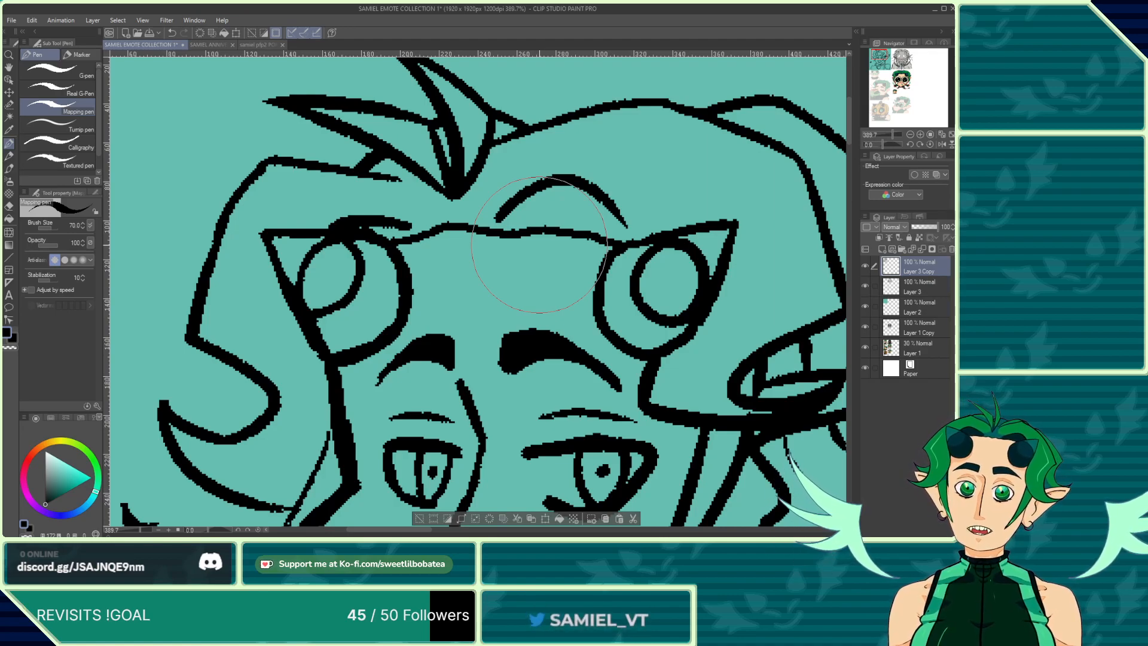
scroll(437, 153, "down", 2)
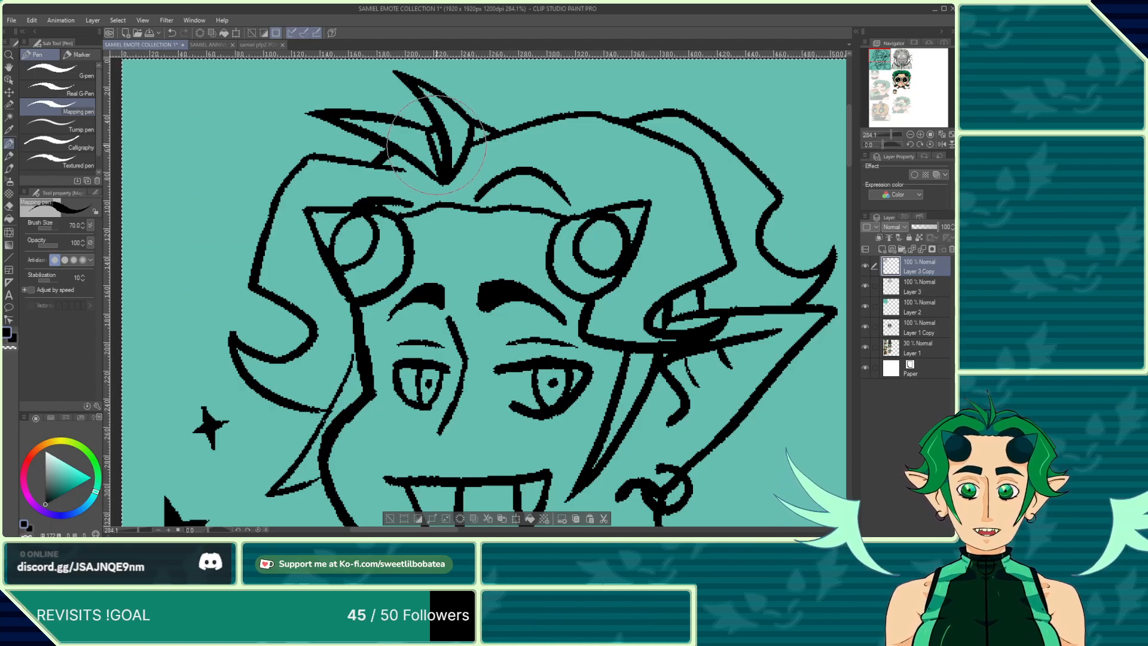
scroll(547, 173, "up", 2)
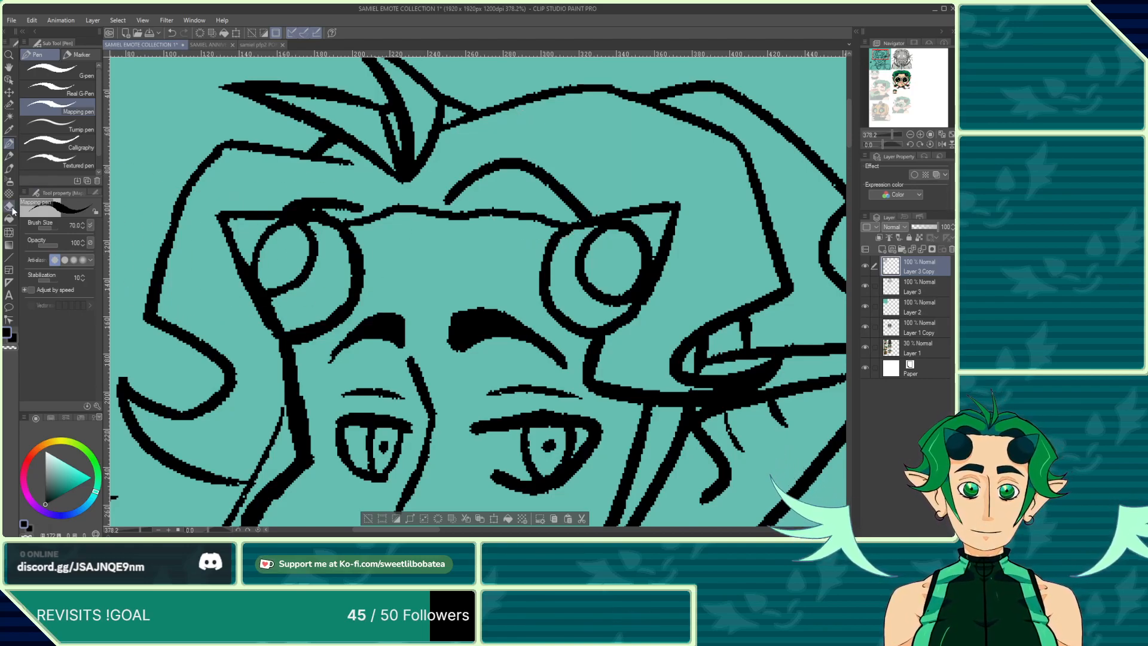
key("e")
scroll(399, 183, "up", 2)
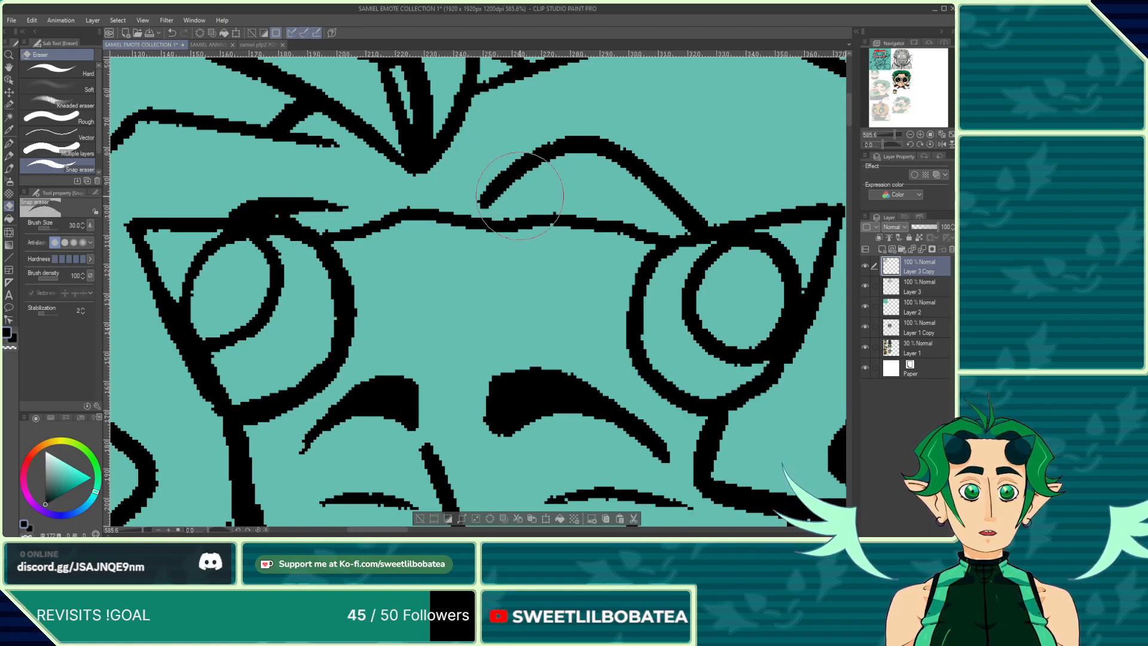
left_click_drag(483, 197, 500, 183)
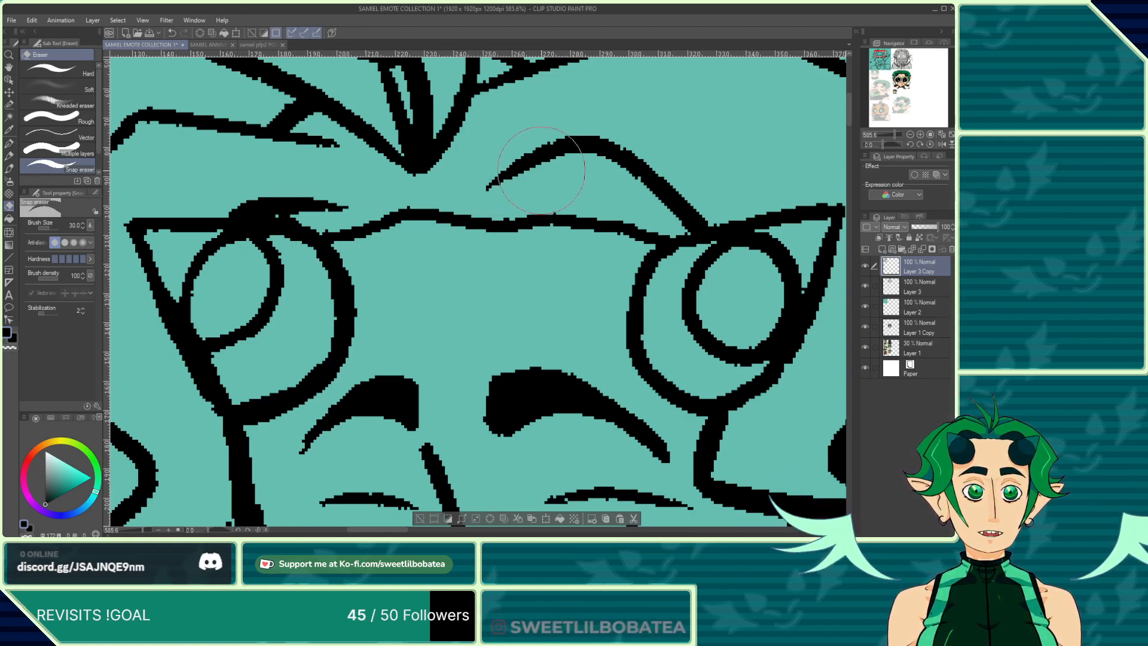
Step: Erase a stray mark beside the left hair outline next to the left eye
scroll(540, 174, "down", 1)
scroll(430, 269, "down", 4)
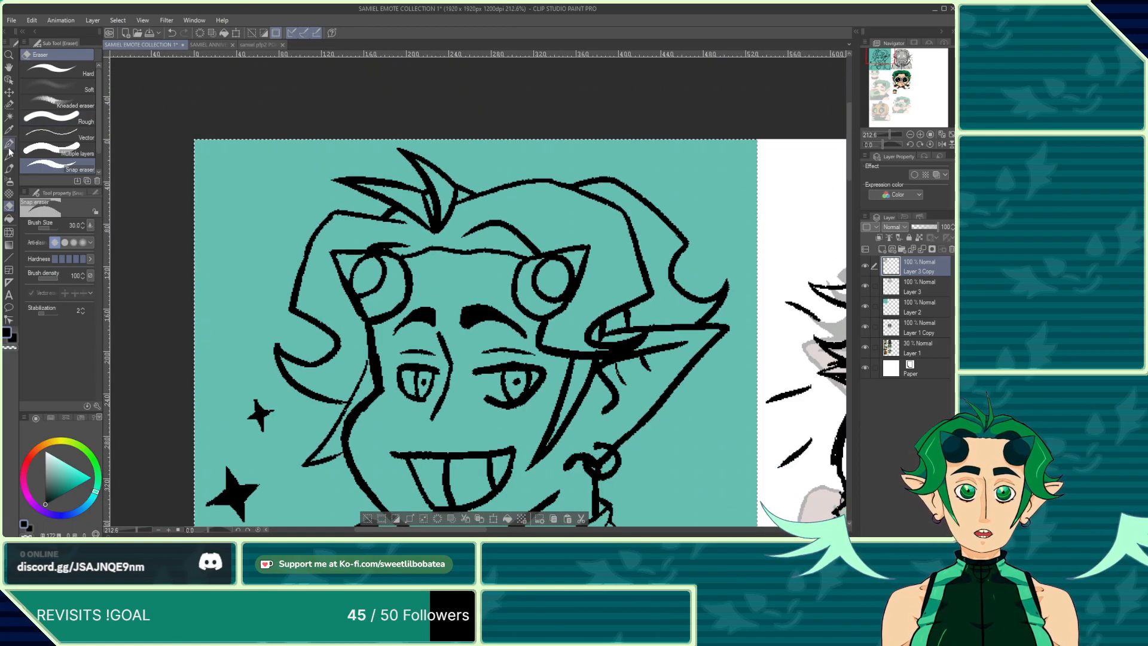
key("p")
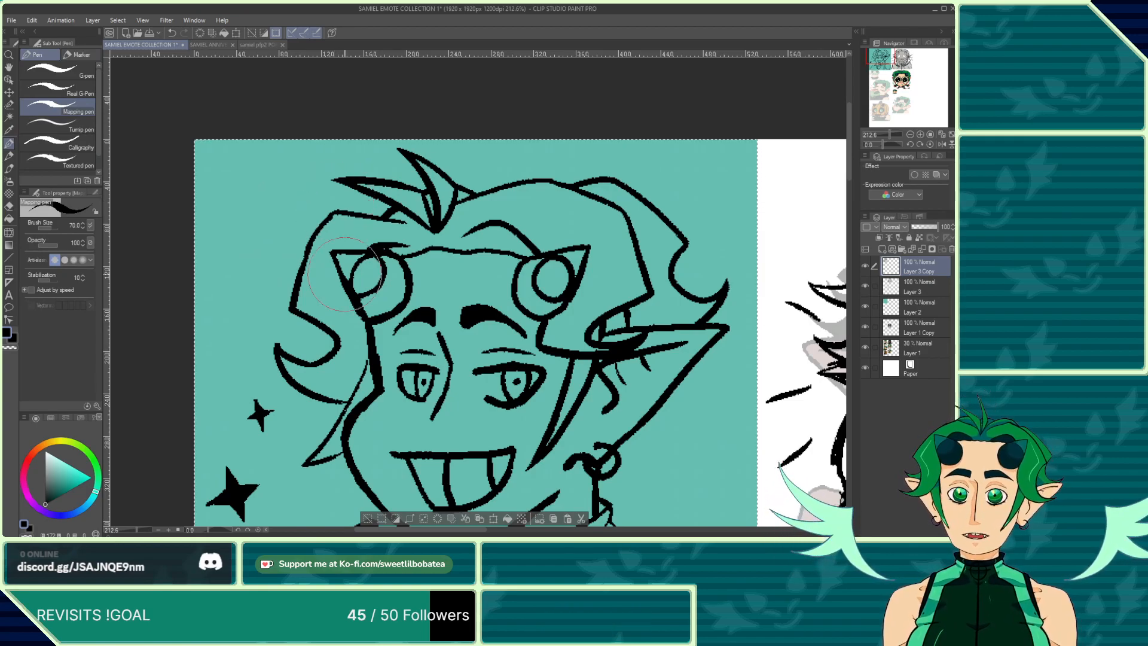
scroll(345, 274, "up", 3)
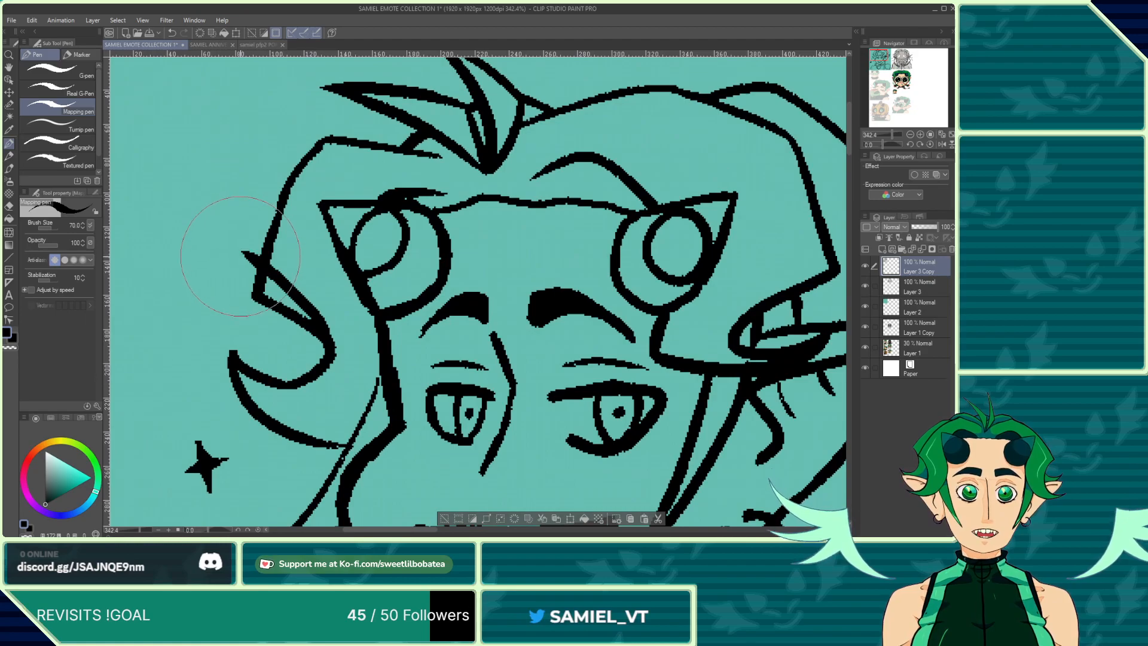
scroll(192, 192, "down", 4)
scroll(329, 257, "up", 4)
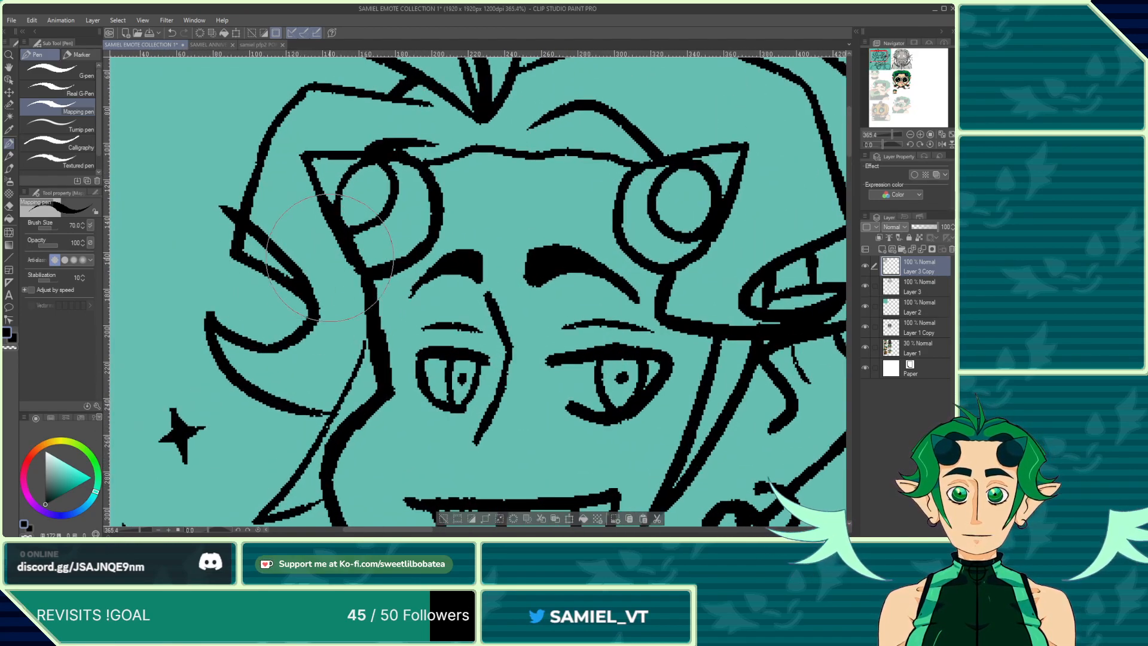
left_click(10, 206)
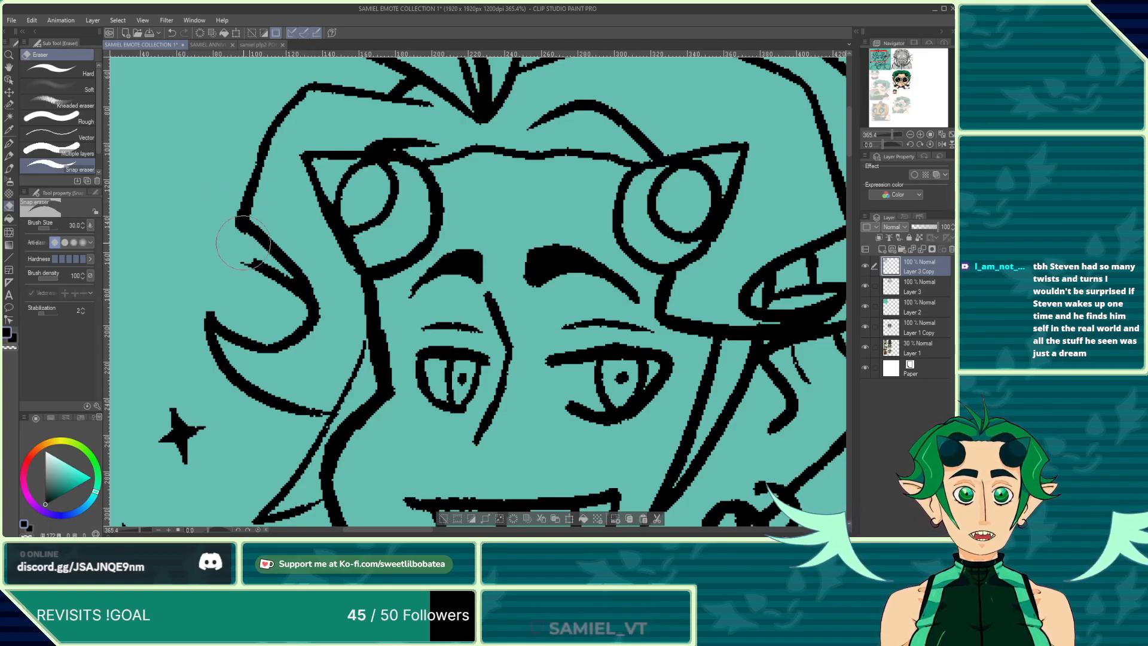
left_click_drag(249, 256, 266, 266)
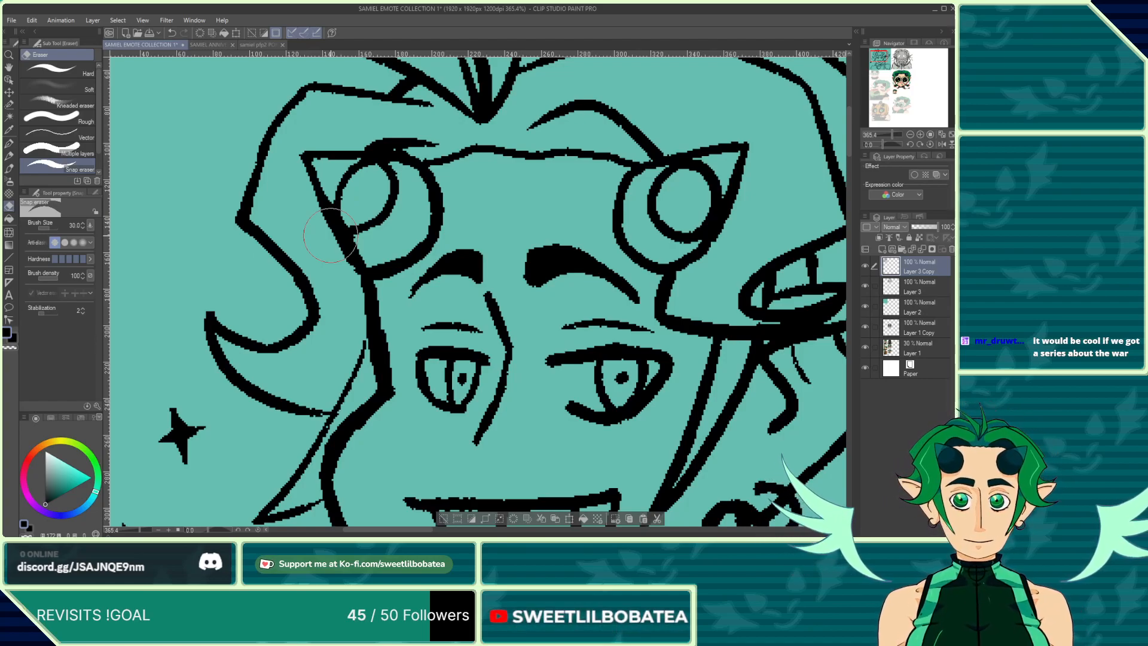
scroll(326, 215, "down", 4)
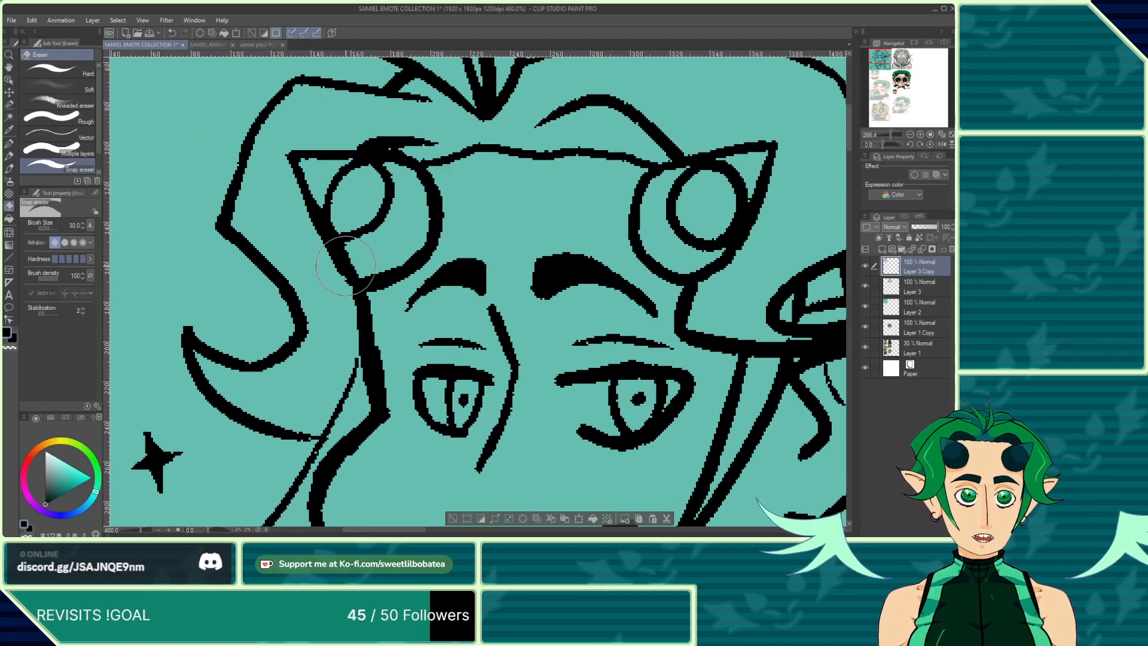
scroll(336, 281, "up", 5)
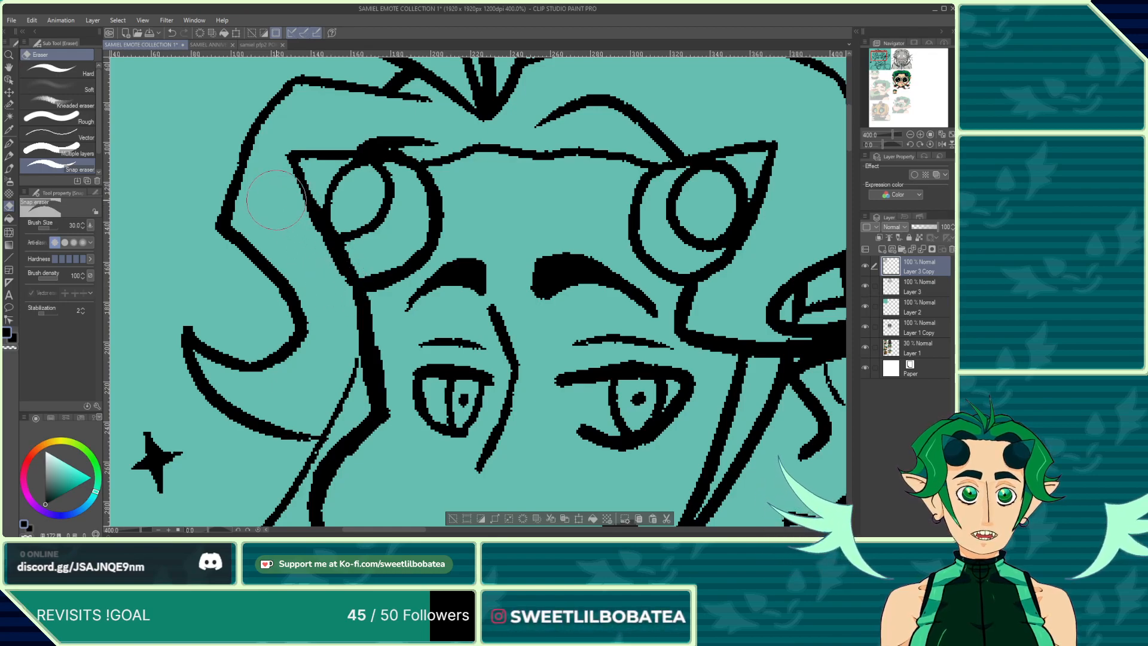
left_click(9, 144)
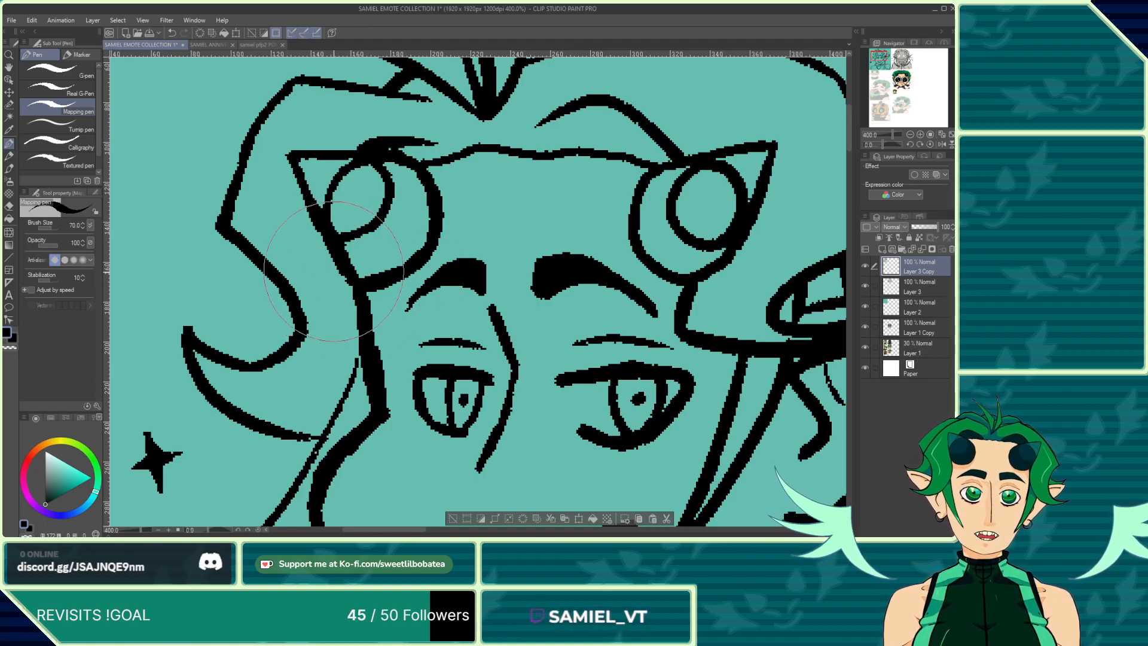
left_click(172, 34)
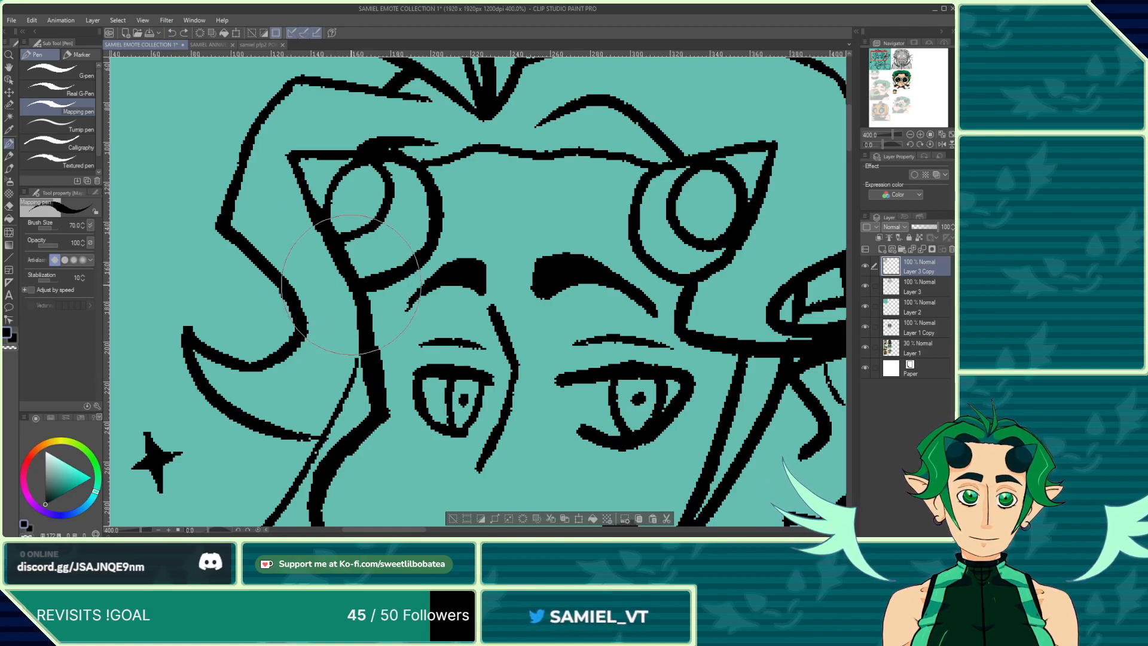
left_click(8, 207)
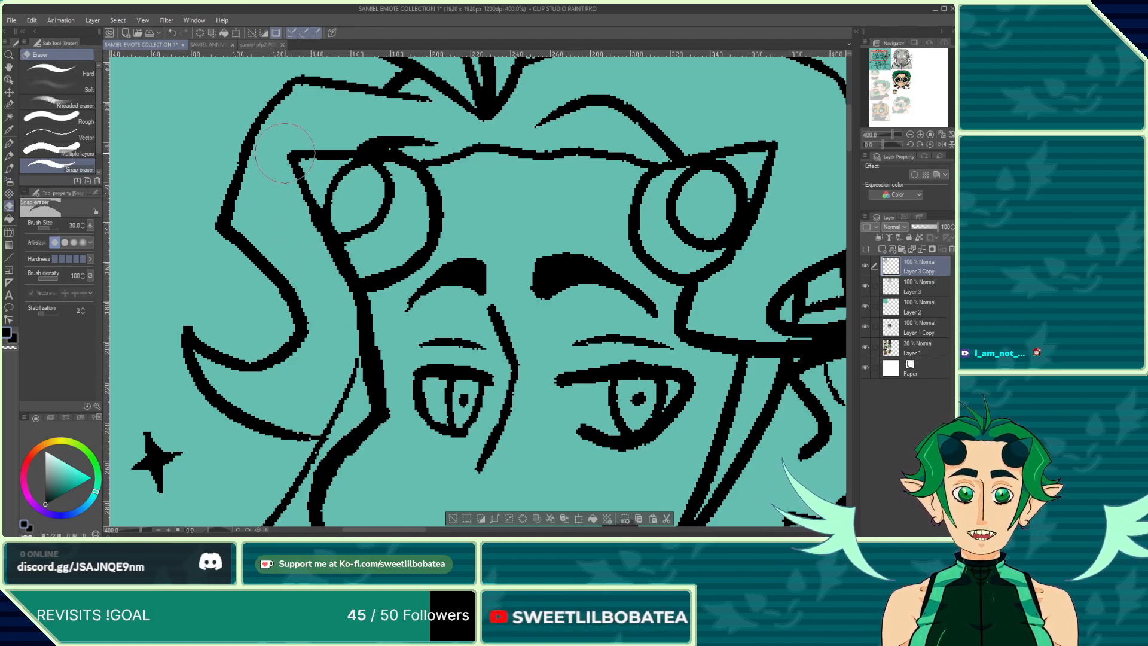
left_click(8, 143)
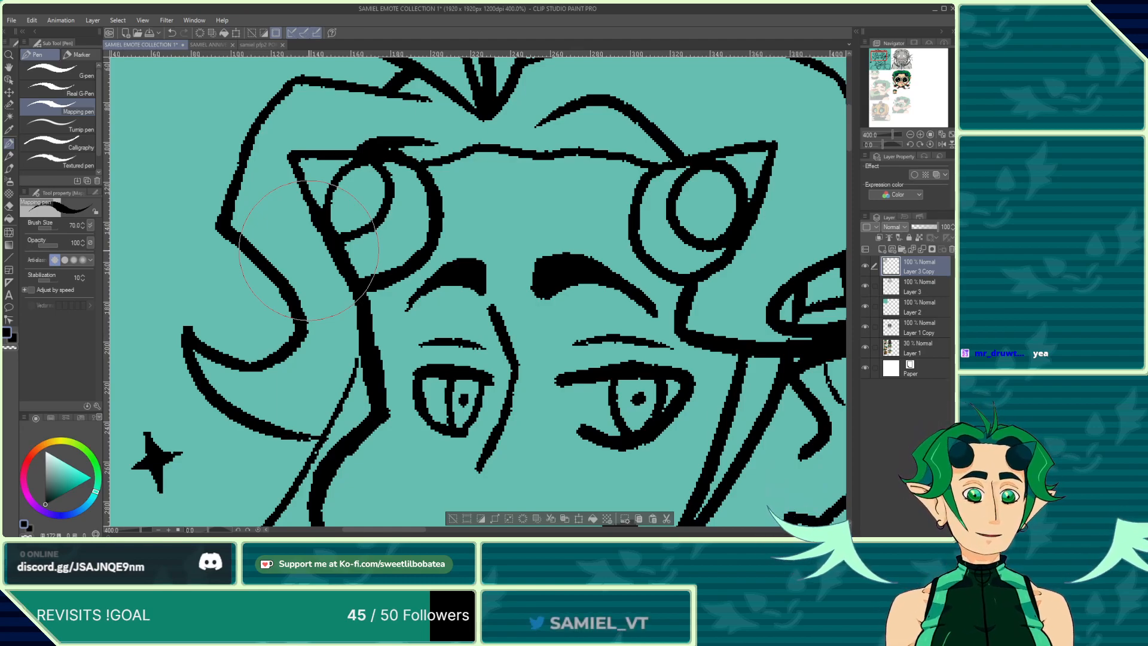
Step: Zoom around the grinning sketch to examine its face, mouth and star line art for remaining flaws
scroll(299, 305, "down", 1)
scroll(300, 305, "down", 2)
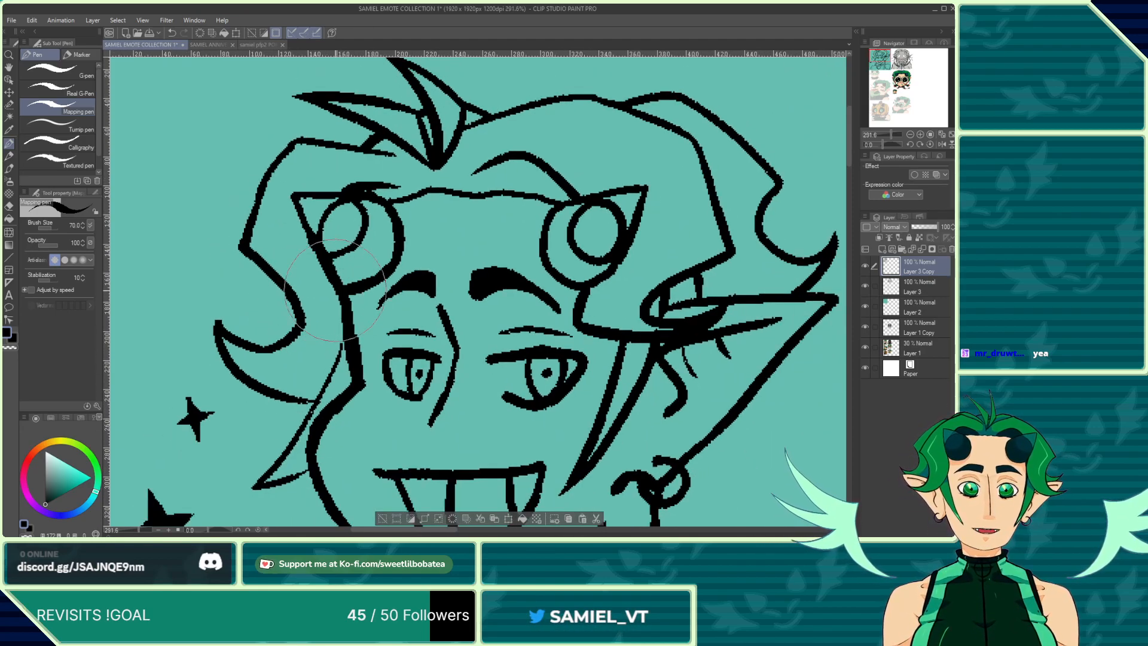
scroll(353, 306, "up", 3)
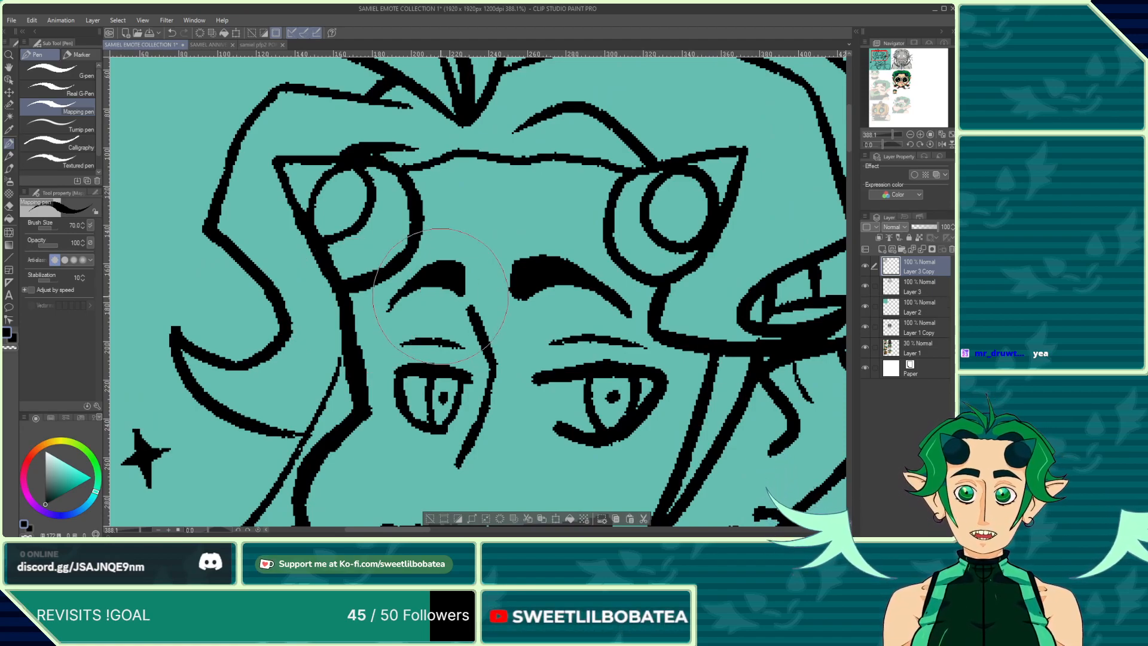
scroll(330, 267, "down", 1)
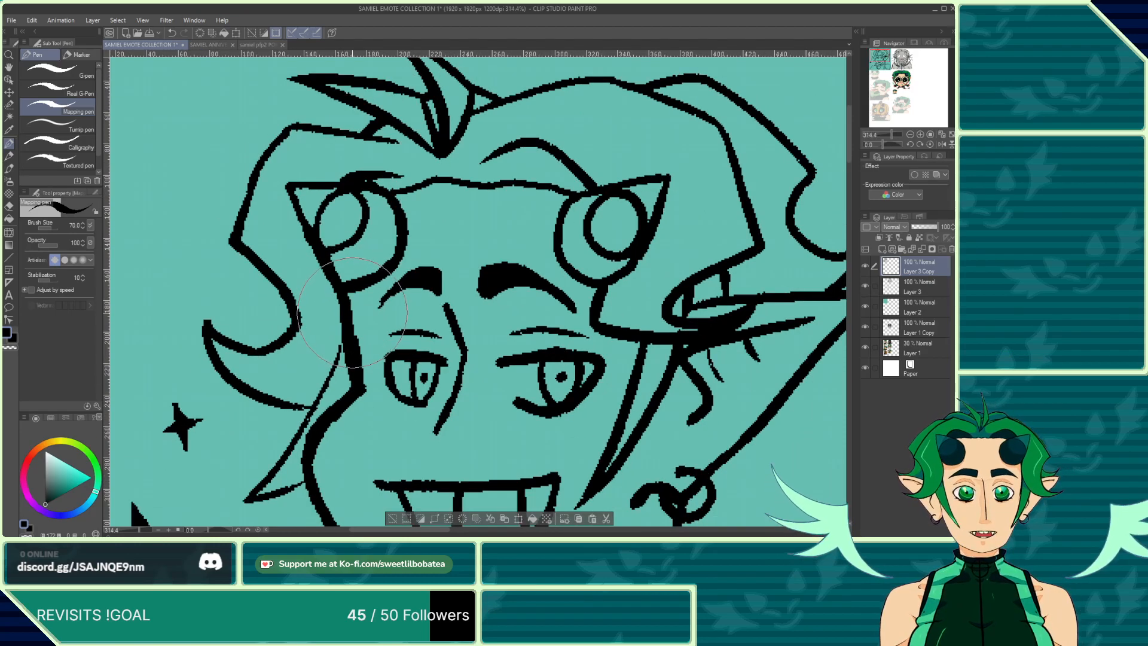
scroll(326, 218, "down", 1)
scroll(326, 218, "down", 2)
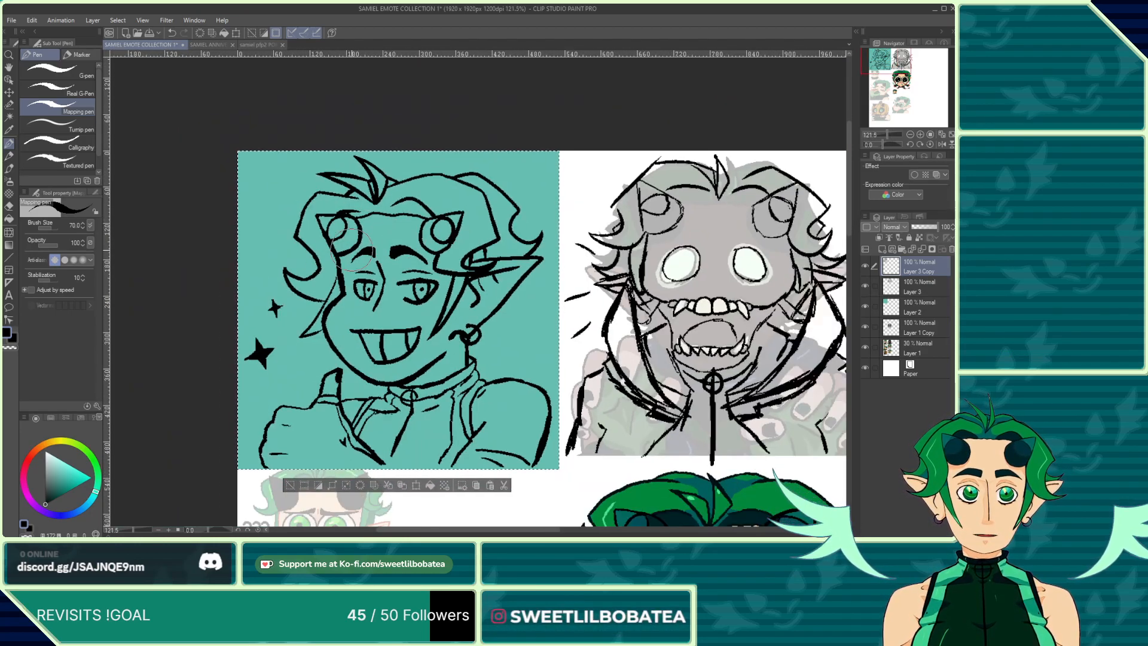
scroll(337, 278, "up", 1)
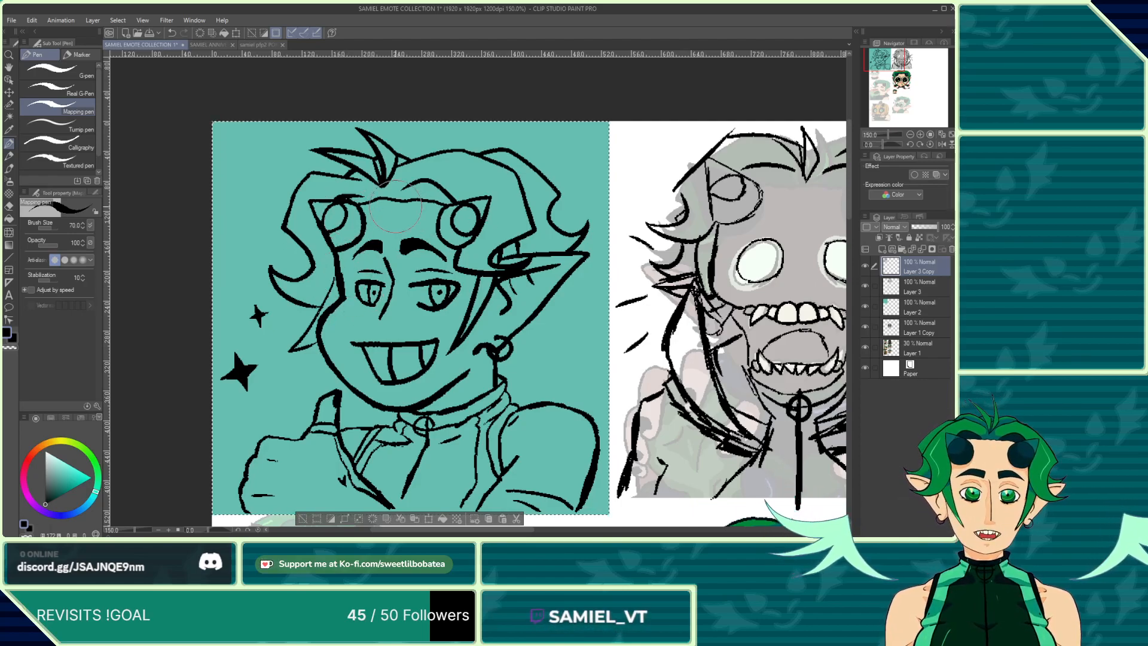
scroll(338, 302, "up", 4)
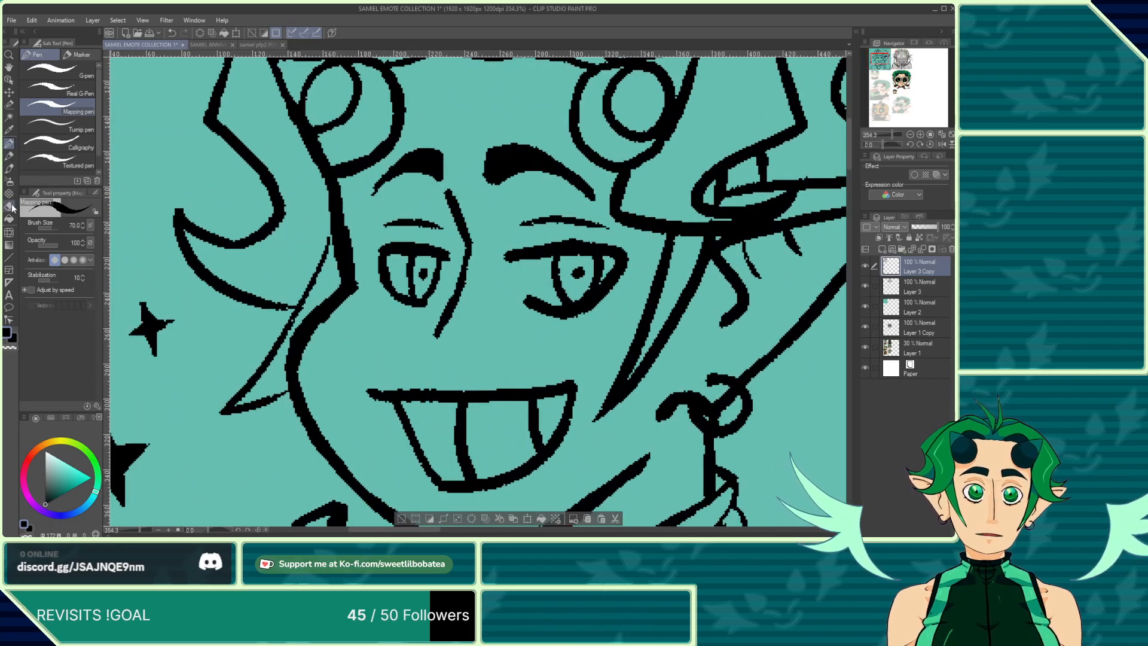
left_click(10, 206)
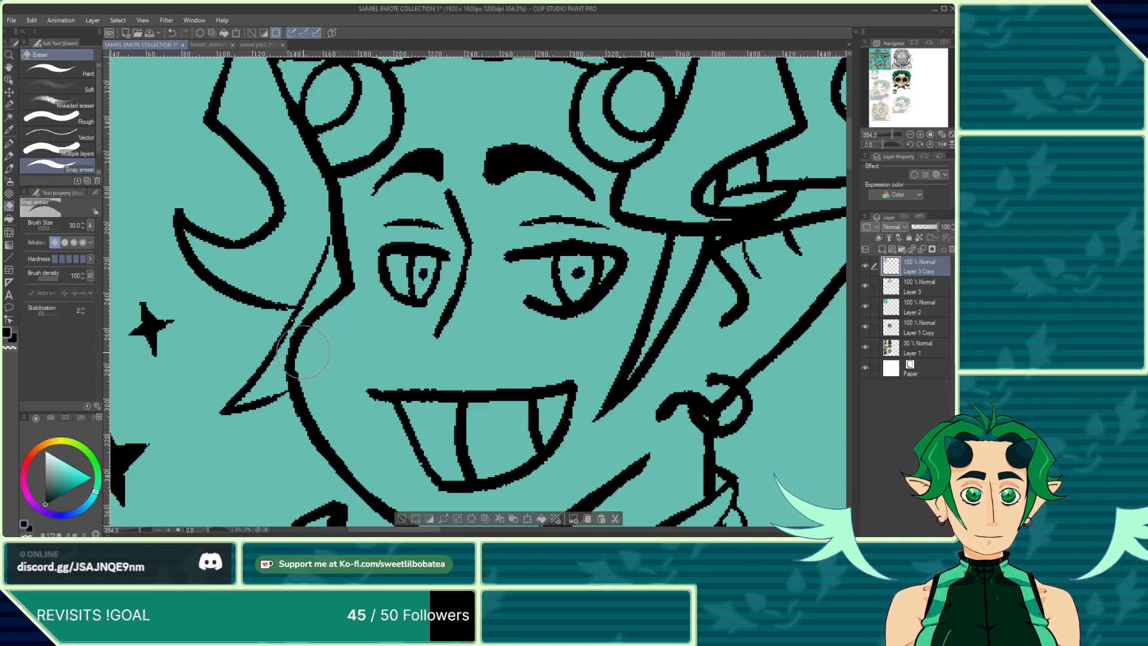
scroll(315, 323, "down", 13)
scroll(353, 306, "up", 5)
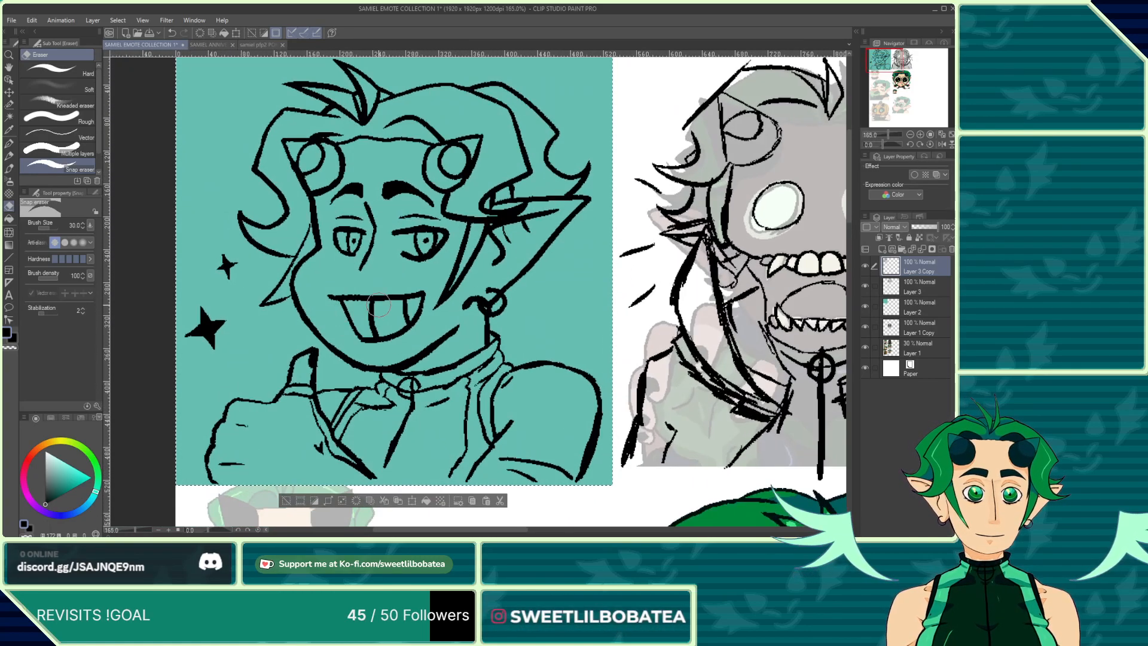
scroll(394, 315, "down", 2)
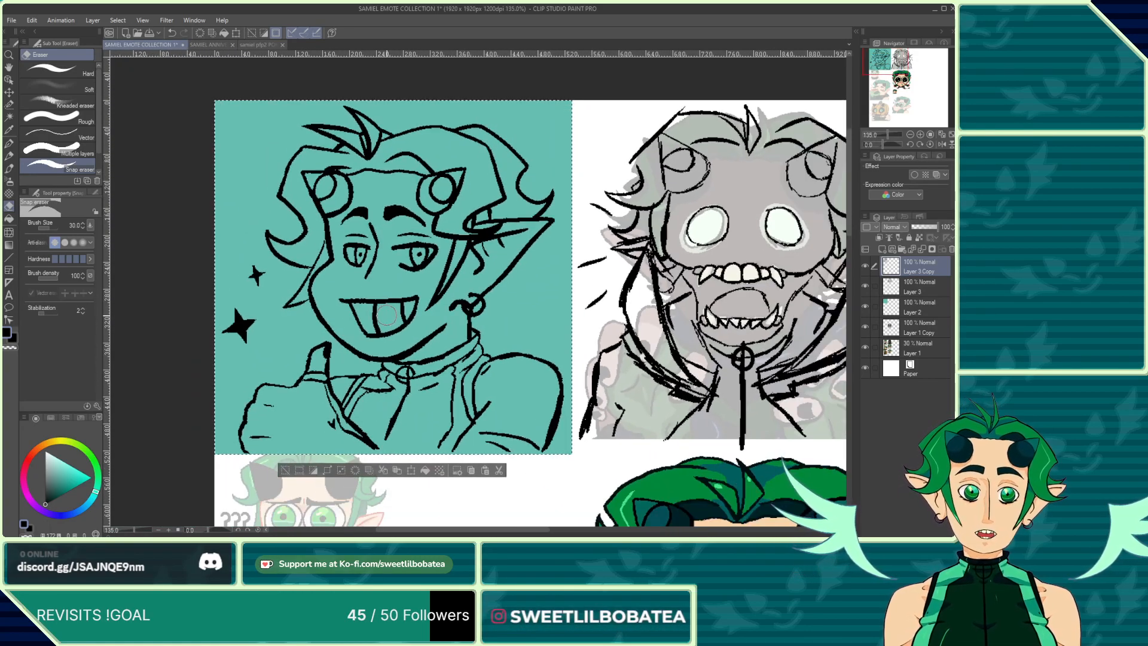
scroll(386, 315, "down", 2)
scroll(446, 209, "up", 3)
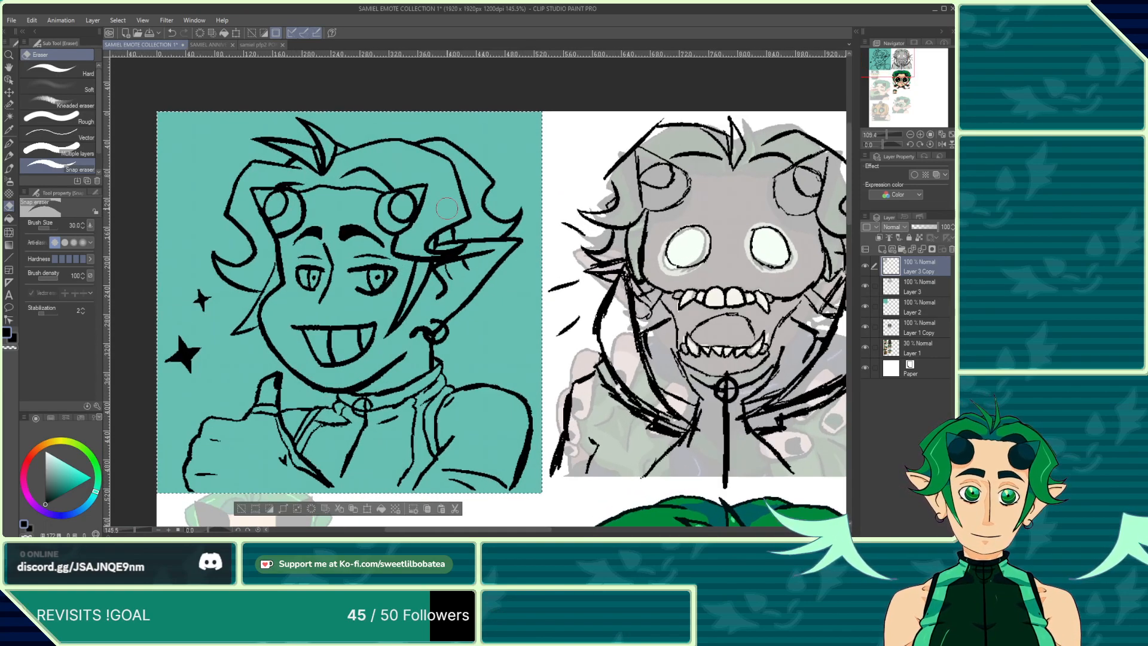
scroll(447, 208, "up", 2)
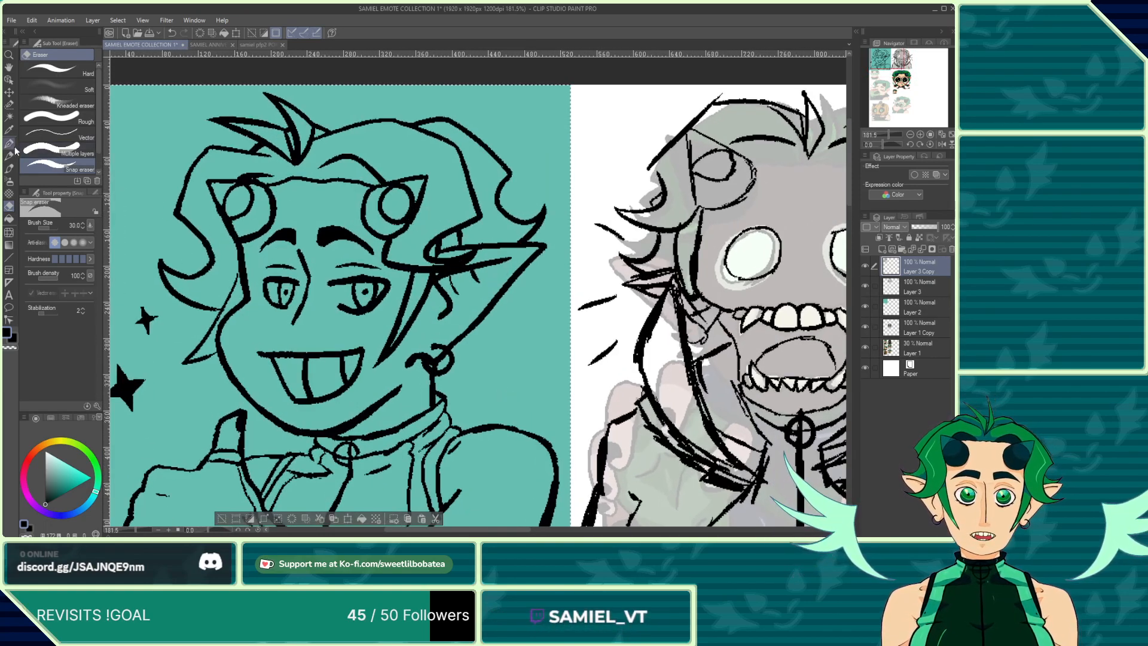
key("p")
scroll(408, 301, "down", 2)
scroll(337, 279, "up", 5)
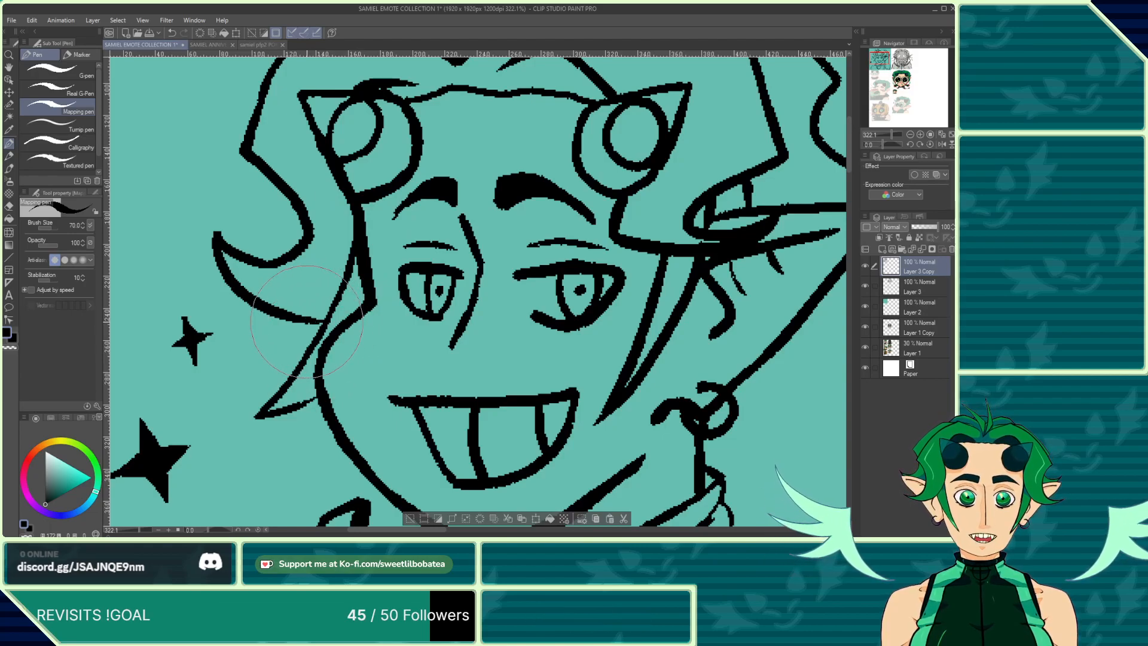
scroll(314, 395, "down", 3)
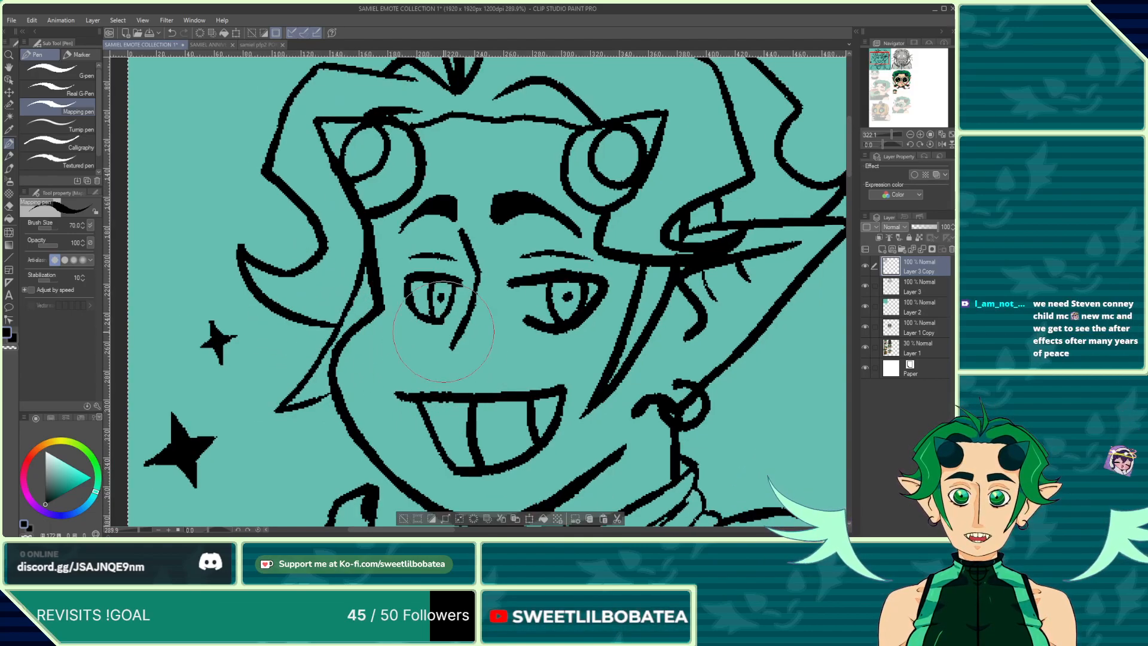
scroll(312, 412, "up", 3)
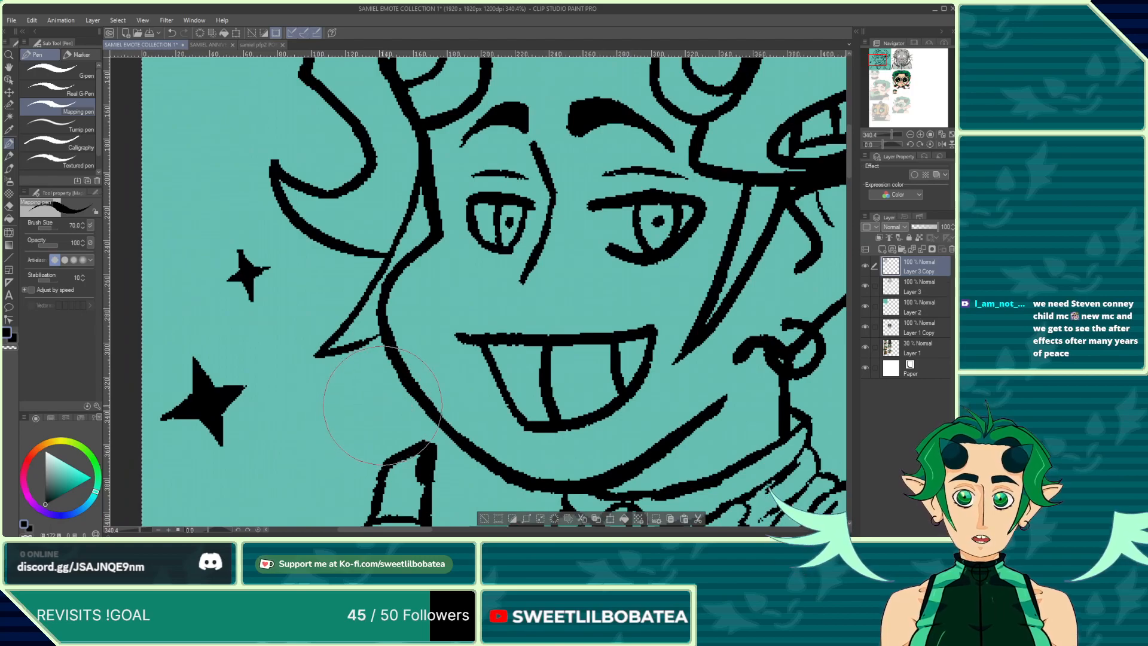
scroll(354, 330, "up", 2)
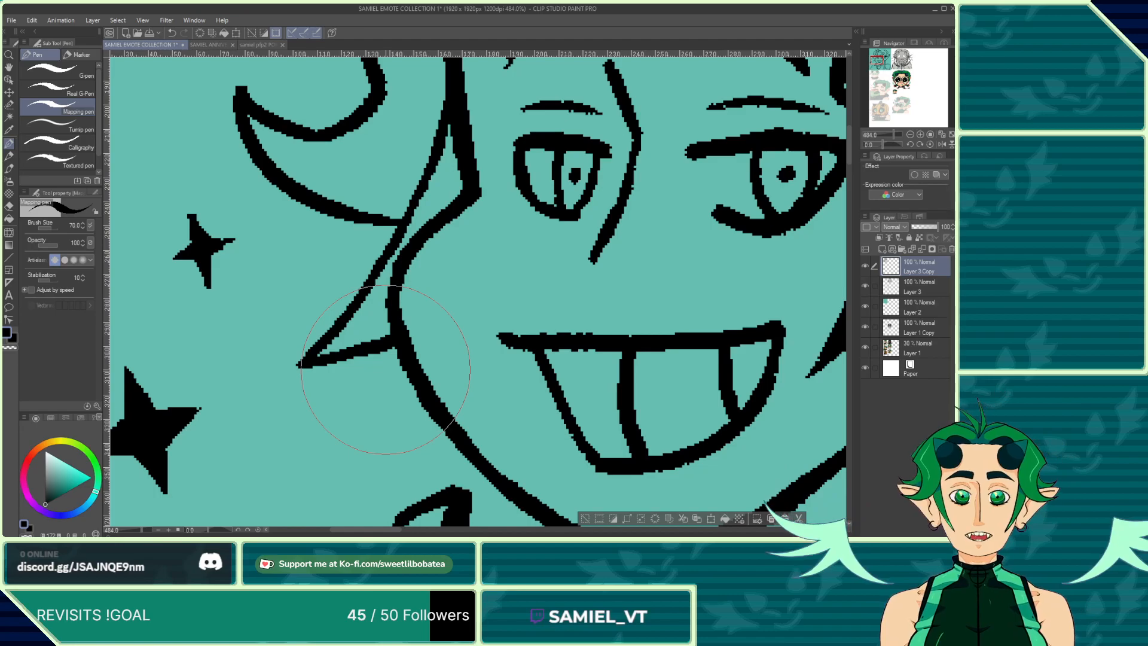
scroll(344, 338, "down", 4)
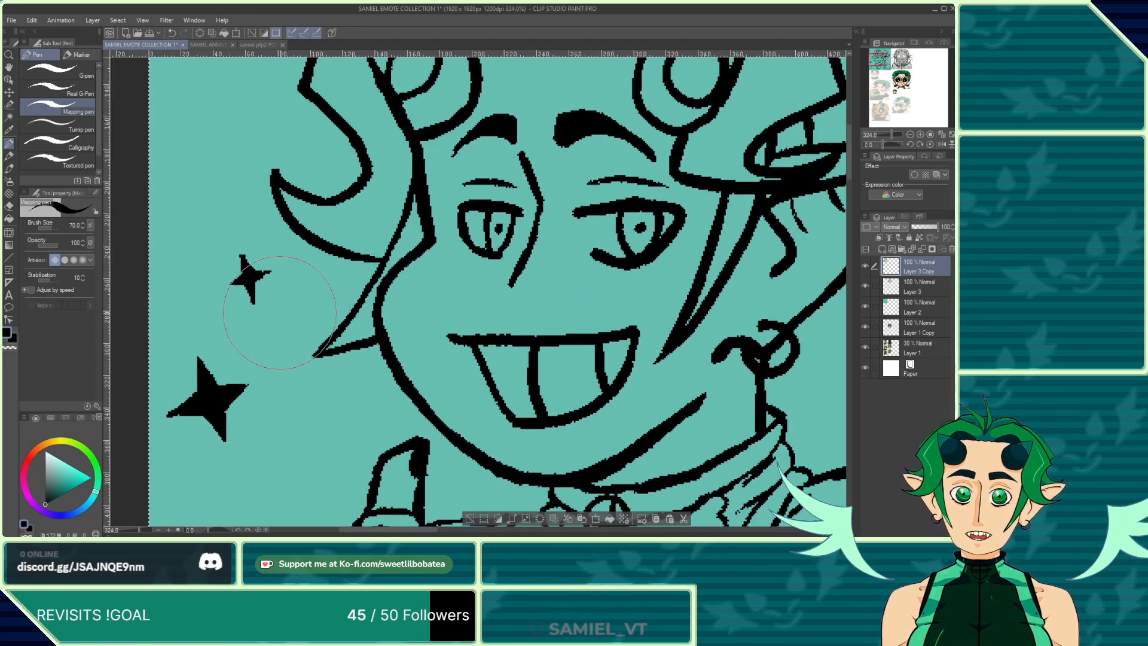
scroll(280, 313, "down", 4)
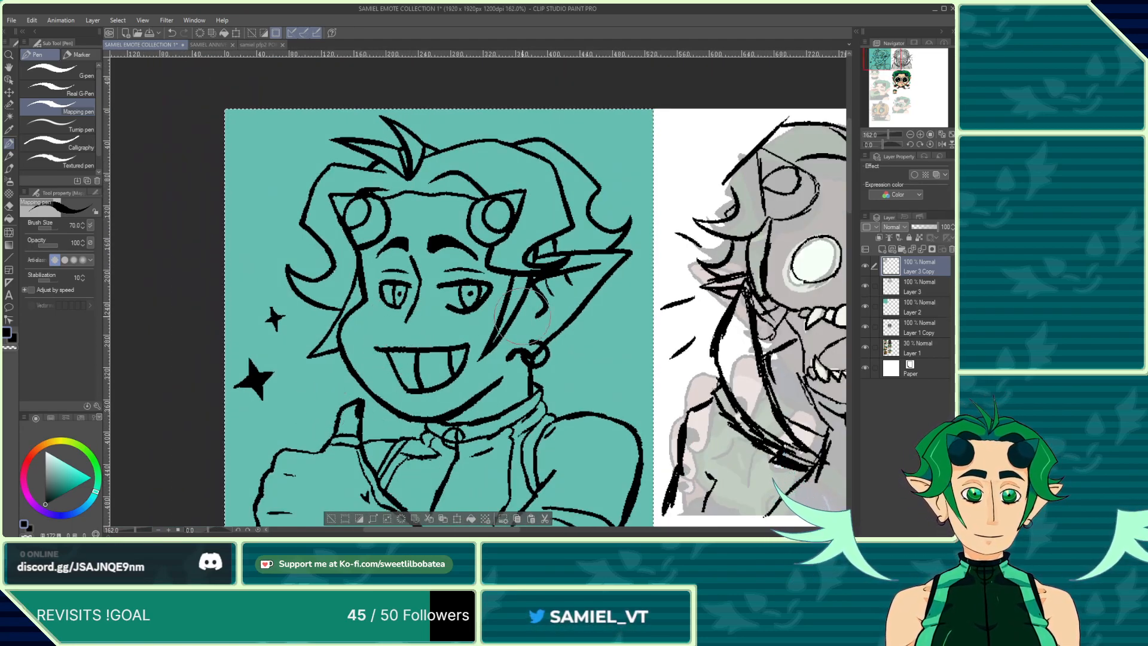
Step: Erase the overlapping line where the left ear's lower edge crosses the jaw outline
scroll(521, 315, "up", 4)
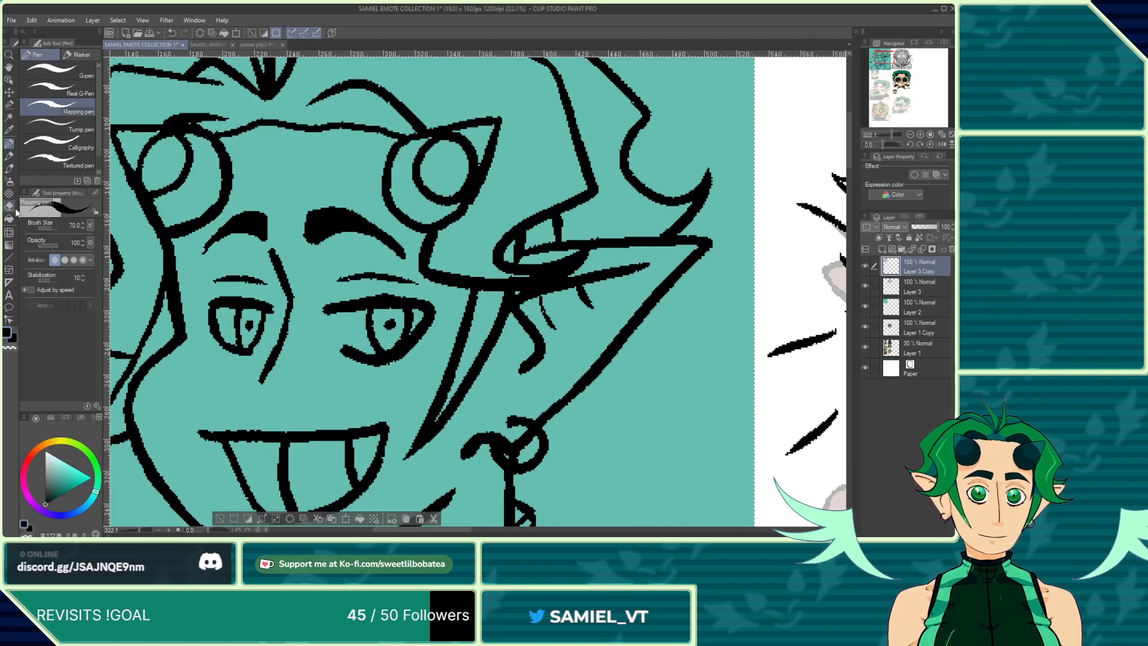
left_click(8, 206)
scroll(476, 287, "up", 3)
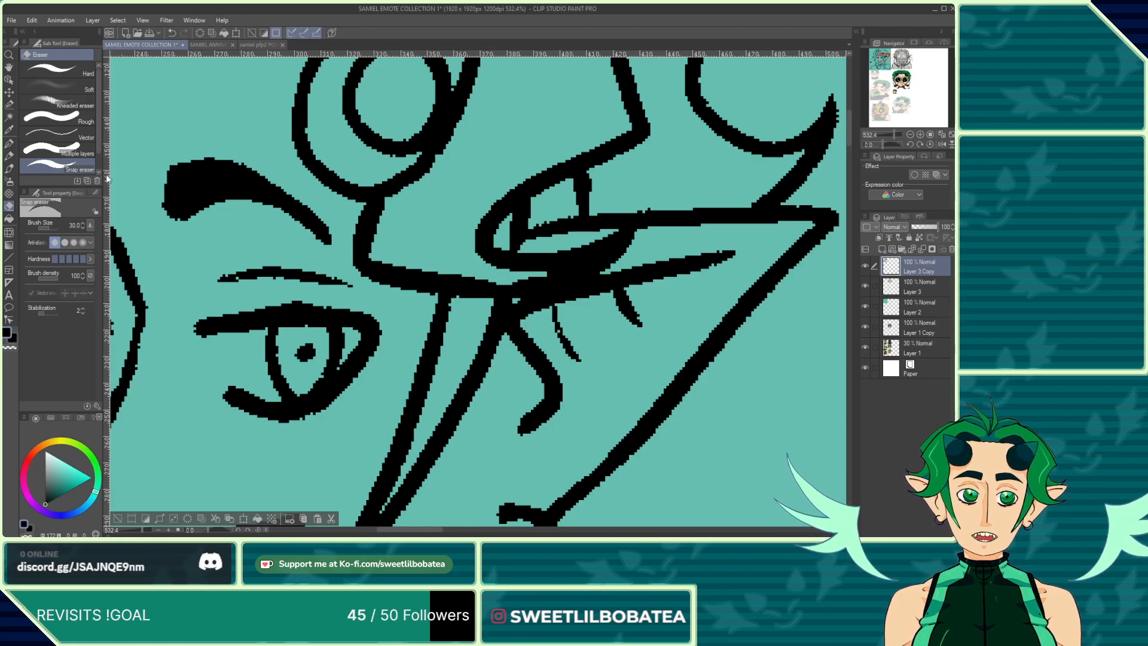
key("p")
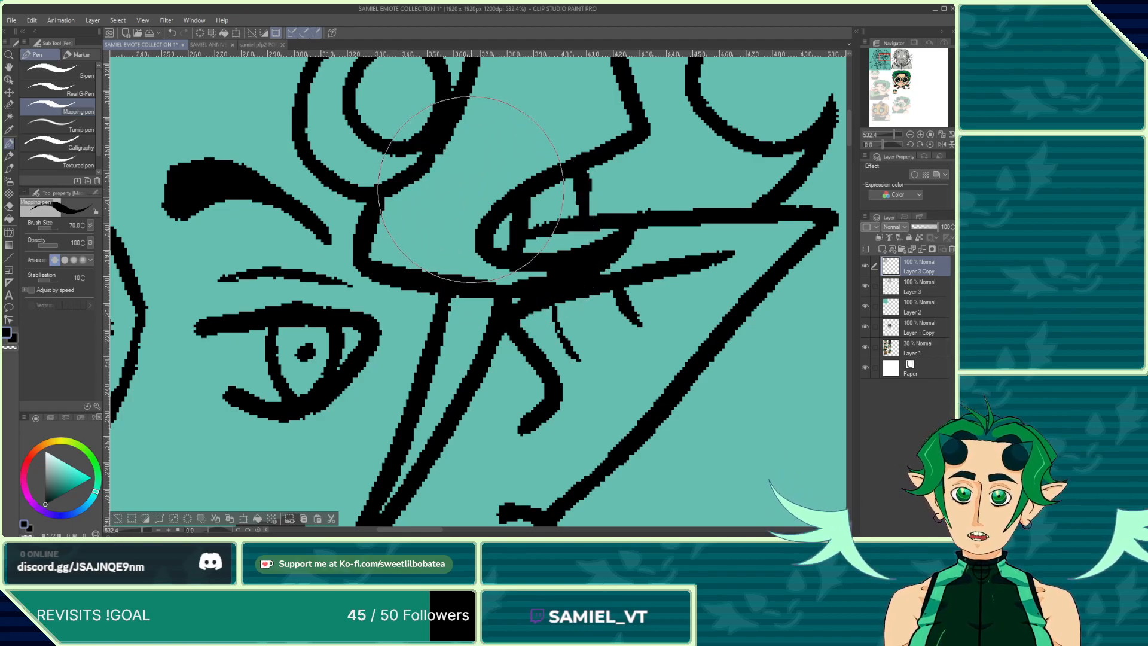
scroll(471, 189, "down", 2)
scroll(465, 262, "down", 2)
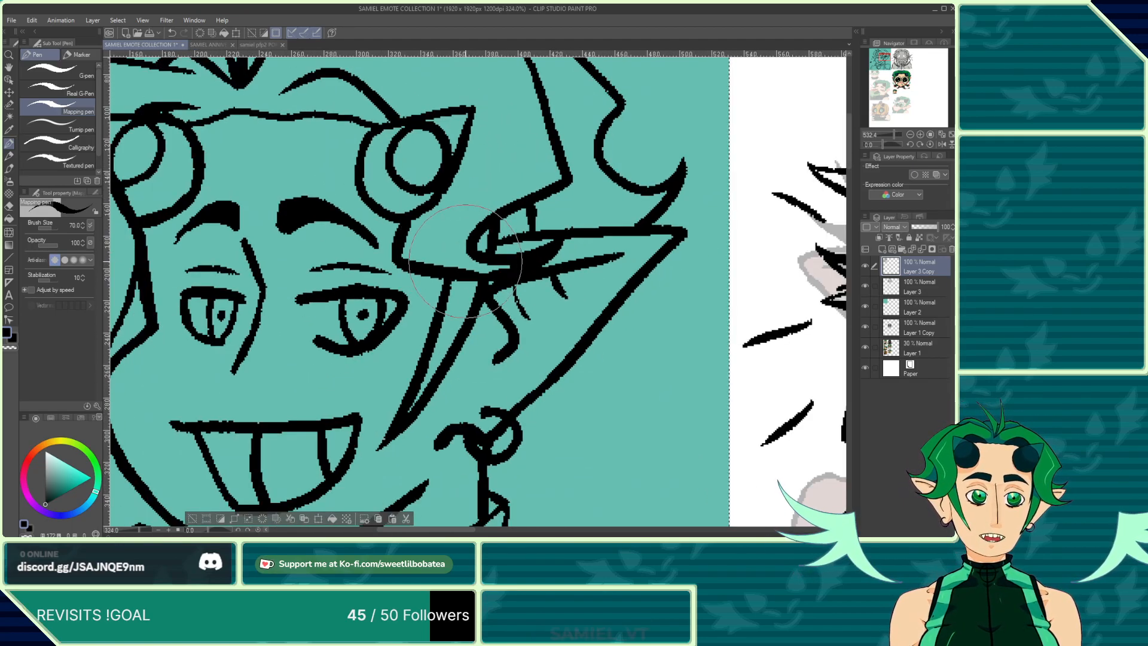
scroll(466, 262, "down", 4)
scroll(333, 322, "up", 3)
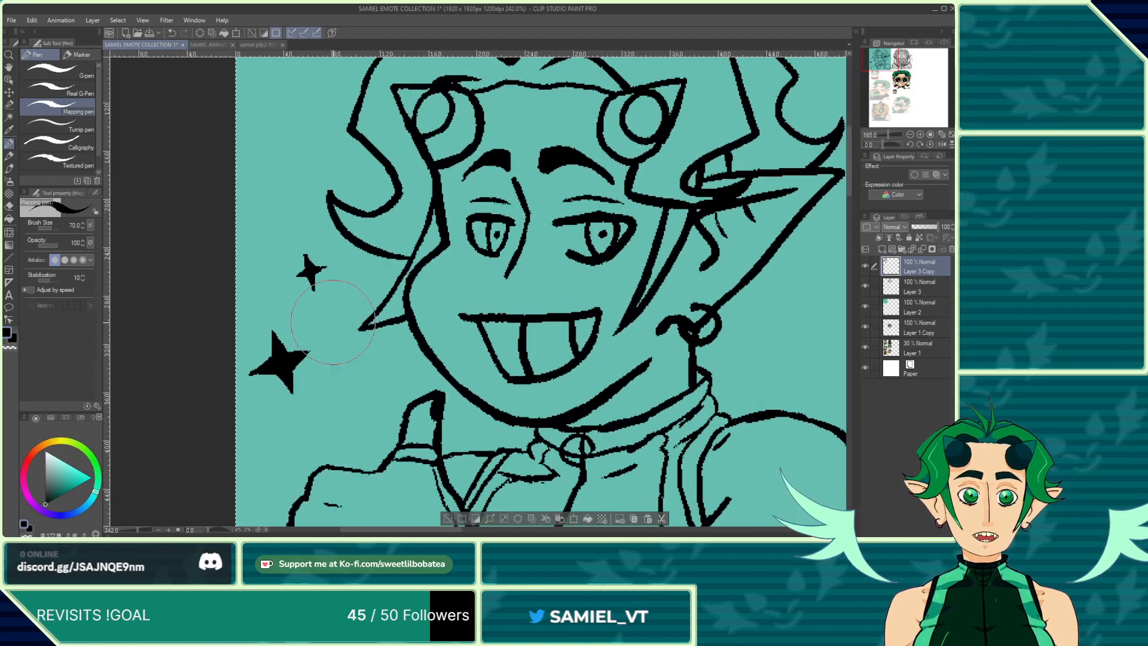
scroll(333, 321, "up", 1)
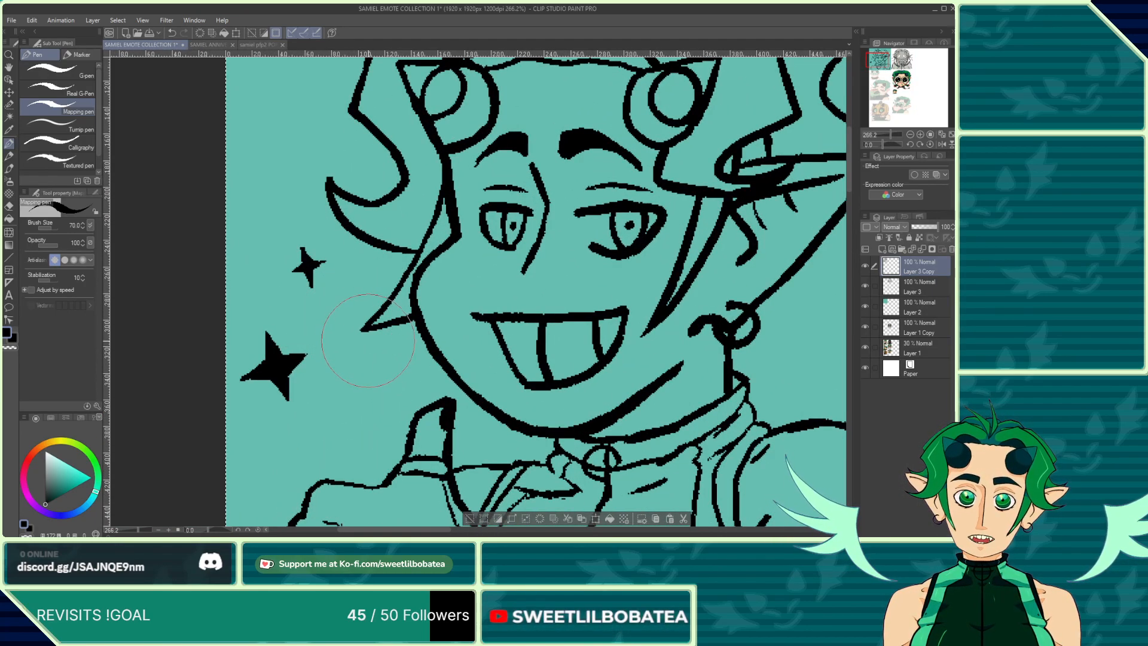
left_click(10, 206)
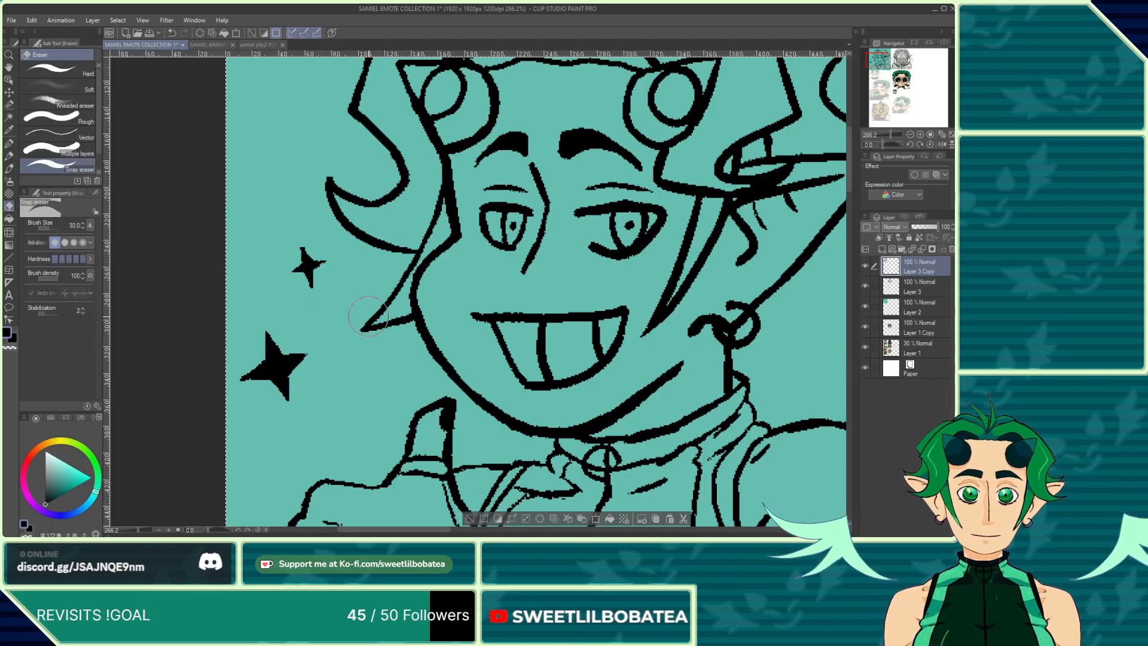
scroll(368, 316, "up", 3)
mouse_move(397, 317)
left_mouse_down()
mouse_move(381, 338)
mouse_move(414, 326)
left_mouse_up()
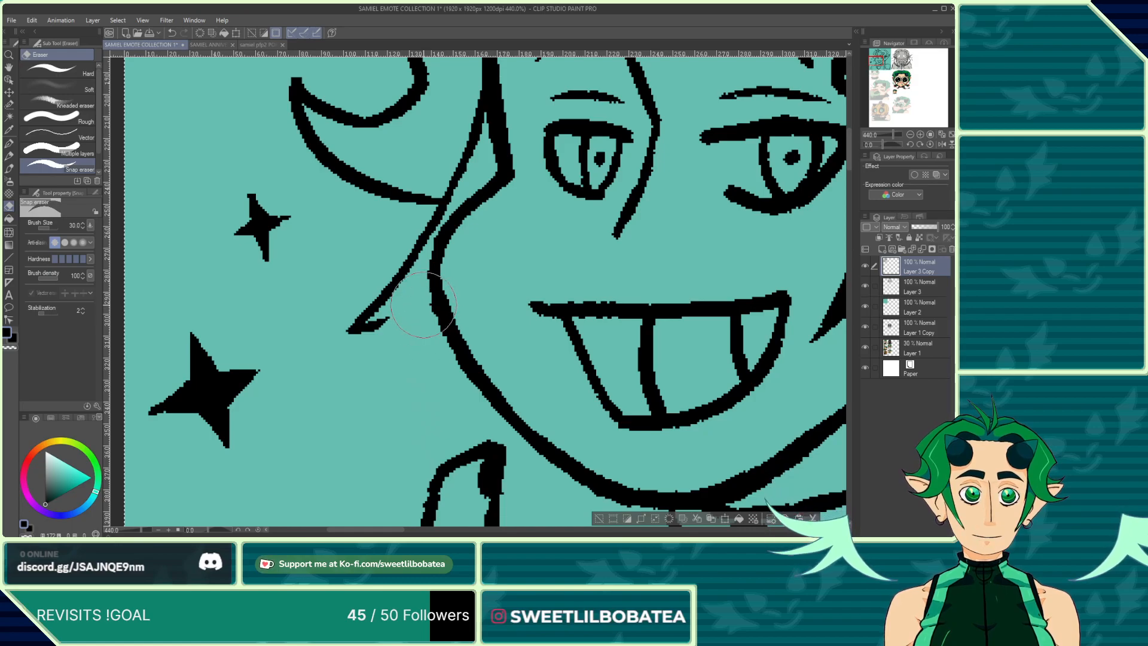
Step: Redraw the lower edge of the left ear with the pen, meeting the jaw outline
key("p")
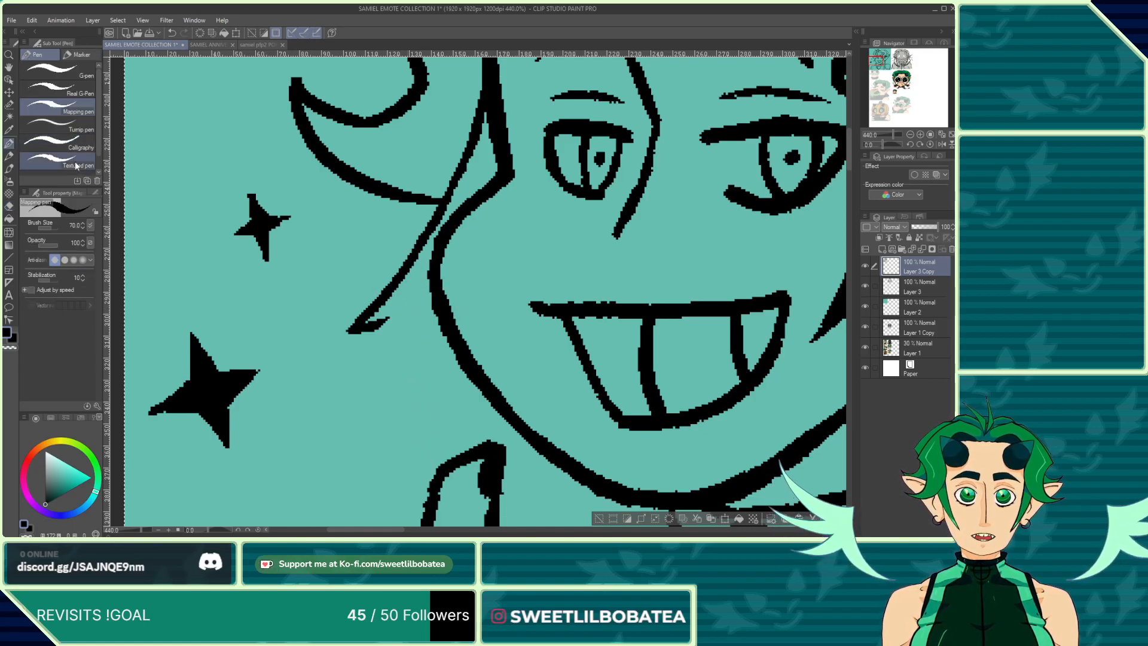
scroll(390, 326, "up", 1)
left_click_drag(441, 303, 344, 330)
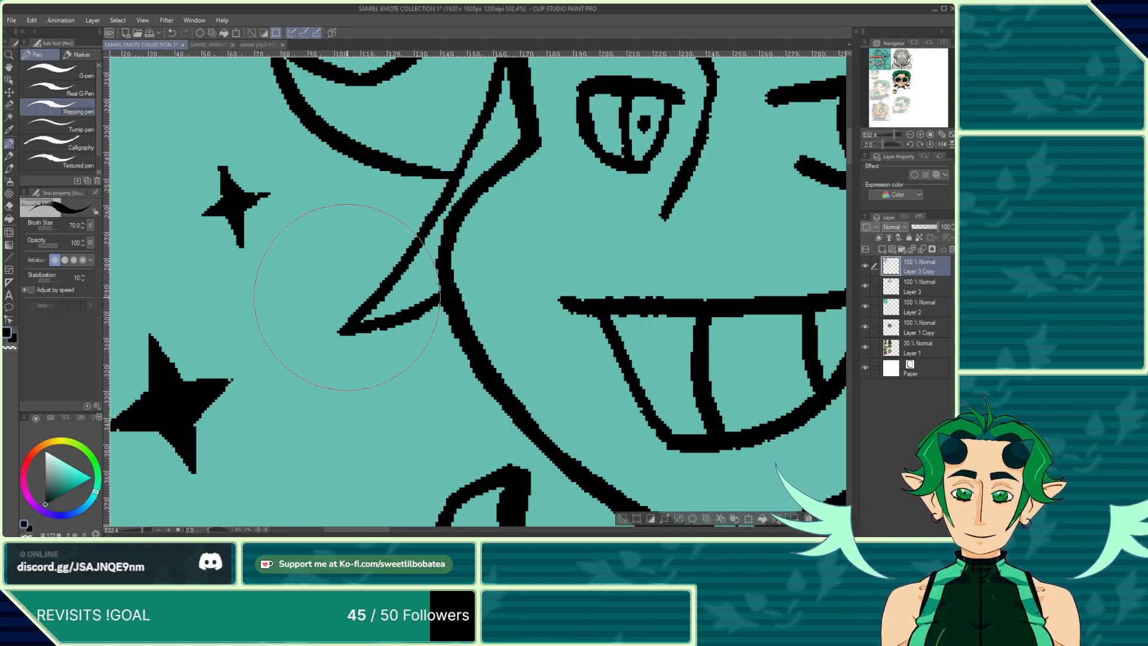
Step: Erase a small section of line where the collar meets the right shoulder
scroll(323, 299, "down", 4)
scroll(300, 317, "down", 3)
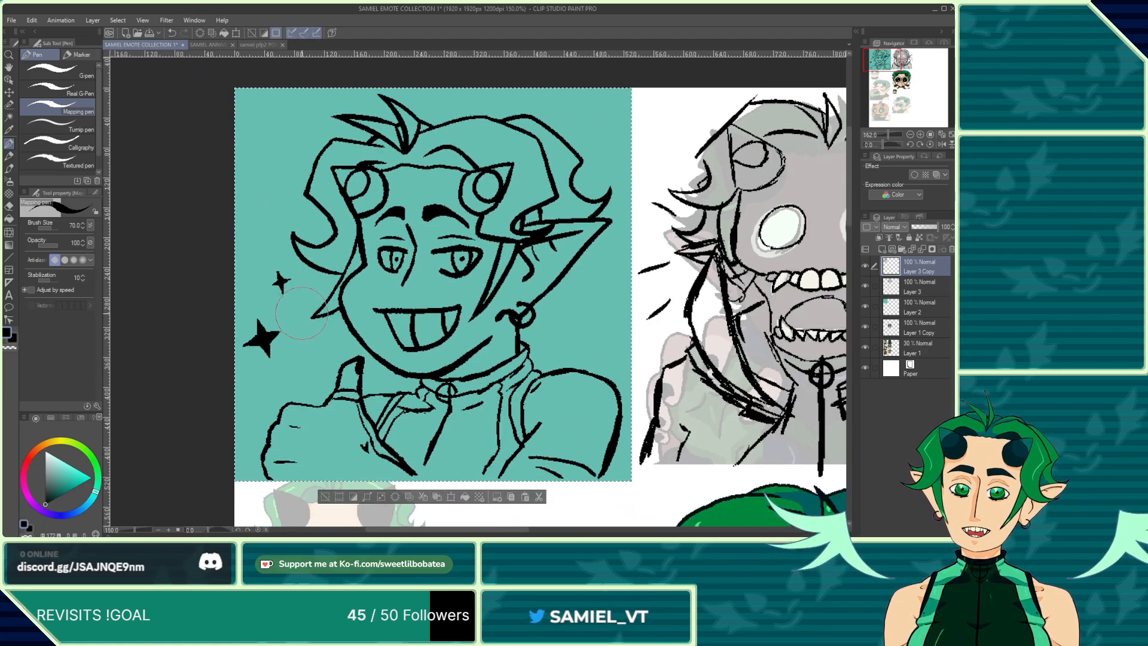
scroll(542, 465, "up", 4)
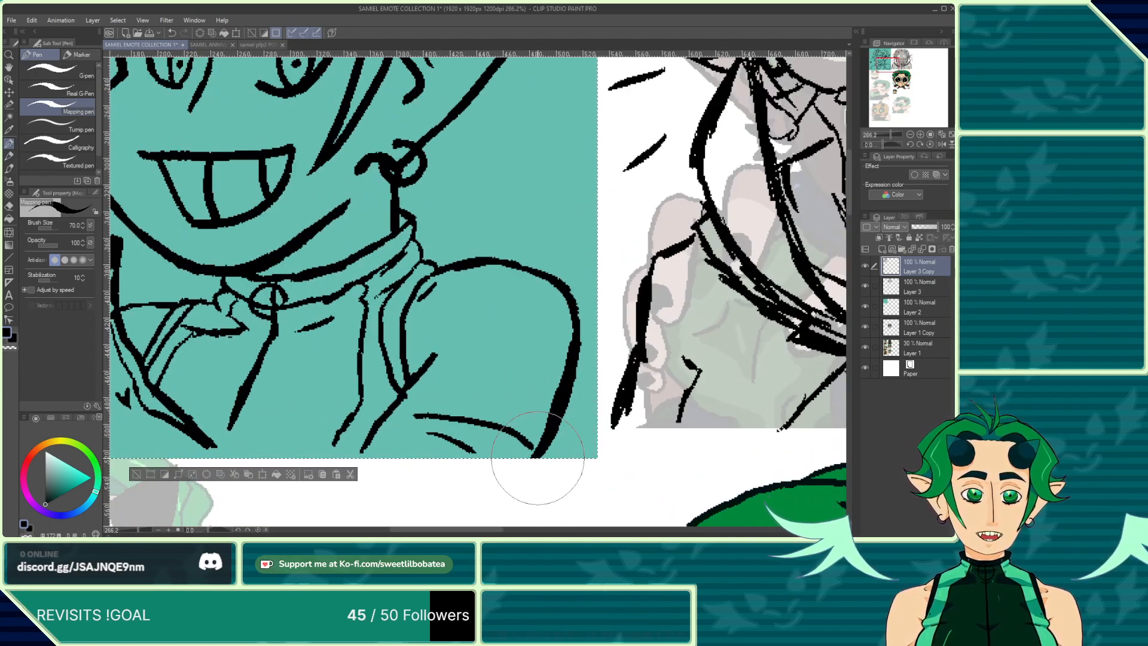
left_click(8, 204)
left_click_drag(531, 445, 560, 360)
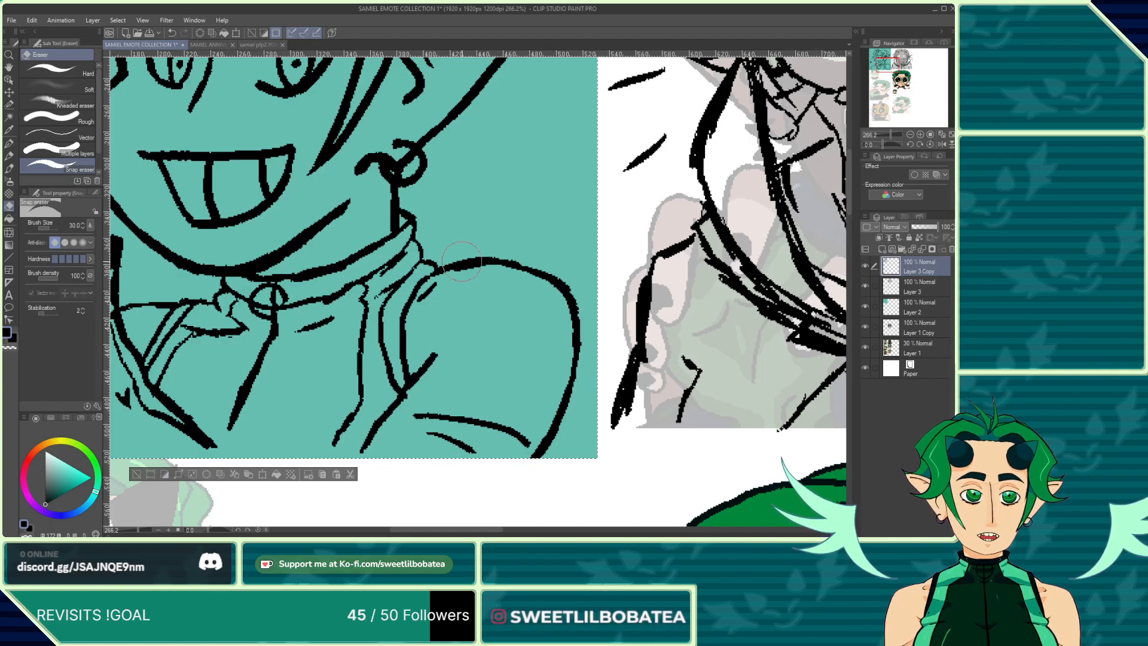
left_click(7, 153)
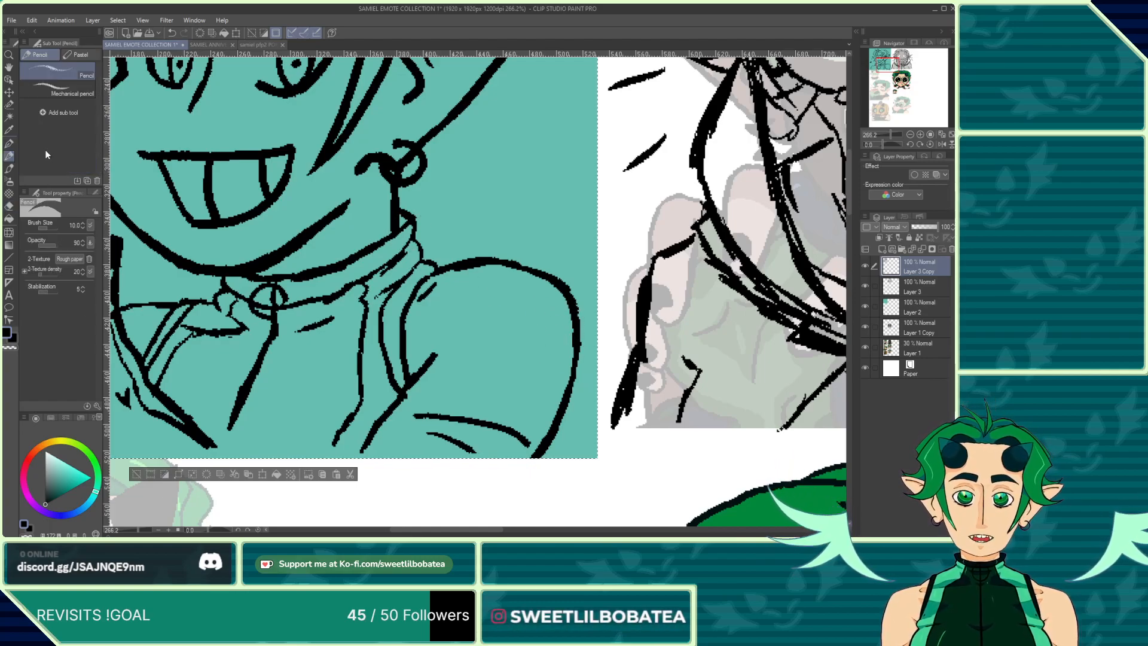
left_click(9, 143)
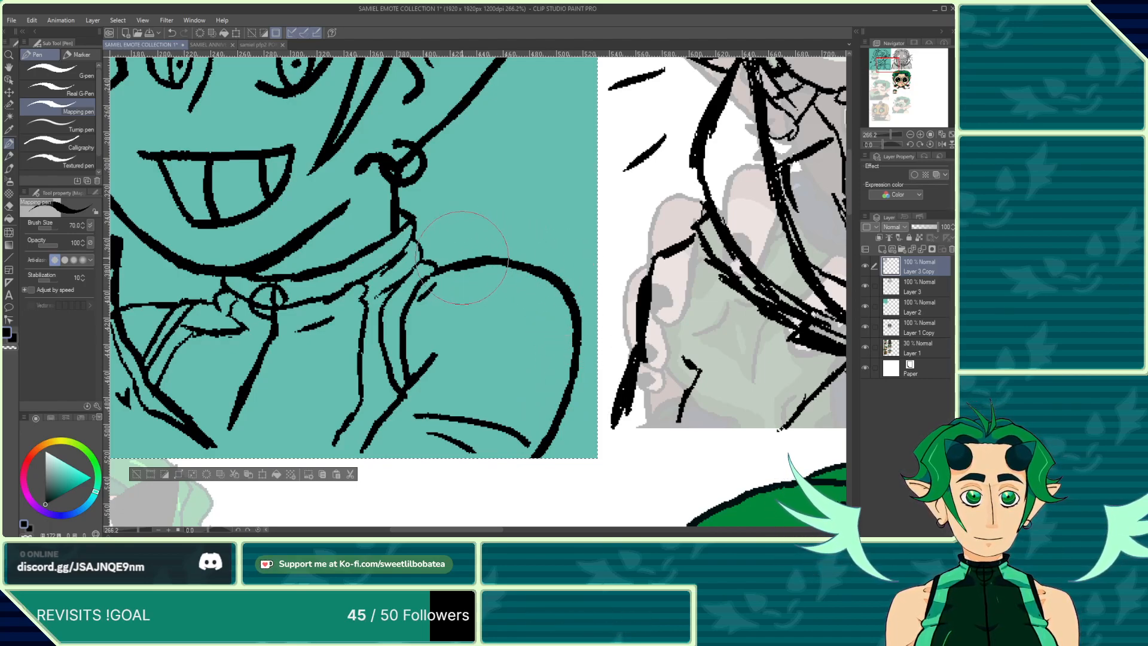
Step: Add a short pen stroke at the lower end of a jacket fold line near the bottom edge
scroll(437, 299, "down", 5)
scroll(366, 353, "up", 5)
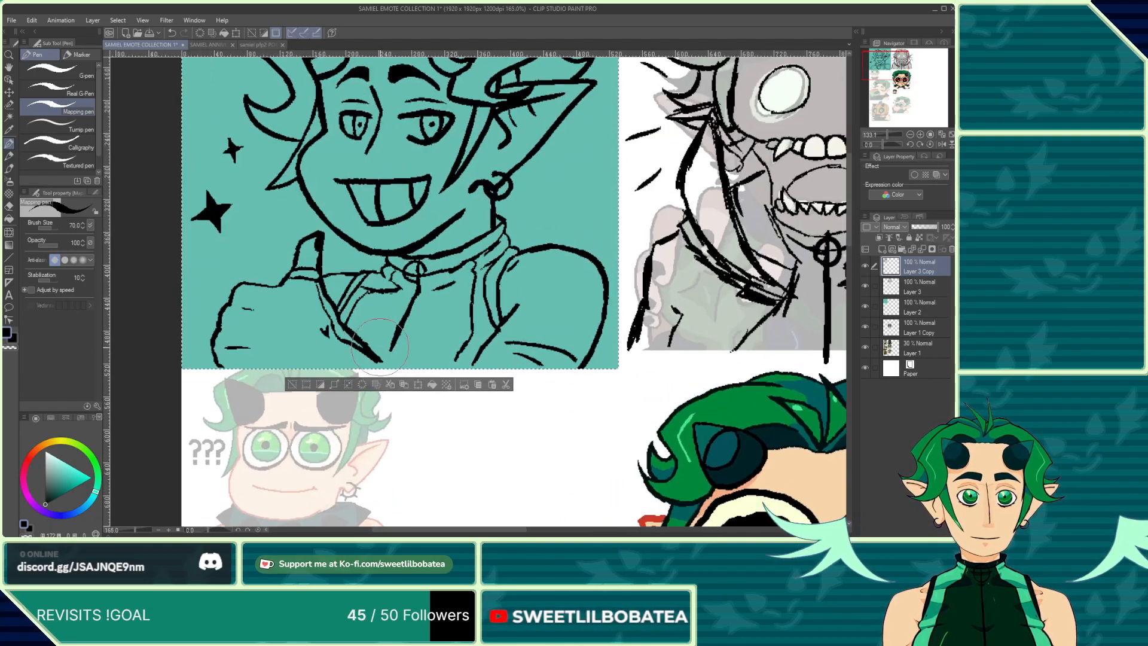
left_click_drag(377, 362, 393, 375)
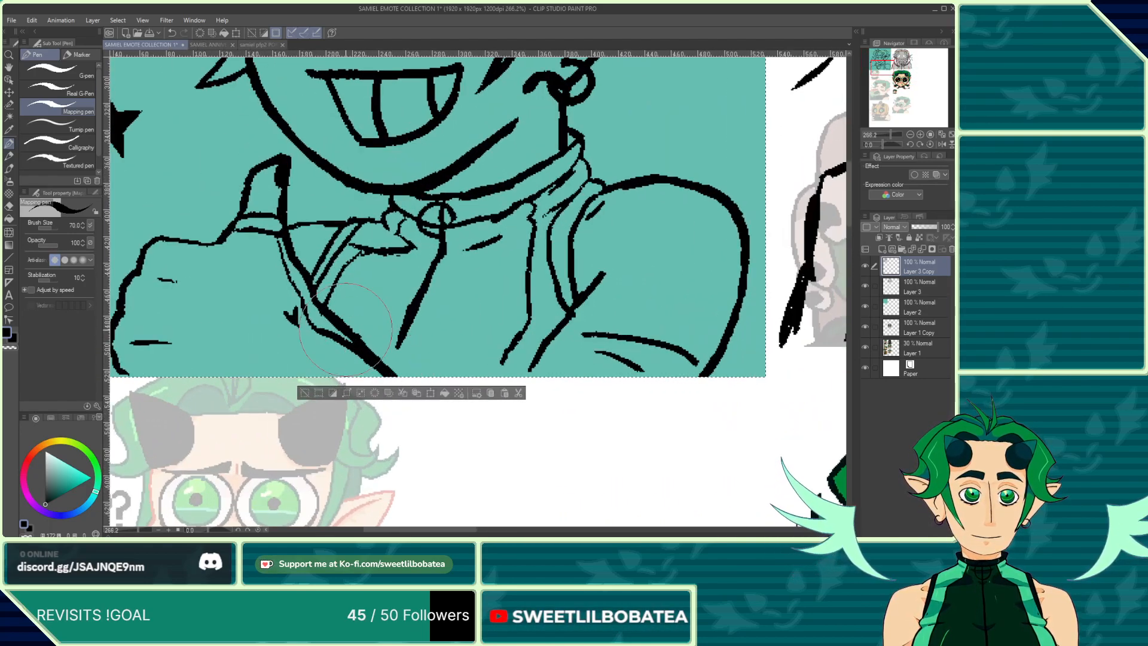
Step: Zoom around the jacket and right sleeve to examine their fold lines for flaws
scroll(346, 329, "down", 3)
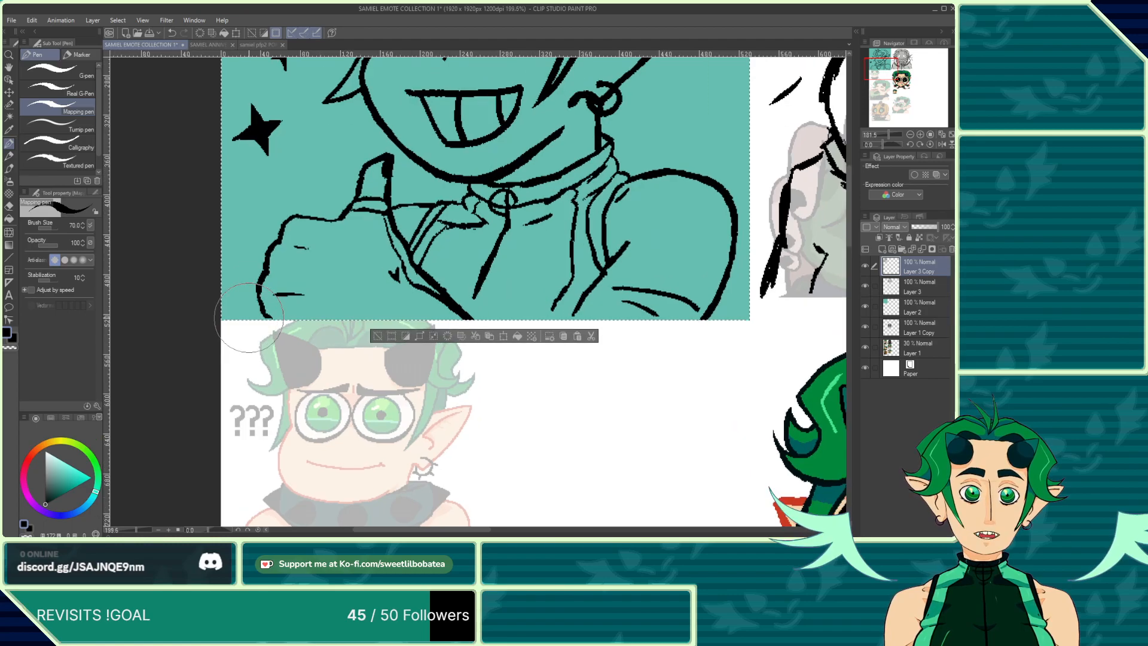
scroll(248, 318, "up", 2)
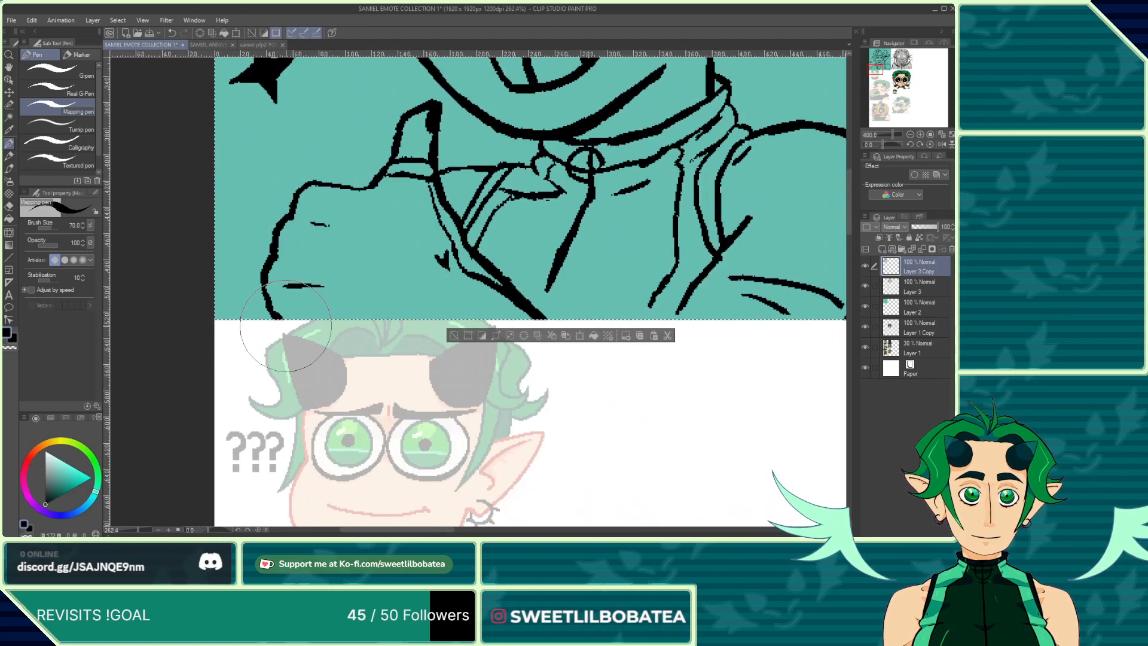
scroll(330, 359, "down", 5)
scroll(351, 305, "up", 2)
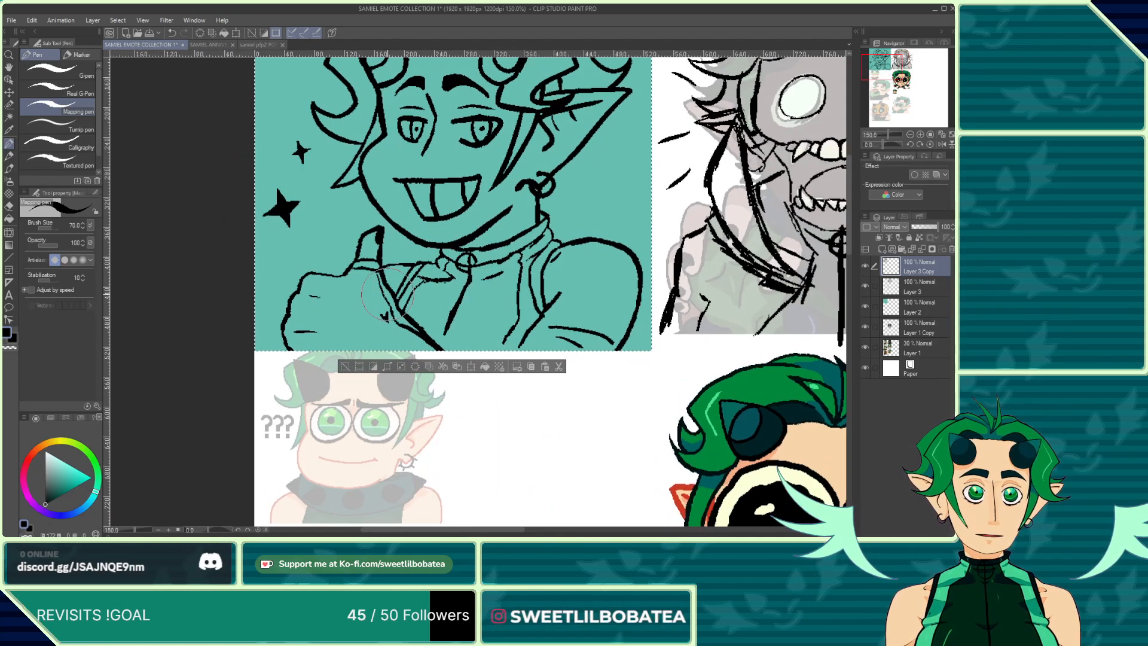
scroll(351, 305, "down", 3)
scroll(323, 359, "up", 4)
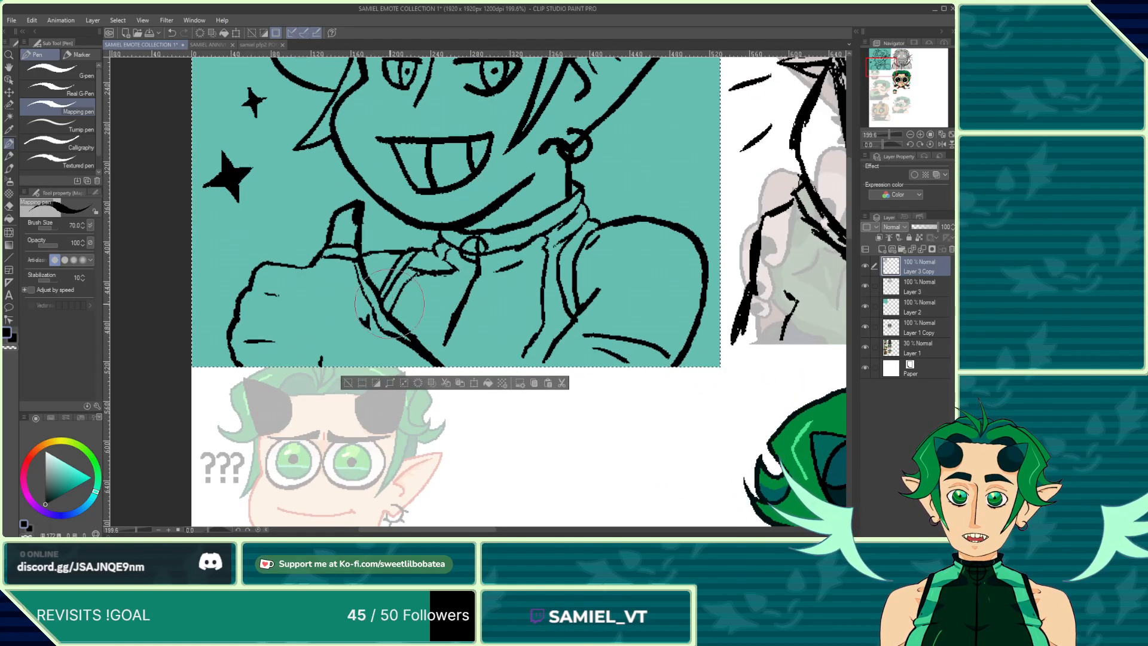
scroll(661, 341, "up", 3)
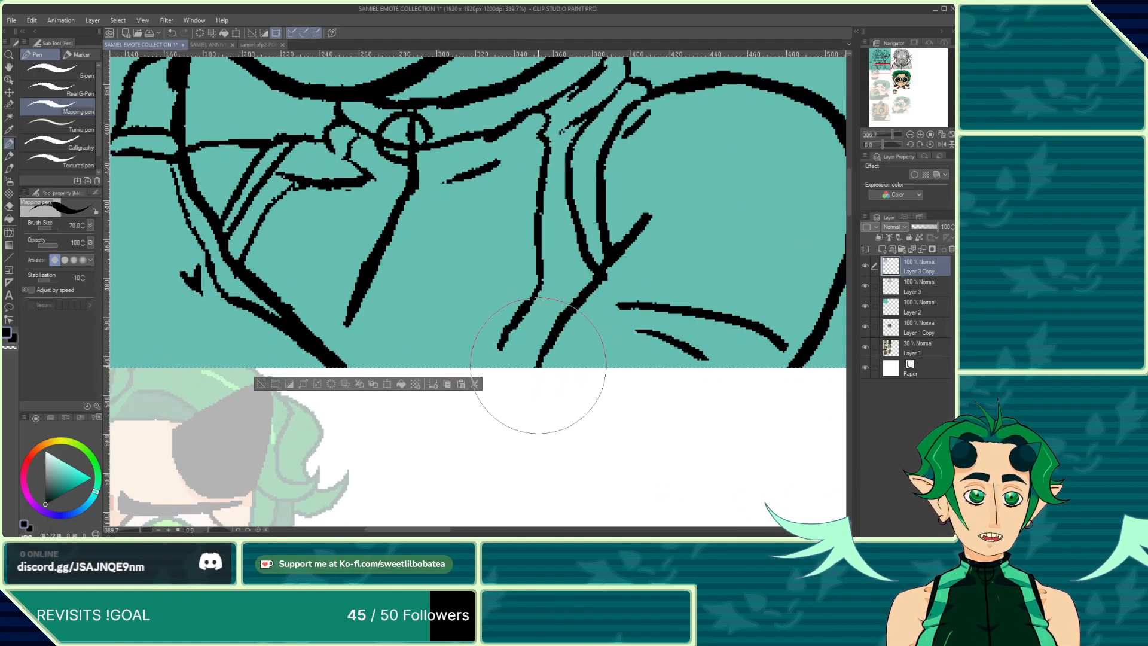
scroll(541, 358, "down", 3)
scroll(544, 341, "up", 4)
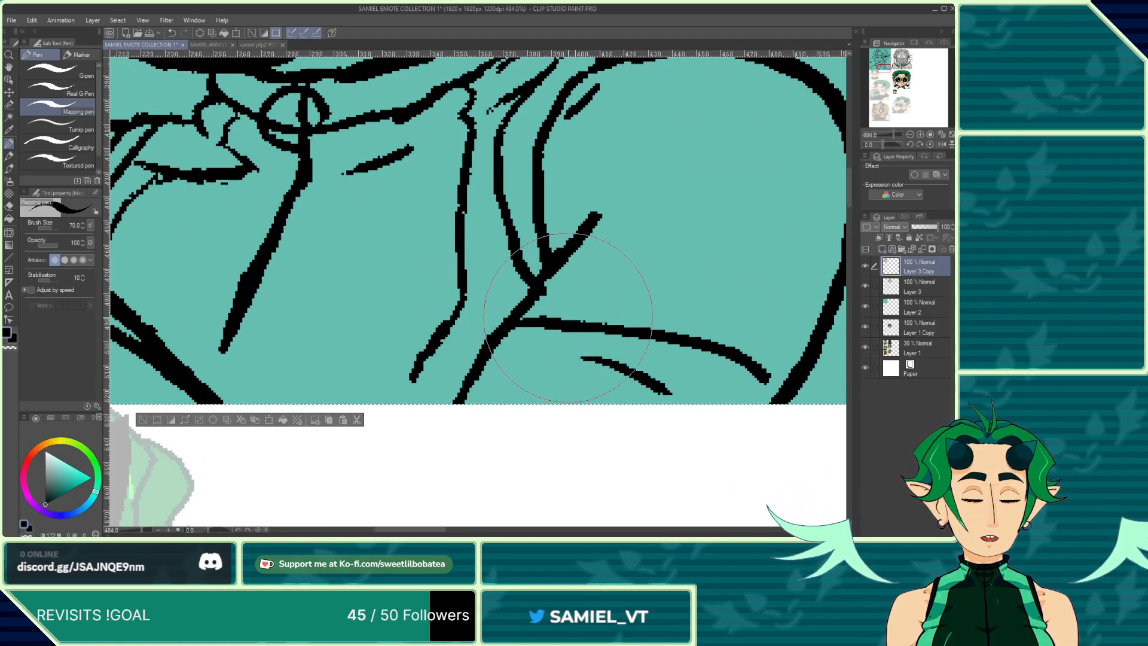
scroll(761, 369, "down", 3)
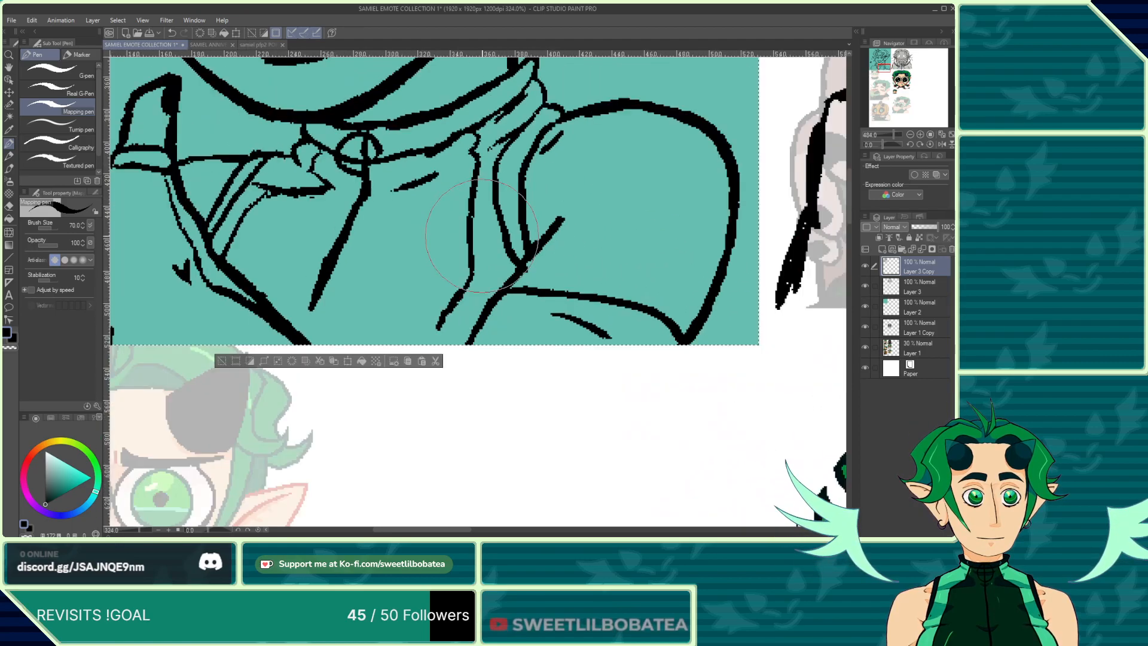
scroll(553, 282, "up", 4)
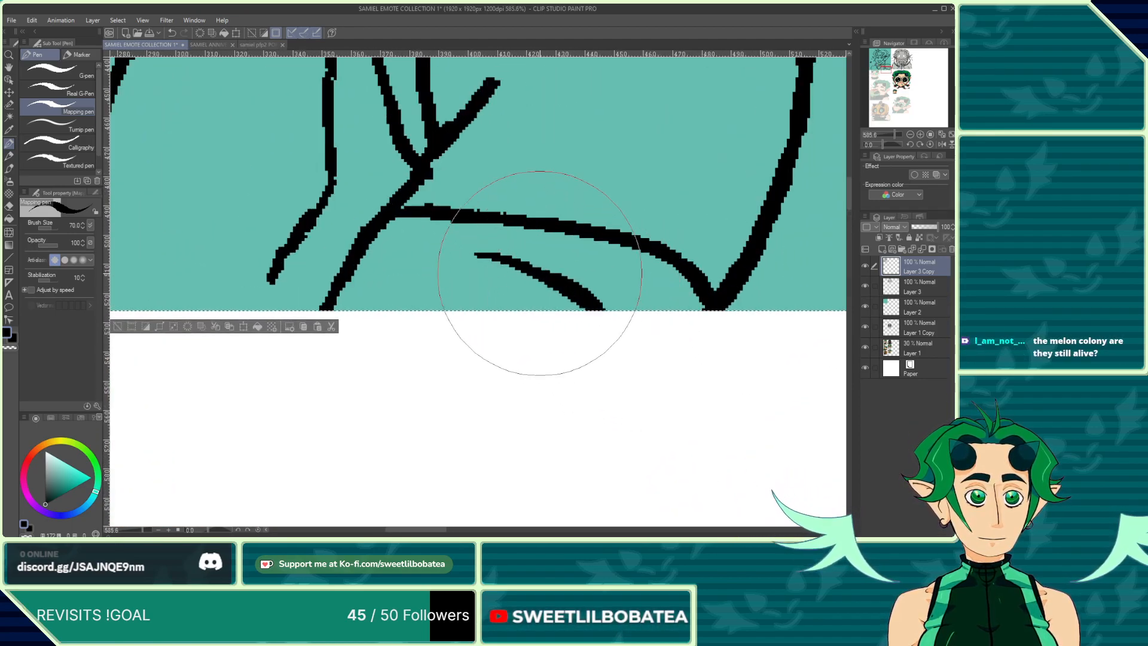
Step: Draw a curved fold line across the lower right sleeve, joining the existing crease lines
mouse_move(507, 272)
left_mouse_down()
mouse_move(431, 250)
mouse_move(362, 251)
left_mouse_up()
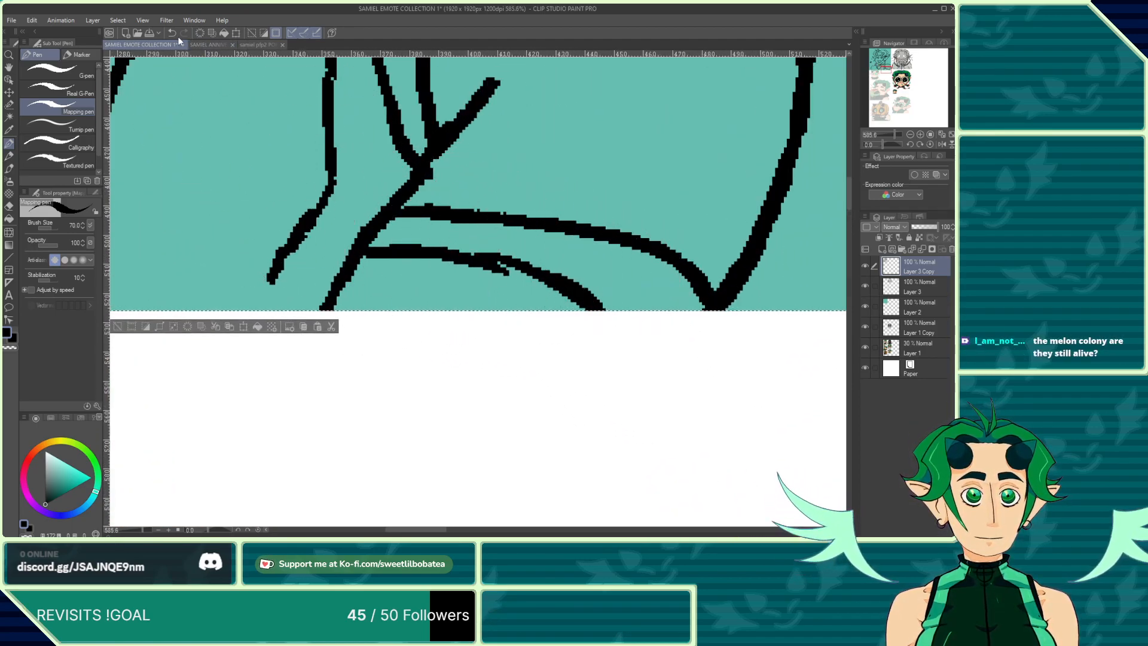
key("ctrl+z")
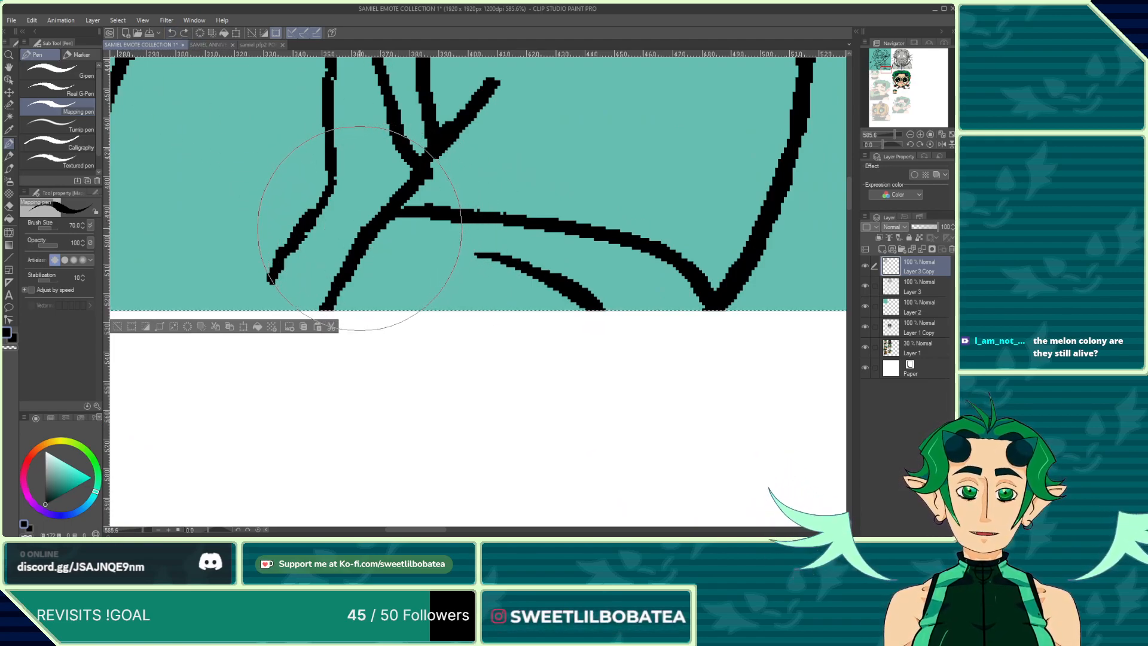
left_click_drag(358, 231, 365, 232)
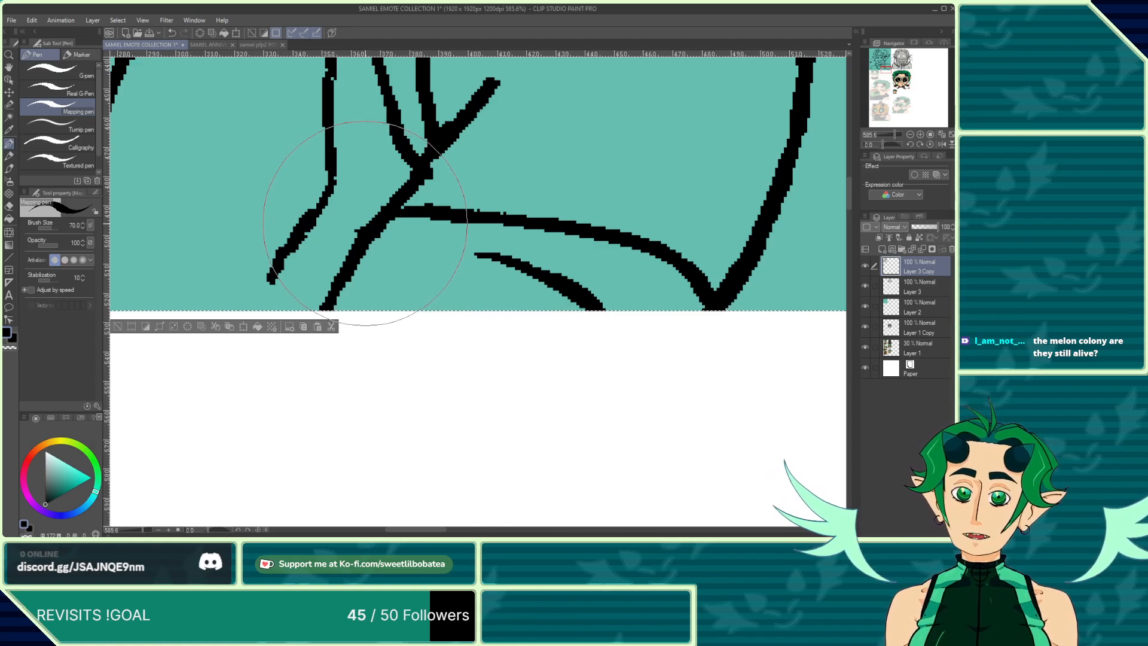
left_click(173, 34)
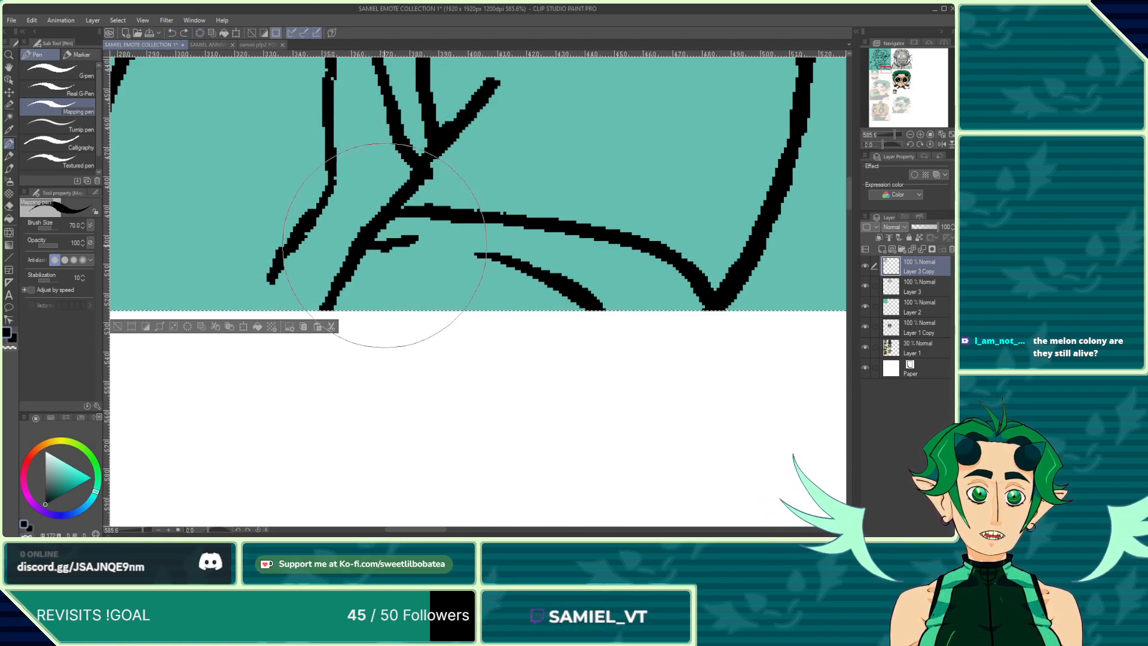
mouse_move(385, 245)
left_mouse_down()
mouse_move(428, 239)
mouse_move(400, 245)
mouse_move(497, 256)
left_mouse_up()
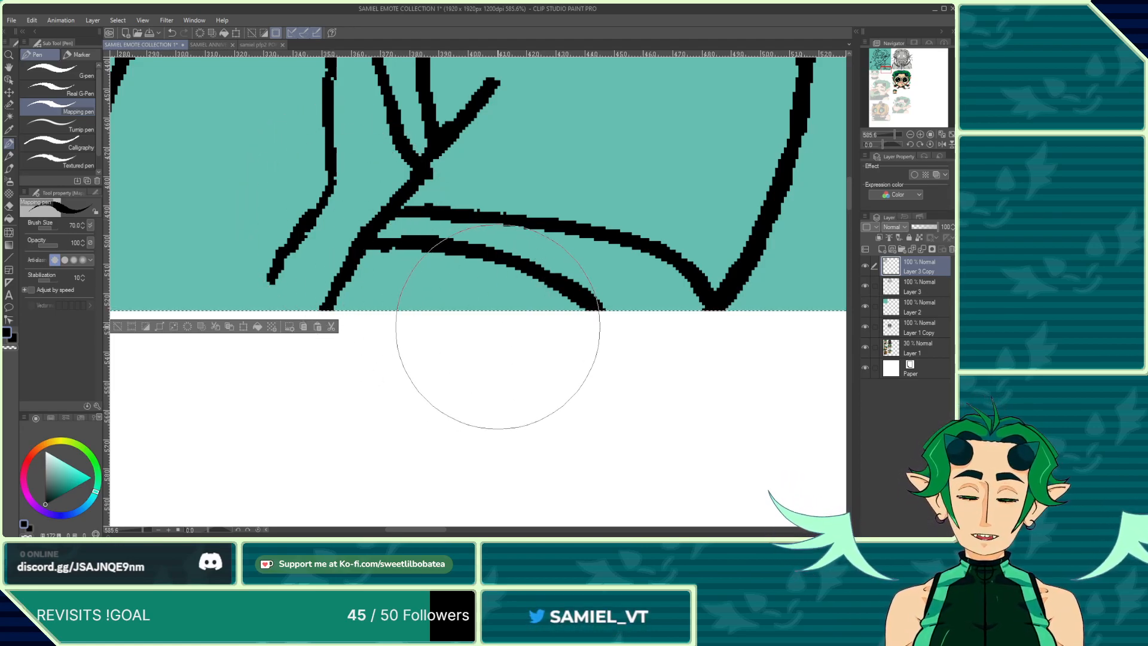
Step: Erase the upper end of the diagonal crease line on the right sleeve
scroll(538, 347, "down", 6)
scroll(415, 332, "up", 5)
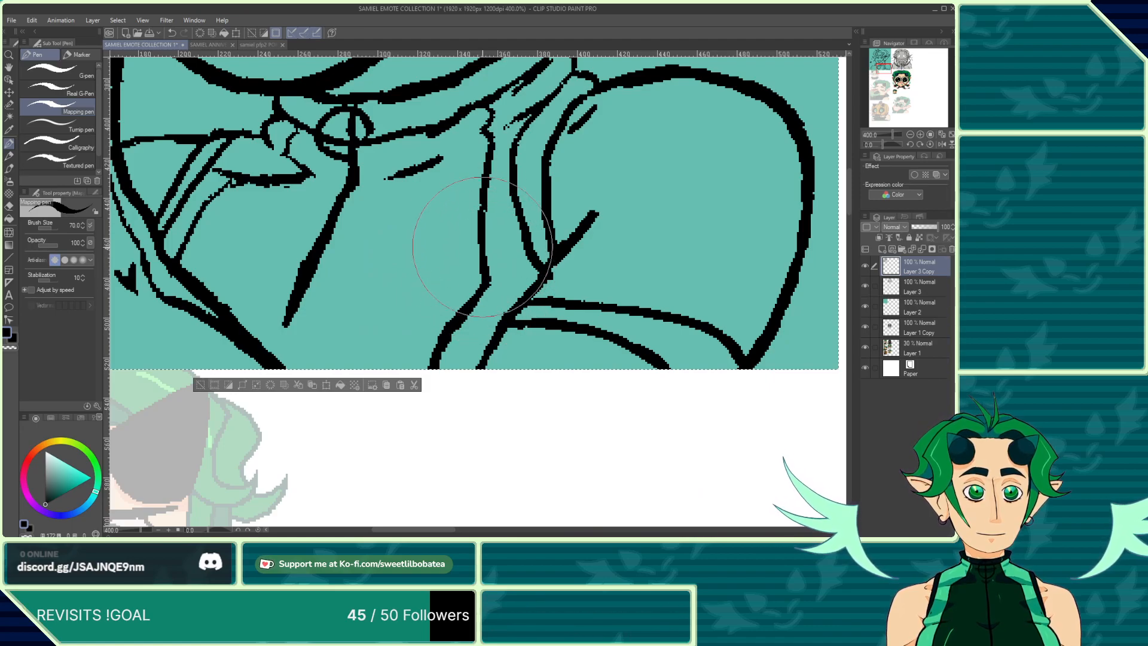
left_click(9, 207)
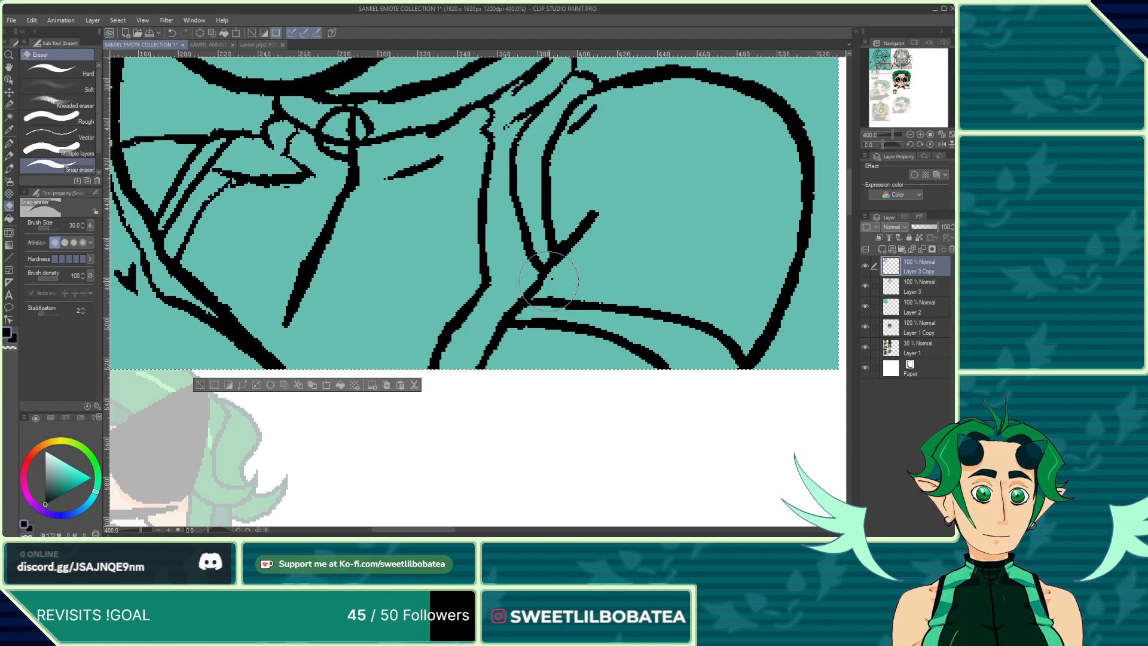
mouse_move(583, 256)
left_mouse_down()
mouse_move(604, 200)
mouse_move(564, 272)
mouse_move(600, 202)
left_mouse_up()
Step: Redraw the diagonal fold line in the middle of the jacket with a thicker pen stroke
scroll(499, 293, "down", 8)
scroll(316, 241, "up", 10)
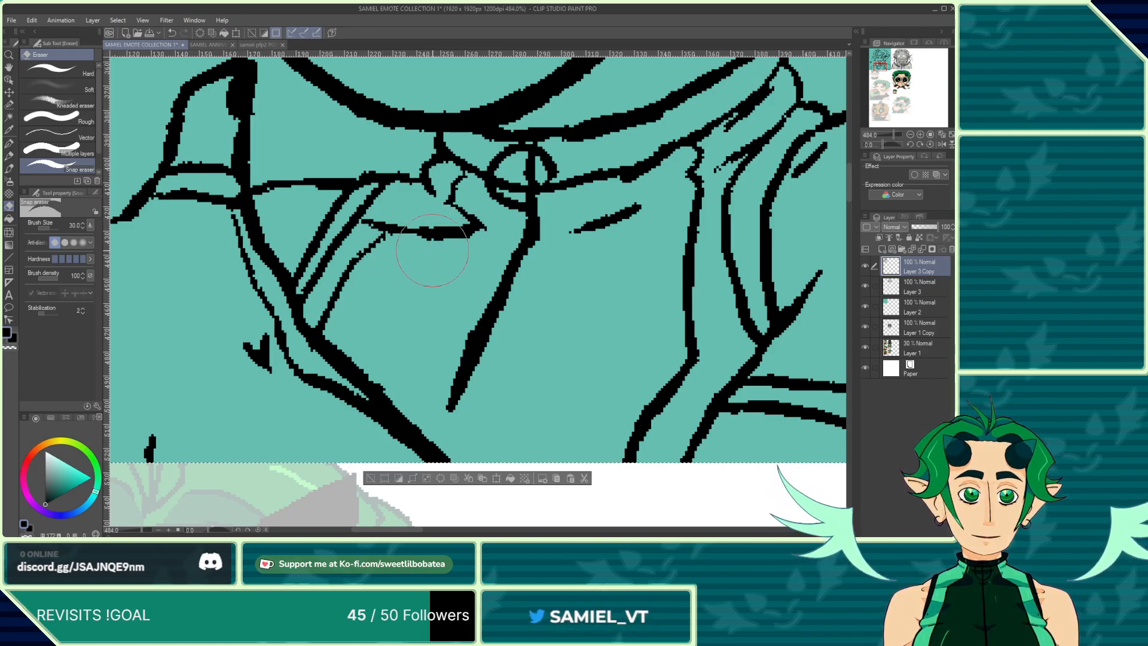
left_click(9, 170)
left_click(9, 147)
scroll(463, 296, "down", 6)
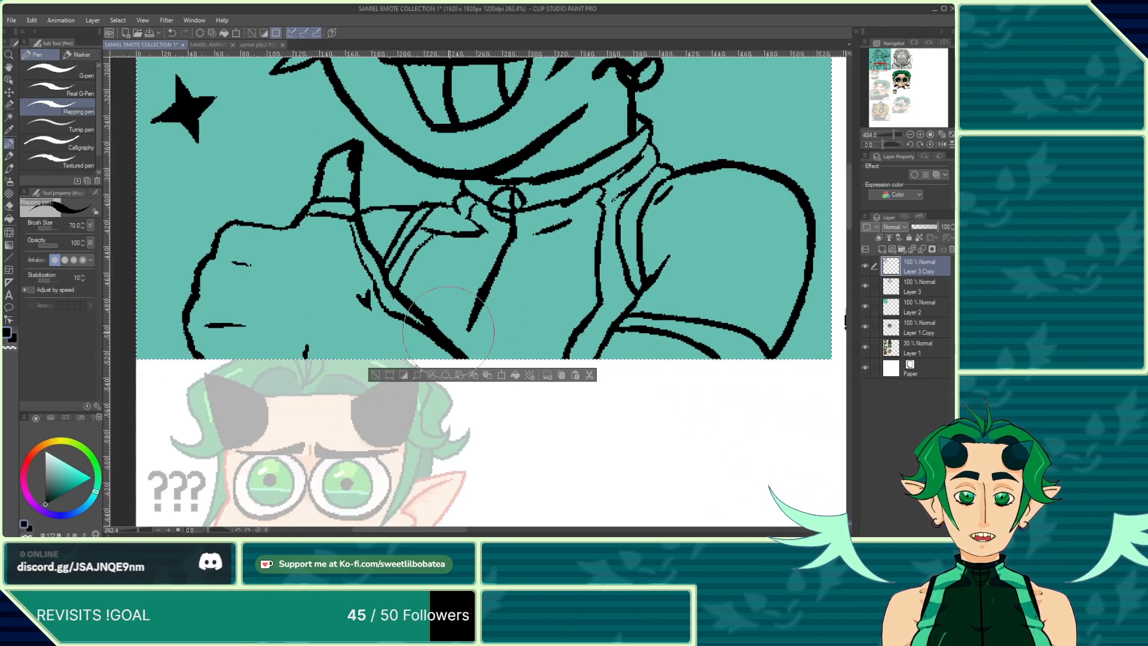
scroll(470, 302, "up", 5)
left_click_drag(505, 263, 460, 359)
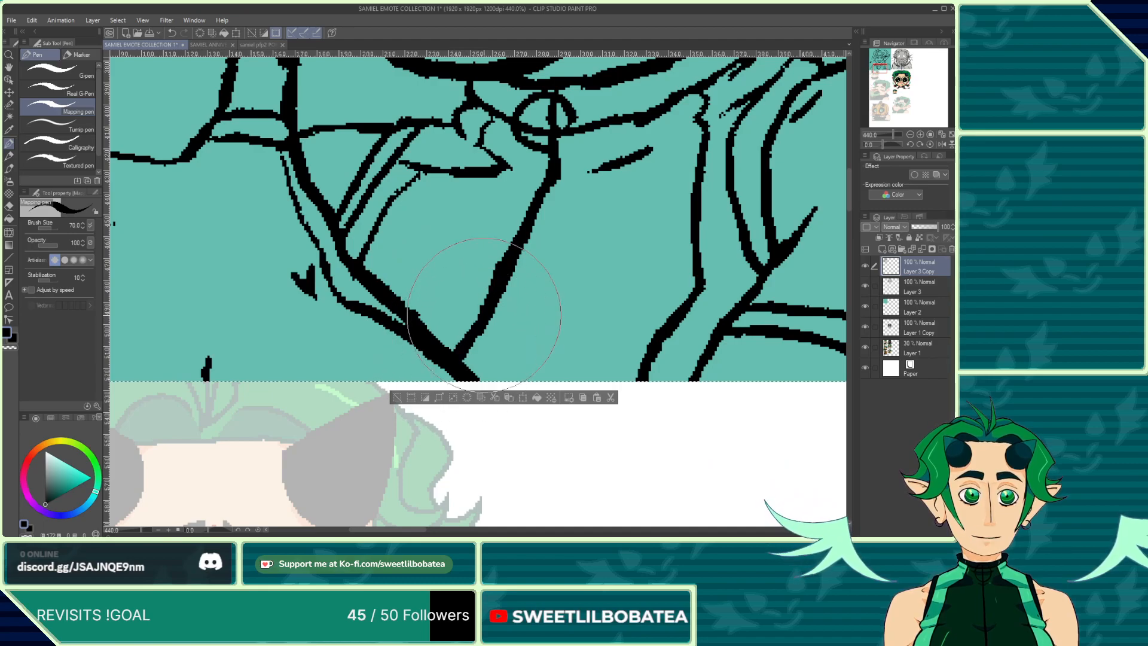
Step: Switch to the eraser and zoom around the chin, collar and thumb to inspect the line art
left_click(9, 207)
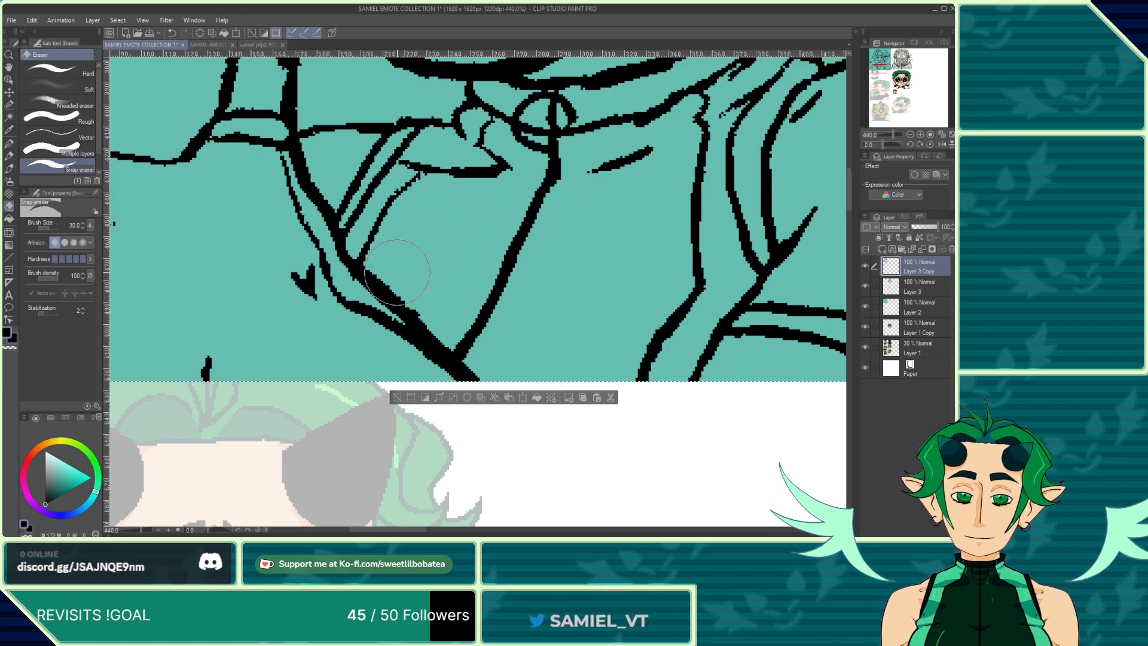
scroll(450, 321, "down", 3)
scroll(478, 305, "up", 3)
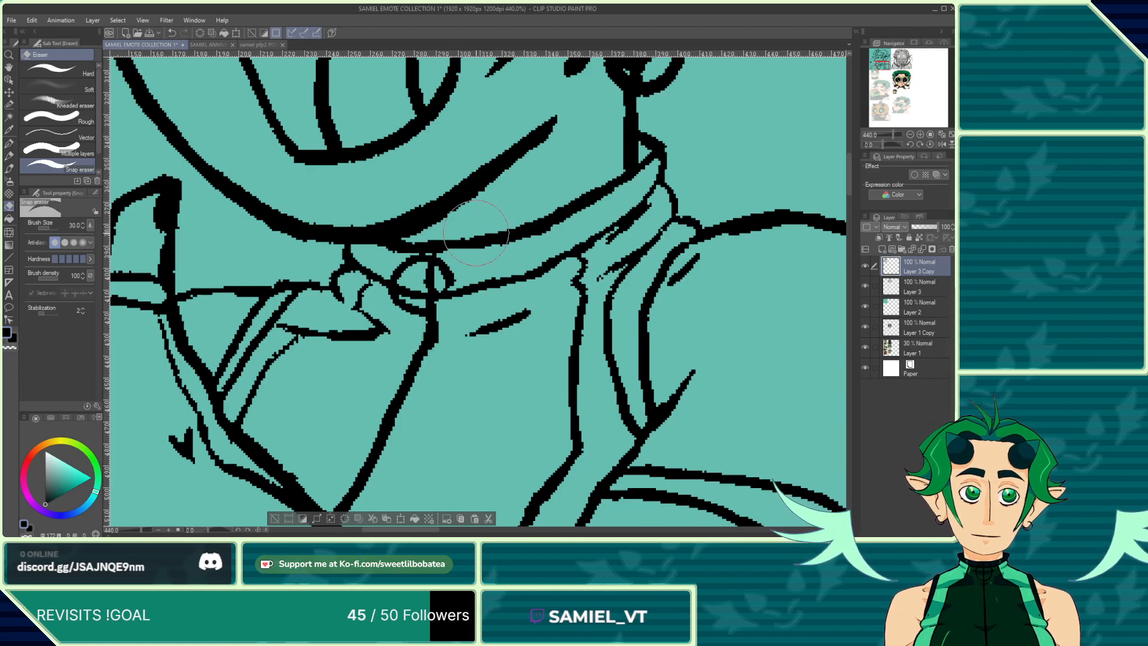
scroll(441, 380, "down", 5)
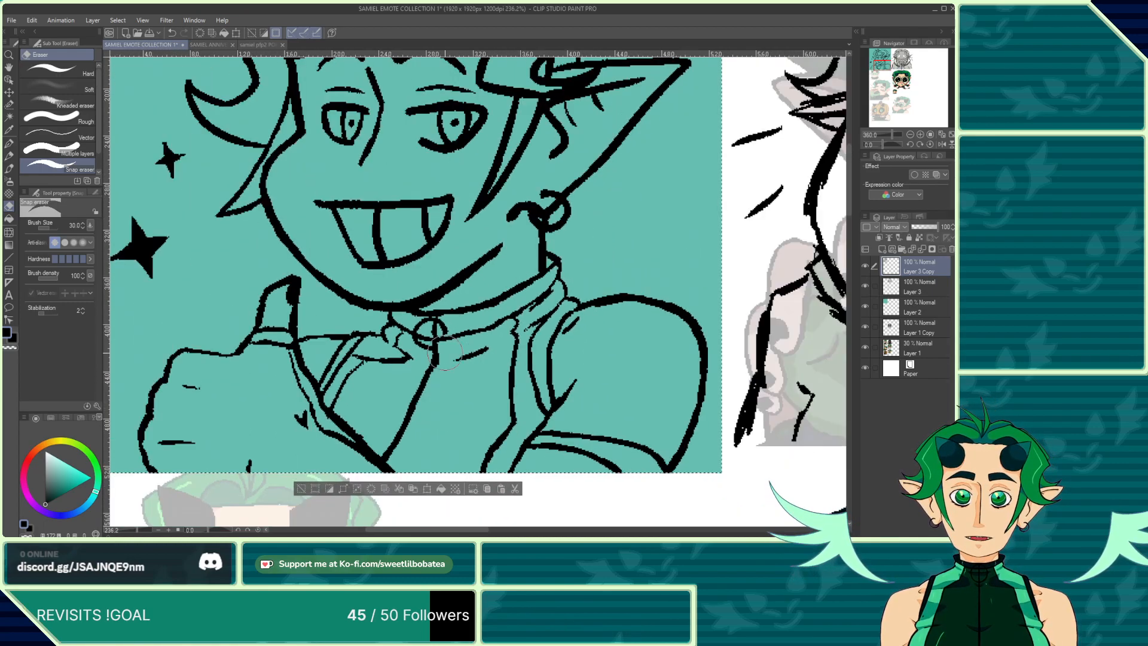
scroll(505, 258, "up", 4)
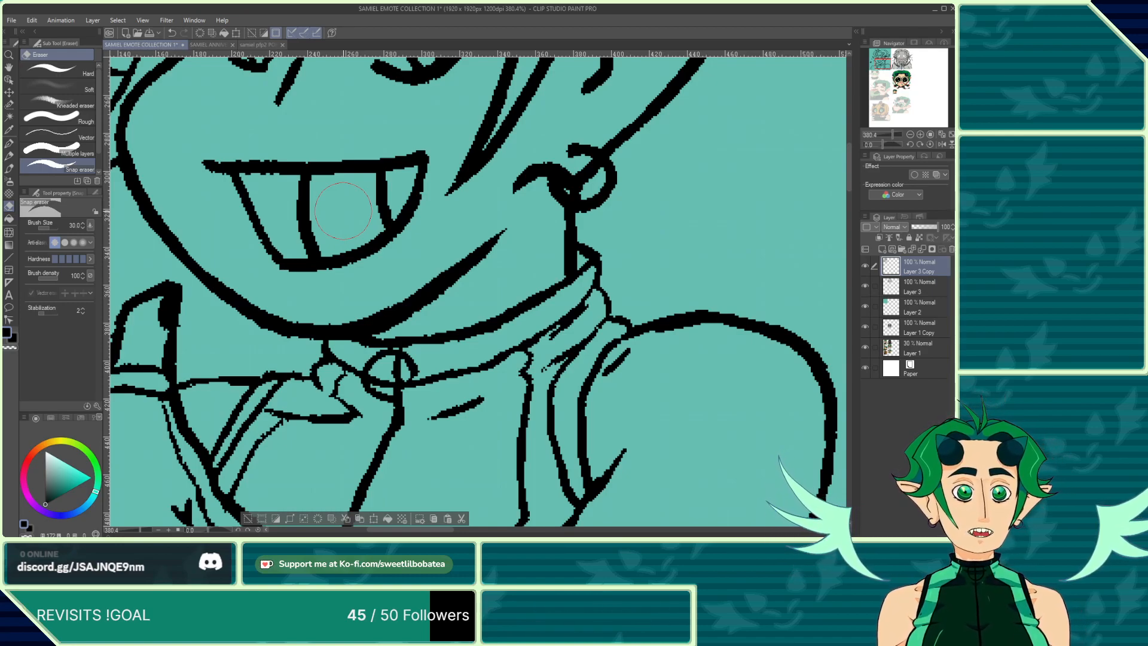
scroll(396, 364, "down", 5)
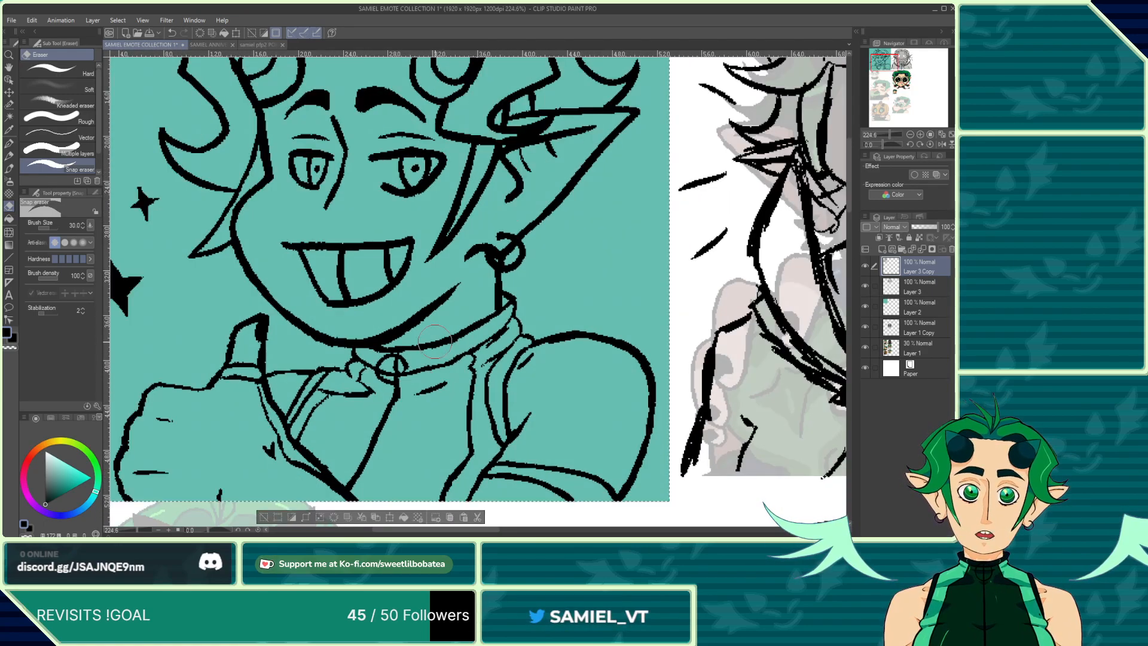
scroll(435, 341, "down", 2)
scroll(407, 335, "up", 6)
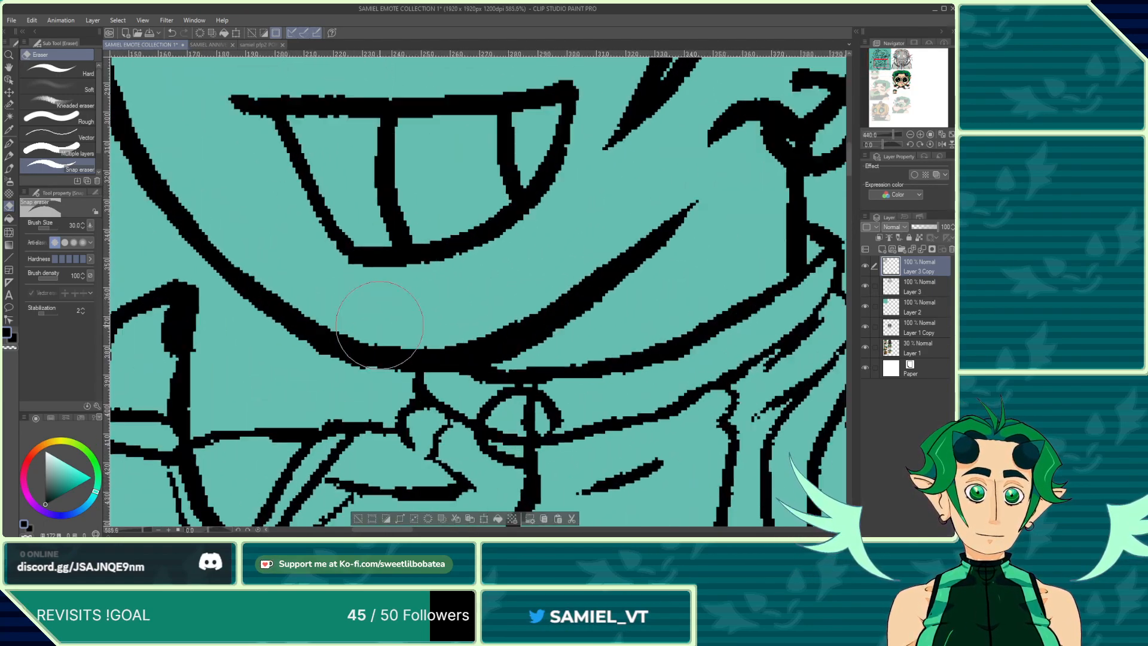
scroll(380, 325, "up", 1)
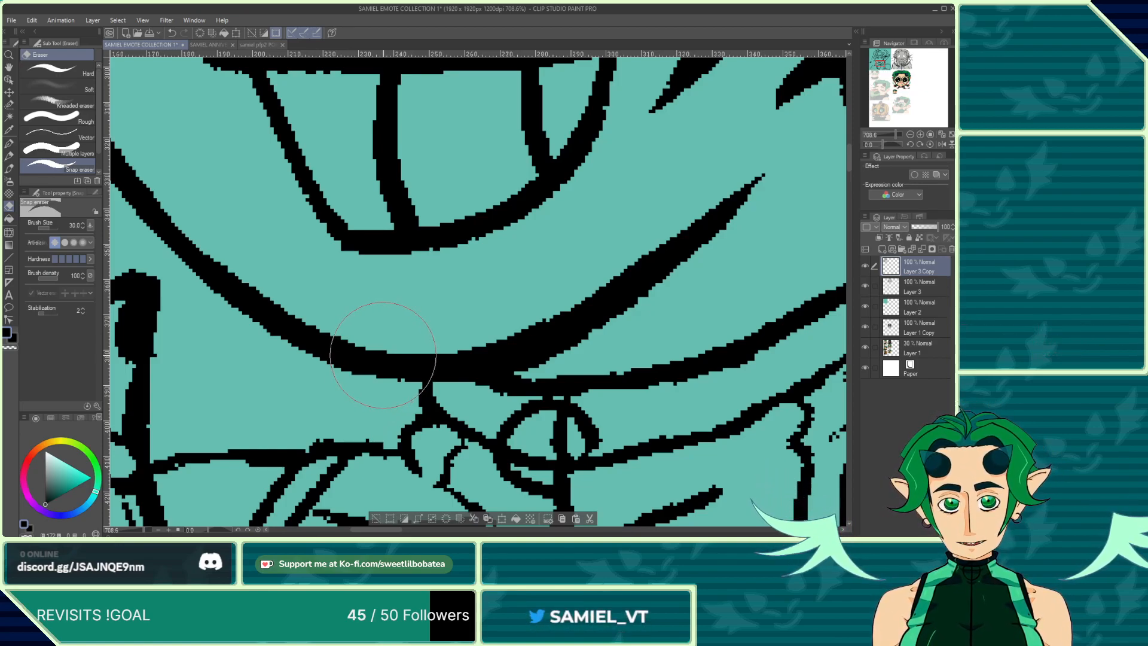
scroll(296, 335, "down", 7)
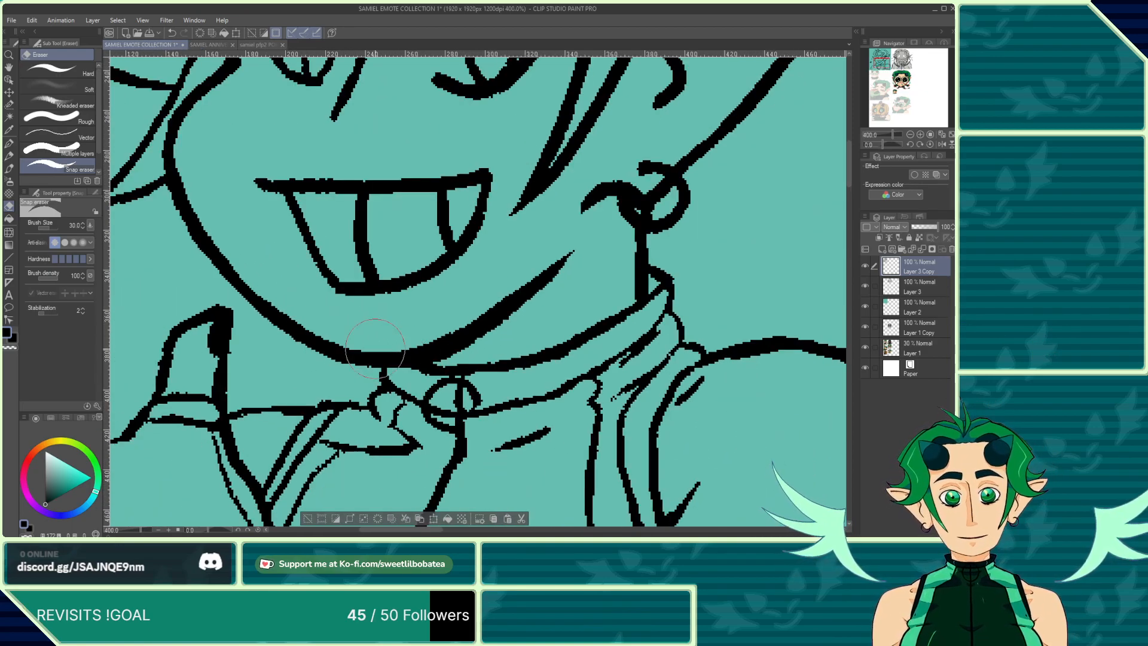
scroll(293, 334, "up", 6)
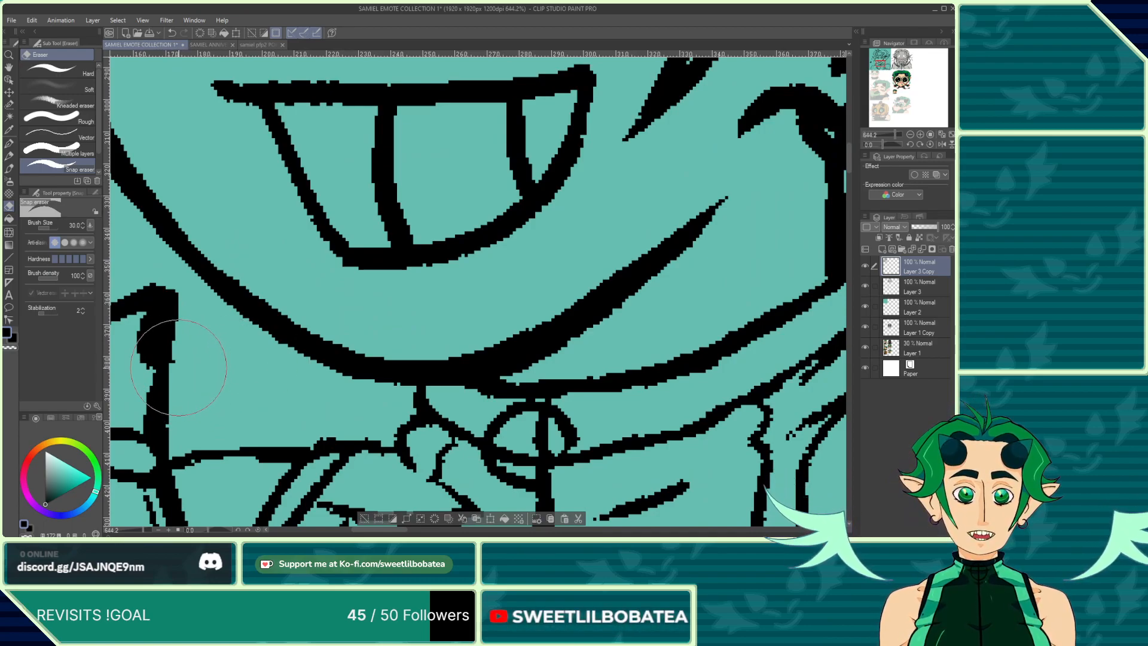
scroll(194, 347, "down", 4)
scroll(209, 327, "up", 2)
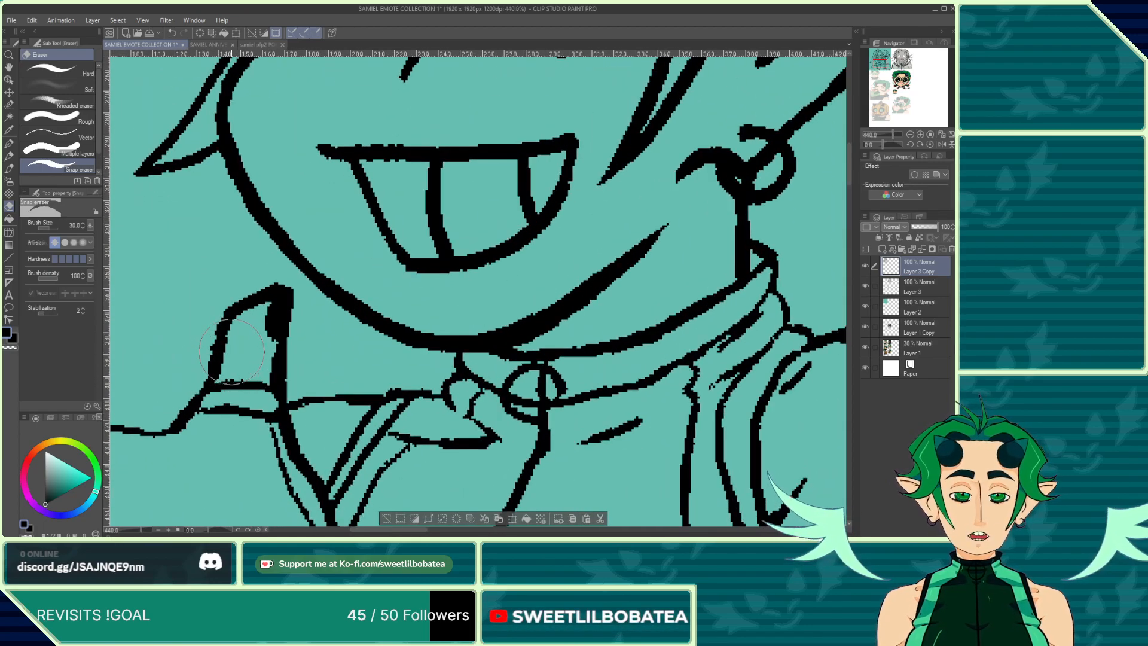
scroll(209, 327, "up", 1)
scroll(209, 327, "up", 1)
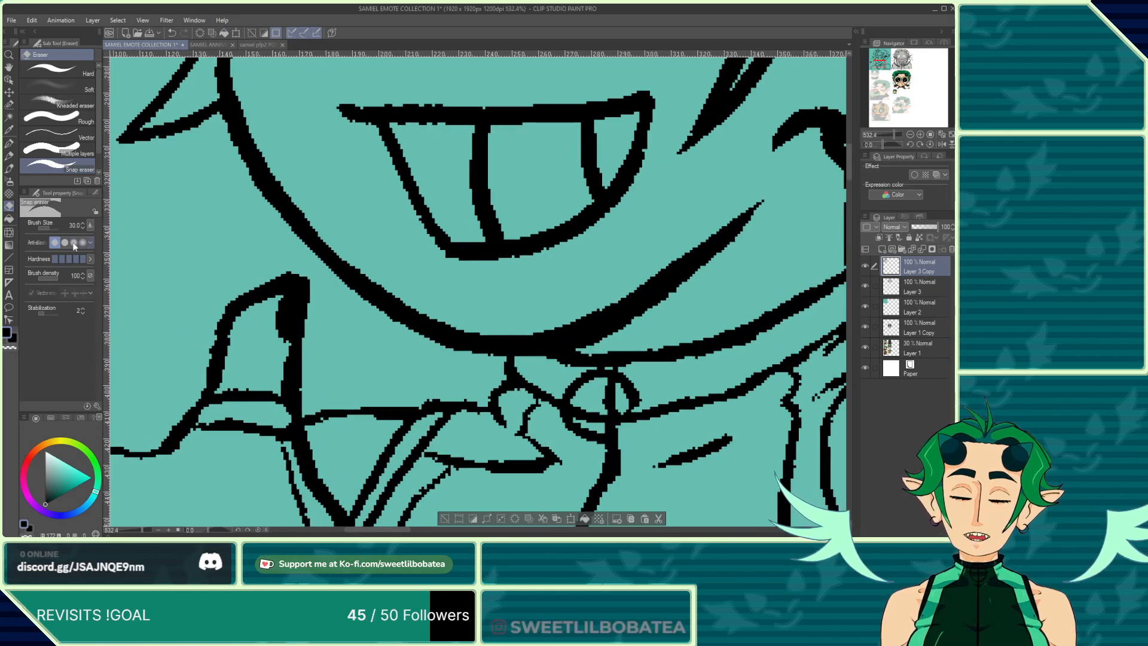
Step: Switch back to the Mapping pen and zoom across the whole grinning sketch to review its lines
left_click(9, 146)
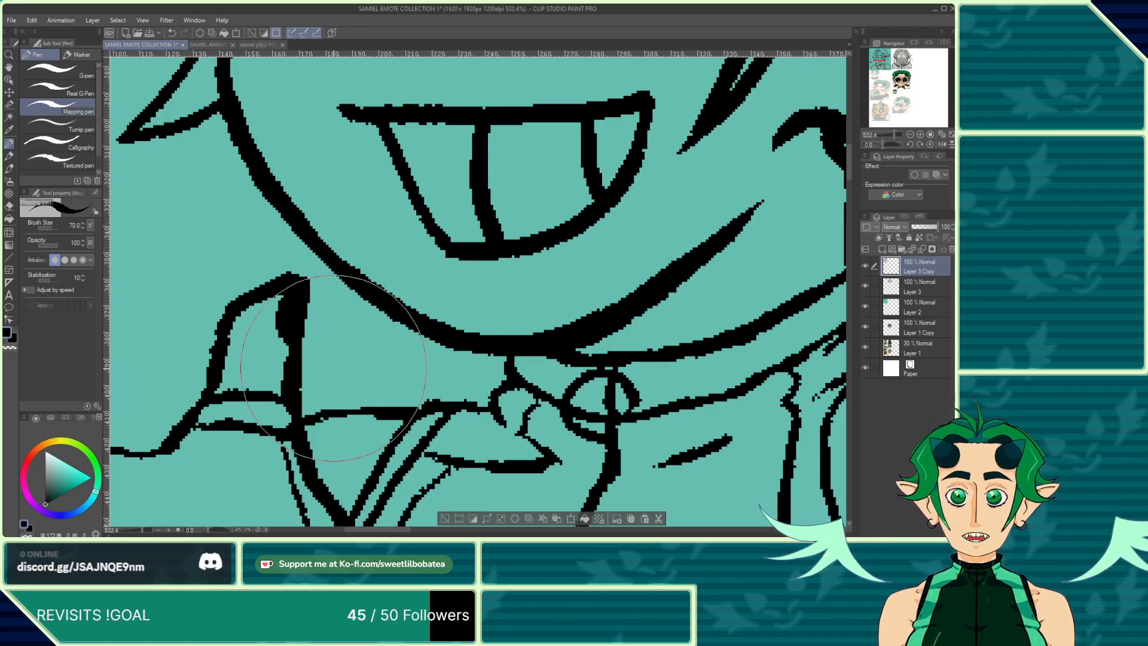
scroll(396, 314, "down", 6)
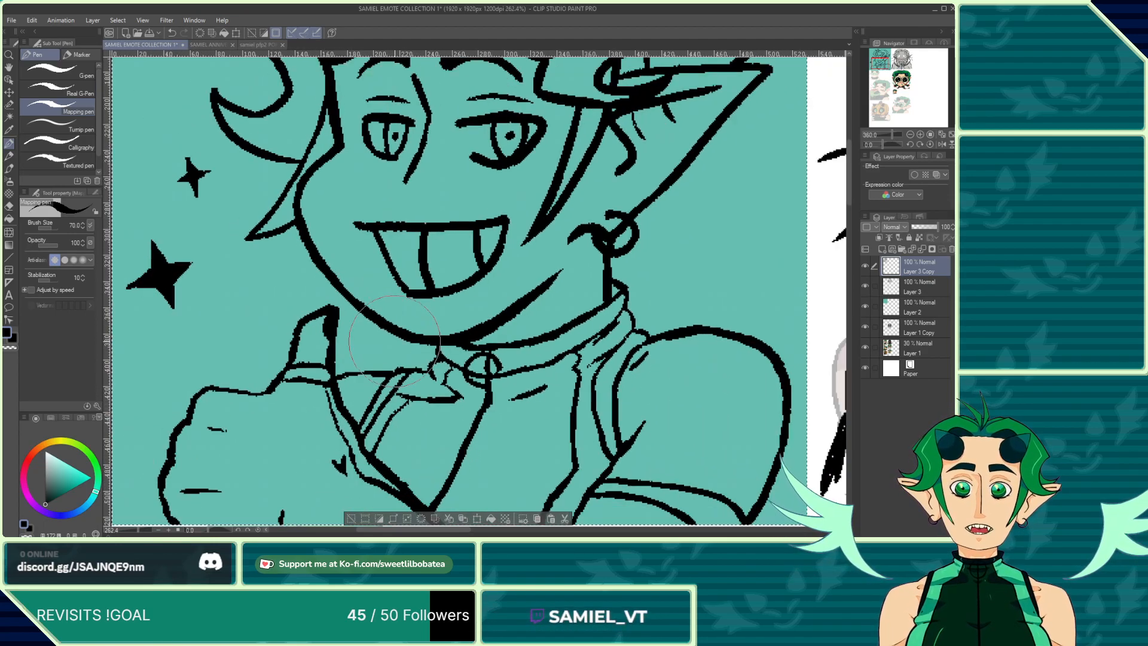
scroll(303, 300, "down", 4)
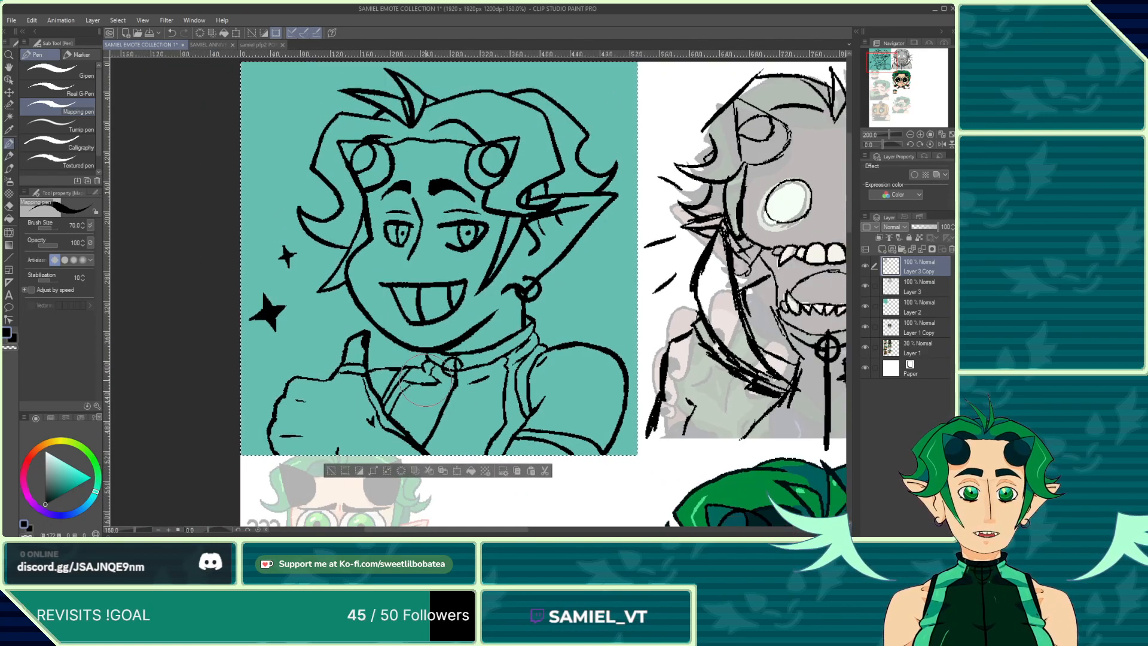
scroll(380, 359, "up", 4)
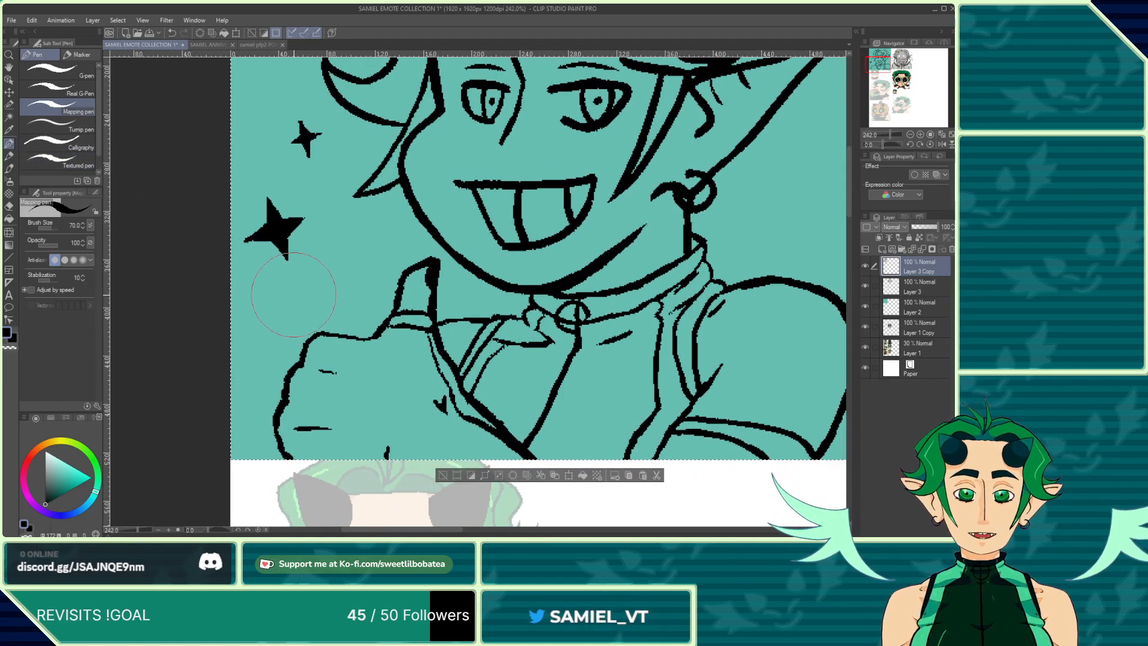
scroll(351, 323, "up", 2)
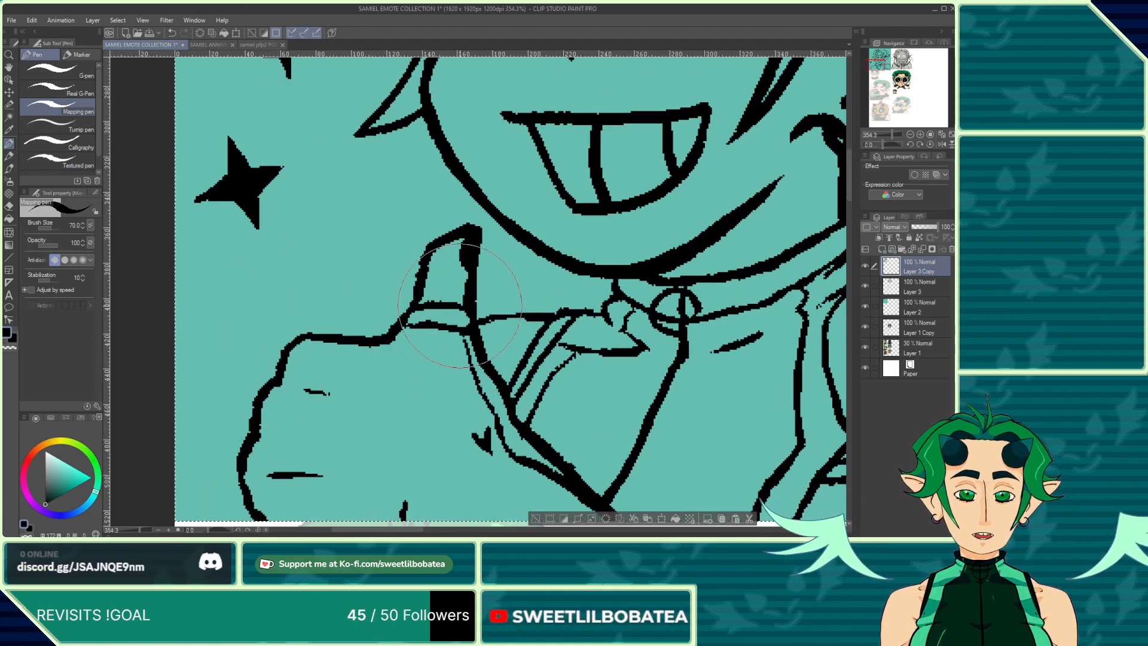
scroll(482, 331, "up", 2)
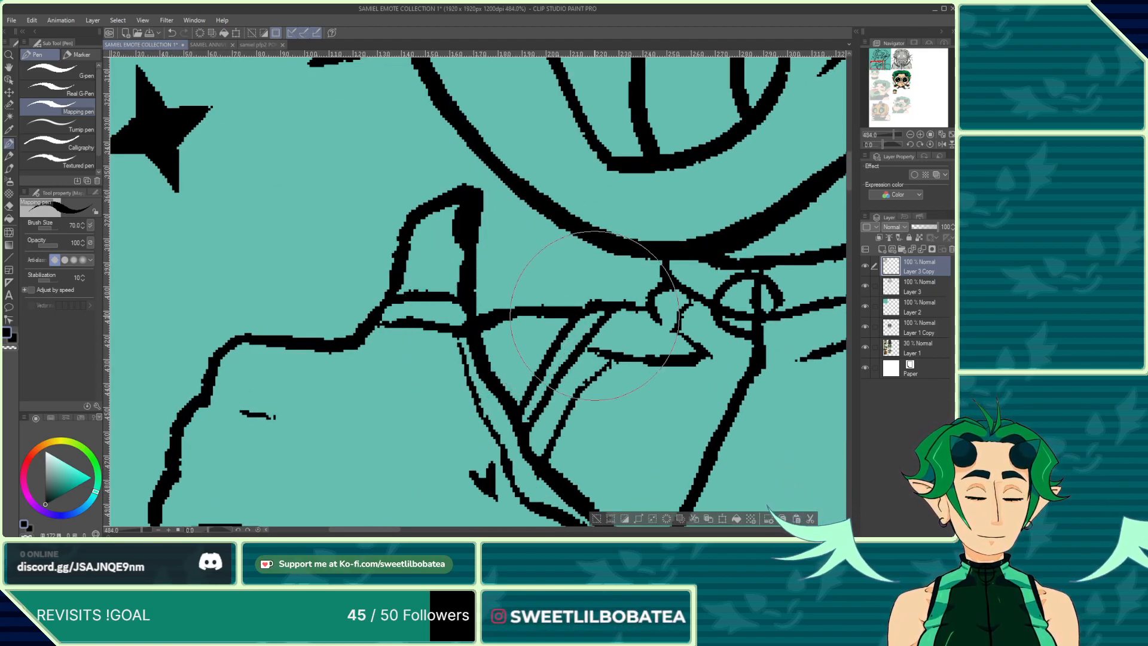
scroll(383, 284, "down", 3)
scroll(383, 284, "down", 3)
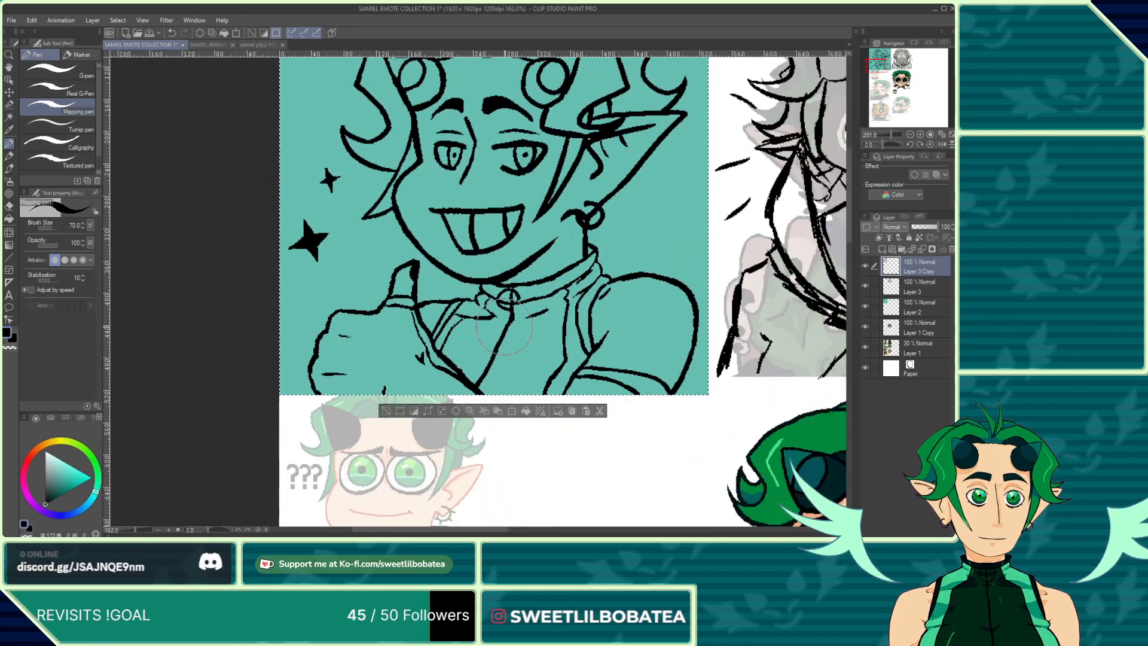
scroll(305, 368, "up", 3)
scroll(305, 367, "down", 4)
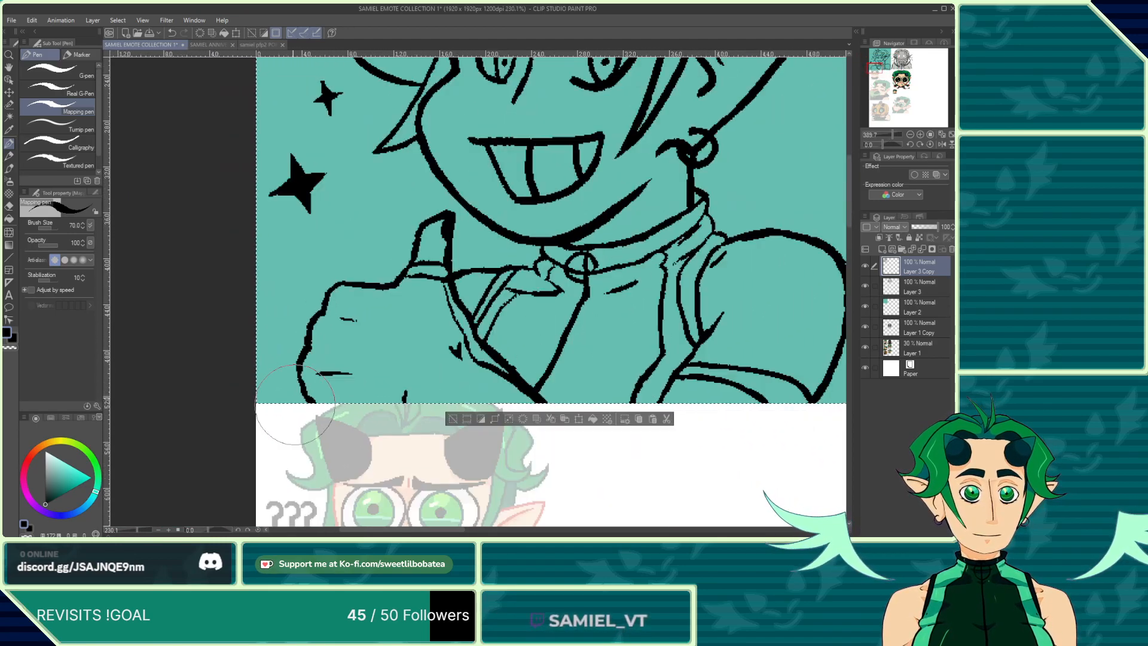
scroll(392, 346, "up", 2)
scroll(391, 346, "up", 4)
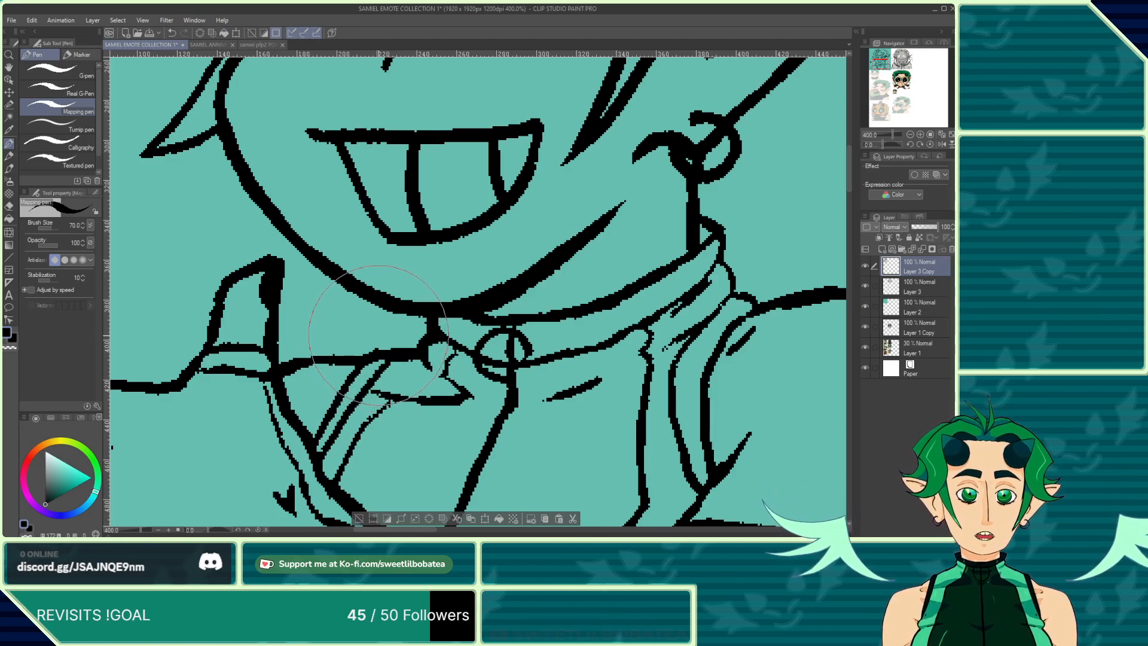
scroll(378, 335, "down", 5)
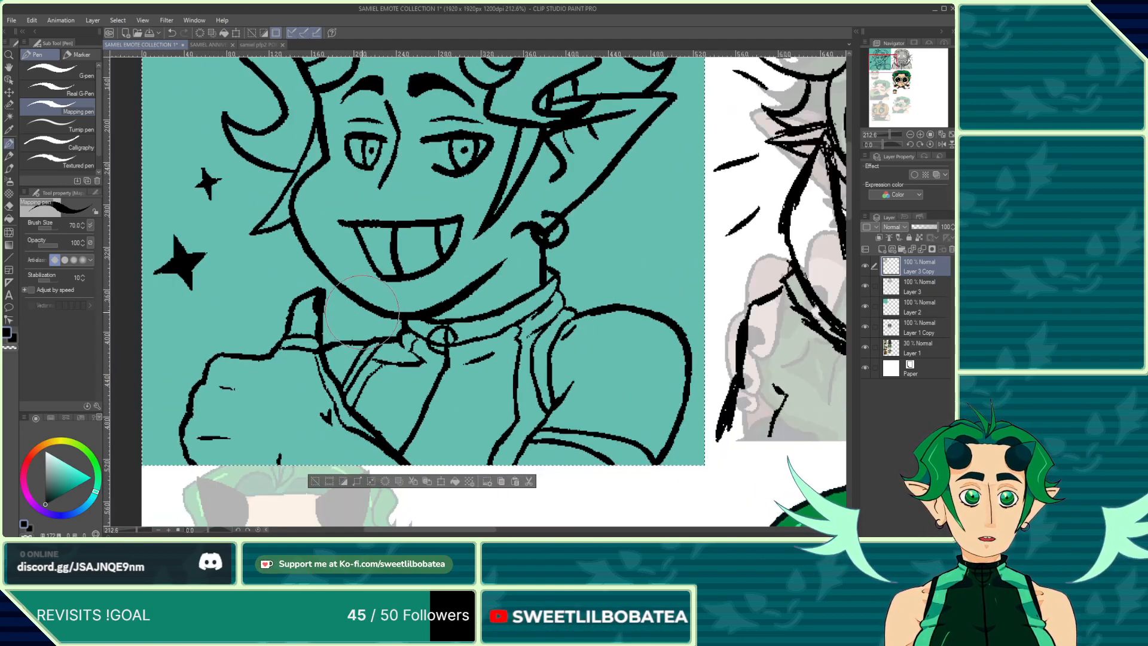
scroll(362, 310, "down", 1)
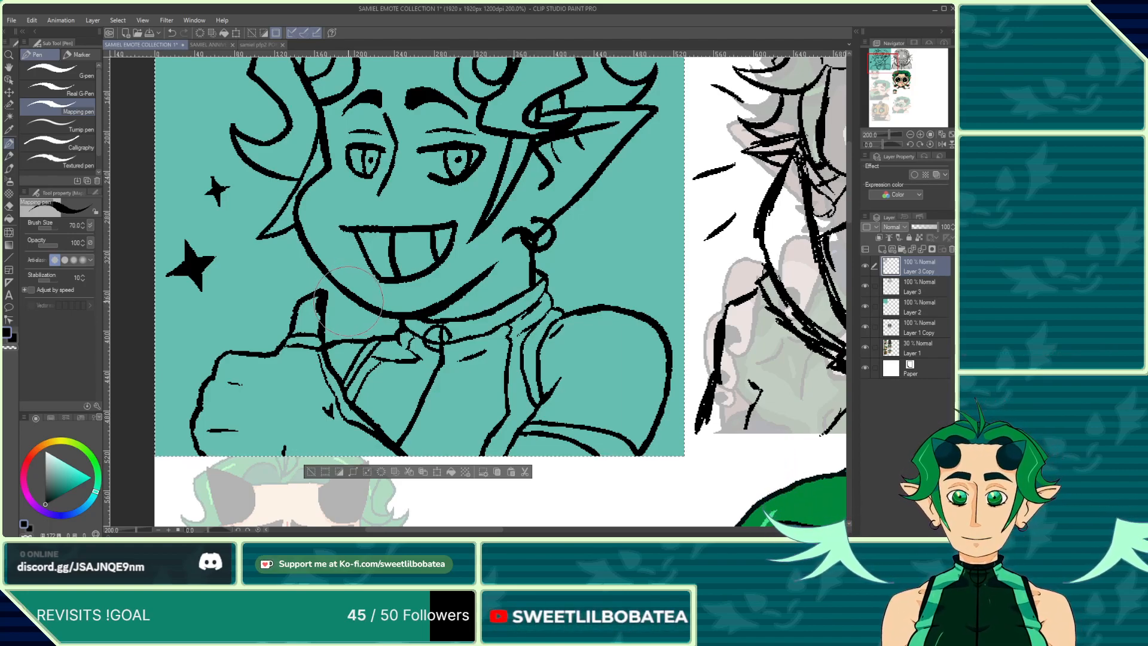
scroll(387, 326, "down", 3)
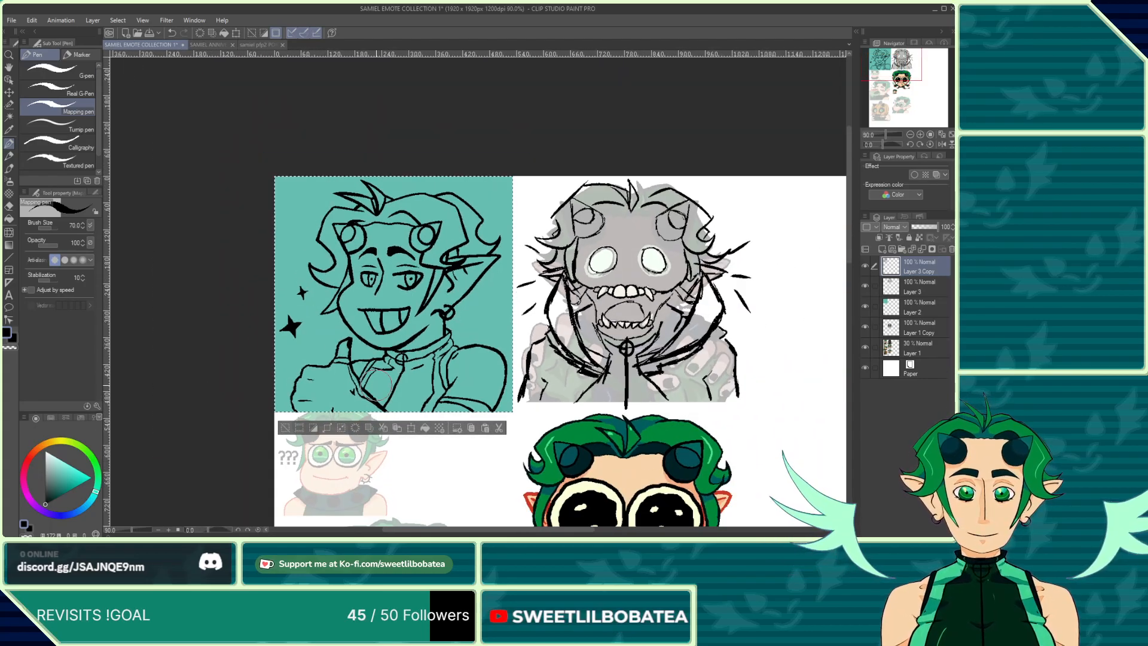
scroll(344, 194, "down", 4)
scroll(435, 332, "up", 5)
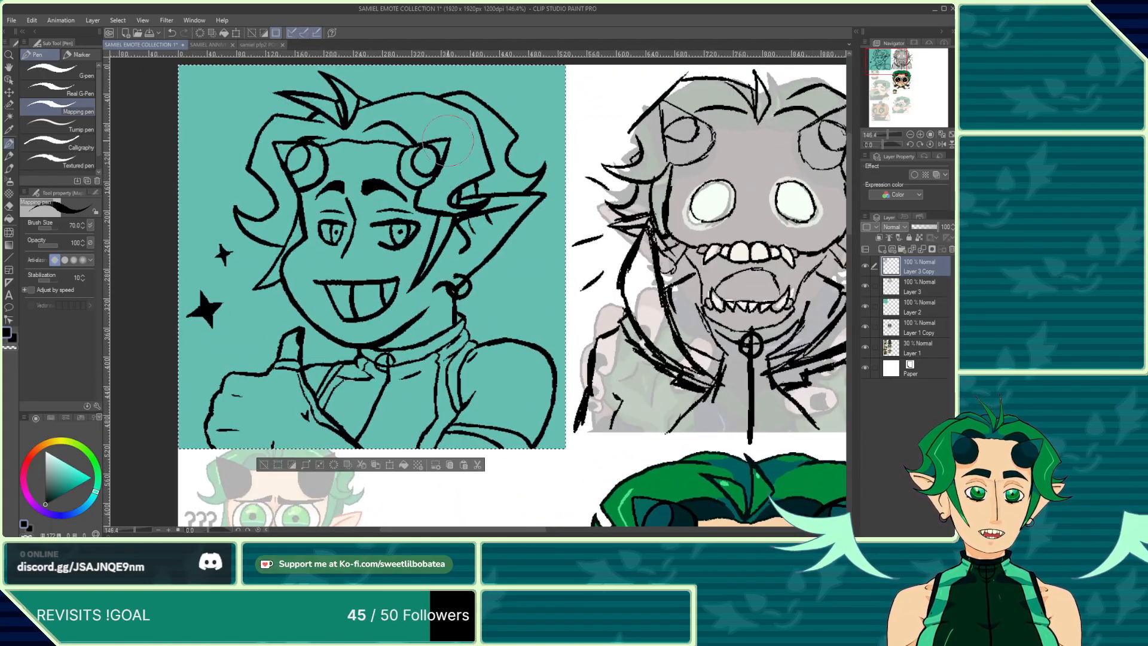
scroll(504, 270, "down", 6)
scroll(402, 194, "up", 2)
scroll(392, 182, "down", 3)
scroll(455, 171, "up", 2)
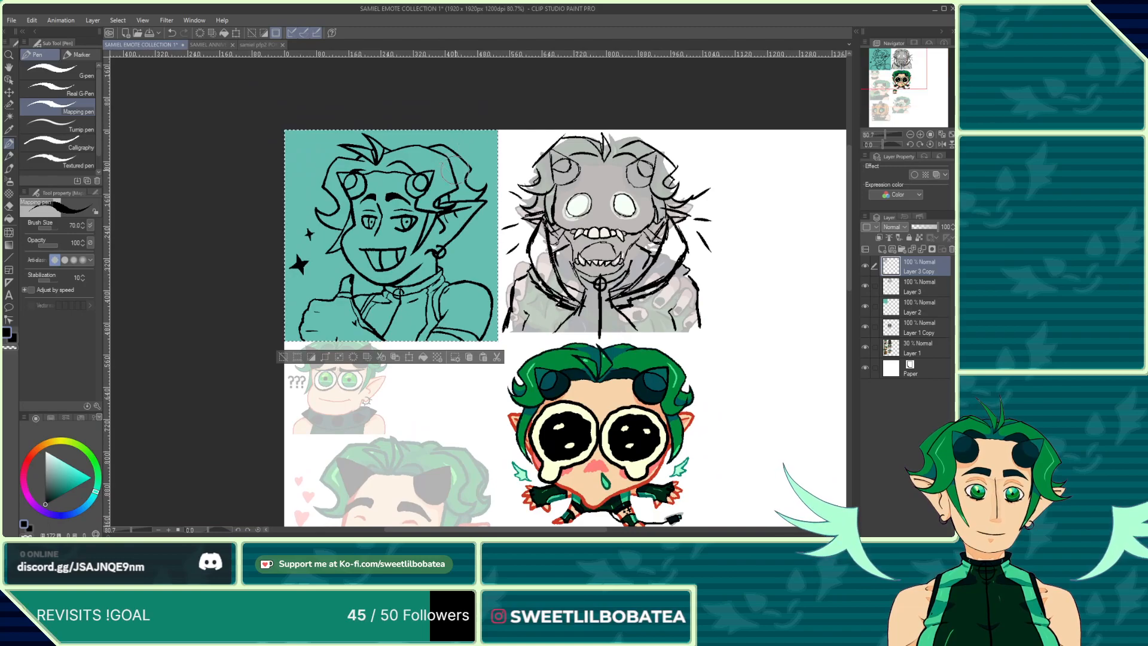
scroll(417, 154, "up", 6)
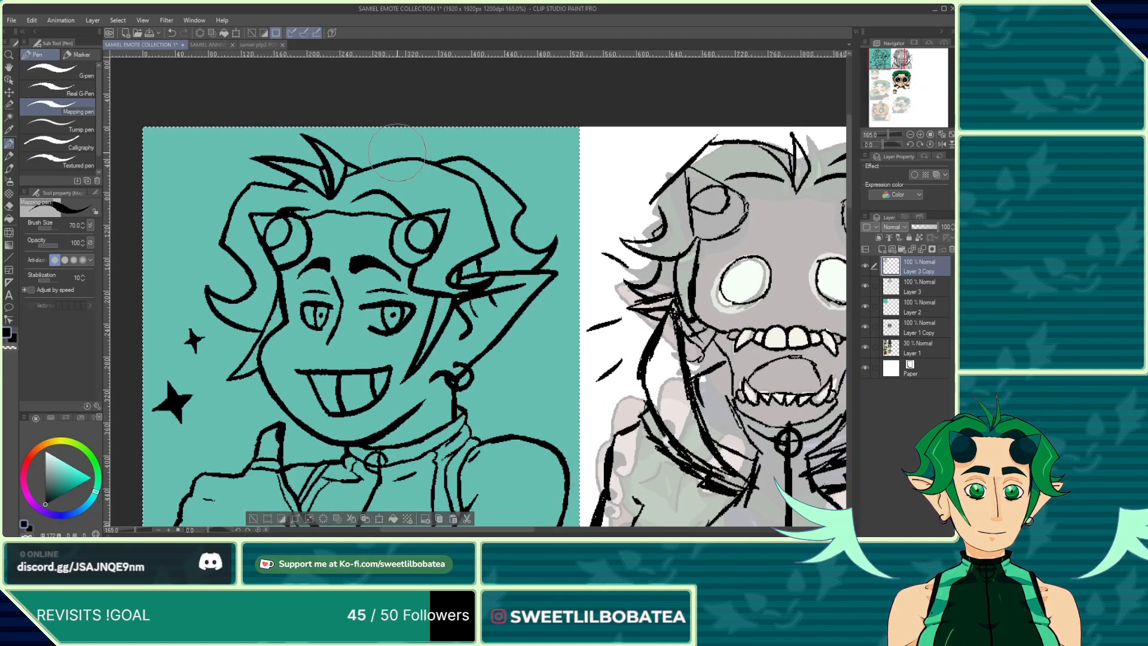
Step: Draw a short stroke joining the pointed hair strand to the hairline at the top of the head
scroll(382, 161, "down", 2)
scroll(366, 164, "up", 2)
scroll(363, 167, "up", 4)
mouse_move(352, 170)
left_mouse_down()
mouse_move(393, 147)
mouse_move(442, 158)
left_mouse_up()
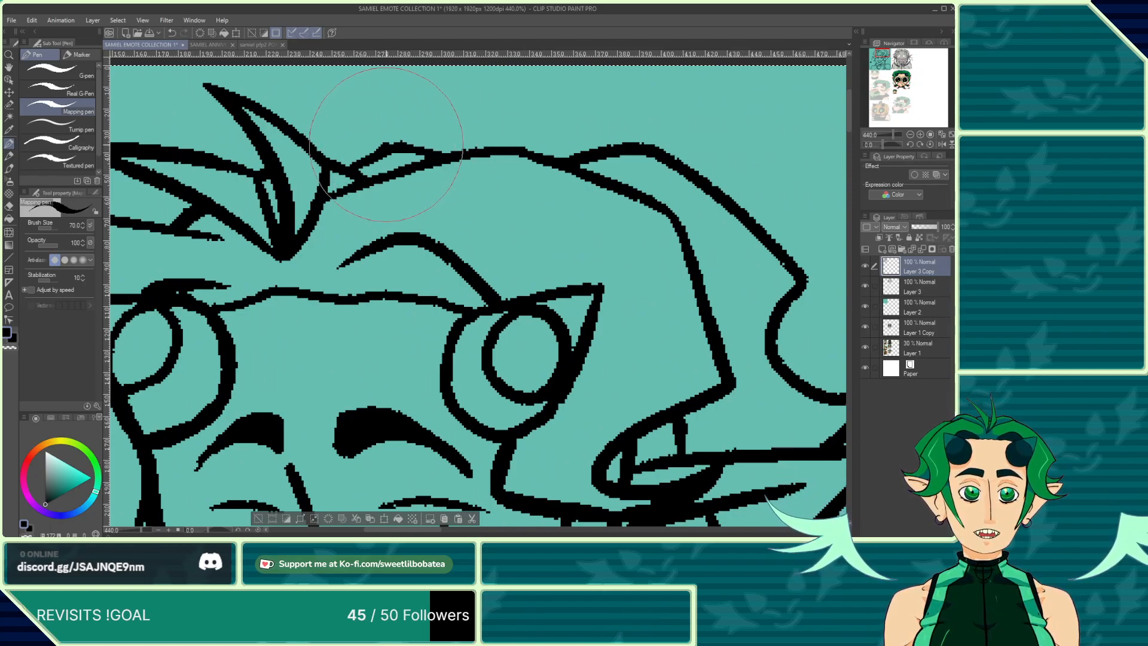
Step: Switch to the eraser and zoom around the hair and horns to inspect the head's outlines
left_click(9, 207)
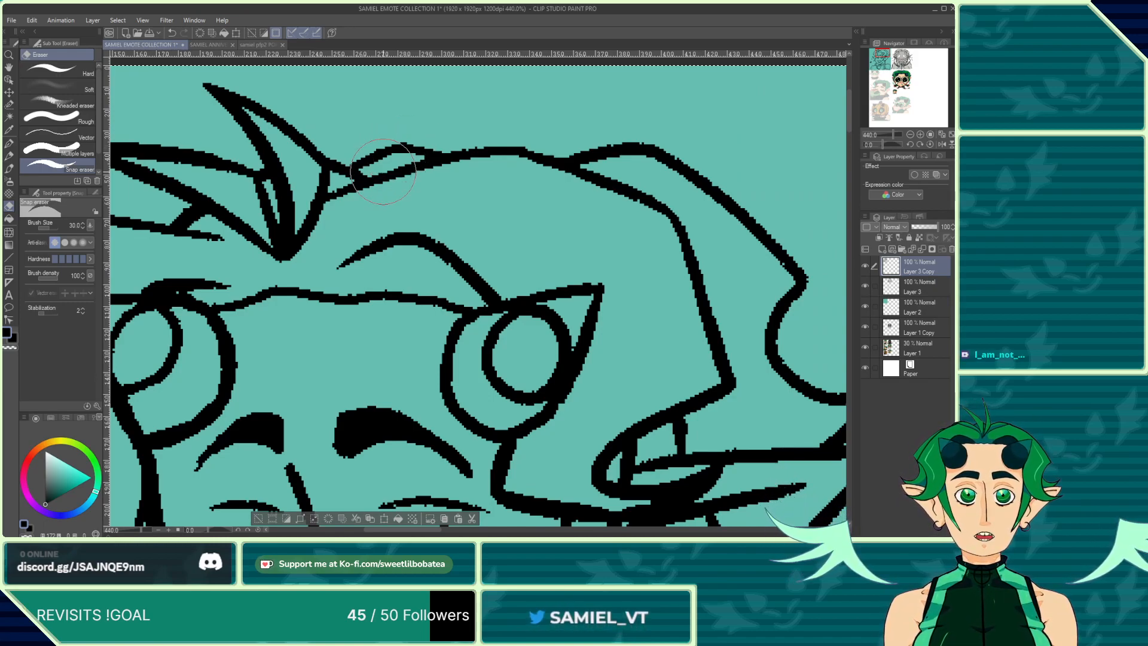
scroll(381, 166, "down", 5)
scroll(354, 238, "down", 1)
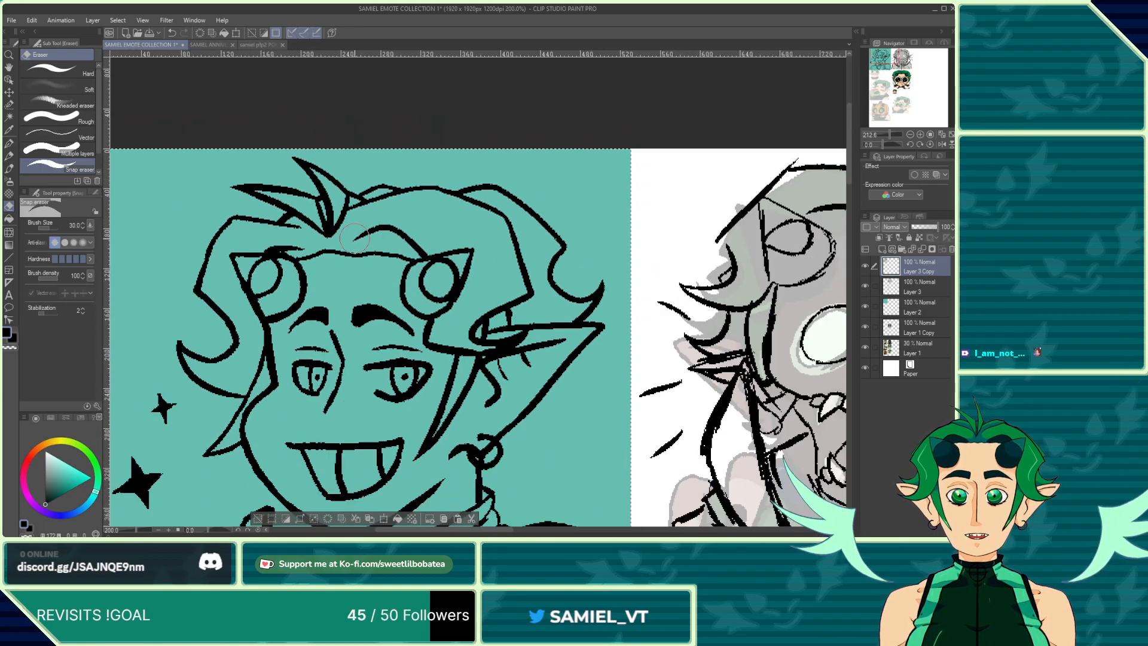
scroll(354, 238, "down", 1)
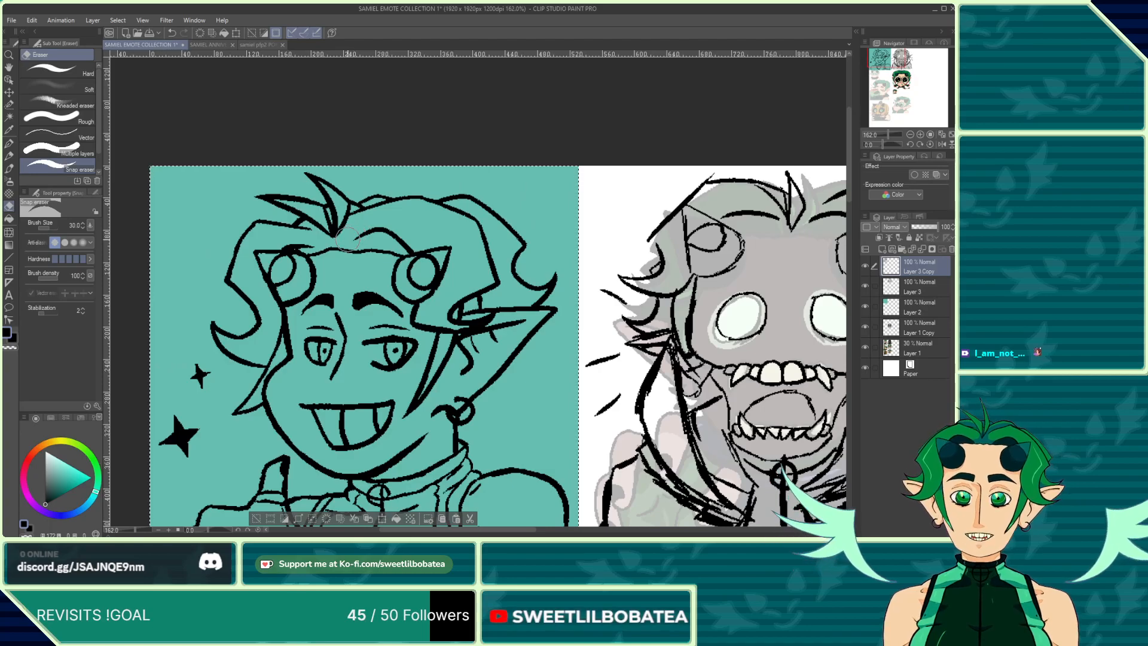
scroll(359, 181, "down", 2)
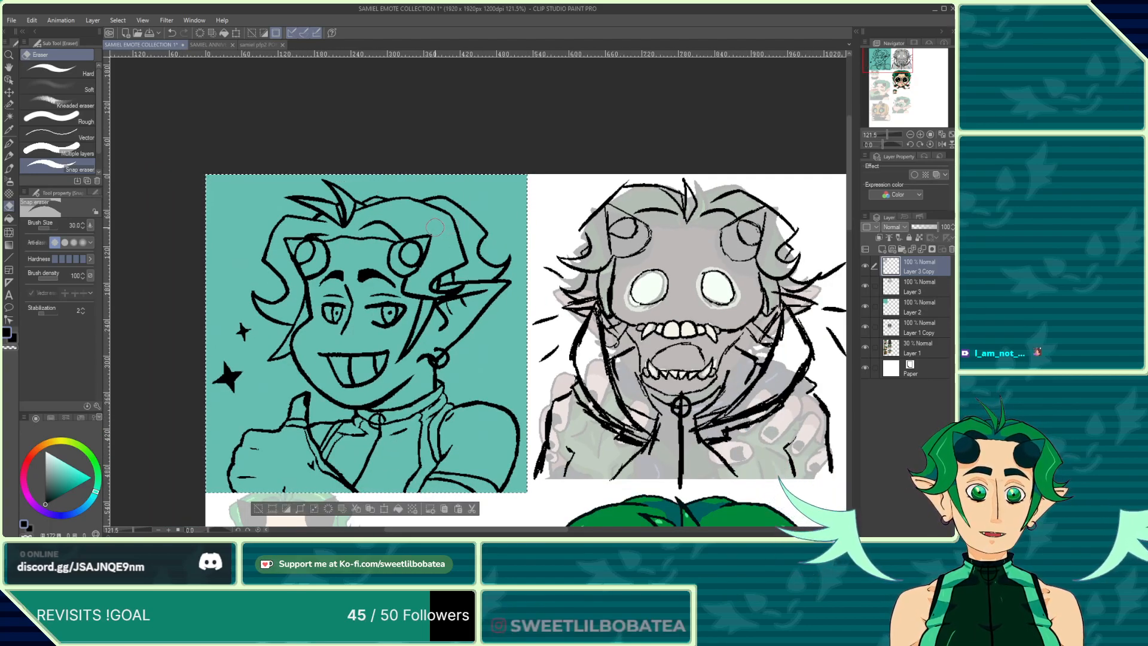
scroll(451, 223, "up", 5)
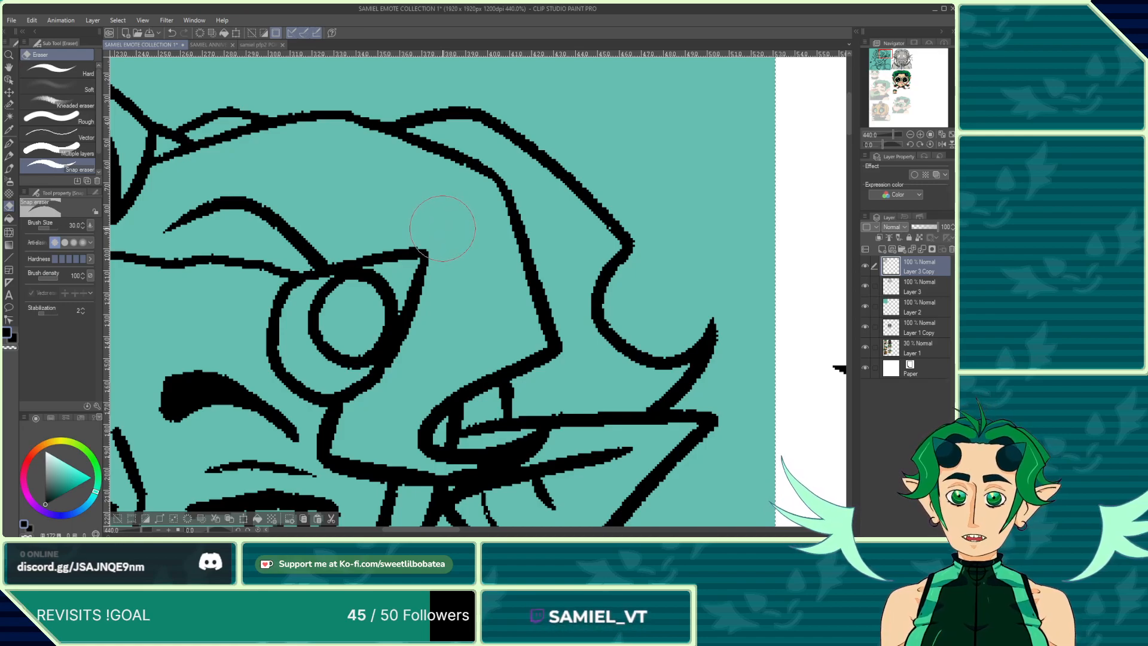
scroll(457, 219, "down", 2)
scroll(456, 218, "down", 5)
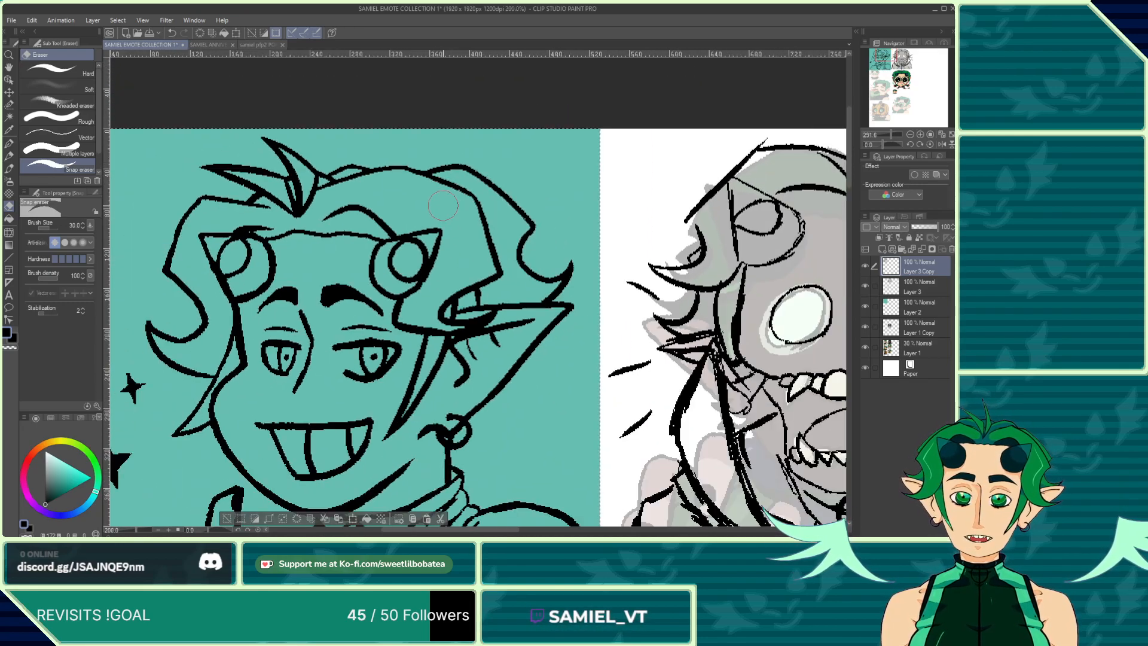
scroll(437, 233, "up", 5)
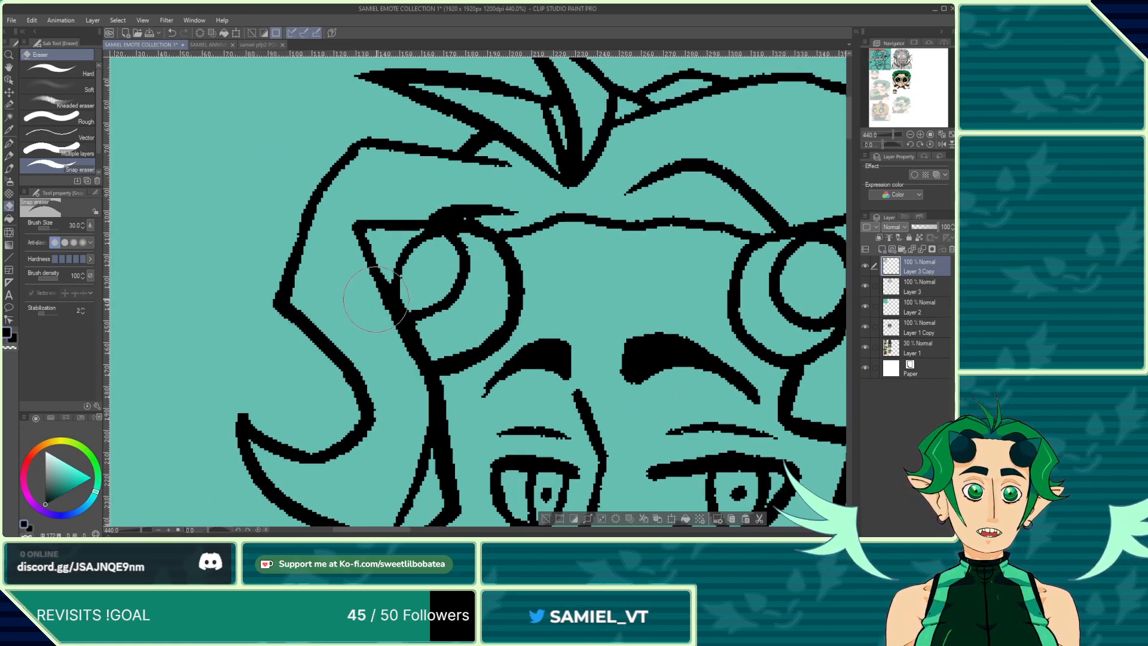
scroll(365, 293, "down", 6)
scroll(267, 227, "down", 2)
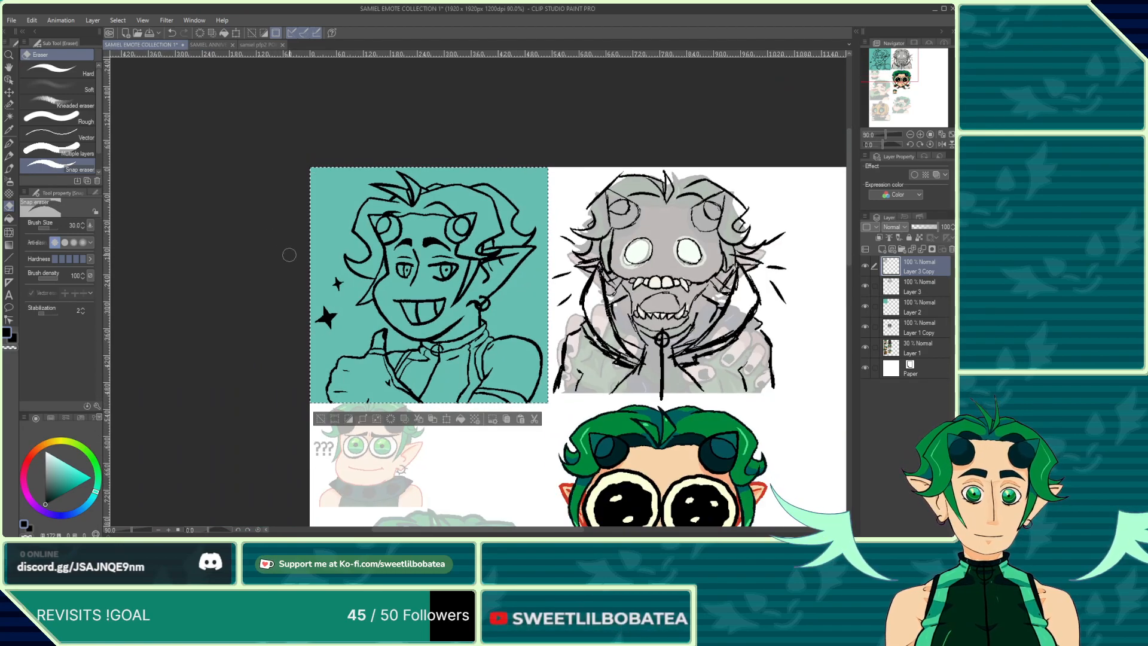
Step: Zoom in and out across the emote sheet, then hide and re-show the upper line-art layers to compare them with the original sketch
scroll(425, 402, "up", 1)
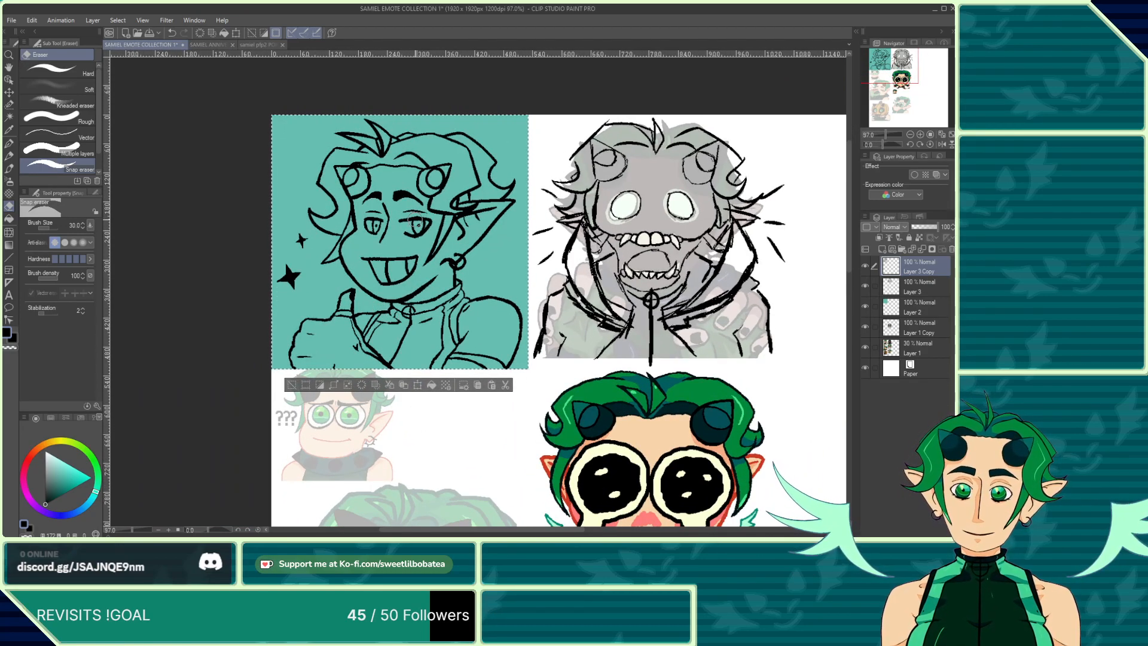
scroll(411, 185, "down", 2)
scroll(401, 146, "down", 2)
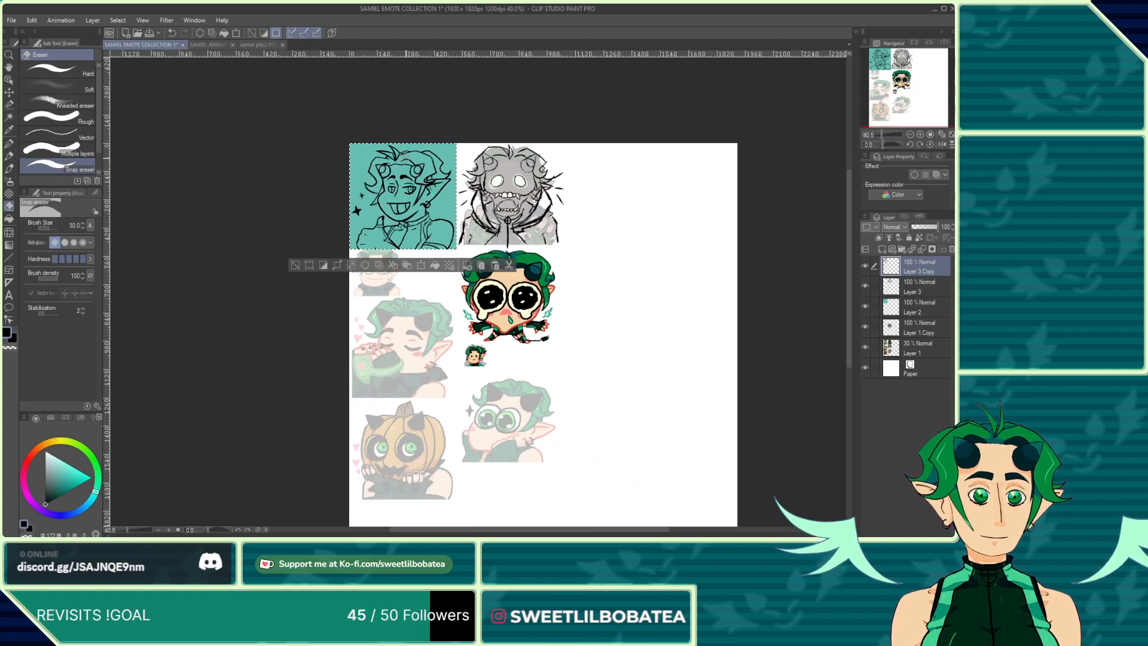
scroll(389, 193, "up", 3)
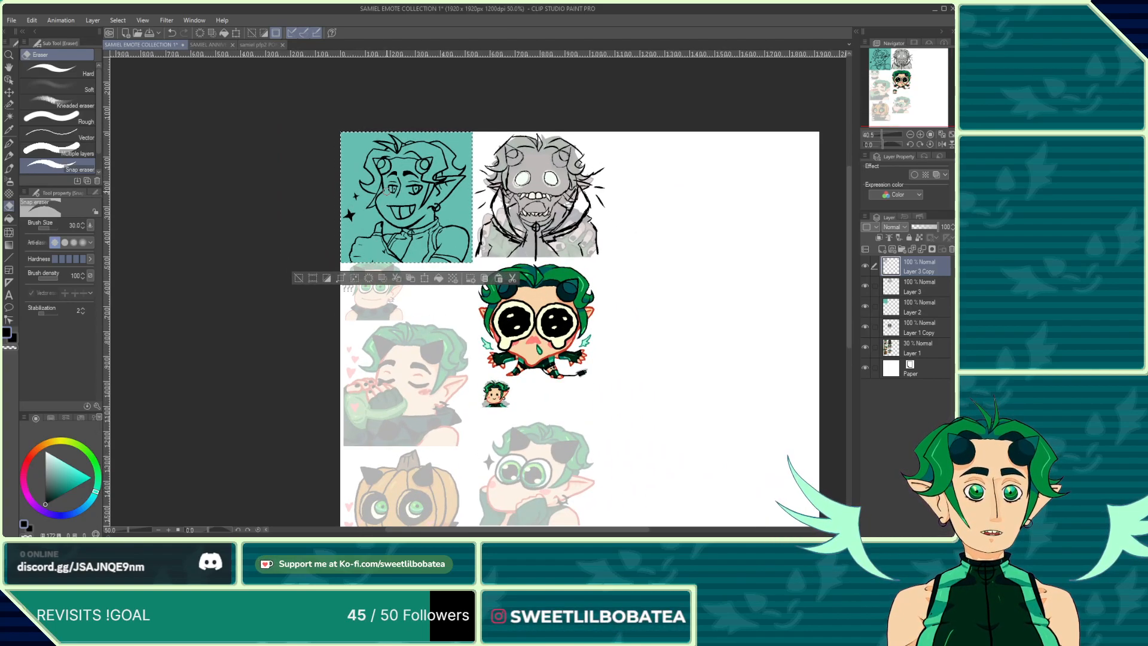
scroll(500, 138, "up", 1)
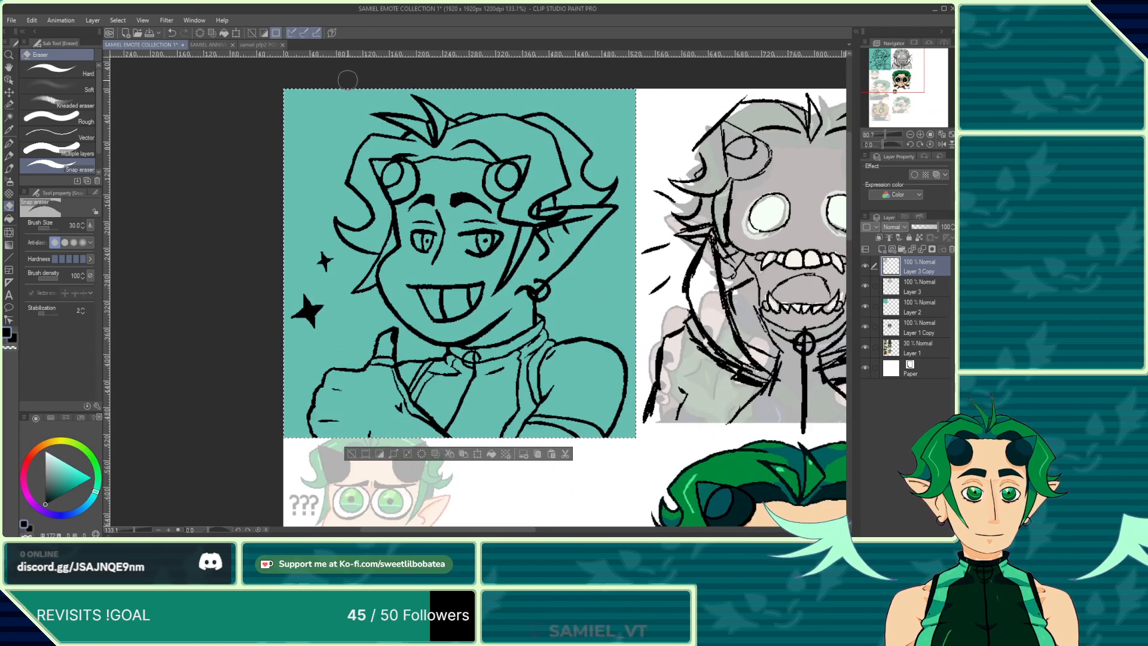
scroll(413, 144, "down", 3)
scroll(454, 146, "down", 2)
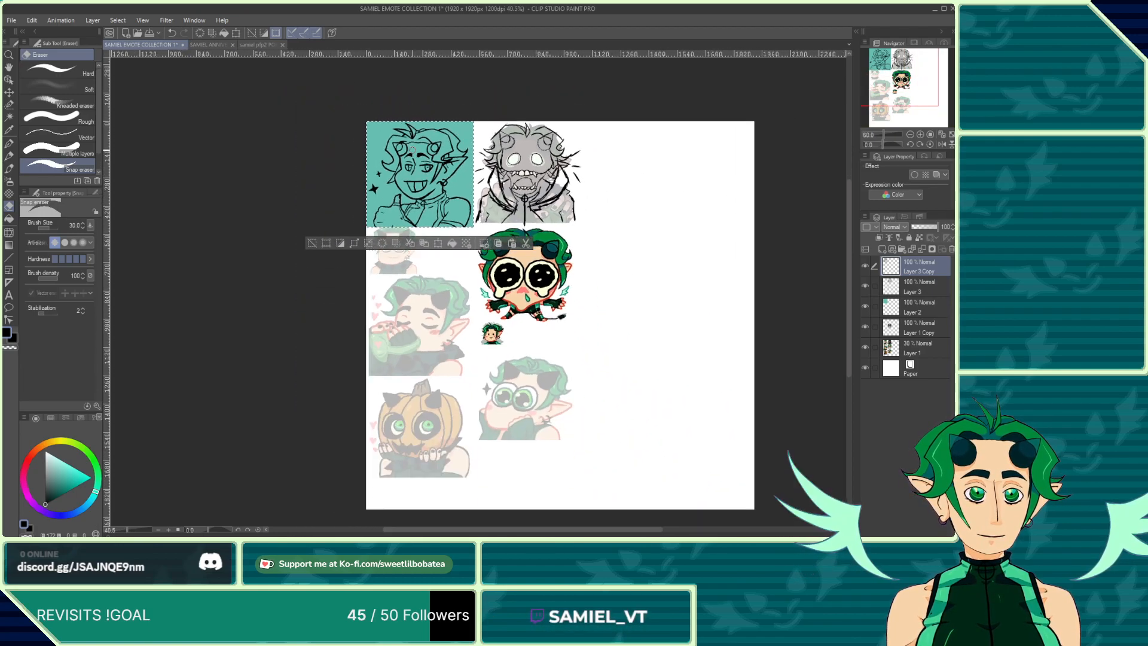
scroll(366, 344, "down", 1)
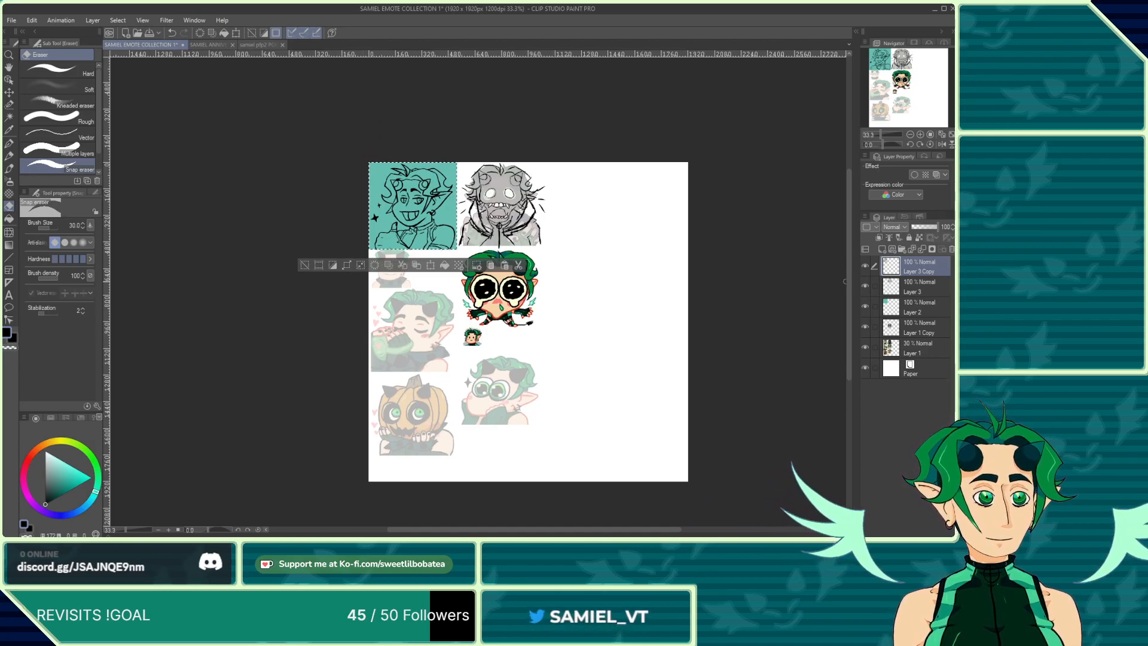
left_click(864, 307)
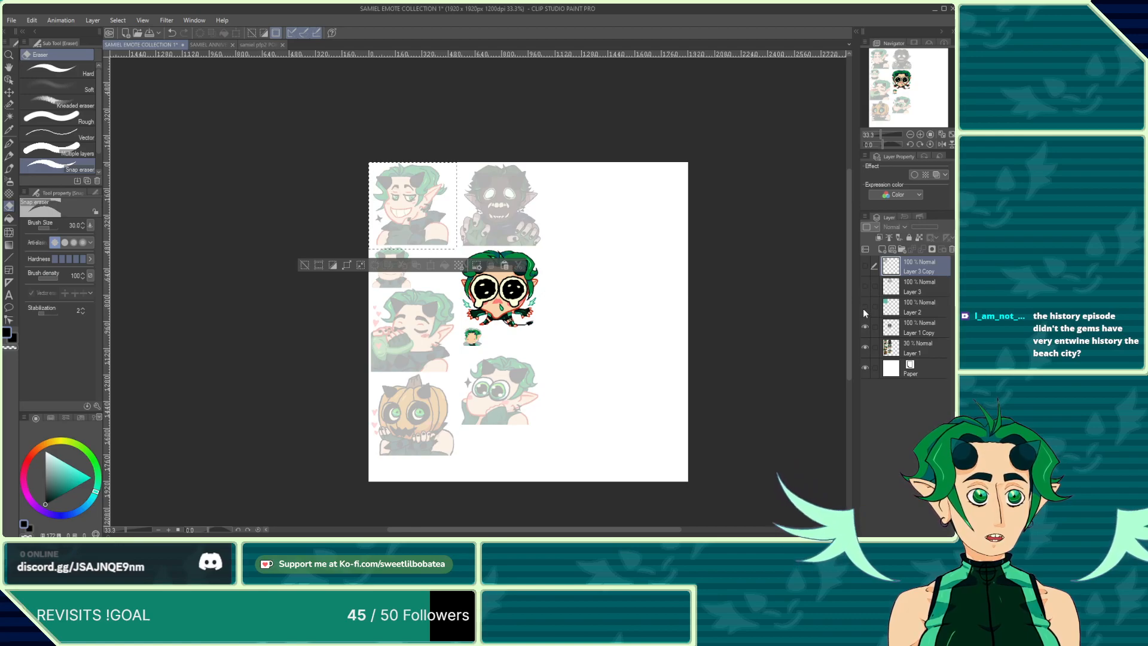
left_click_drag(864, 306, 866, 266)
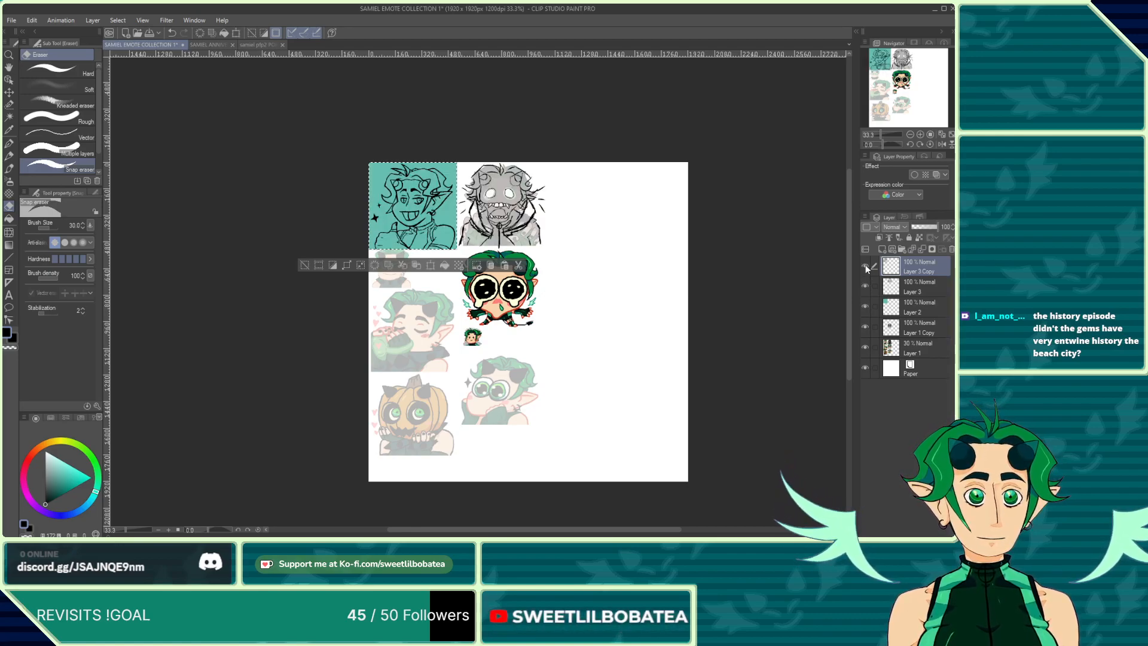
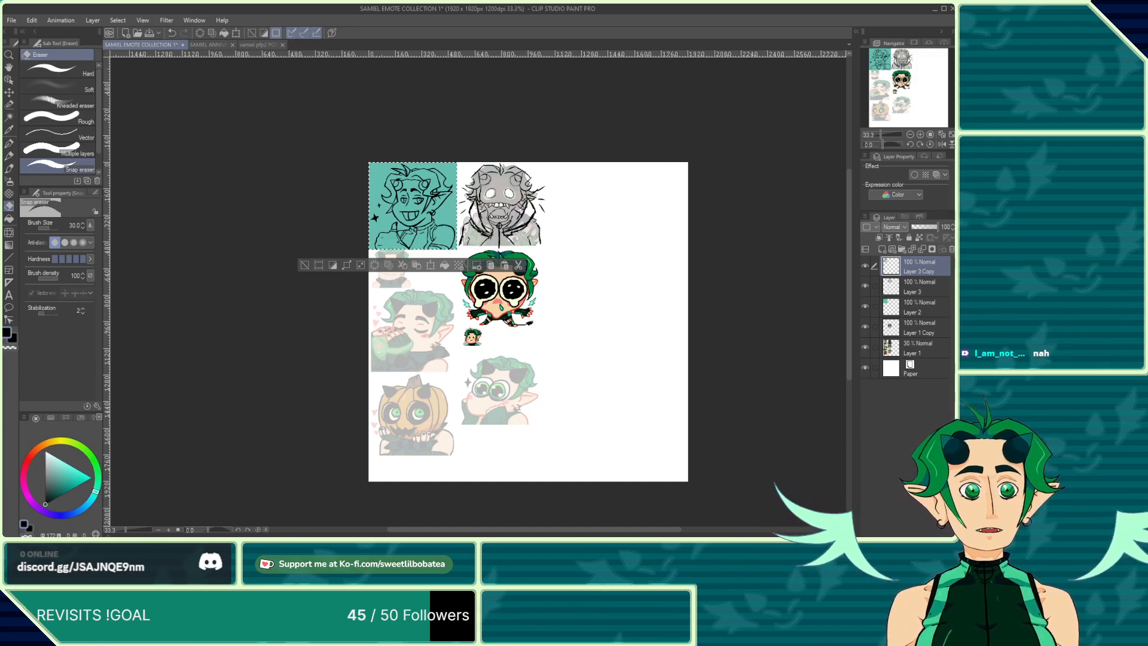
Step: Switch to the Lasso selection tool, clear the current selection, and make Layer 2 the active layer
left_click(11, 104)
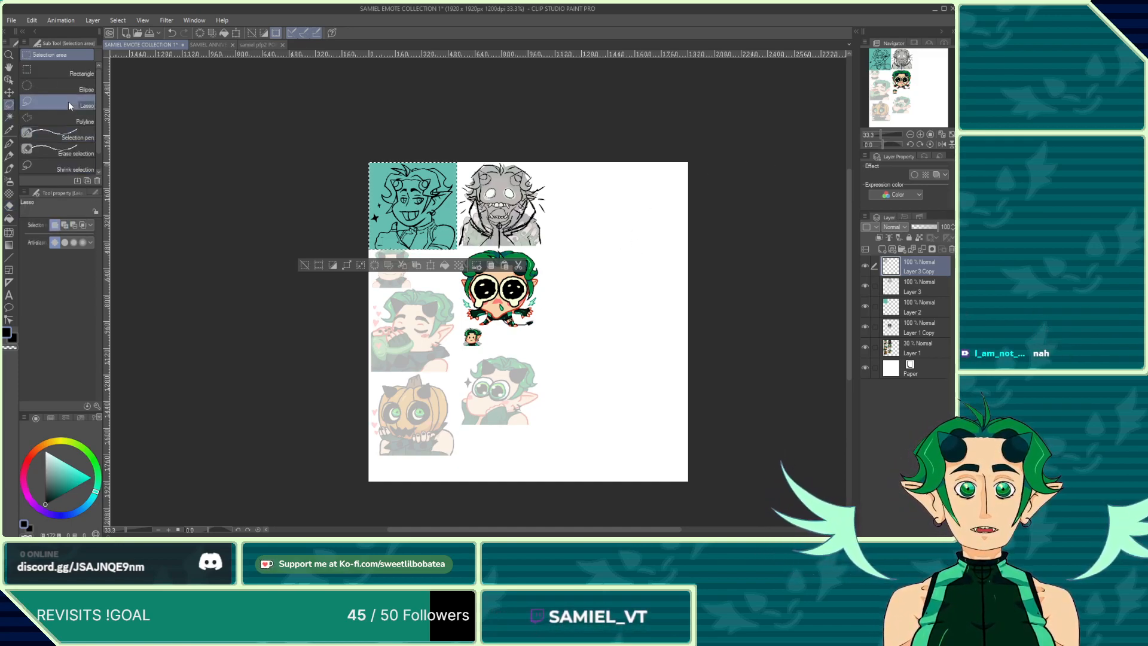
key("ctrl+d")
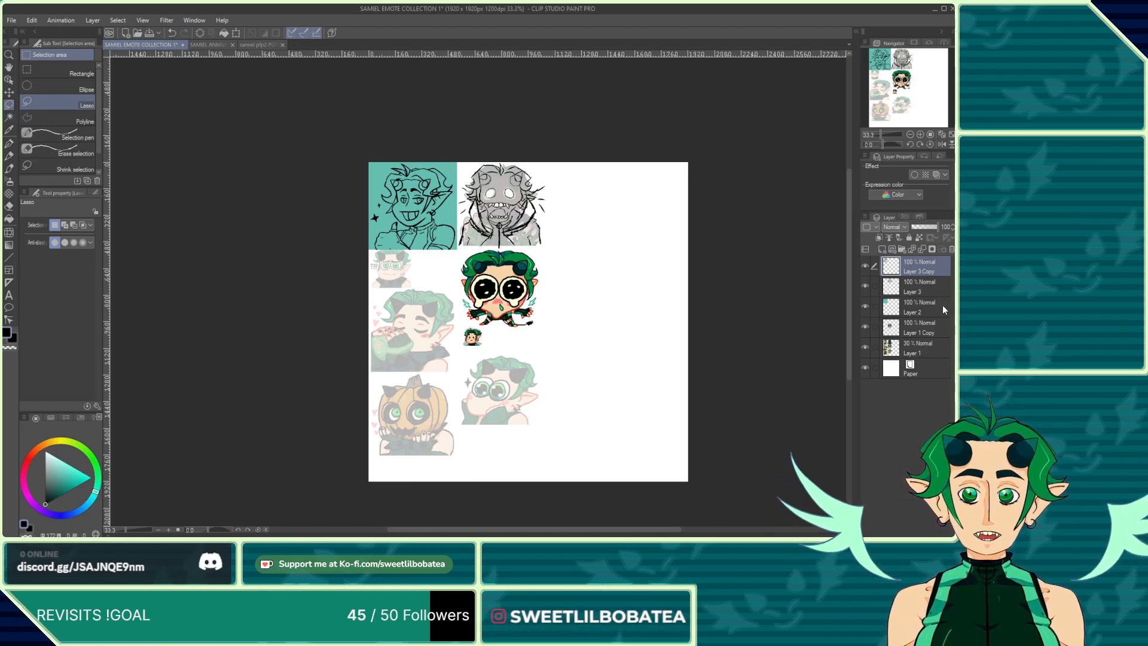
left_click(925, 291)
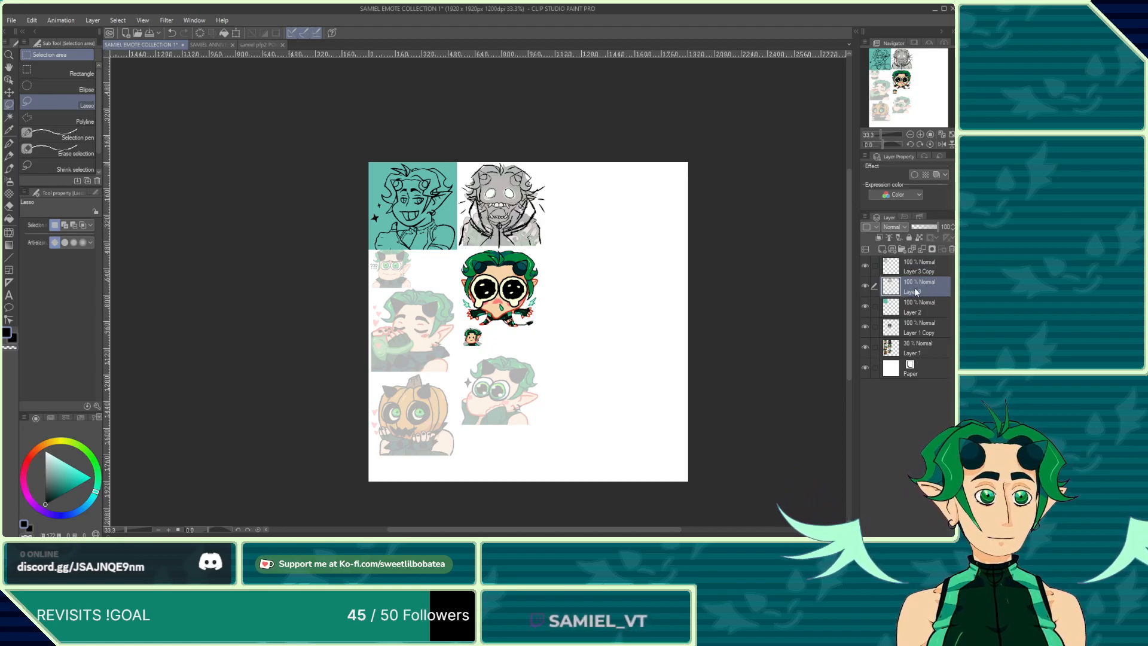
left_click(918, 316)
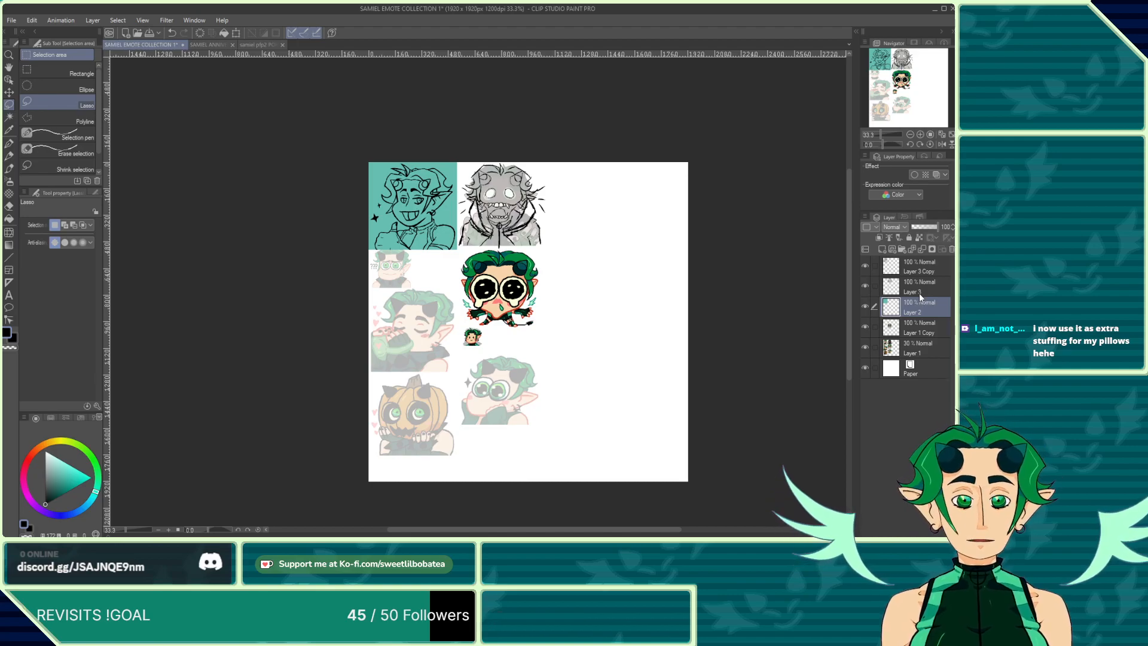
Step: Zoom around the emote sheet while hiding and re-showing the faded Layer 1 sketch layer to compare the emotes
scroll(607, 200, "up", 1)
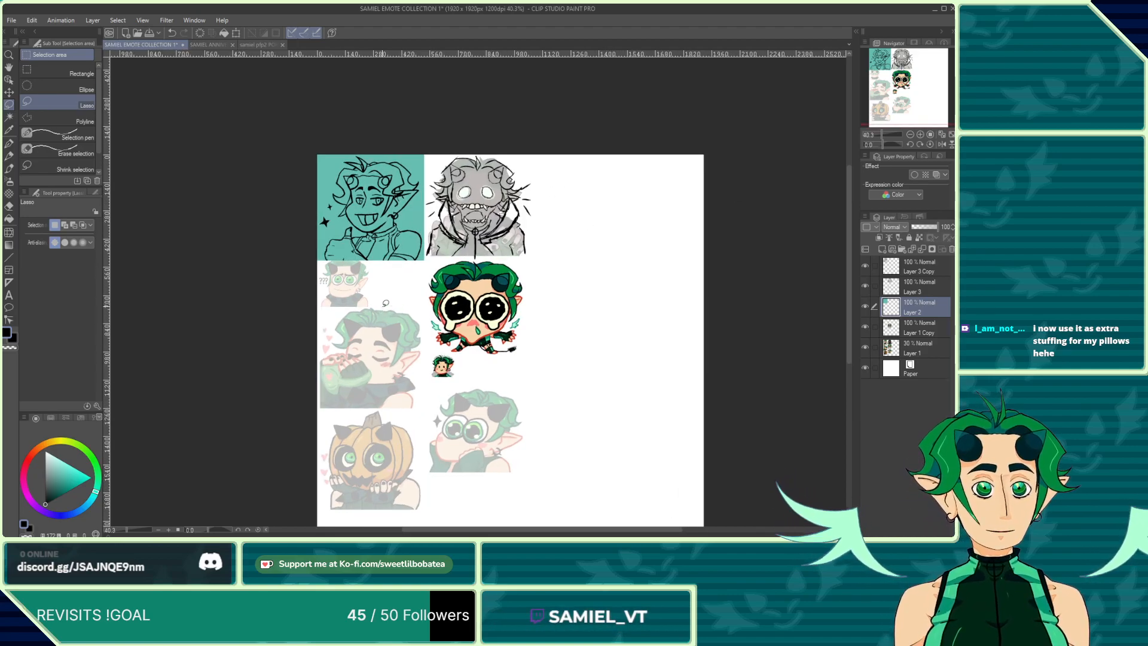
scroll(389, 287, "up", 1)
scroll(416, 254, "down", 1)
scroll(452, 323, "up", 1)
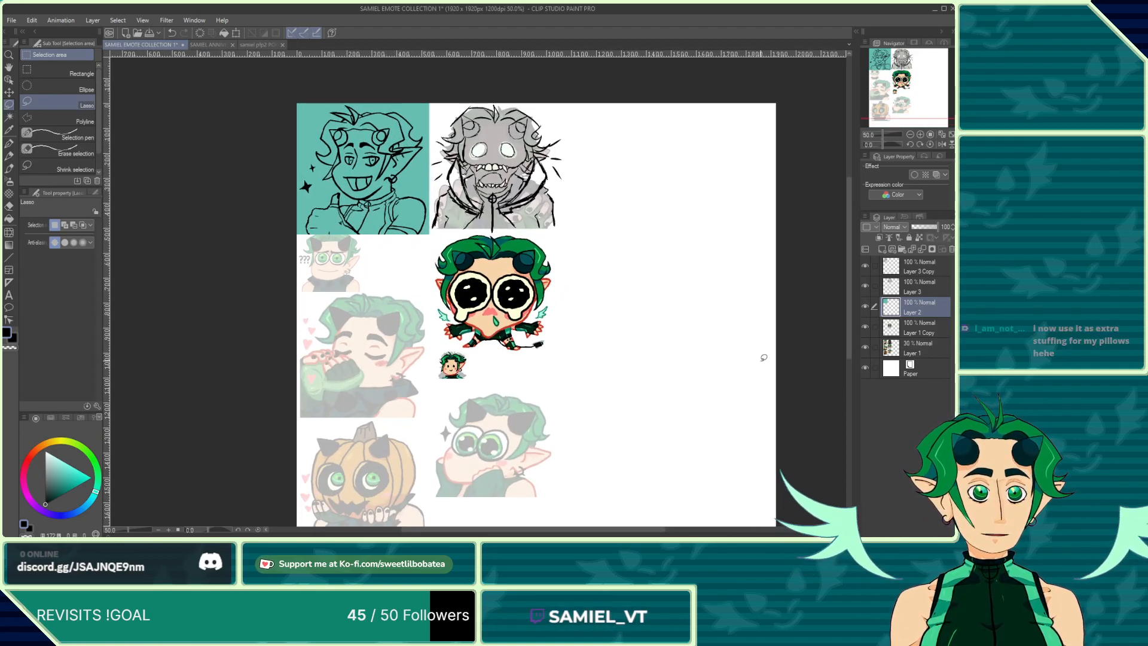
left_click(865, 348)
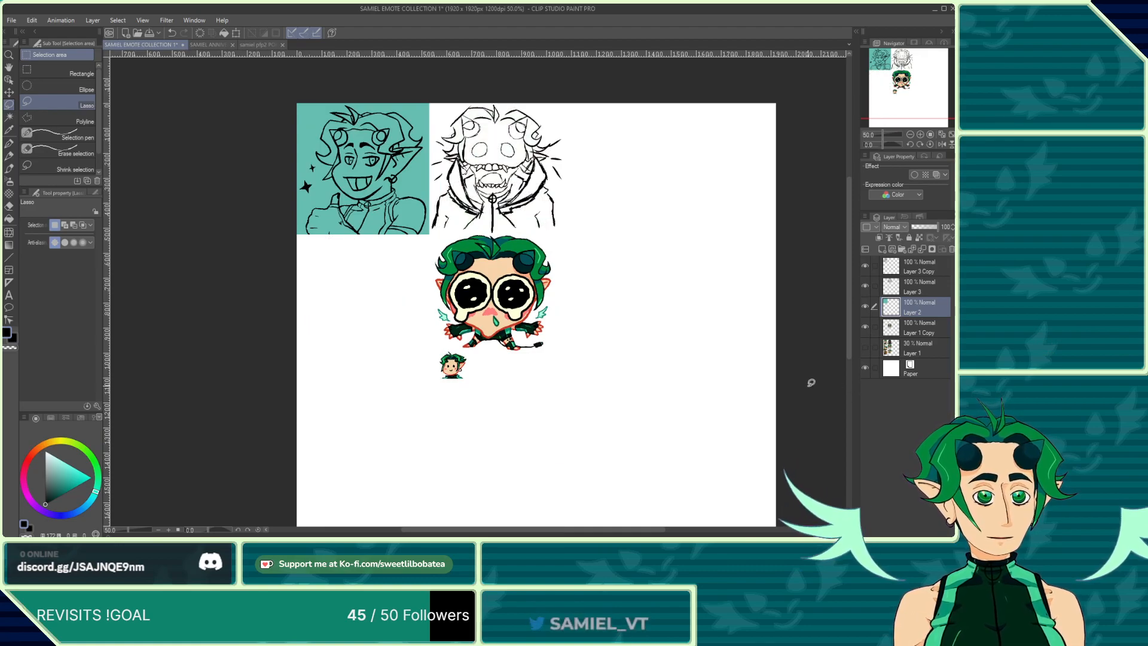
scroll(377, 260, "up", 1)
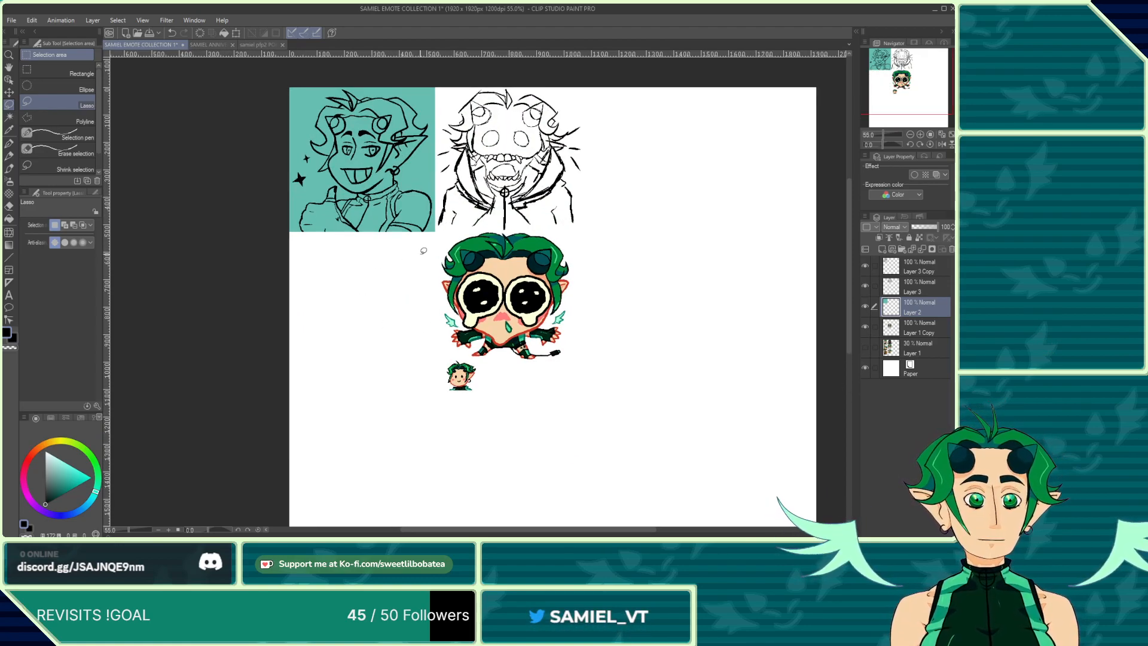
scroll(413, 263, "up", 1)
scroll(335, 269, "down", 1)
scroll(305, 271, "up", 1)
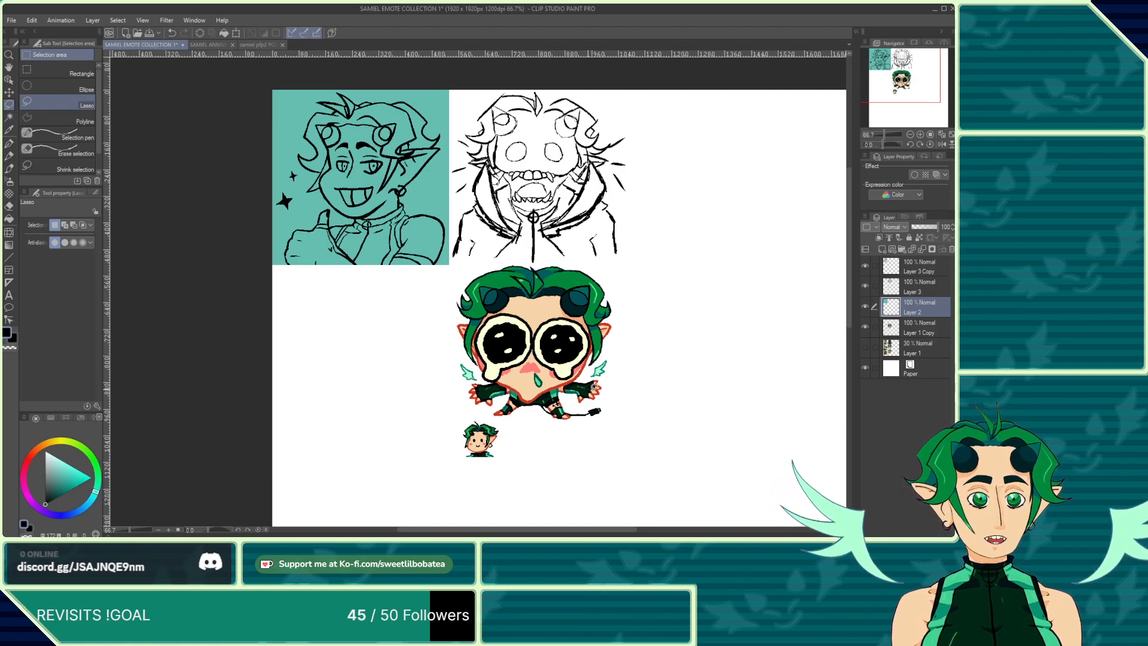
scroll(565, 347, "up", 1)
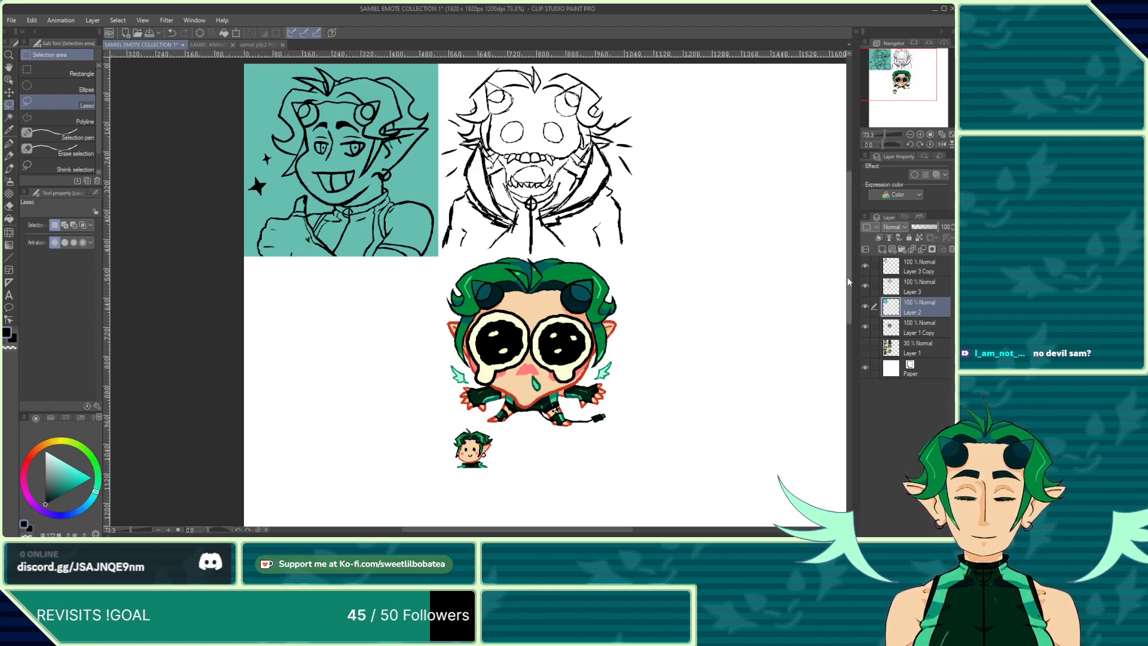
Step: Toggle the visibility of the upper line-art layers several times while zooming, comparing them against the coloured emotes
left_click(864, 346)
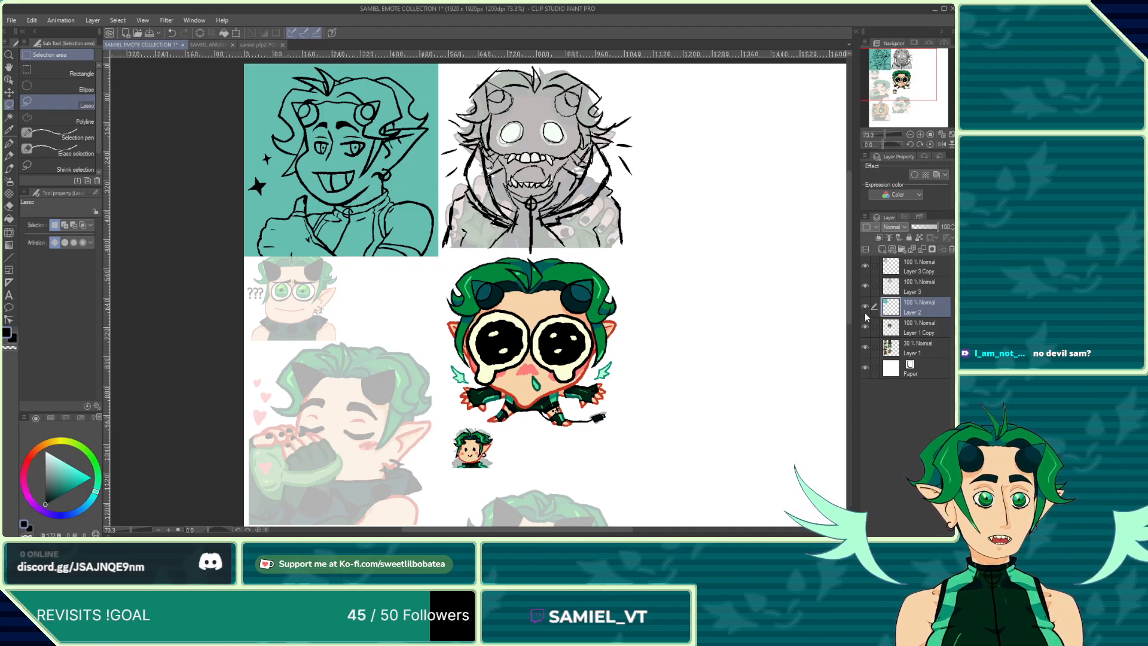
left_click_drag(866, 326, 864, 266)
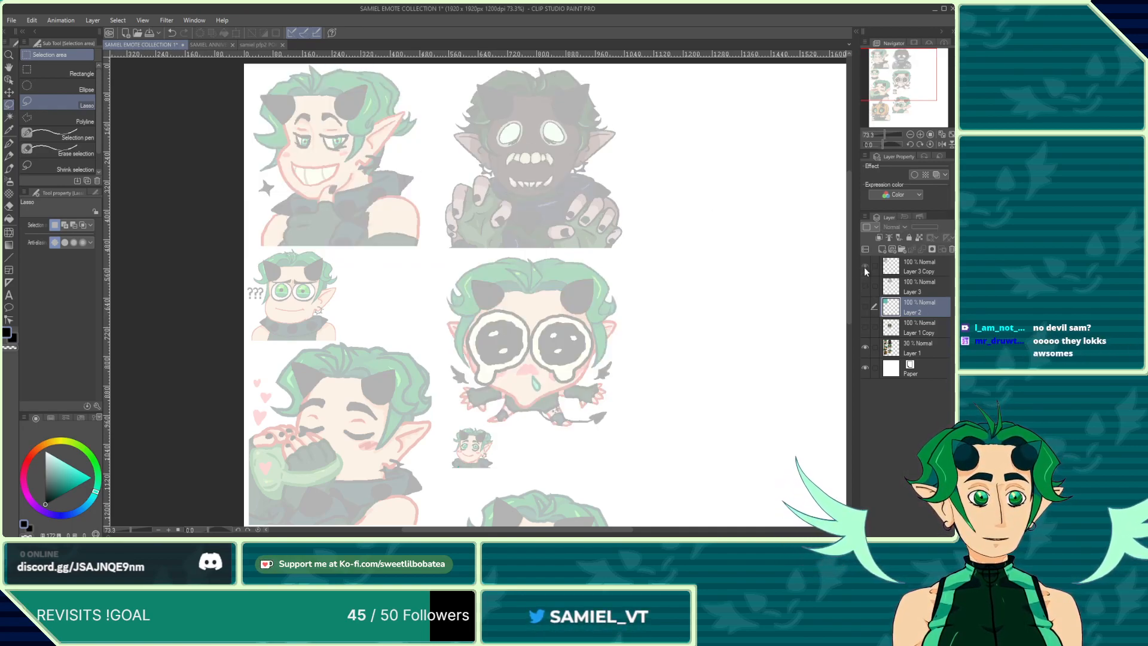
left_click_drag(864, 267, 864, 329)
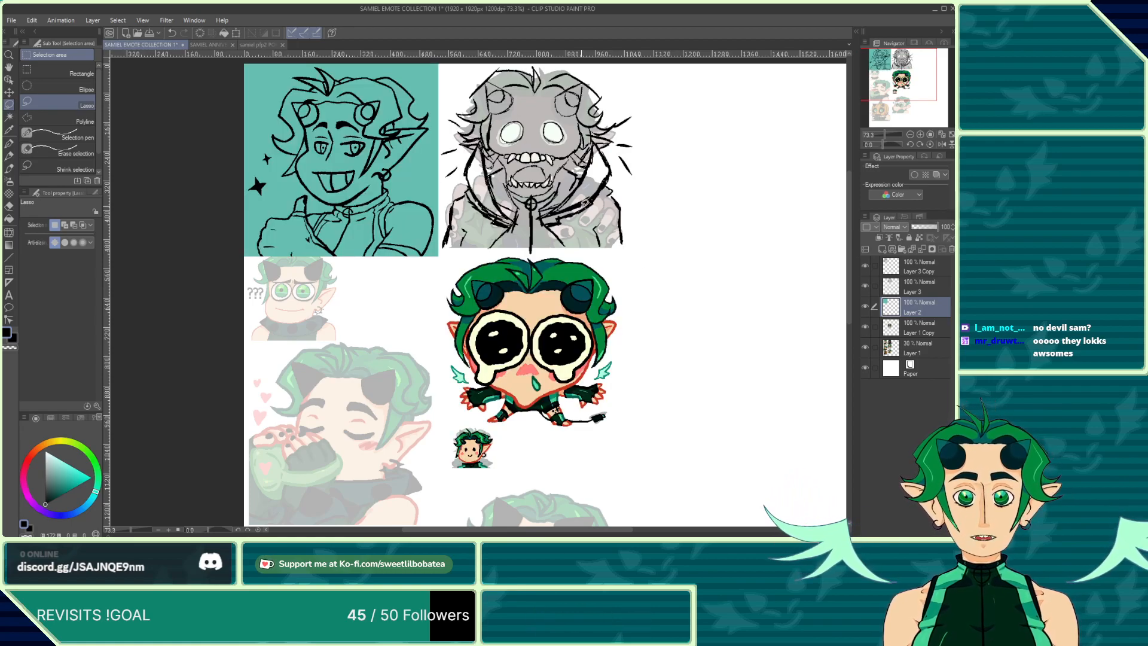
left_click(864, 347)
left_click(864, 347)
scroll(326, 151, "down", 1)
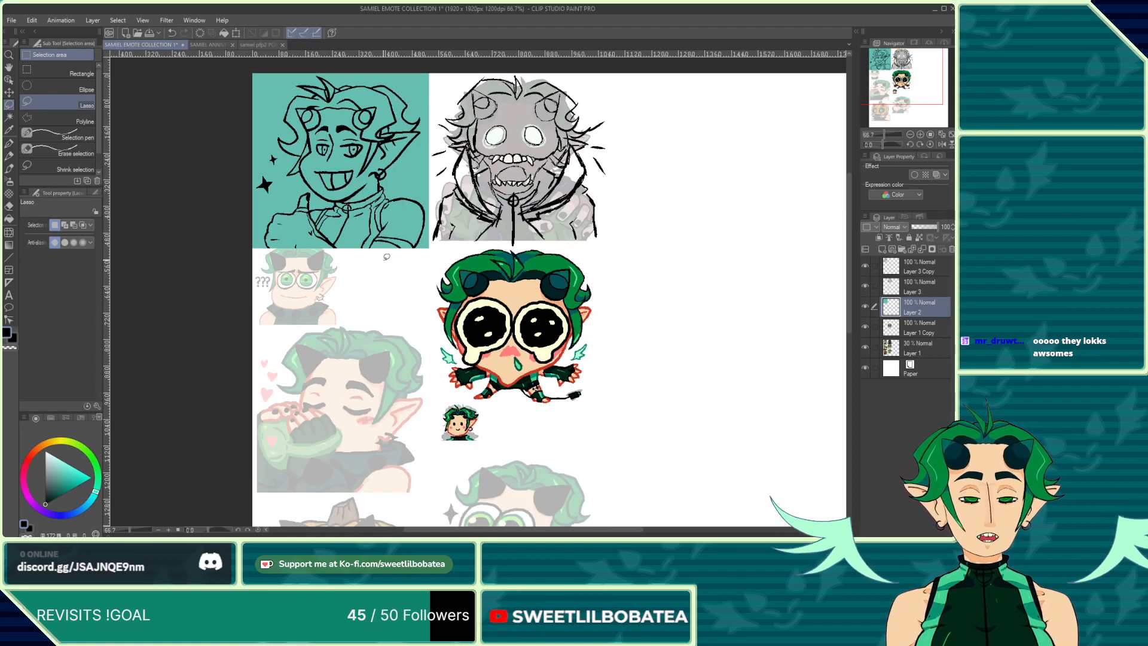
scroll(372, 239, "up", 1)
scroll(414, 231, "down", 3)
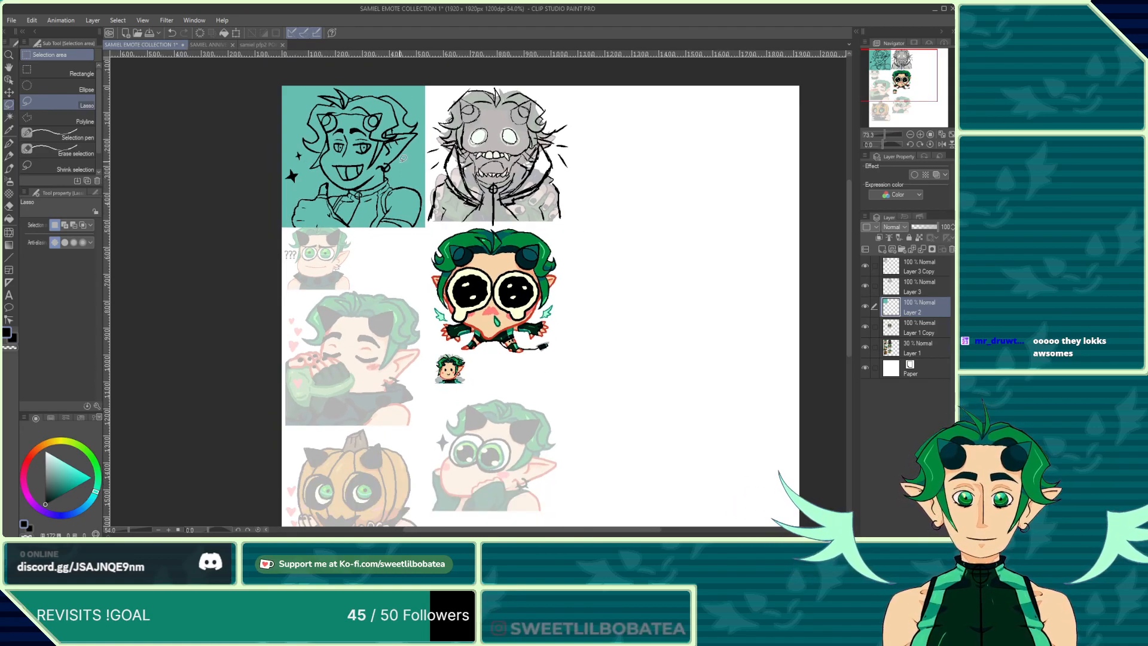
scroll(413, 340, "up", 1)
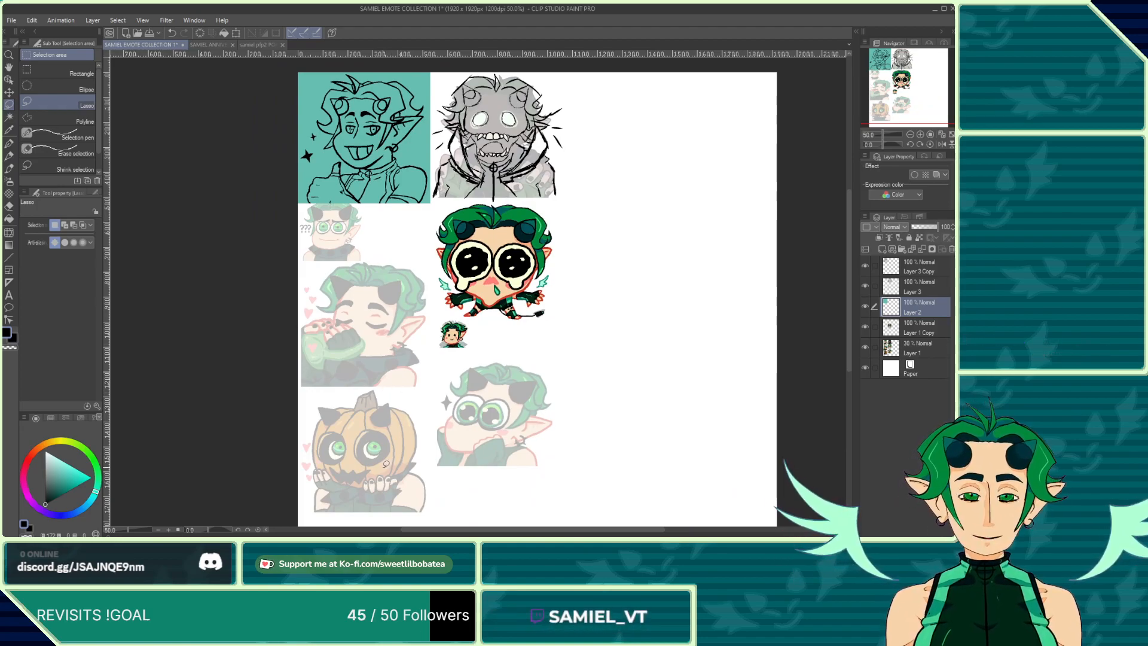
scroll(453, 398, "up", 1)
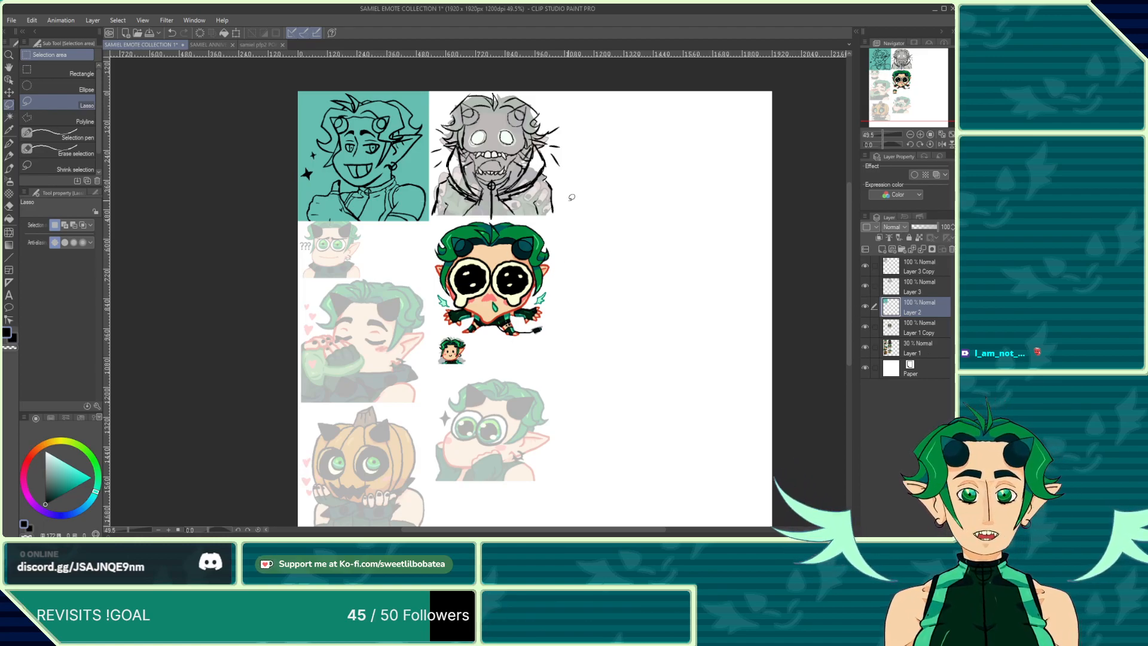
scroll(429, 353, "up", 2)
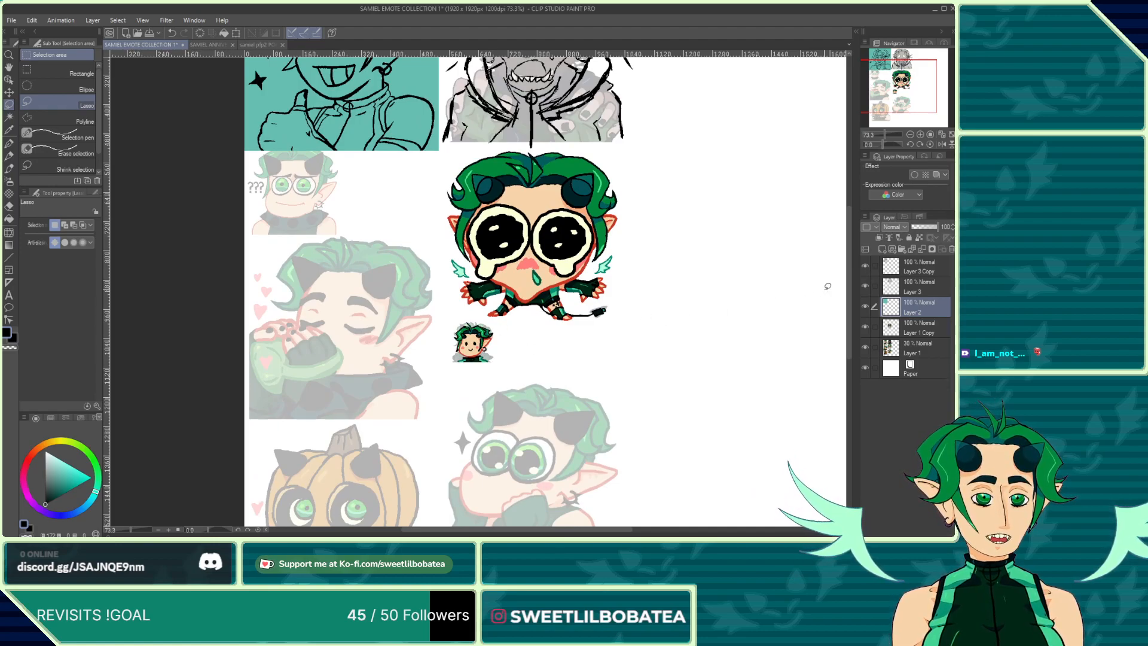
left_click_drag(865, 268, 865, 286)
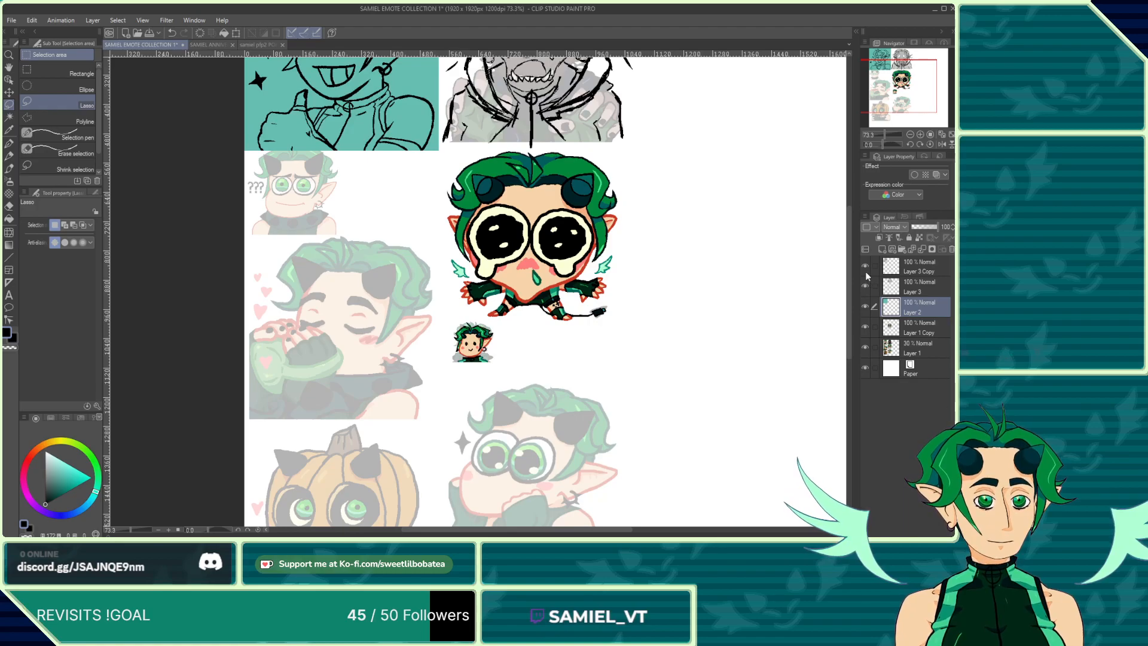
scroll(493, 369, "down", 3)
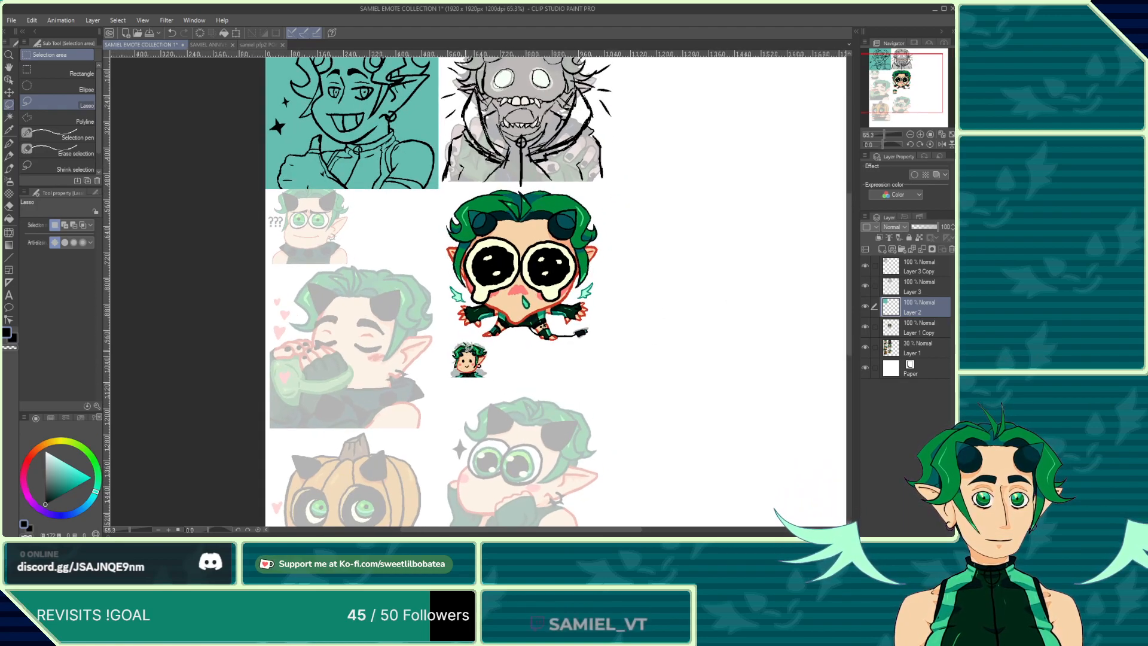
Step: Delete the Layer 3 Copy layer, then hide and re-show the remaining upper layers to check the sheet
left_click(910, 268)
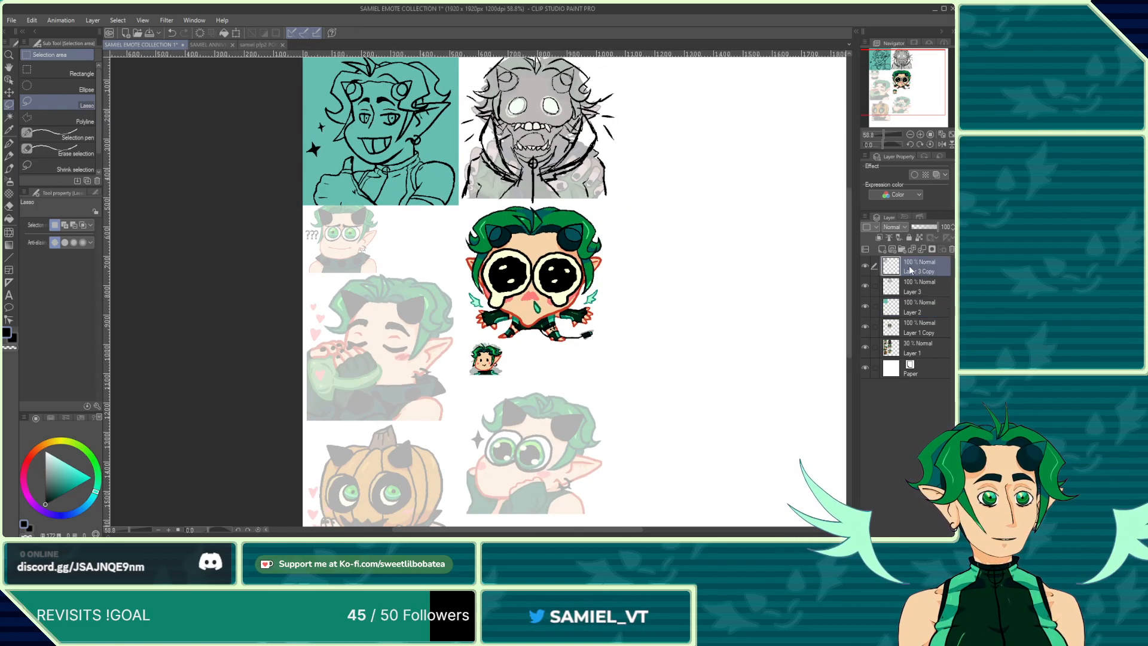
left_click(921, 249)
left_click_drag(863, 266, 865, 306)
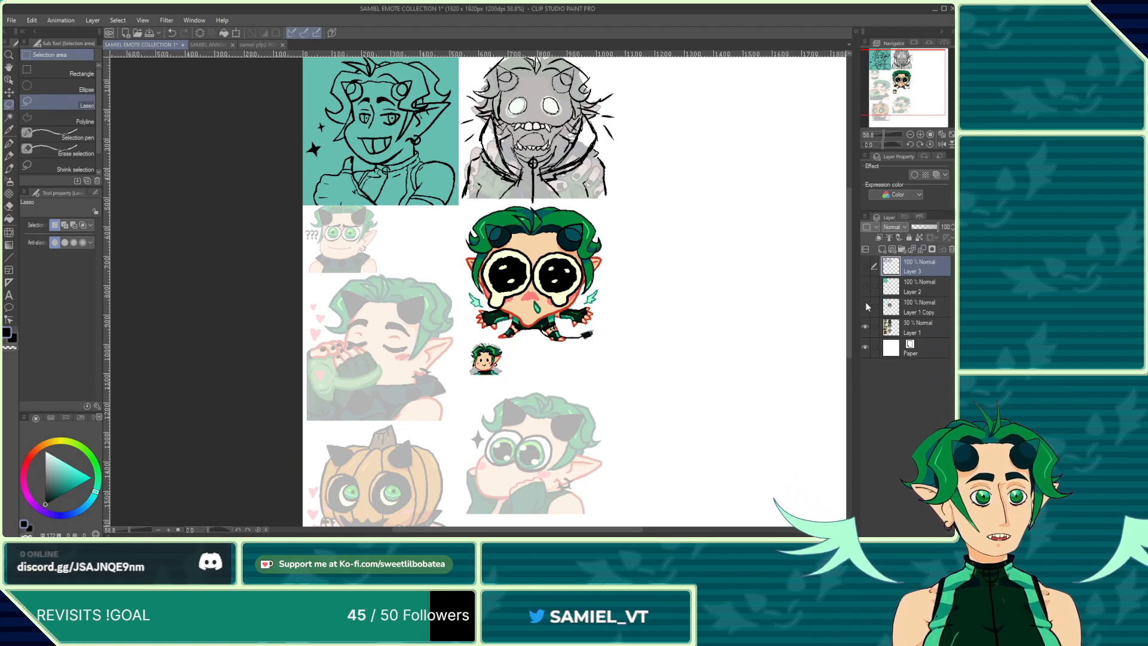
scroll(625, 342, "up", 4)
scroll(429, 367, "up", 1)
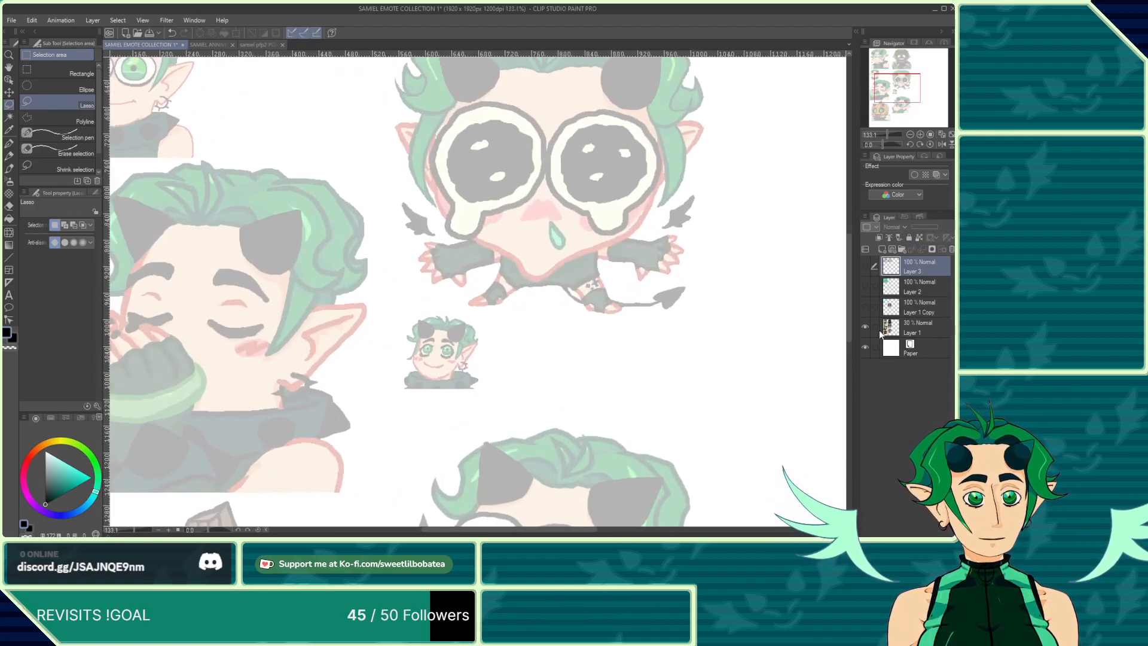
left_click_drag(864, 306, 867, 267)
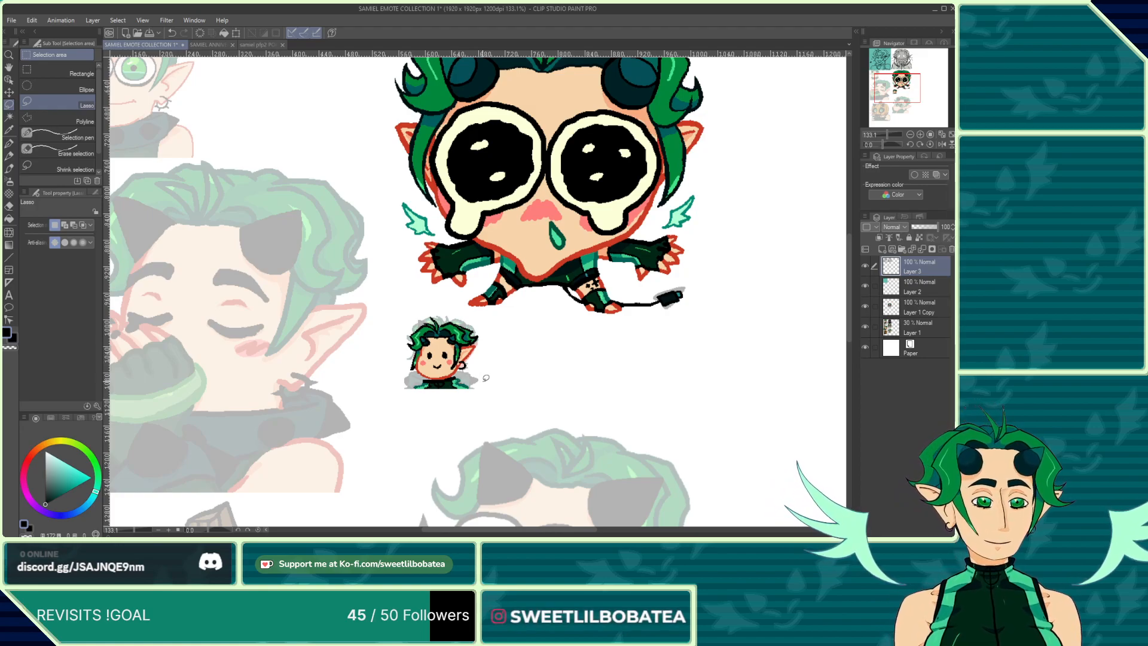
Step: Zoom in closely on the small chibi head emote below the crying emote to inspect its pixels, then zoom back out
scroll(487, 263, "down", 1)
scroll(457, 358, "up", 2)
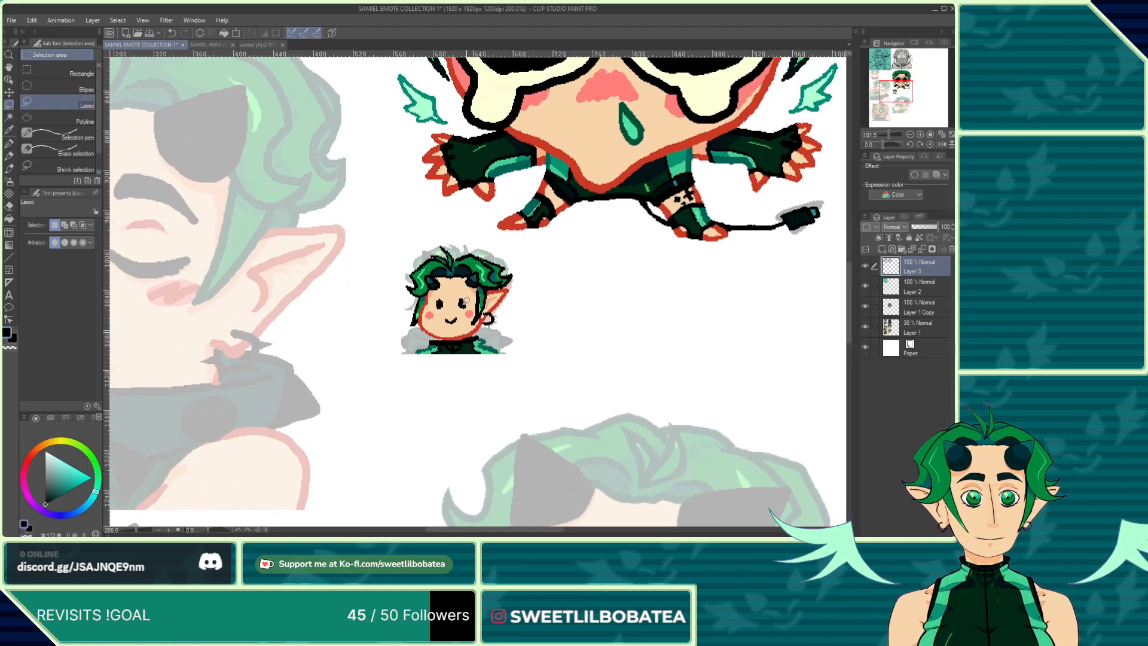
scroll(466, 301, "up", 3)
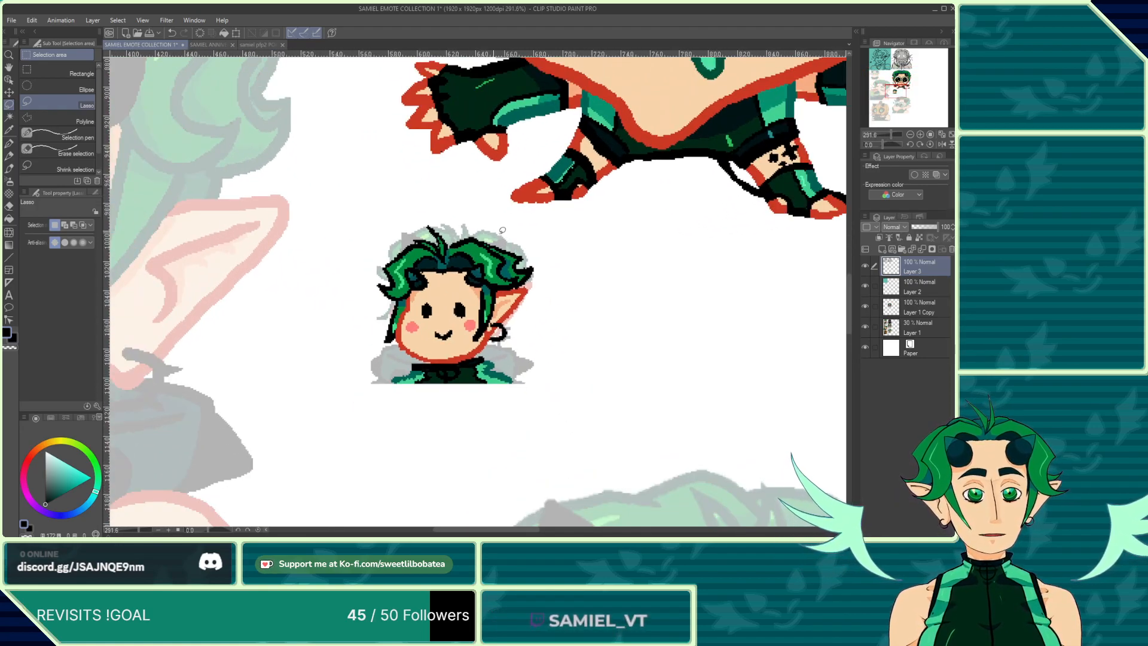
scroll(445, 201, "down", 5)
scroll(435, 299, "up", 4)
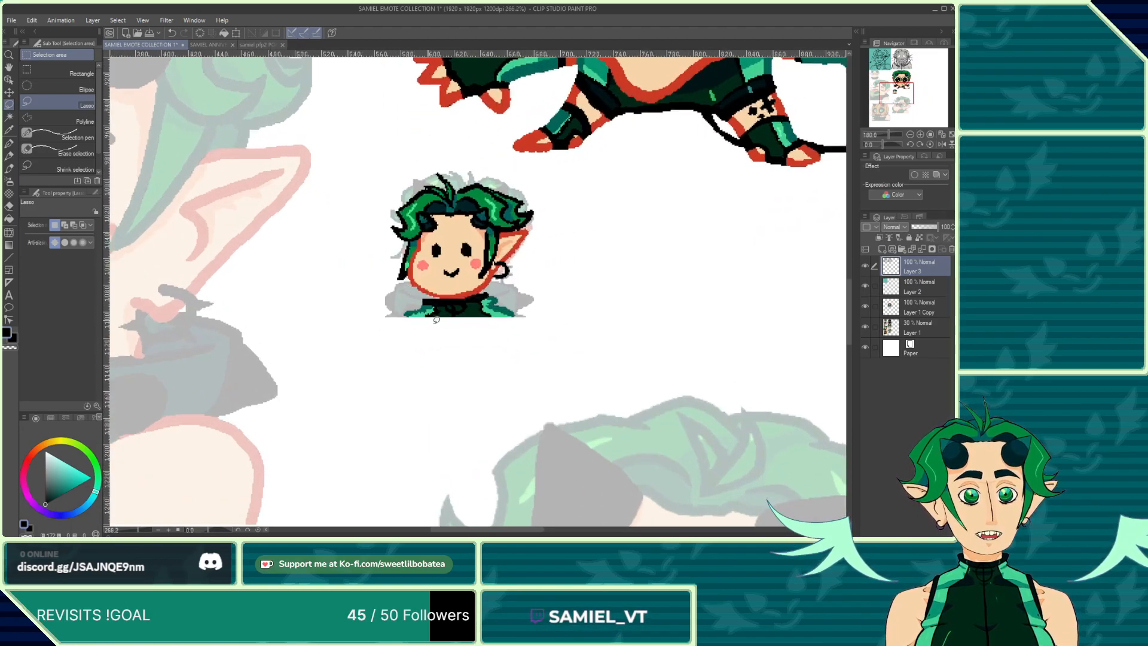
scroll(436, 320, "up", 1)
scroll(454, 221, "up", 1)
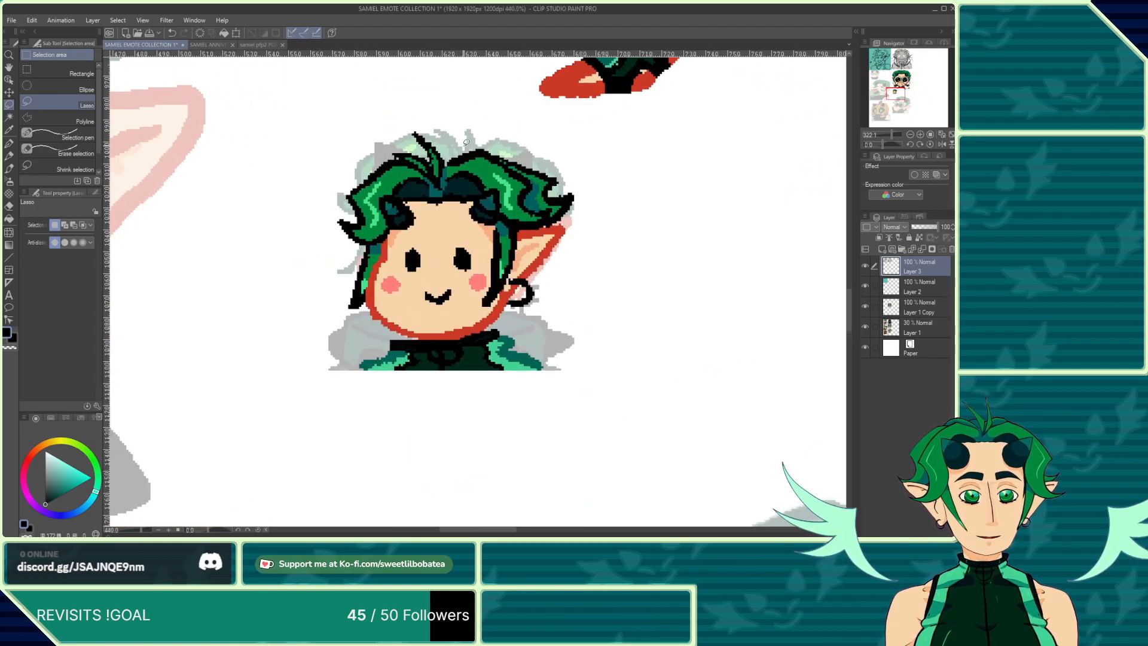
scroll(447, 225, "up", 1)
scroll(448, 225, "up", 4)
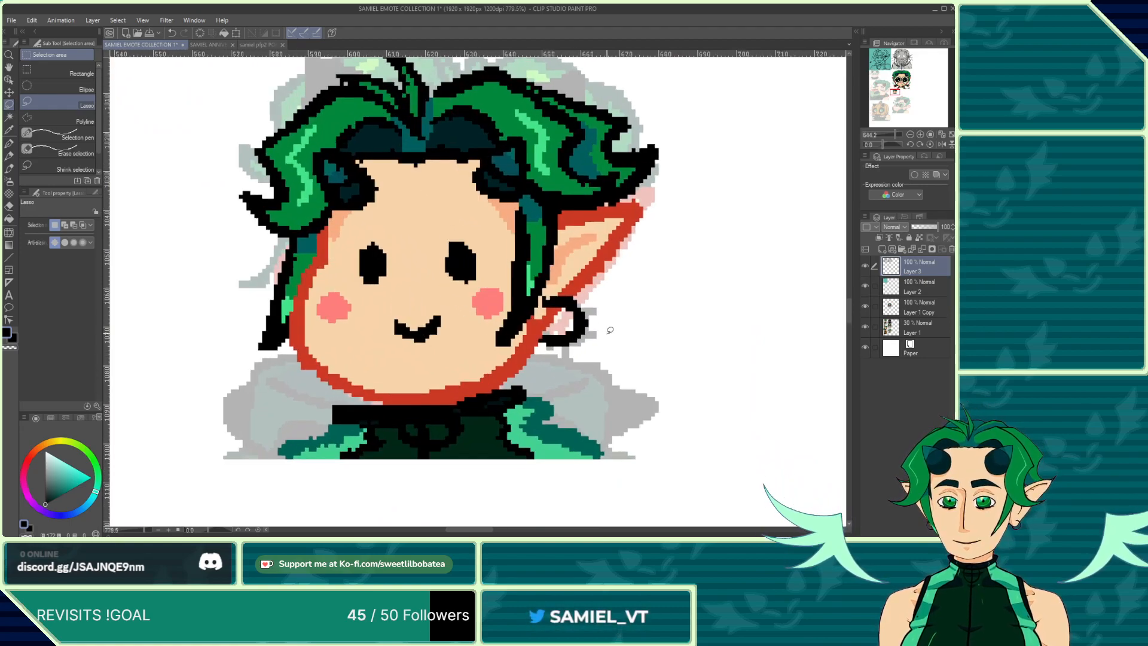
scroll(269, 257, "down", 2)
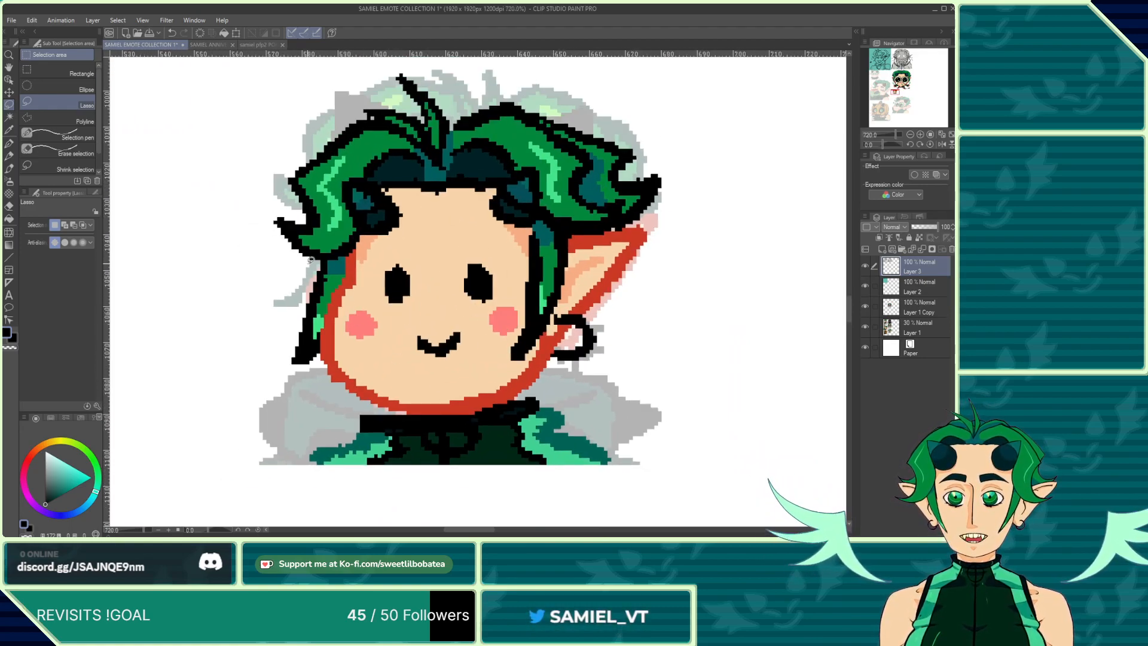
scroll(264, 224, "up", 1)
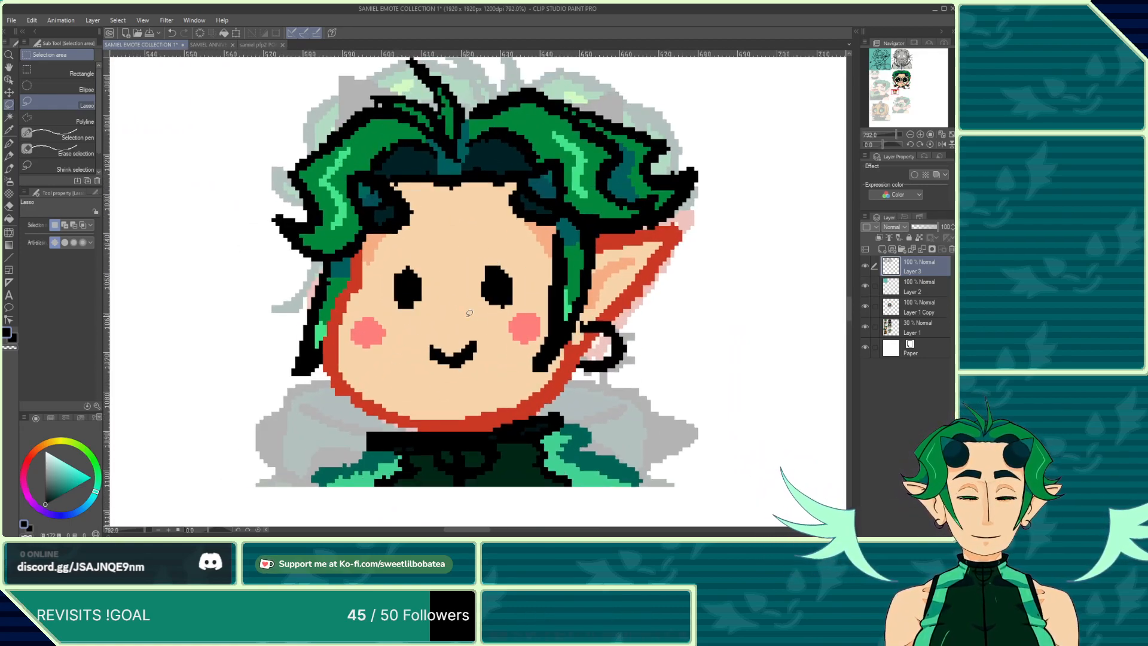
scroll(576, 371, "down", 3)
scroll(576, 371, "down", 10)
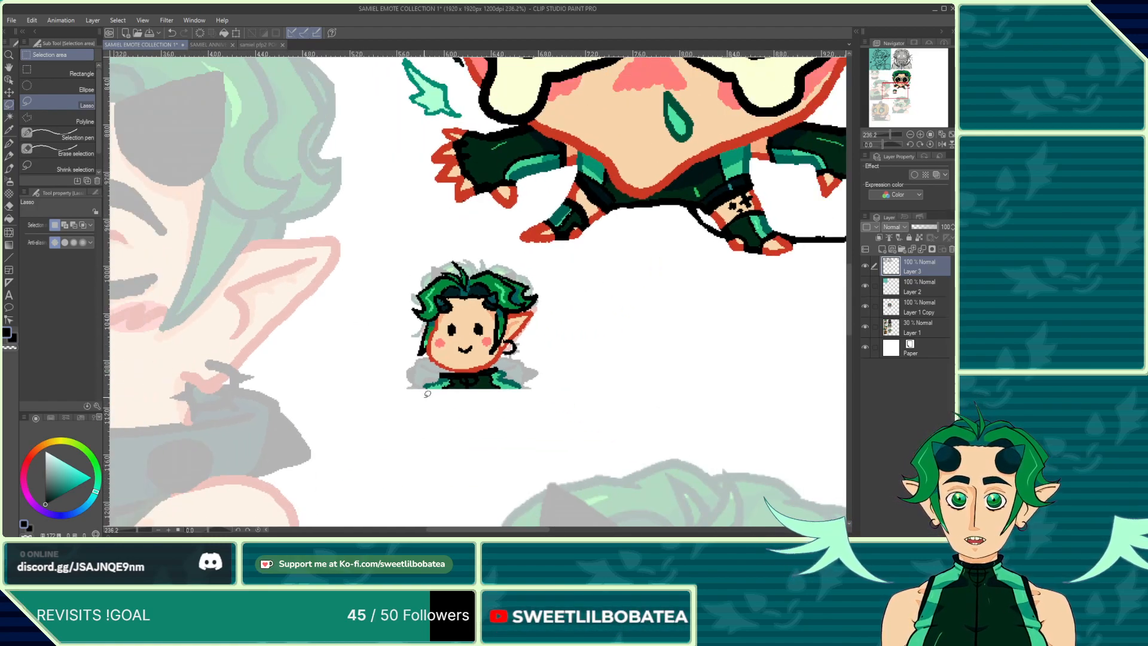
scroll(399, 394, "down", 4)
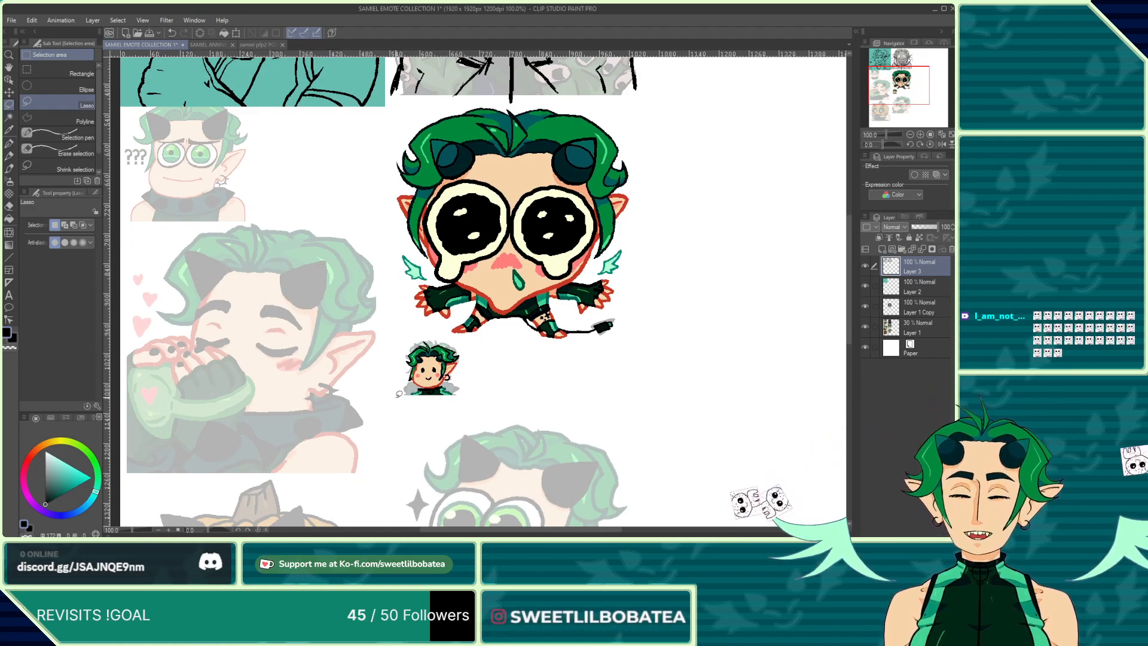
scroll(397, 397, "down", 2)
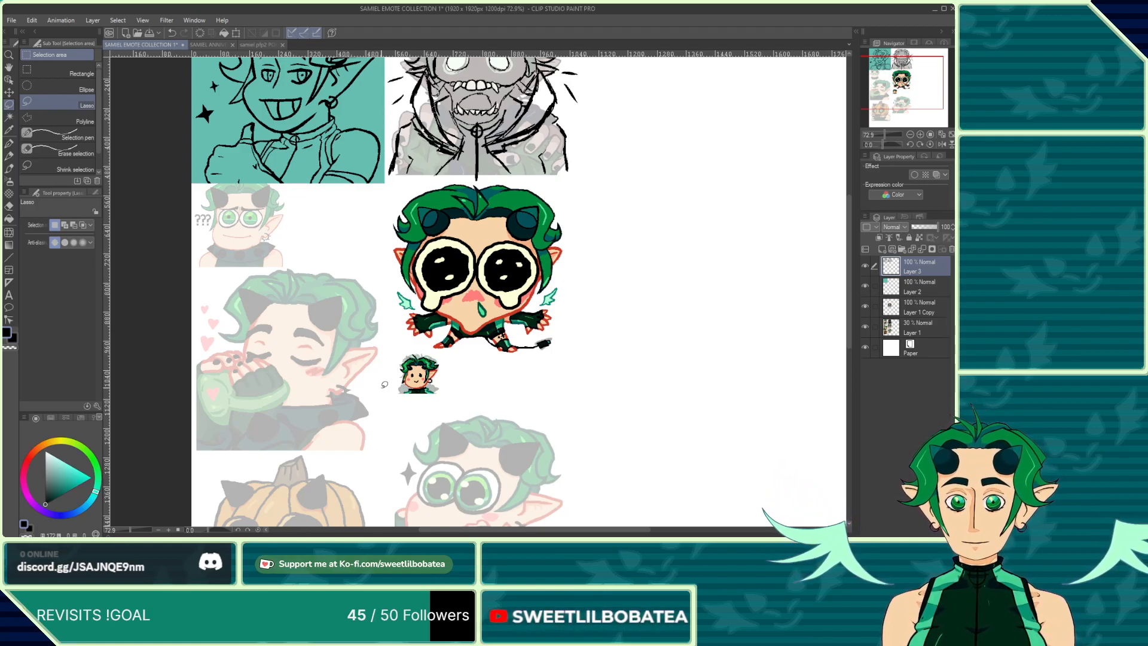
scroll(402, 261, "up", 1)
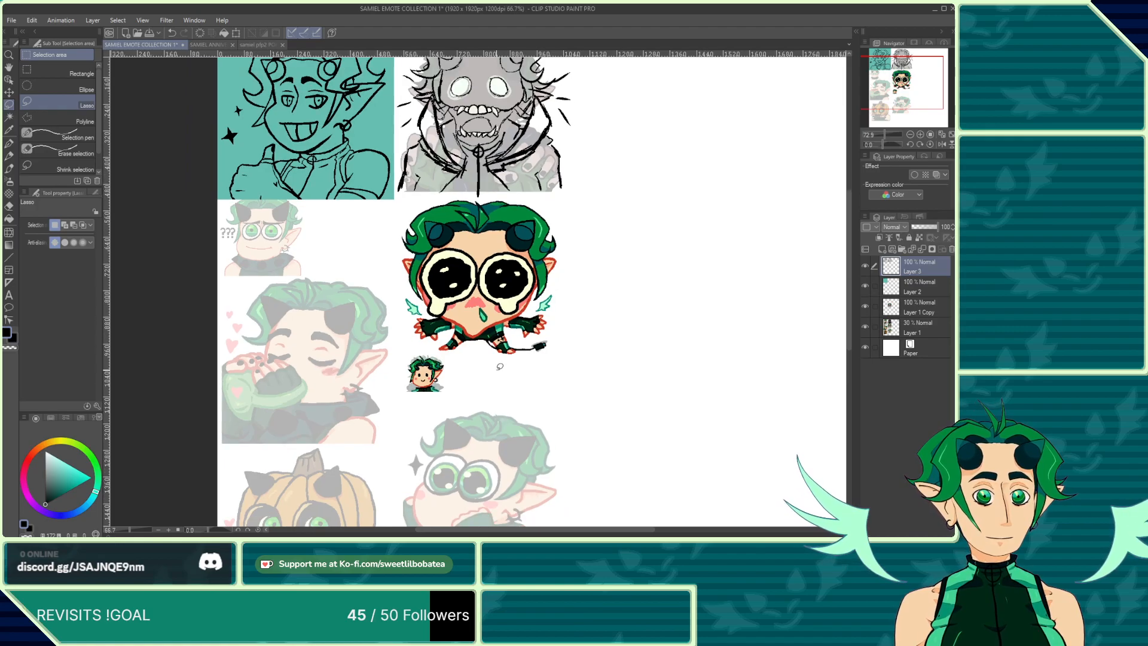
Step: Zoom in on the crying emote, hide Layer 1 Copy, and raise the Layer 1 sketch opacity to 100%
scroll(537, 295, "up", 1)
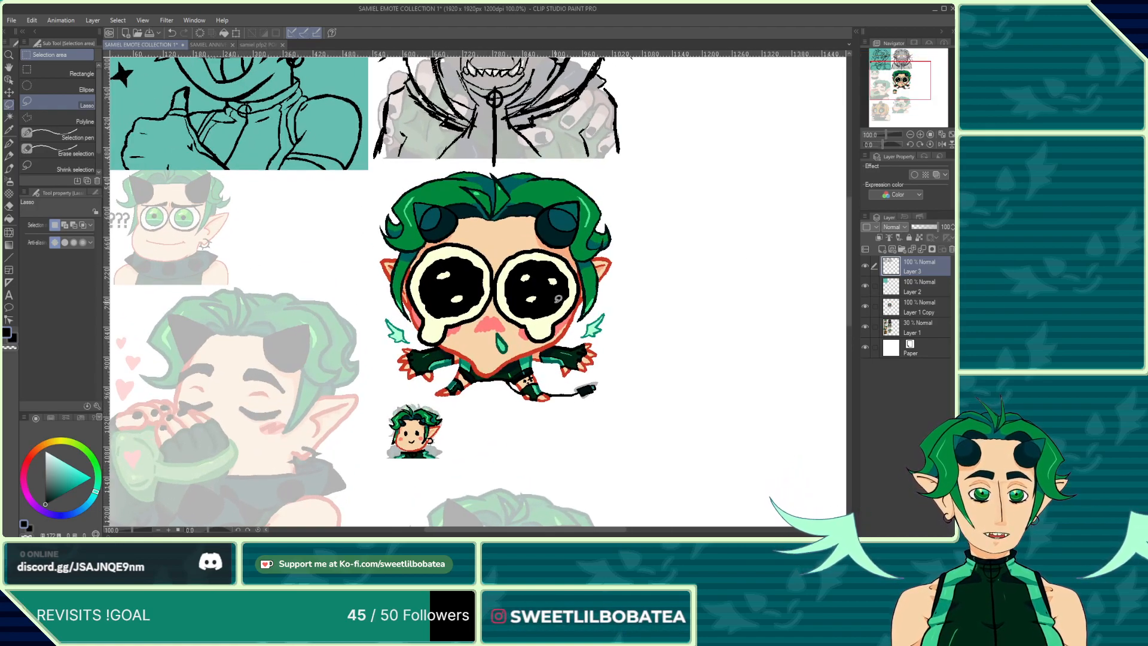
scroll(536, 295, "up", 1)
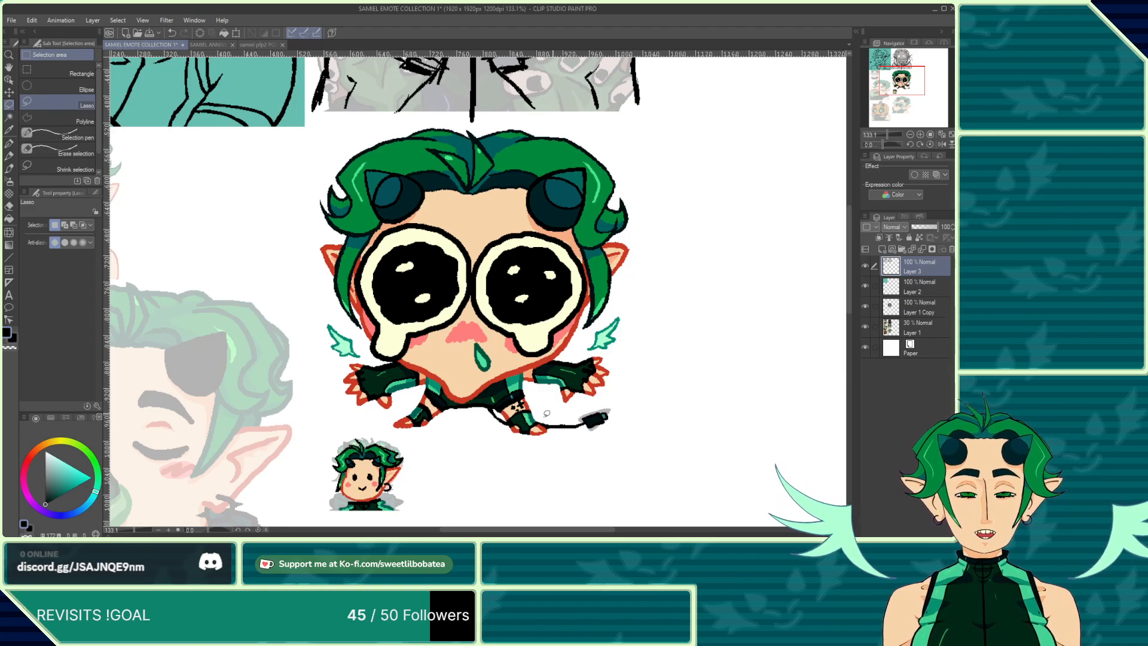
left_click(865, 307)
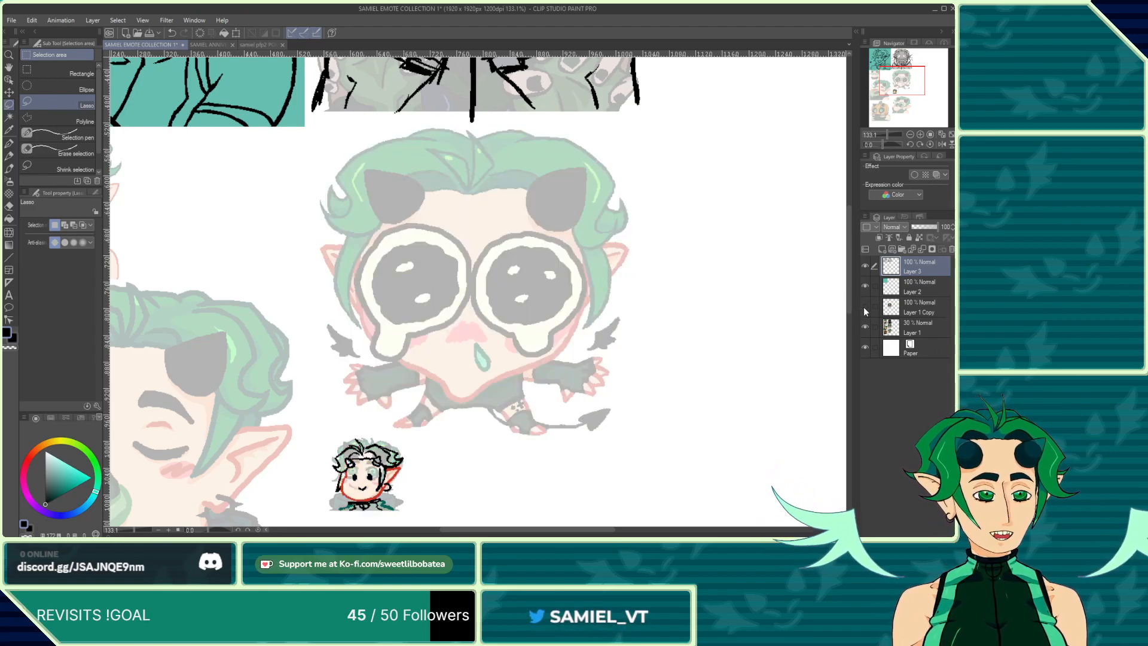
left_click(939, 333)
left_click_drag(918, 227, 939, 227)
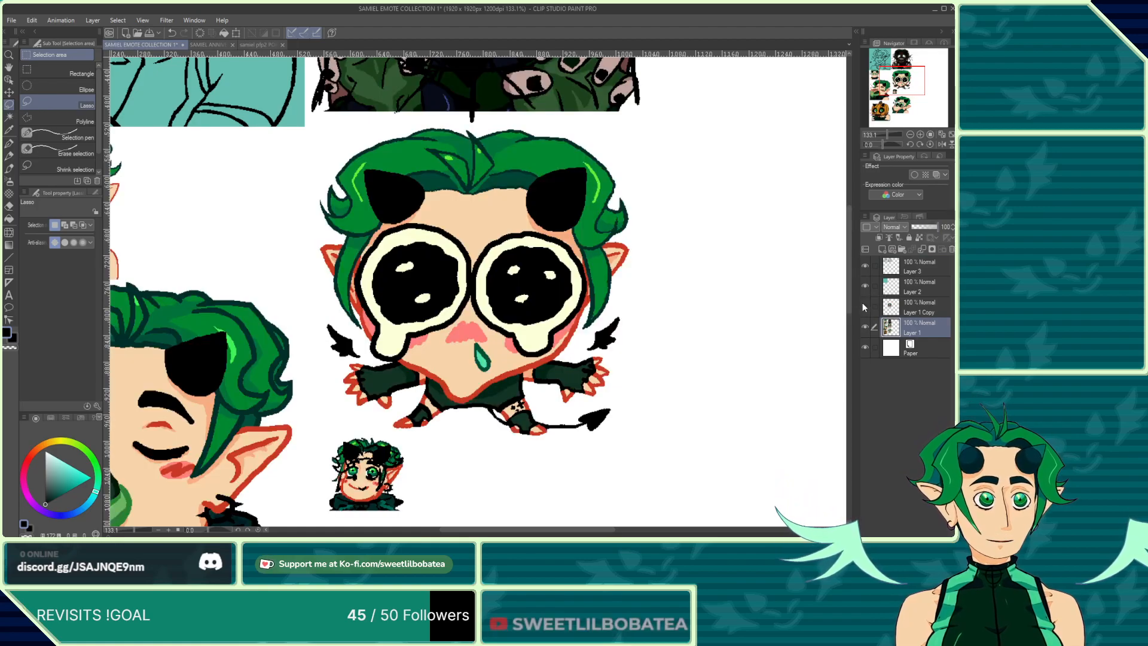
Step: Toggle the Layer 1 Copy visibility repeatedly to compare the crying emote's line art against the sketch beneath
left_click(862, 303)
left_click(862, 303)
left_click(862, 303)
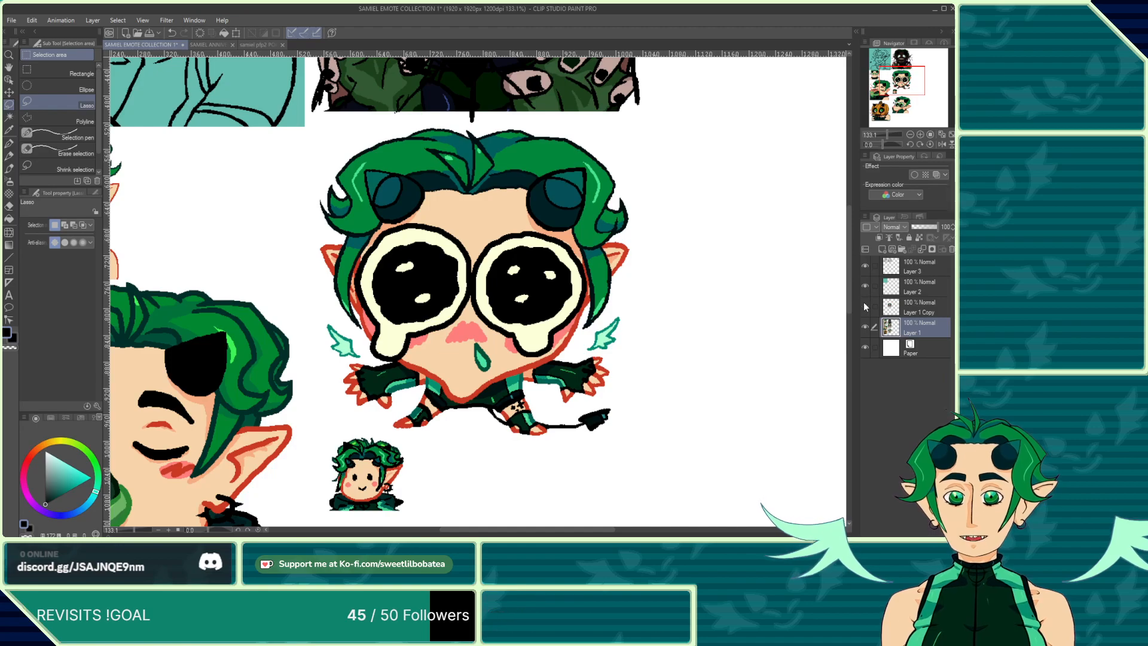
left_click(863, 302)
left_click(864, 303)
left_click(863, 302)
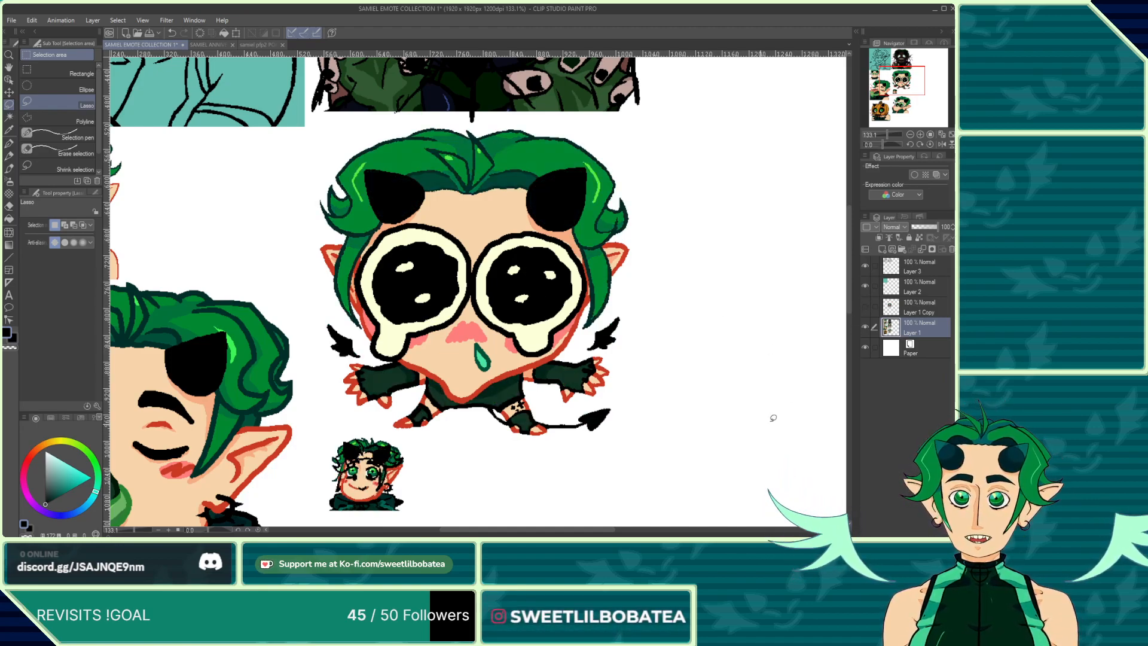
left_click(864, 307)
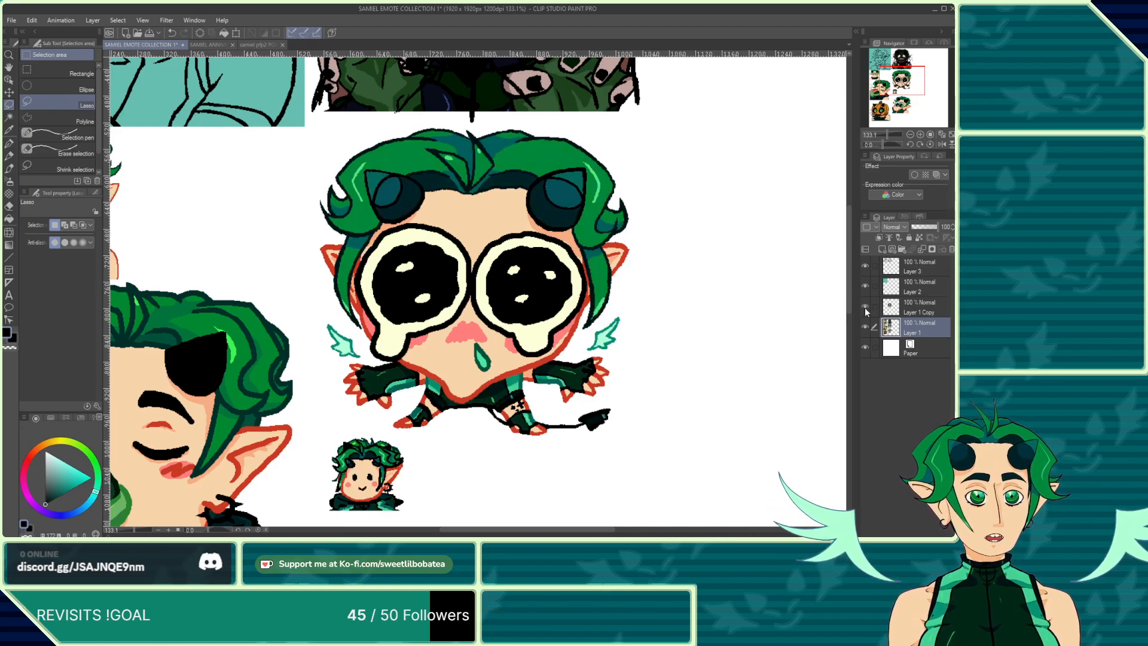
left_click(864, 308)
left_click(865, 308)
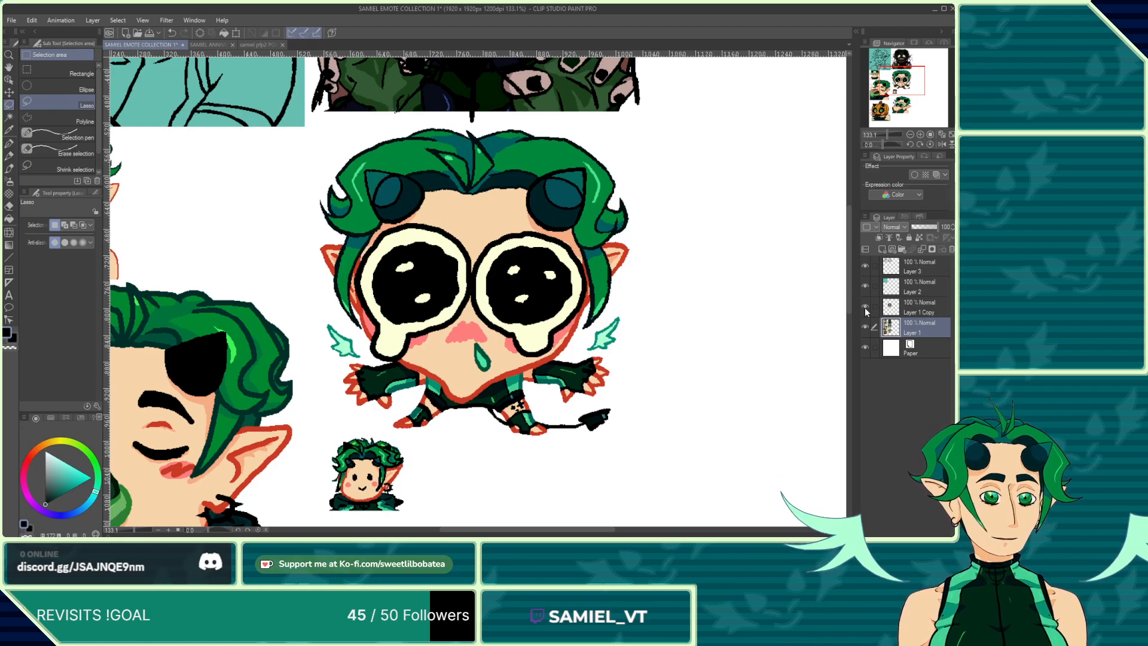
left_click(865, 307)
left_click(864, 308)
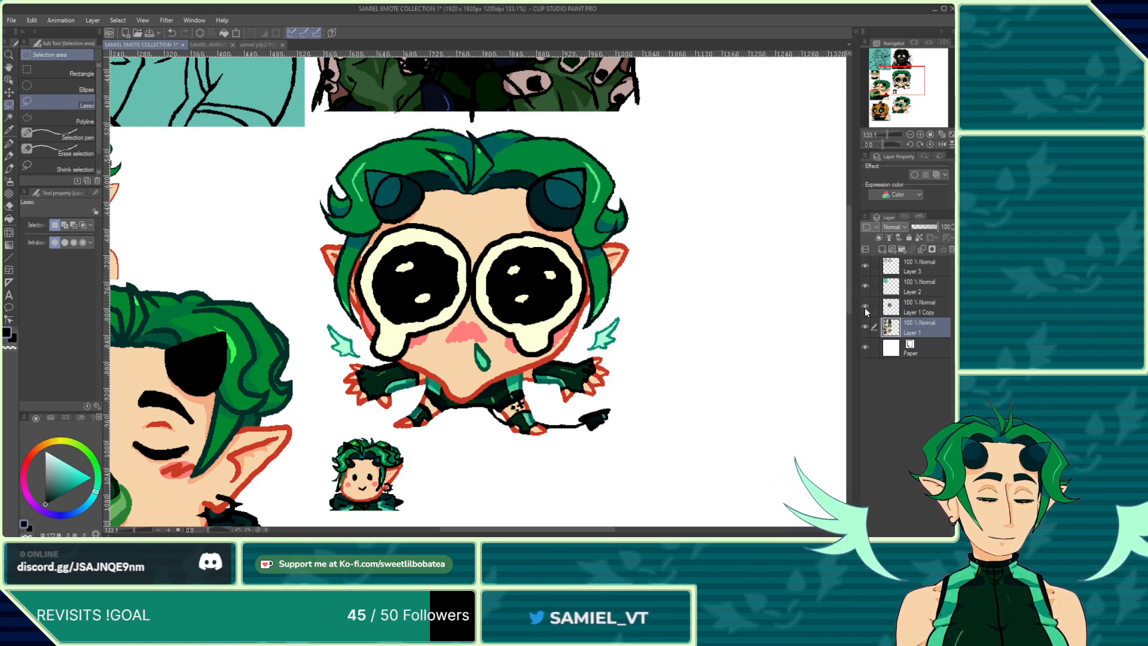
left_click(865, 307)
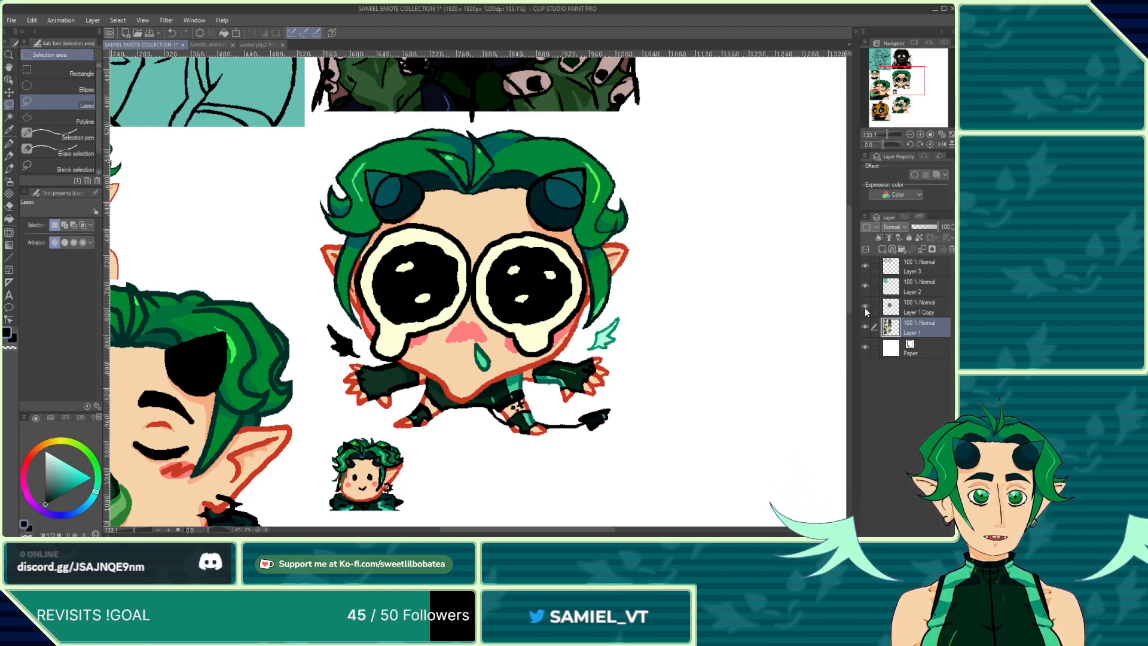
Step: Hide and re-show Layer 1, then set its opacity back to 30%
left_click(864, 325)
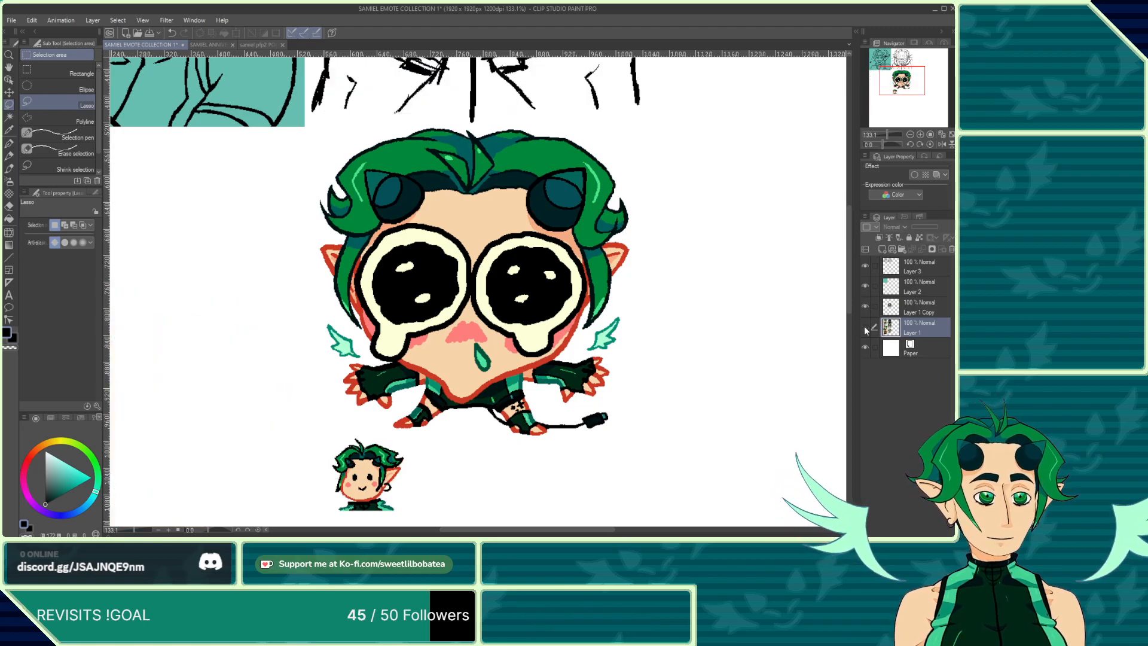
left_click(864, 326)
left_click_drag(923, 228, 920, 228)
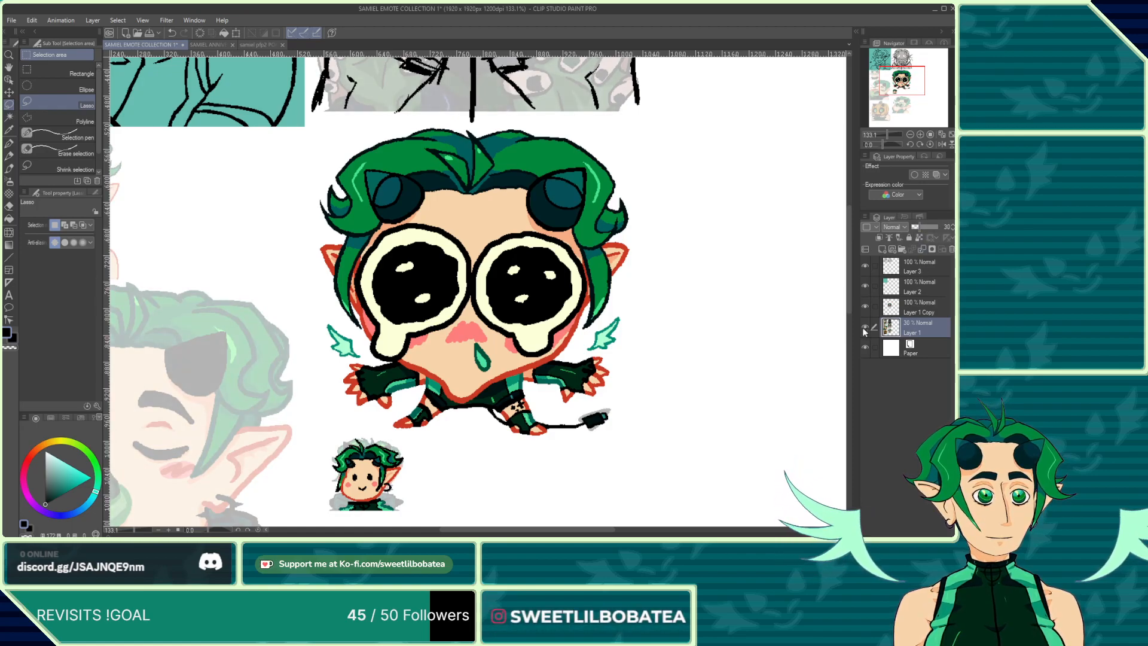
Step: Zoom out to view the whole emote sheet and save the file
scroll(448, 311, "down", 4)
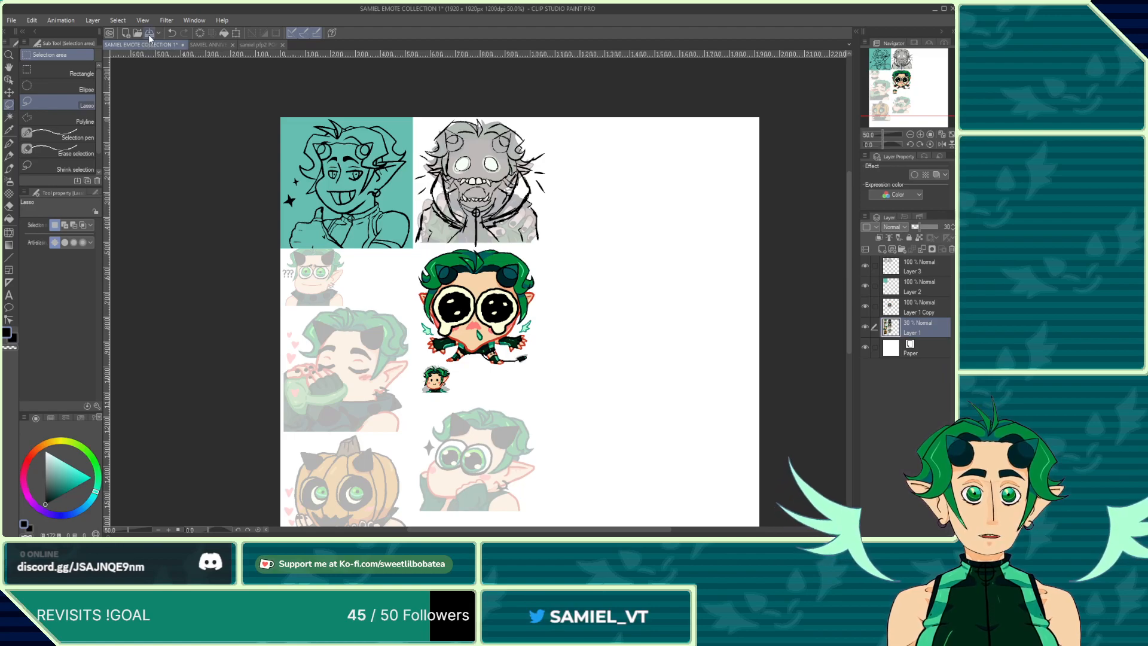
key("ctrl+s")
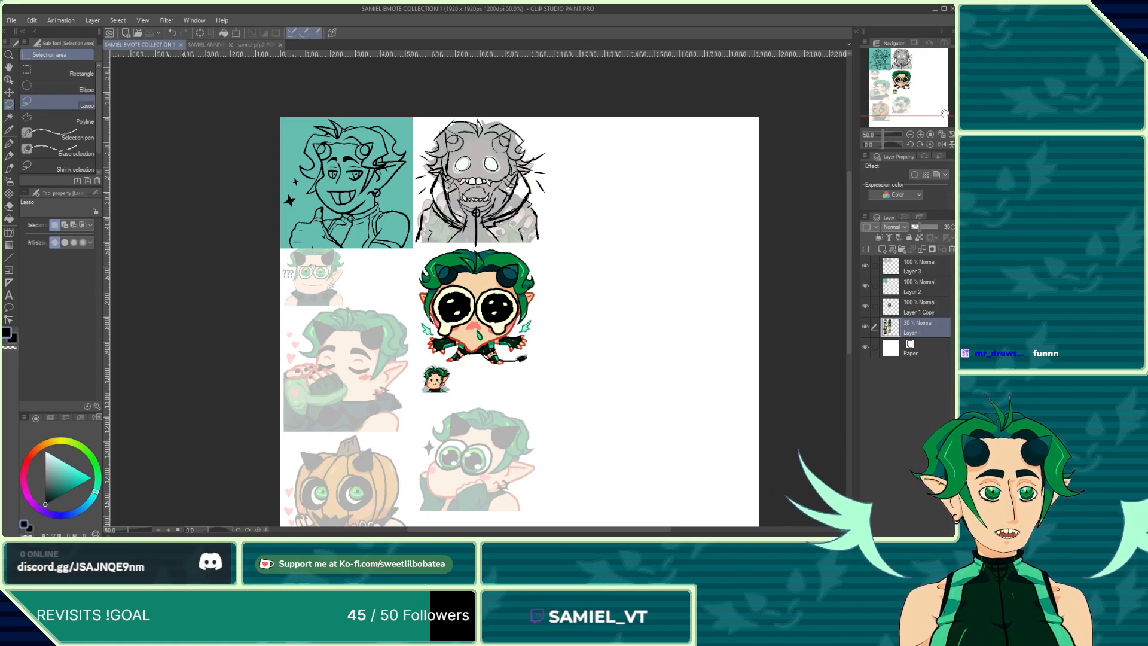
Step: Fit the sheet in the view and close the other two open documents, keeping SAMIEL EMOTE COLLECTION 1 open
left_click(942, 134)
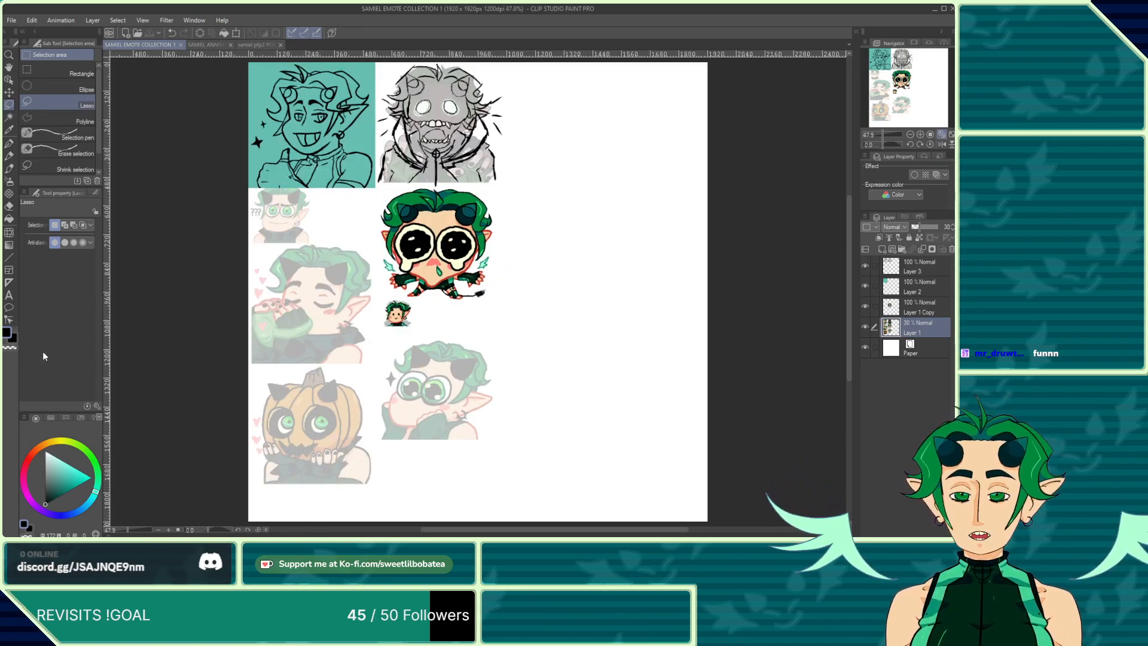
left_click(230, 45)
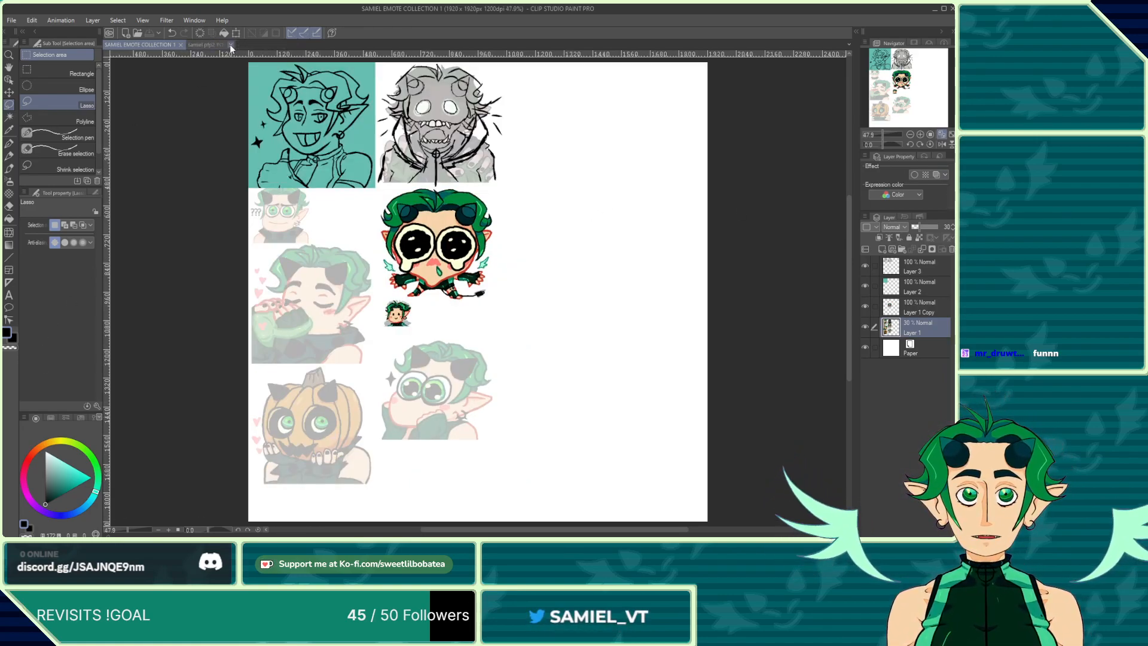
left_click(230, 44)
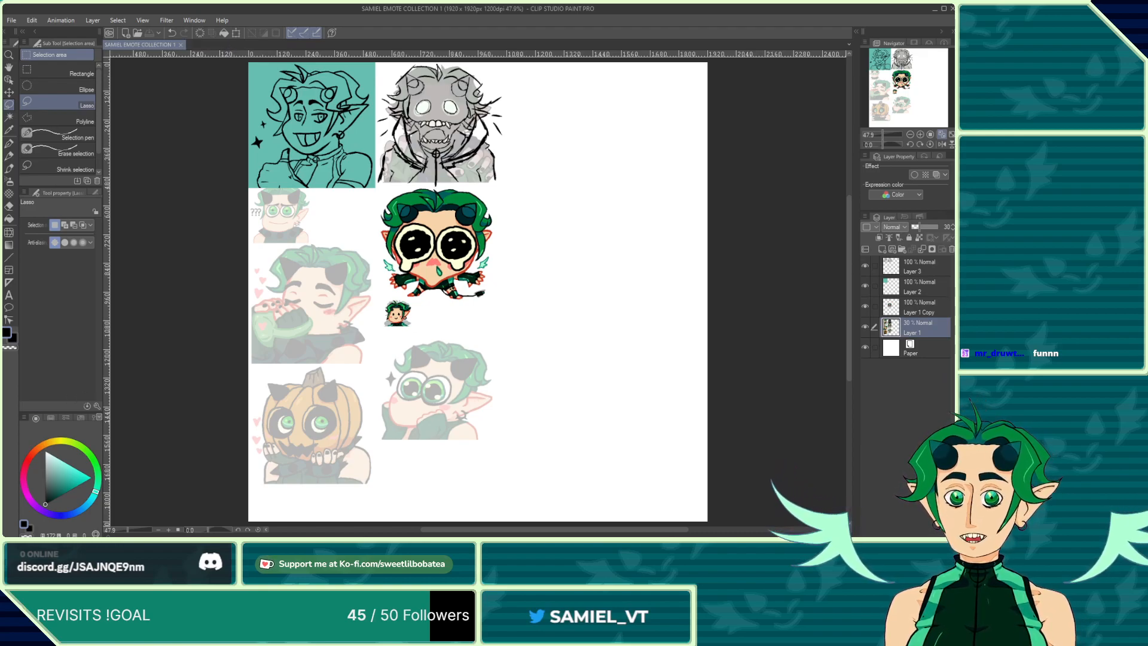